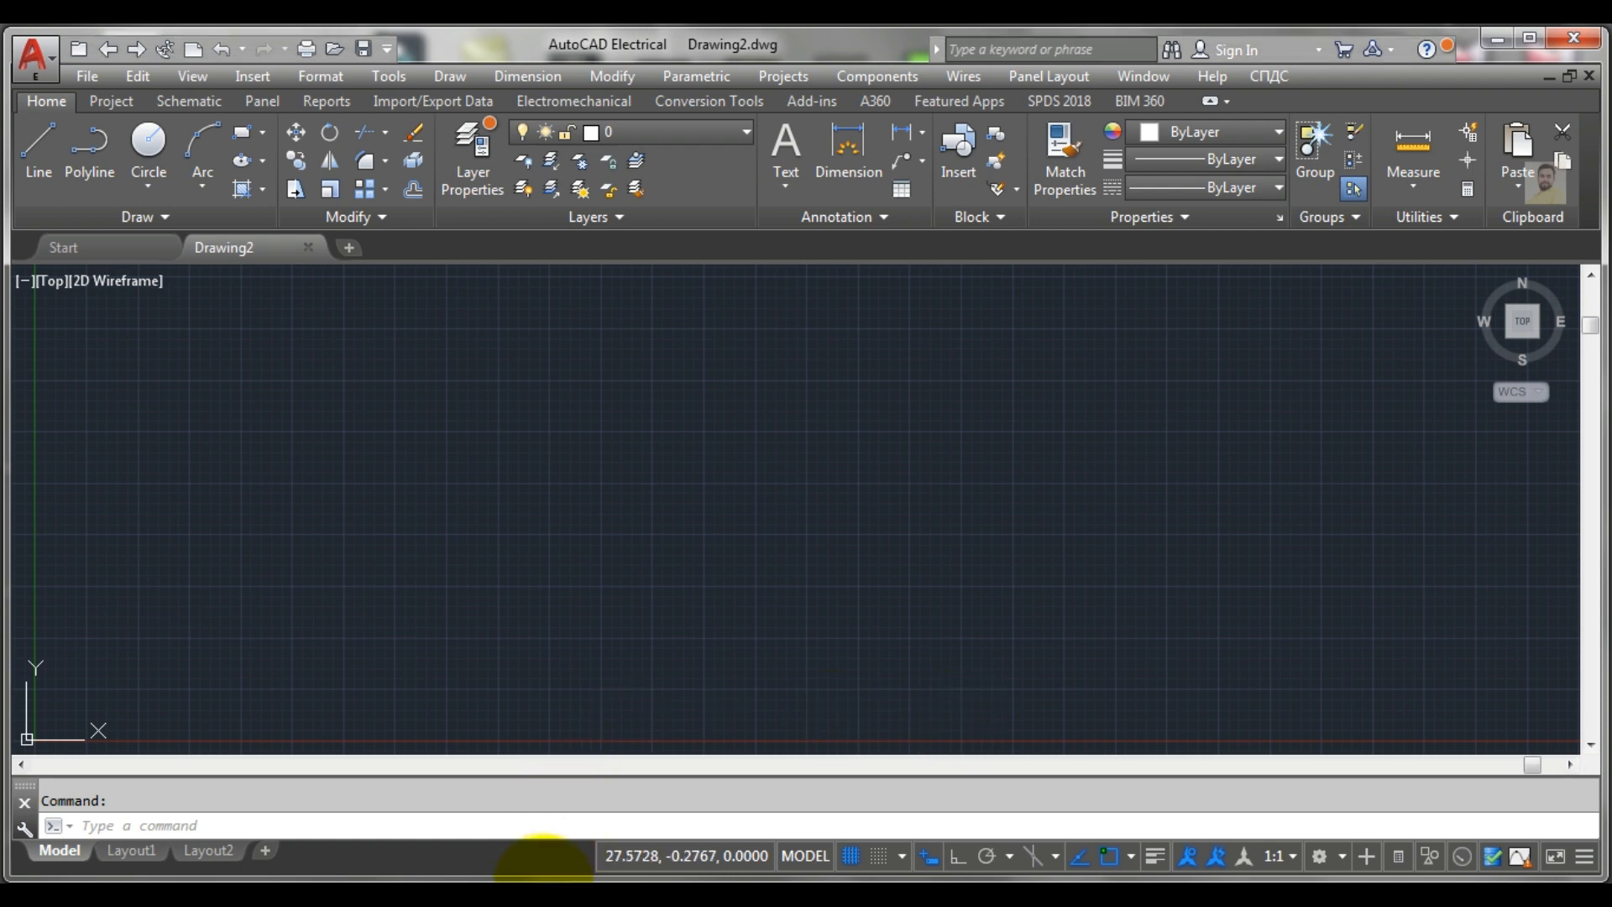
Examine the dimensions in the class 188 reference image in Windows Photo Viewer and return to the AutoCAD drawing
left_click(541, 877)
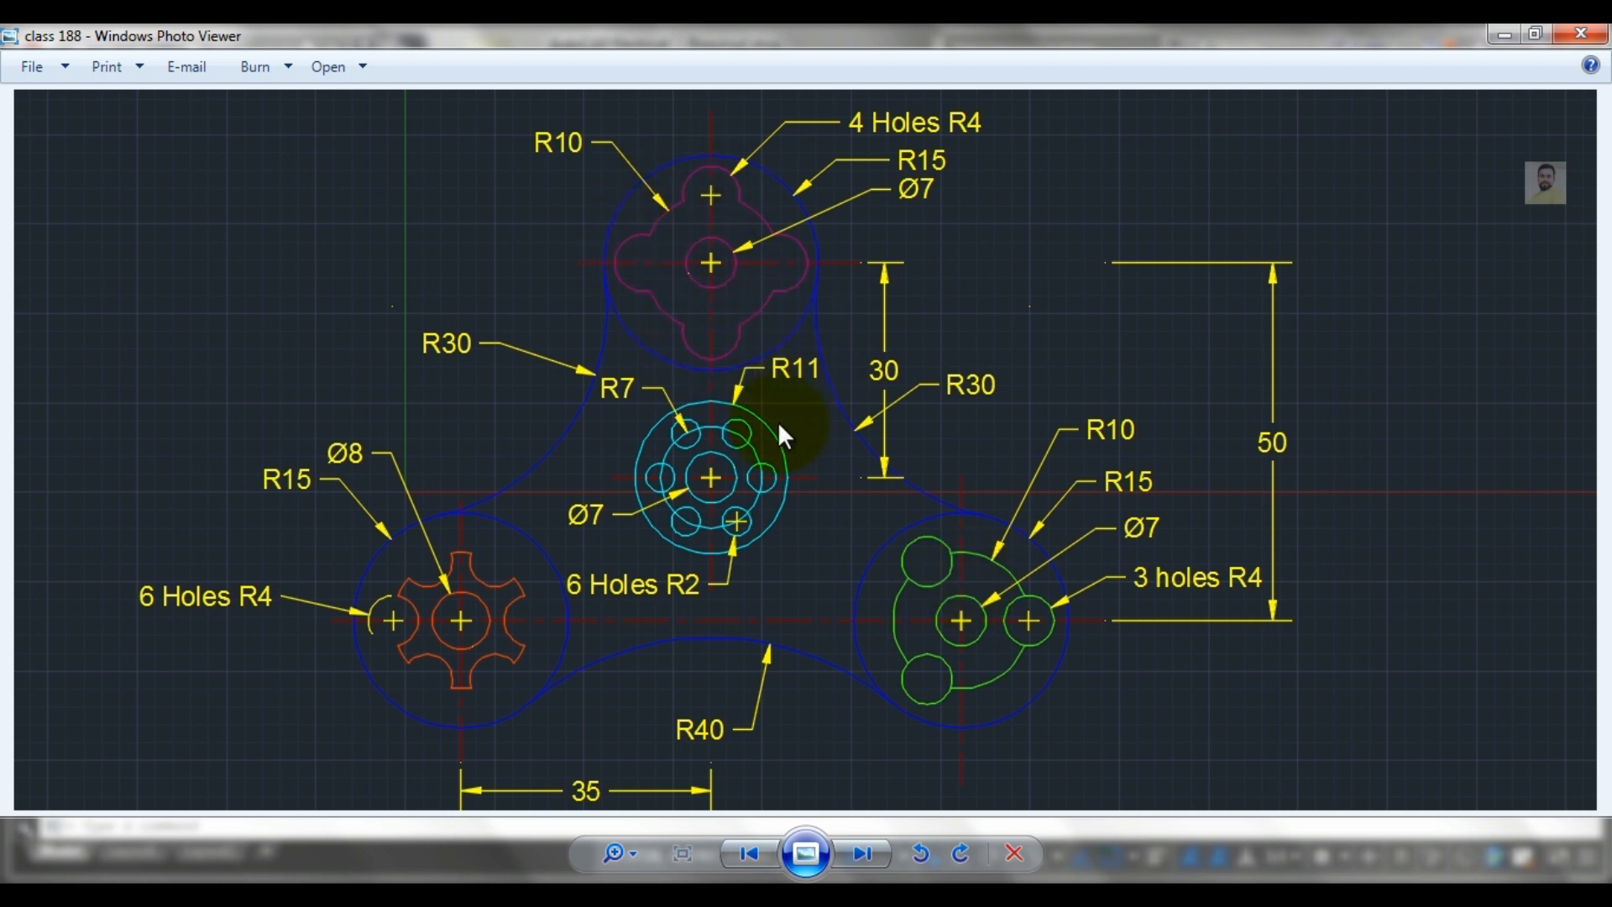
left_click(477, 888)
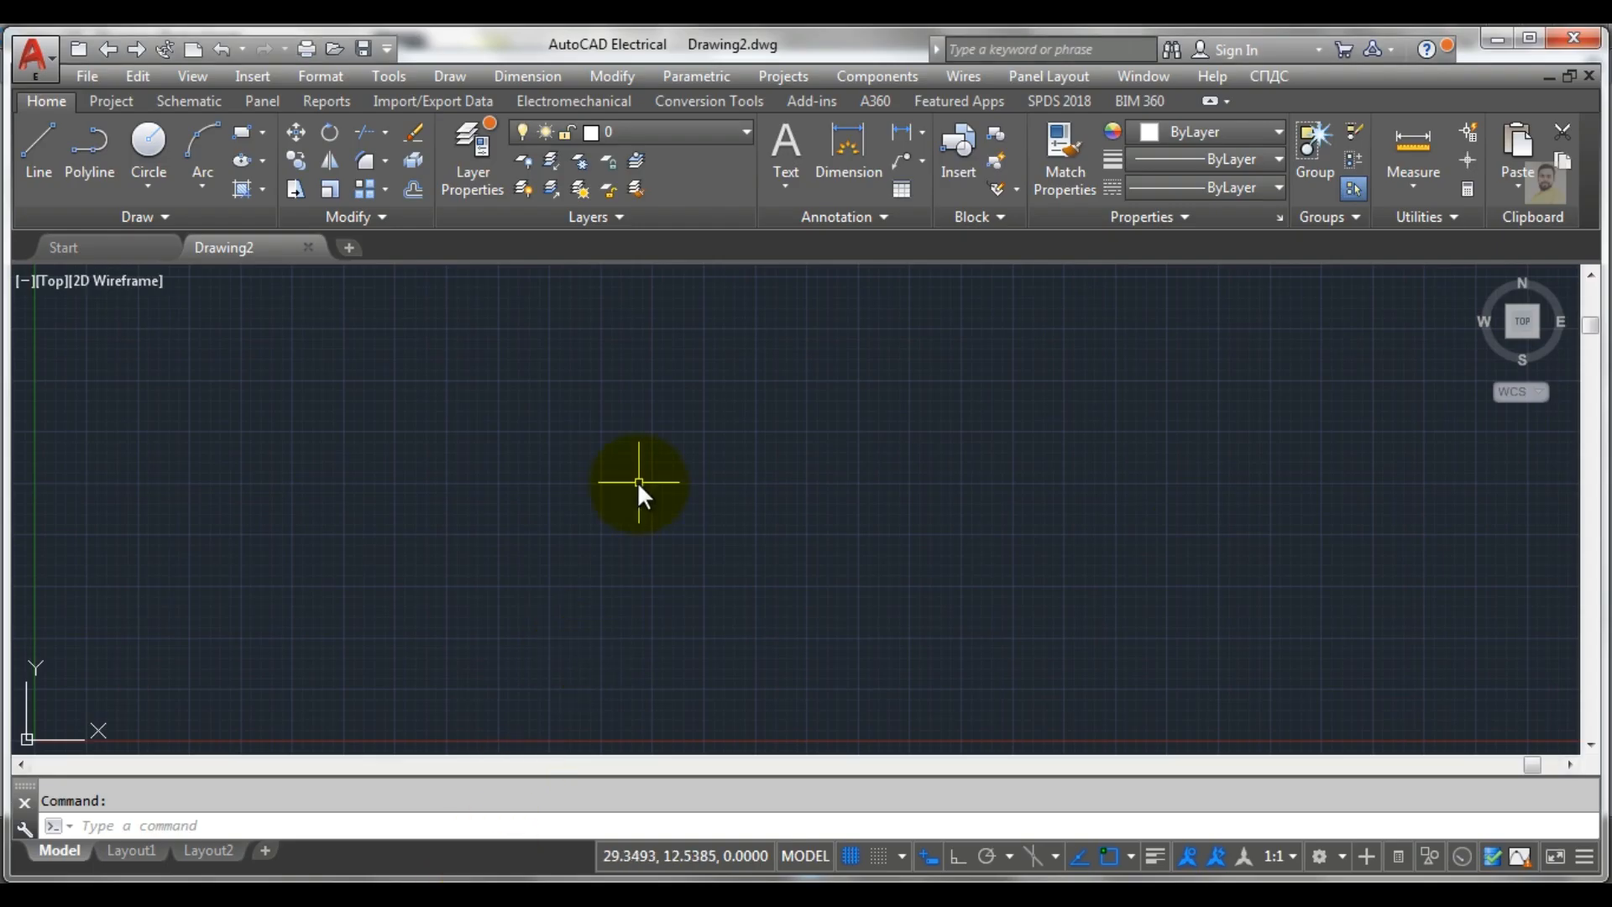
Stop the UCS icon from being displayed at the drawing origin
left_click(146, 144)
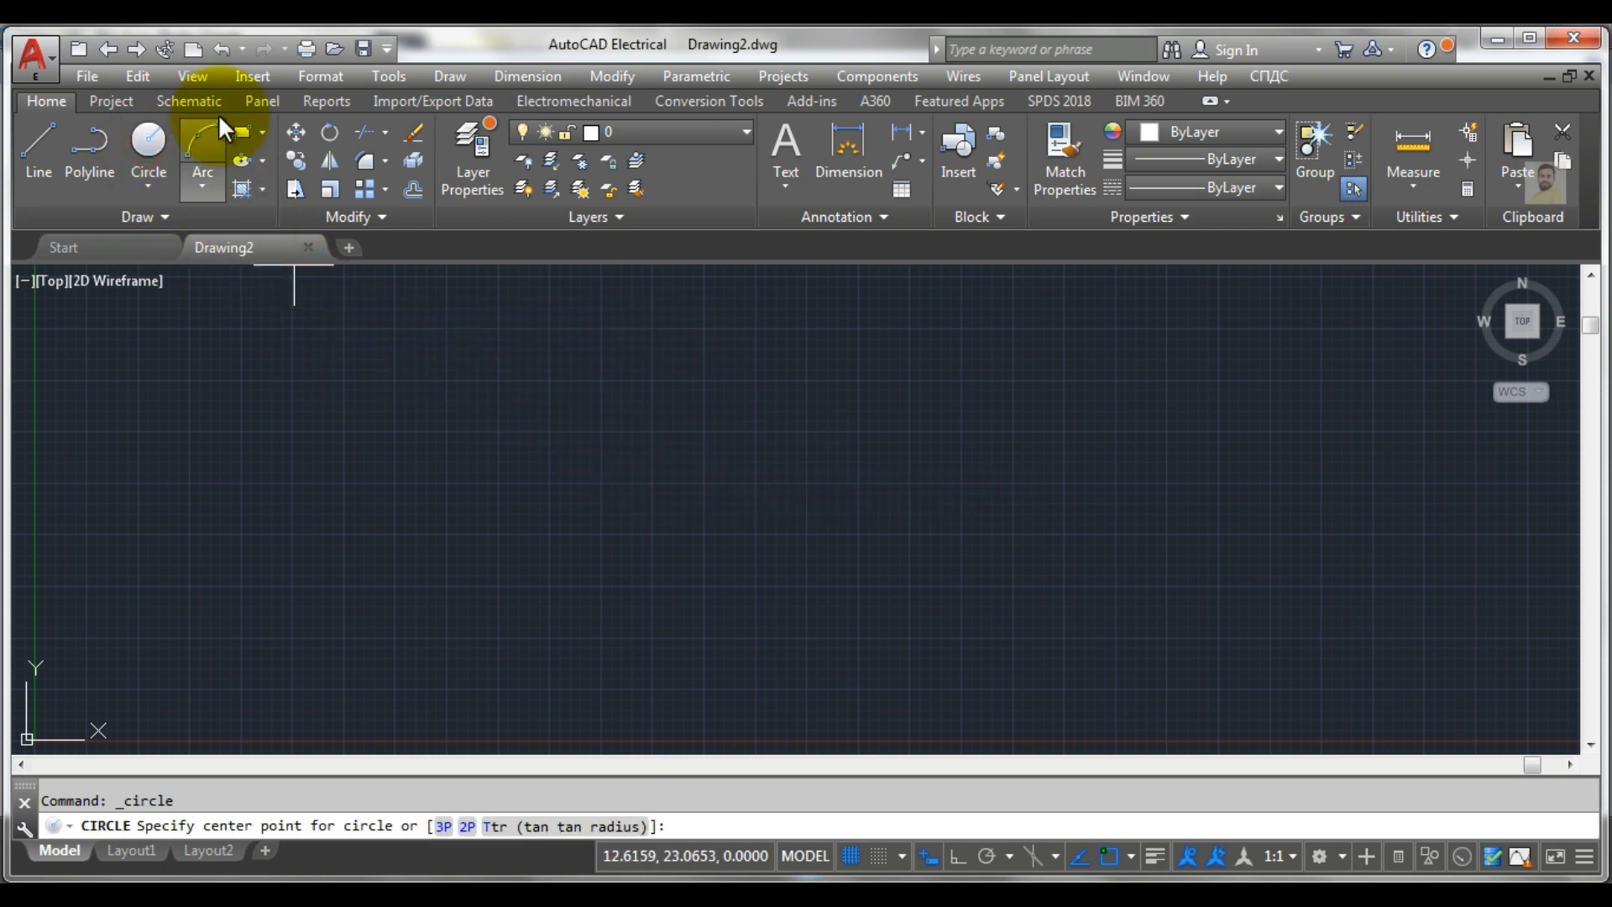
left_click(194, 76)
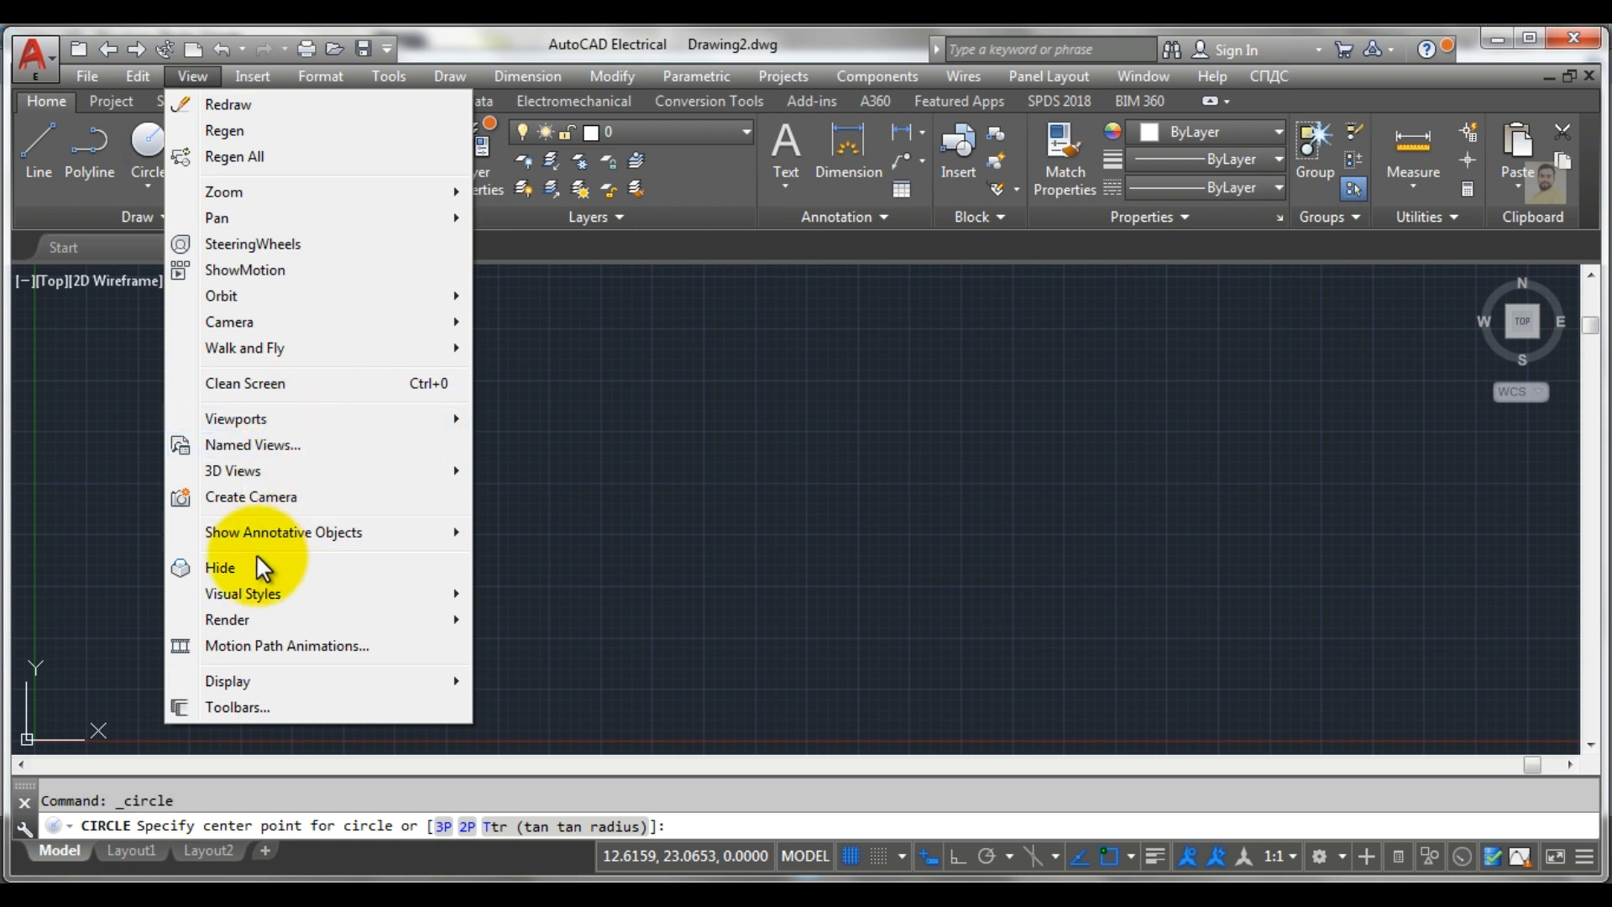
mouse_move(280, 678)
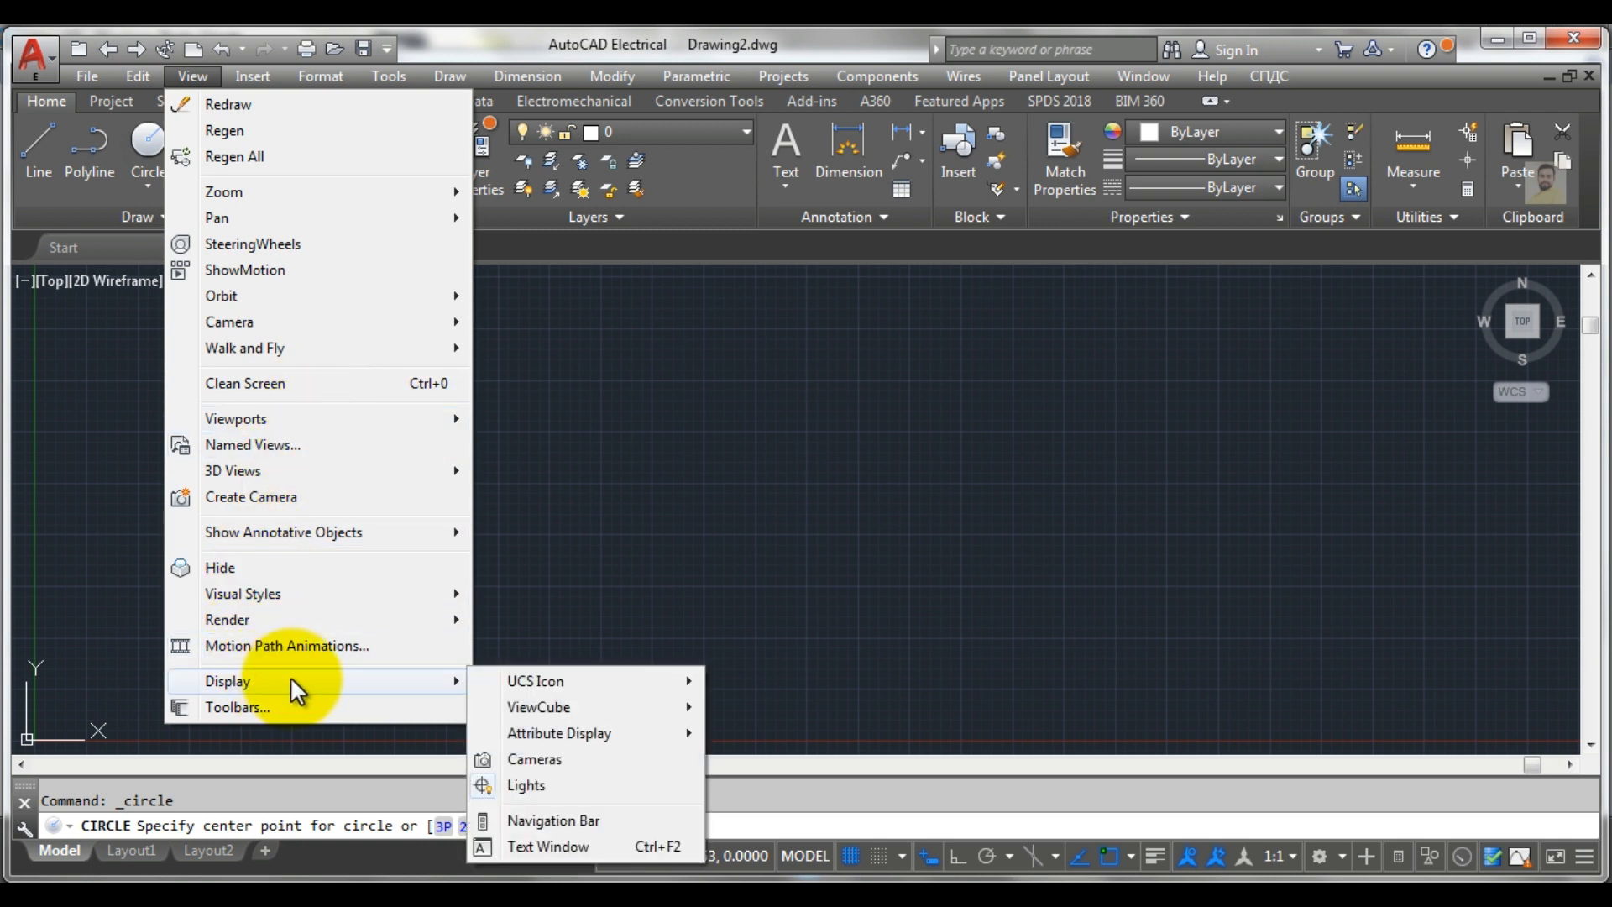
mouse_move(576, 684)
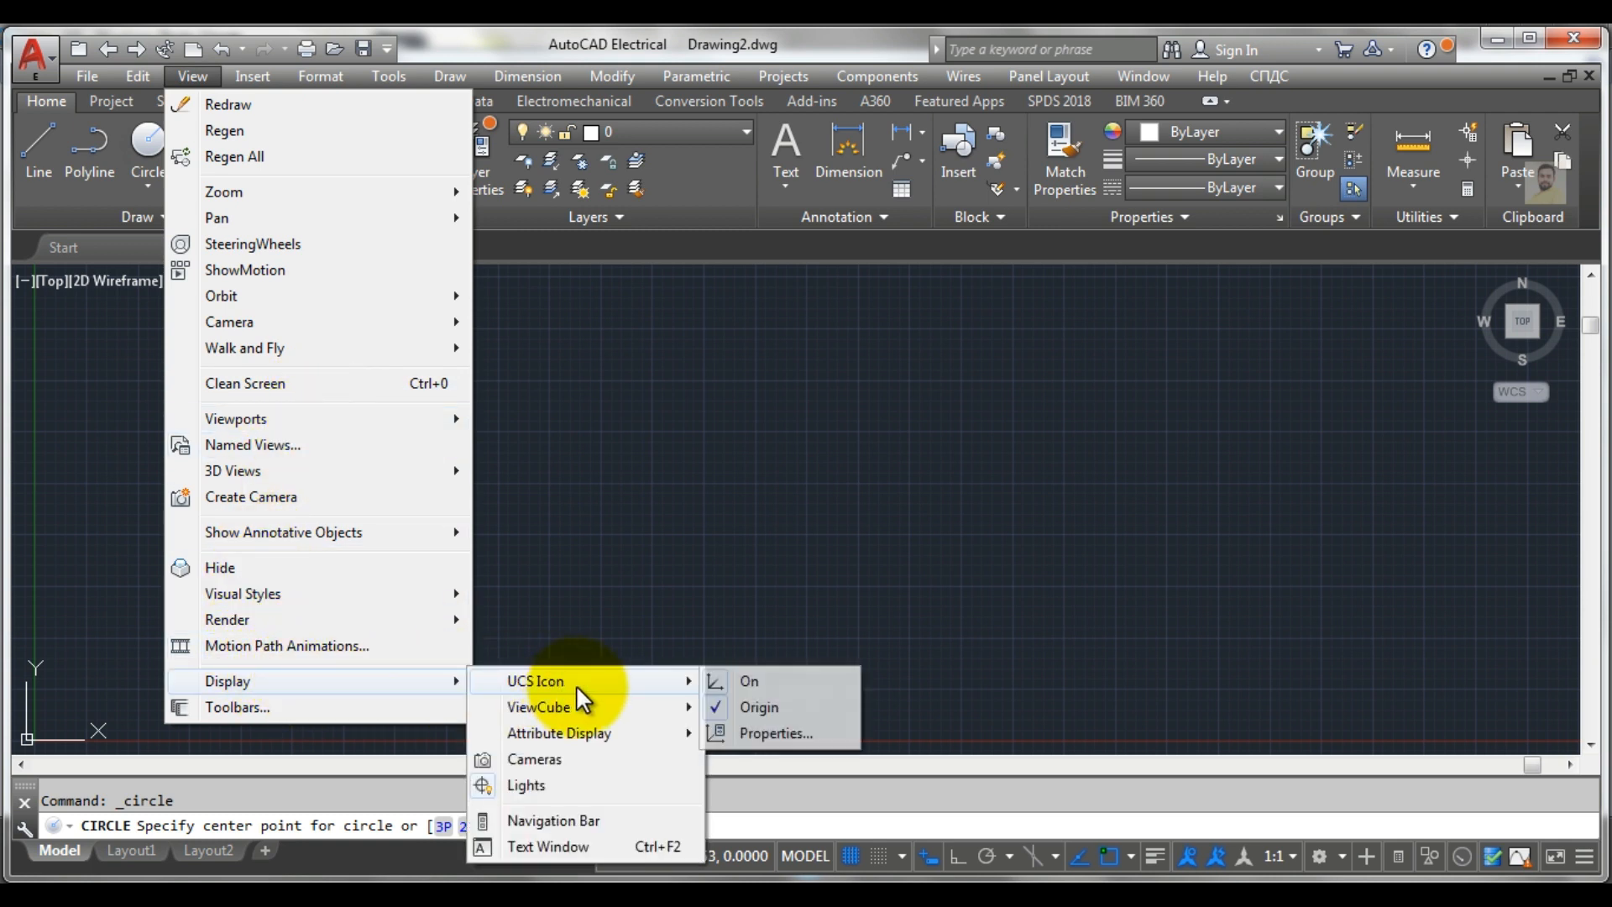
left_click(758, 706)
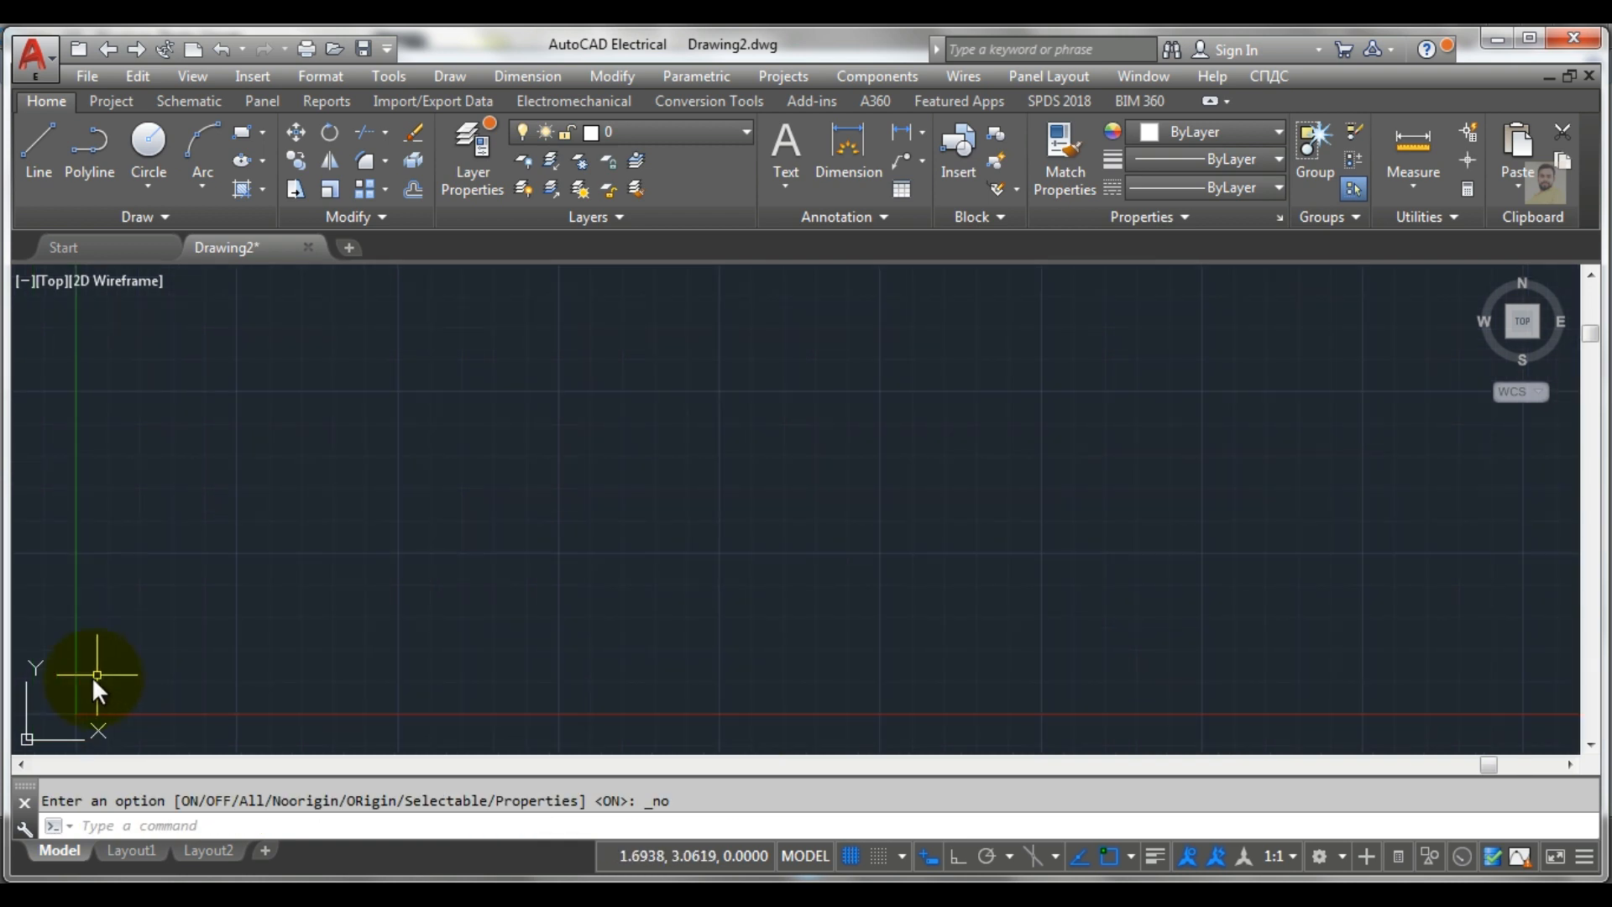
Draw a circle of radius 15 in an empty area of the drawing, with Ortho mode switched on
scroll(446, 608, "down", 6)
scroll(612, 547, "up", 6)
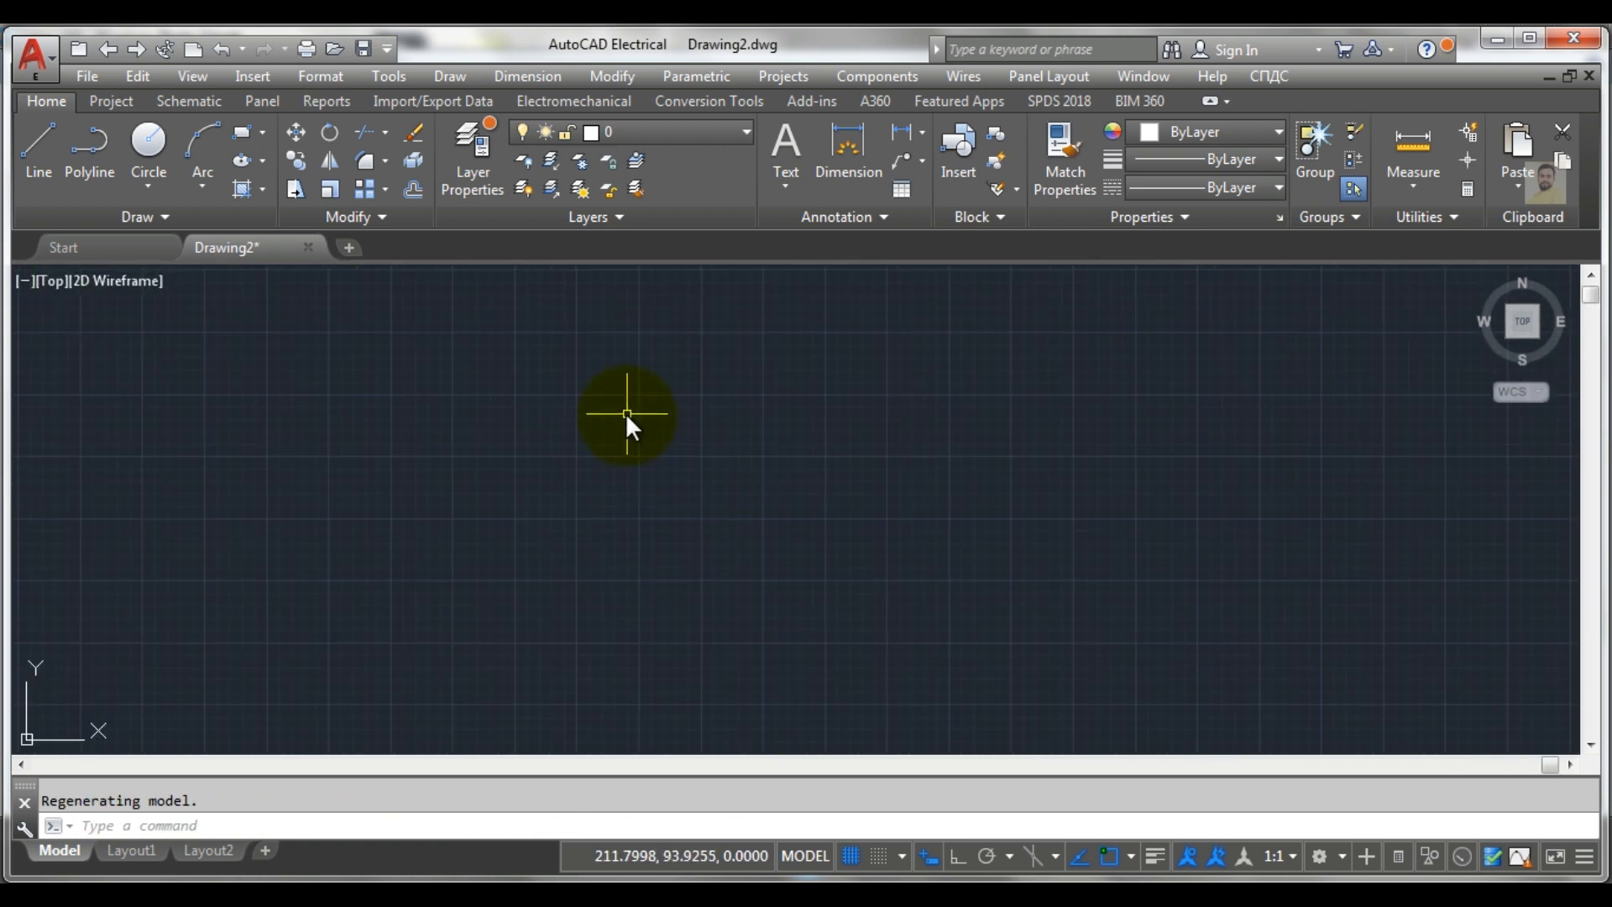
left_click(134, 143)
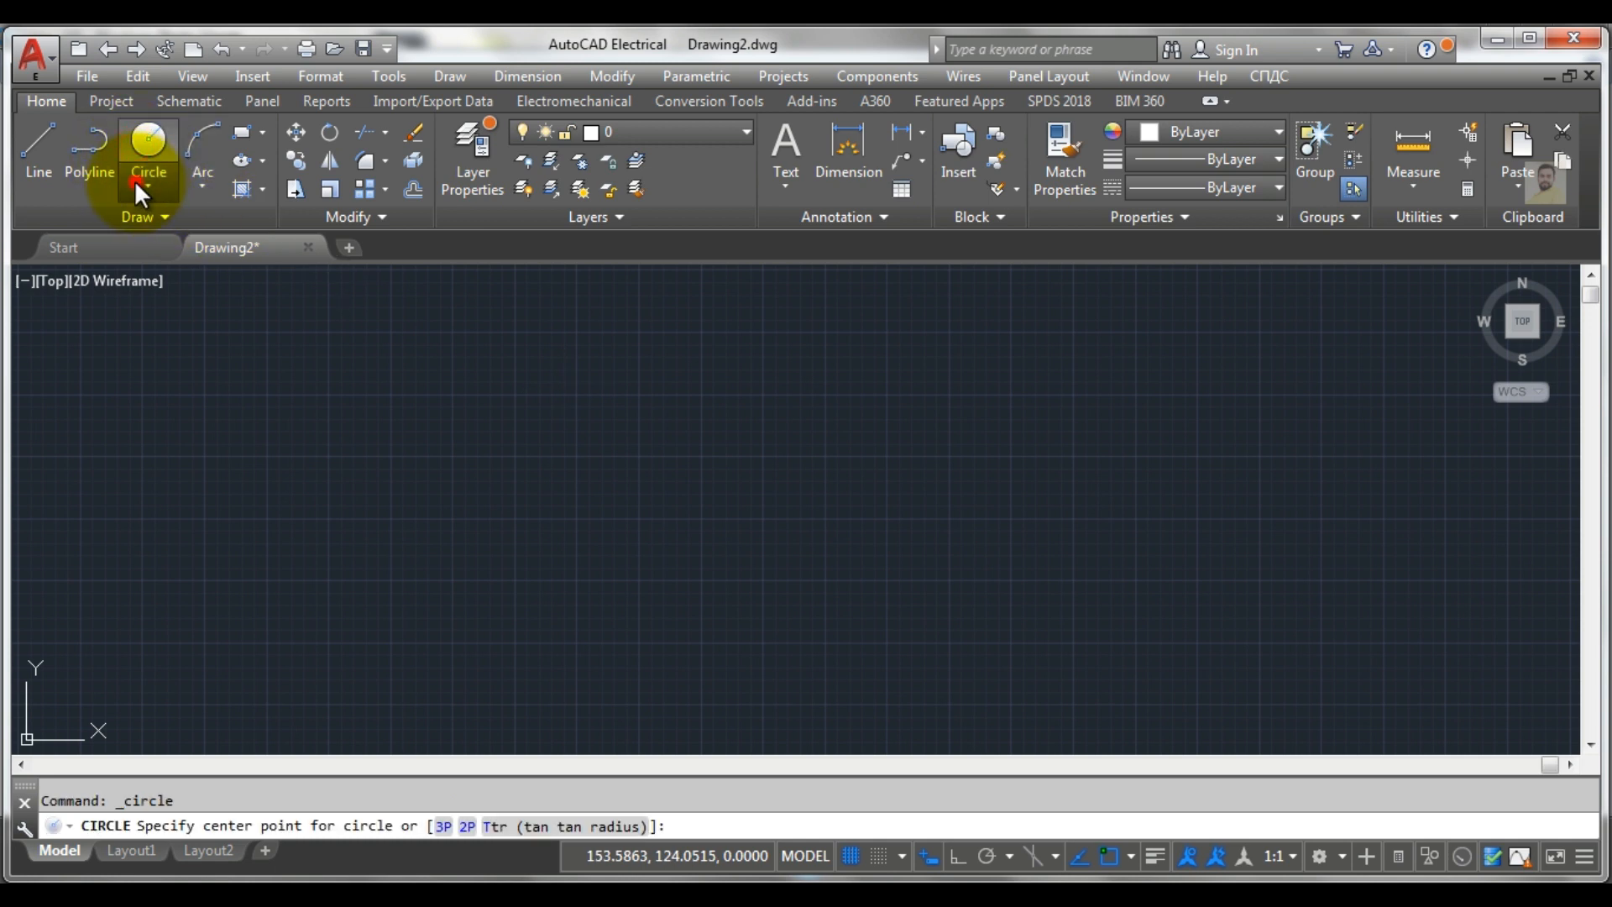
left_click(149, 184)
left_click(174, 224)
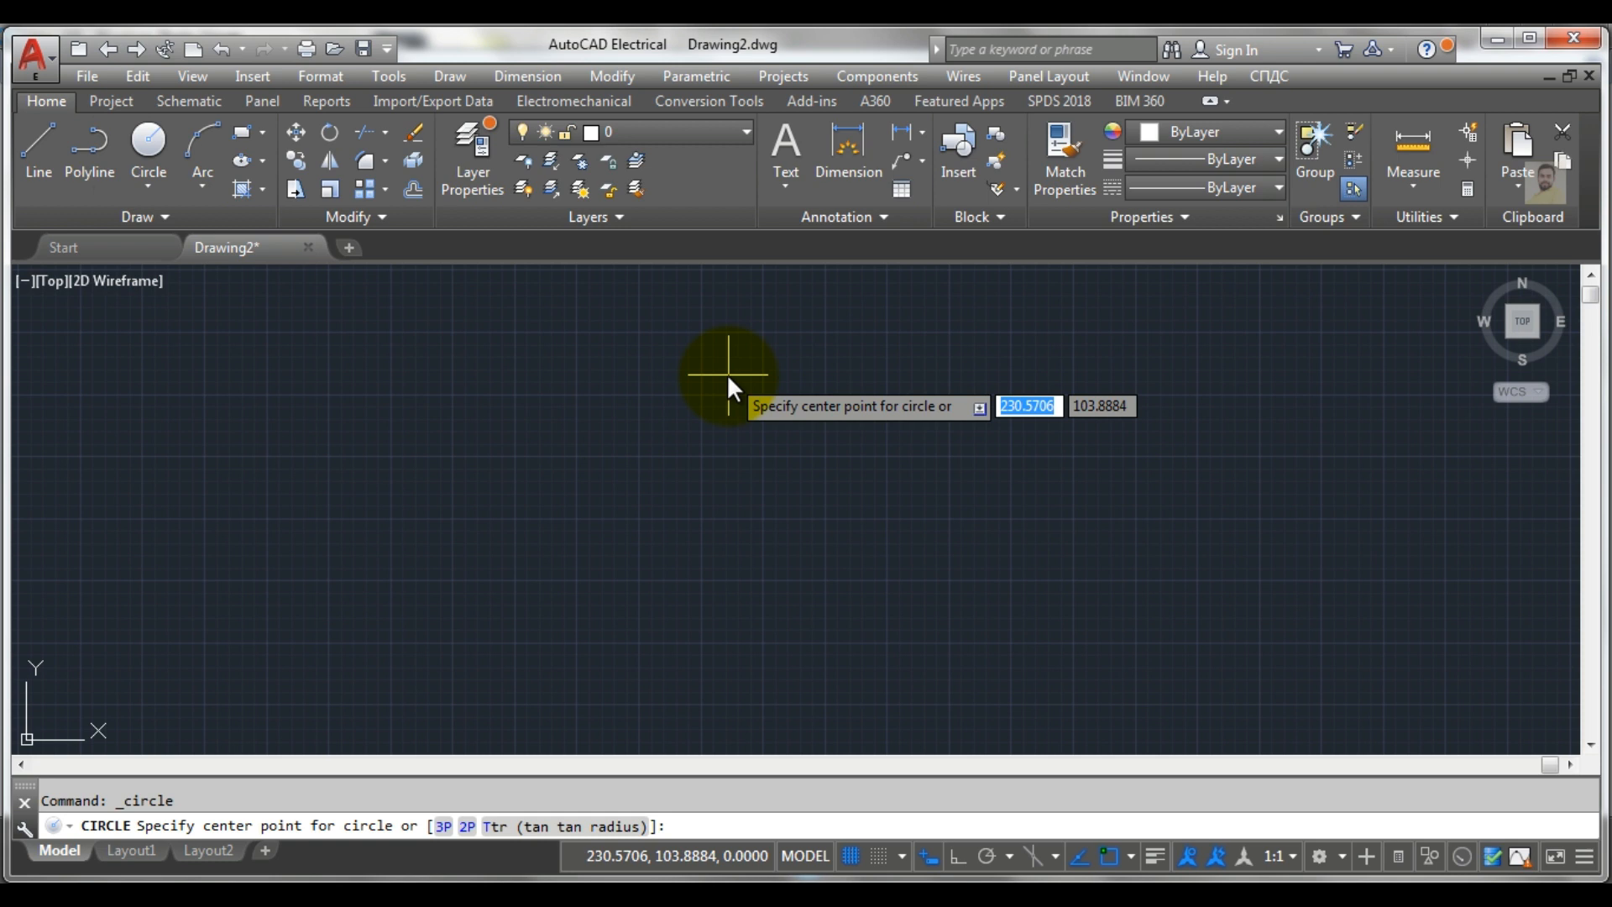
left_click(770, 333)
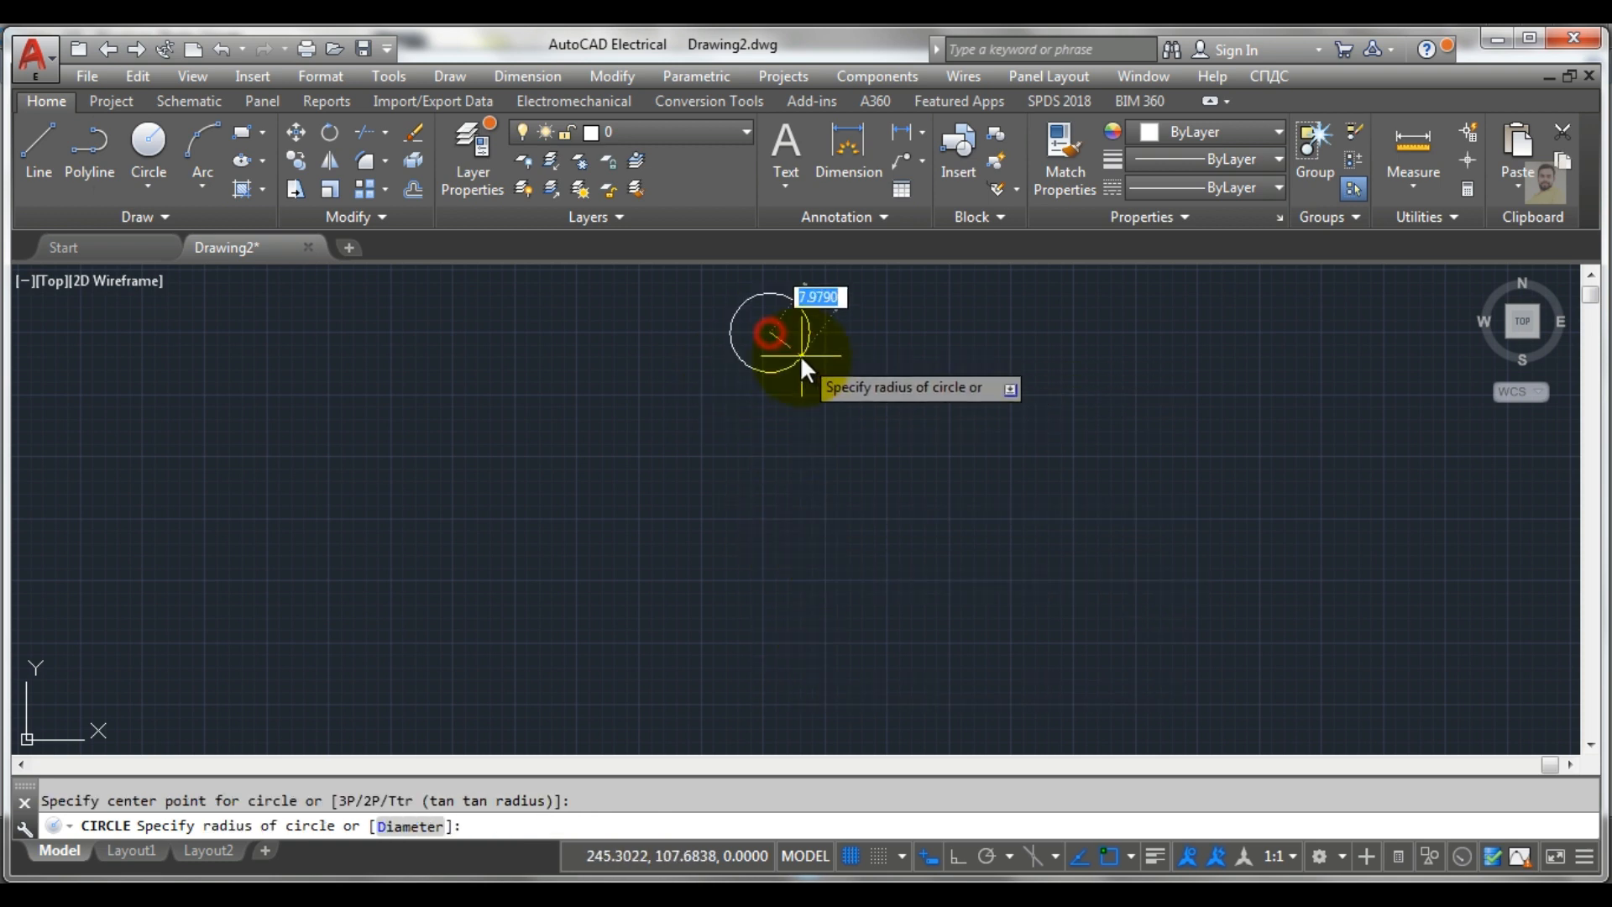
left_click(957, 854)
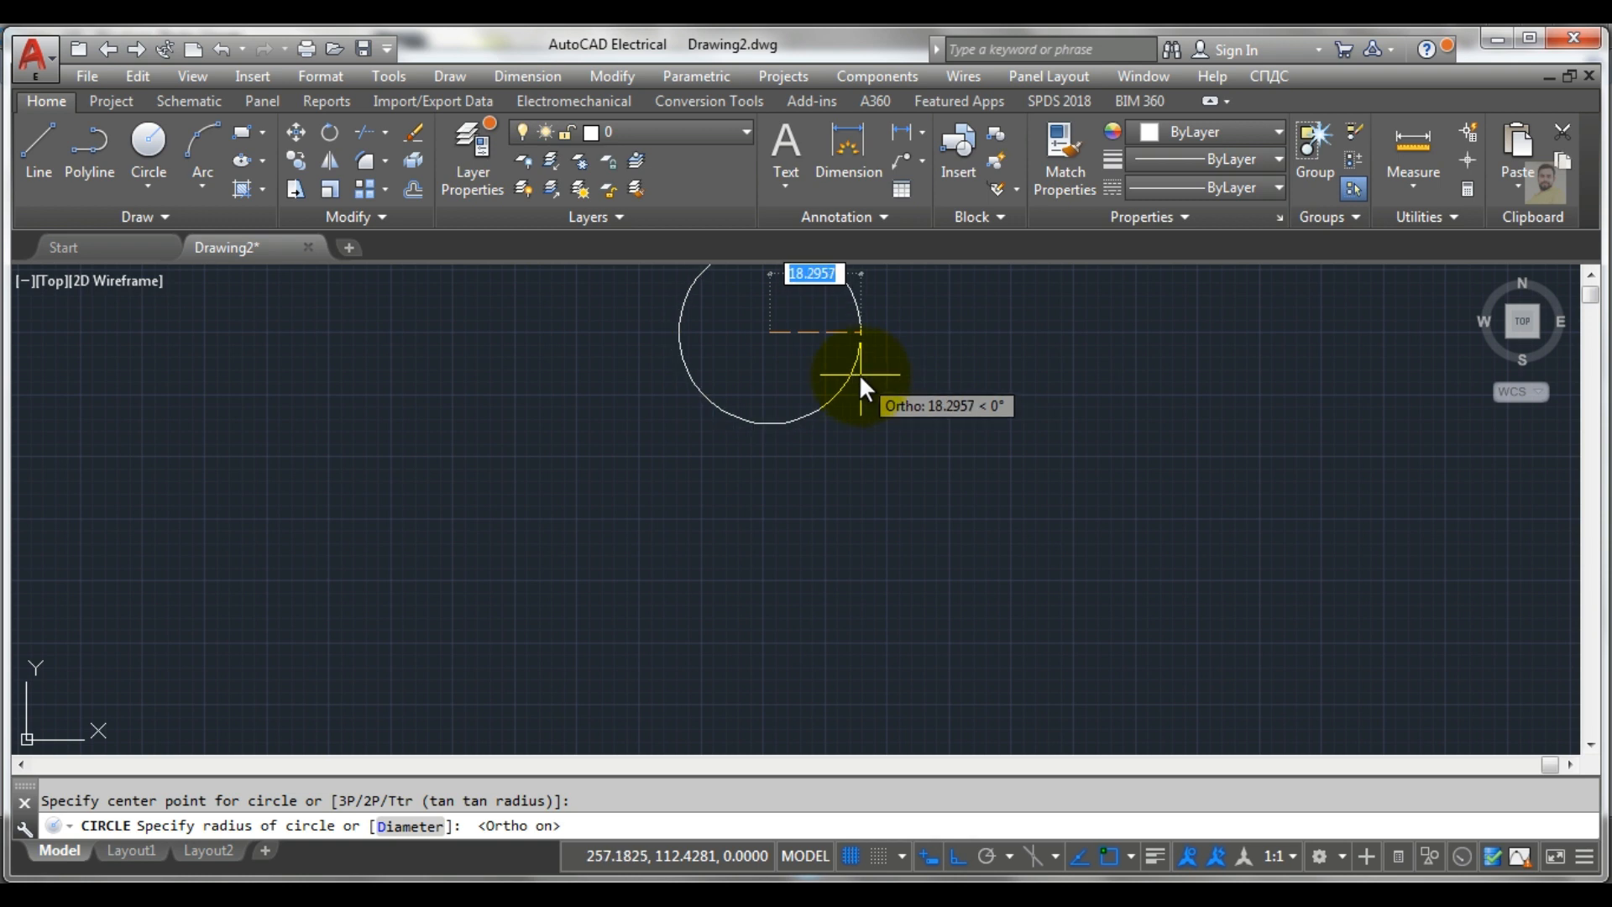
type("15")
key("Return")
Check the class 188 reference image again for the arrangement of the circles and return to the AutoCAD drawing
scroll(857, 375, "down", 4)
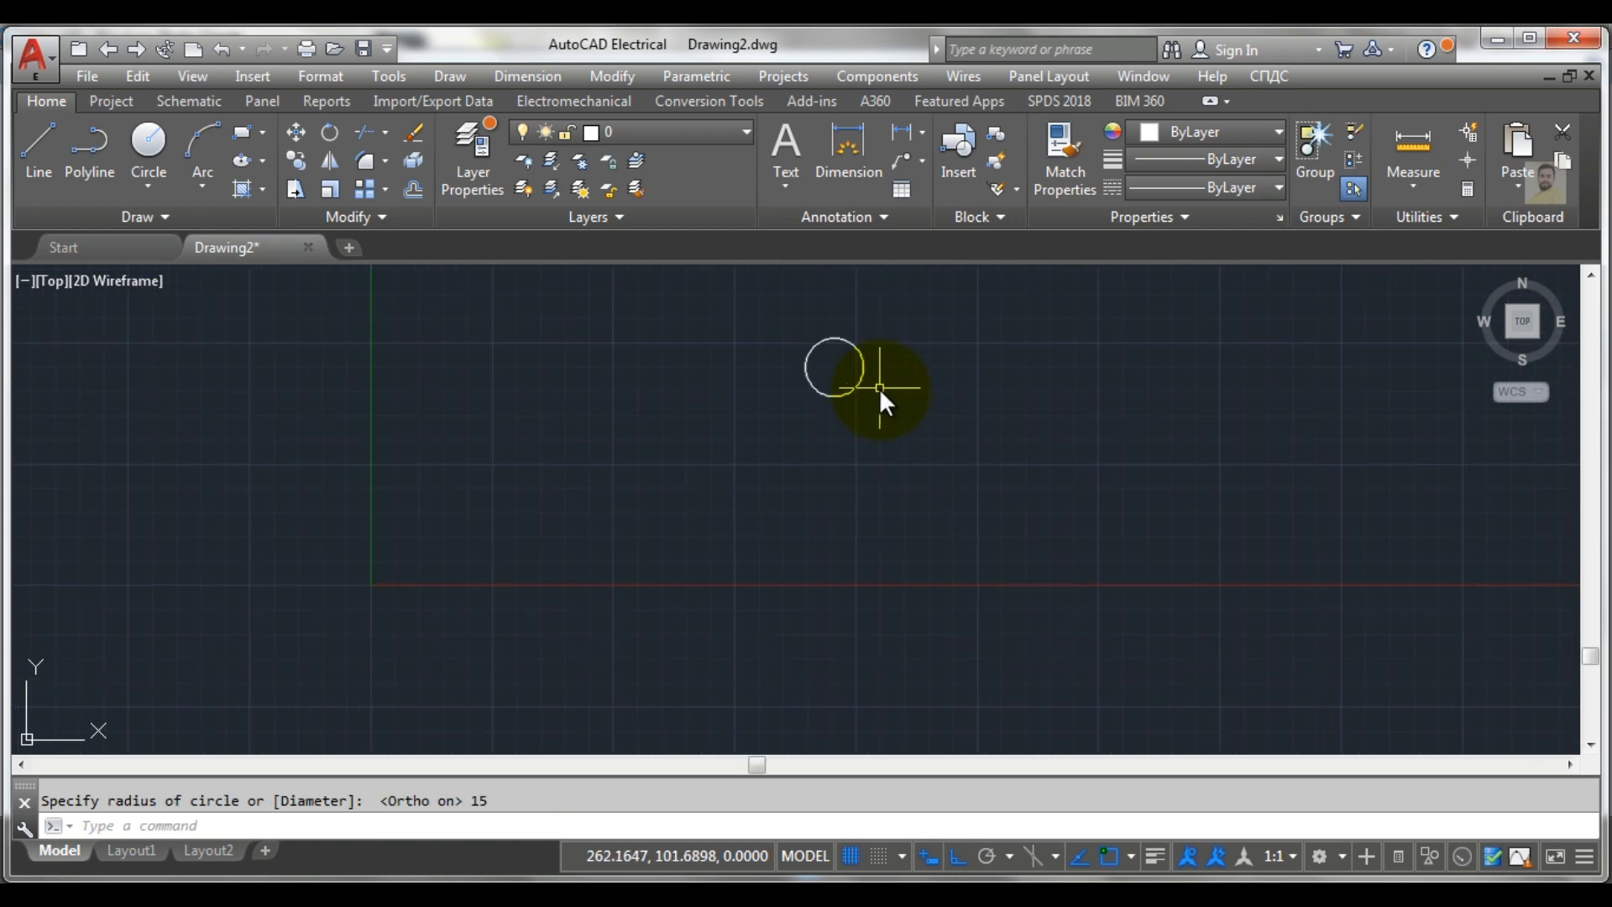
mouse_move(885, 392)
middle_mouse_down()
mouse_move(590, 480)
mouse_move(666, 513)
middle_mouse_up()
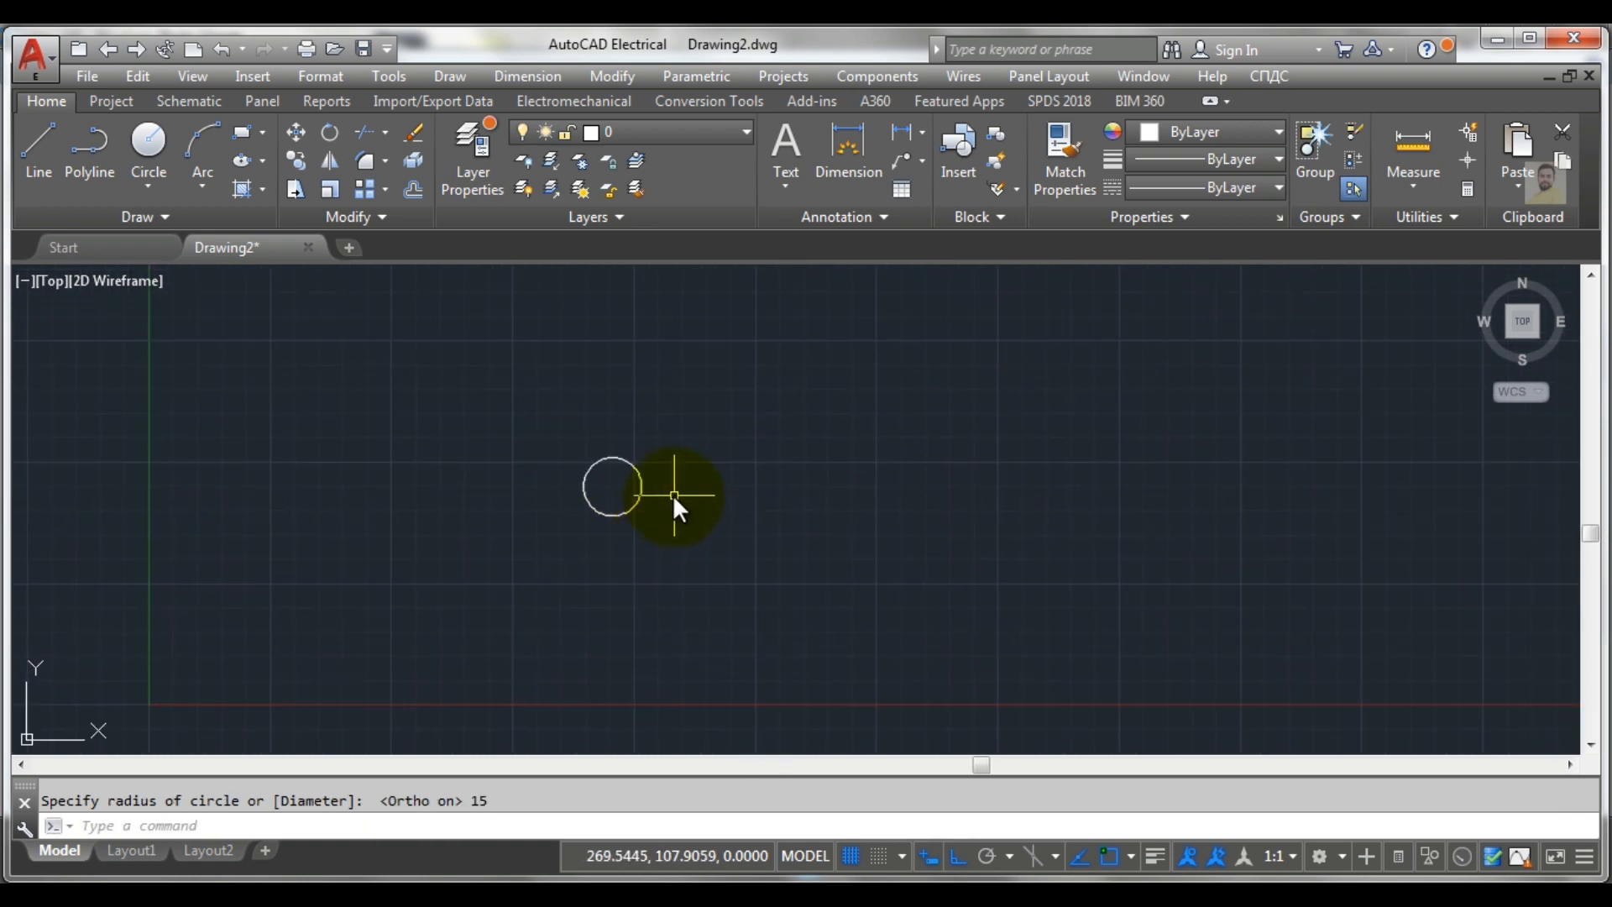
left_click(551, 902)
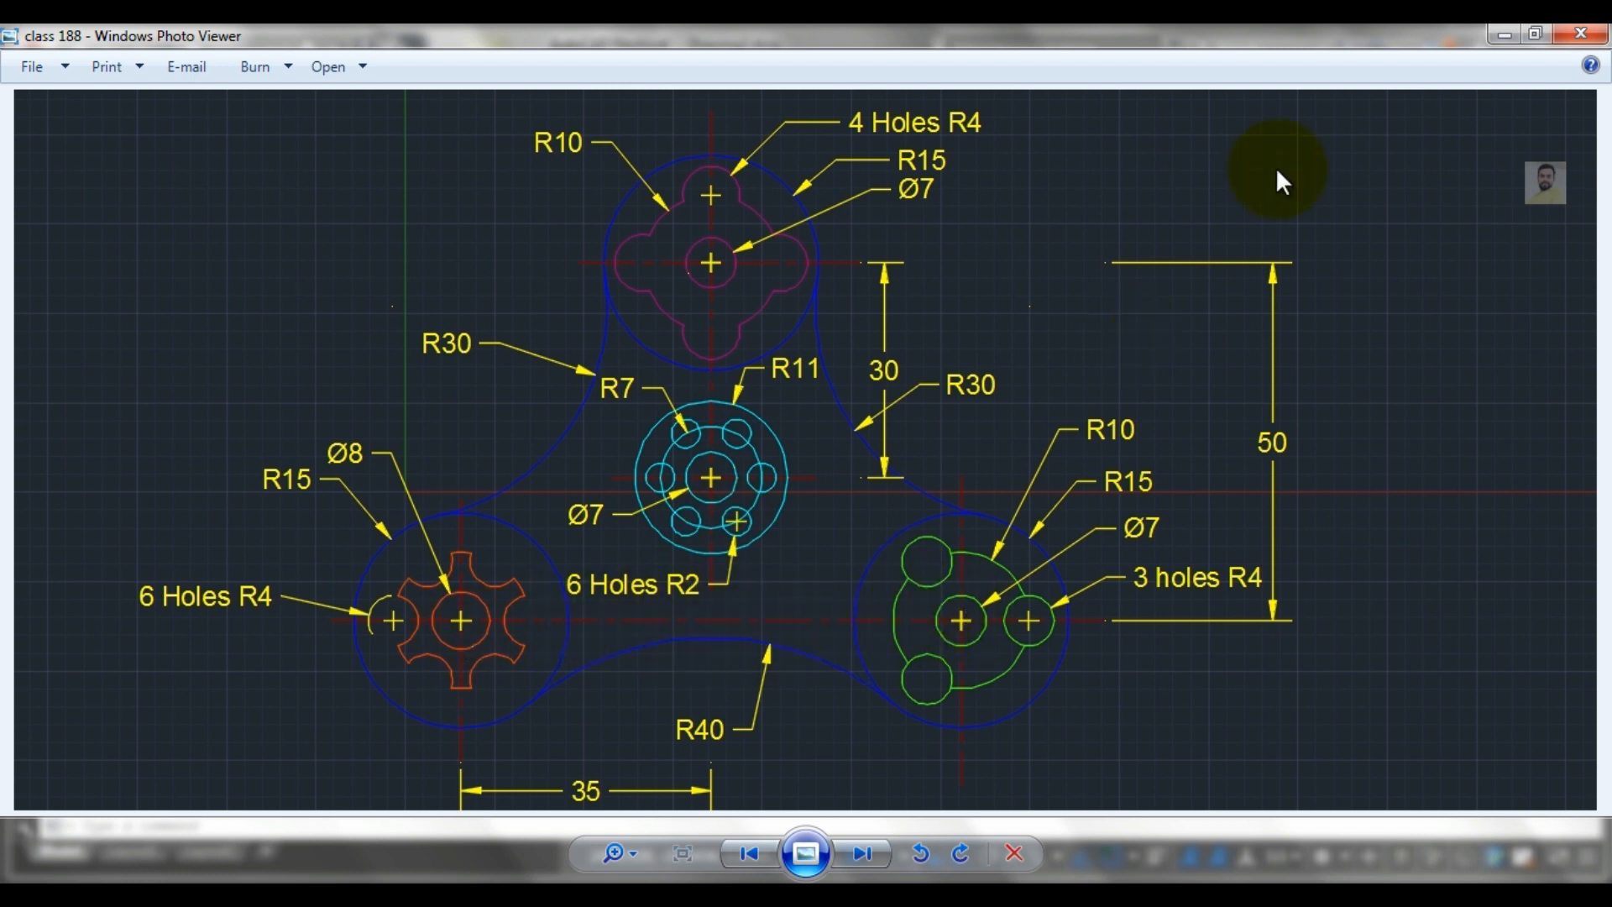
left_click(1500, 35)
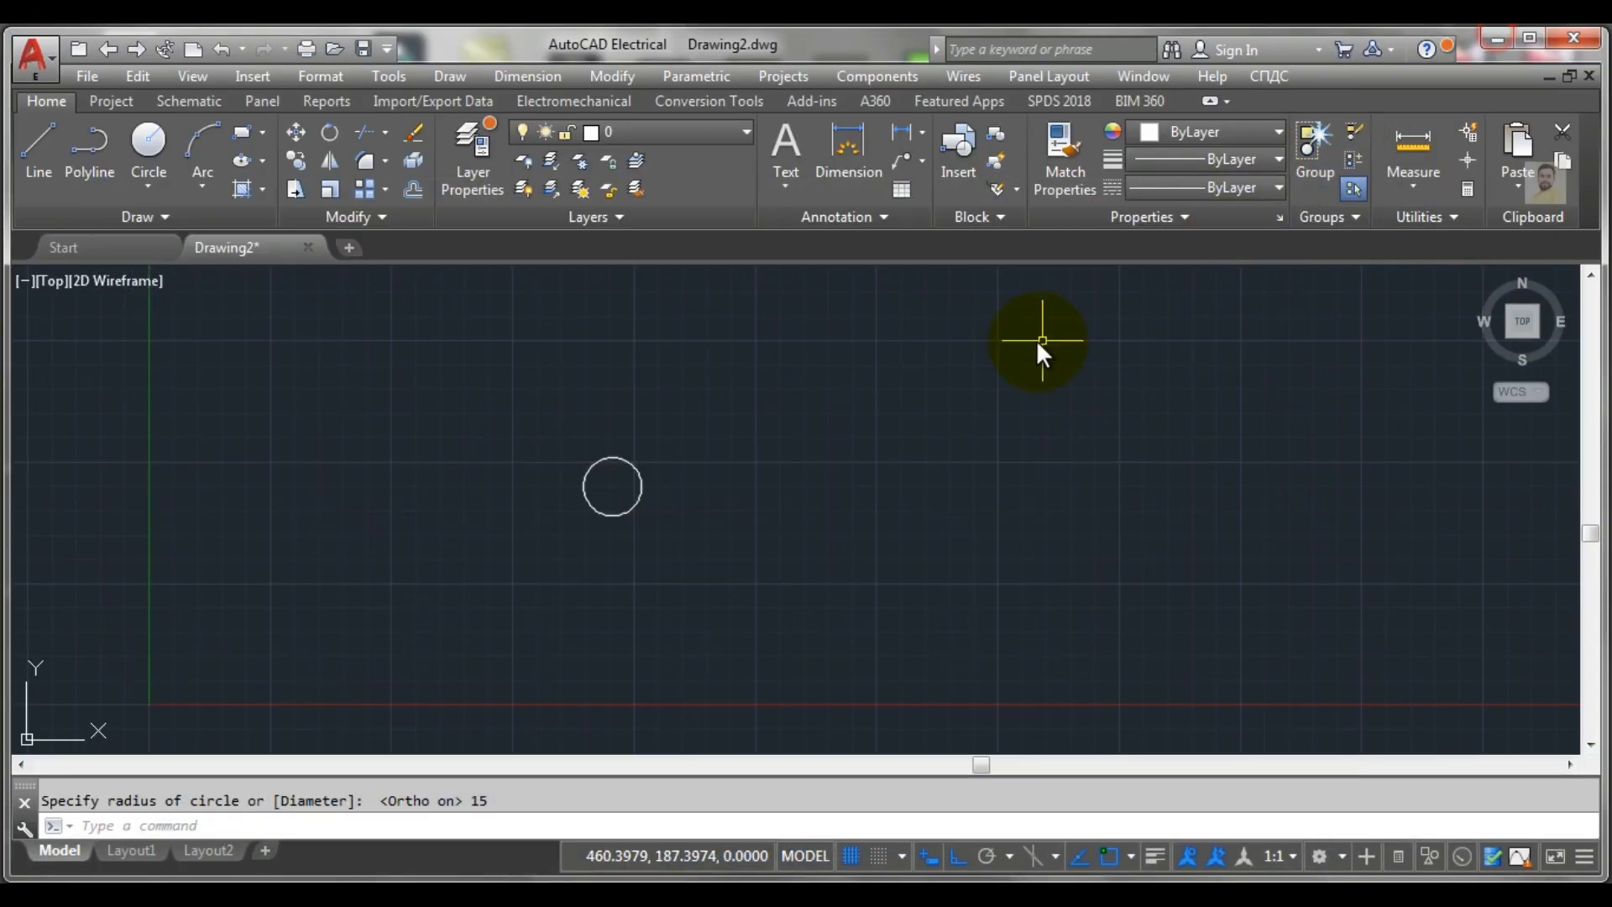
Draw a trial horizontal line through the circle's centre, extending past both sides, and erase it
left_click(37, 151)
scroll(504, 533, "up", 4)
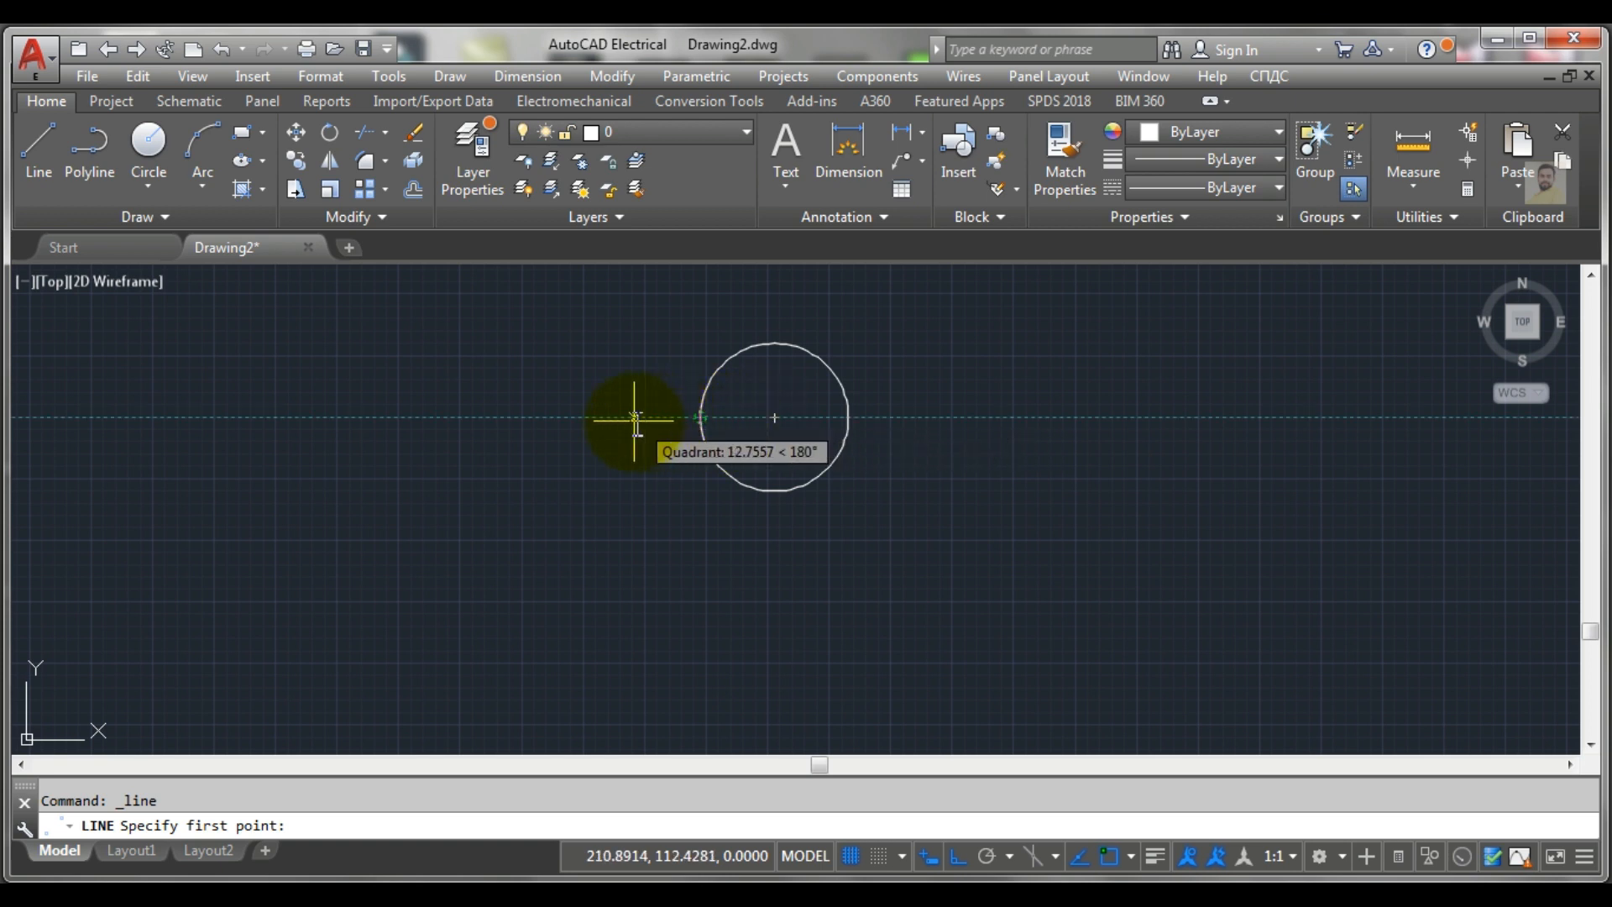
left_click(365, 418)
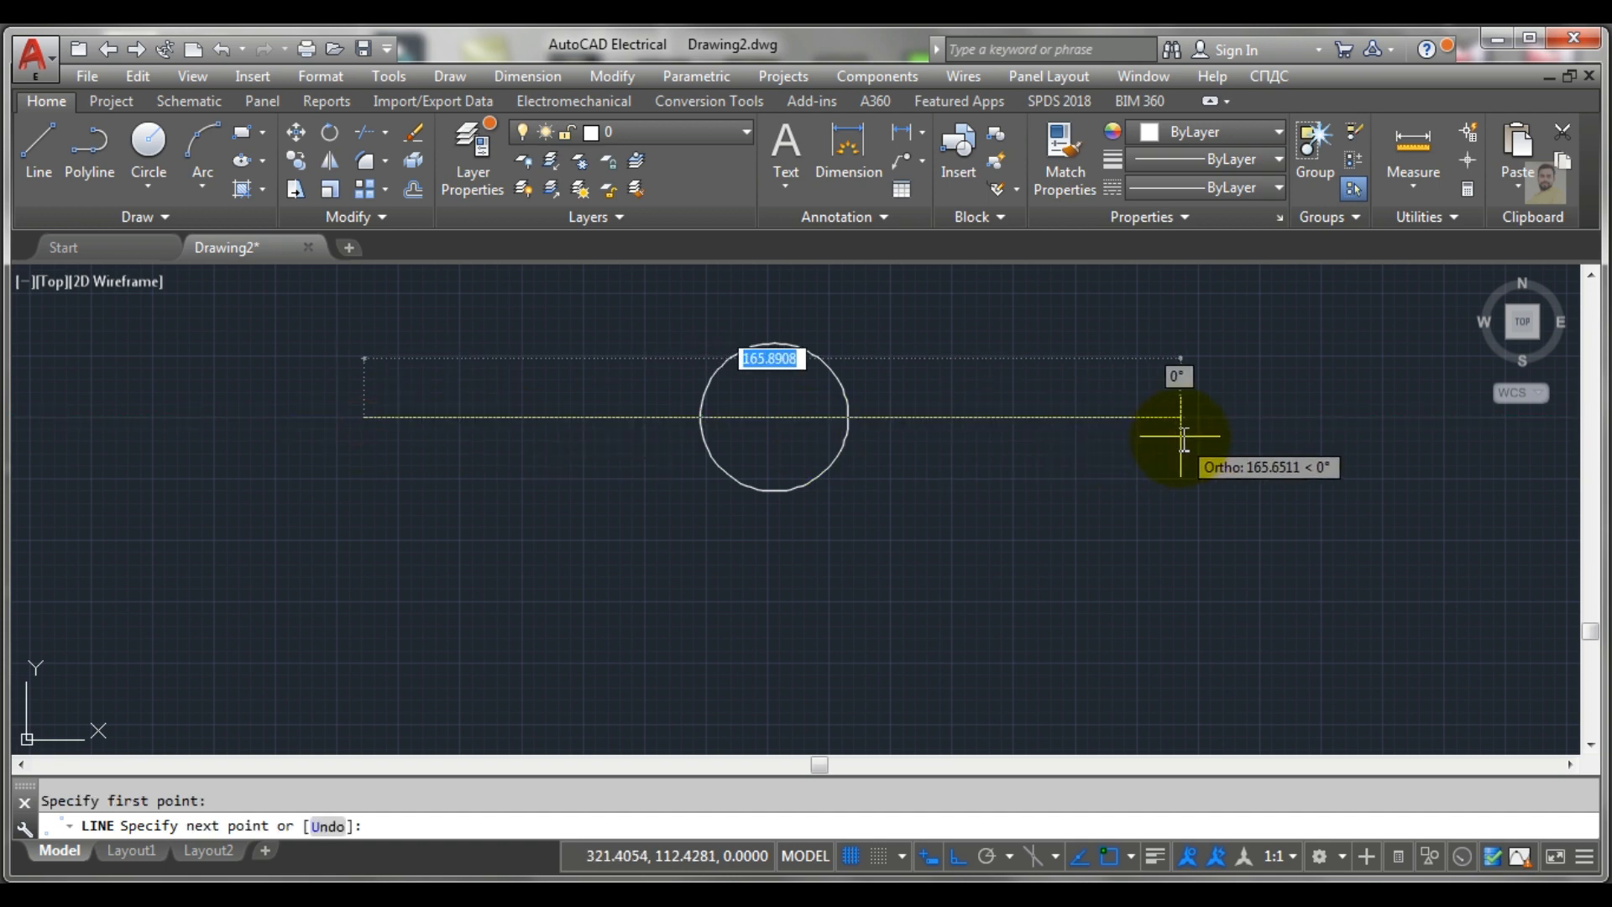
left_click(1278, 435)
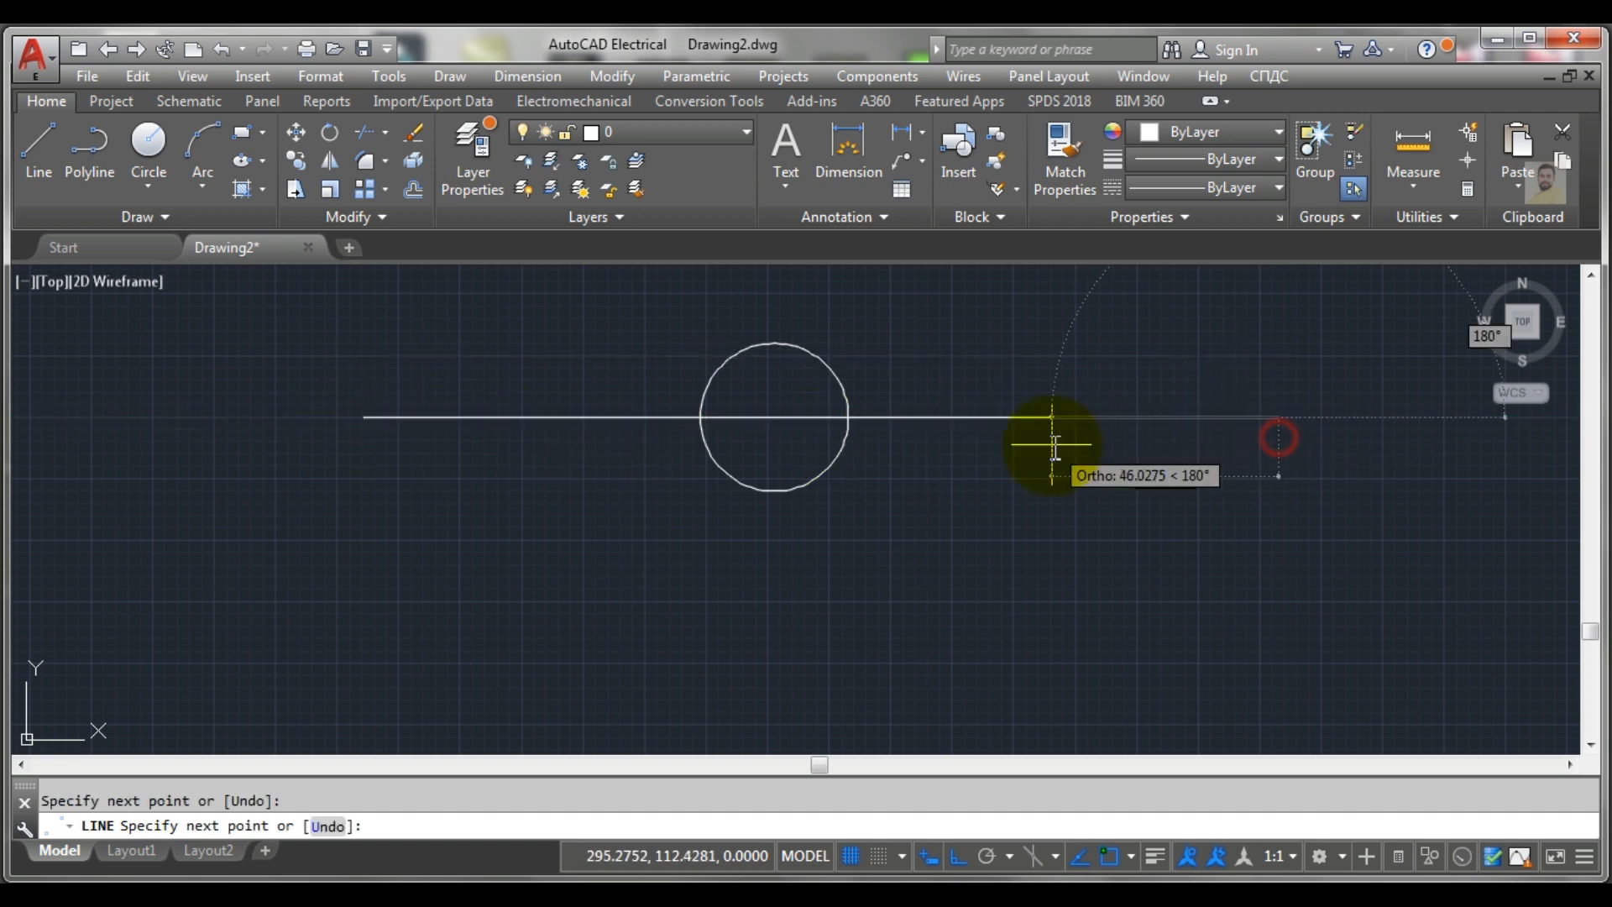
key("Return")
scroll(785, 361, "down", 2)
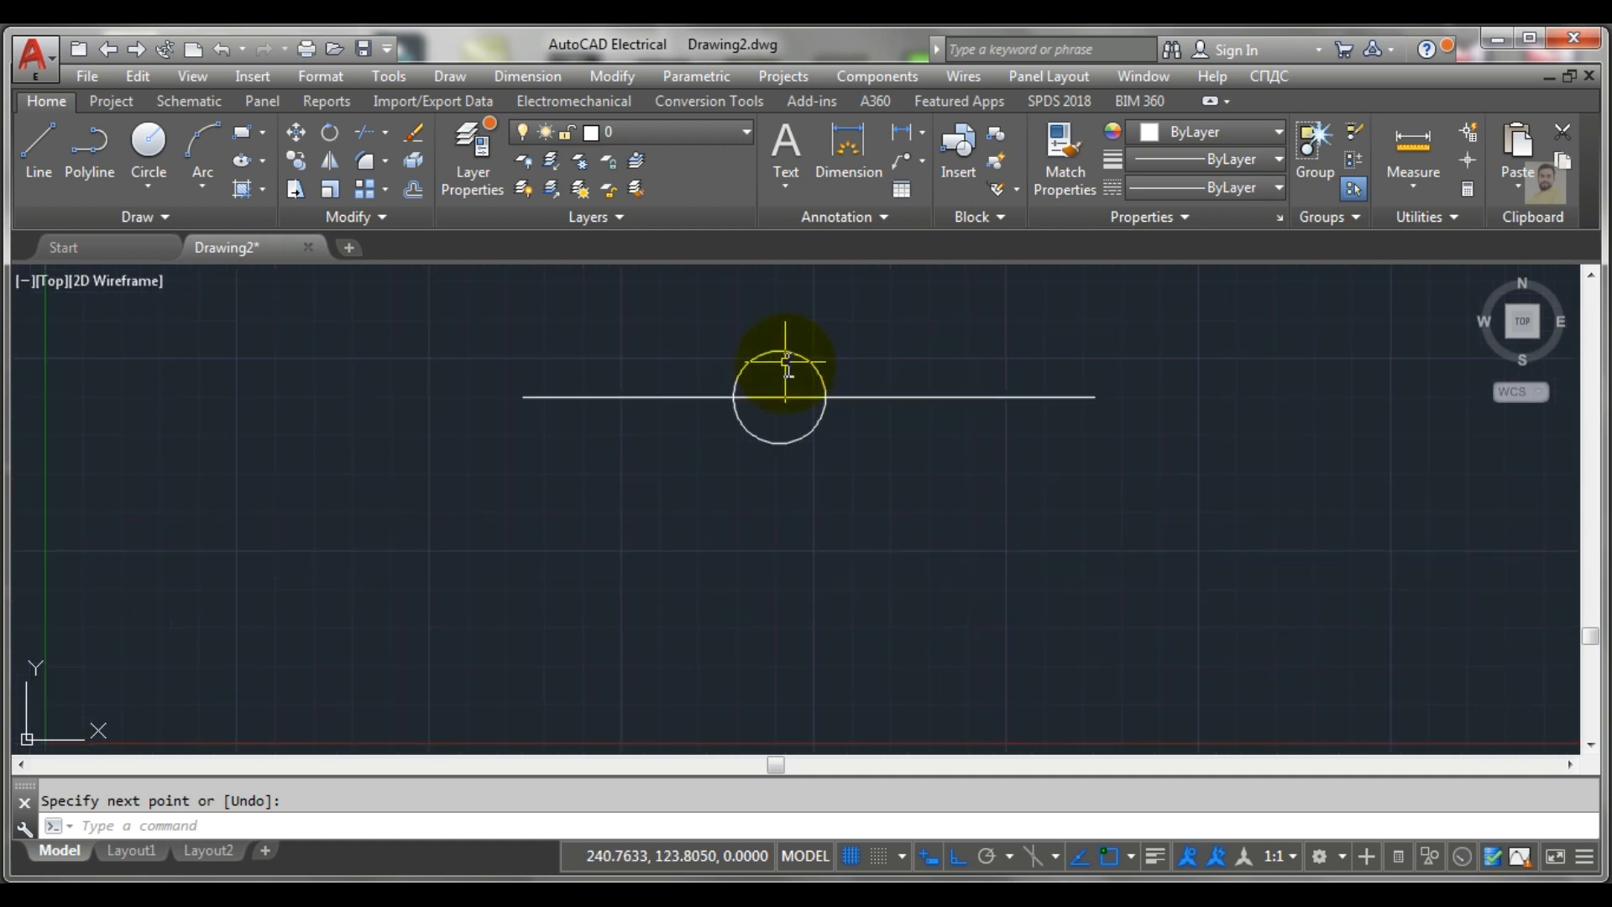
key("Return")
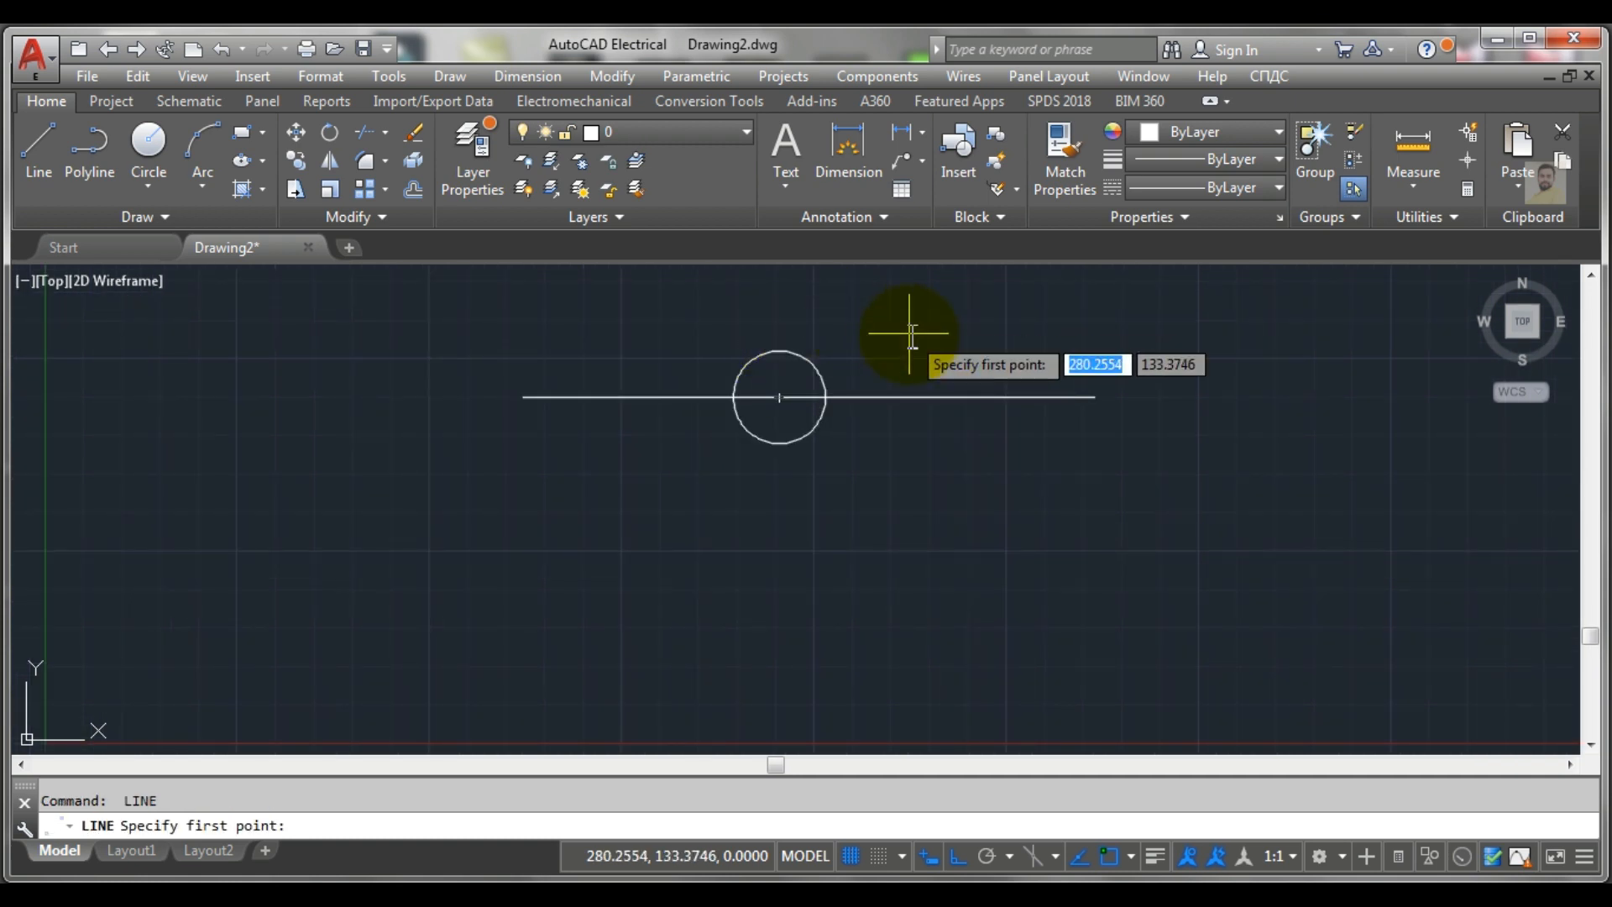
key("Escape")
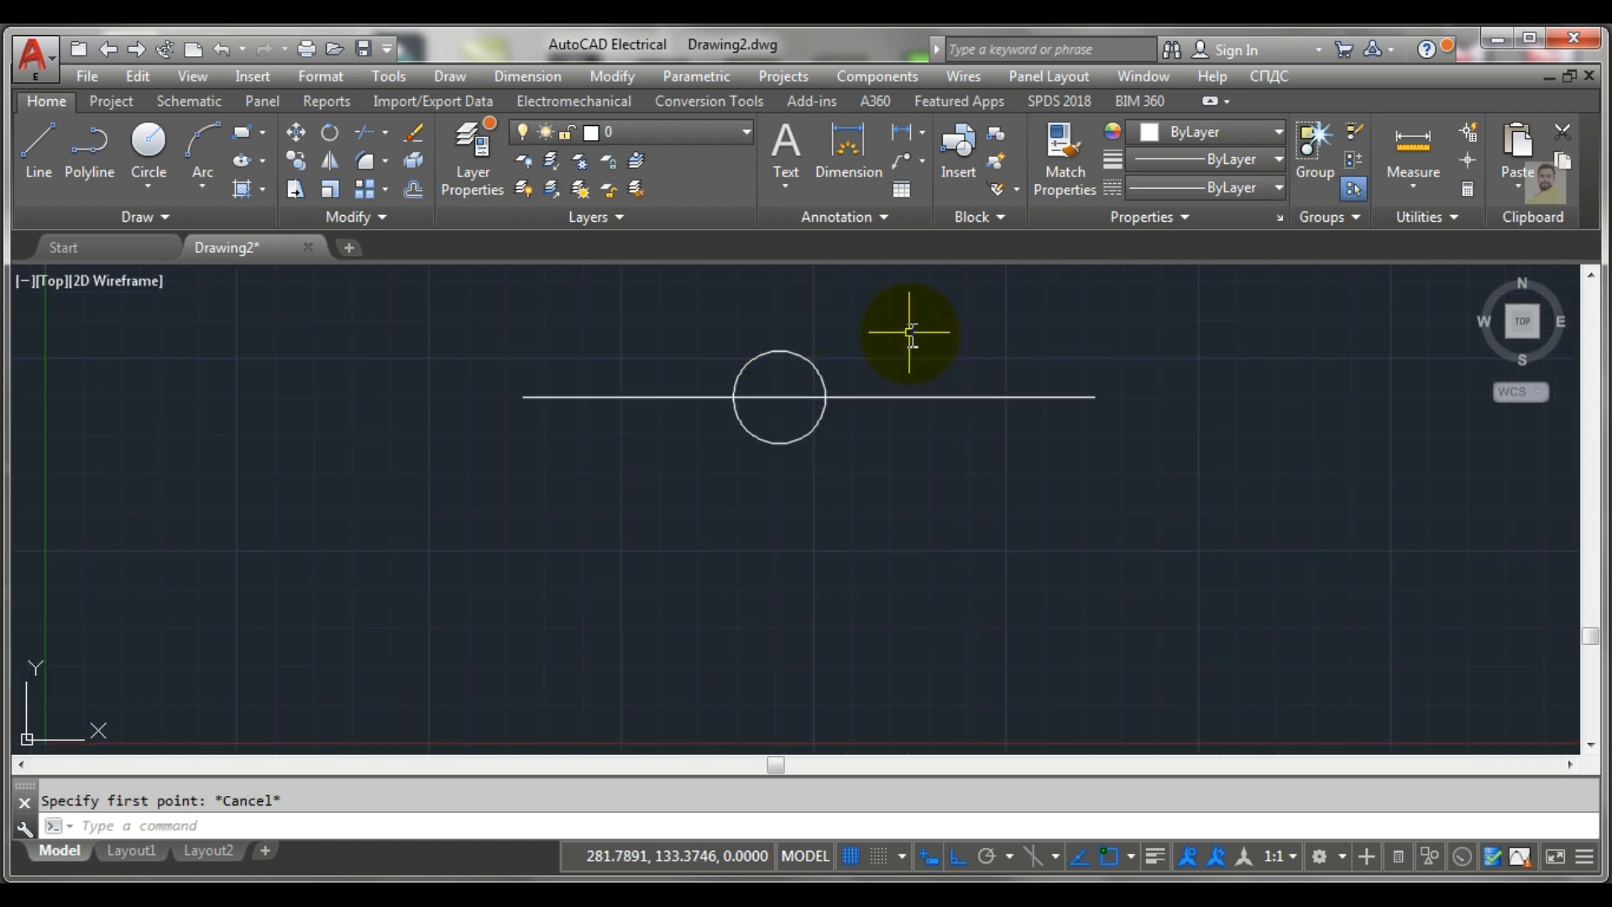
left_click(908, 396)
key("Delete")
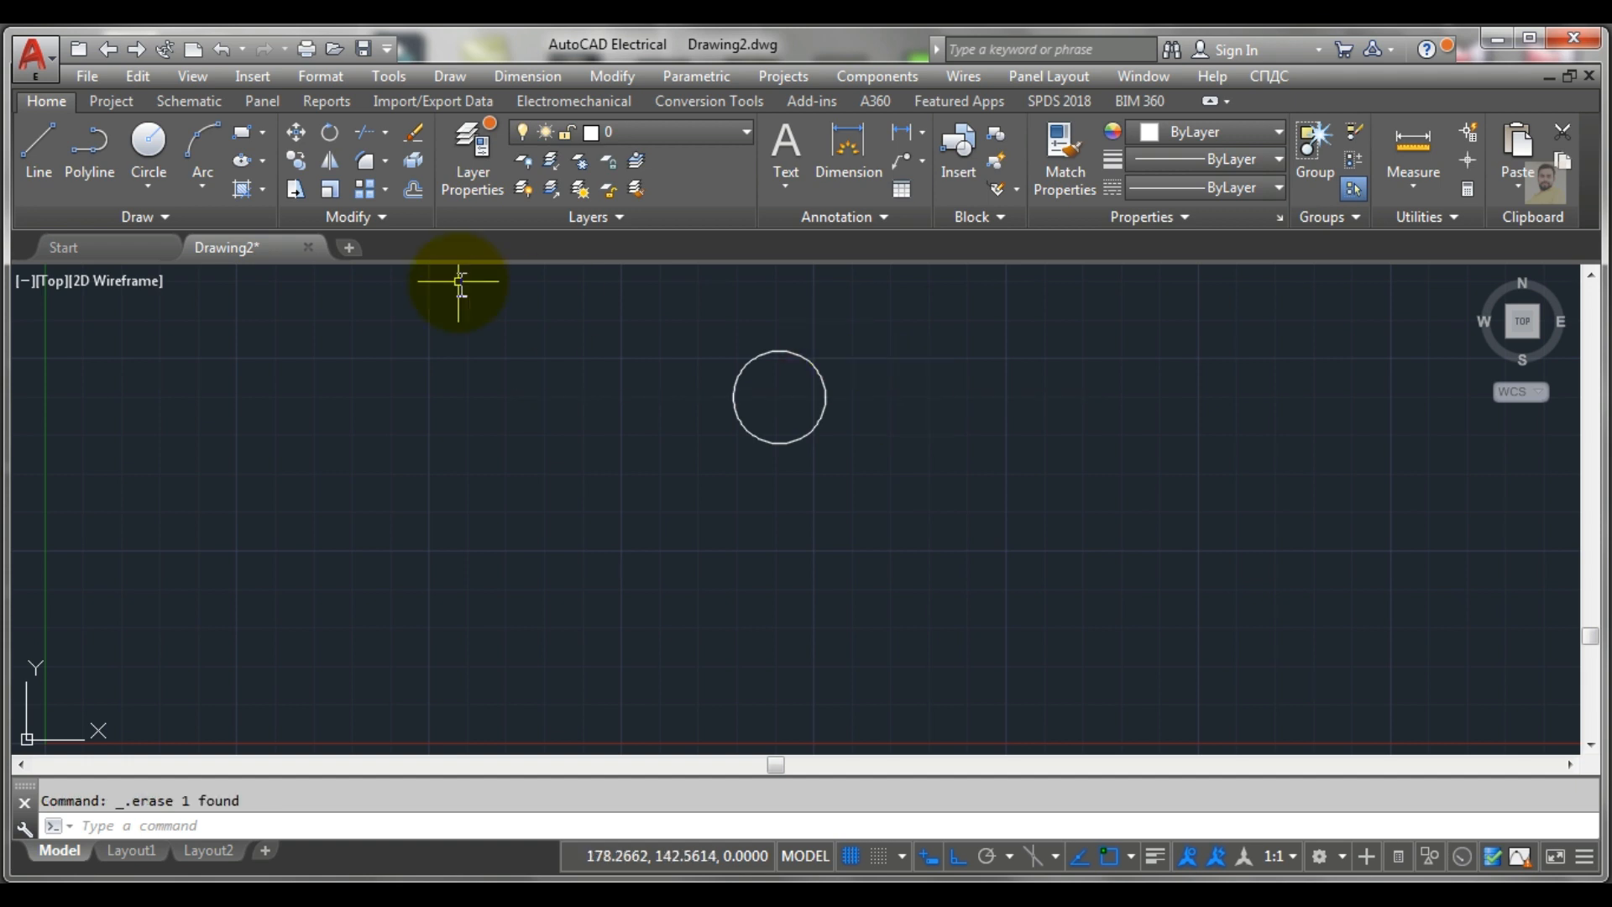
Draw a long horizontal line through the circle's centre, aligned with its side quadrants and extending much farther to the circle's right
left_click(23, 147)
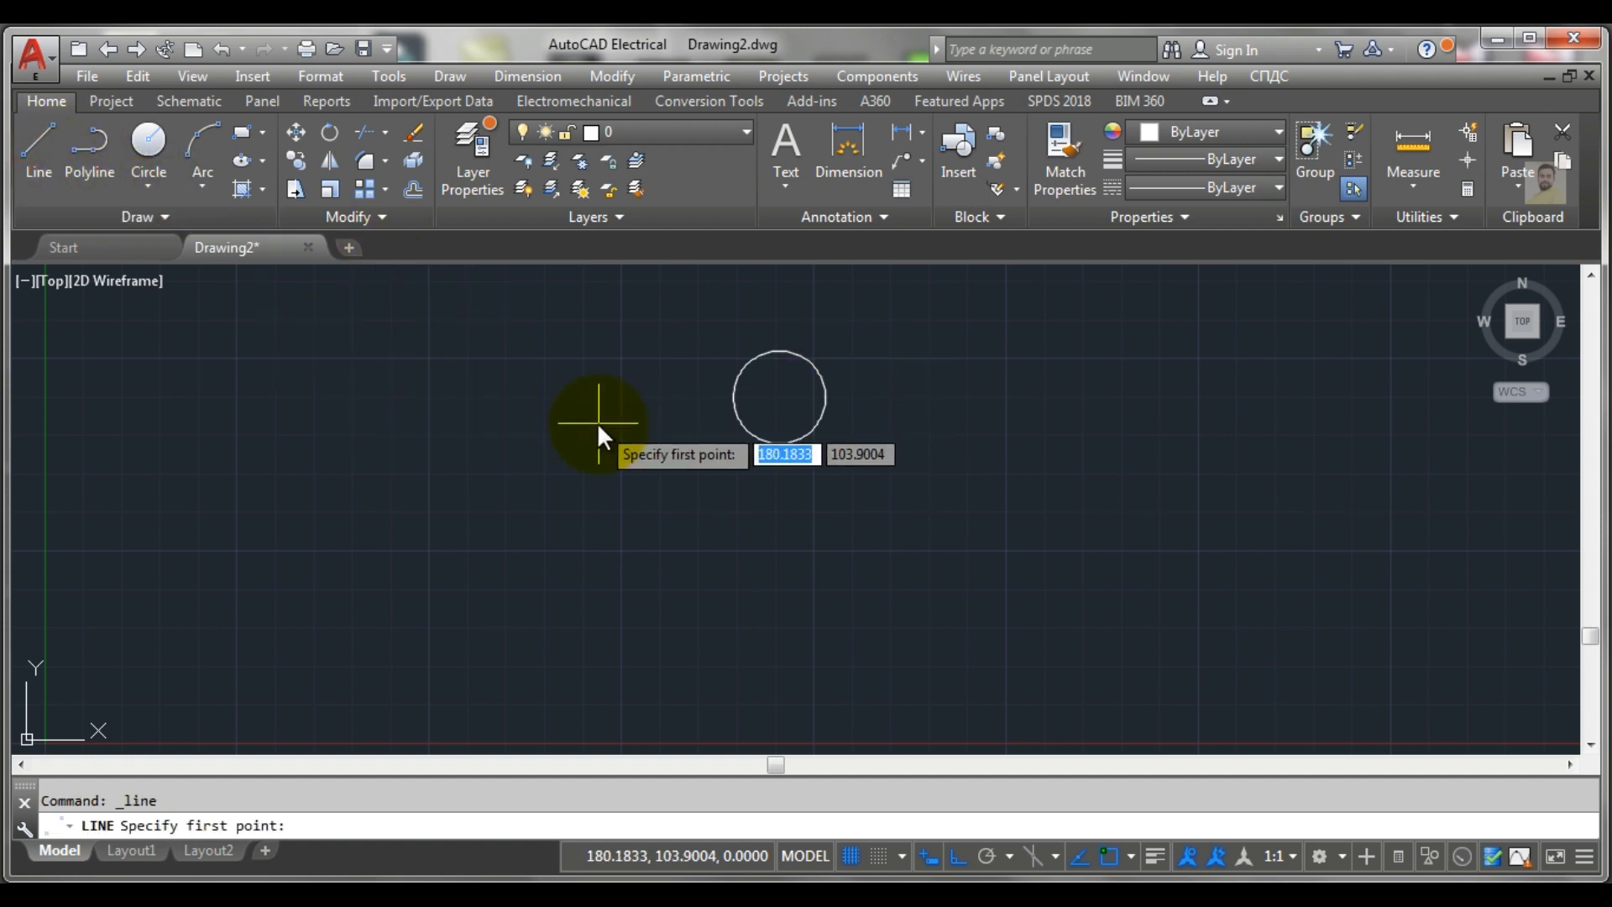
scroll(603, 422, "up", 4)
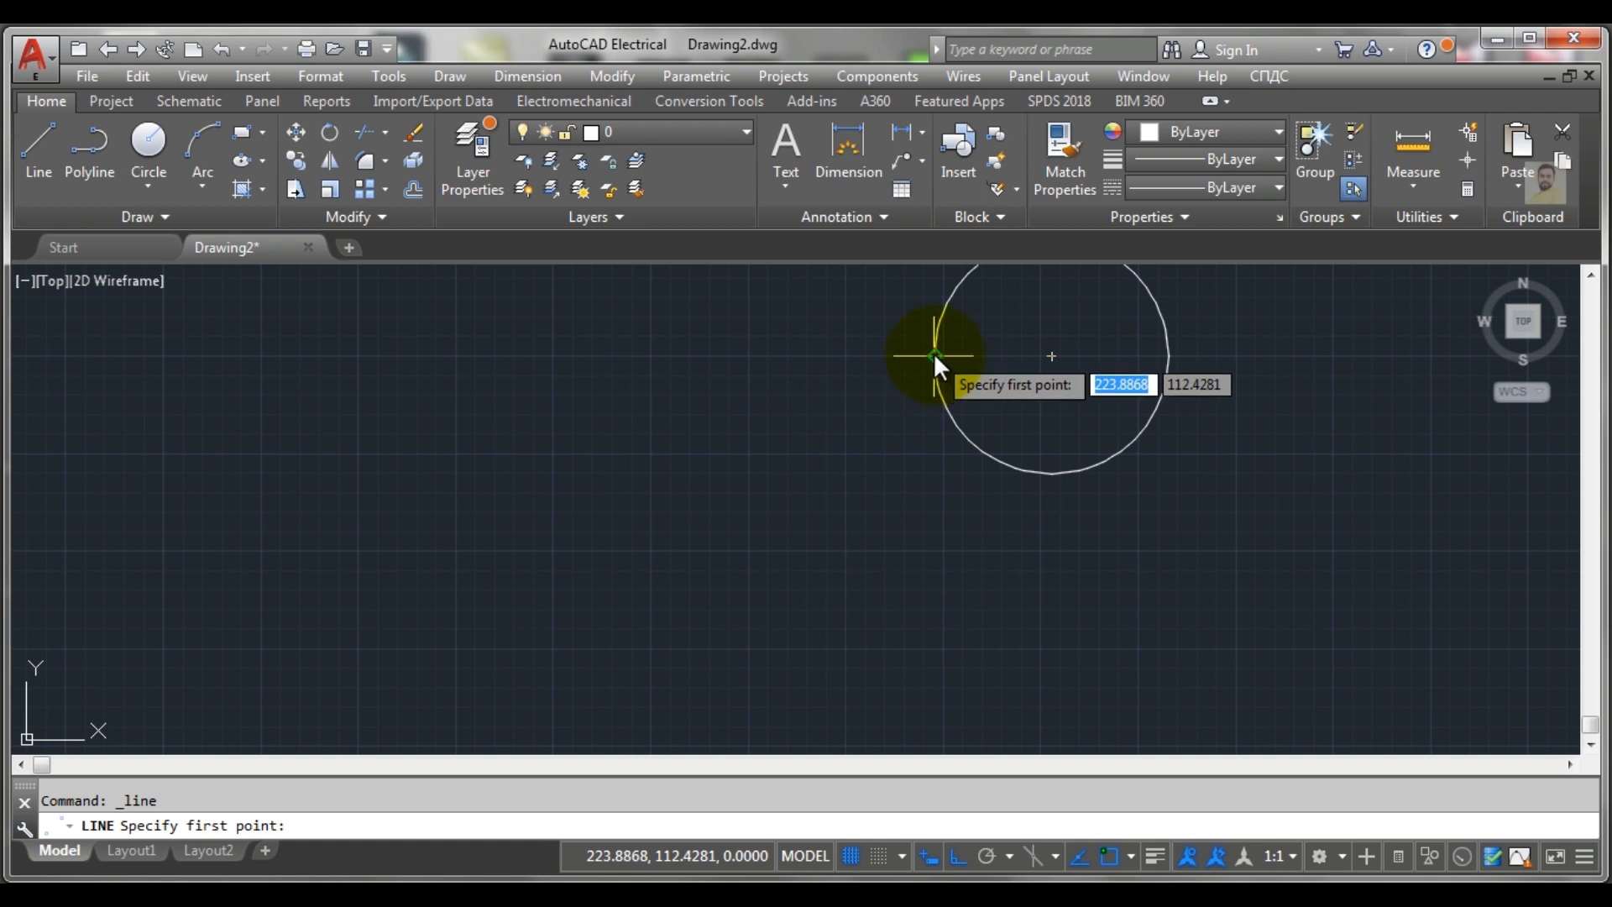
mouse_move(935, 356)
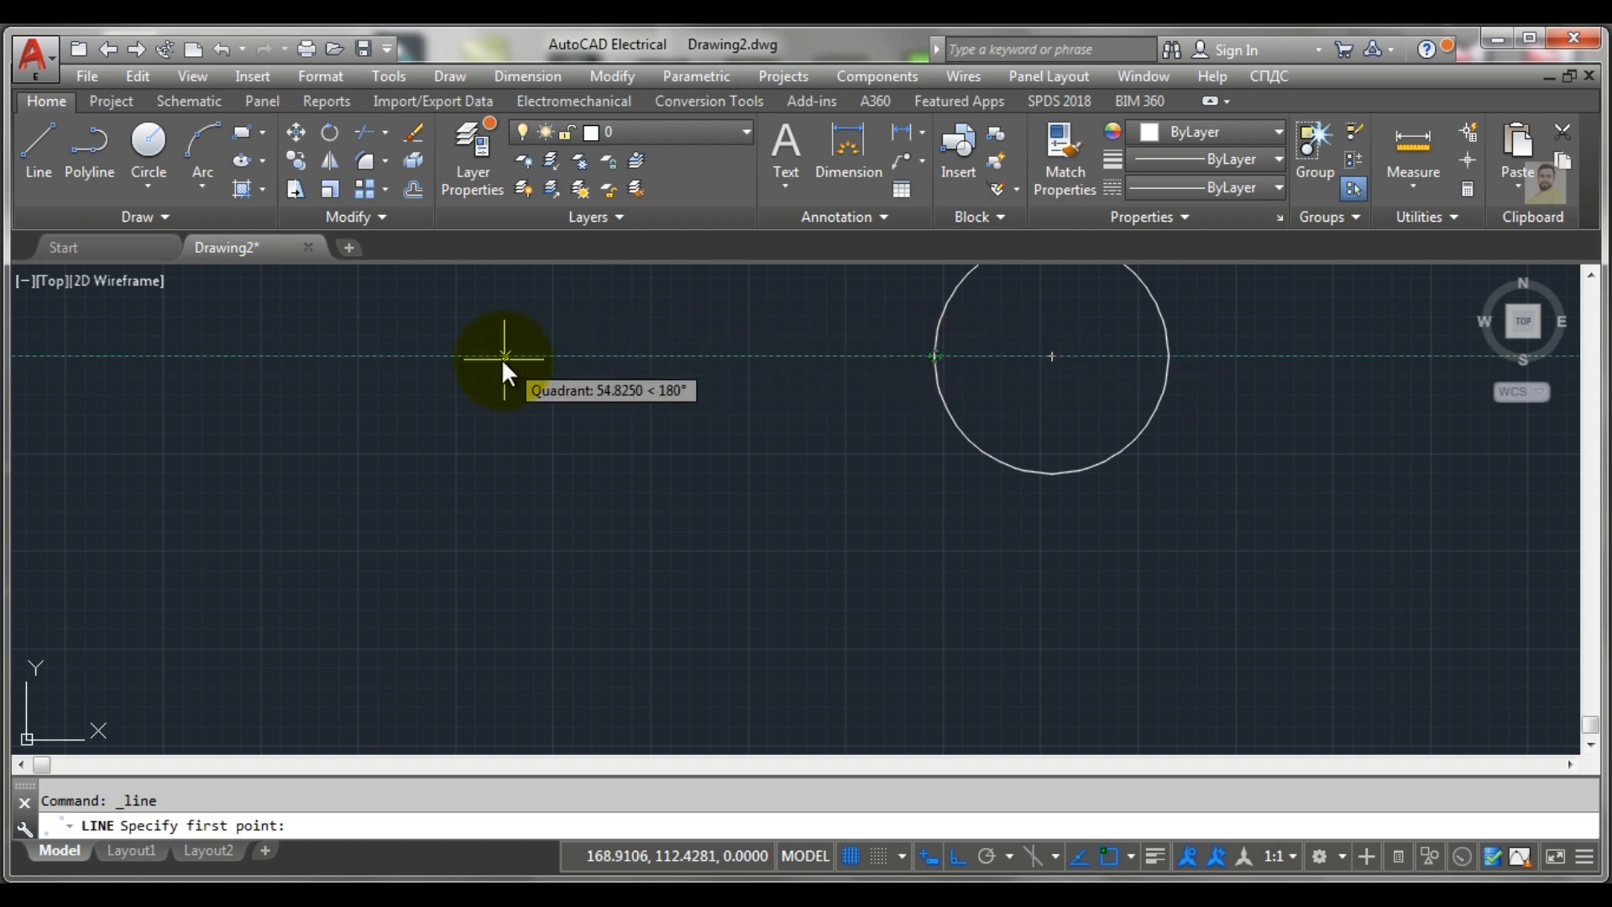
left_click(438, 353)
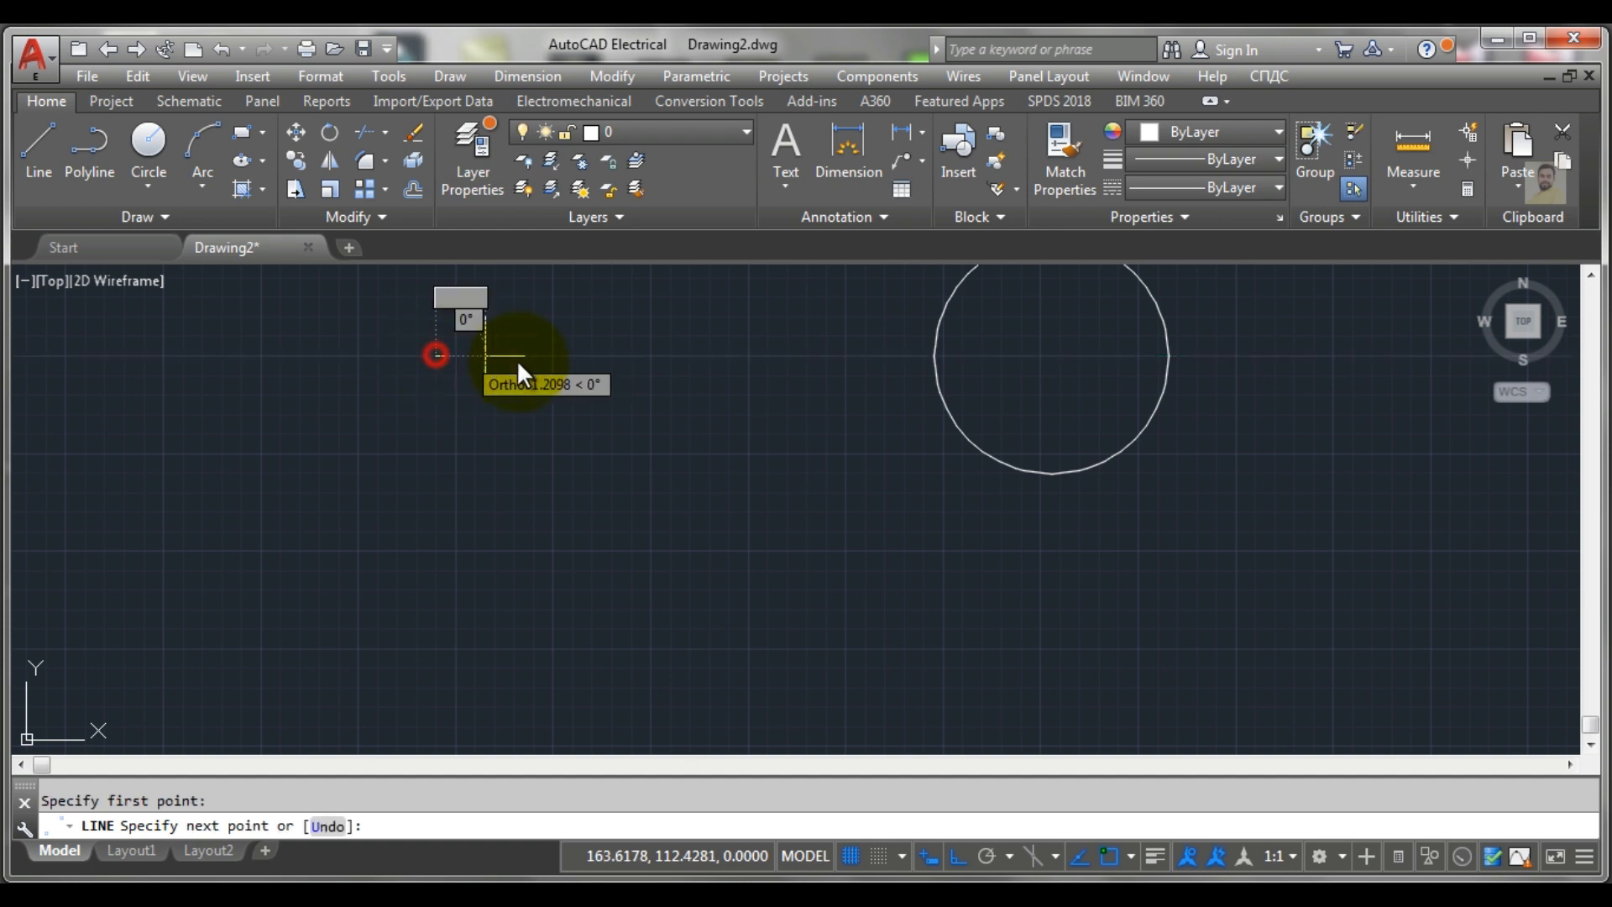
scroll(798, 363, "down", 3)
middle_click_drag(796, 366, 594, 381)
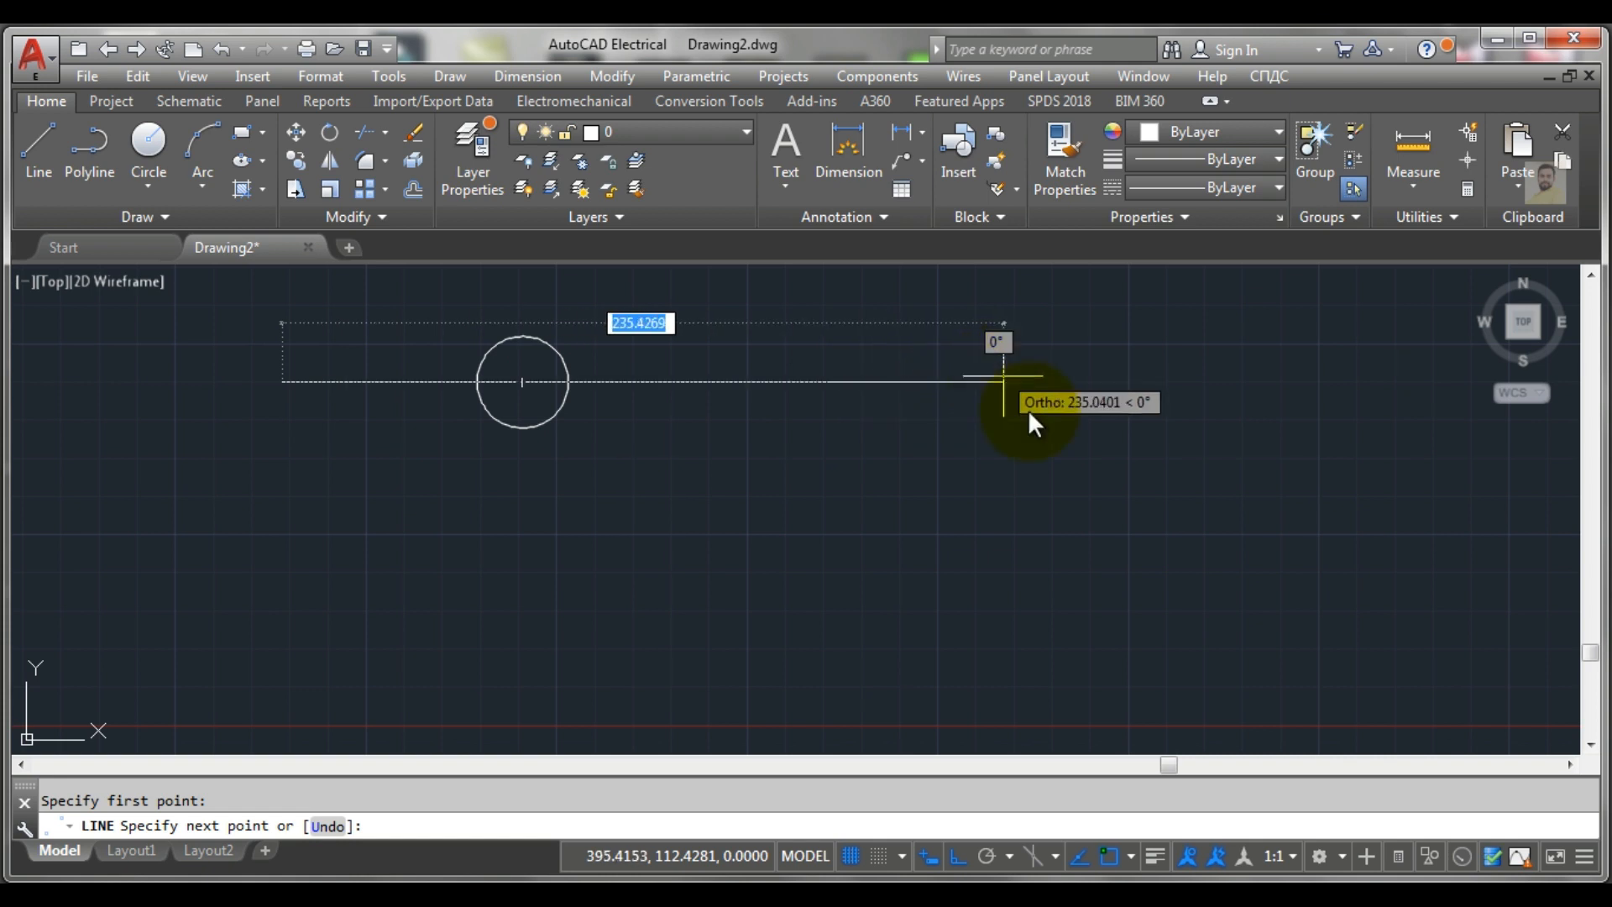
left_click(956, 853)
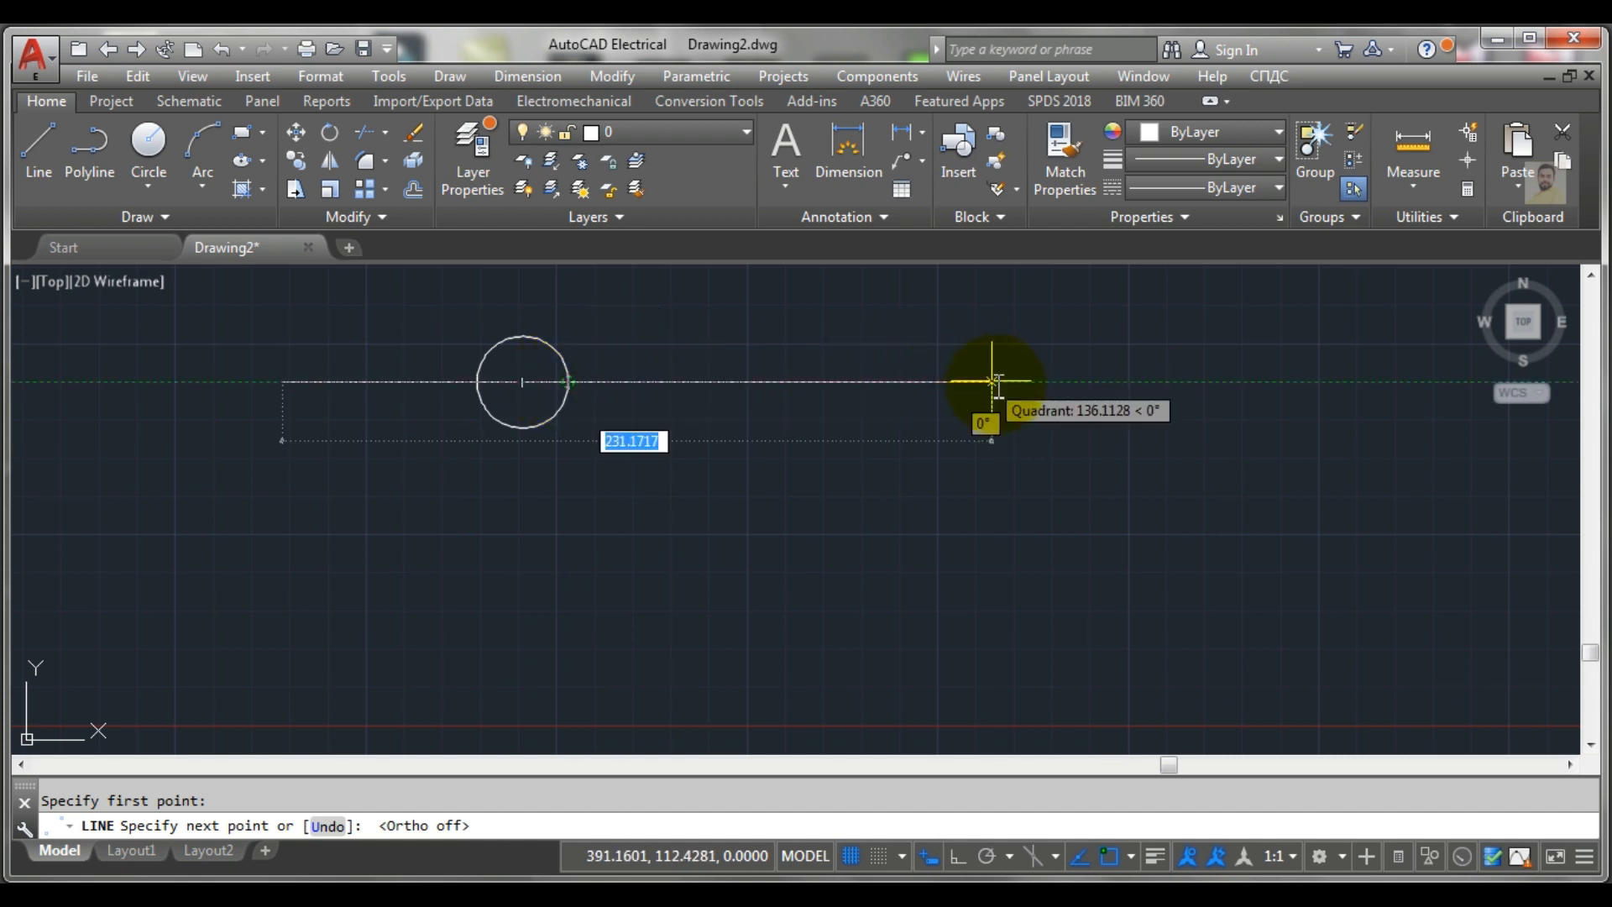
left_click(1155, 382)
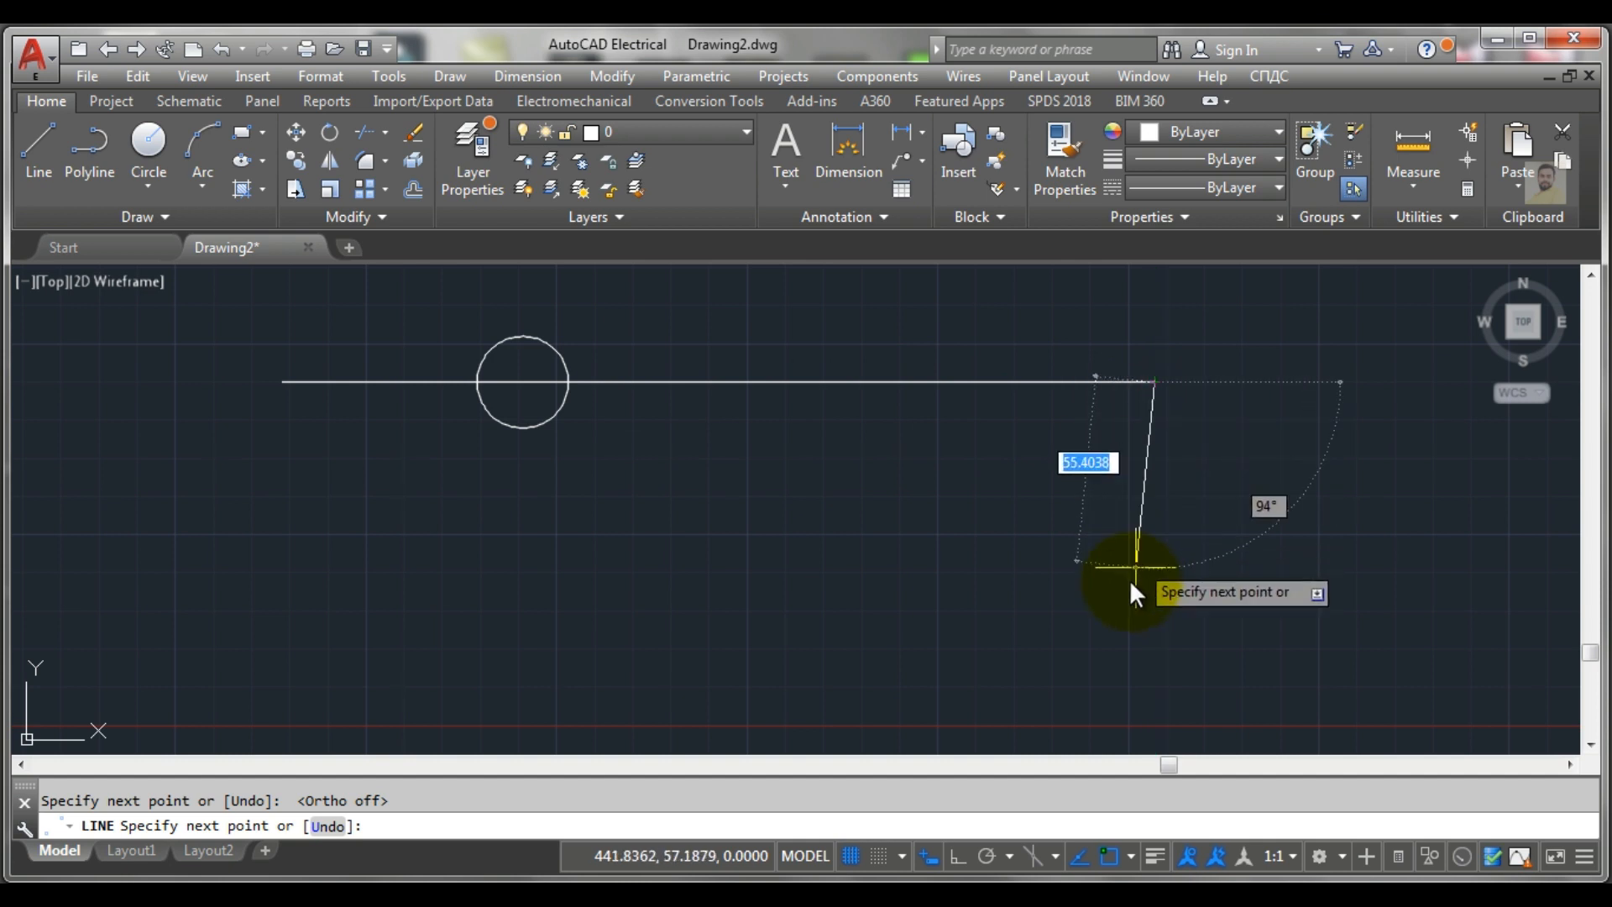
left_click(956, 850)
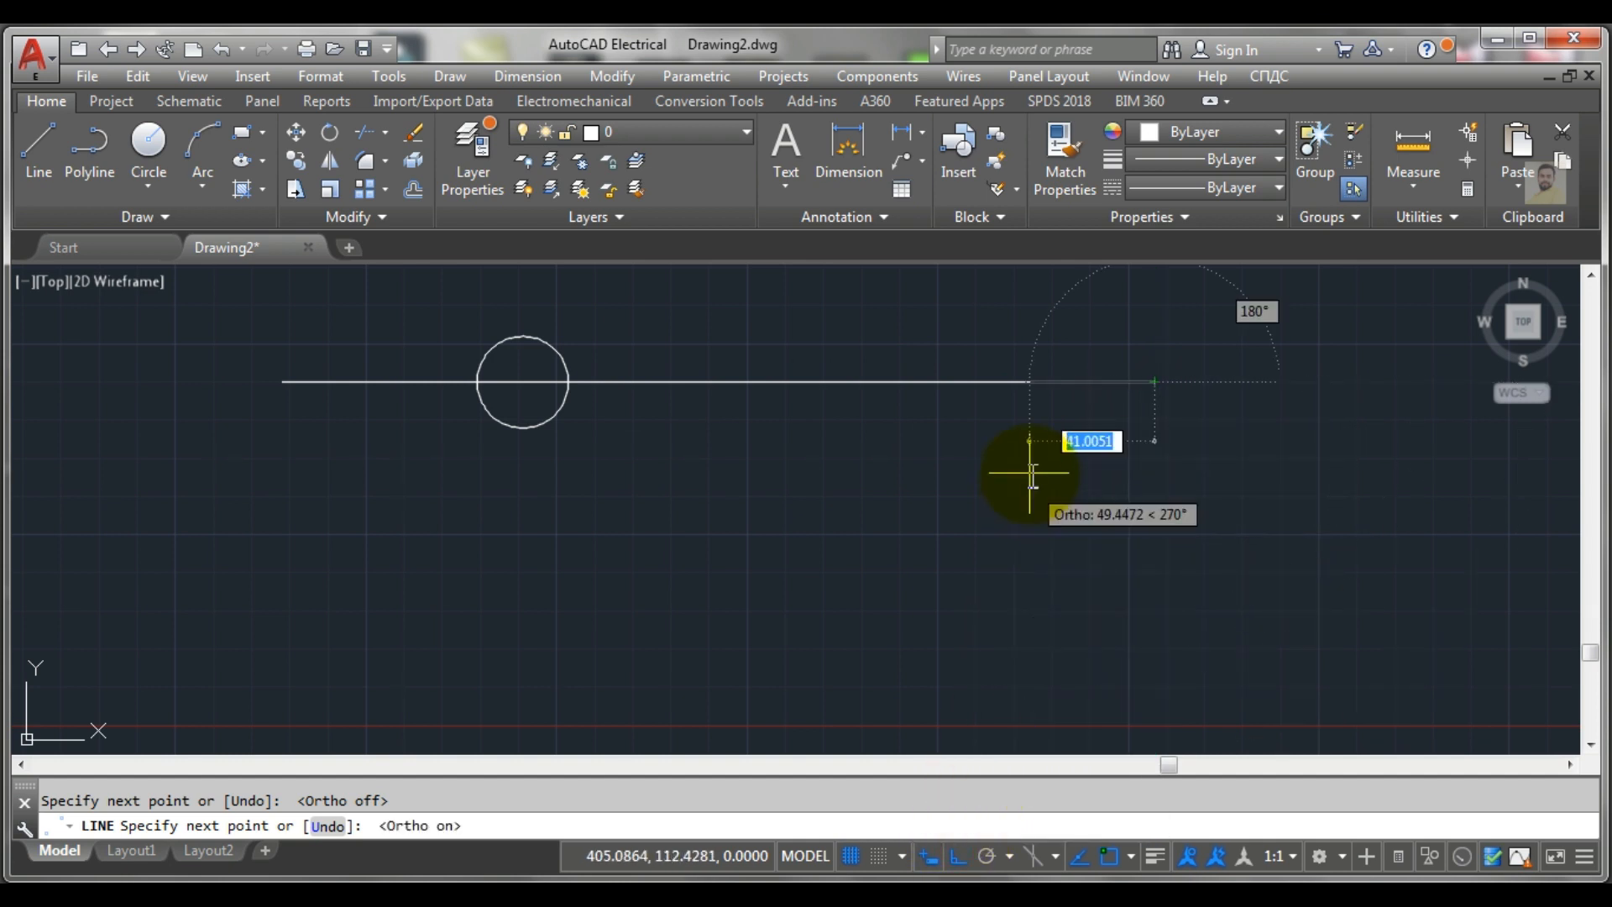
scroll(1007, 426, "down", 2)
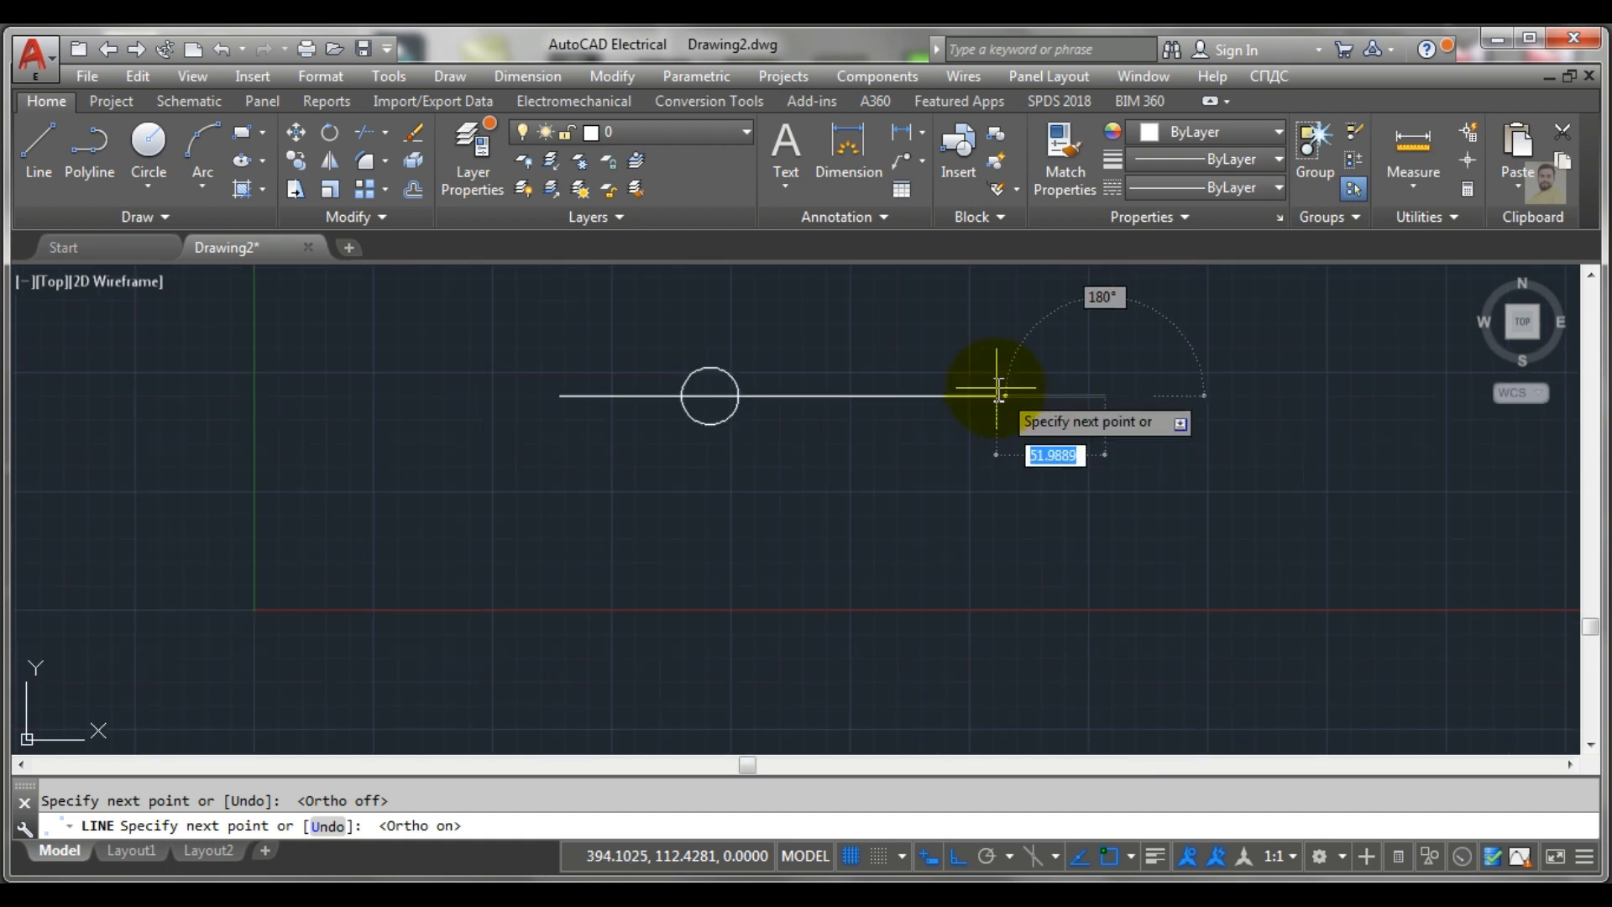
middle_click_drag(1000, 370, 1015, 467)
key("Return")
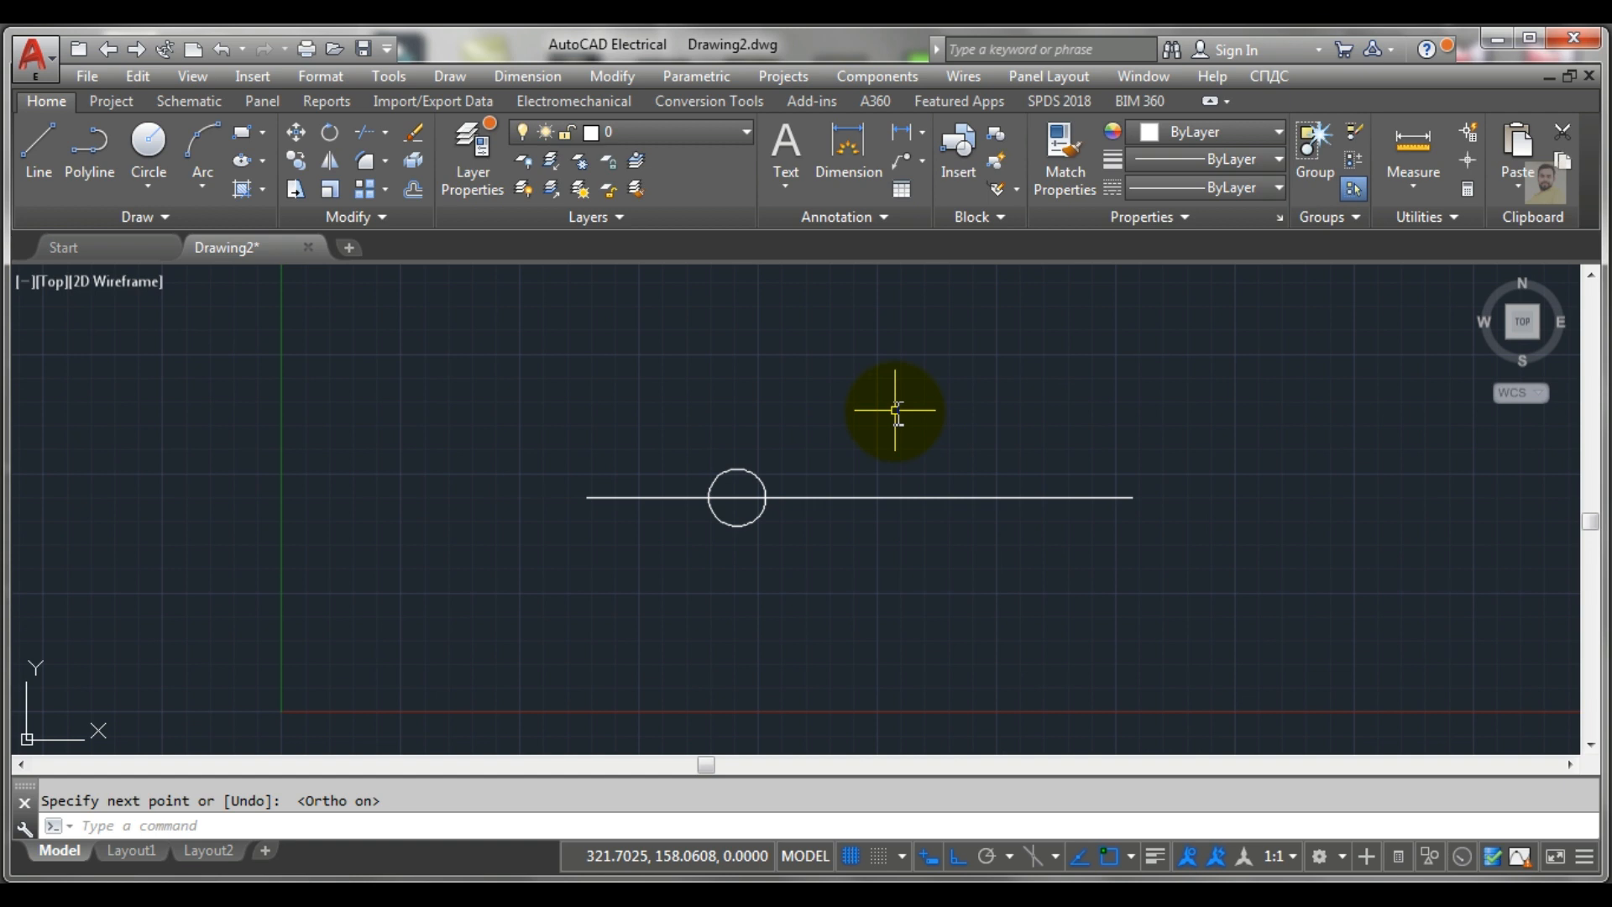
Draw a long vertical line through the R15 circle's centre, starting above the circle and extending much farther below it
key("Return")
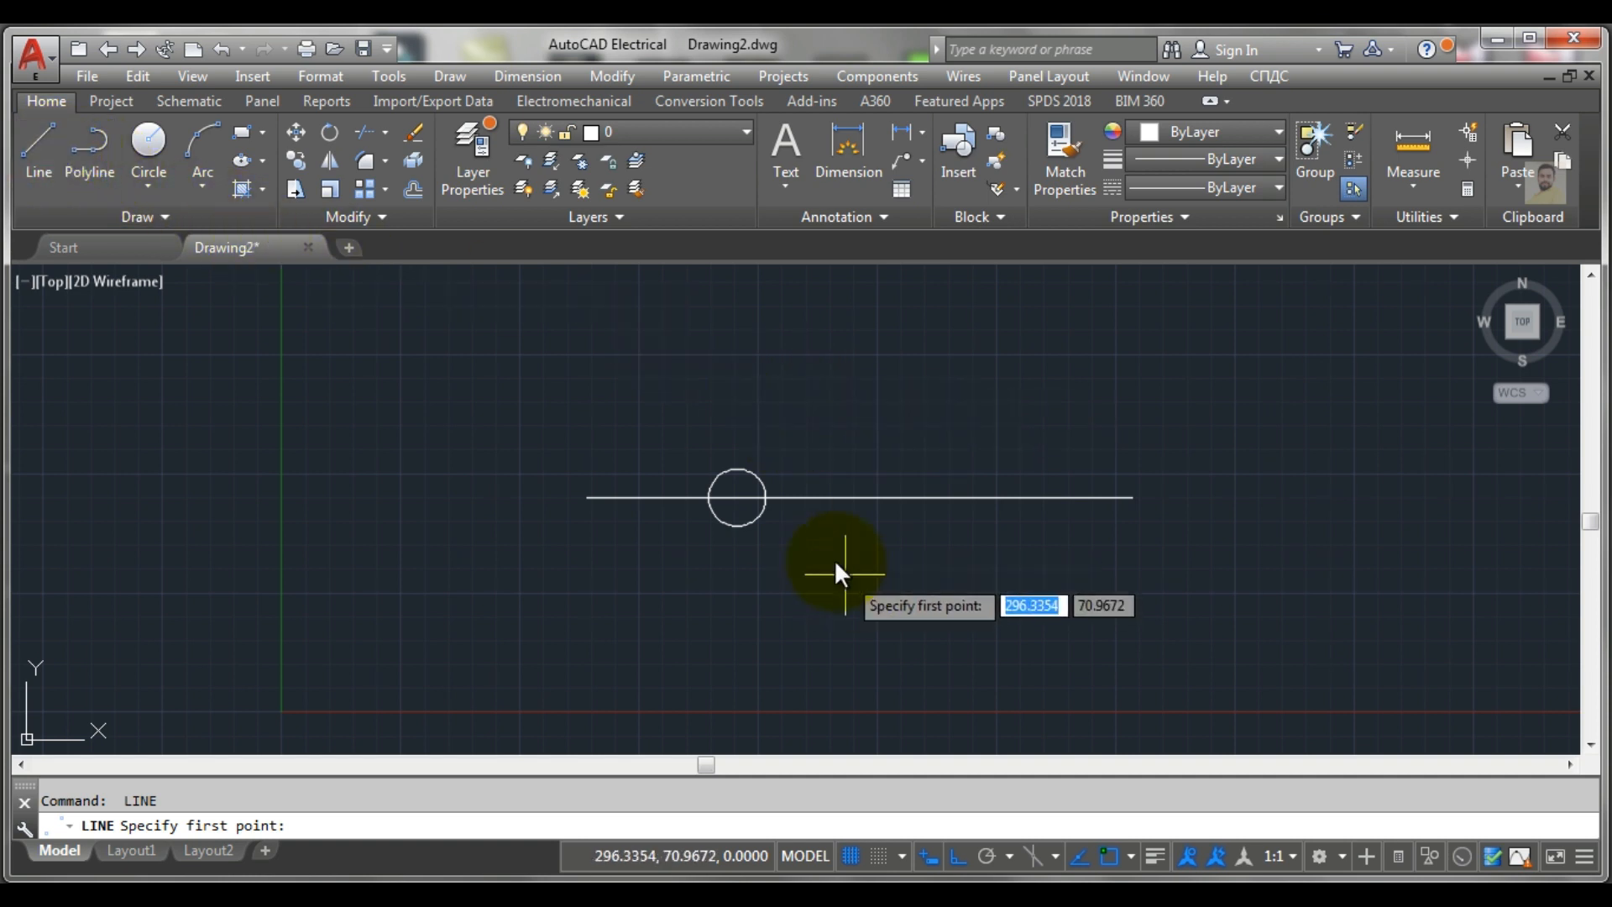
left_click(734, 398)
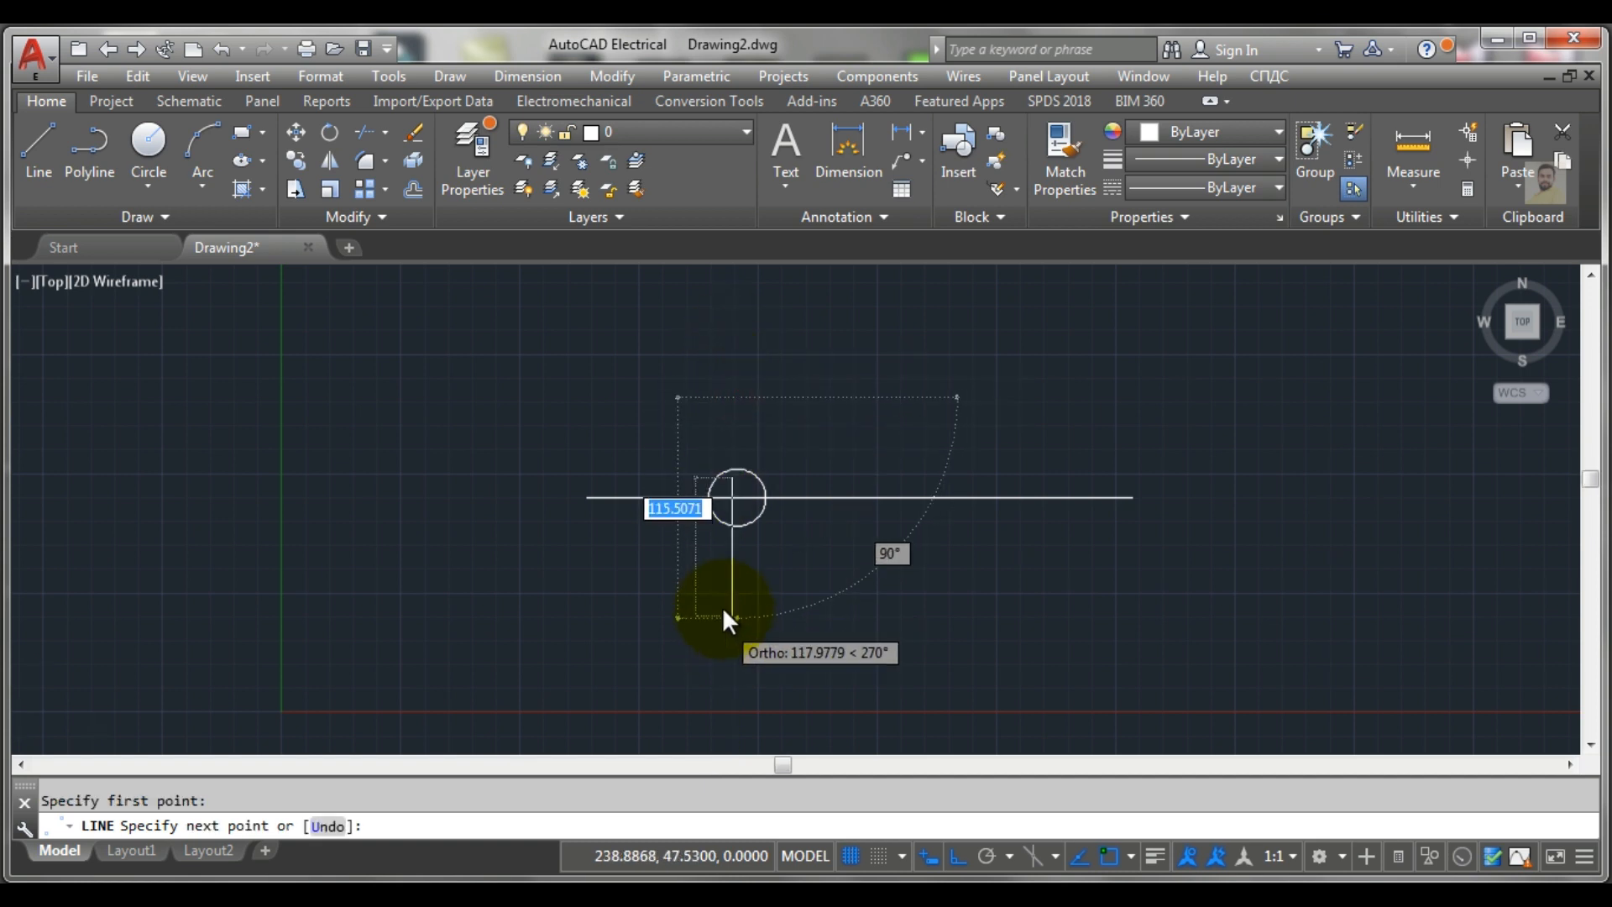
scroll(724, 612, "down", 2)
middle_click_drag(725, 661, 685, 535)
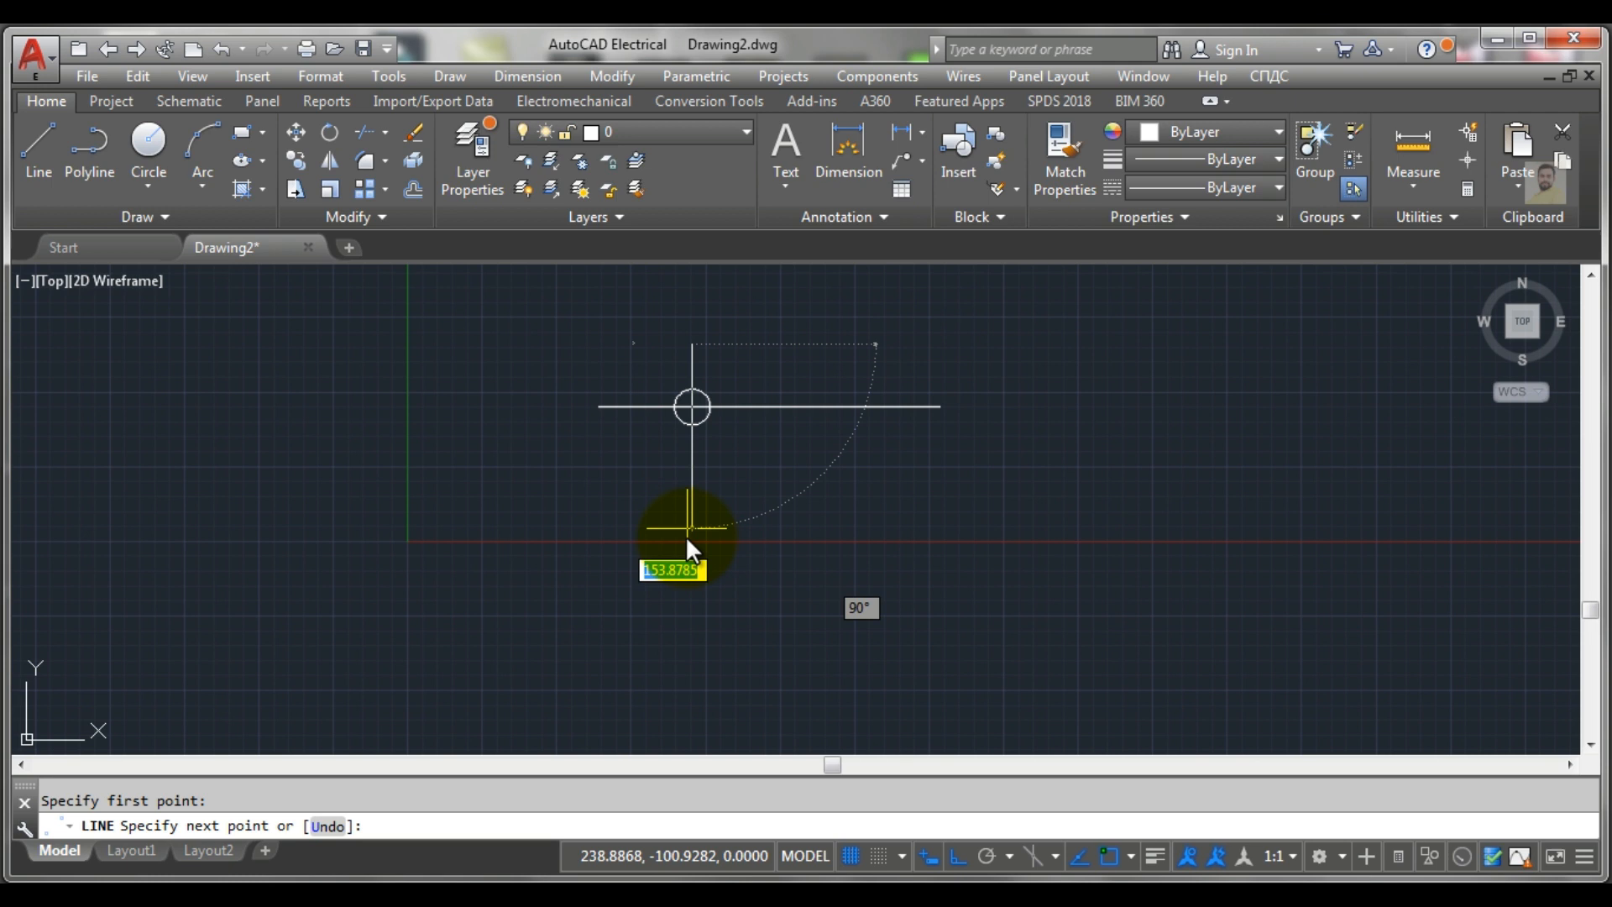
left_click(693, 647)
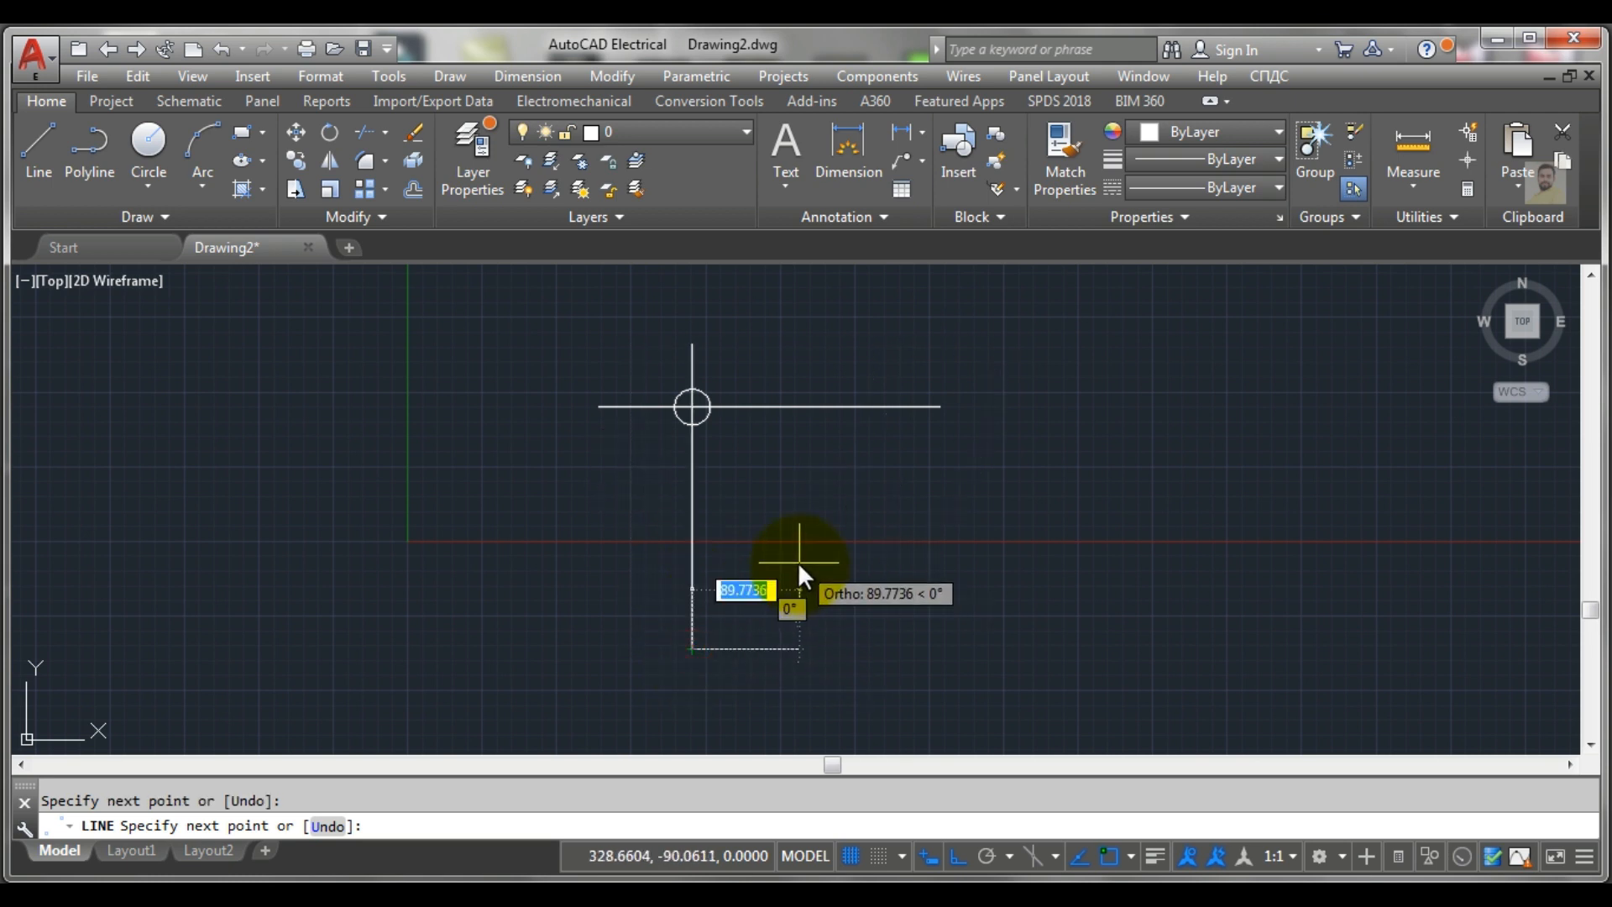
key("Escape")
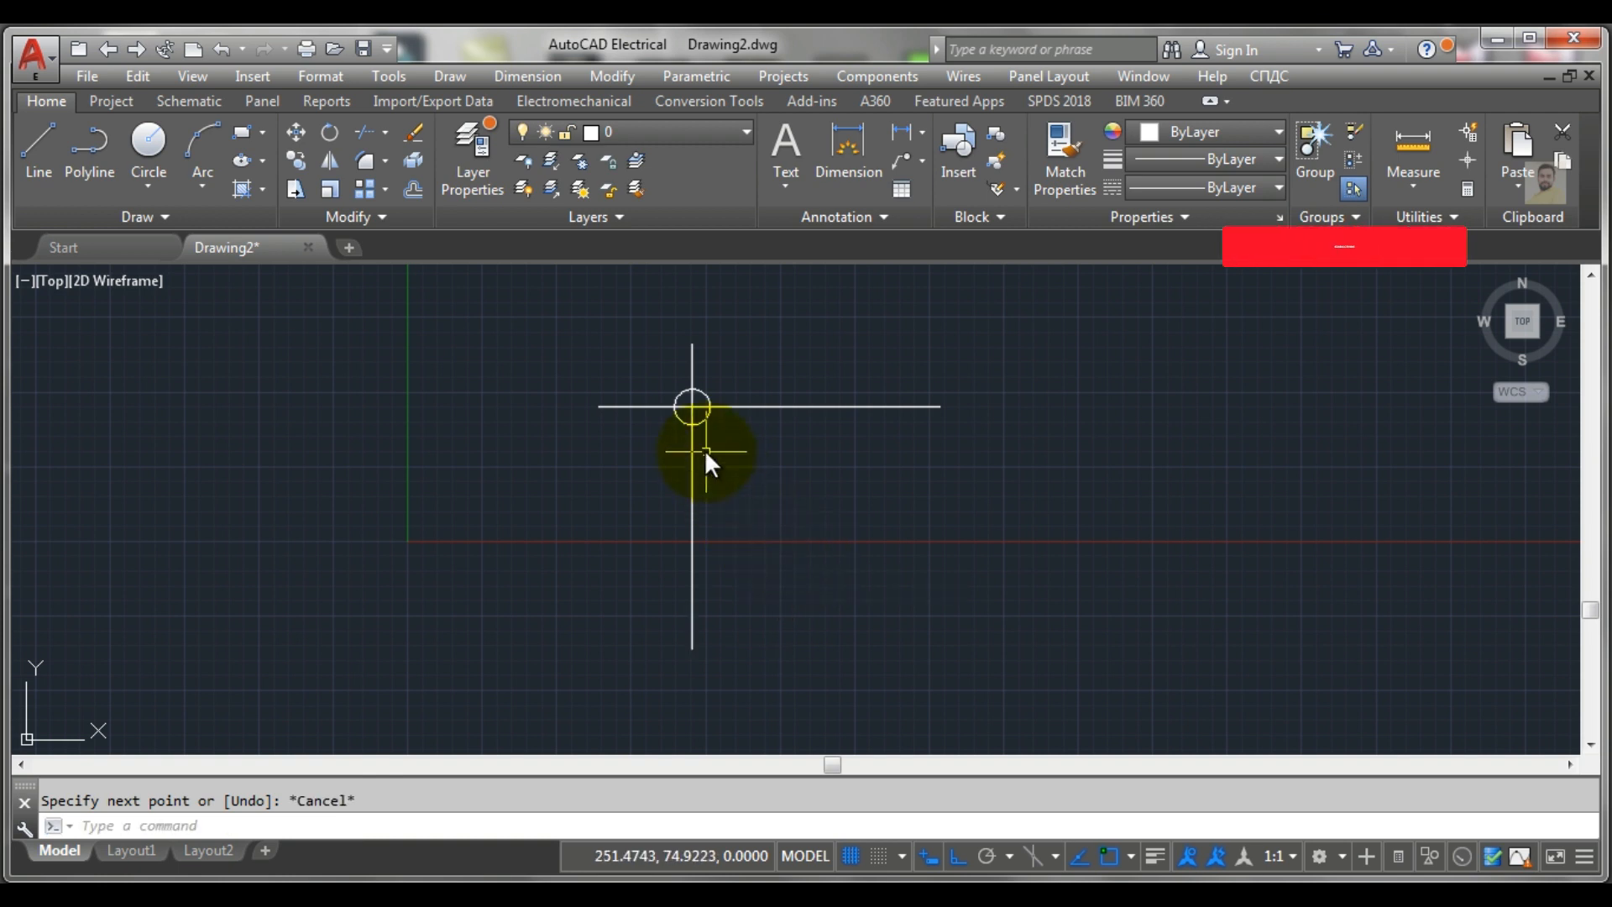
Check the vertical spacing in the class 188 reference image and offset the horizontal centre line 50 below the circle
scroll(685, 394, "up", 4)
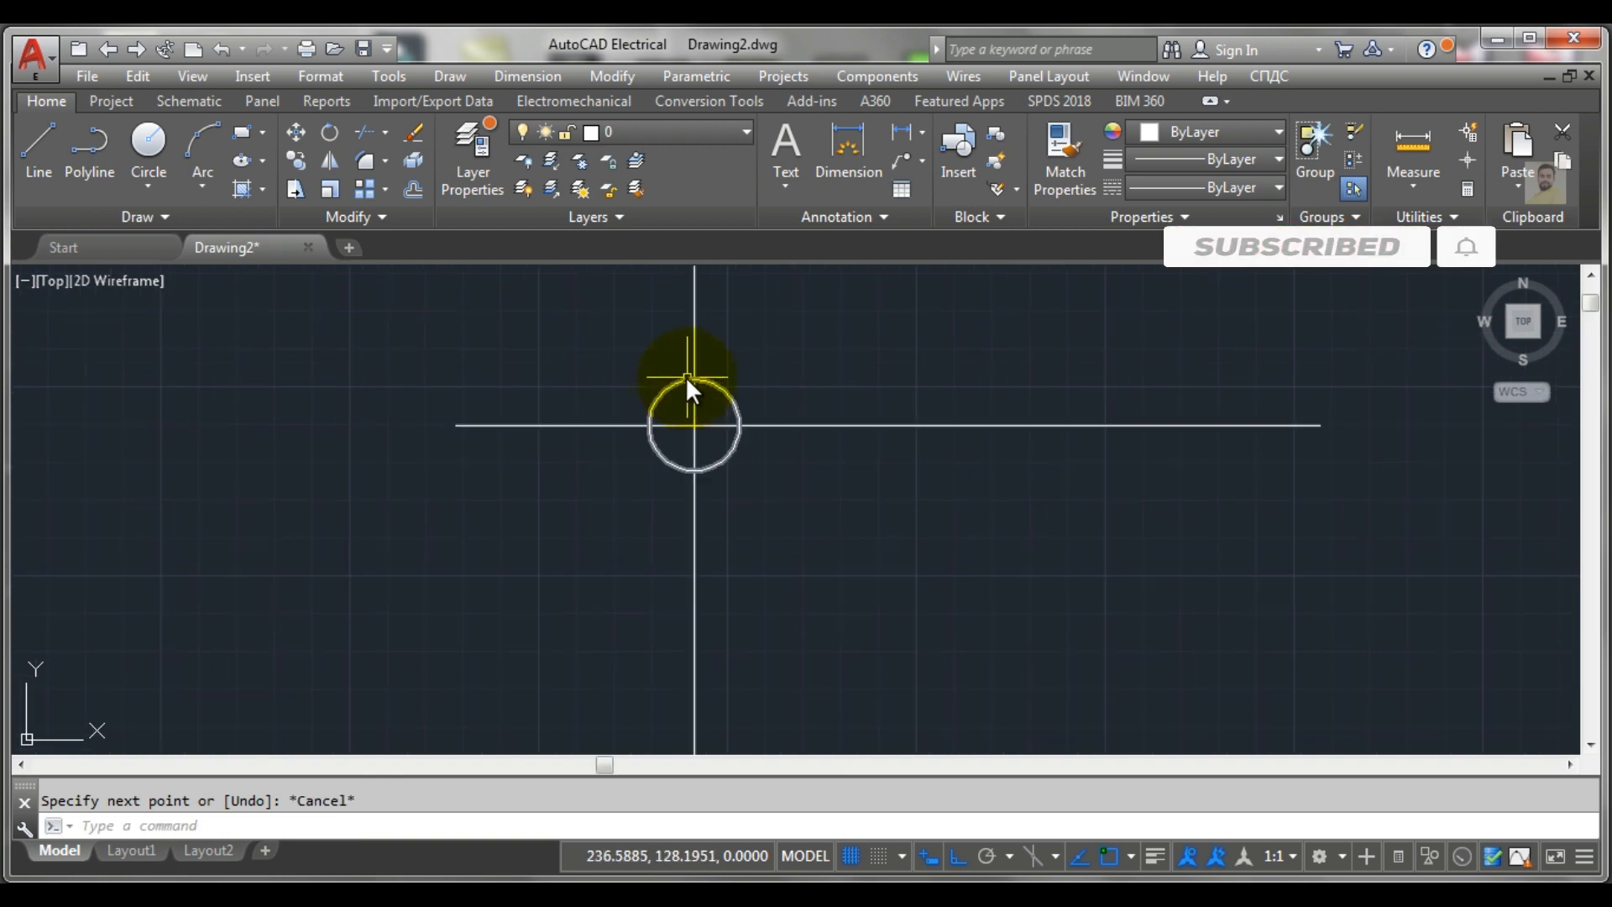
scroll(685, 376, "up", 2)
scroll(687, 376, "down", 2)
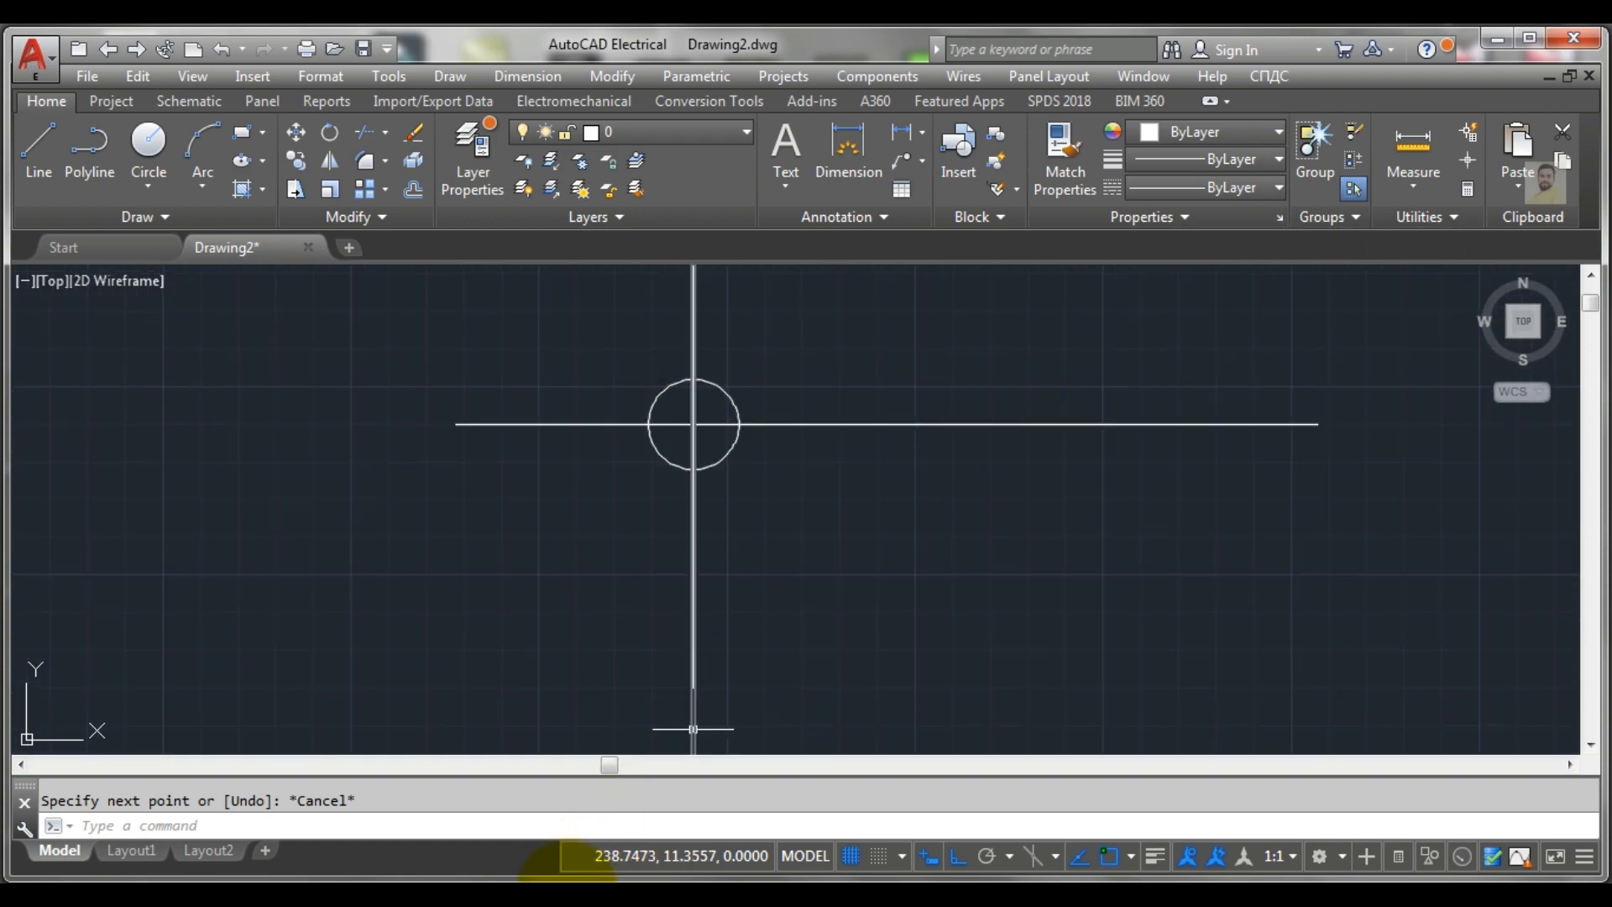
left_click(571, 890)
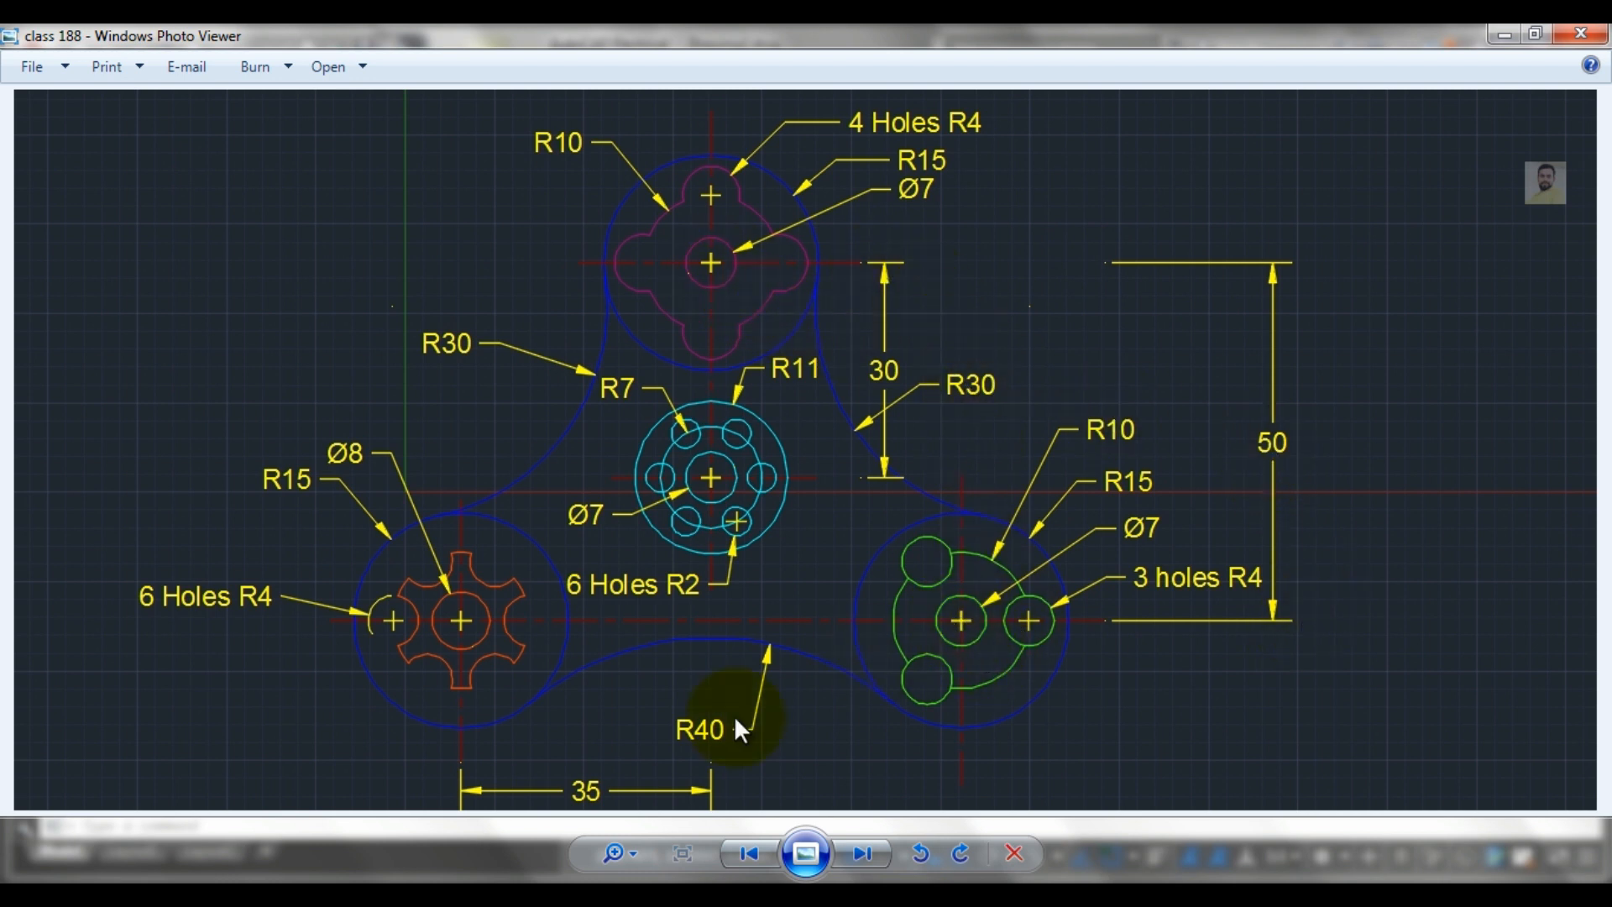
left_click(481, 898)
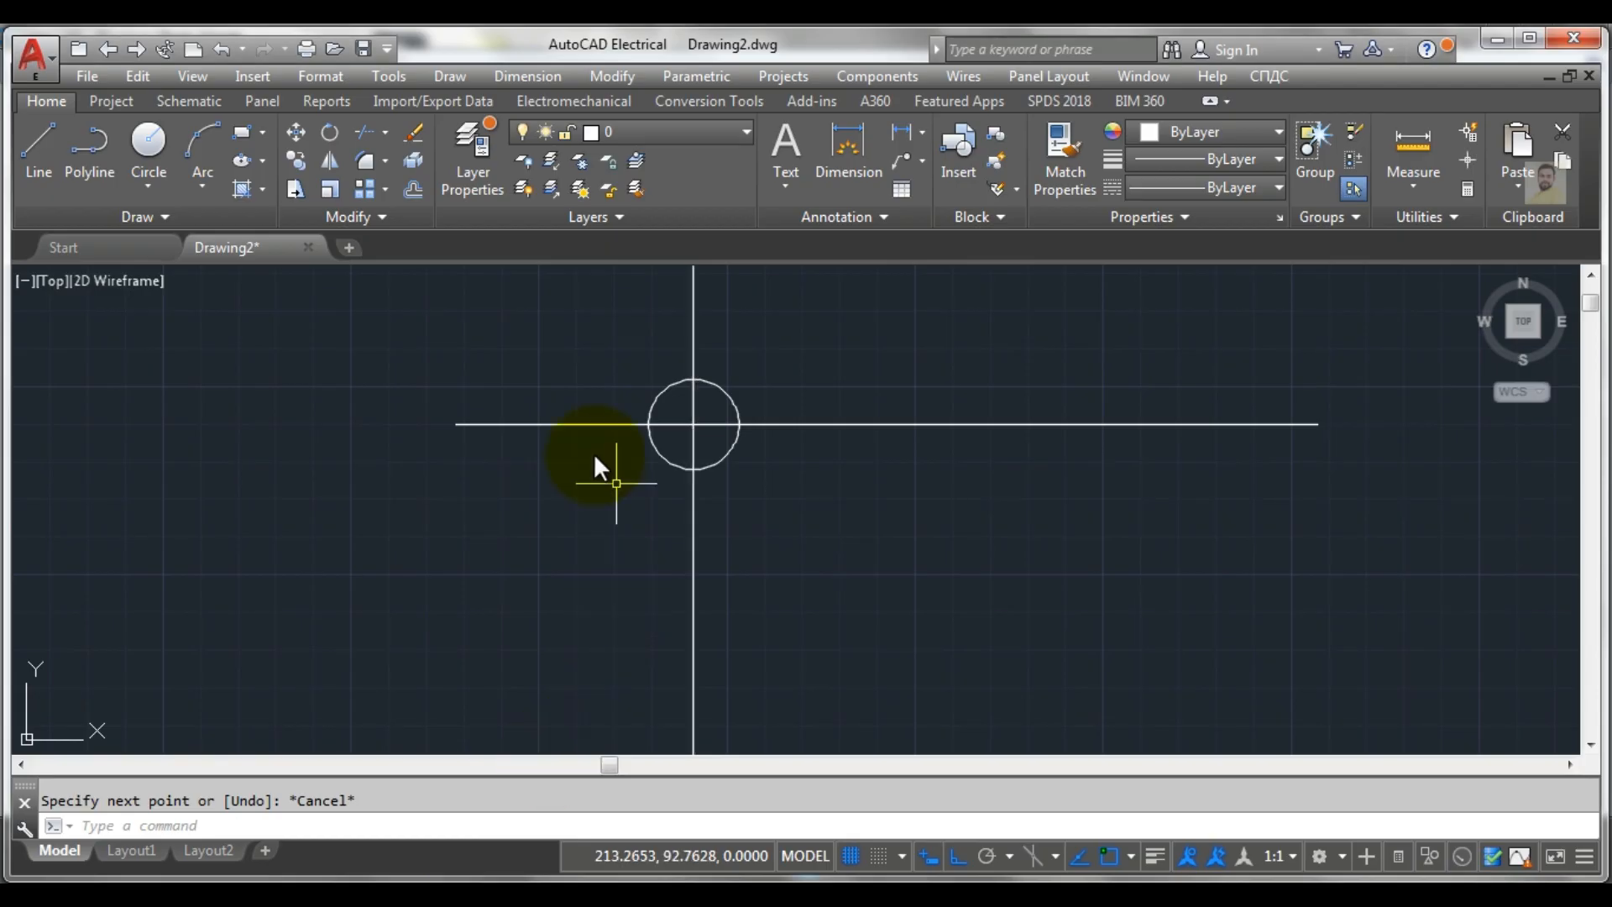
left_click(414, 190)
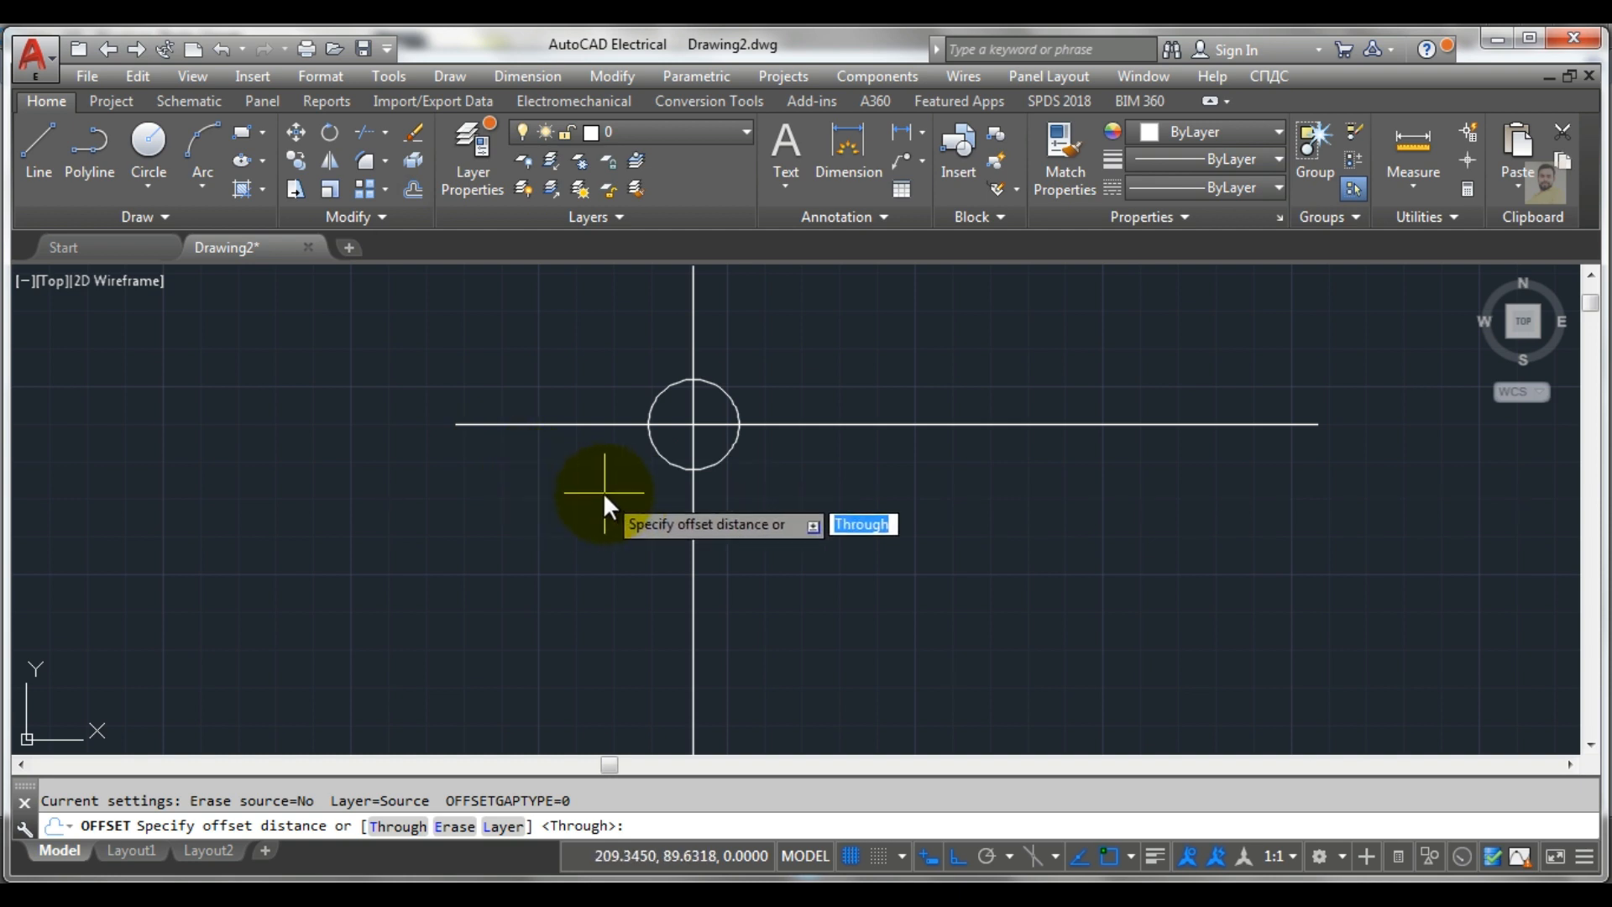
type("50")
key("Return")
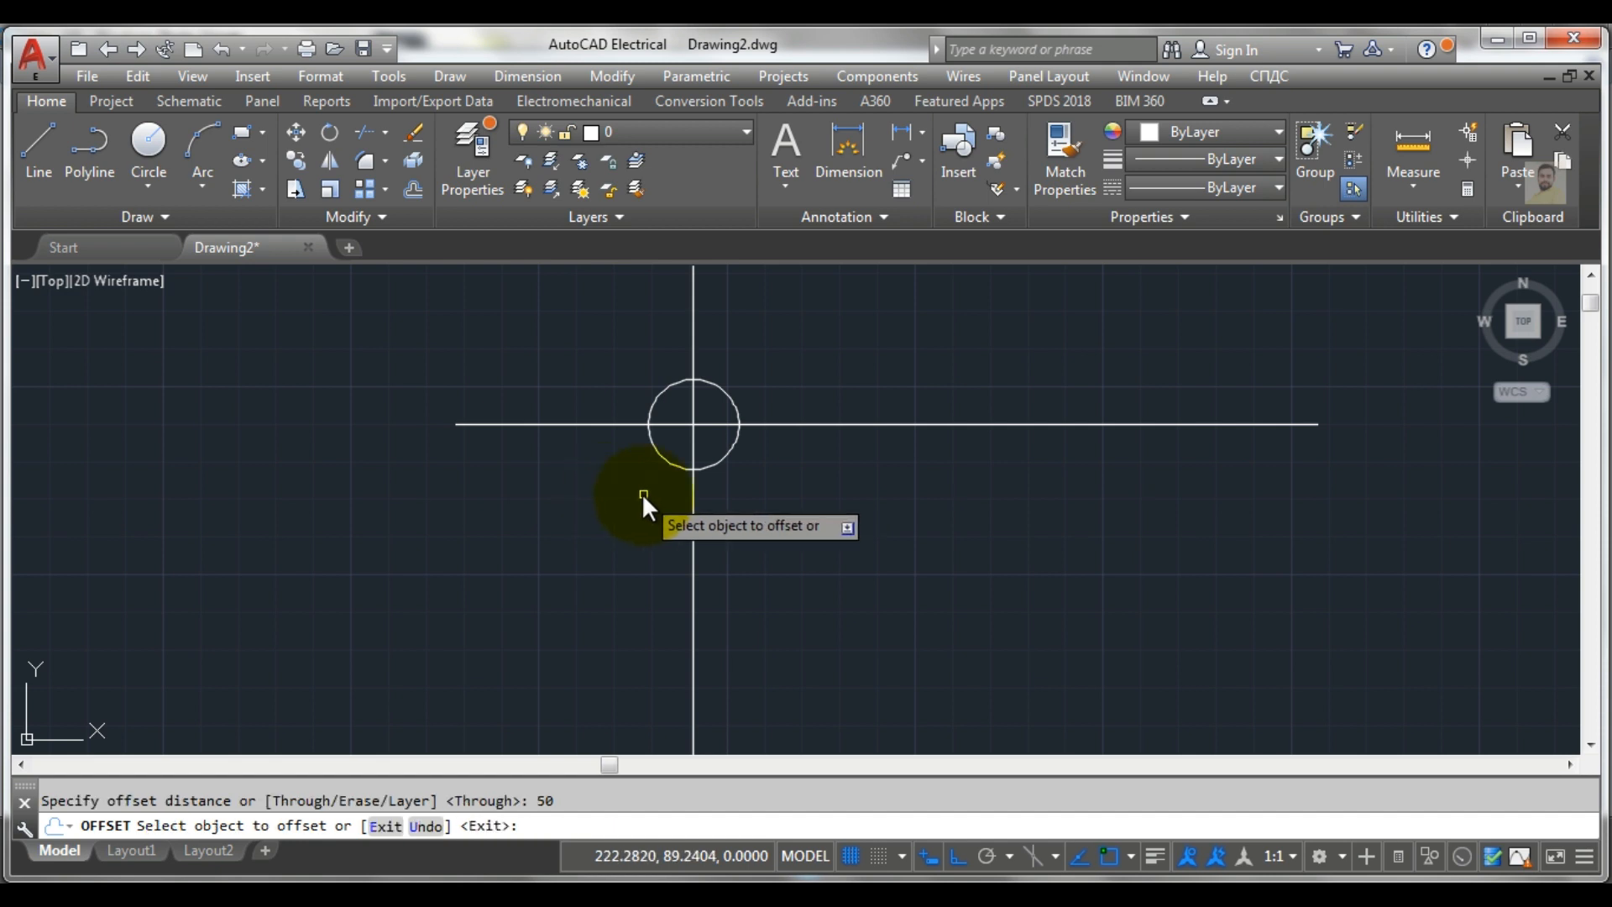
left_click(763, 420)
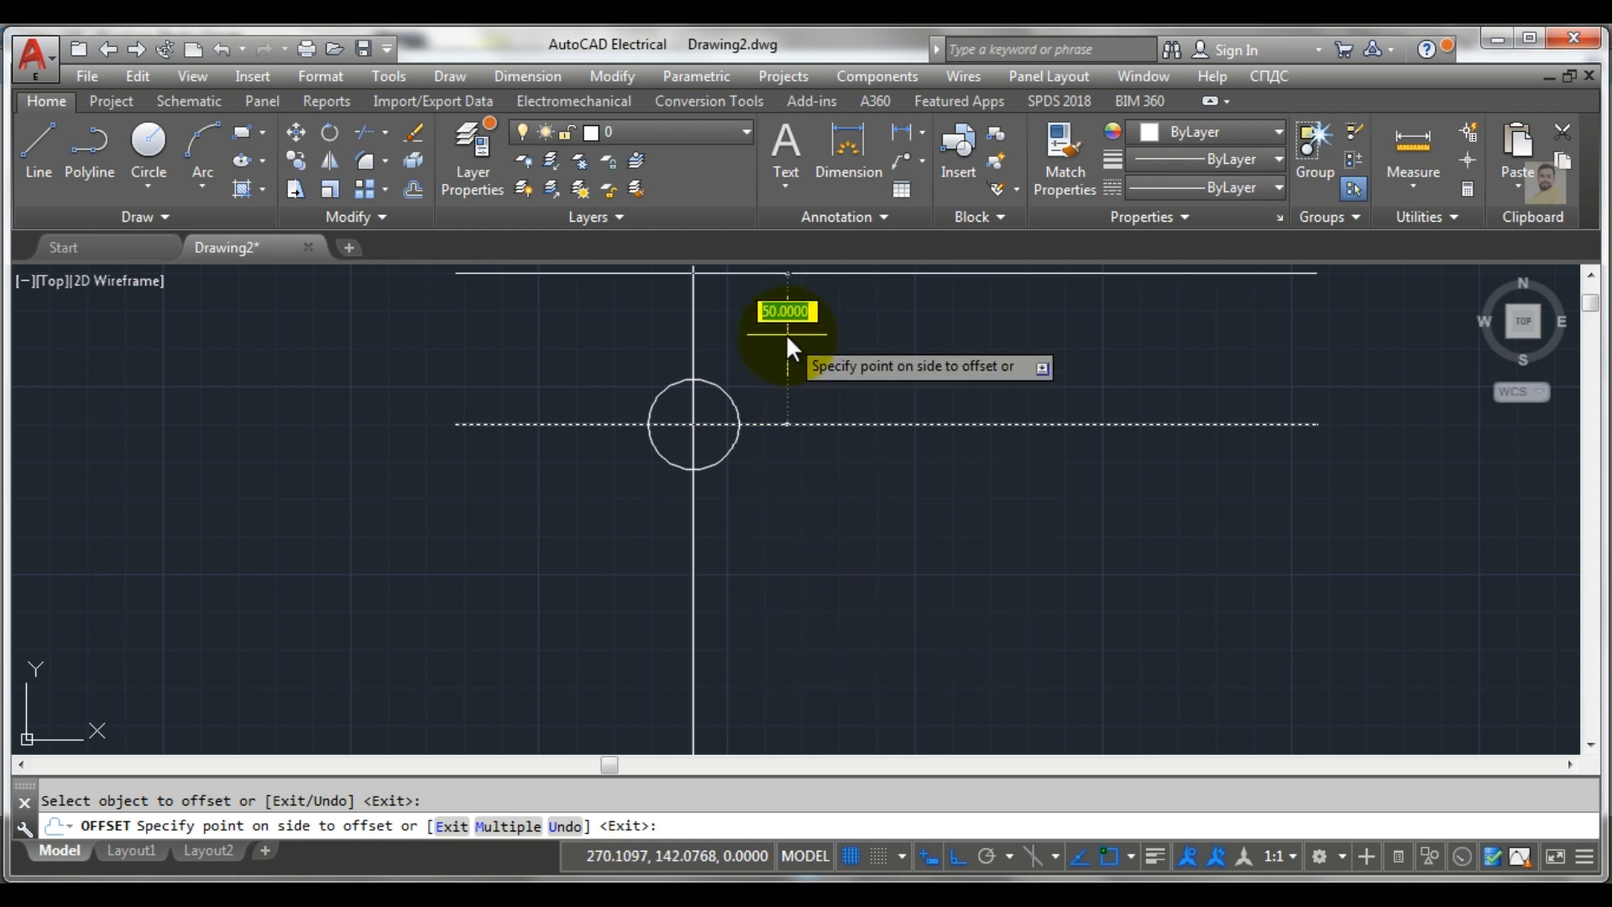
left_click(789, 627)
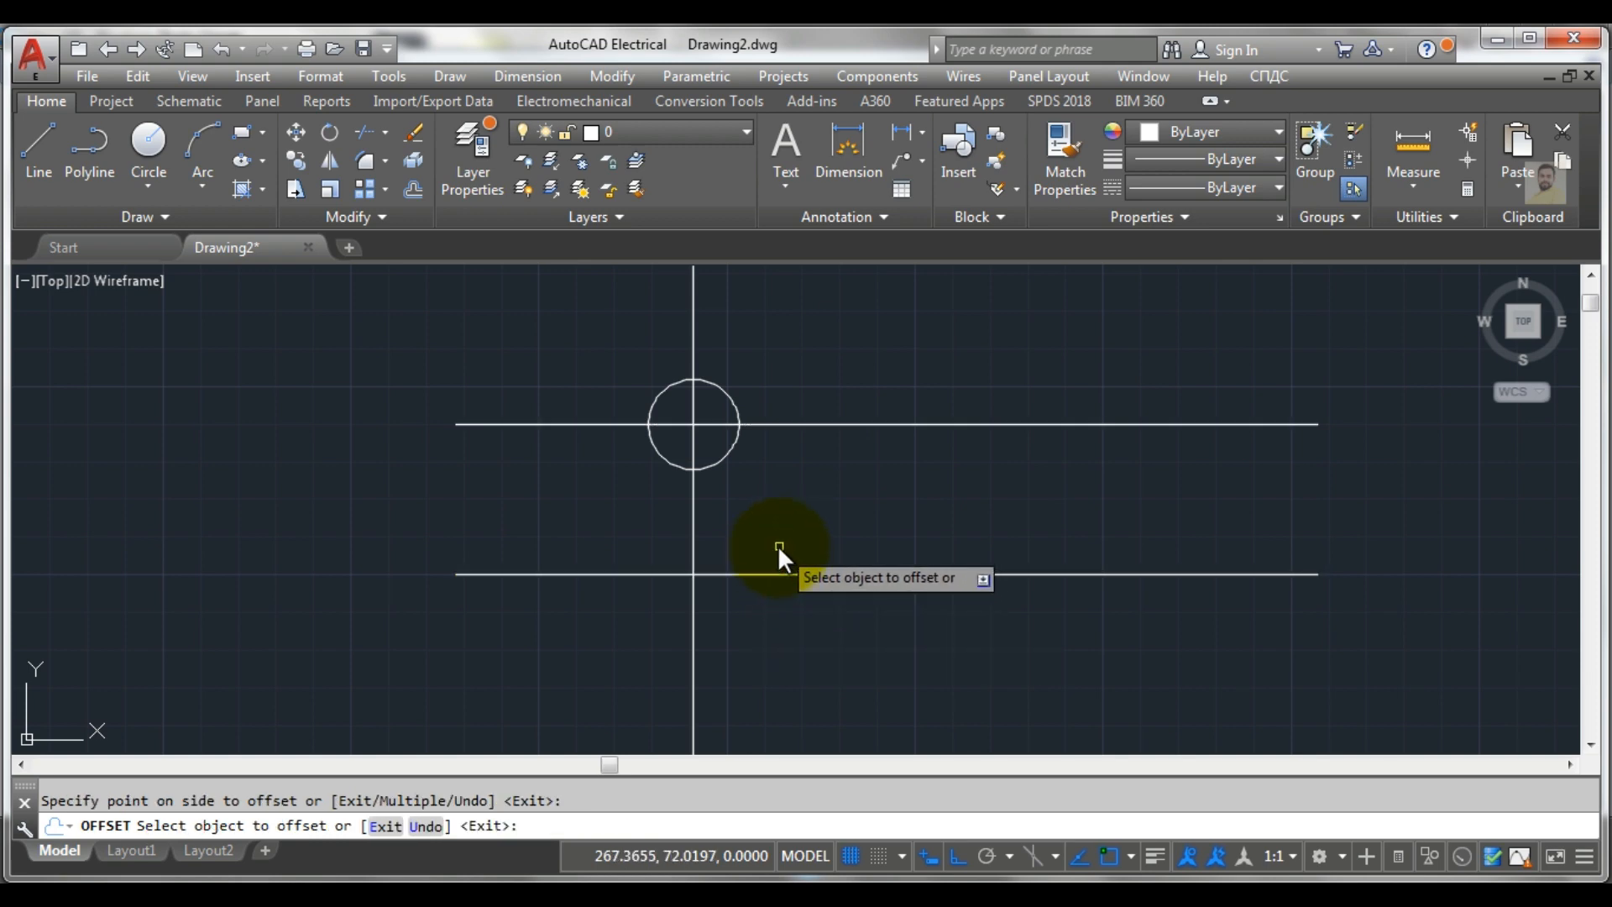
Check the horizontal spacing in the class 188 reference image and offset the vertical centre line 35 to both sides using the Multiple option
key("alt+Tab")
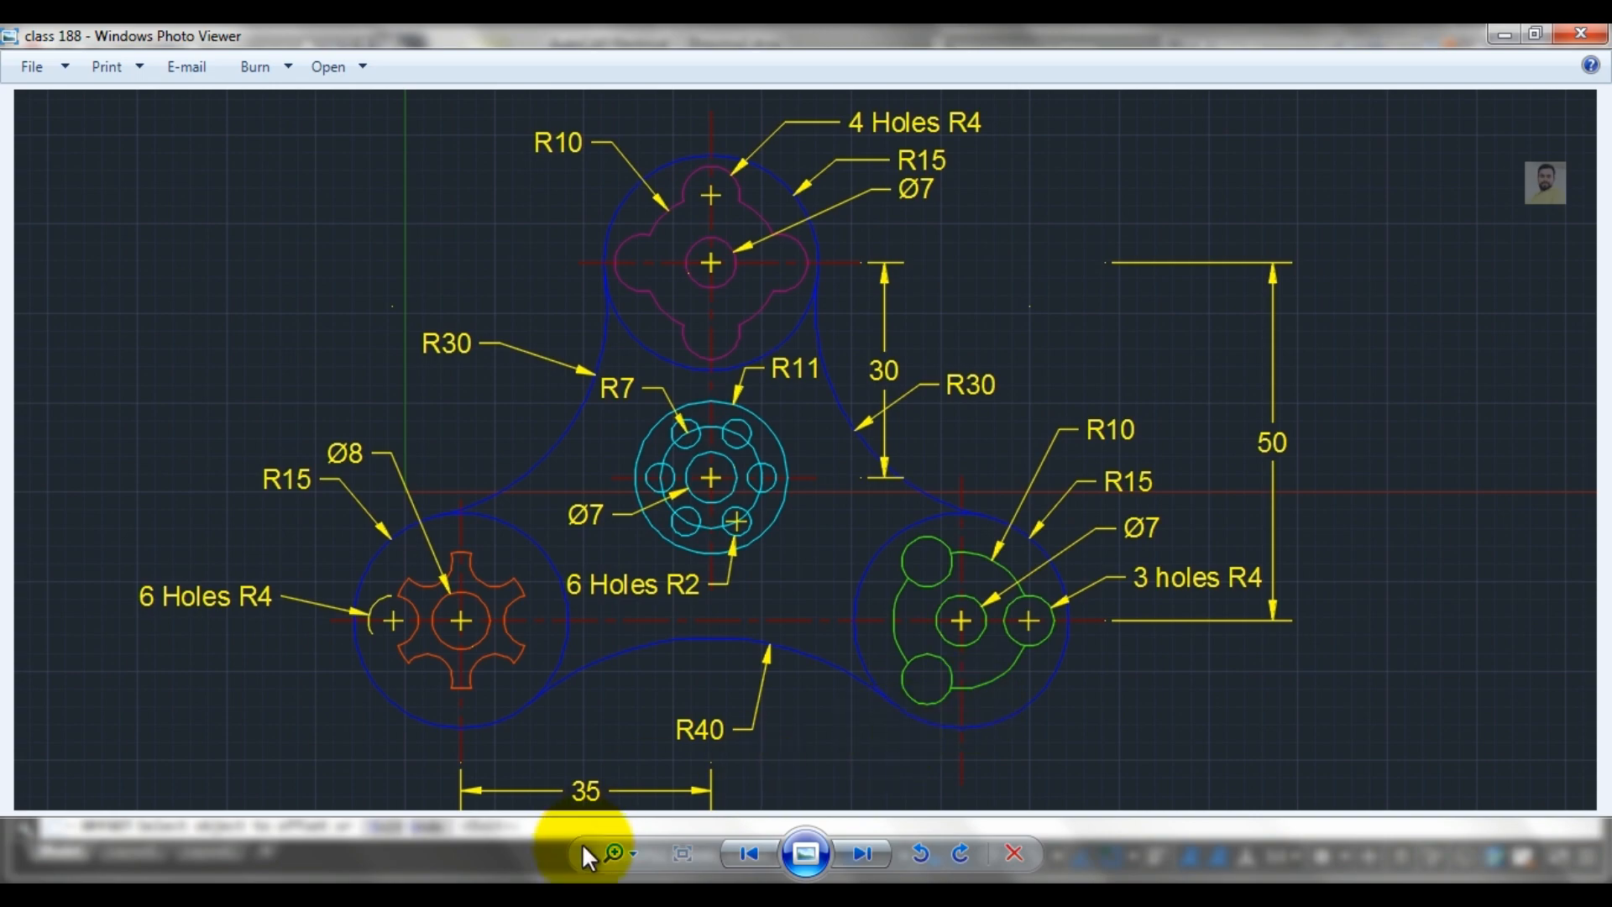
left_click(483, 891)
scroll(697, 635, "down", 2)
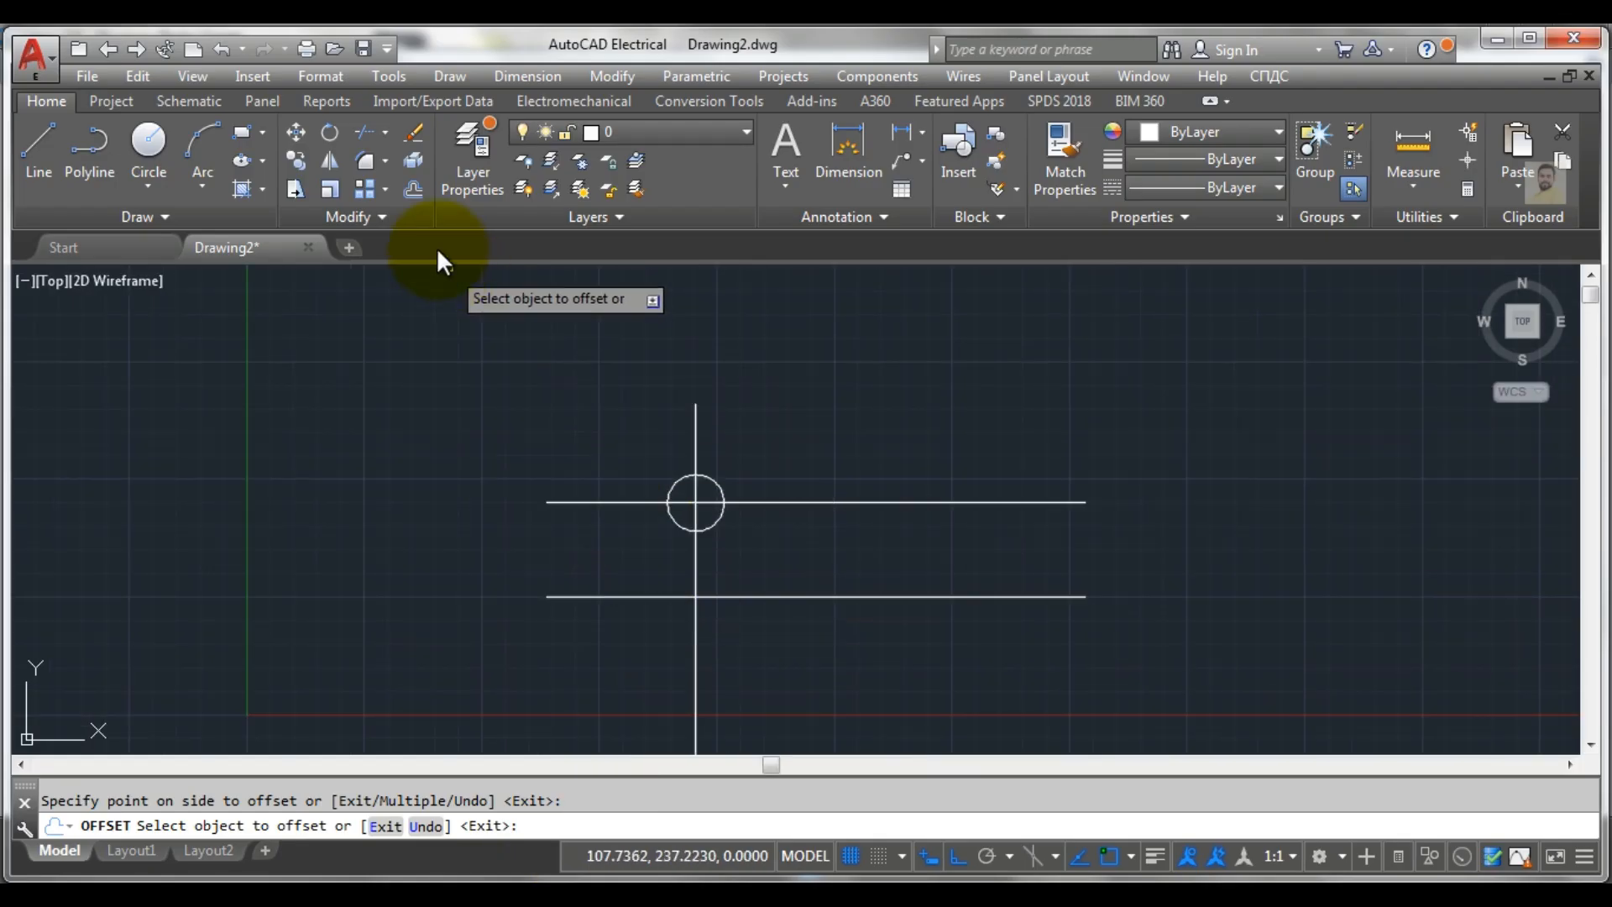
left_click(414, 190)
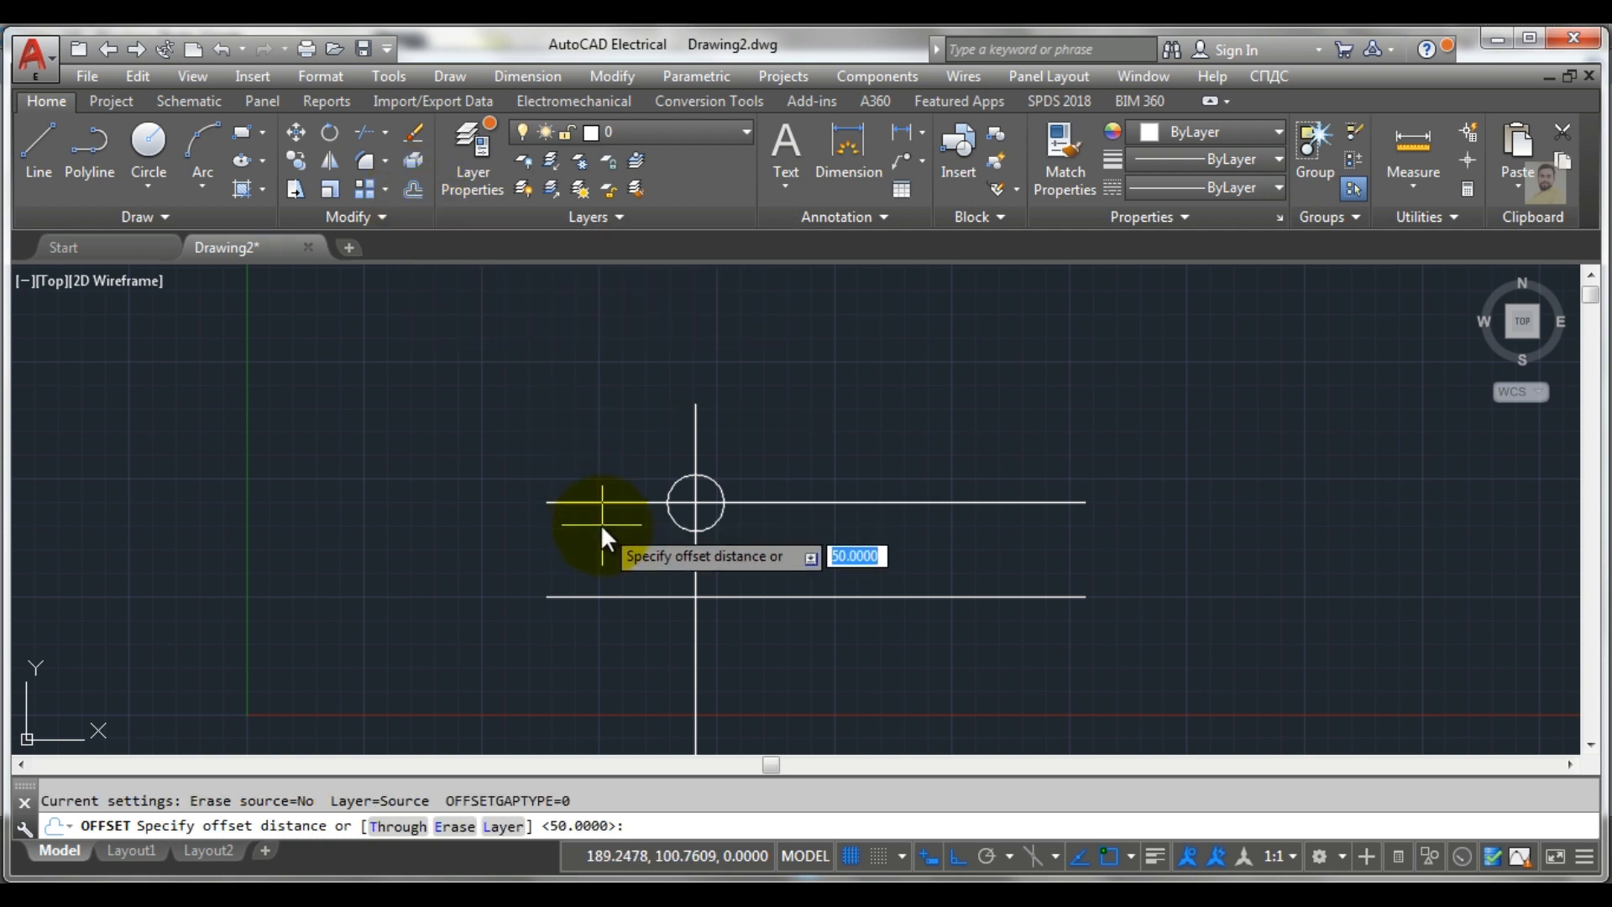
type("35")
key("Return")
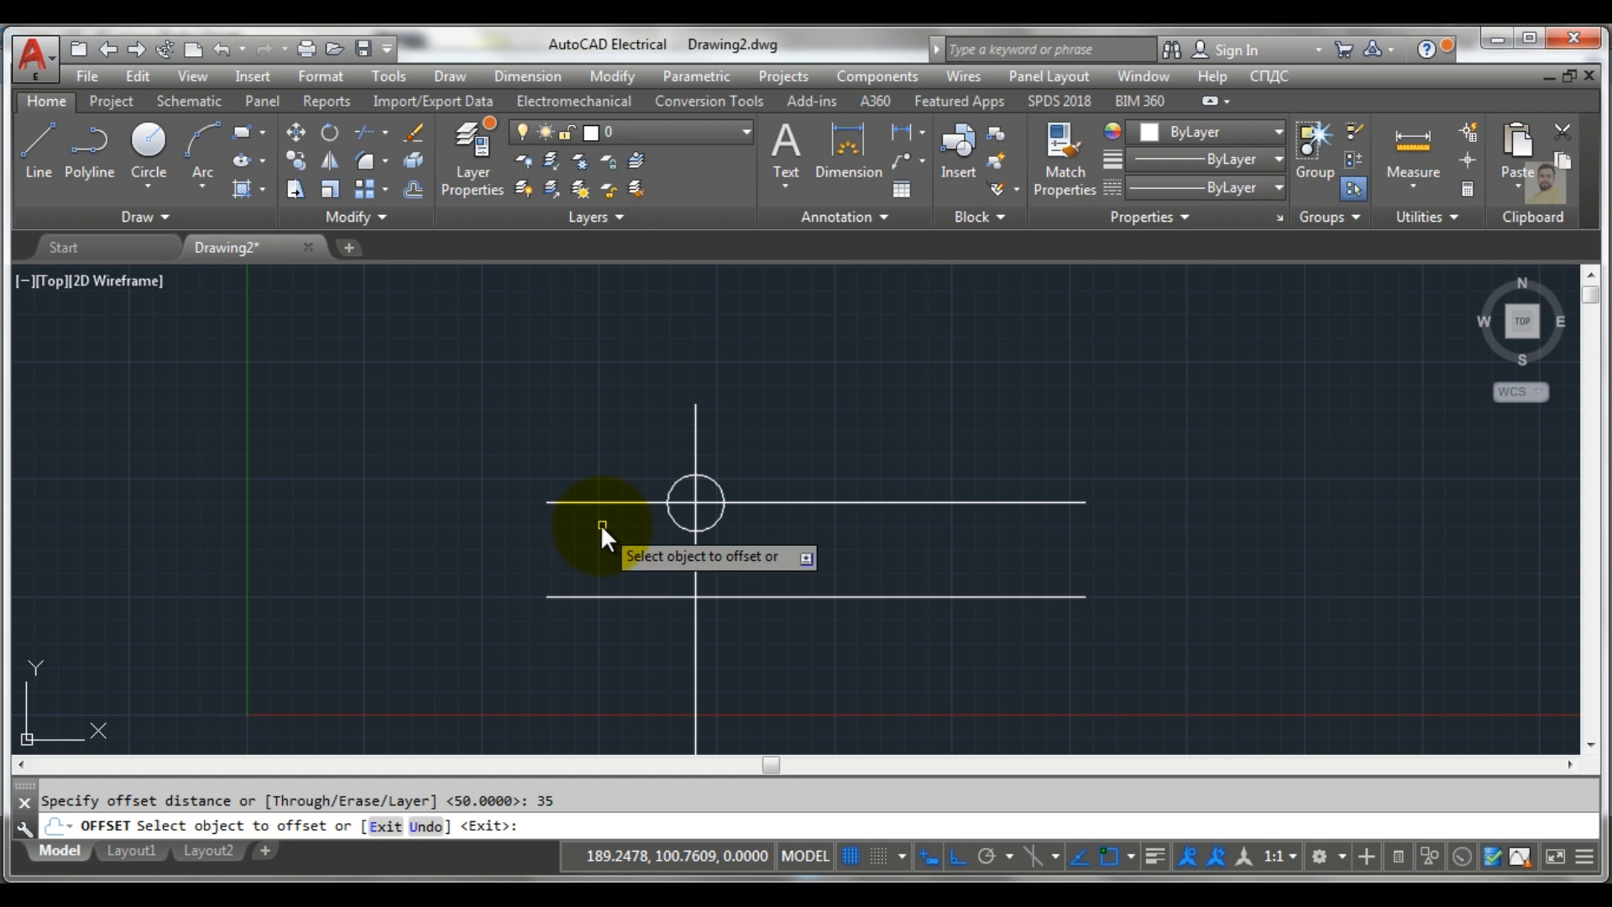
left_click(692, 663)
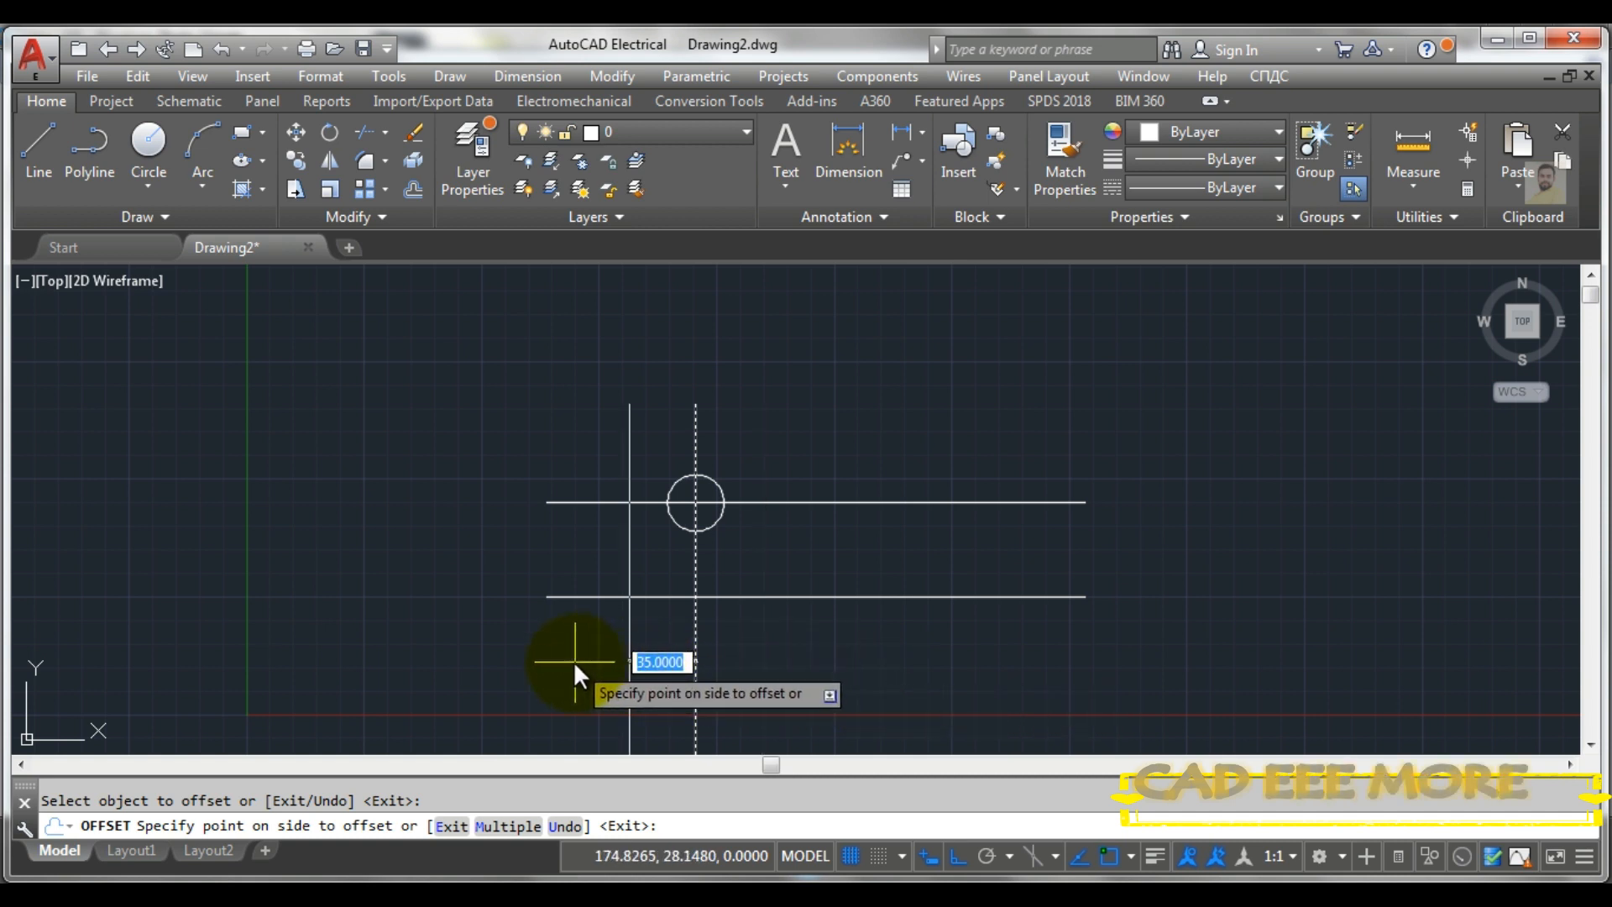
left_click(508, 826)
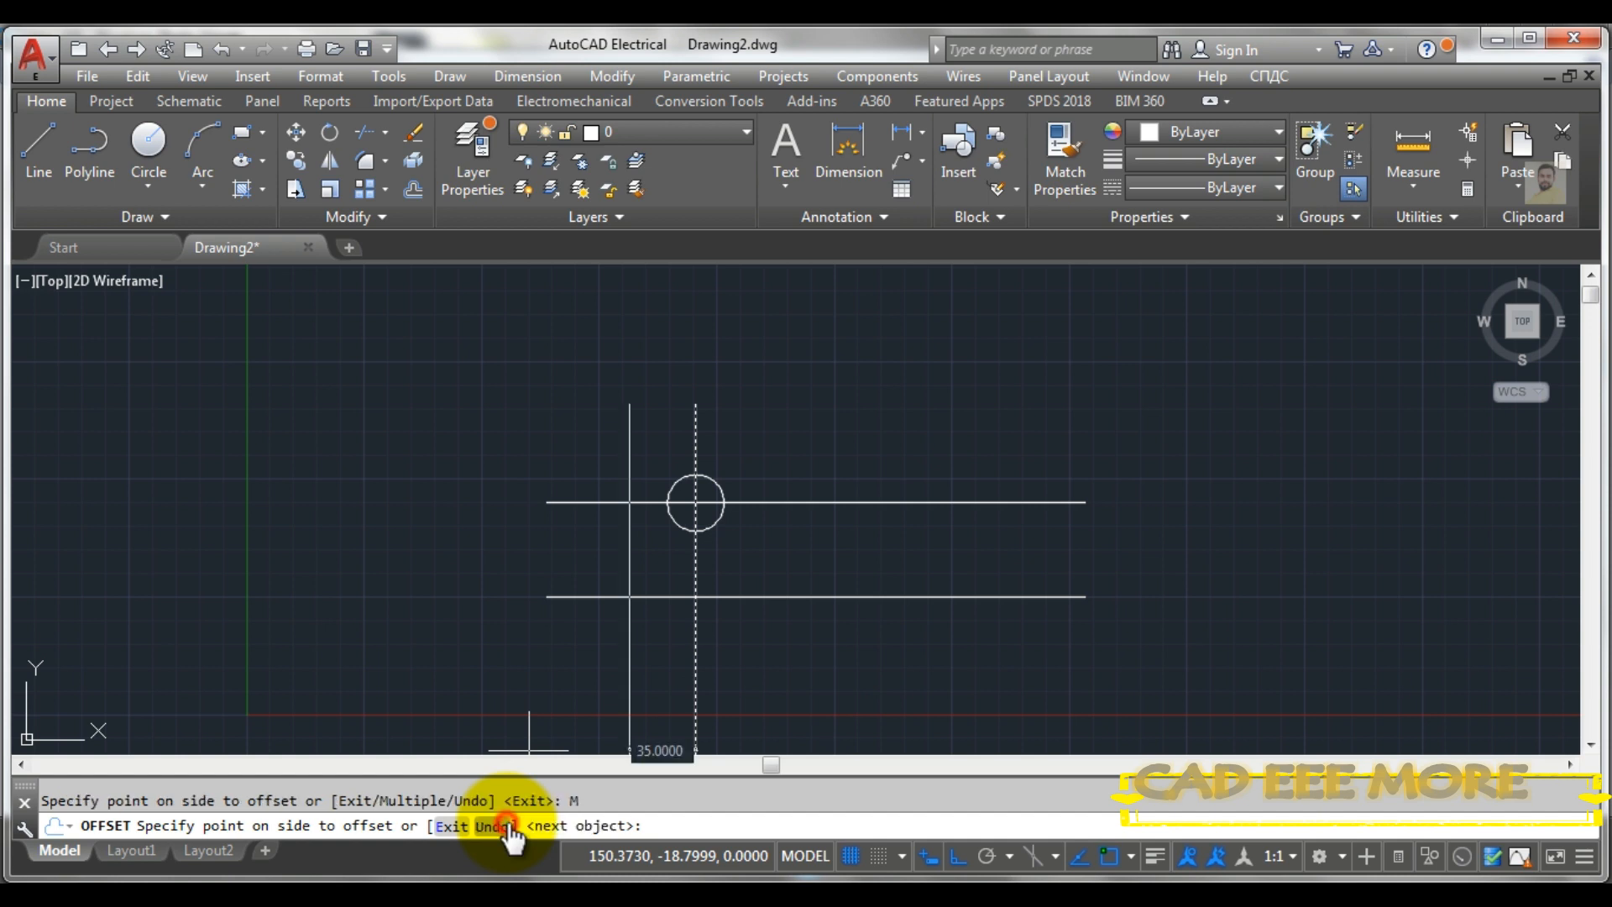
left_click(576, 674)
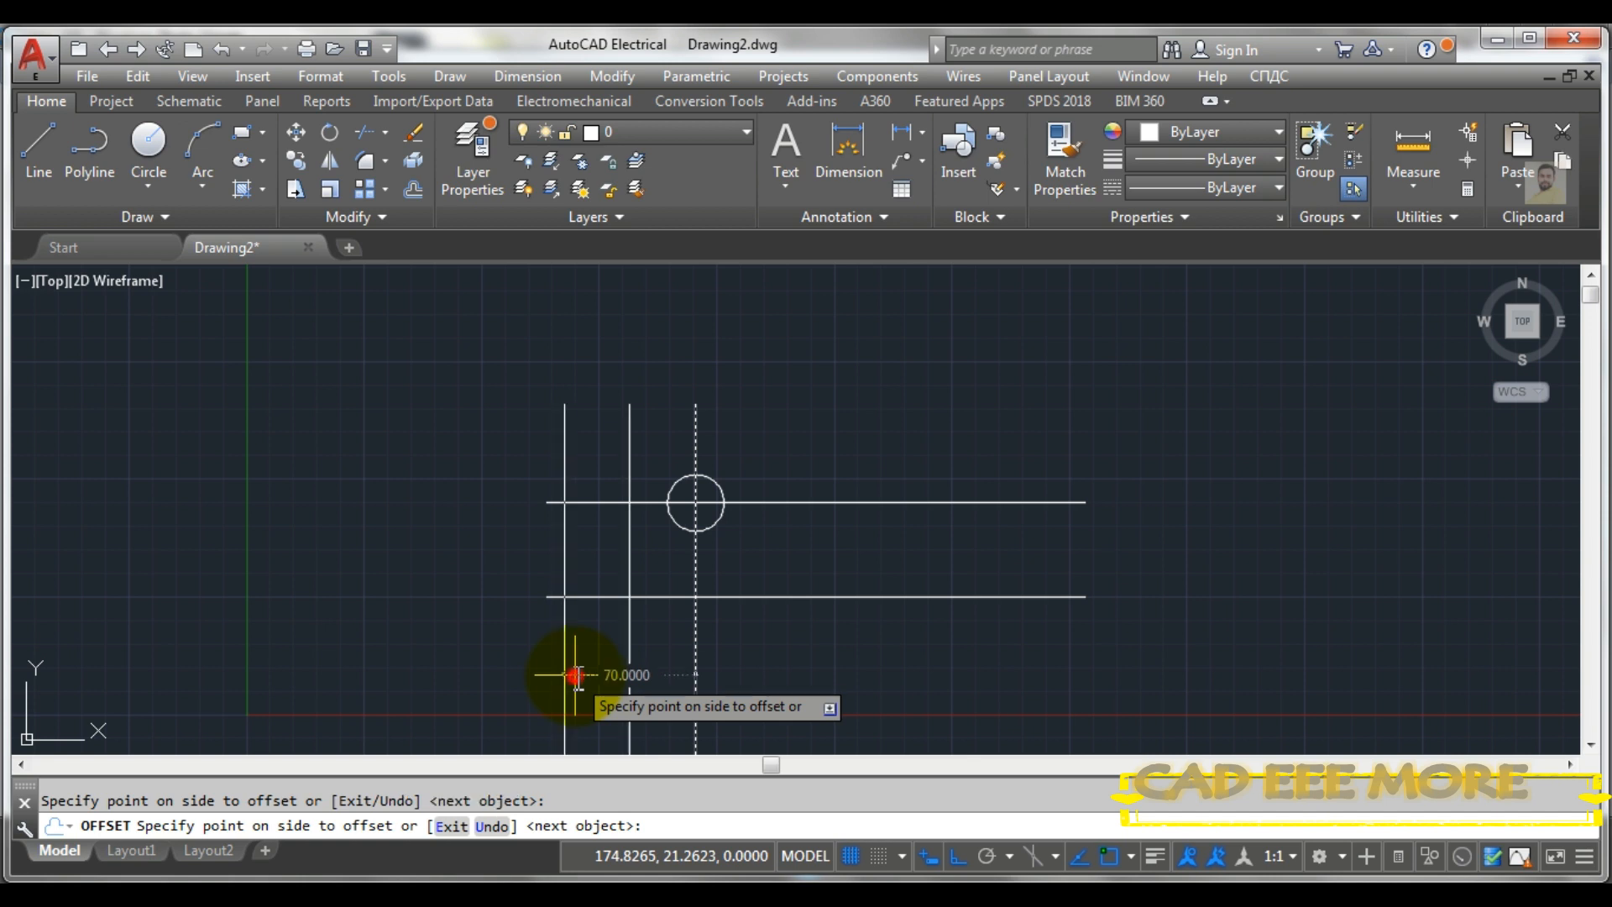
left_click(961, 674)
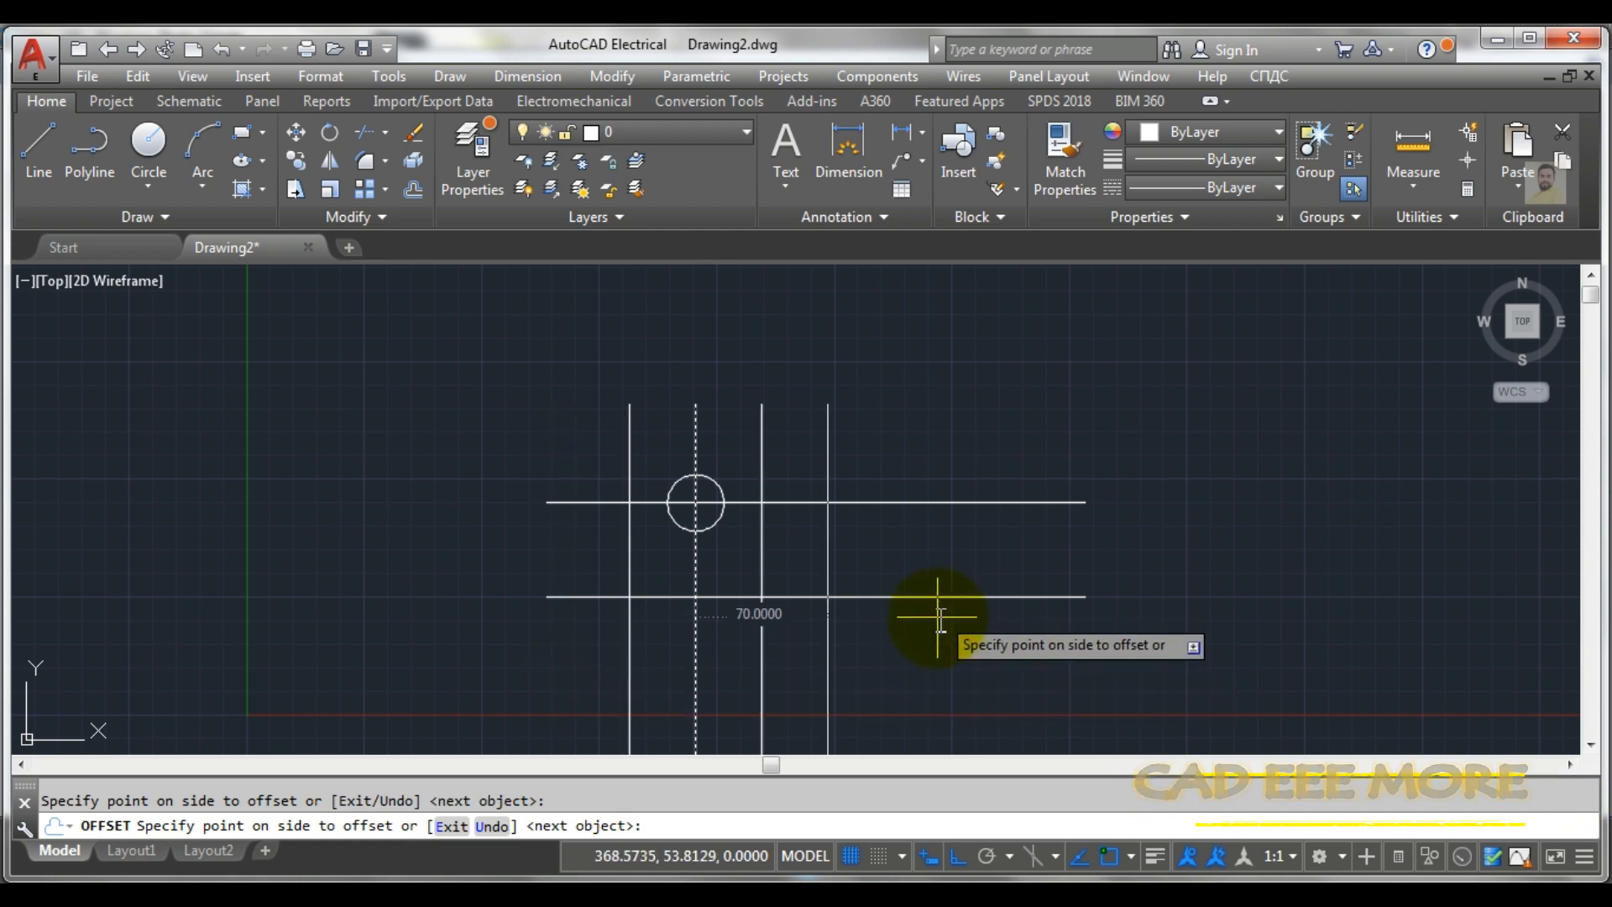
key("Return")
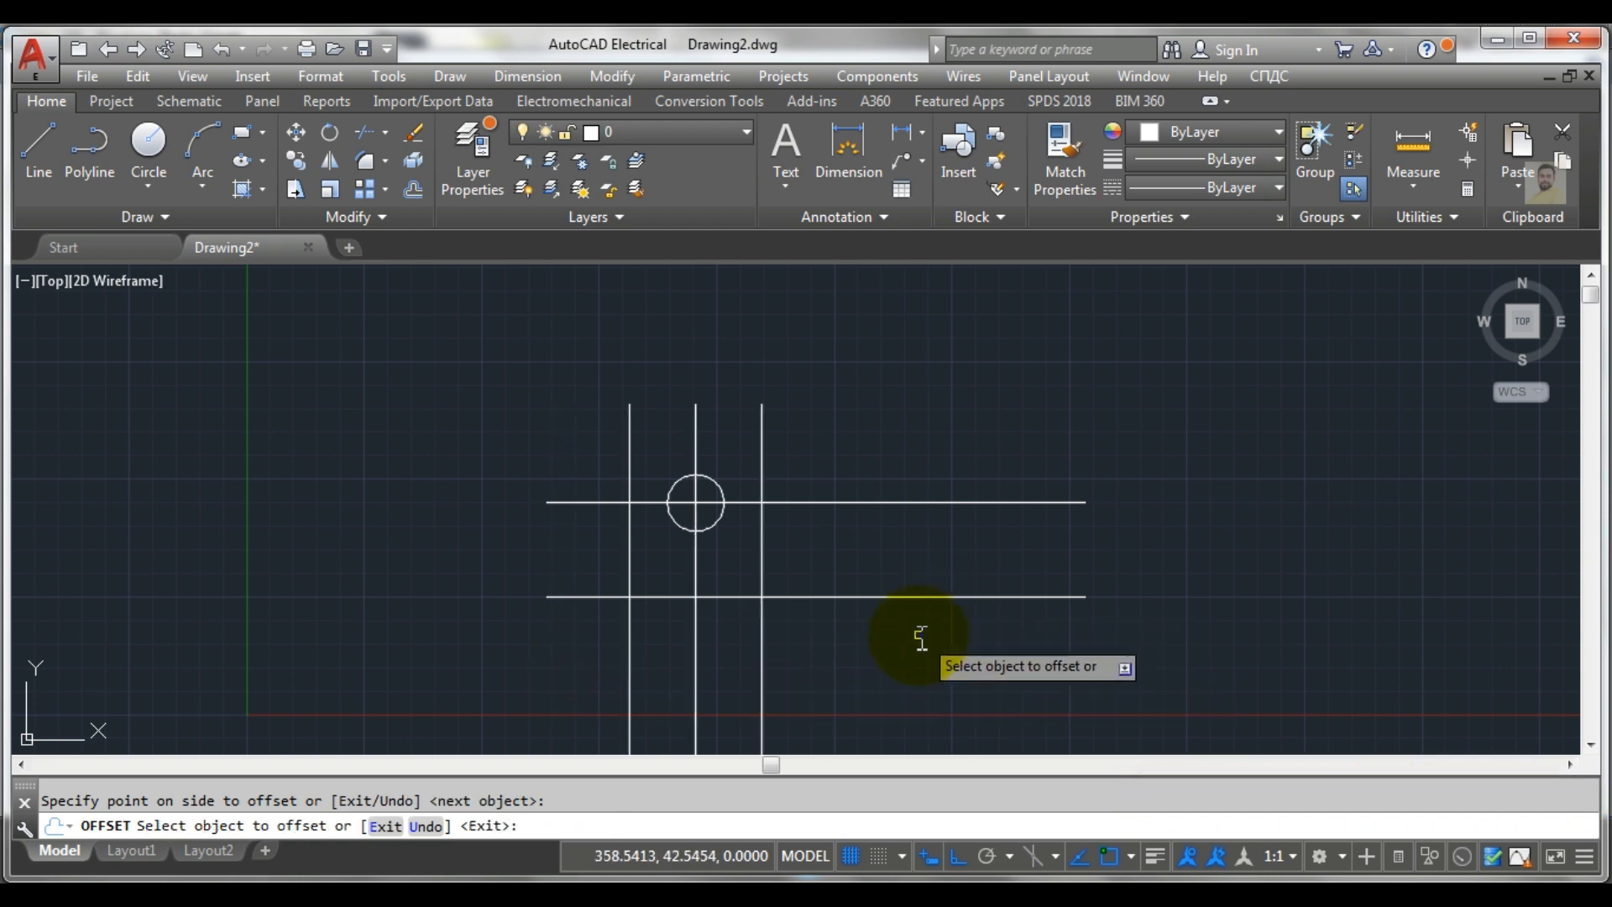
Draw a circle of radius 15 at the intersection of the left vertical line and the lower horizontal line
scroll(885, 623, "down", 2)
middle_click_drag(849, 658, 852, 555)
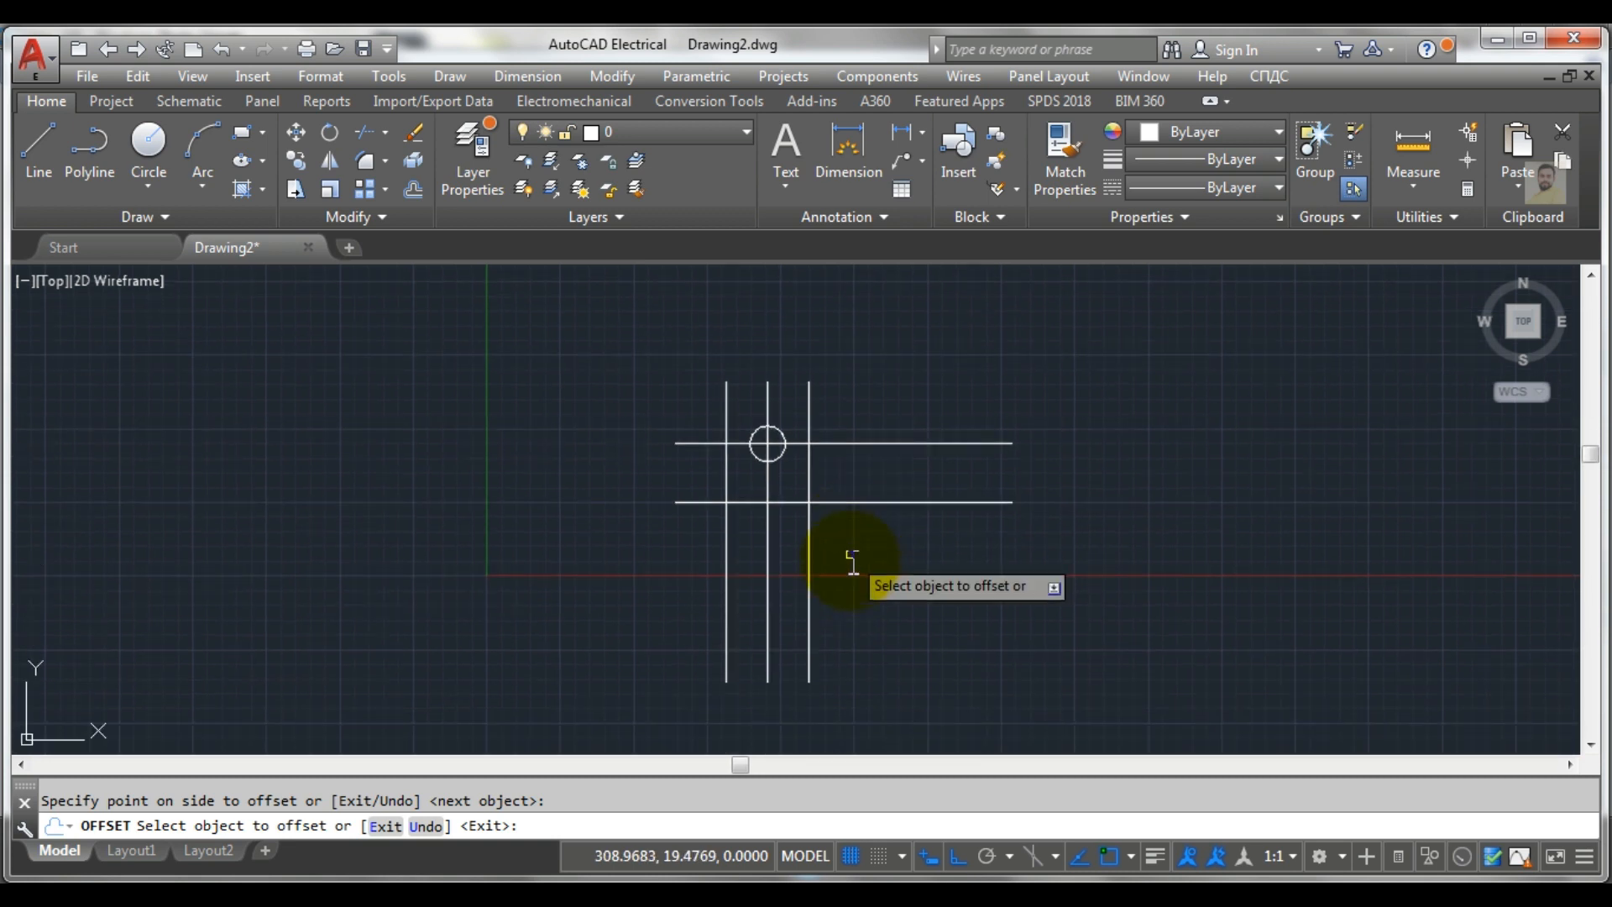
scroll(773, 504, "up", 2)
scroll(771, 502, "up", 4)
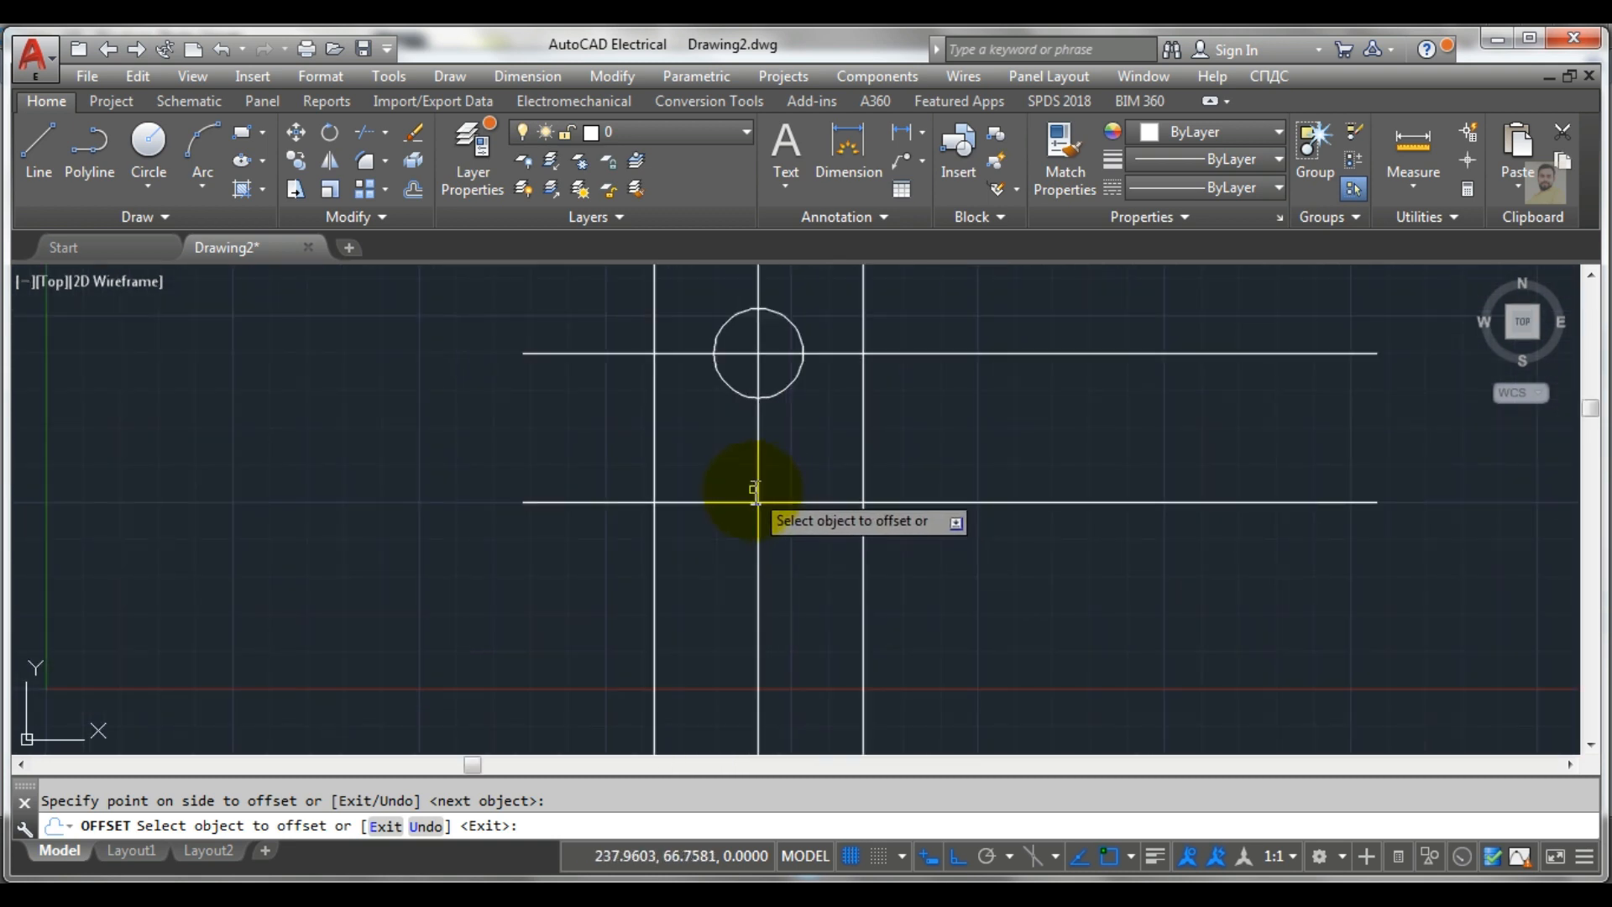
left_click(148, 133)
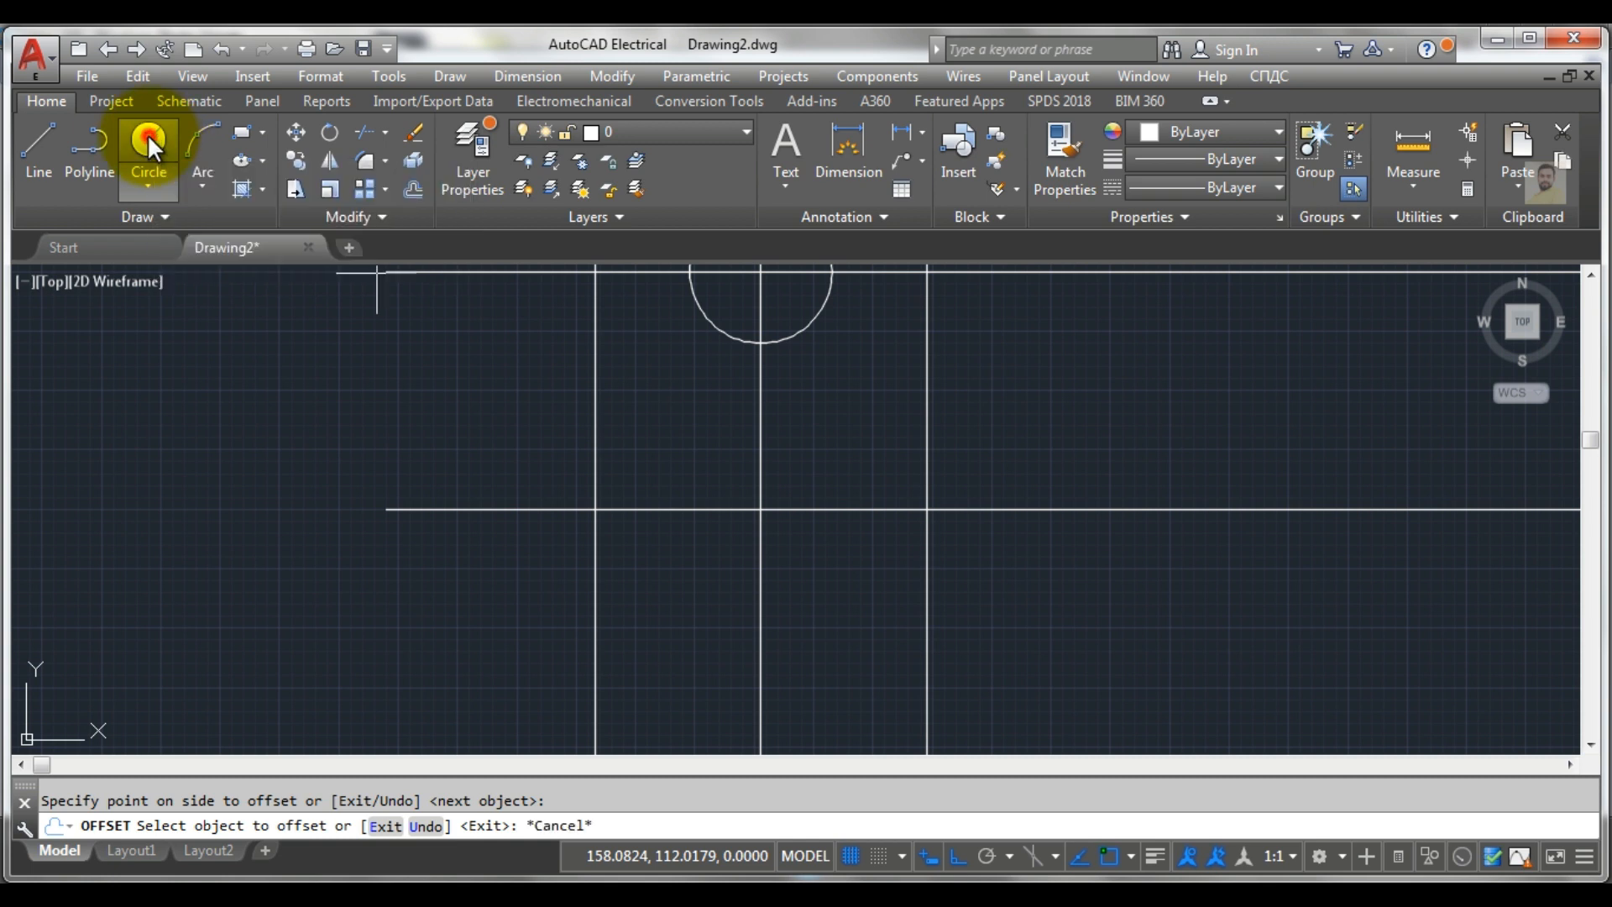
left_click(595, 509)
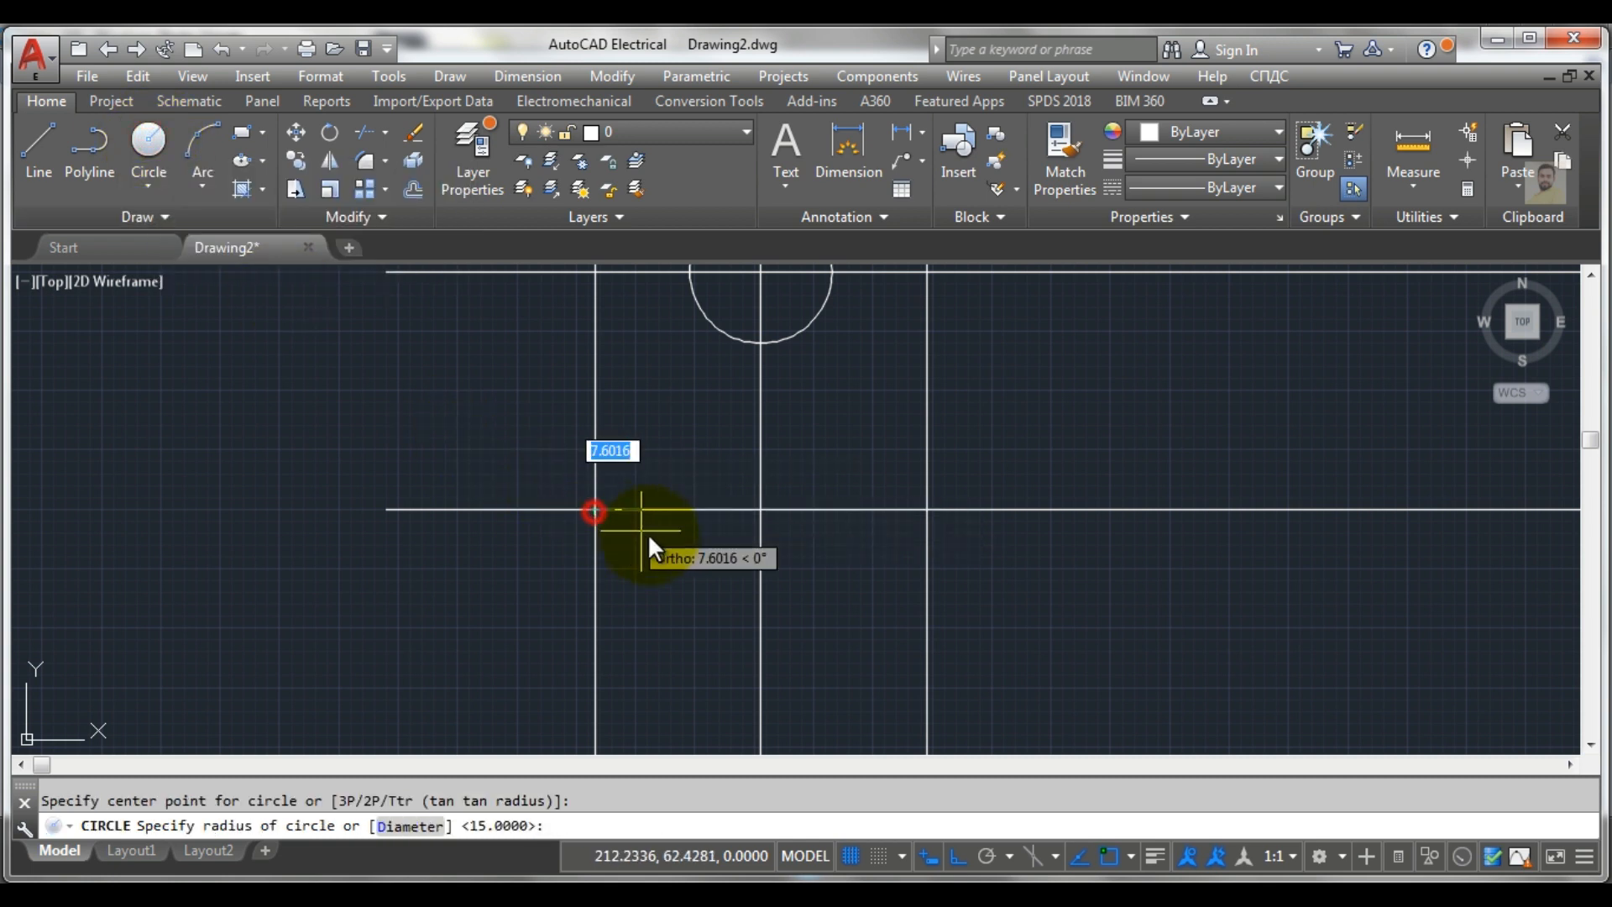
type("15")
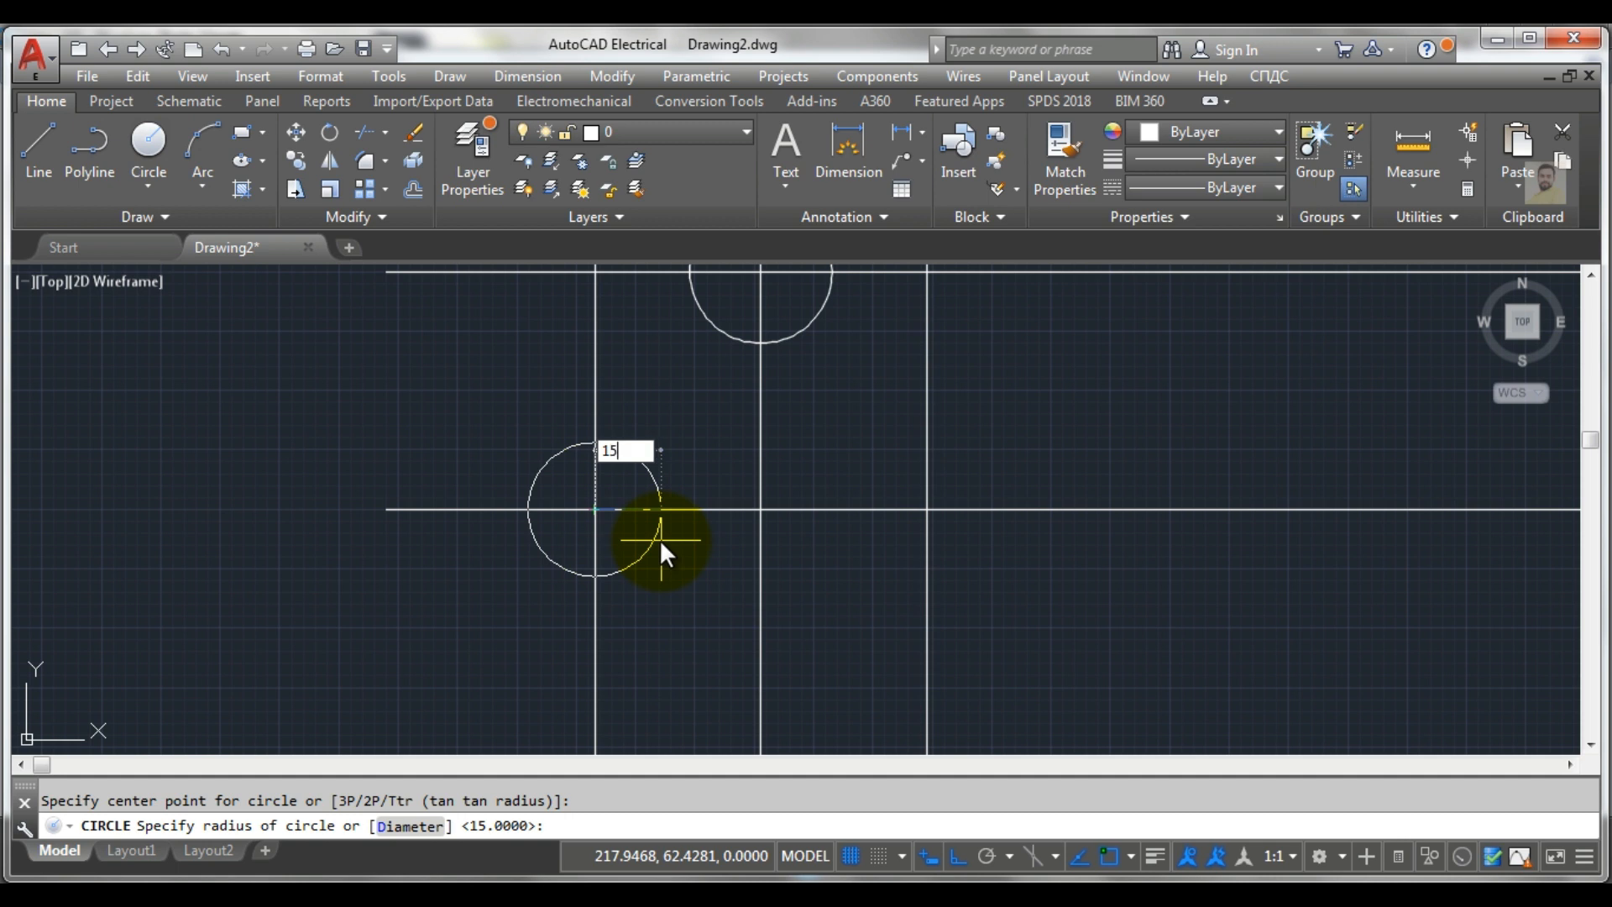
key("Return")
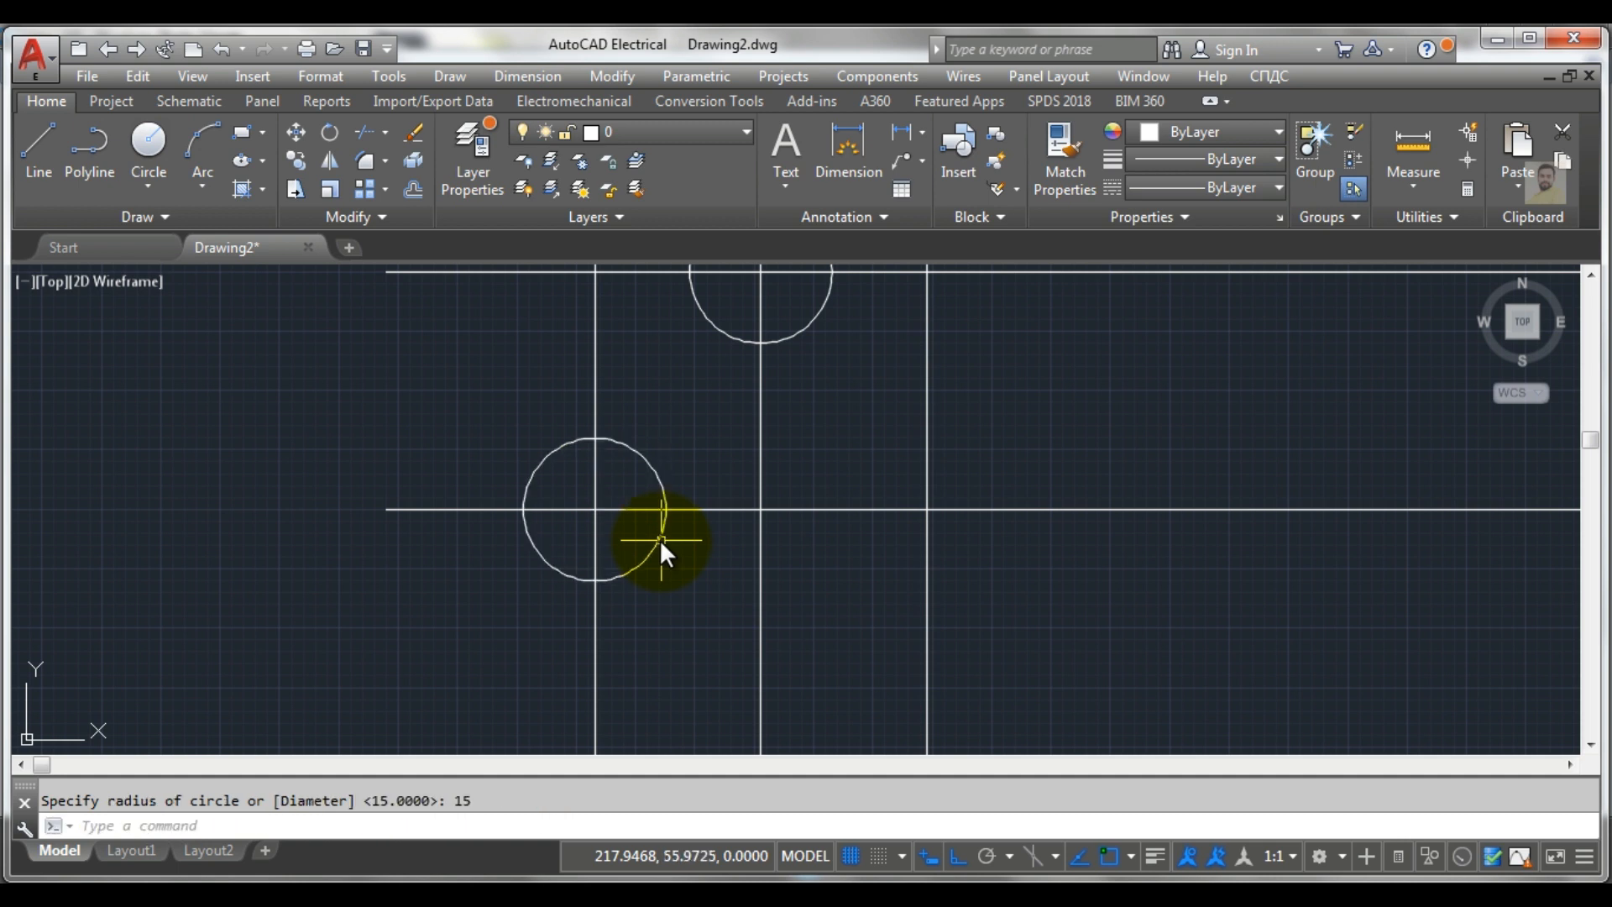
Draw a circle of radius 15 at the intersection of the right vertical line and the lower horizontal line
scroll(655, 537, "down", 1)
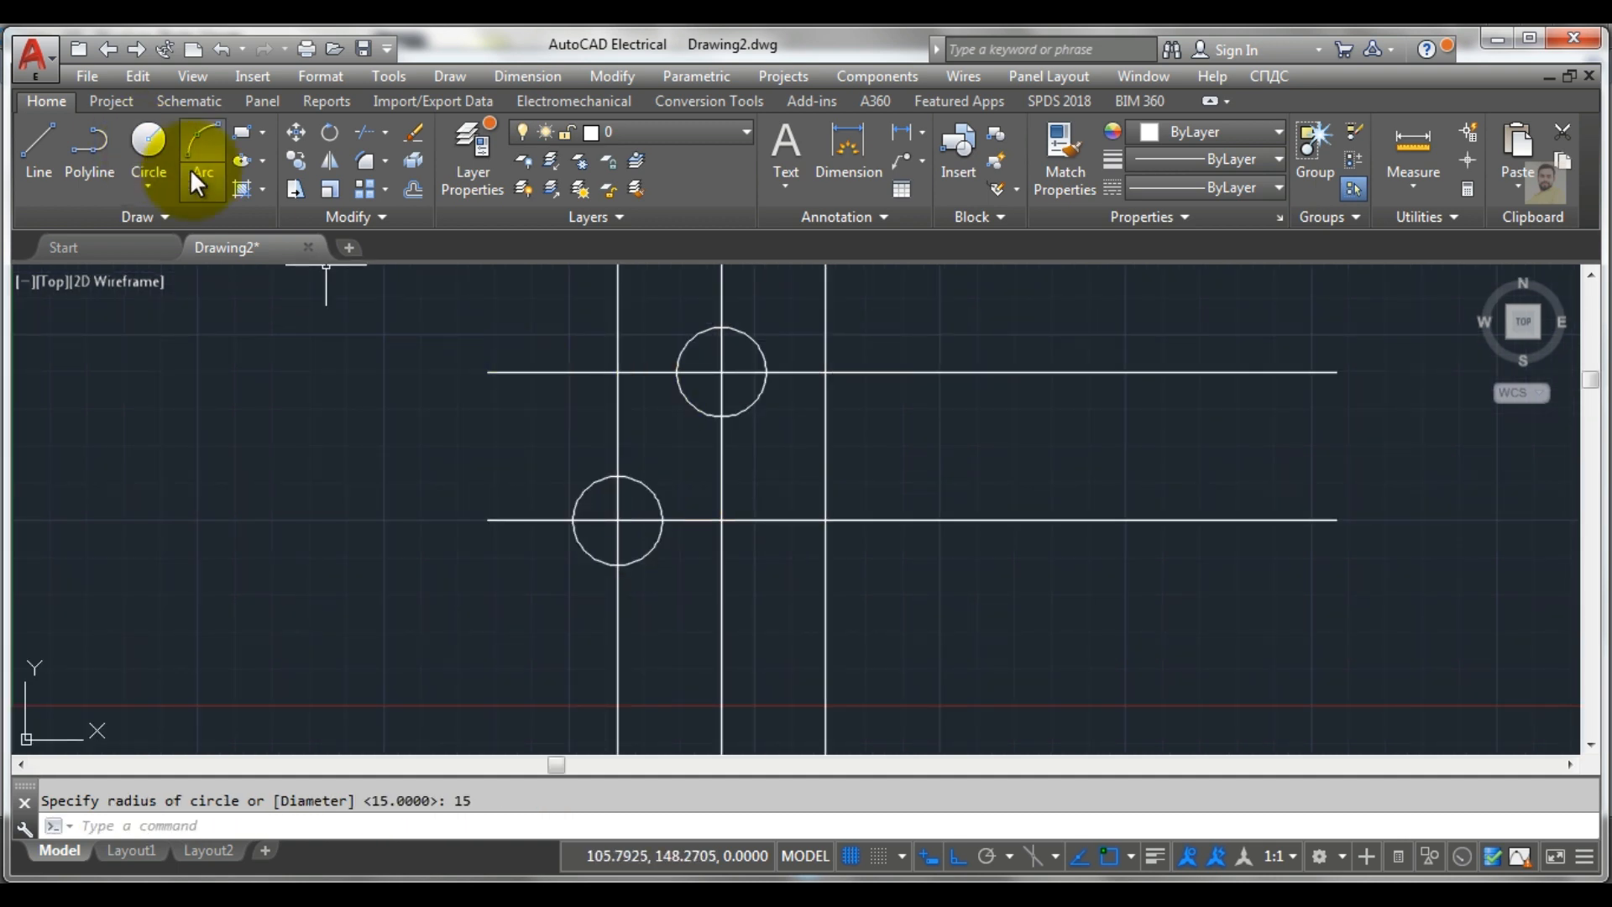
key("Return")
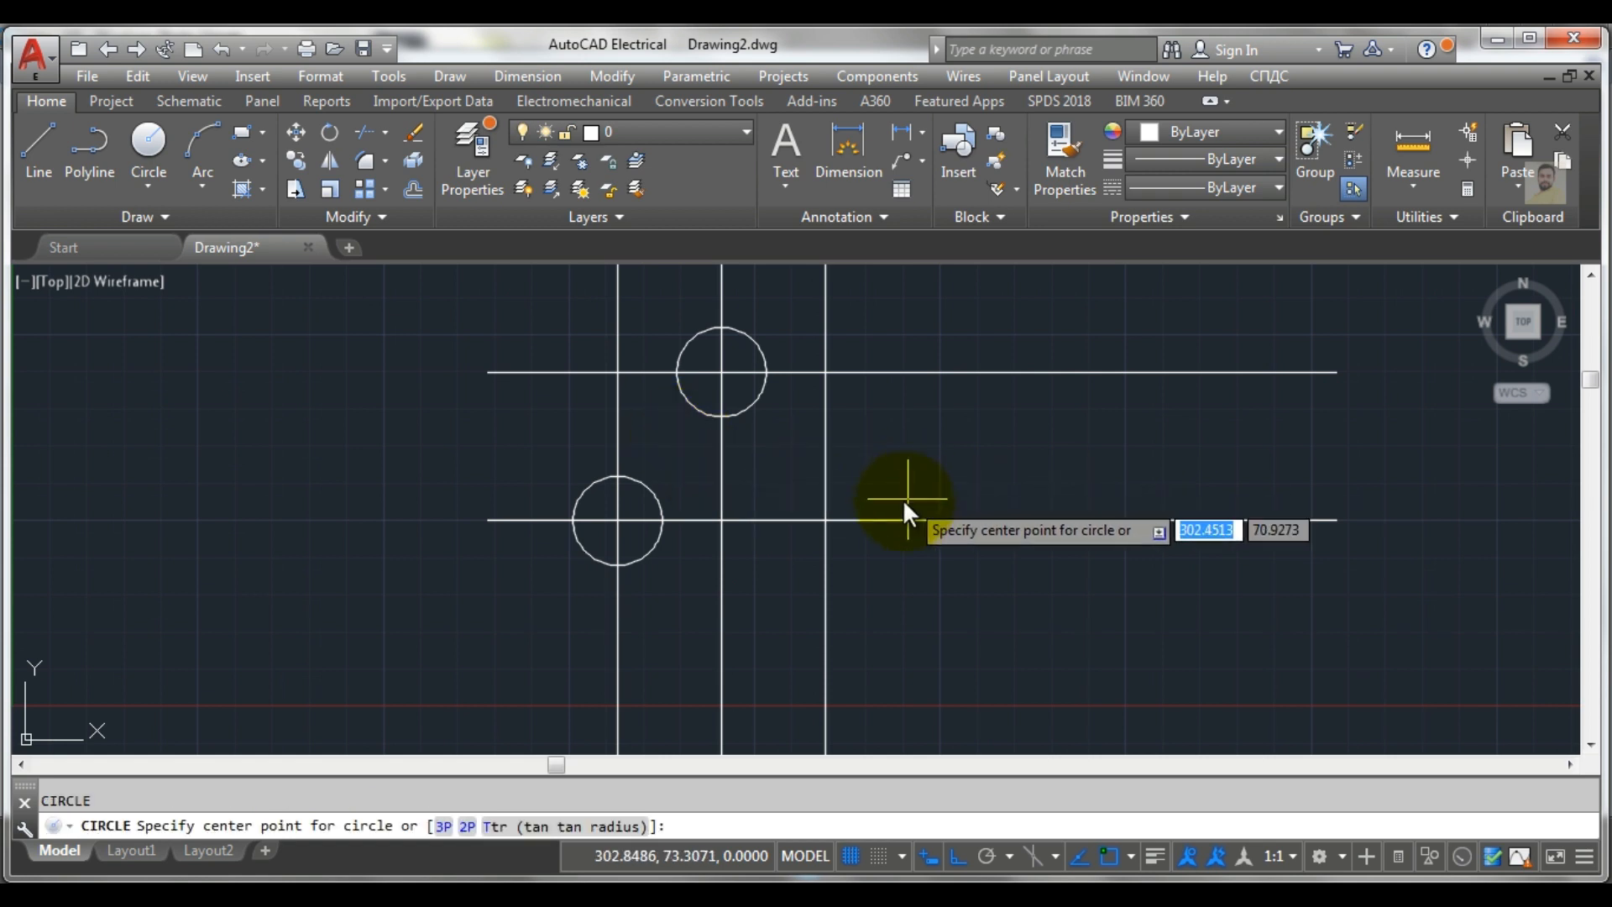
left_click(825, 519)
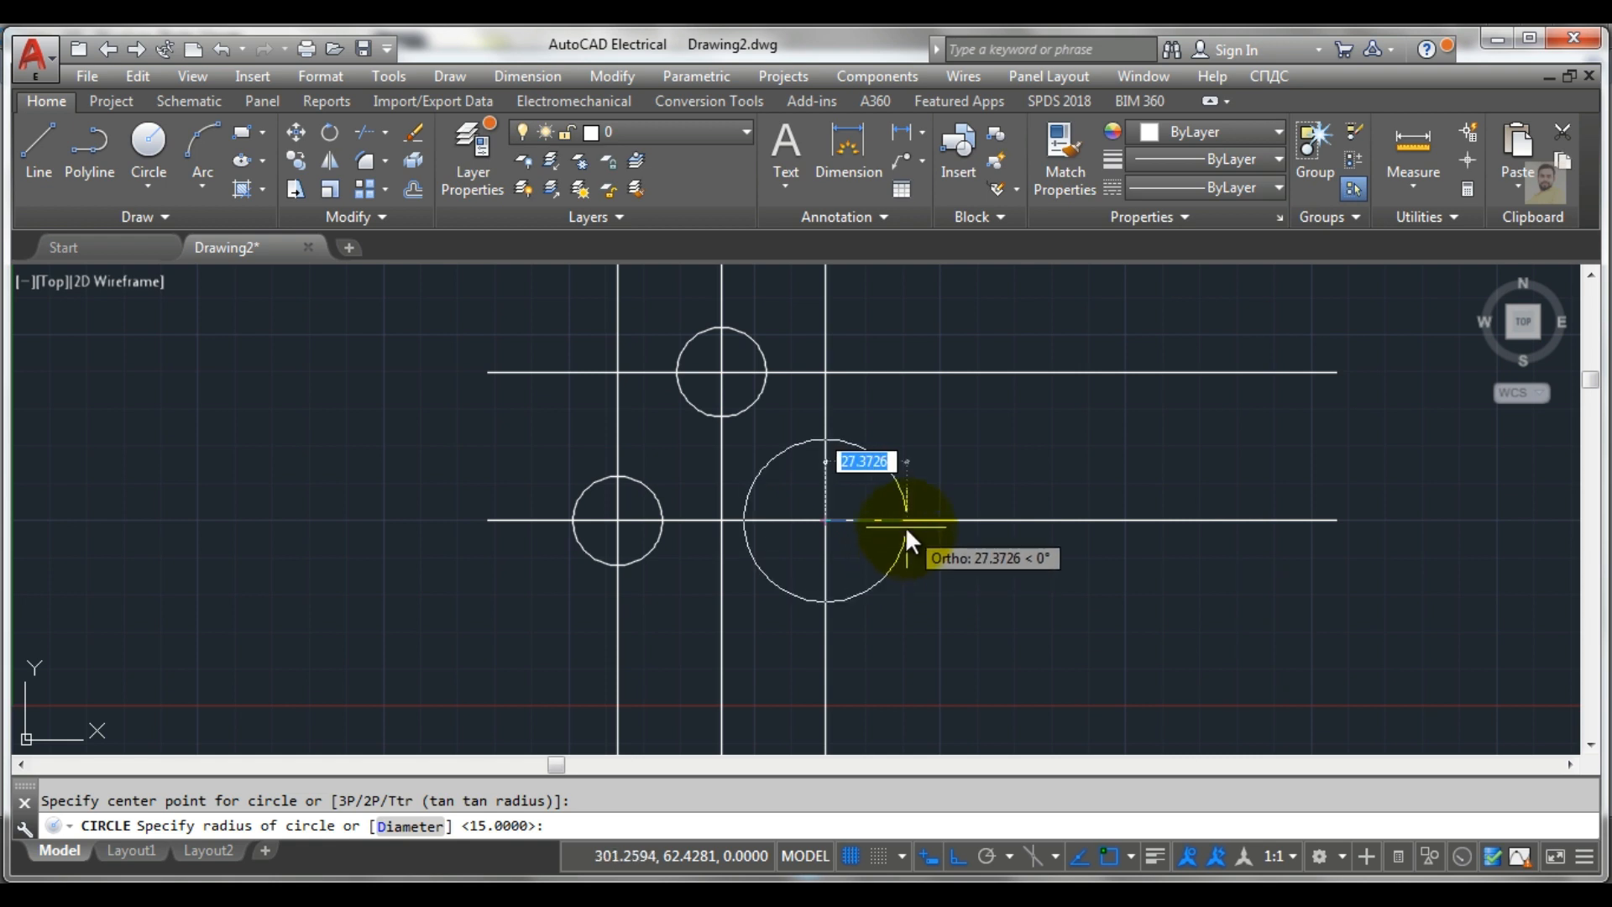
type("15")
key("Return")
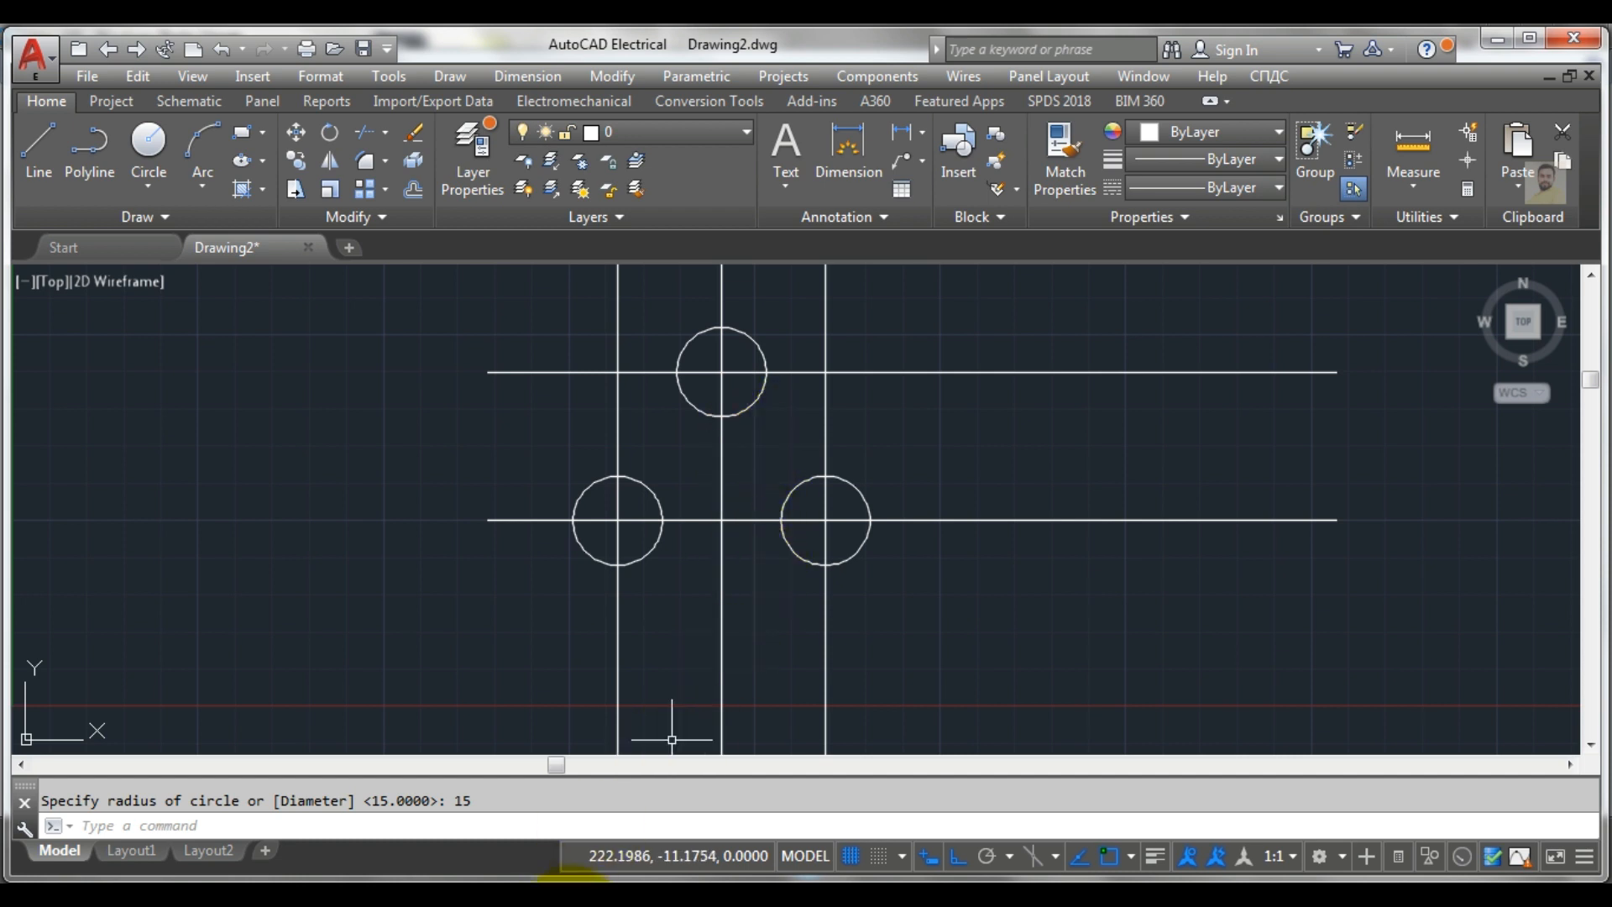
Check the class 188 reference image and draw a circle of radius 10 at the upper R15 circle's centre
left_click(554, 898)
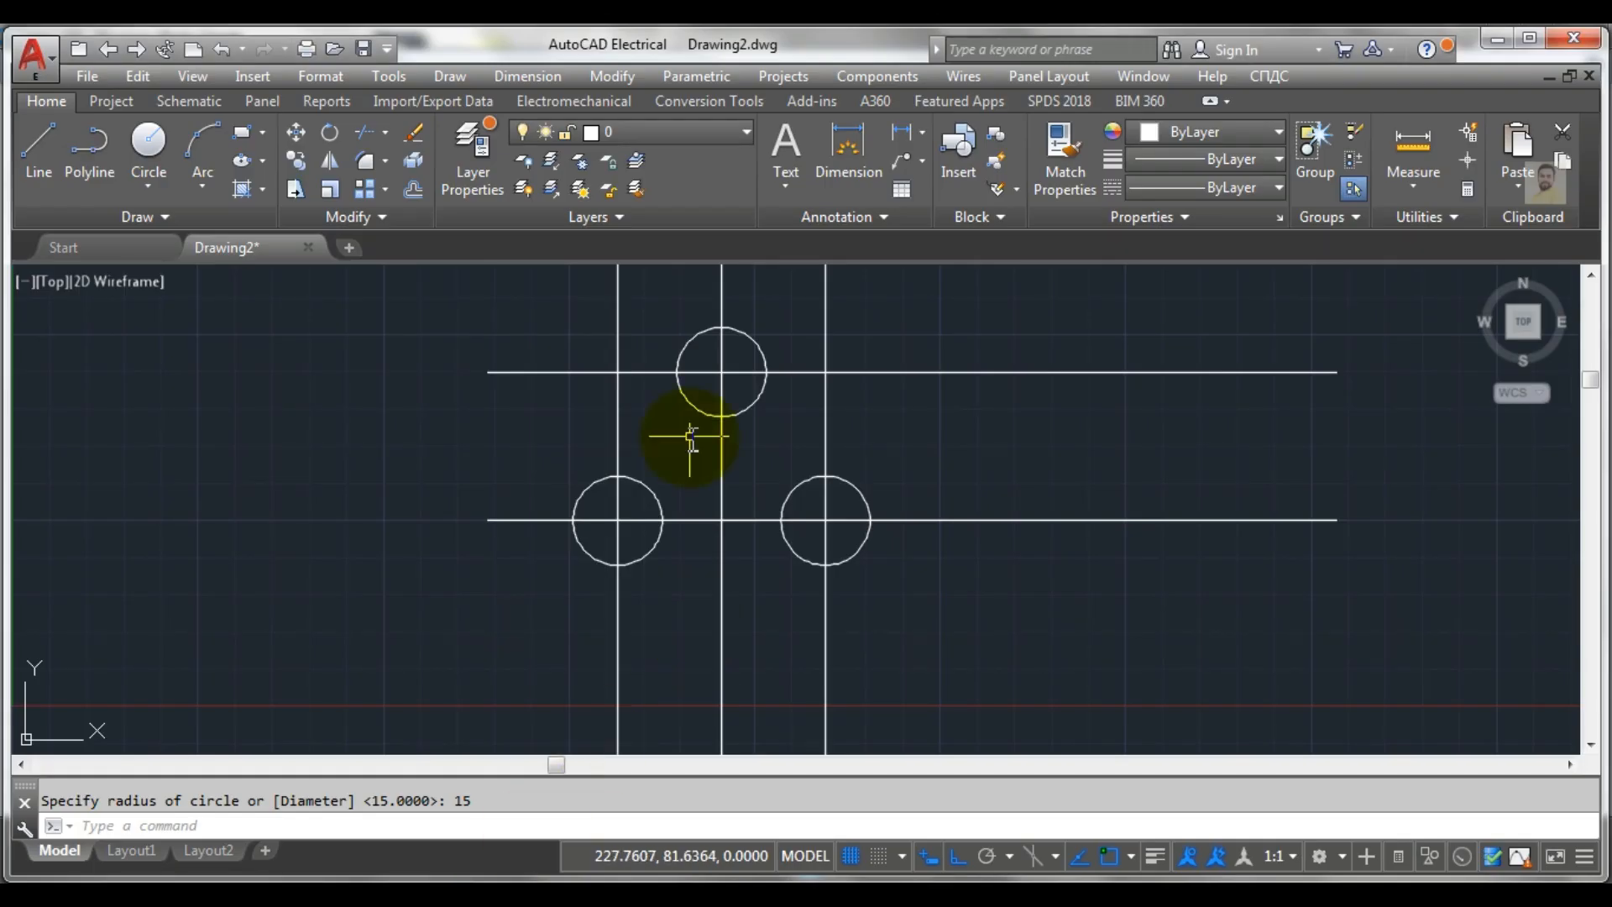
scroll(702, 325, "up", 4)
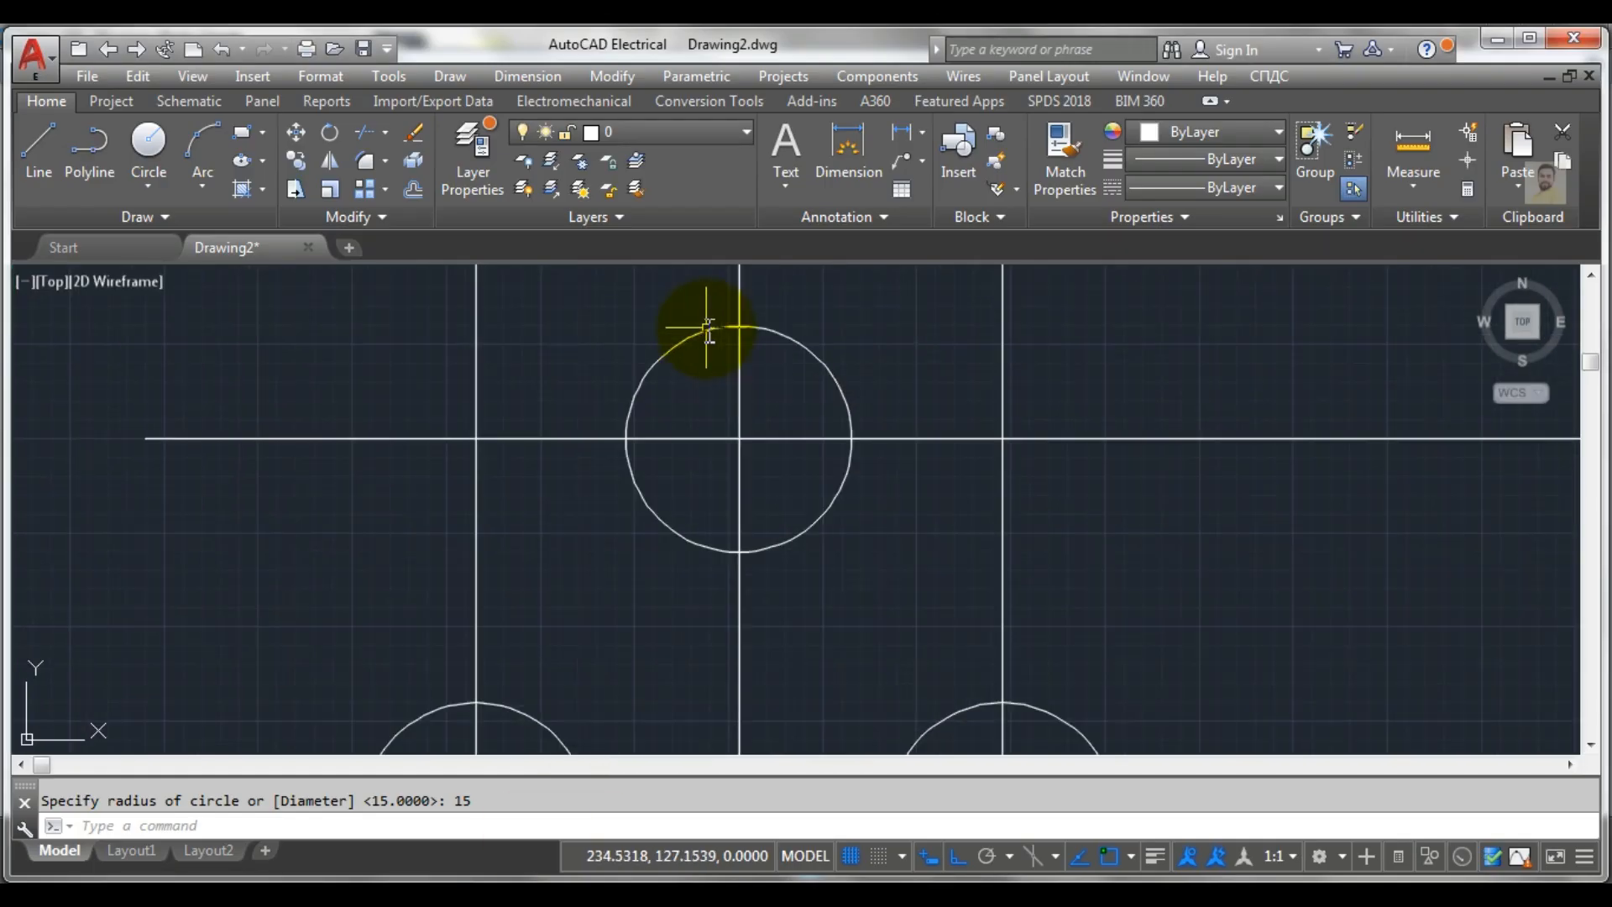
left_click(154, 144)
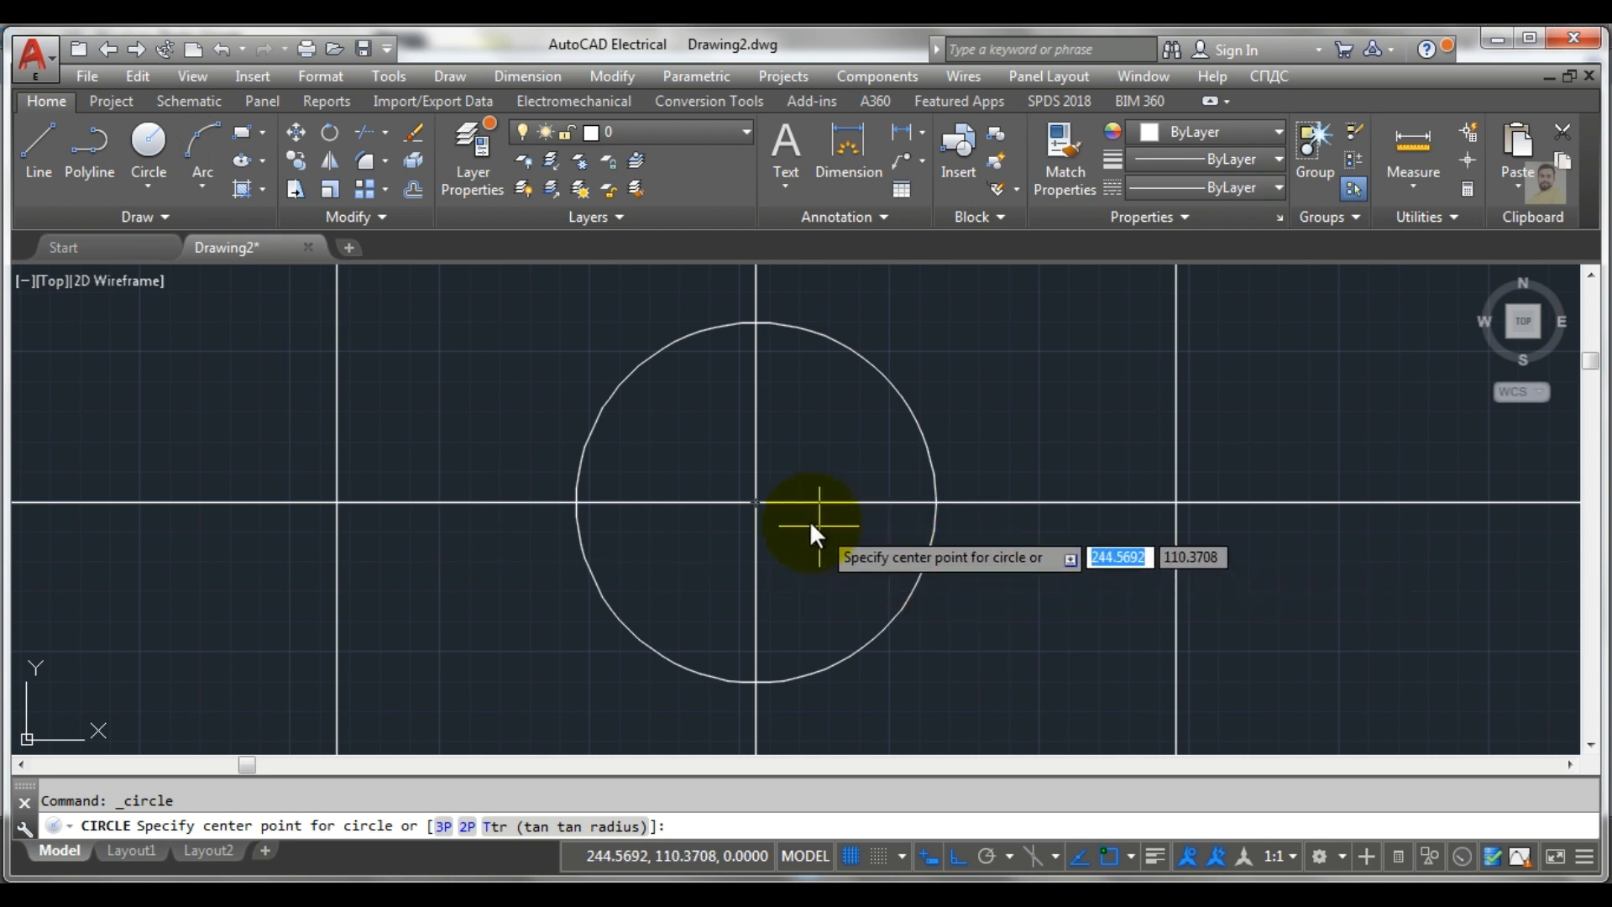
left_click(754, 500)
type("10")
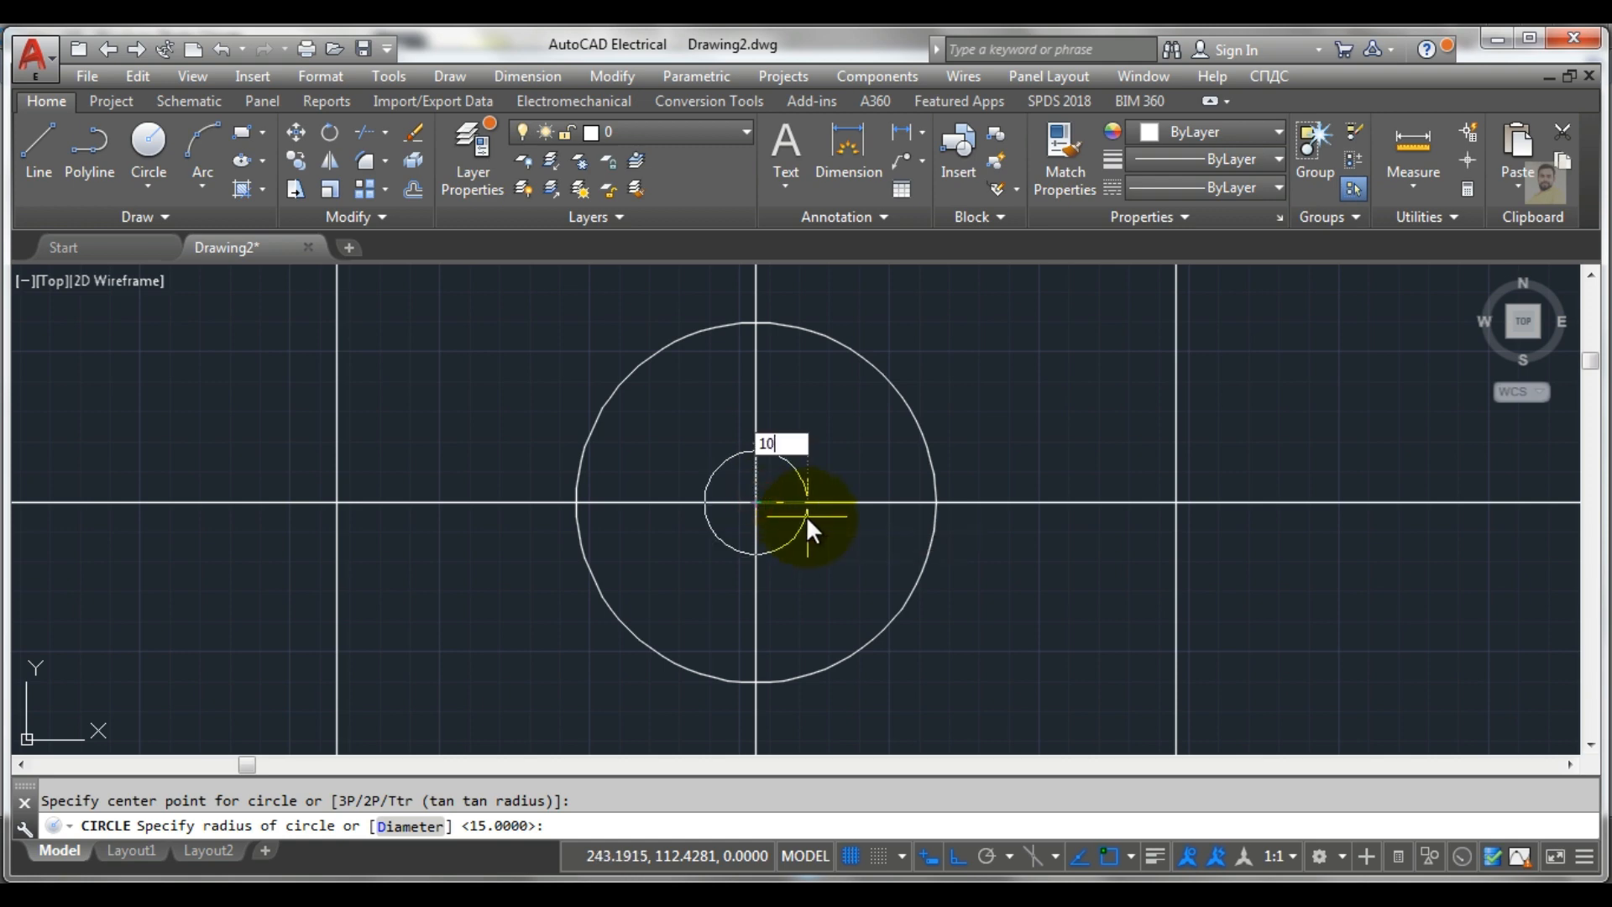
key("Return")
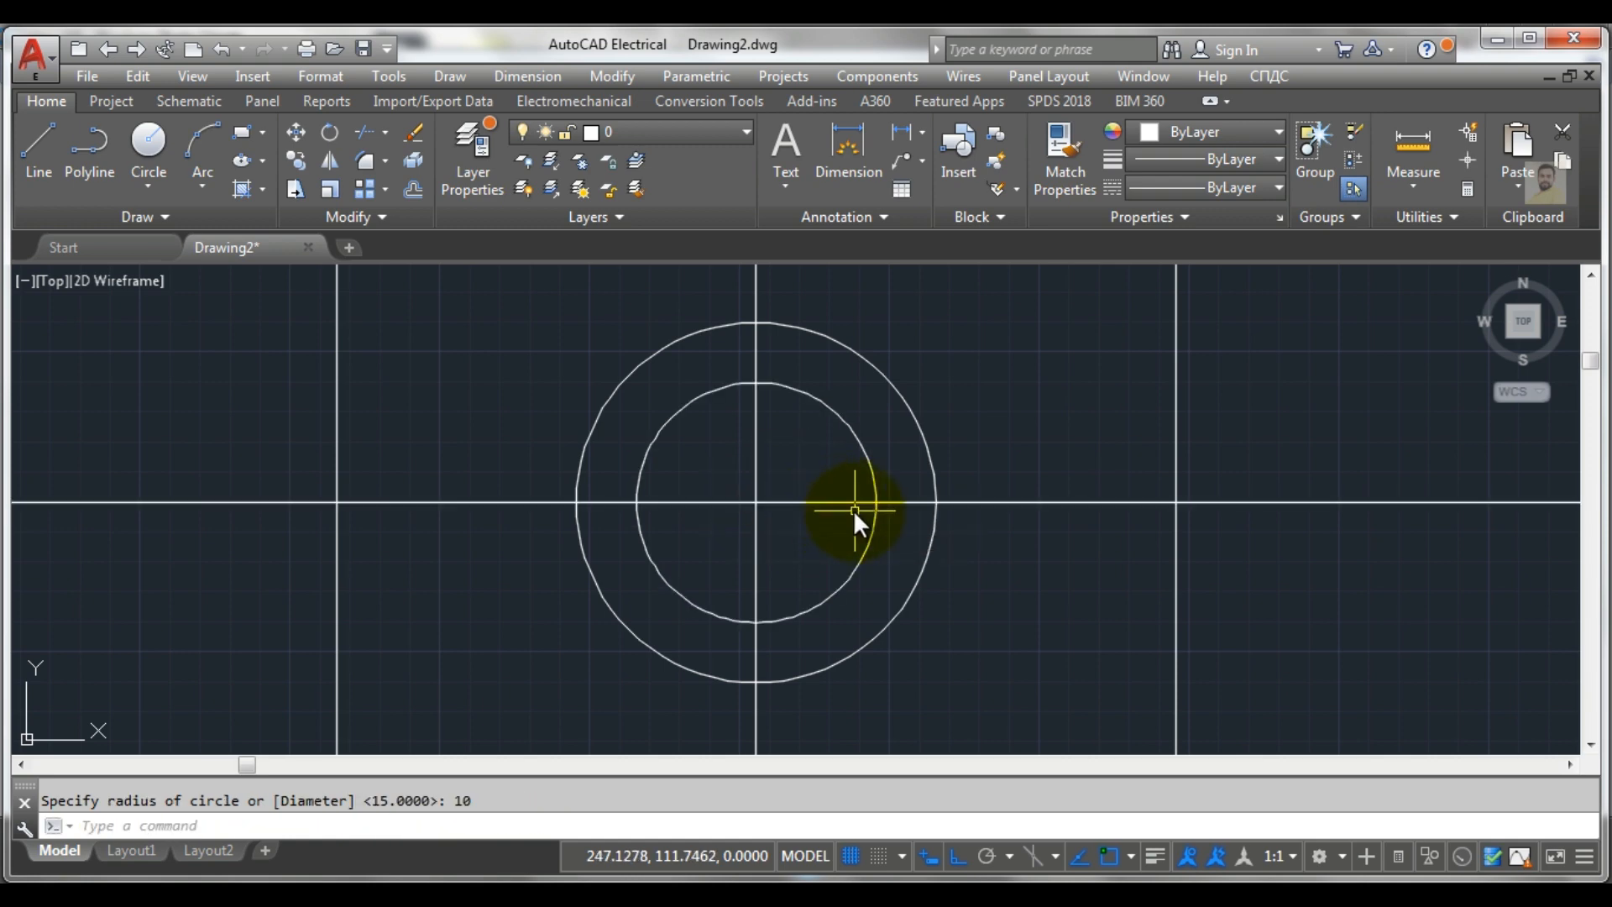
Check the class 188 reference image and draw a centre-diameter circle of diameter 7 at the upper R15 circle's centre
left_click(558, 900)
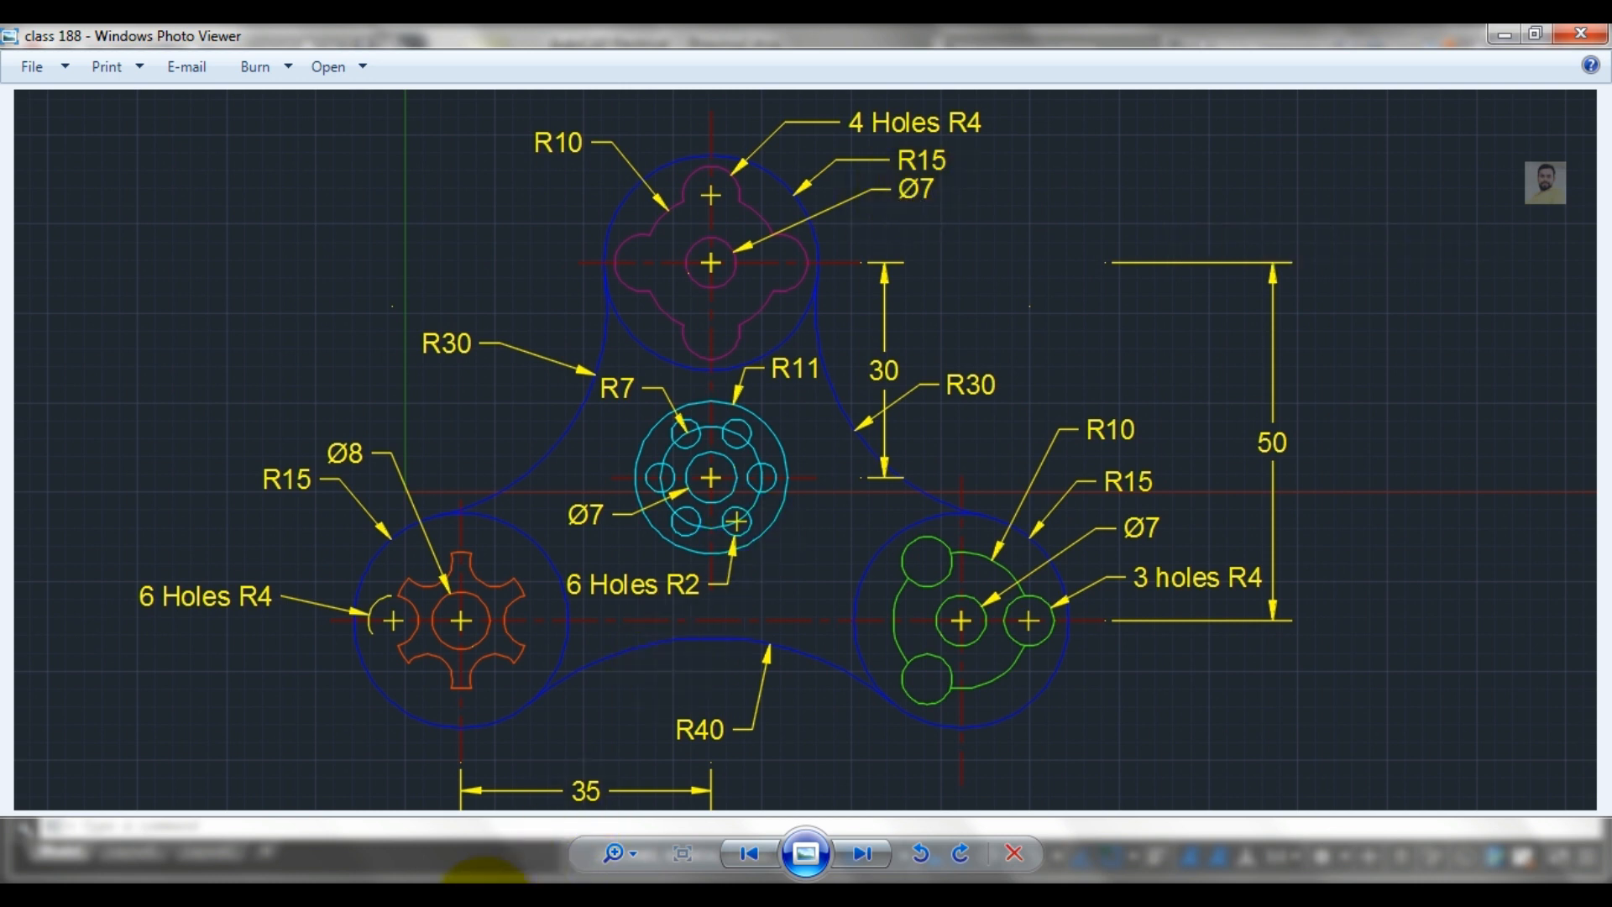
left_click(481, 896)
left_click(159, 178)
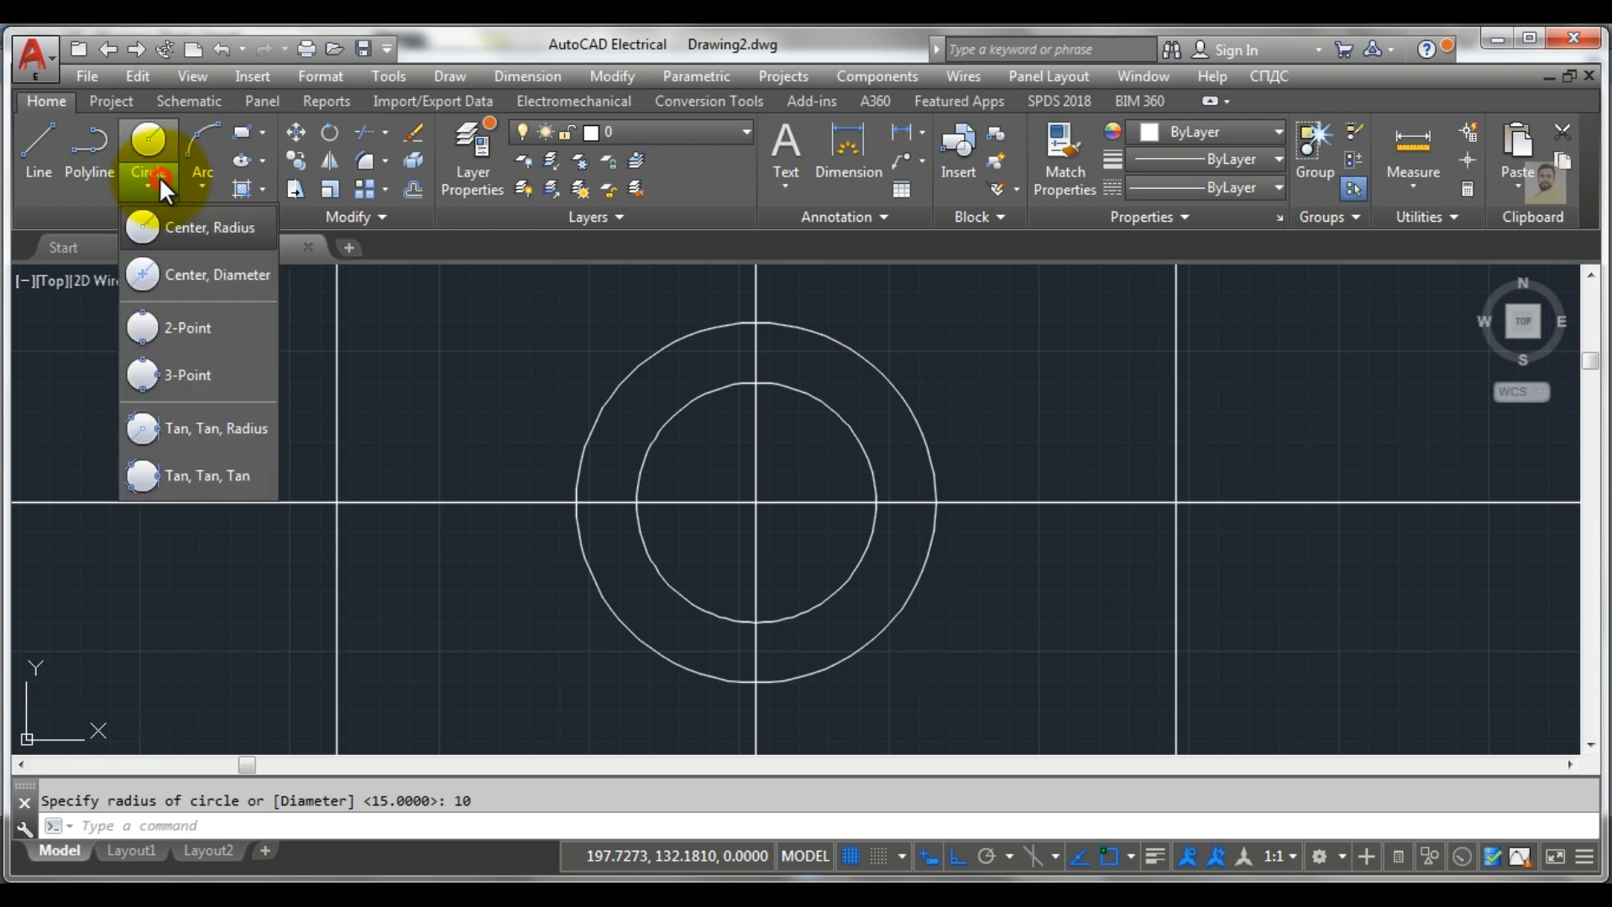
left_click(195, 277)
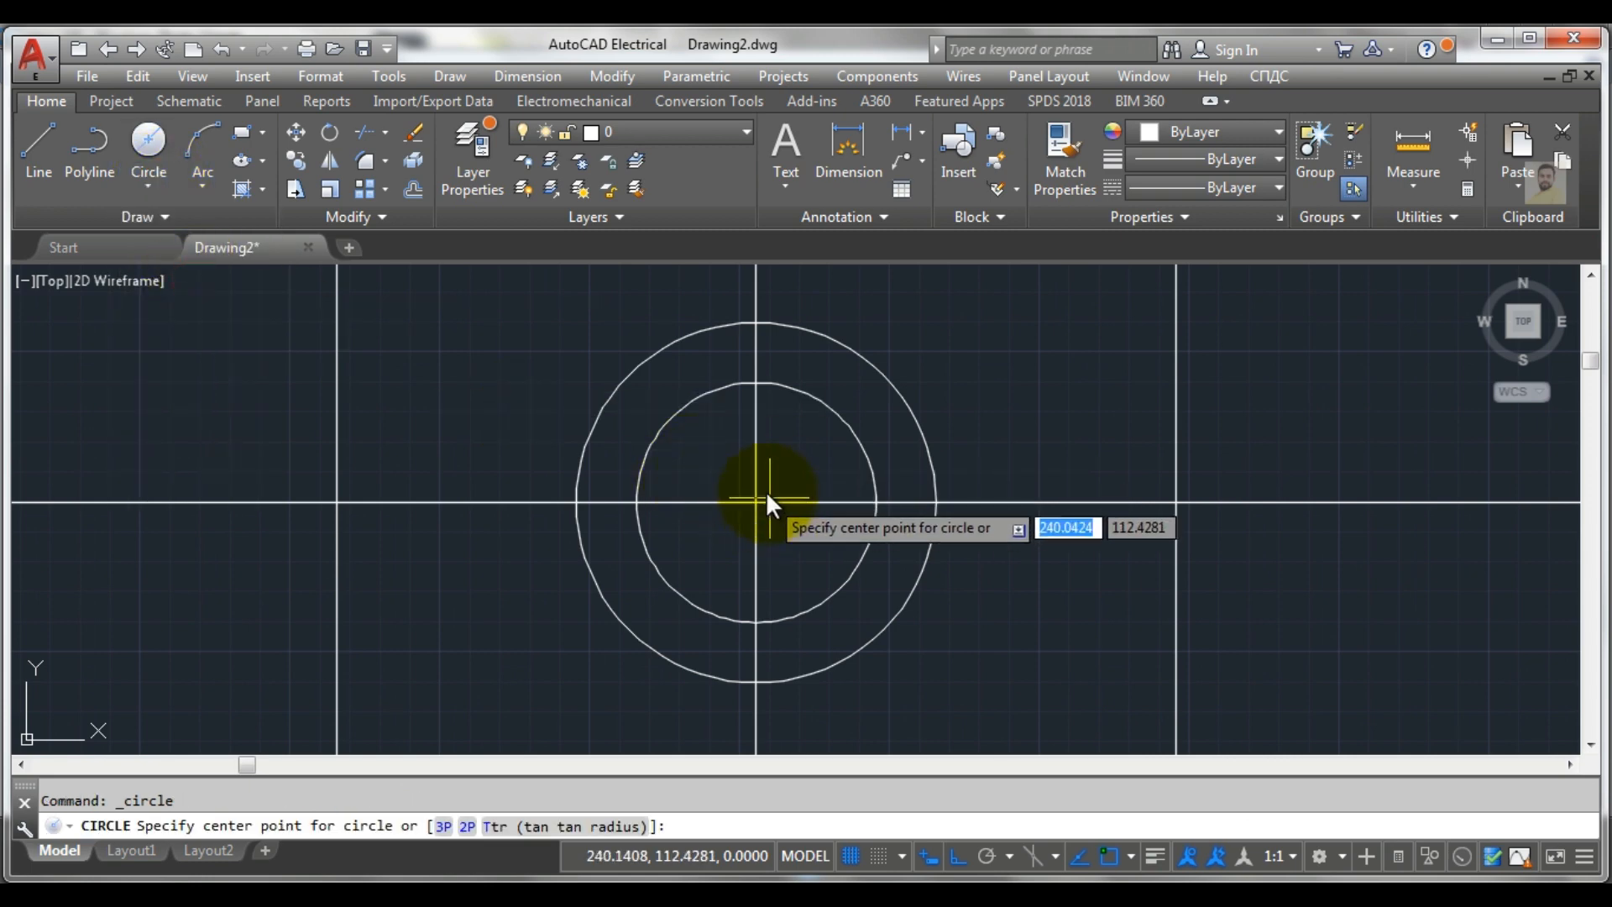
scroll(760, 504, "down", 2)
scroll(759, 504, "up", 2)
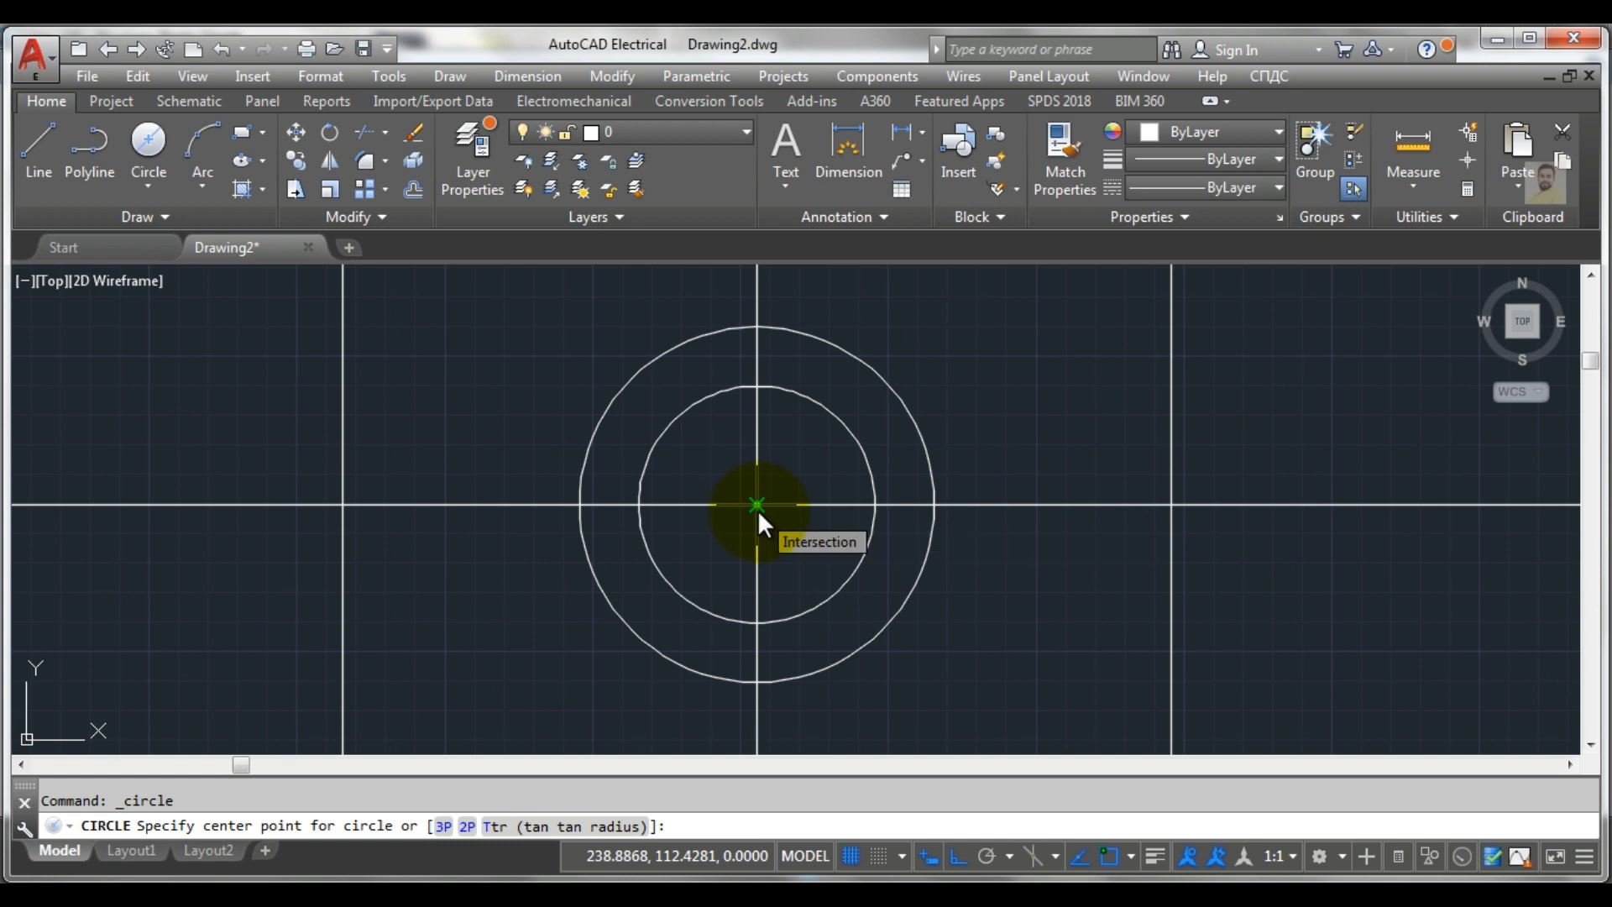
left_click(757, 510)
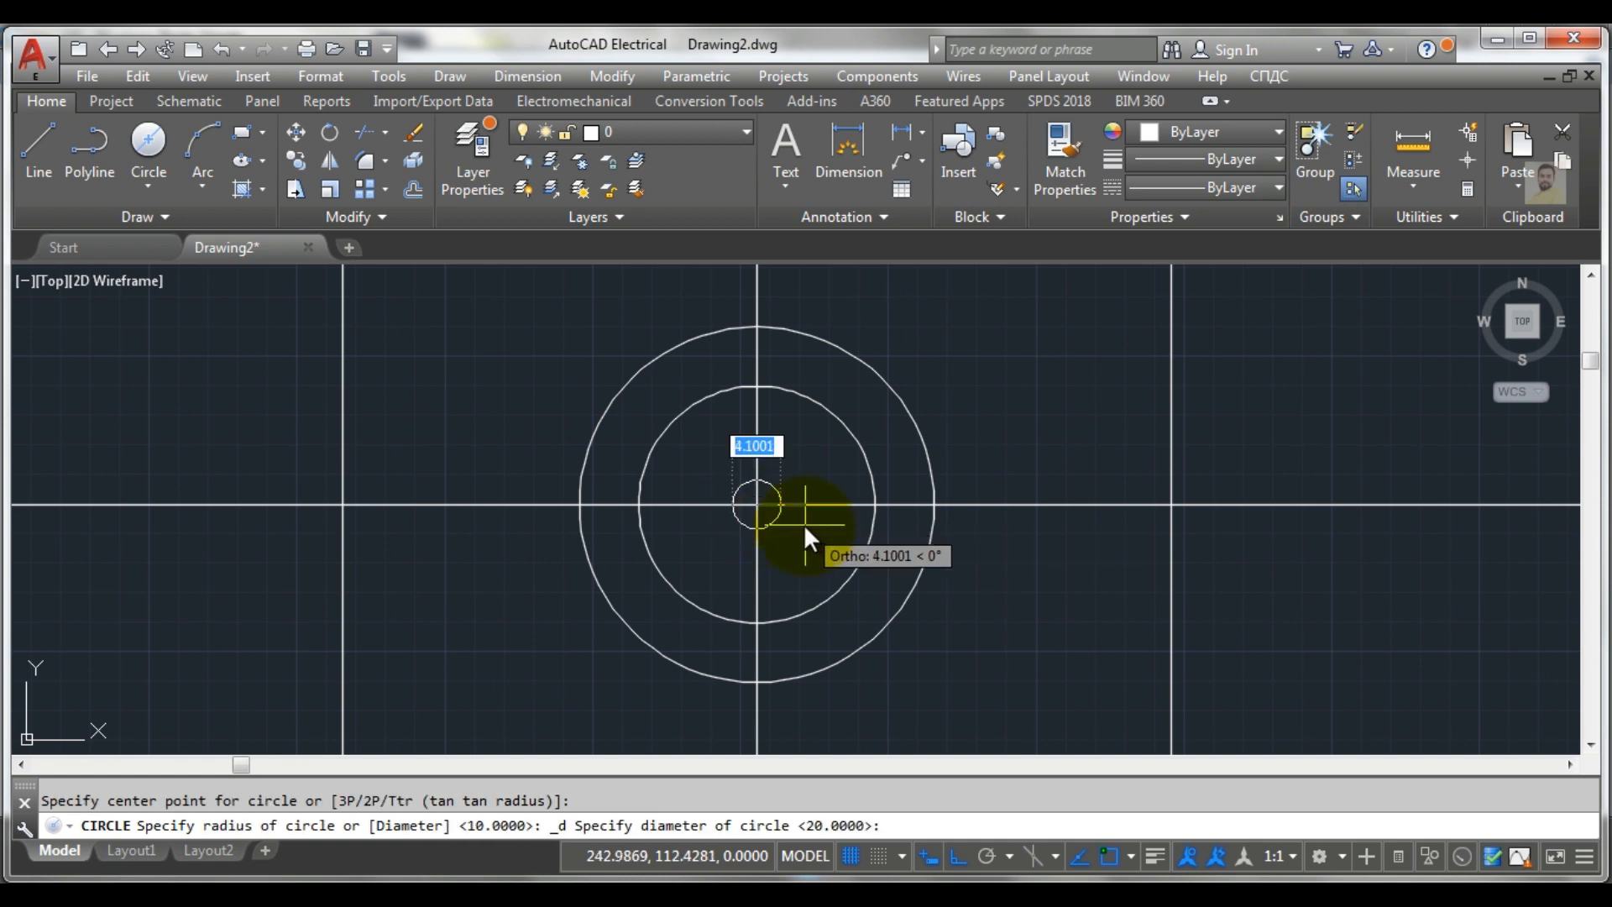
type("7")
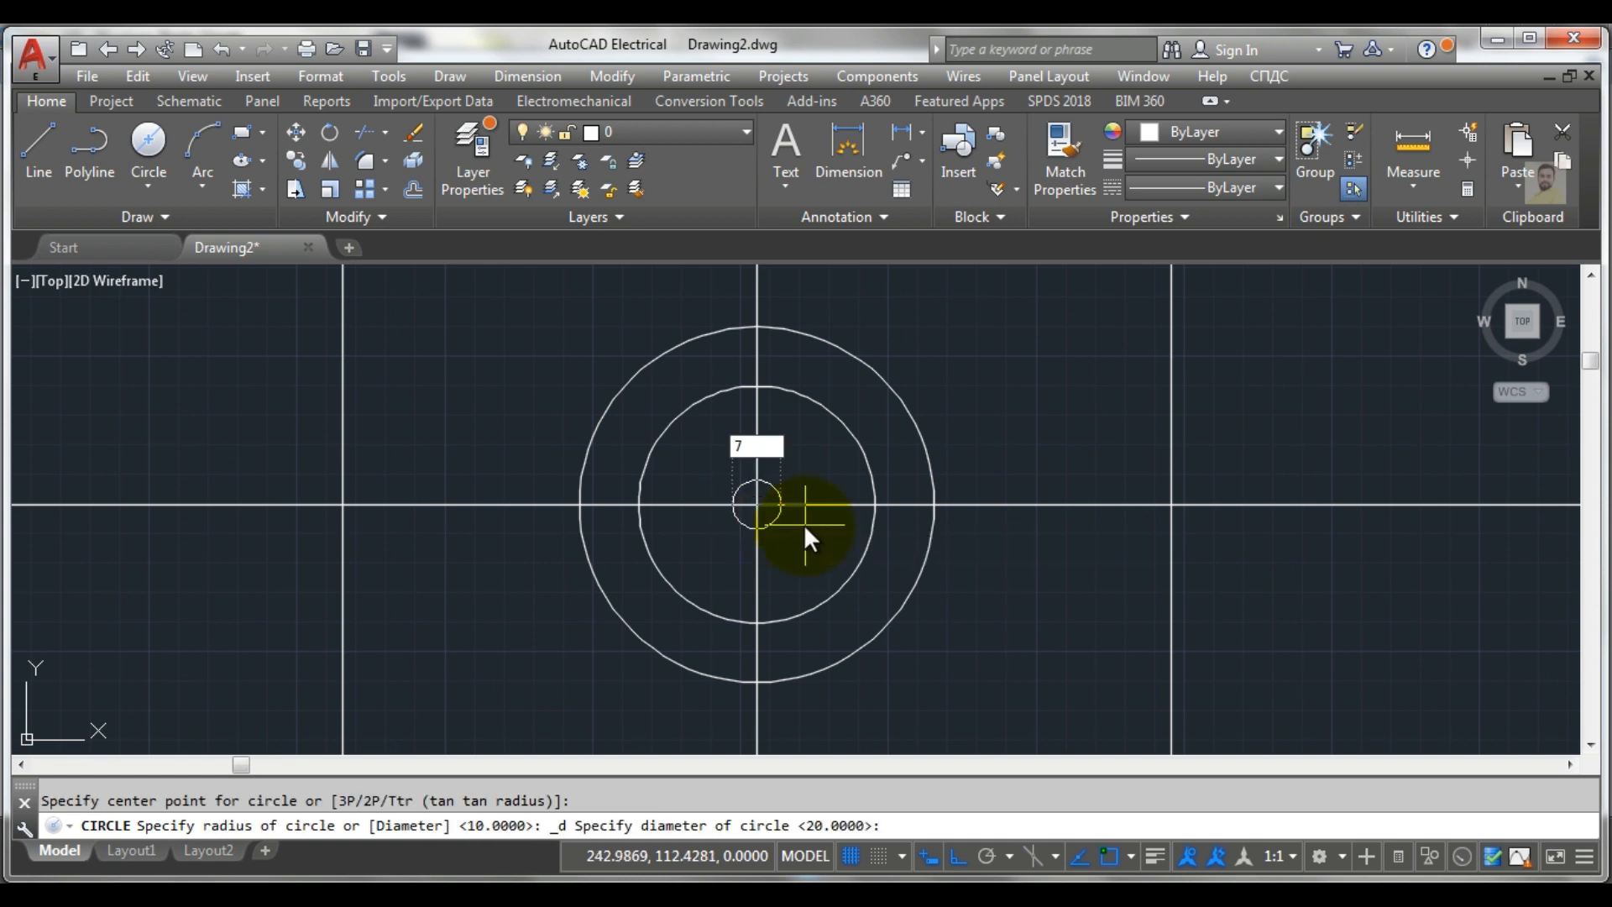
key("Return")
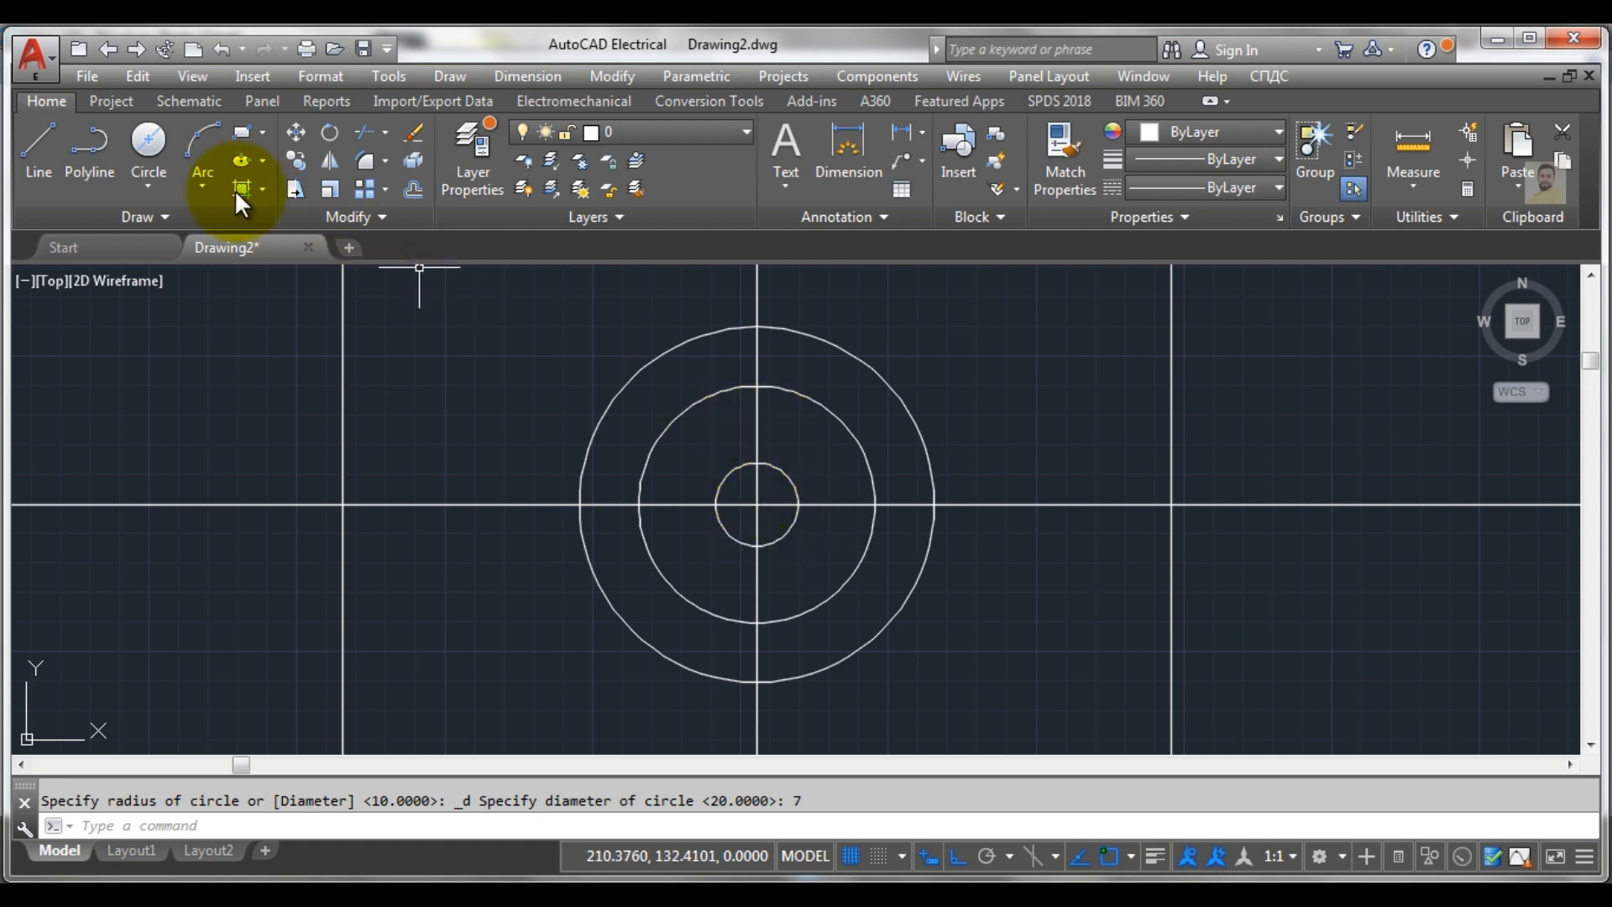
Draw a circle of radius 4 where the R10 circle crosses the horizontal centre line on its right side
left_click(153, 198)
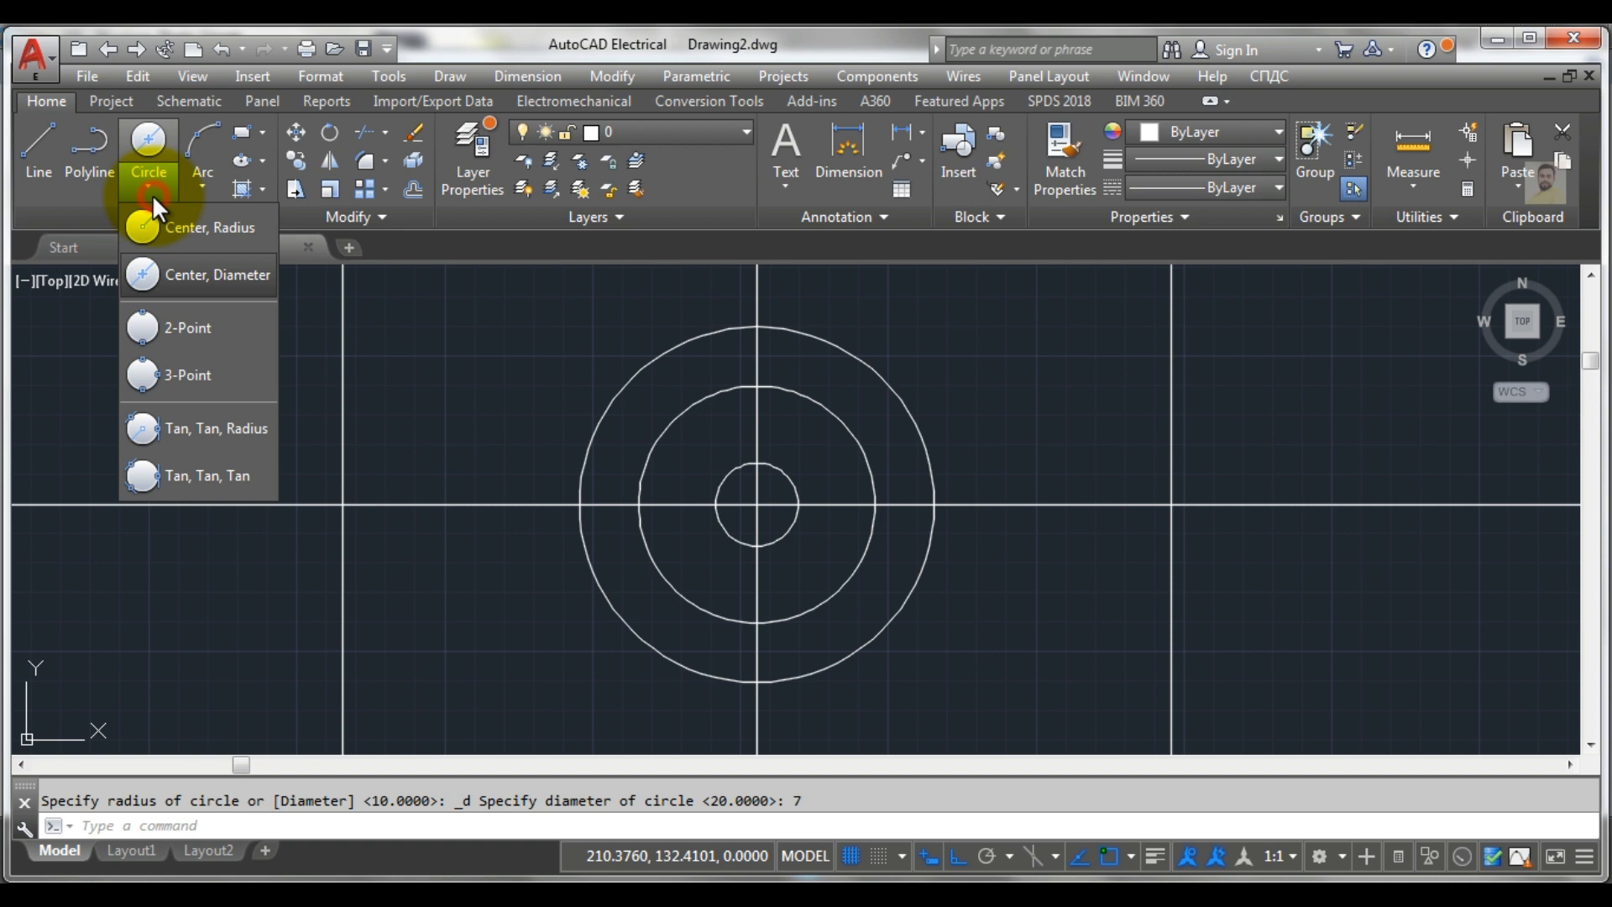
left_click(184, 224)
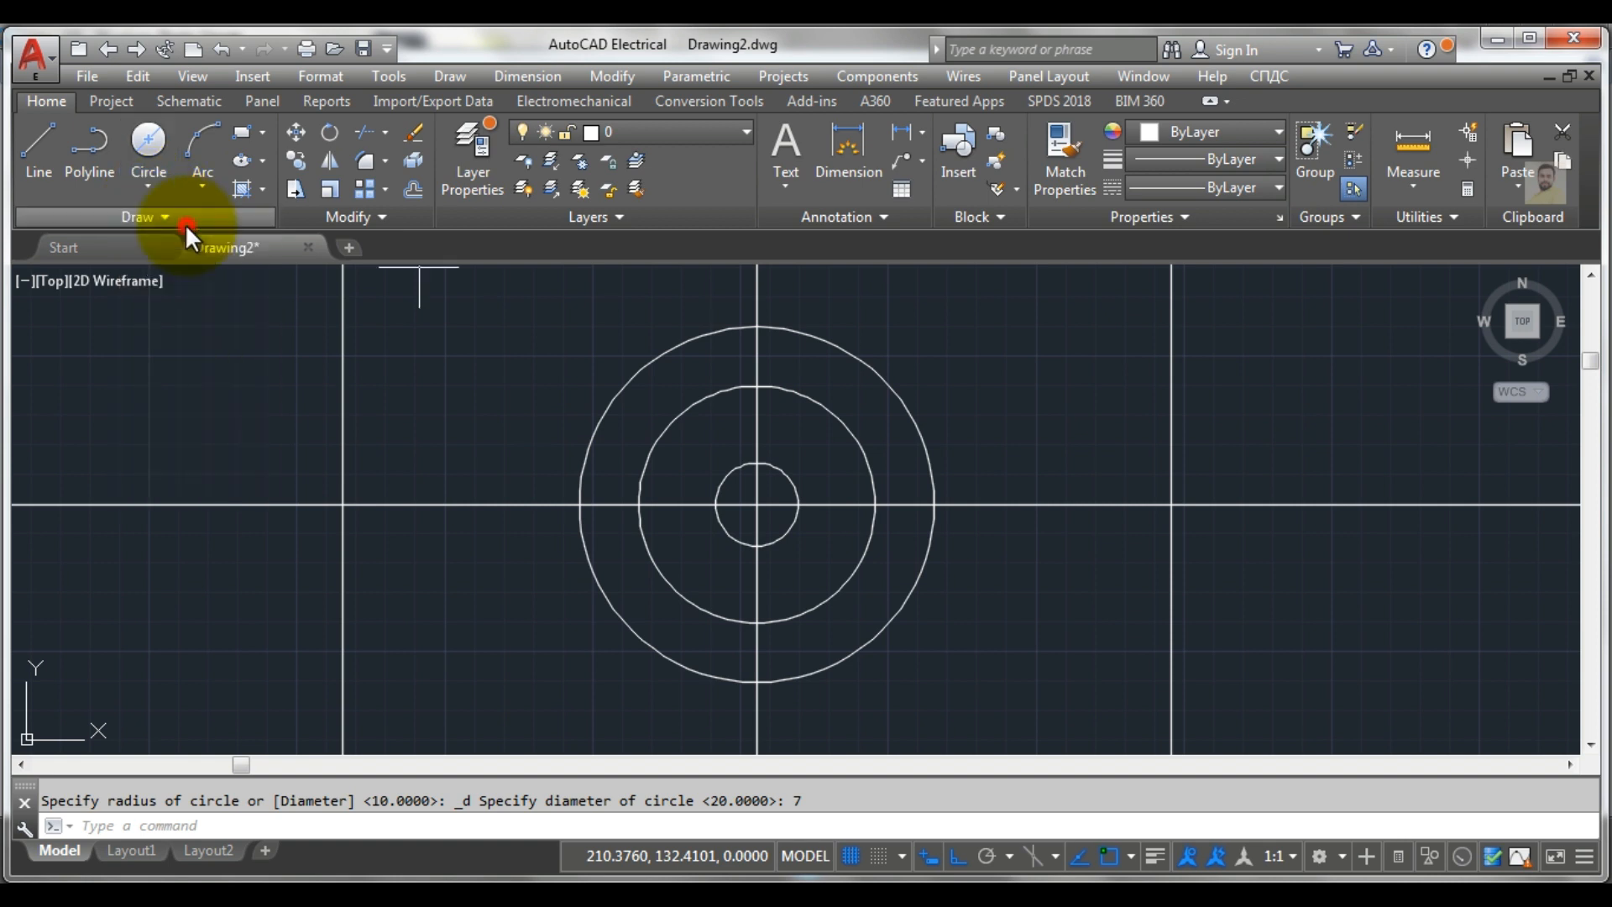
left_click(873, 505)
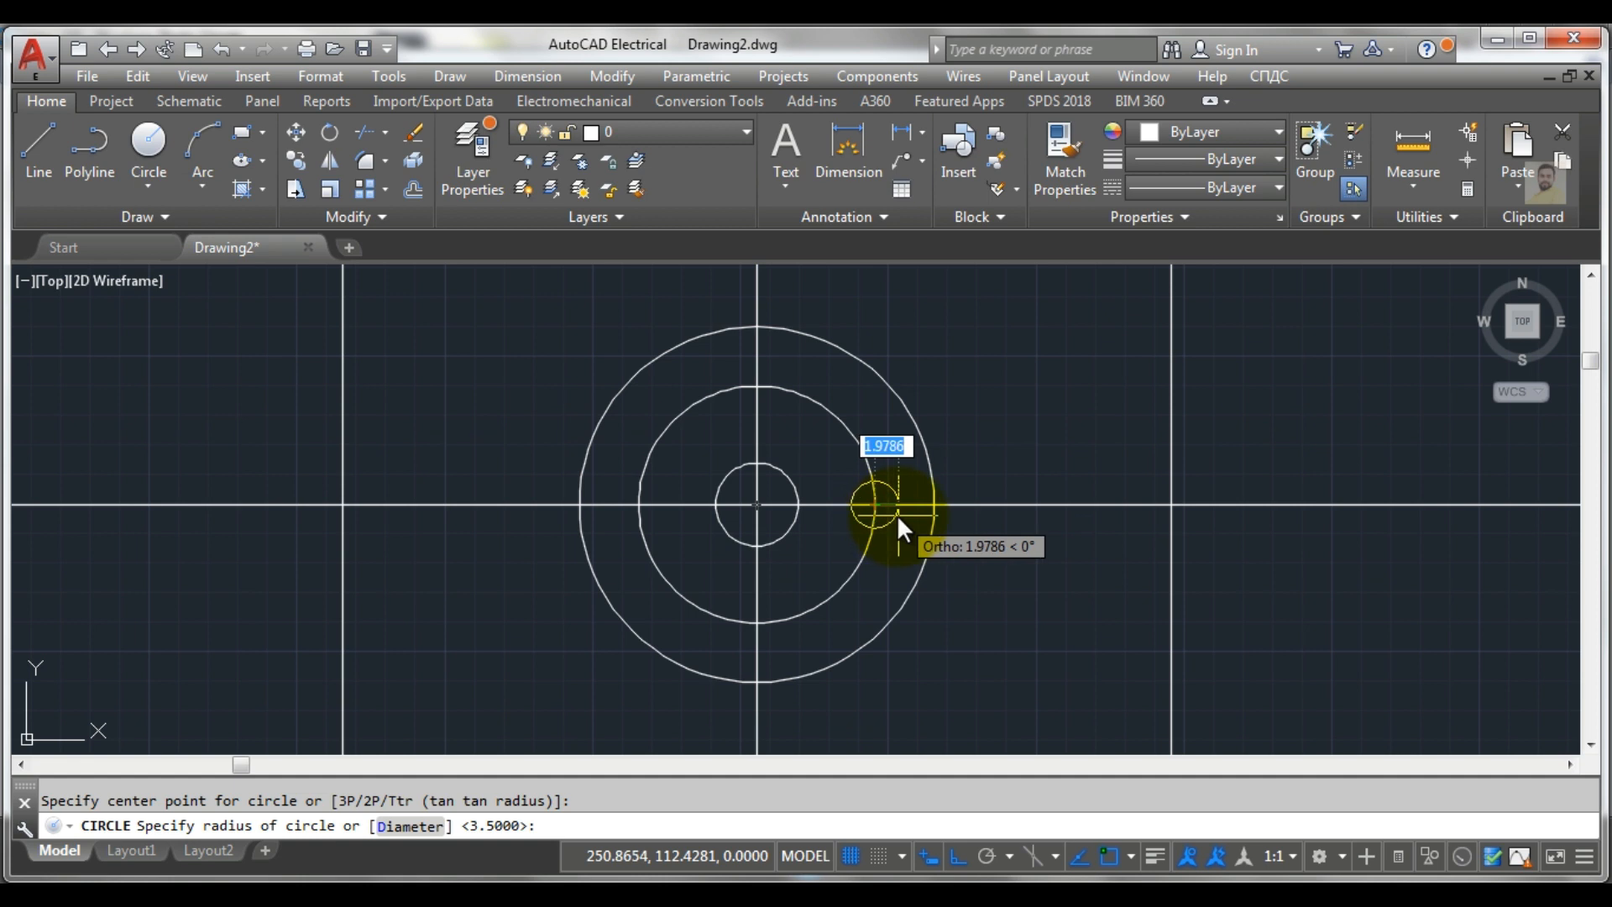
type("4")
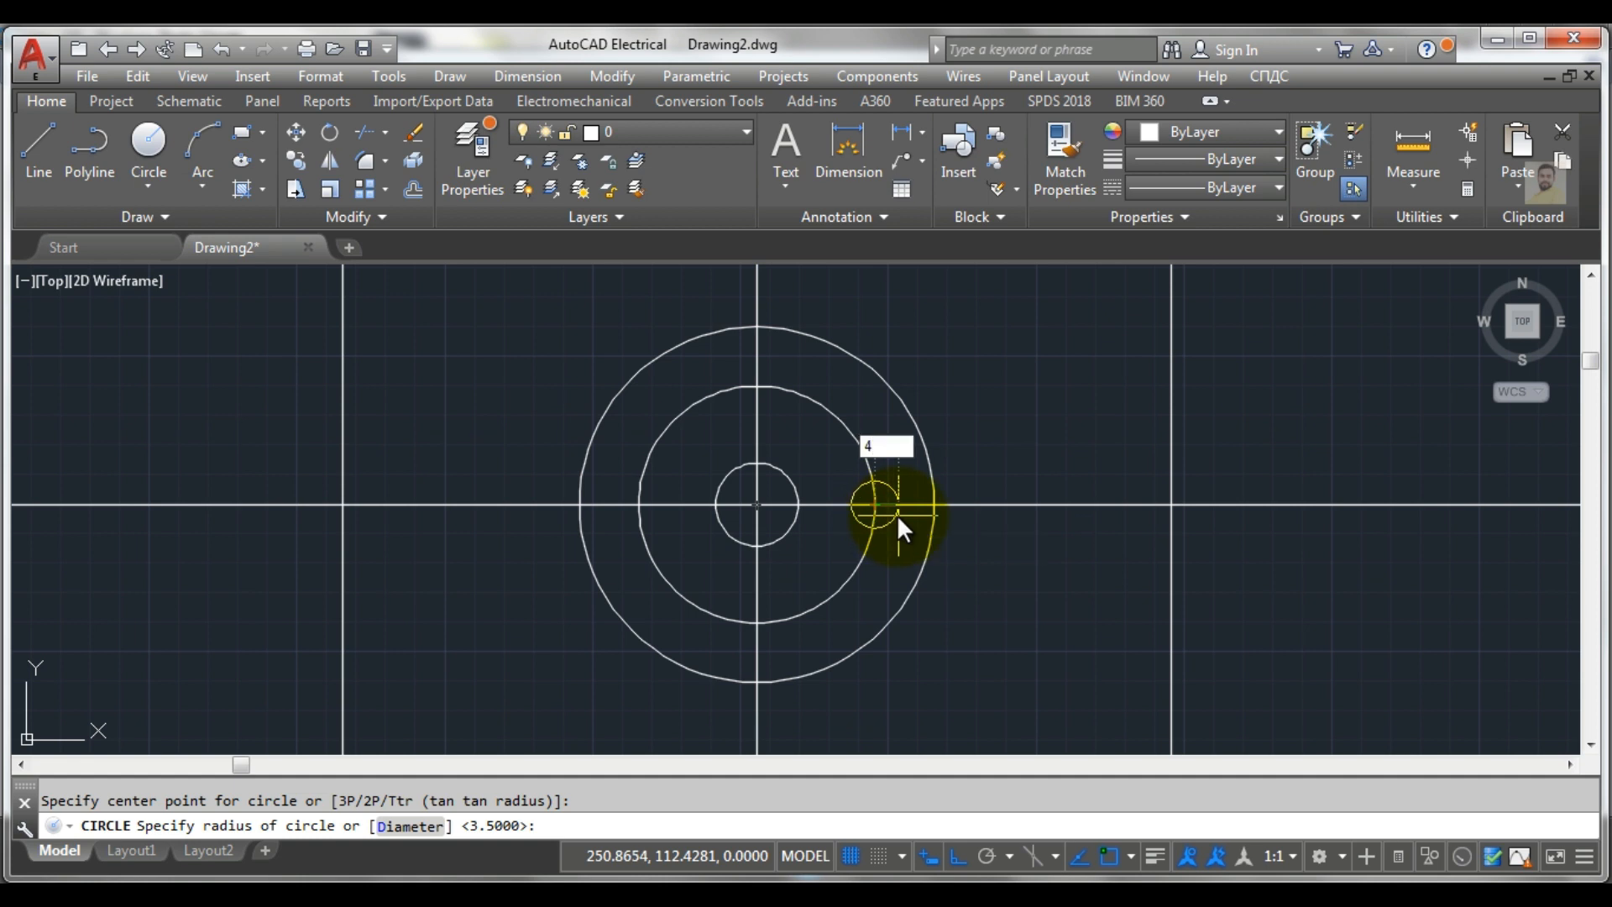
key("Return")
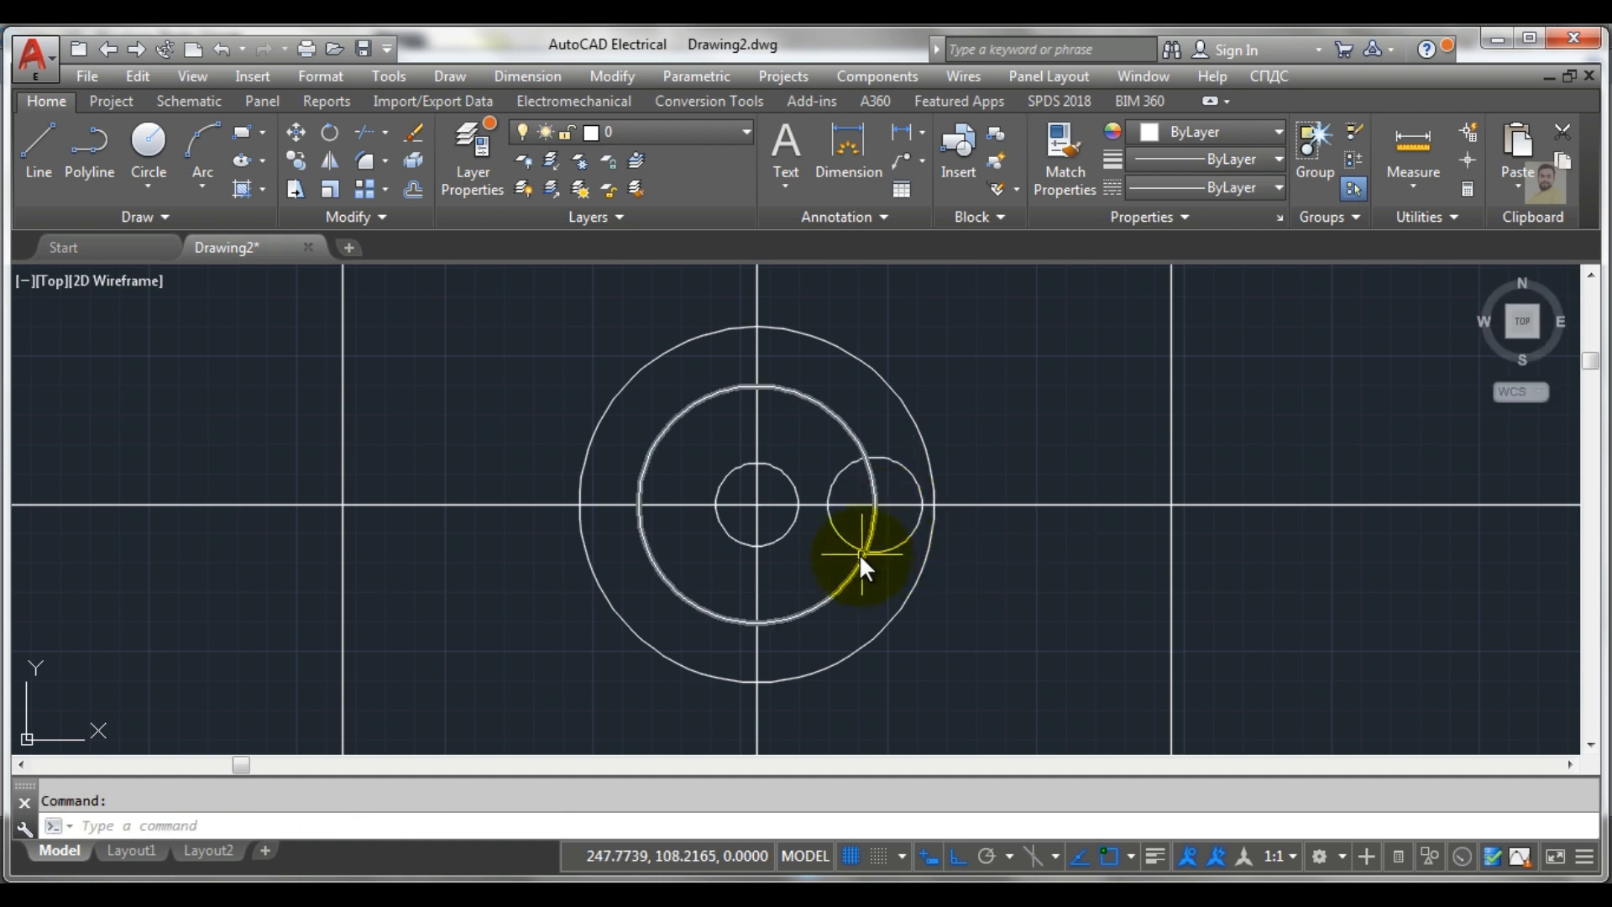
Check the hole sizes in the class 188 reference image and delete the radius 4 circle
left_click(564, 902)
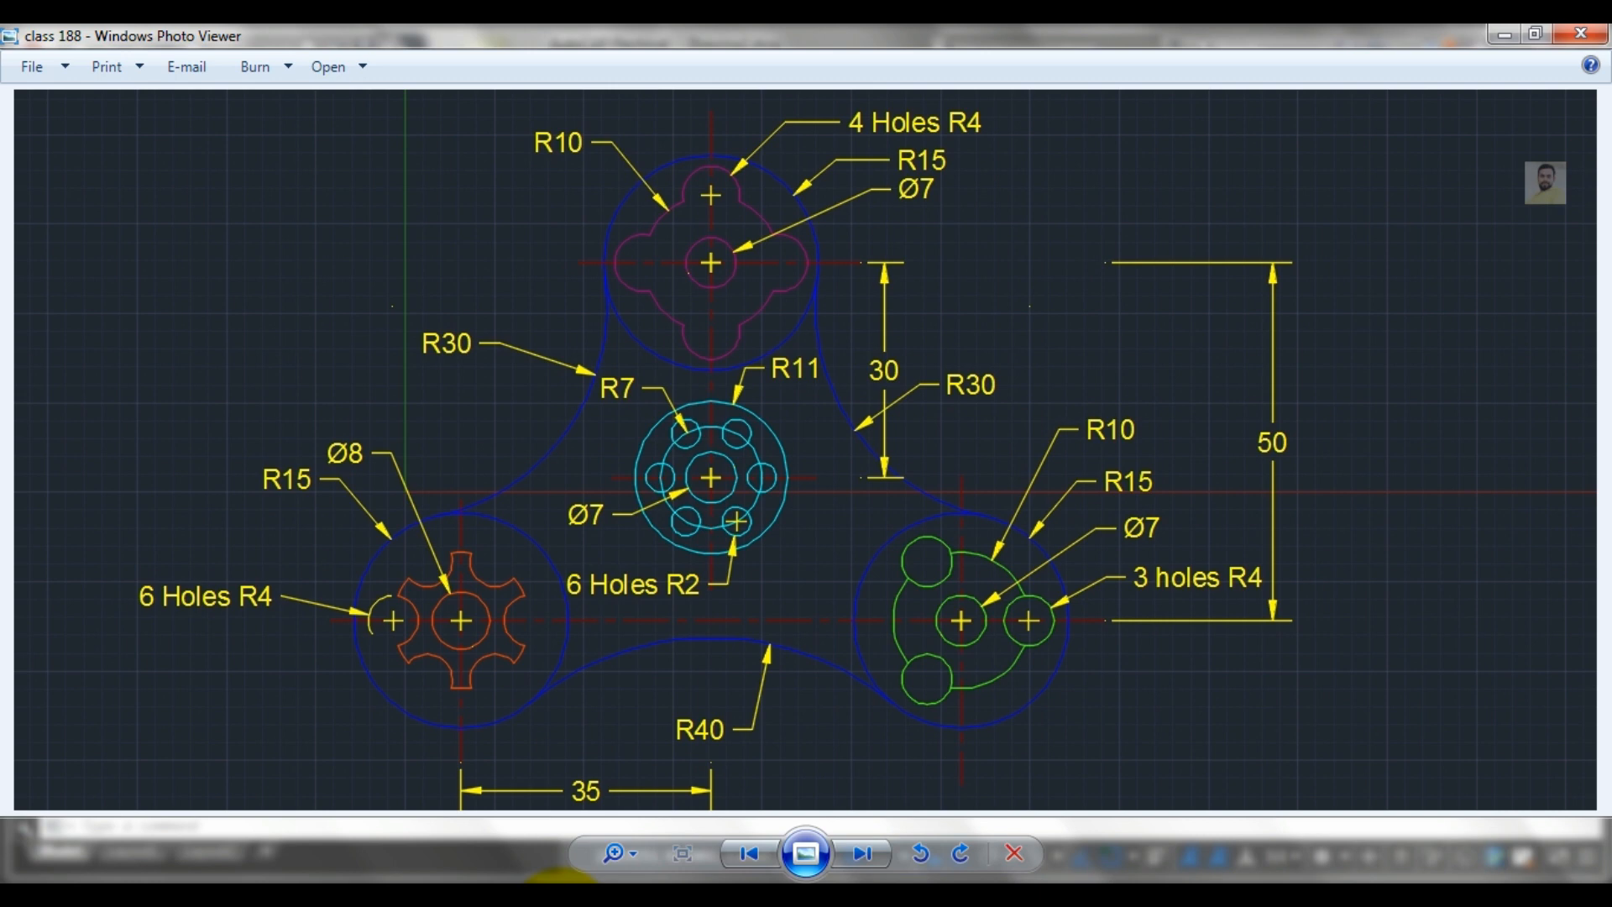
left_click(560, 905)
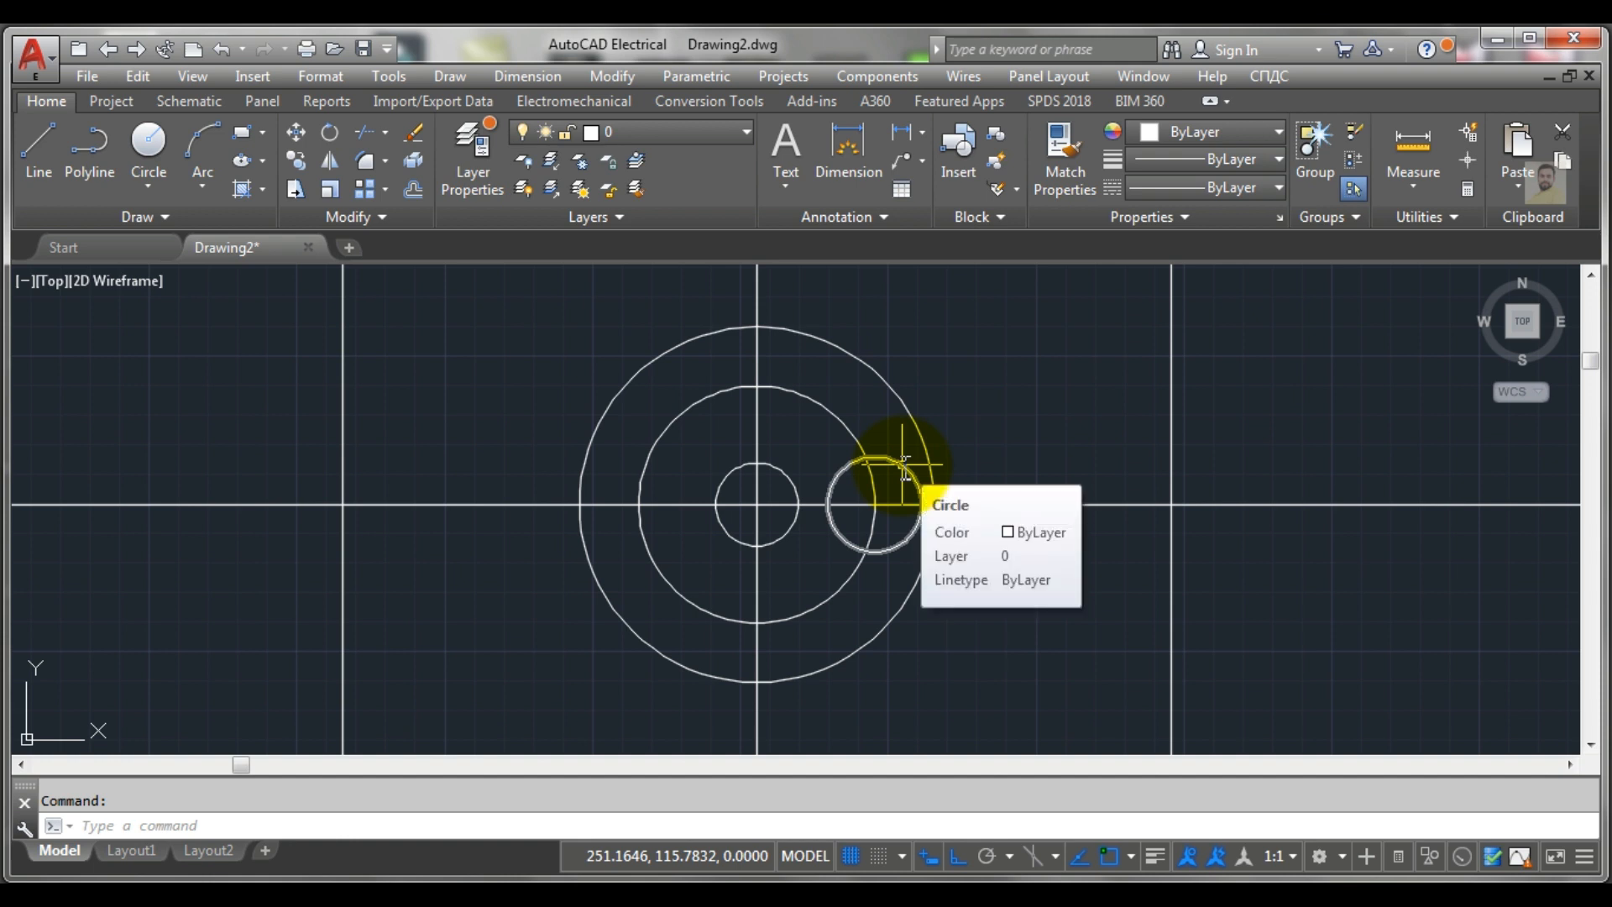
left_click(905, 463)
key("Delete")
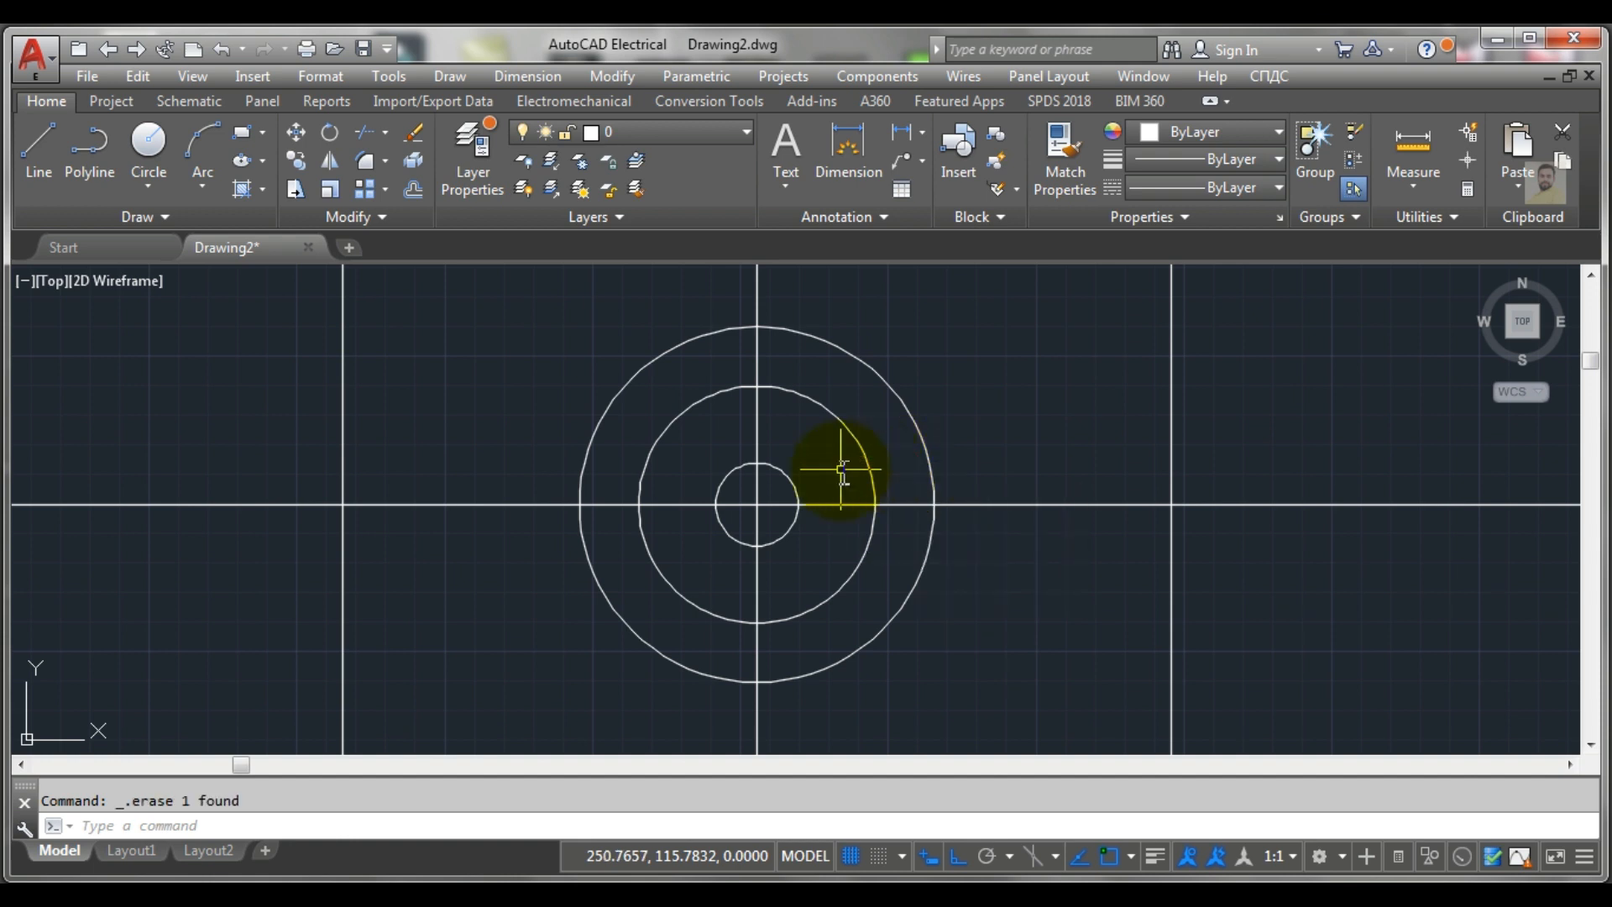
Redraw a circle of radius 4 centred on the right quadrant of the R10 circle
left_click(155, 159)
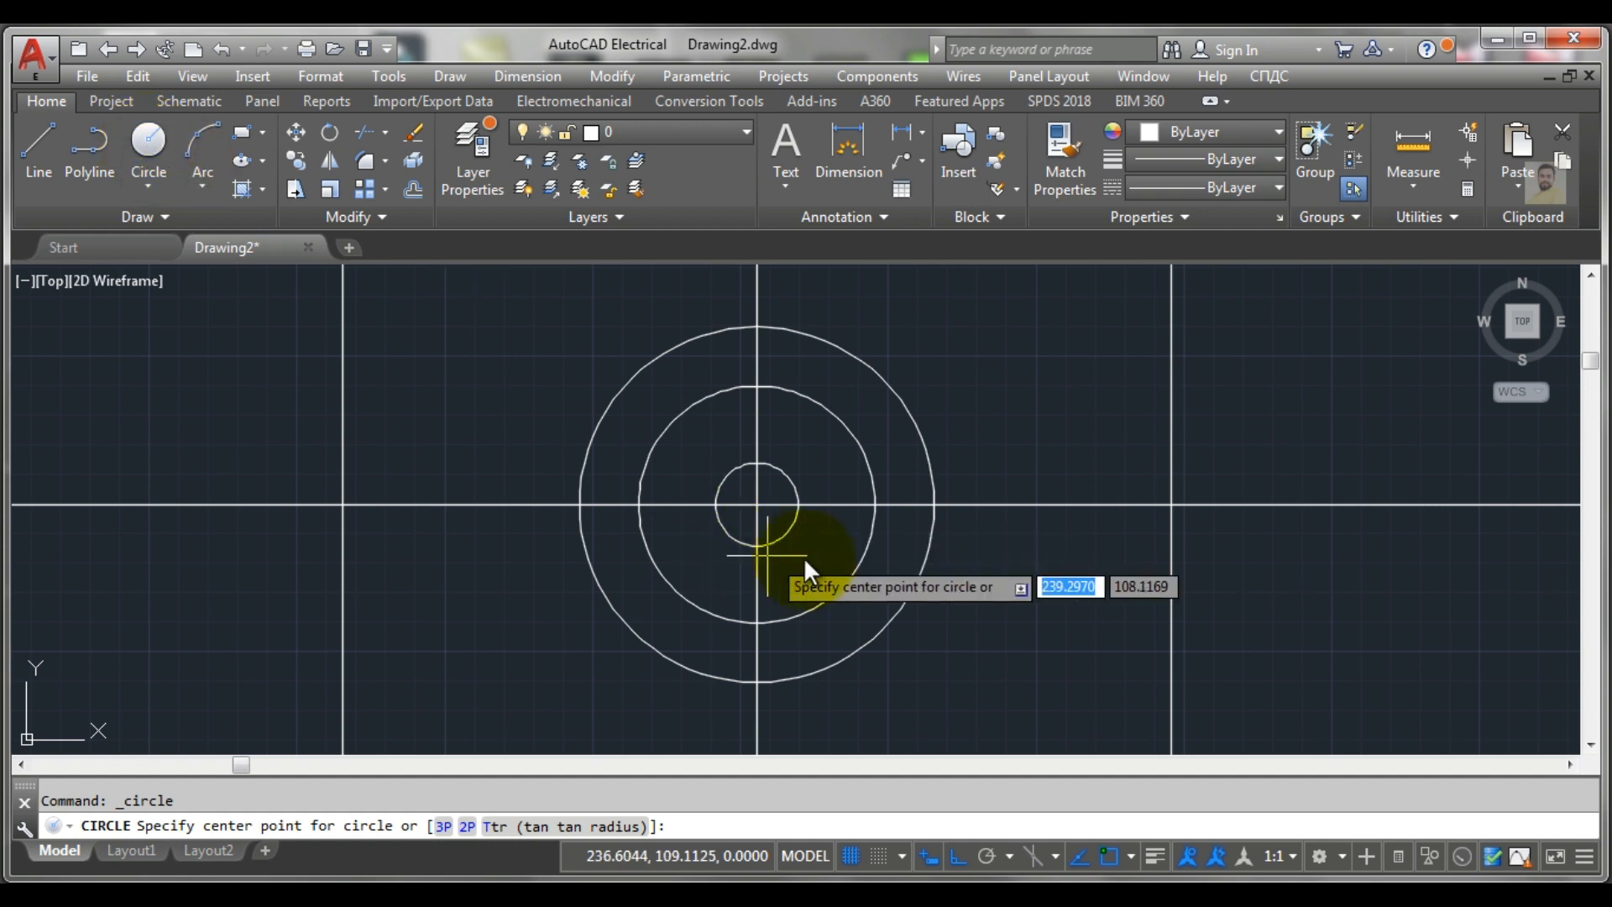
left_click(876, 506)
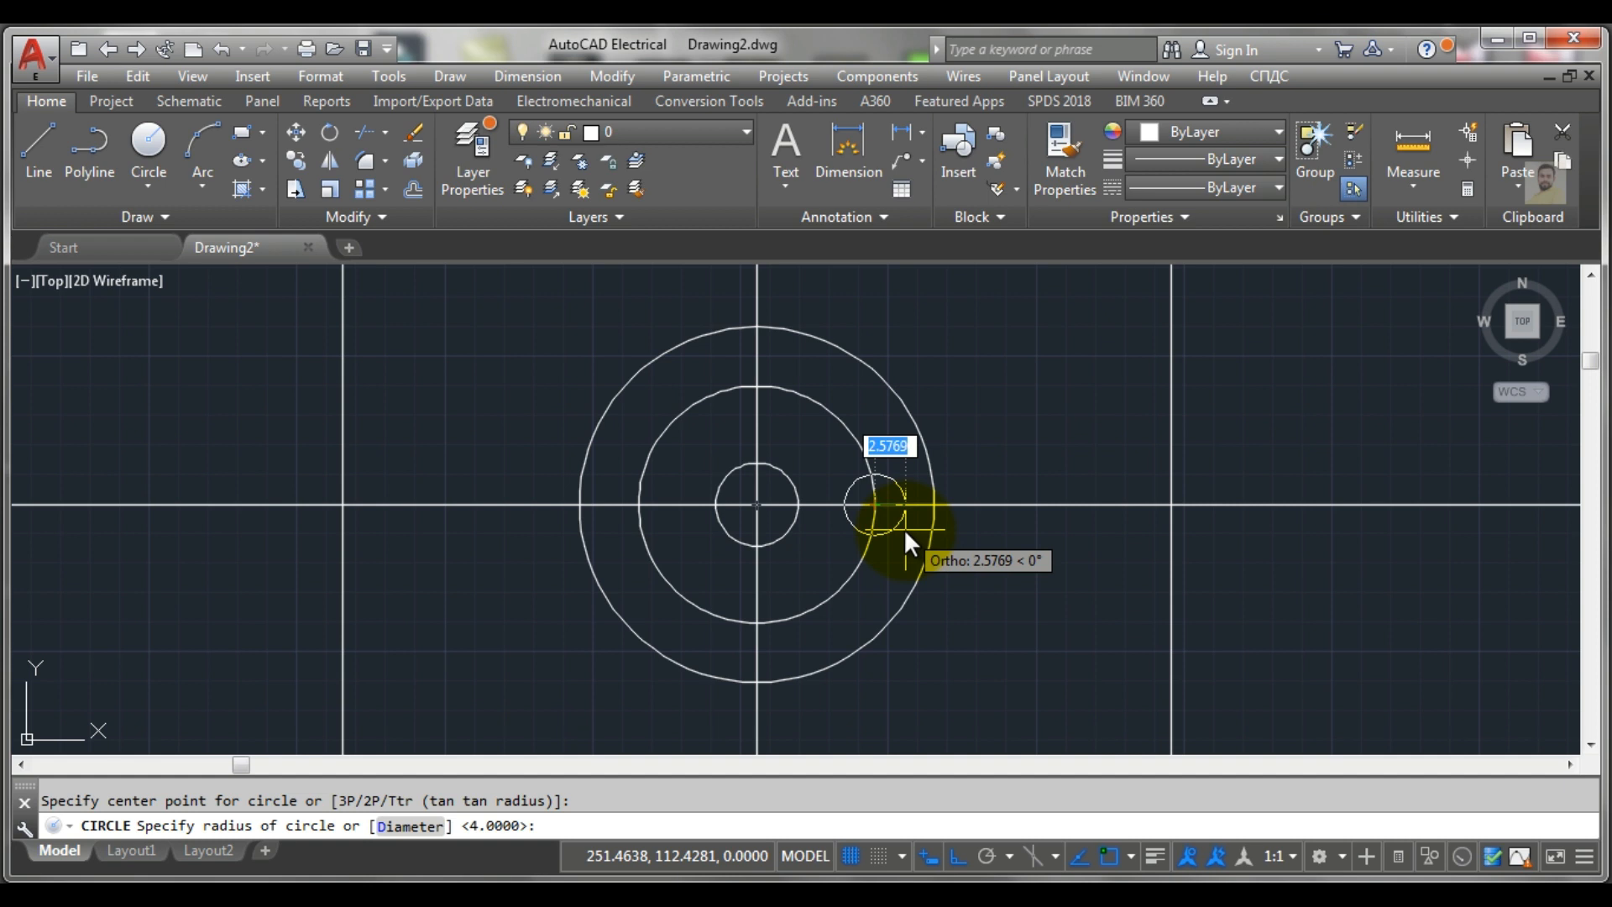
type("4")
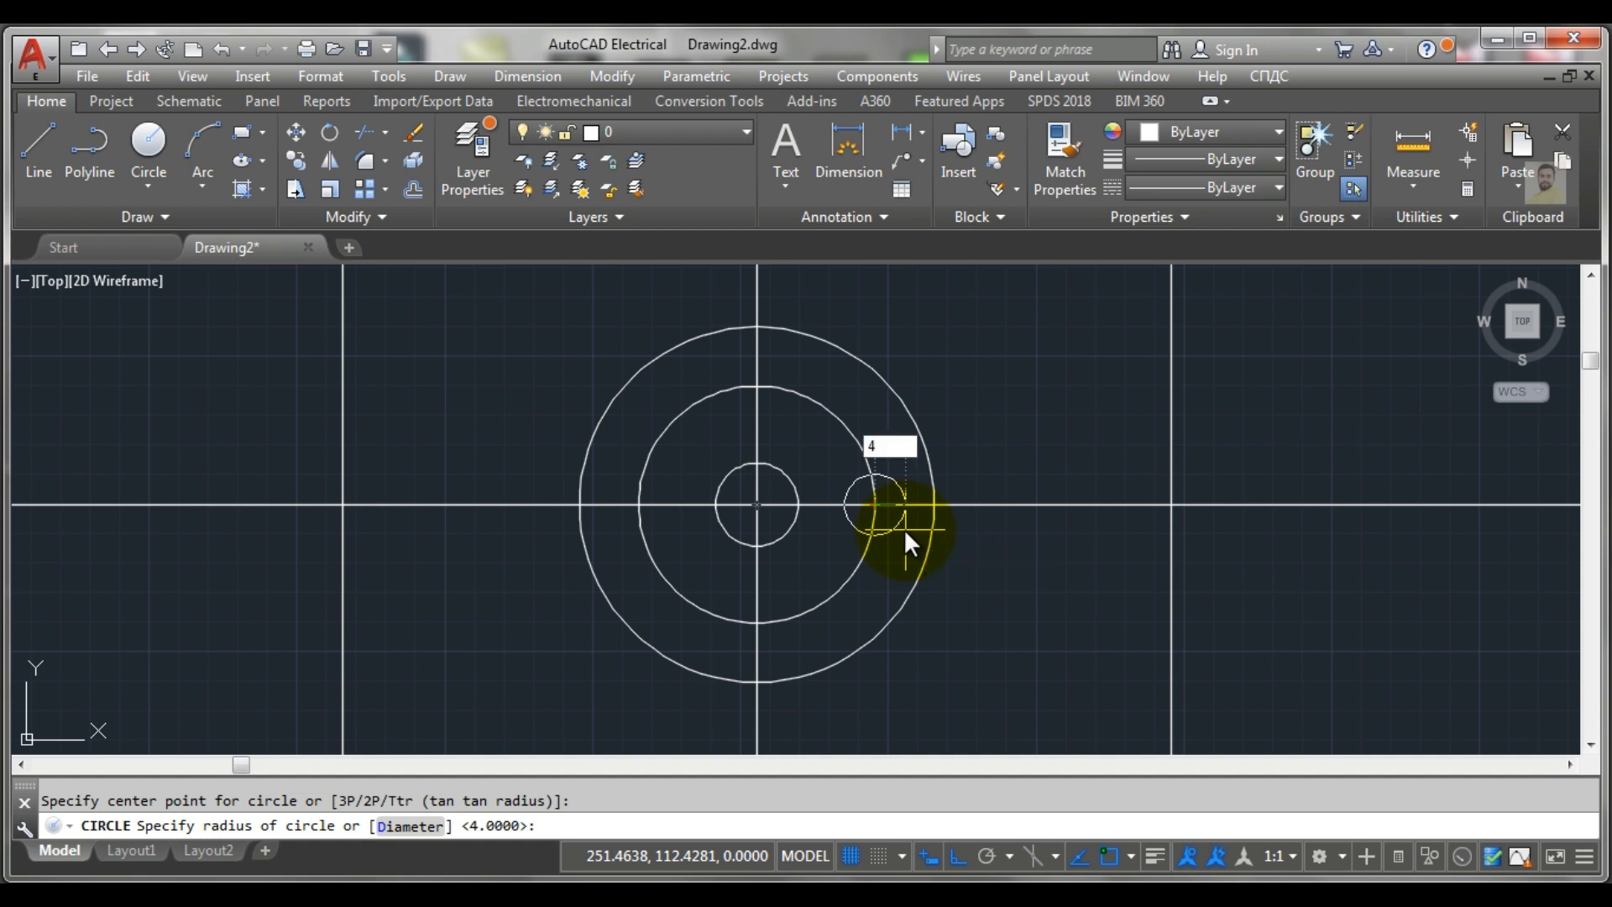
key("Return")
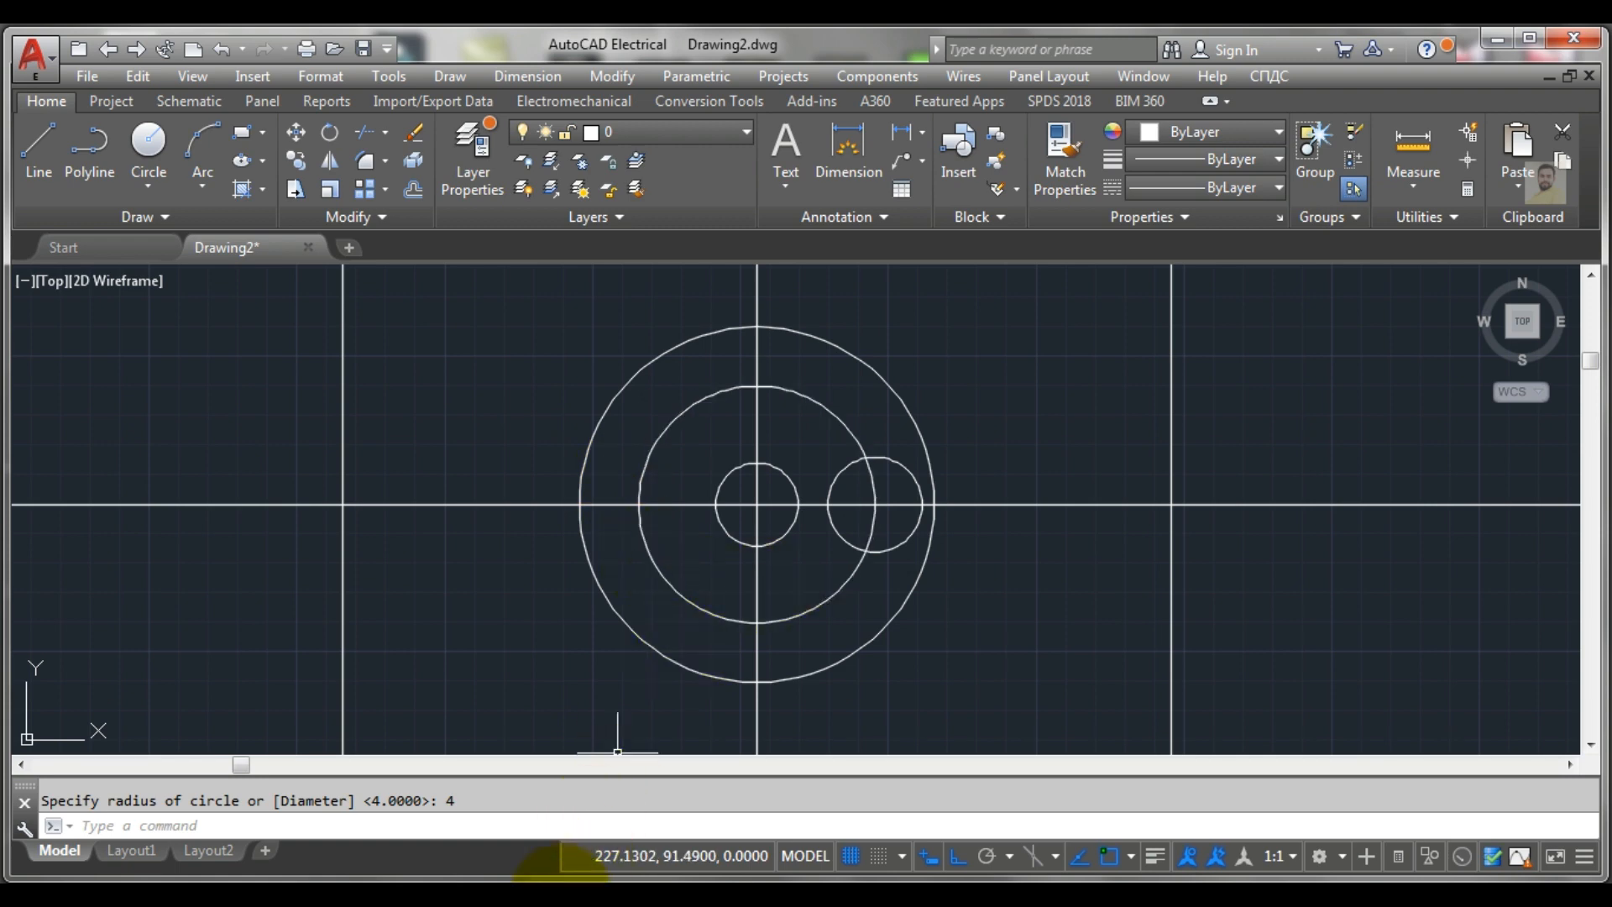
Check the hole pattern in the class 188 reference image and polar array the radius 4 circle about the concentric circles' centre
left_click(566, 894)
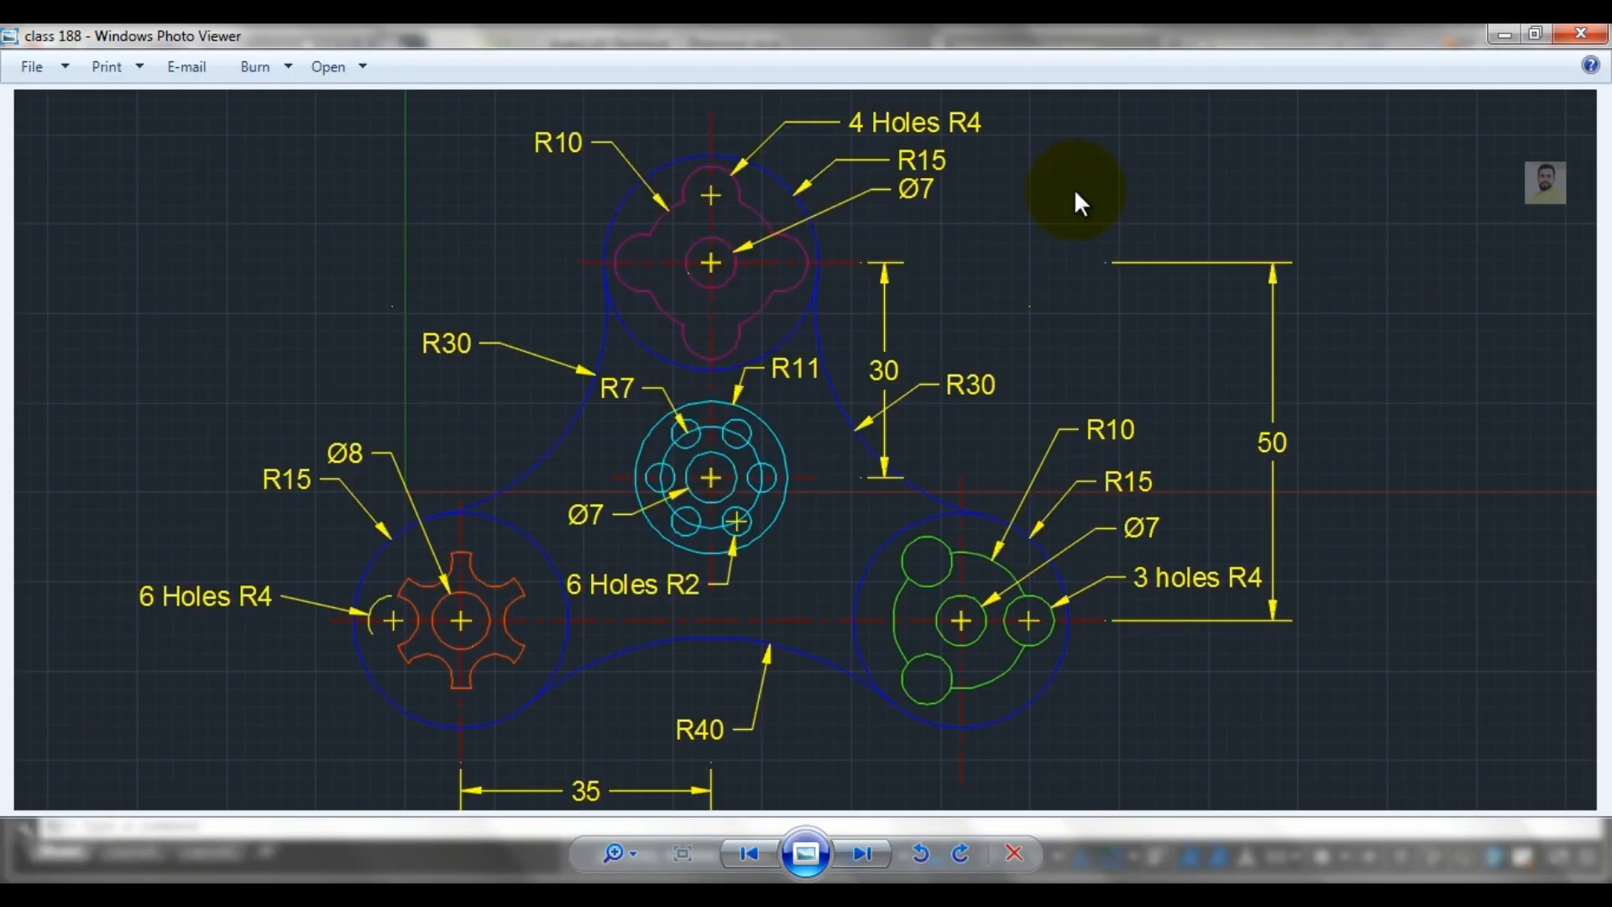
left_click(1503, 34)
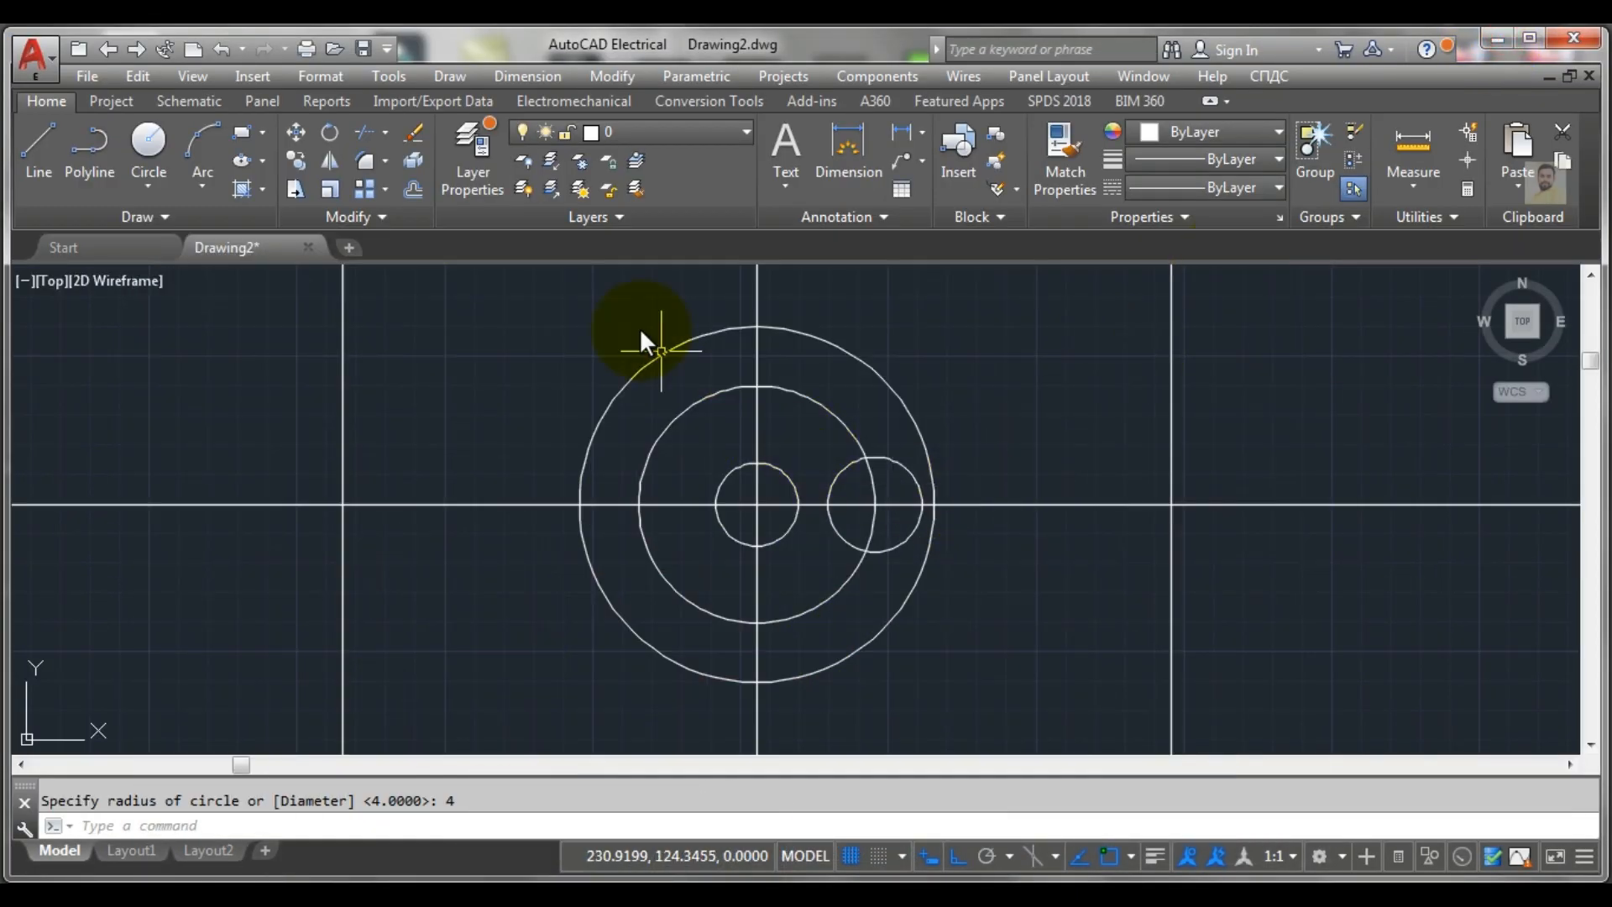
left_click(382, 191)
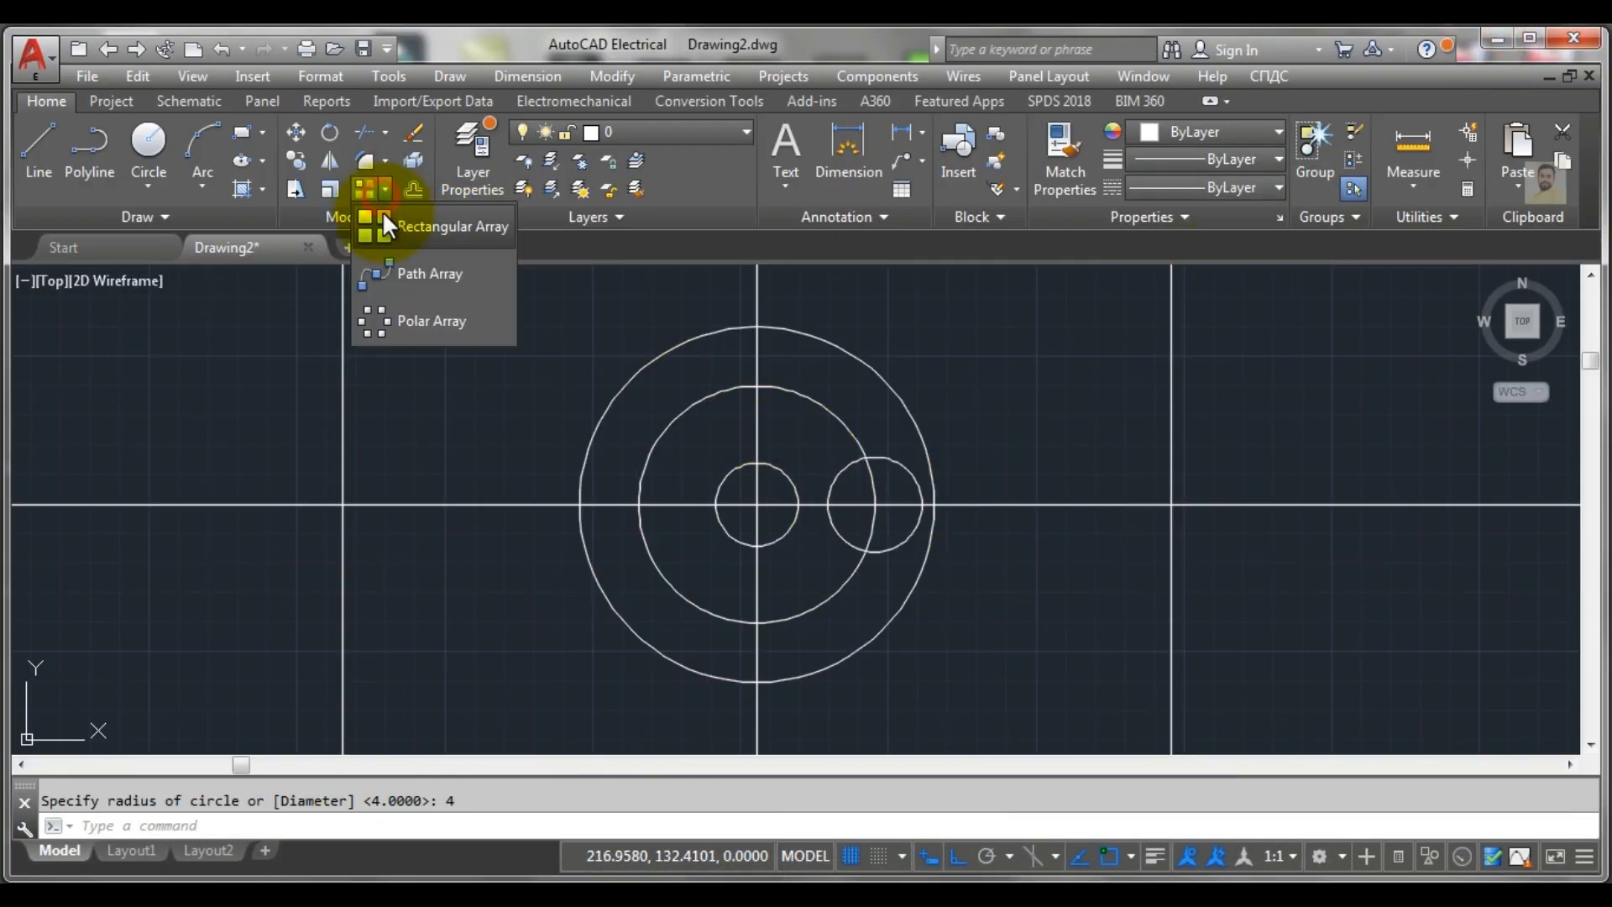
left_click(401, 322)
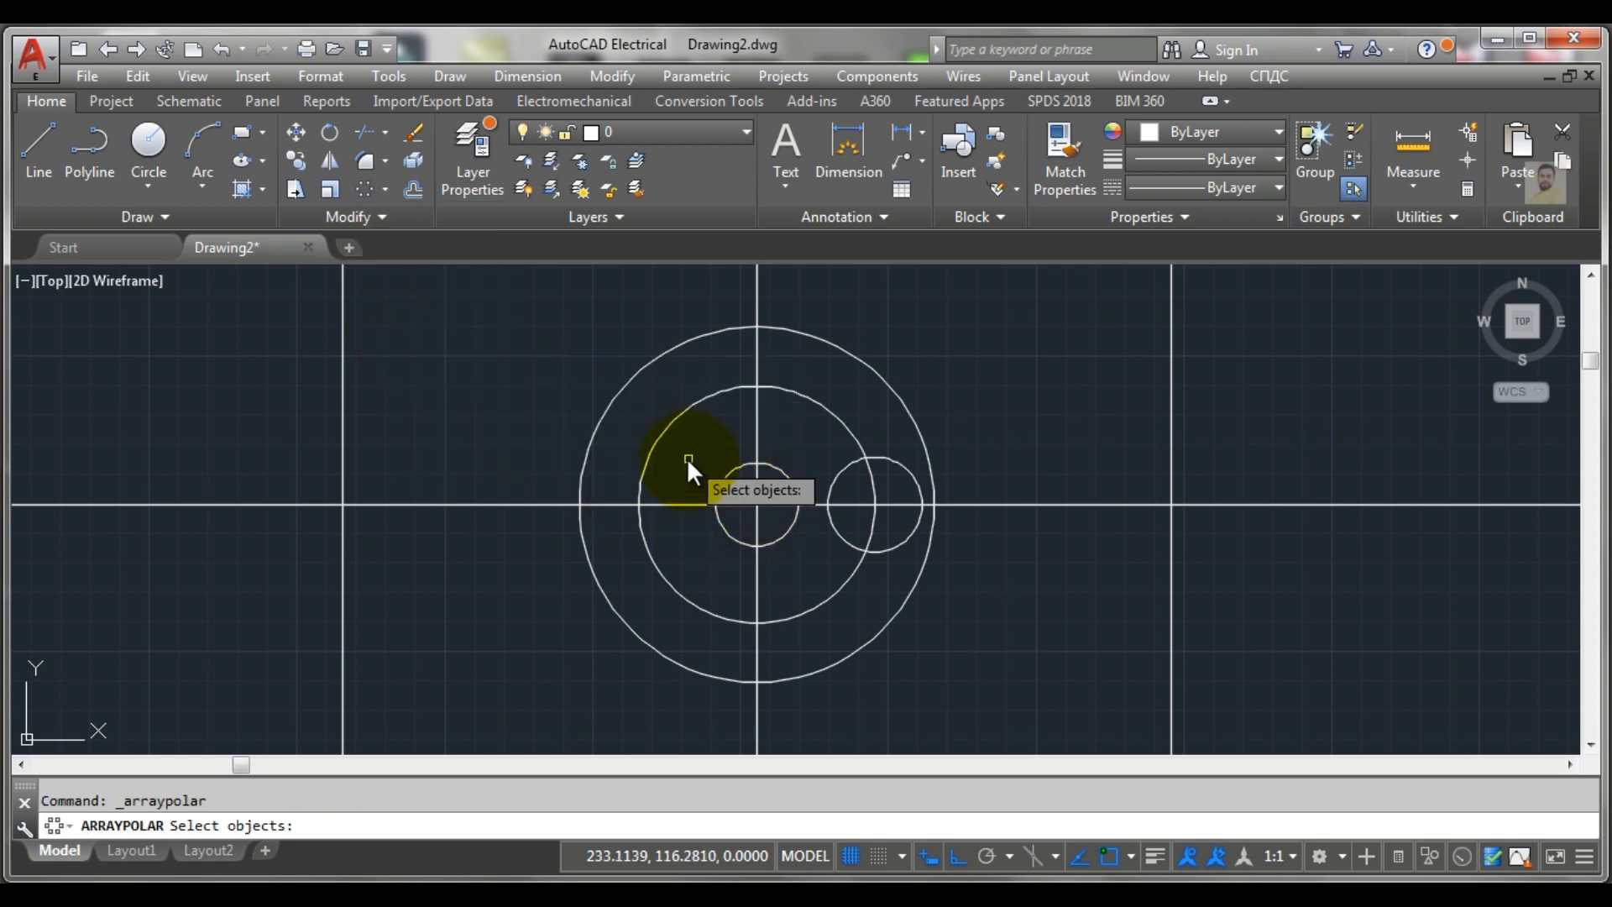
left_click(900, 465)
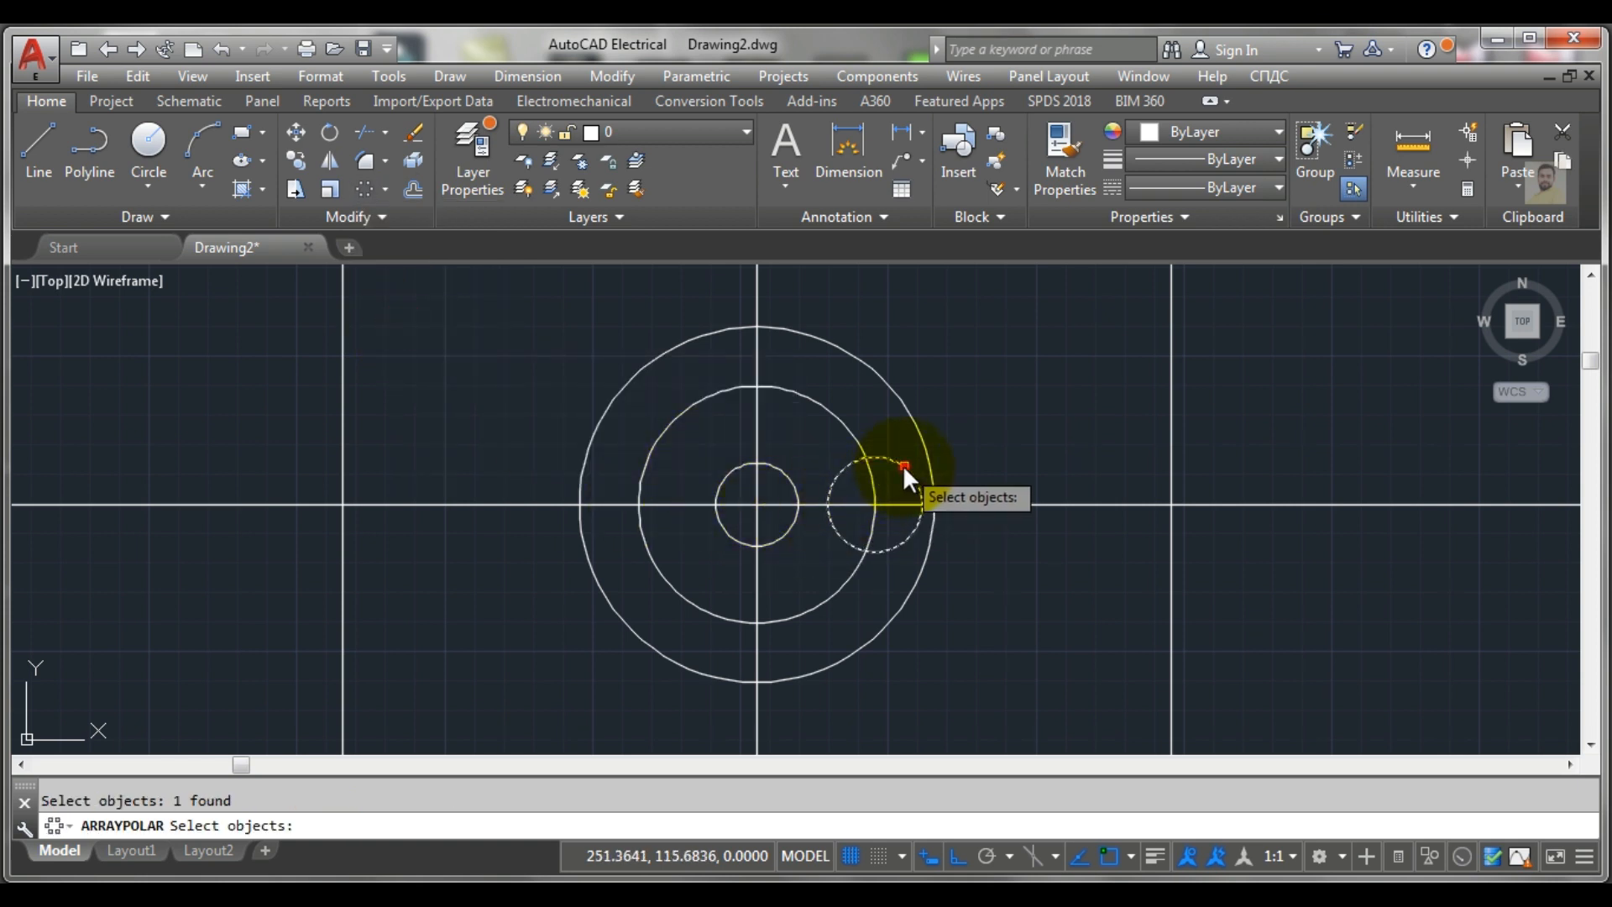
key("Return")
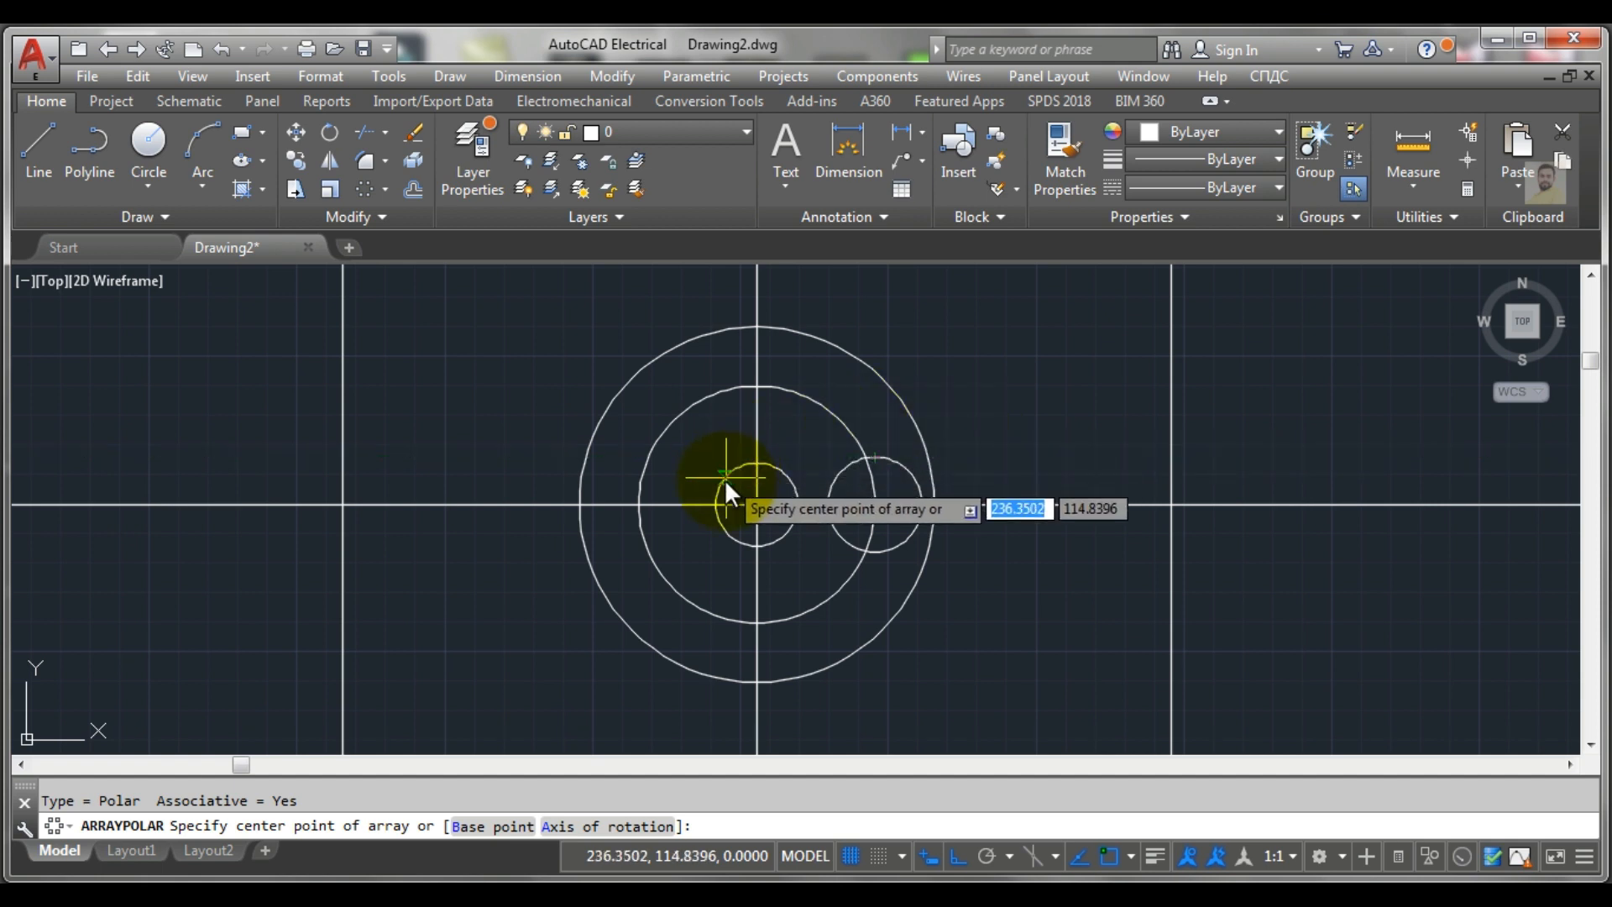
left_click(752, 506)
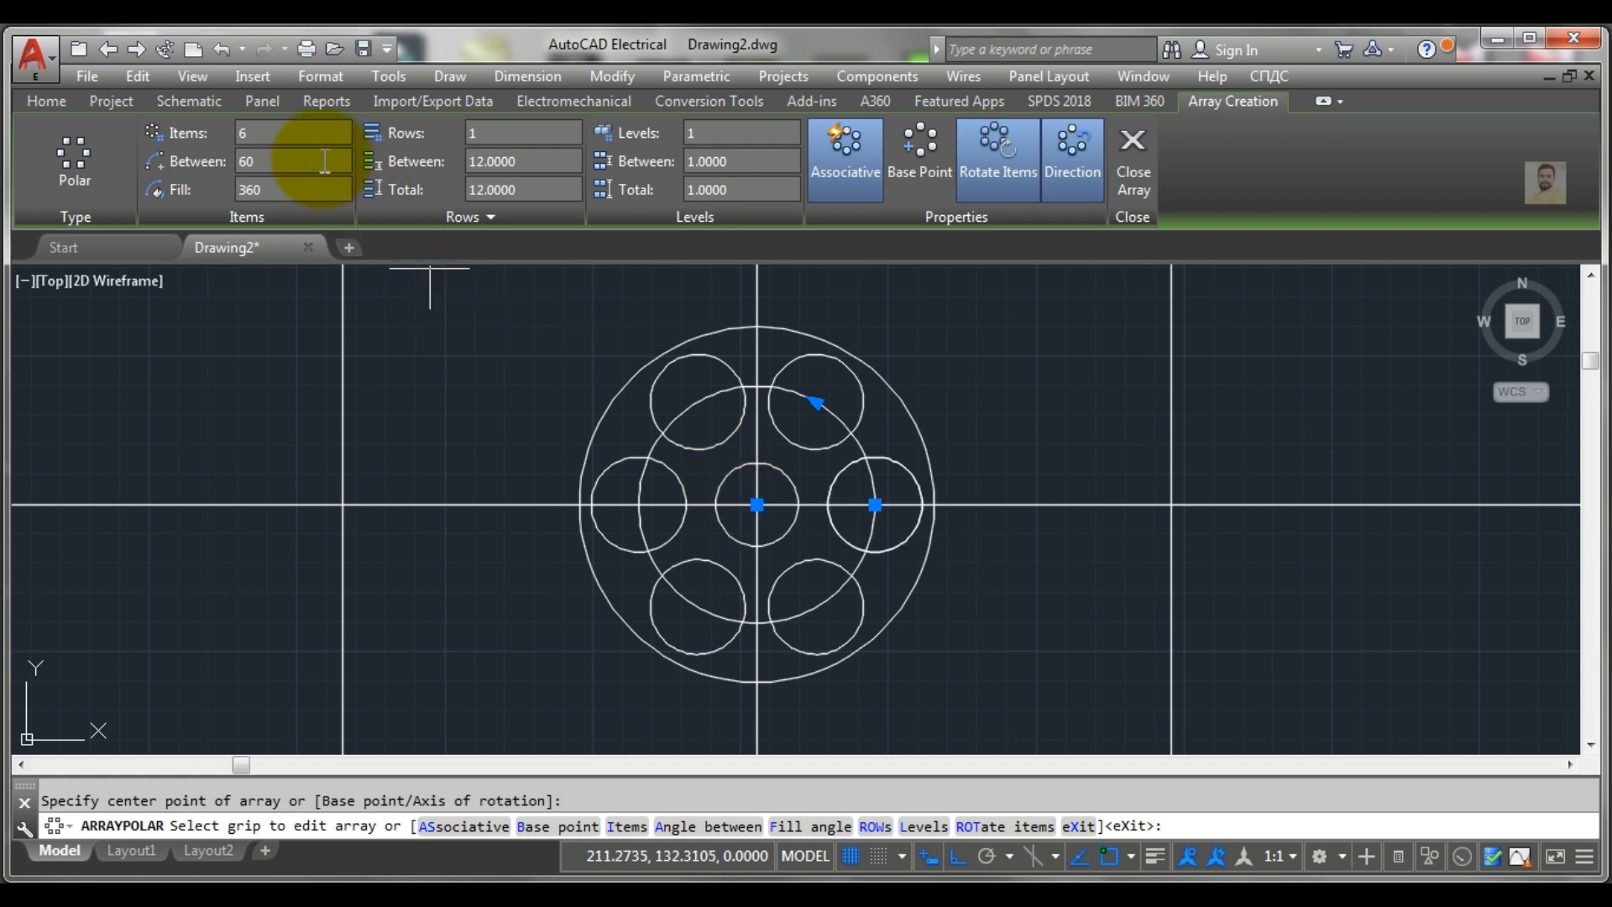
Set the polar array's item count to 4 and finish the array
left_click(285, 135)
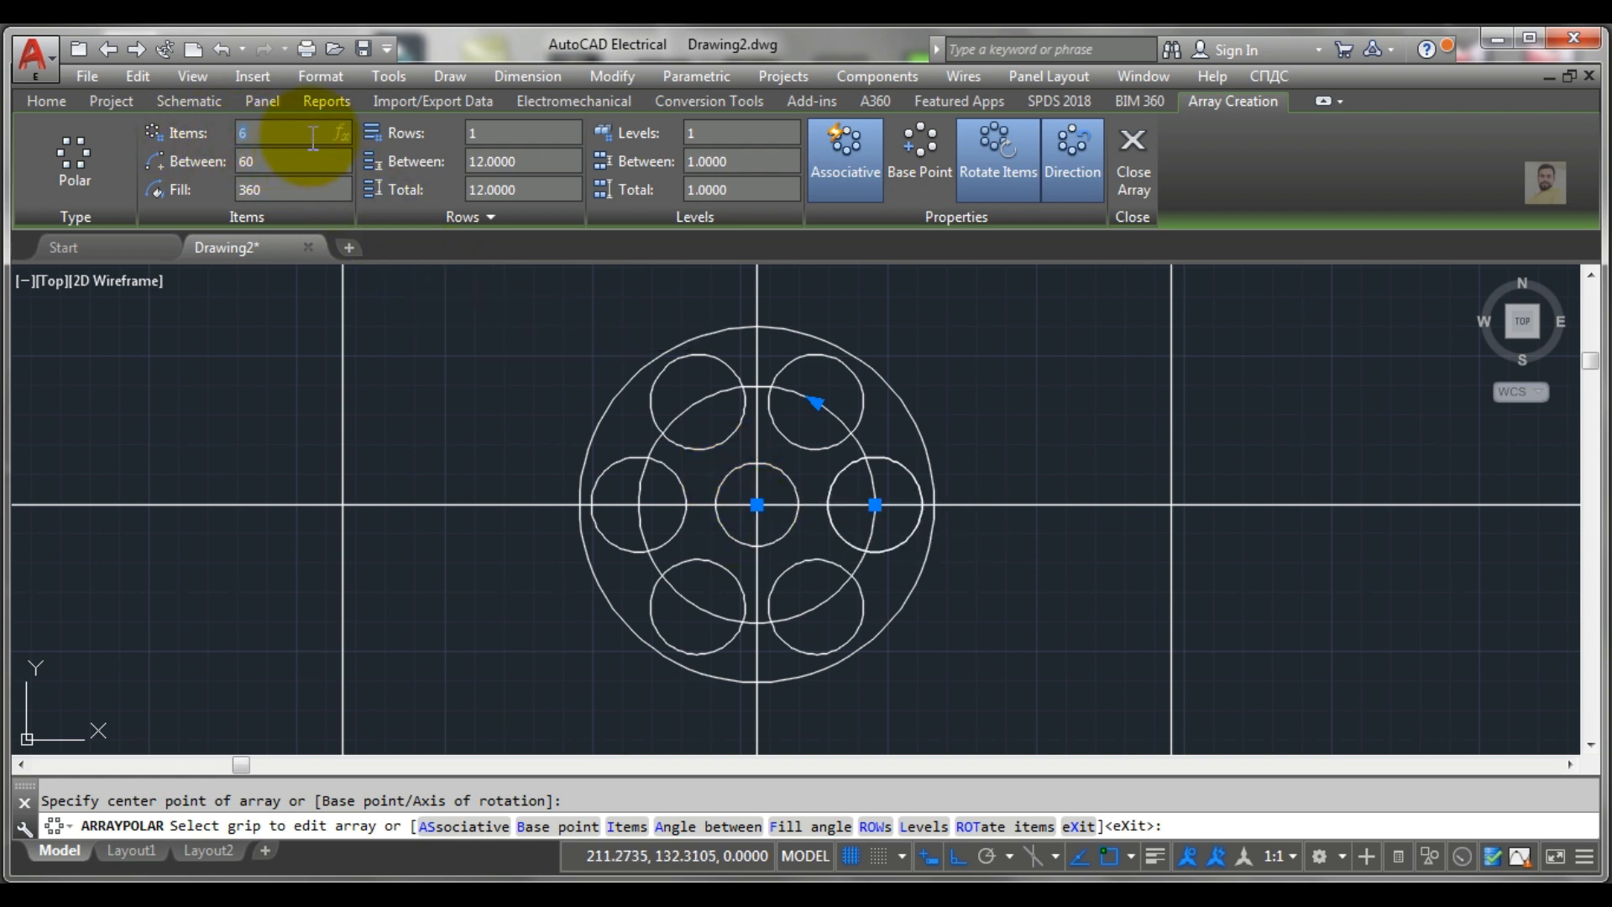
type("4")
key("Return")
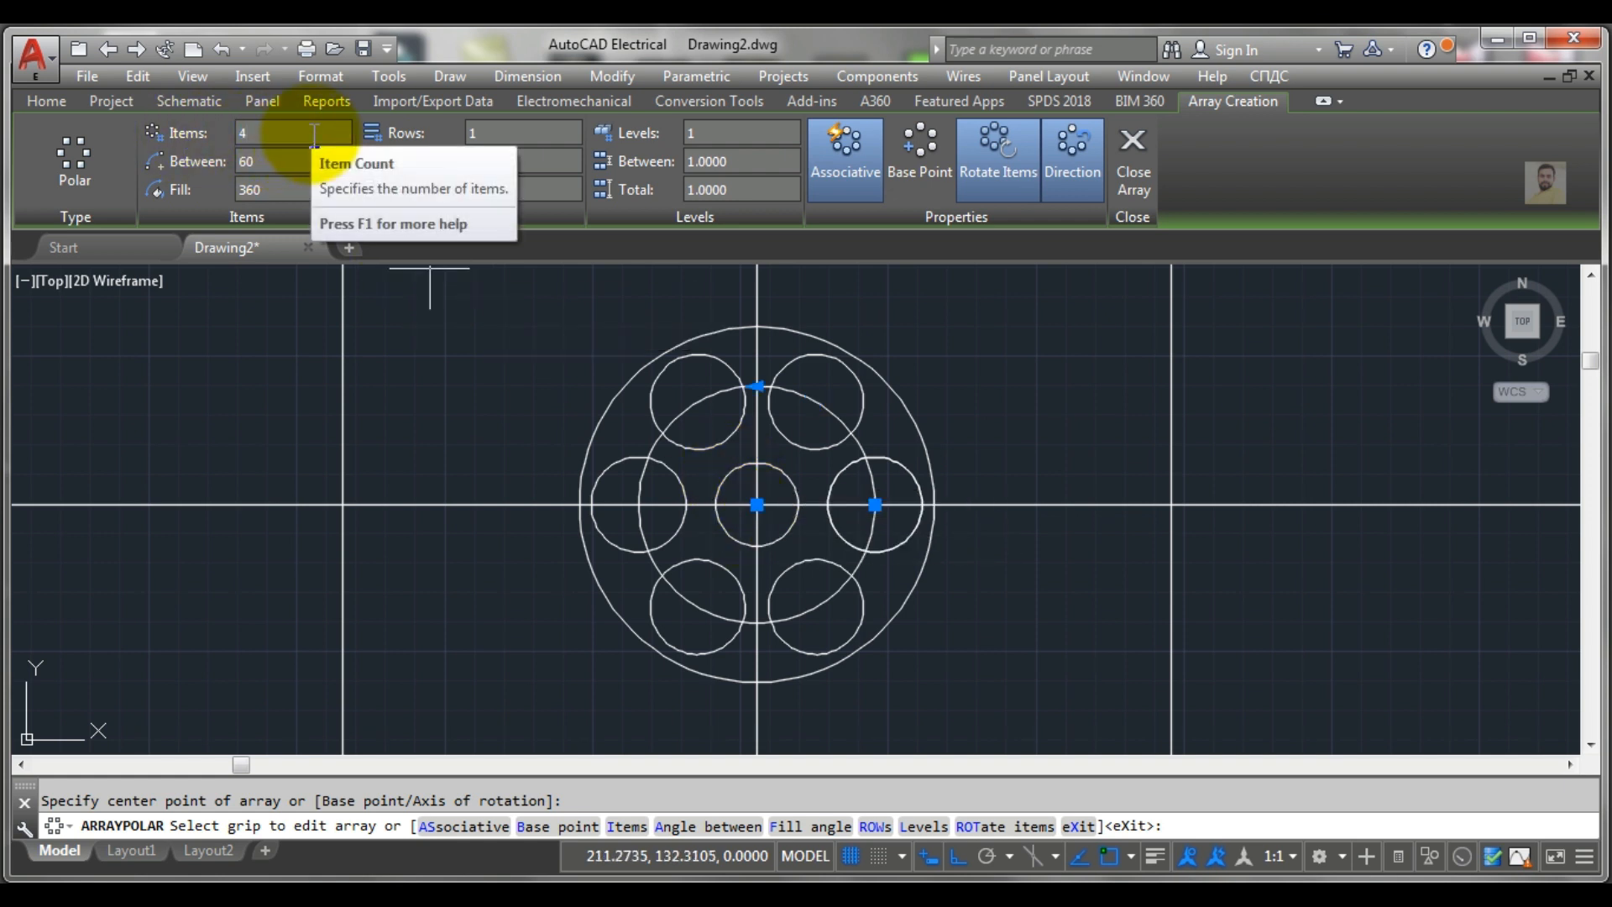
left_click(1132, 168)
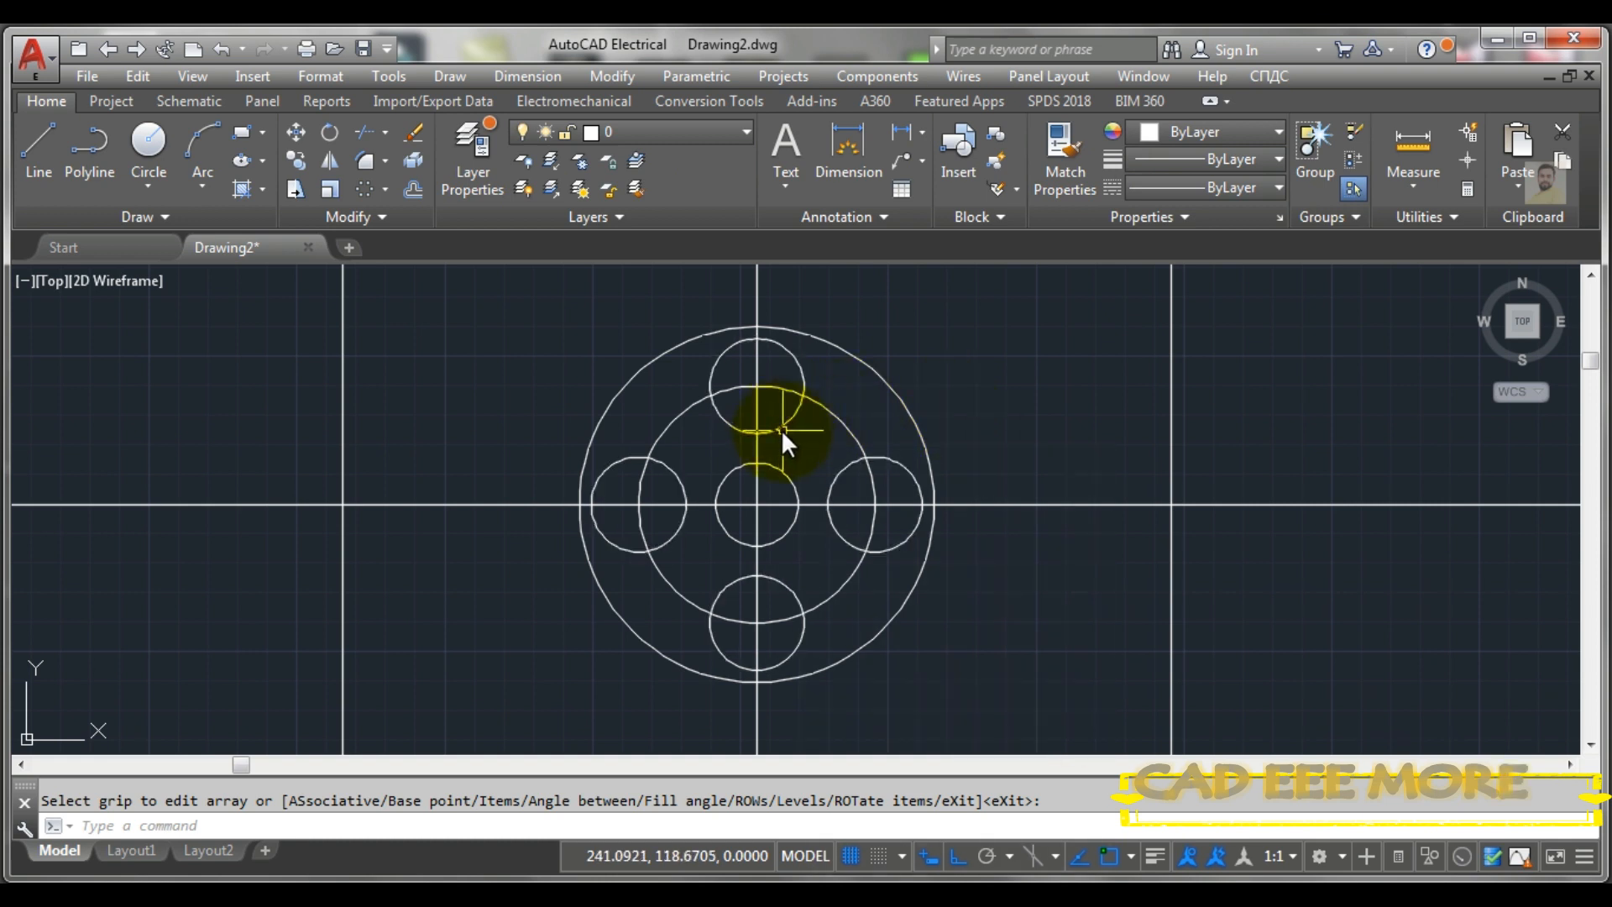
scroll(780, 430, "up", 2)
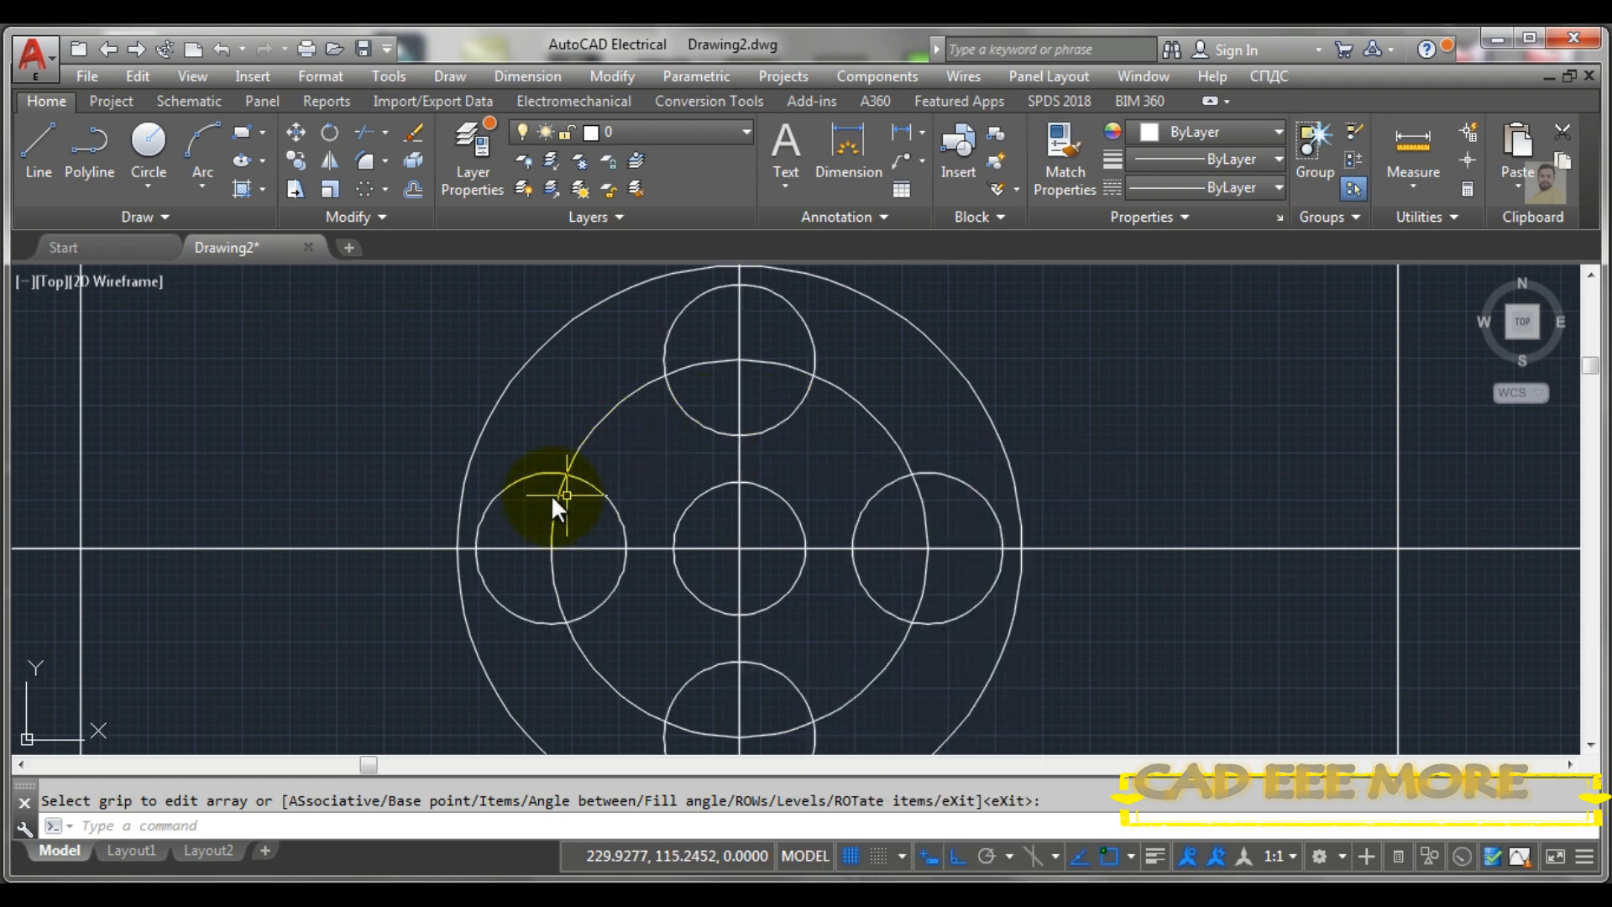
Trim the portions of the R10 circle lying inside the four arrayed R4 circles of the upper lobe
type("t")
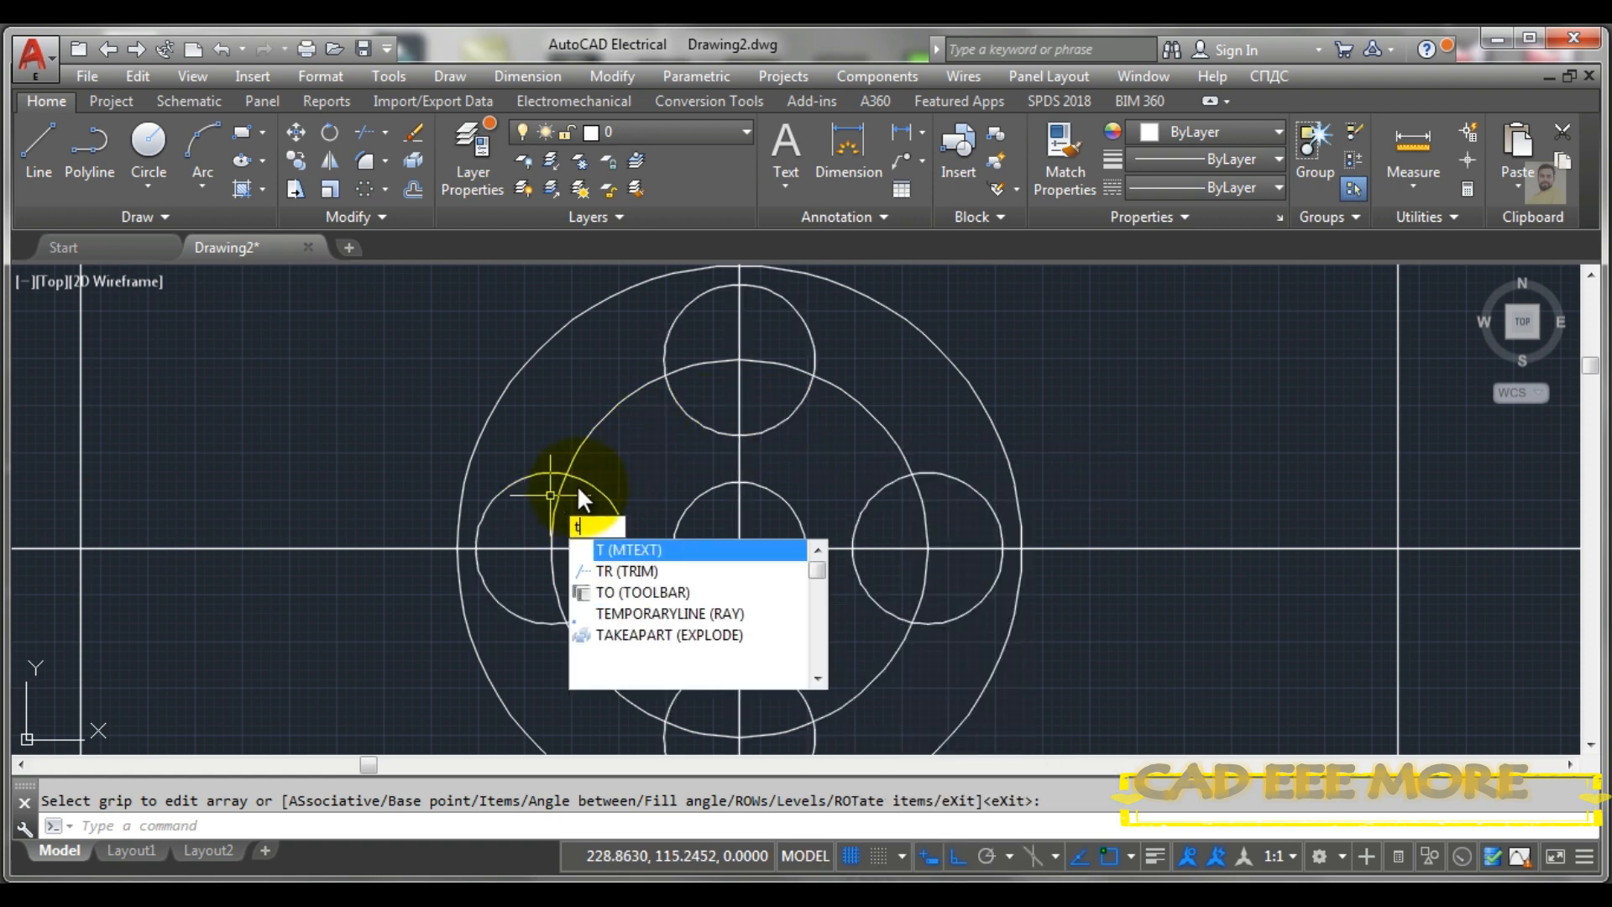
key("Return")
key("Return")
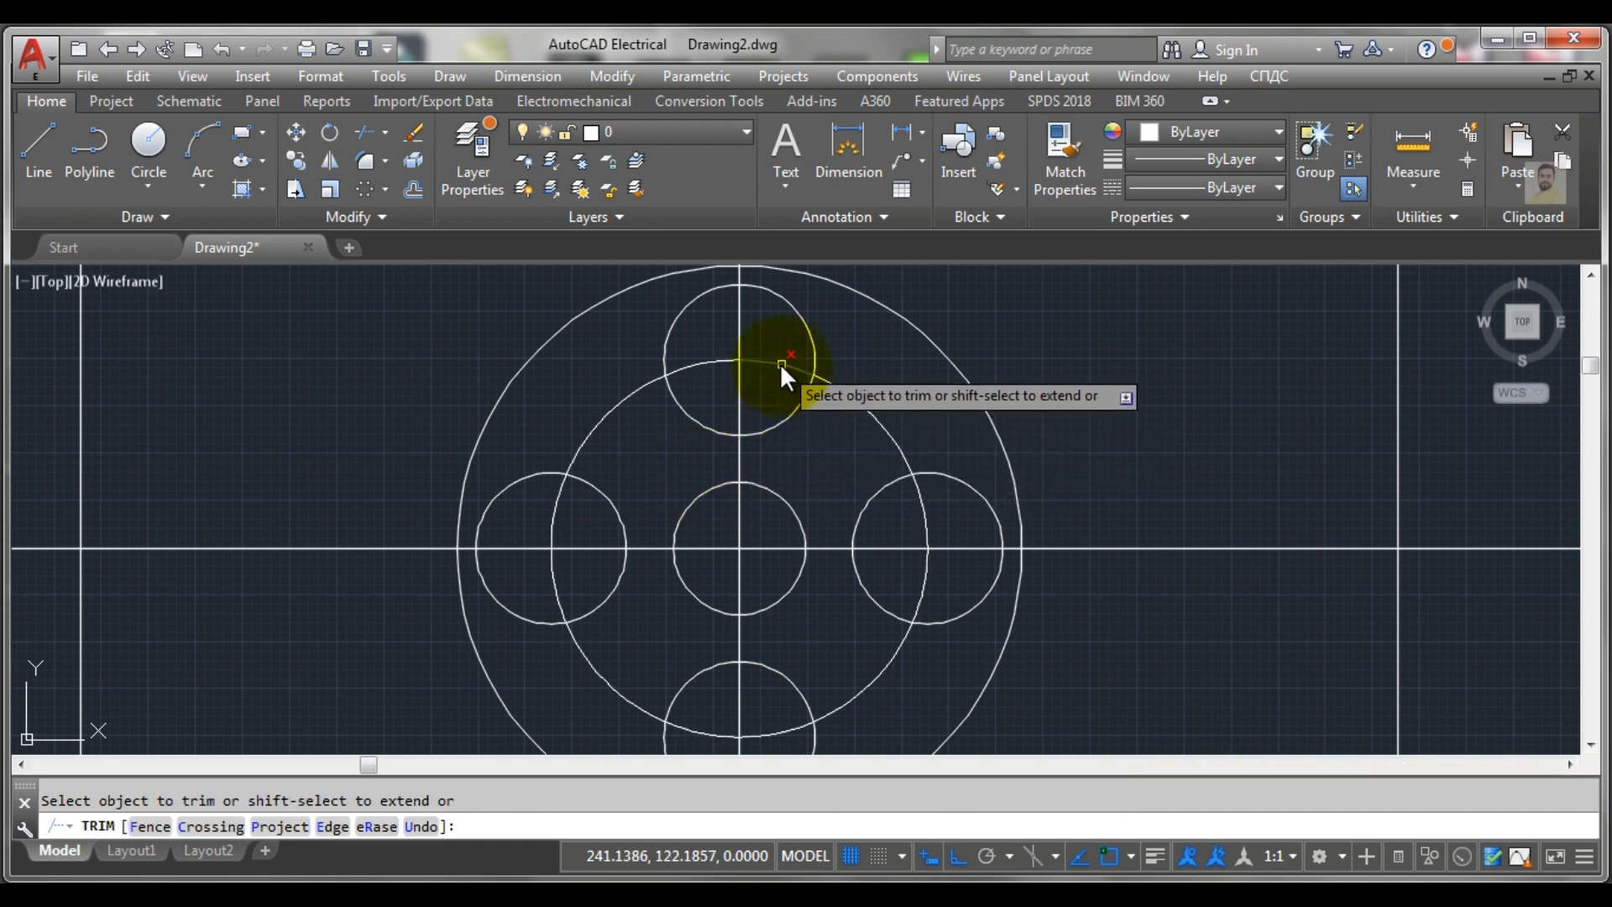
left_click(703, 364)
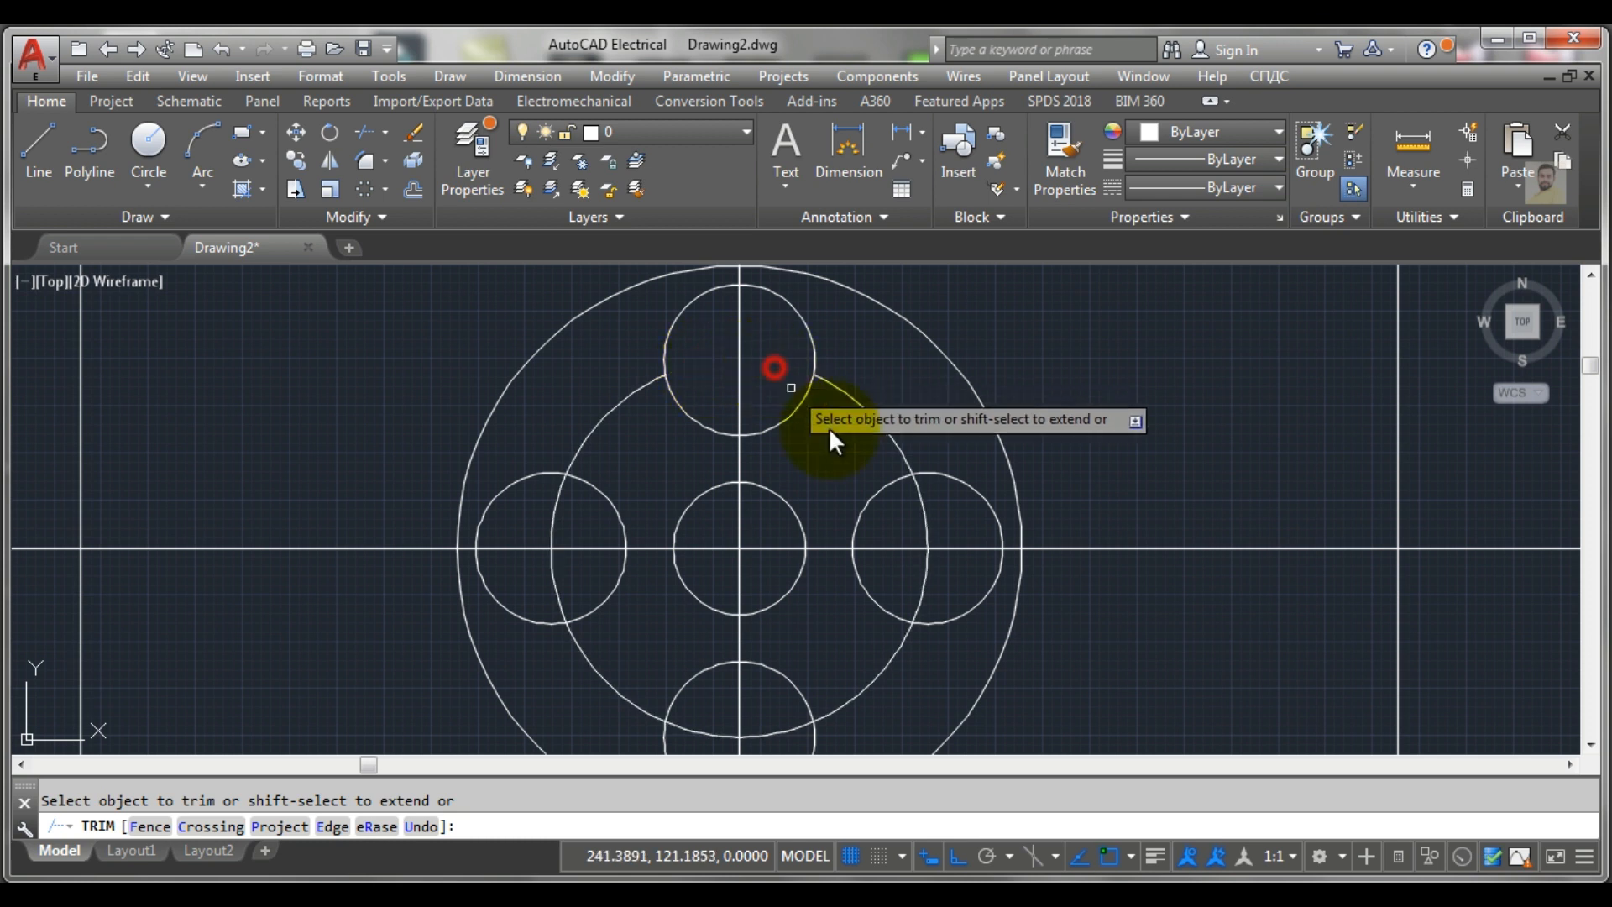
left_click(924, 531)
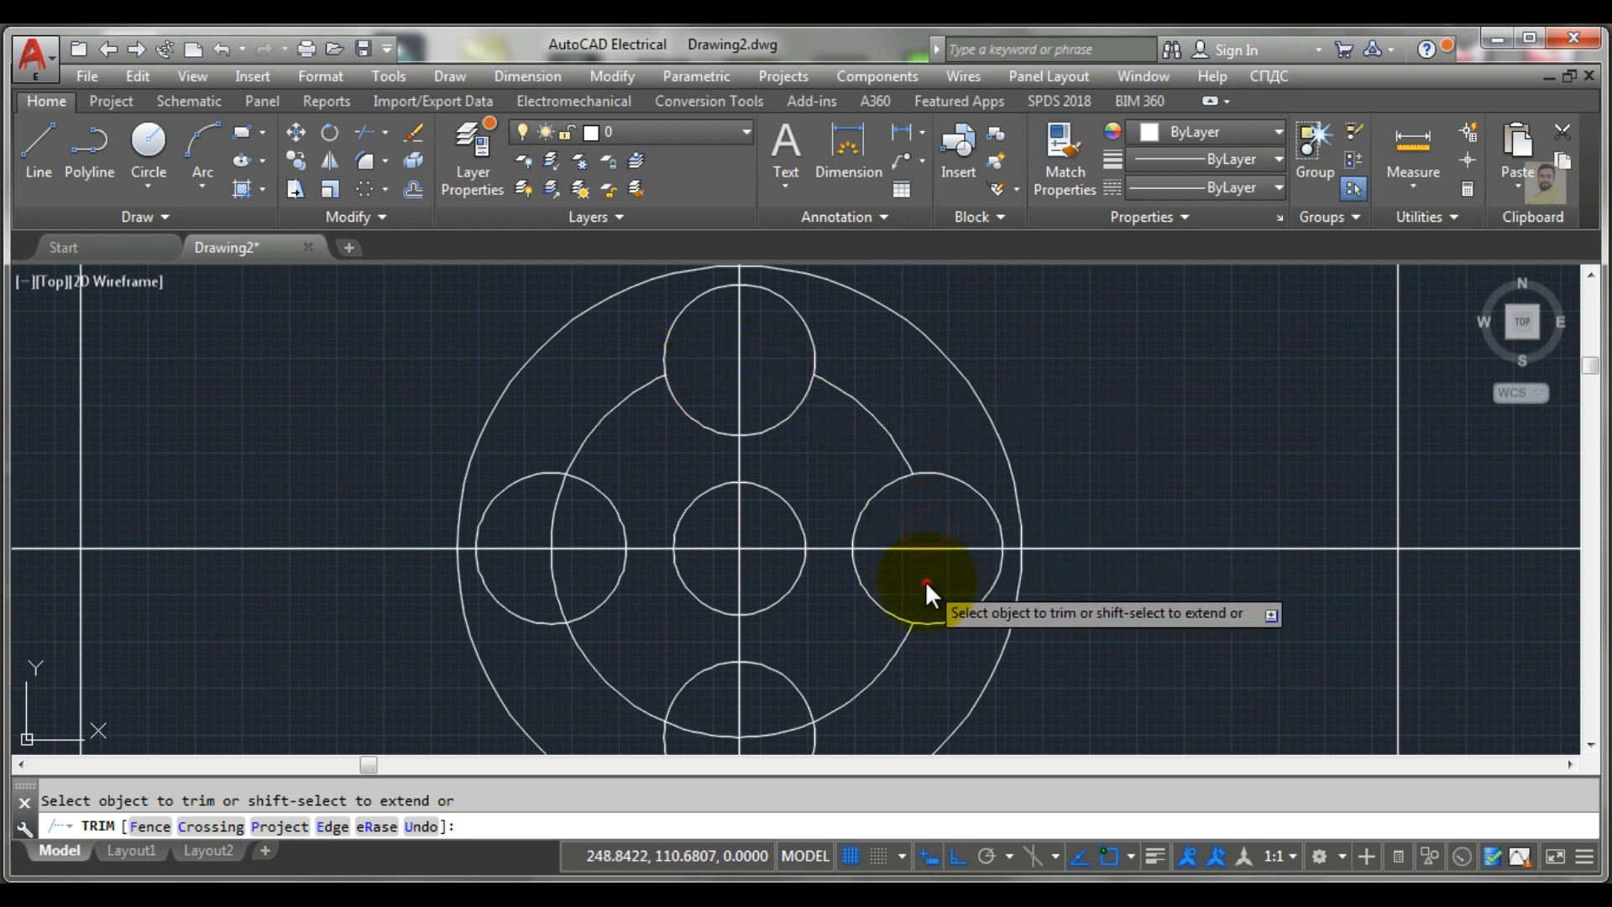
left_click(774, 734)
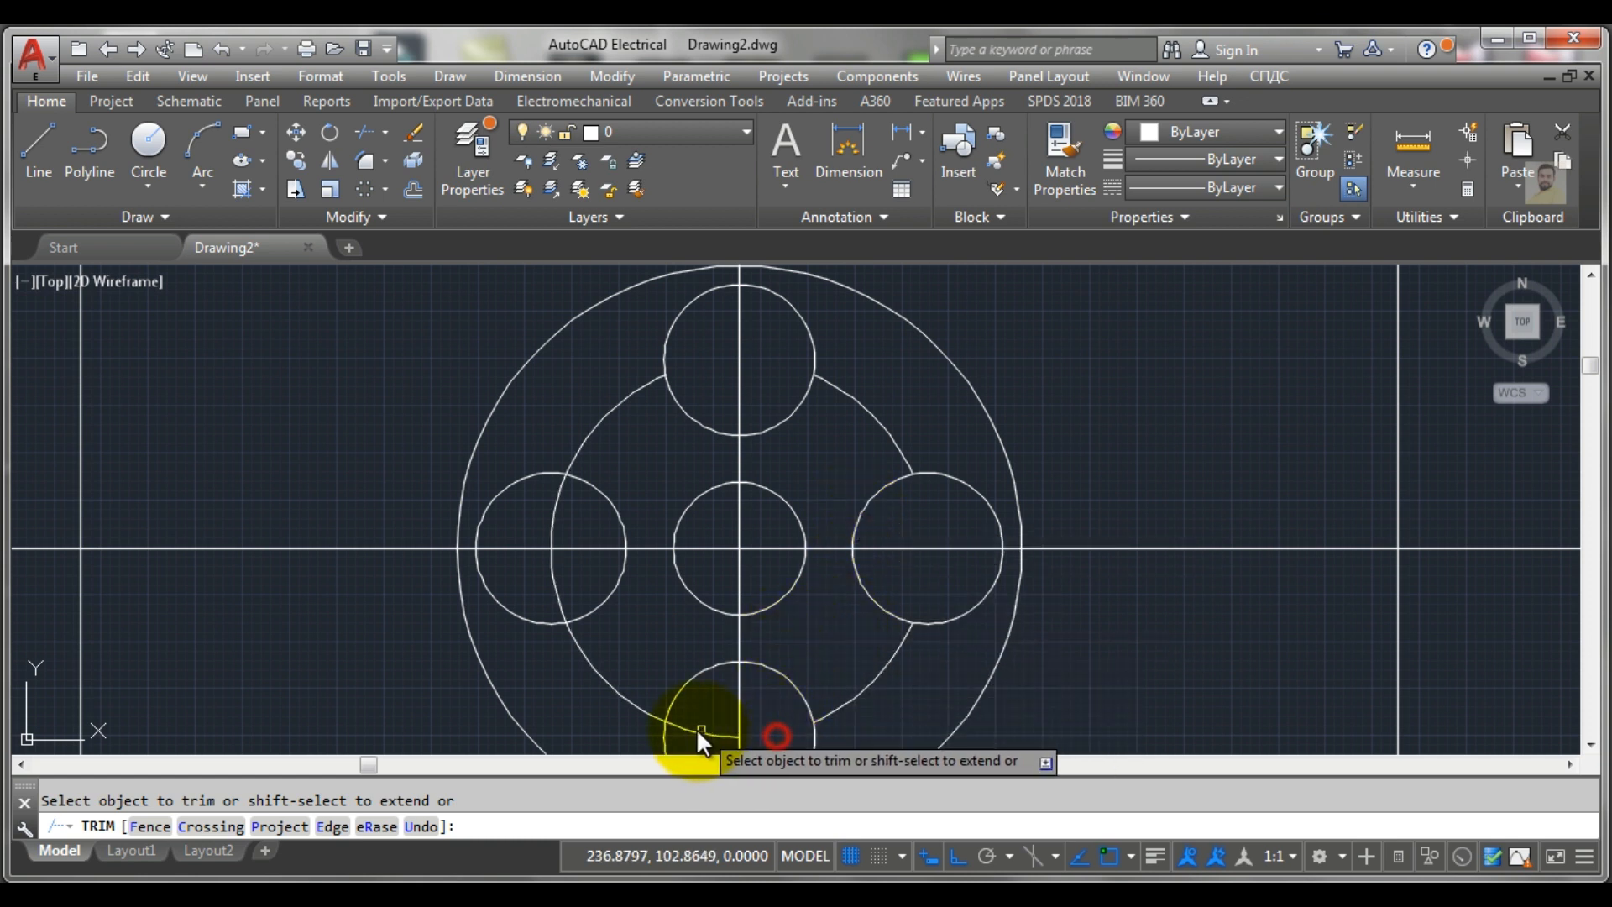
left_click(555, 575)
left_click(555, 507)
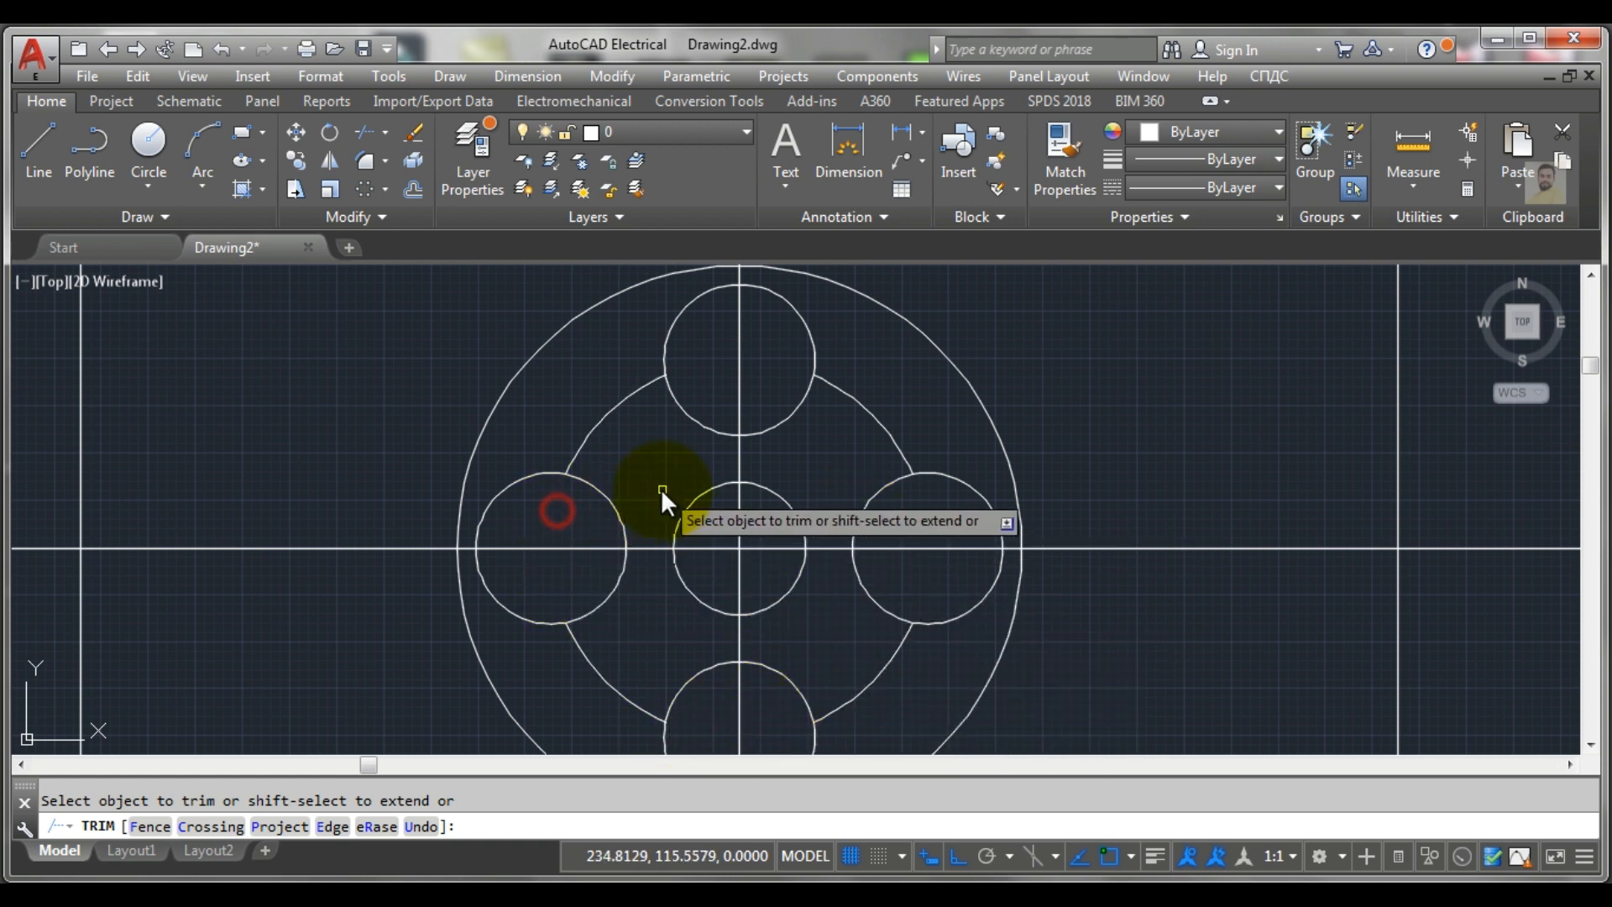
scroll(663, 487, "down", 2)
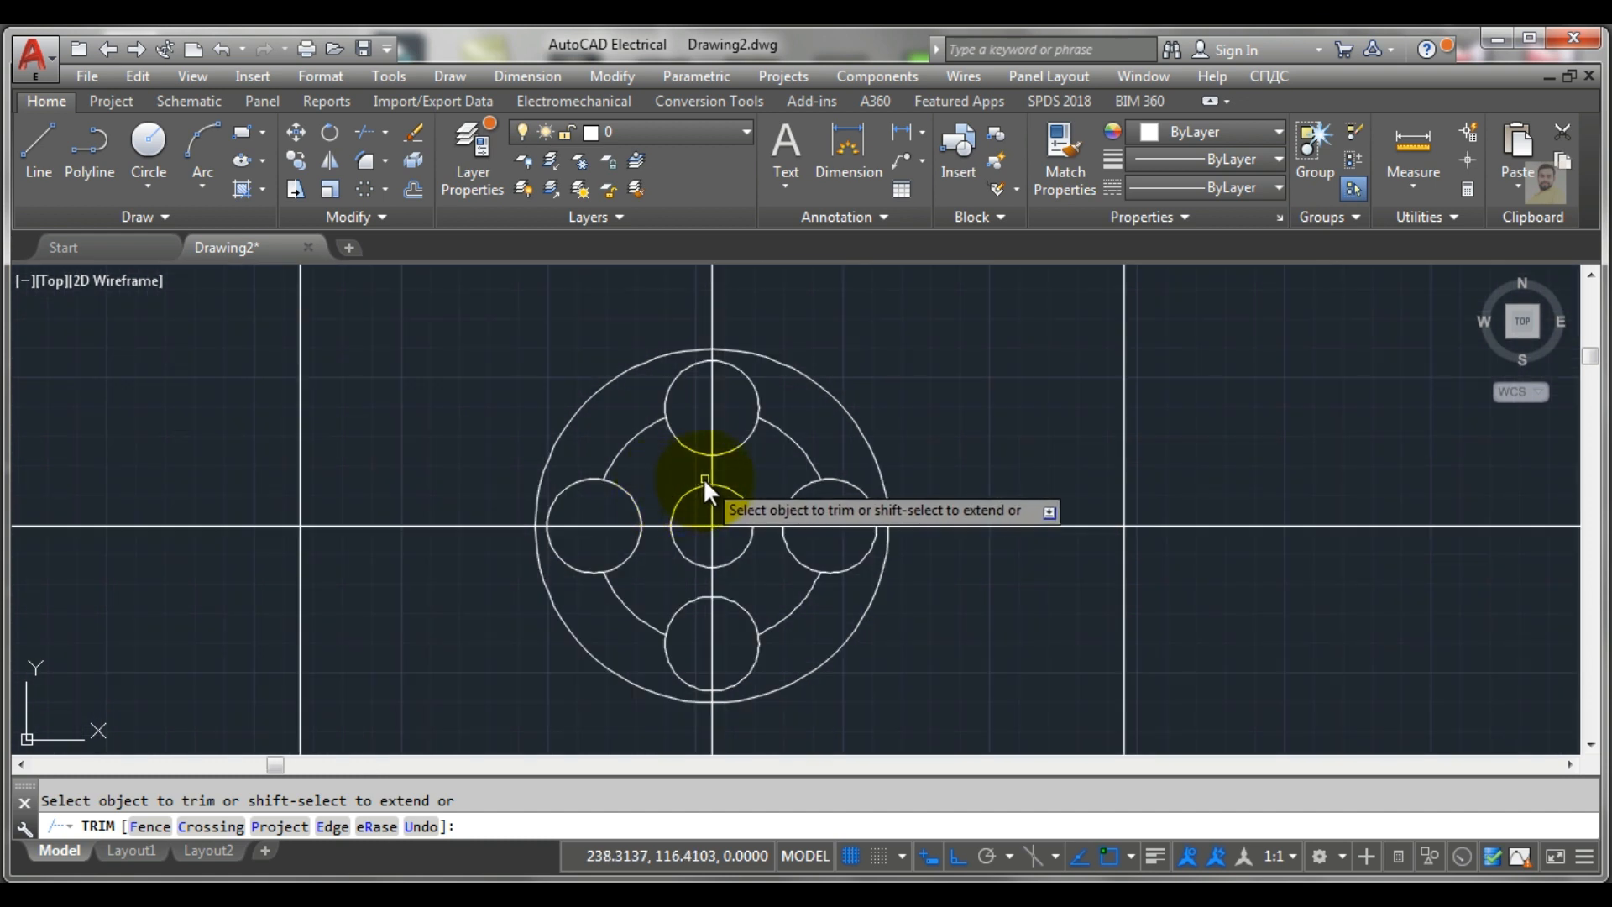
key("Escape")
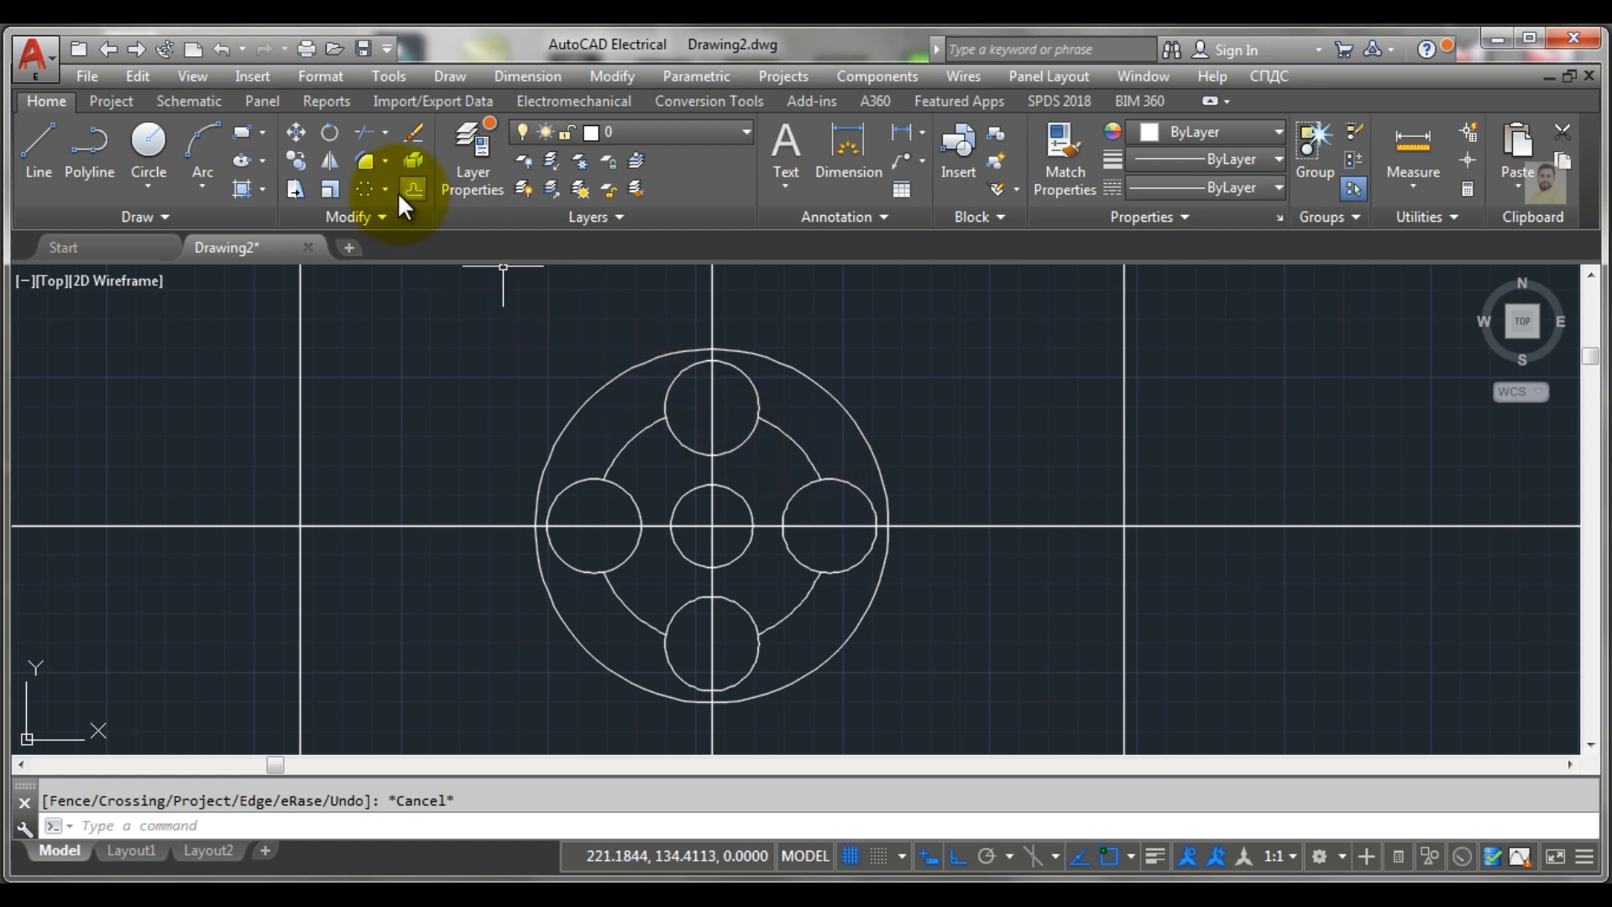
Explode the polar array of R4 circles in the upper lobe into separate circles
left_click(410, 161)
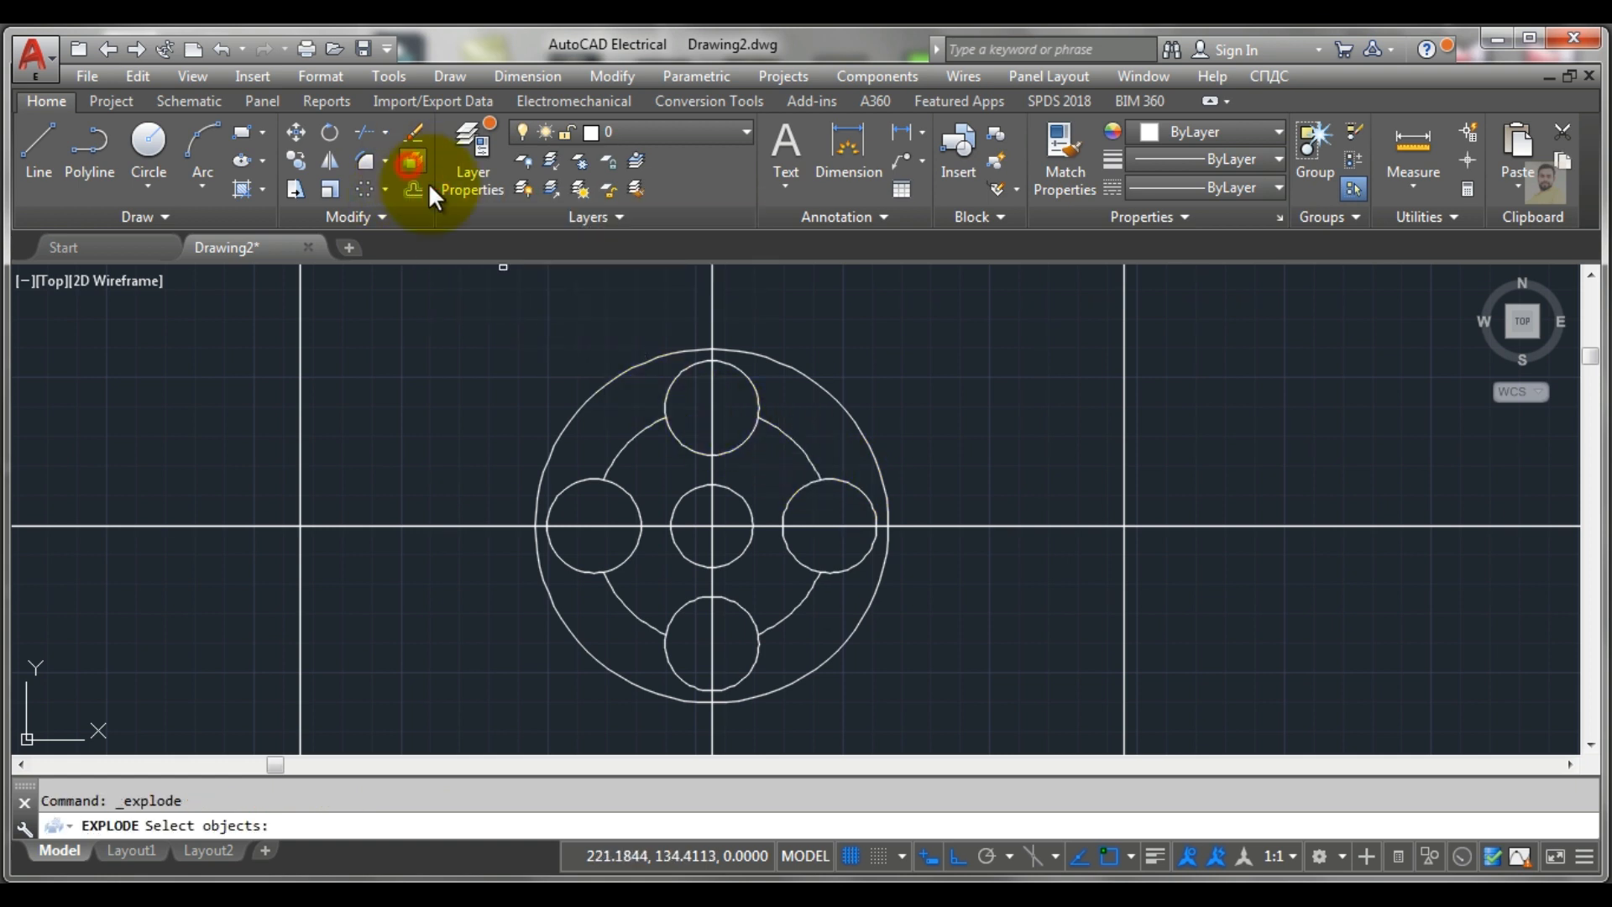
left_click(851, 483)
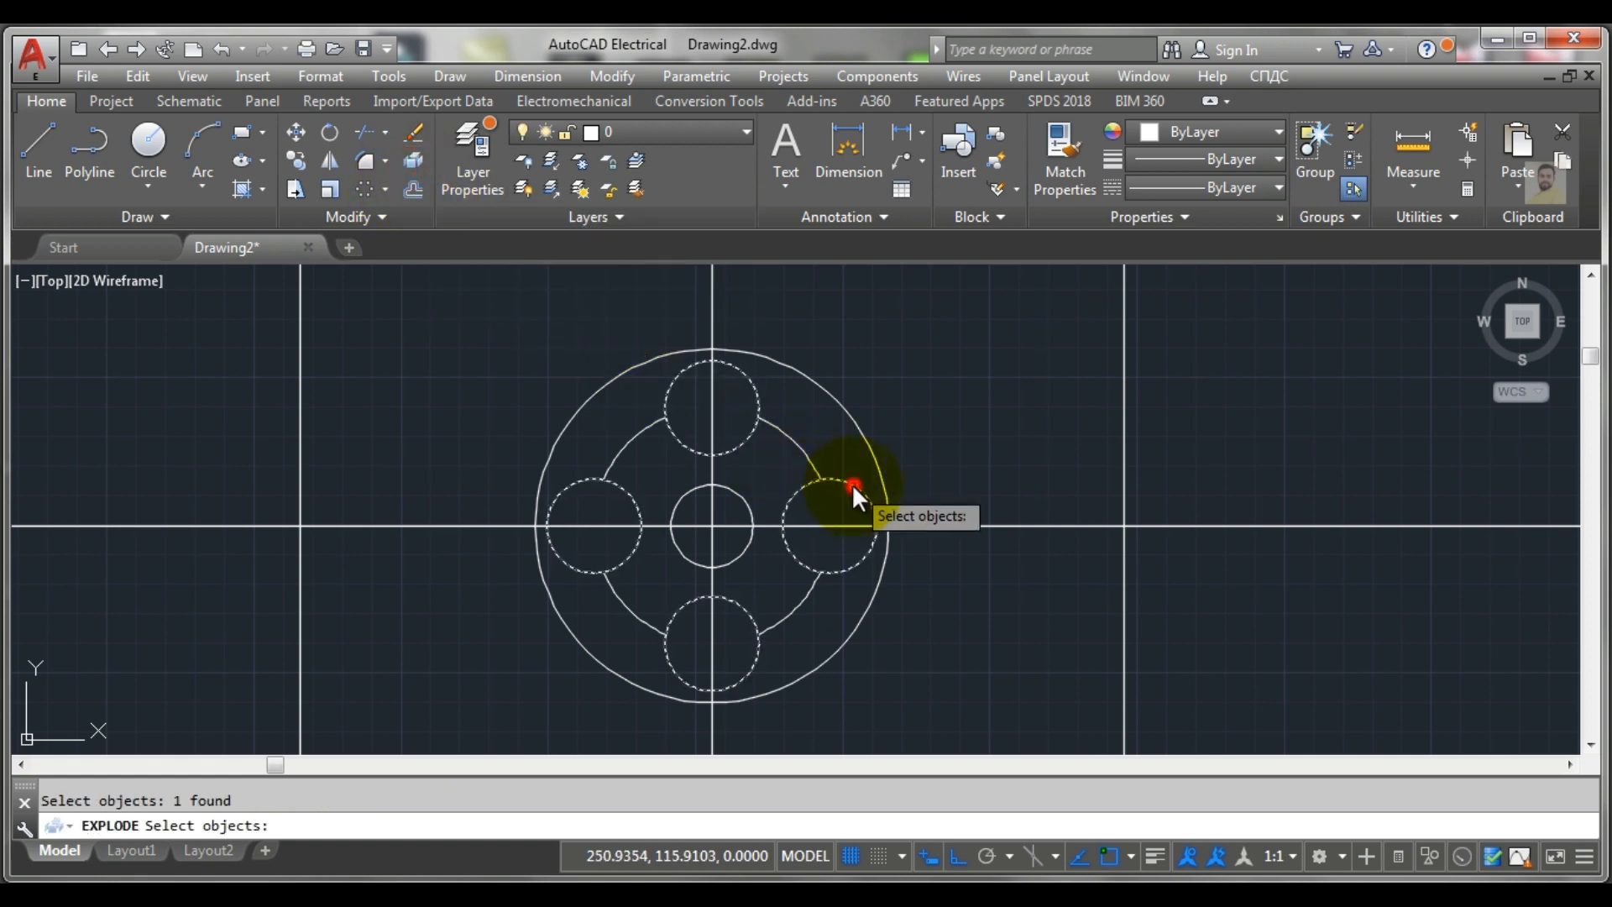
key("Return")
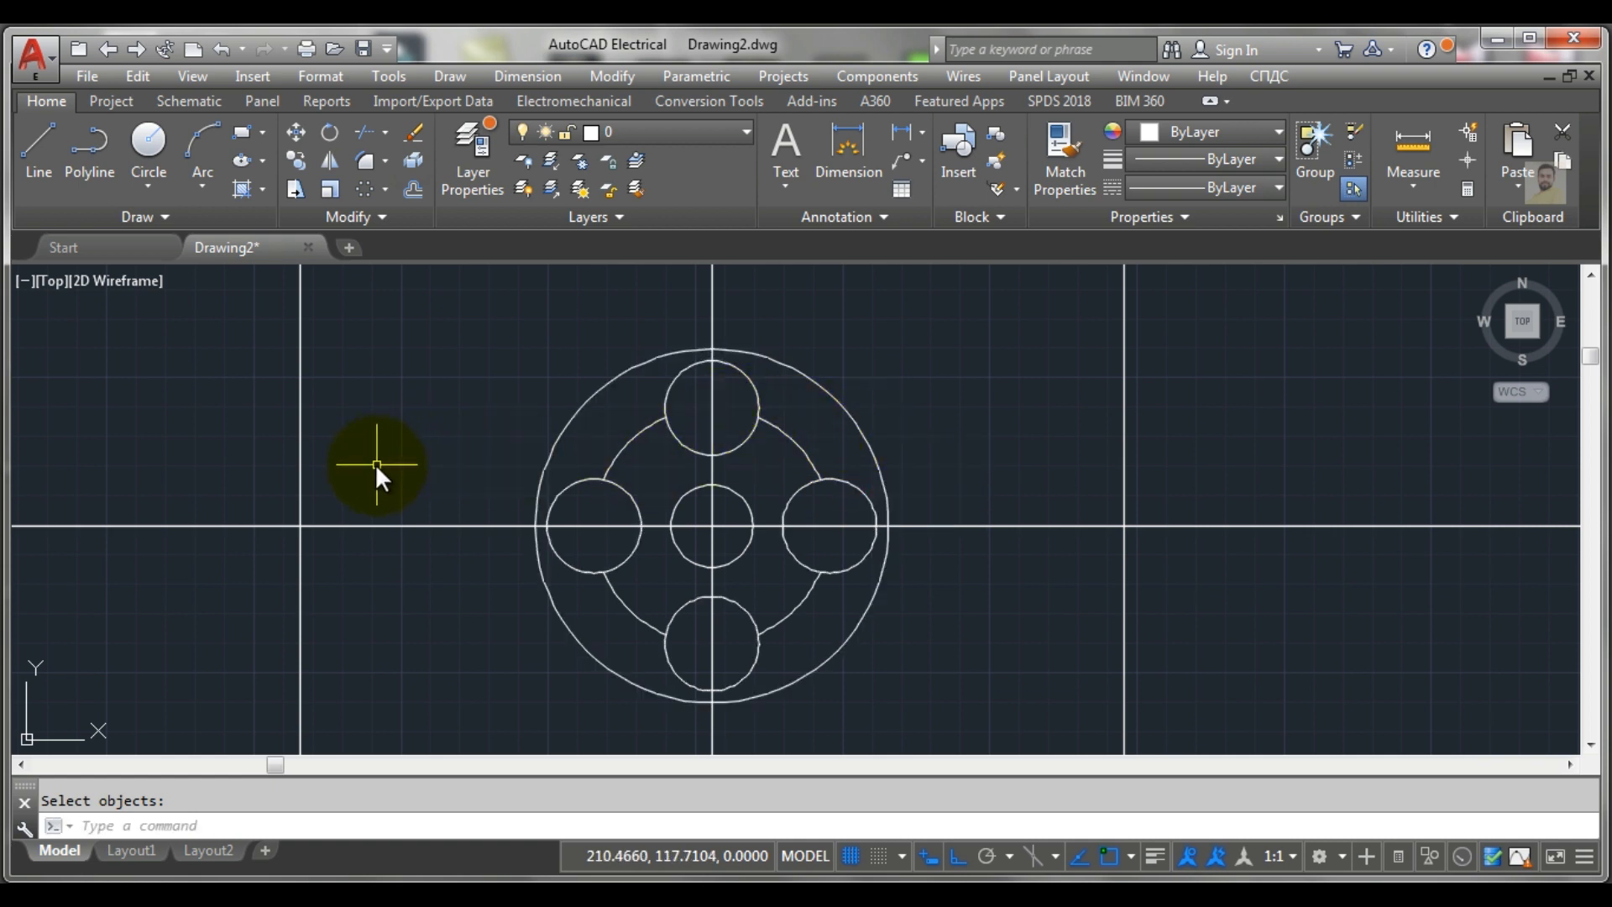
key("Escape")
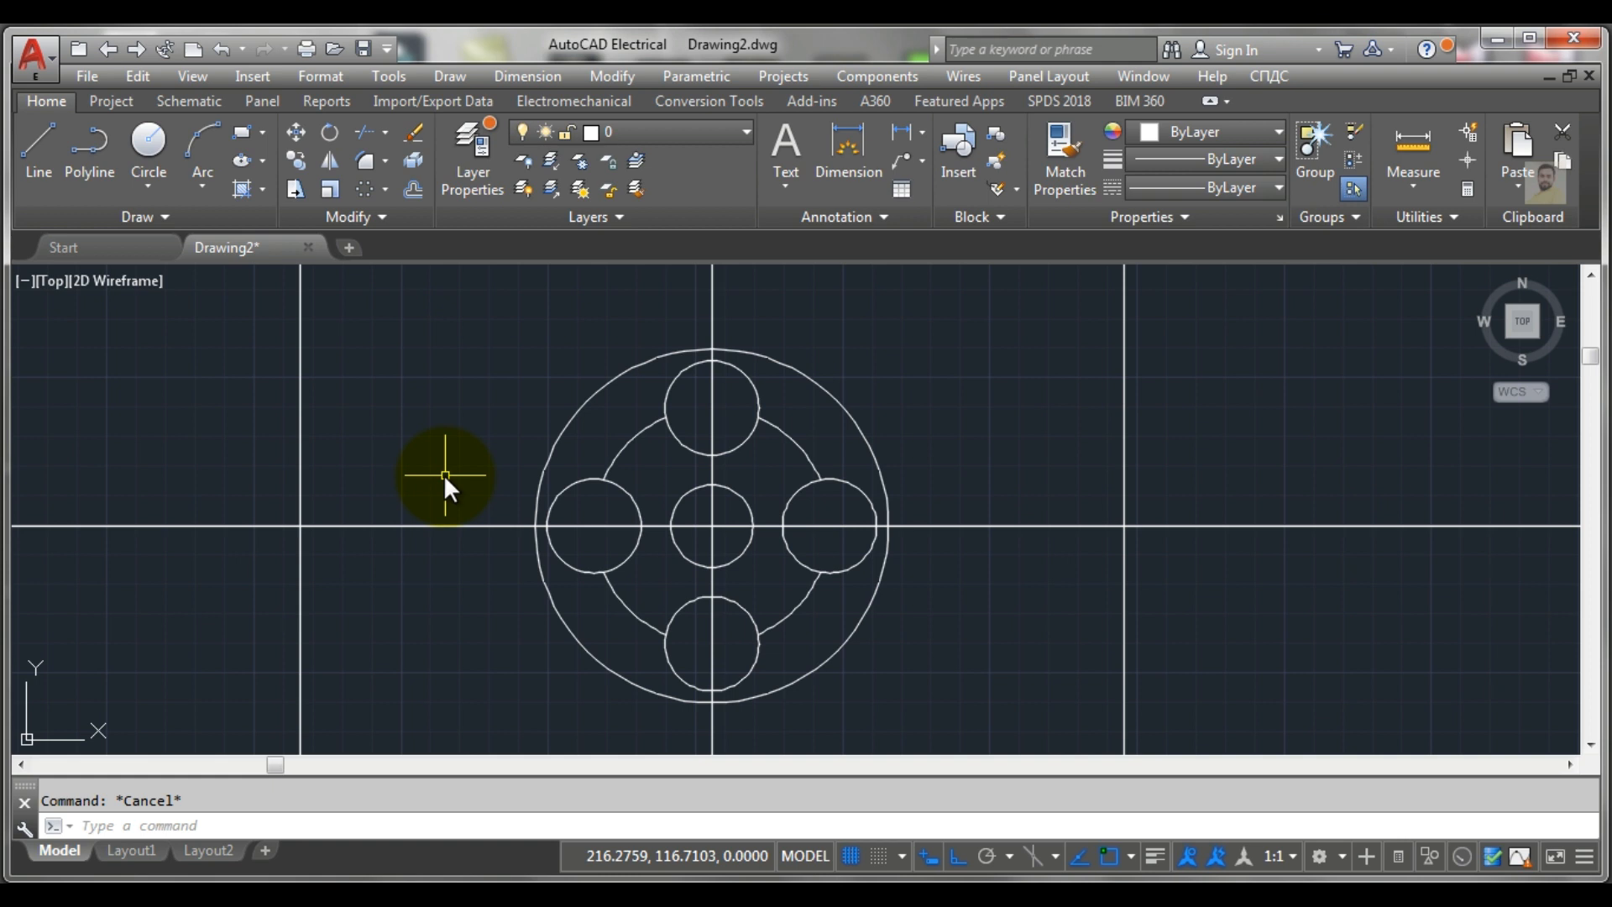
Trim the inner arcs of the four R4 circles inside the R10 circle to form one continuous four-lobed outline
type("Tr")
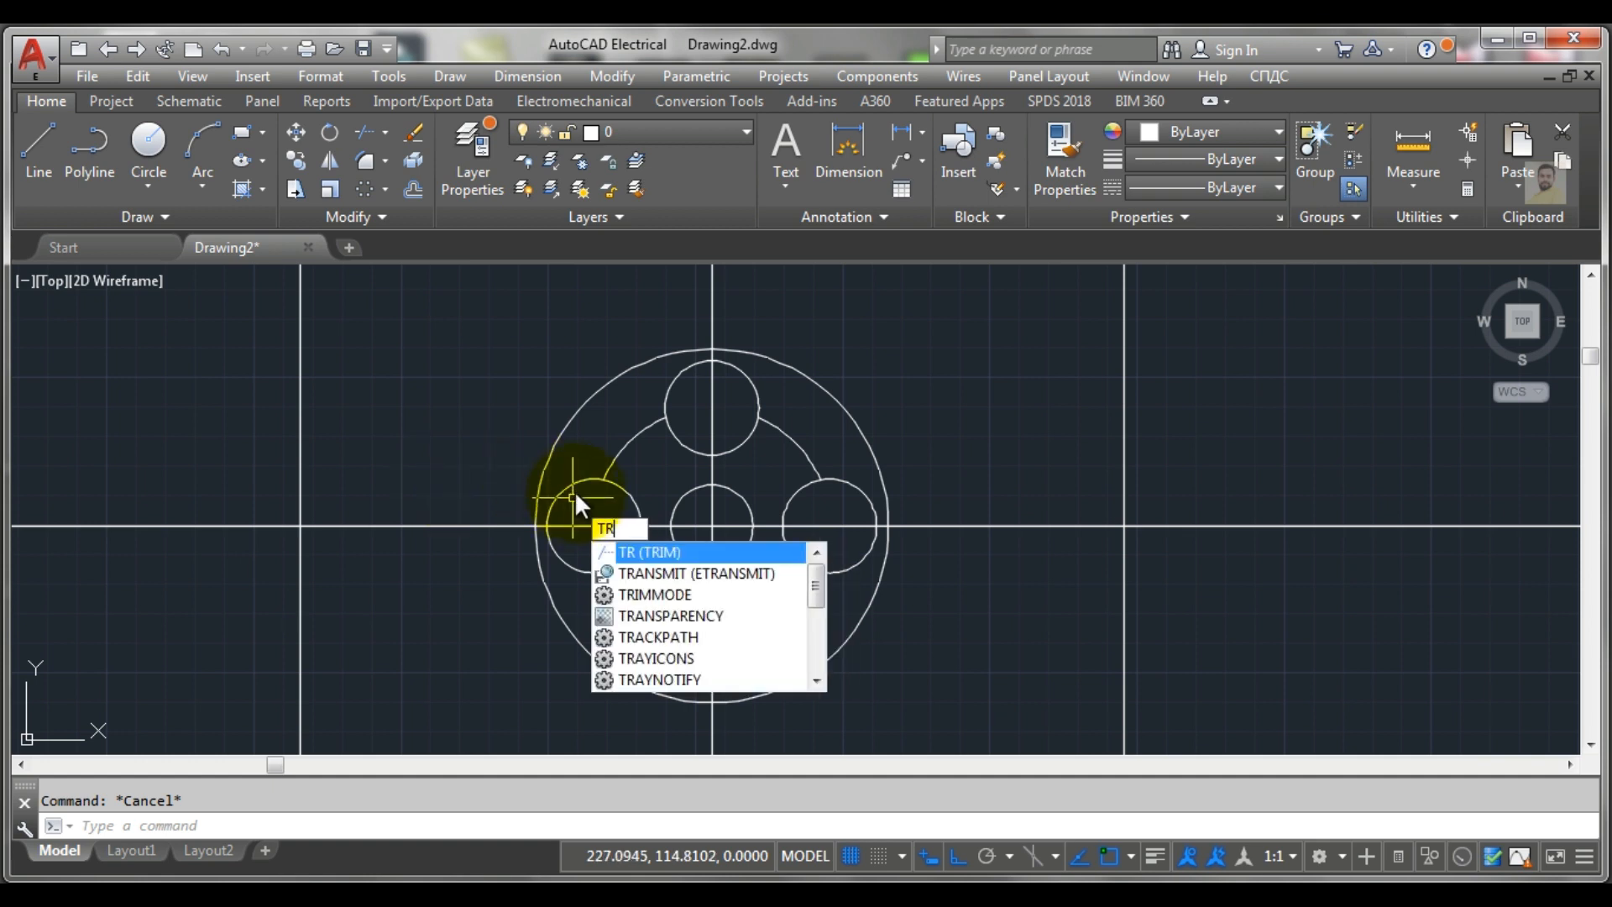
key("Return")
key("Return")
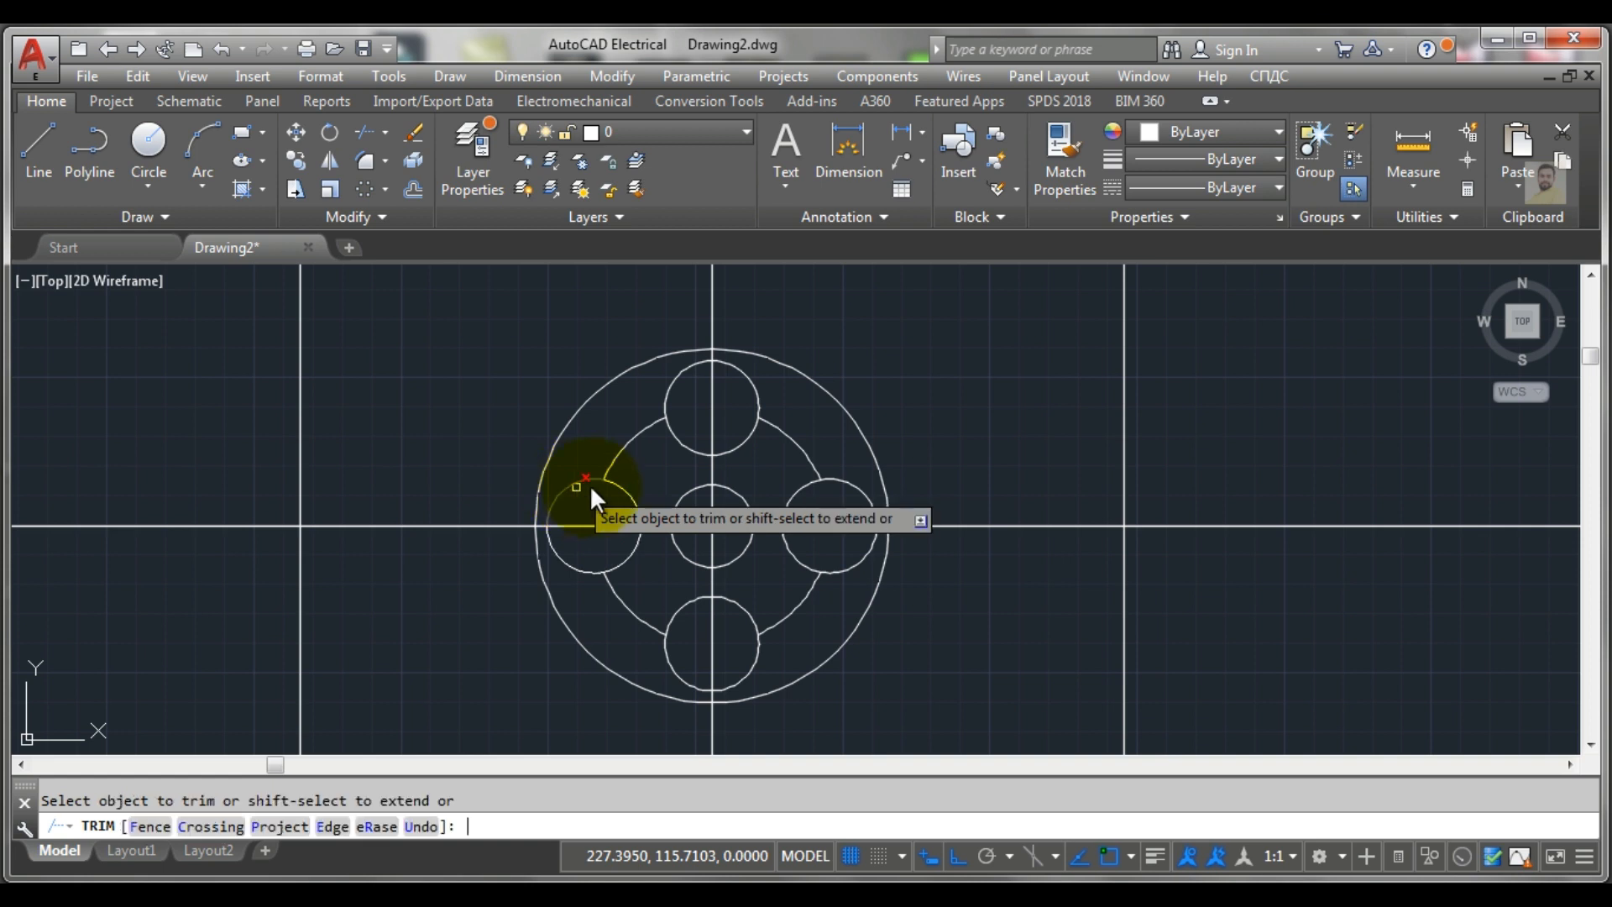
left_click(731, 450)
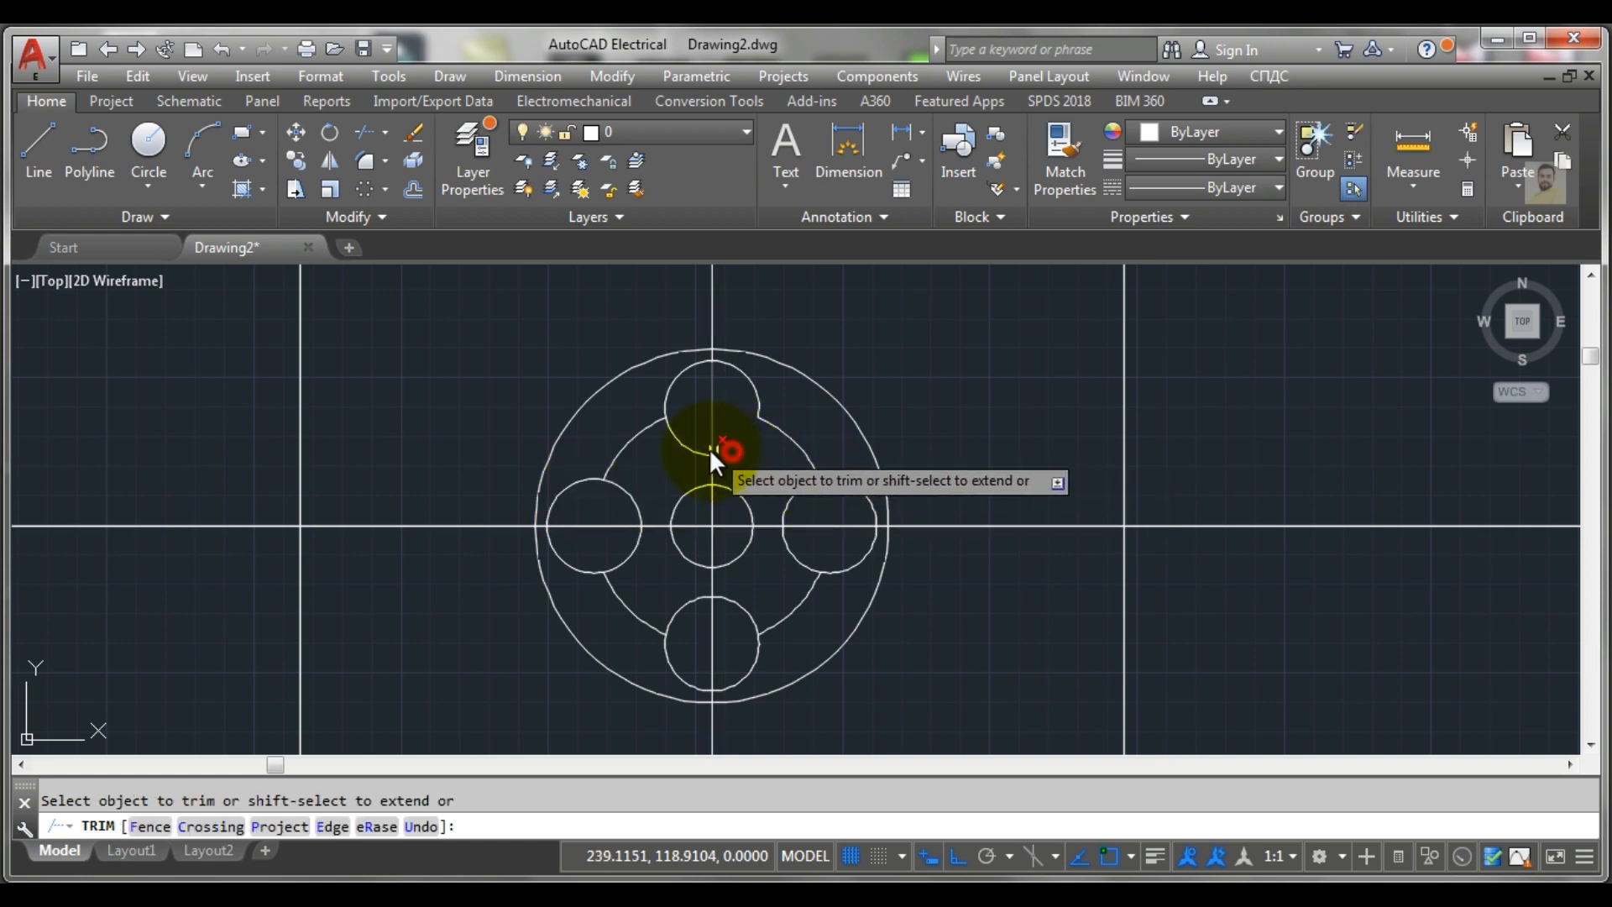
left_click(631, 495)
left_click(628, 560)
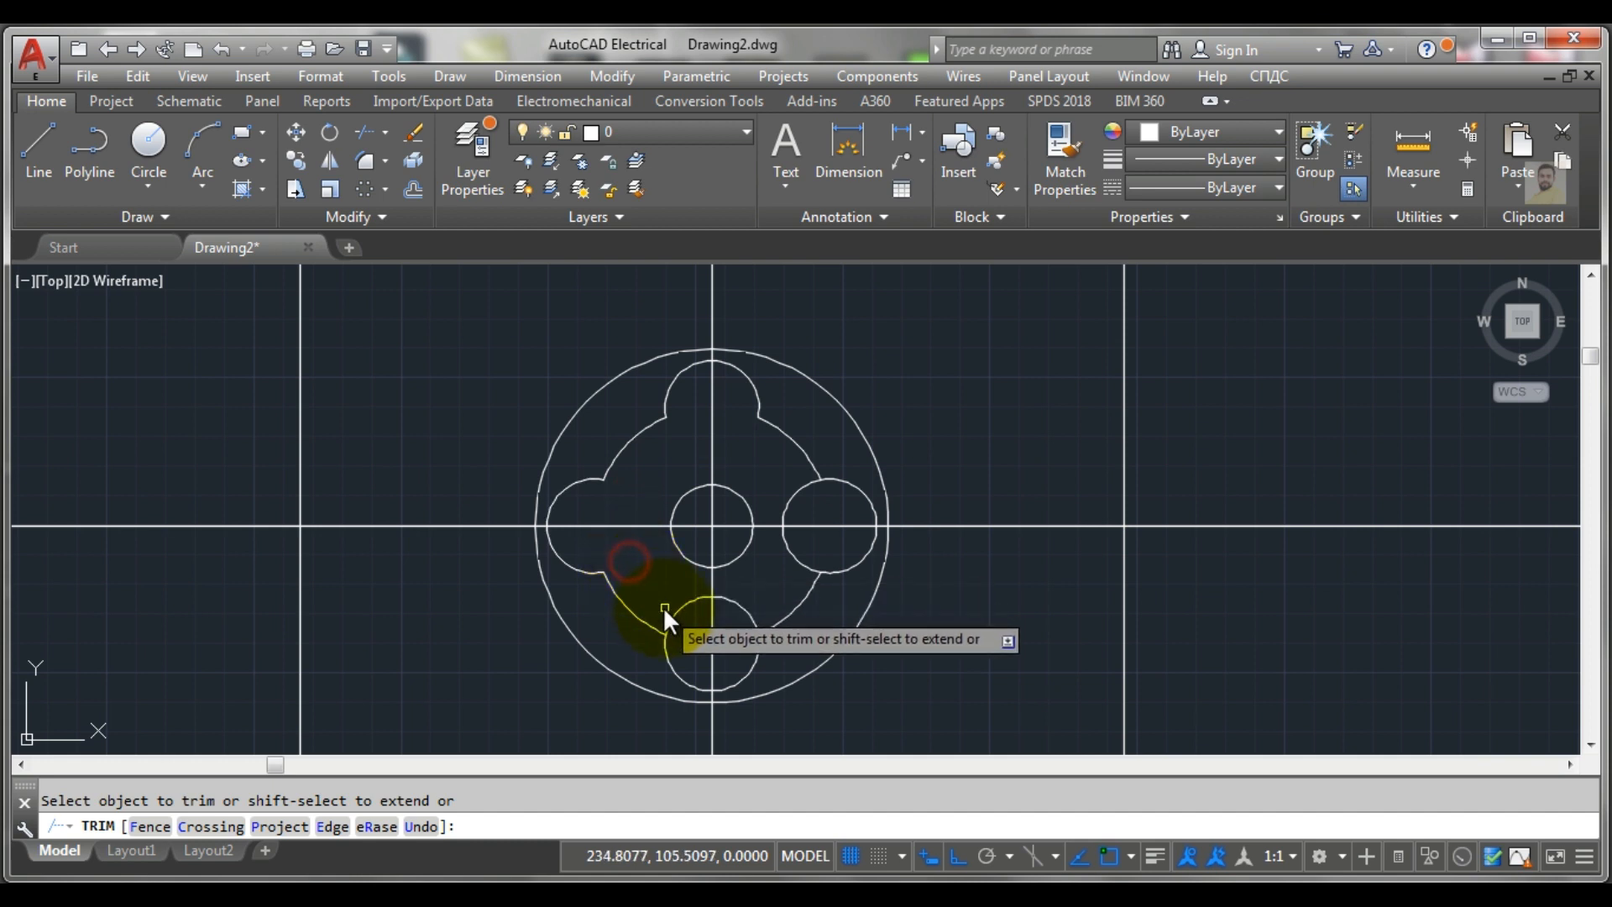
left_click(673, 607)
left_click(747, 615)
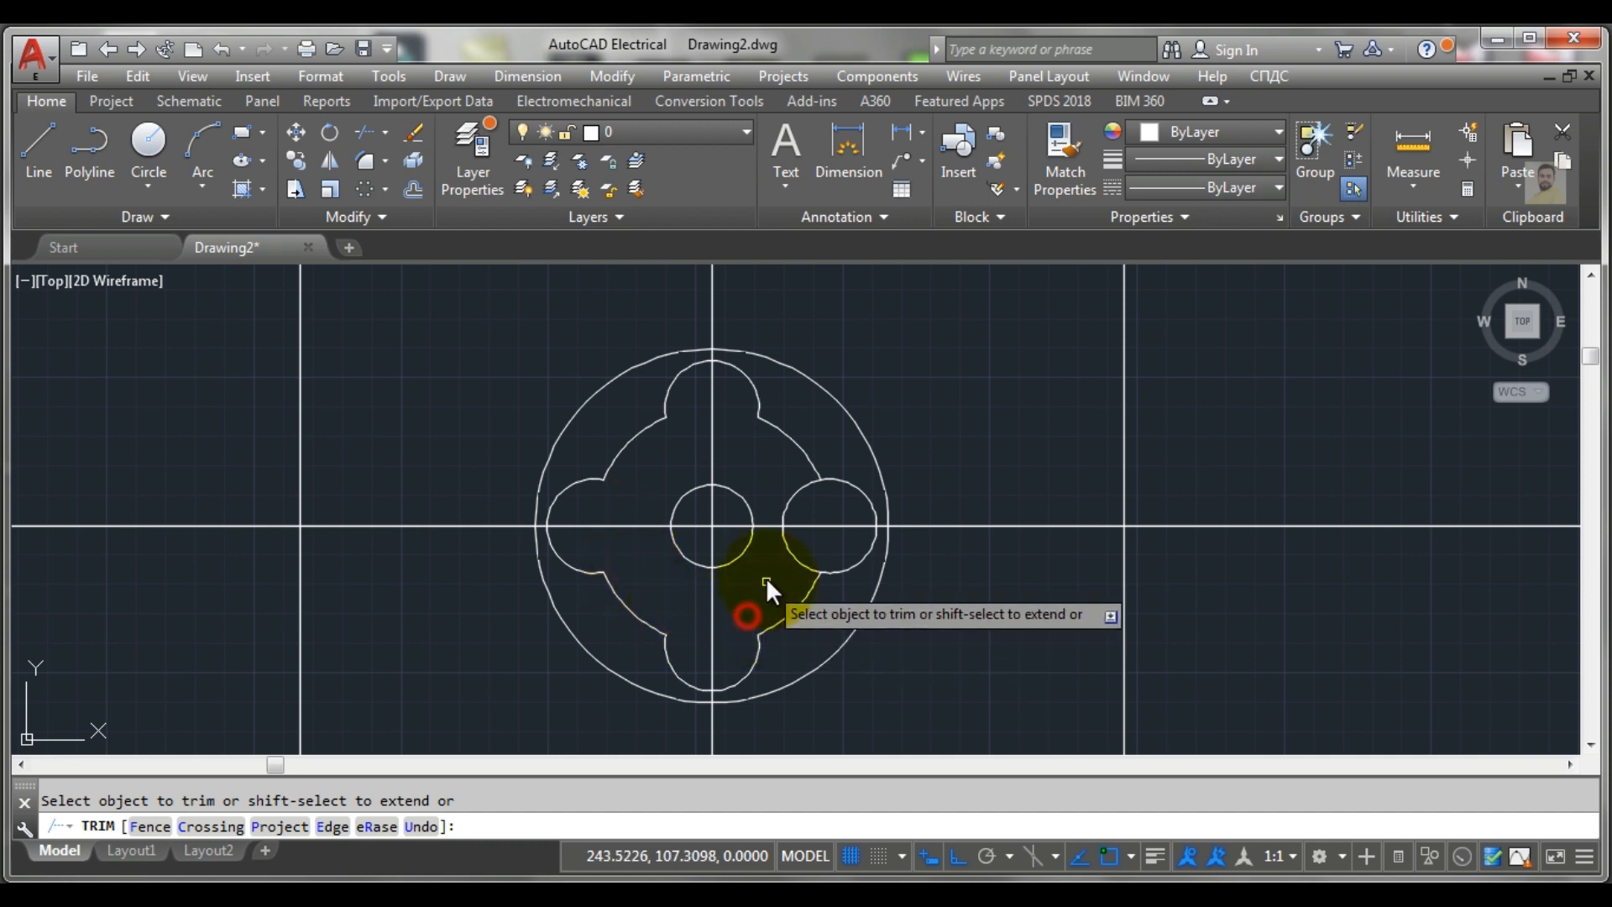
left_click(795, 562)
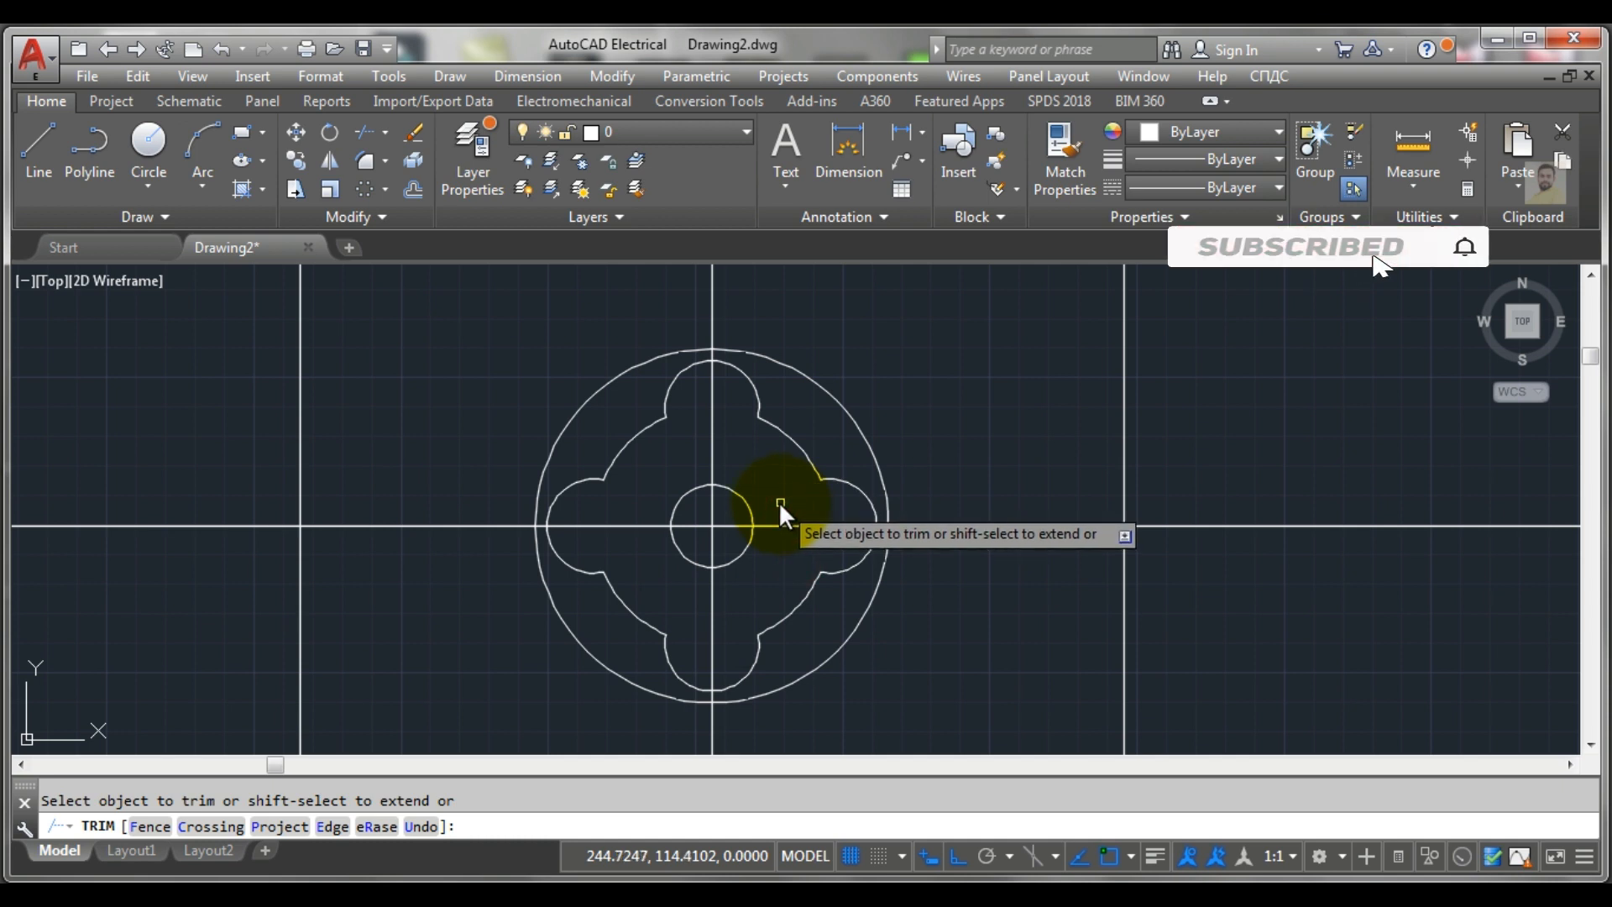
scroll(776, 497, "down", 2)
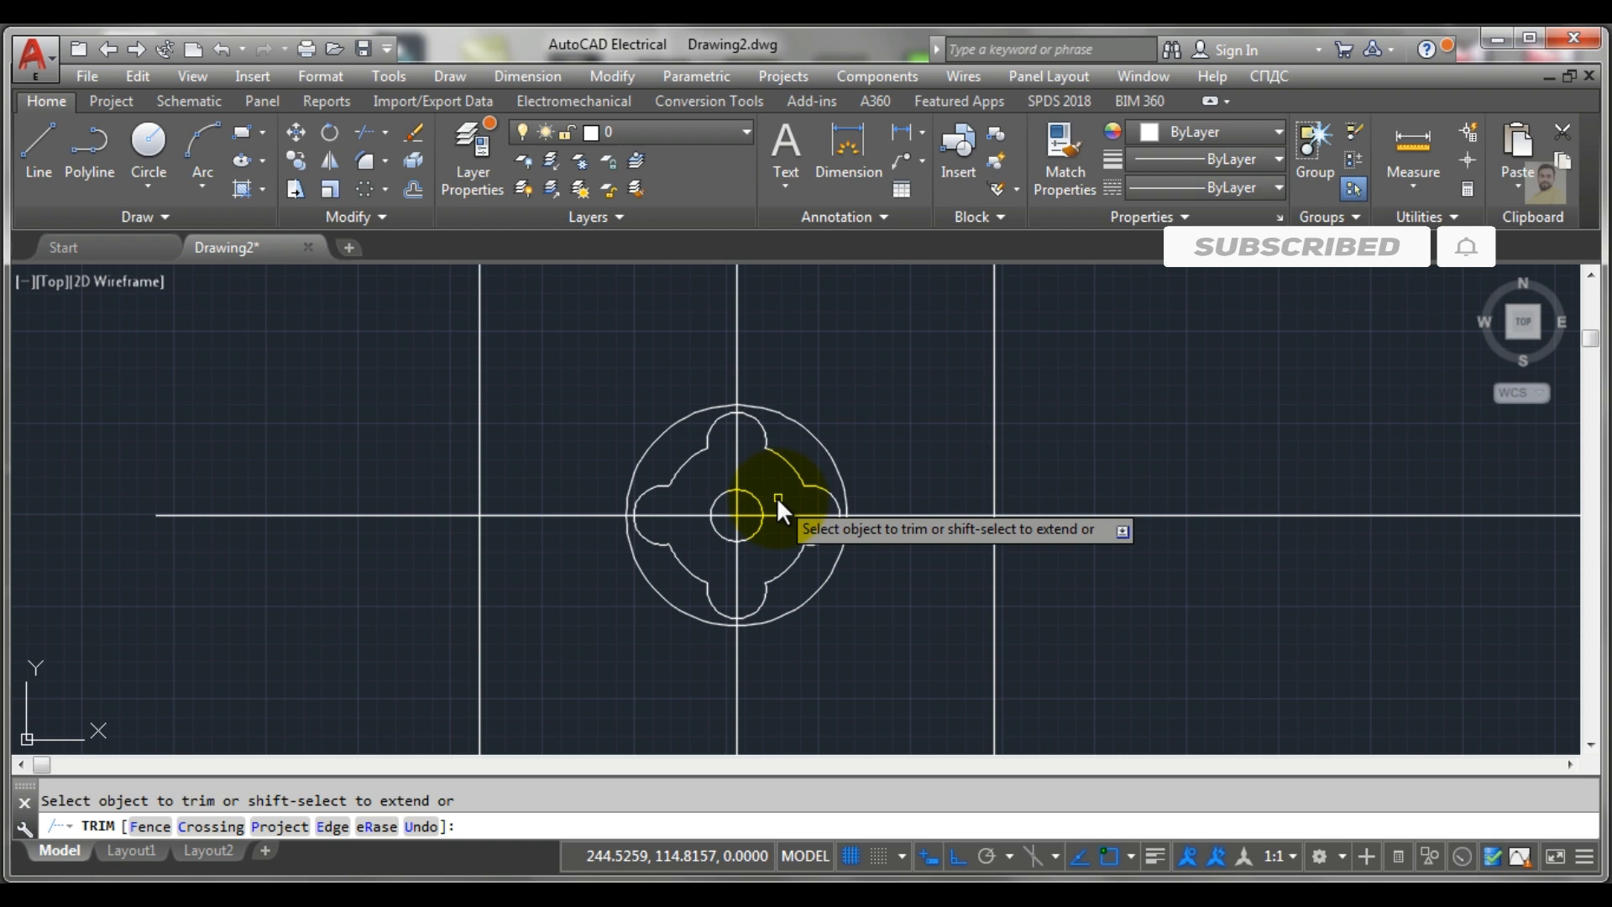
key("Escape")
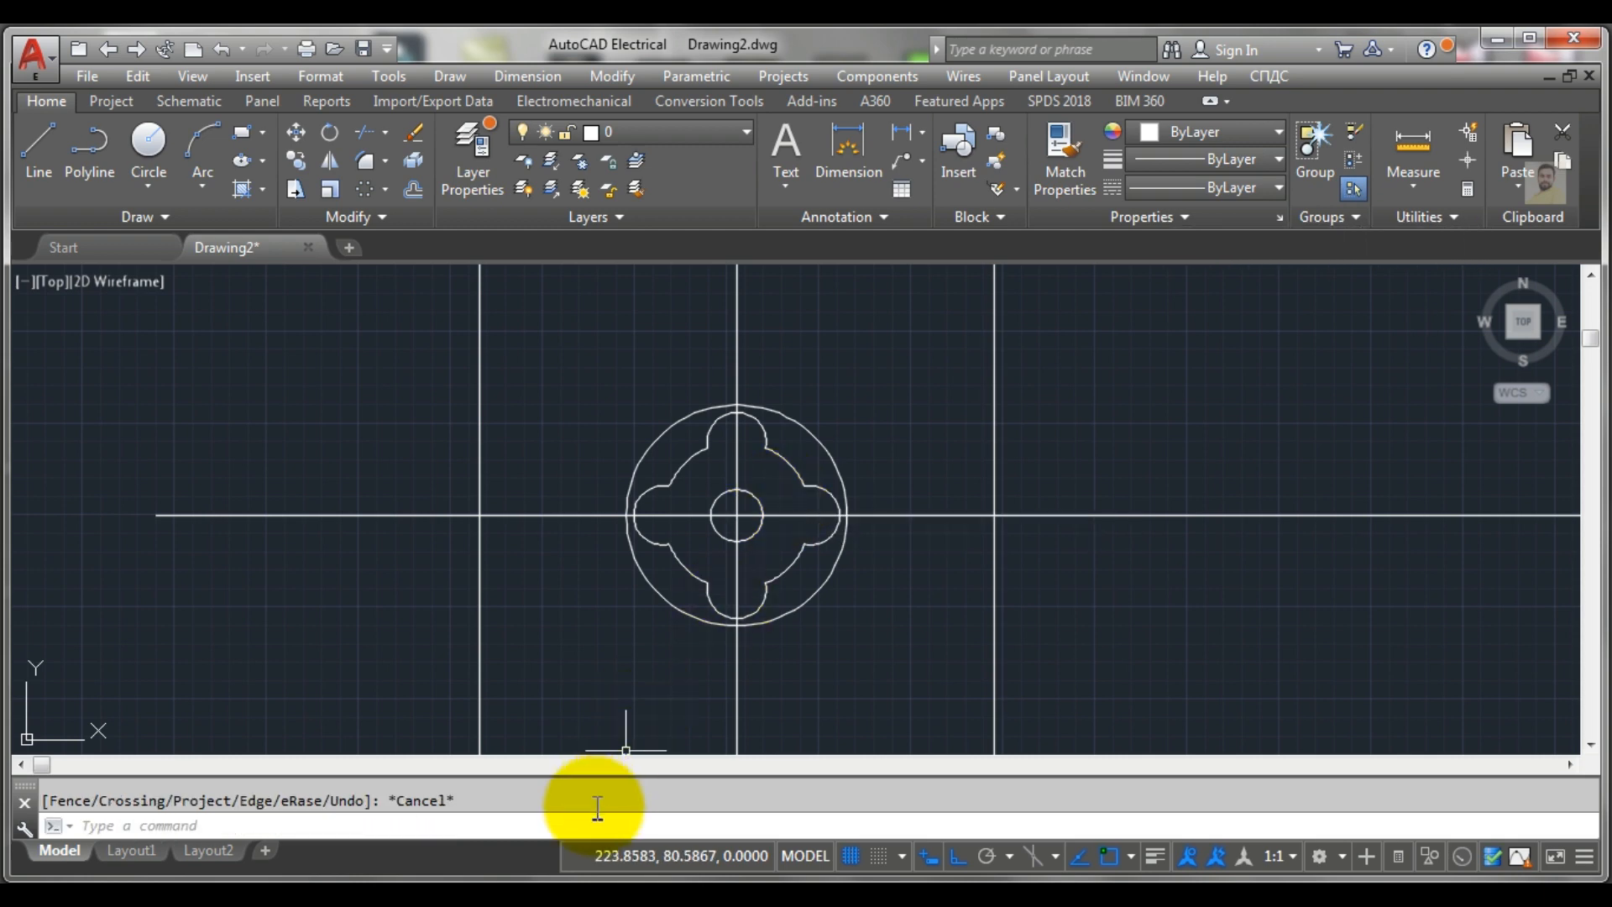
Examine the lower-left lobe's radii, centre hole diameter and hole pattern in the class 188 reference image
left_click(547, 892)
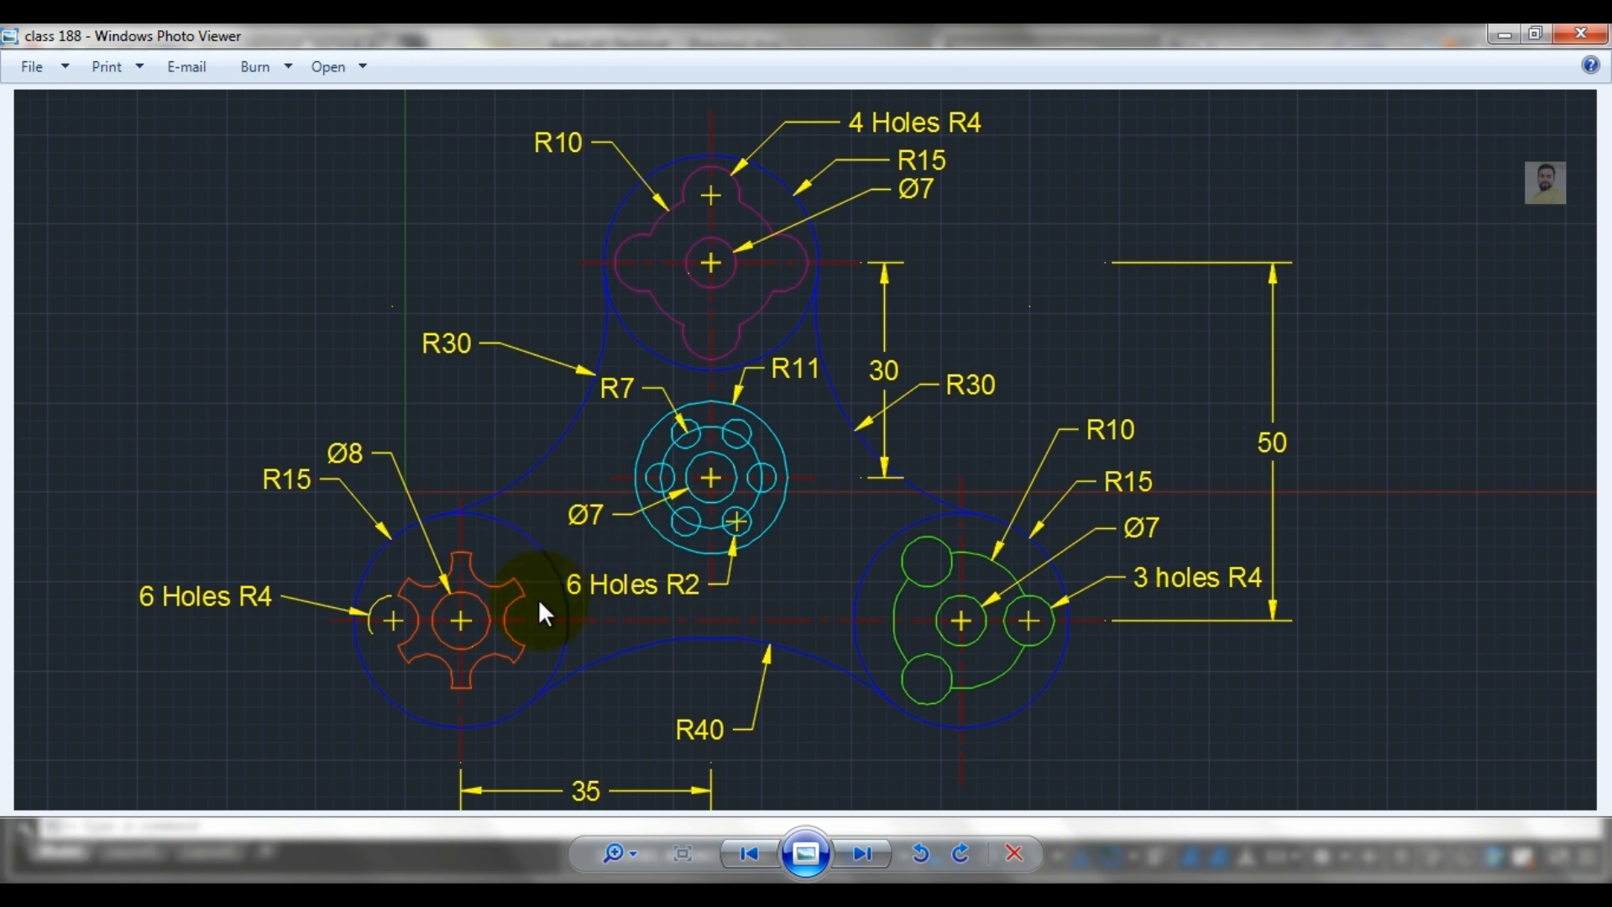
scroll(434, 623, "up", 2)
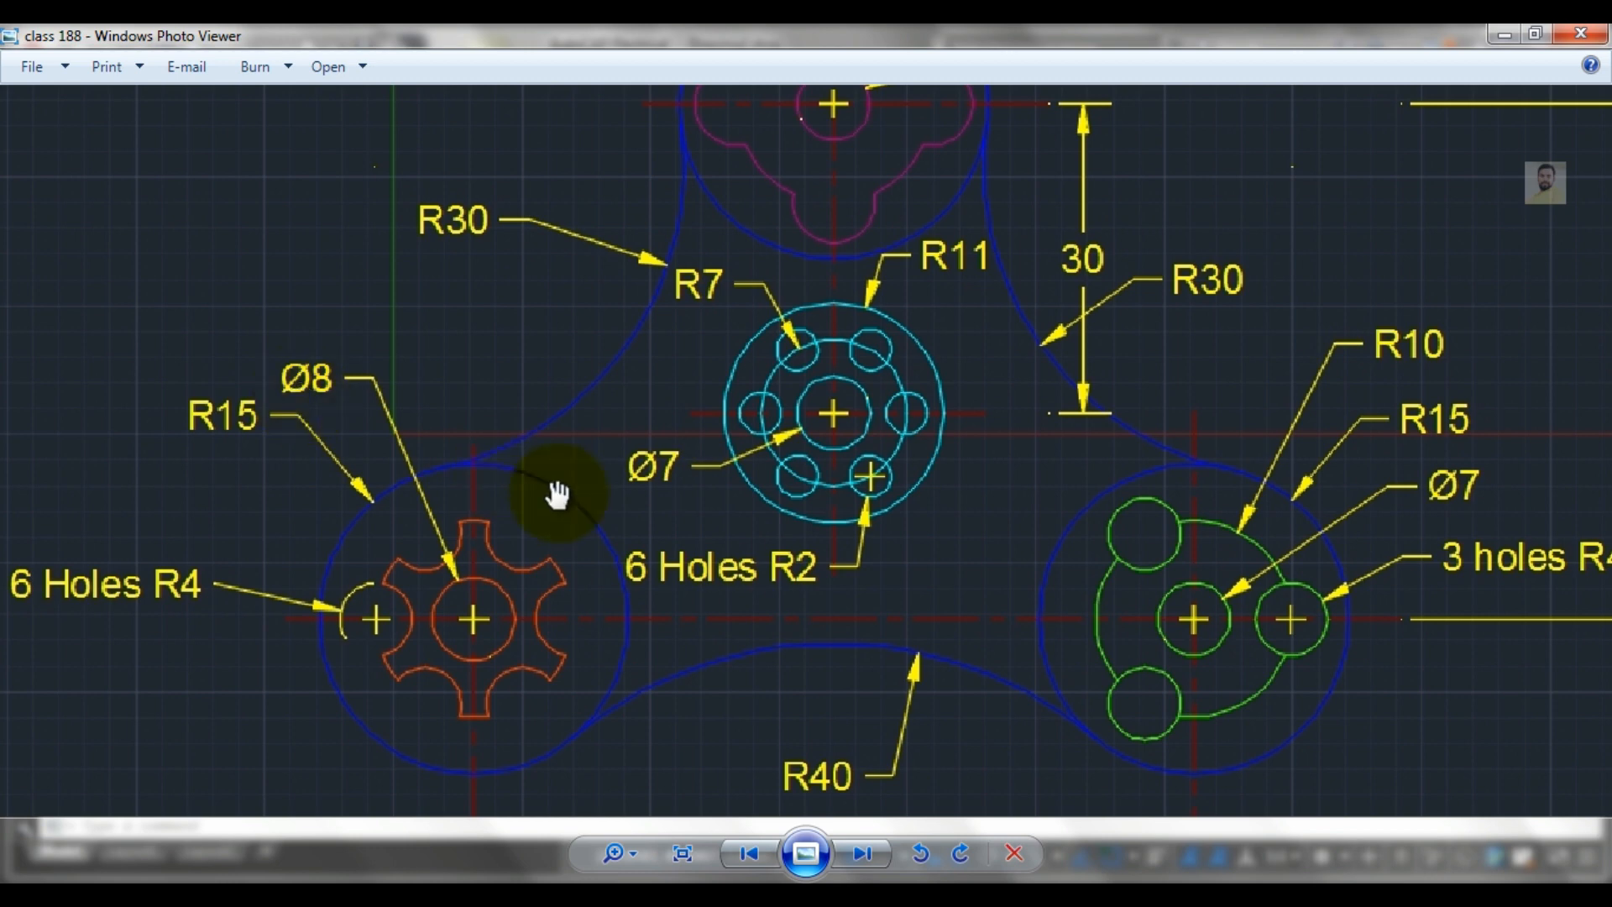
scroll(581, 502, "down", 1)
scroll(581, 502, "down", 1)
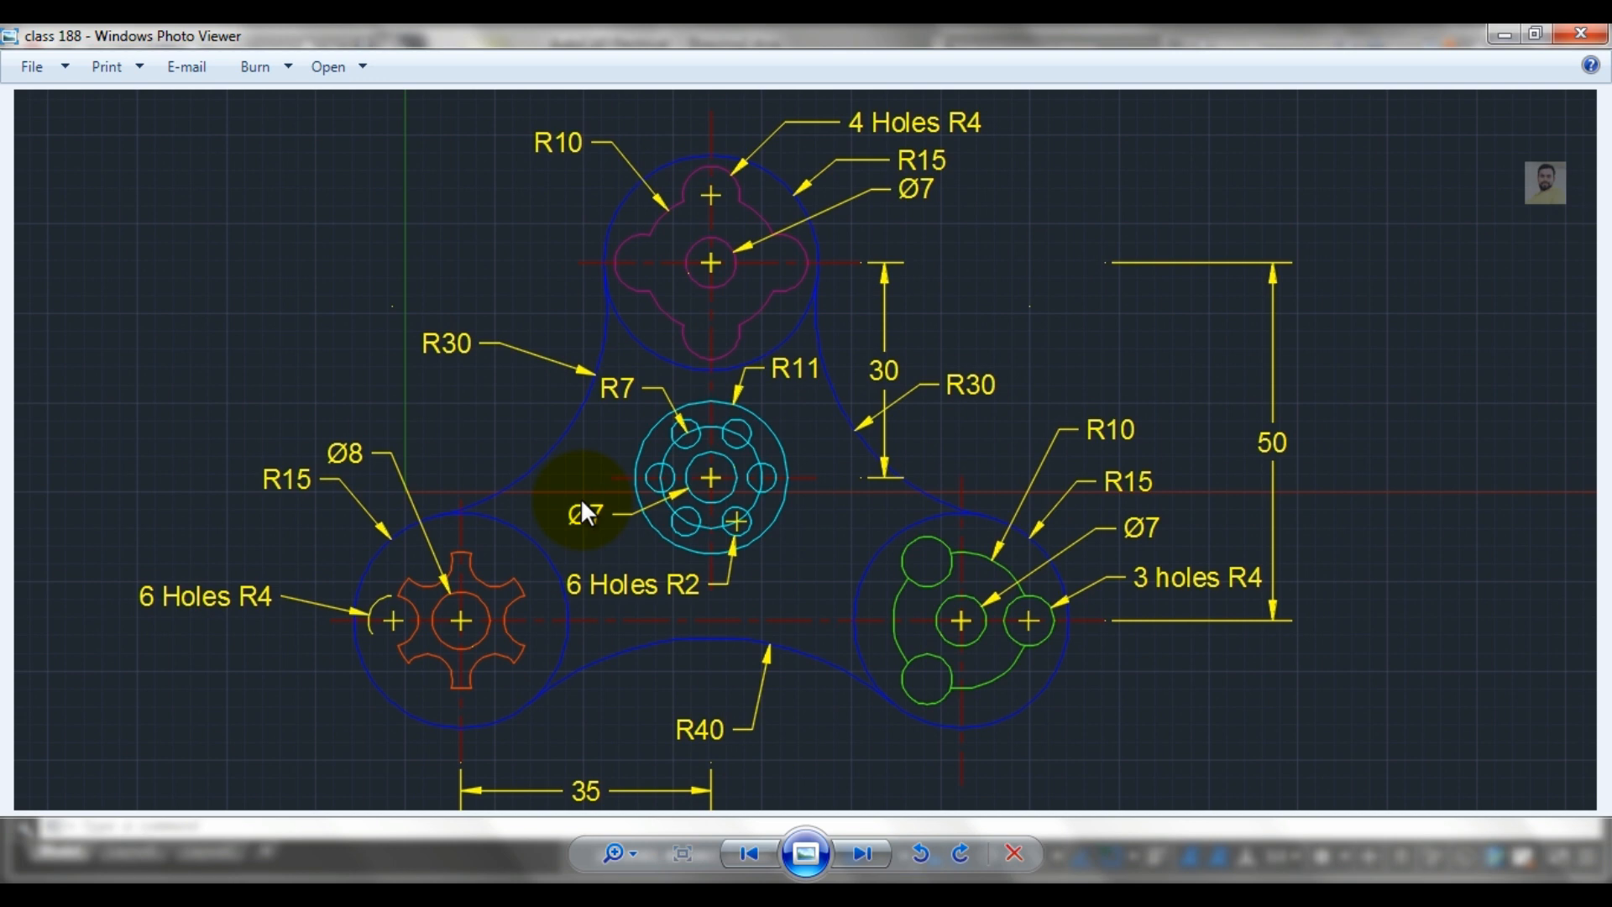
scroll(585, 508, "up", 1)
scroll(389, 635, "up", 1)
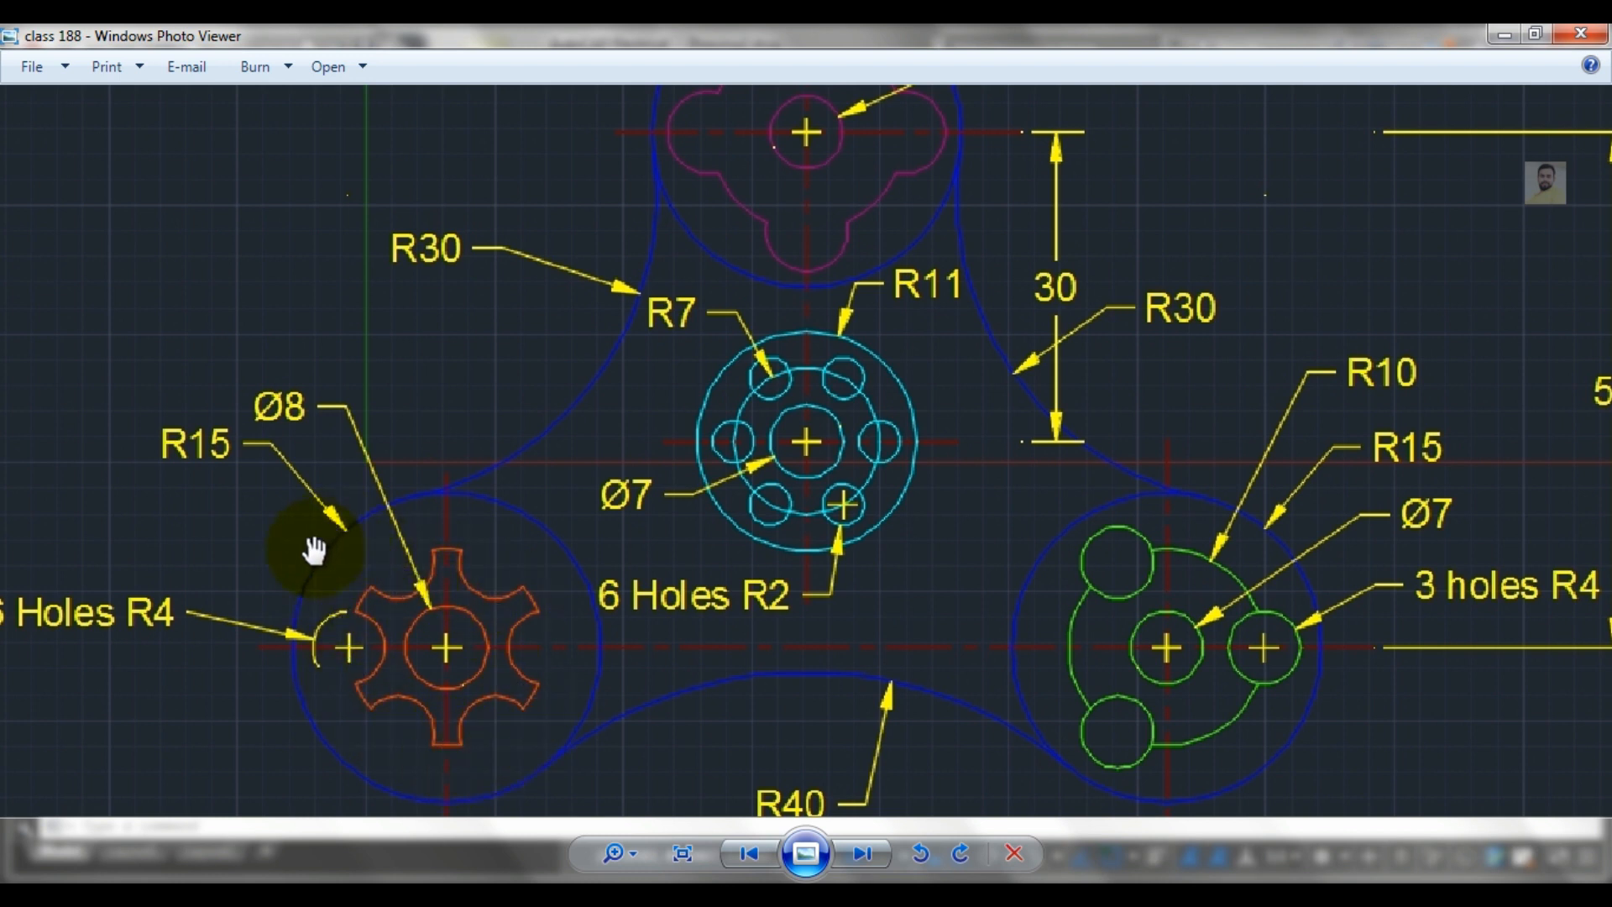
scroll(312, 552, "down", 1)
scroll(77, 638, "up", 1)
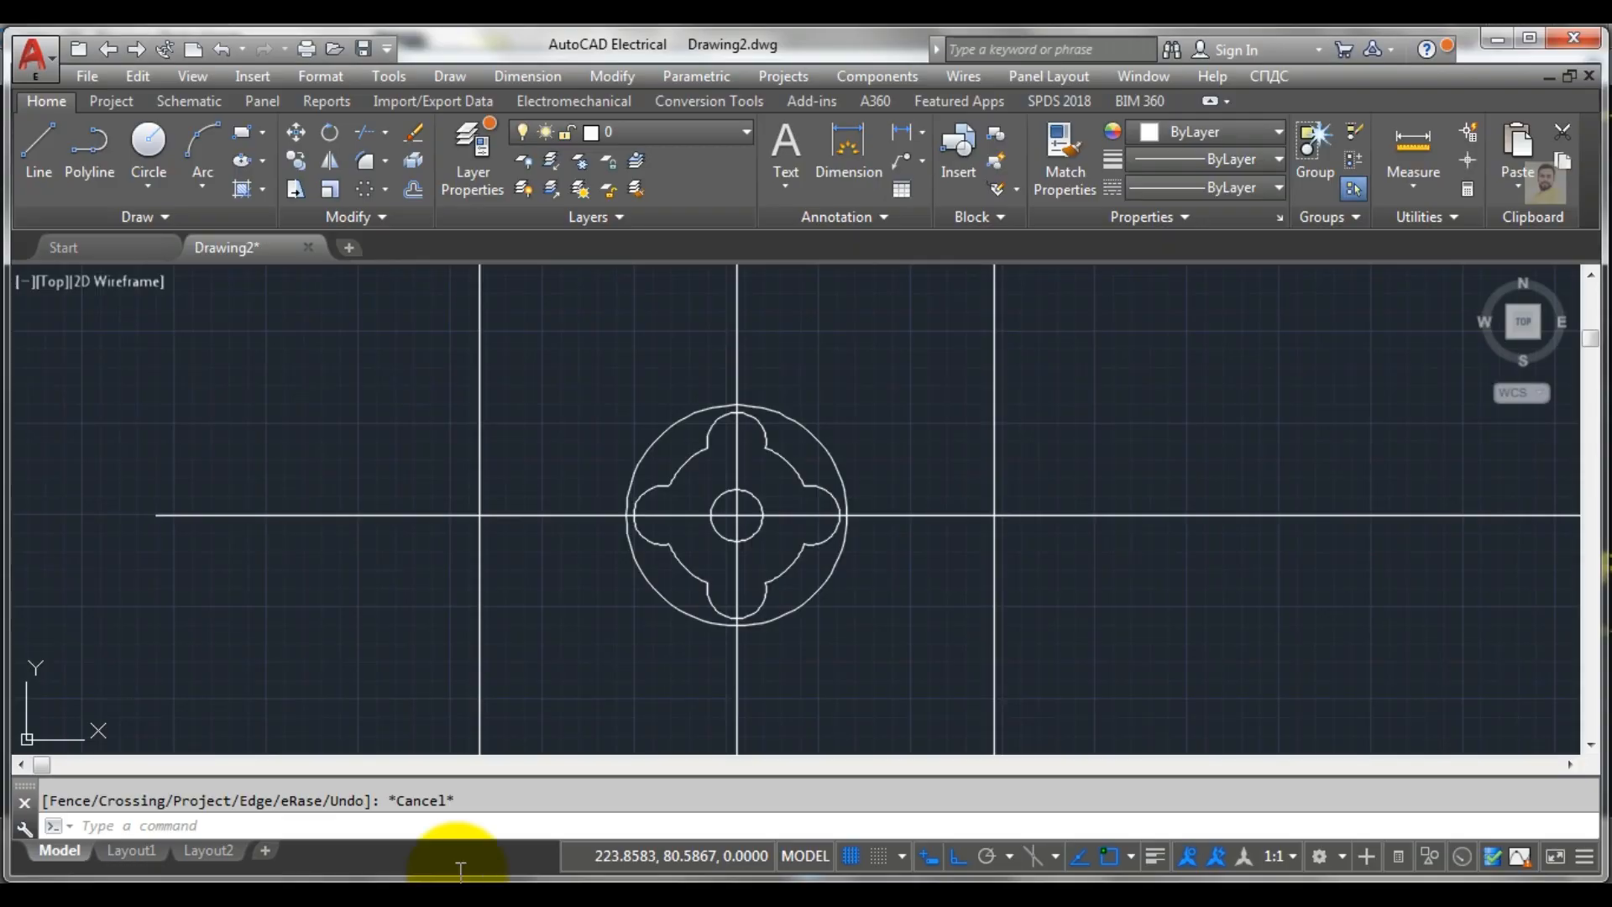
Draw a circle of radius 10 concentric with the lower-left R15 circle
scroll(630, 537, "up", 5)
scroll(605, 587, "up", 8)
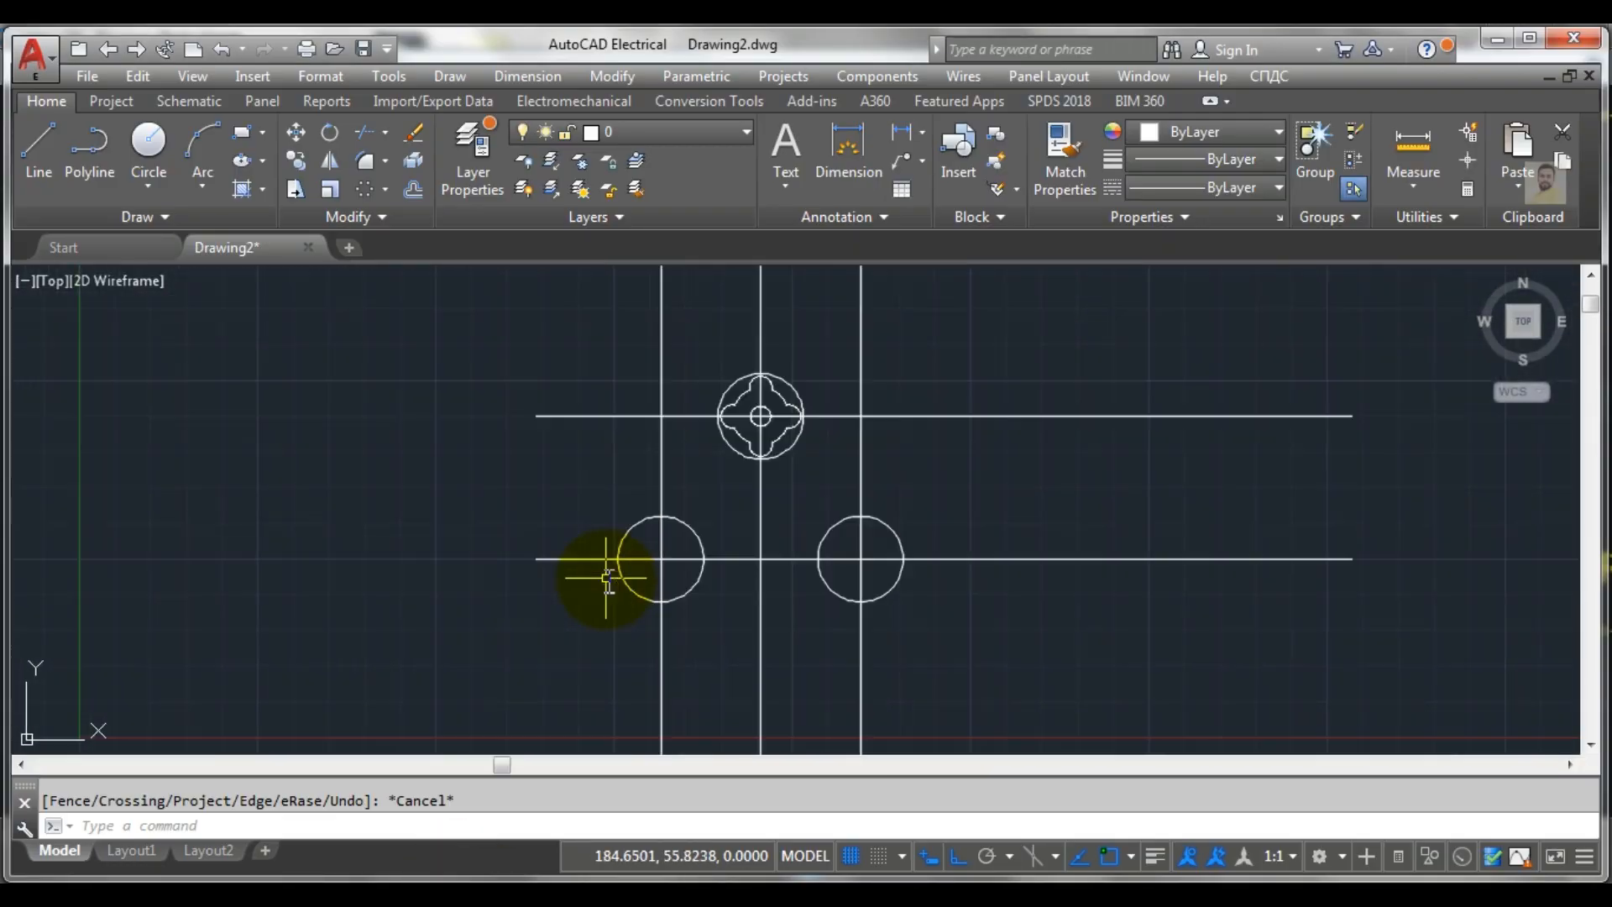
left_click(145, 179)
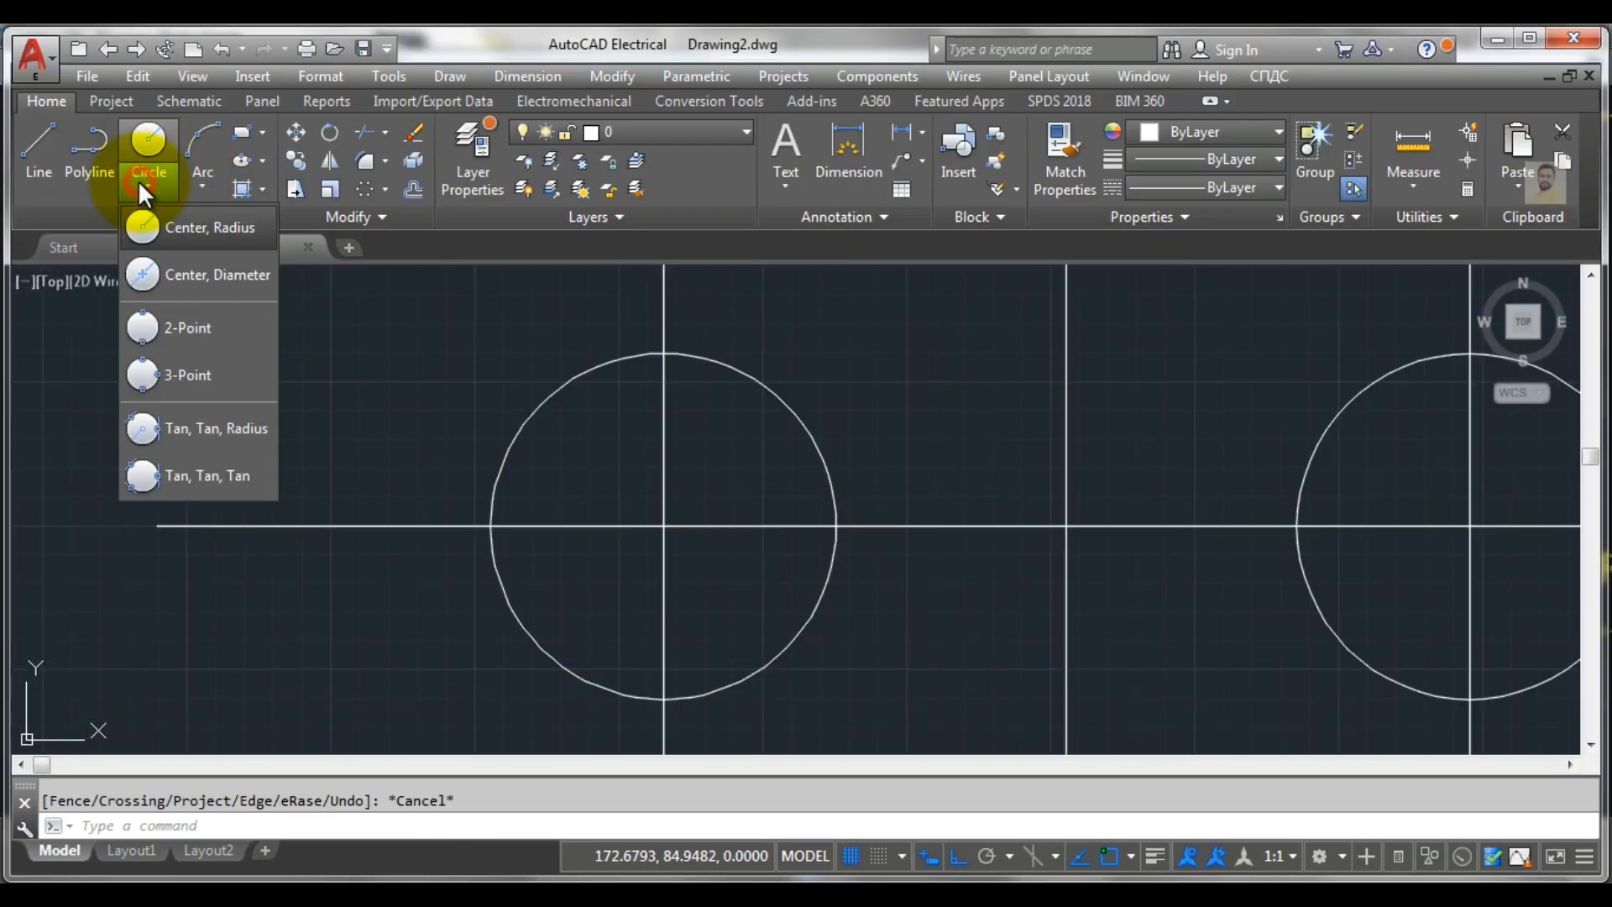
left_click(193, 227)
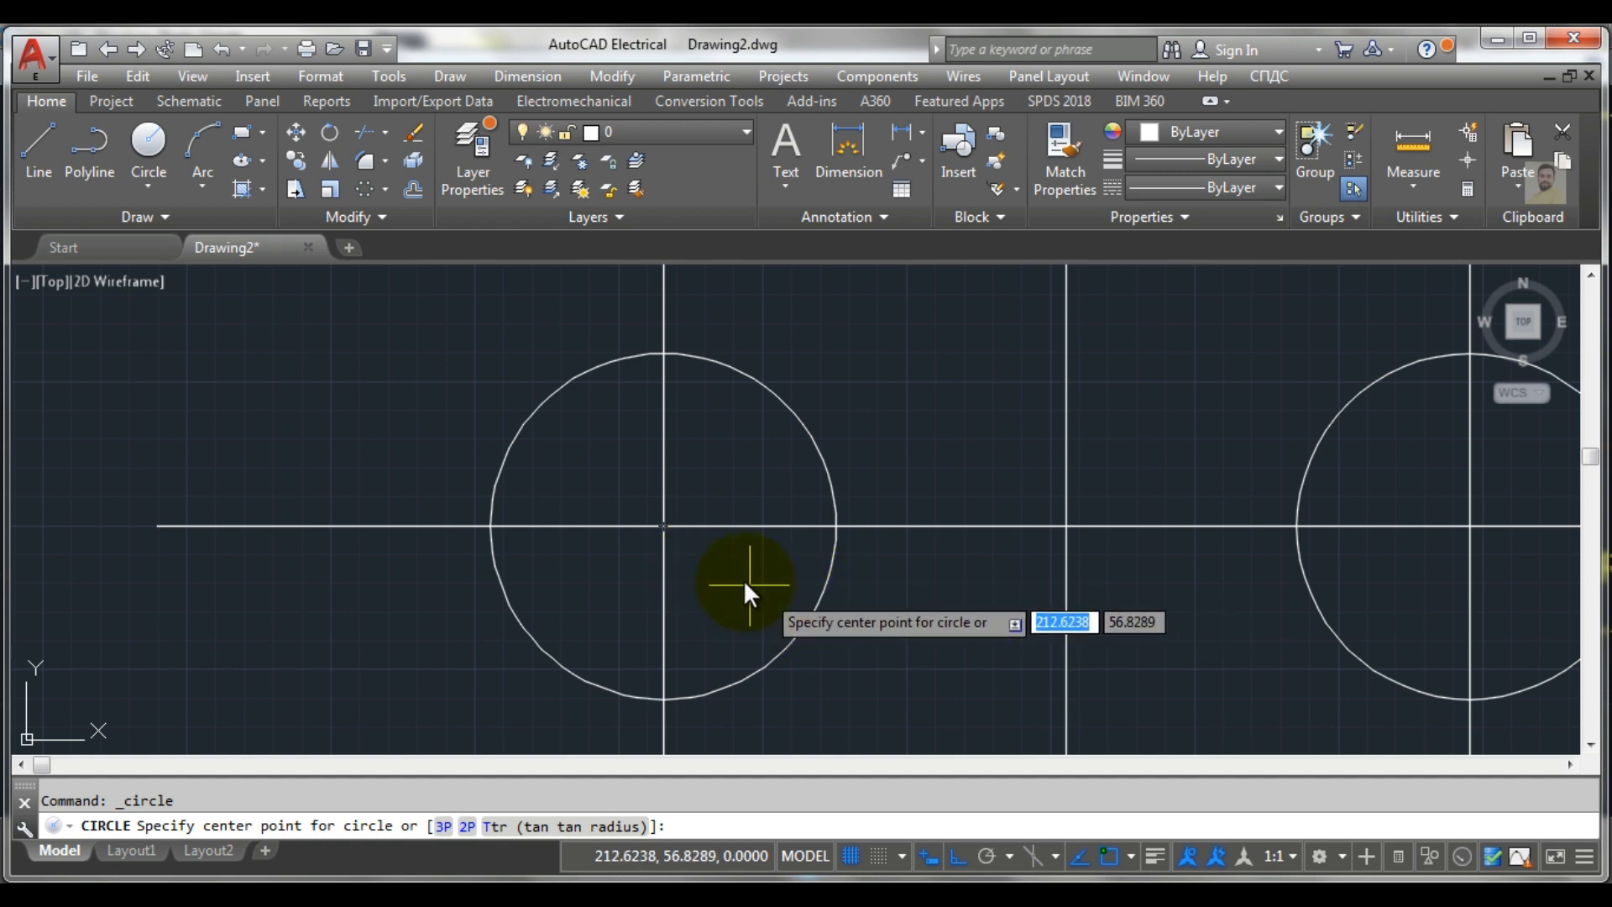
left_click(663, 527)
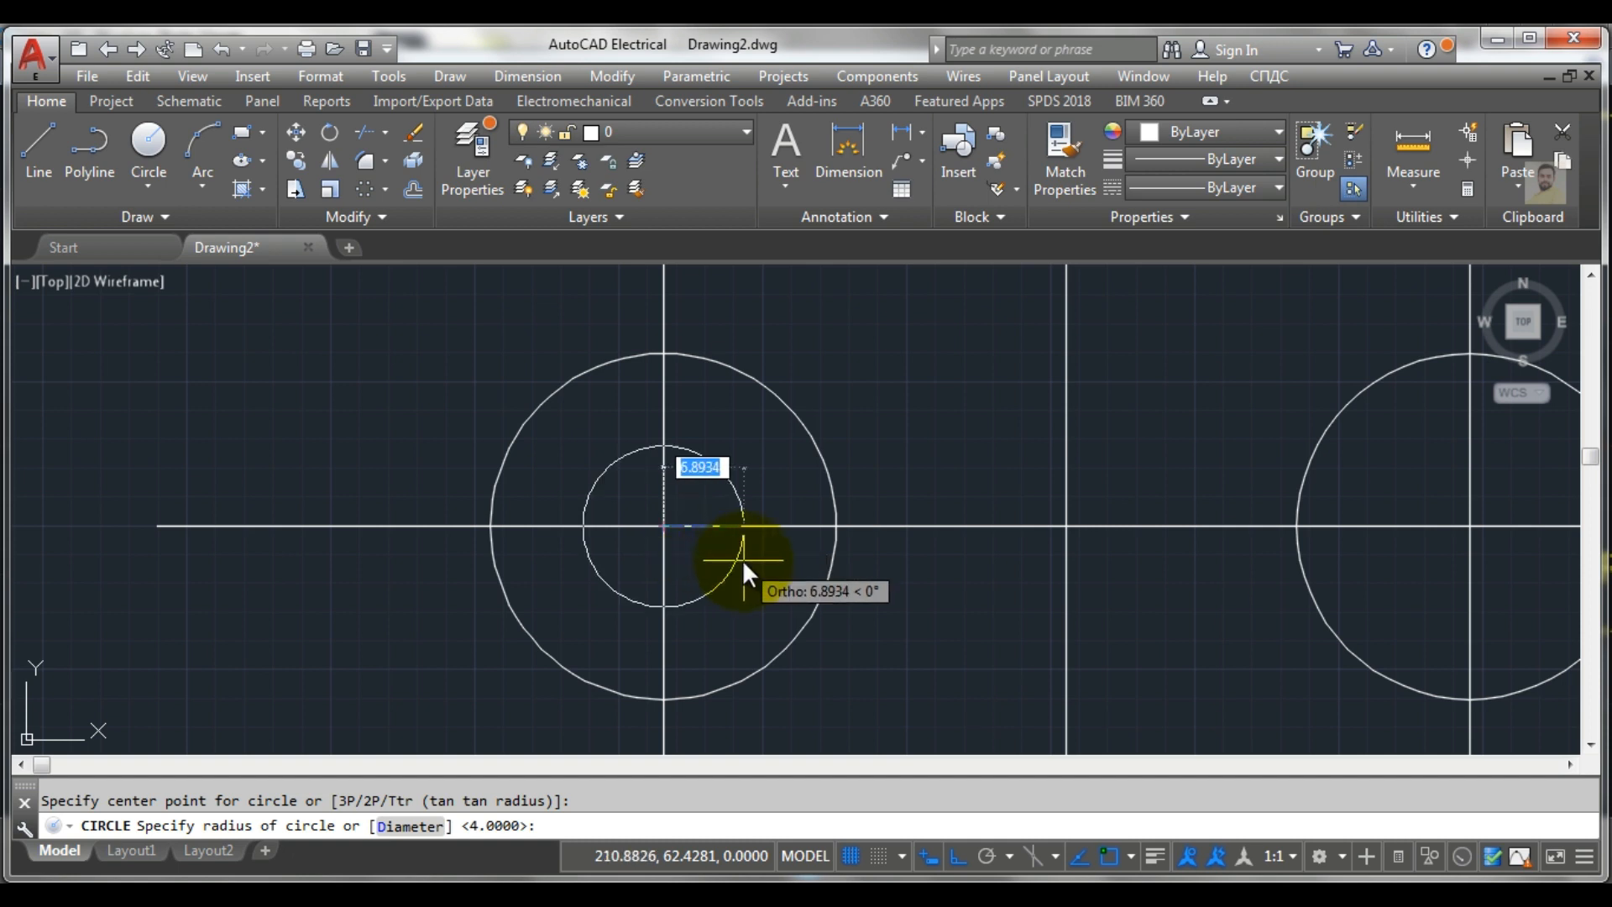
type("10")
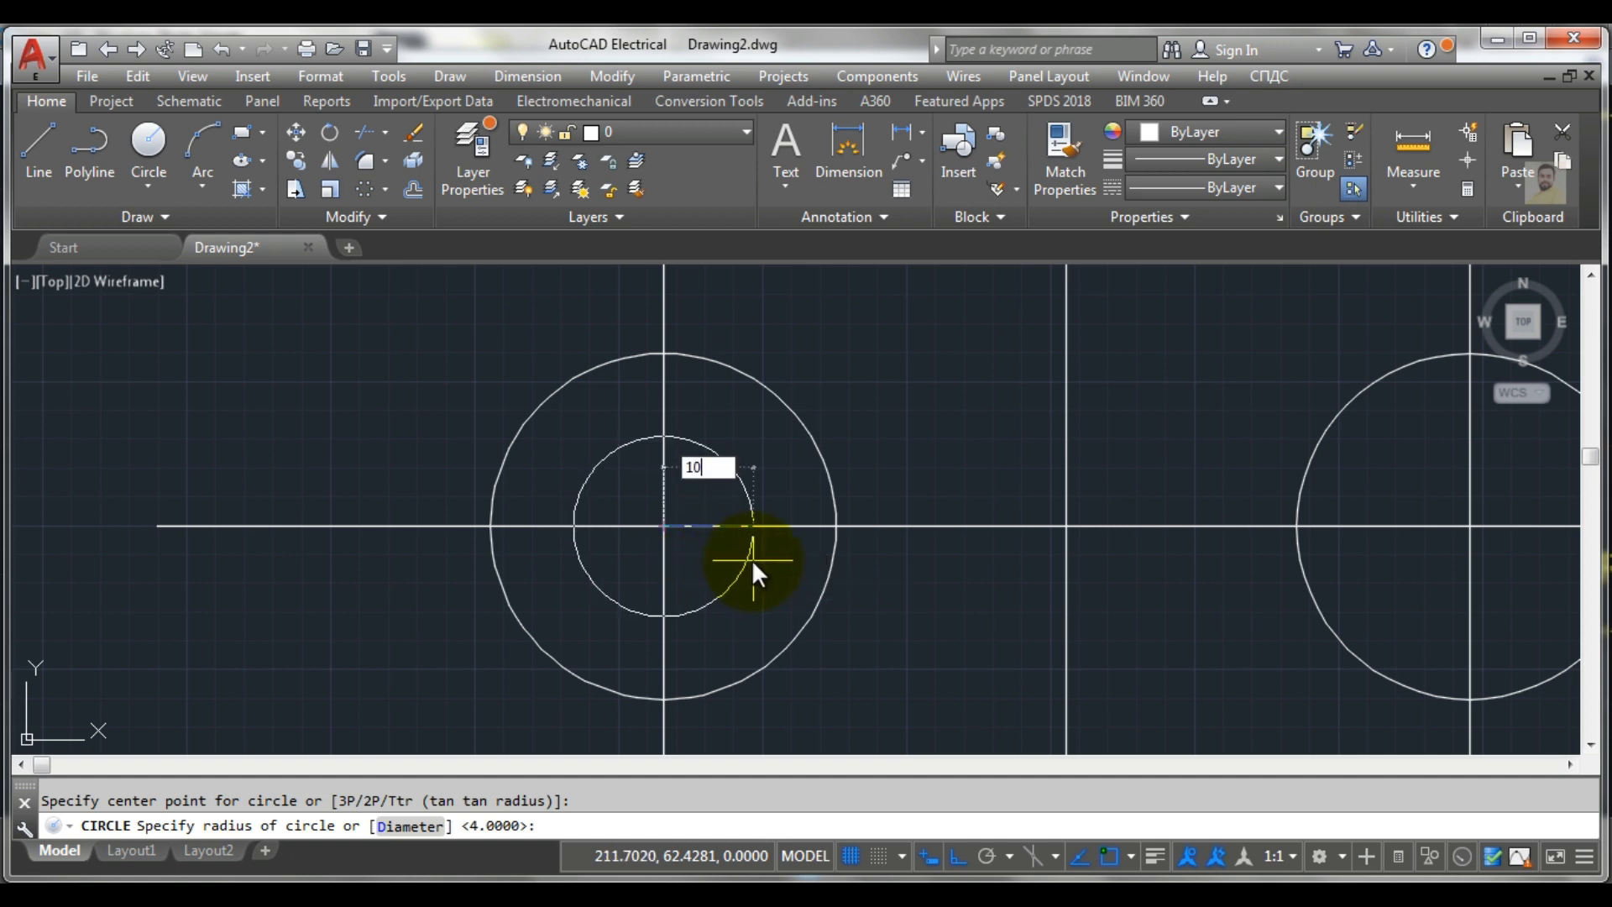
key("Return")
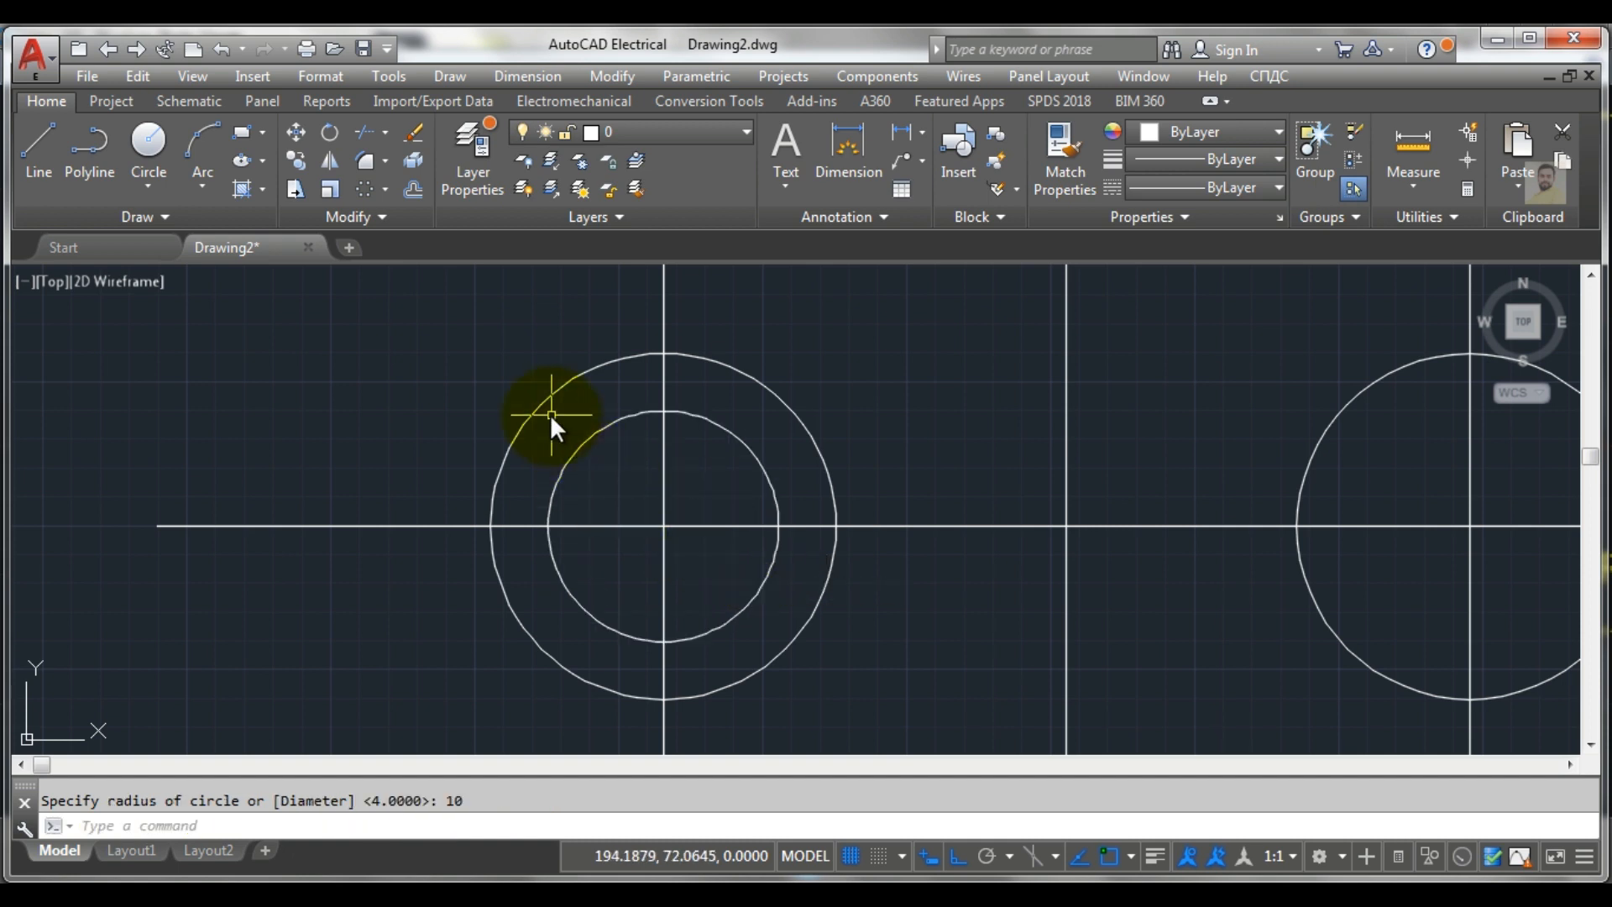
Draw a circle of radius 4 centred on the left quadrant of the lower-left lobe's R10 circle
left_click(151, 146)
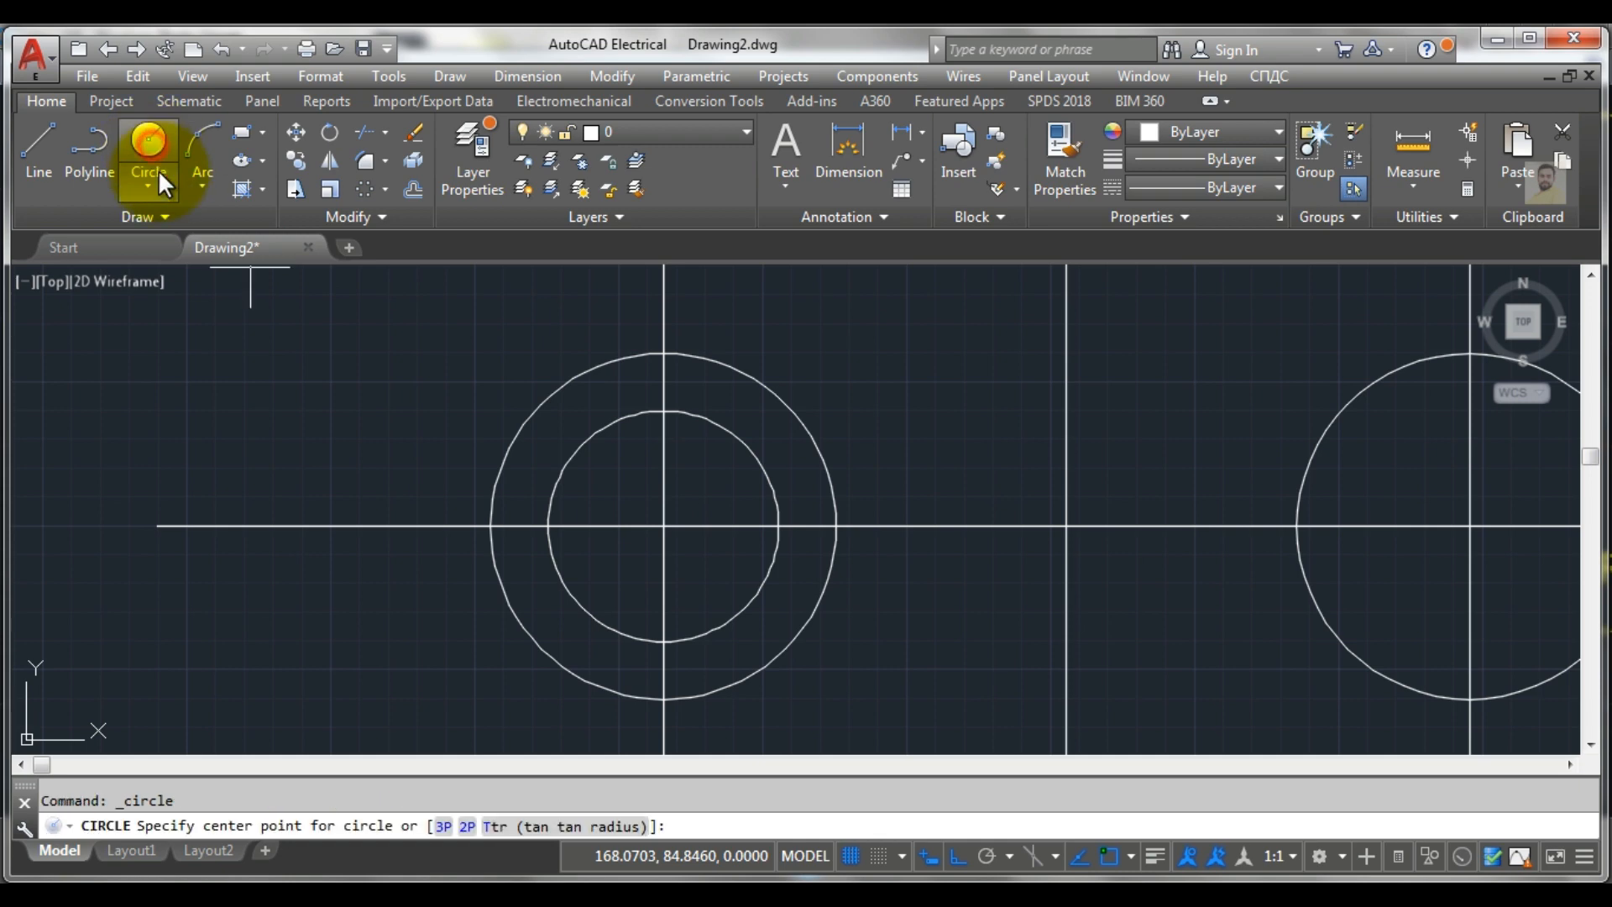
left_click(554, 891)
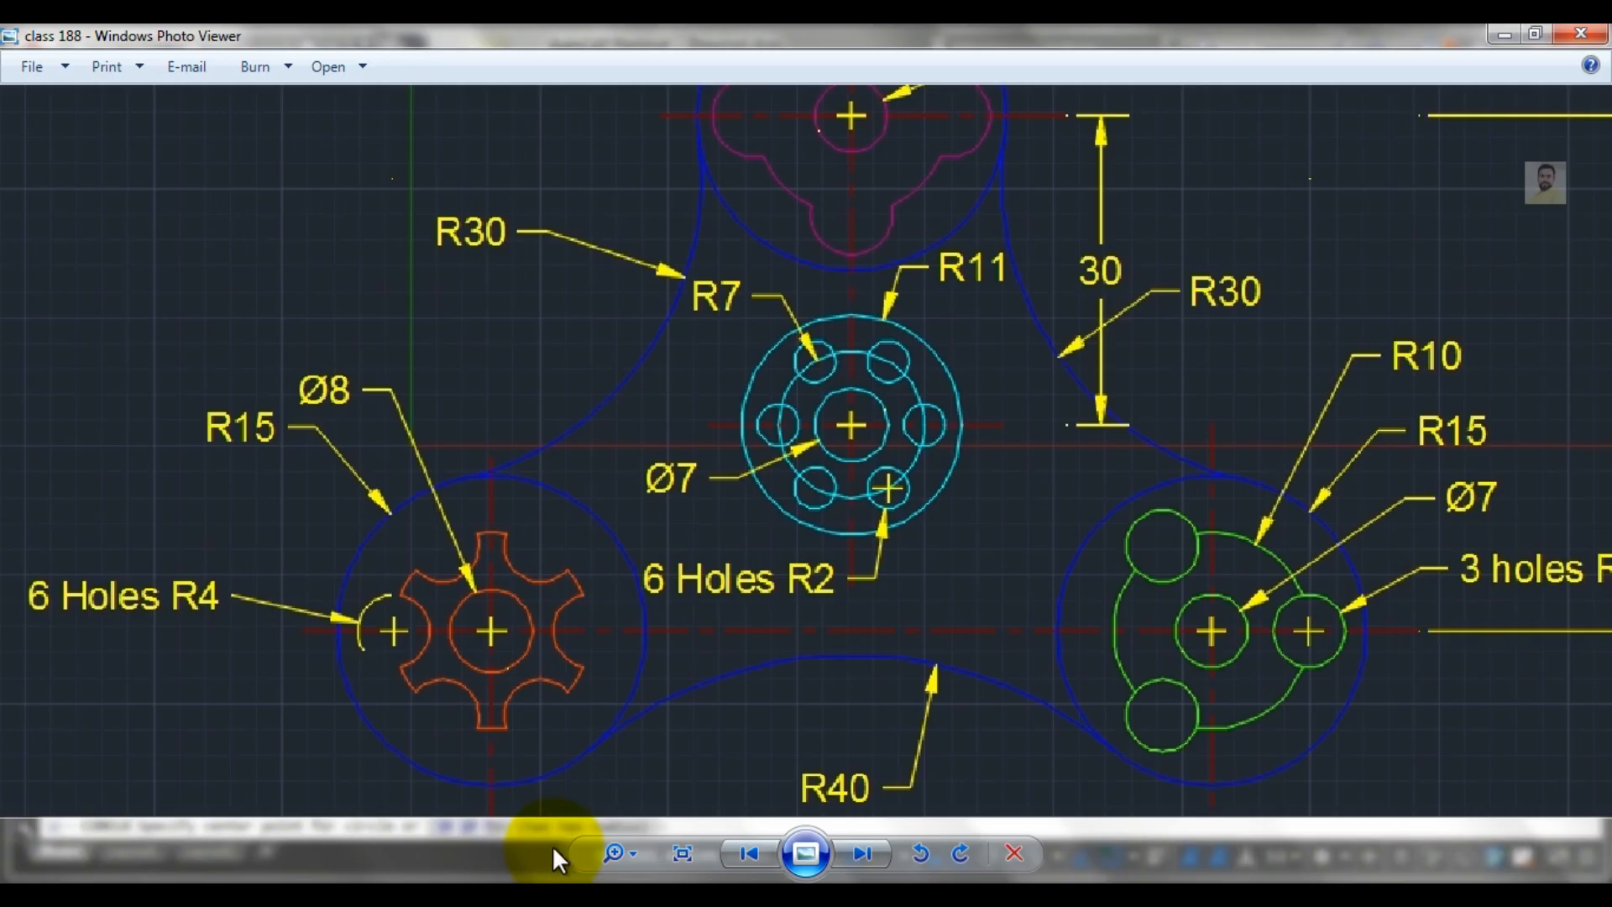
left_click(462, 895)
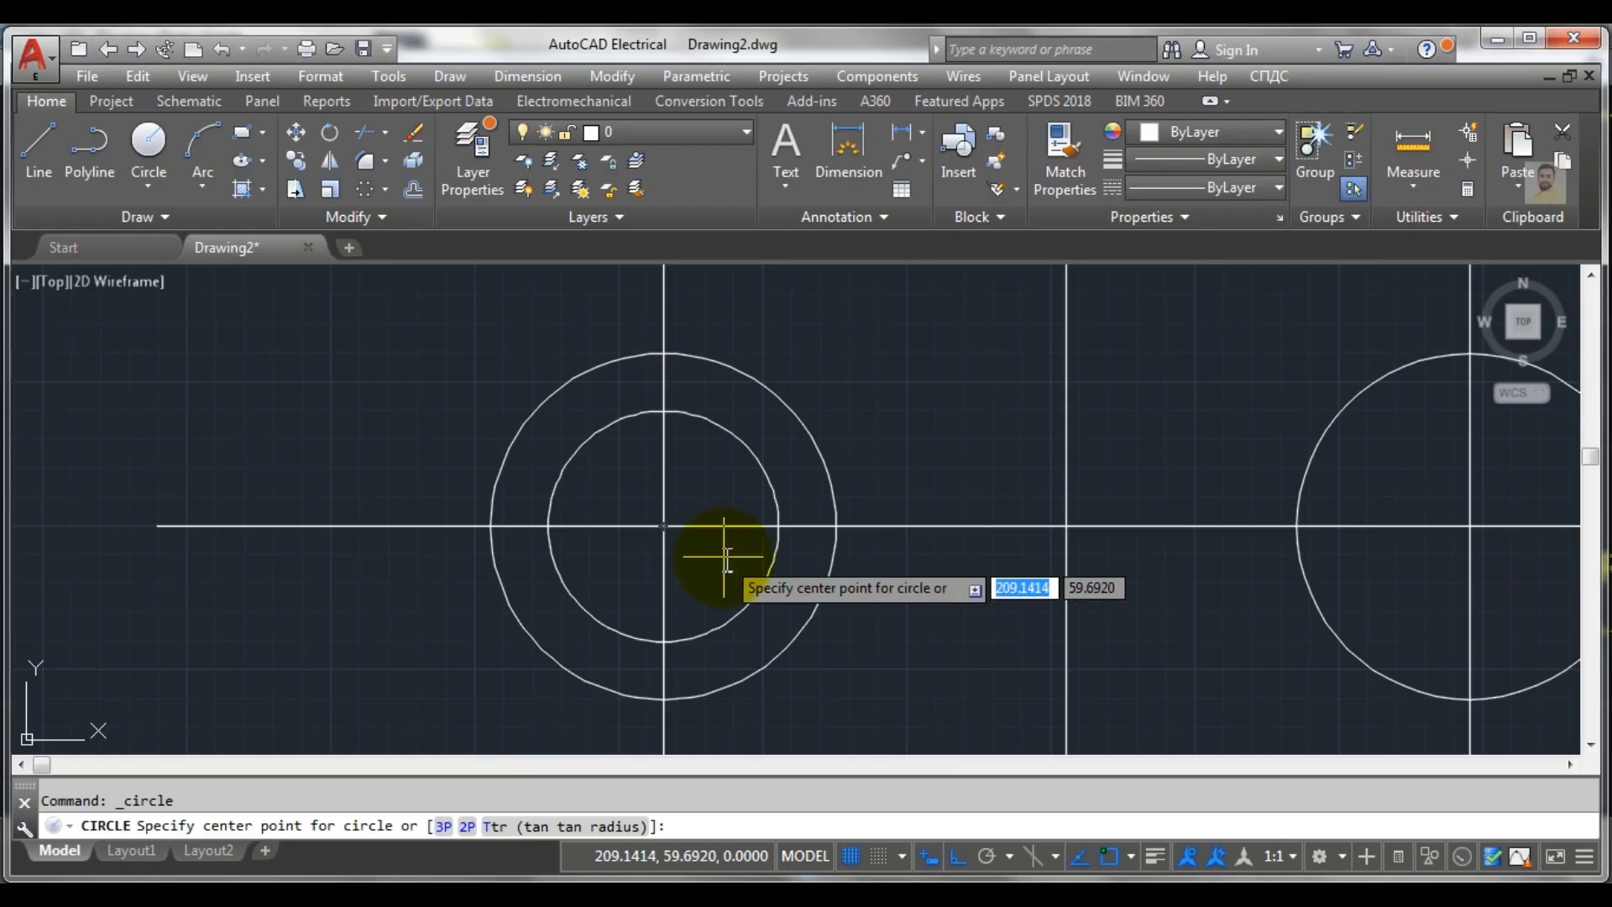
scroll(722, 552, "up", 2)
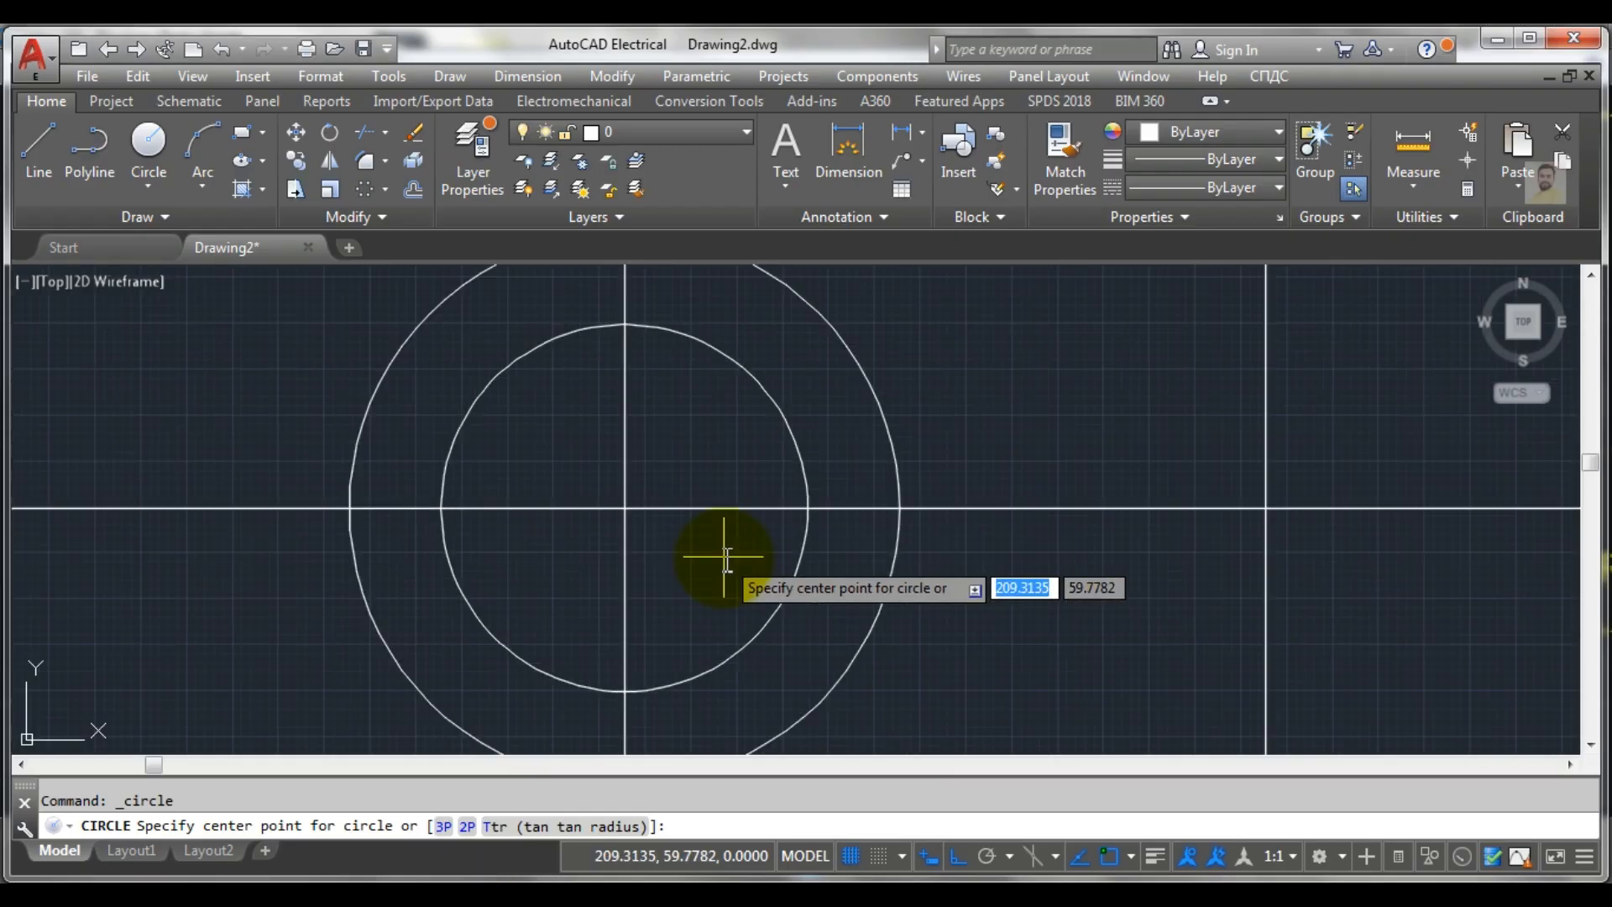
left_click(438, 507)
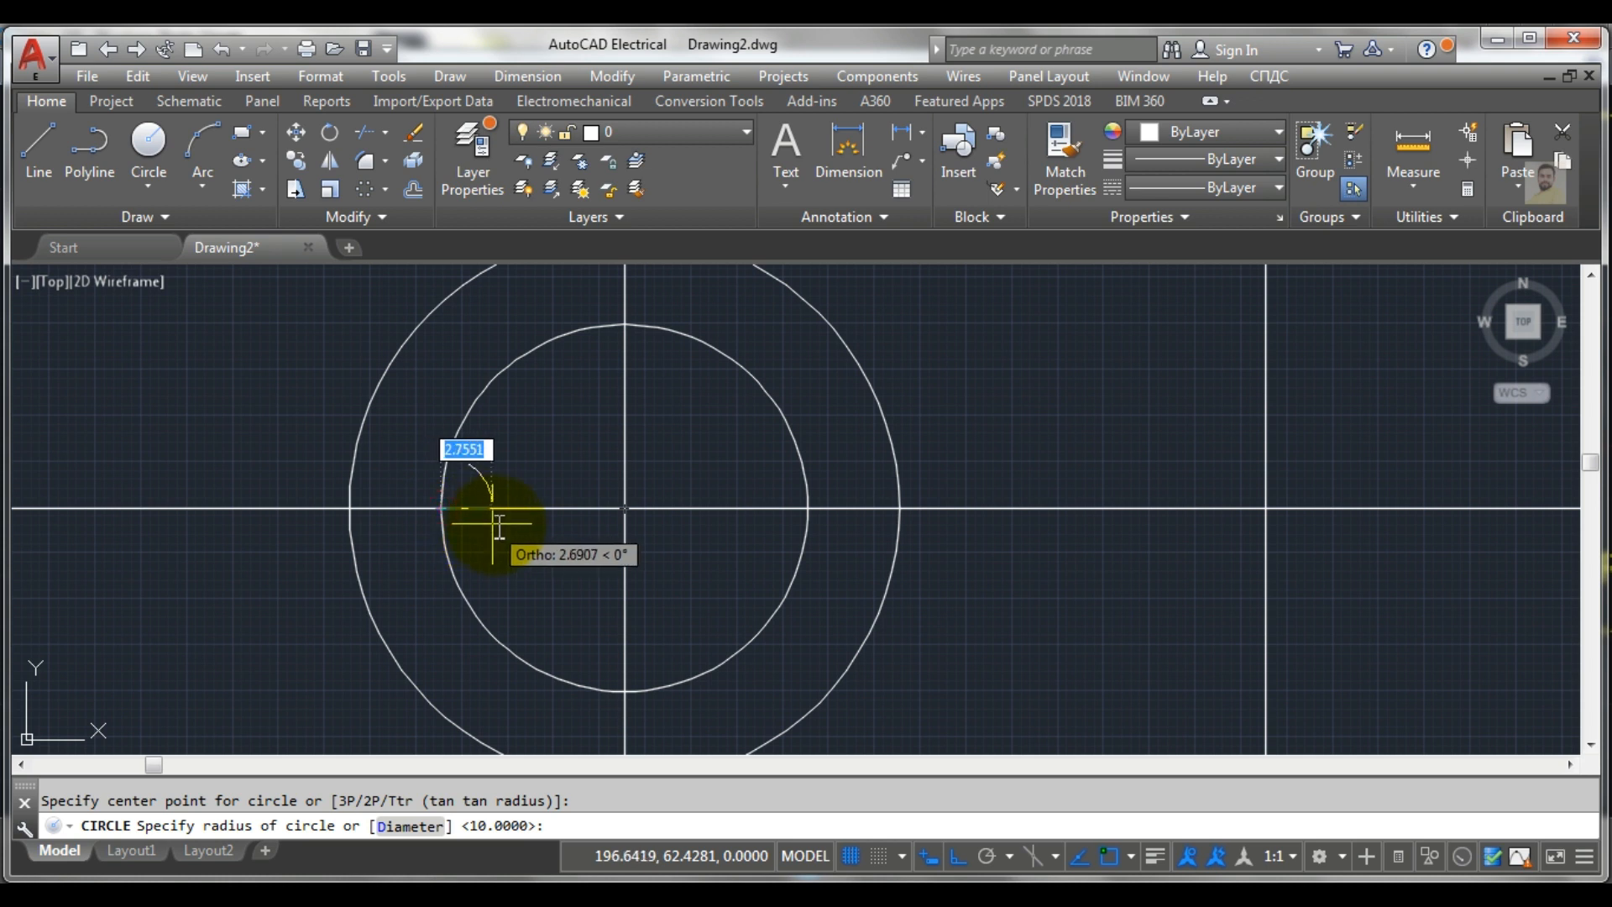
type("4")
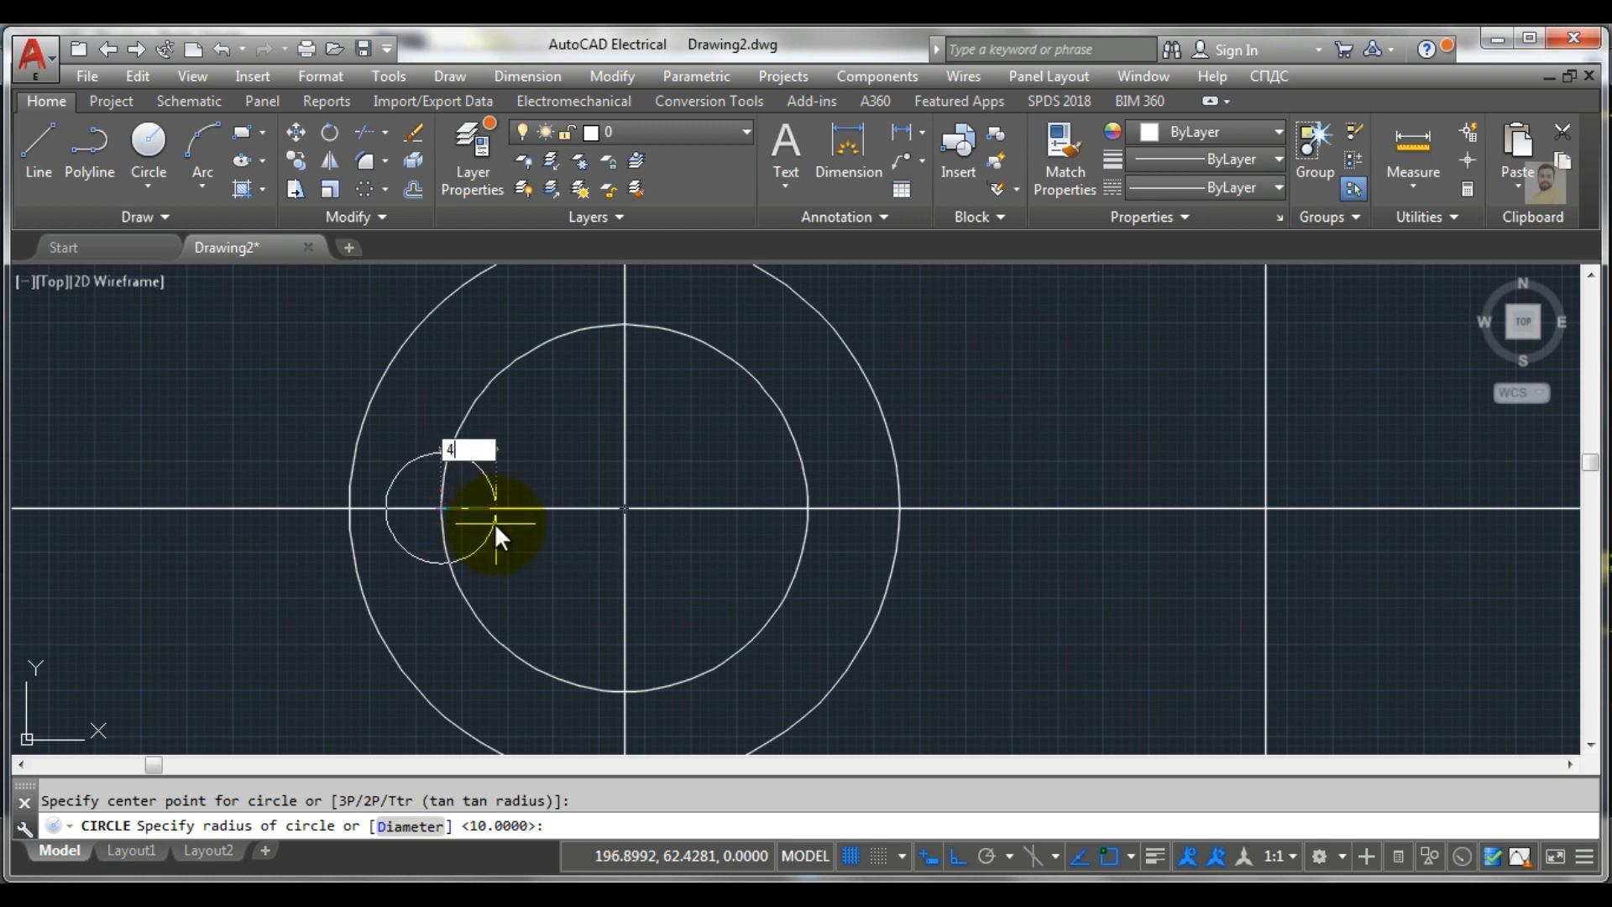
key("Return")
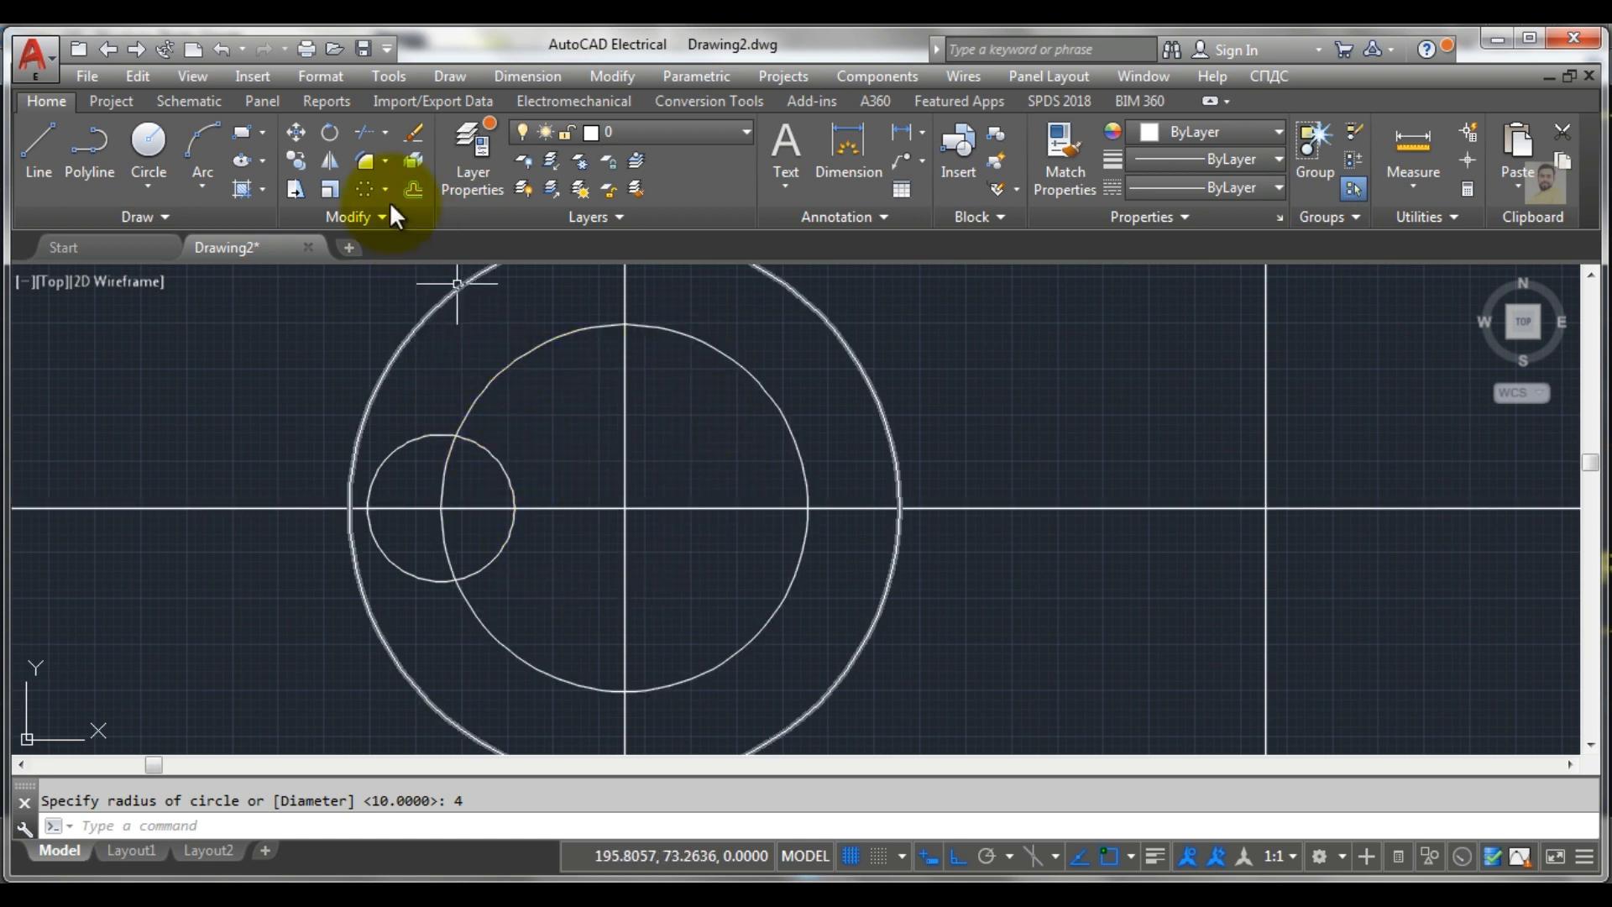
Create a polar array of the R4 circle about the lower-left lobe's centre, with 6 items filling 360 degrees
left_click(365, 188)
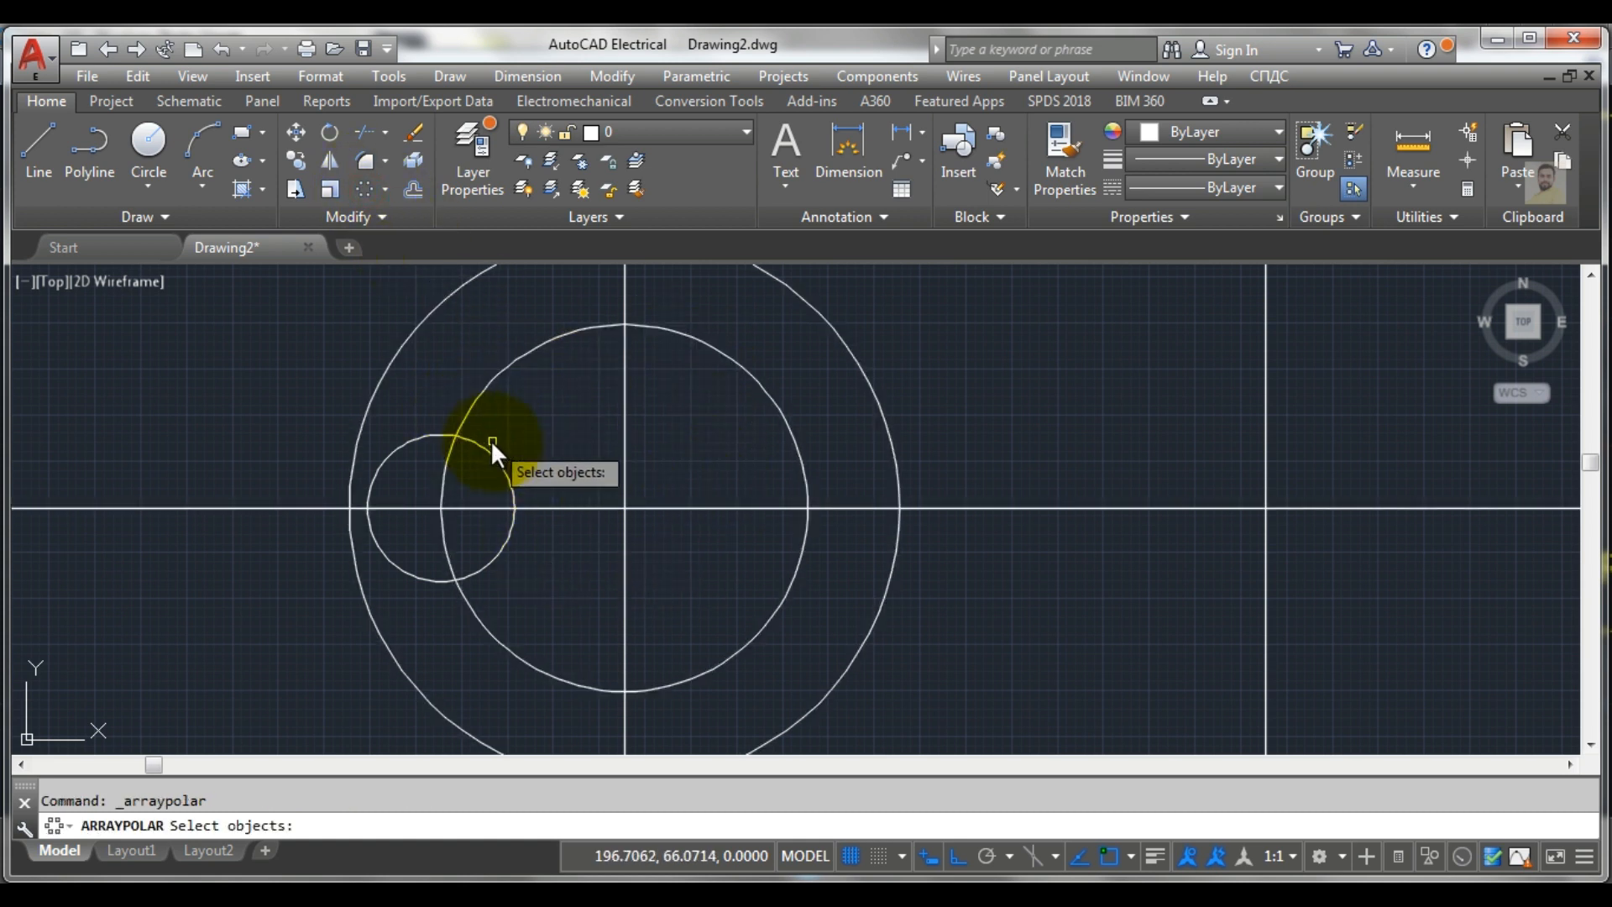
left_click(497, 461)
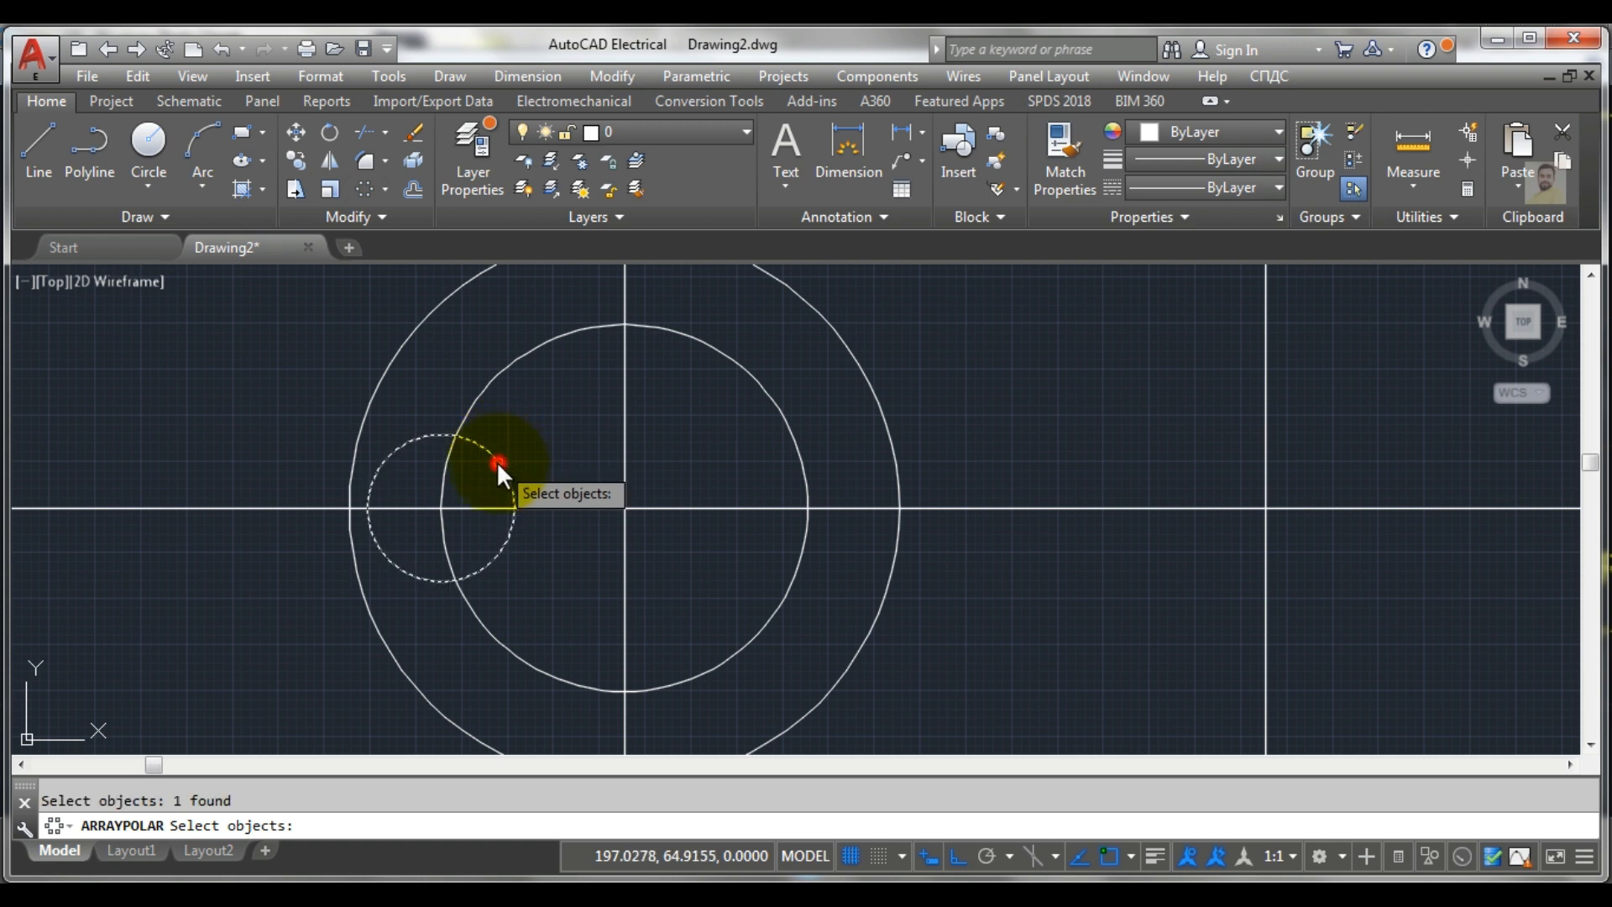
key("Return")
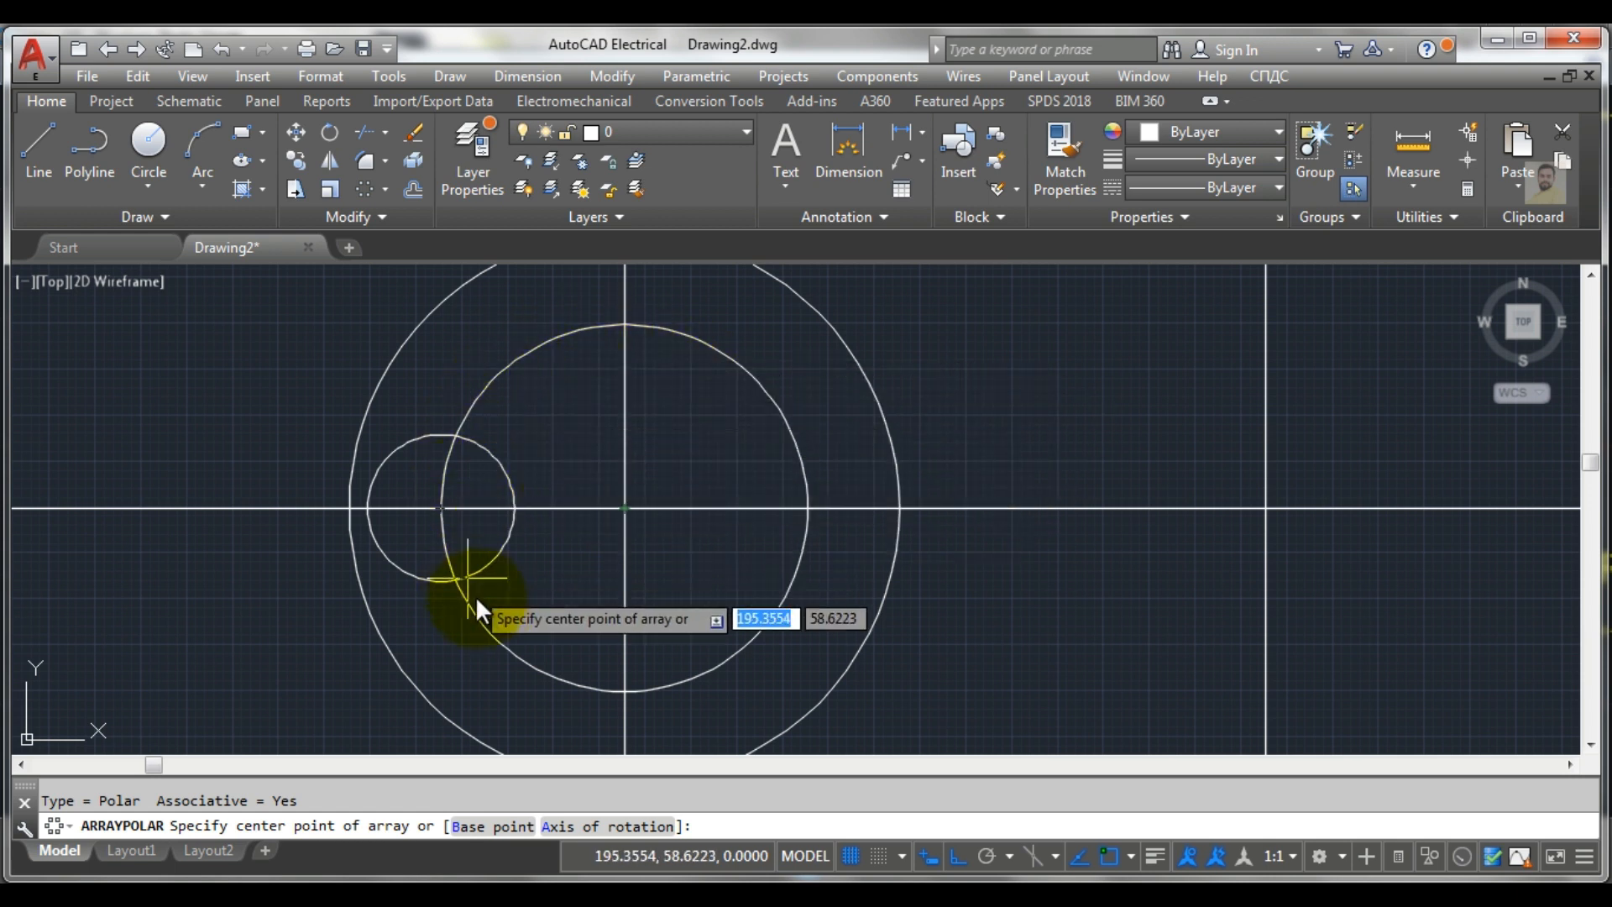
left_click(624, 507)
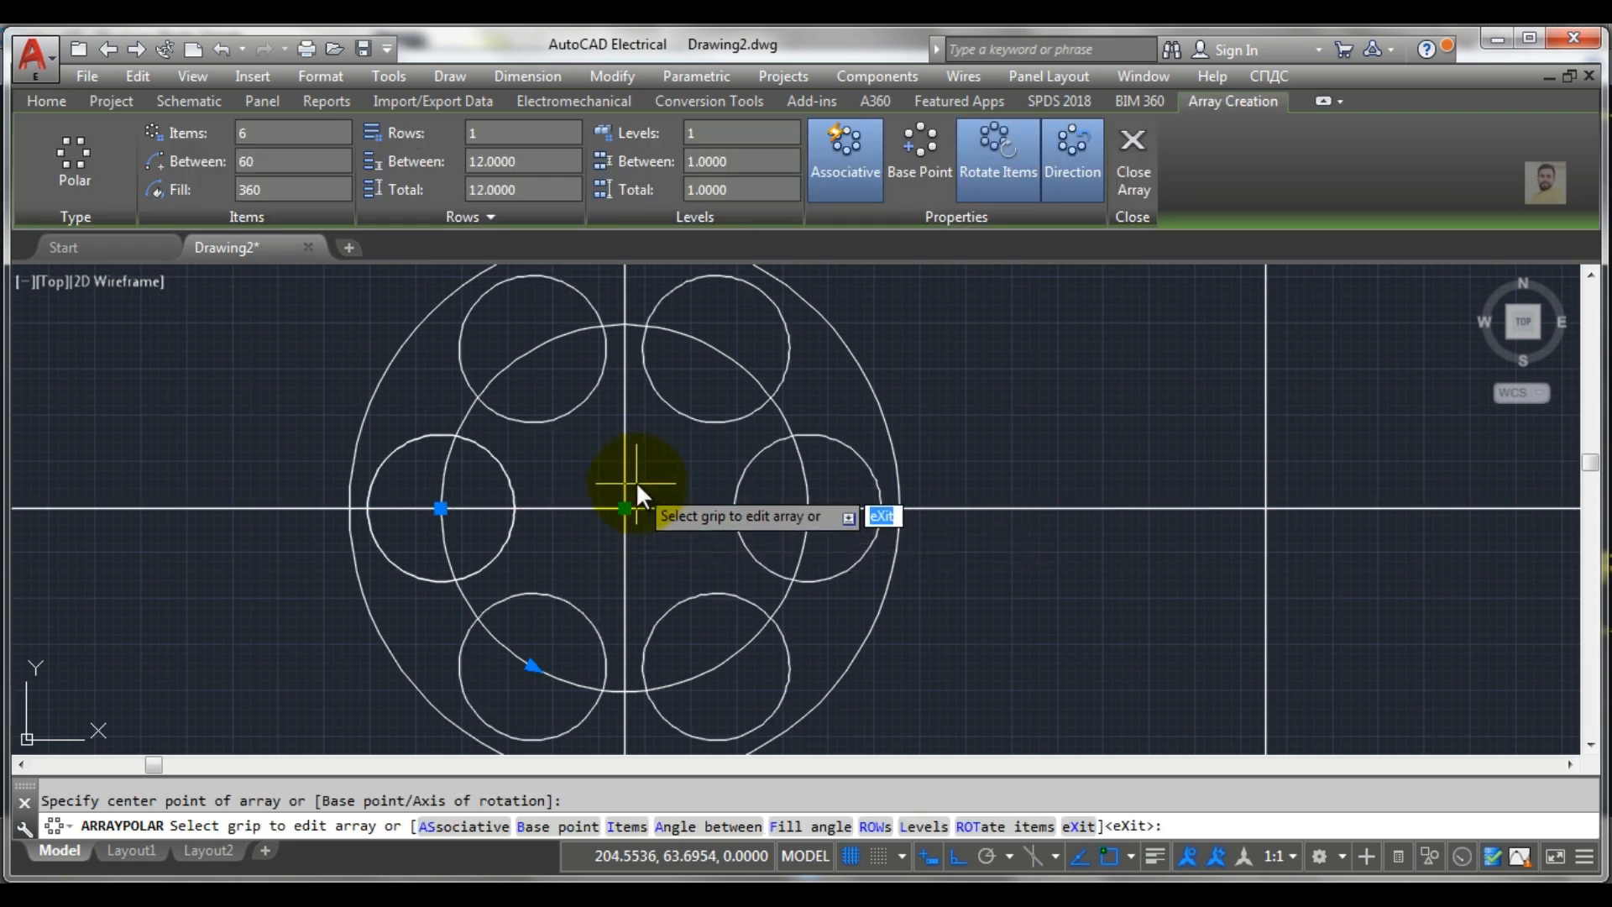
left_click(1140, 164)
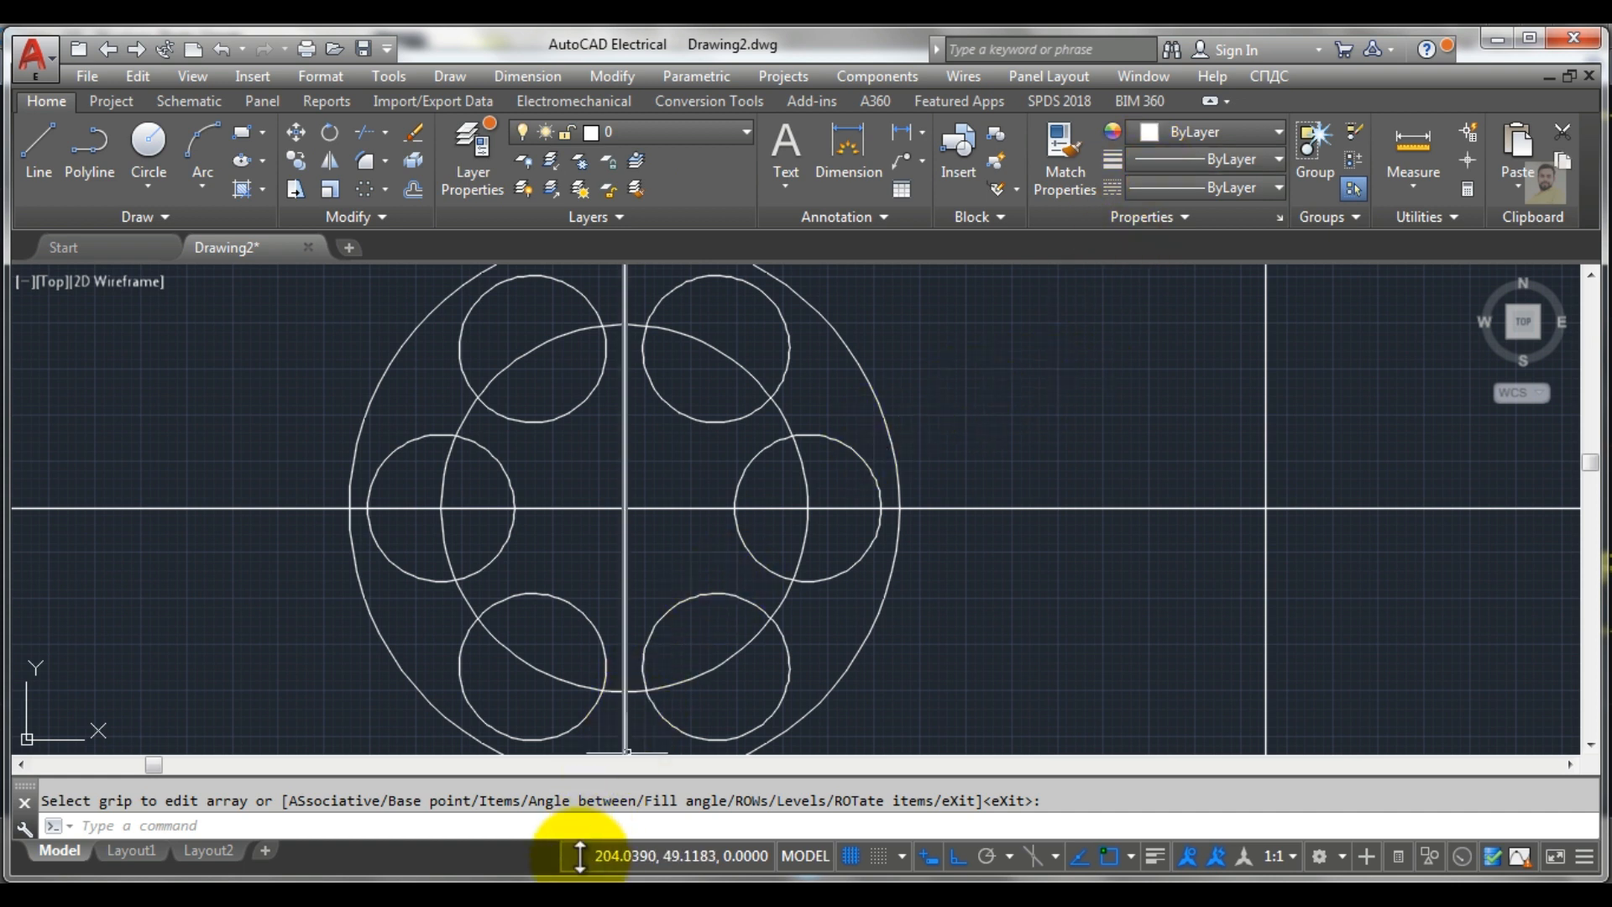
Check the centre hole in the class 188 reference image and draw a circle of diameter 8 at the lower-left lobe's centre
left_click(539, 899)
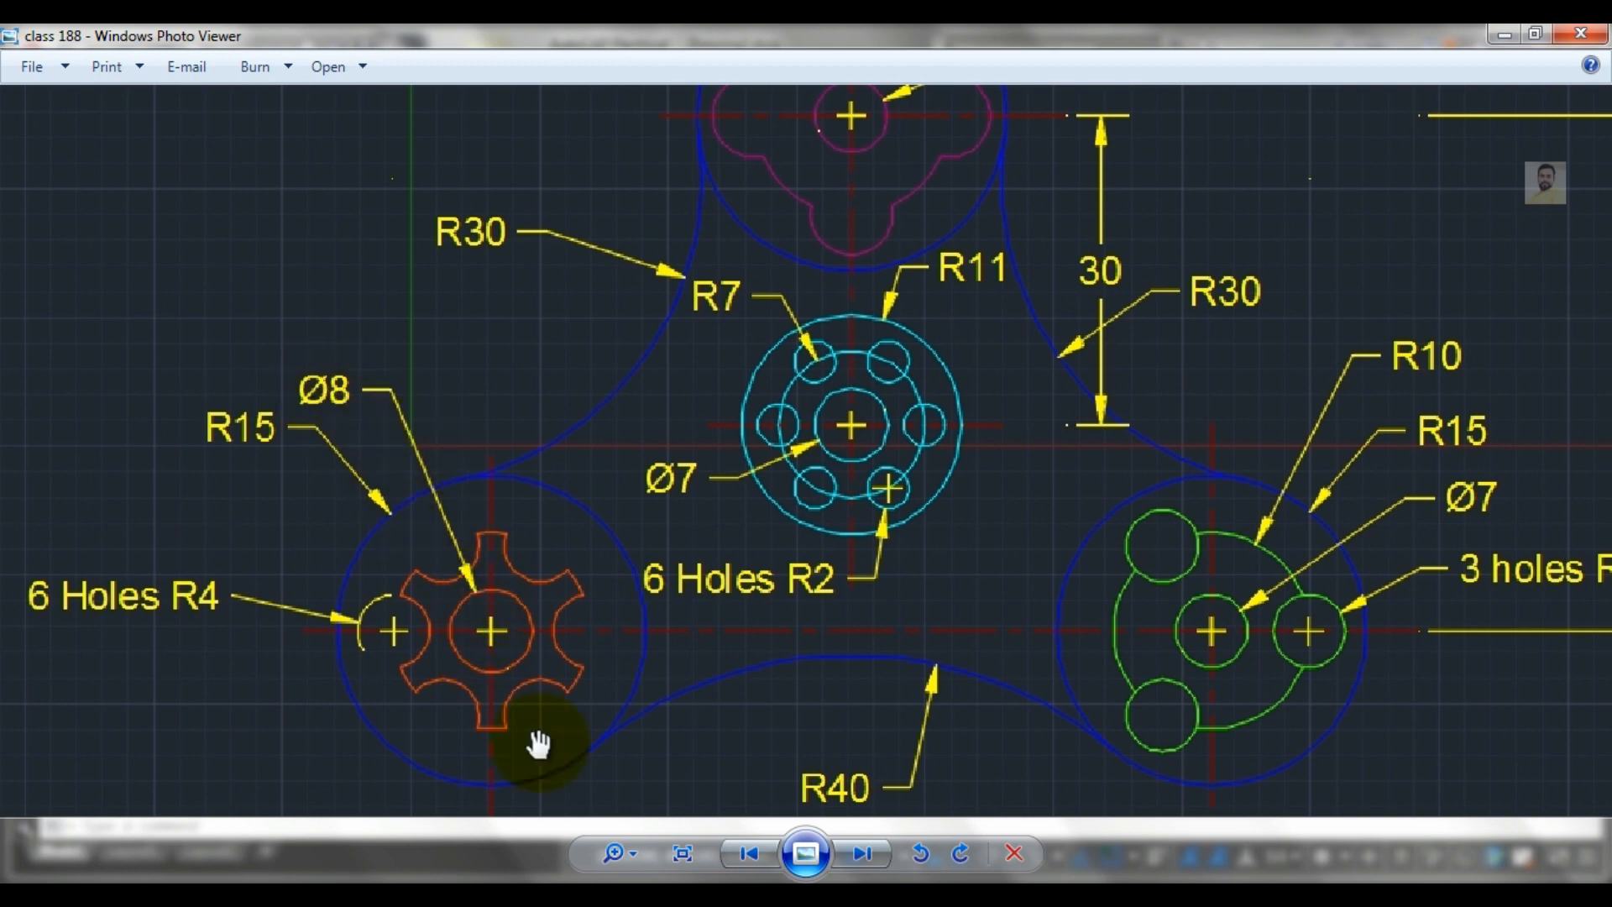
left_click(487, 891)
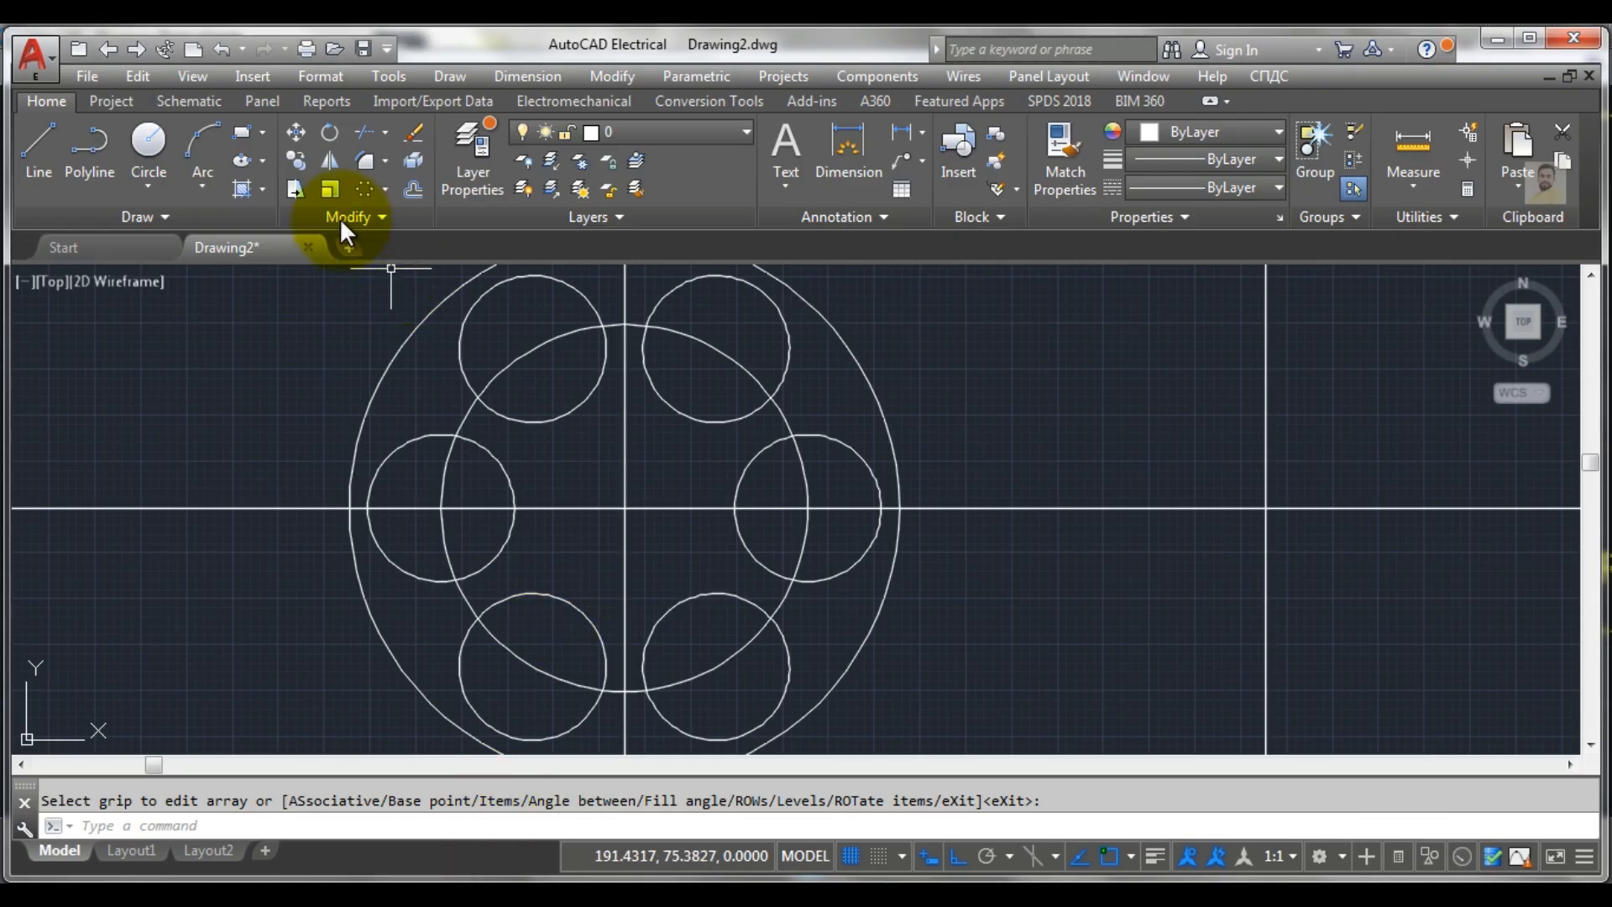
left_click(151, 186)
left_click(183, 273)
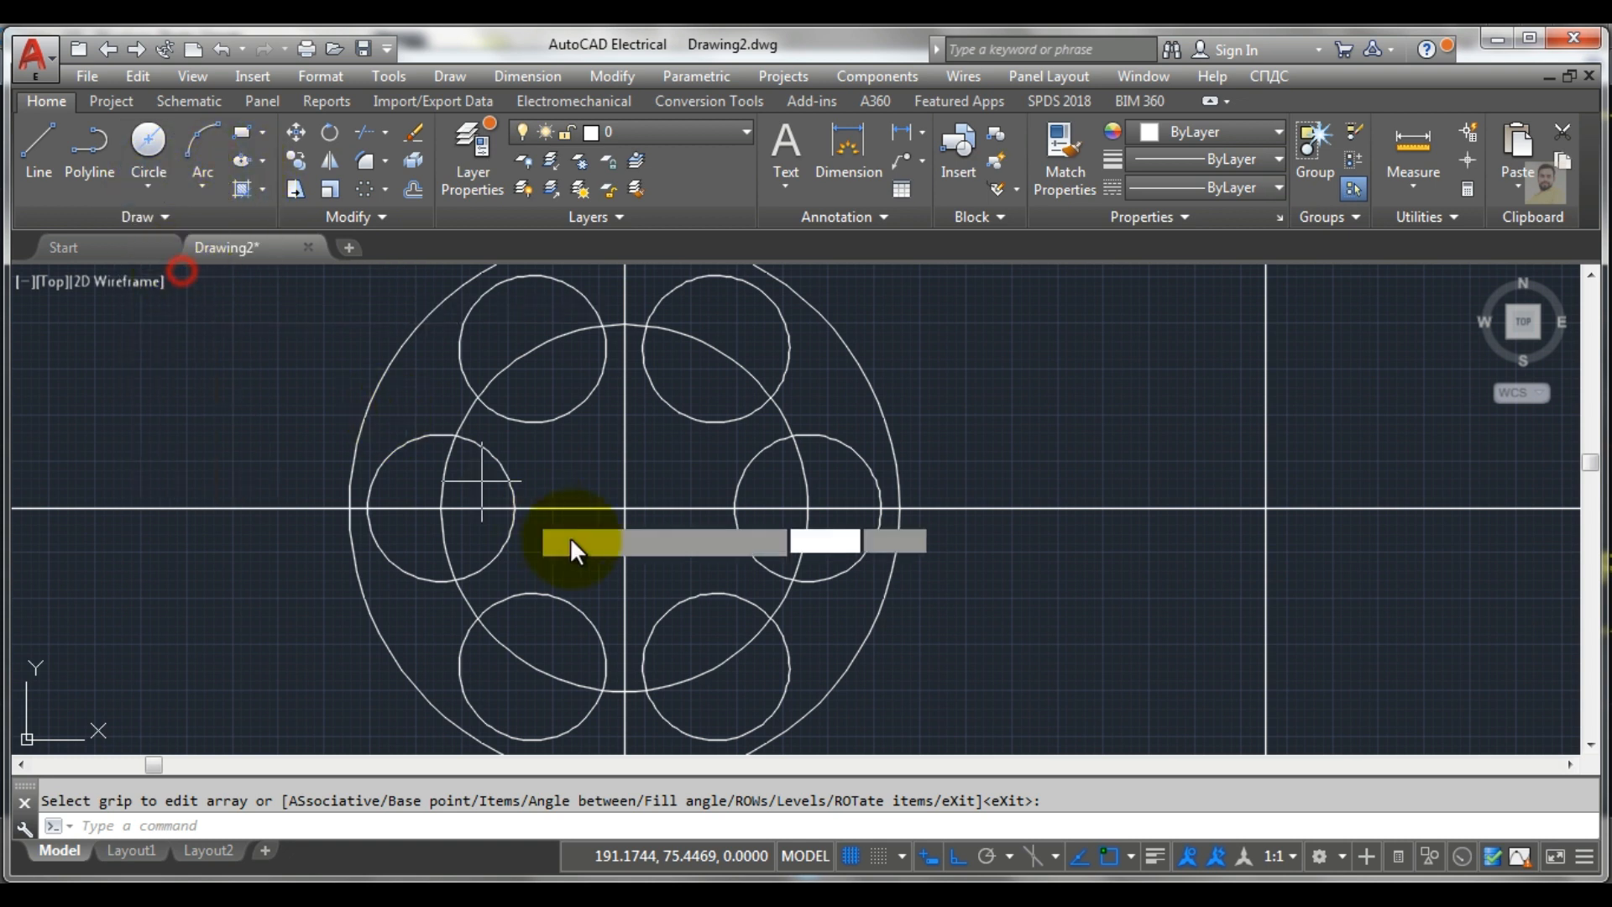
left_click(622, 507)
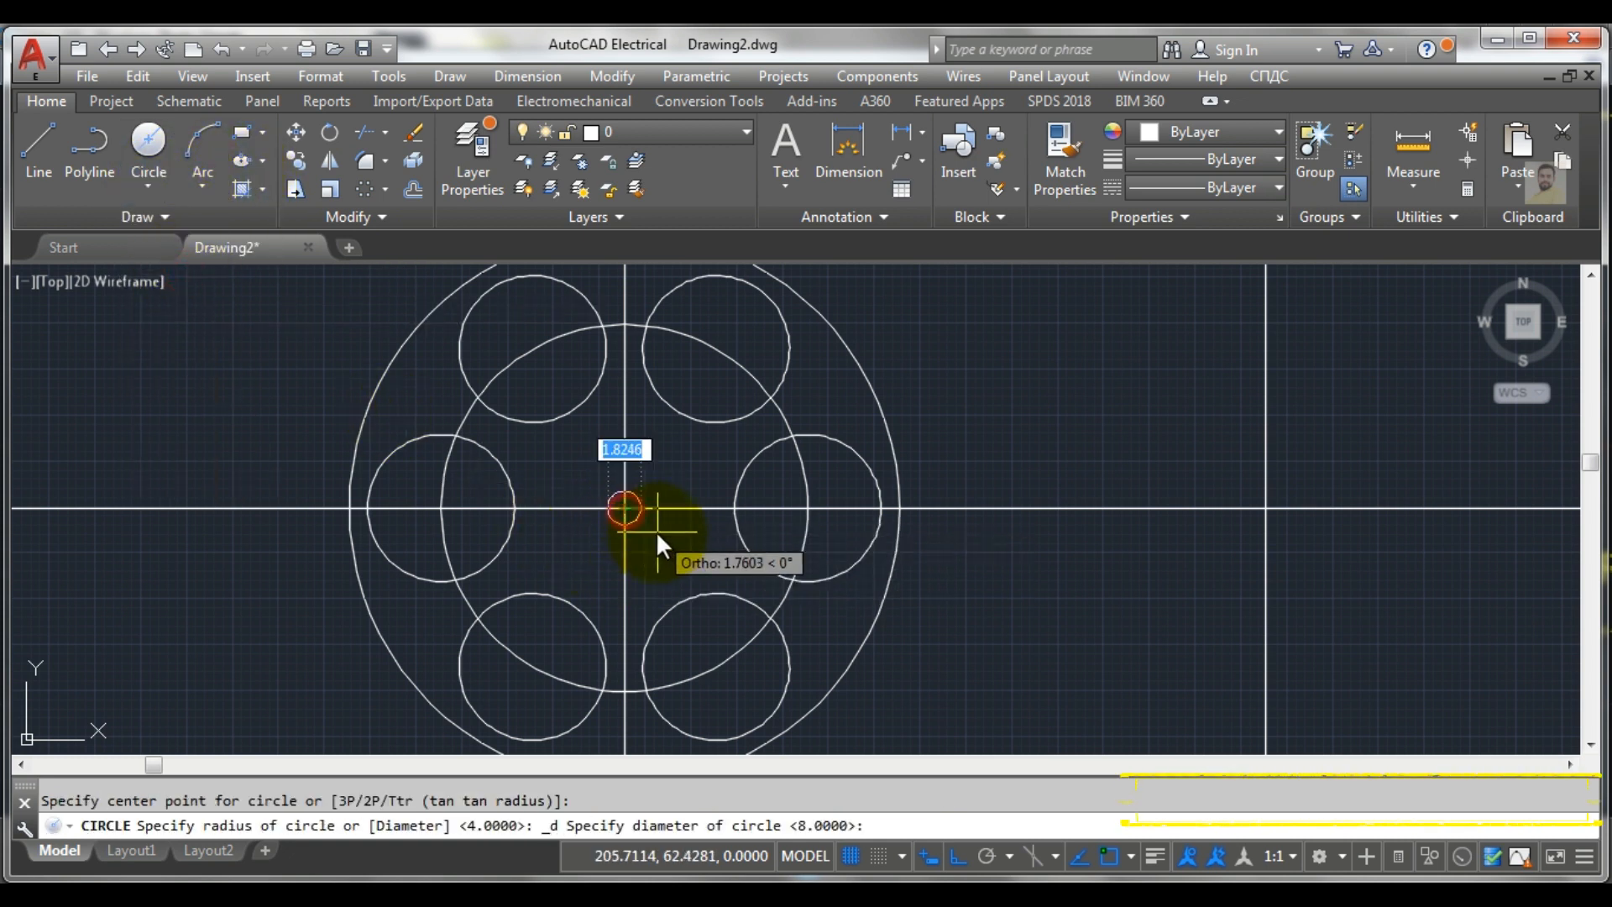
type("8")
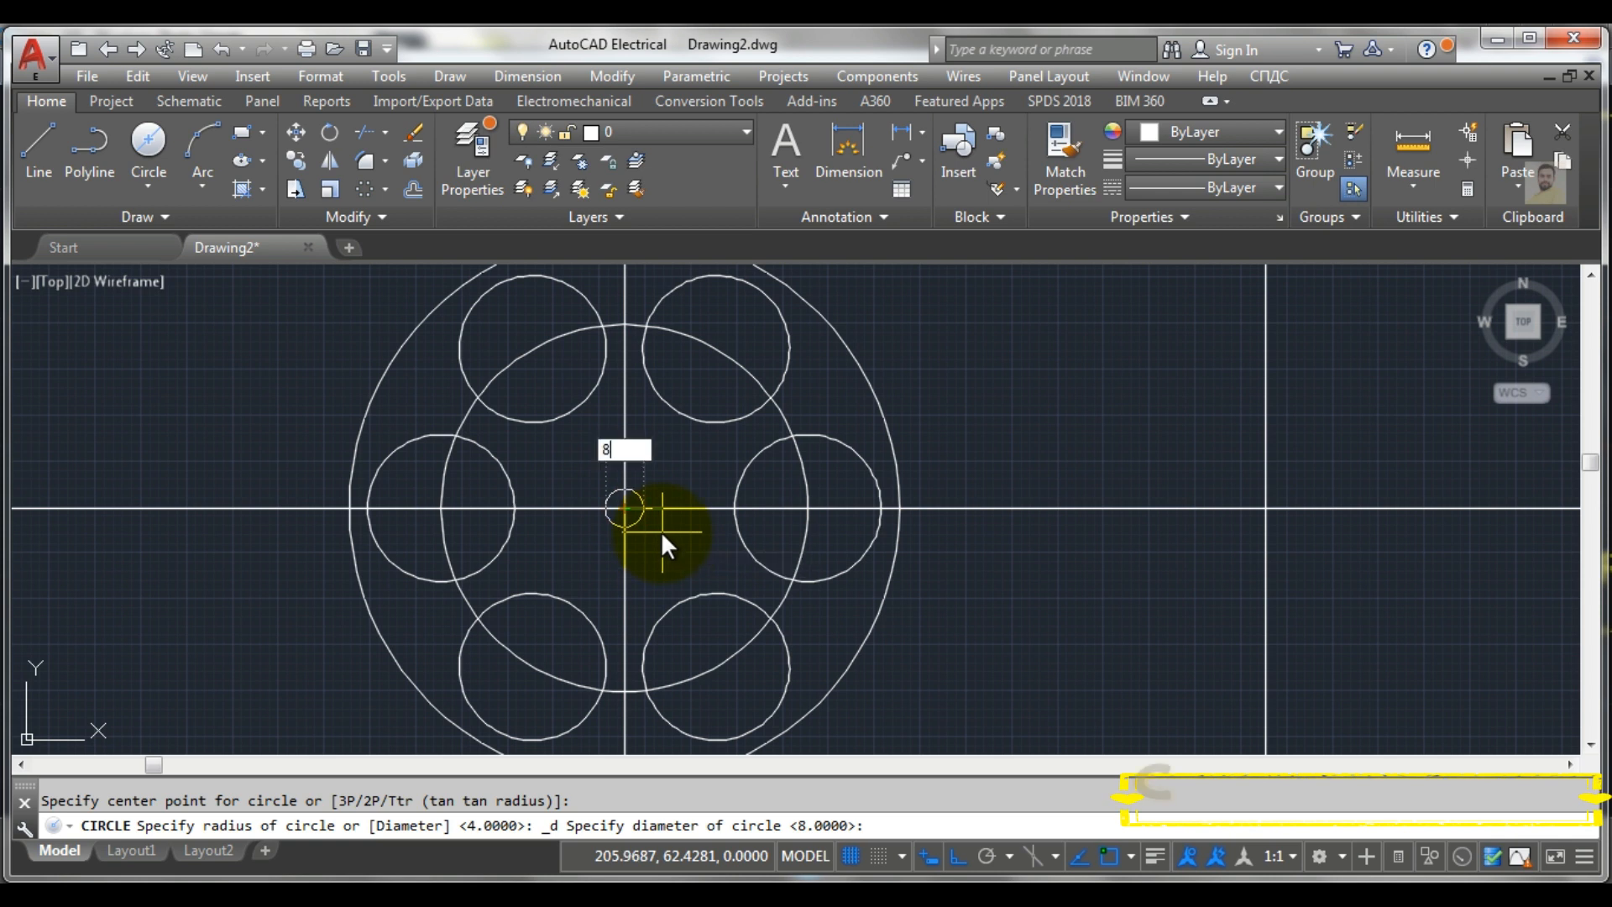
key("Return")
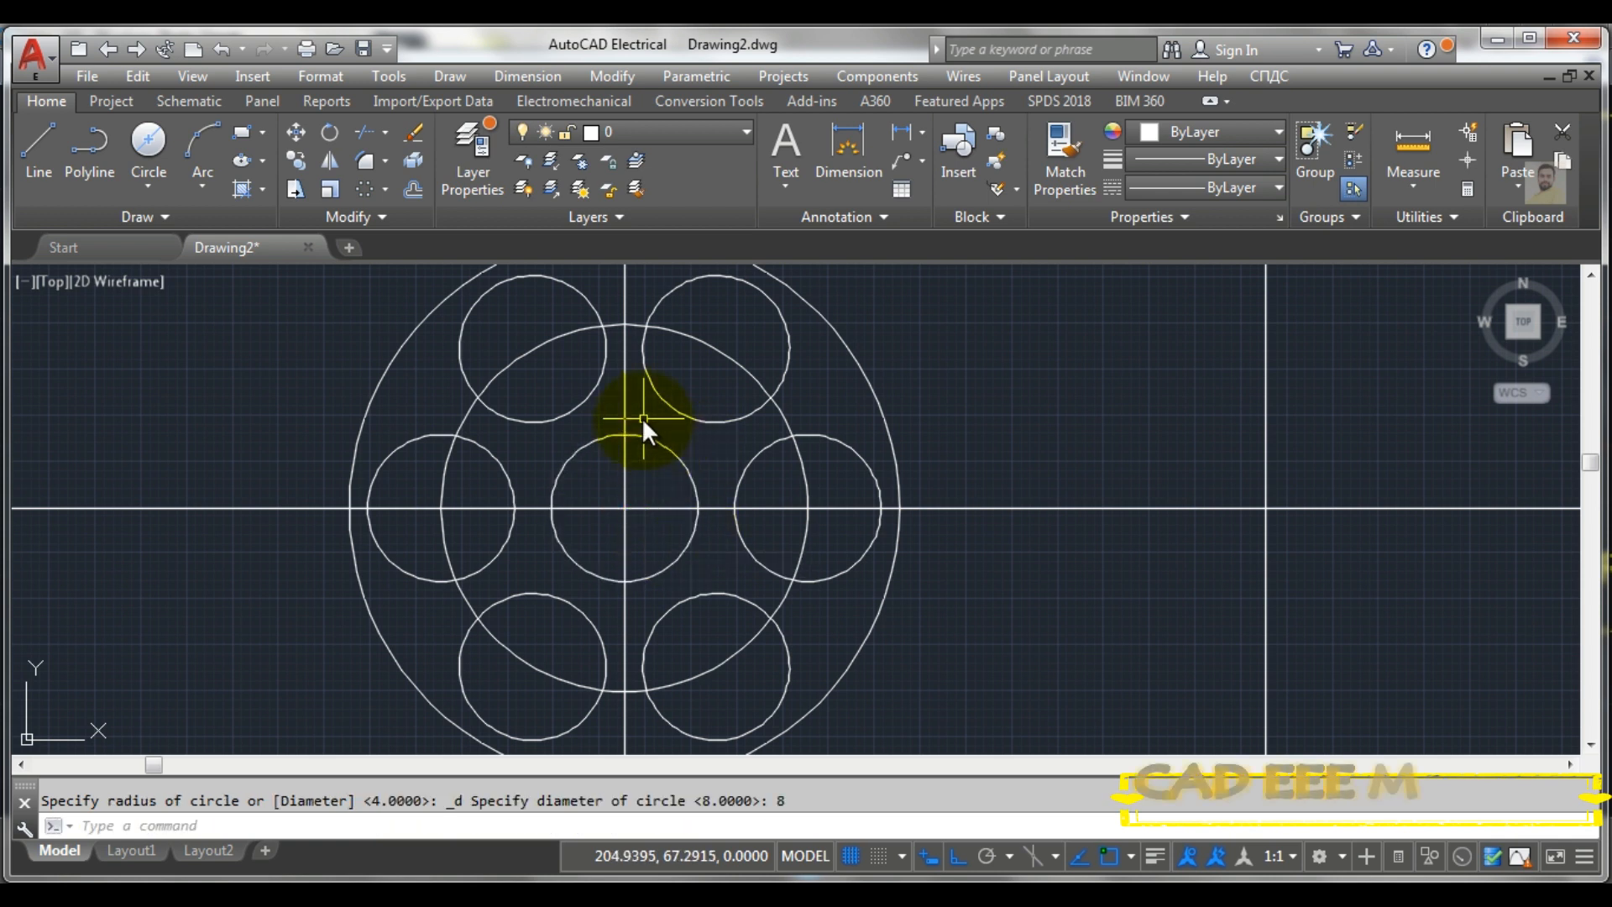
key("Escape")
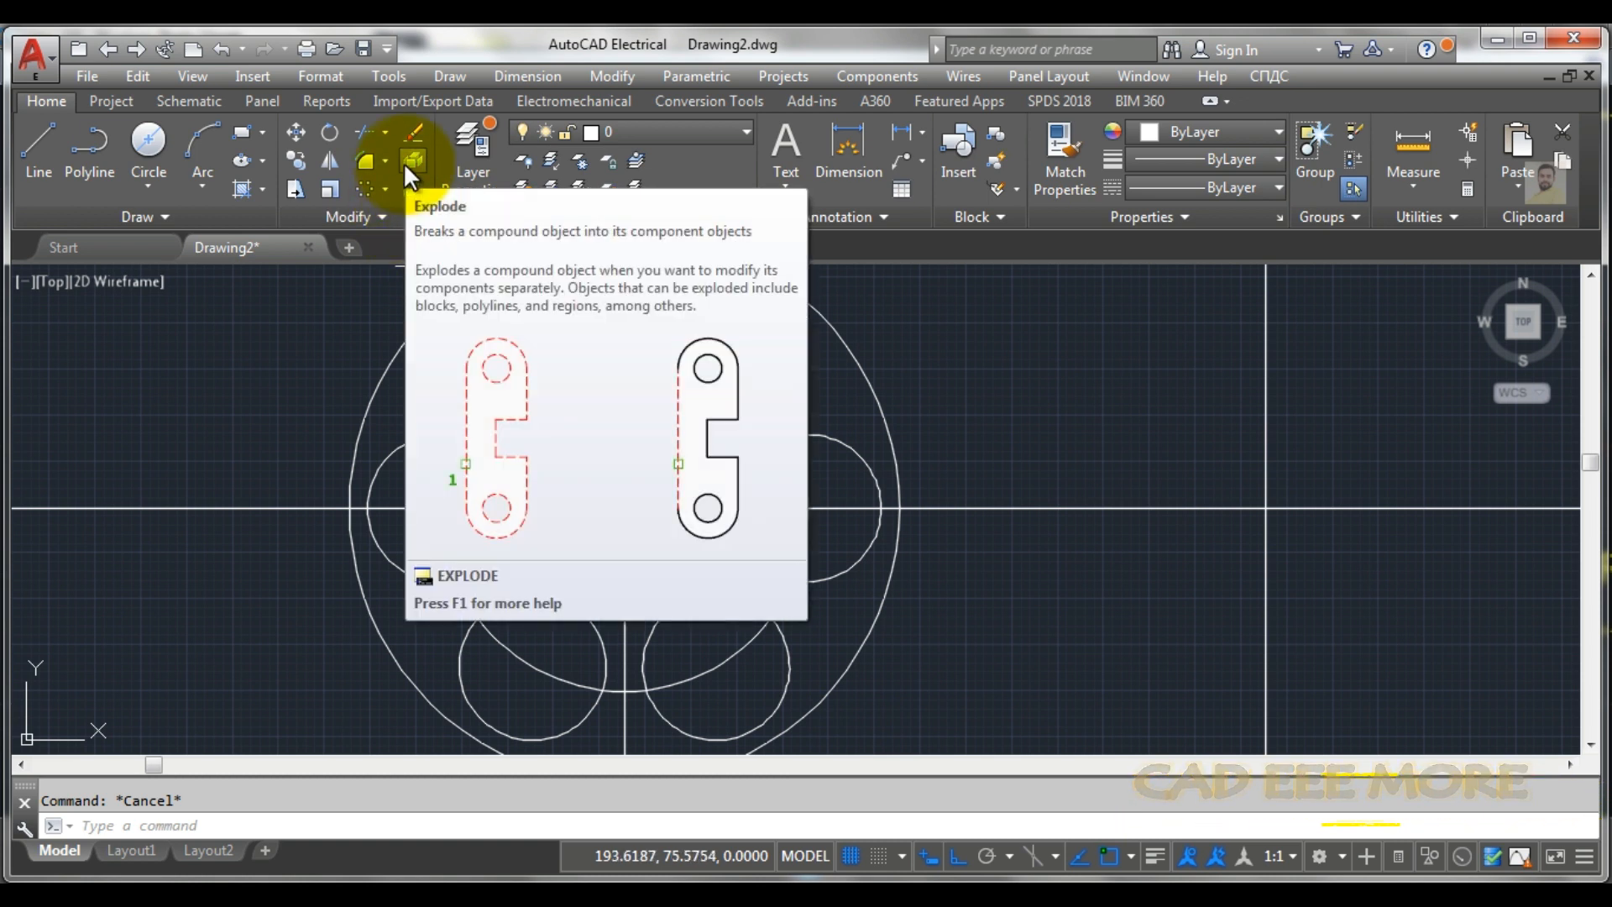
Explode the polar array of six R4 circles in the lower-left lobe into separate circles
left_click(403, 162)
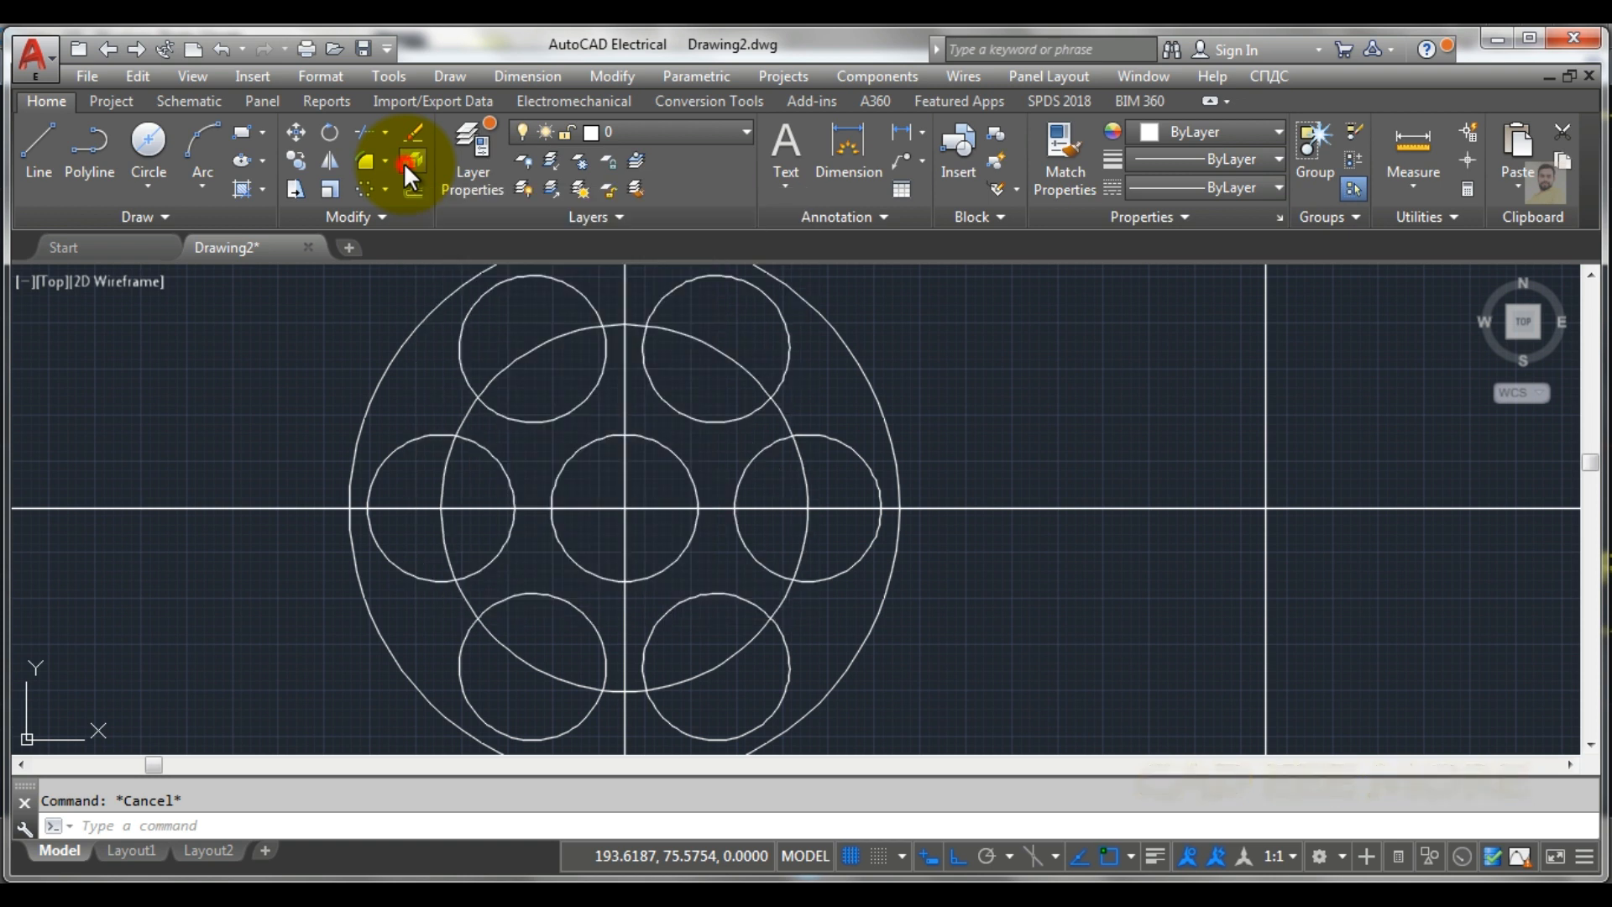
left_click(462, 369)
key("Return")
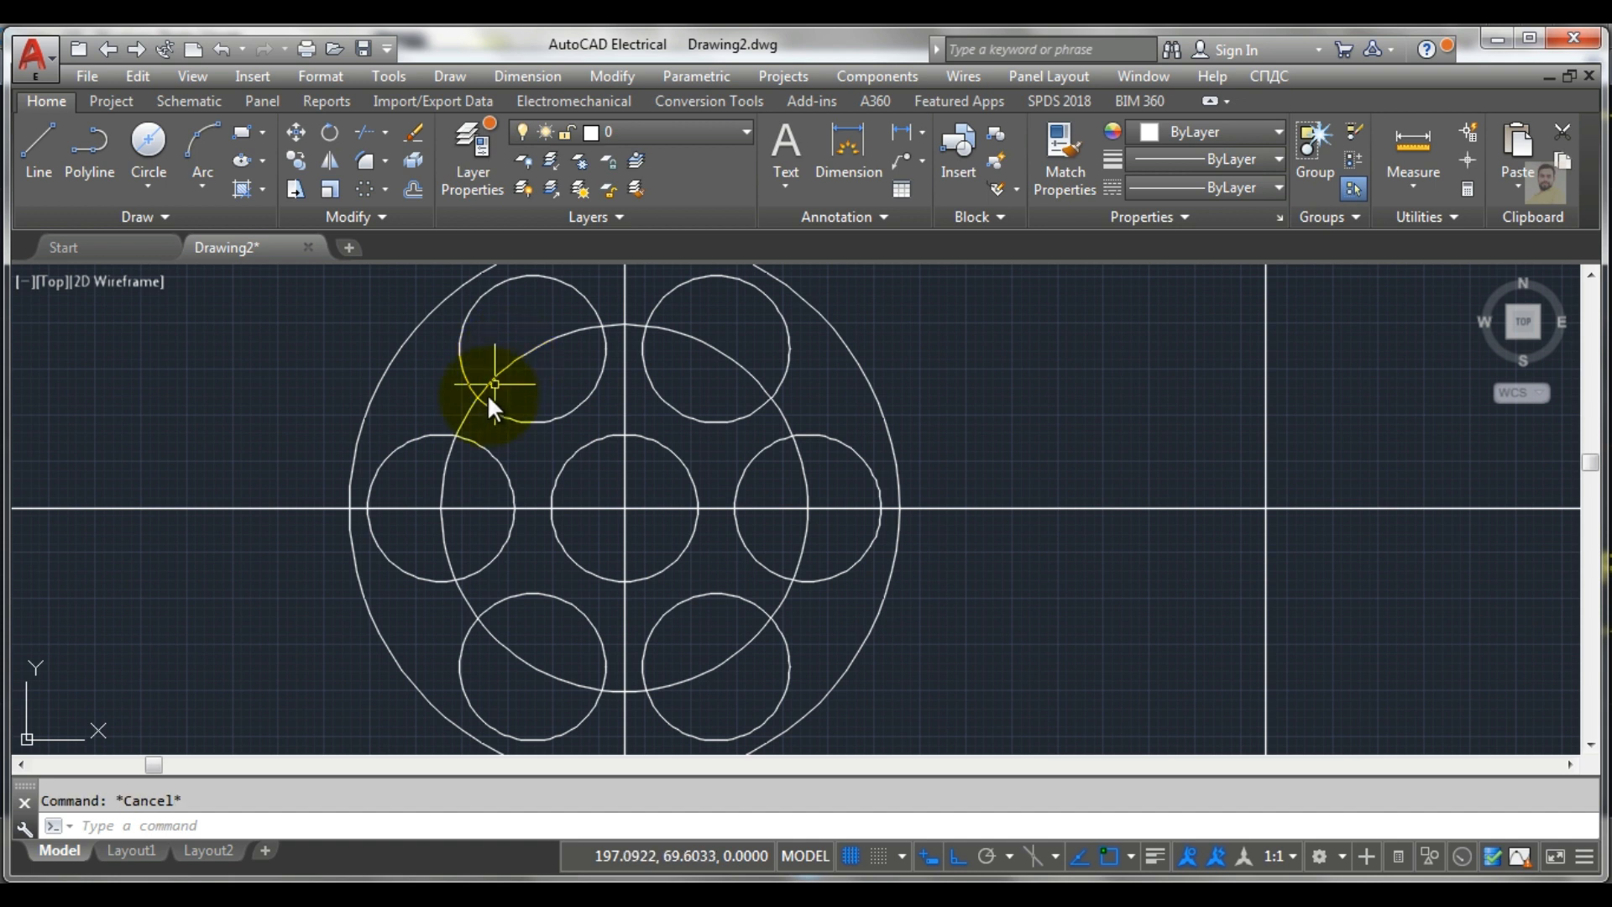
Trim the upper-left and left R4 circles outside the R10 circle, and the R10 arcs inside them, to form two concave notches
type("TR")
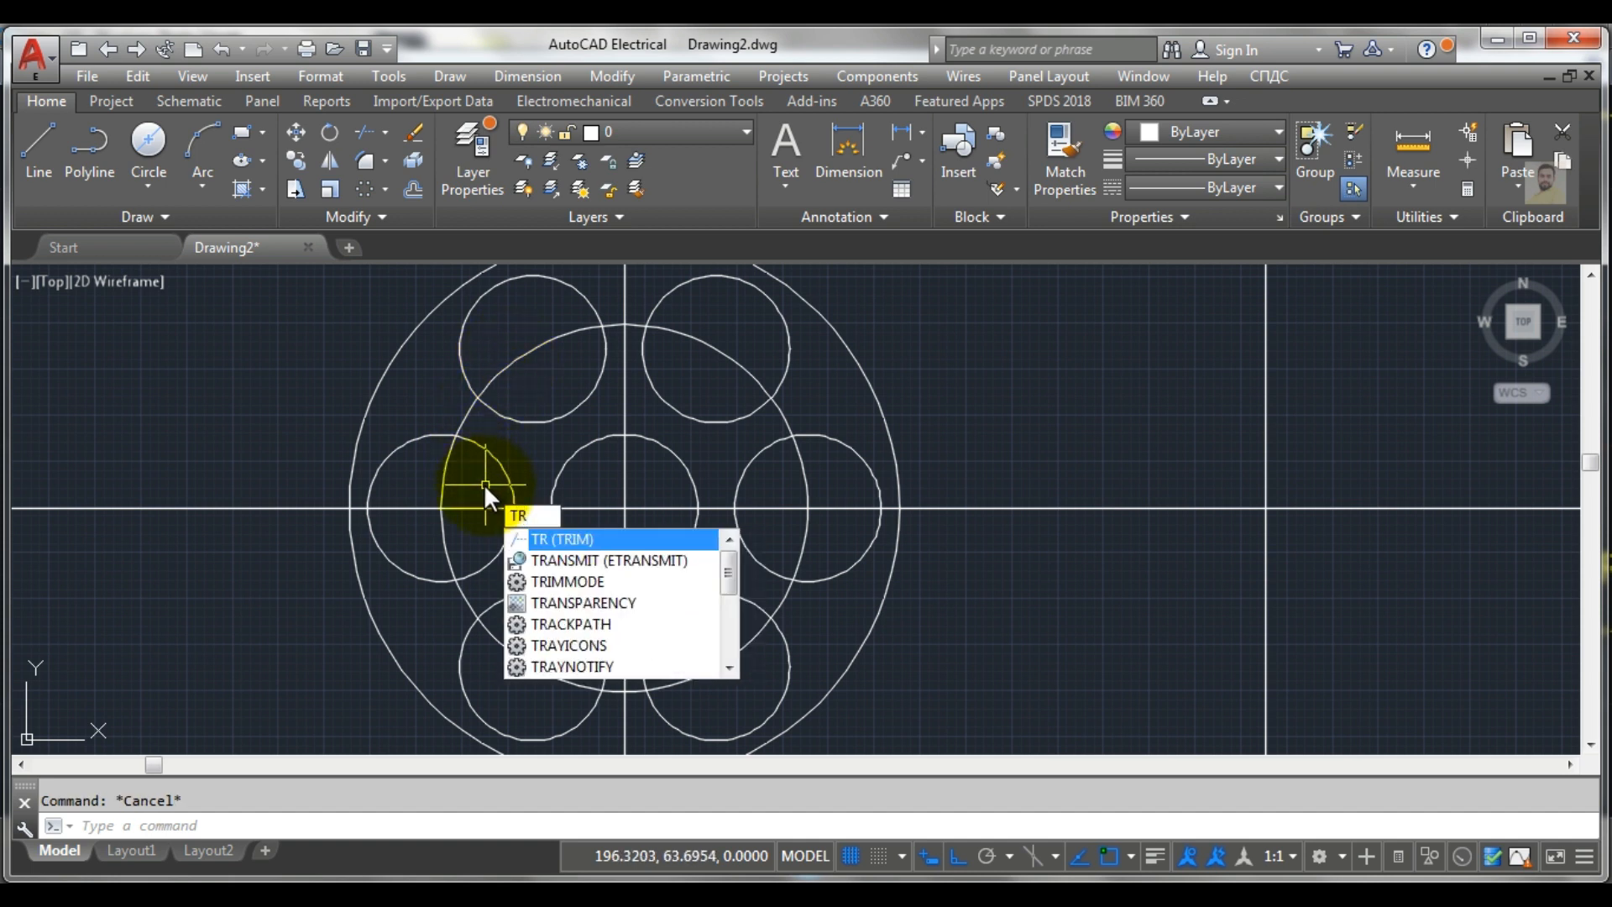
key("Return")
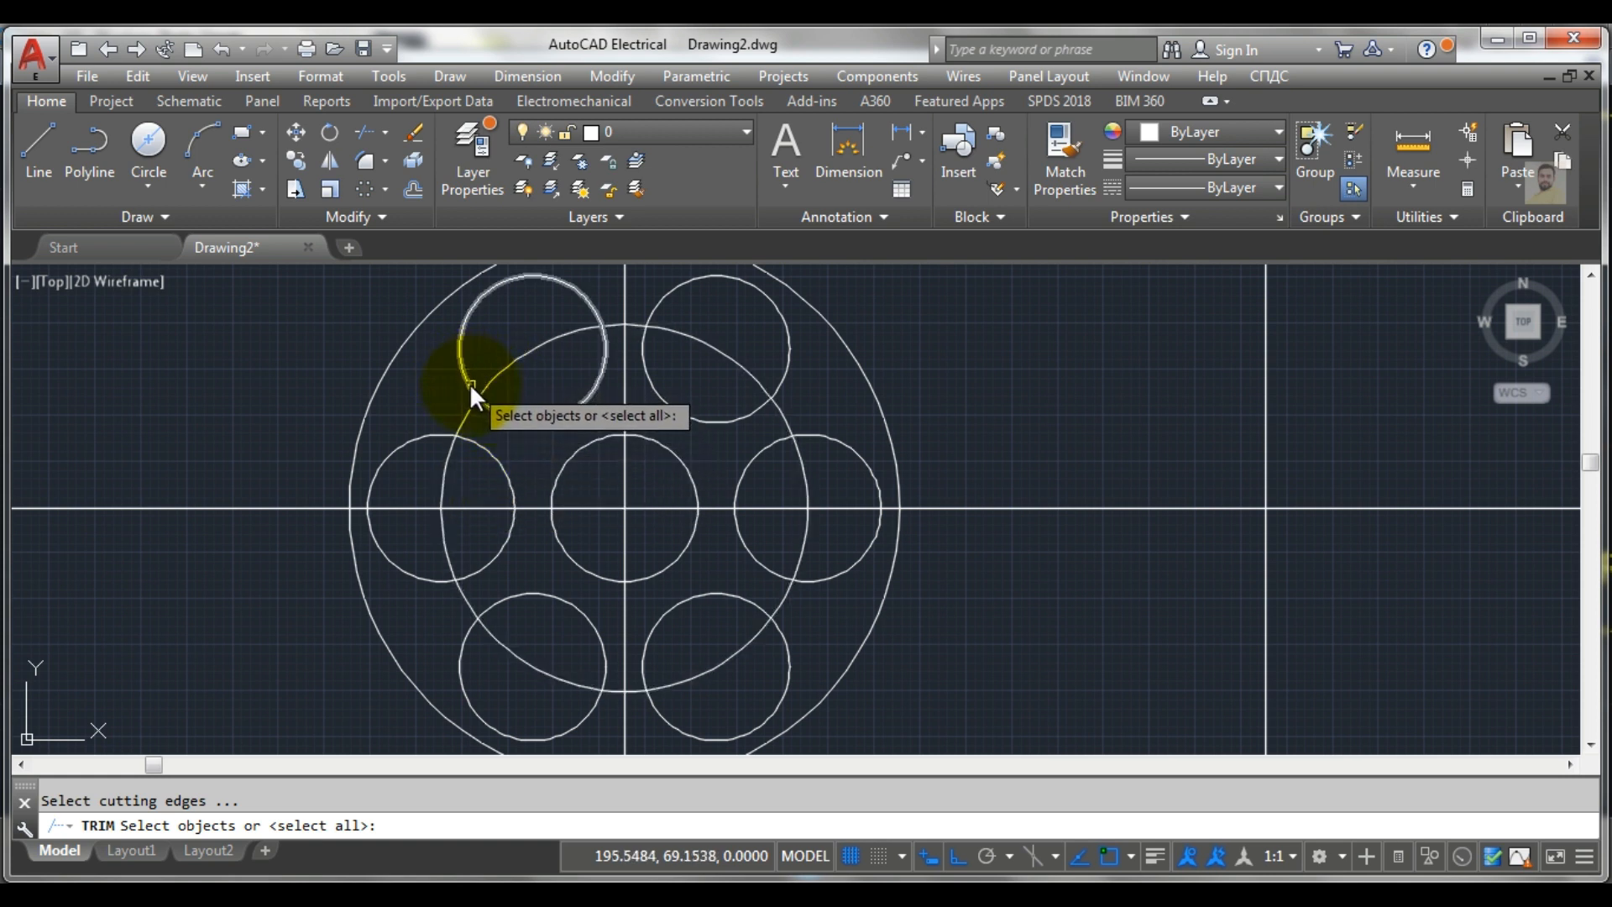
key("Return")
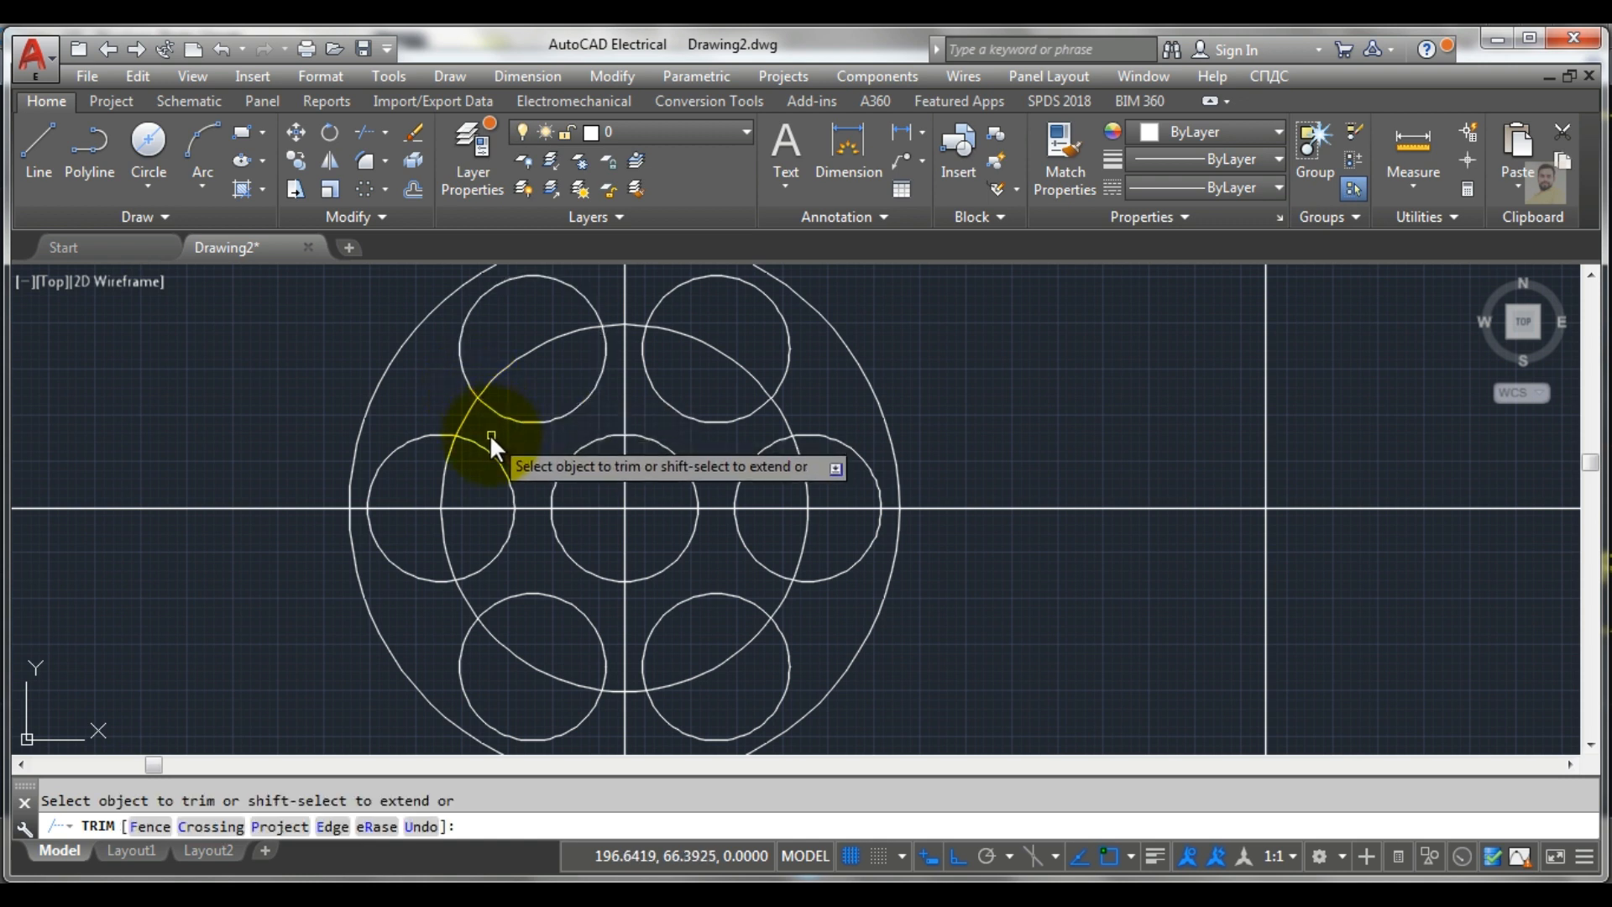
left_click(467, 377)
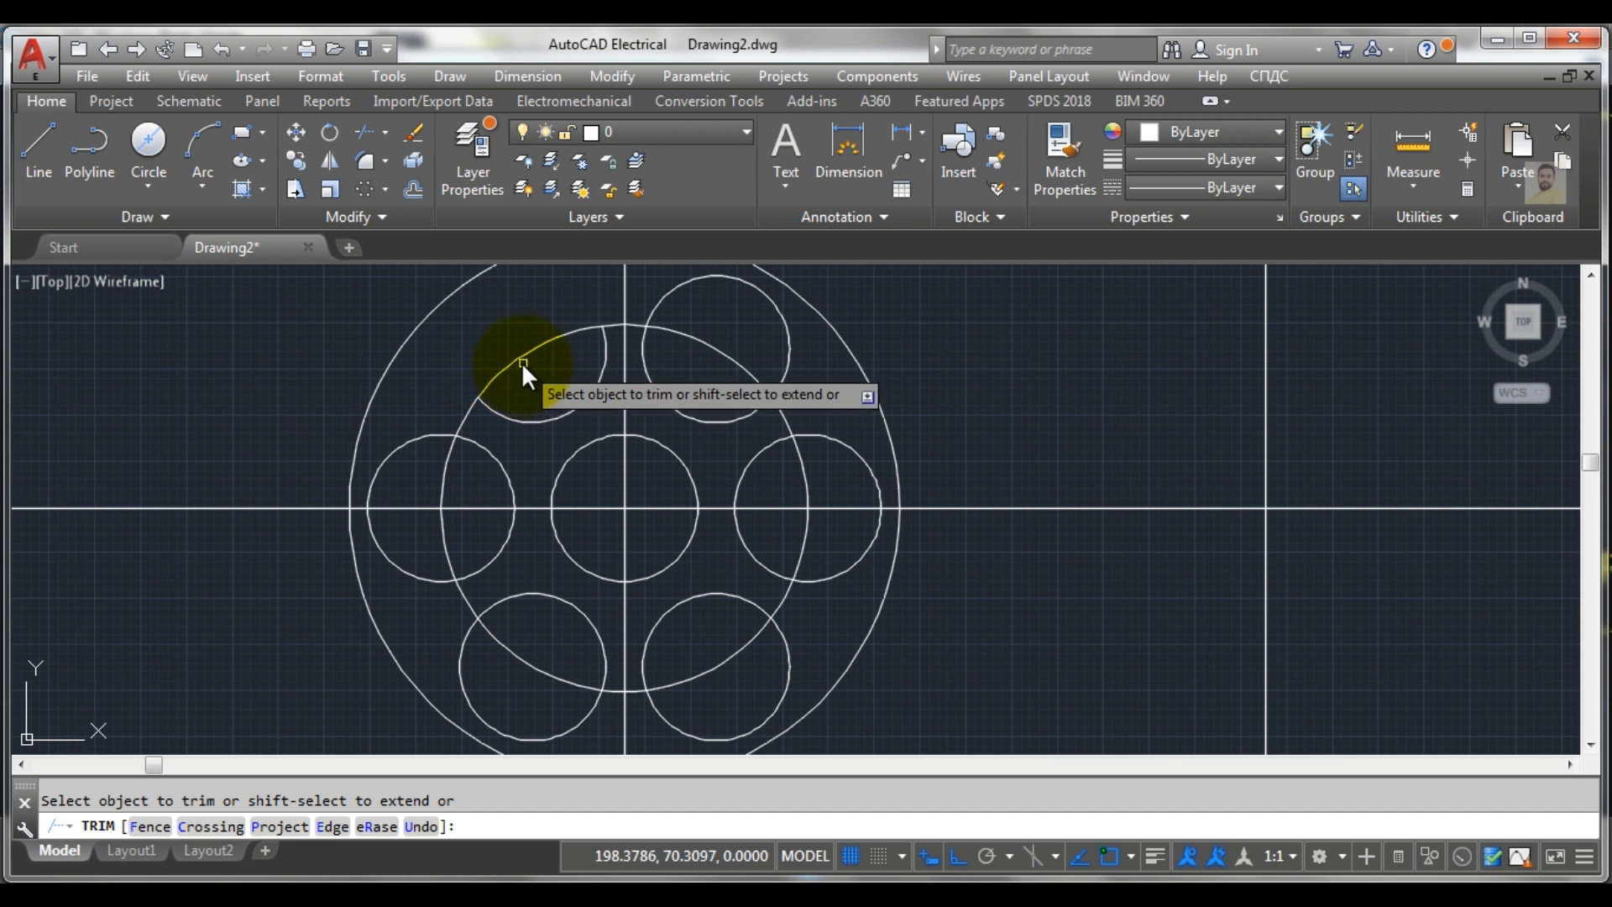
left_click(522, 361)
left_click(385, 457)
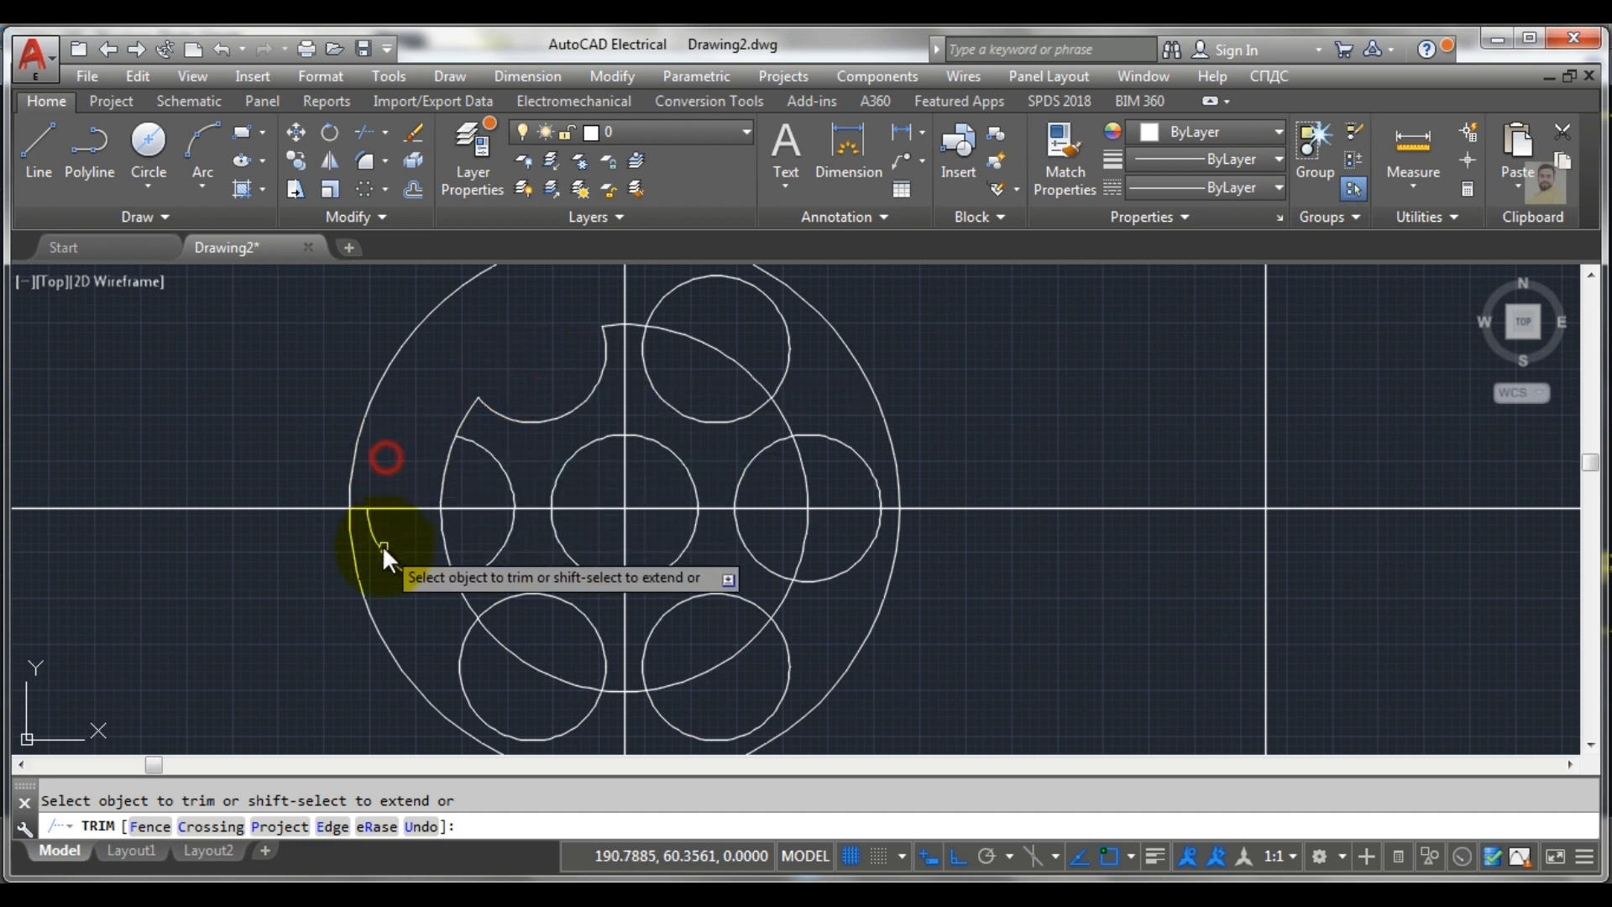
left_click(383, 547)
left_click(442, 534)
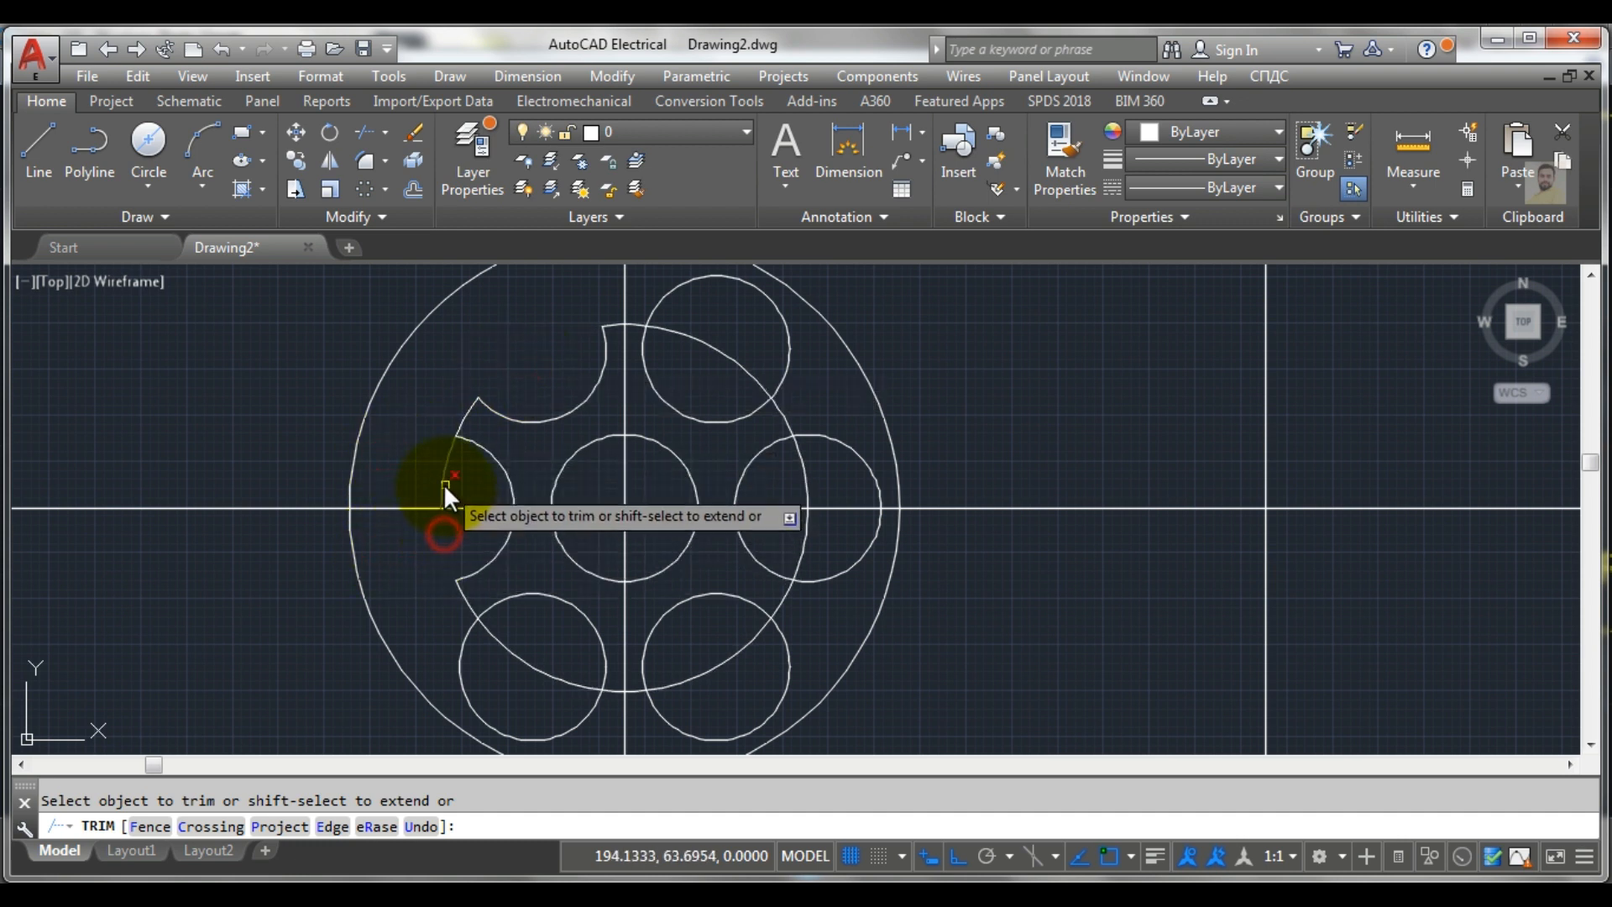
left_click(443, 483)
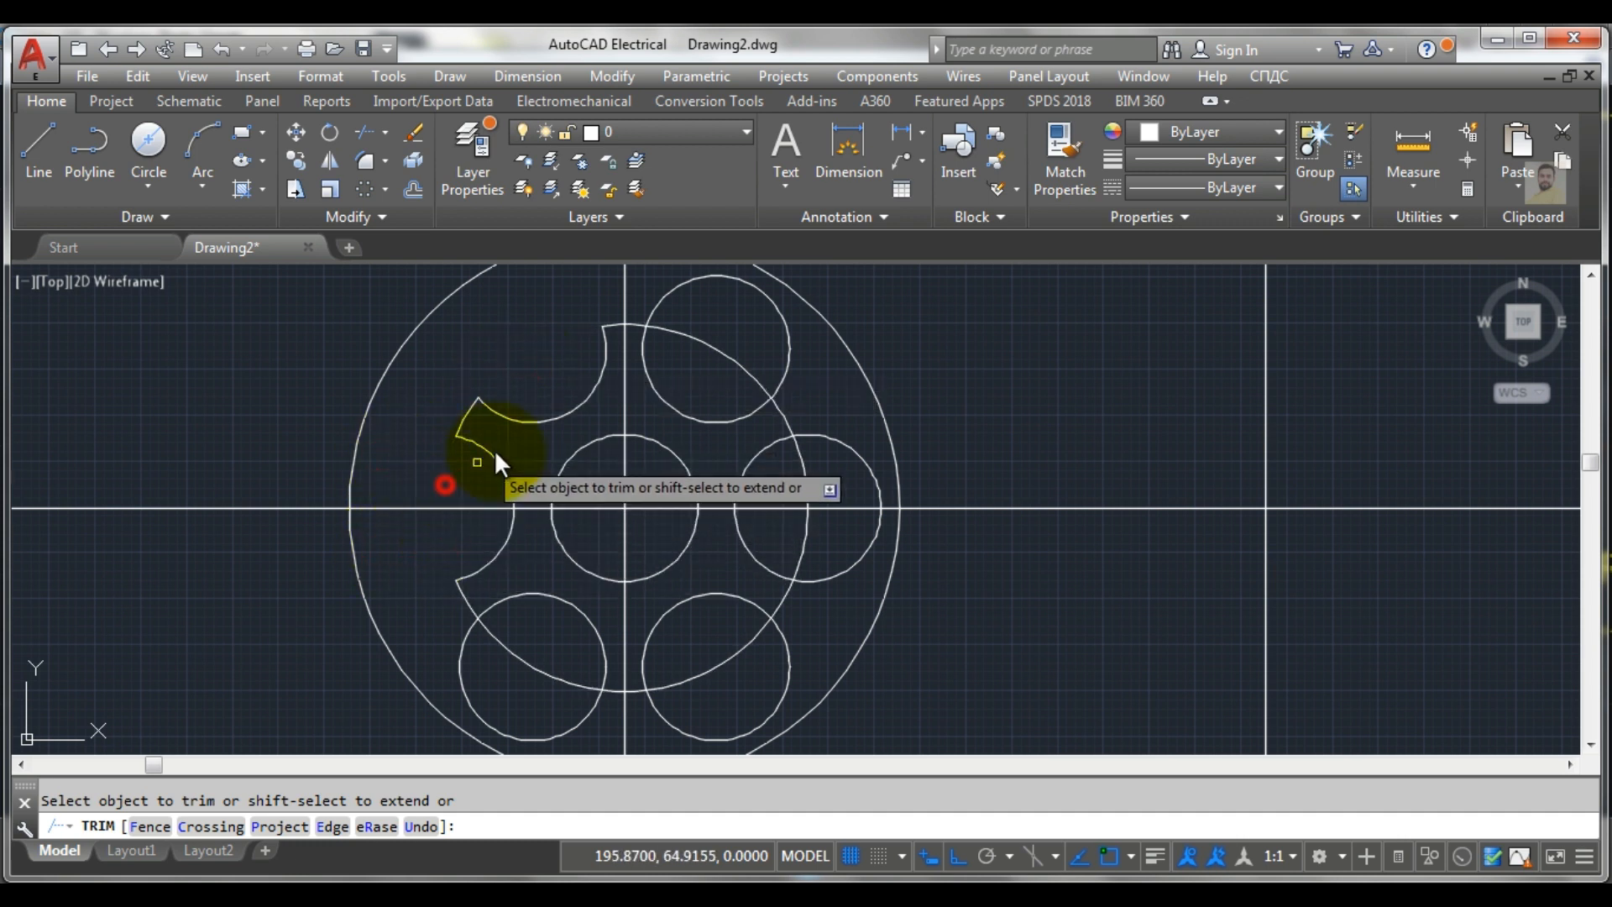
Trim the upper-right and right R4 circles outside the R10 circle, together with the R10 arcs crossing them, into concave notches
left_click(673, 331)
left_click(672, 290)
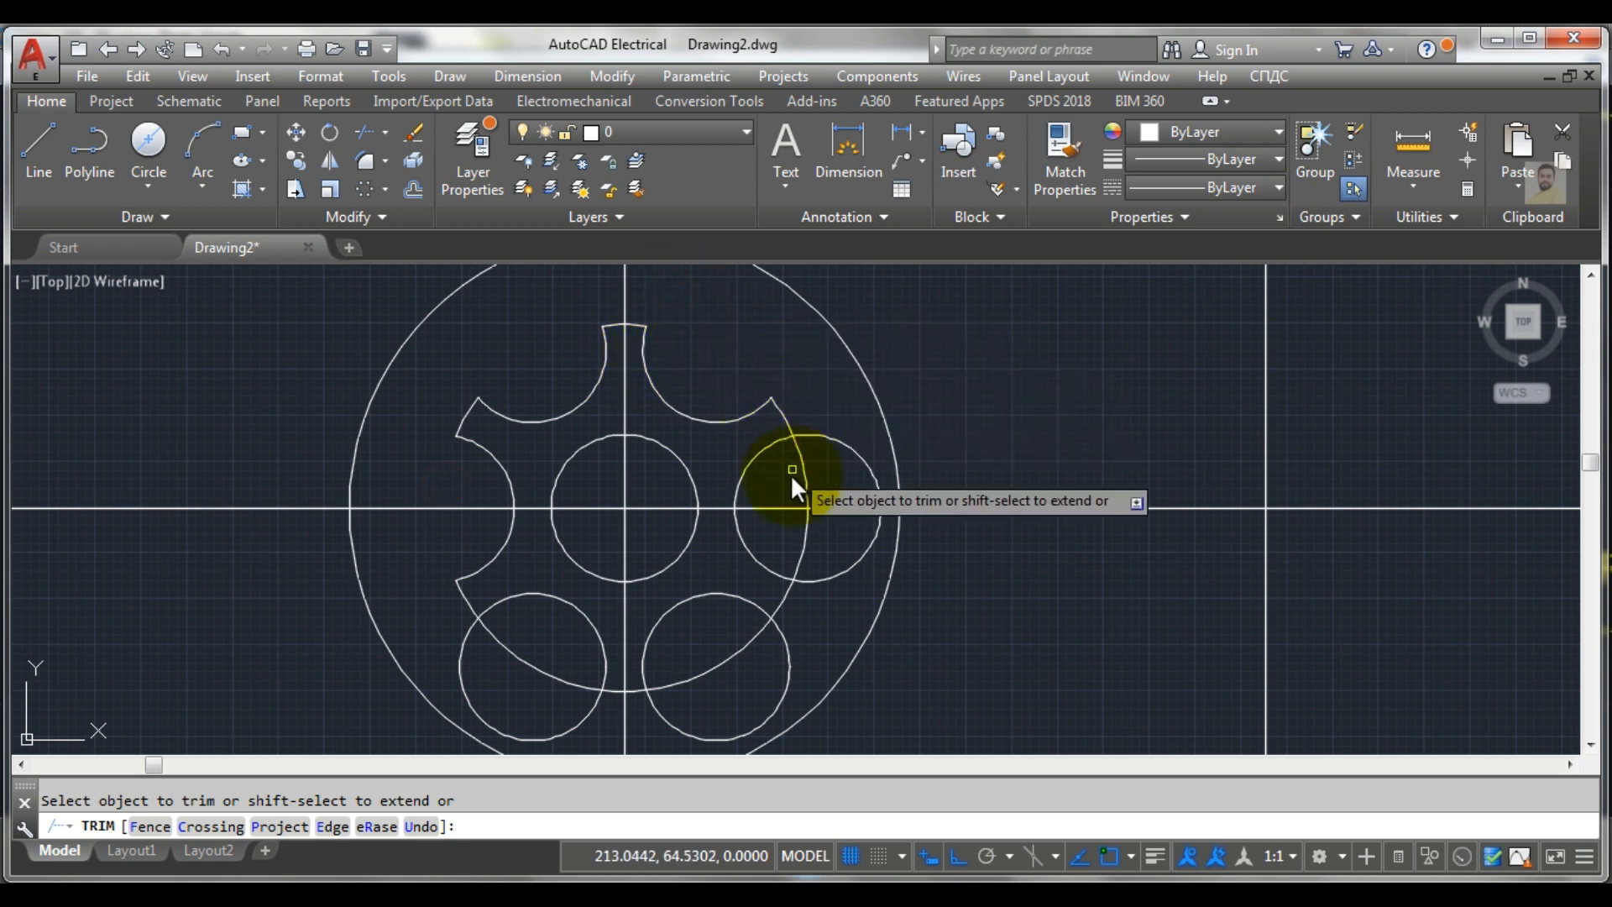
left_click(806, 494)
left_click(806, 538)
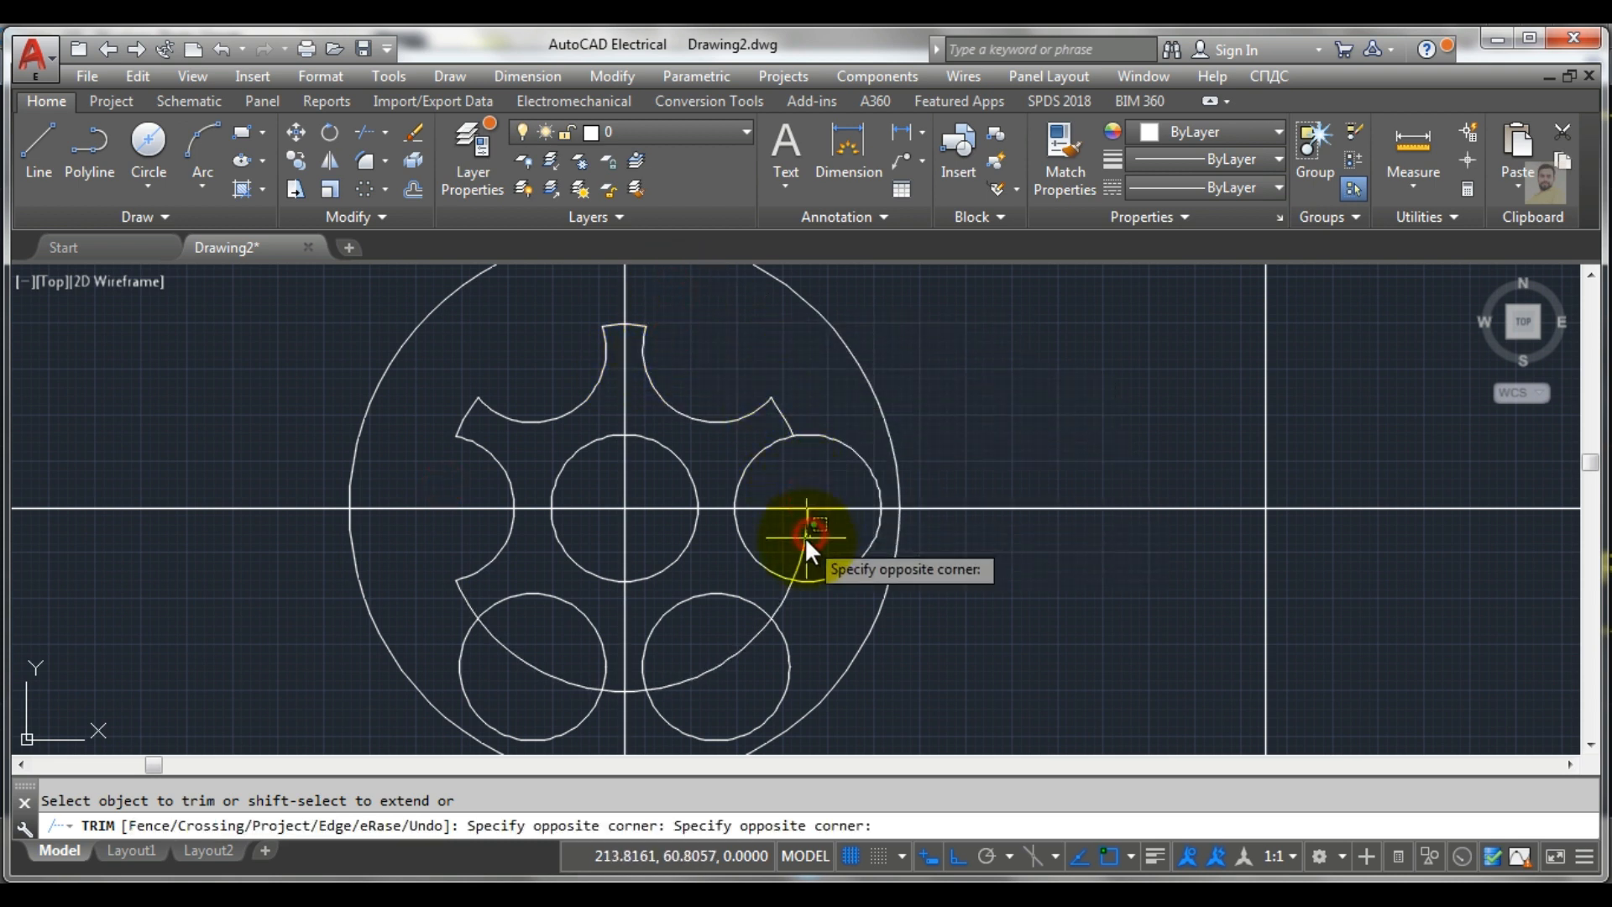
left_click(805, 537)
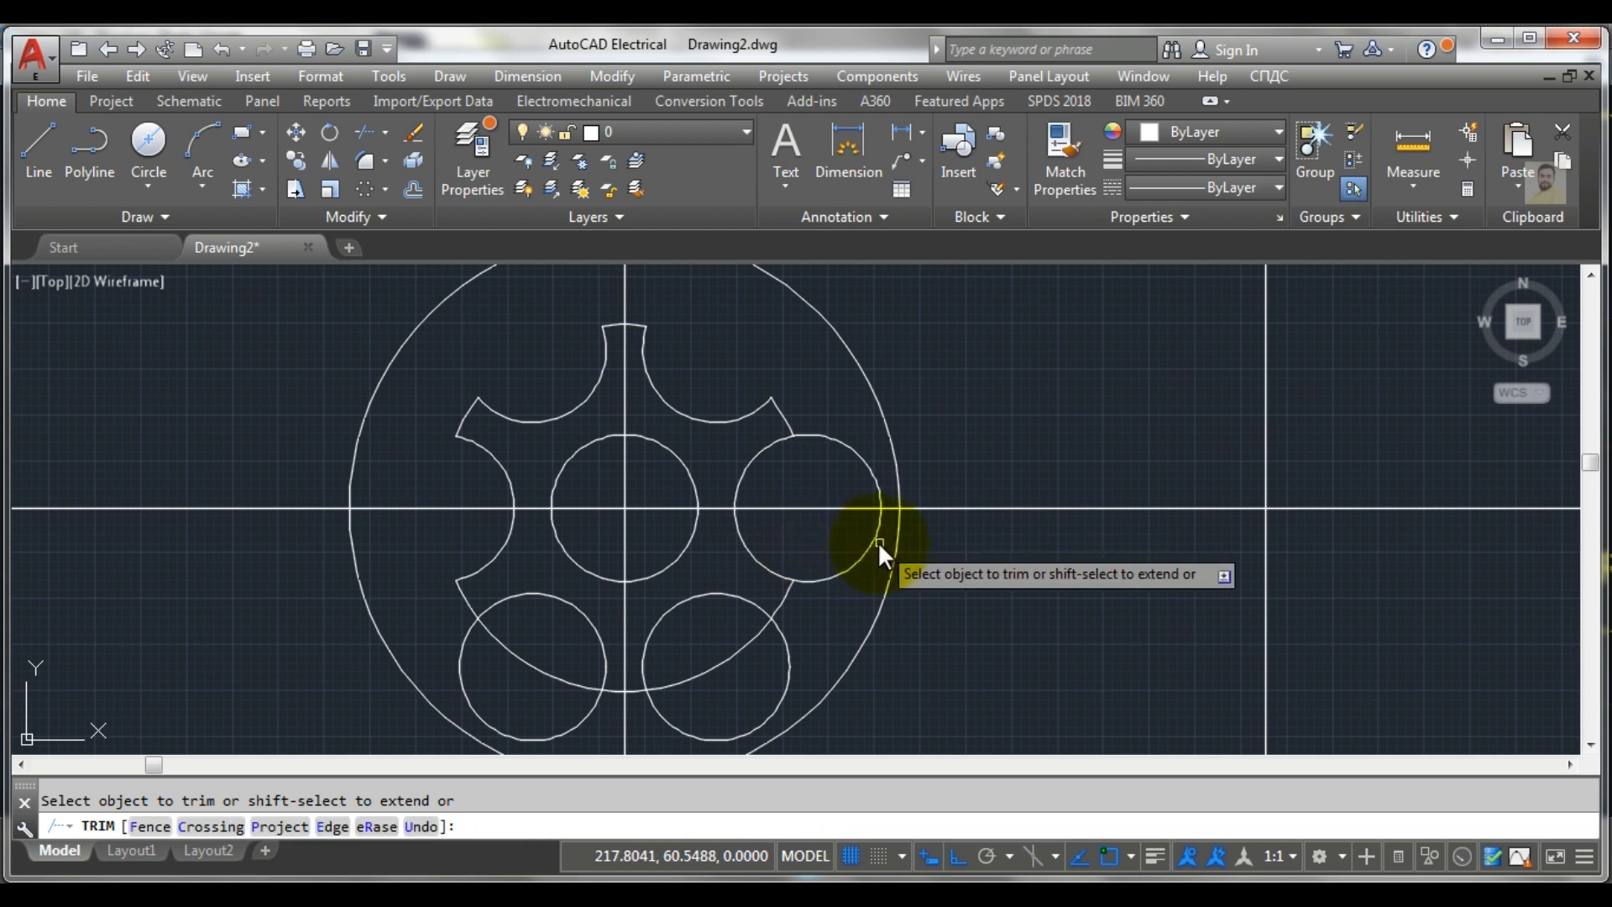
left_click(878, 541)
left_click(874, 486)
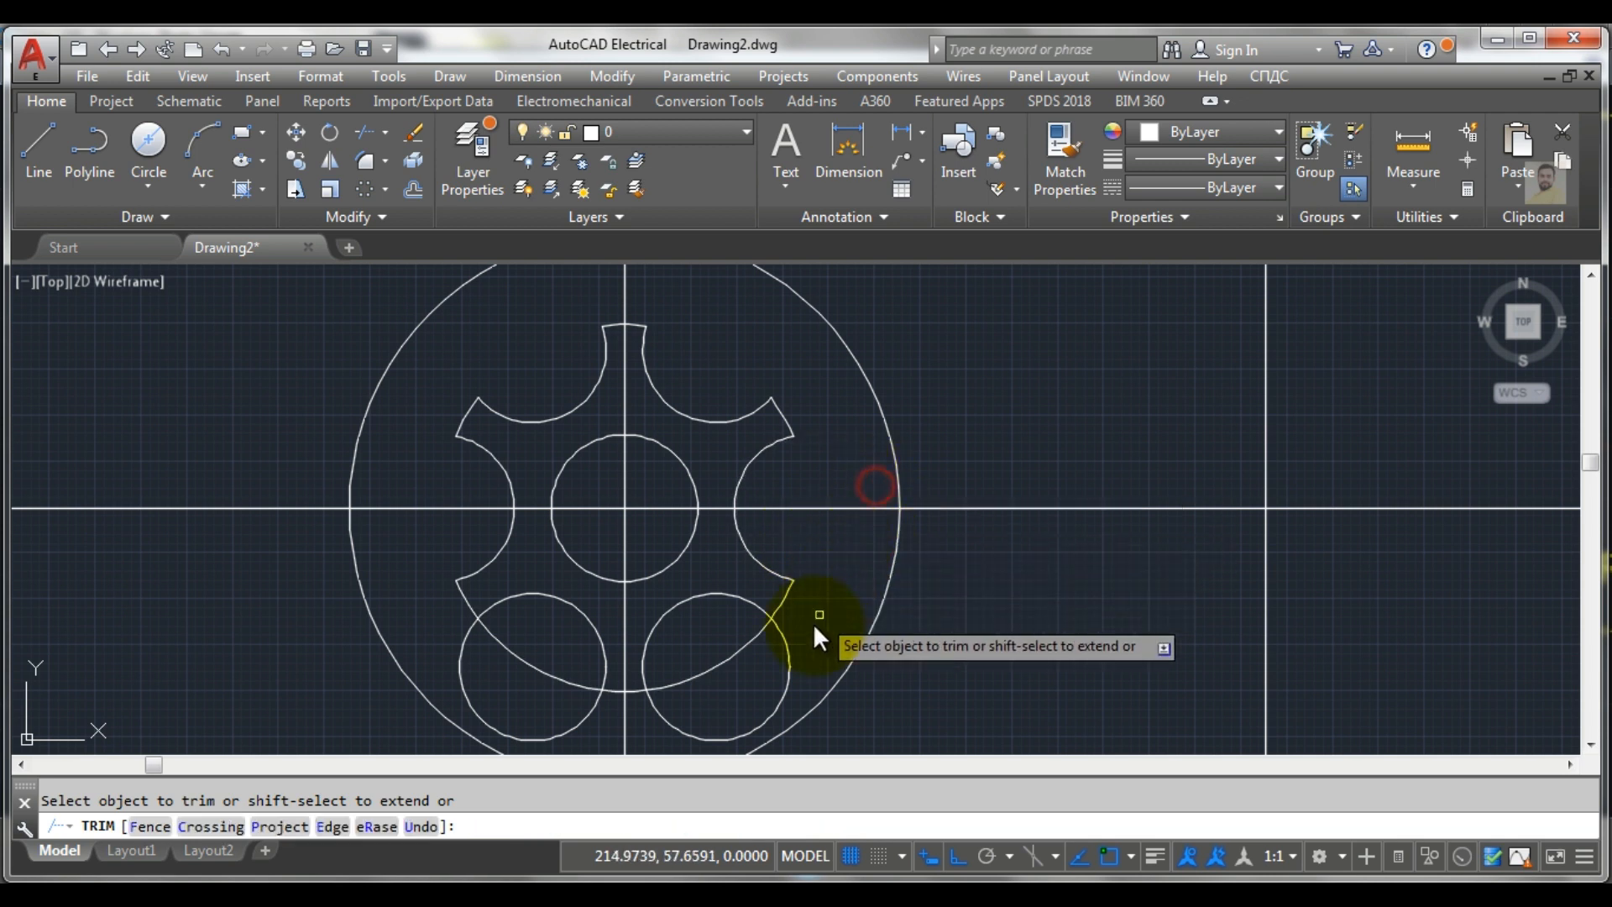
Trim the two lower R4 circles outside the R10 circle and the R10 arcs inside them to complete the six-notched outline
left_click(788, 652)
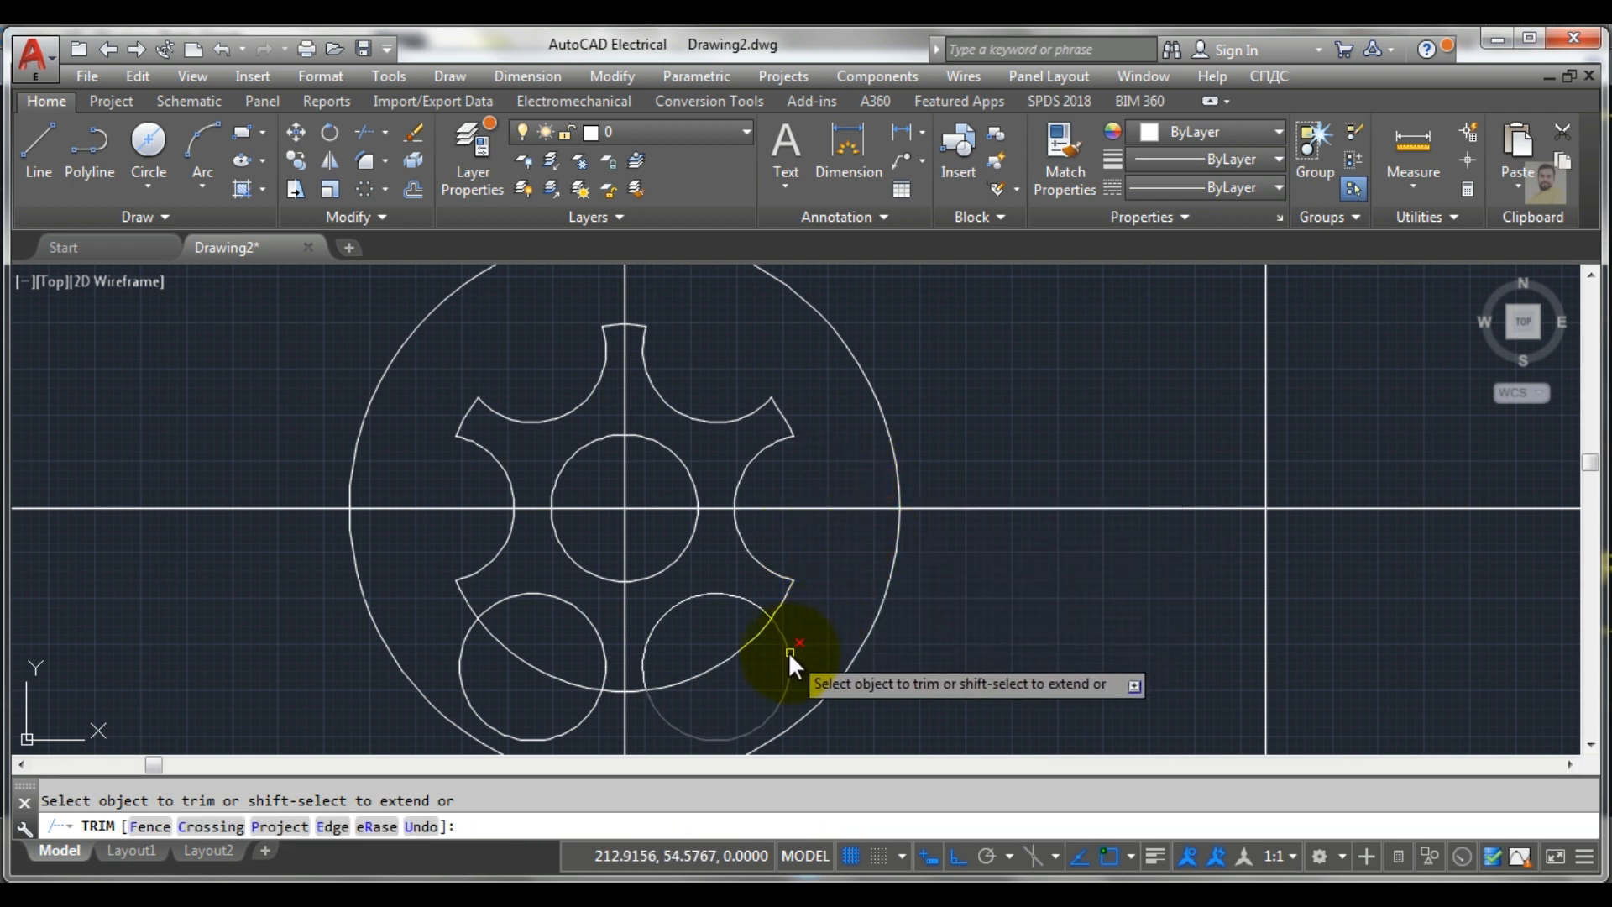
left_click(729, 657)
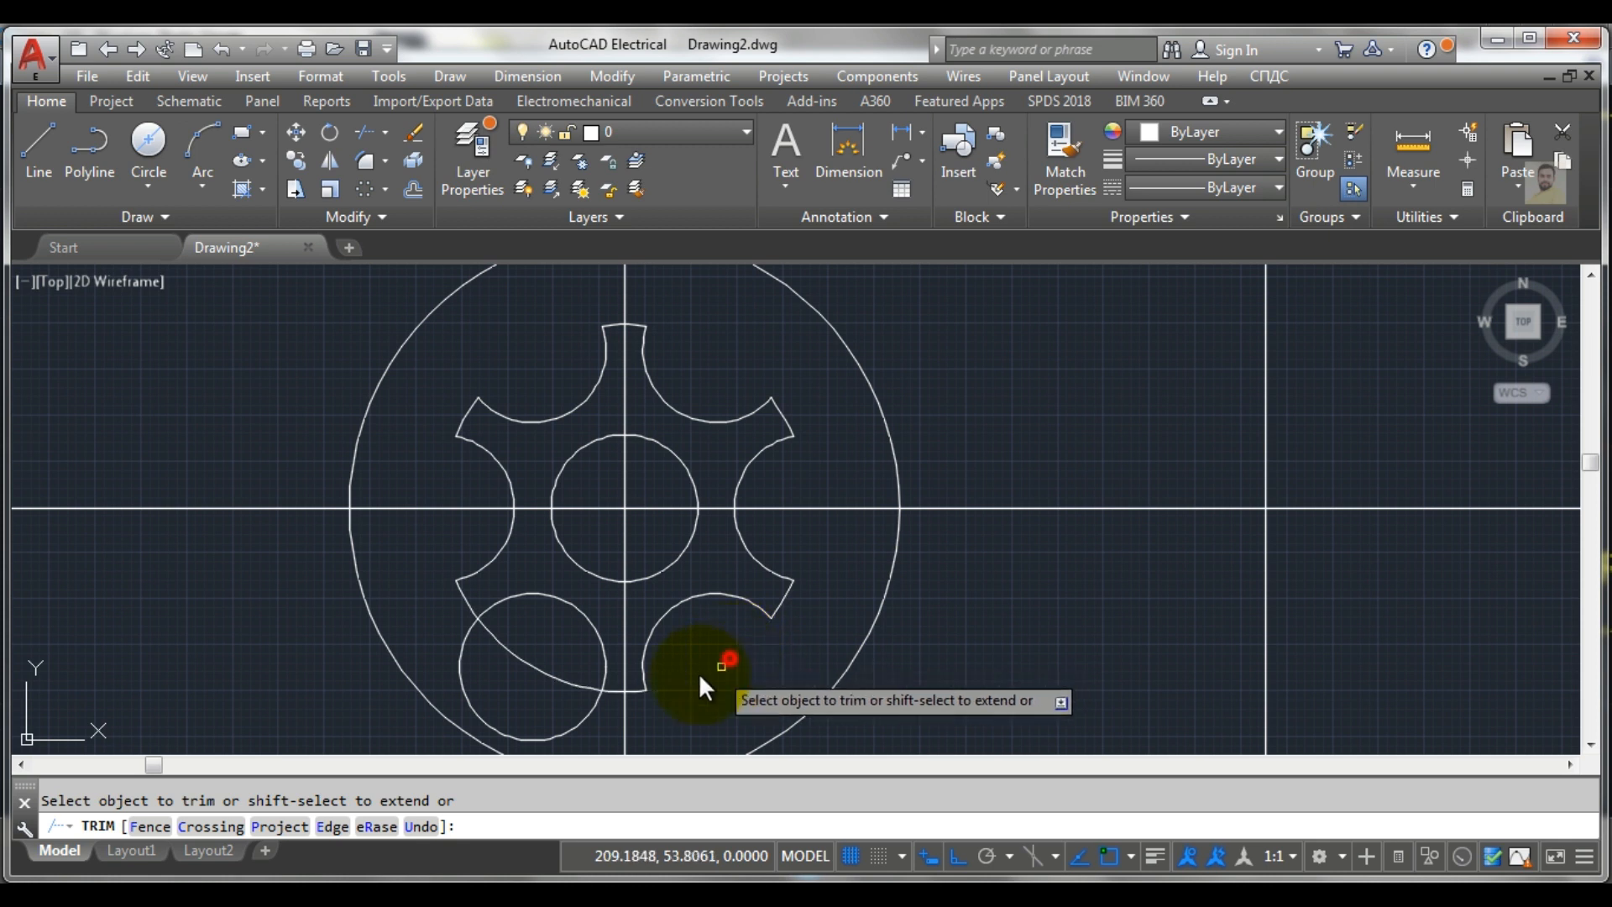
left_click(578, 729)
left_click(561, 672)
left_click(554, 673)
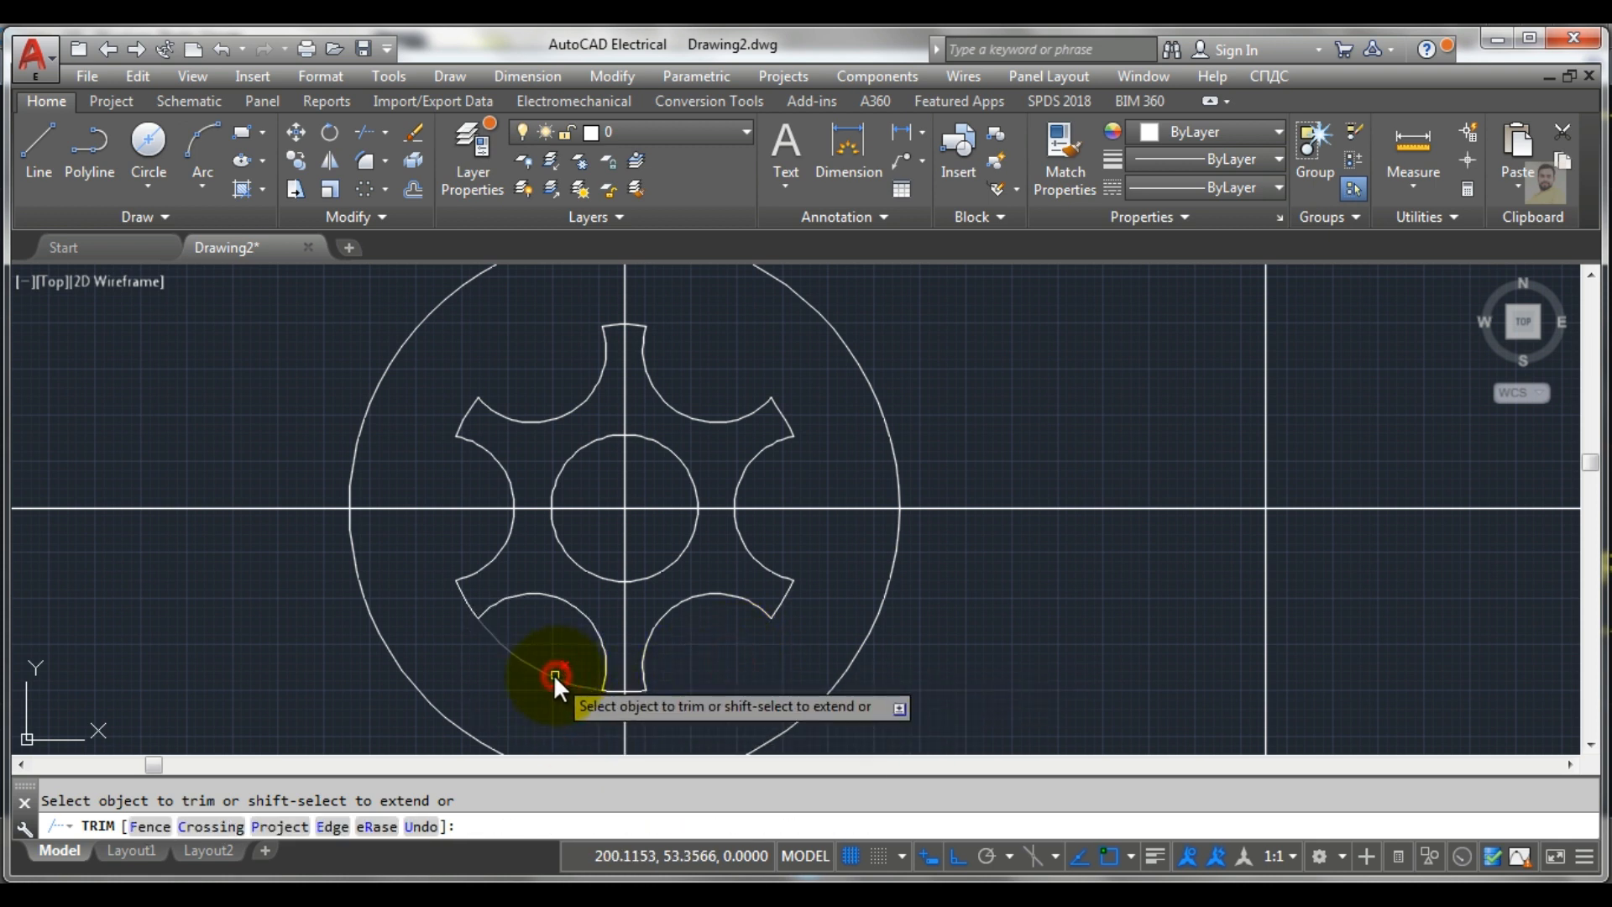
Trim the remaining R10 arc across the lower-left notch, and check the lower-right lobe's dimensions in the class 188 reference image
left_click(514, 653)
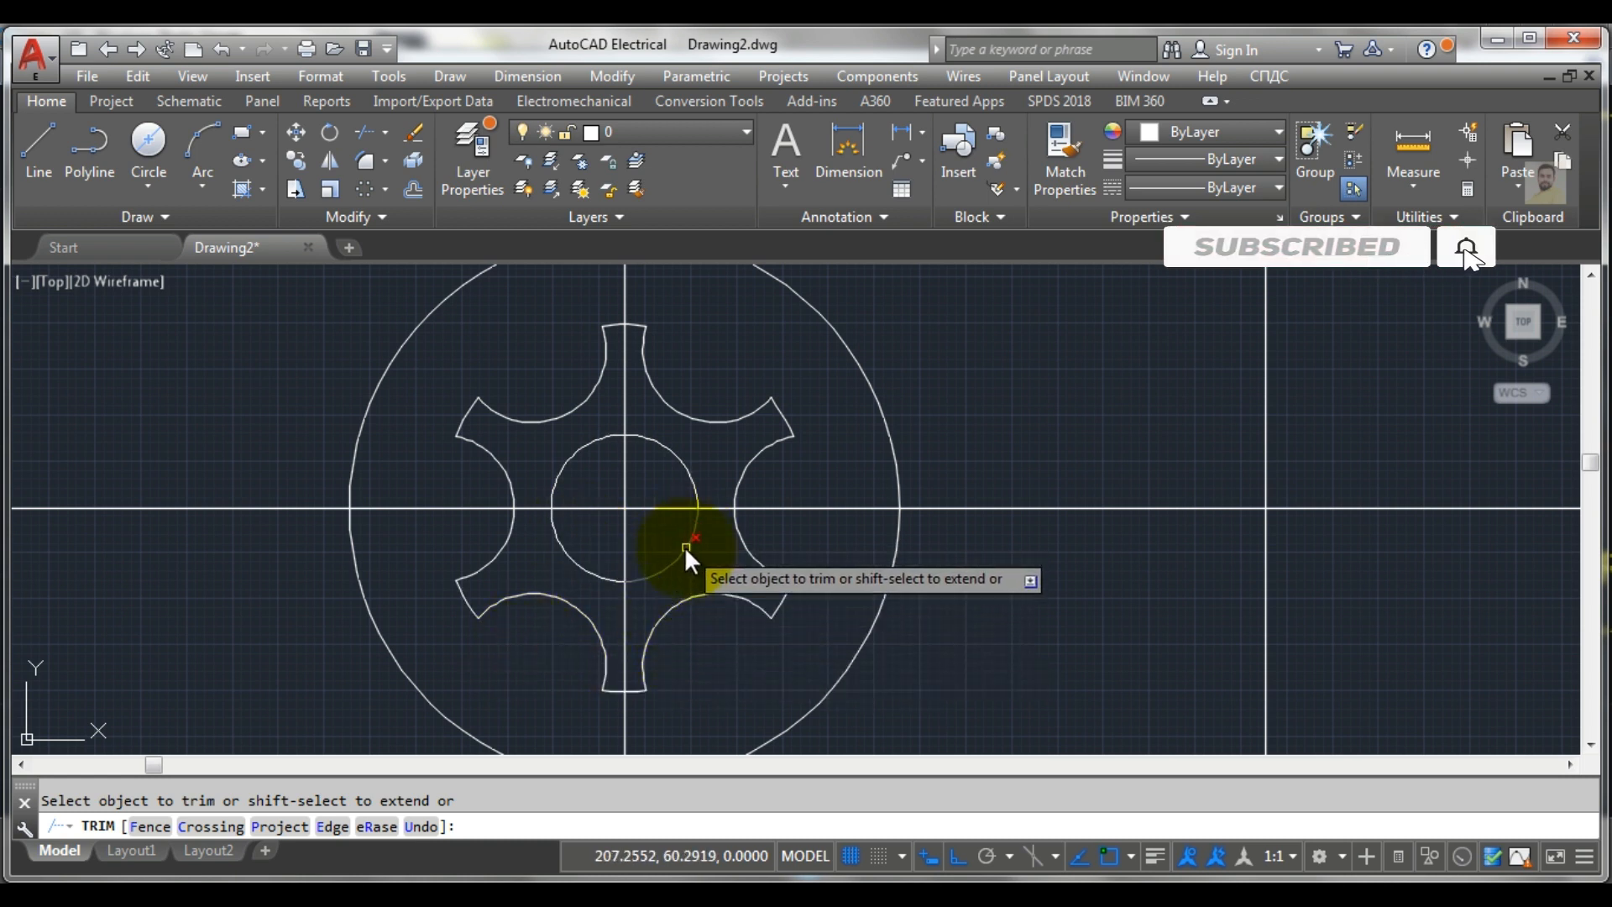
left_click(540, 894)
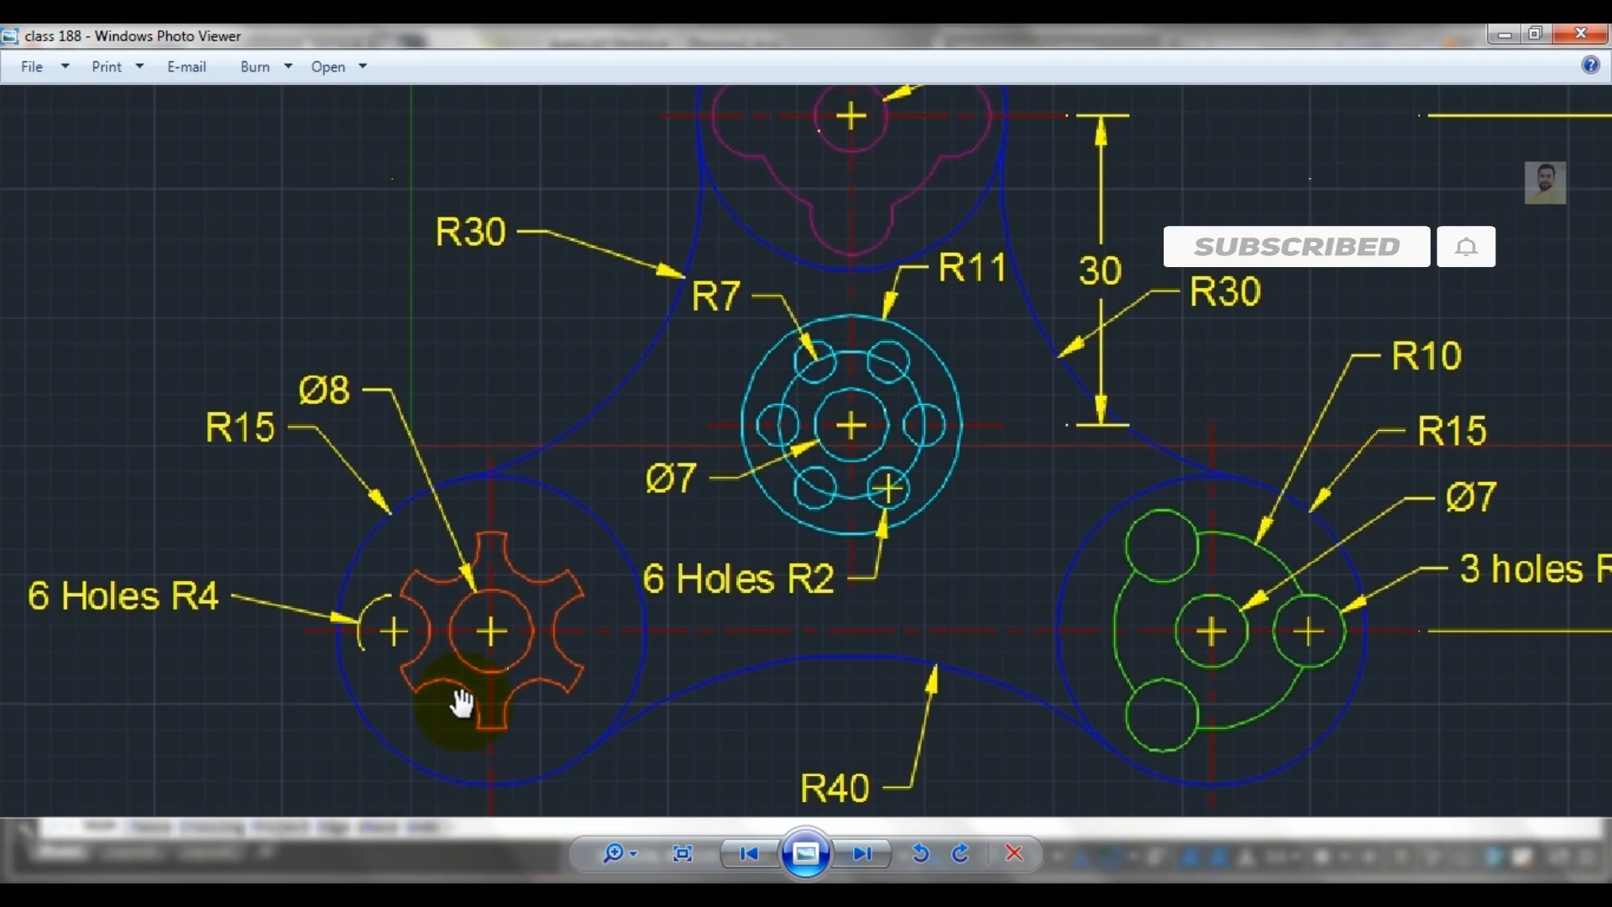
scroll(569, 605, "down", 1)
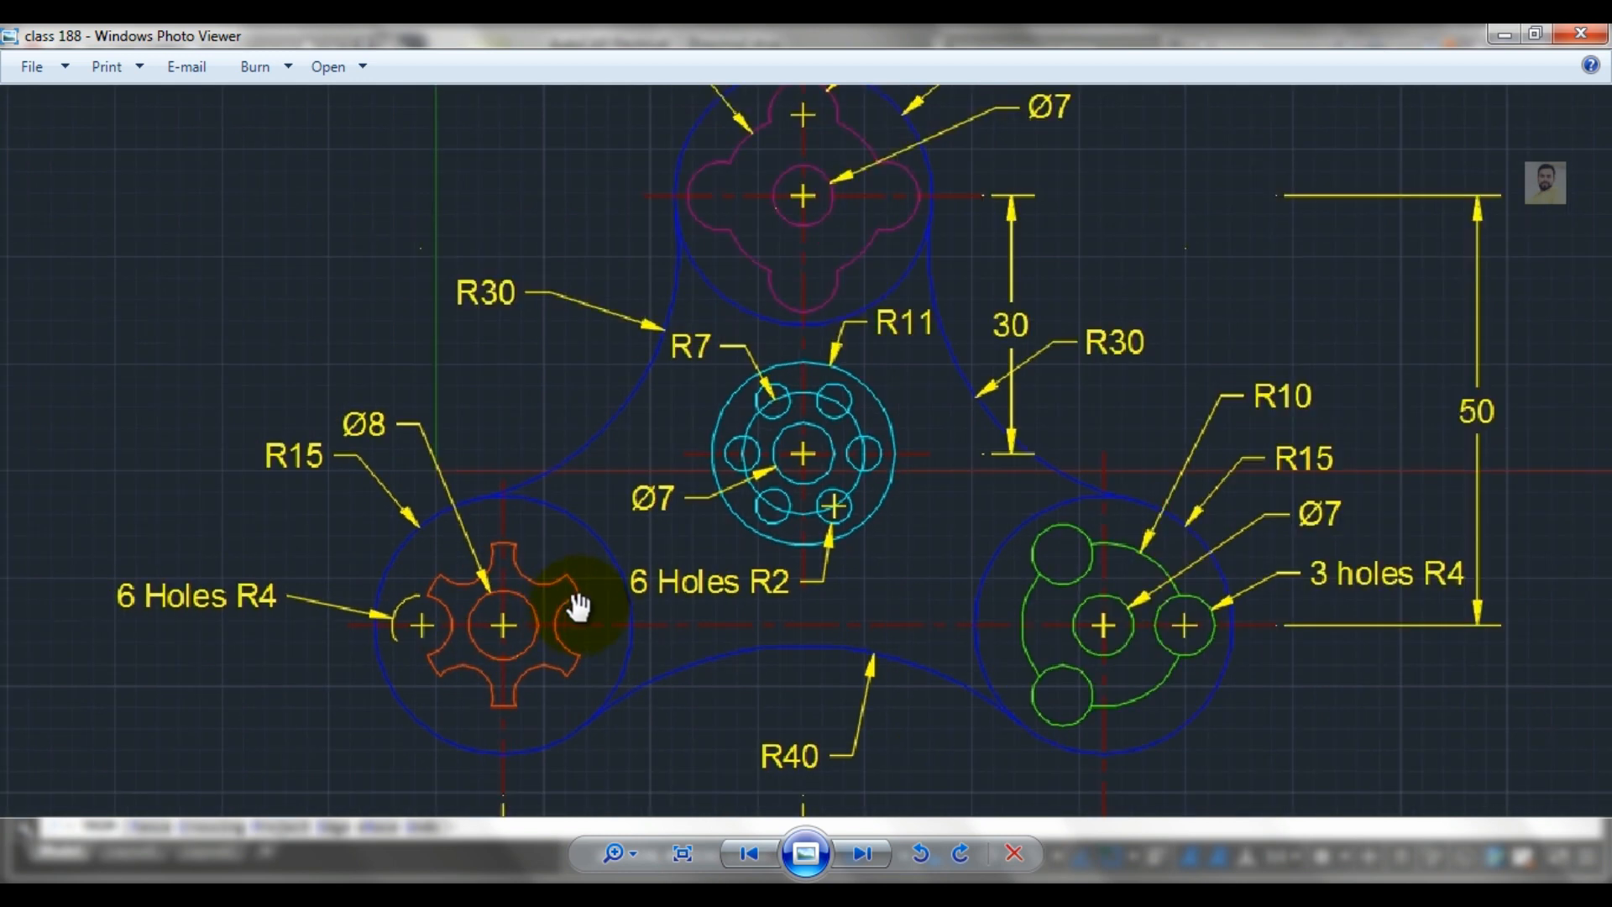
scroll(1170, 626, "up", 2)
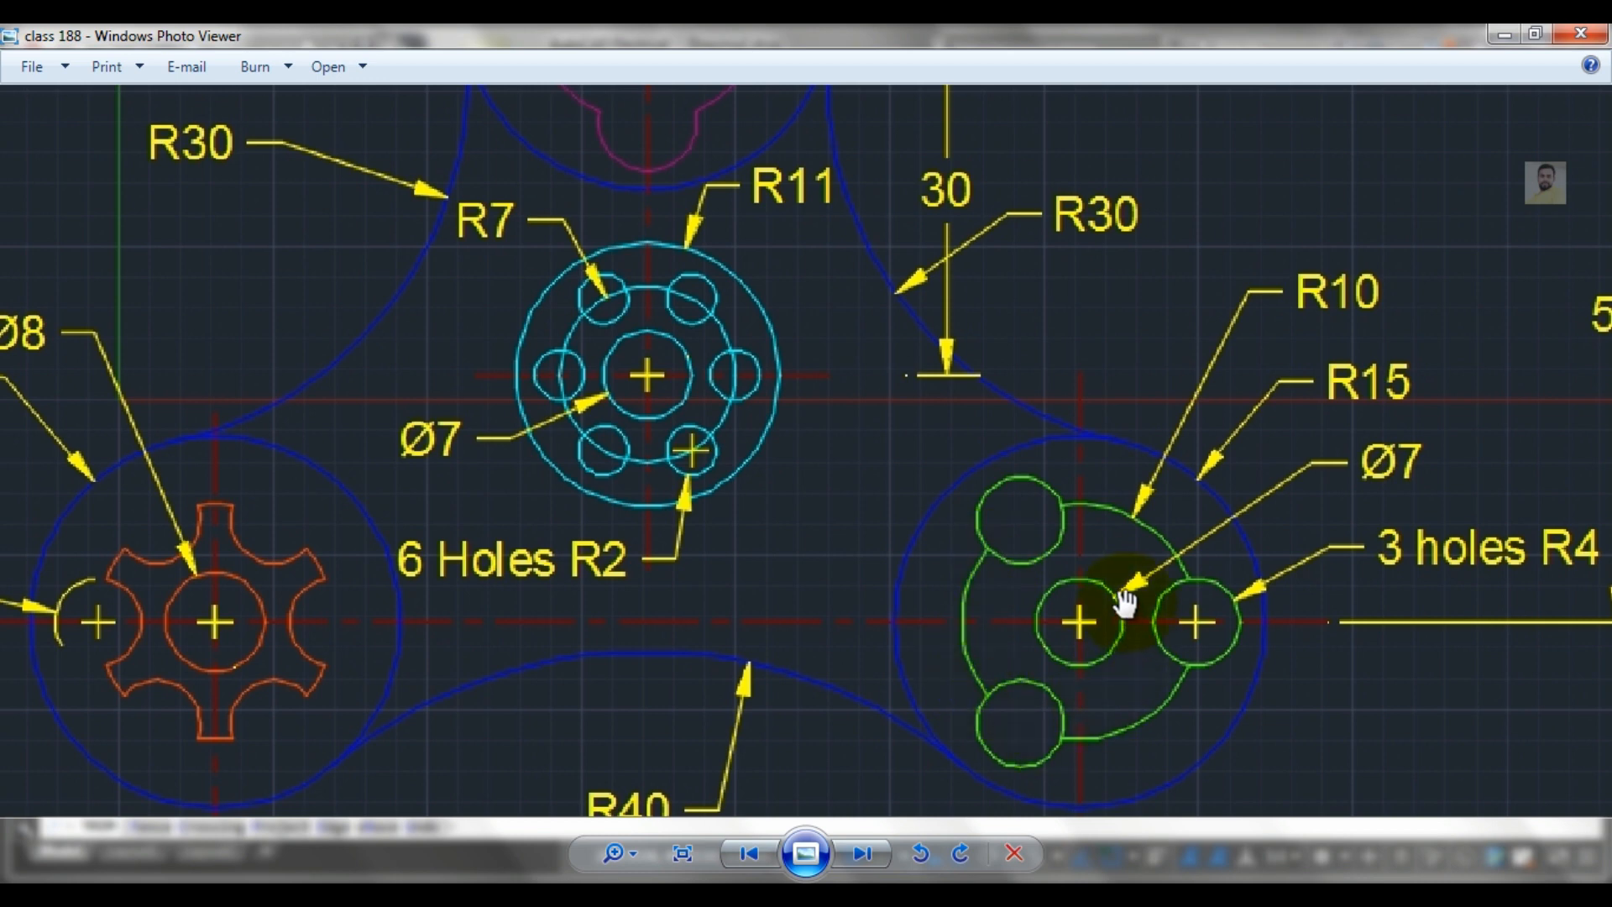
left_click(470, 903)
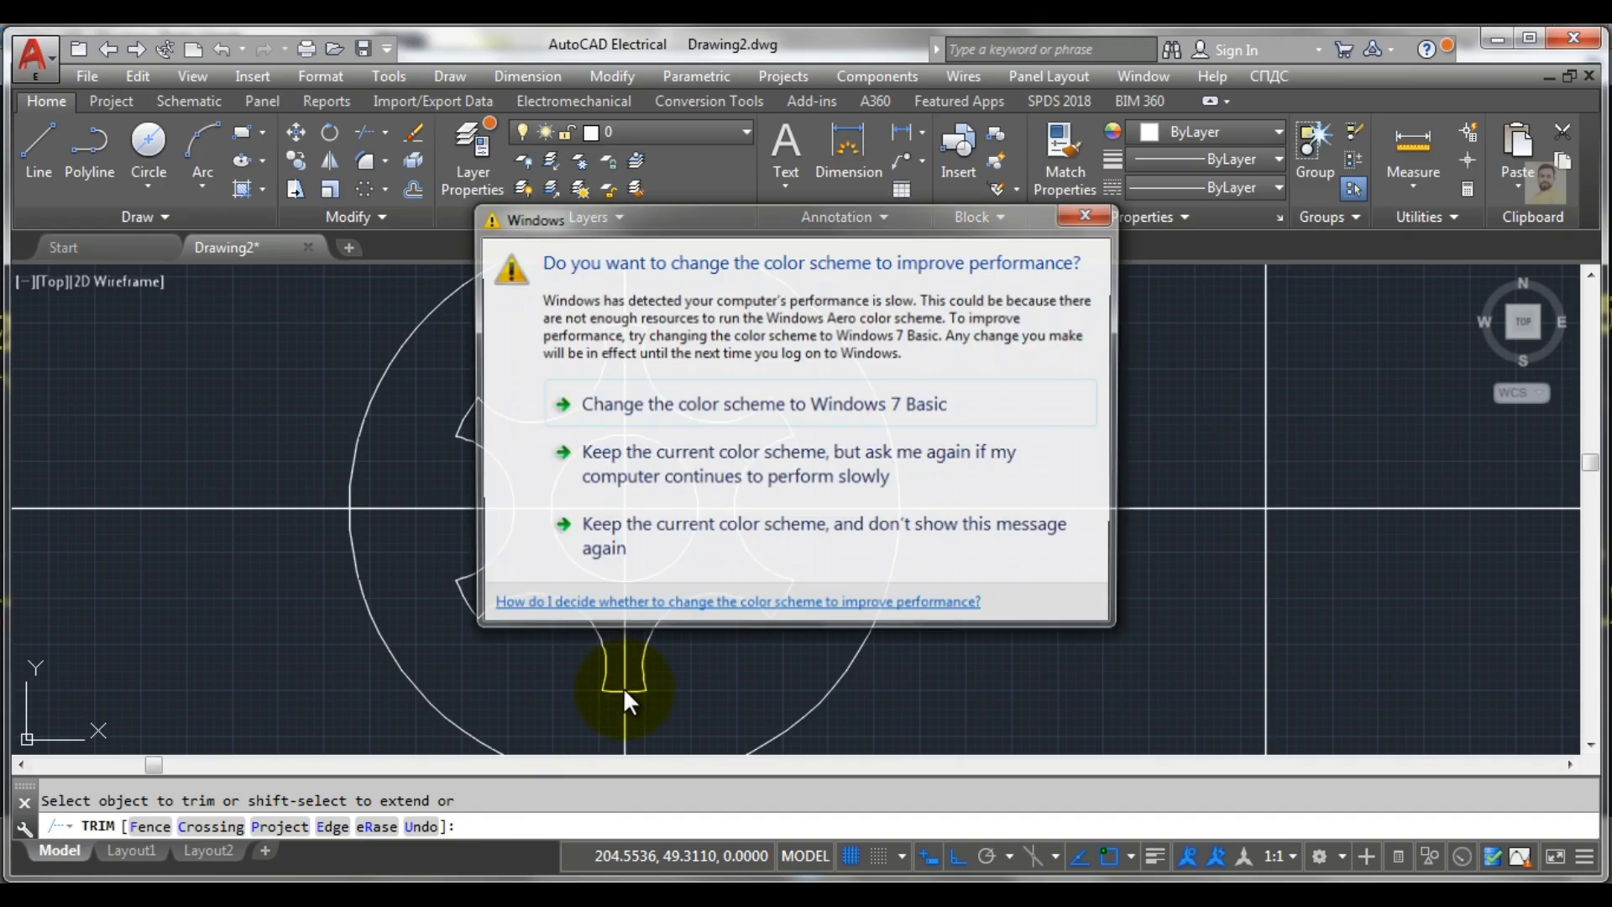
Keep the current Windows color scheme without showing the message again, and end the Trim command
left_click(722, 531)
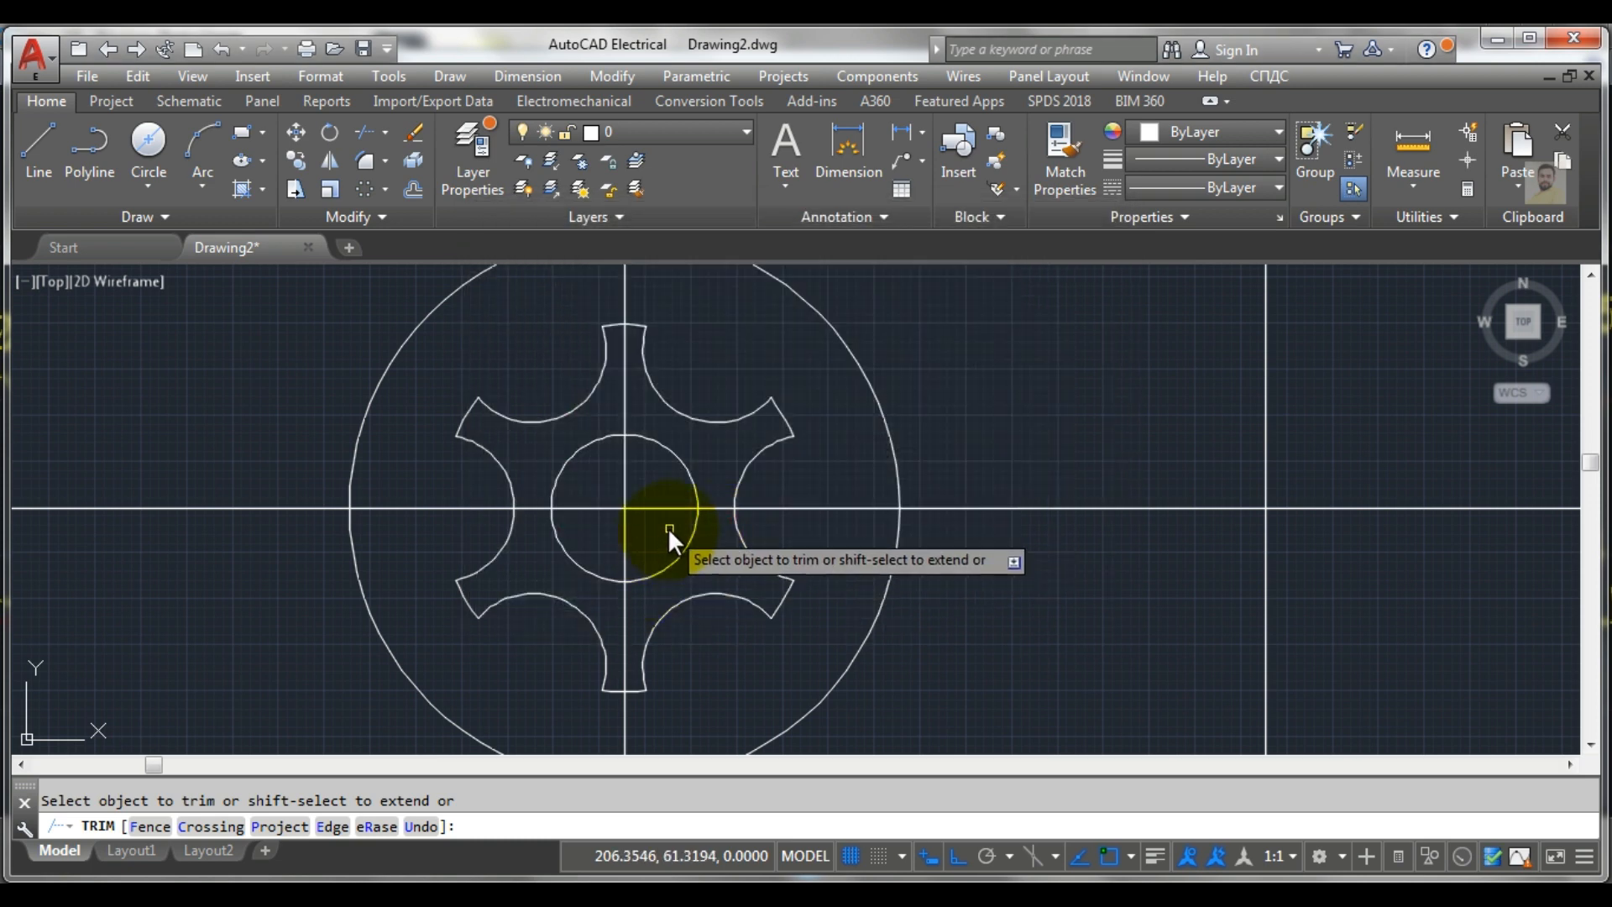
scroll(718, 510, "down", 6)
scroll(1066, 504, "up", 4)
scroll(1065, 504, "up", 2)
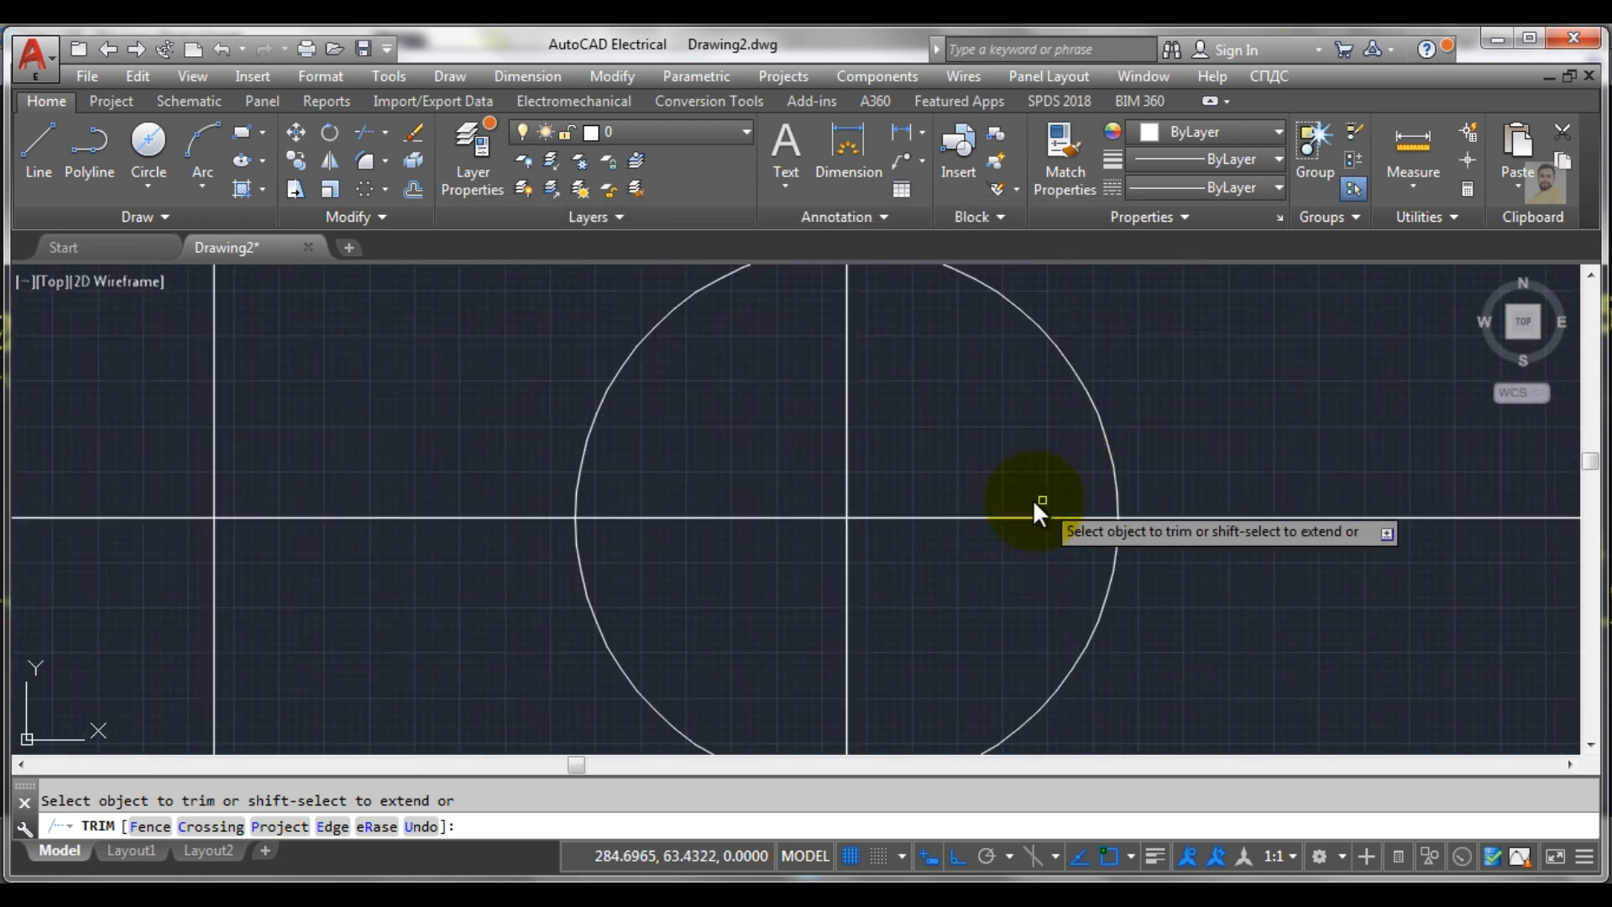
key("Escape")
Draw a circle of radius 10 at the centre of the lower-right lobe, concentric with its R15 circle
scroll(855, 506, "down", 2)
scroll(855, 506, "down", 3)
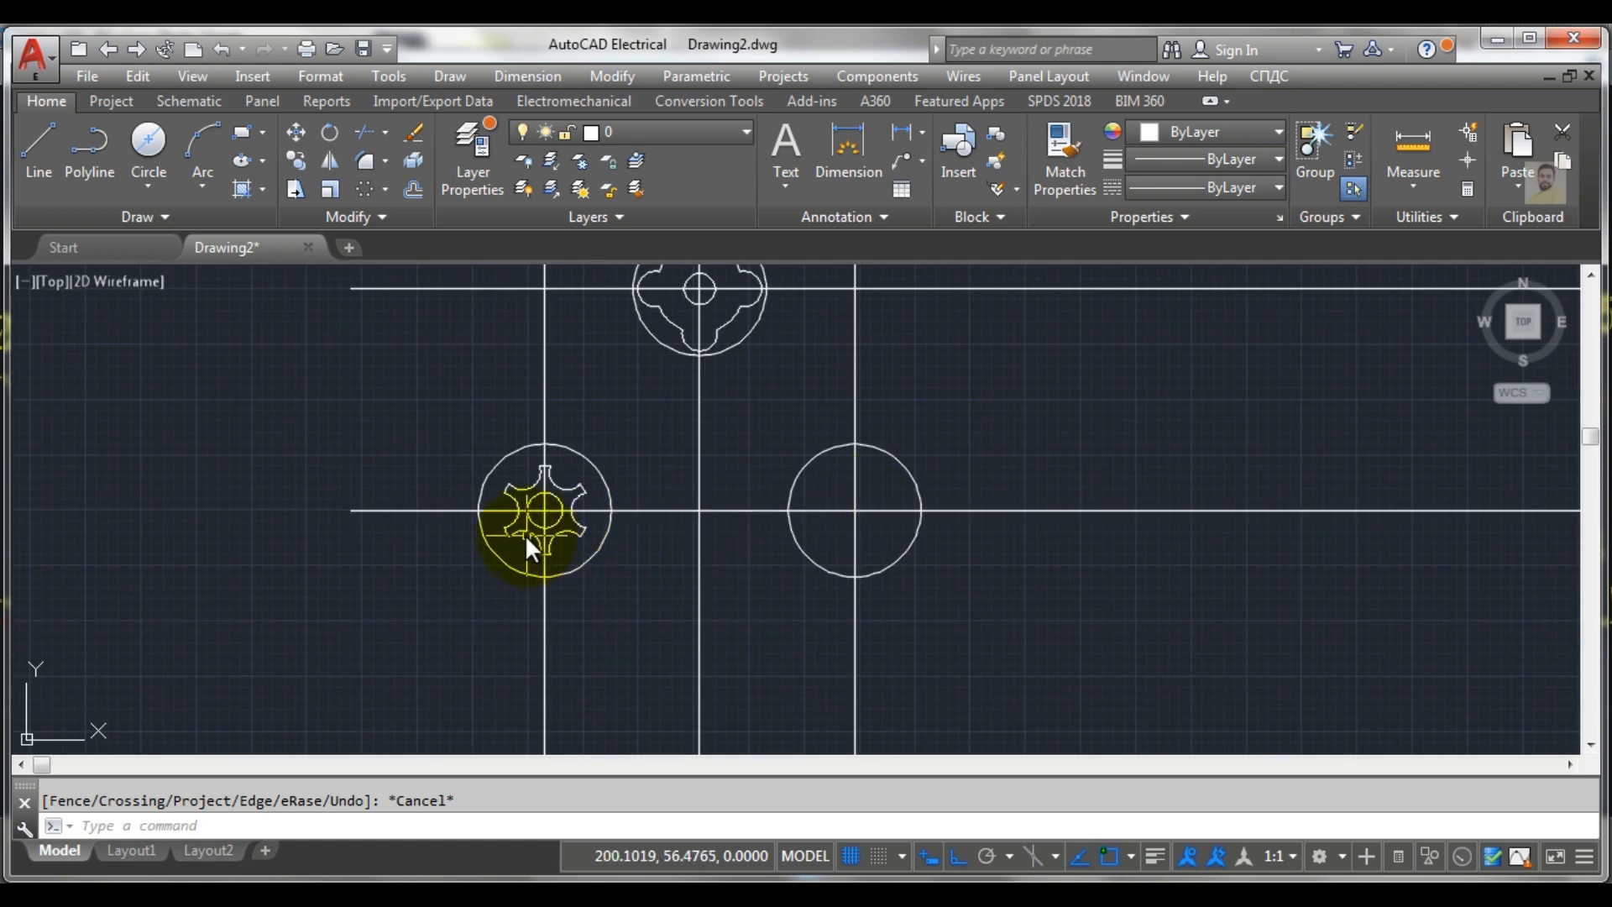
scroll(537, 507, "up", 3)
scroll(547, 507, "down", 2)
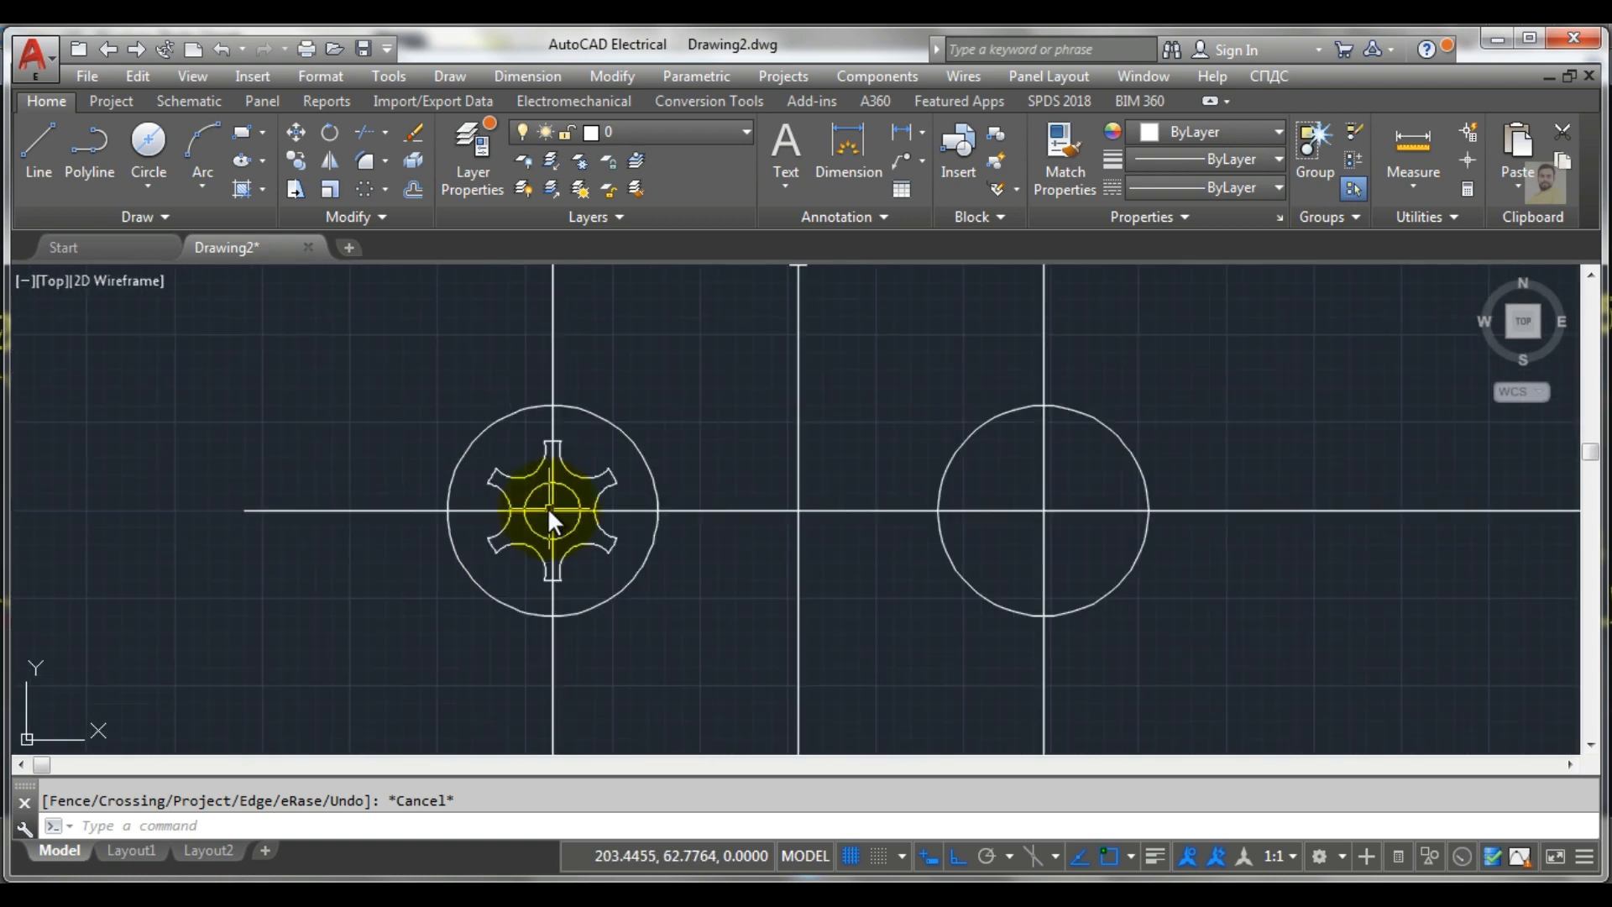
scroll(1042, 511, "up", 2)
middle_click_drag(1044, 512, 801, 537)
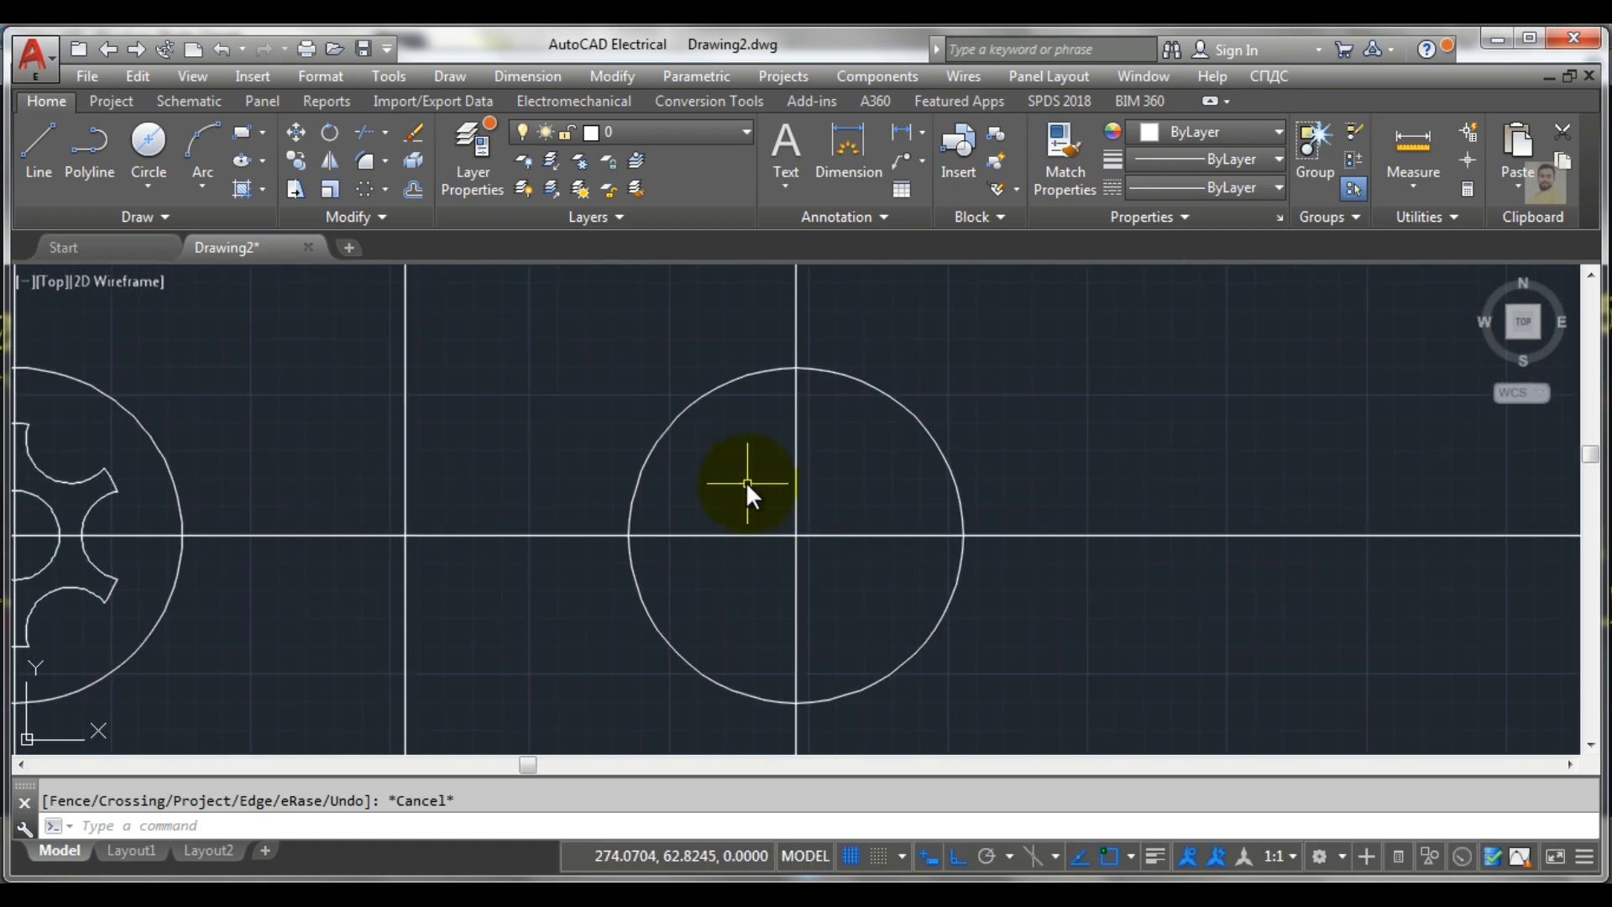
left_click(144, 153)
left_click(148, 174)
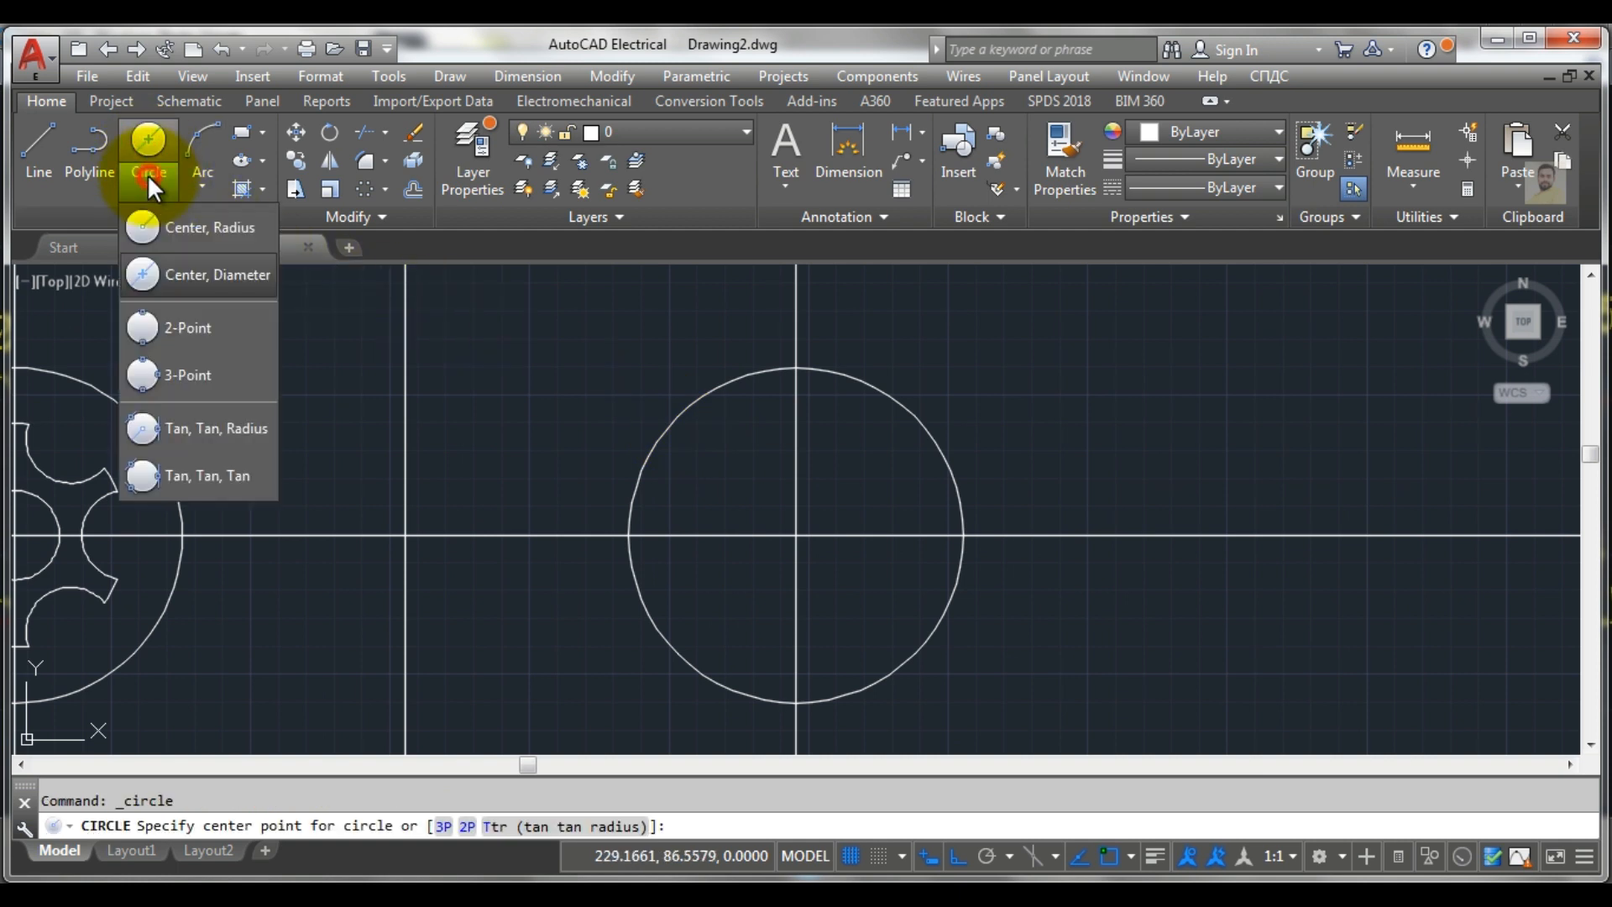
left_click(186, 227)
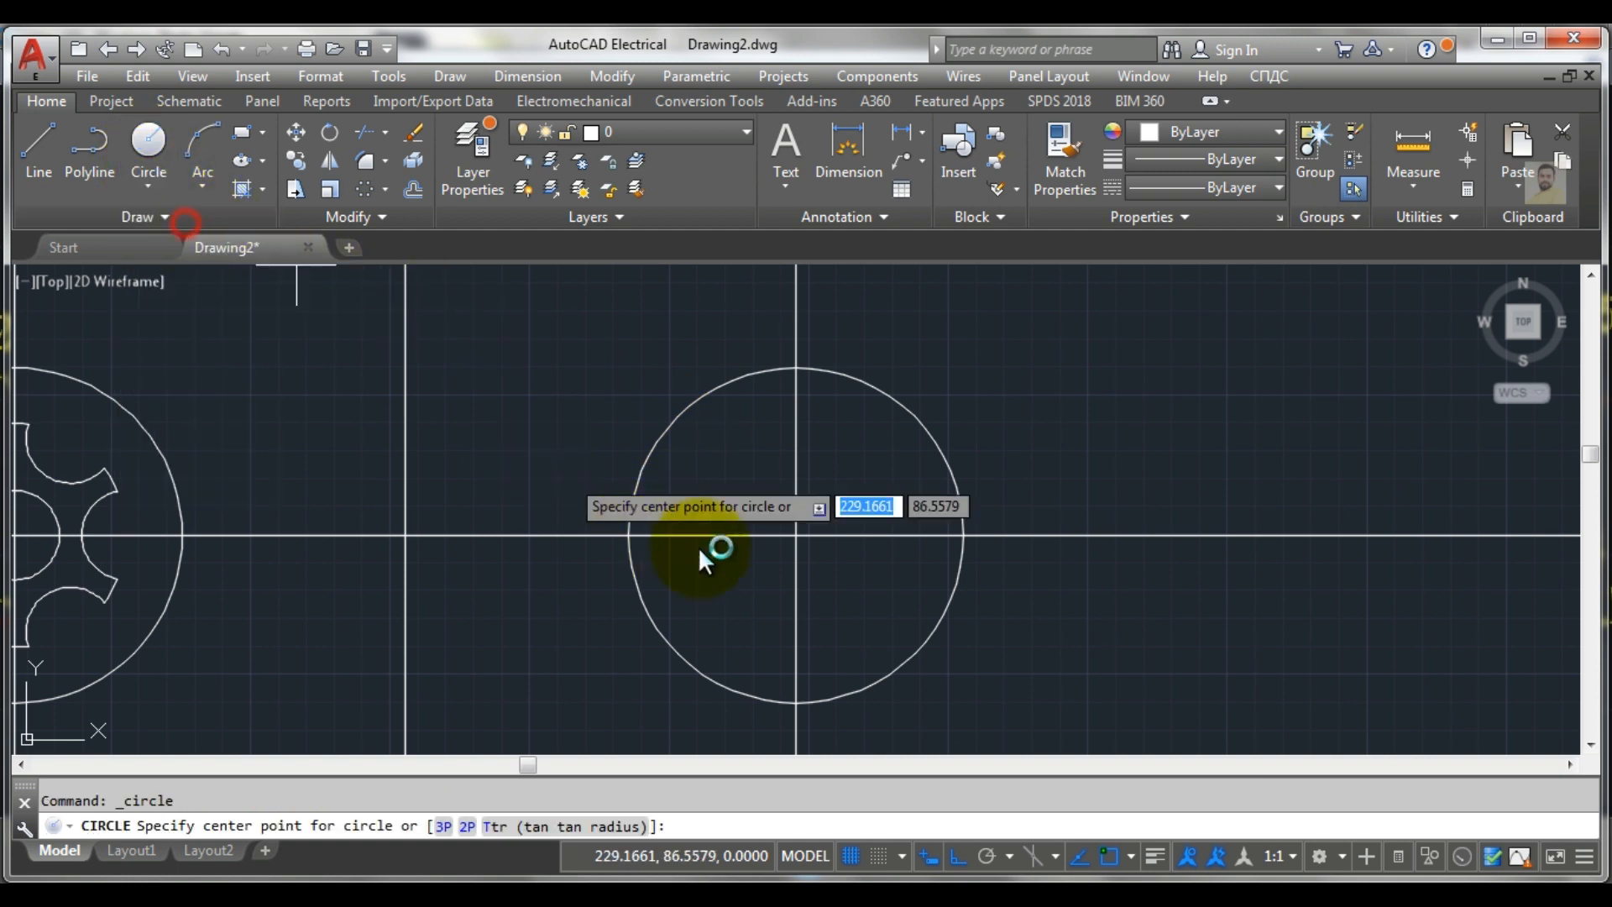
left_click(794, 532)
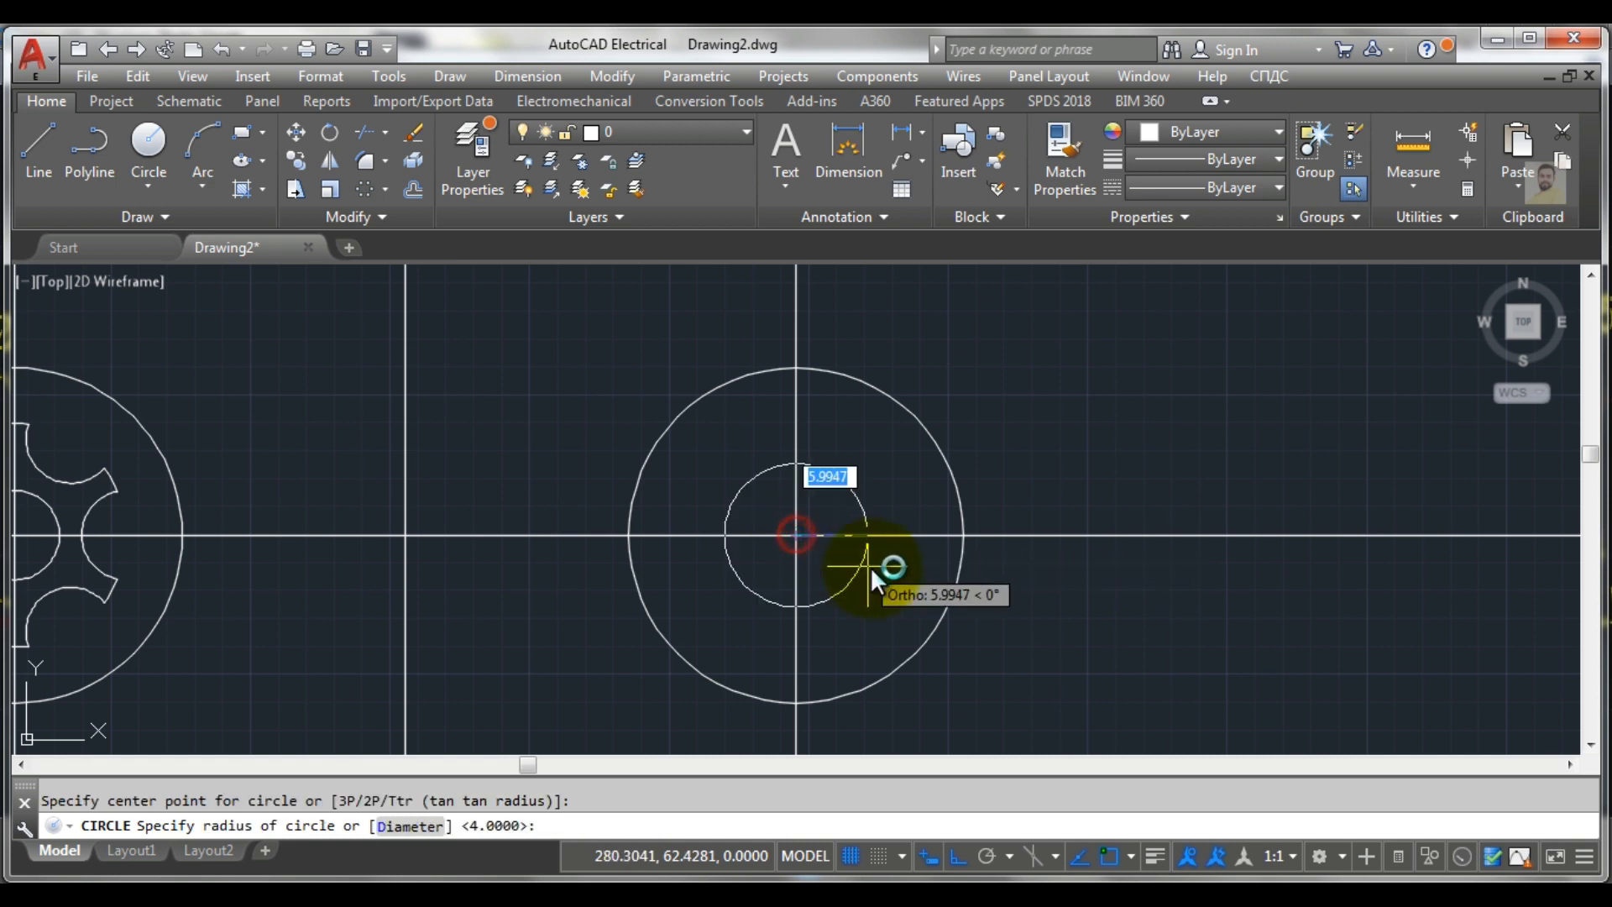
type("10")
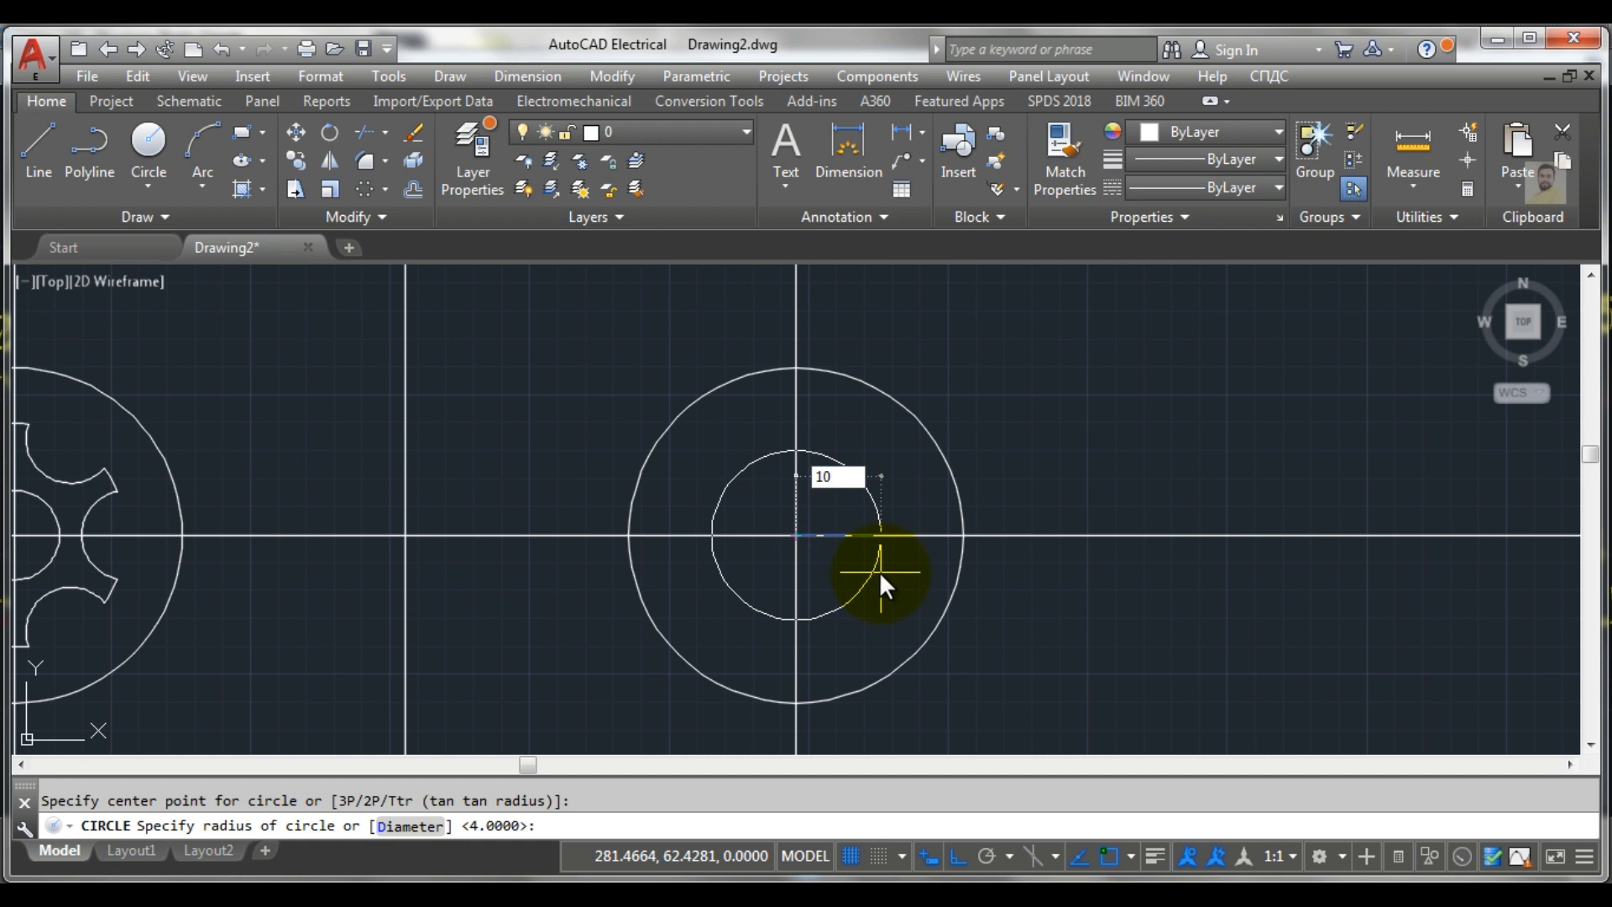
key("Return")
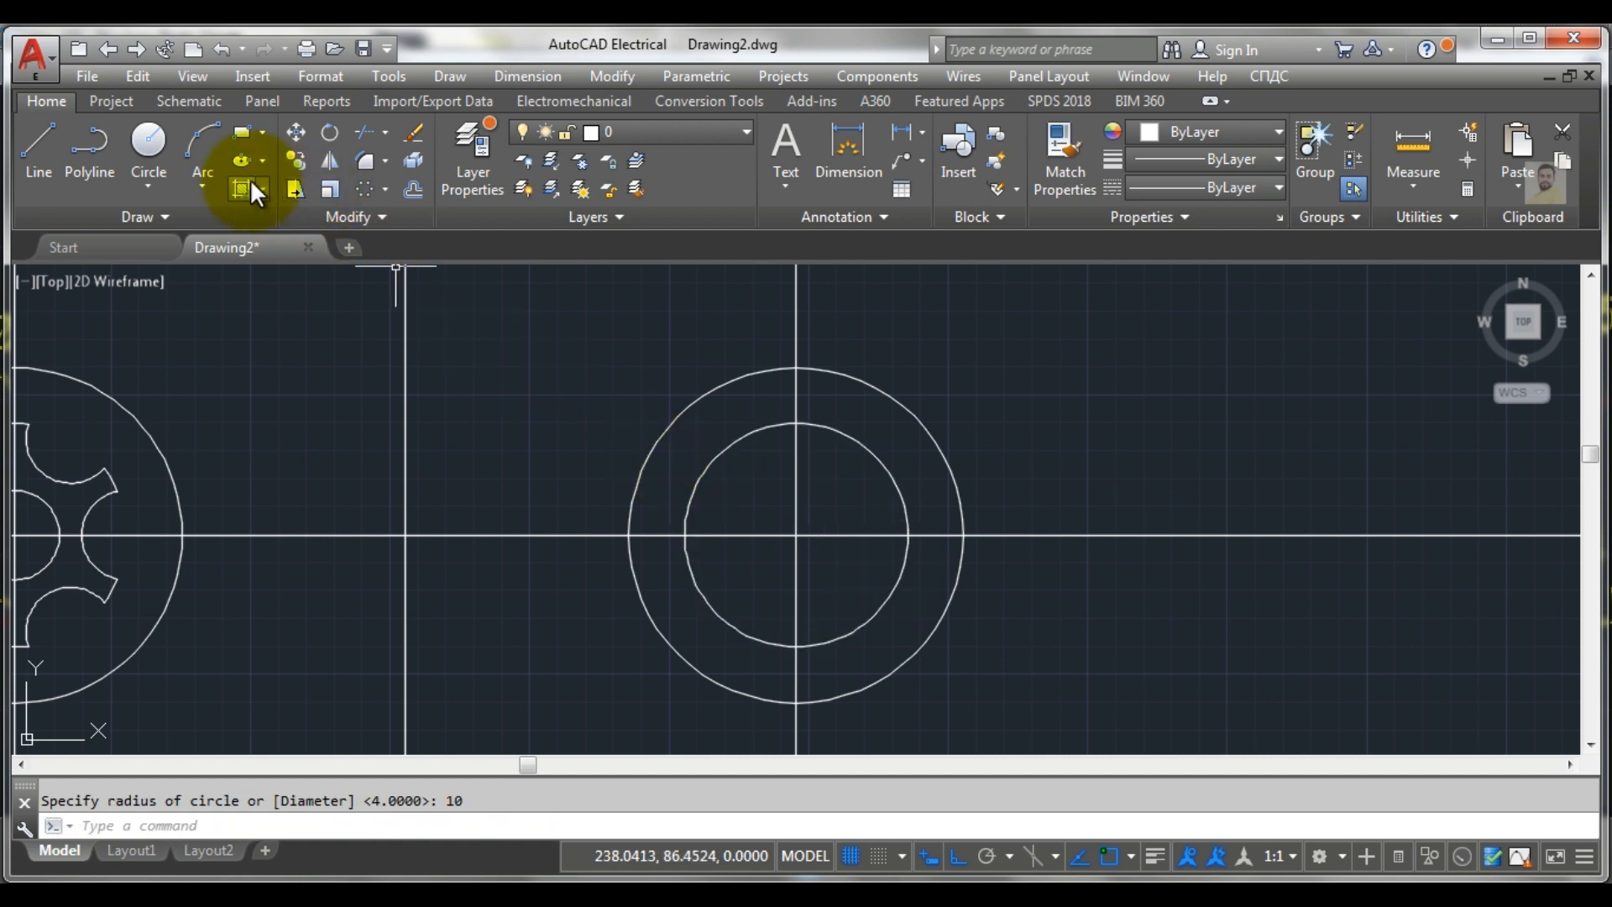
Draw a centre hole of diameter 7 at the lower-right lobe's centre
left_click(164, 191)
left_click(193, 270)
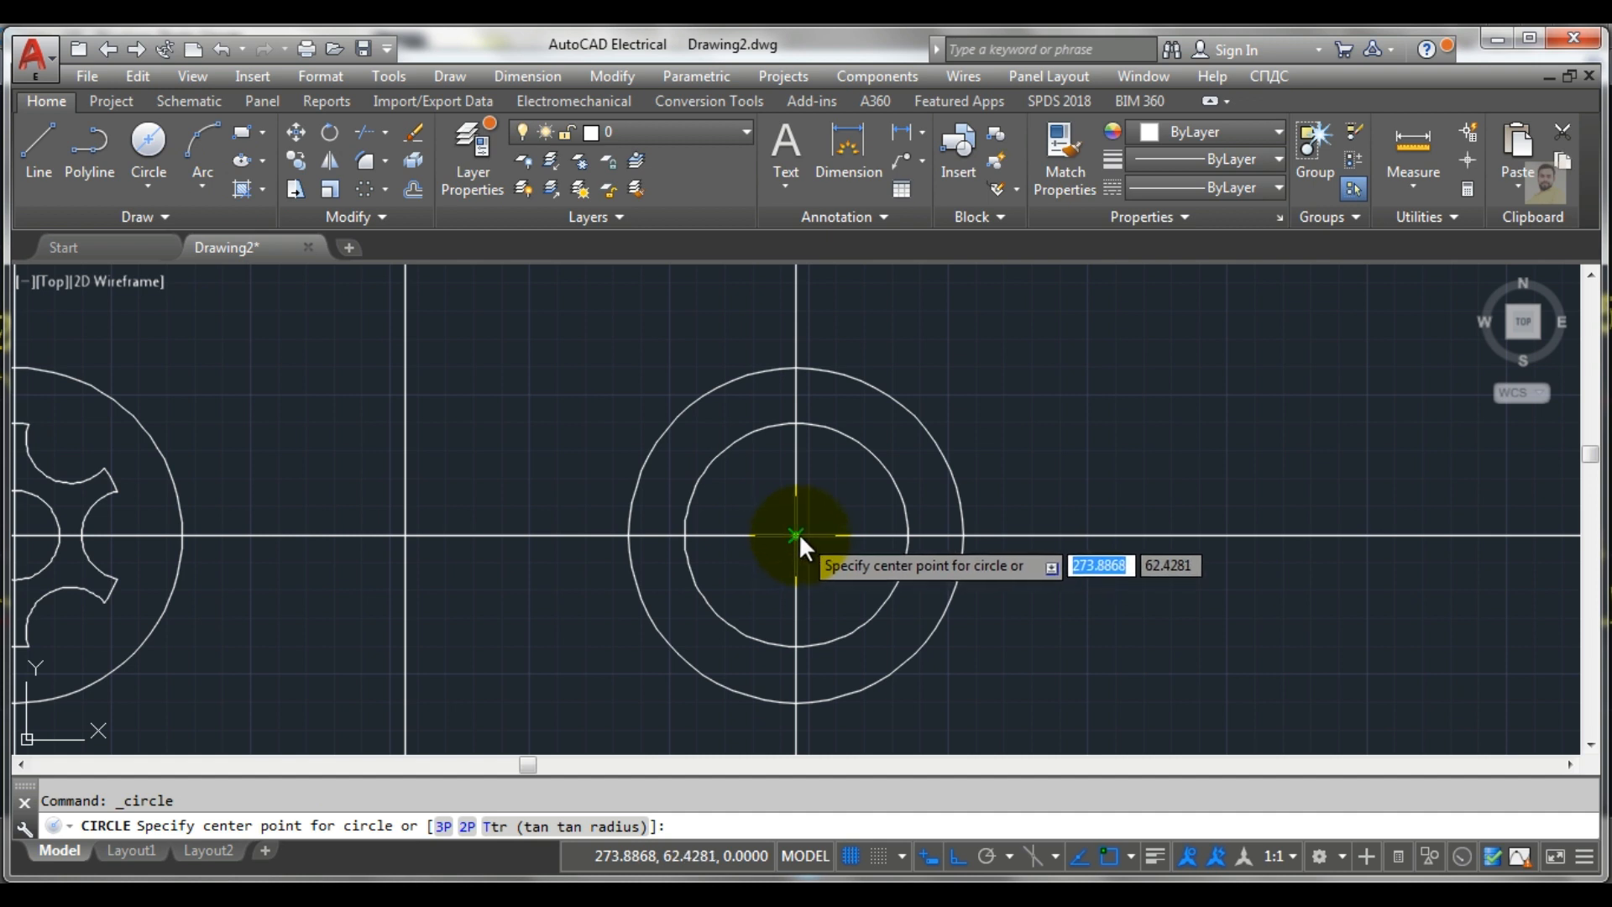
left_click(798, 533)
type("7")
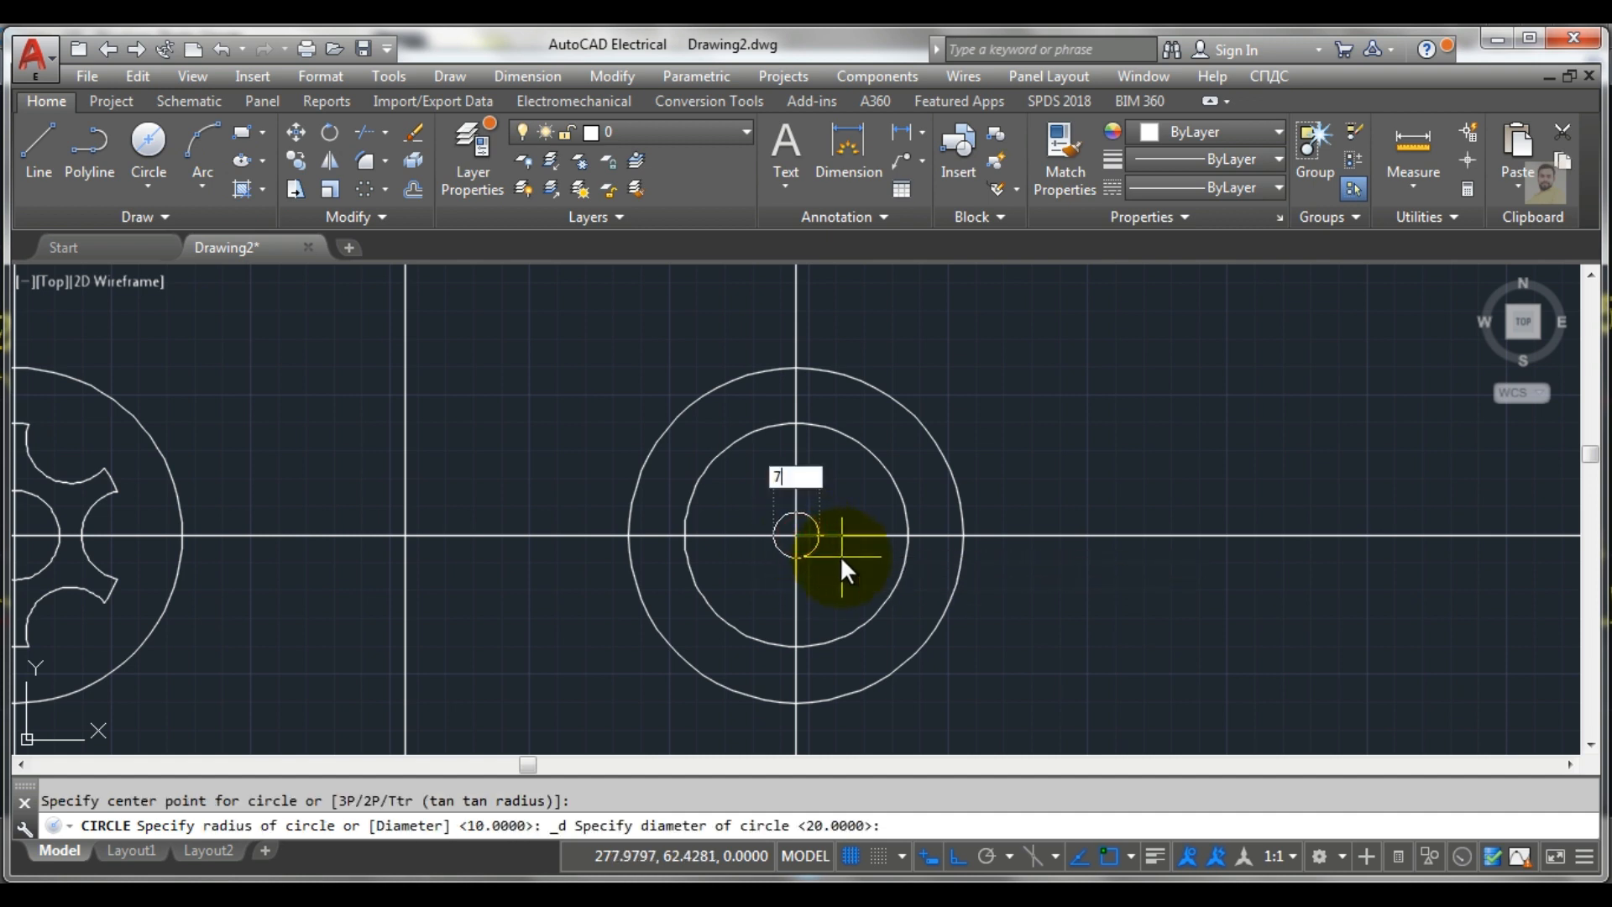
key("Return")
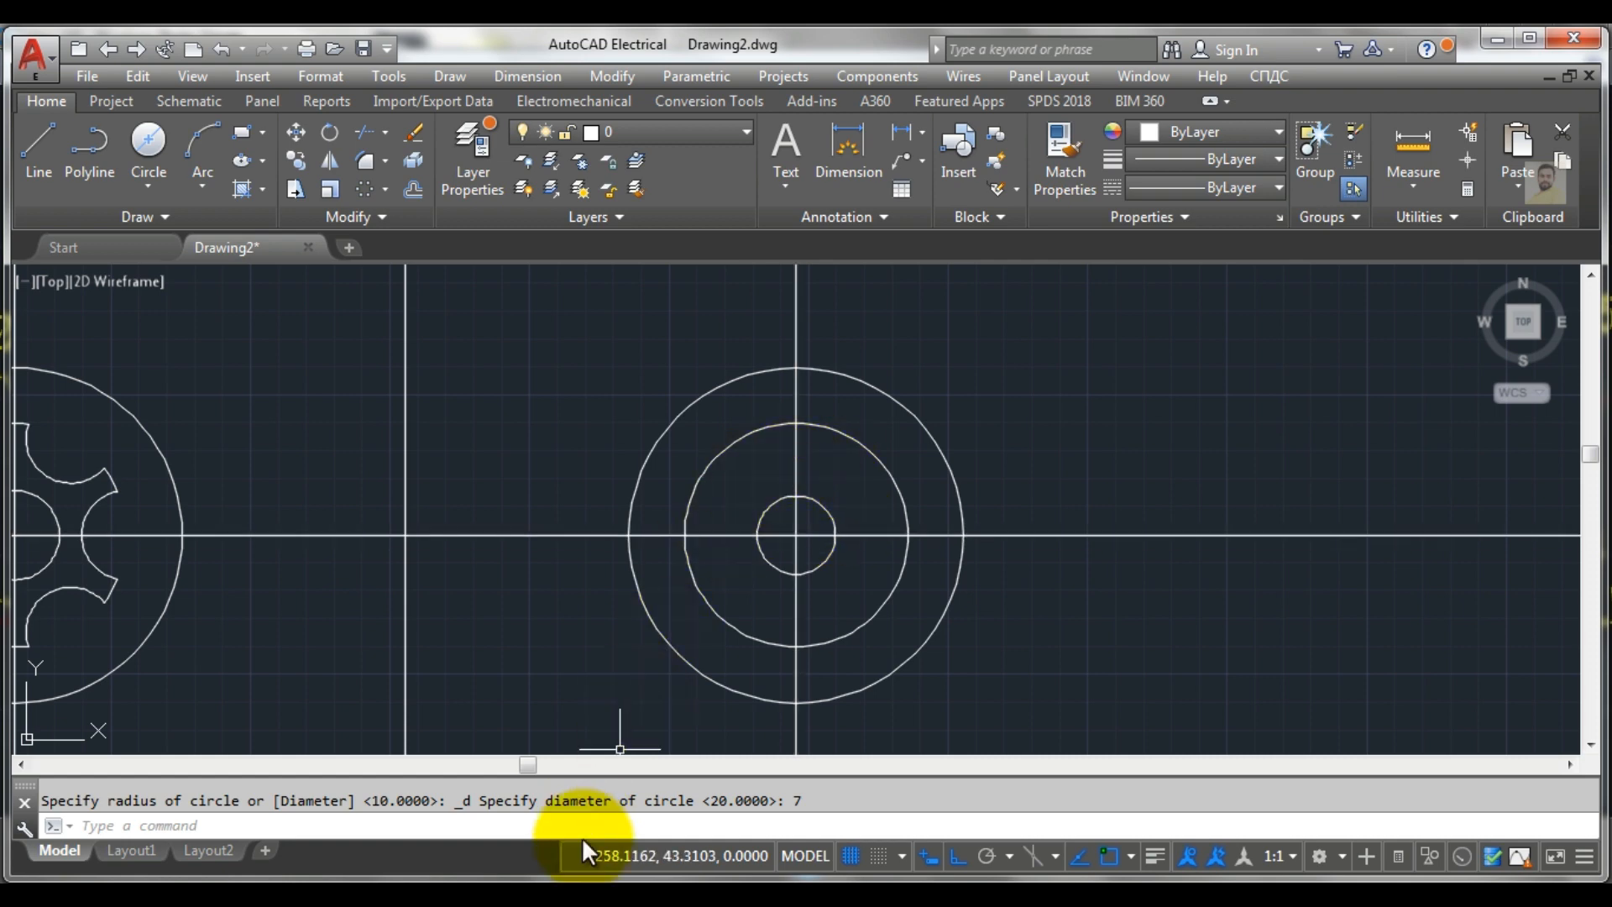
Consult the class 188 image and draw a circle of radius 4 centred on the right quadrant of the lower-right lobe's R10 circle
left_click(538, 880)
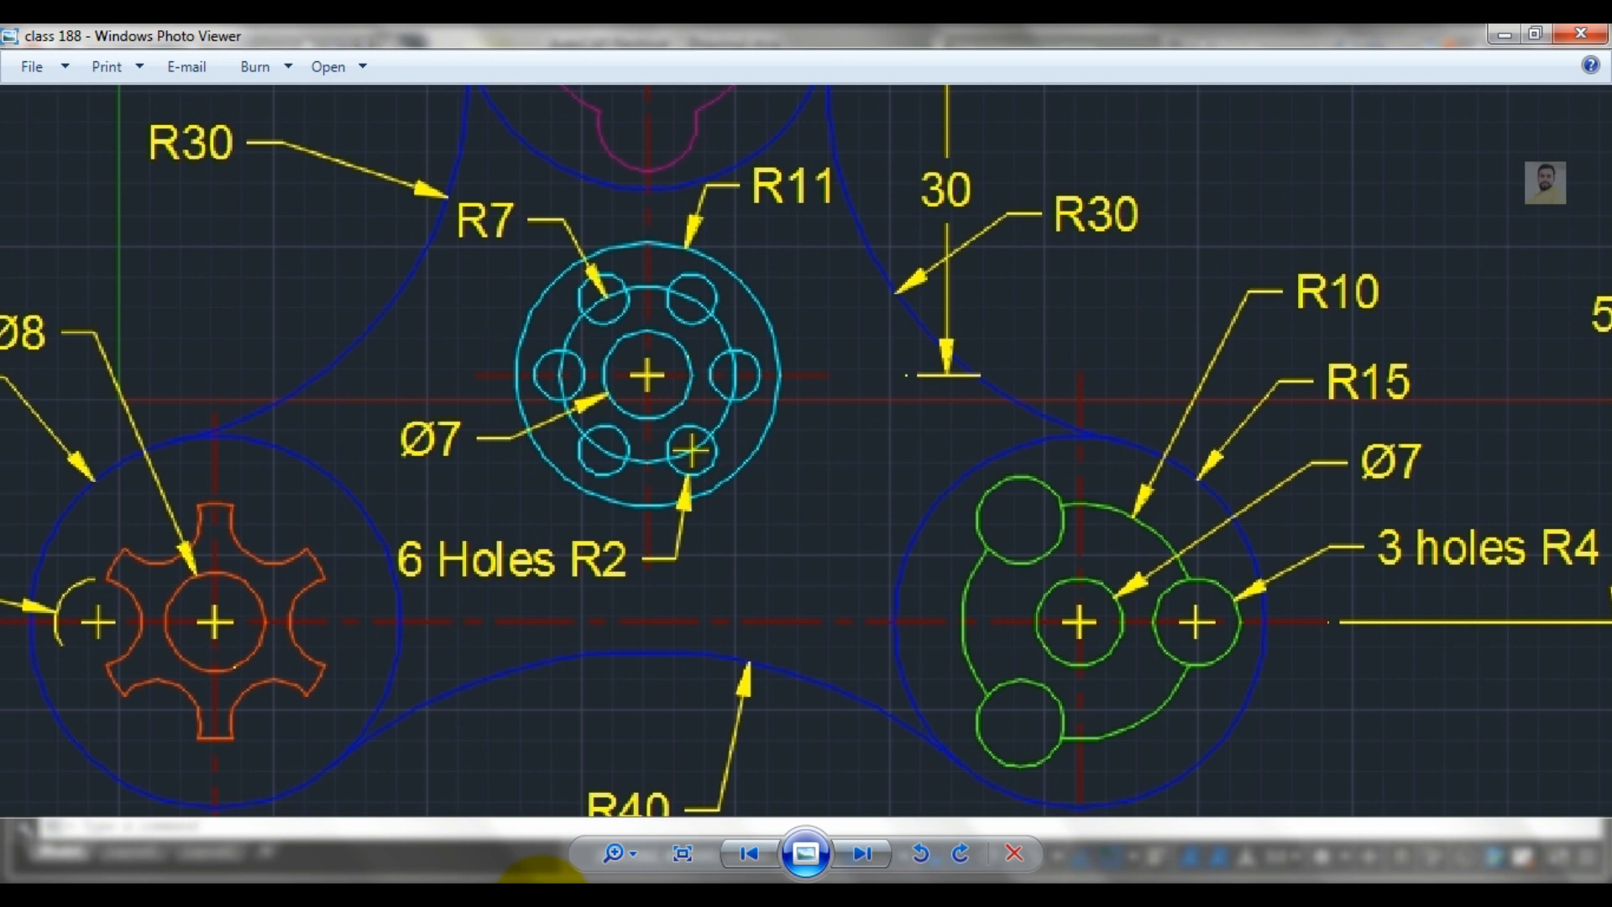
left_click(538, 880)
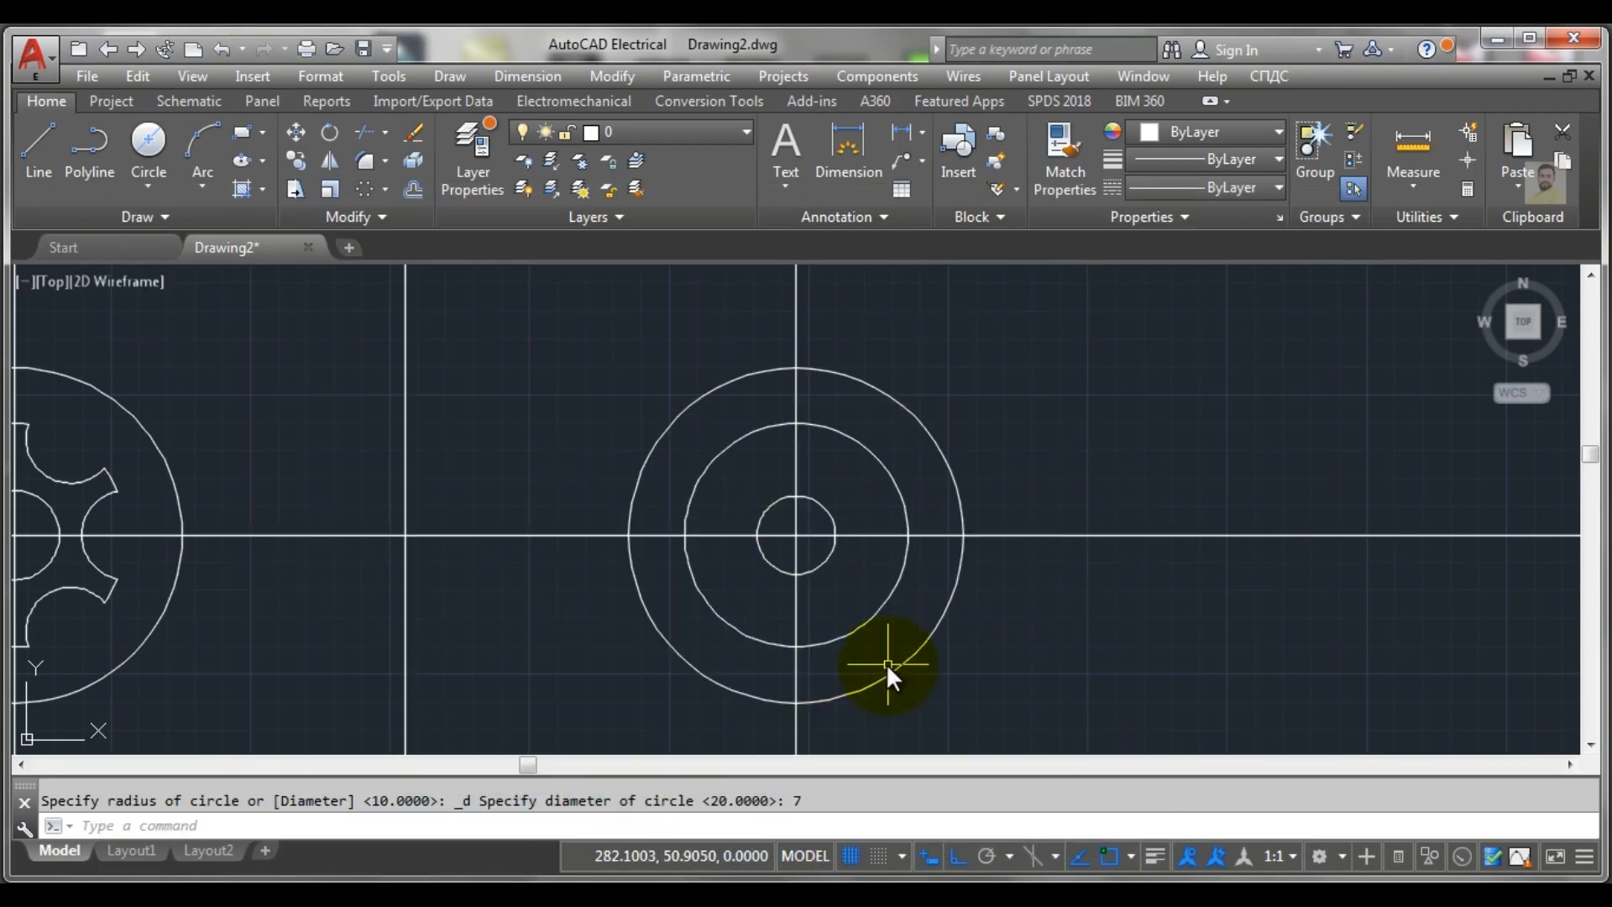
left_click(167, 183)
left_click(188, 225)
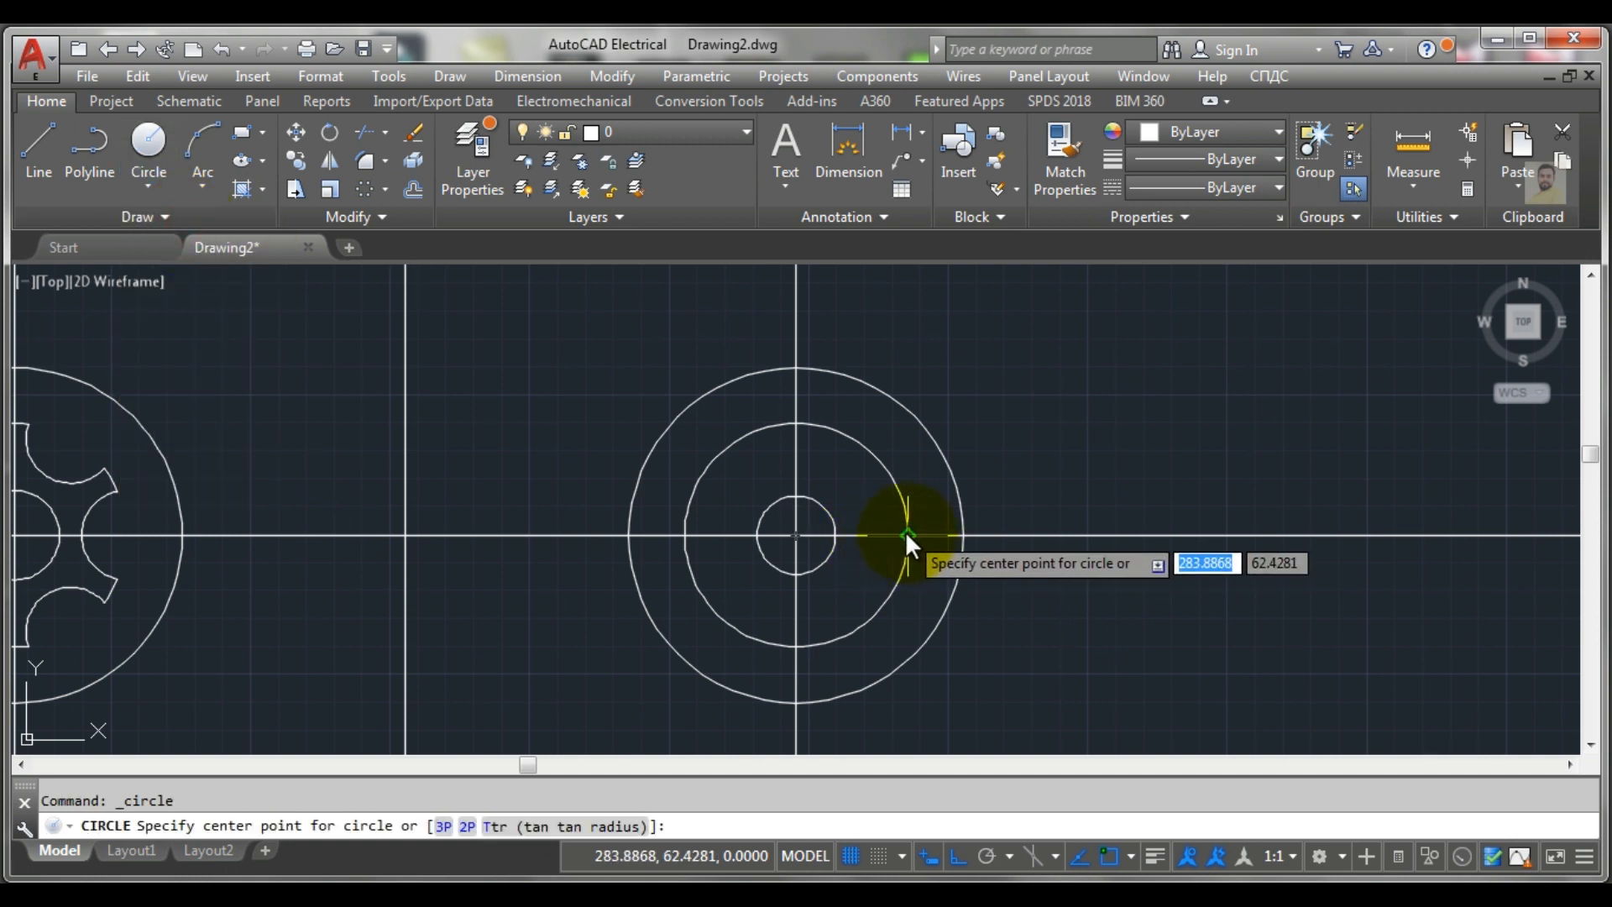
scroll(905, 530, "up", 6)
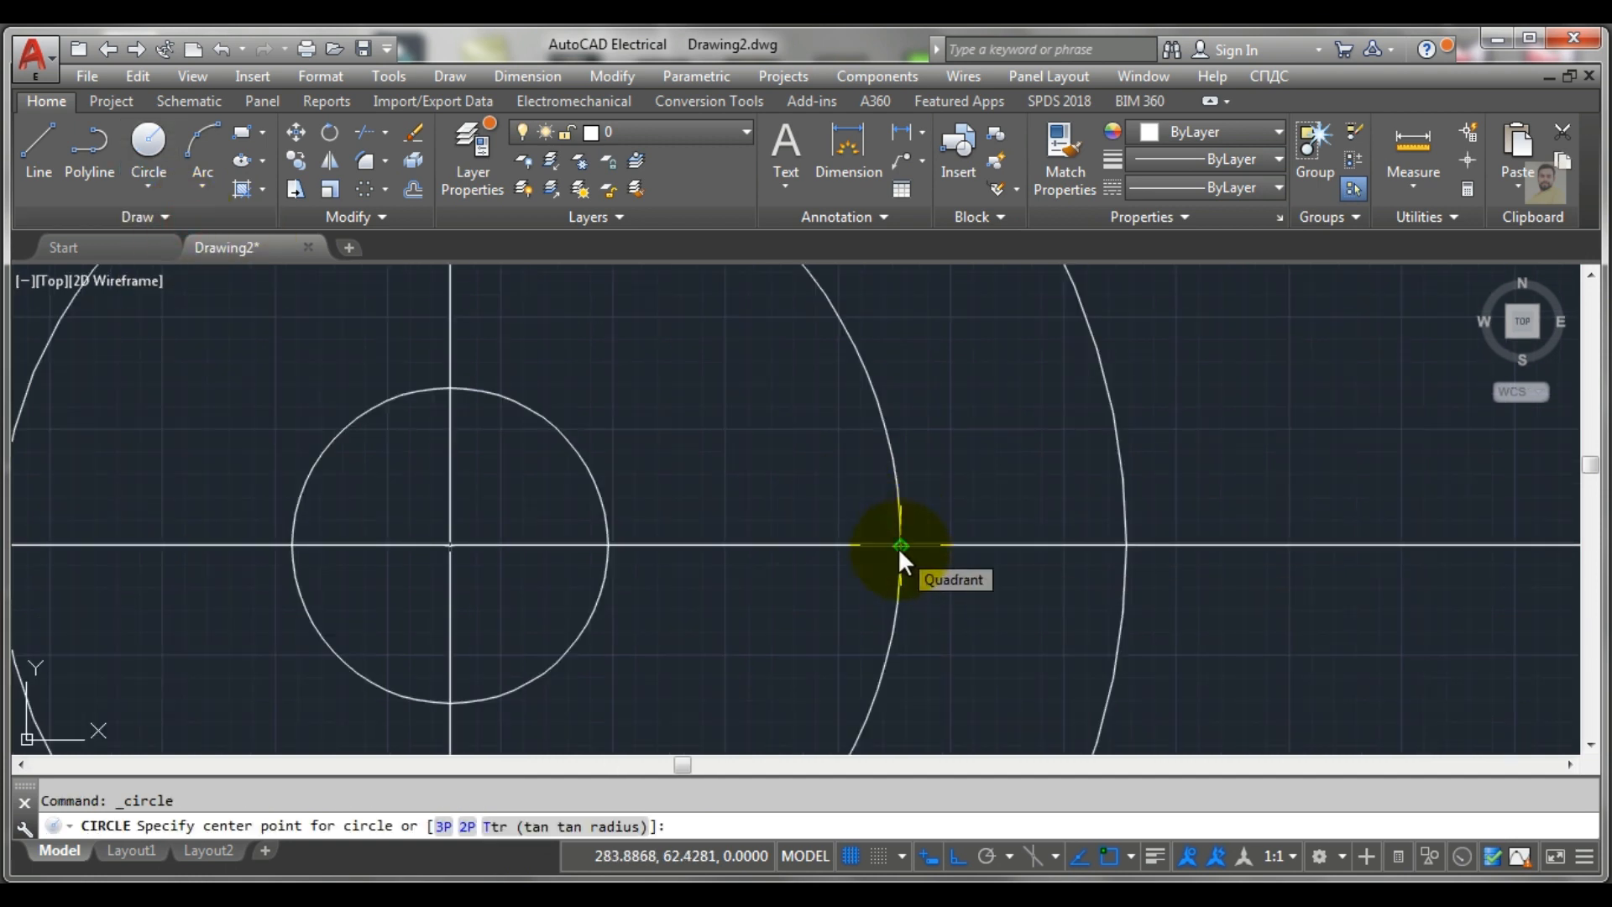
left_click(898, 546)
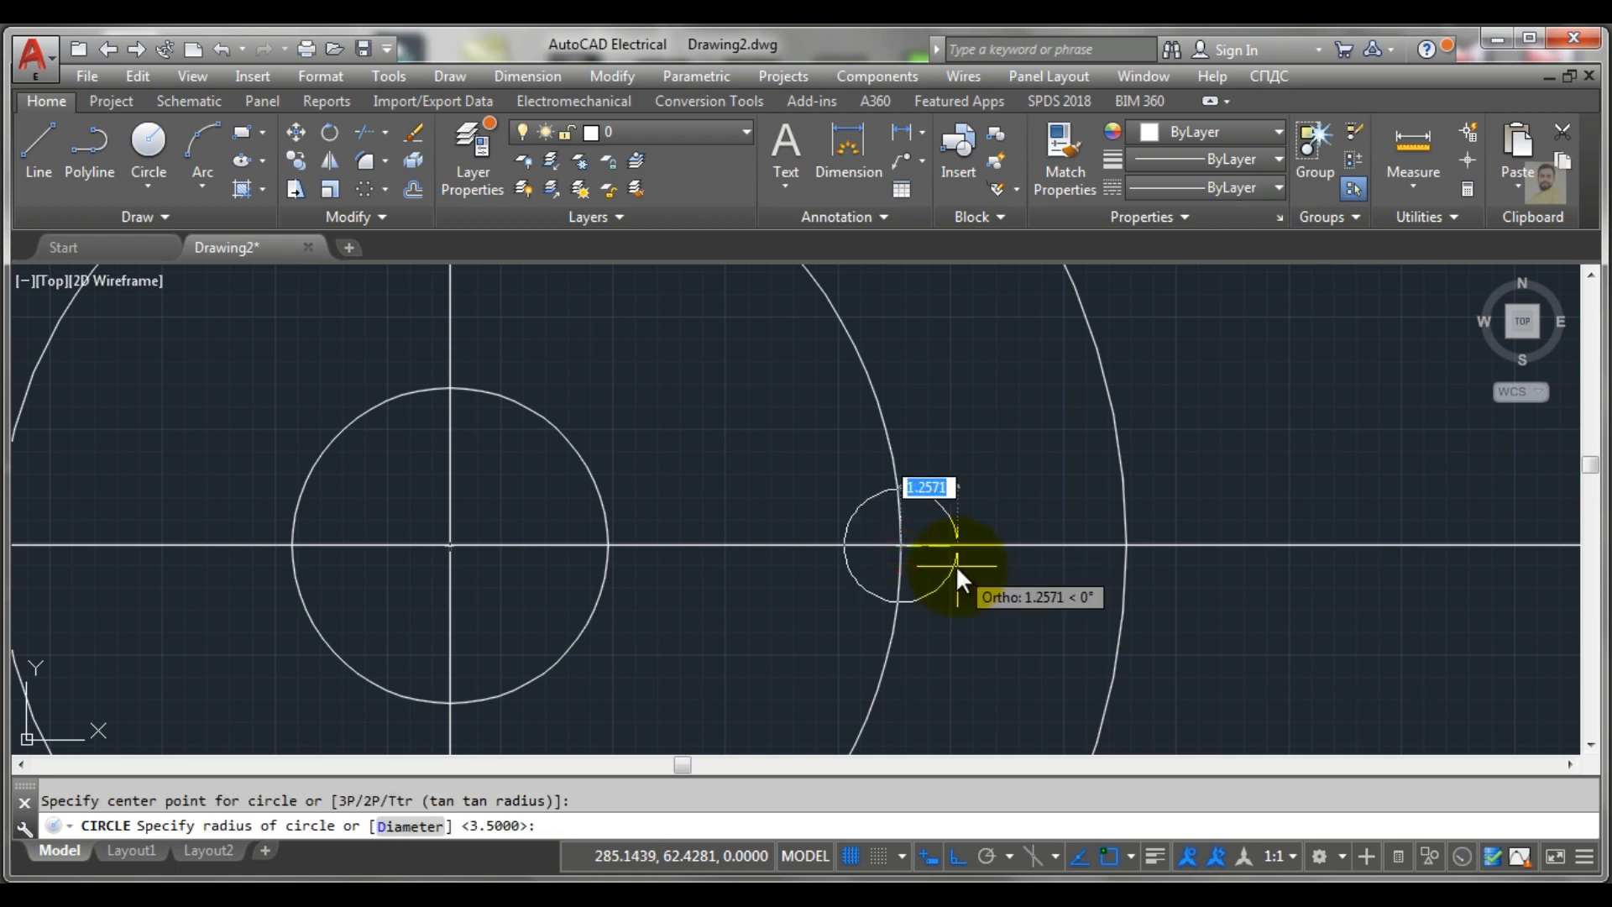
type("4")
key("Return")
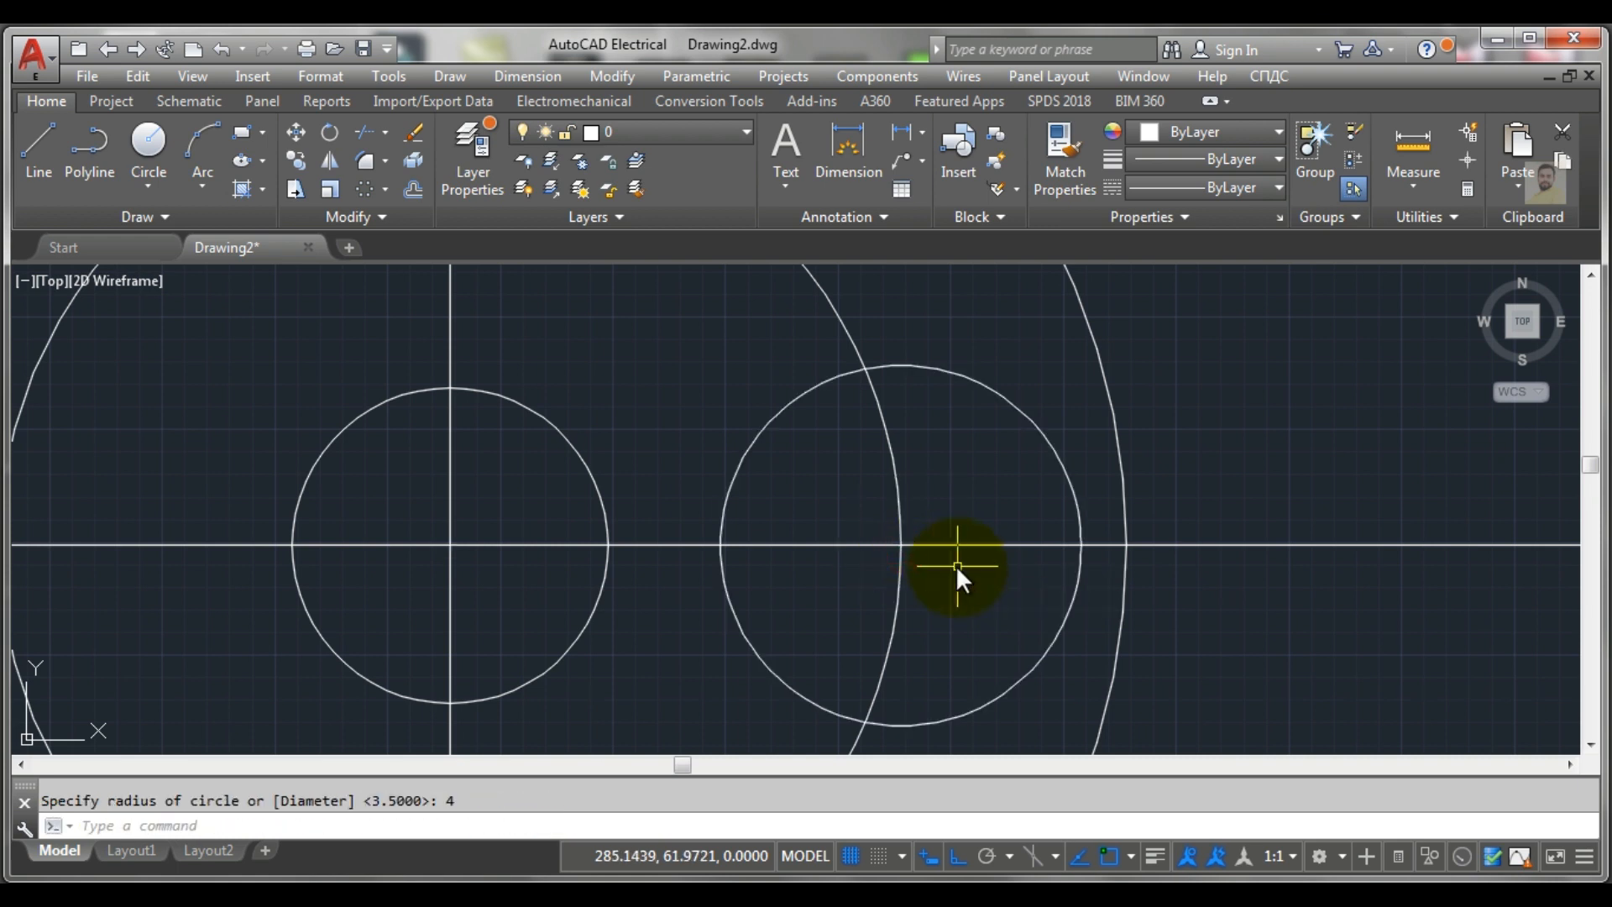
Create a polar array of the R4 circle about the lower-right lobe's centre with 3 items over 360 degrees
scroll(957, 567, "down", 4)
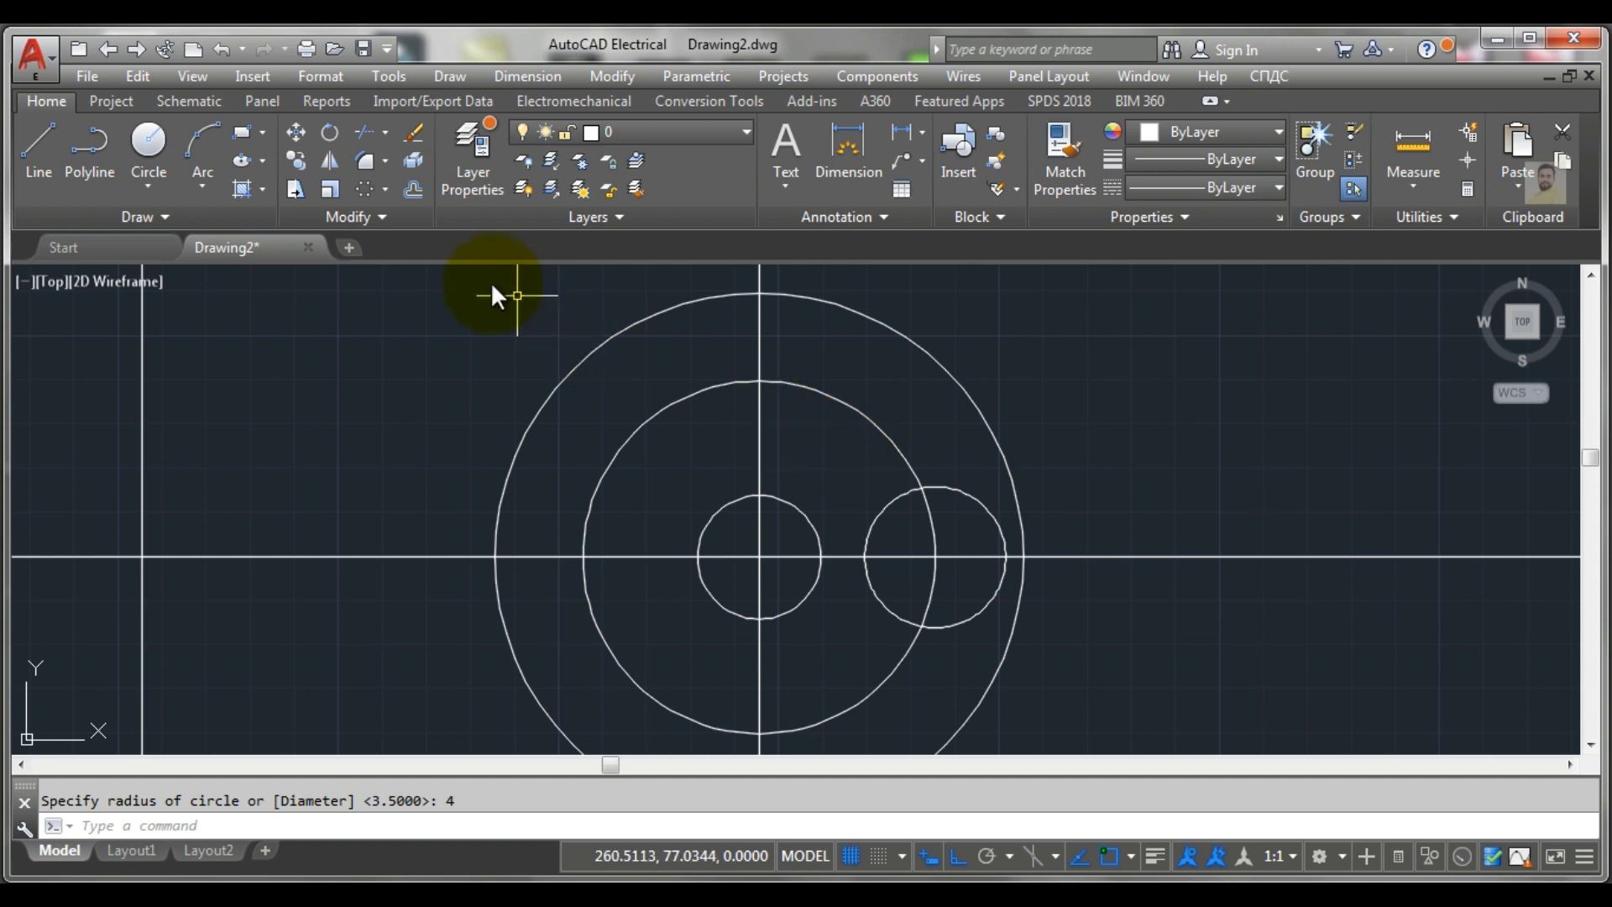
left_click(362, 188)
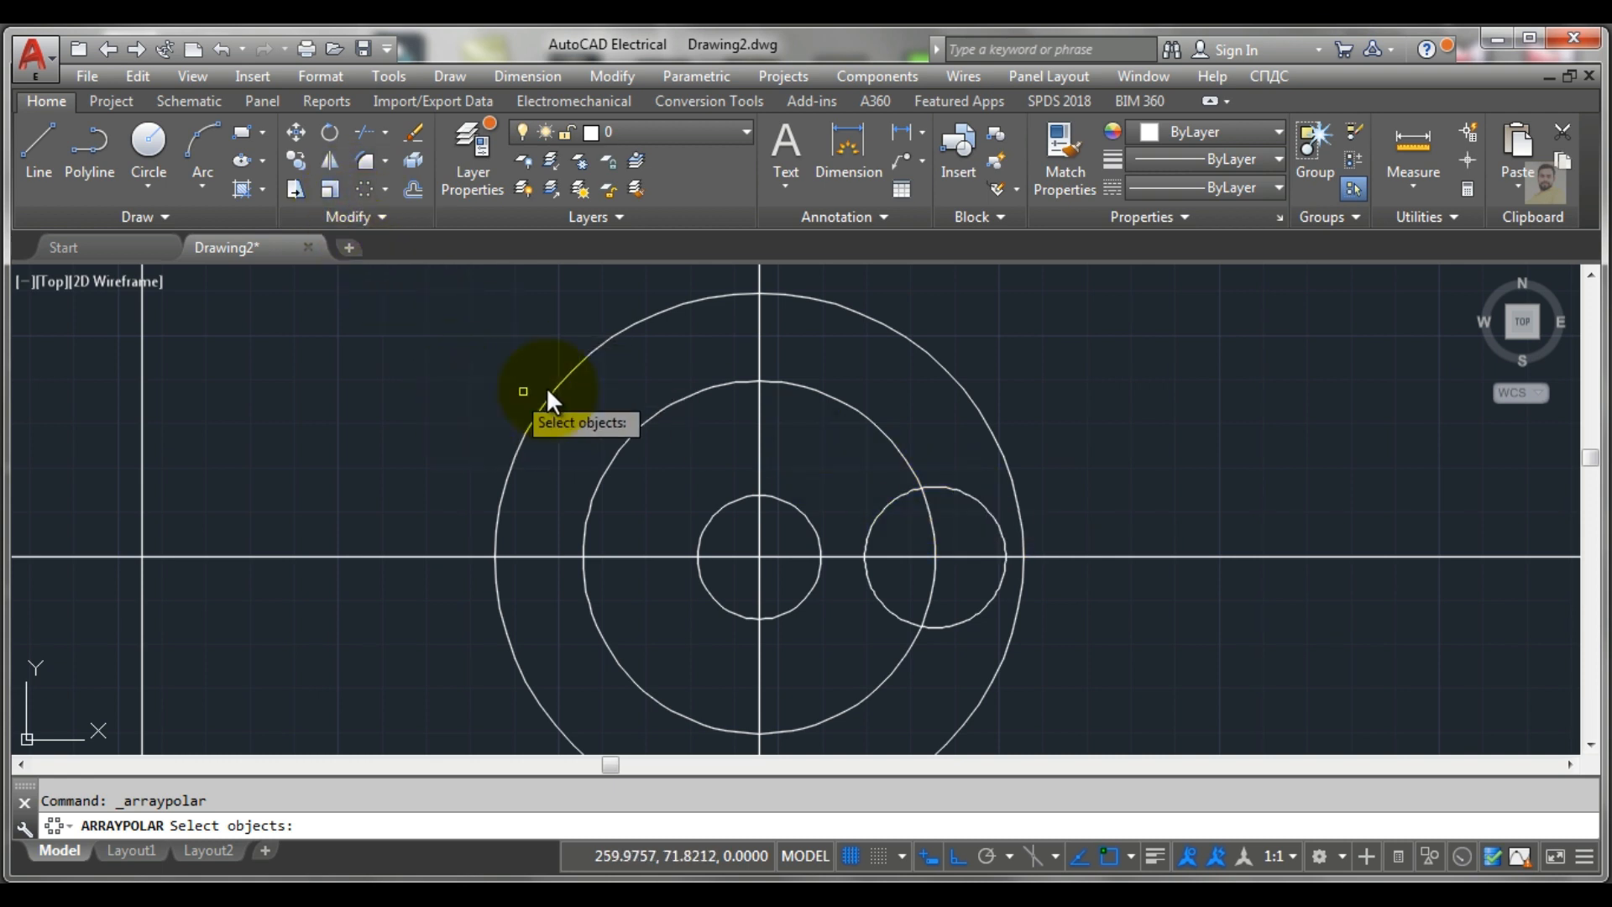
left_click(984, 509)
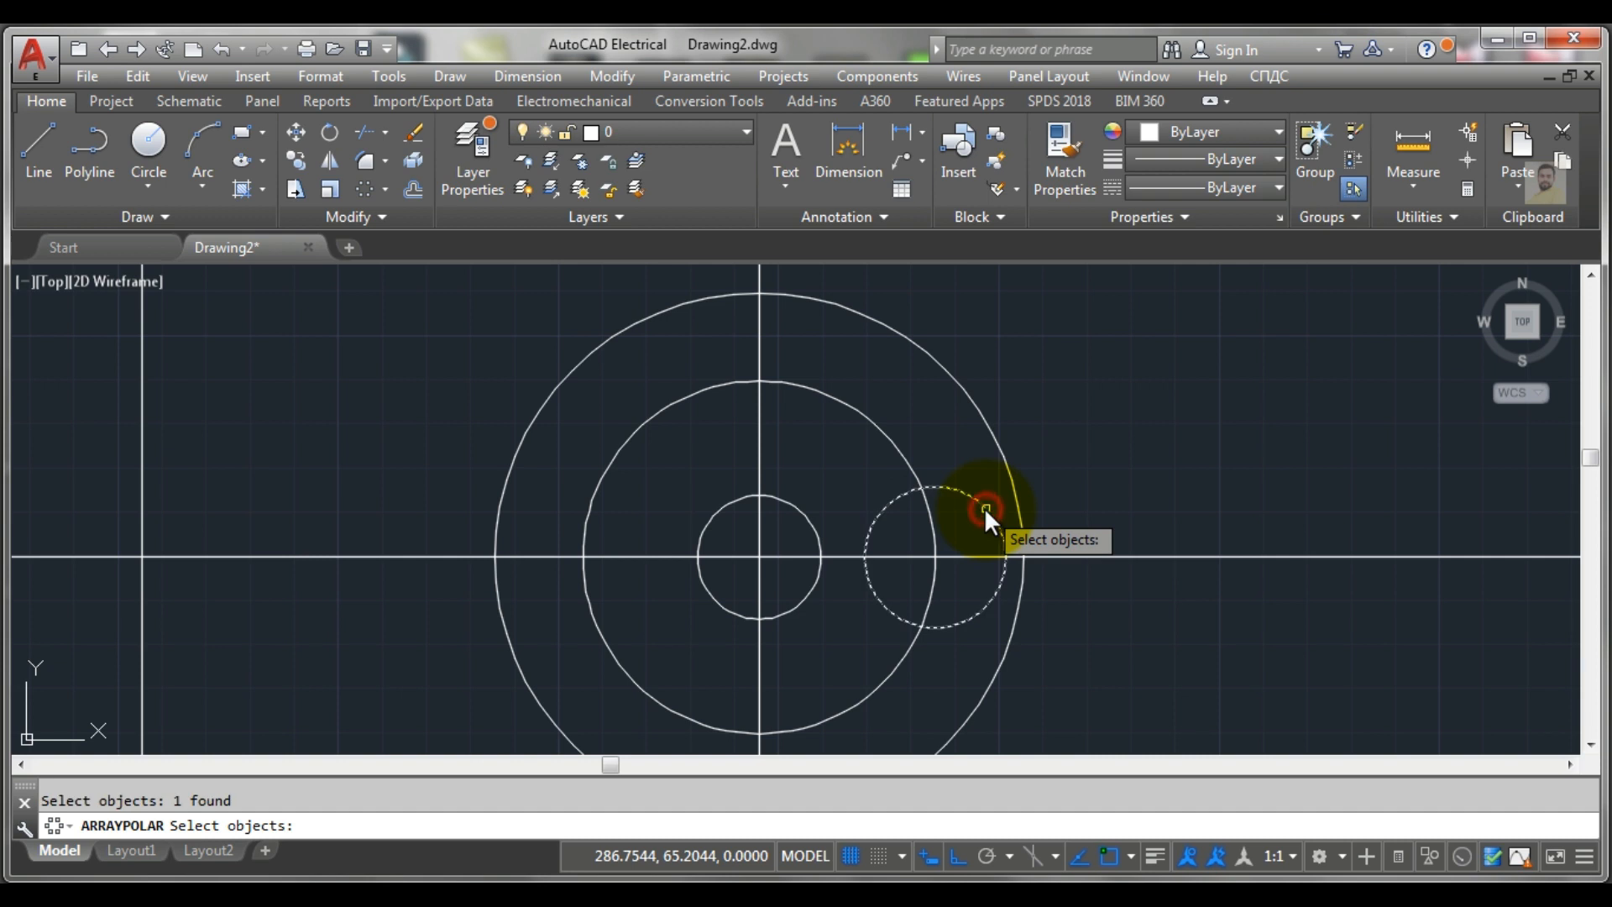
key("Return")
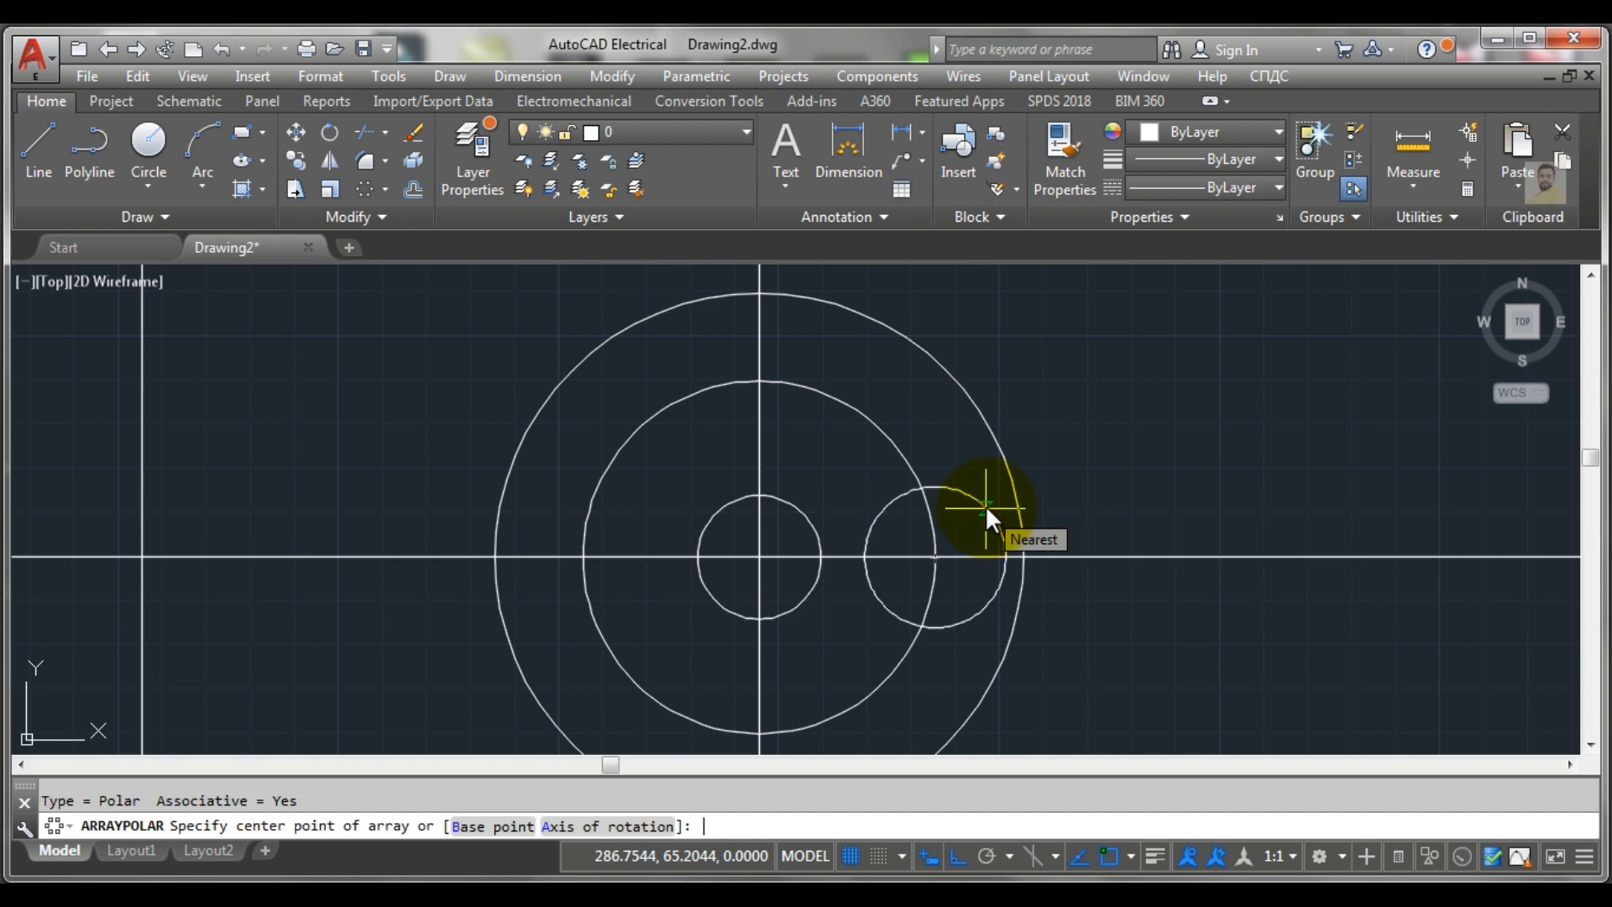
left_click(758, 555)
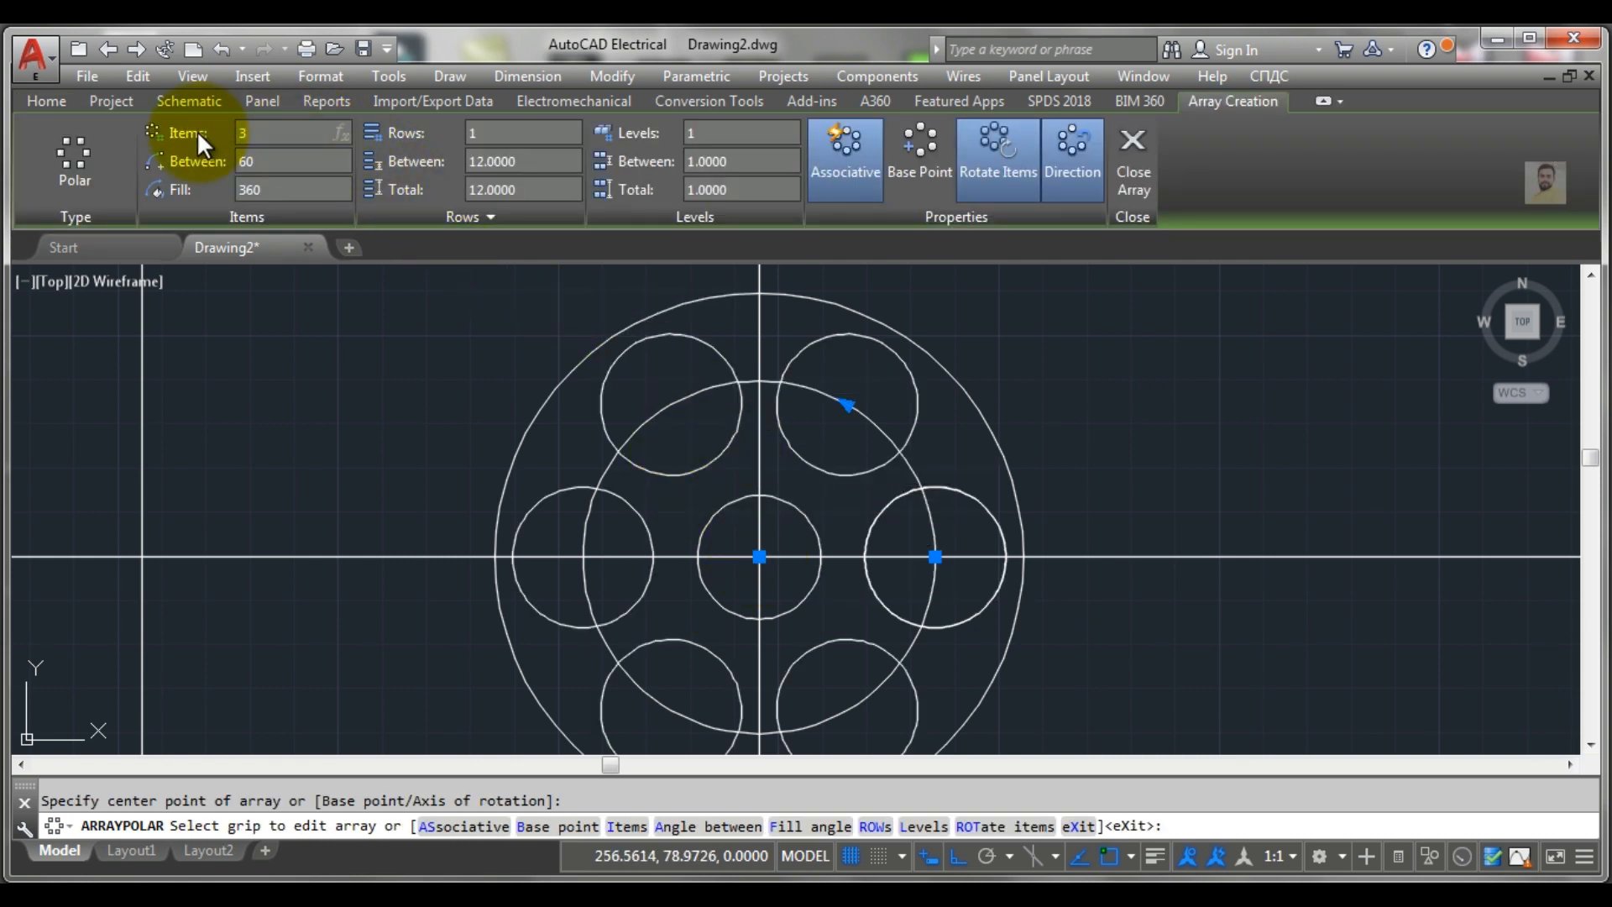
key("Return")
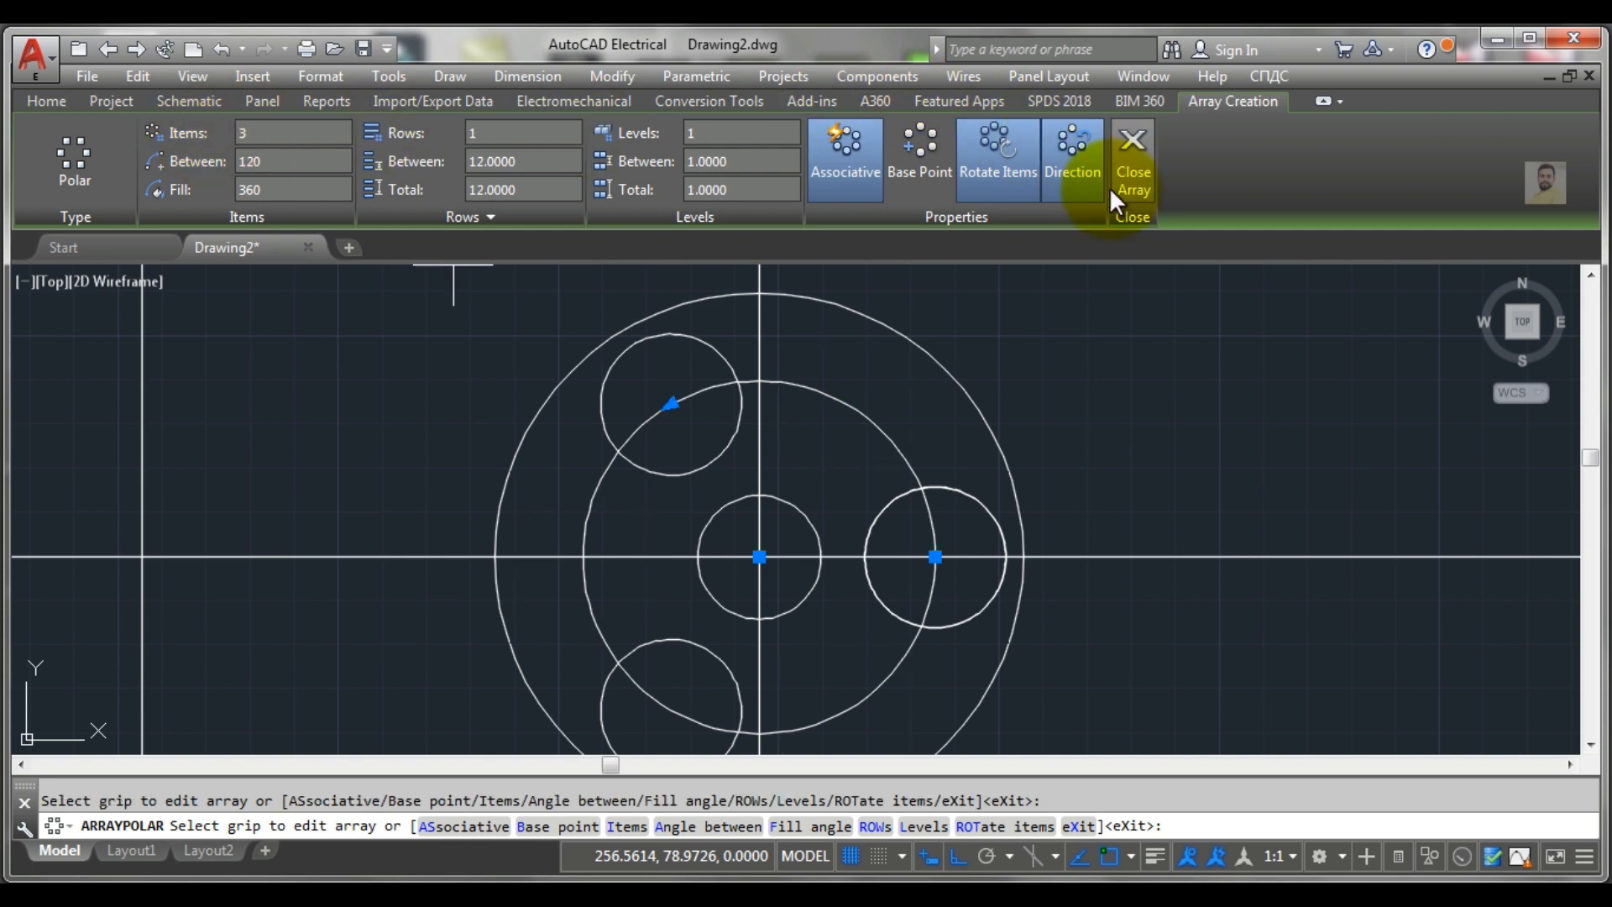
left_click(1131, 171)
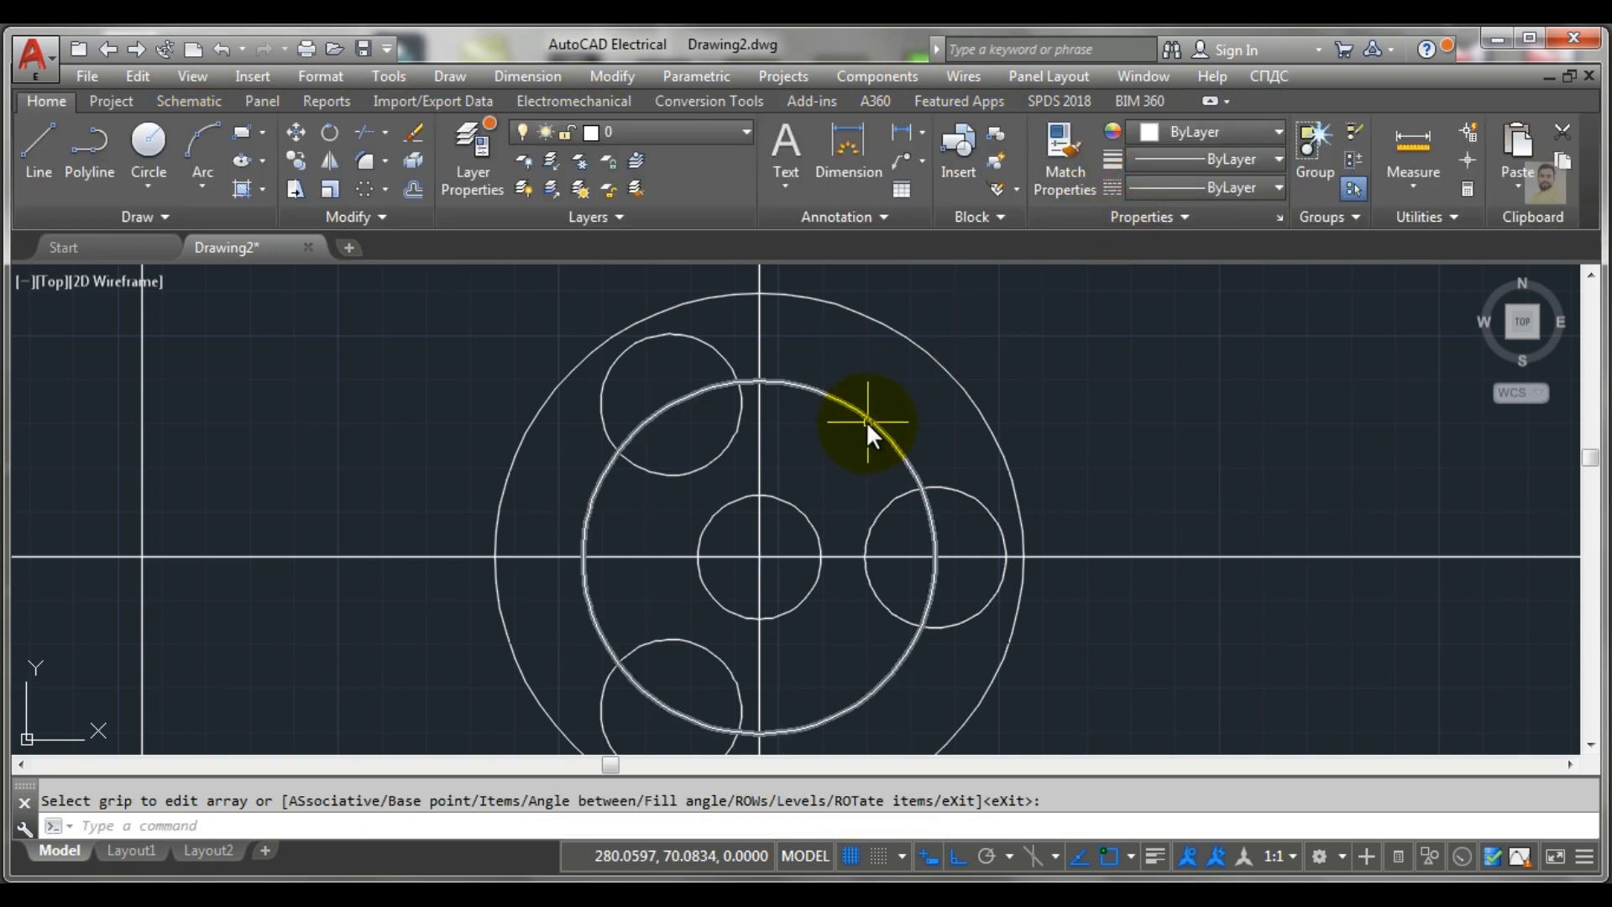
Trim away the parts of the lower-right lobe's R10 circle that lie inside its three R4 holes
scroll(865, 420, "down", 2)
scroll(792, 432, "up", 2)
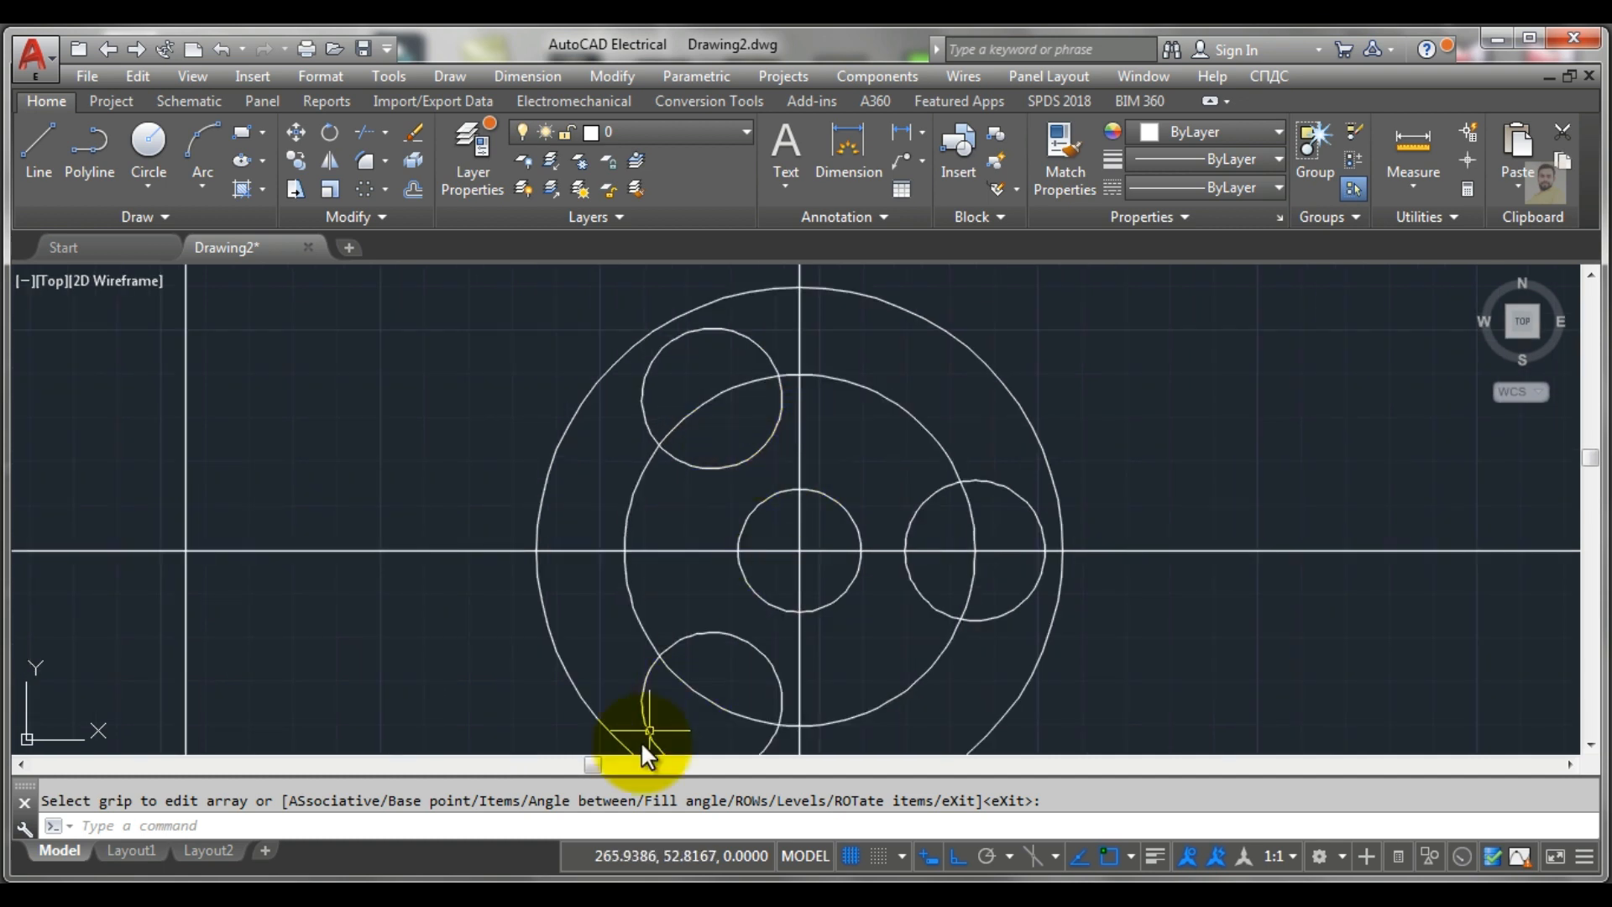
key("alt+Tab")
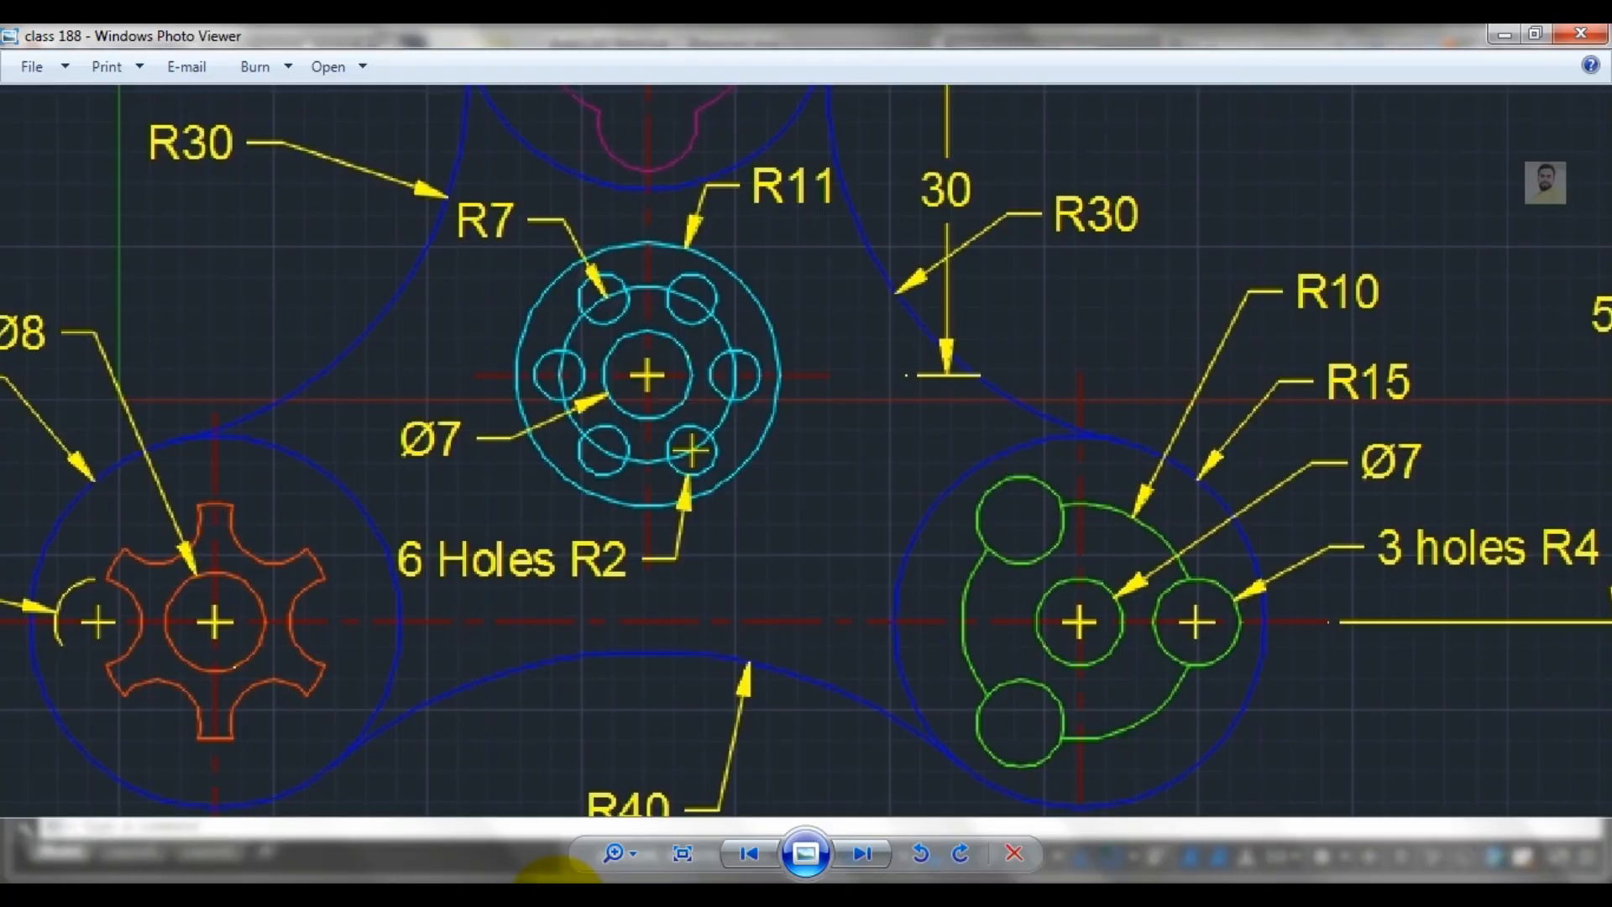
key("alt+Tab")
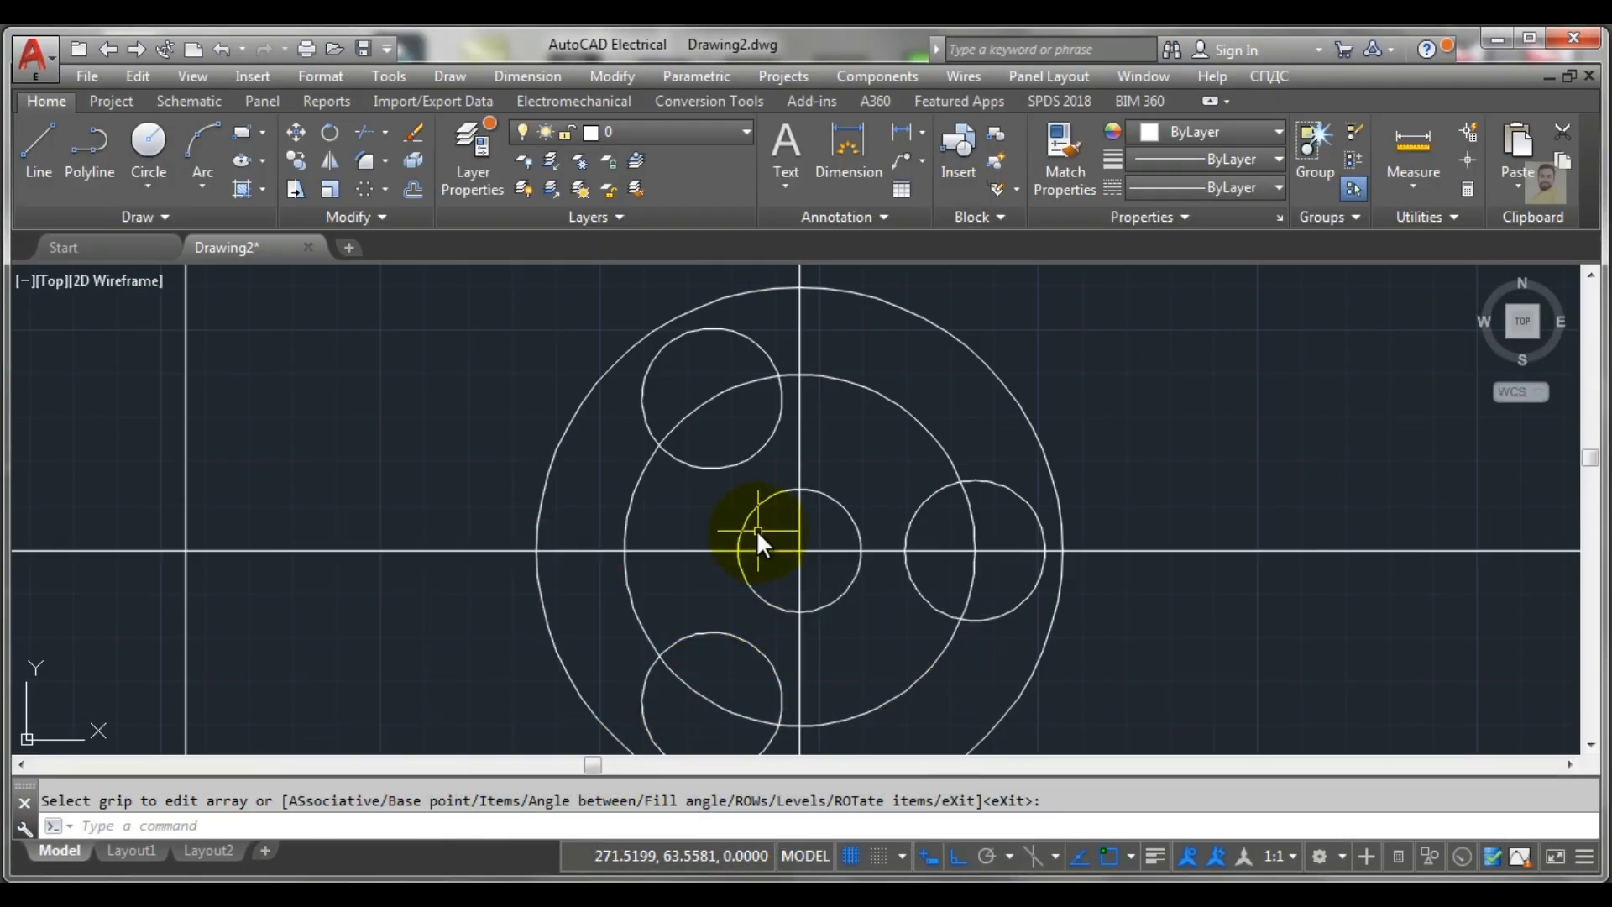
key("Escape")
type("TR")
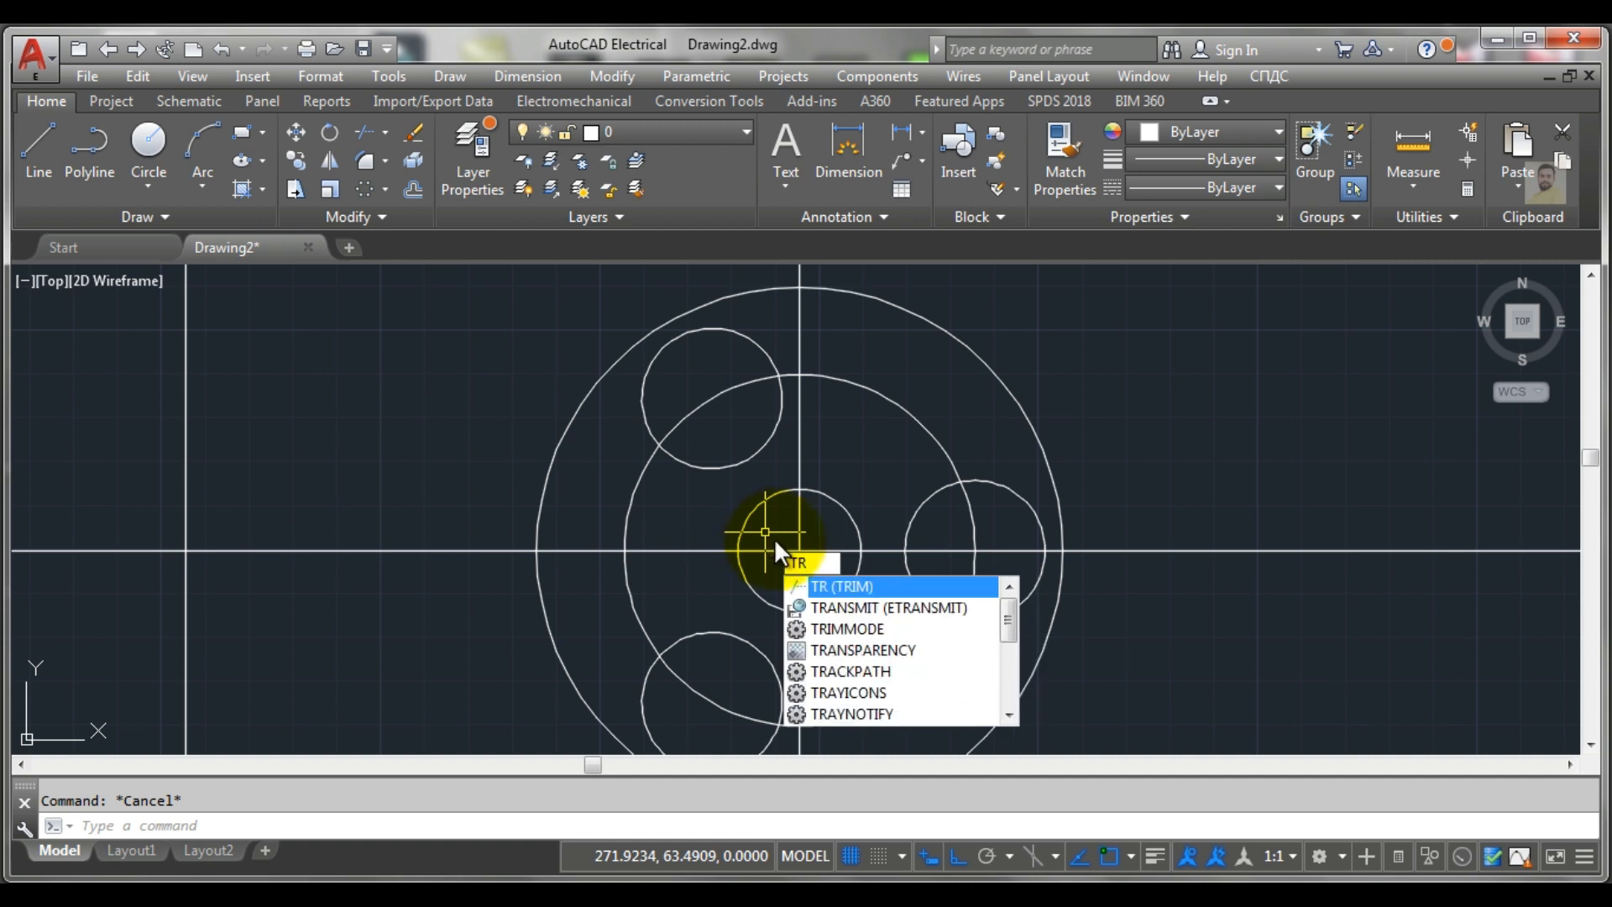
key("Return")
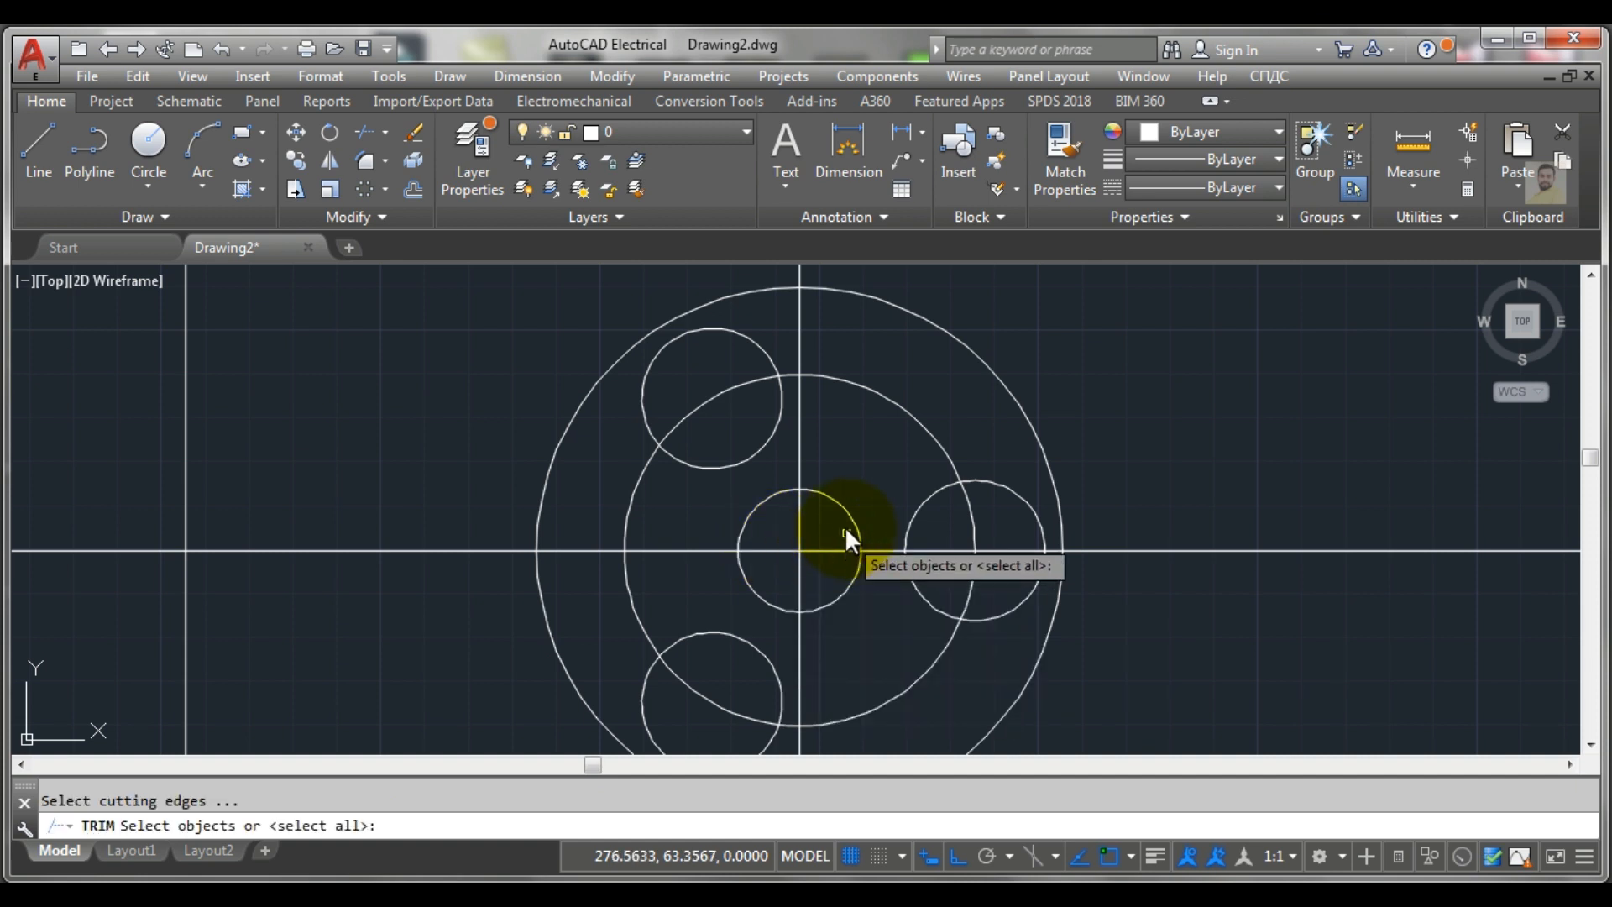
key("Return")
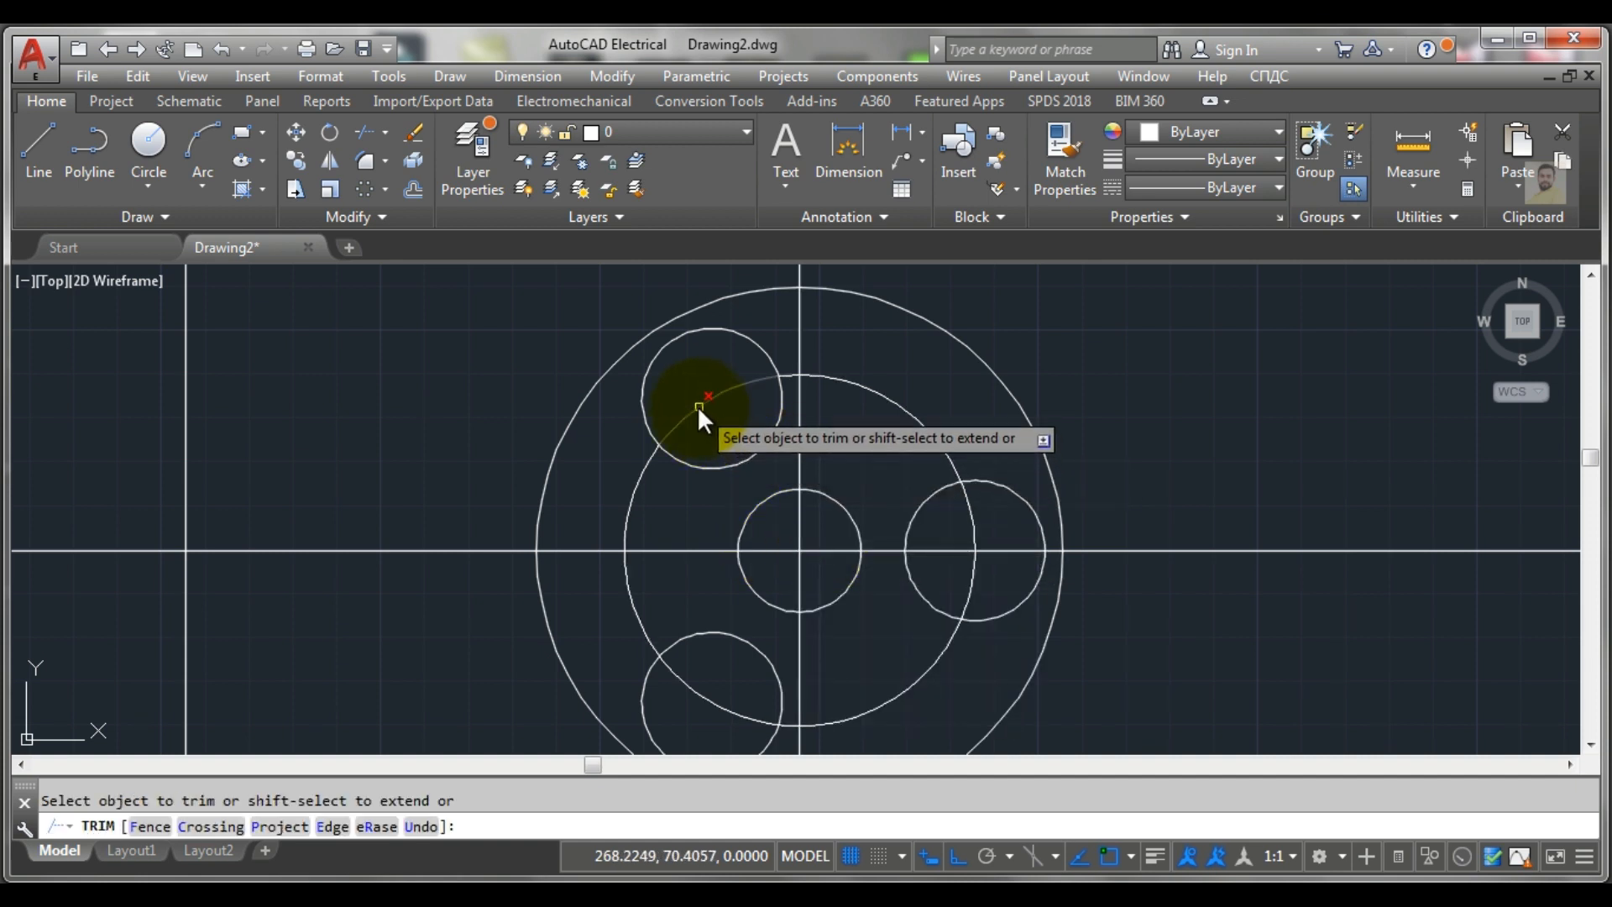
left_click(697, 406)
left_click(971, 519)
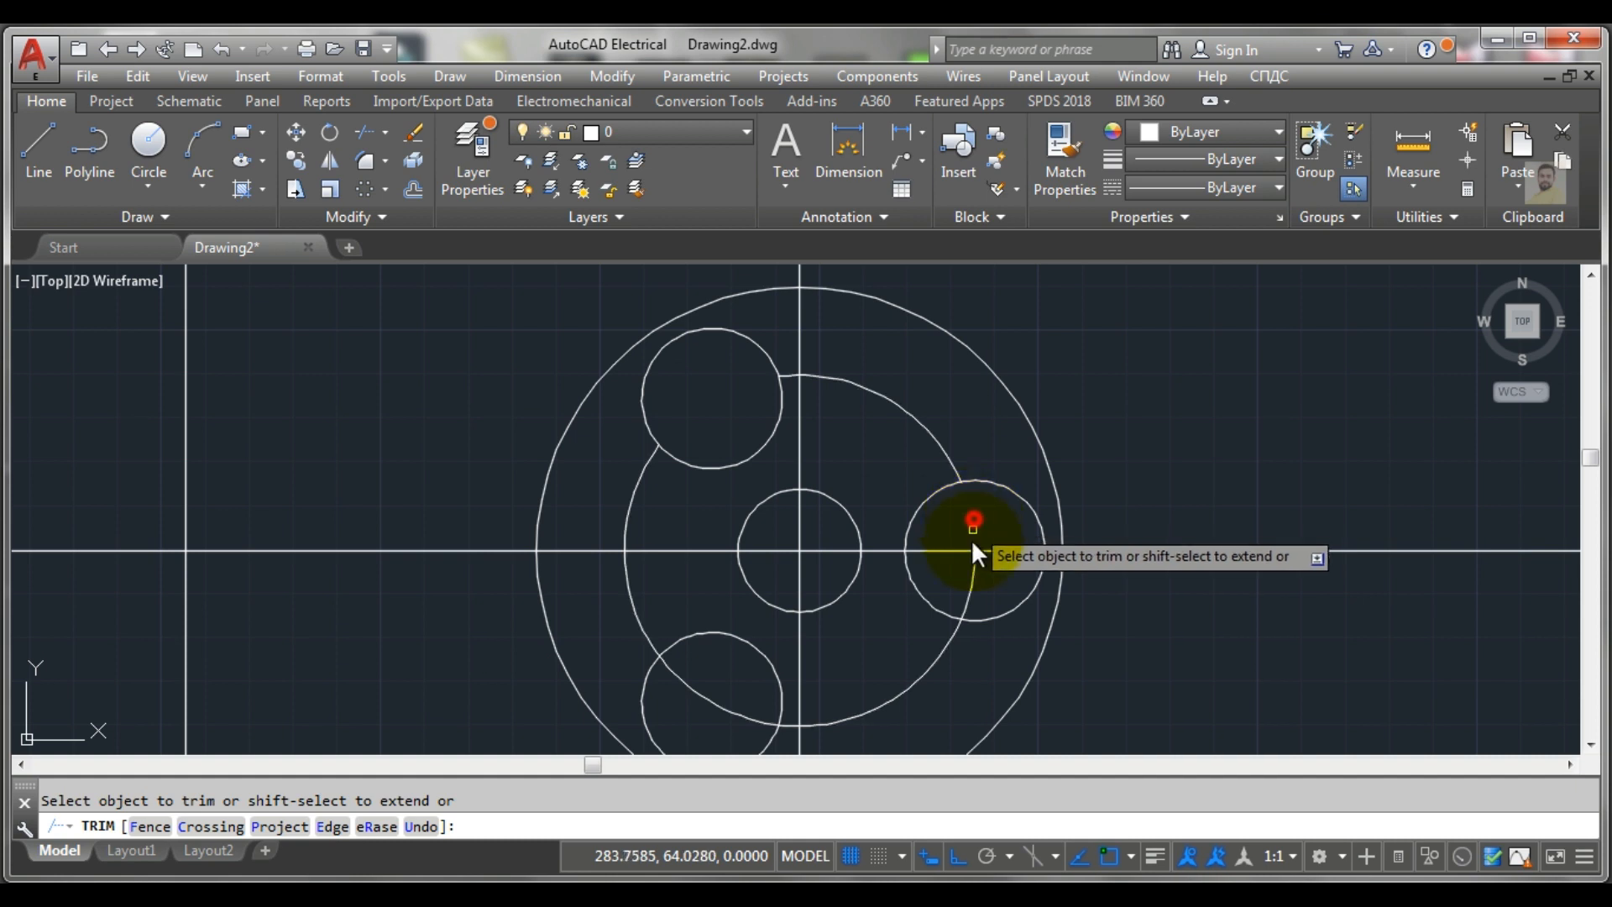
left_click(969, 587)
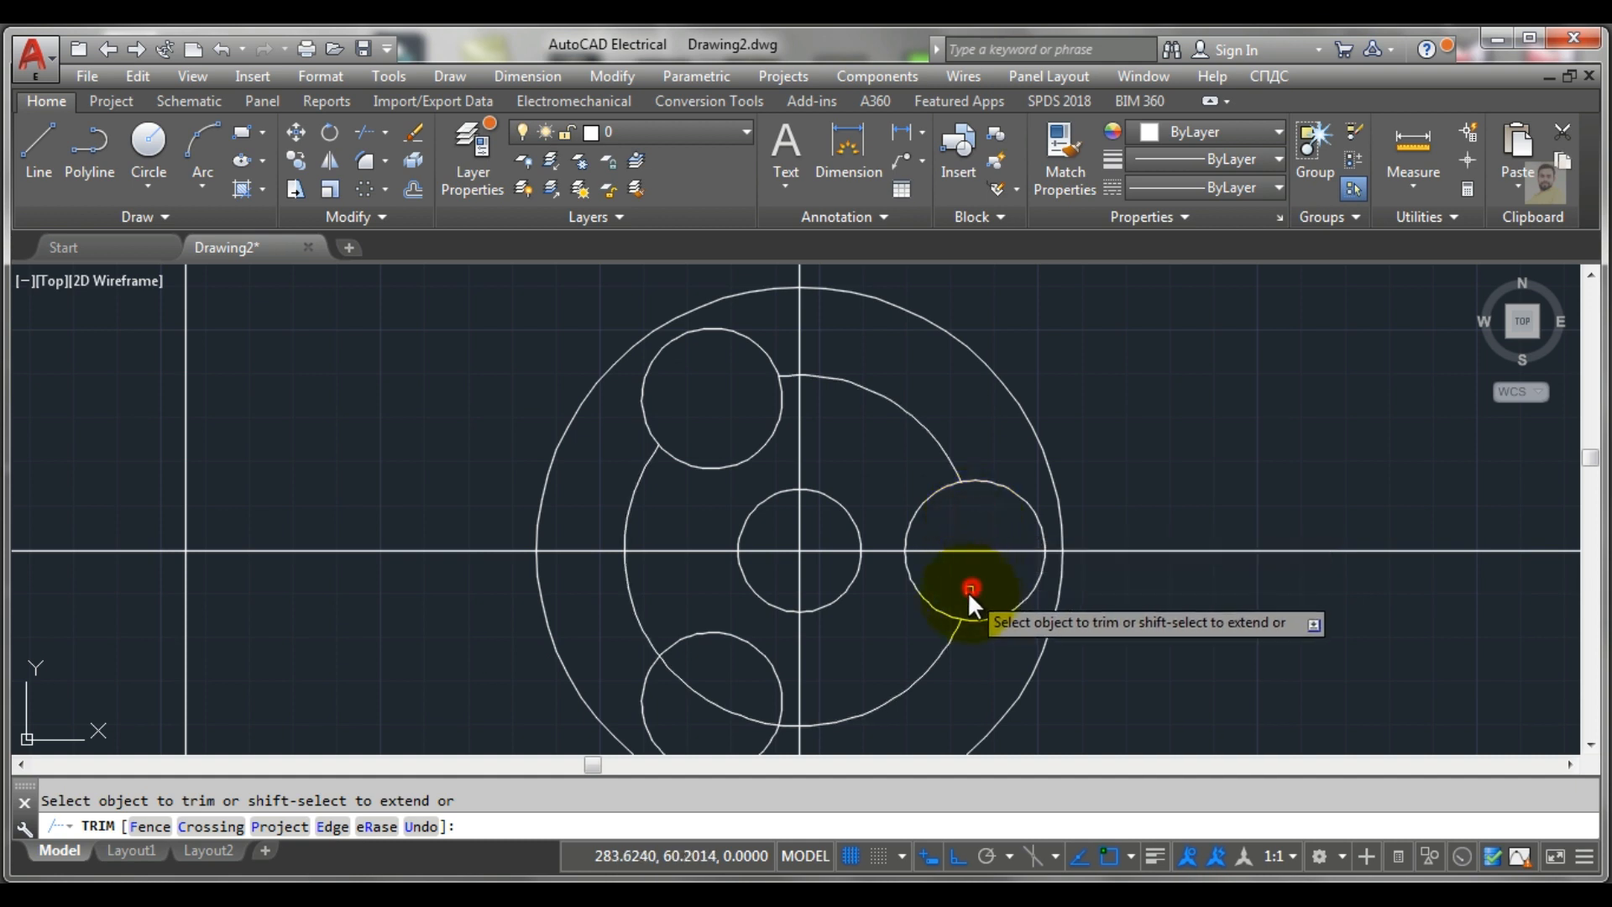
left_click(728, 718)
scroll(722, 687, "down", 4)
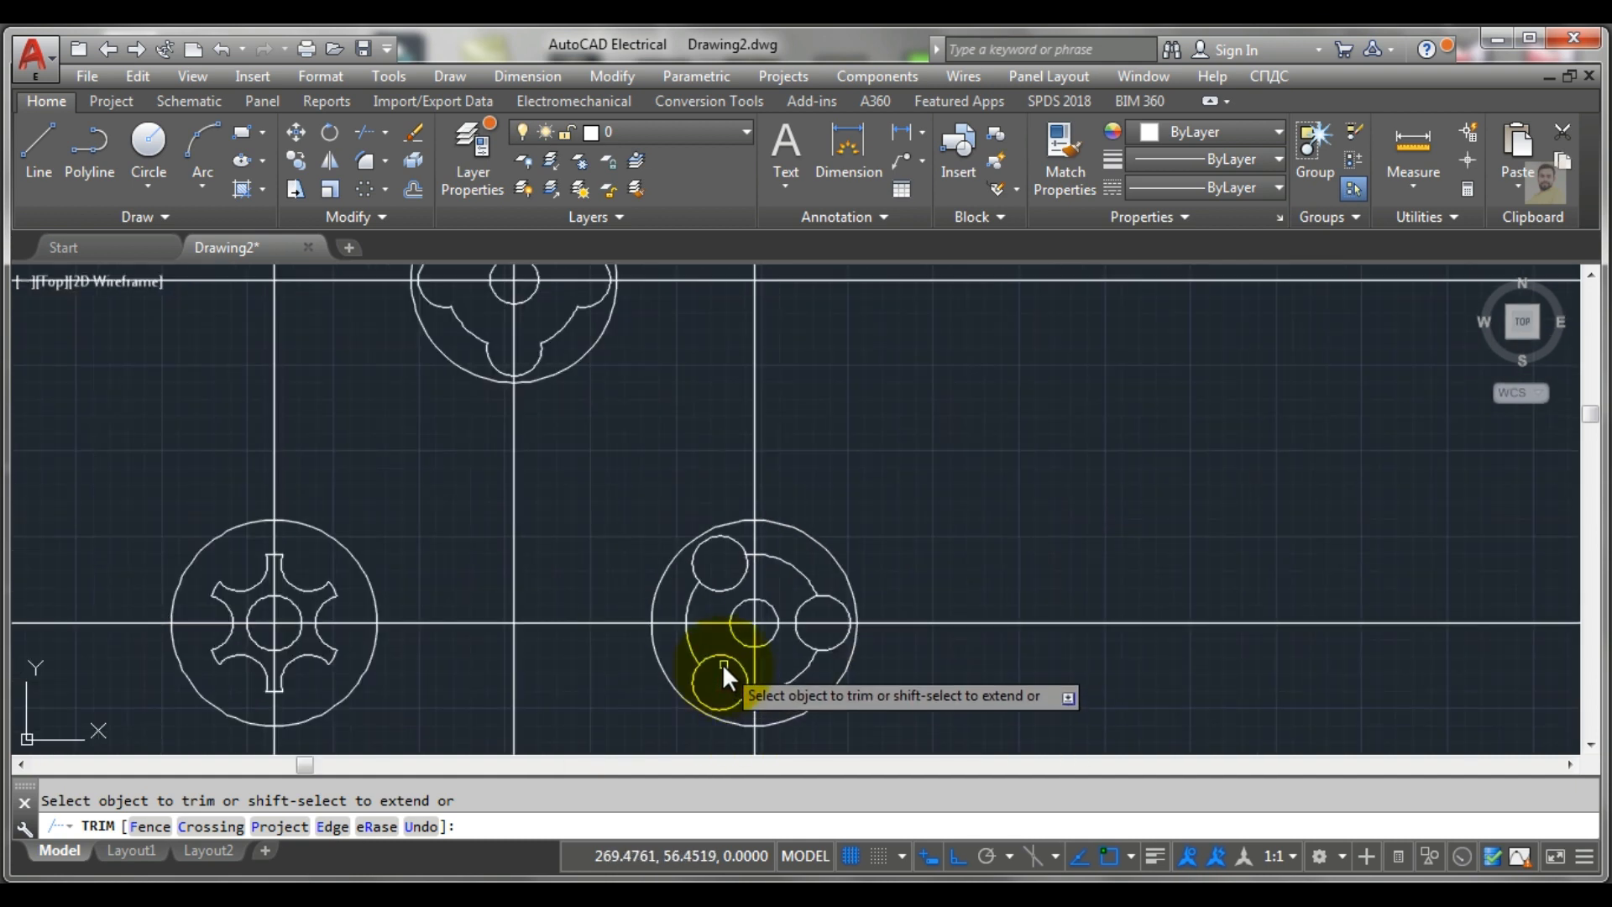
scroll(722, 663, "up", 2)
Examine the class 188 image for the central hole group's radii, hole sizes and distance below the upper lobe's centre
left_click(528, 900)
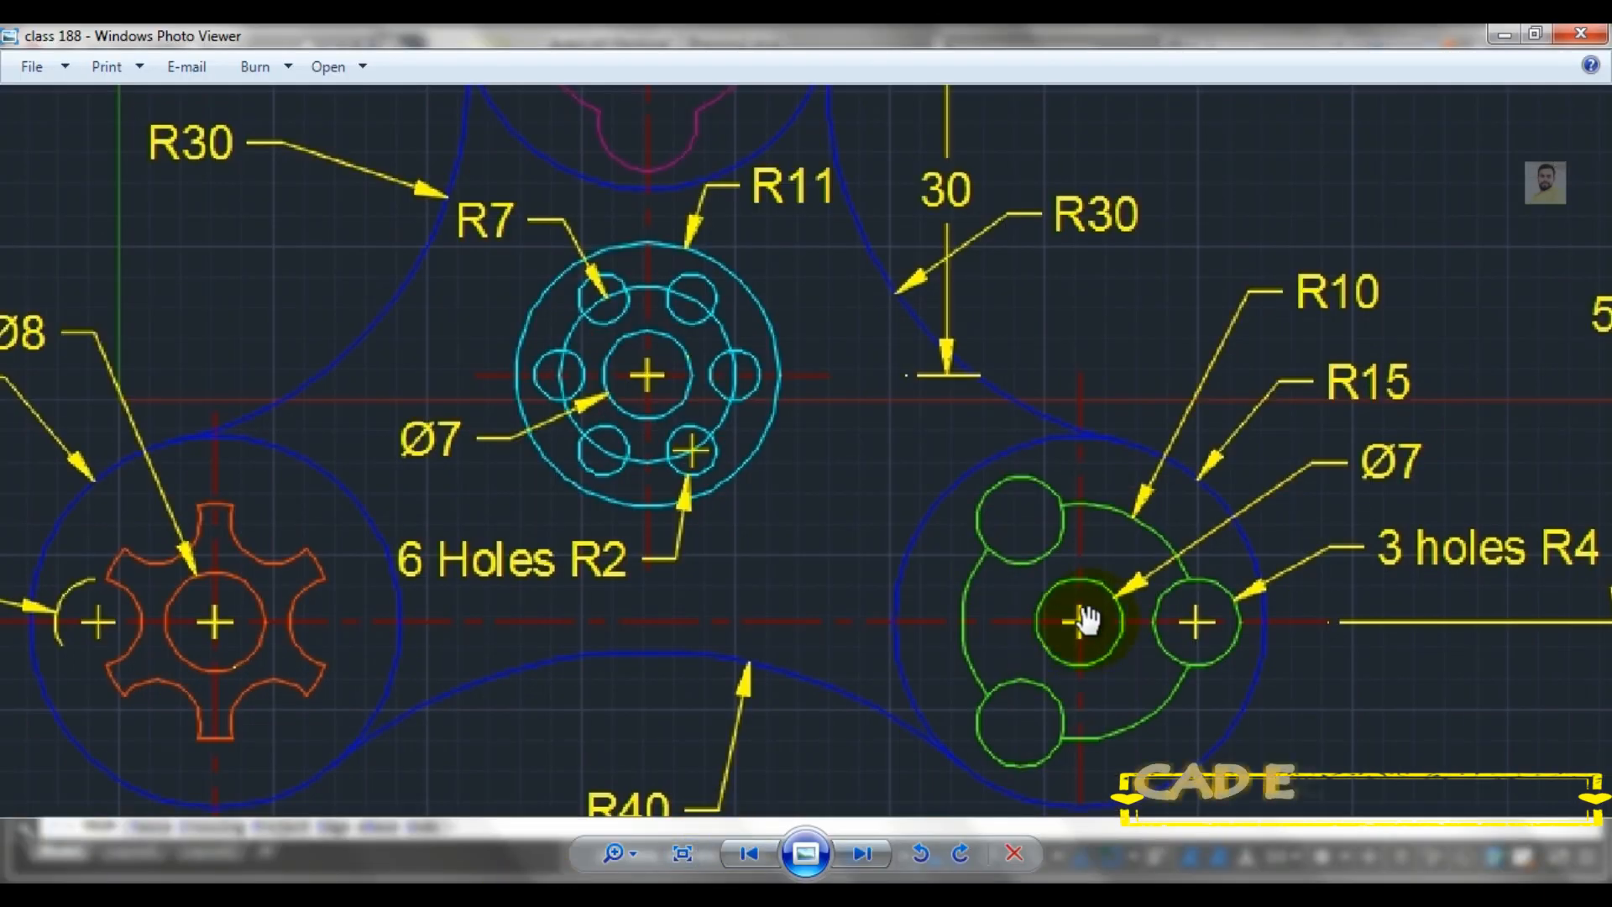
mouse_move(541, 878)
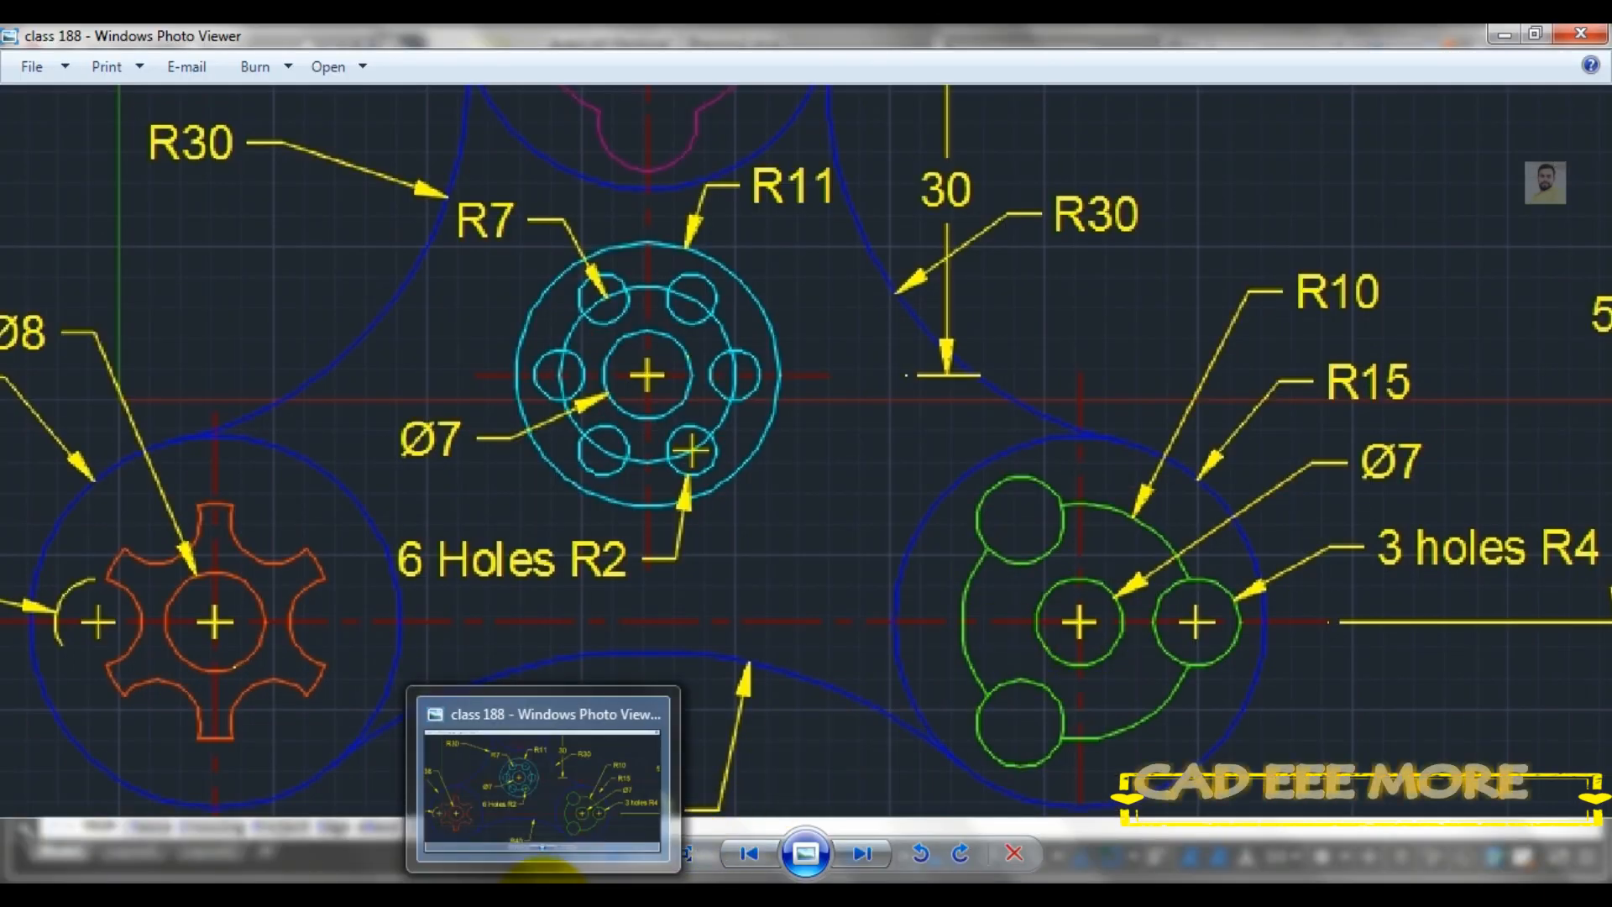
scroll(587, 304, "up", 1)
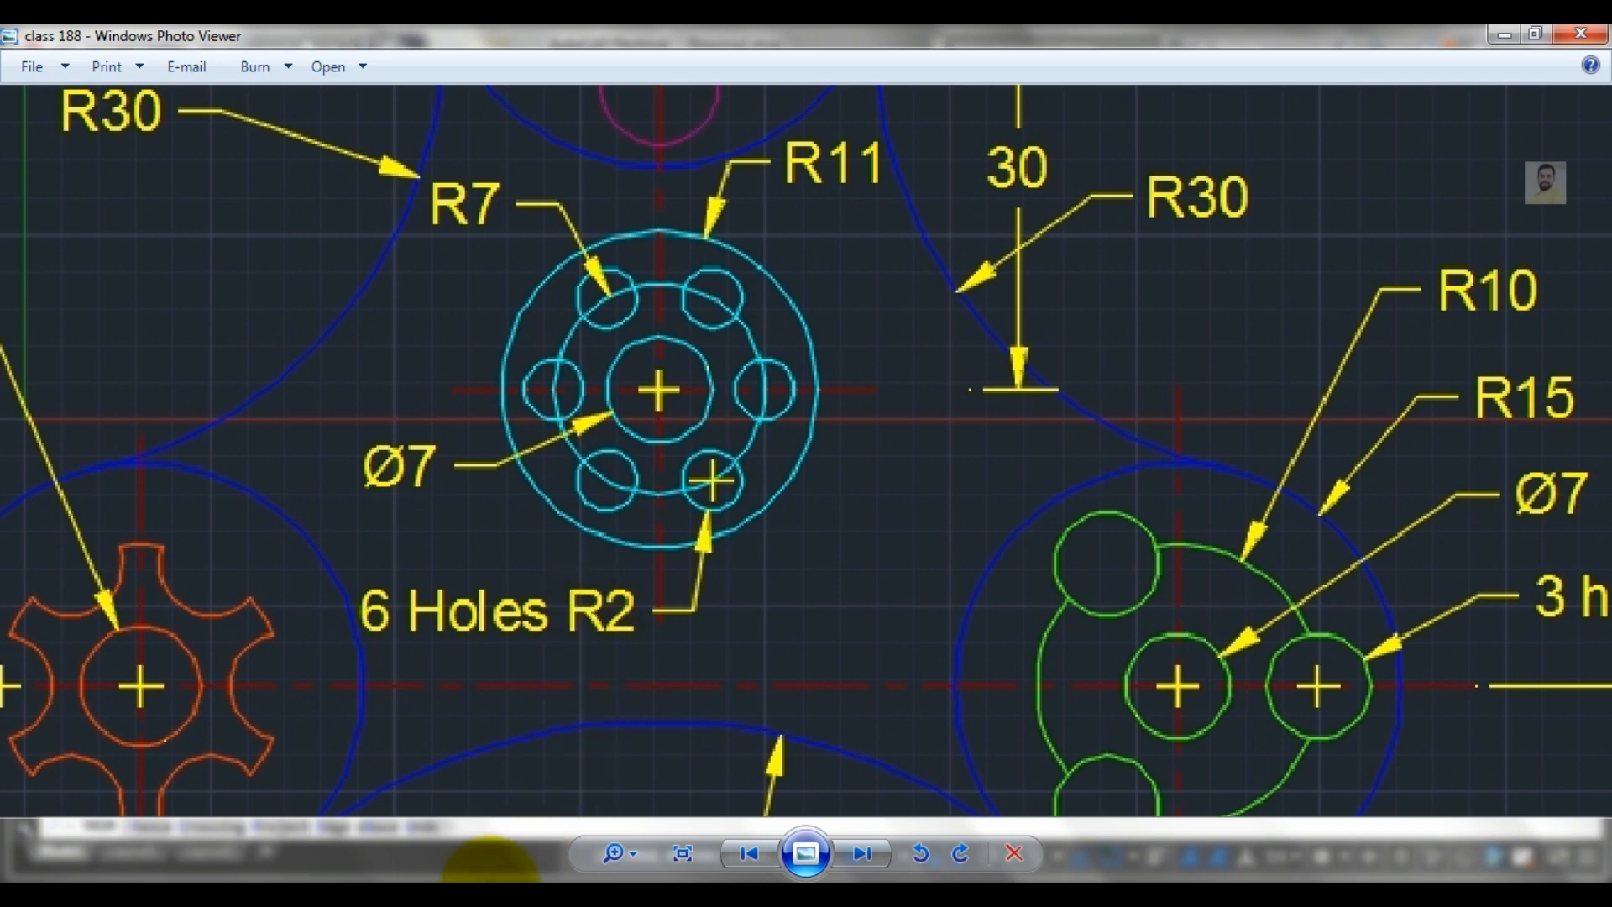
left_click(489, 895)
scroll(661, 513, "down", 4)
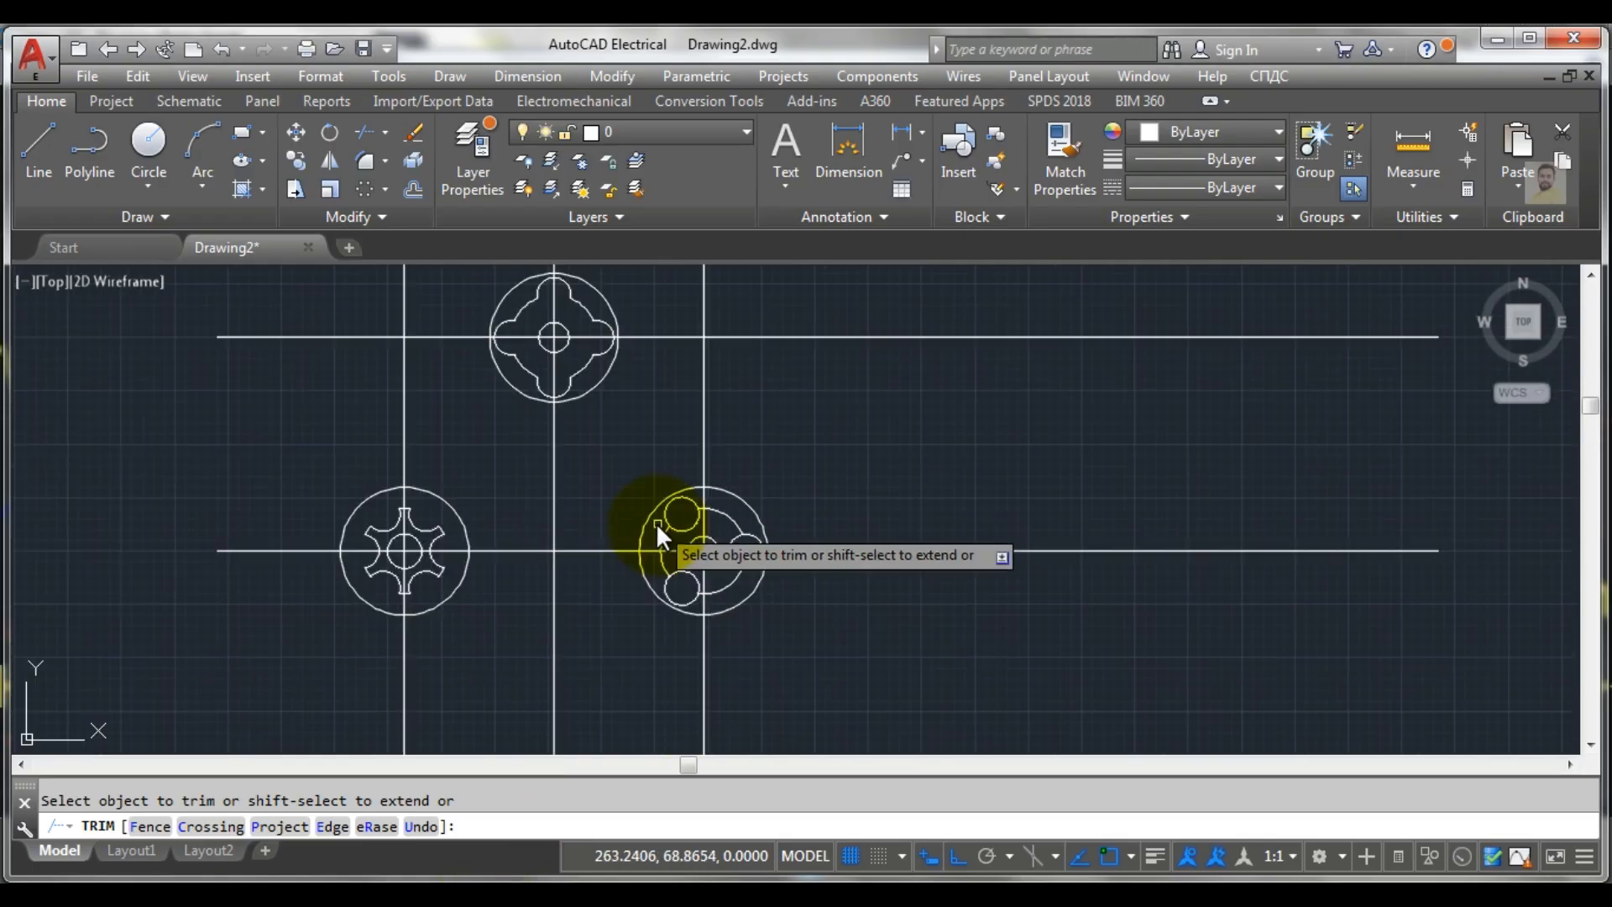
scroll(476, 394, "up", 2)
scroll(477, 394, "down", 5)
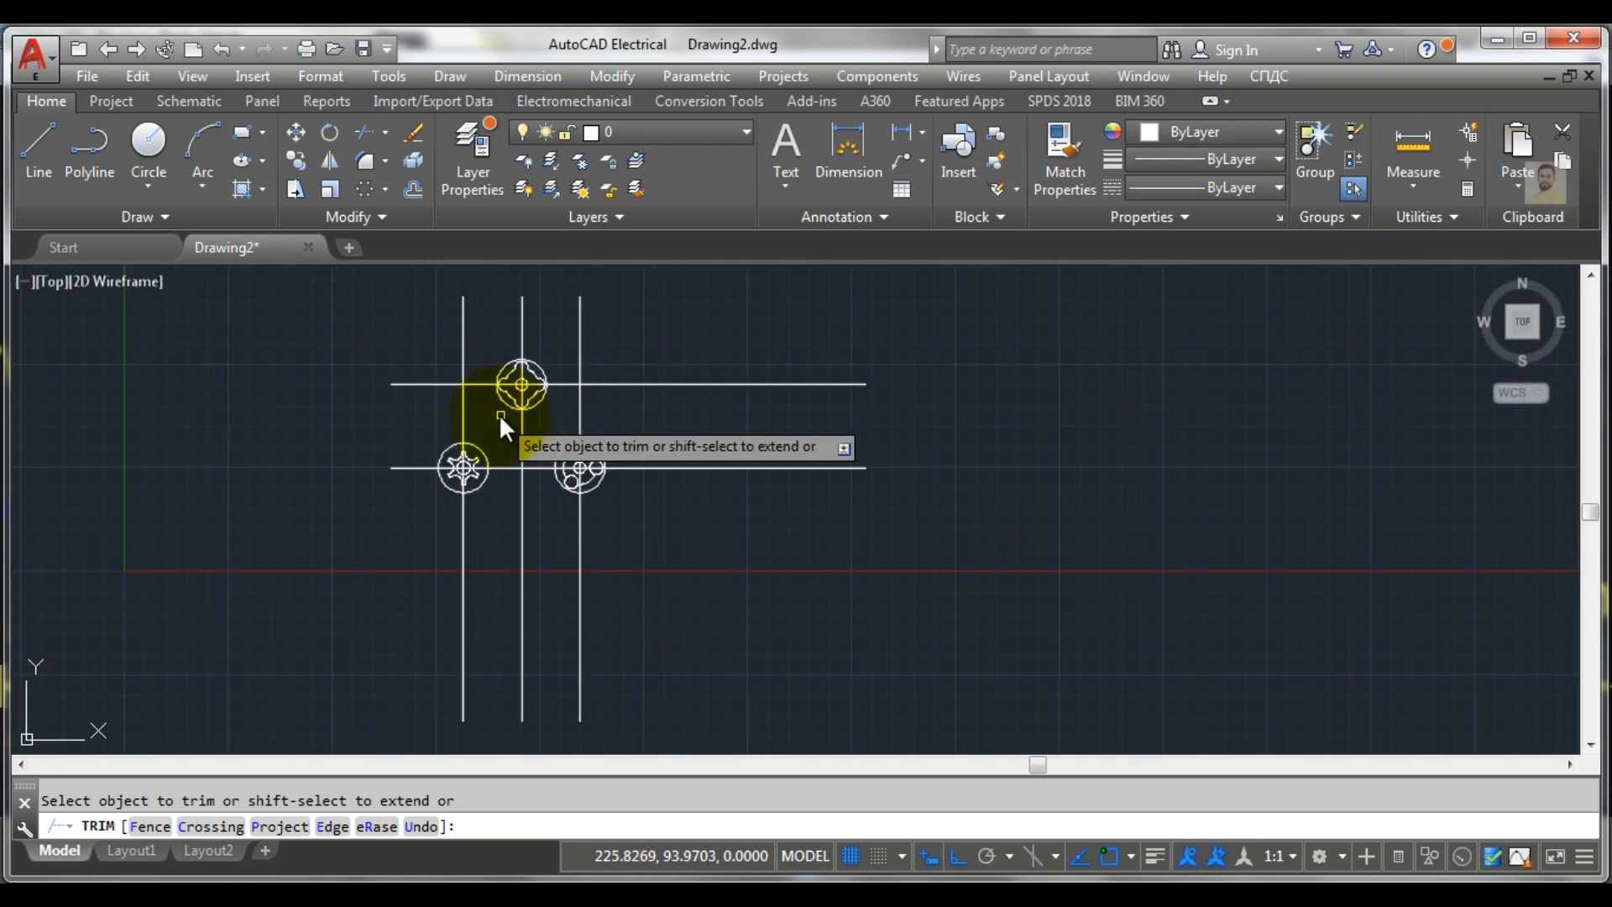
scroll(499, 414, "up", 3)
scroll(507, 420, "up", 2)
scroll(507, 421, "down", 2)
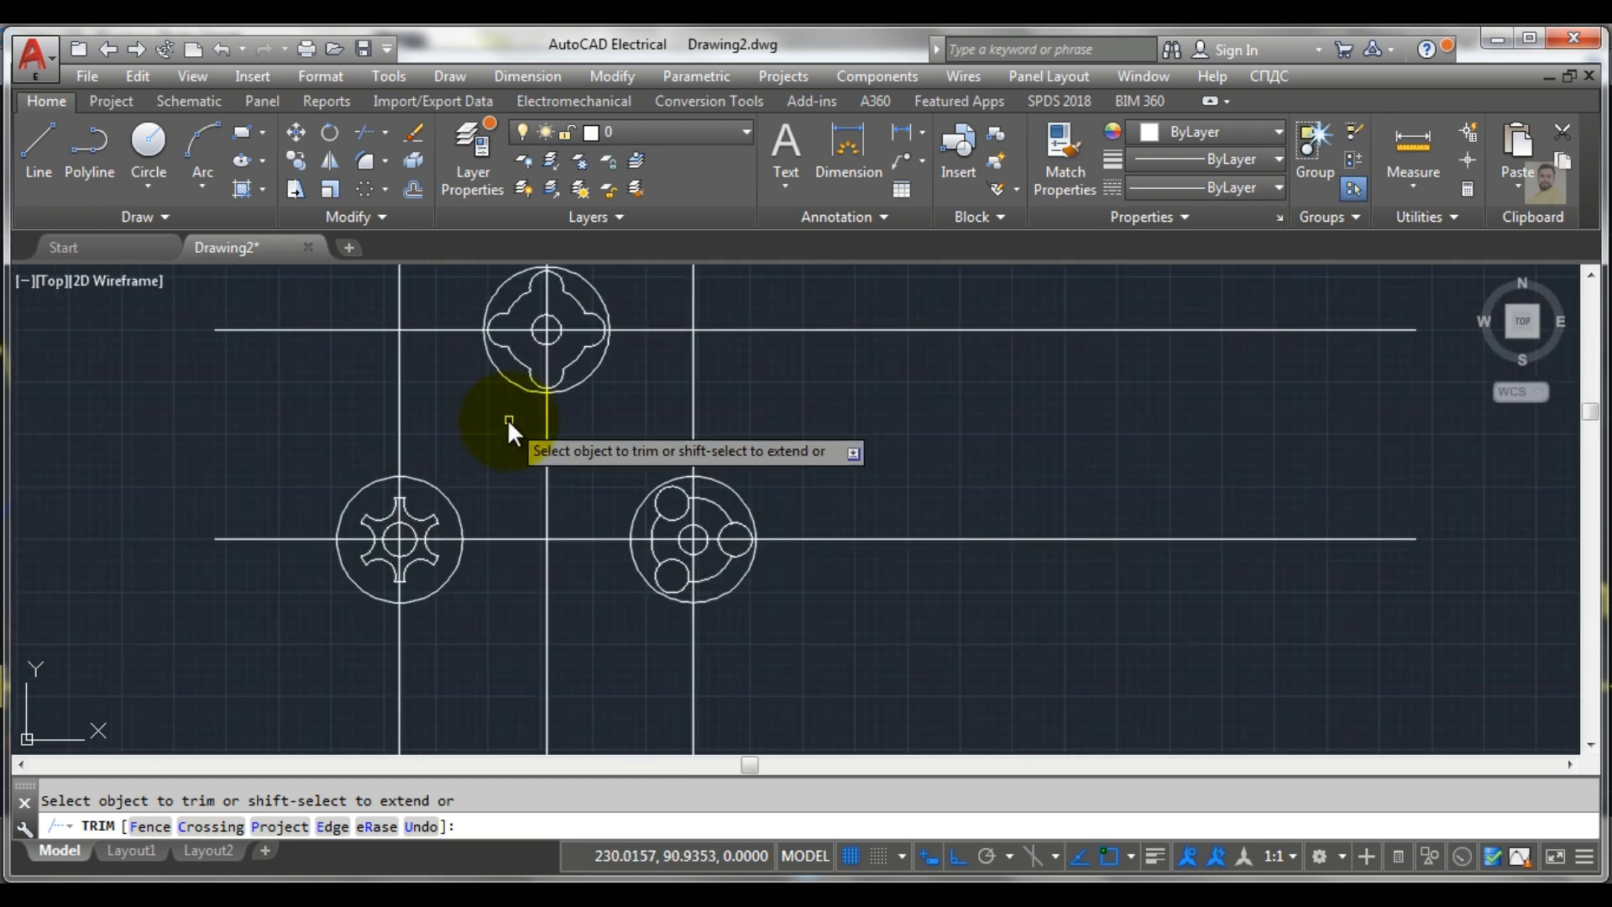
middle_click_drag(513, 417, 548, 456)
left_click(556, 891)
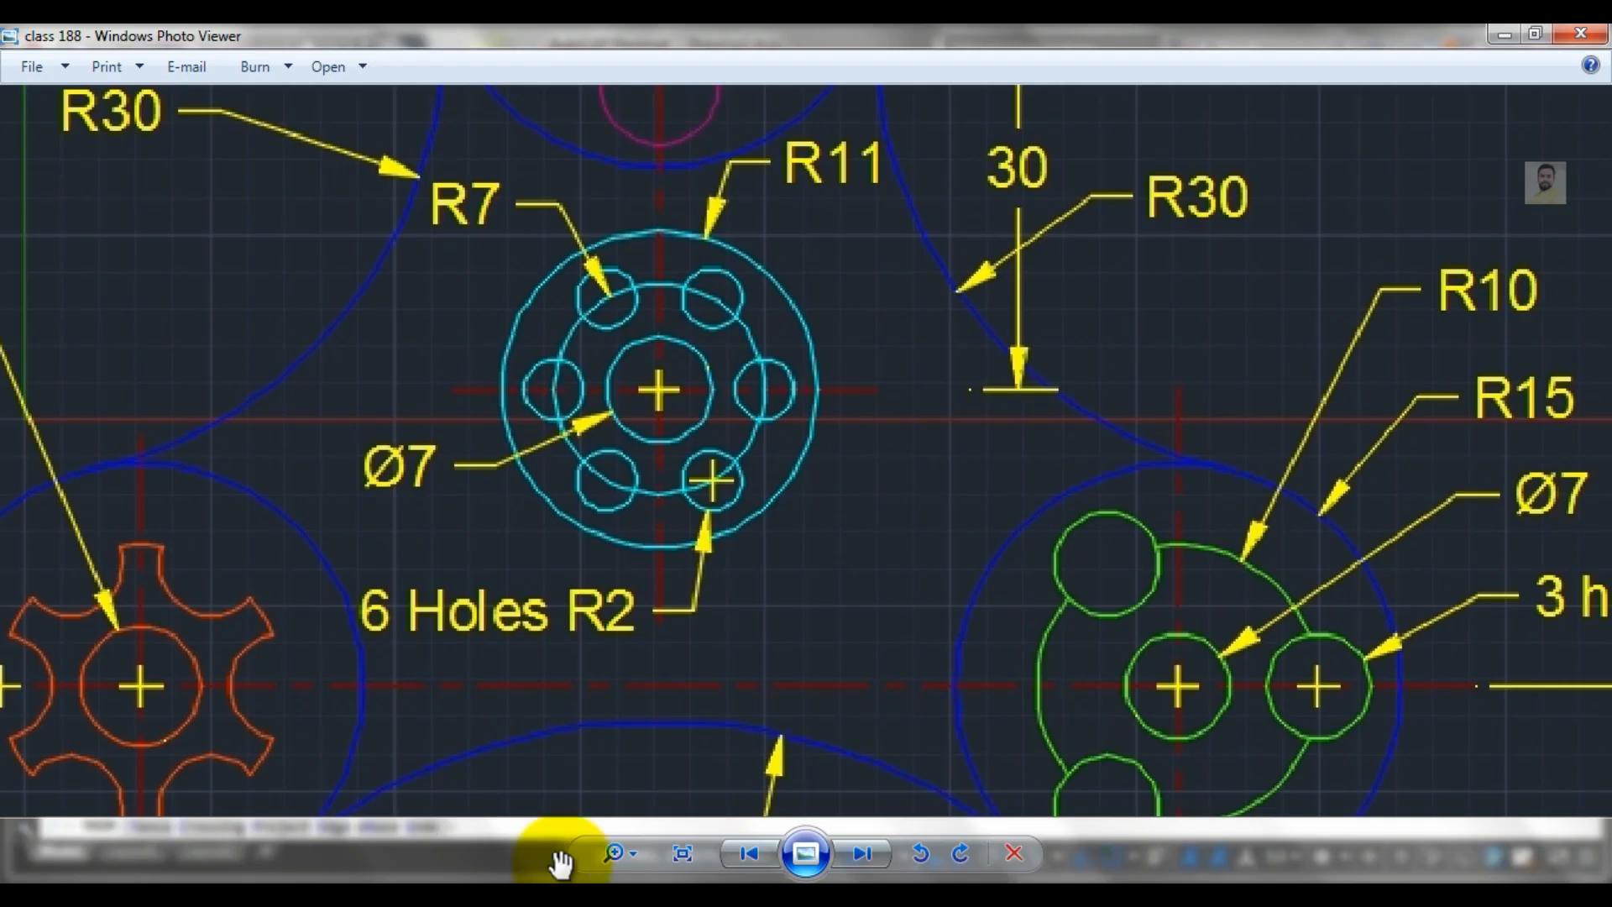
scroll(689, 509, "down", 3)
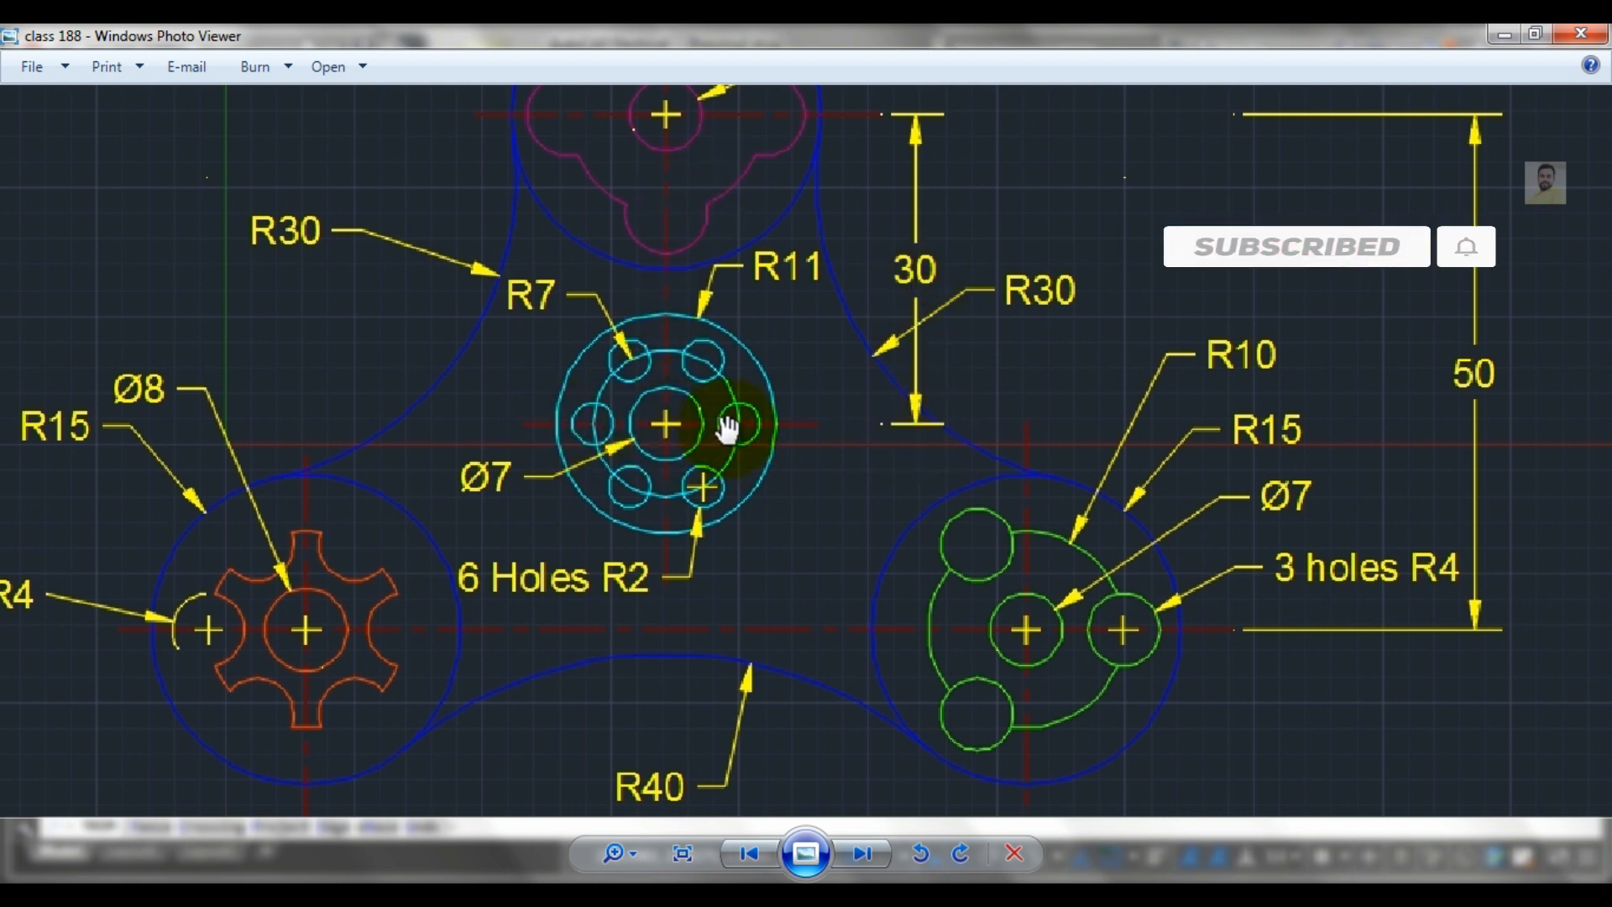
left_click(472, 881)
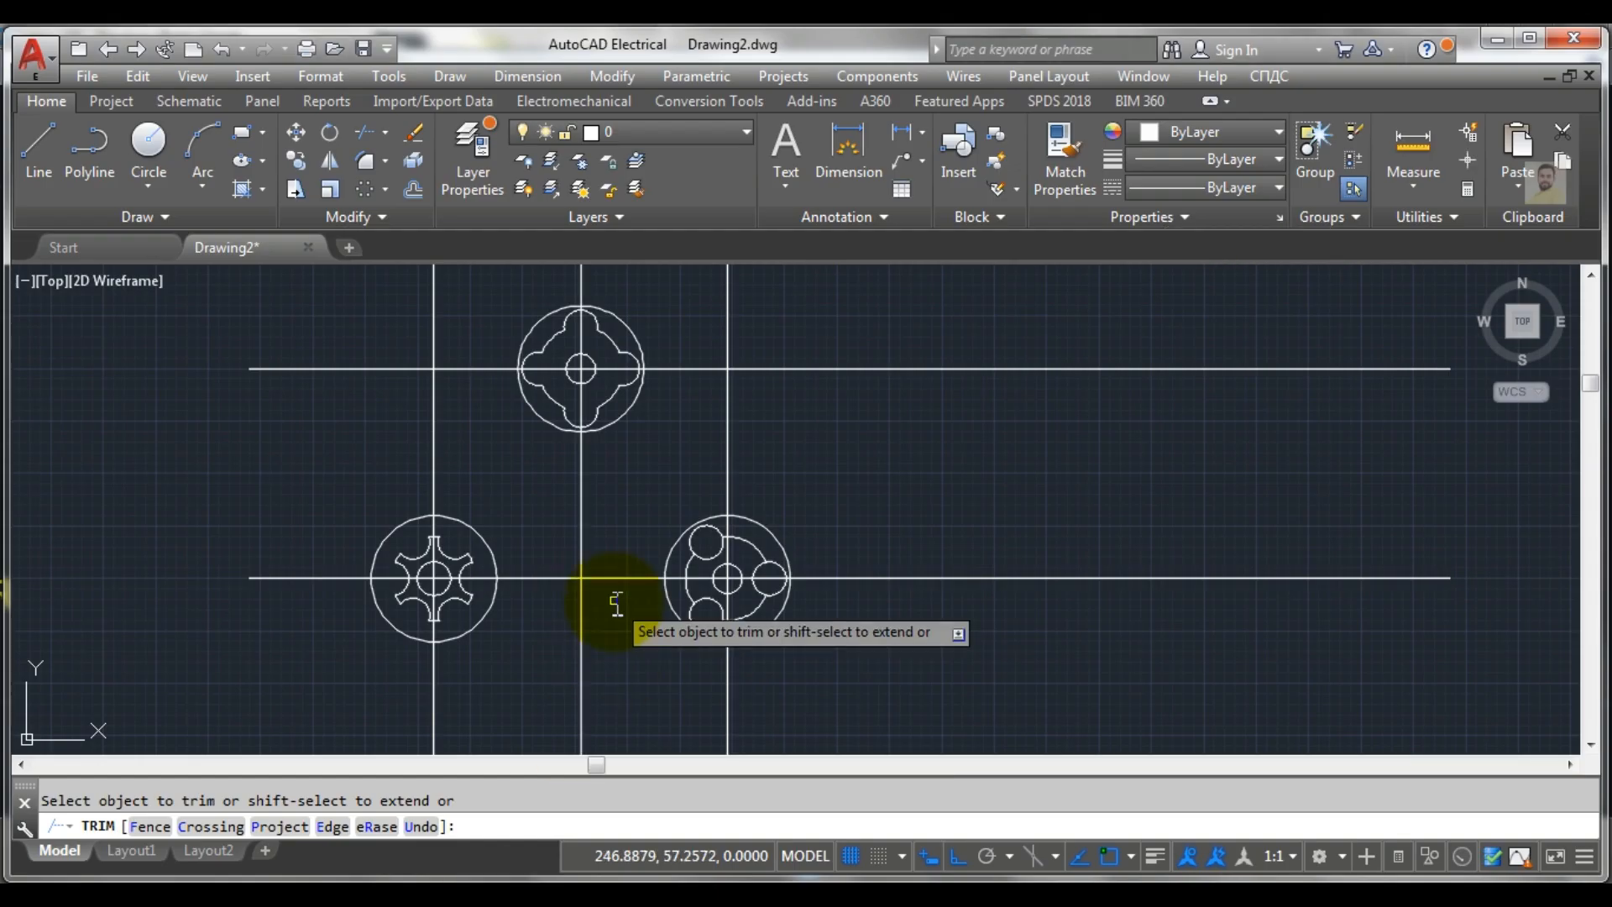
Offset the upper lobe's horizontal centreline 30 downward to locate the centre of the middle hole group
left_click(416, 189)
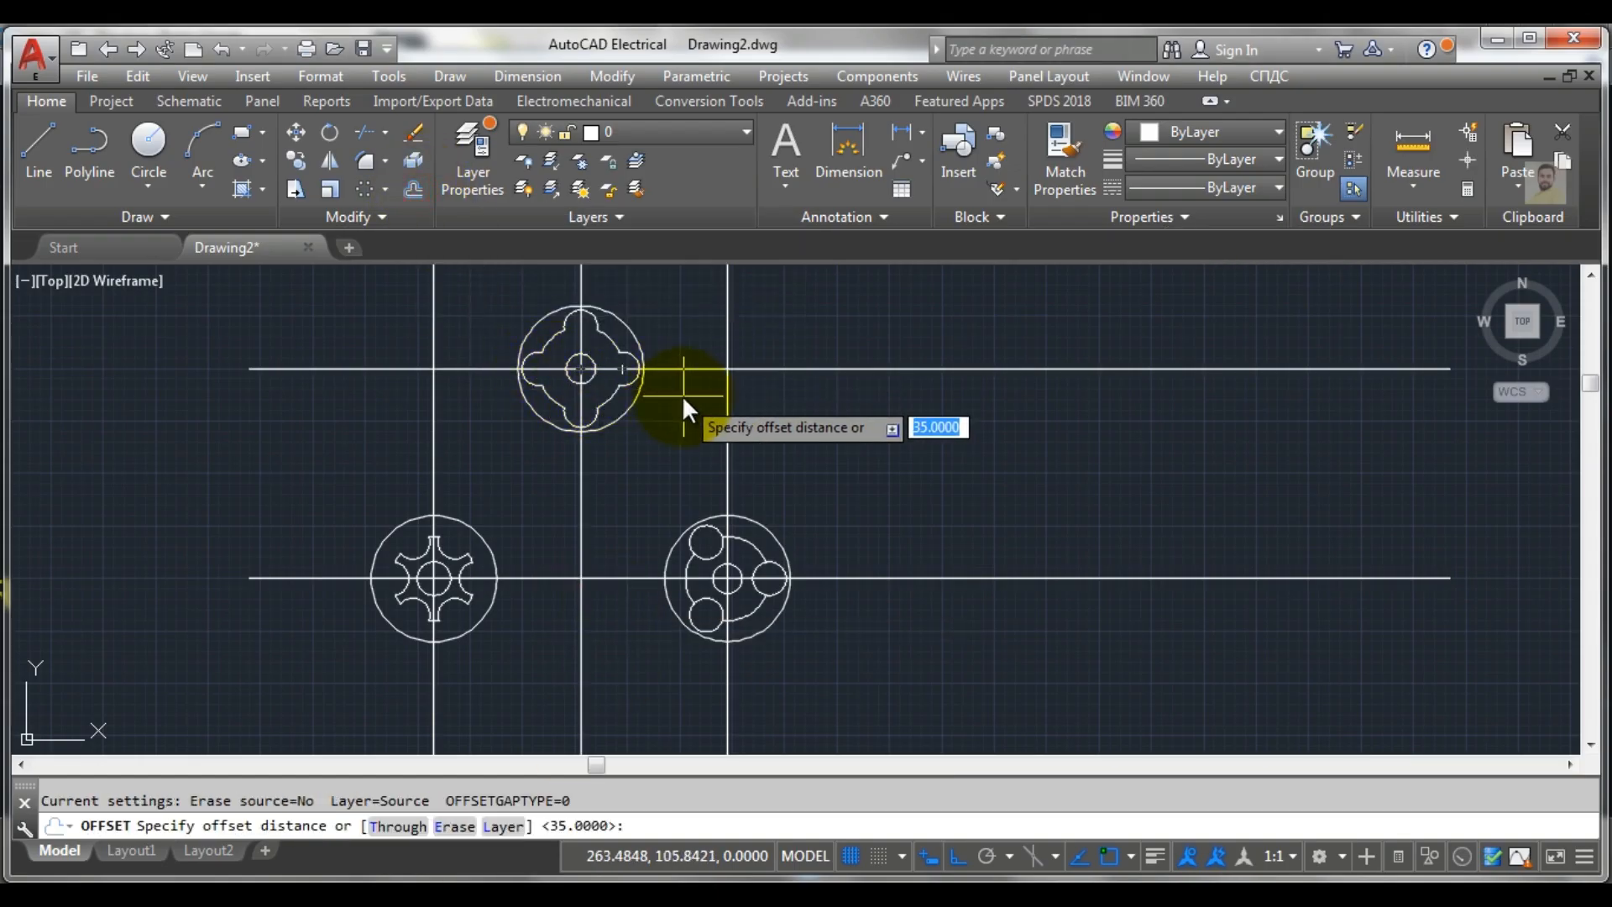
type("30")
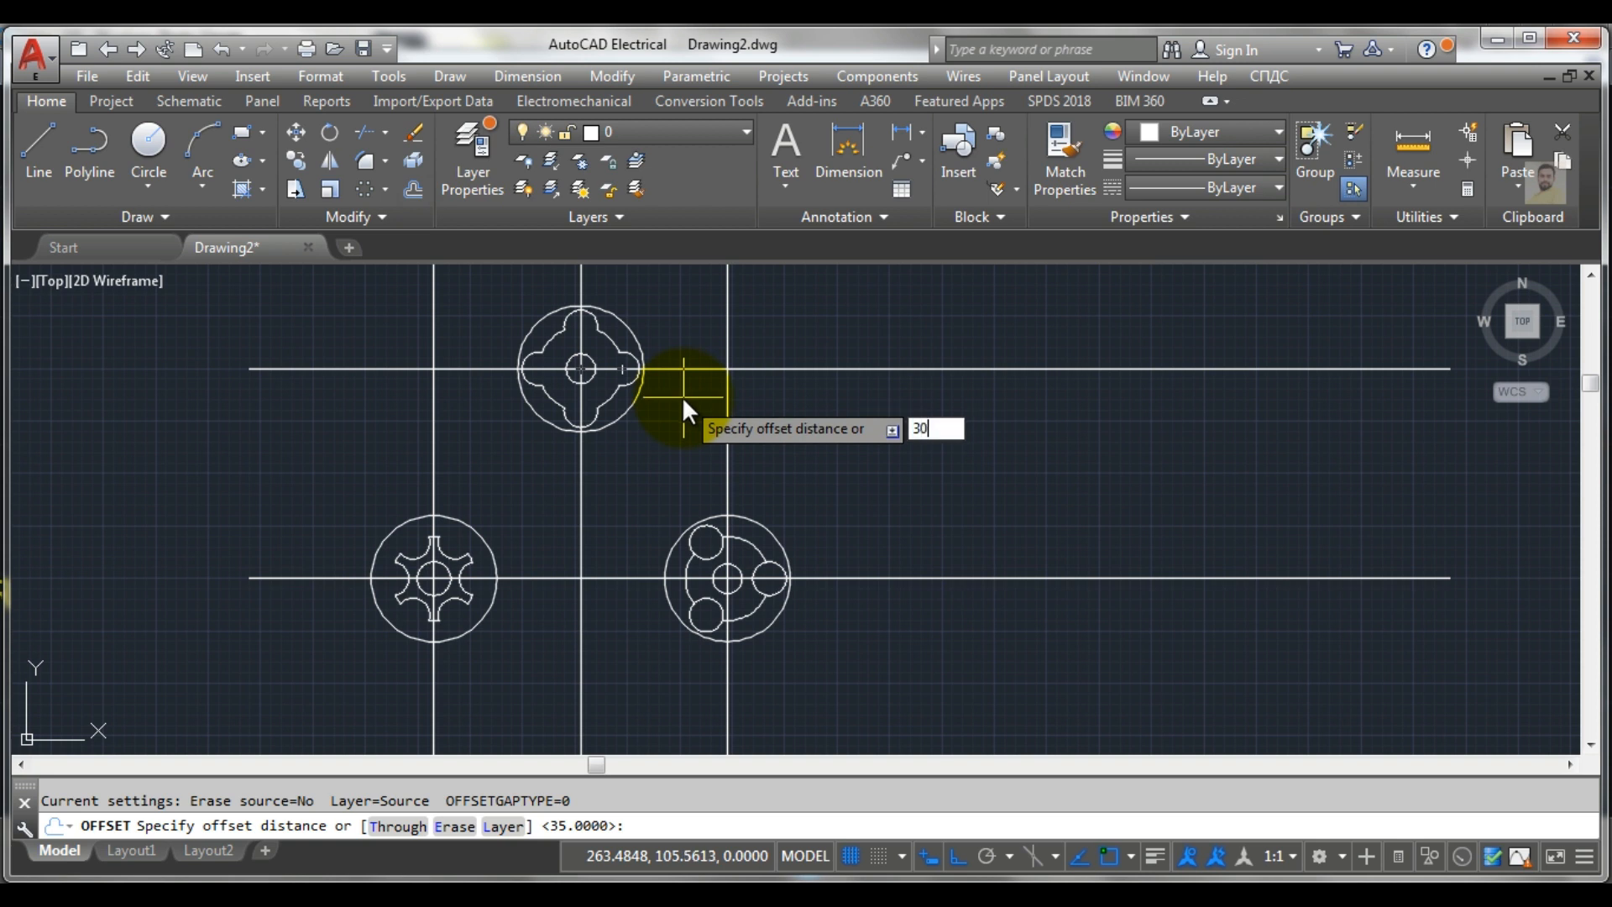
key("Return")
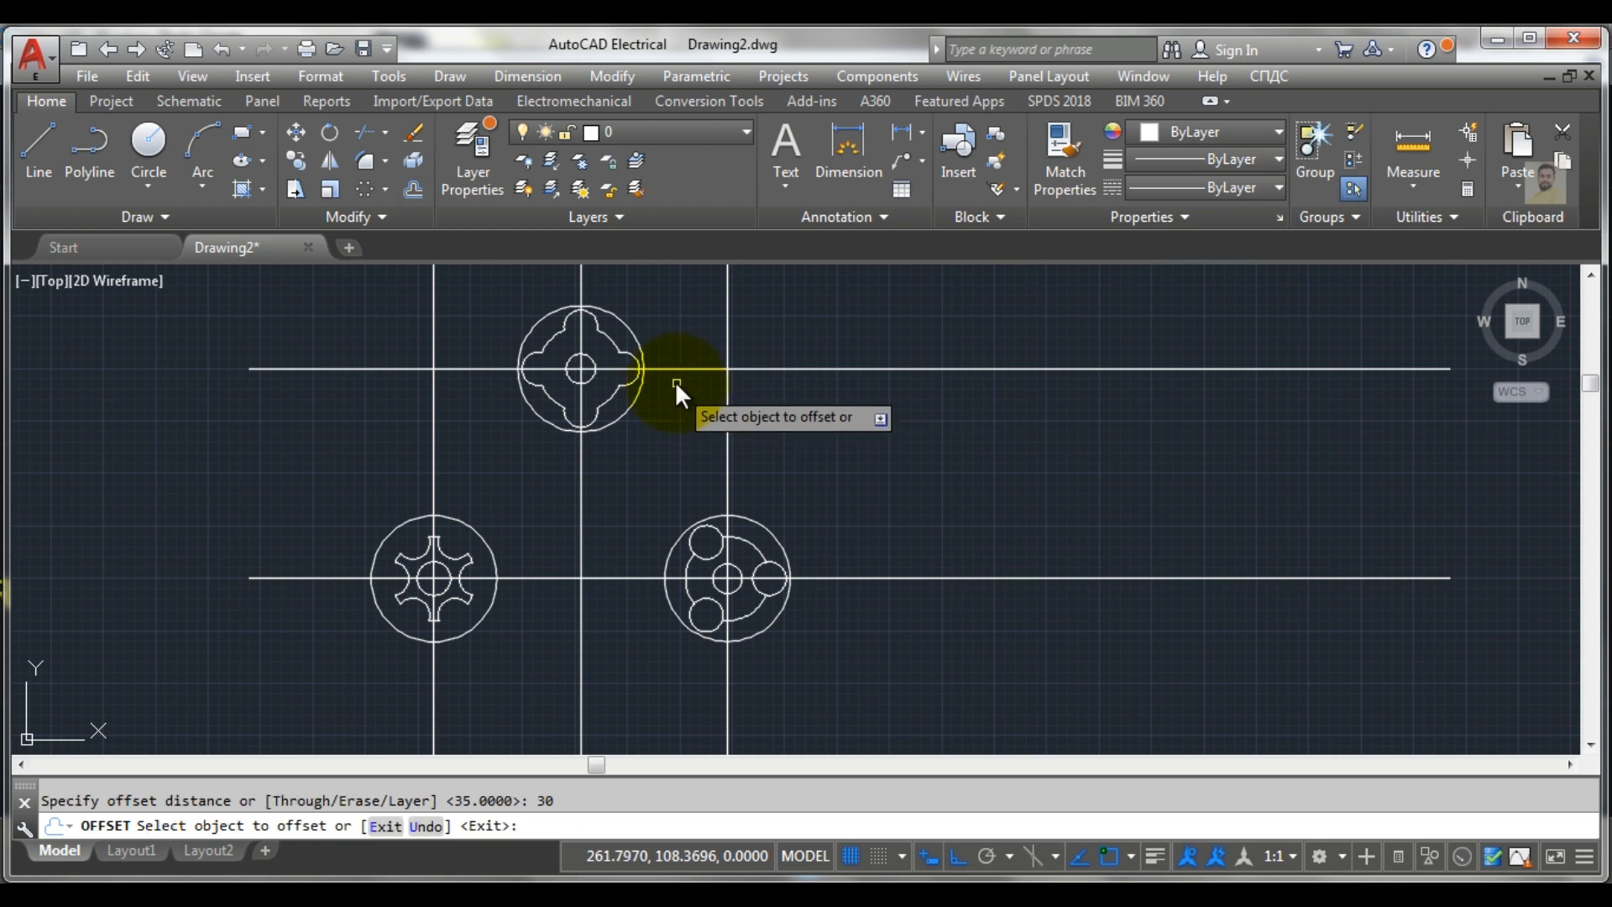
left_click(685, 369)
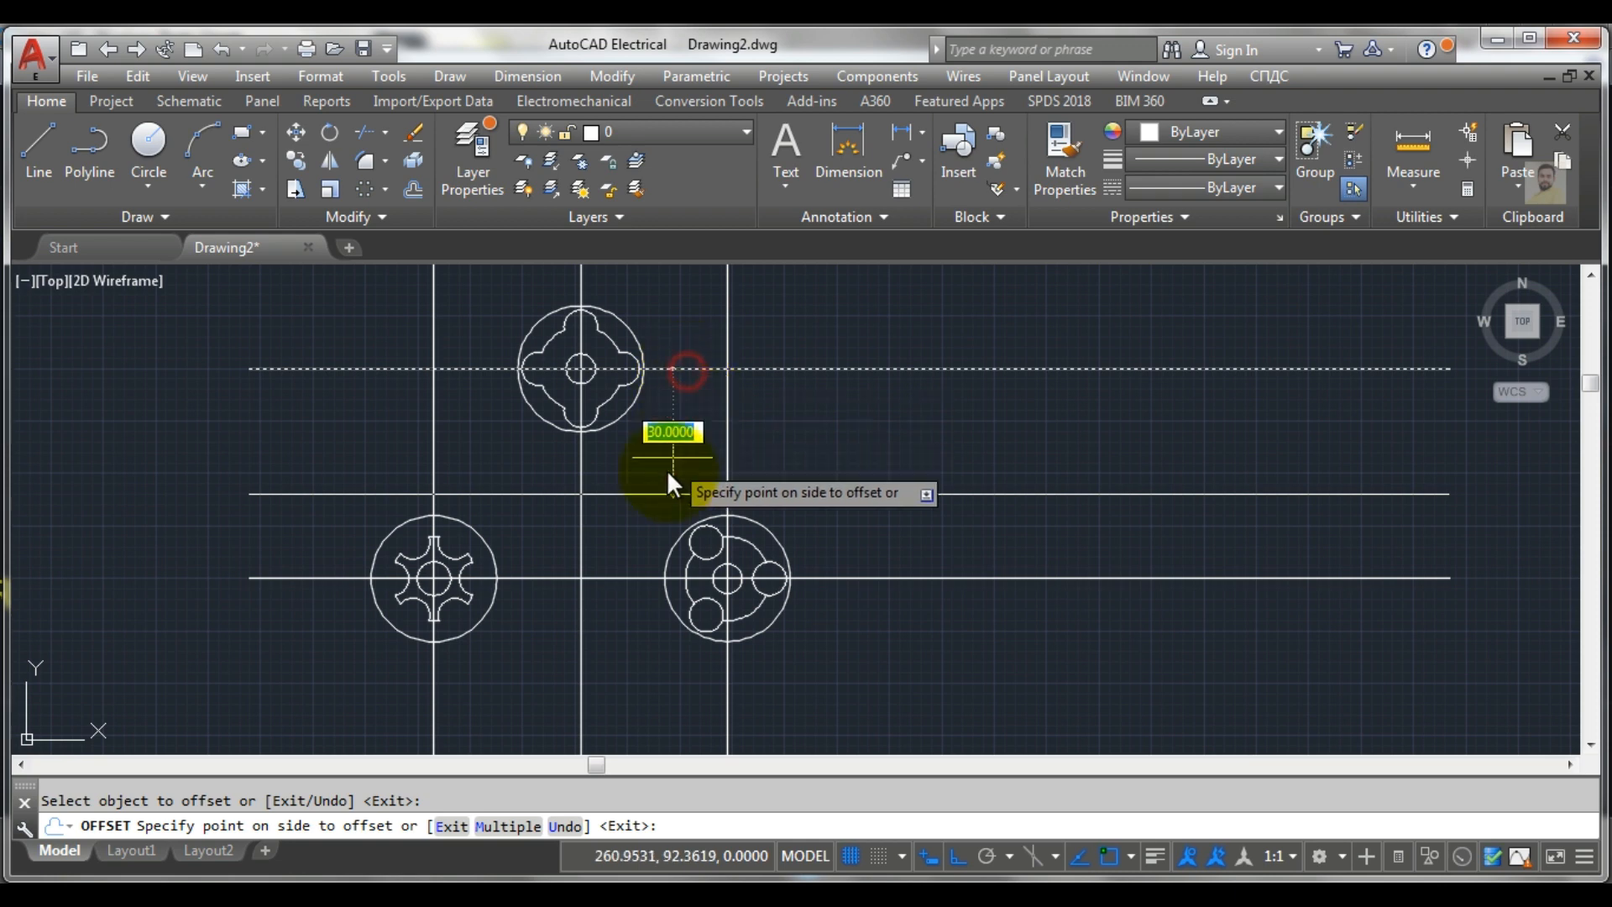
left_click(623, 542)
Draw a circle of radius 11 centred where the offset line crosses the middle vertical centreline, checking the class 188 image
scroll(554, 506, "up", 4)
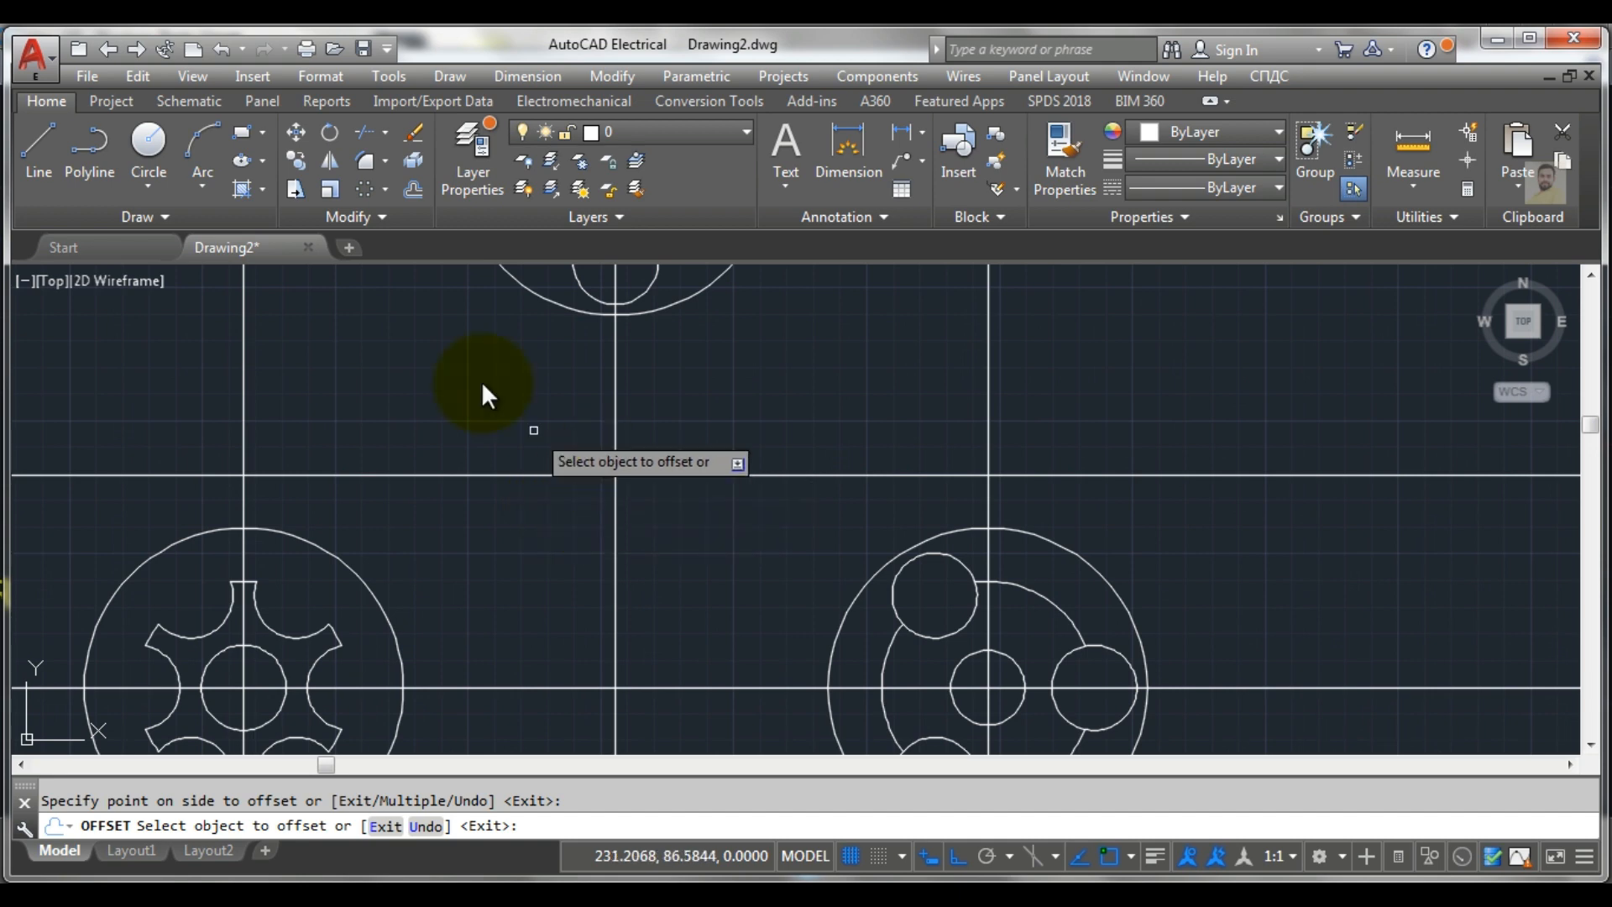
left_click(149, 148)
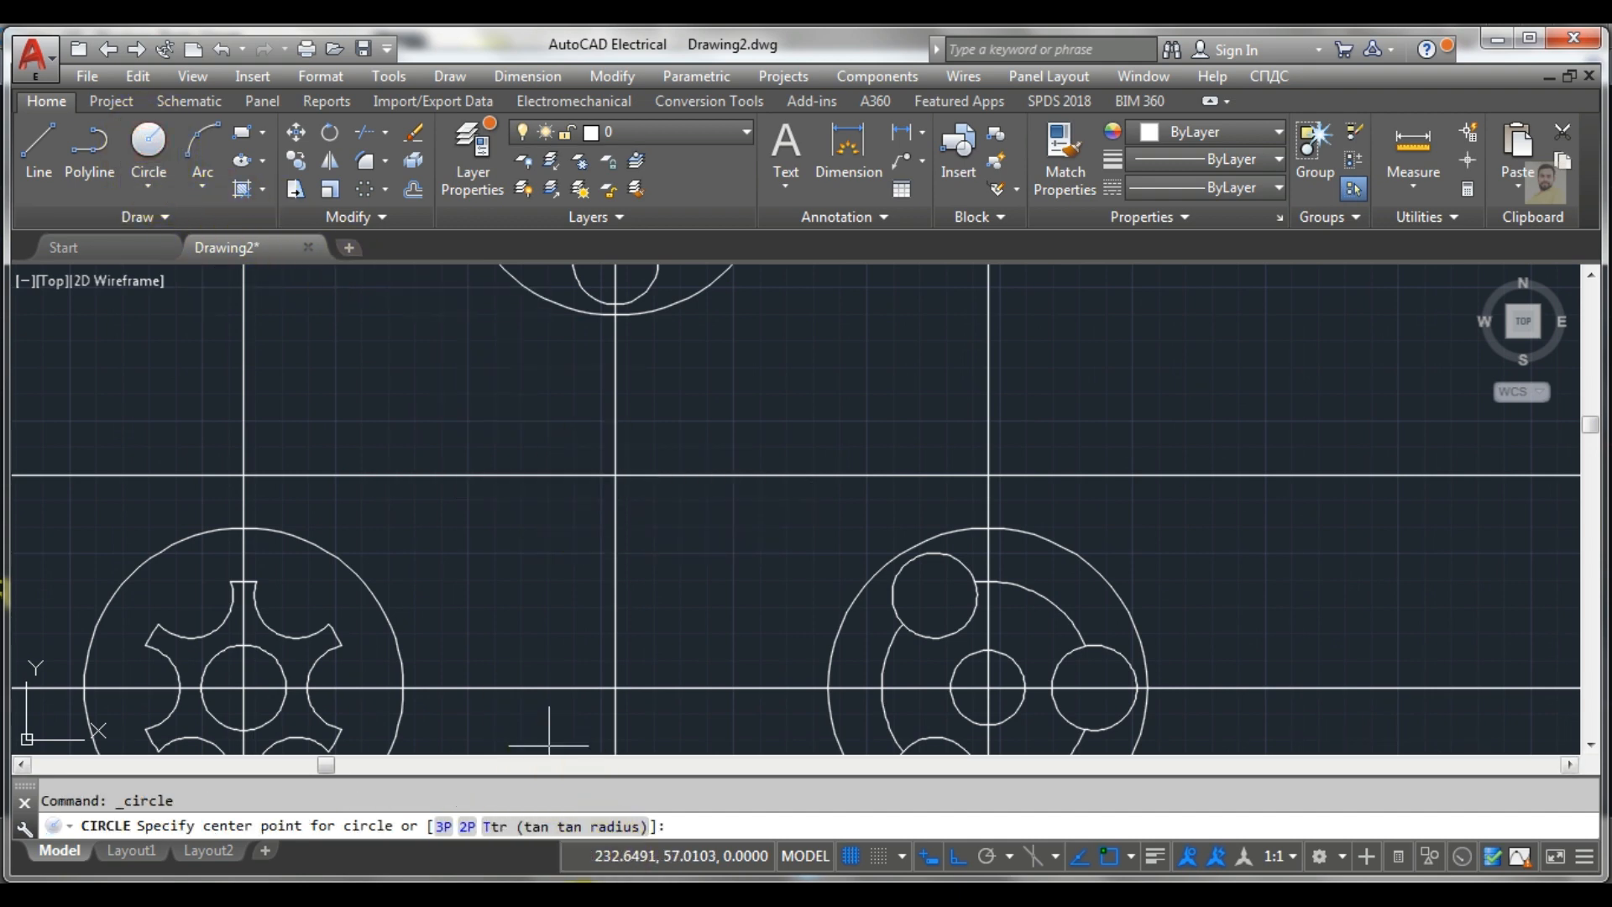
key("alt+Tab")
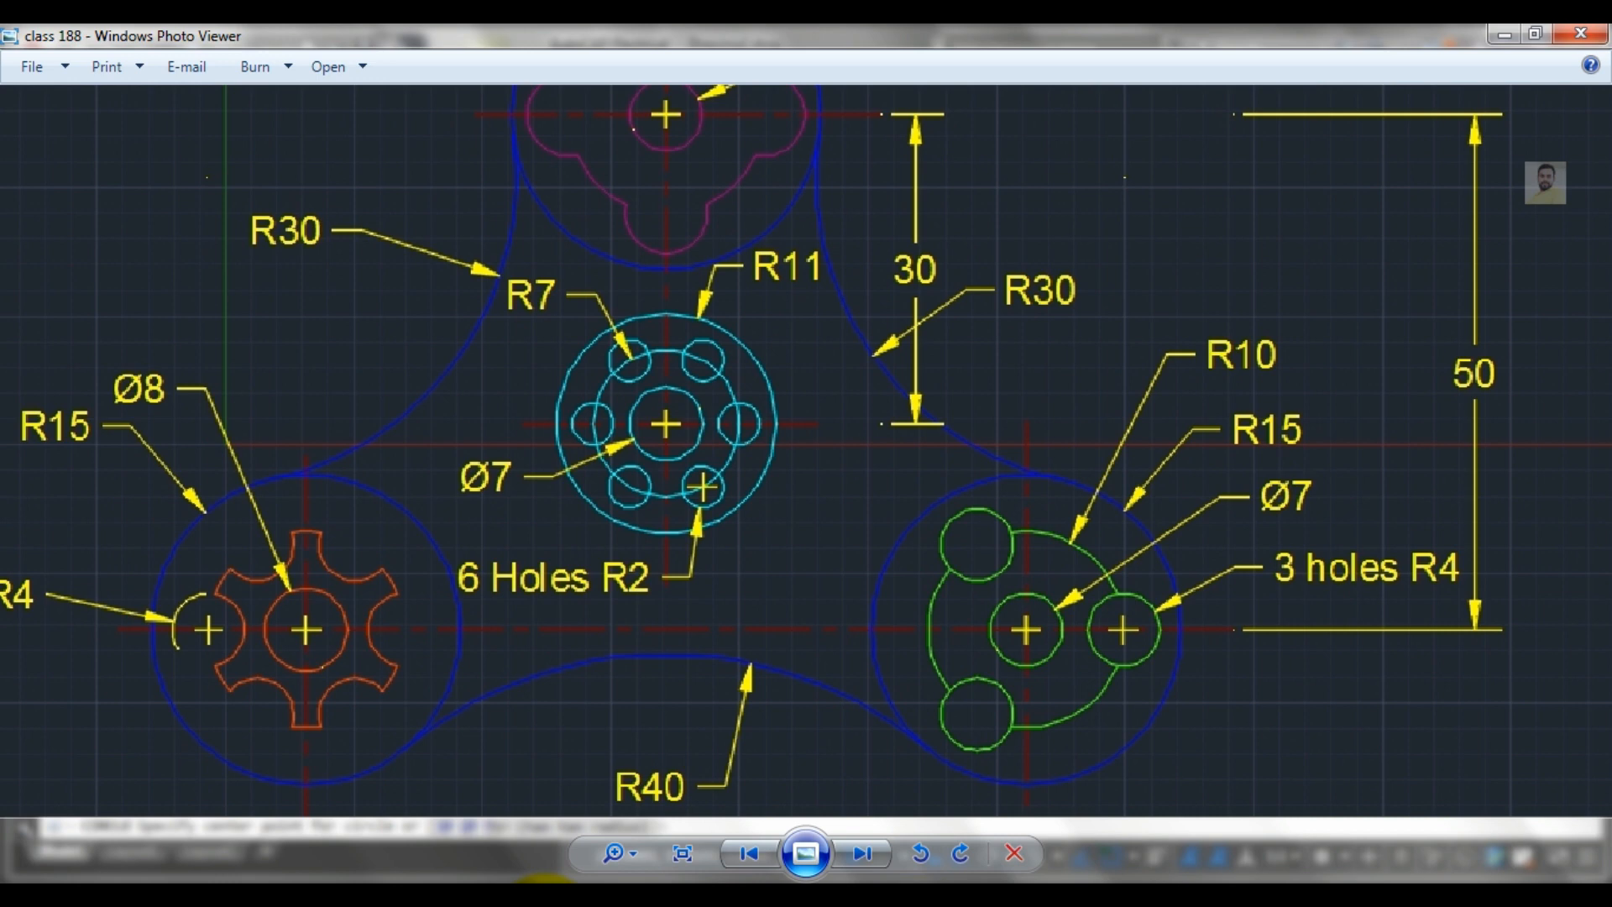
key("alt+Tab")
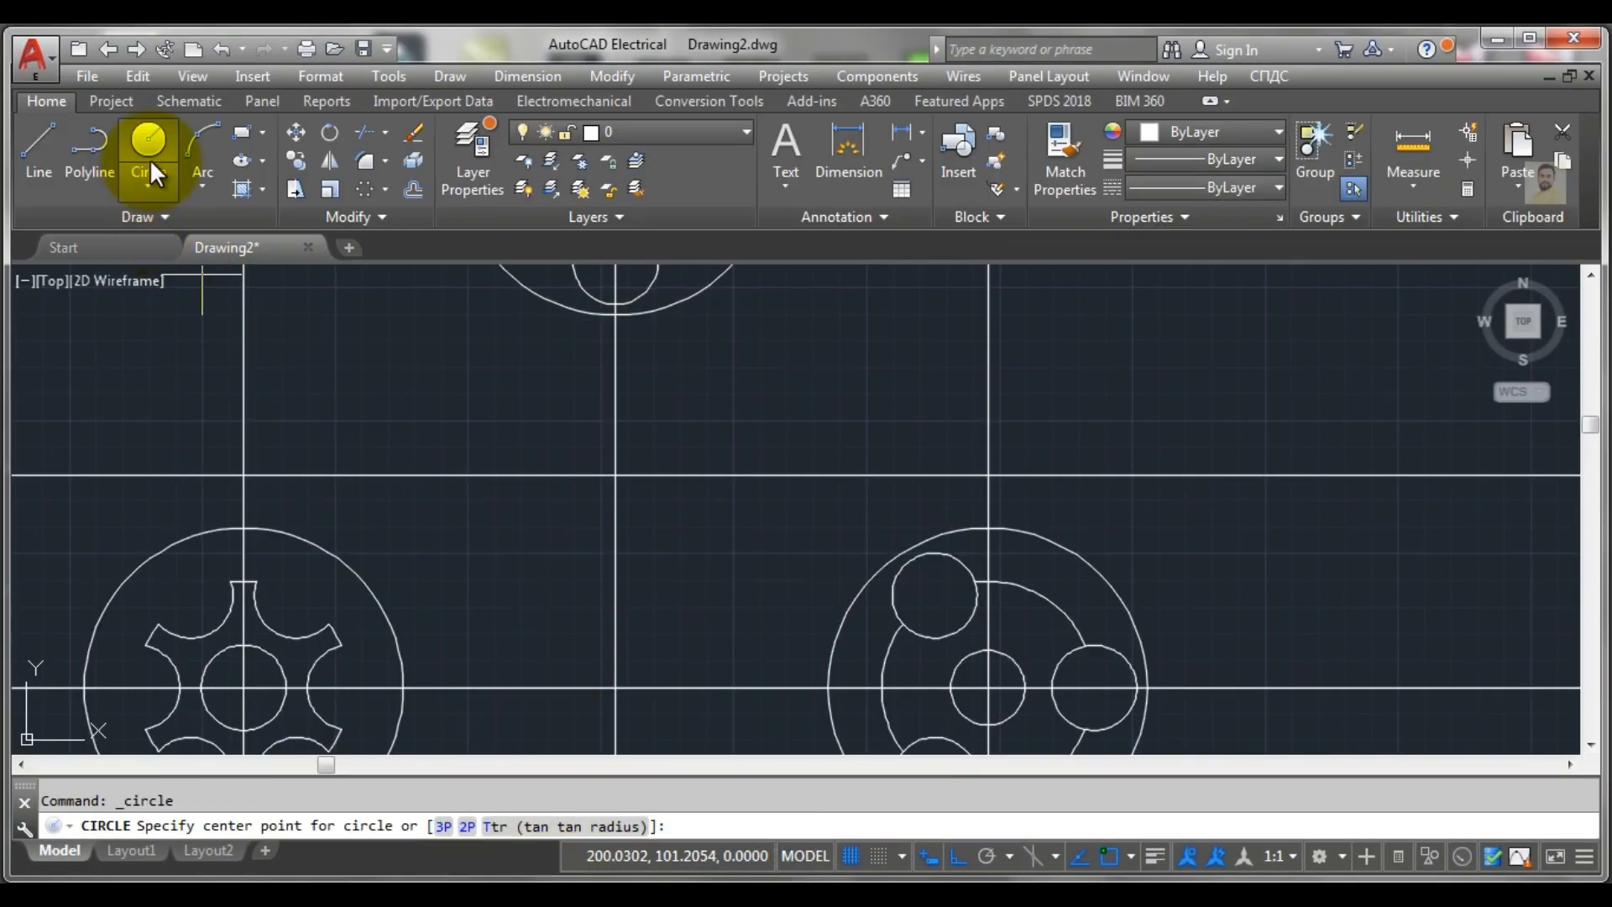
left_click(145, 188)
left_click(160, 216)
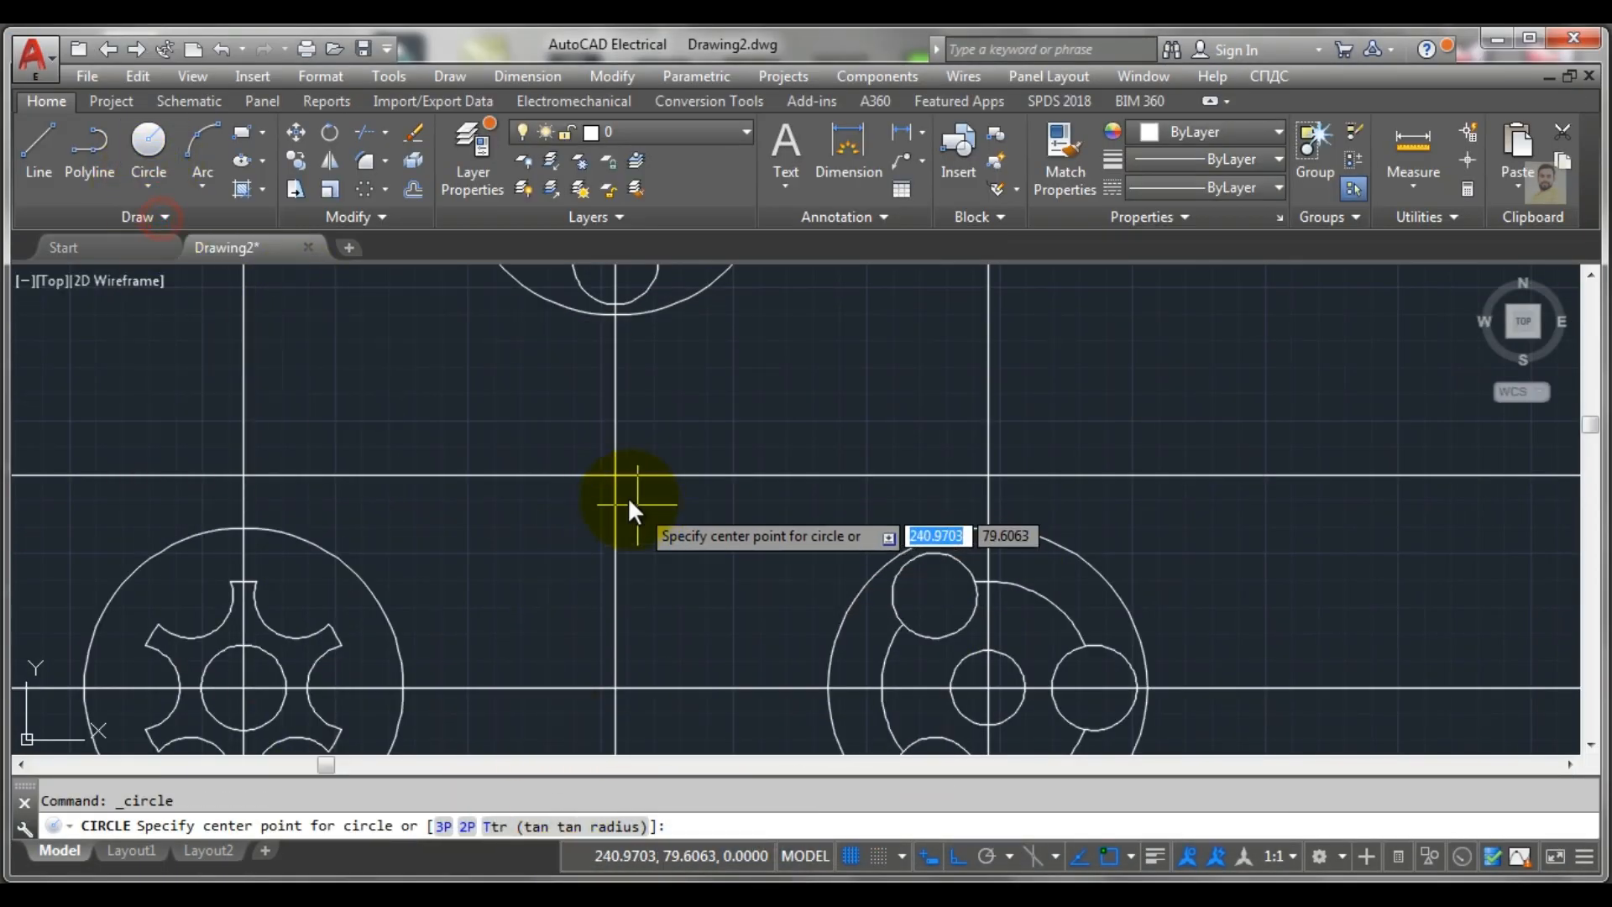
left_click(612, 476)
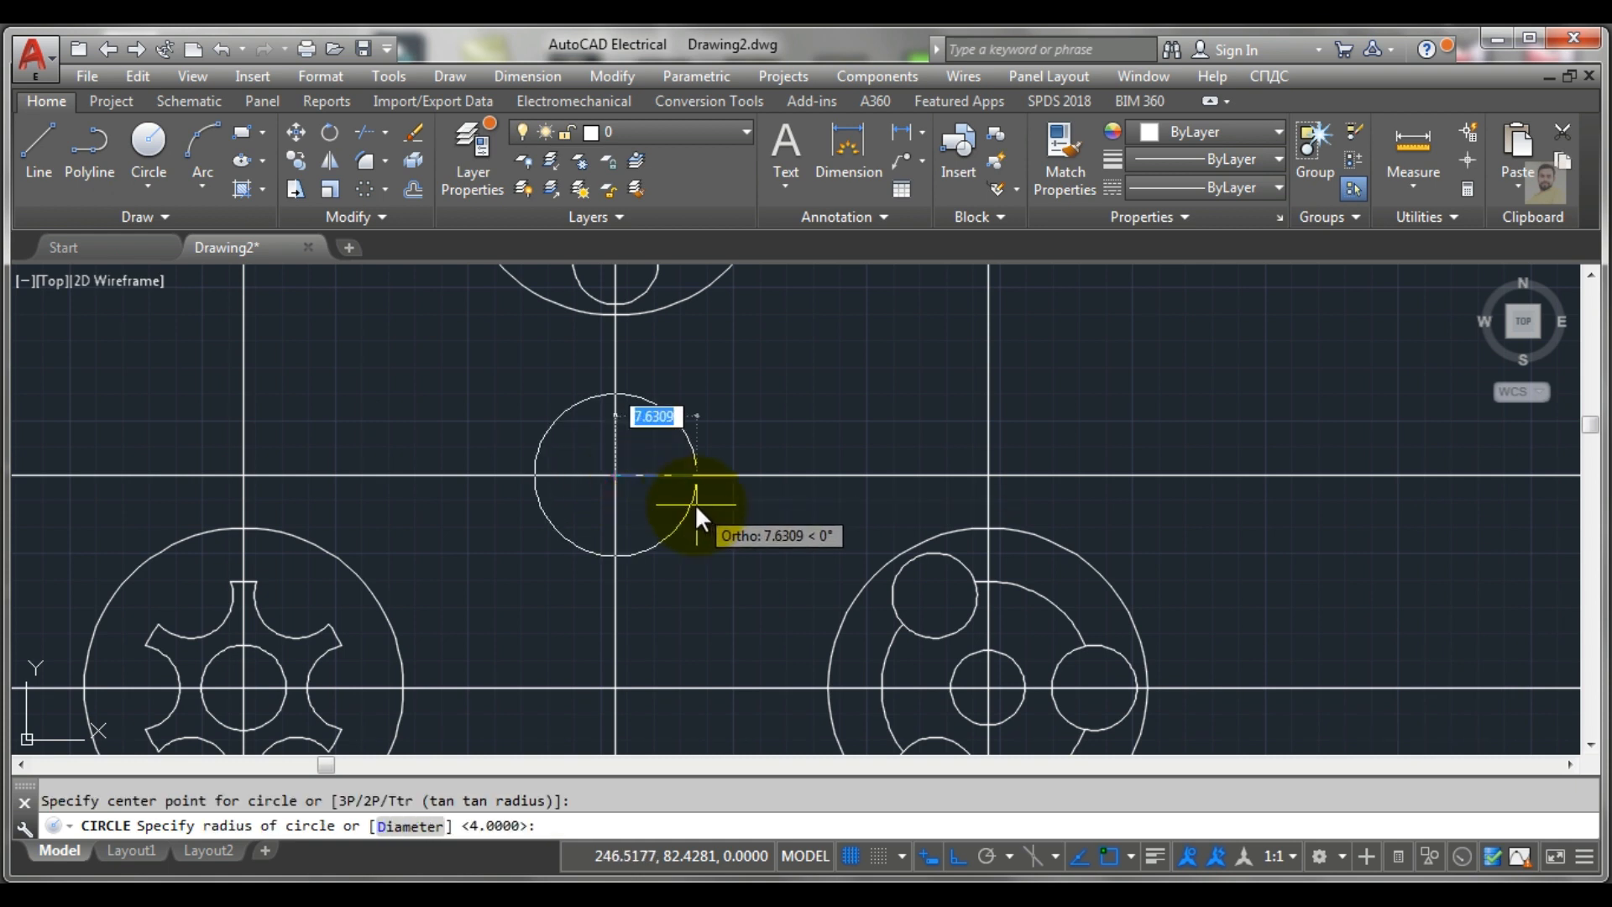
type("11")
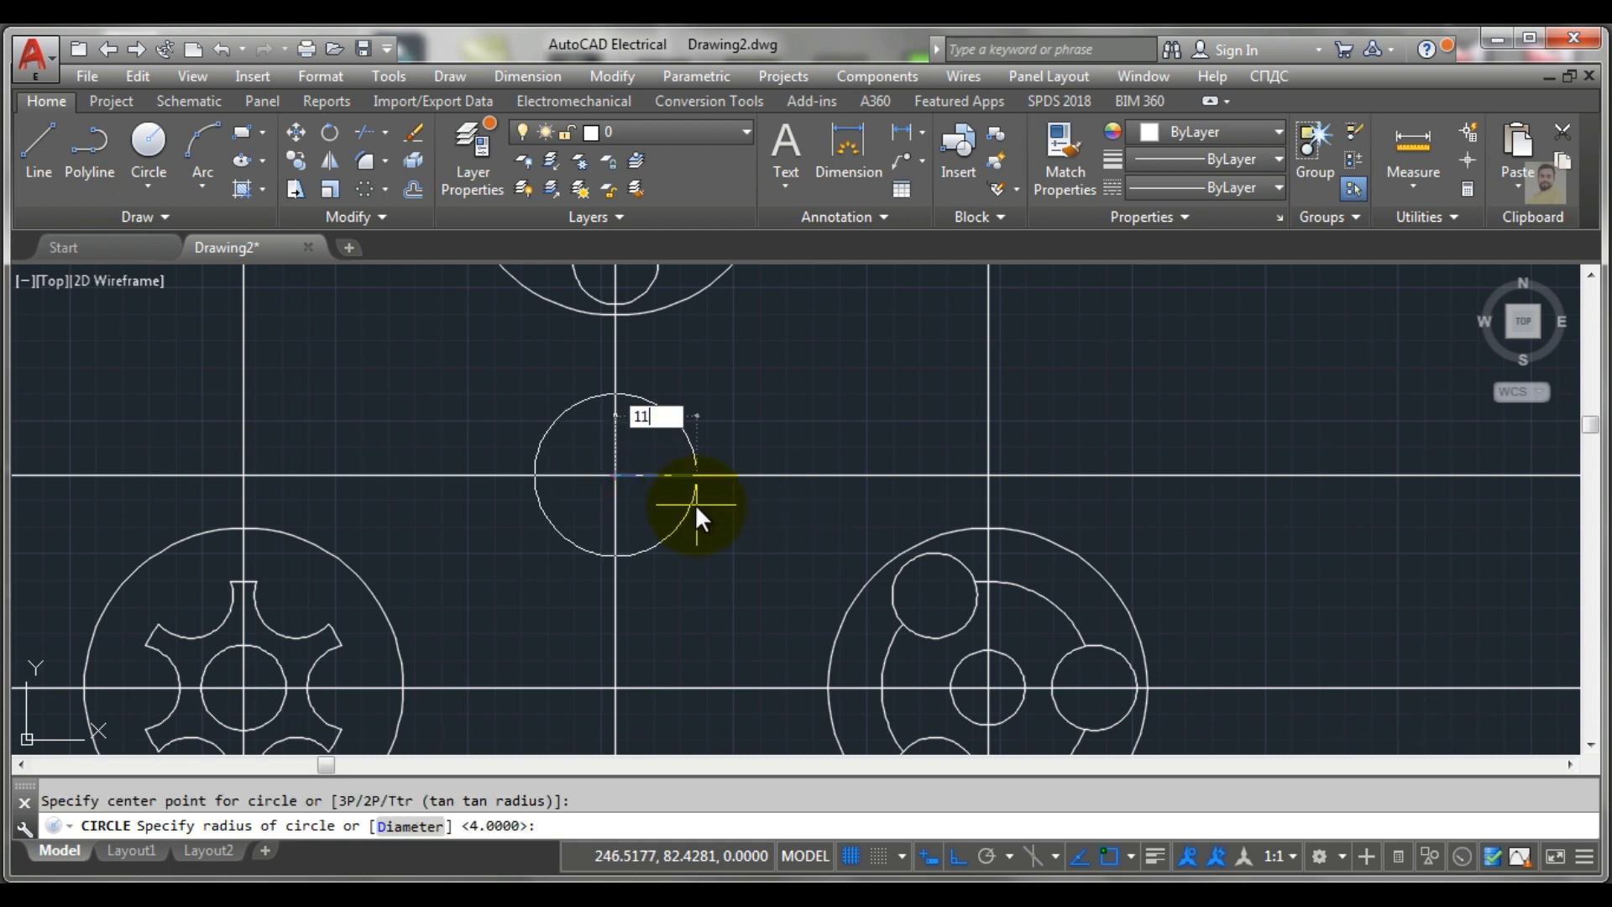
key("Return")
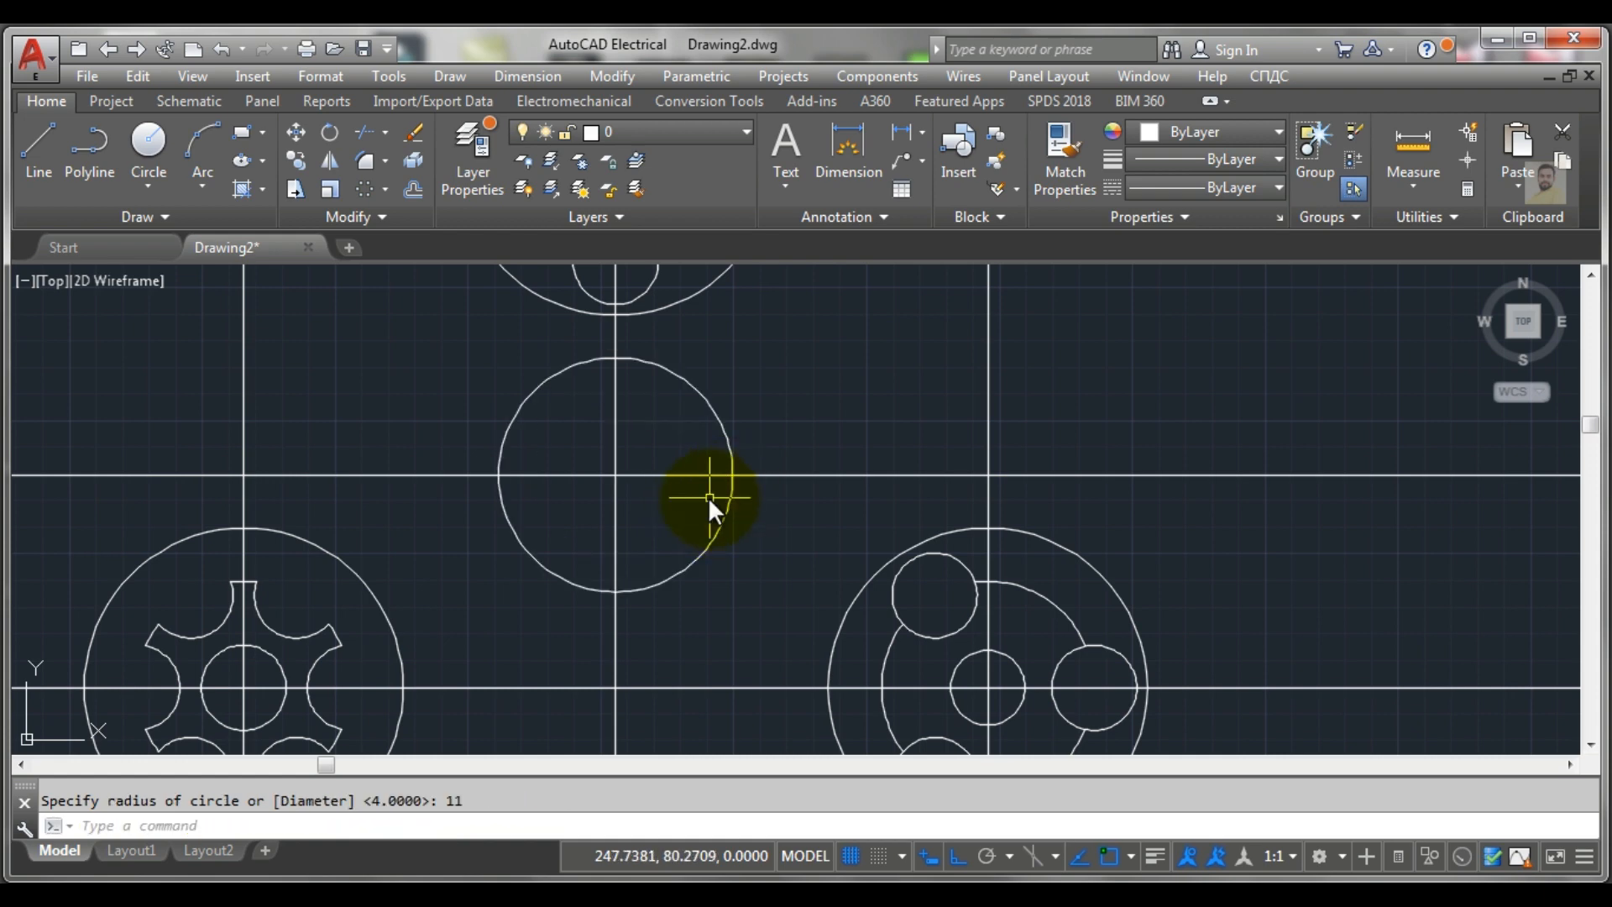
Consult the class 188 image and draw a circle of radius 7 concentric with the central R11 circle
left_click(538, 900)
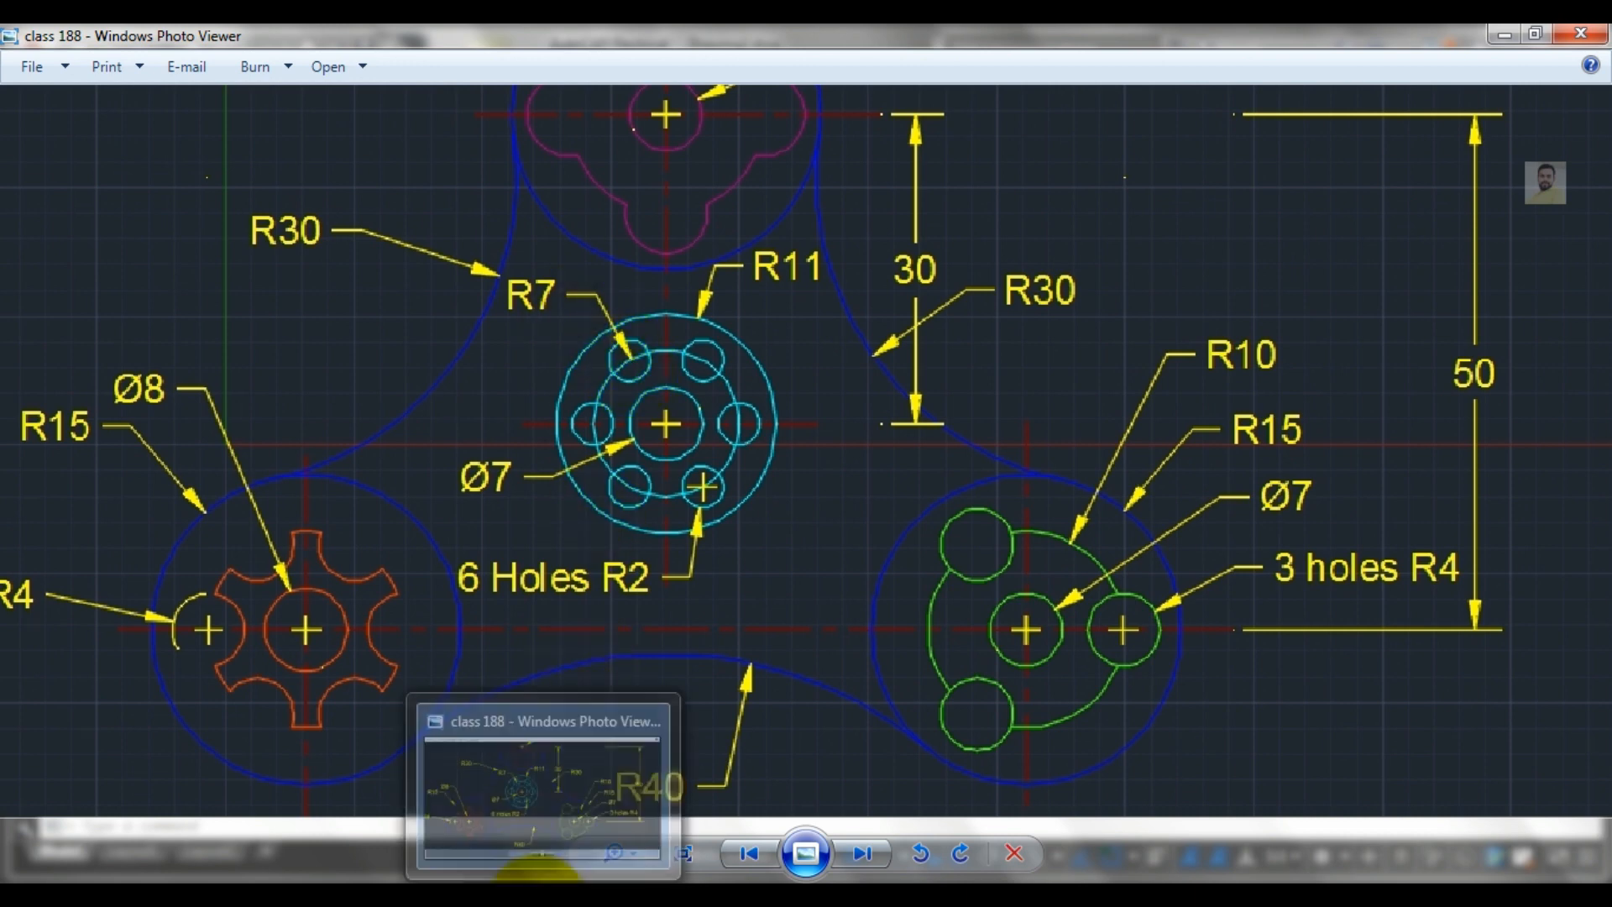
left_click(540, 898)
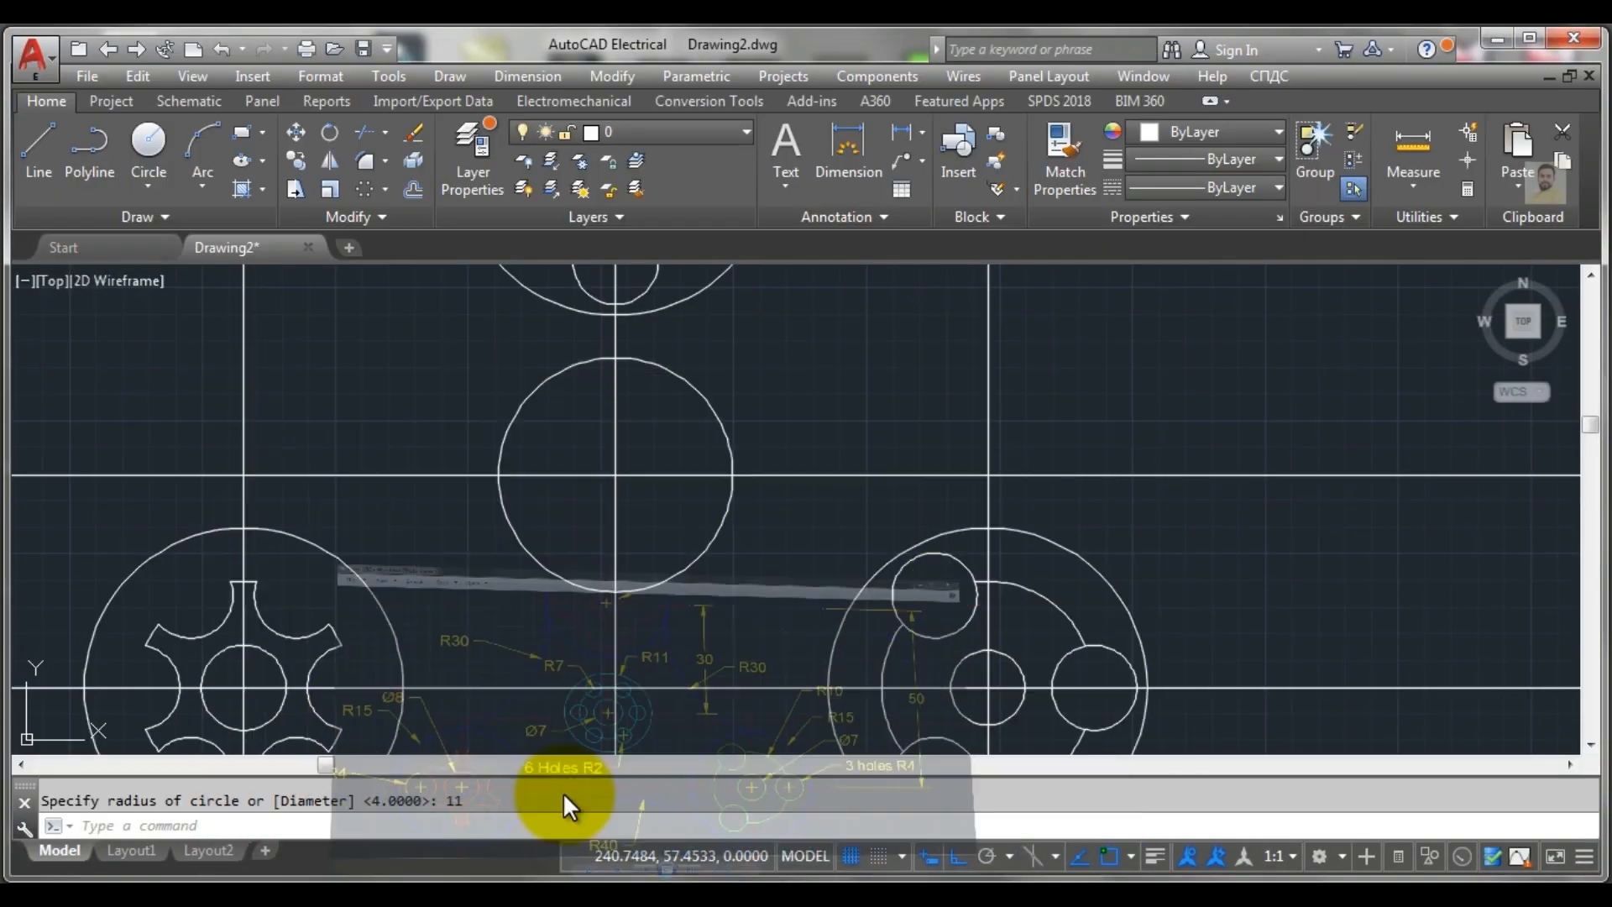
left_click(149, 141)
left_click(618, 475)
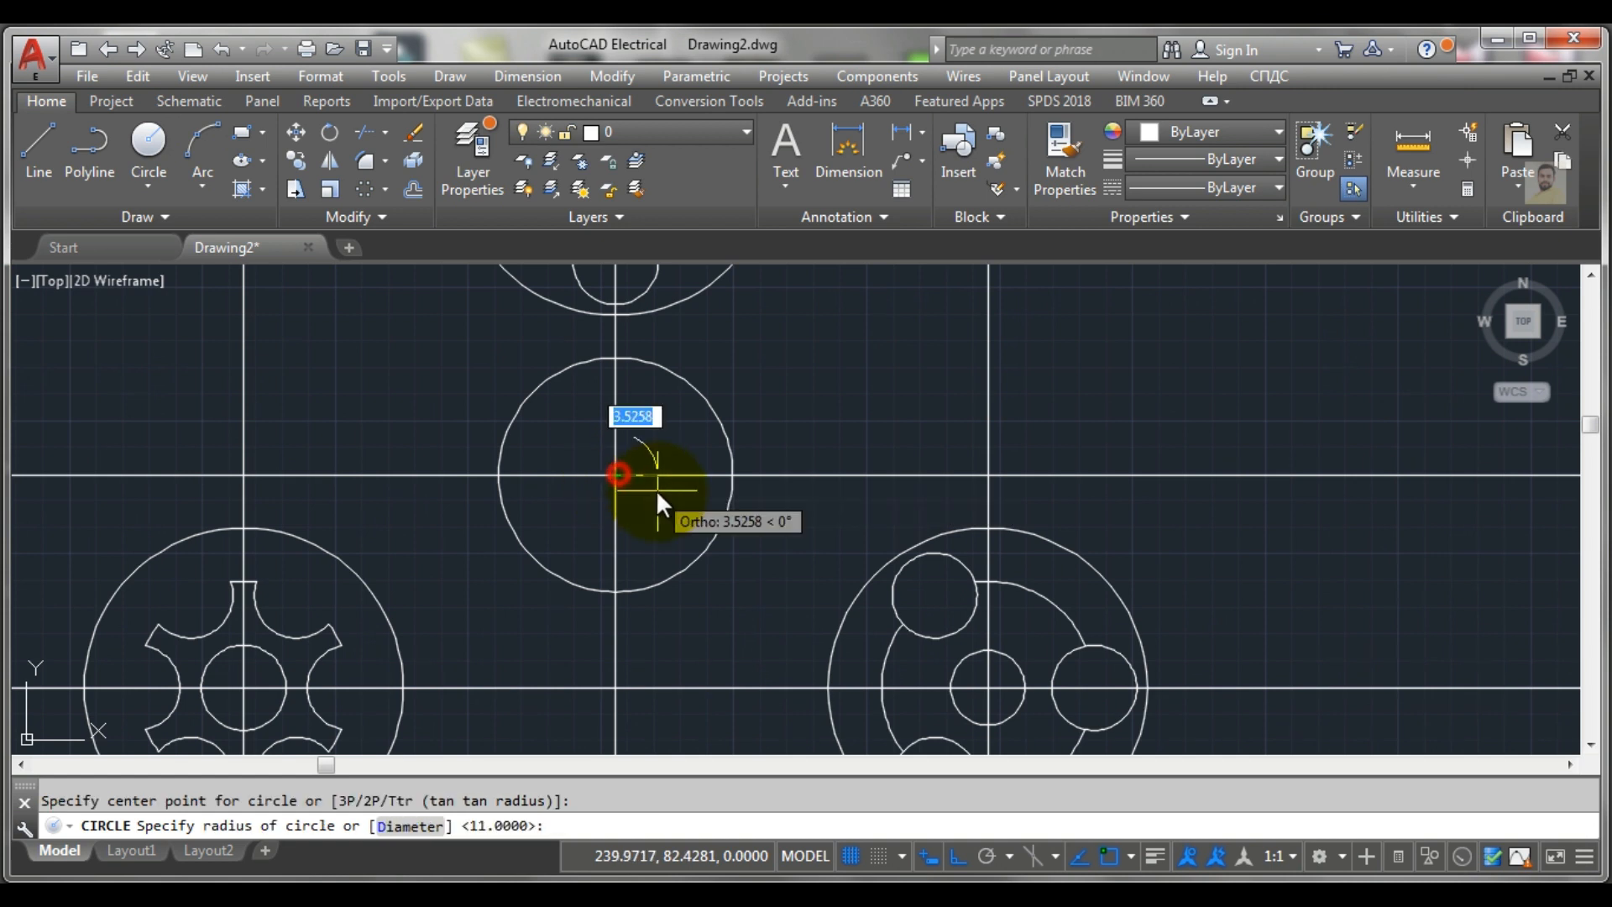
type("7")
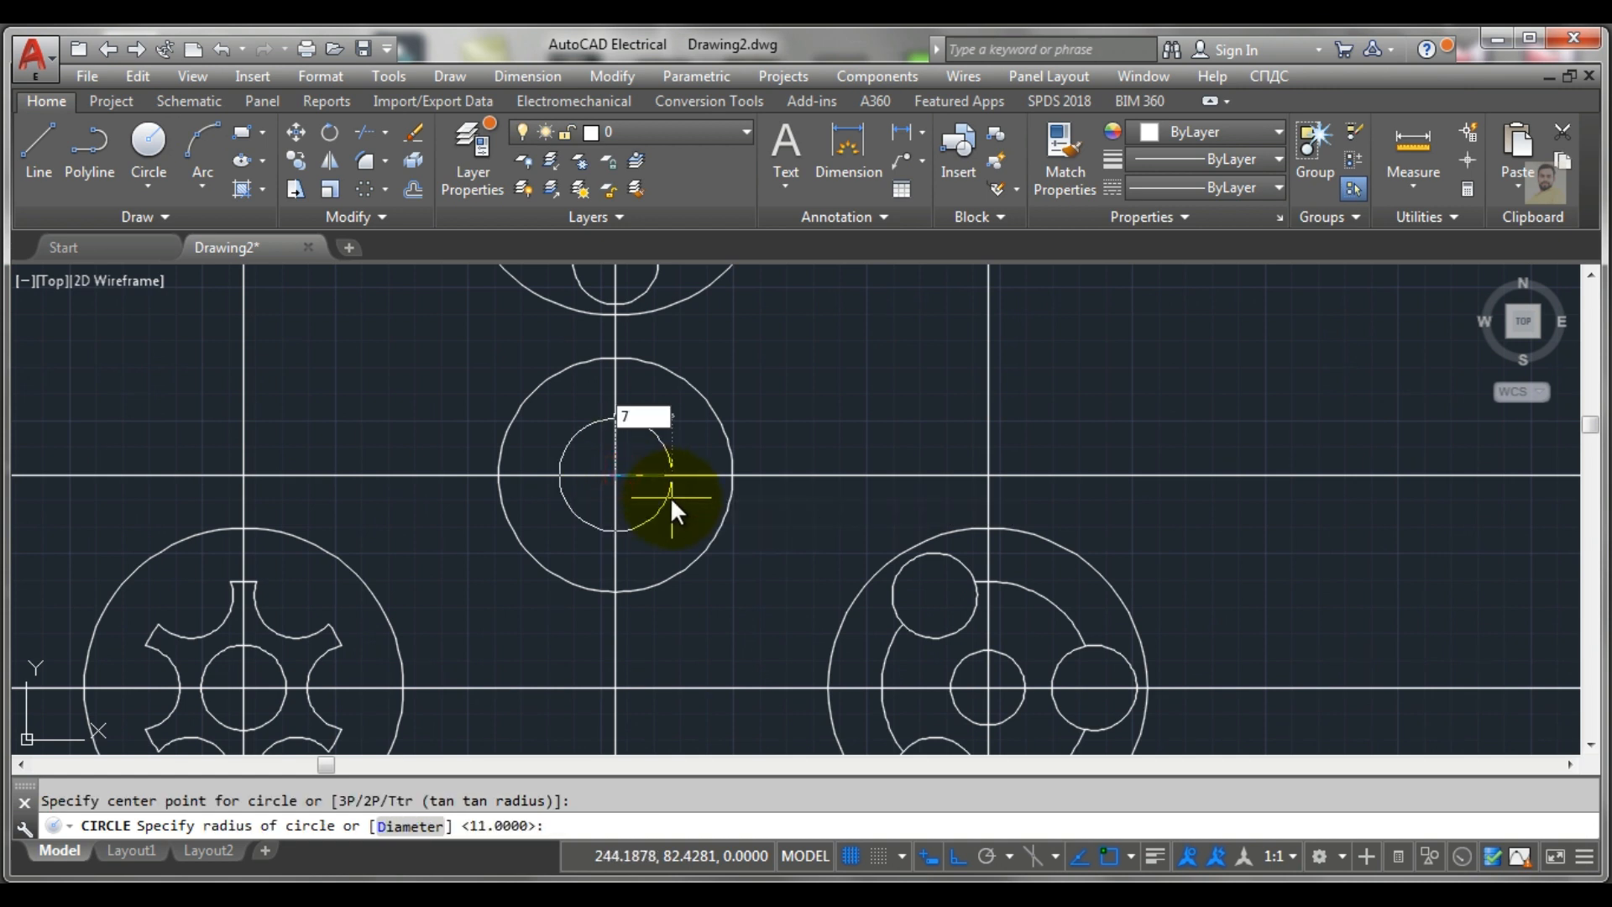
key("Return")
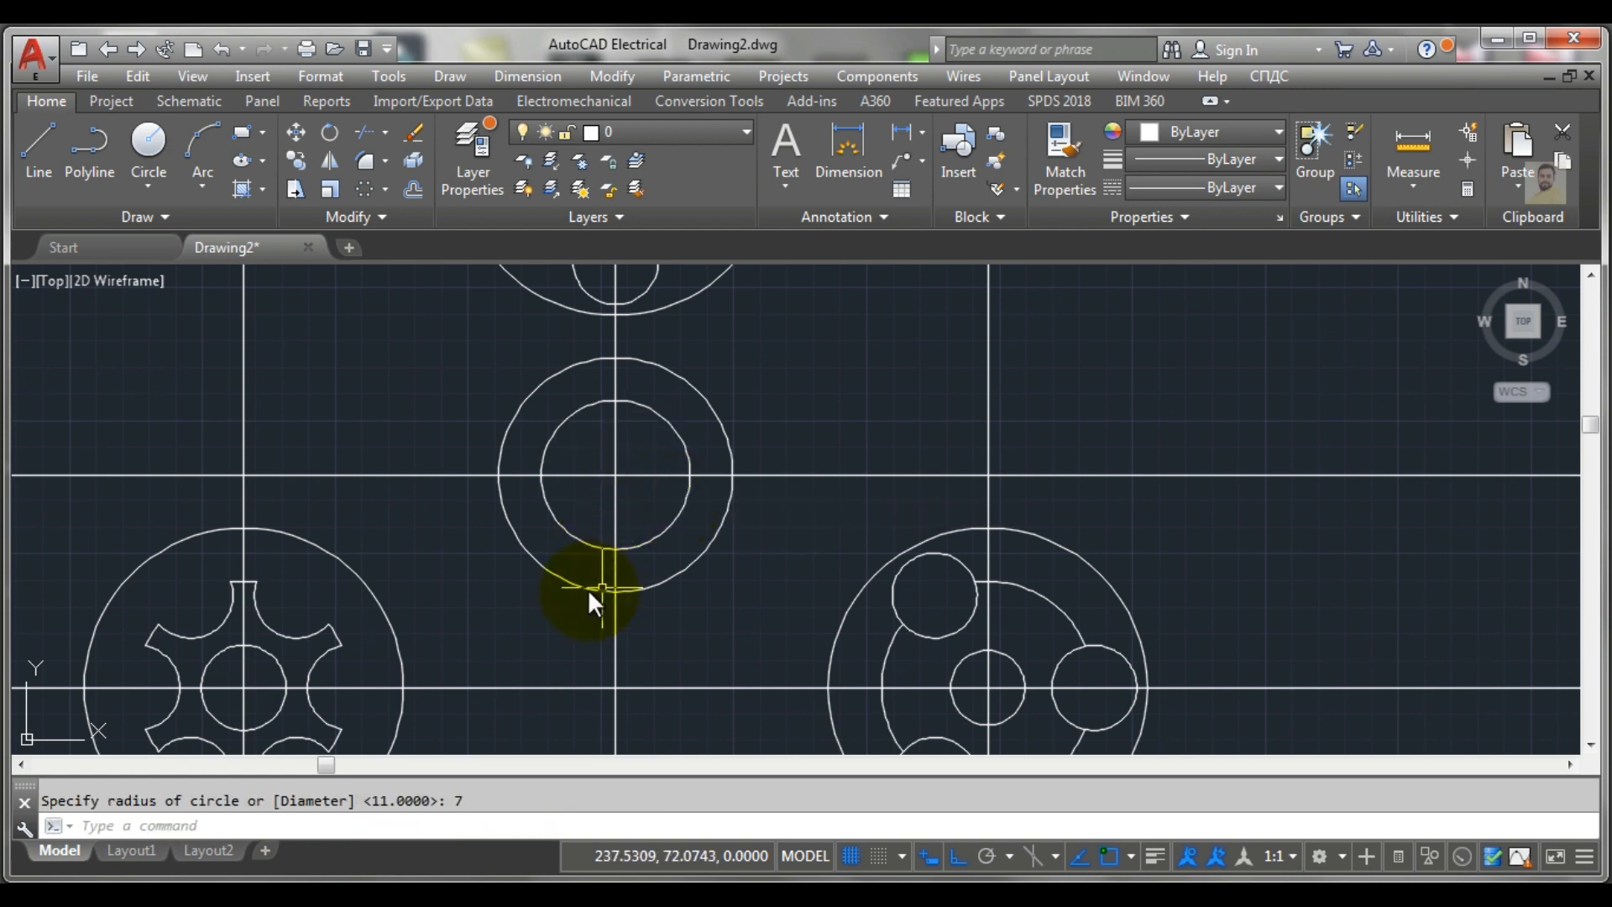
Draw a circle of diameter 7 concentric with the central R11 and R7 circles
left_click(153, 189)
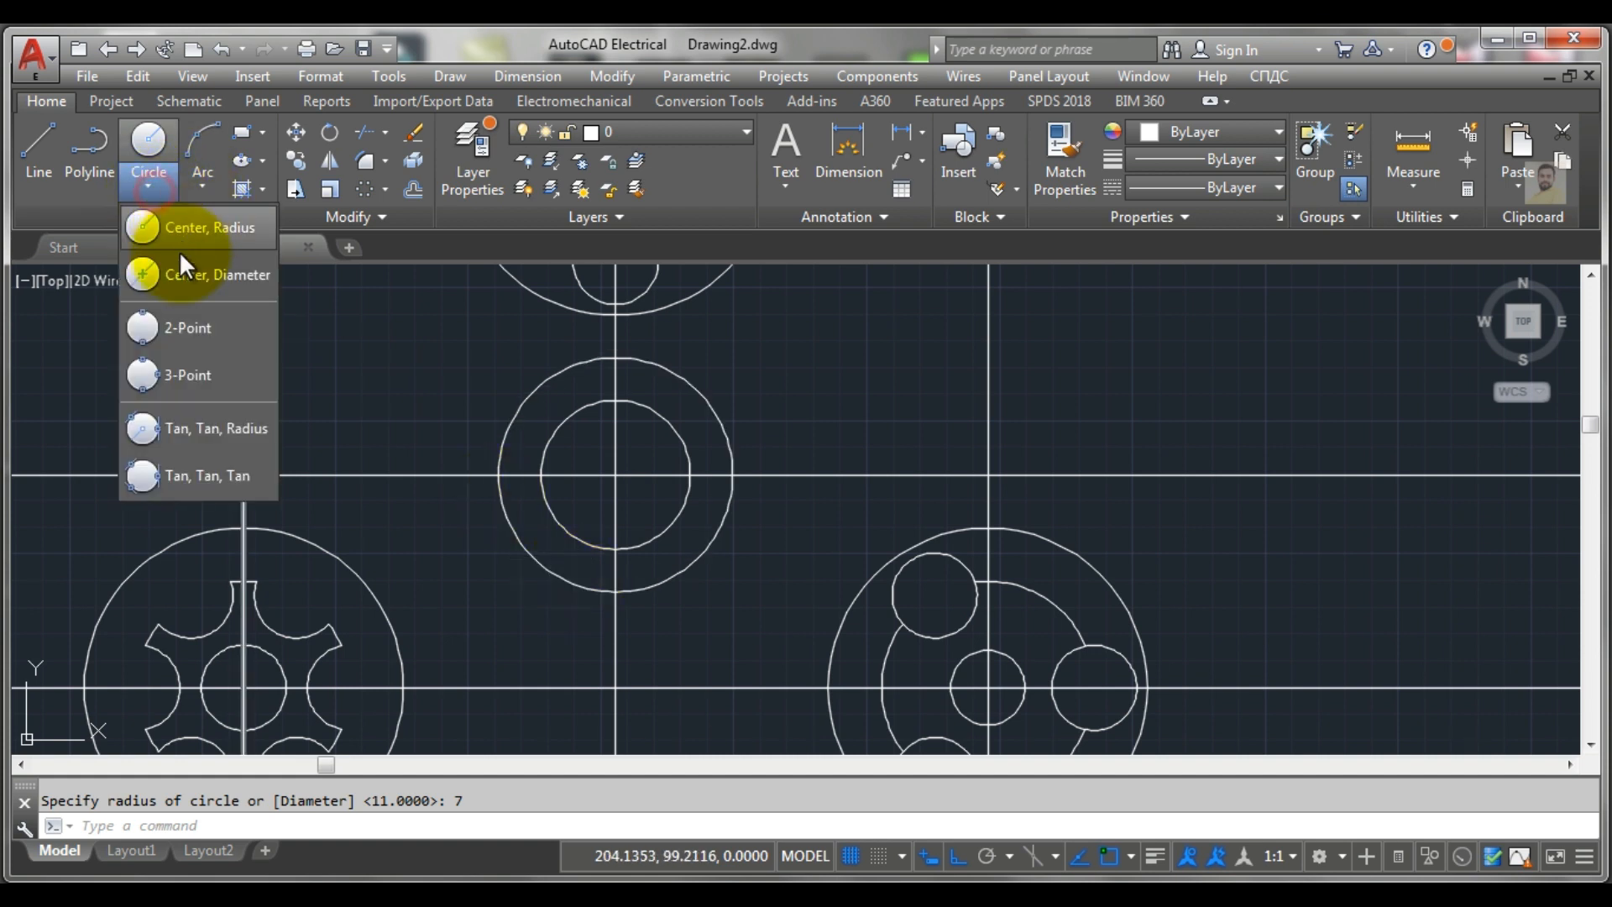
left_click(176, 266)
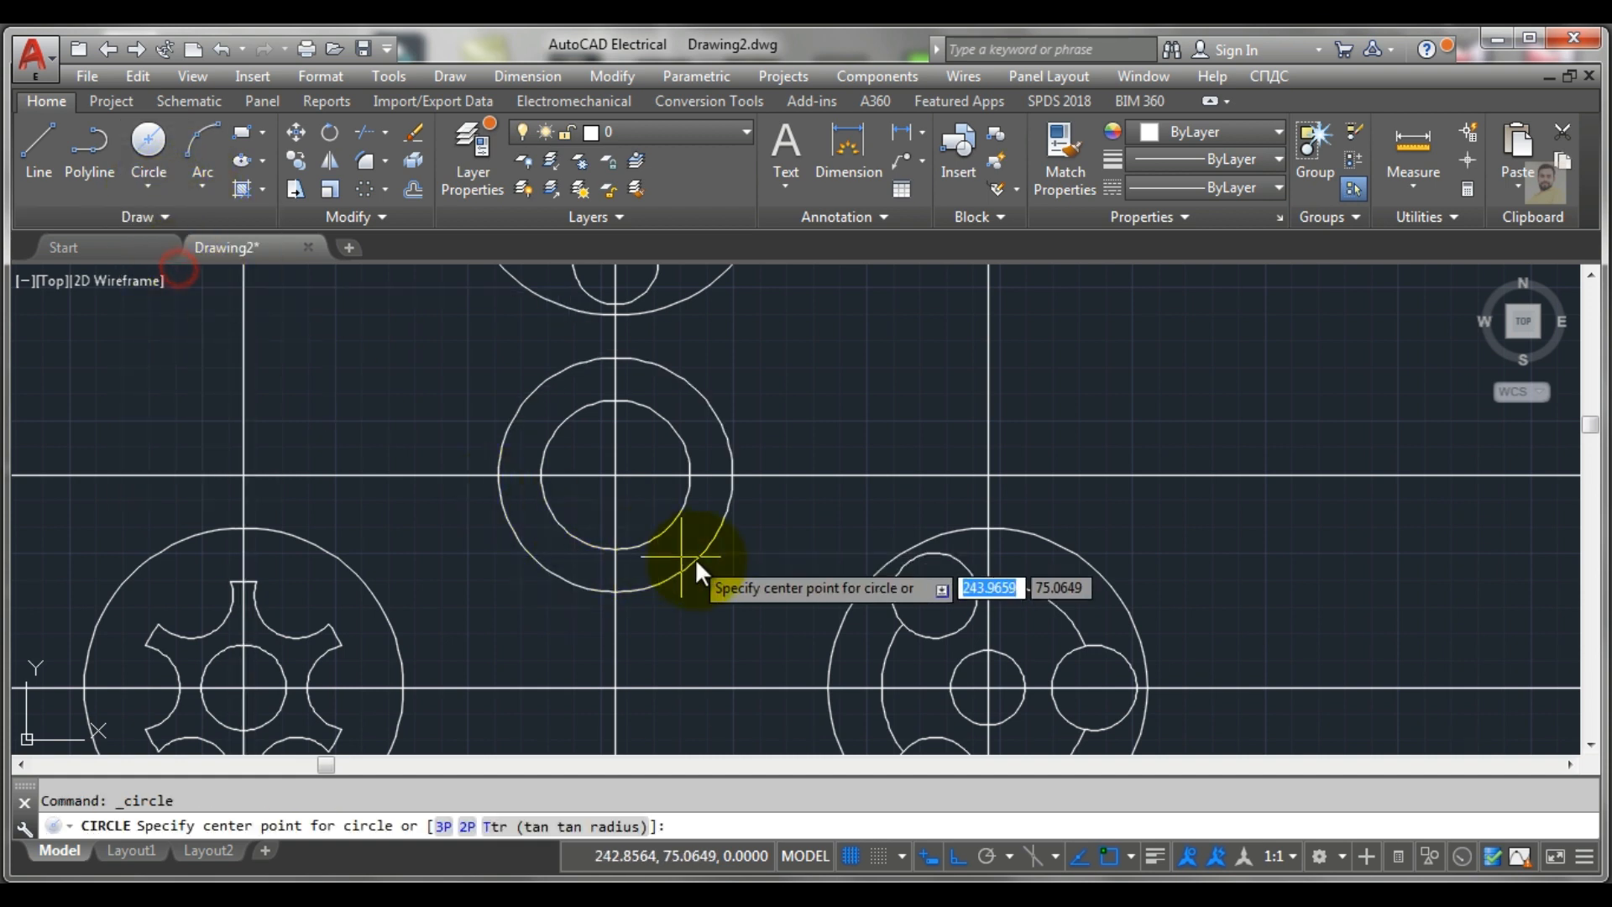
left_click(614, 472)
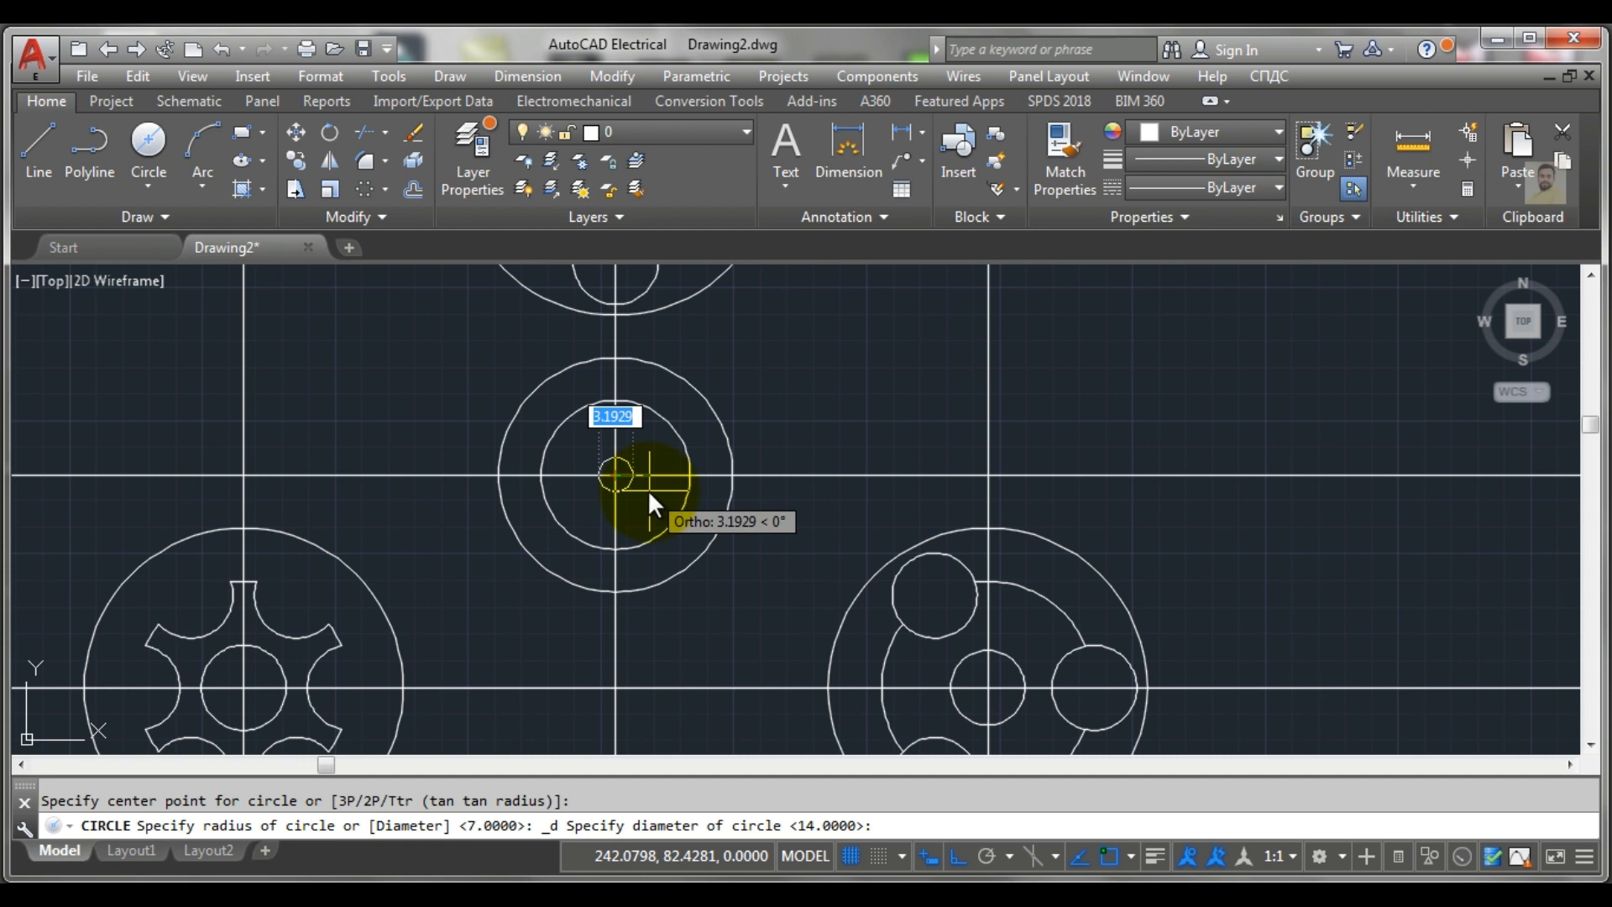
type("7")
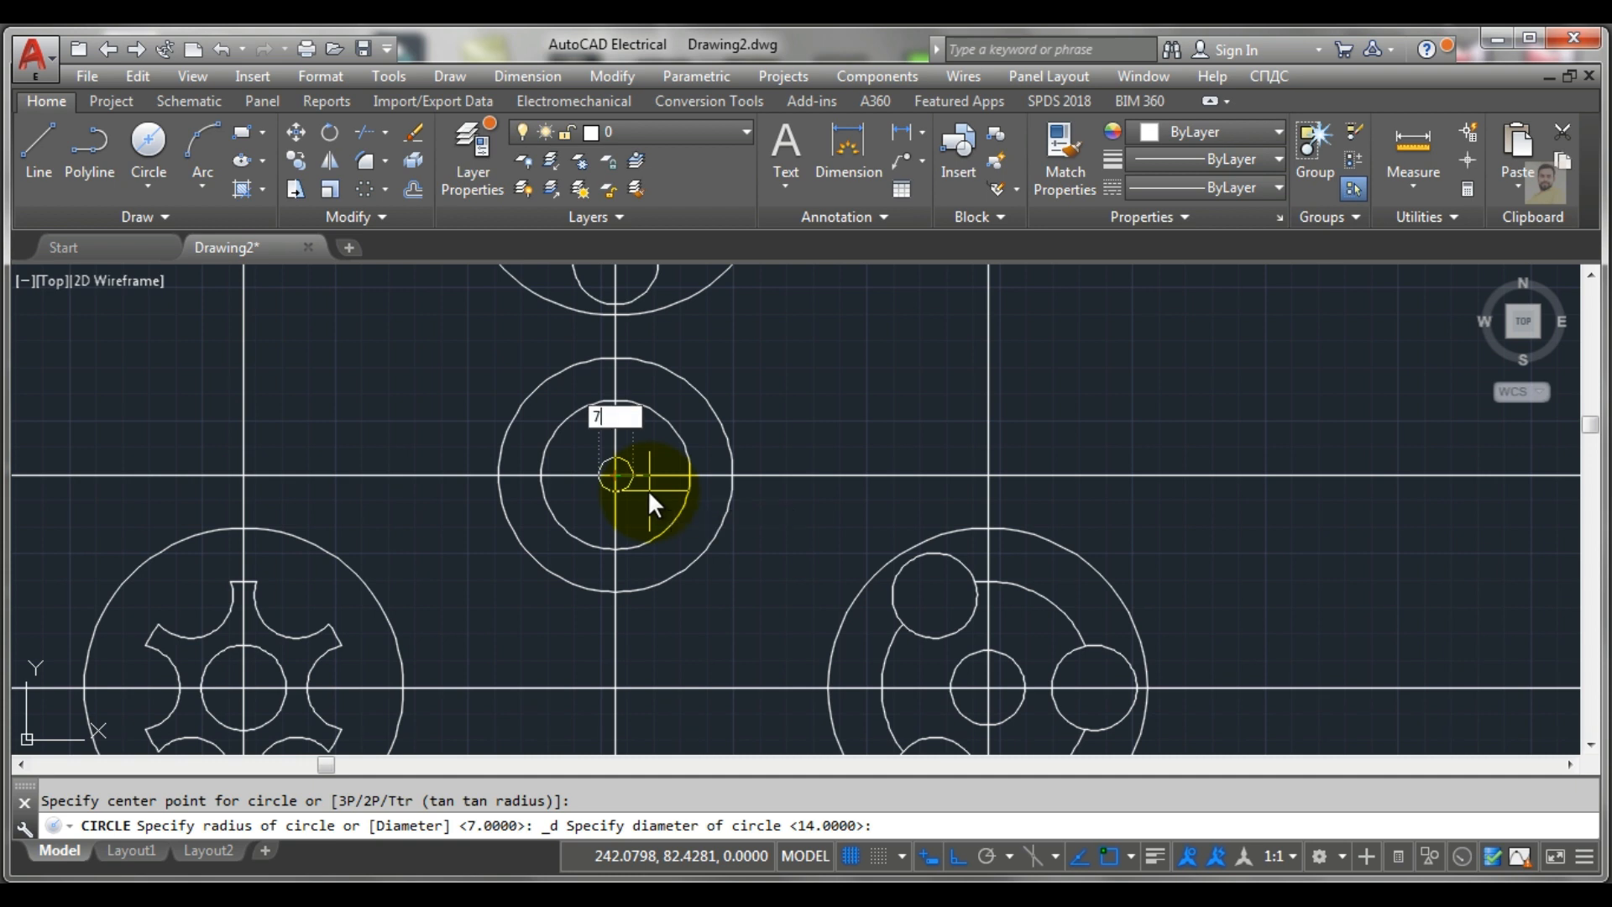
key("Return")
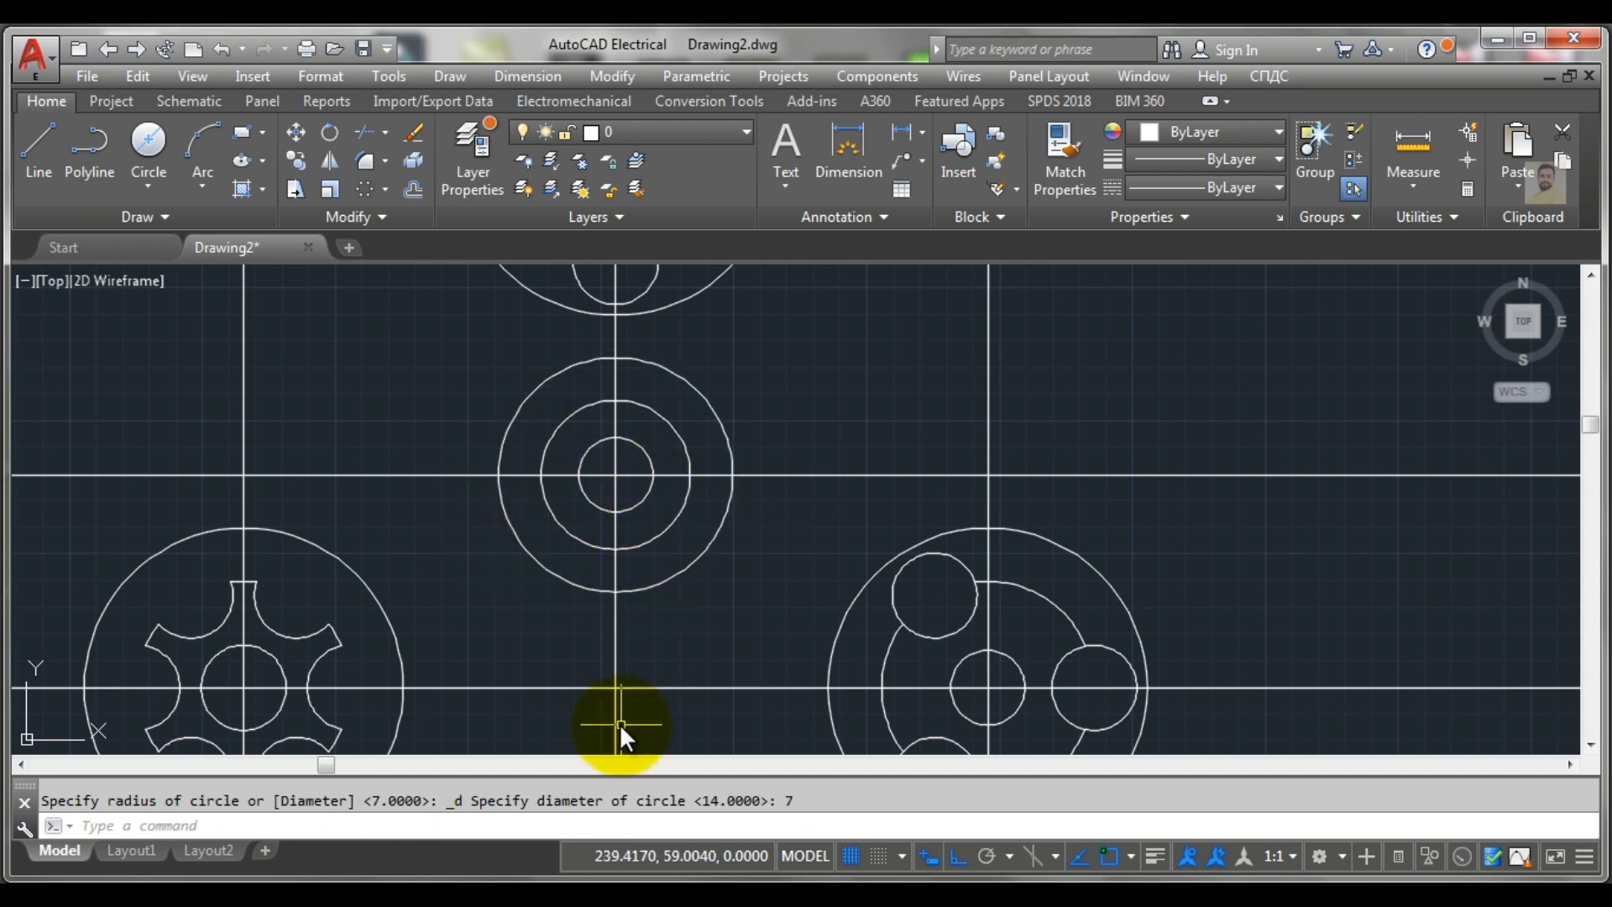
Consult the class 188 image and draw a circle of radius 2 centred on the right quadrant of the central R7 circle
left_click(534, 893)
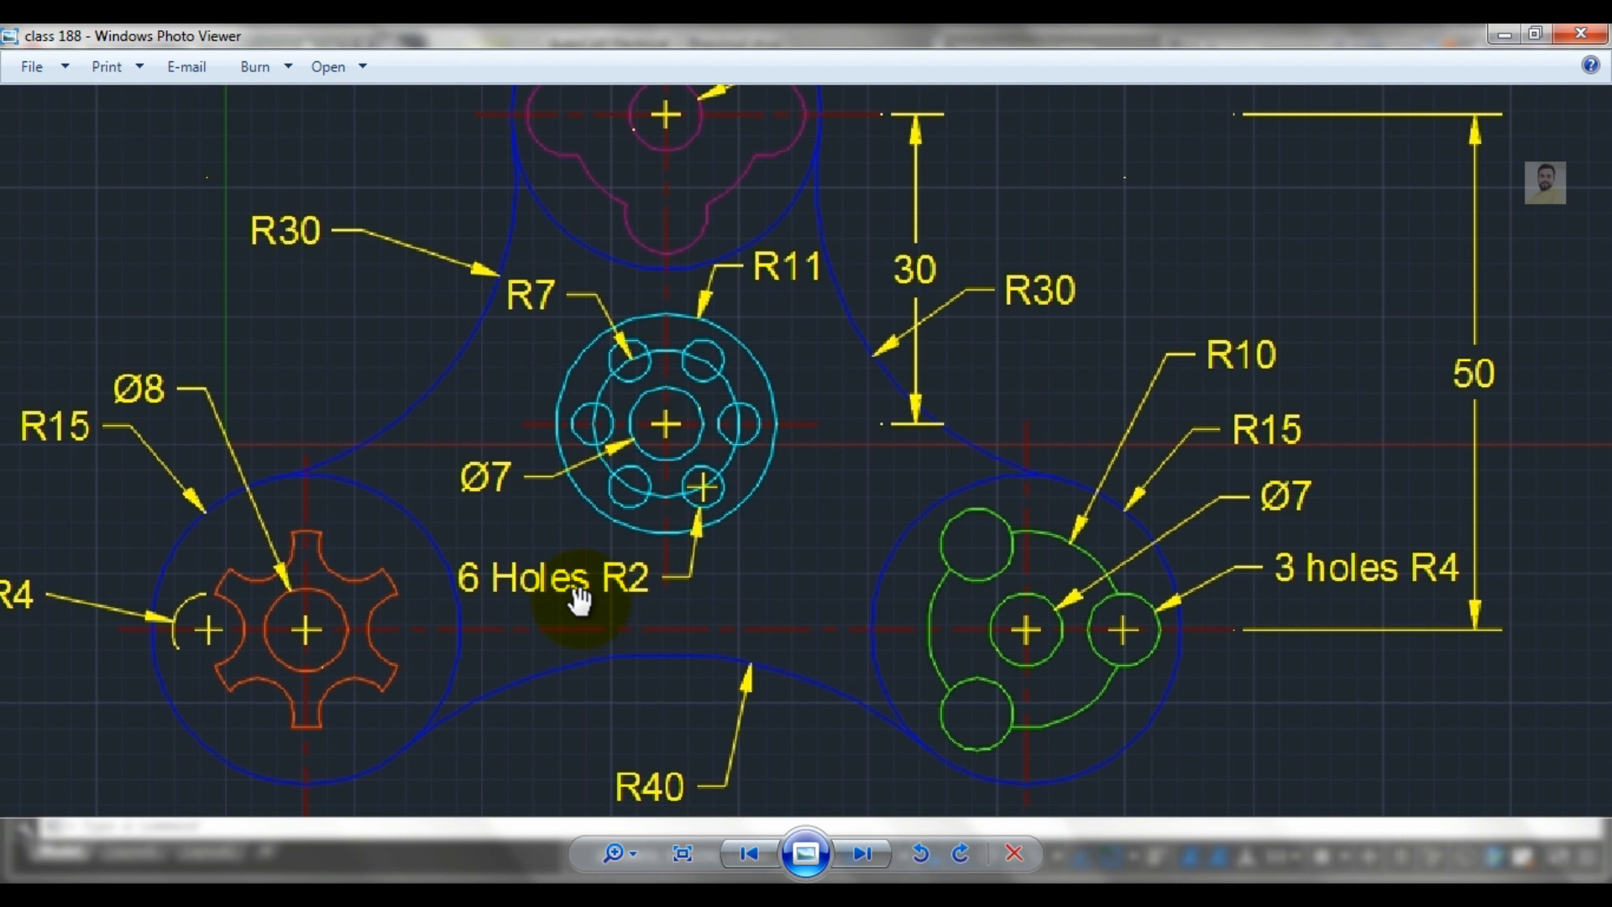
left_click(411, 880)
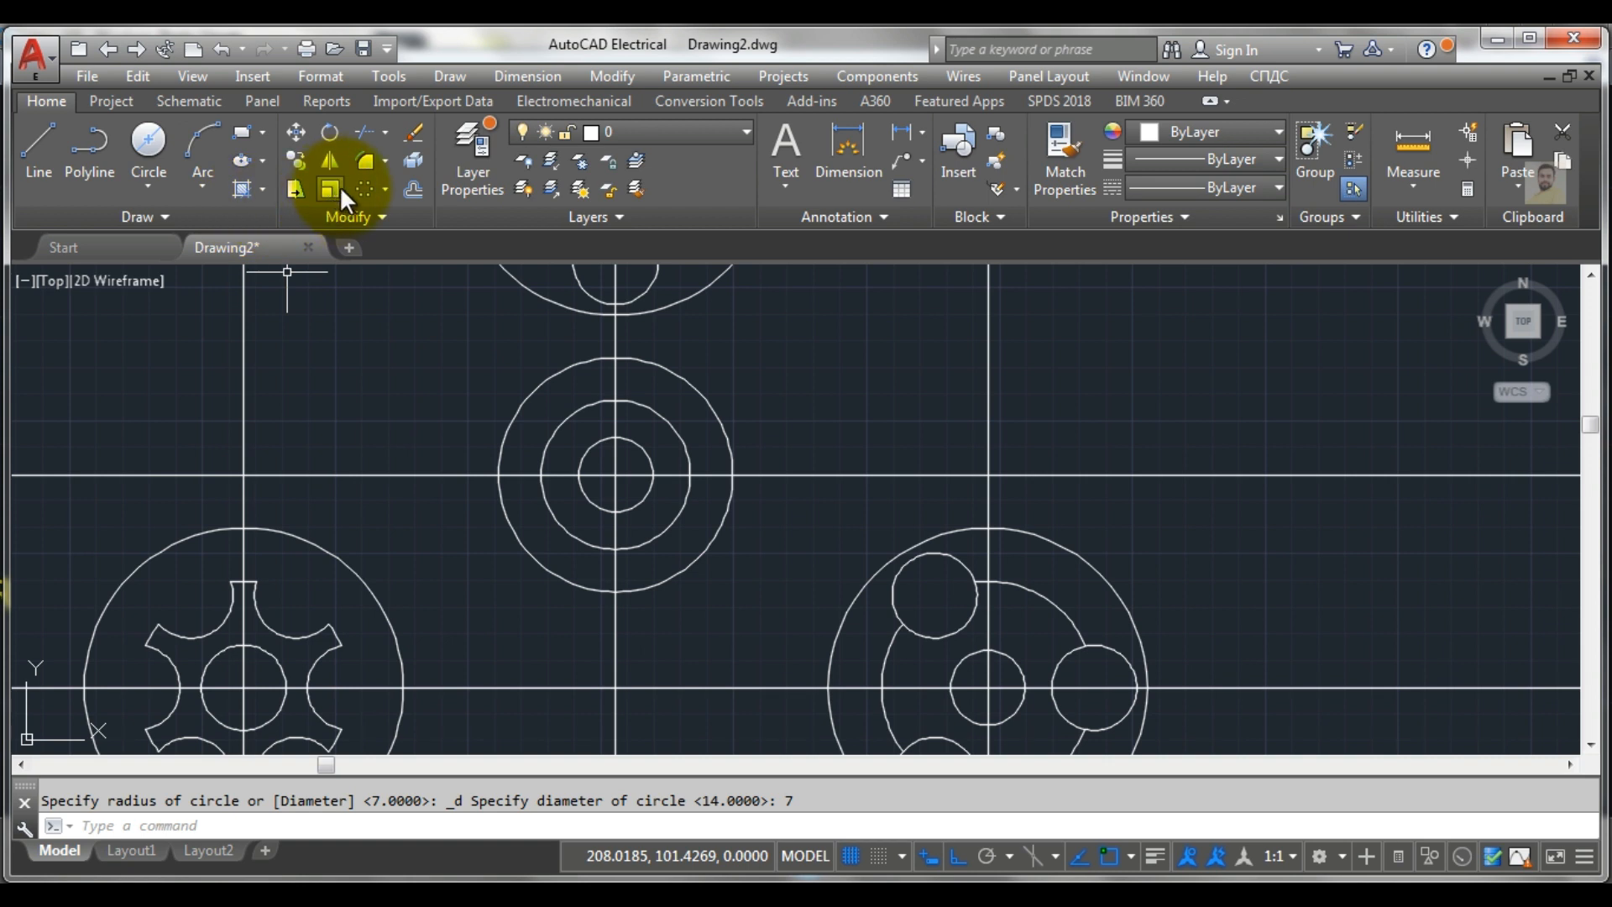
left_click(149, 183)
left_click(194, 225)
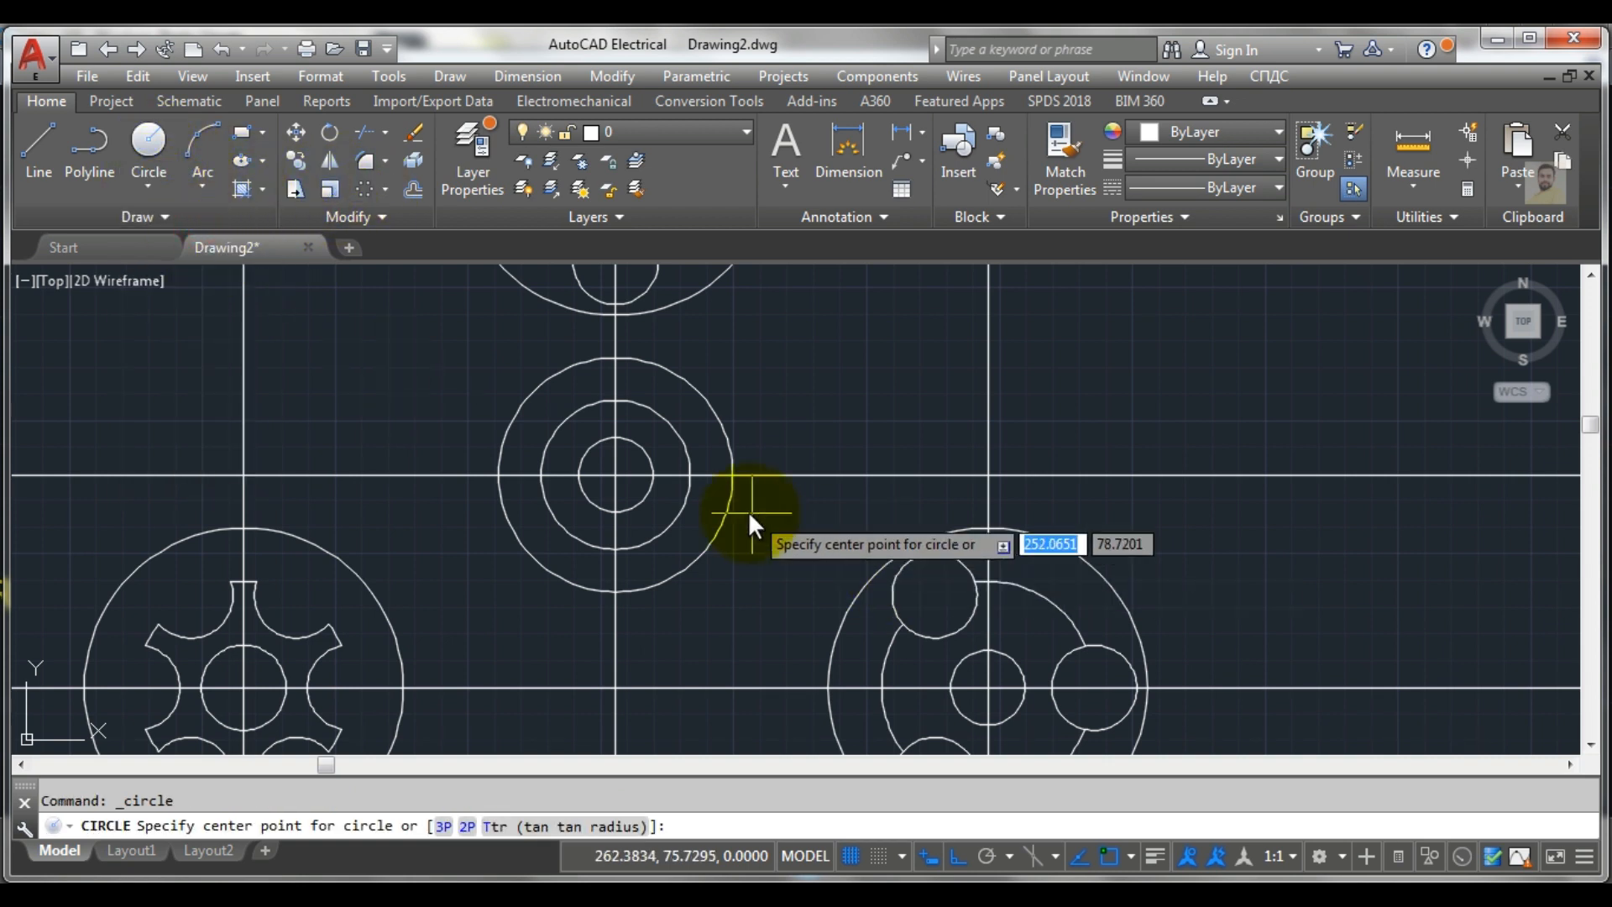
scroll(752, 511, "up", 2)
left_click(650, 451)
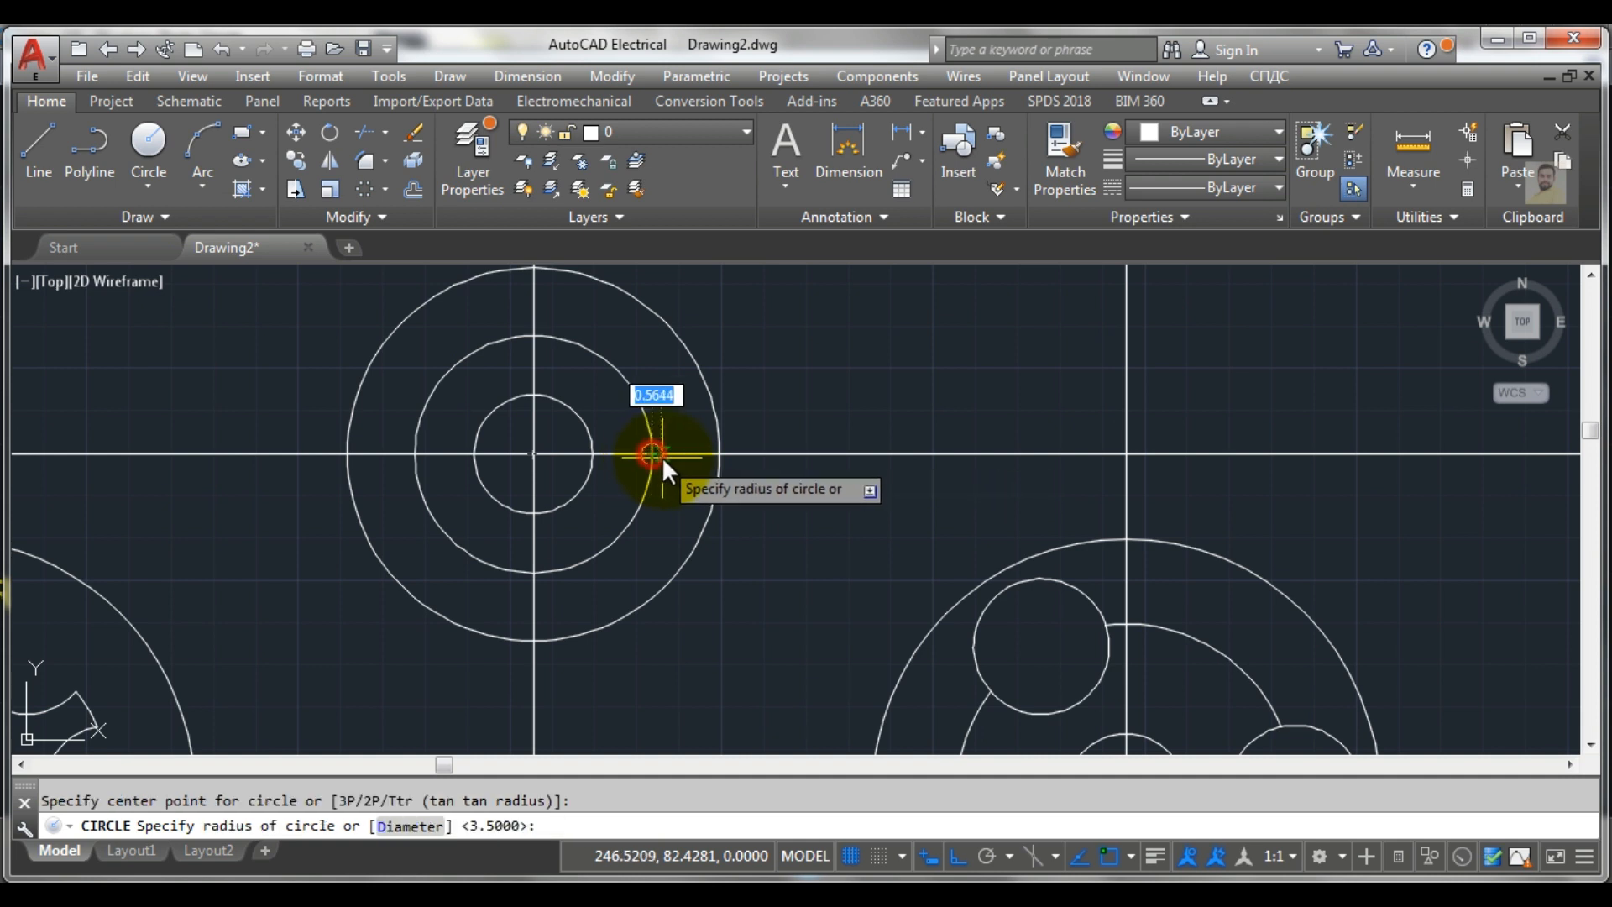
type("2")
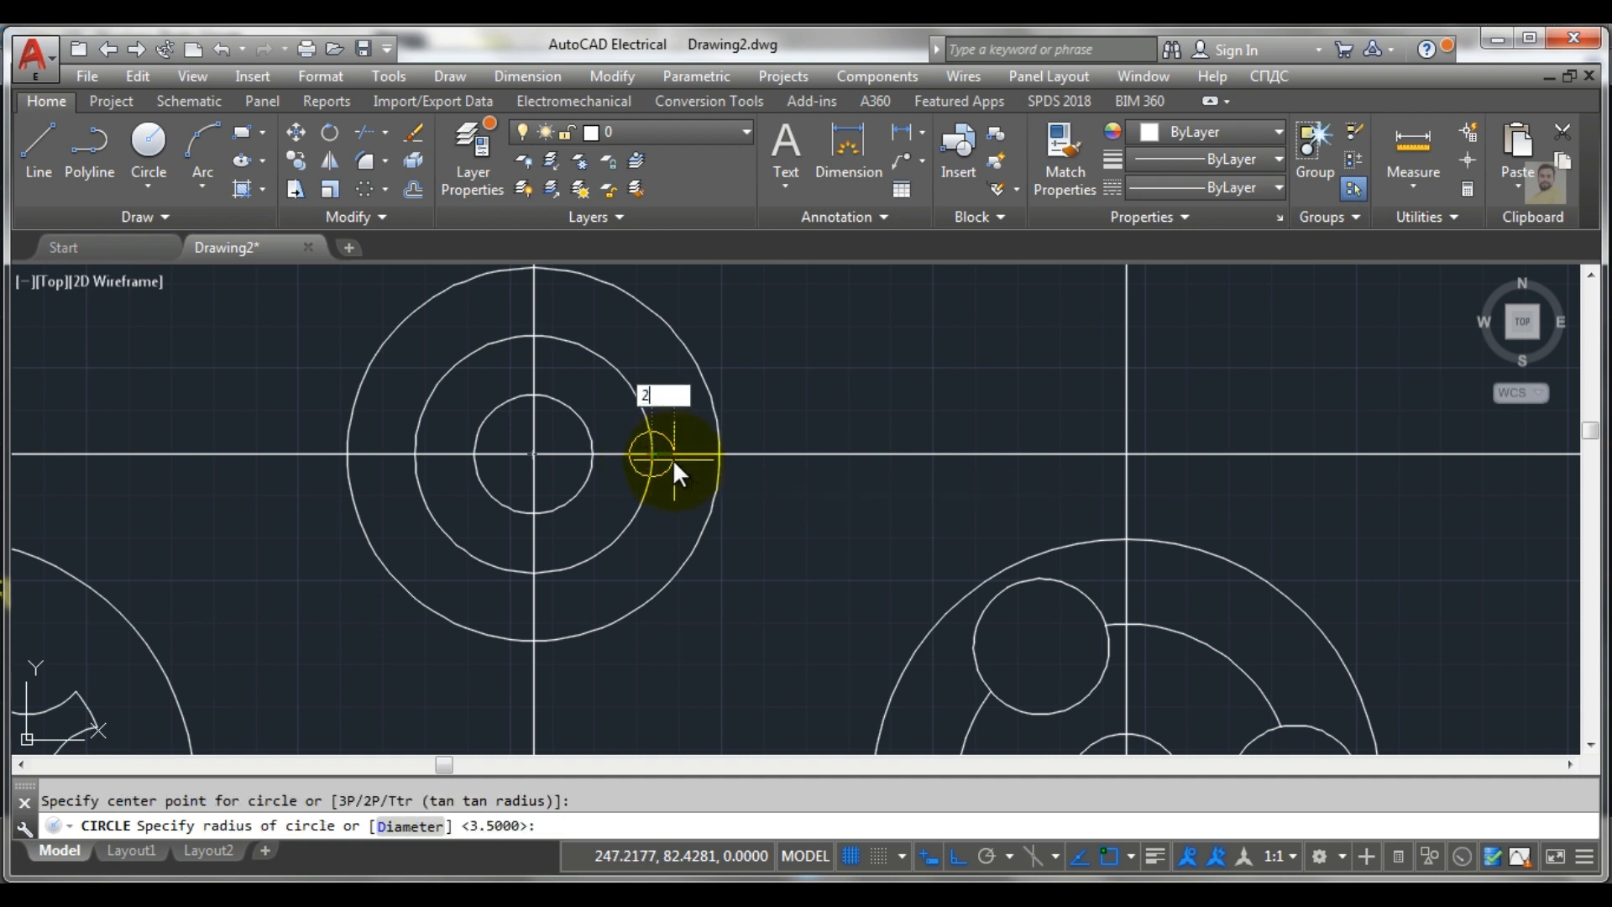
key("Return")
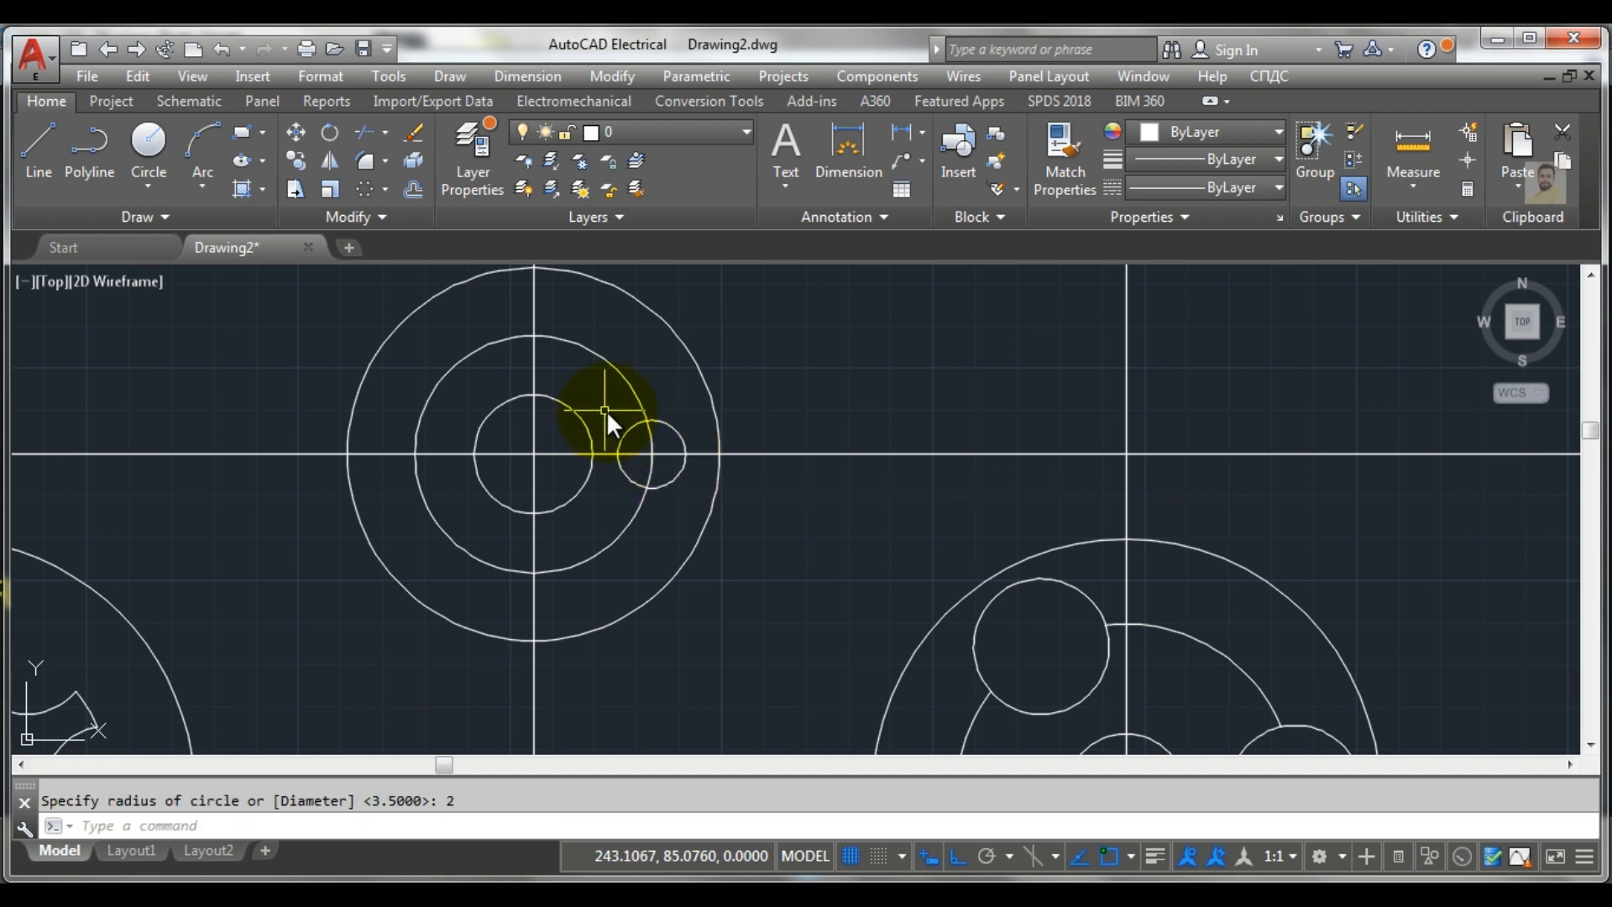
Polar array the R2 circle around the central hole group's centre as 6 items over 360 degrees, checking the class 188 image
left_click(361, 186)
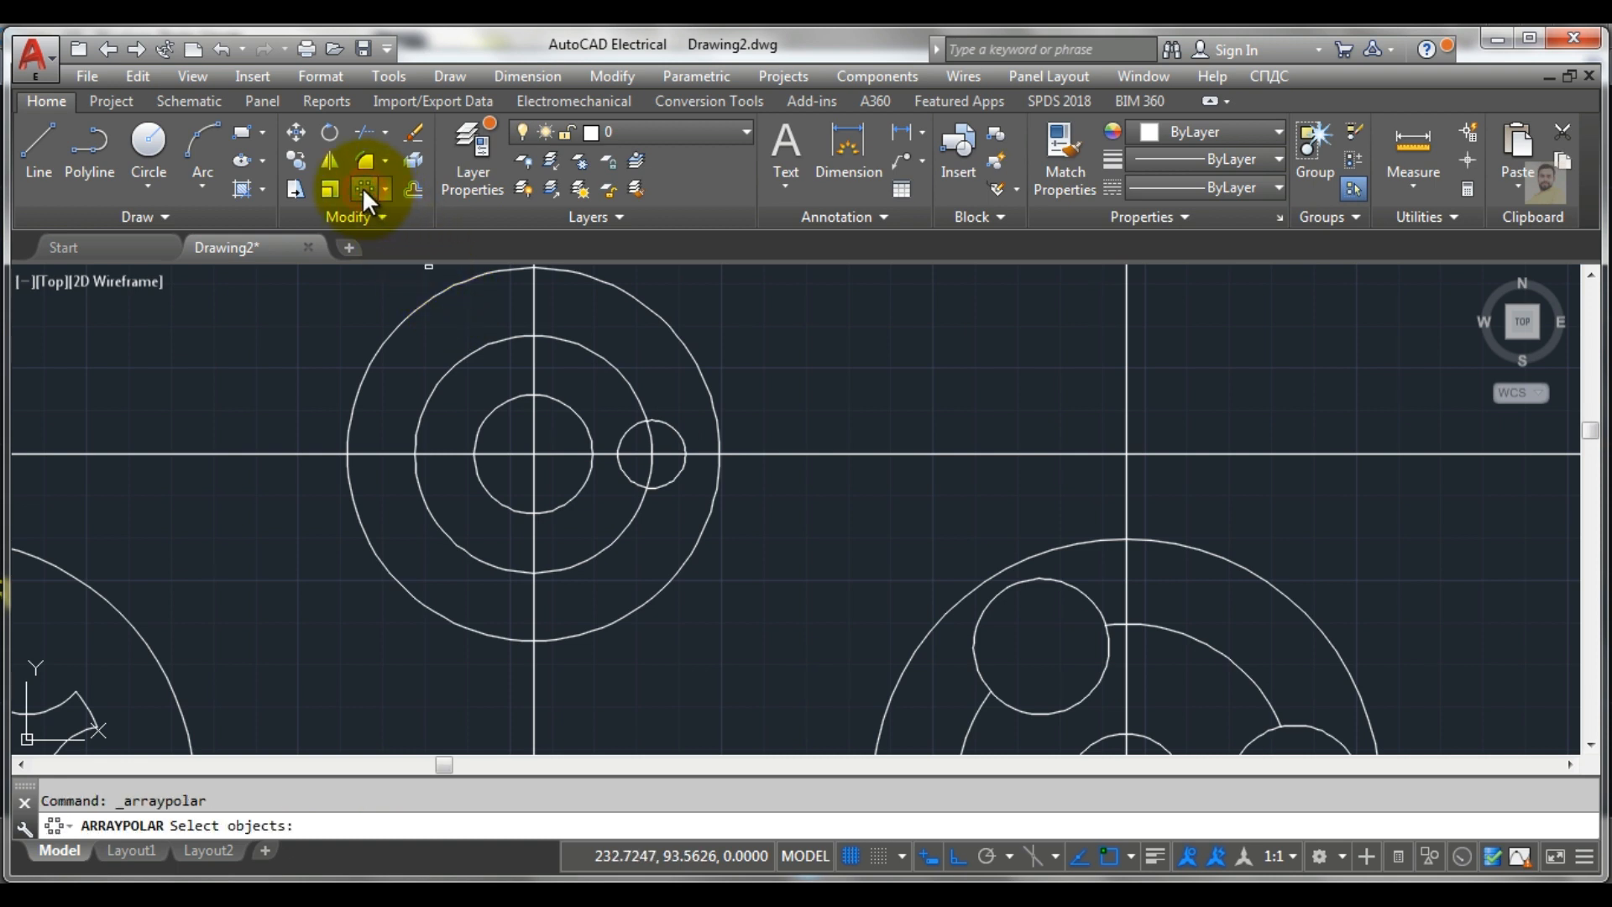
left_click(680, 472)
key("Return")
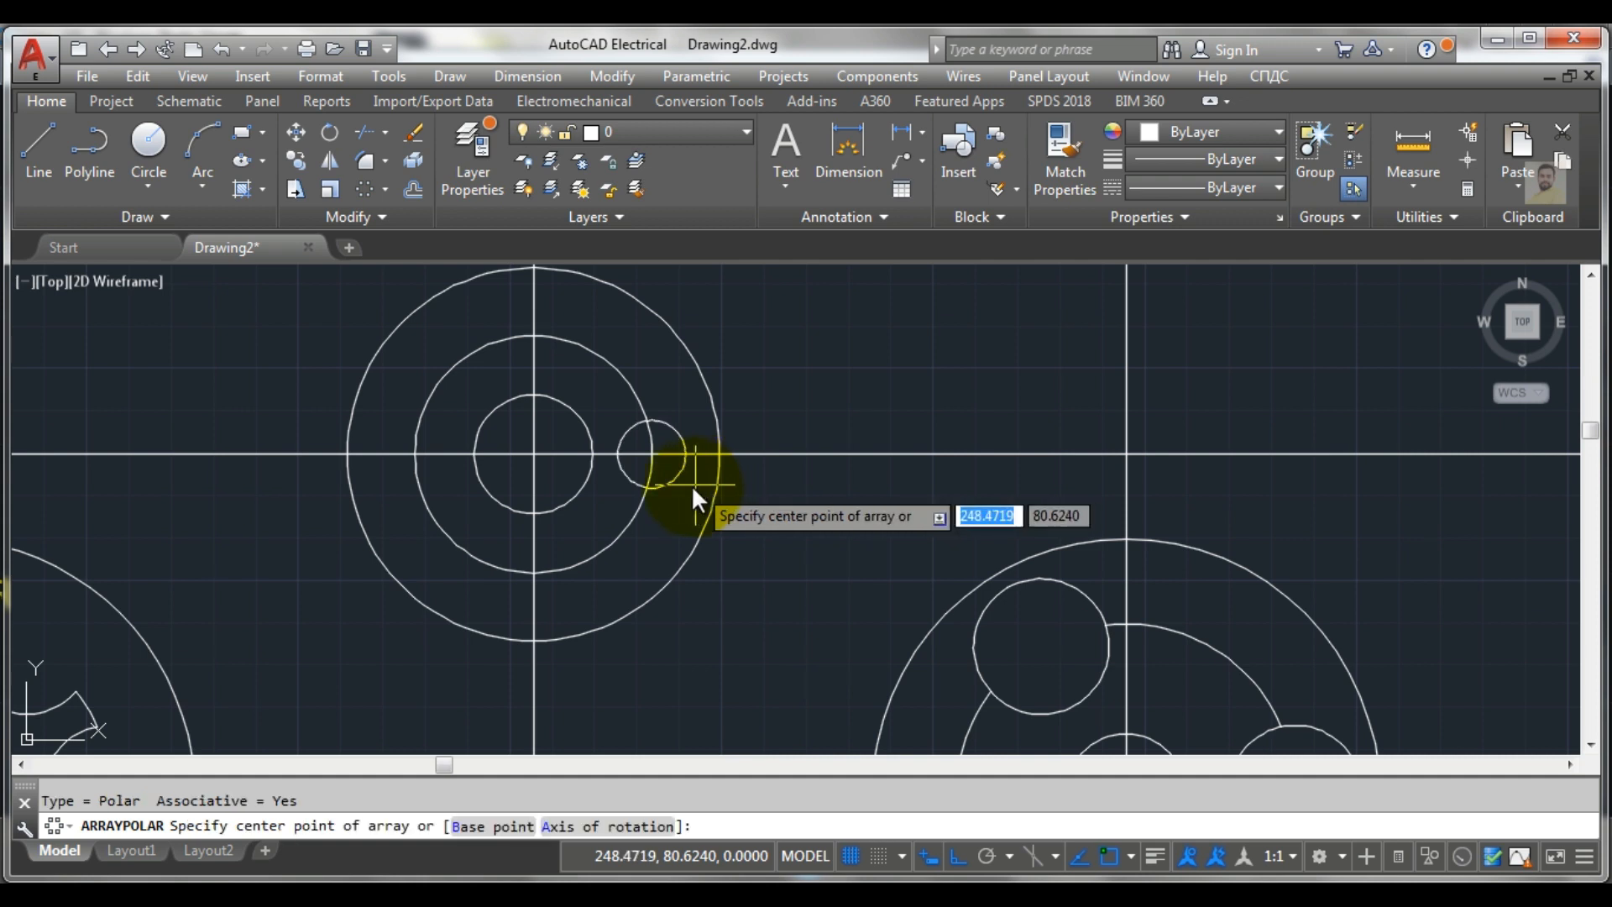
left_click(533, 453)
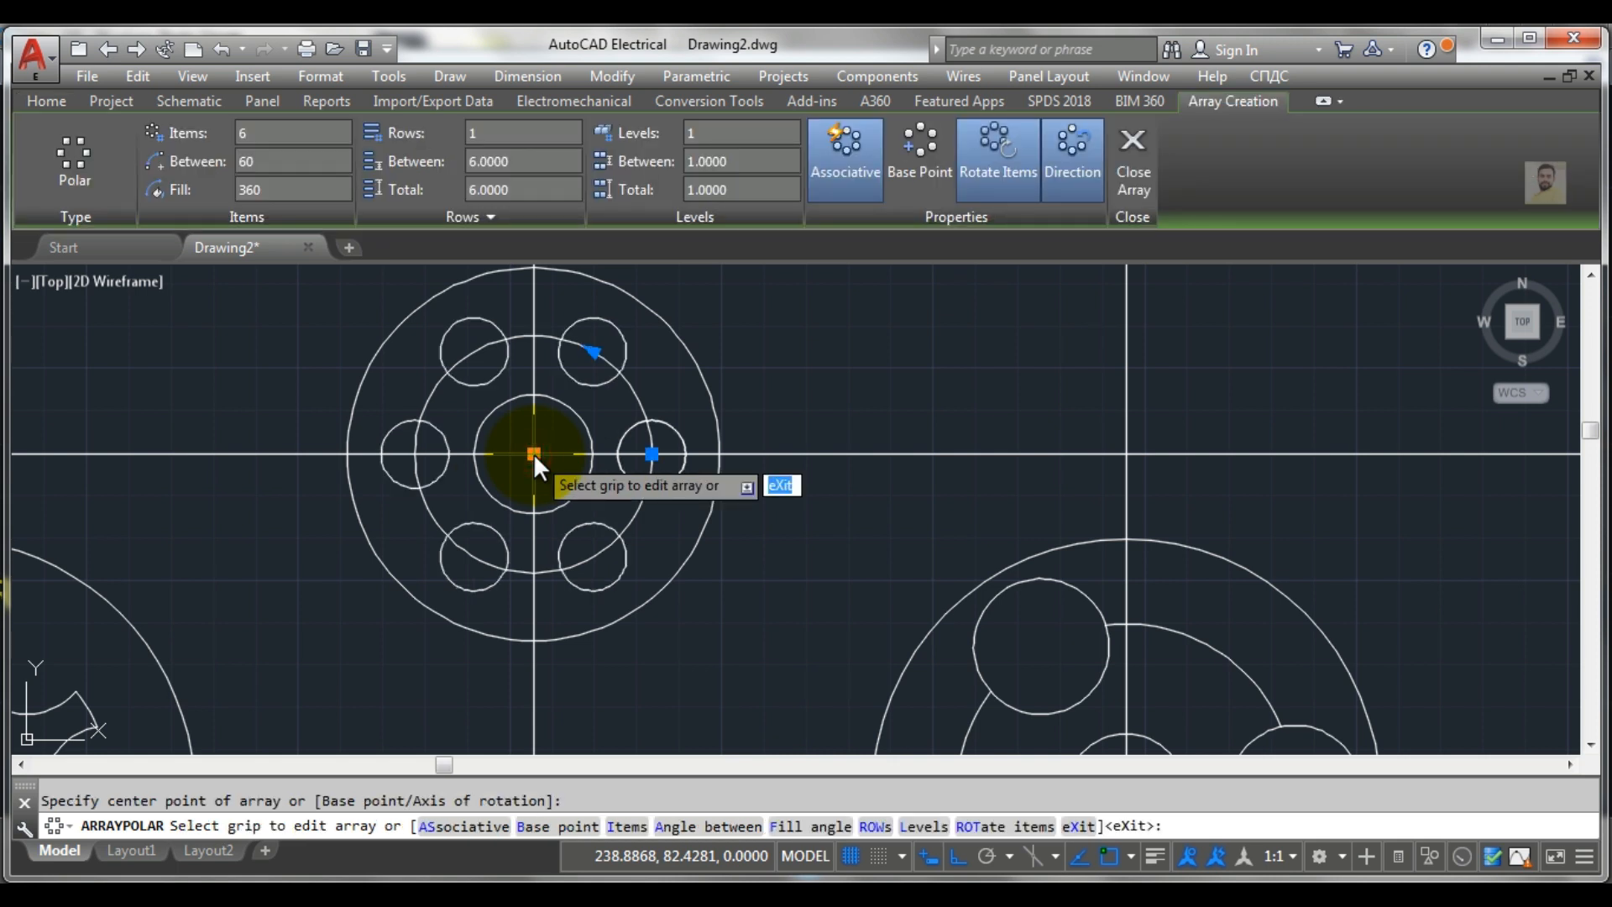
key("alt+Tab")
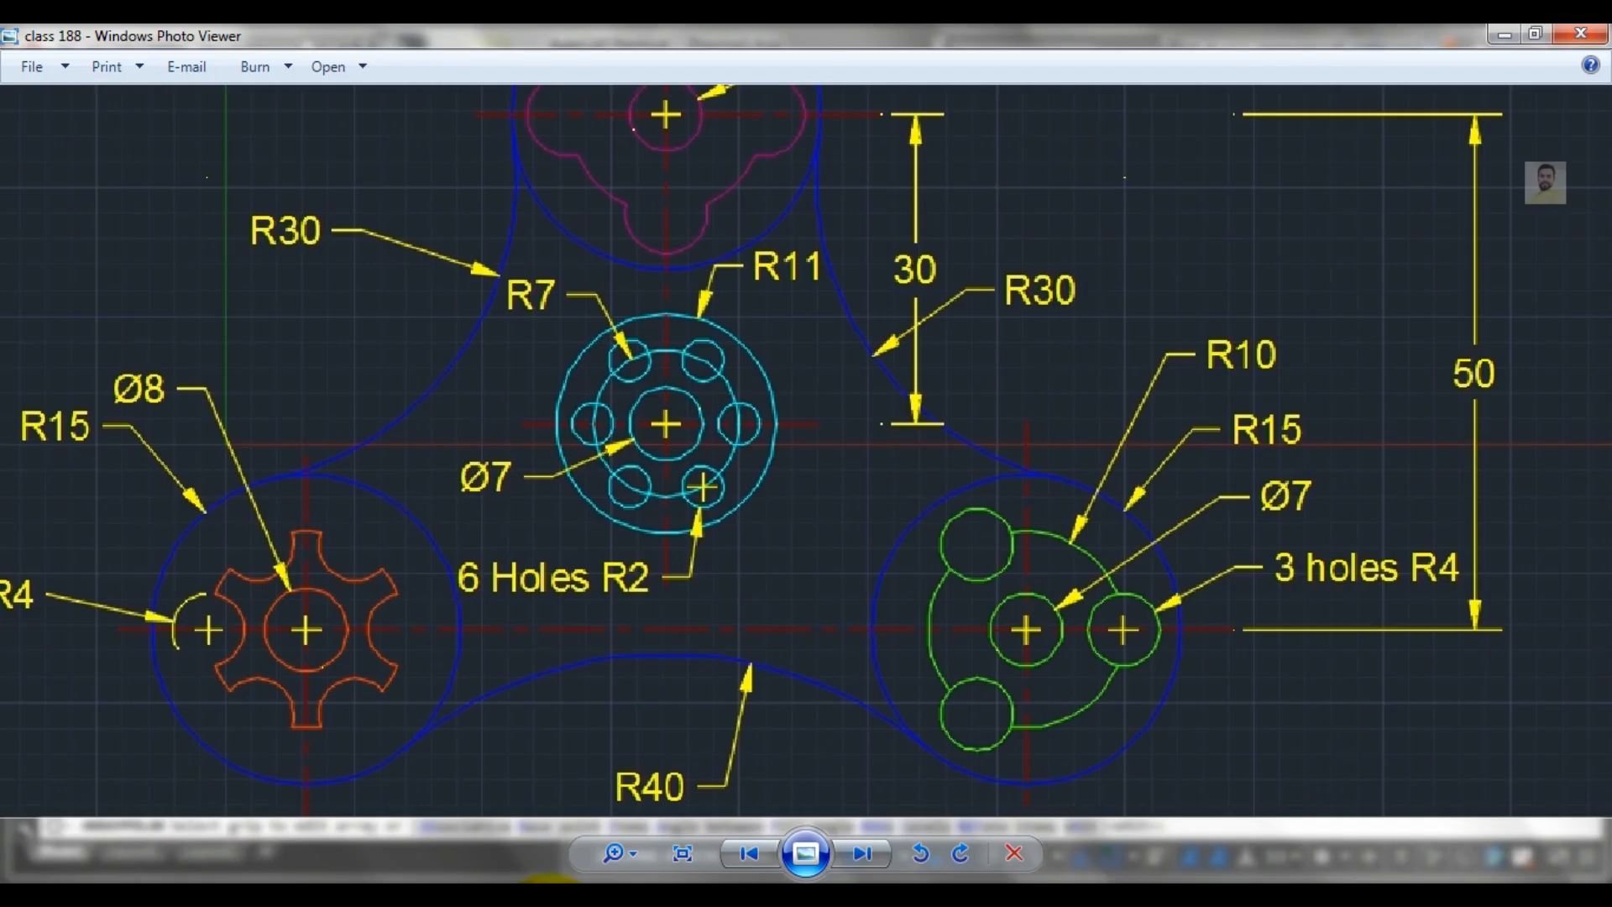
key("alt+Tab")
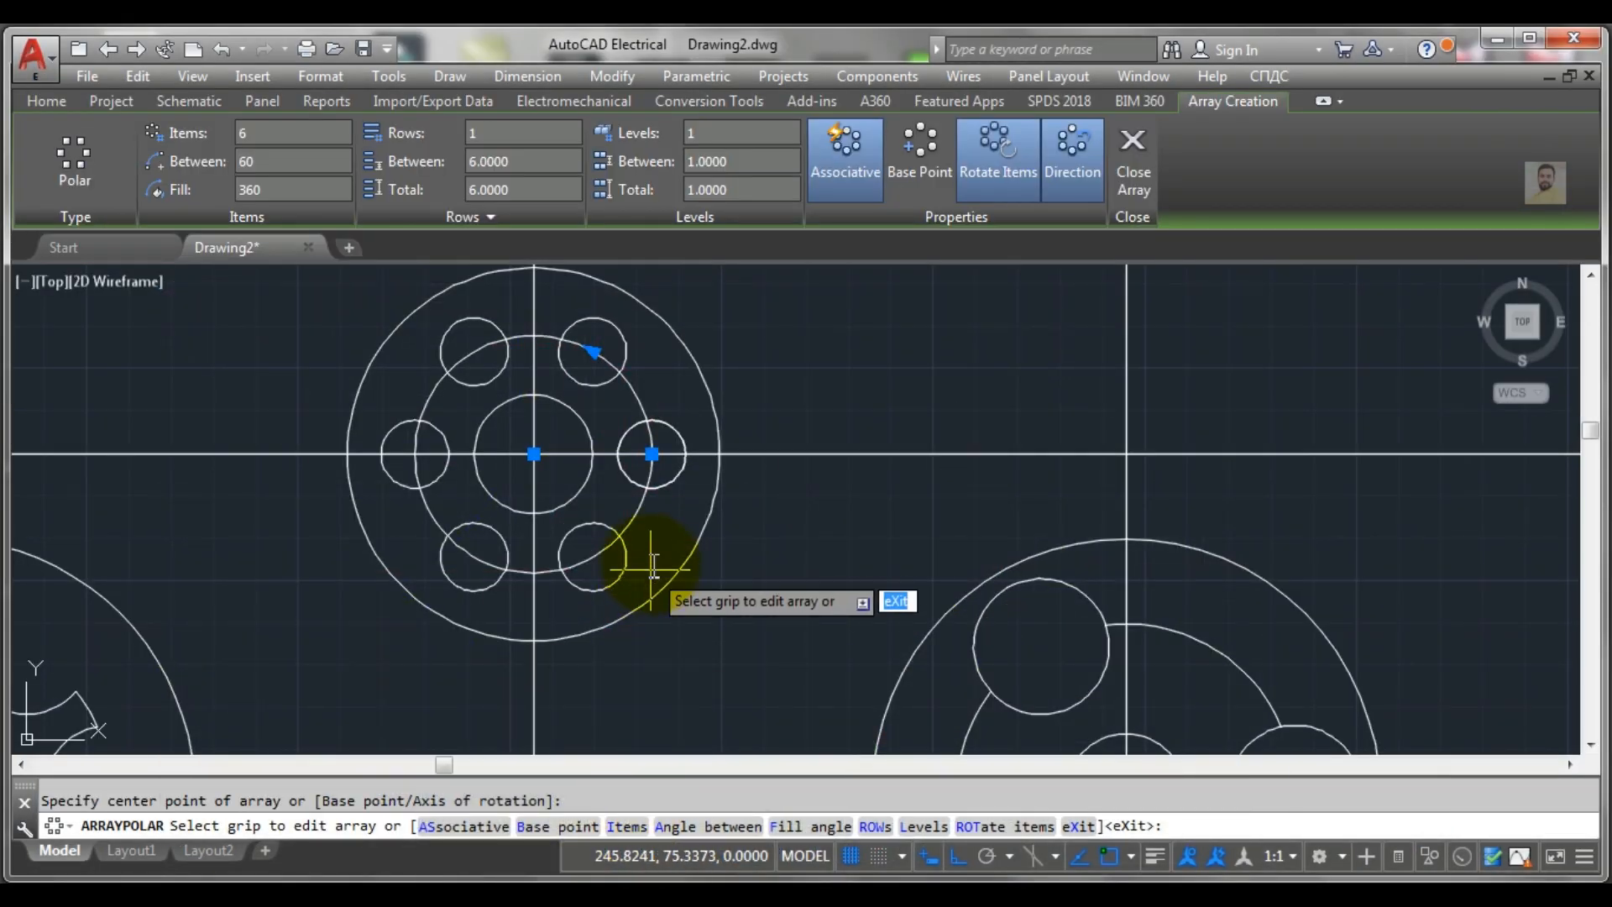
left_click(1134, 168)
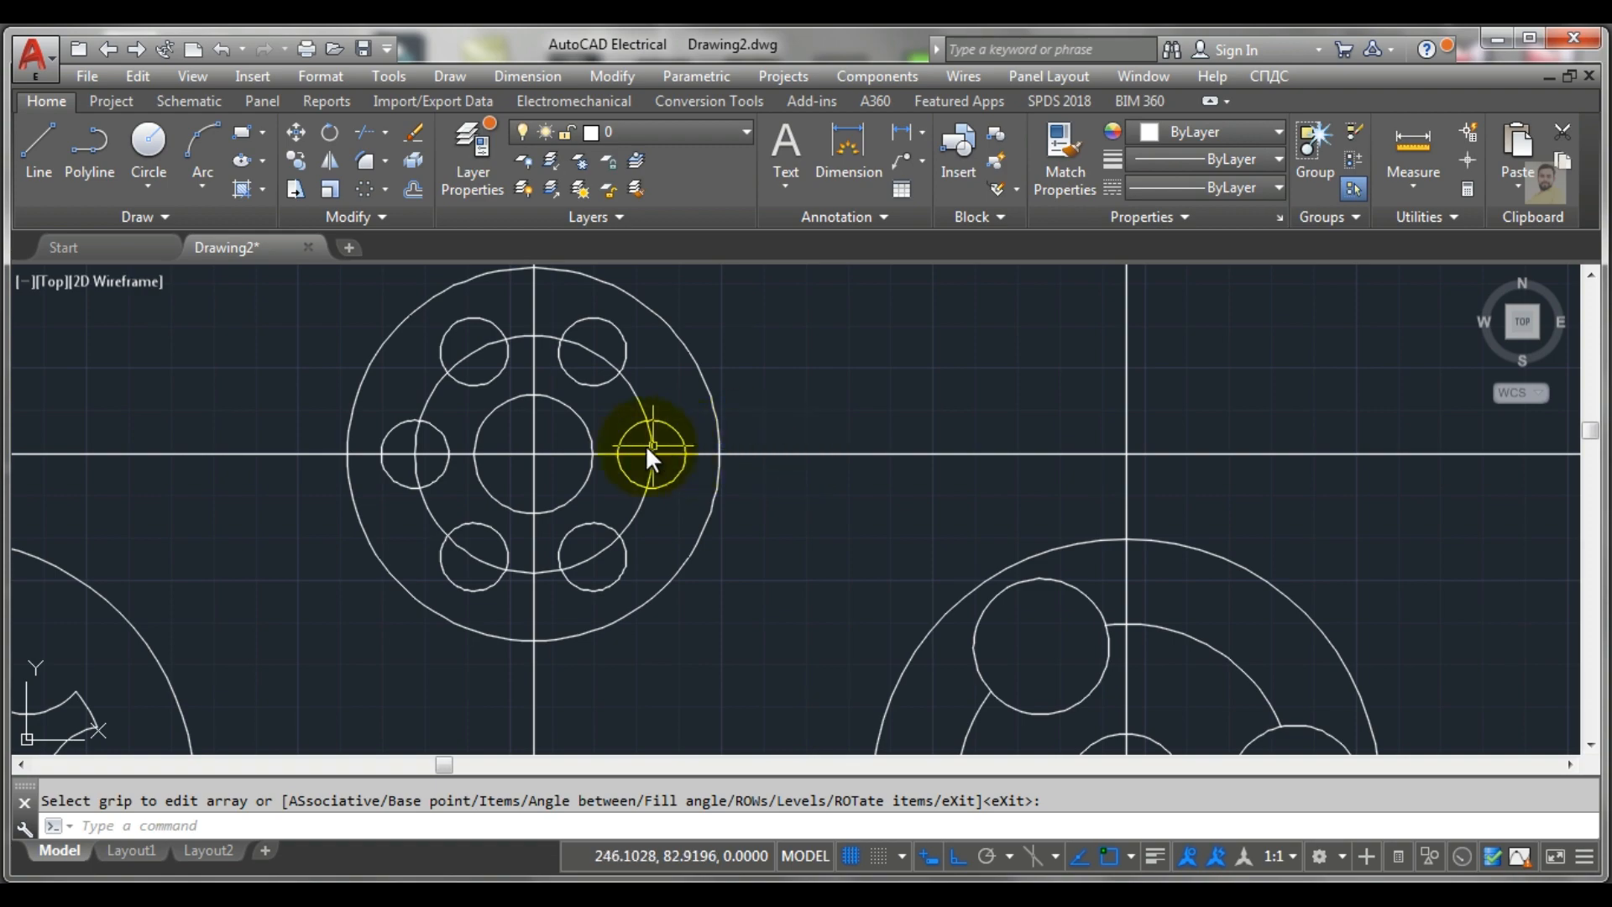
Compare the central hole group and lobes with the class 188 image, and examine the radii of the arcs connecting the lobes
key("alt+Tab")
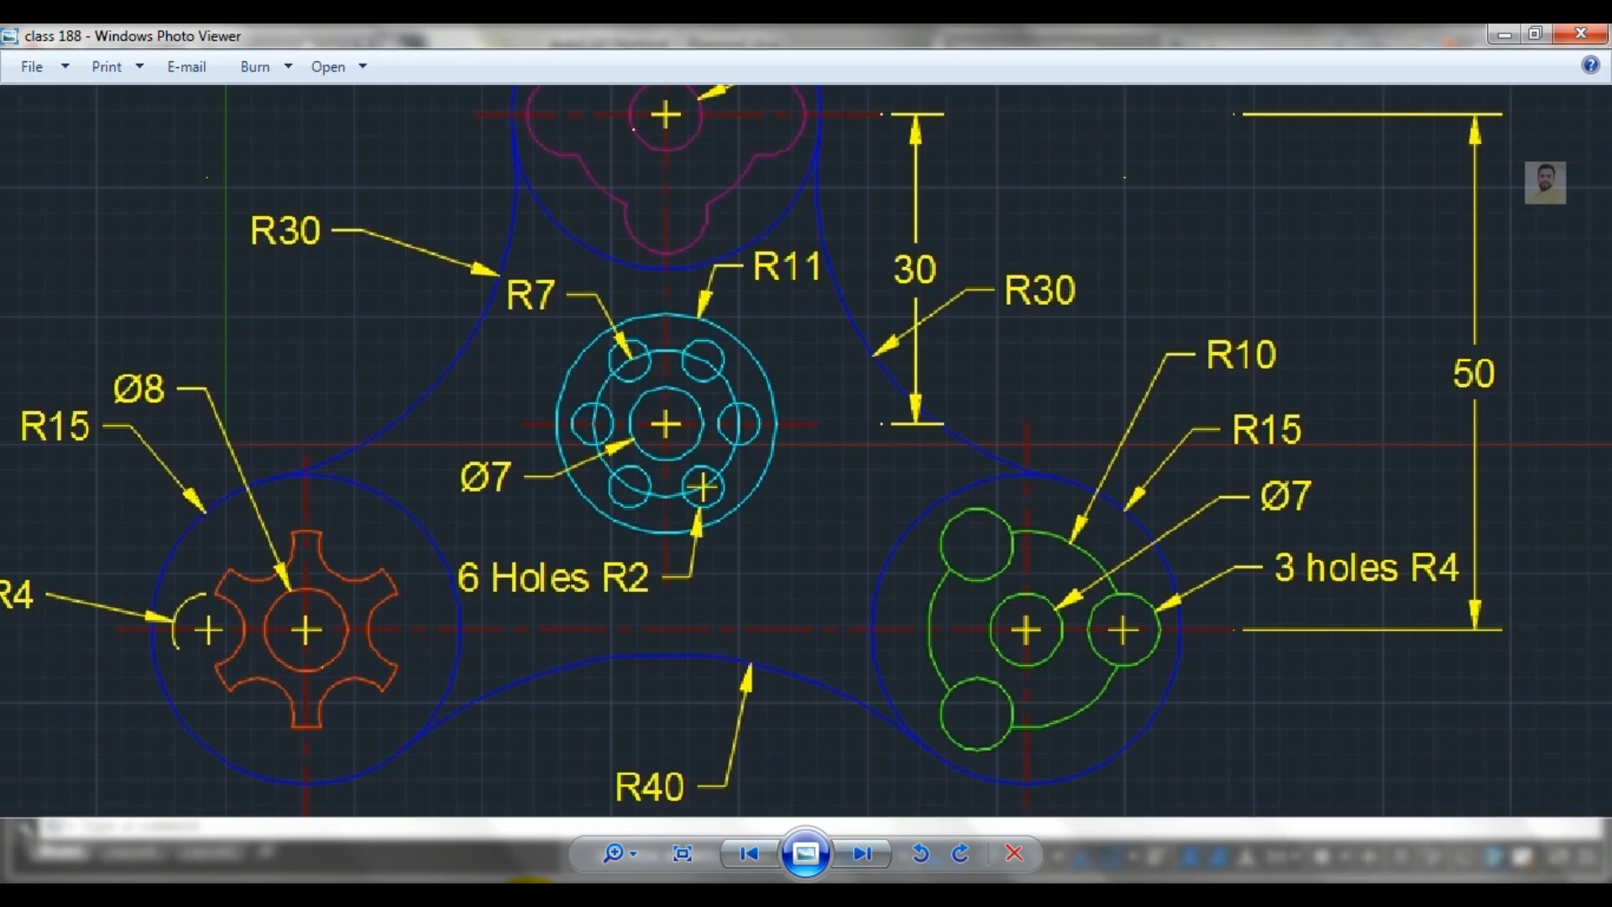
key("alt+Tab")
scroll(652, 632, "down", 8)
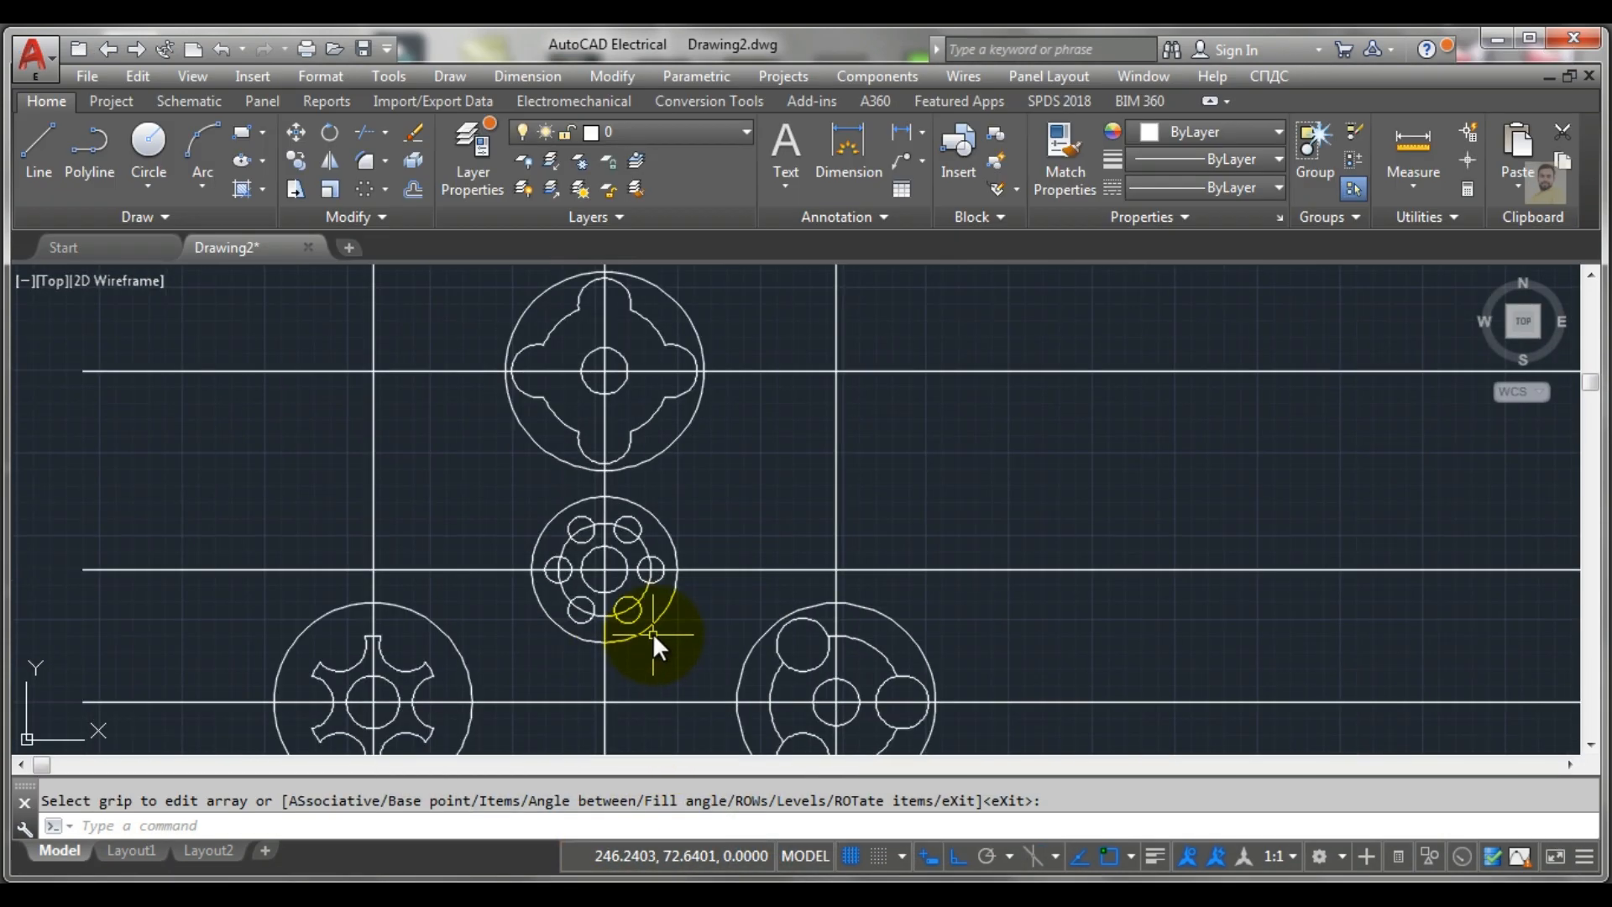
middle_click_drag(652, 628, 740, 541)
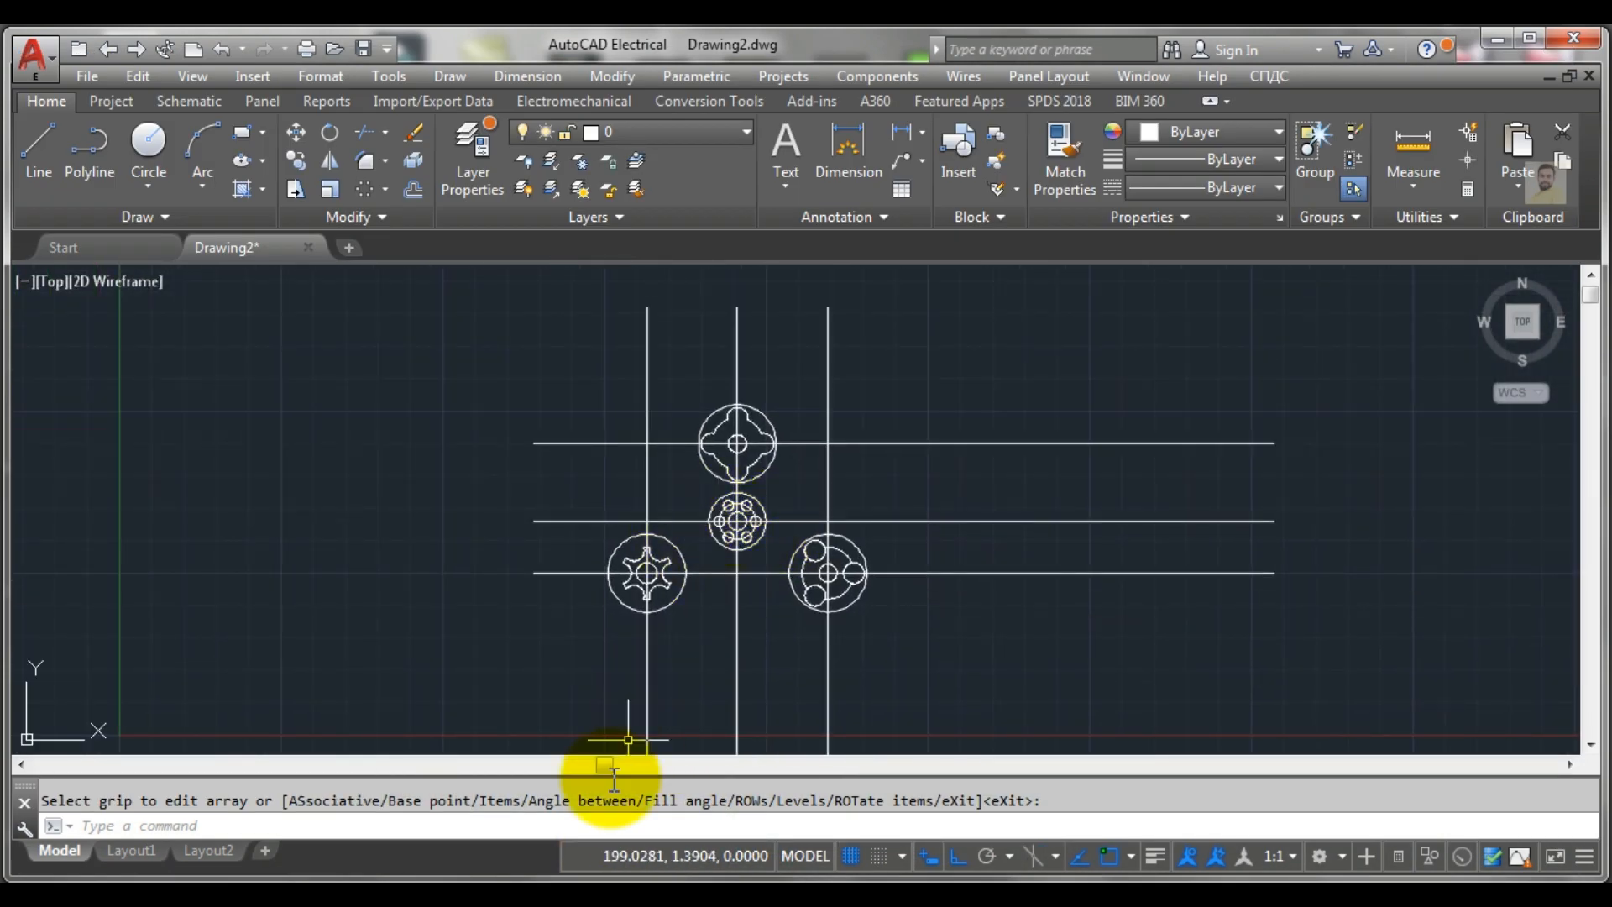
key("alt+Tab")
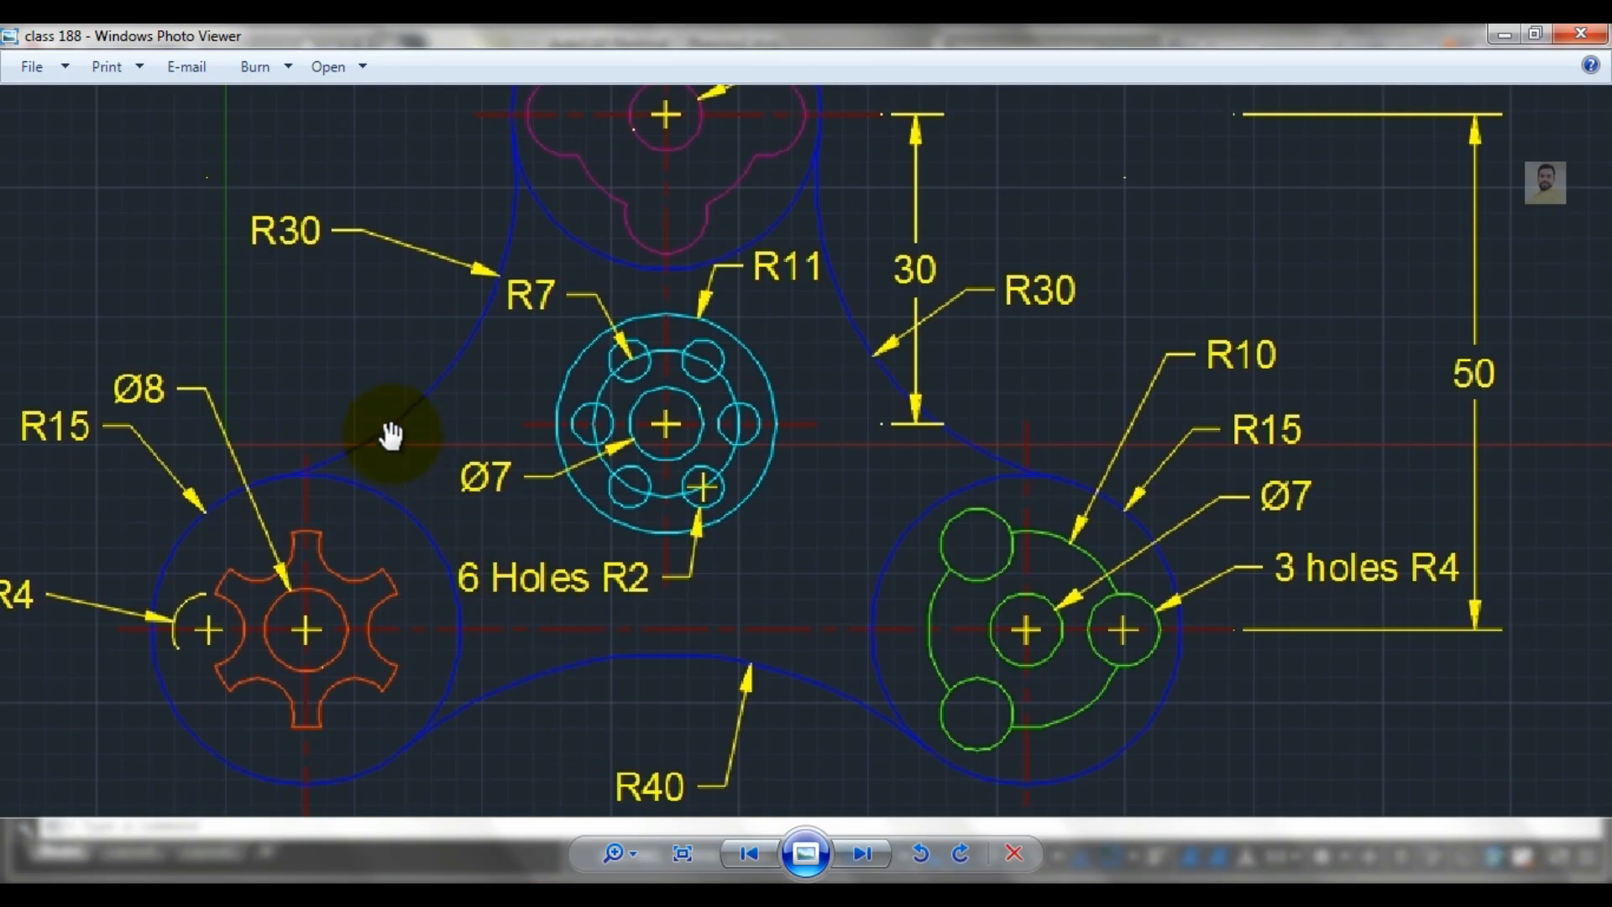
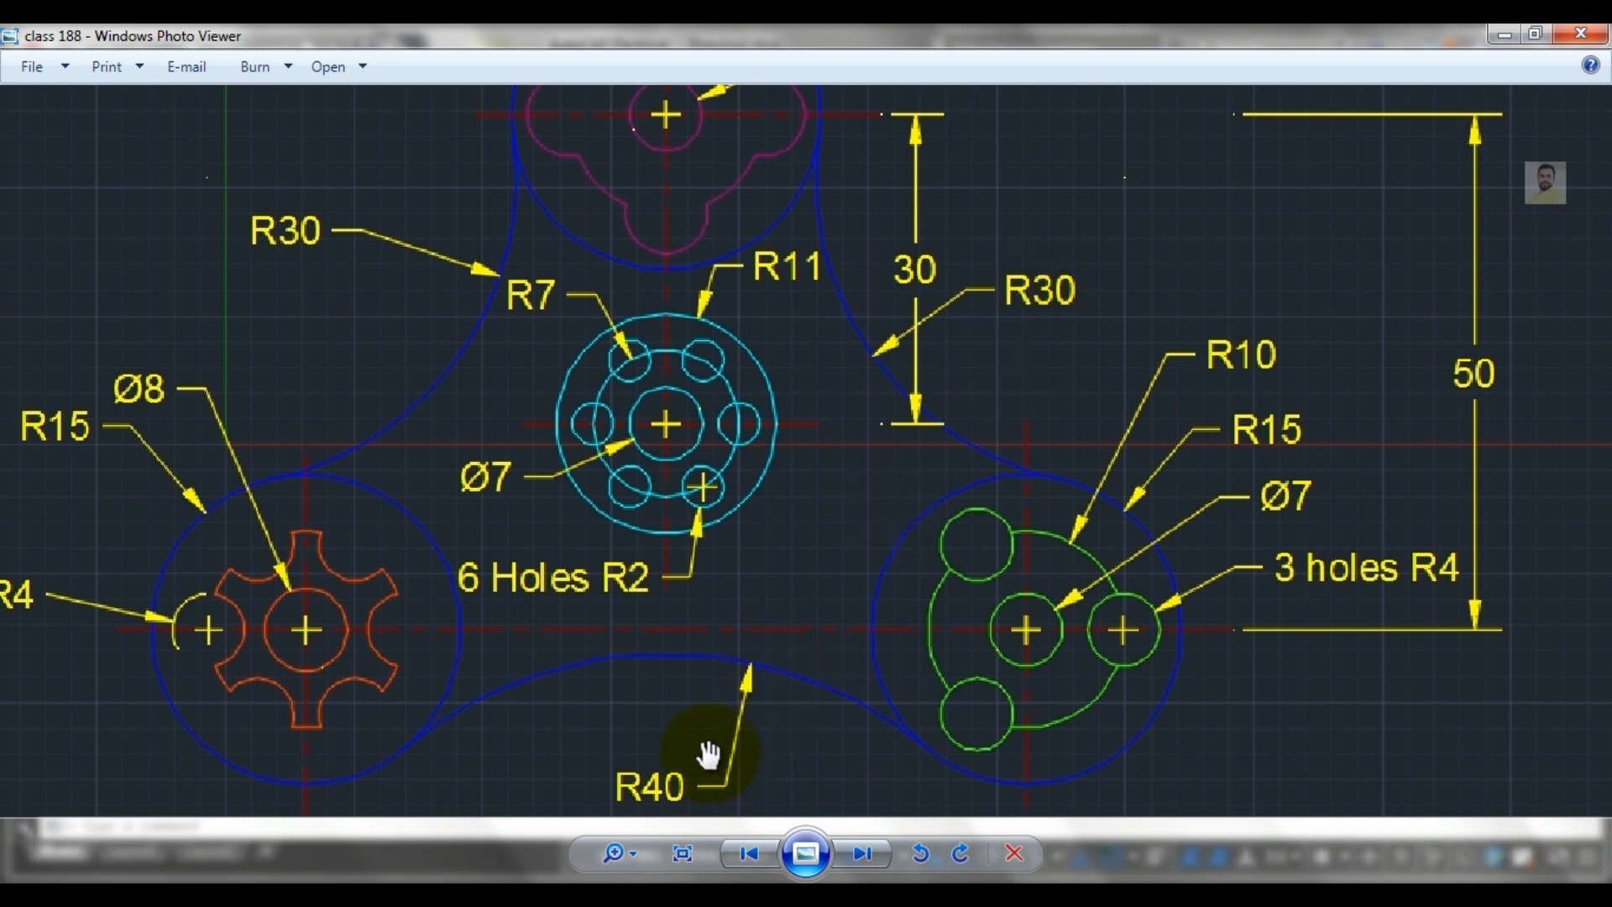
scroll(708, 754, "down", 2)
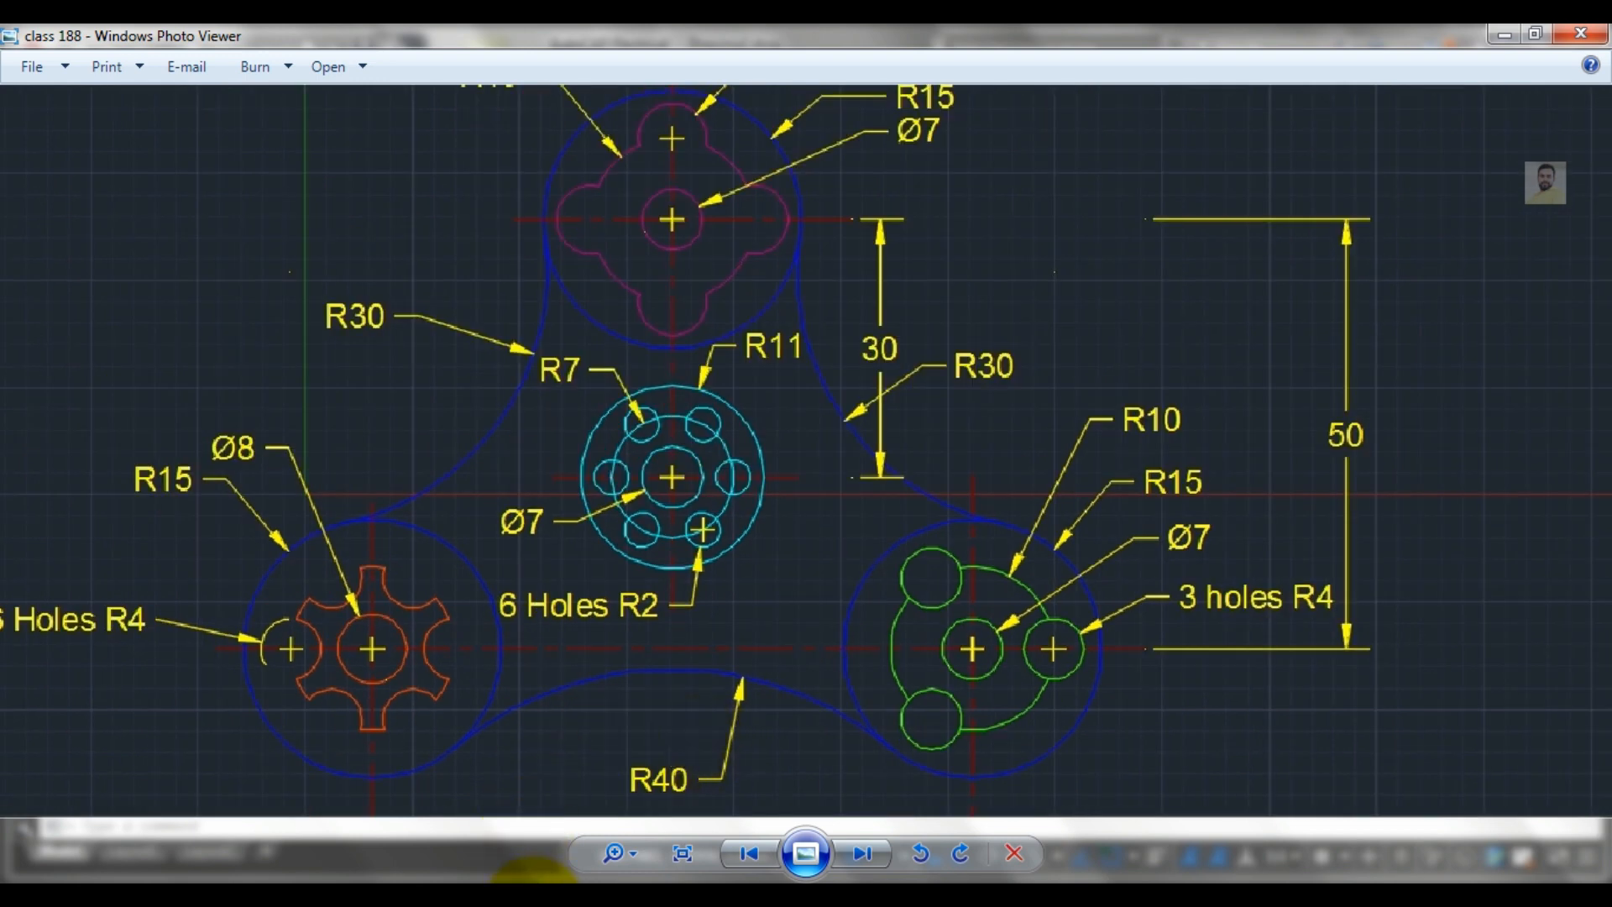
left_click(485, 894)
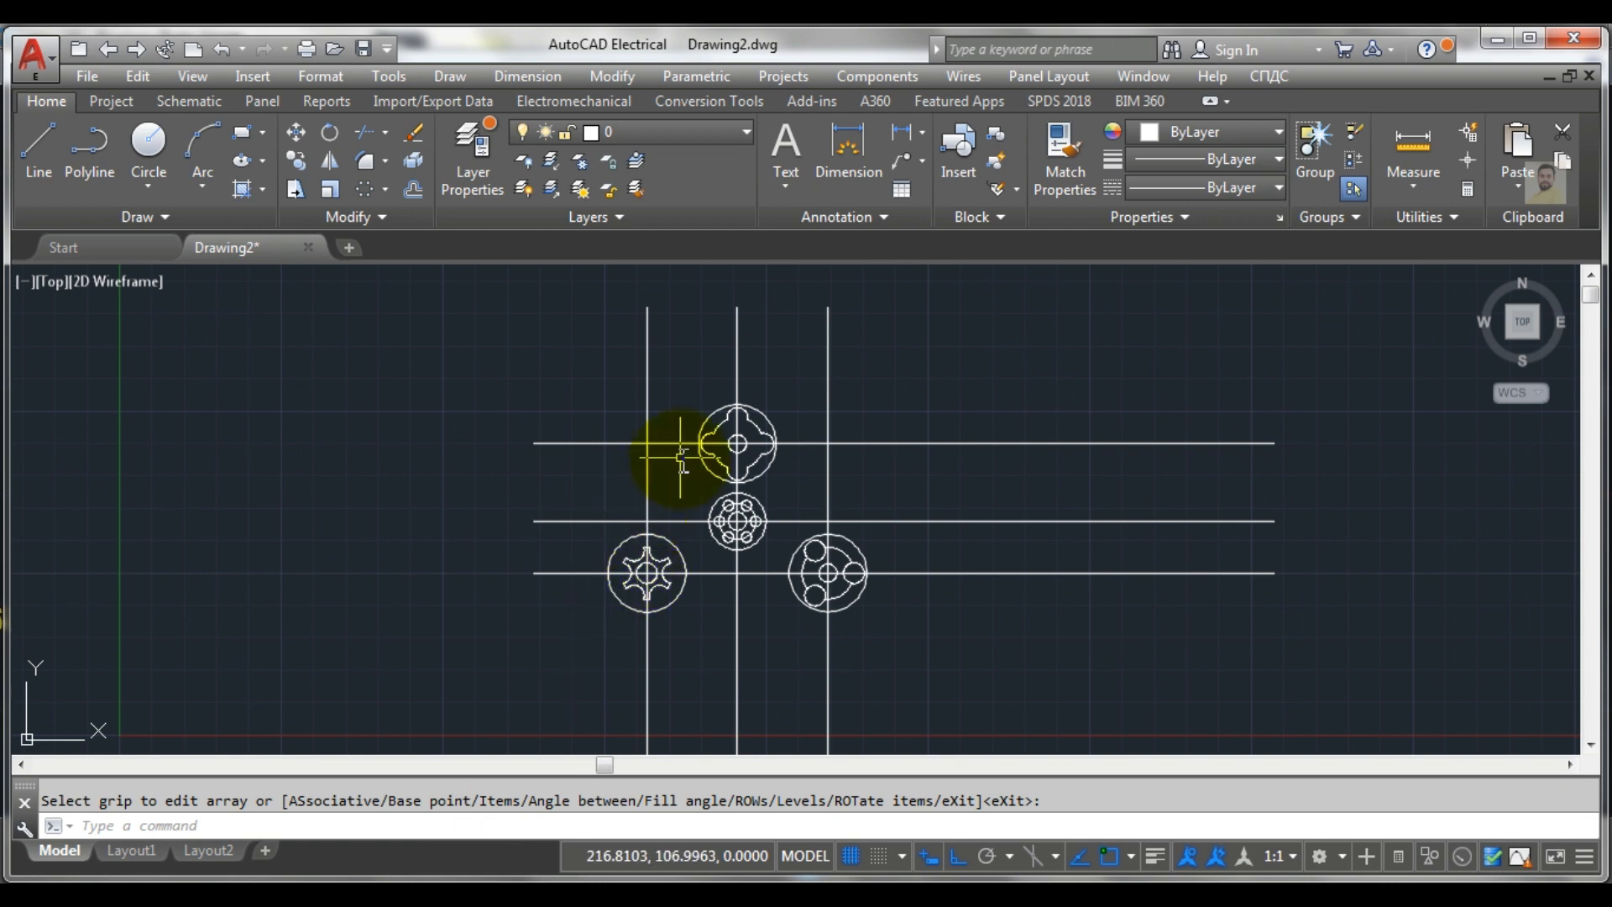
Try a circle of radius 30 tangent to the outer circles of the lower-left and upper lobes, and erase it after inspecting the tangency
scroll(681, 459, "up", 2)
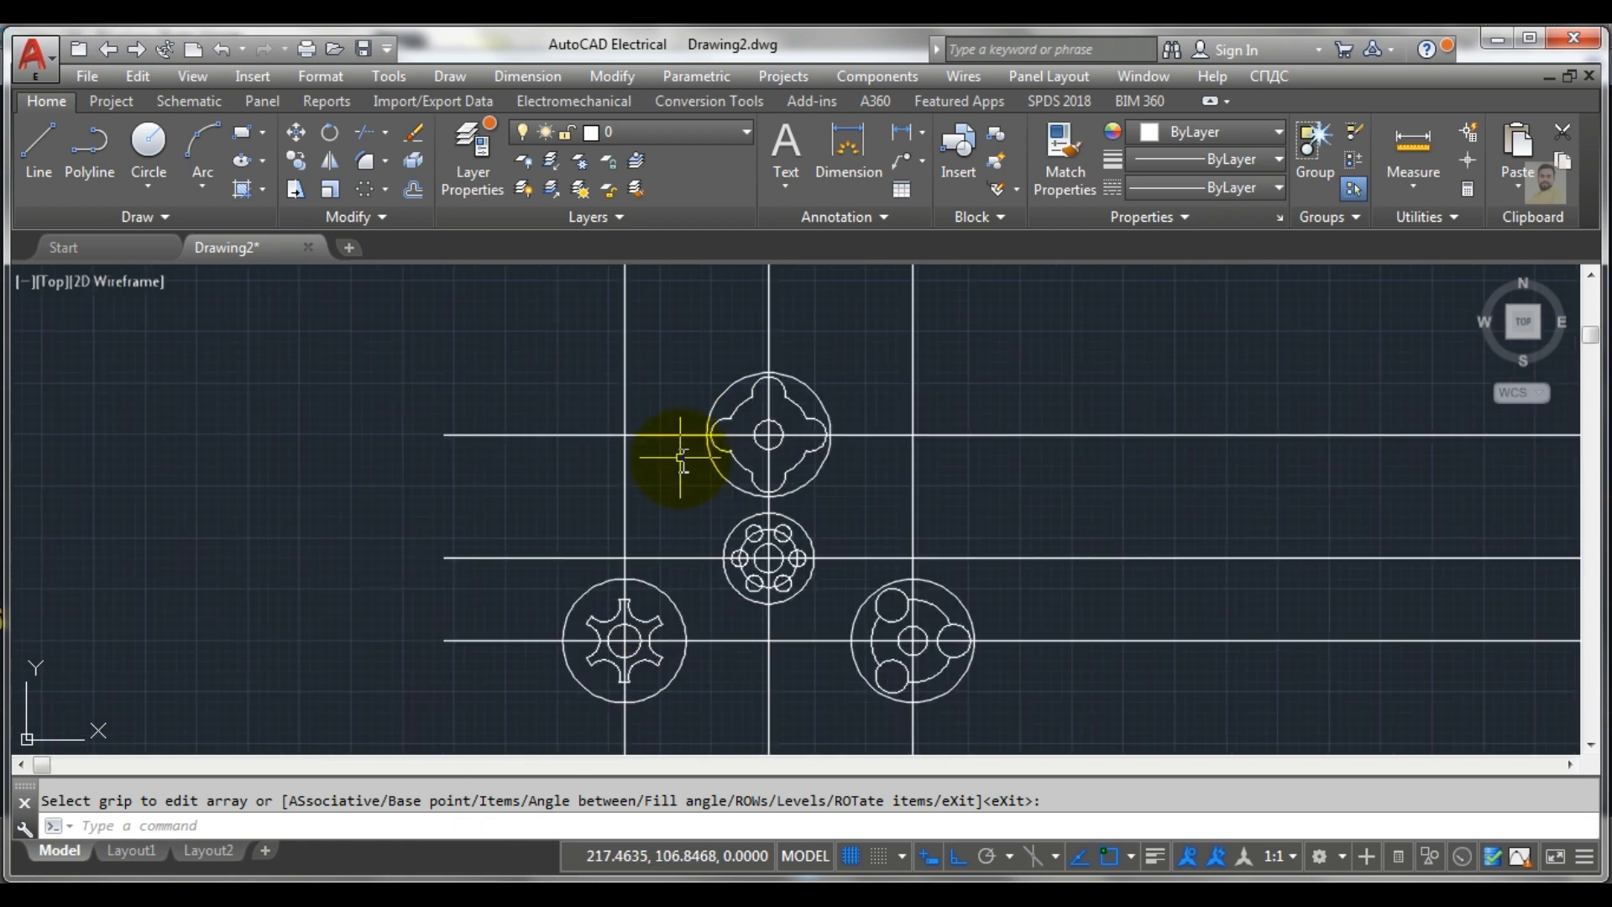
left_click(169, 190)
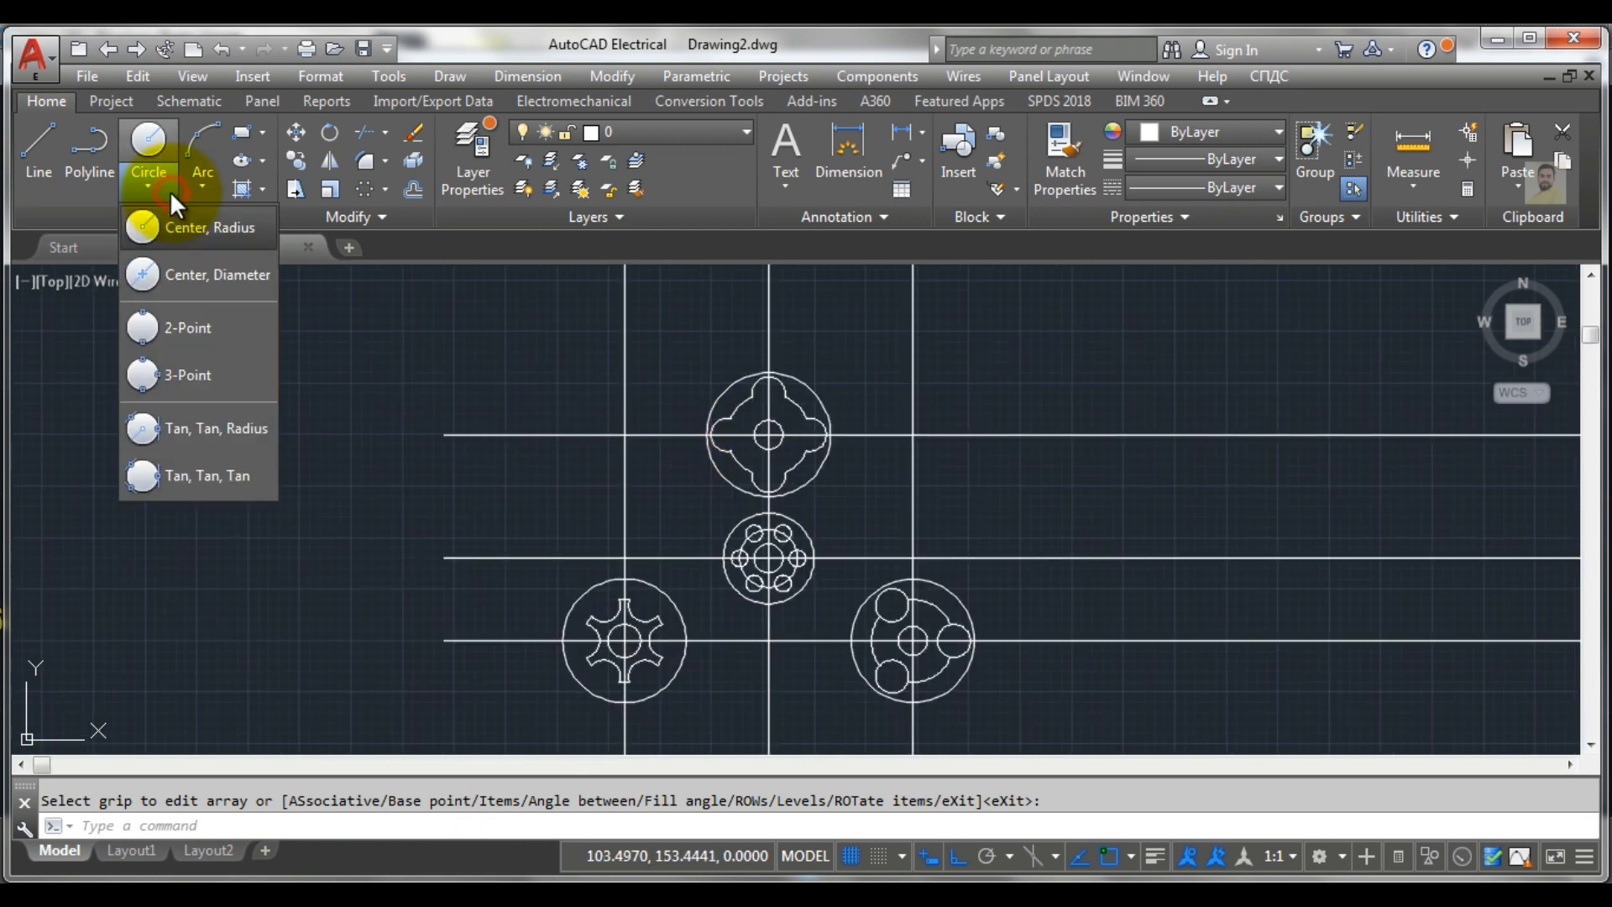
left_click(209, 429)
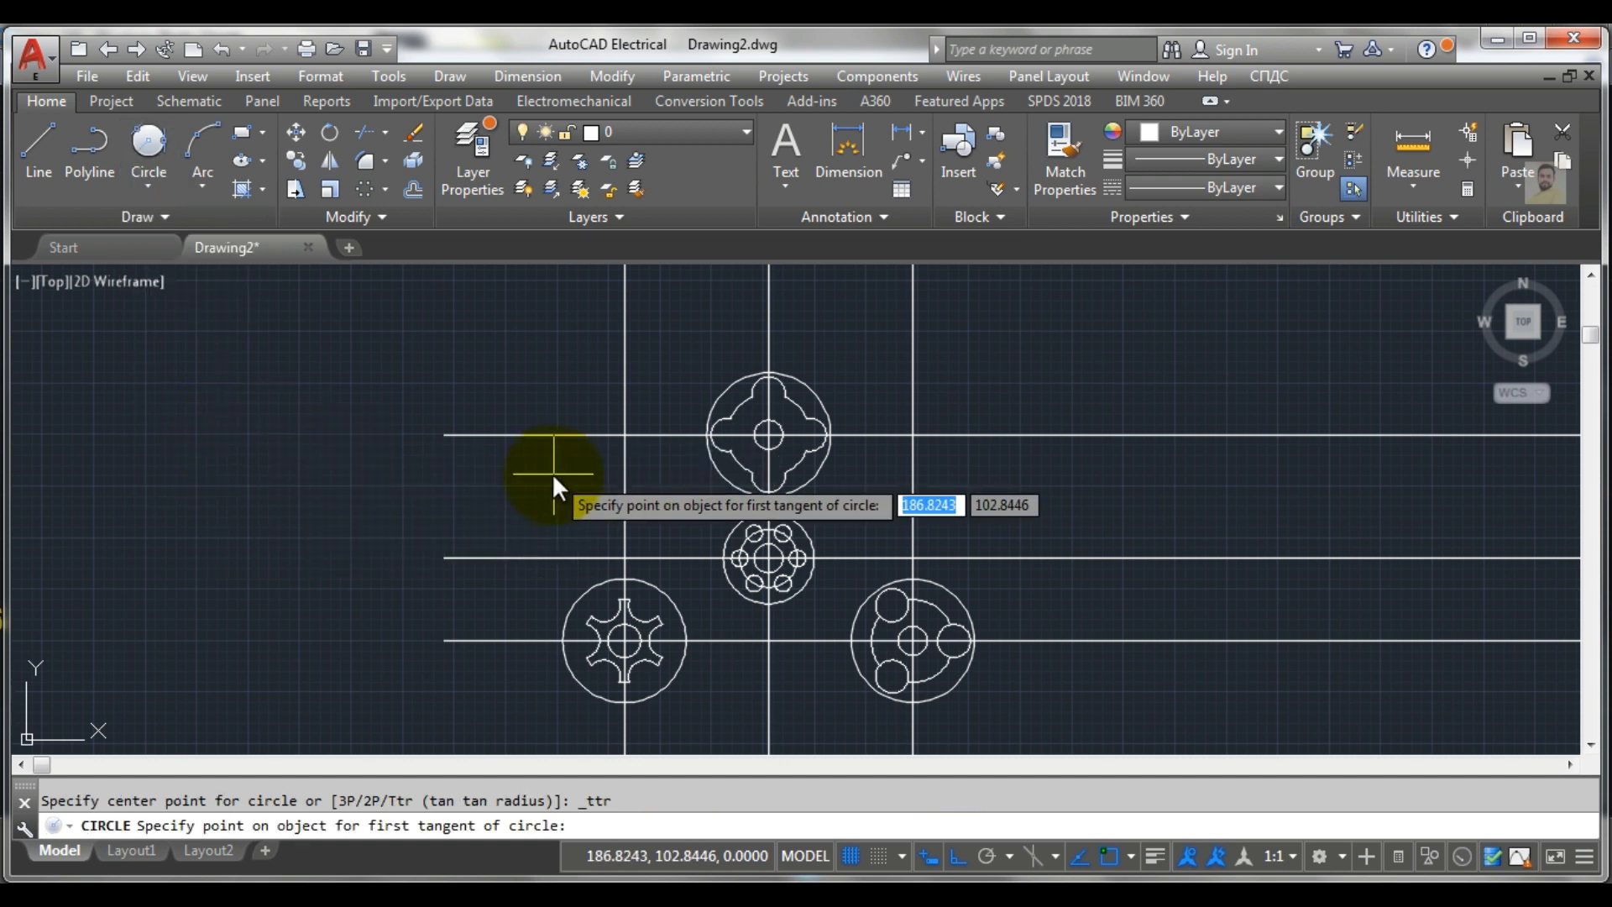
left_click(574, 603)
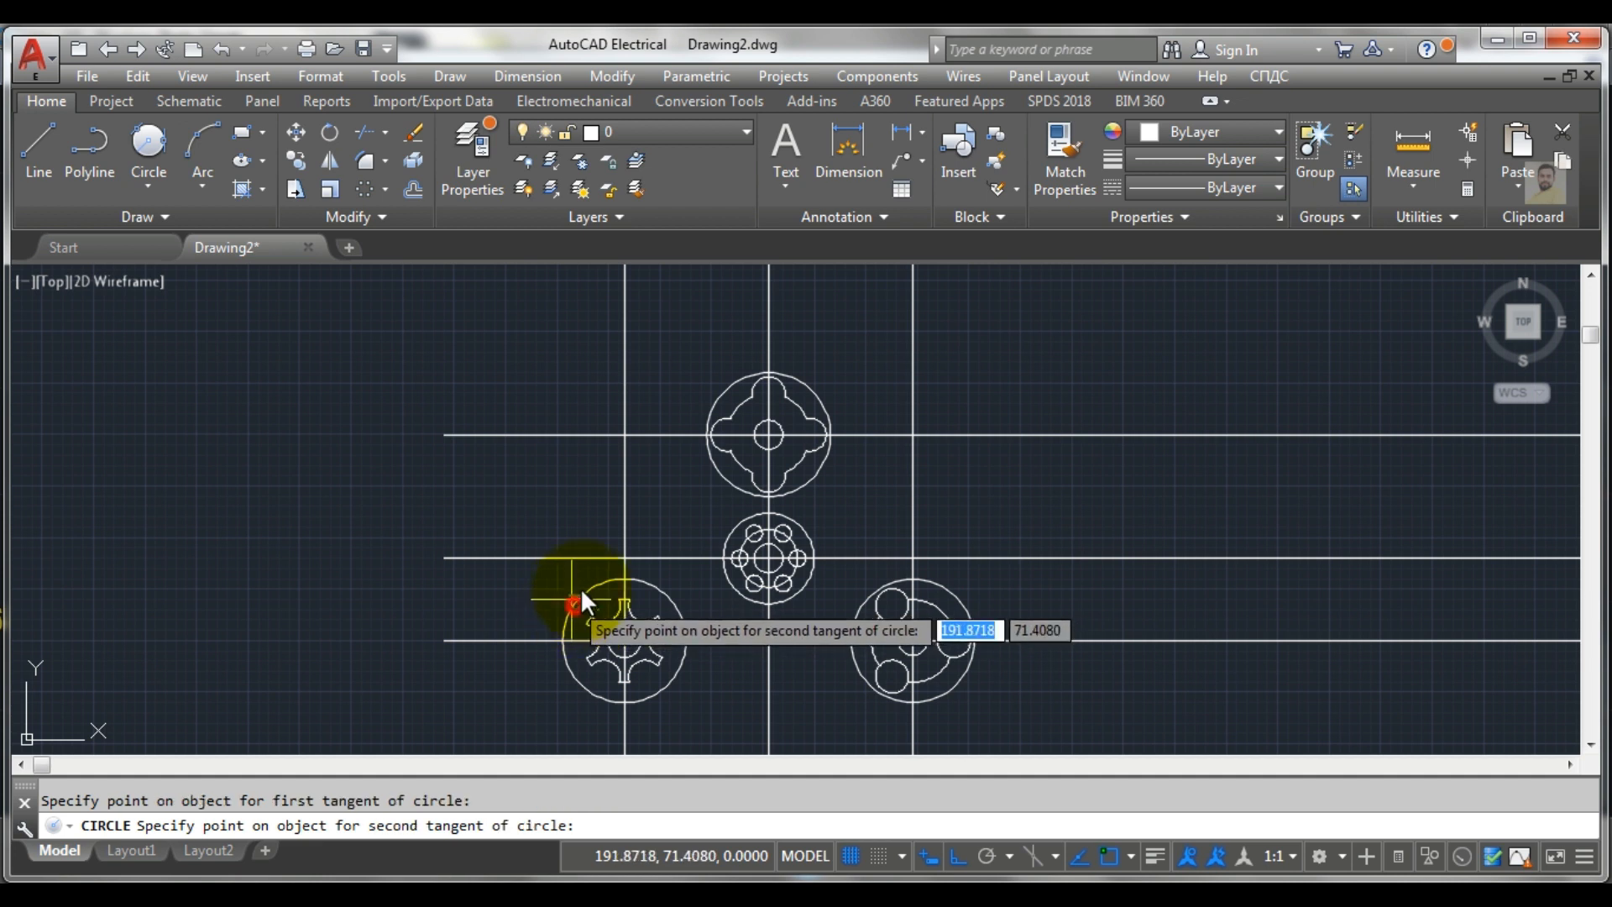
left_click(718, 391)
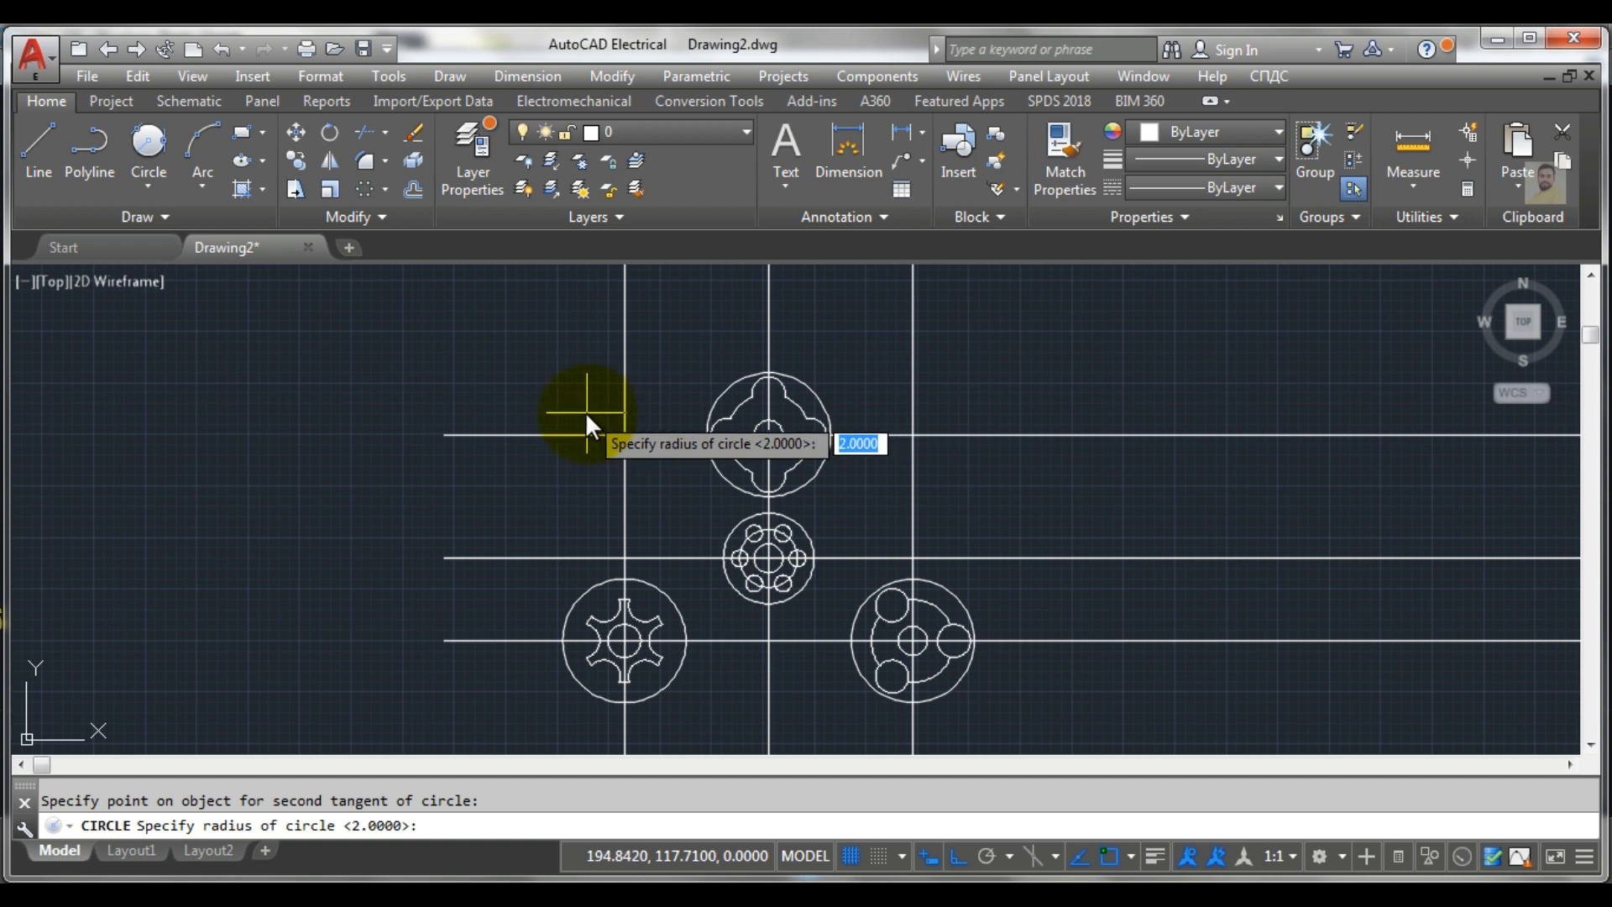
type("30")
key("Return")
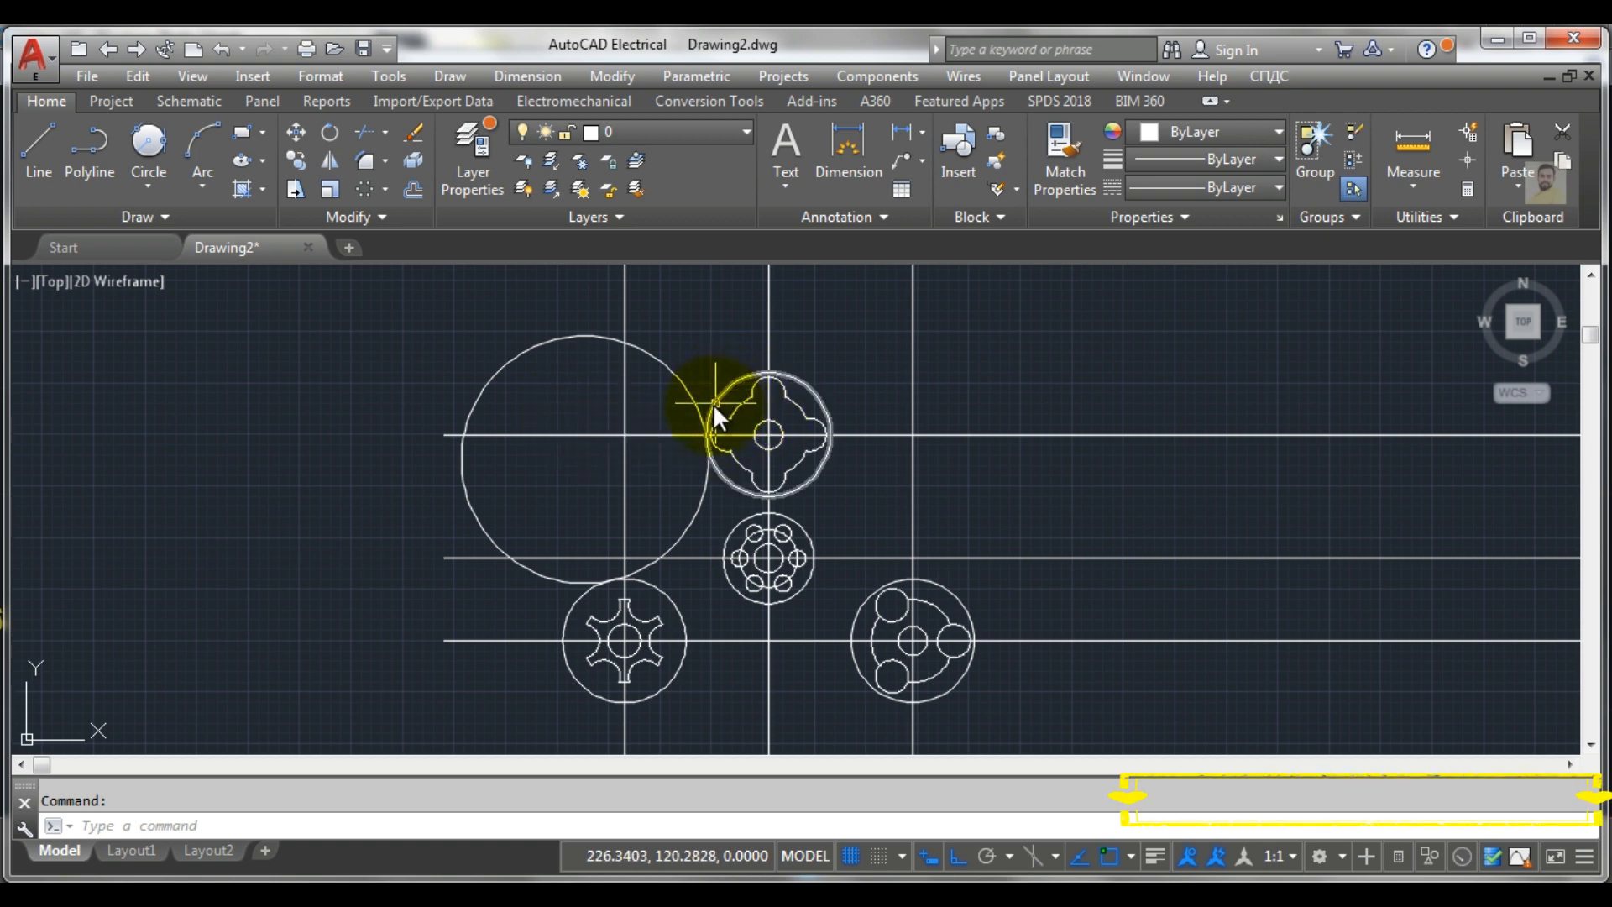
scroll(702, 480, "up", 2)
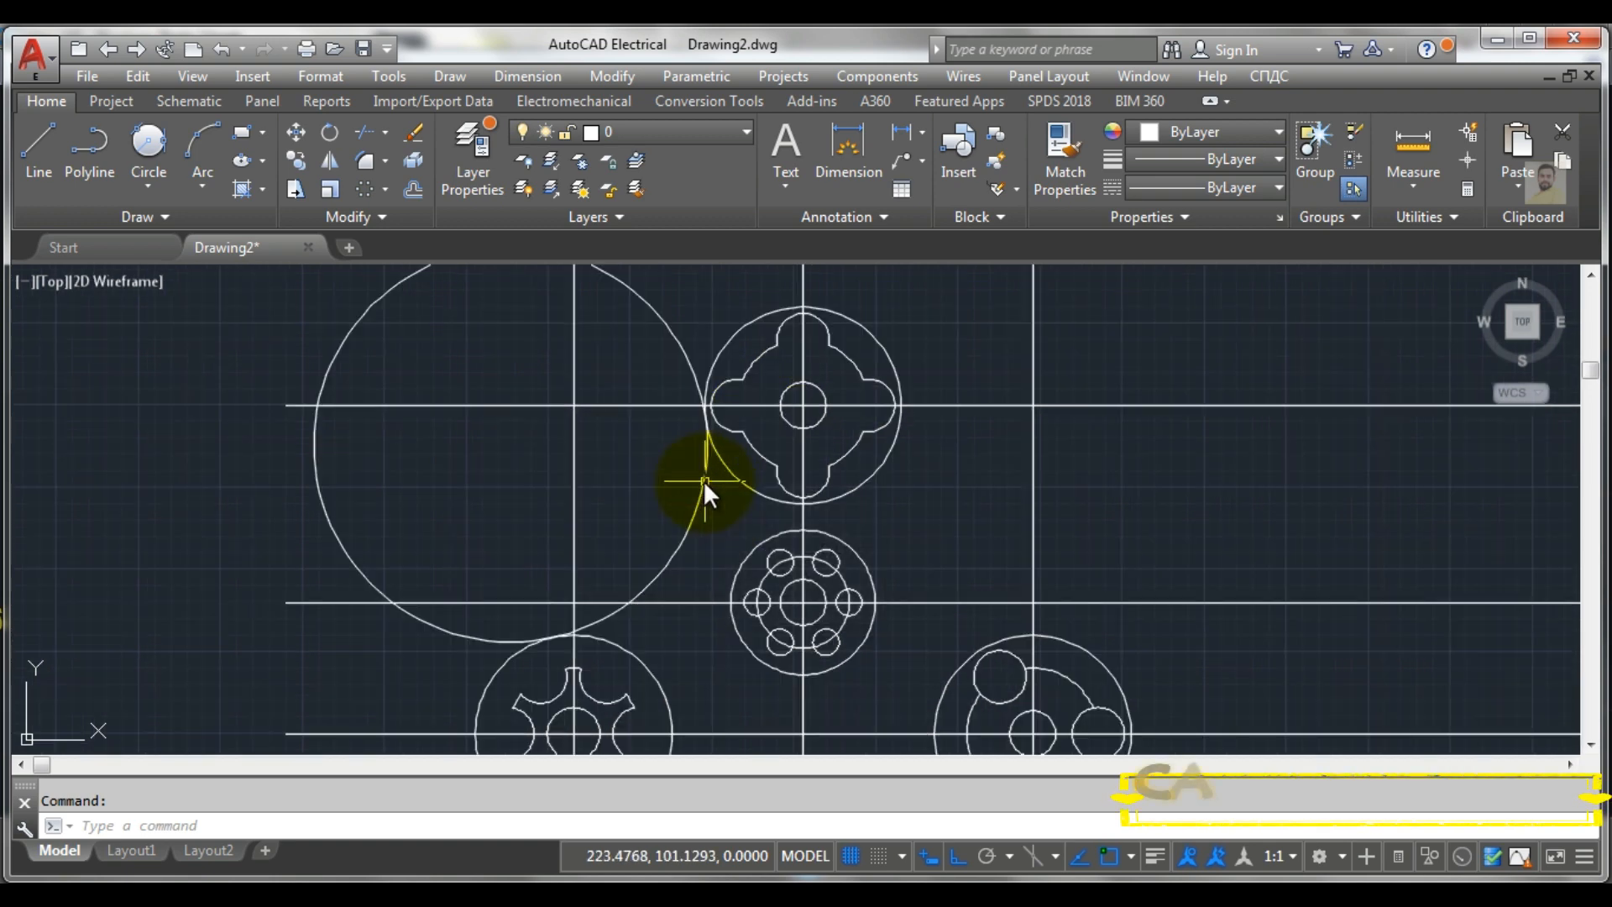
scroll(713, 455, "up", 2)
scroll(713, 455, "down", 2)
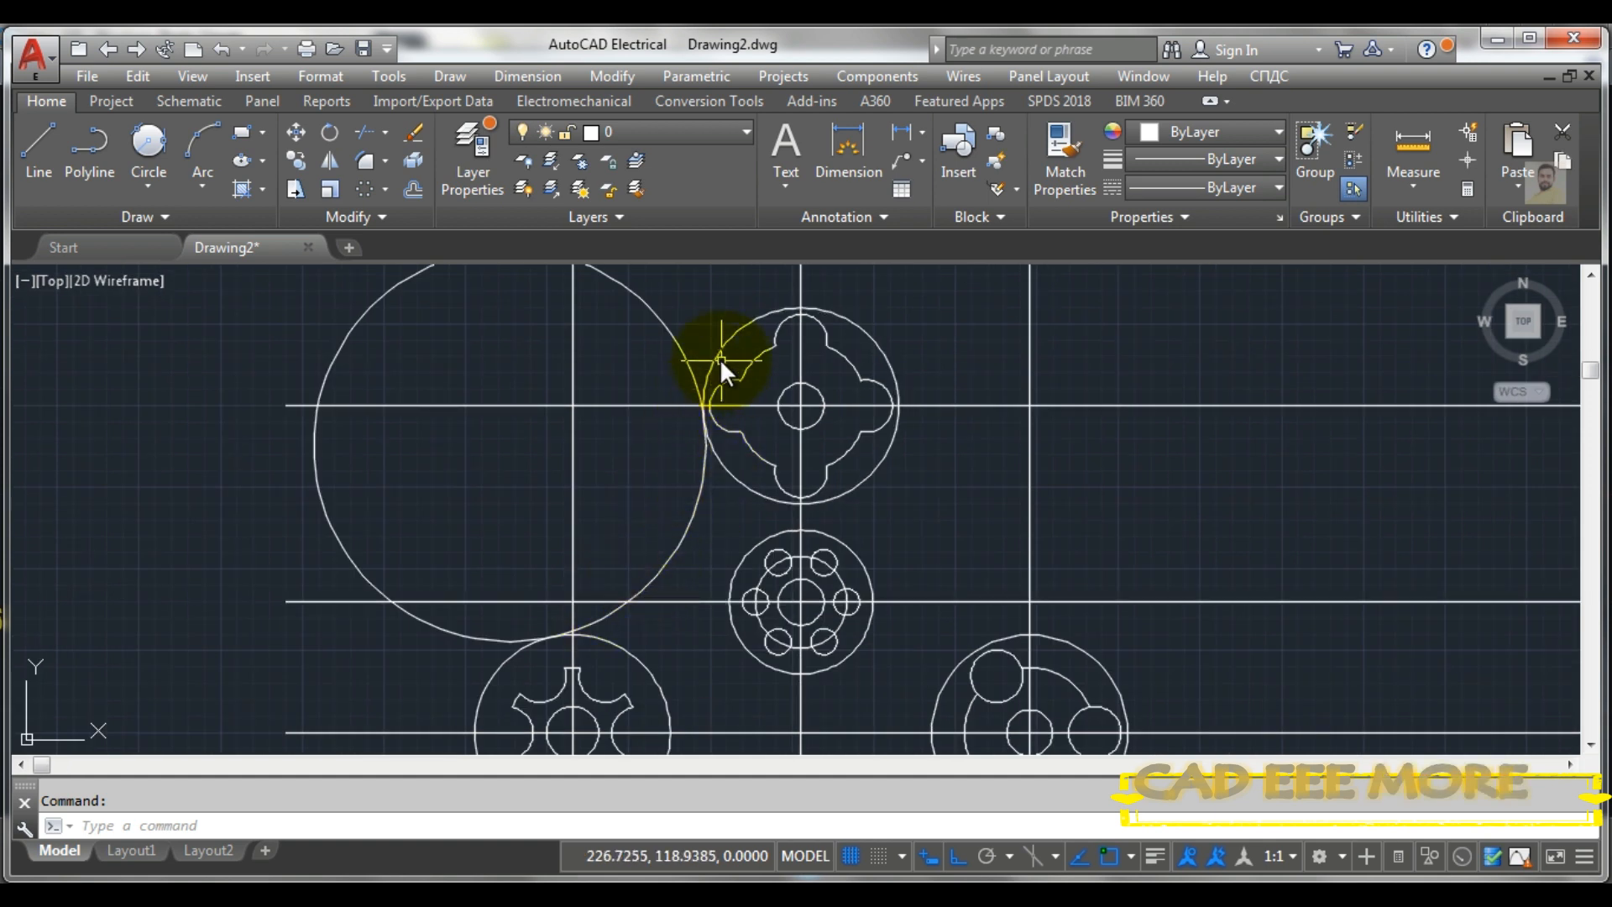
left_click(692, 502)
key("Delete")
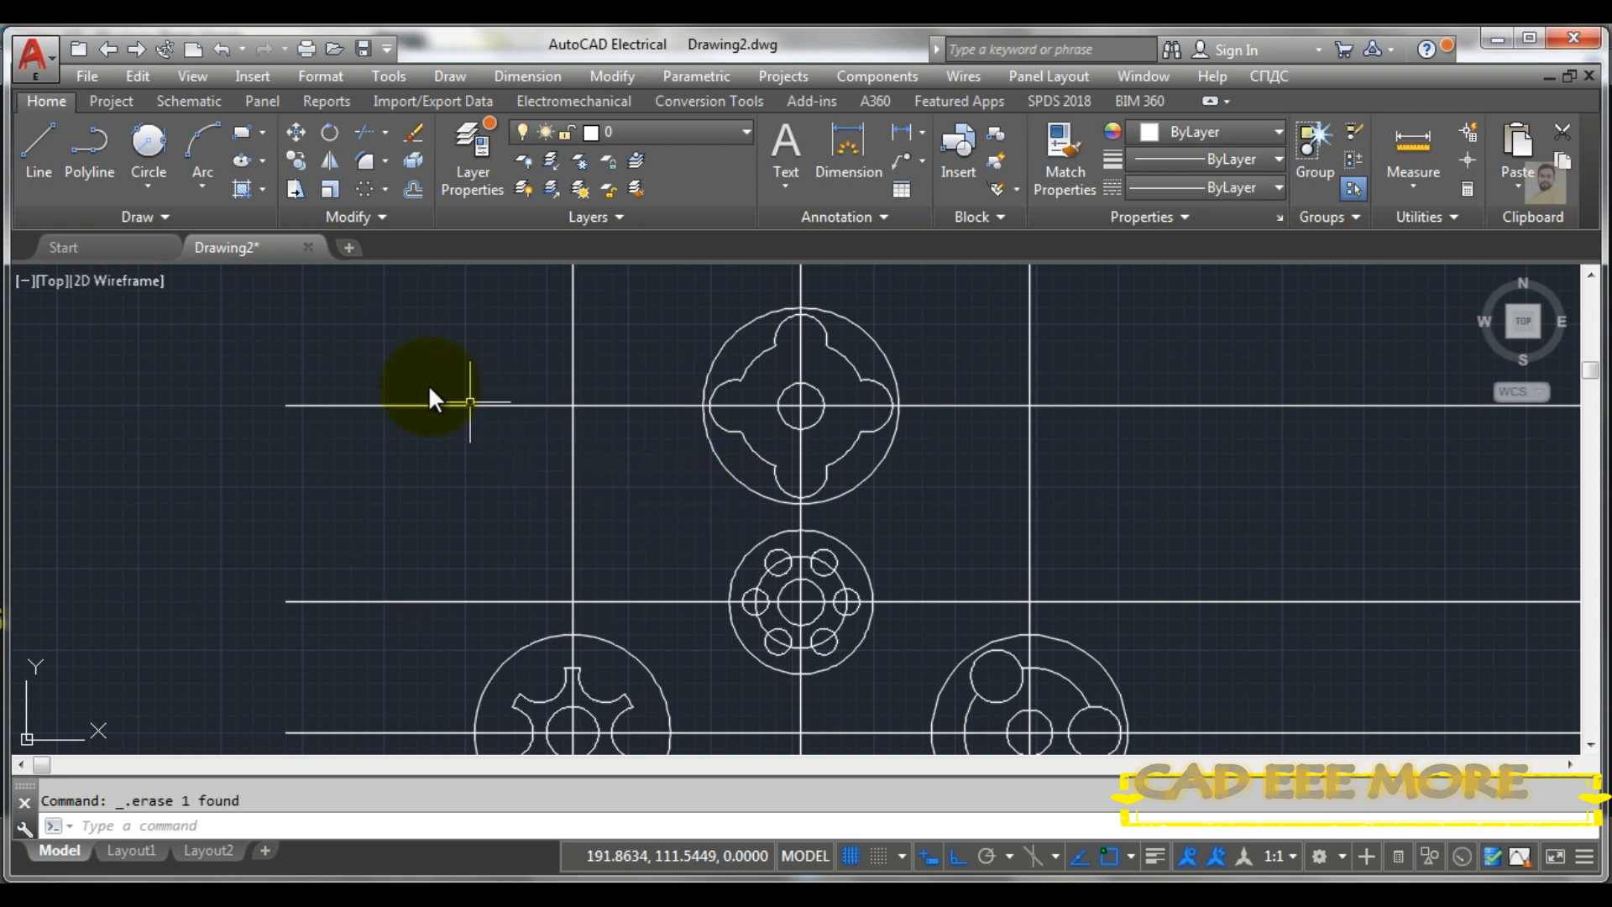
Try a circle of radius 30 tangent to the outer circles at the lower-left lobe's upper side and the upper lobe's lower-left side, and erase it
left_click(149, 143)
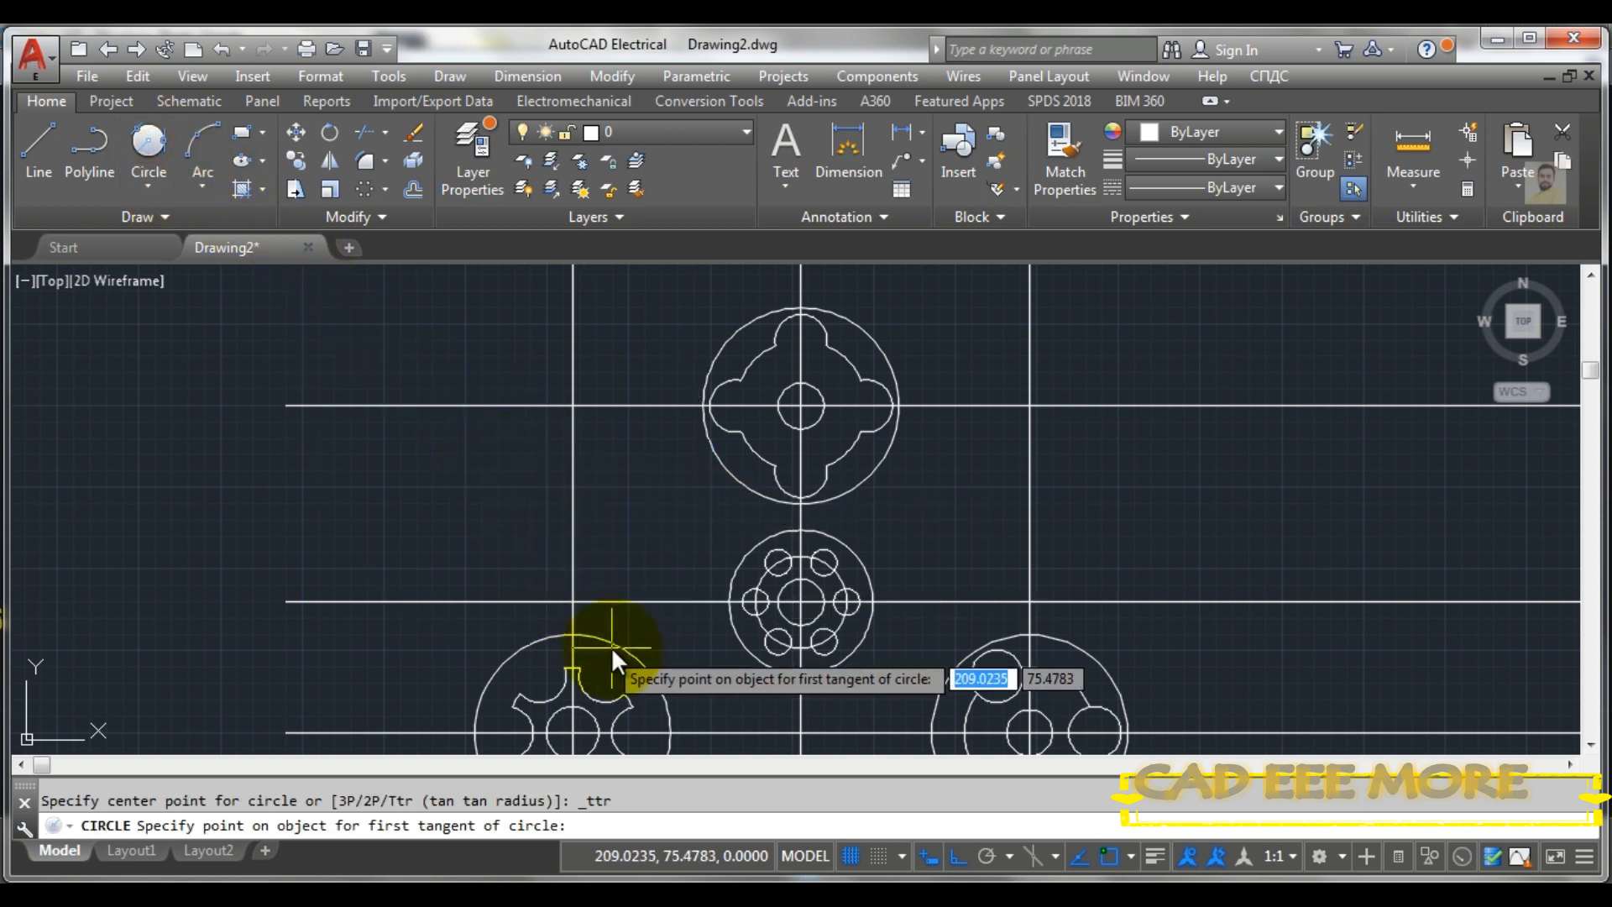
left_click(632, 656)
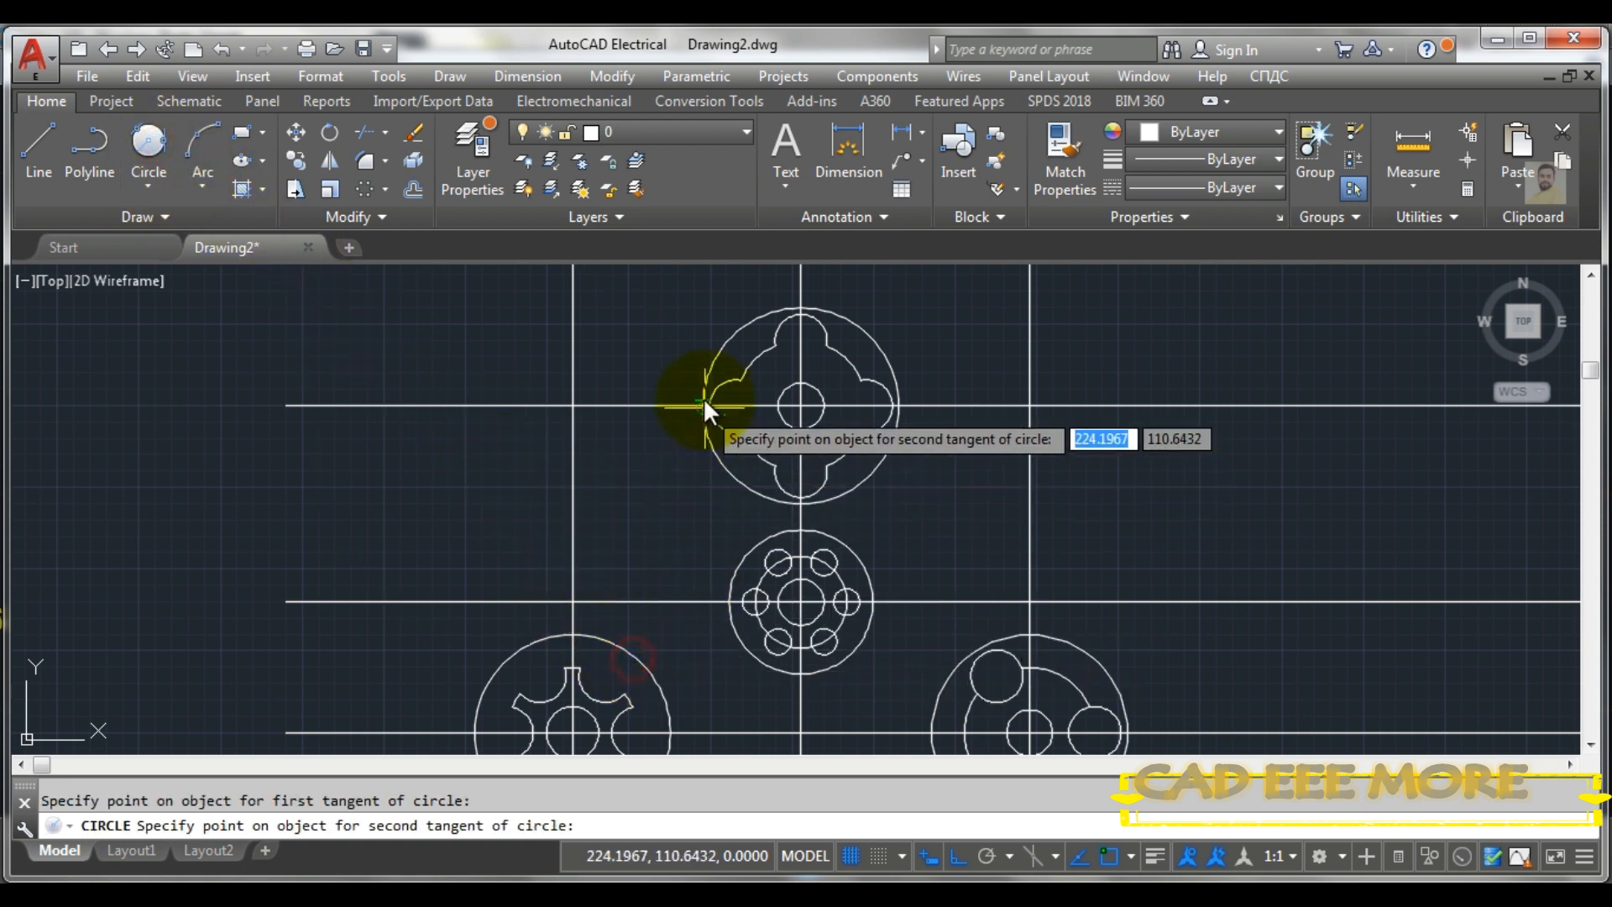
left_click(728, 467)
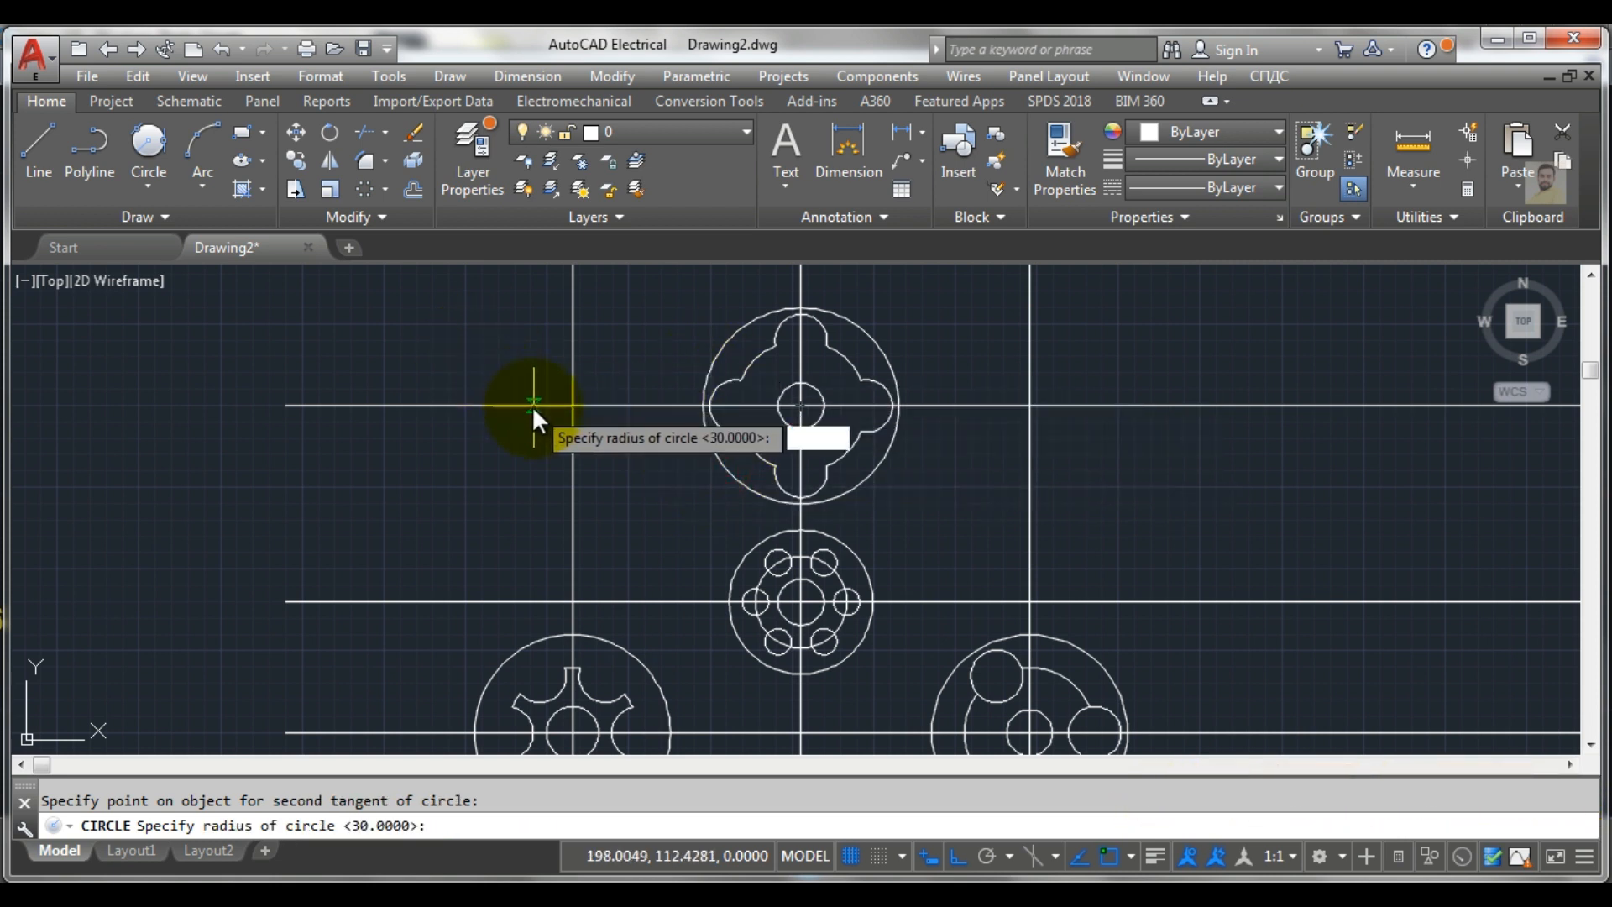
type("30")
key("Return")
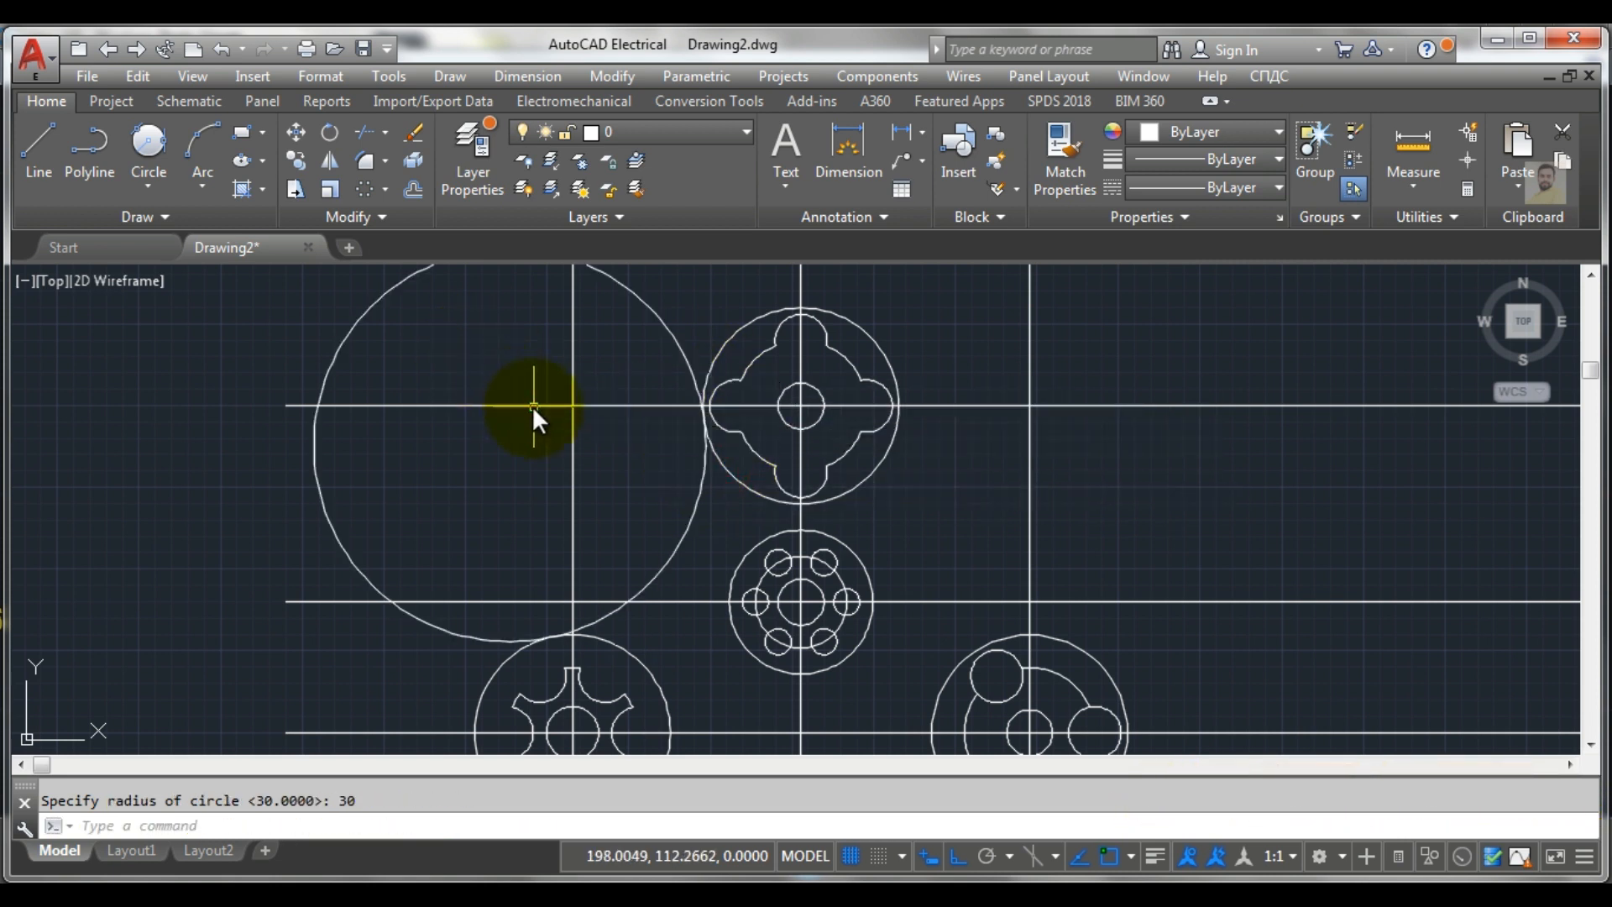
left_click(644, 294)
key("Delete")
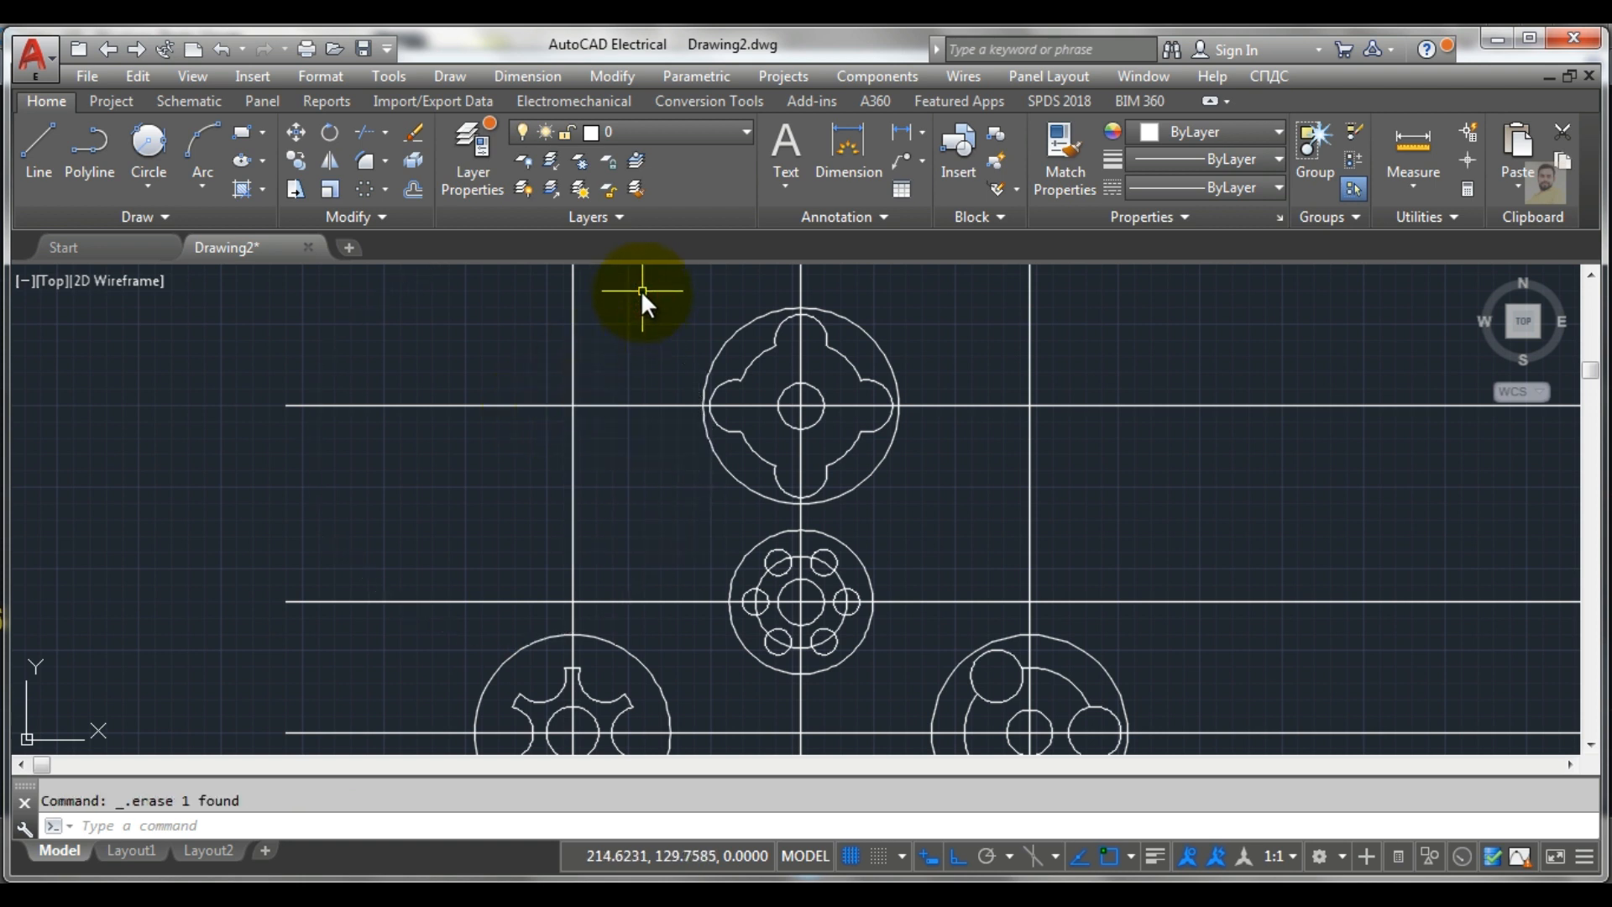
Try a radius 30 circle tangent to the lower-left lobe's inner side and the upper lobe's underside, and erase it
left_click(153, 144)
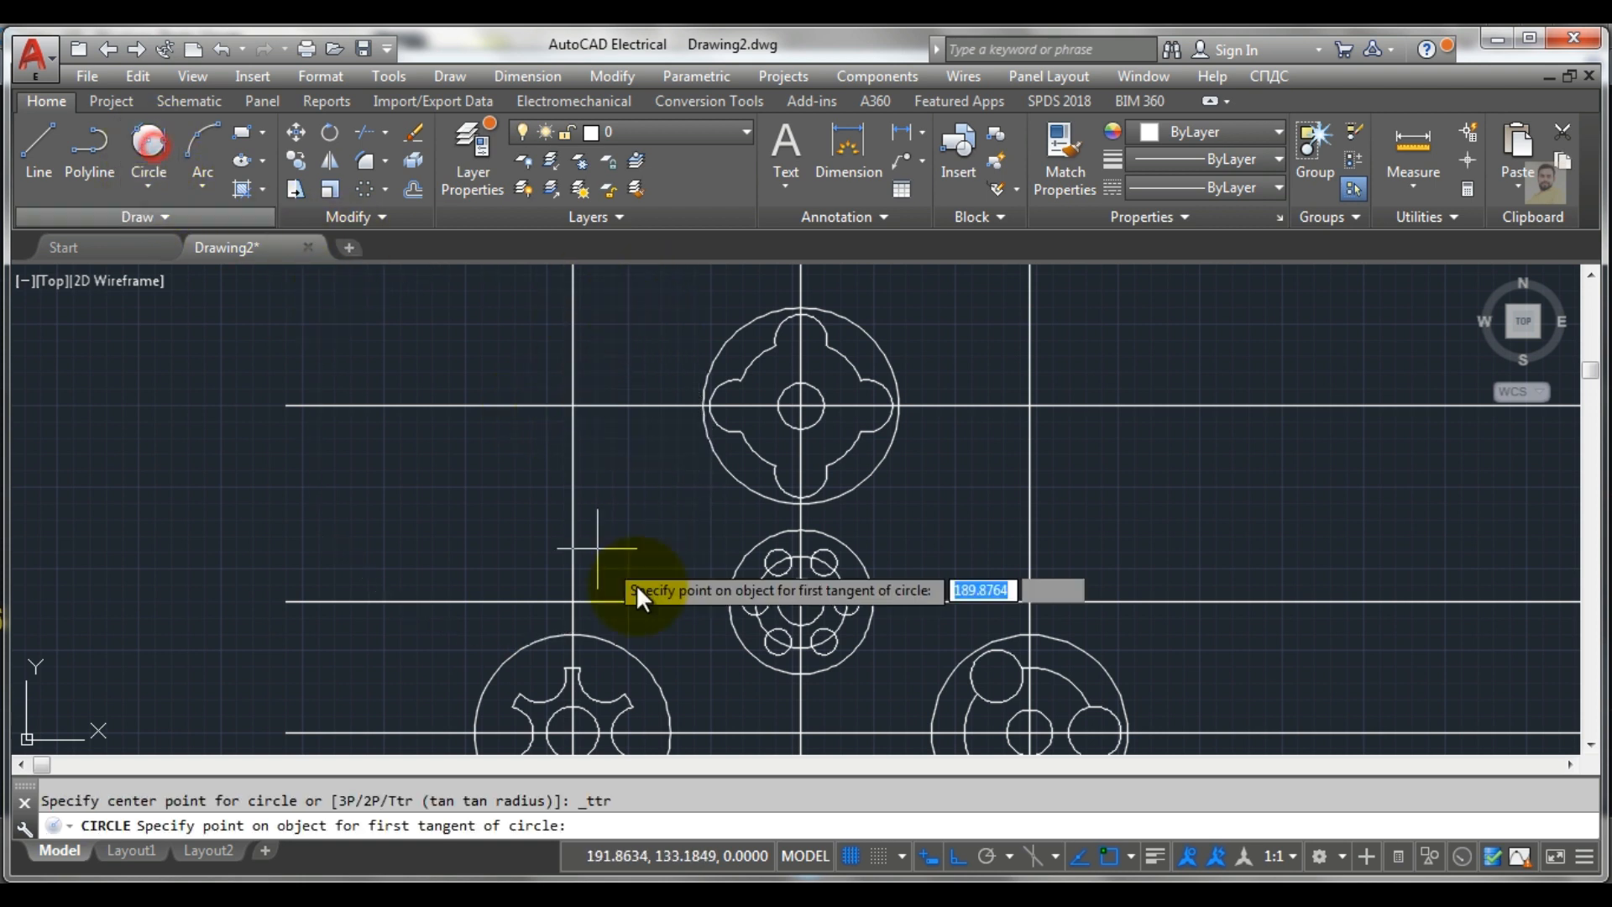
left_click(662, 699)
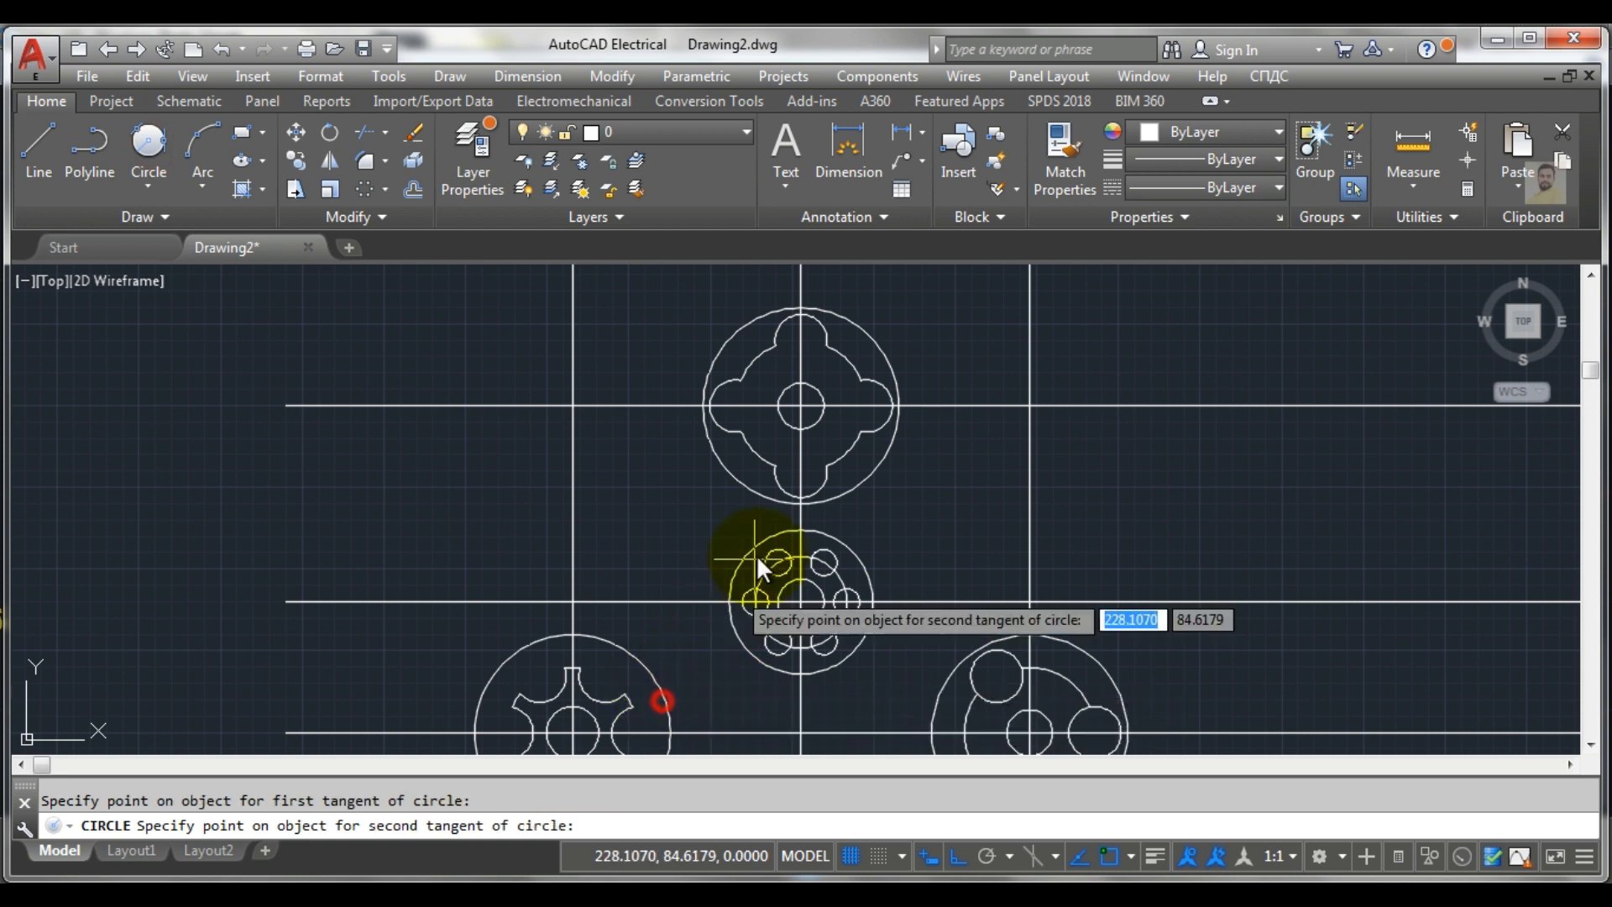
left_click(856, 486)
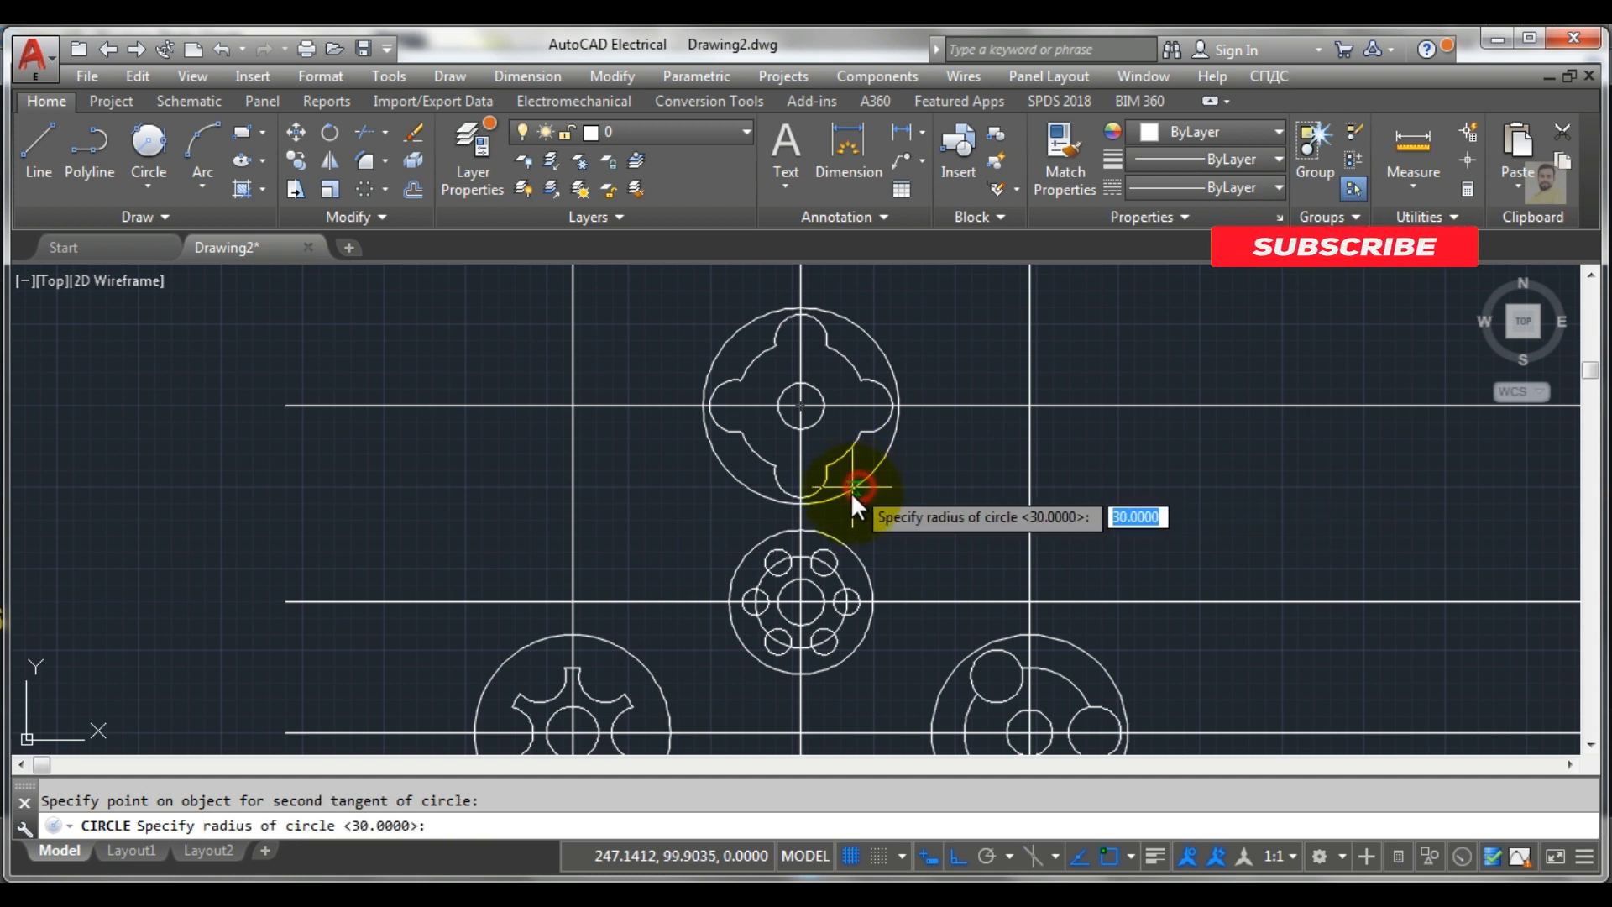
key("Return")
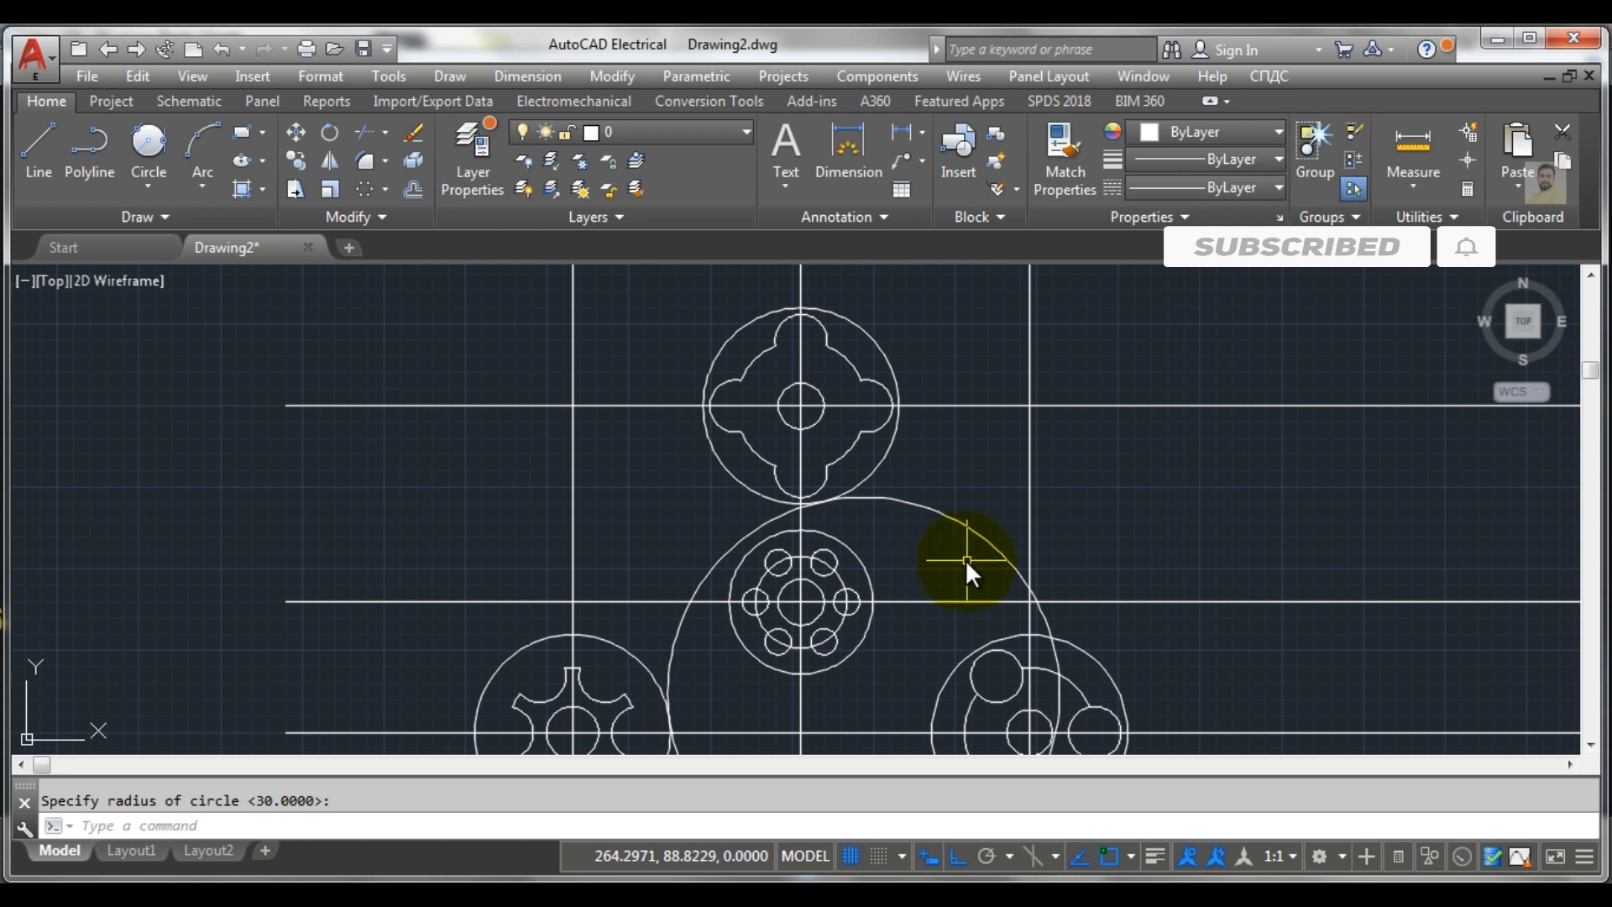
left_click(943, 514)
key("Delete")
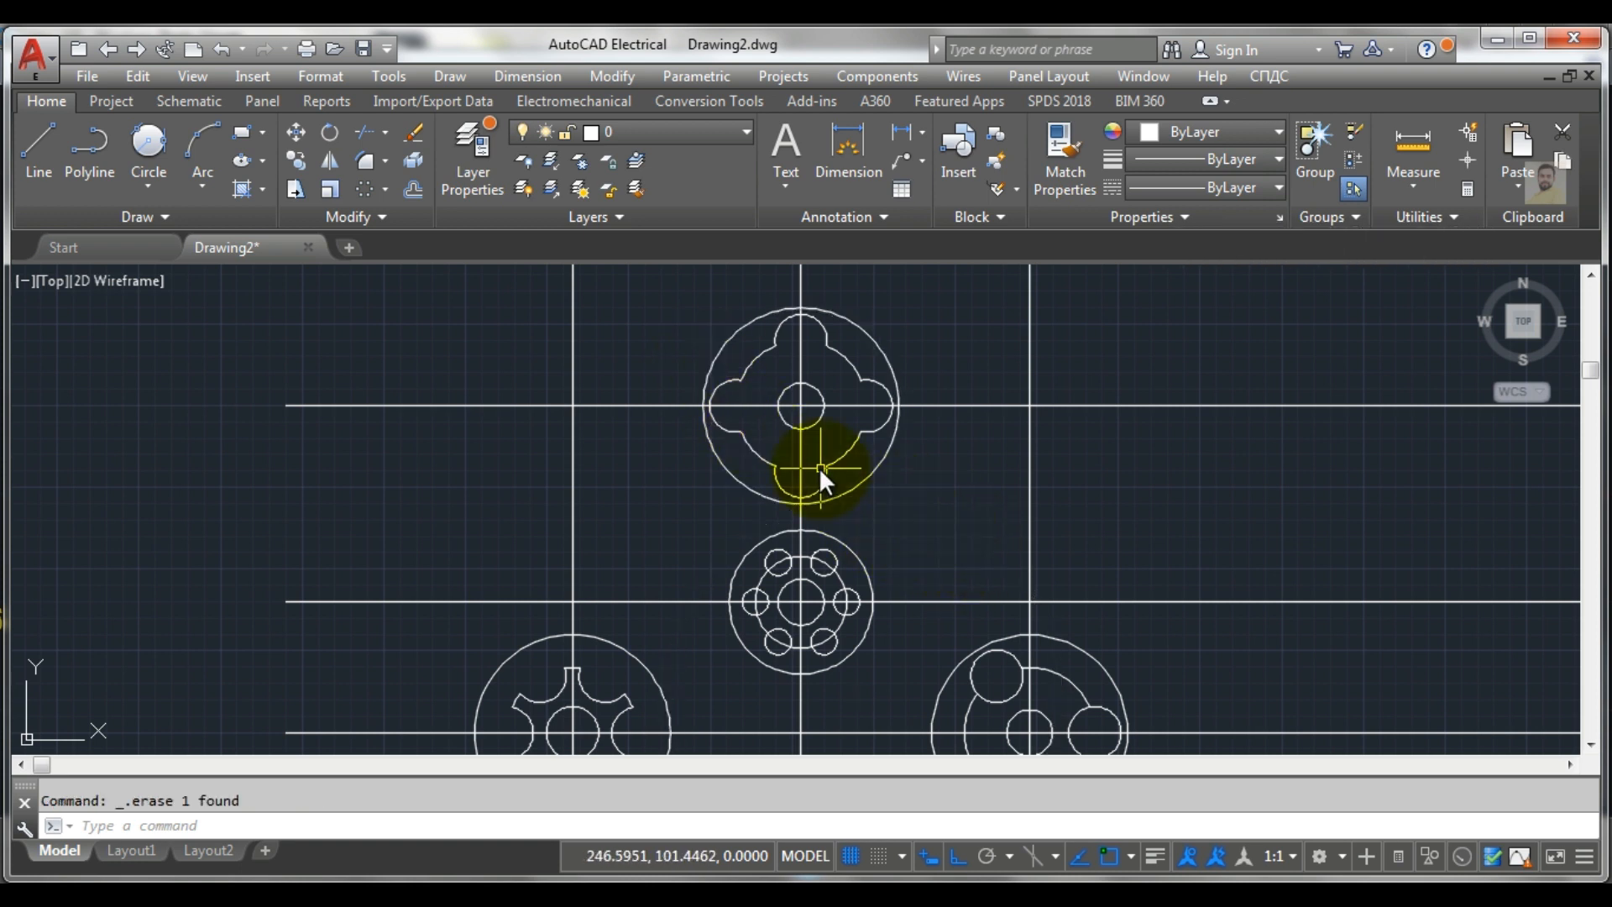
Draw a circle of radius 30 outside the plate, tangent to the outer circles of the lower-left and upper lobes
left_click(144, 146)
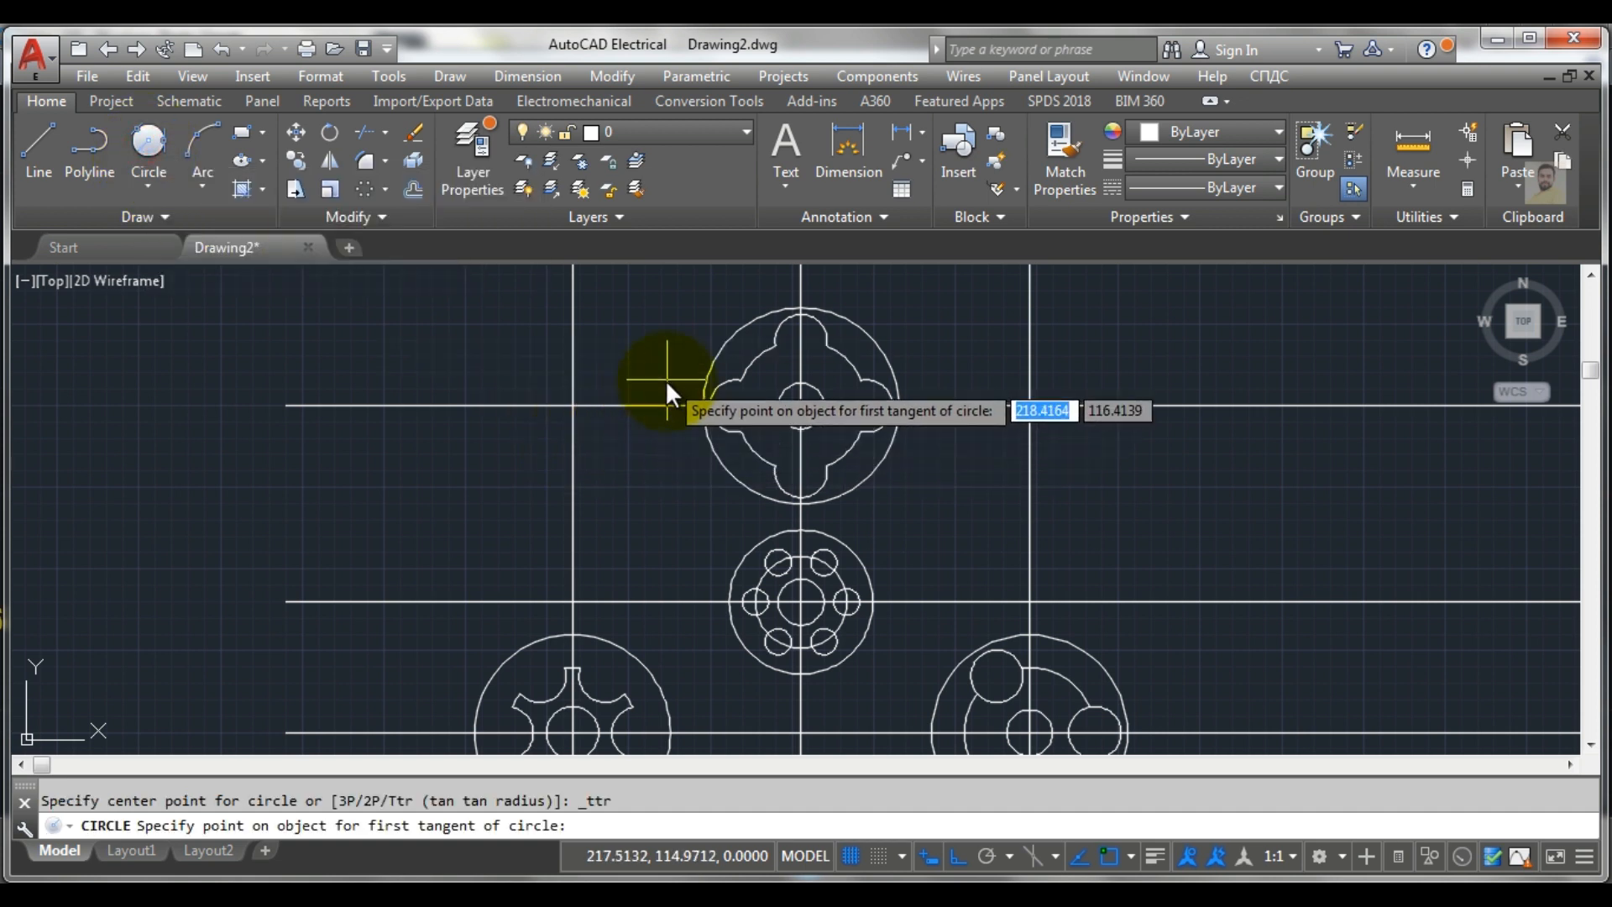
left_click(514, 652)
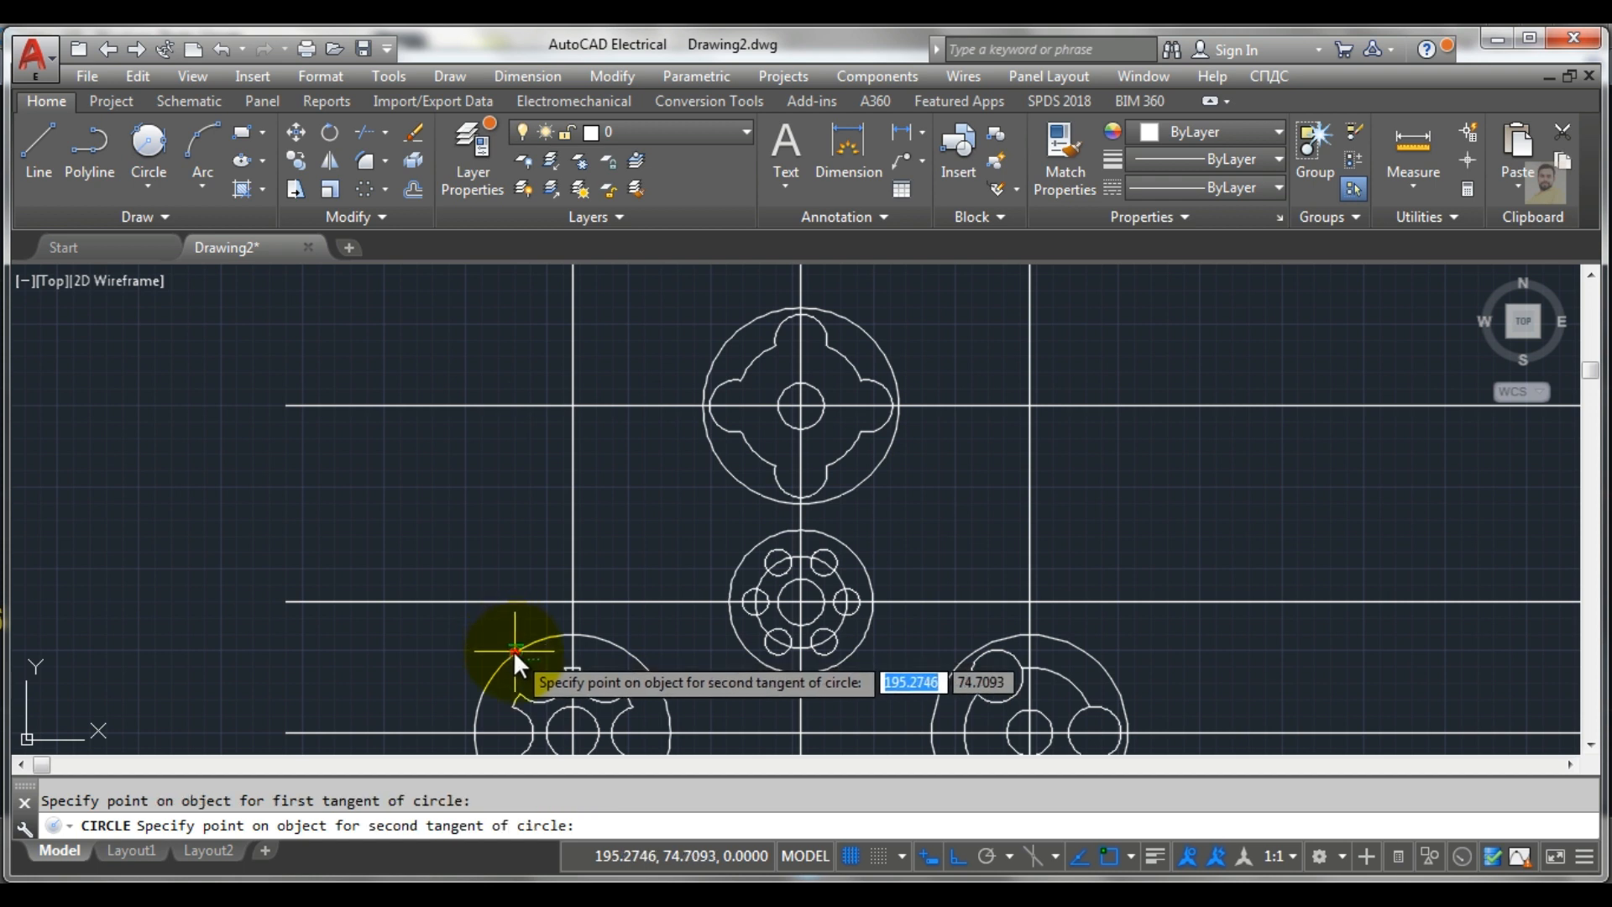
left_click(713, 351)
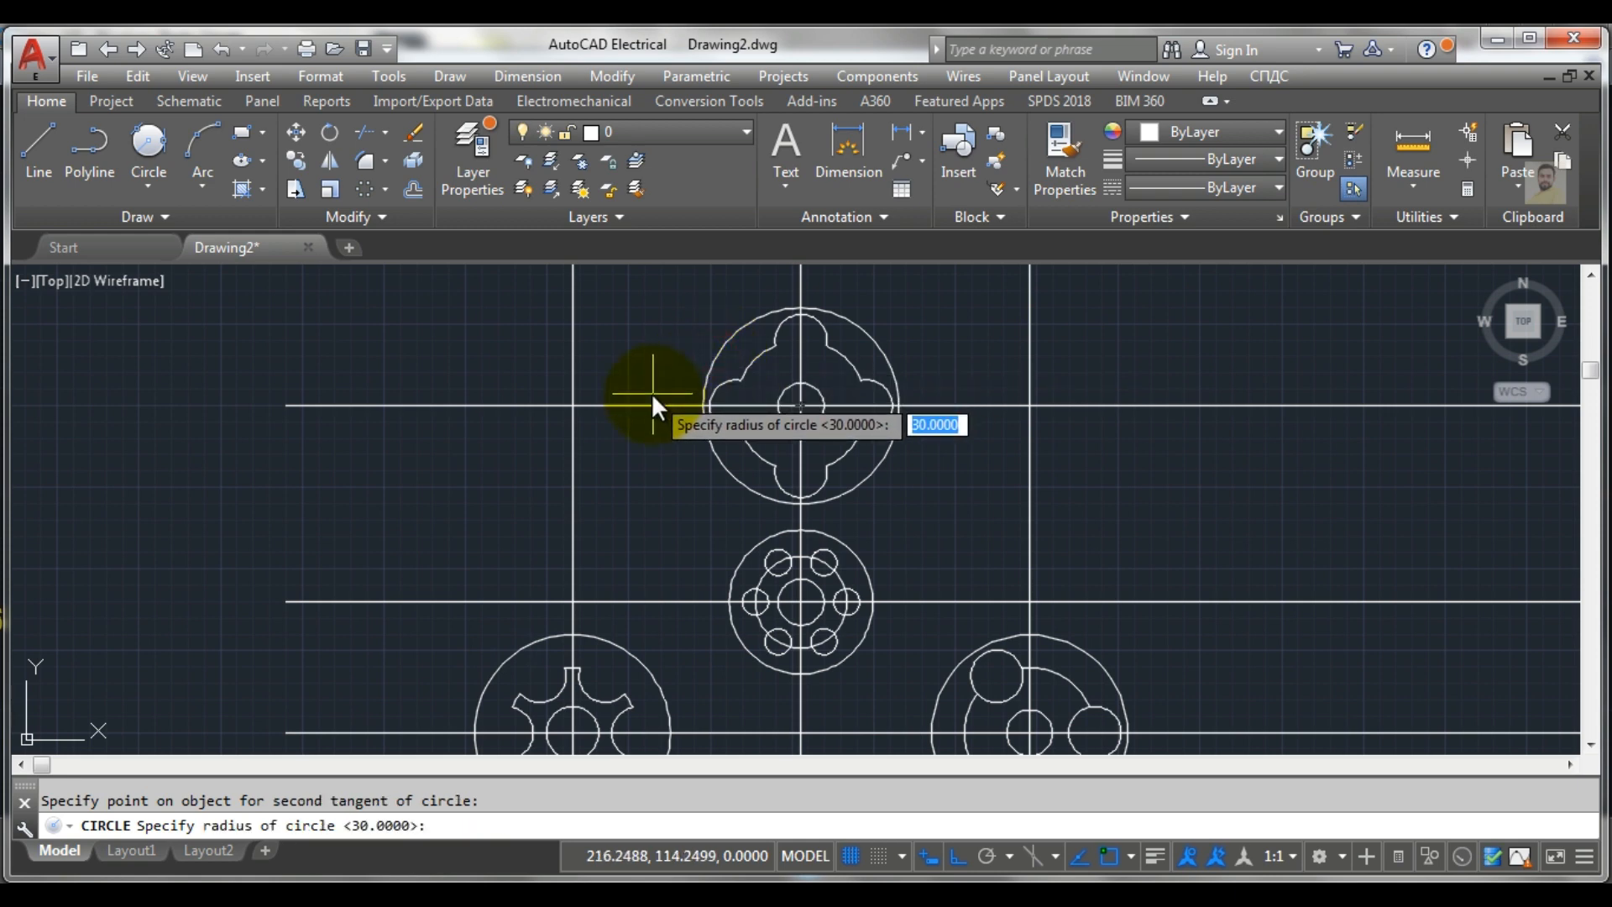
key("Return")
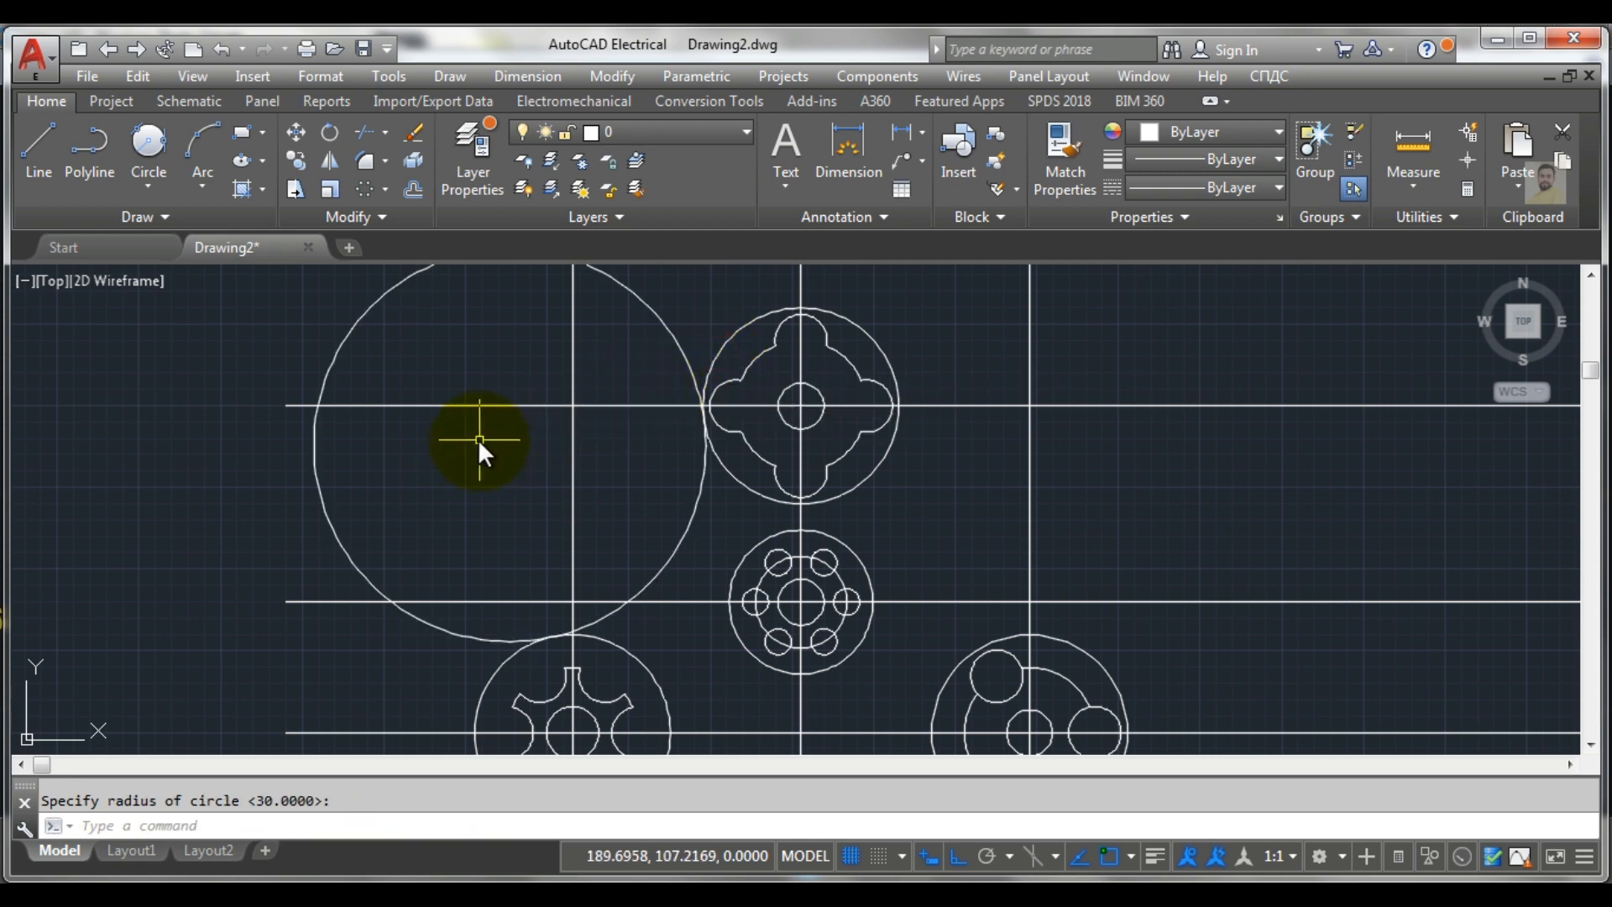
scroll(477, 438, "down", 3)
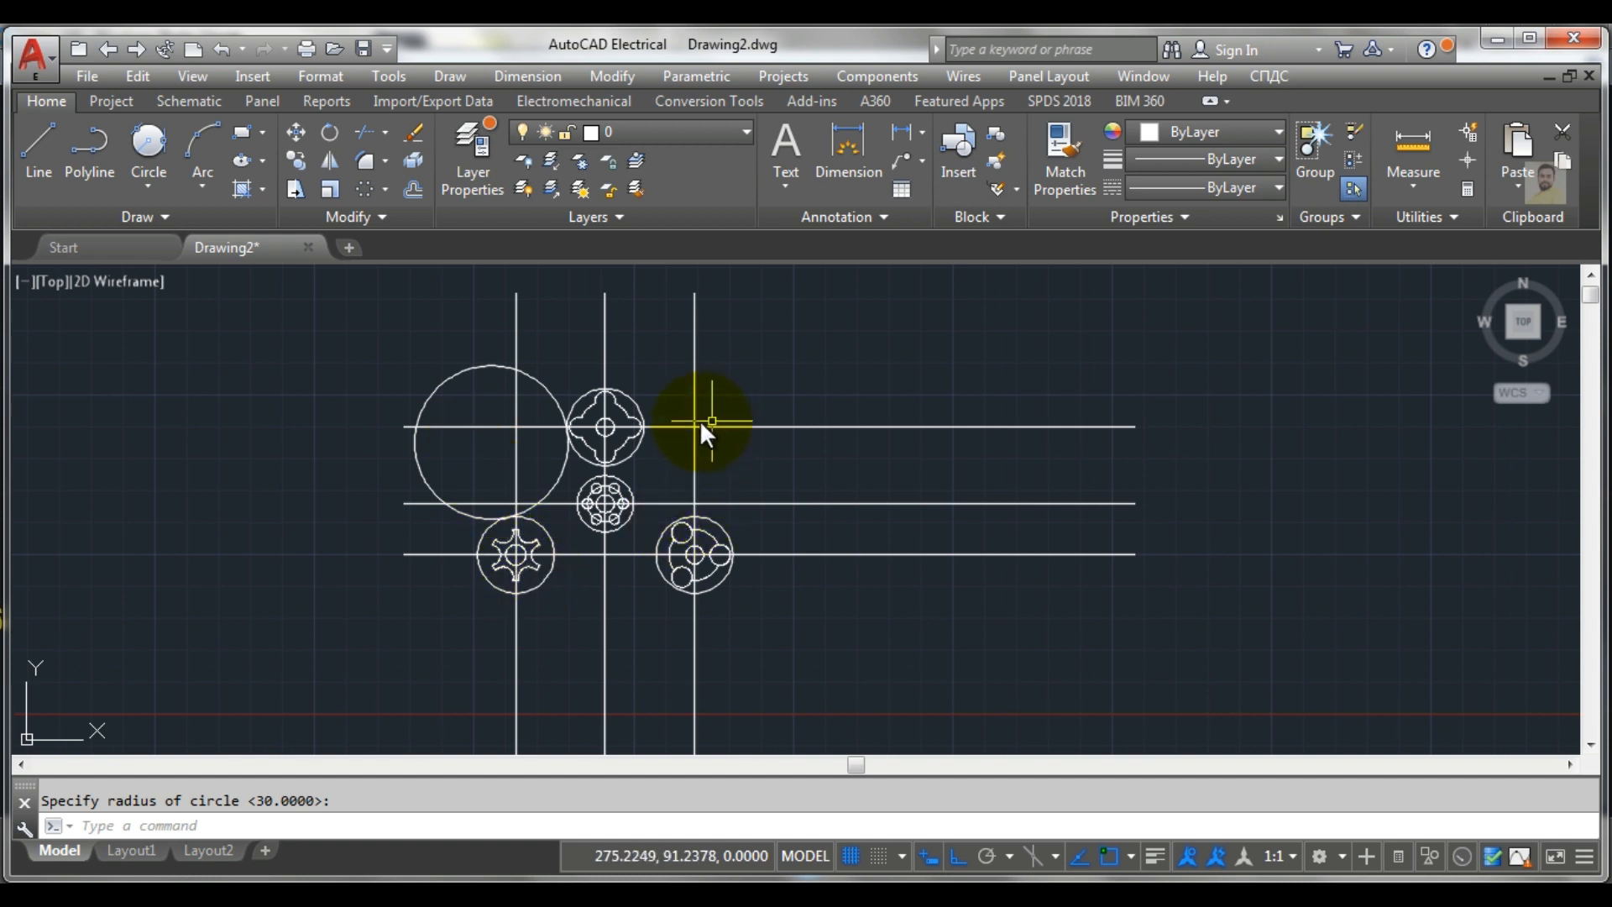
scroll(686, 420, "up", 2)
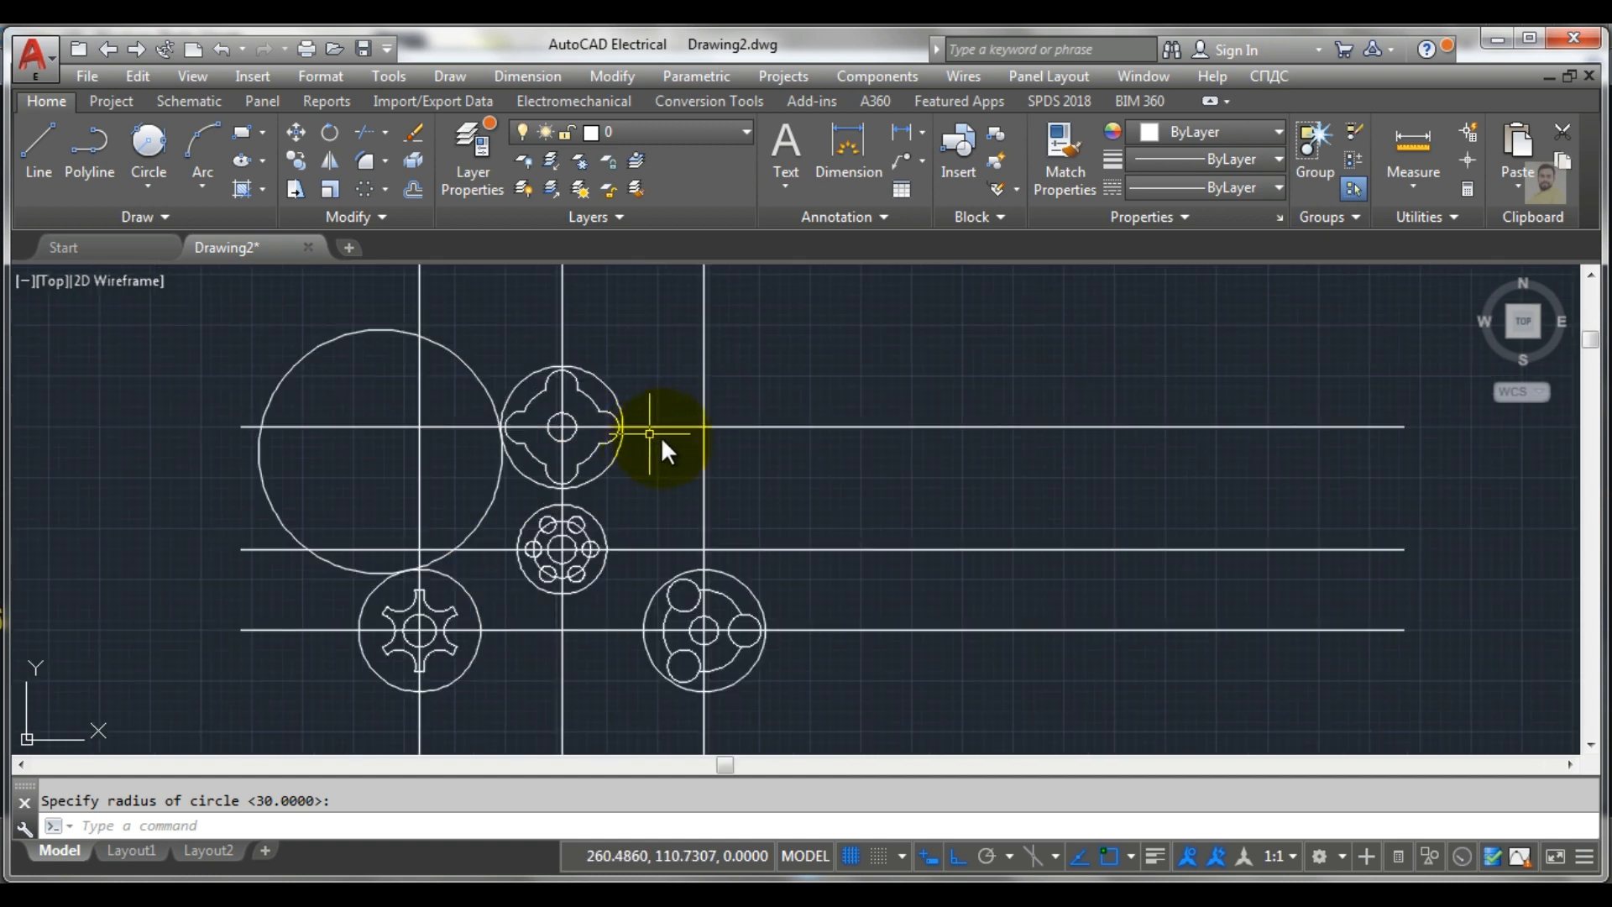
key("Return")
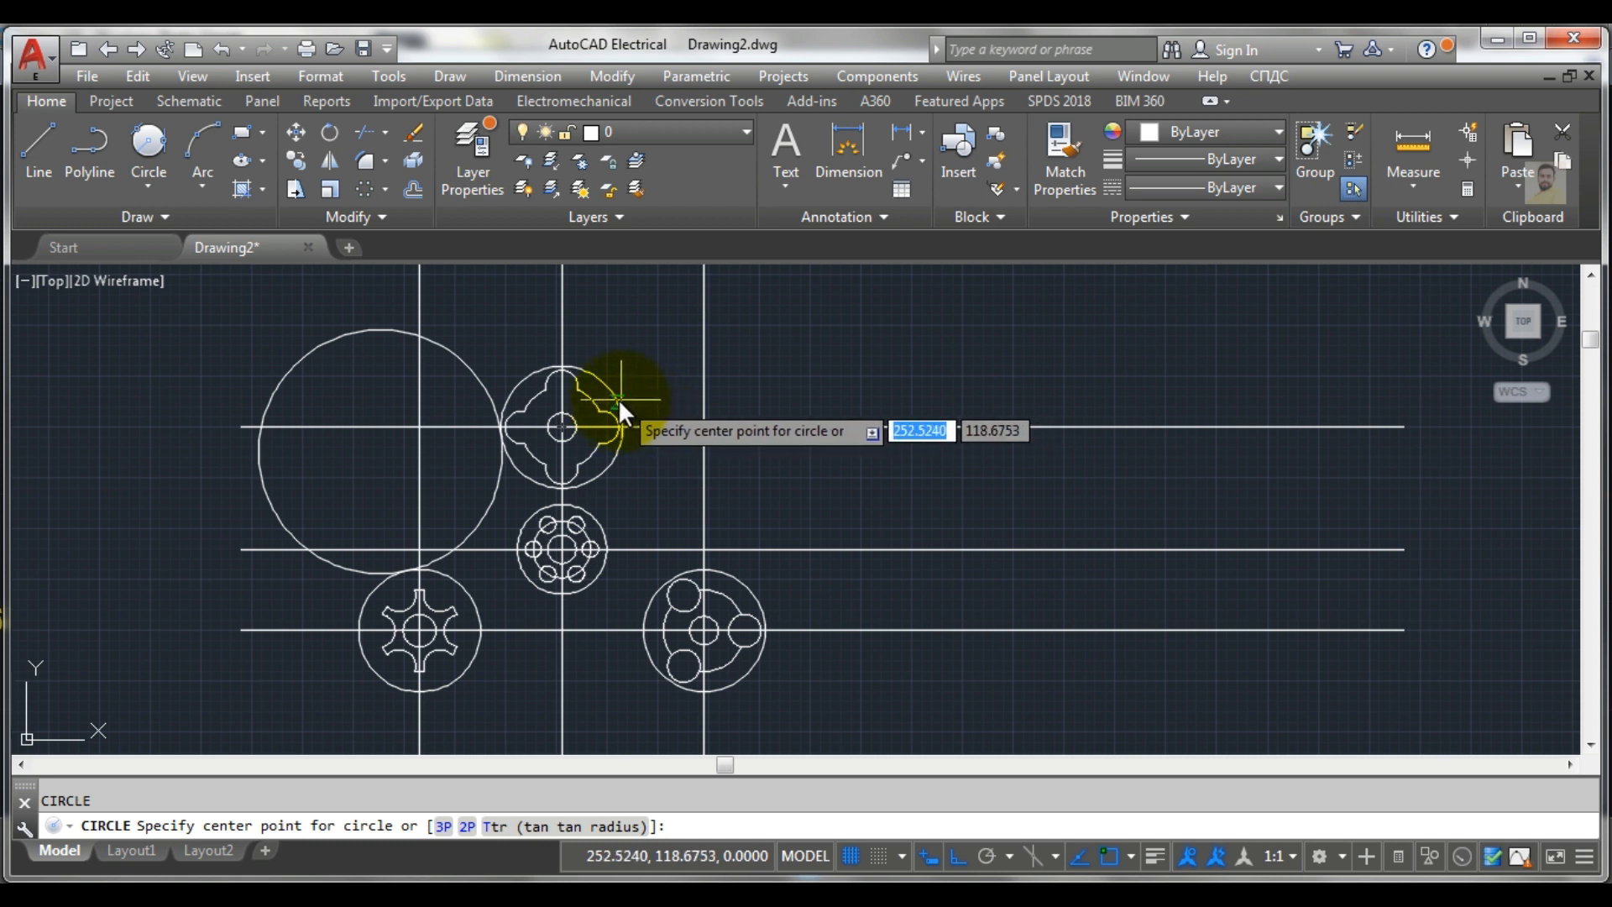
left_click(617, 403)
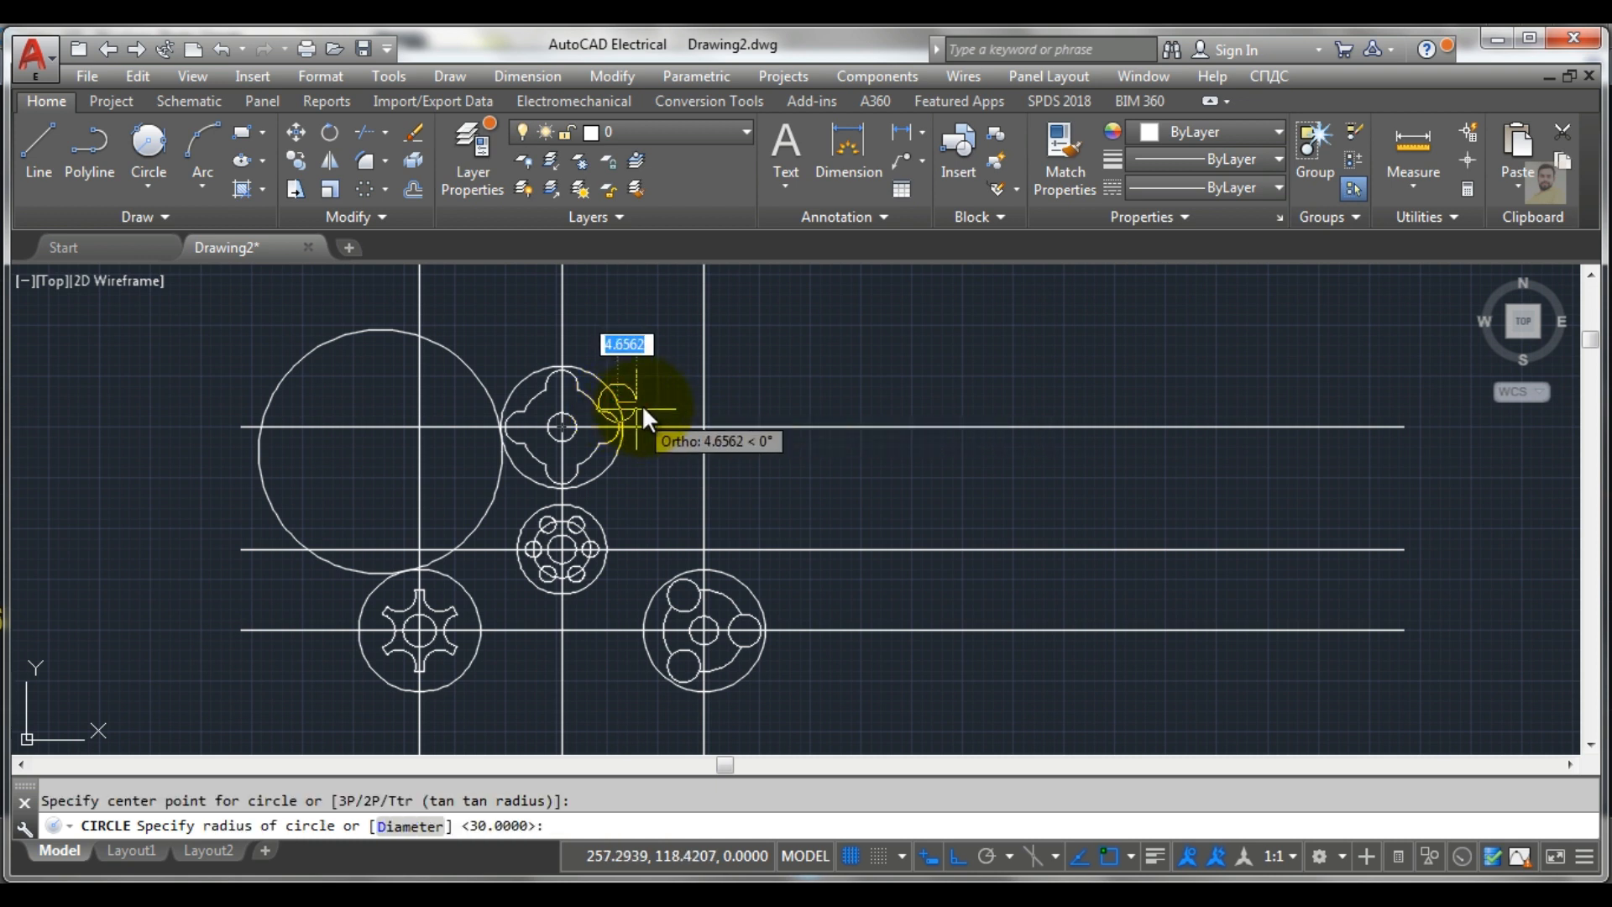
key("Escape")
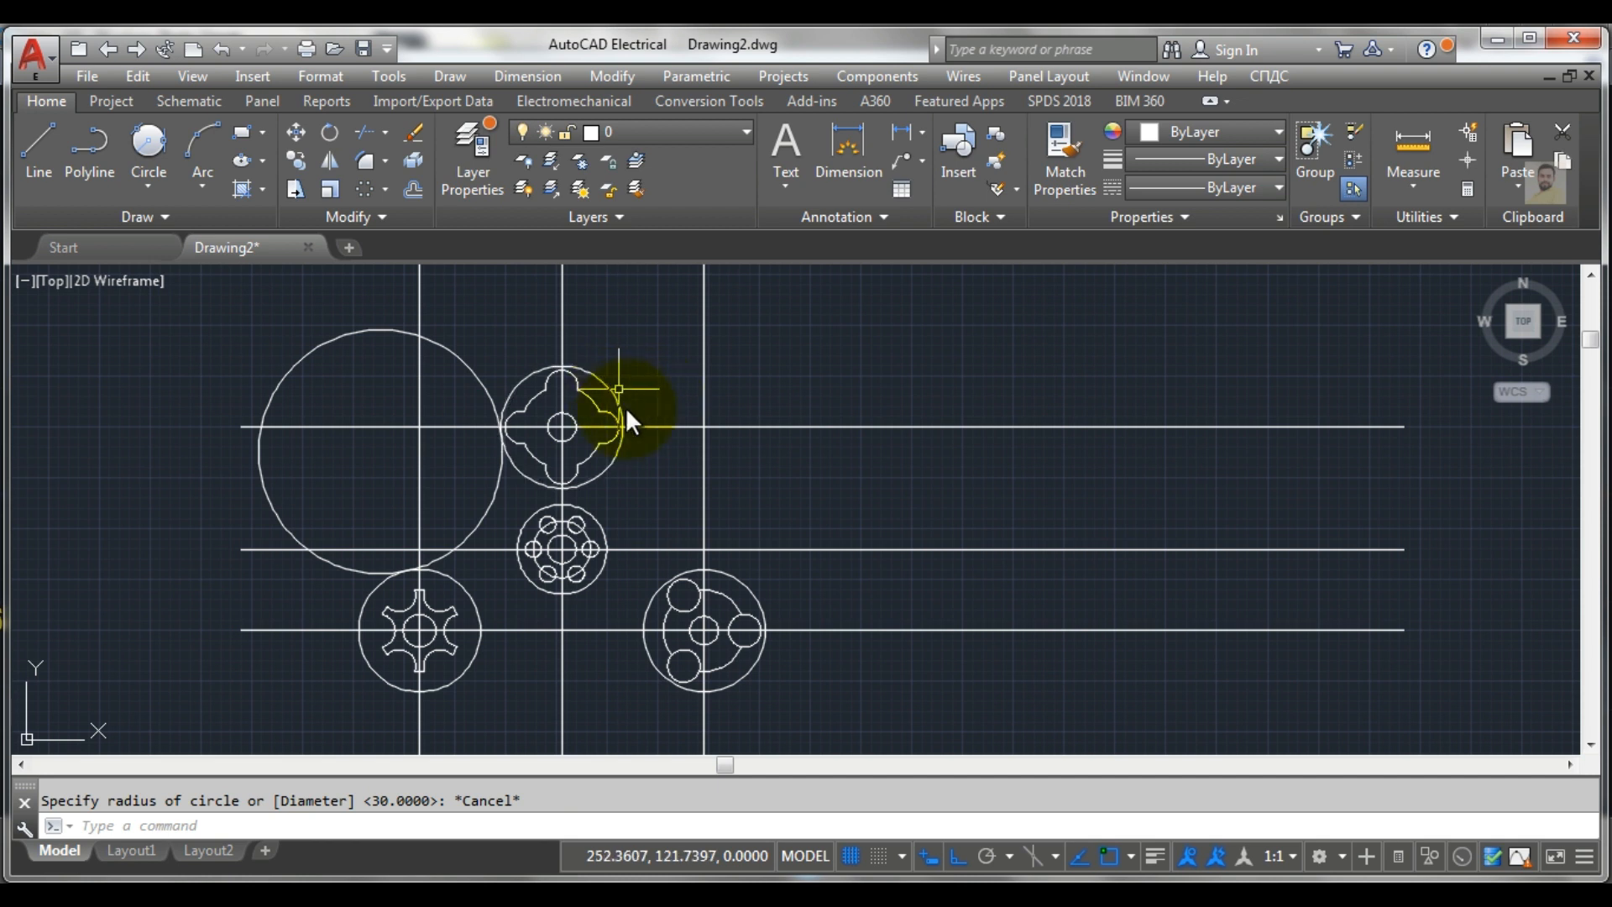
Draw a circle of radius 30 outside the plate, tangent to the outer circles of the upper and lower-right lobes
left_click(138, 140)
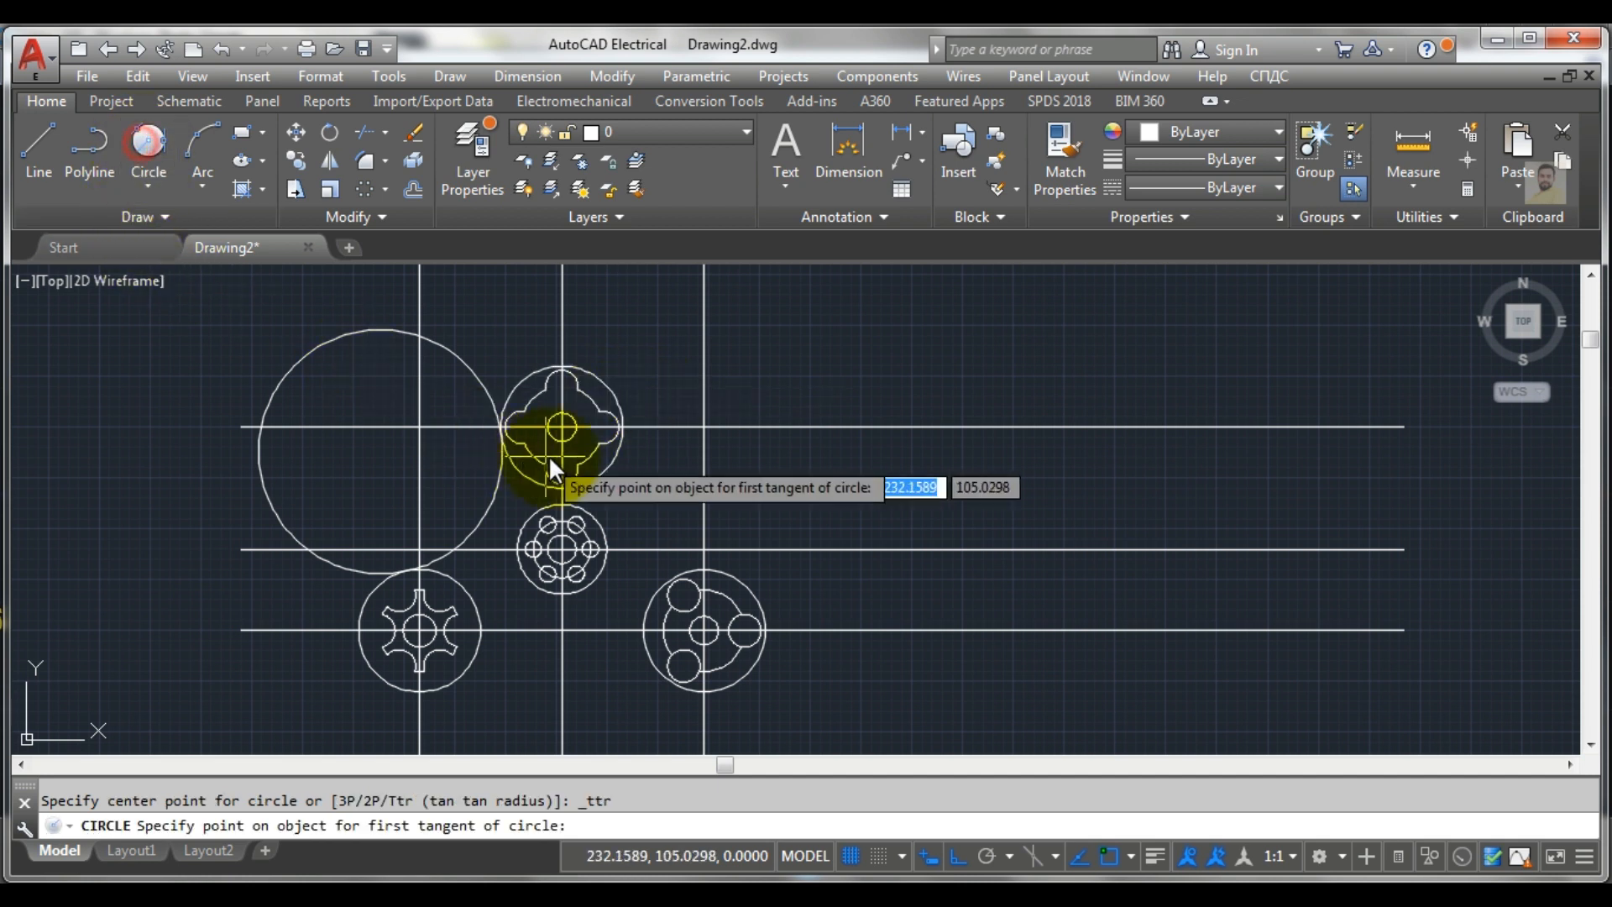
left_click(612, 395)
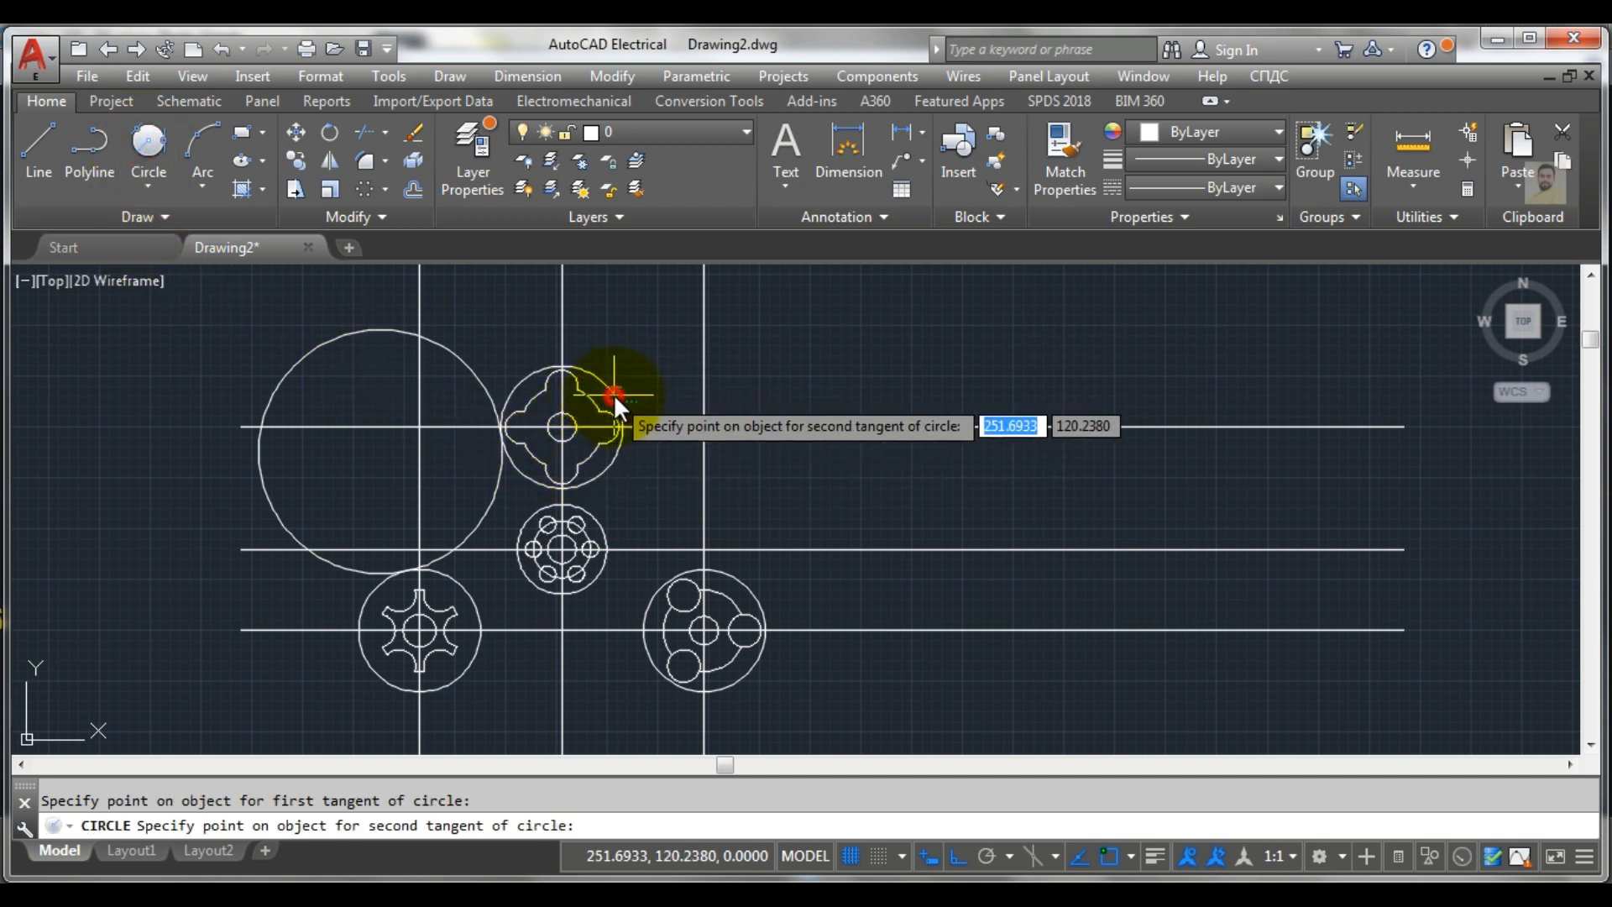
left_click(758, 597)
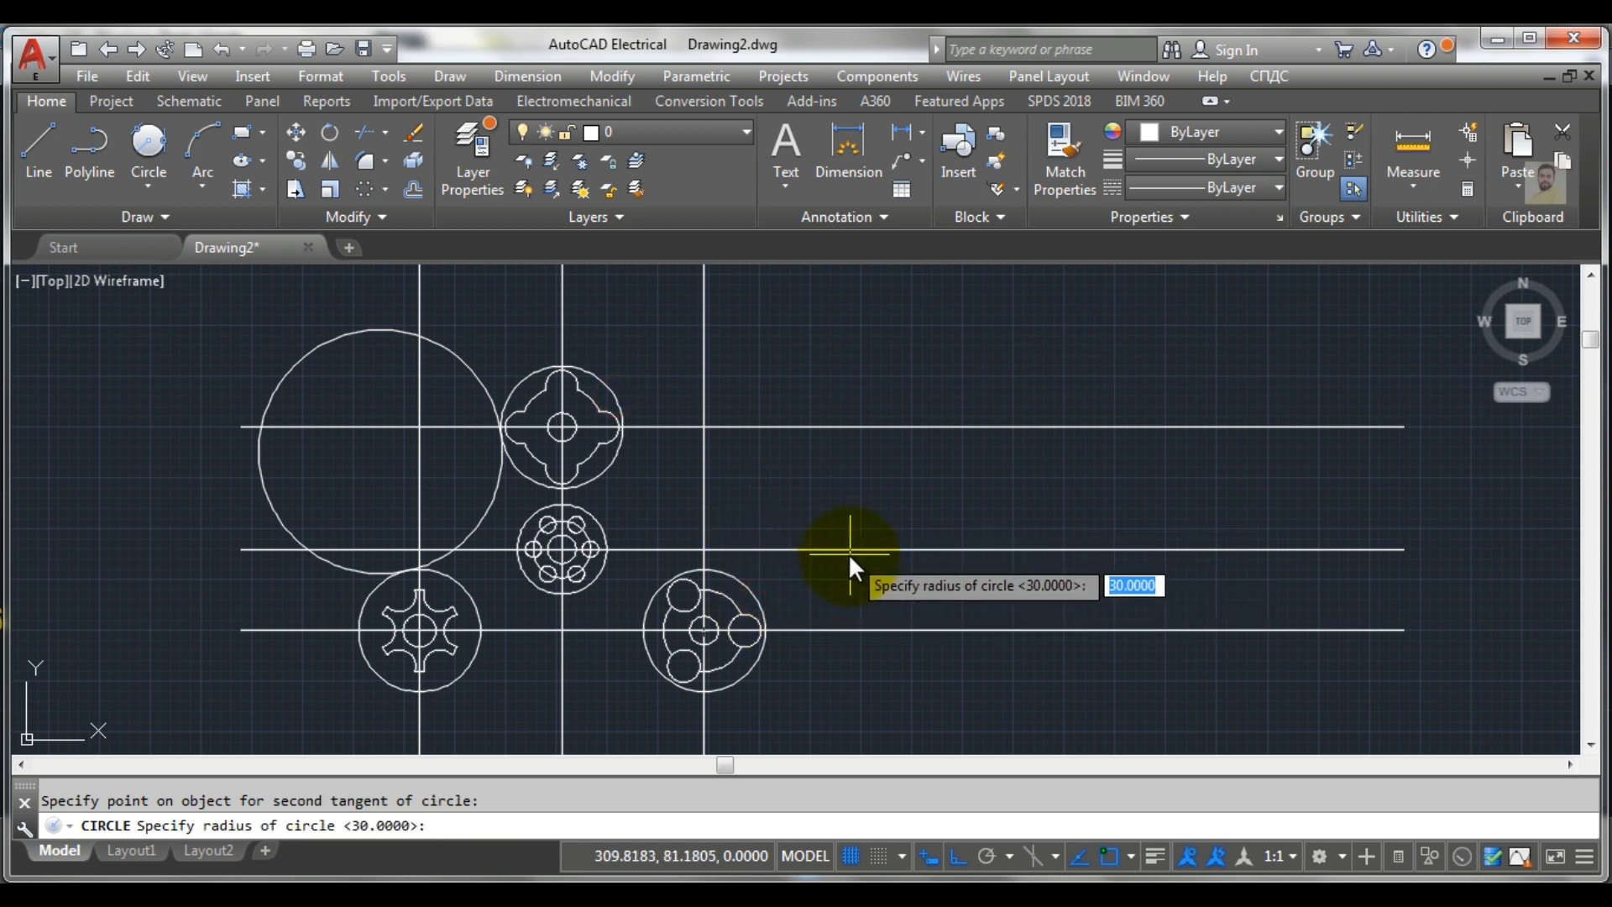
key("Return")
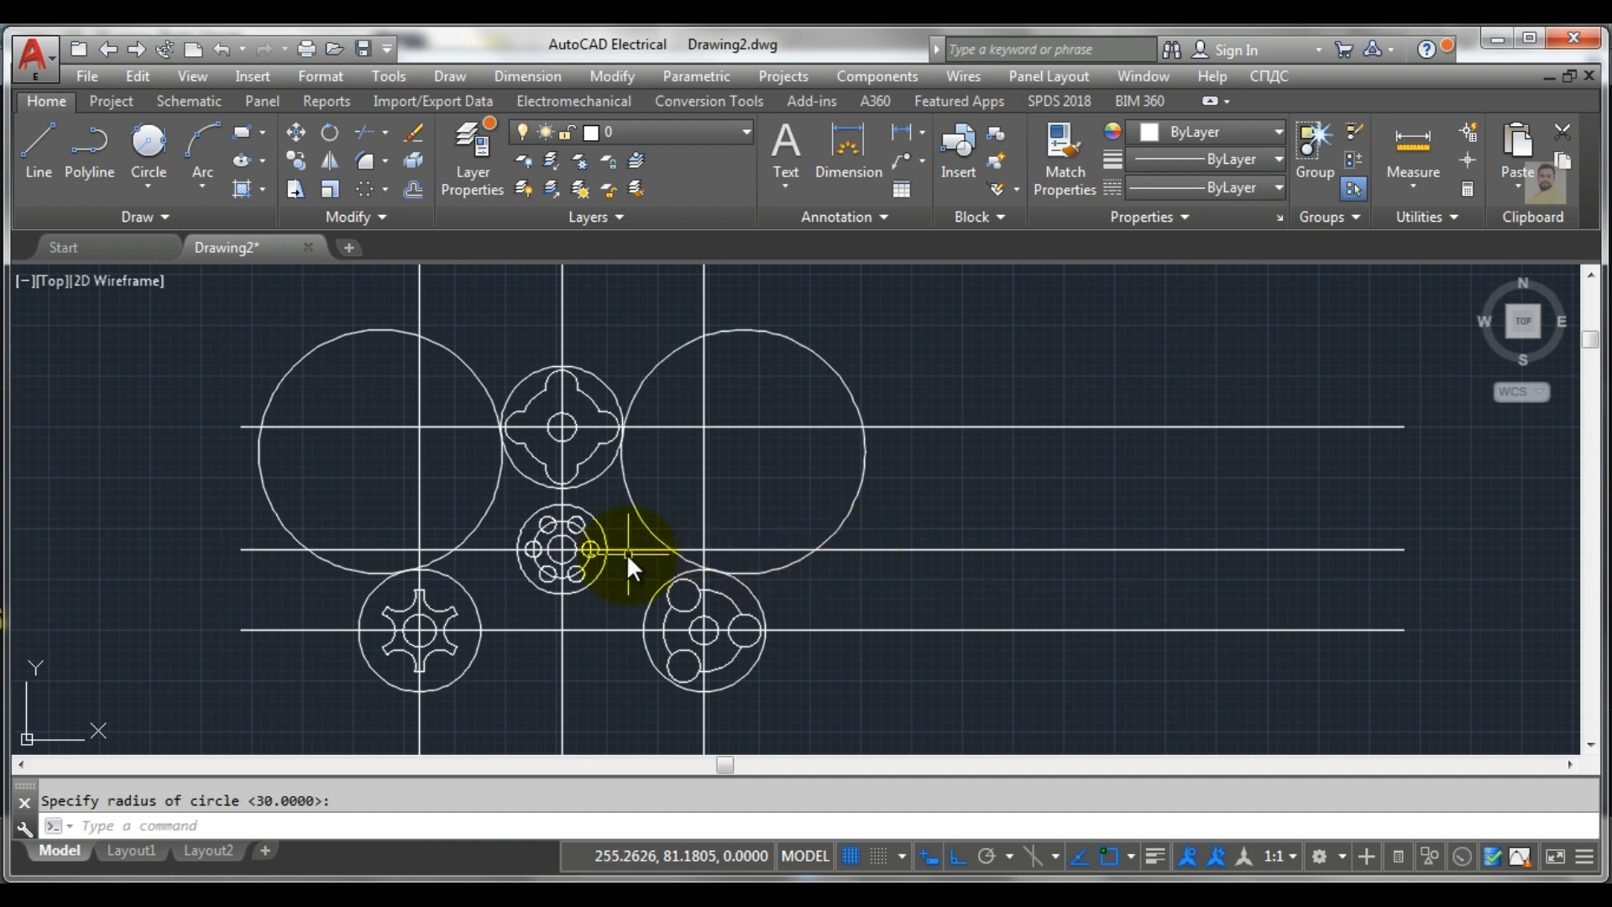
Draw a circle of radius 40 below the plate, tangent to the outer circles of the two lower lobes
middle_click_drag(578, 642, 613, 507)
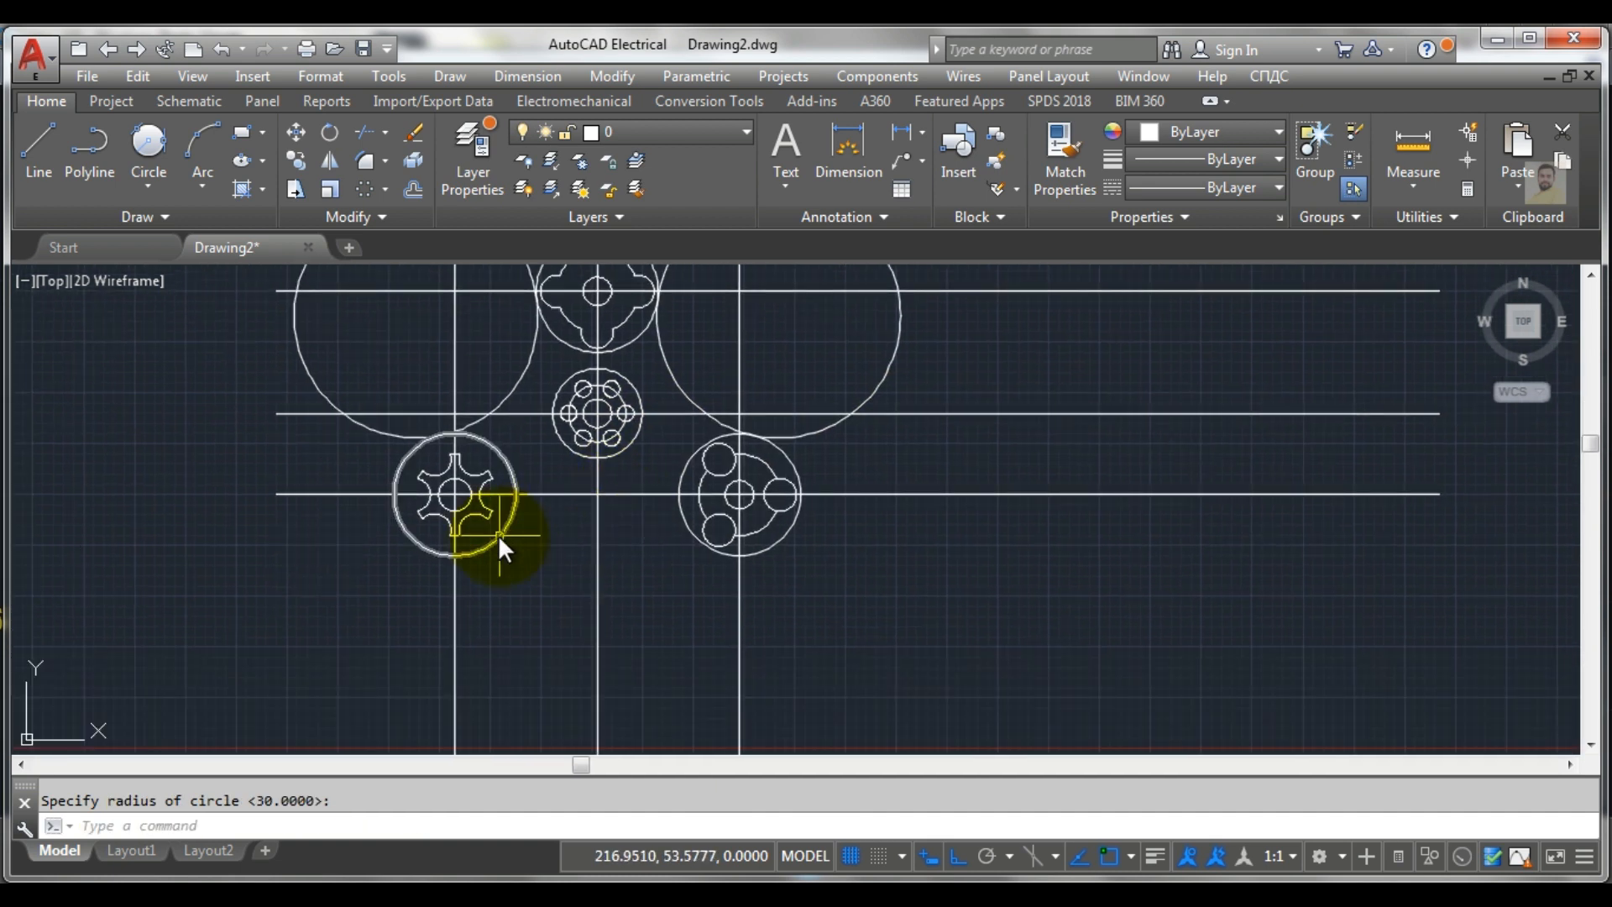
left_click(144, 150)
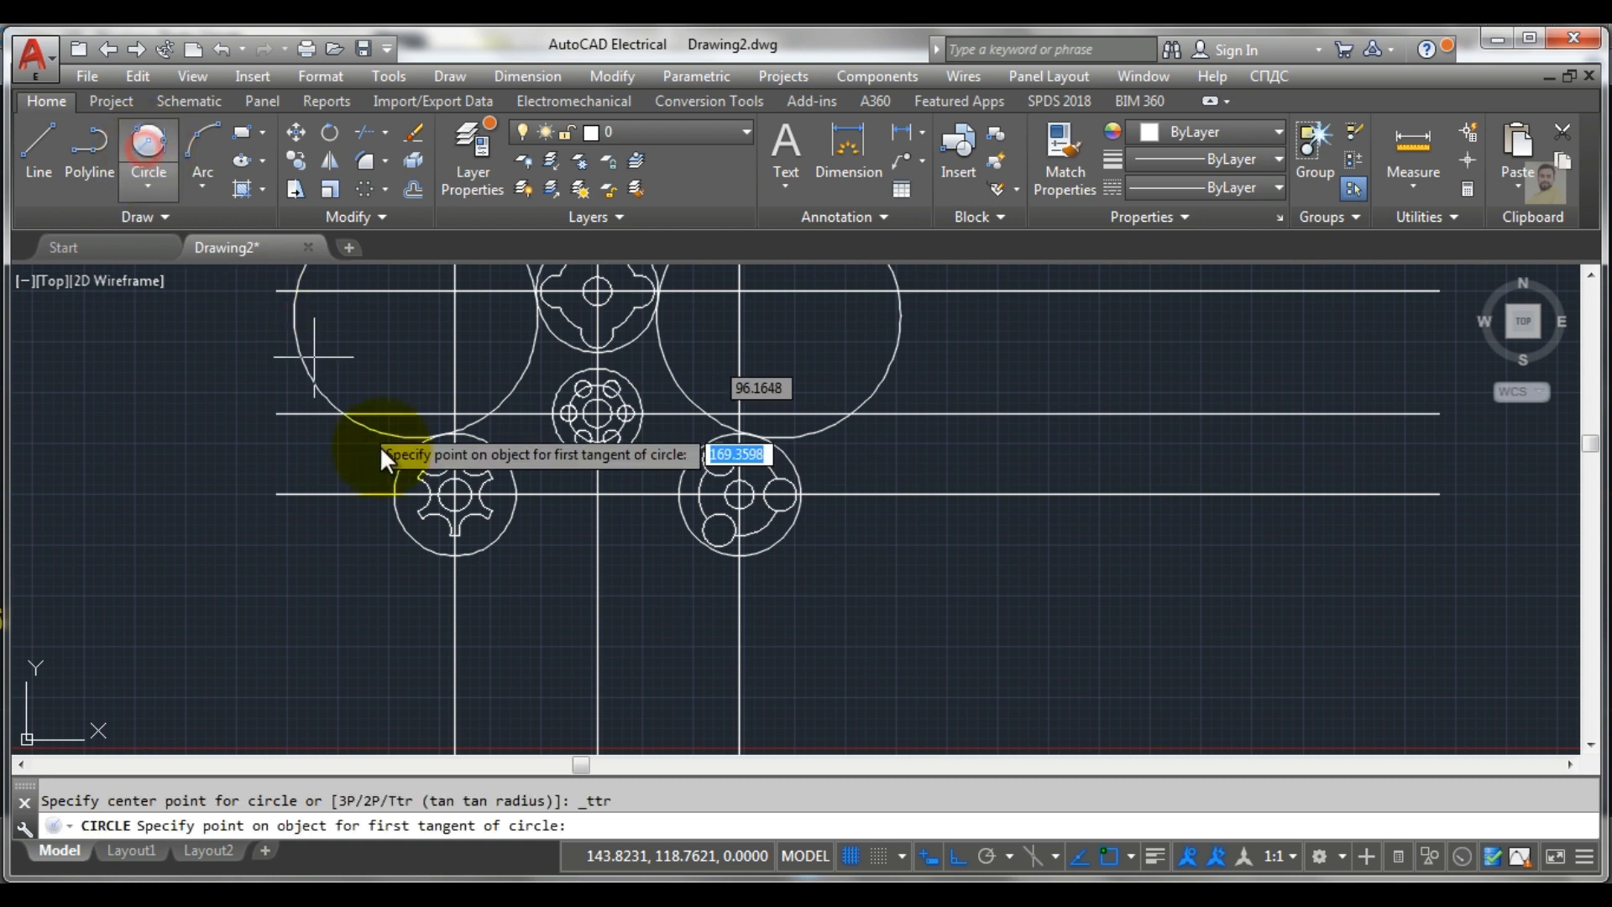
left_click(485, 549)
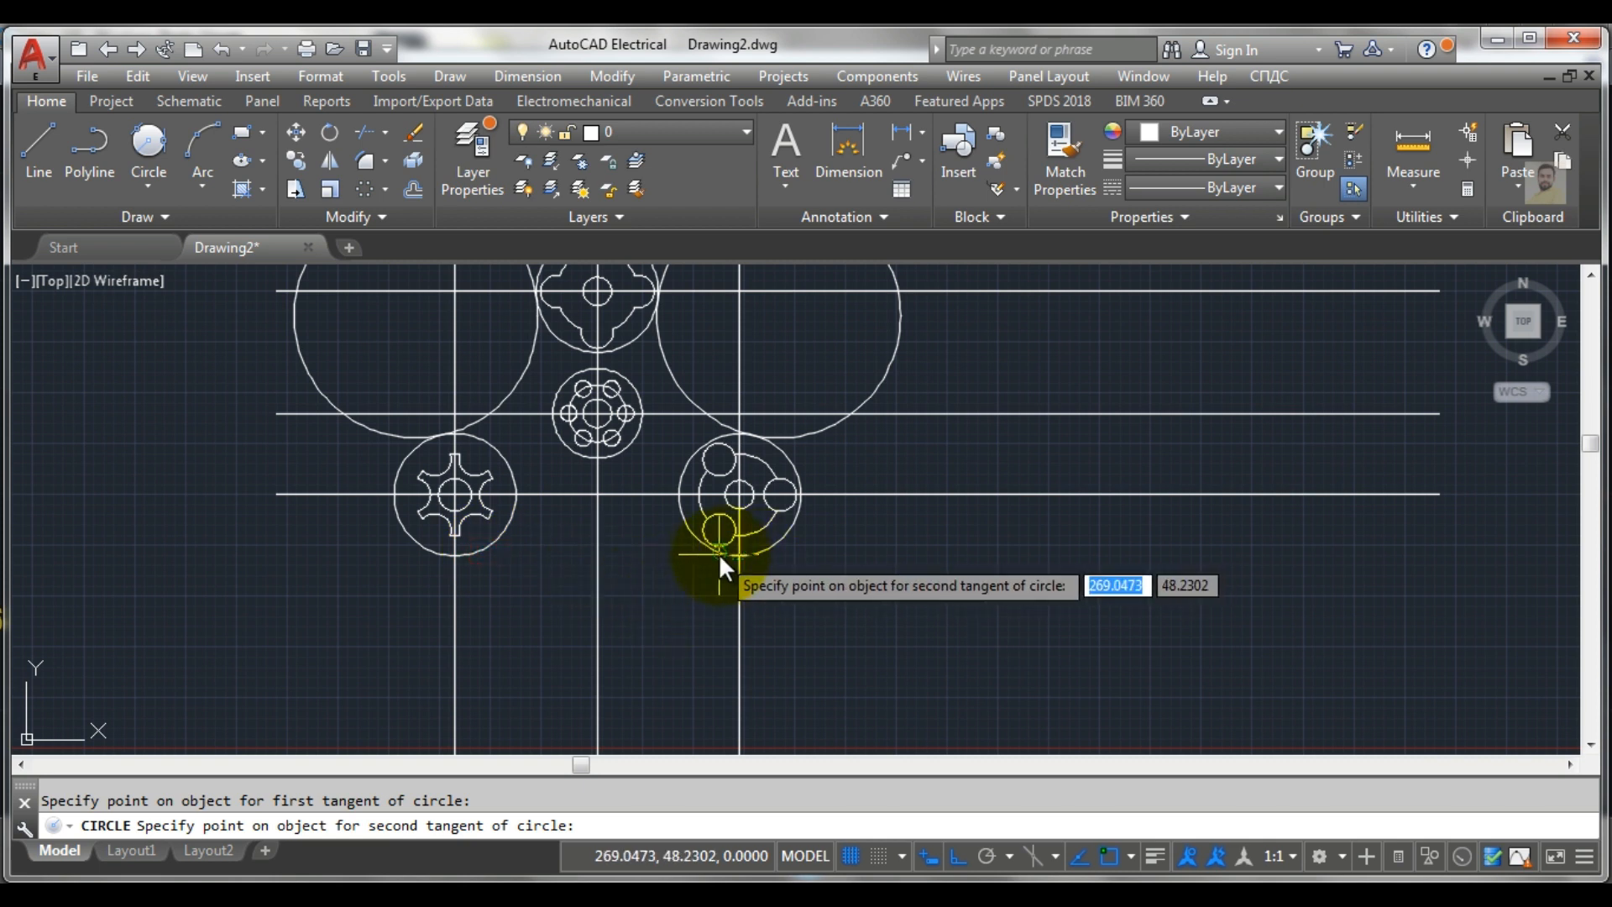
left_click(752, 552)
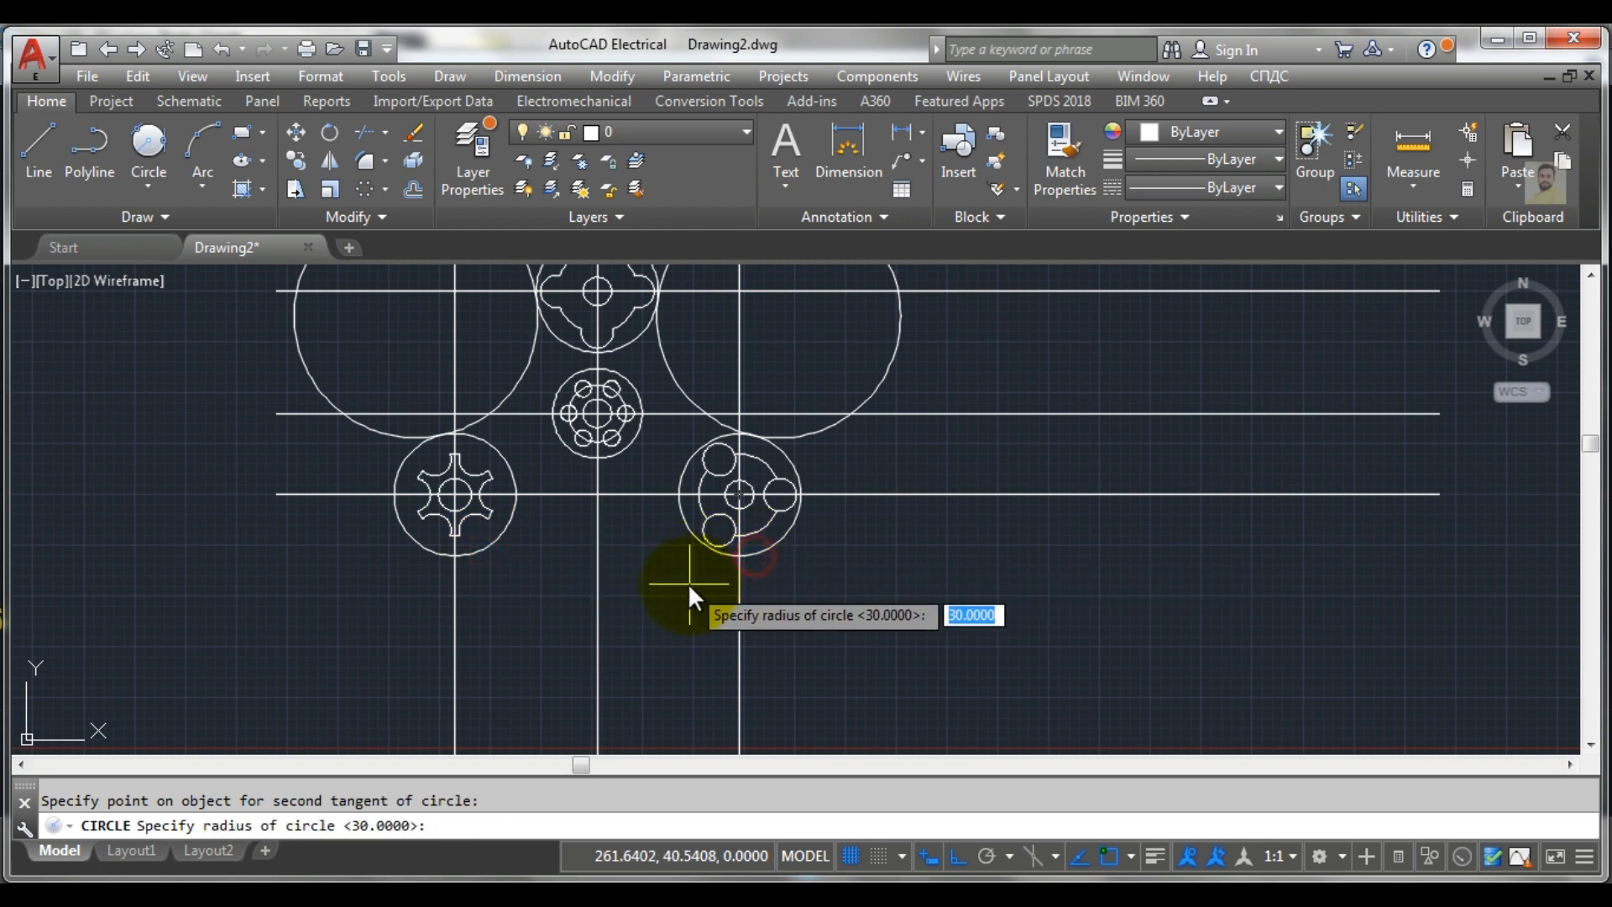
key("Return")
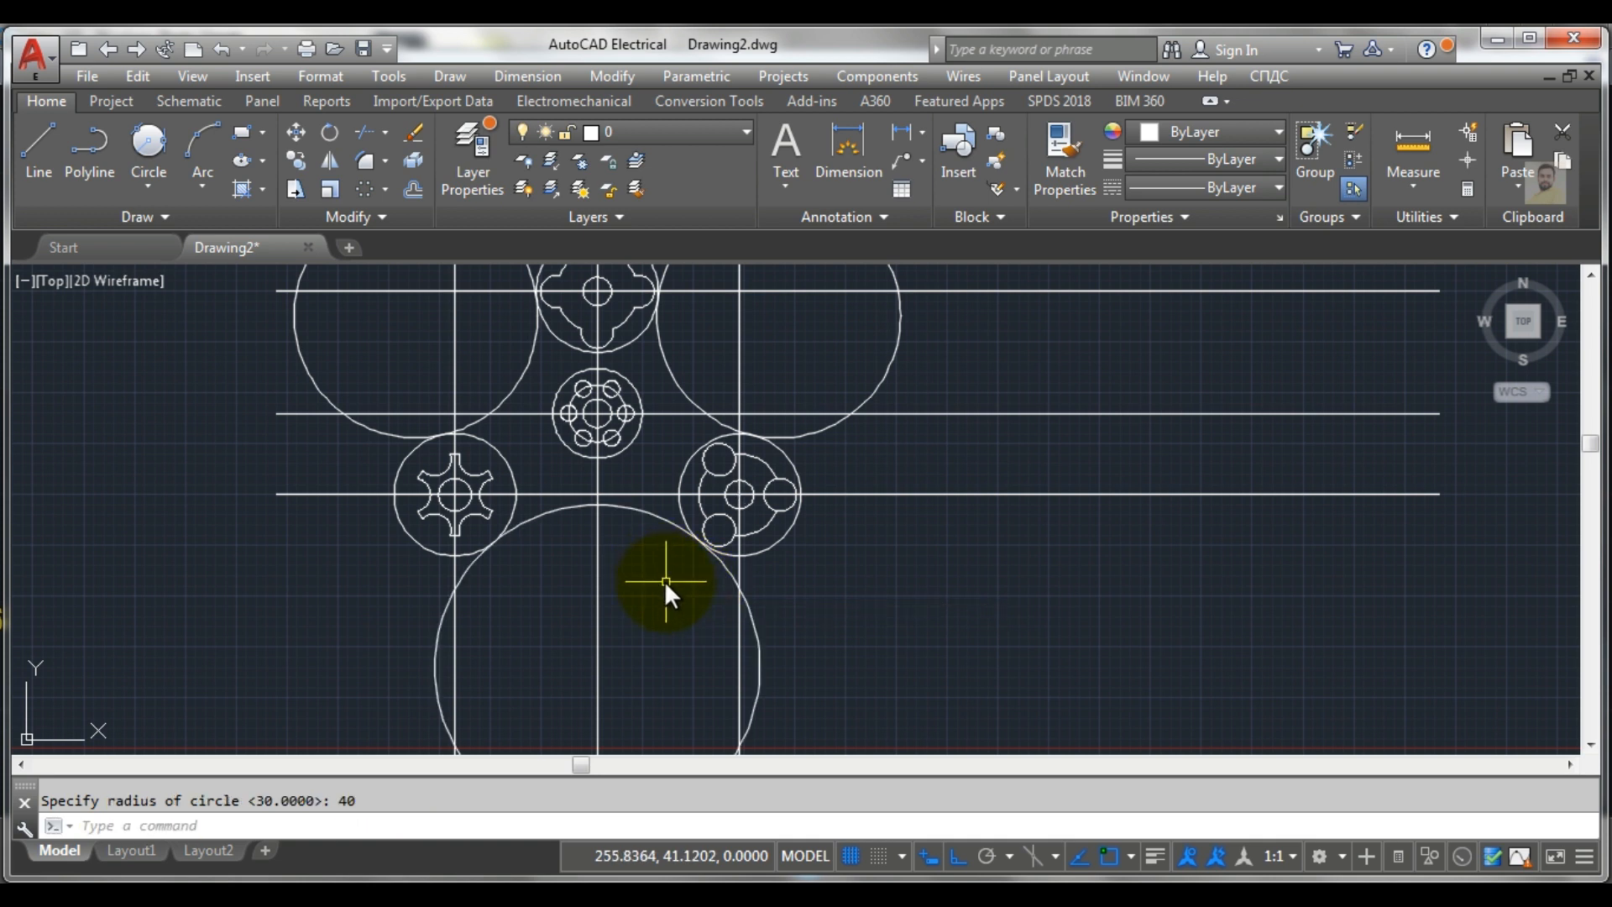
Trim the radius 40 circle below the plate to the concave arc joining the outer circles of the two lower lobes
type("TR")
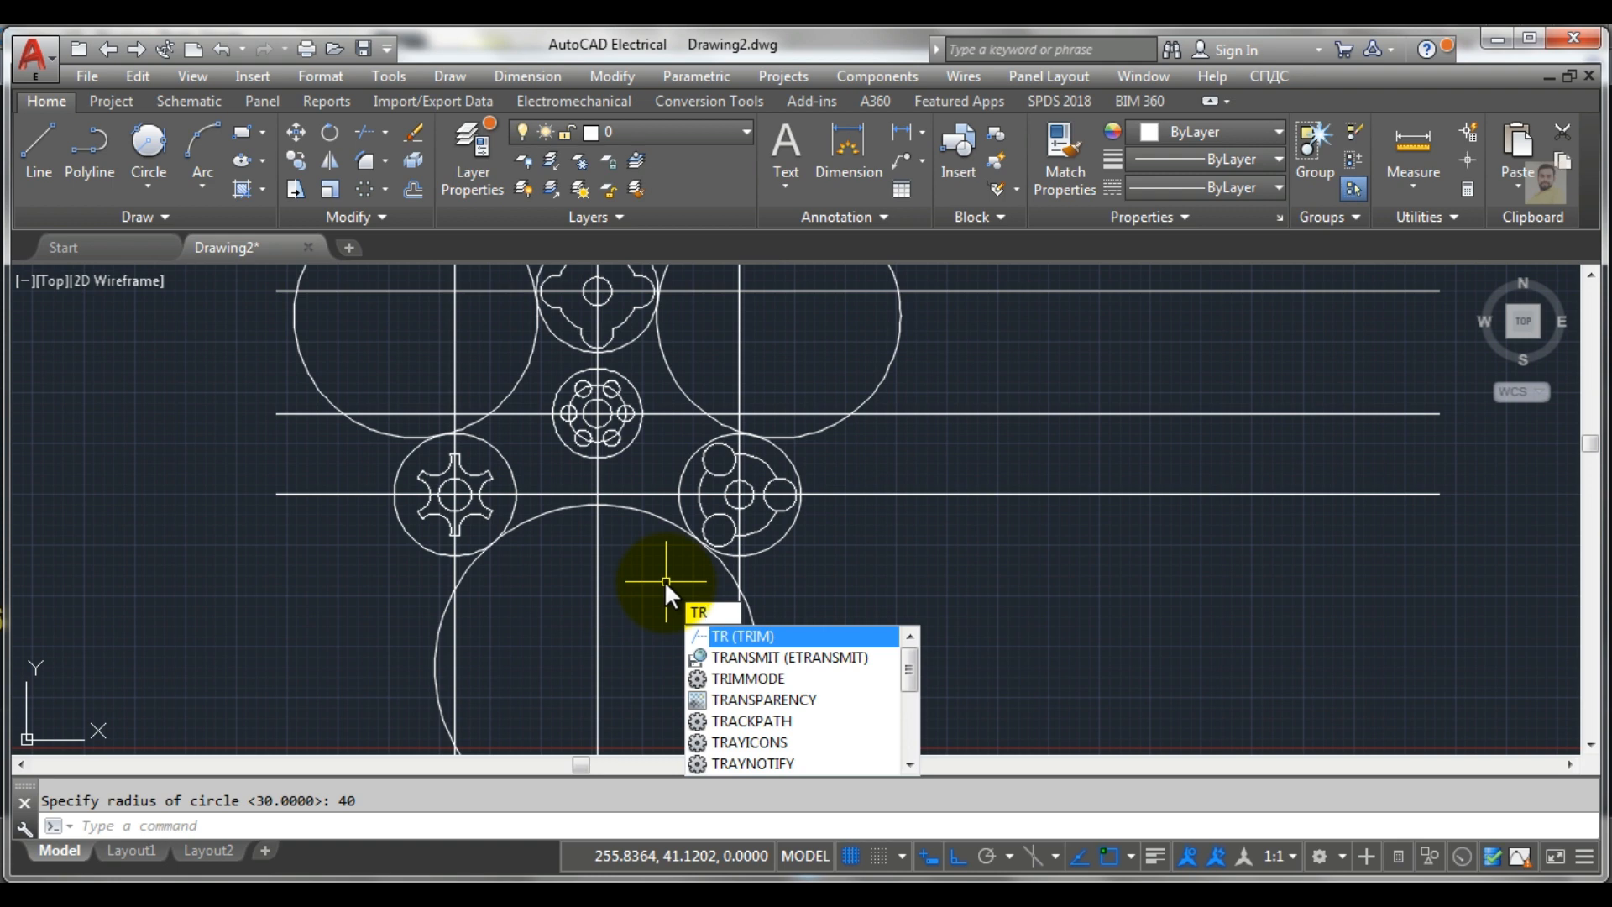
key("Return")
key("Return")
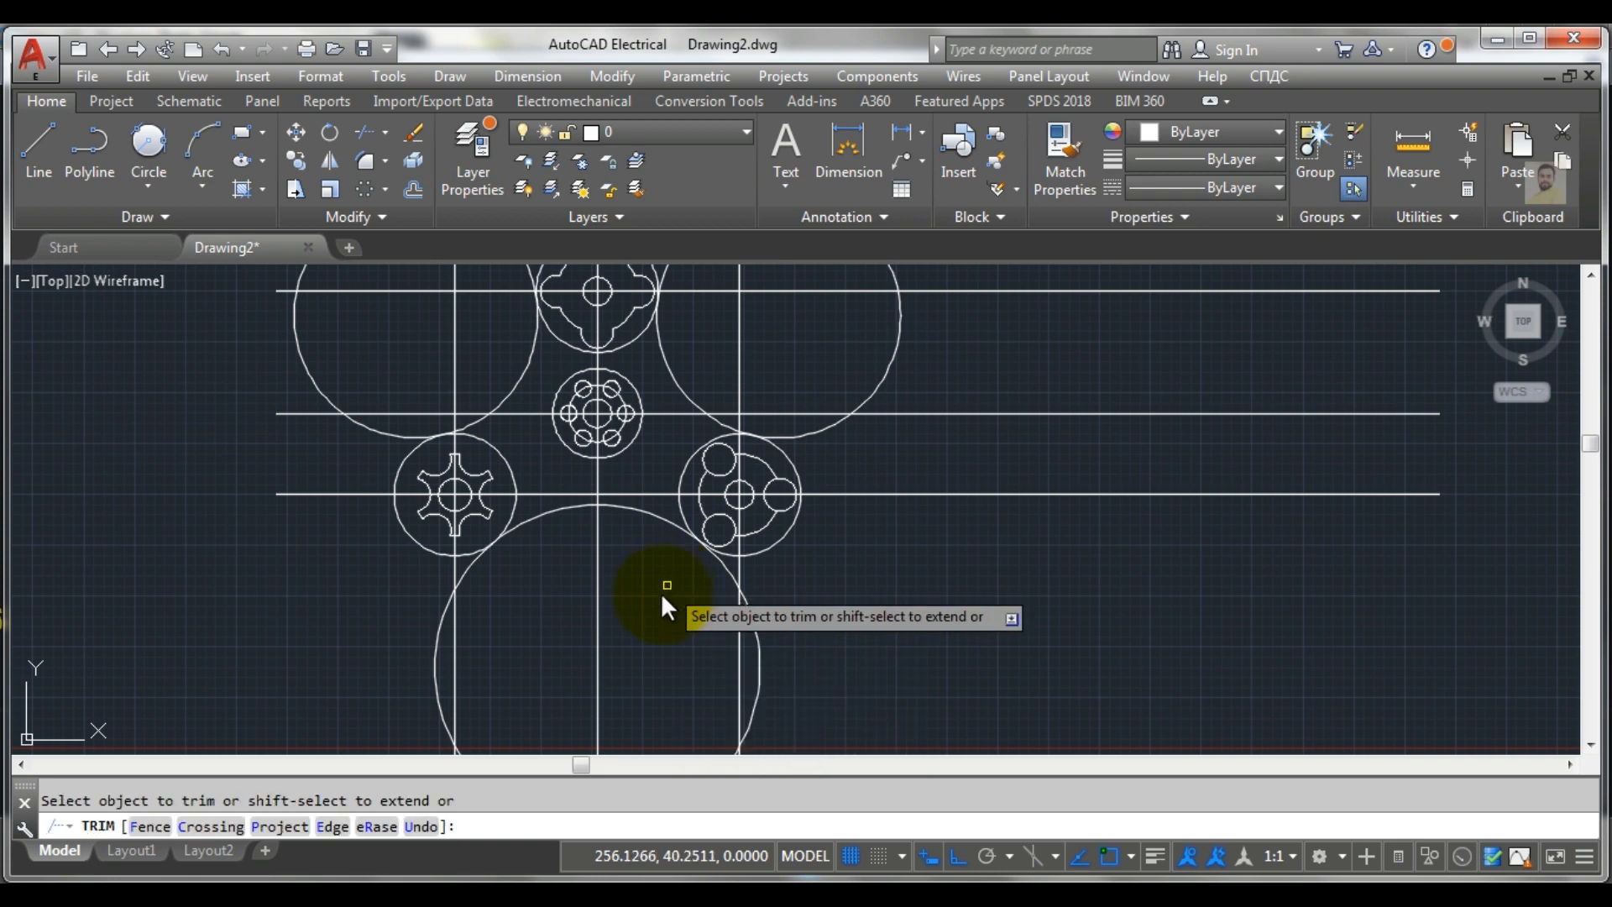
scroll(663, 597, "down", 4)
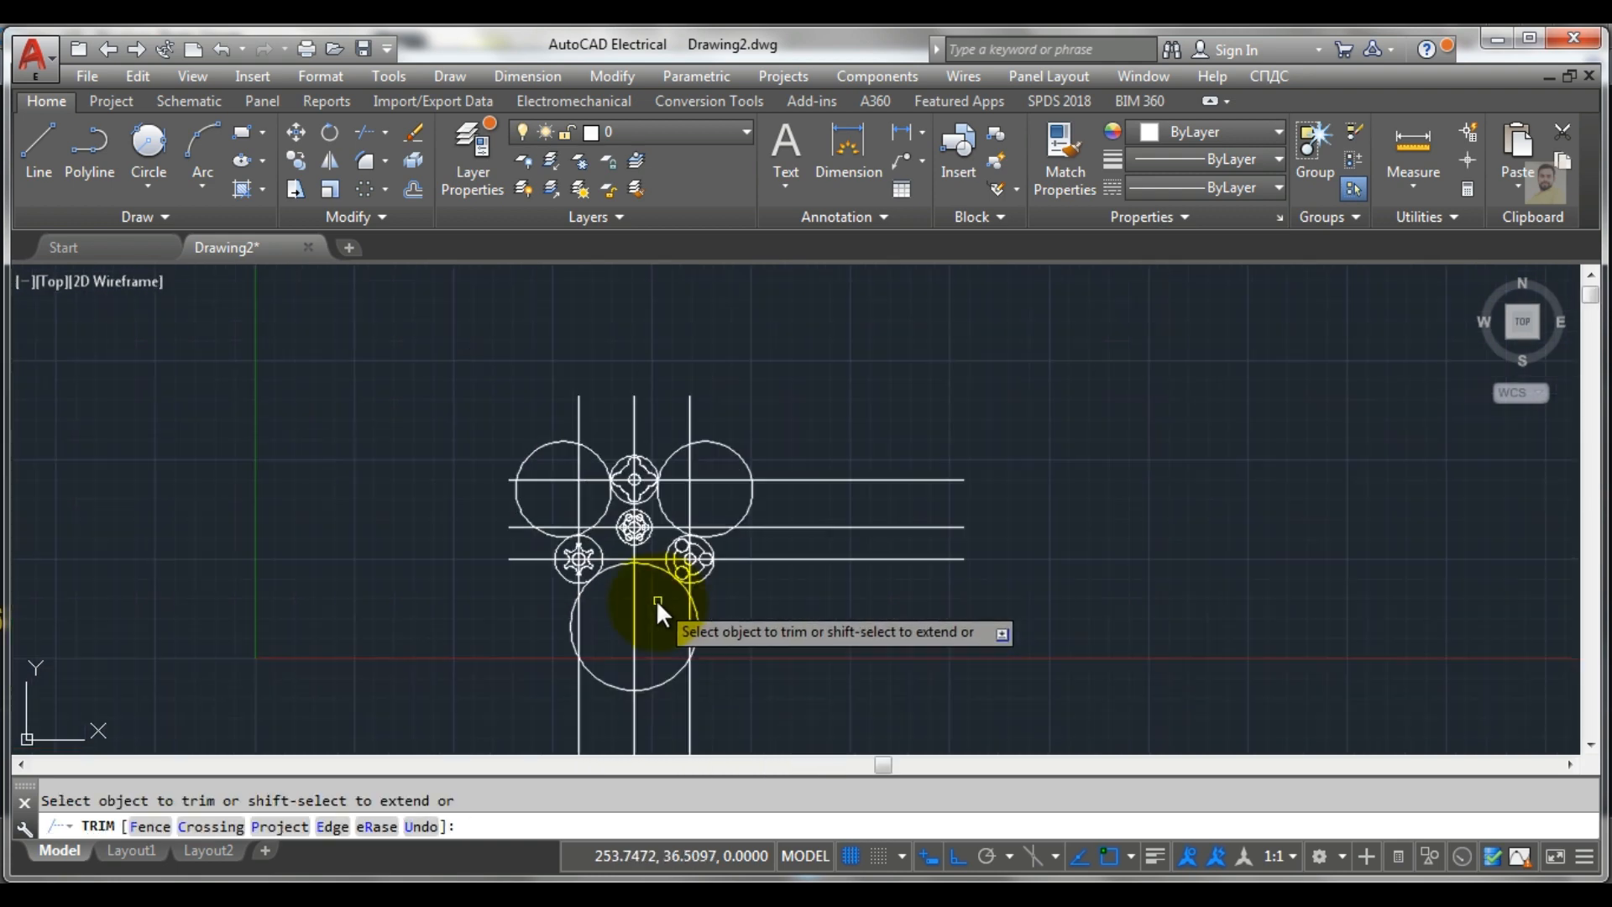
left_click(664, 684)
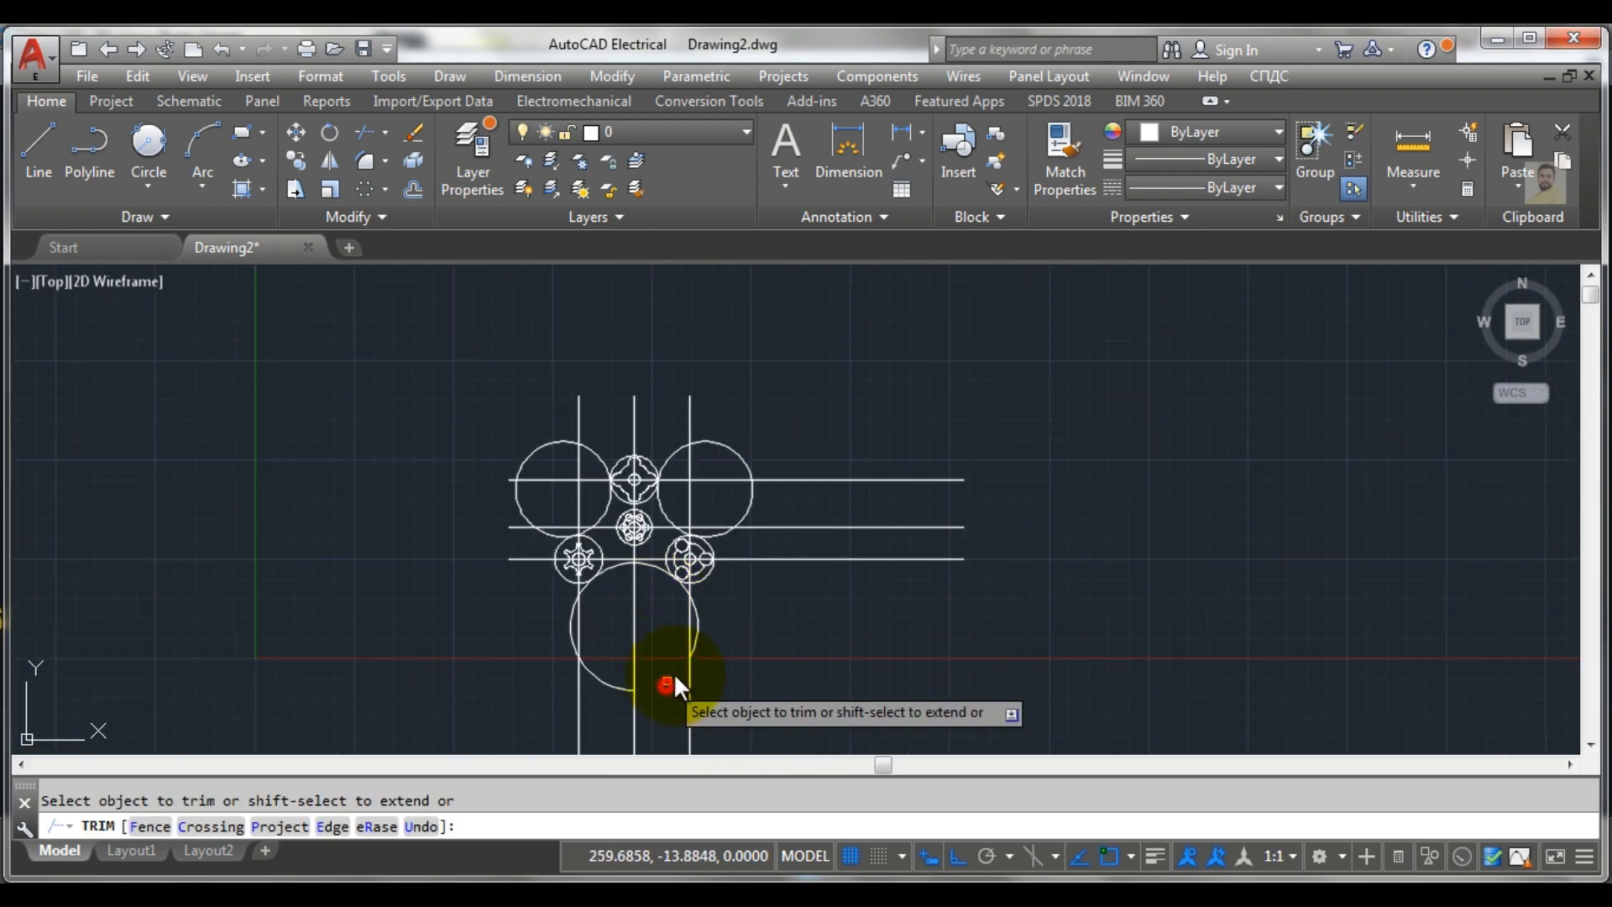
left_click(695, 633)
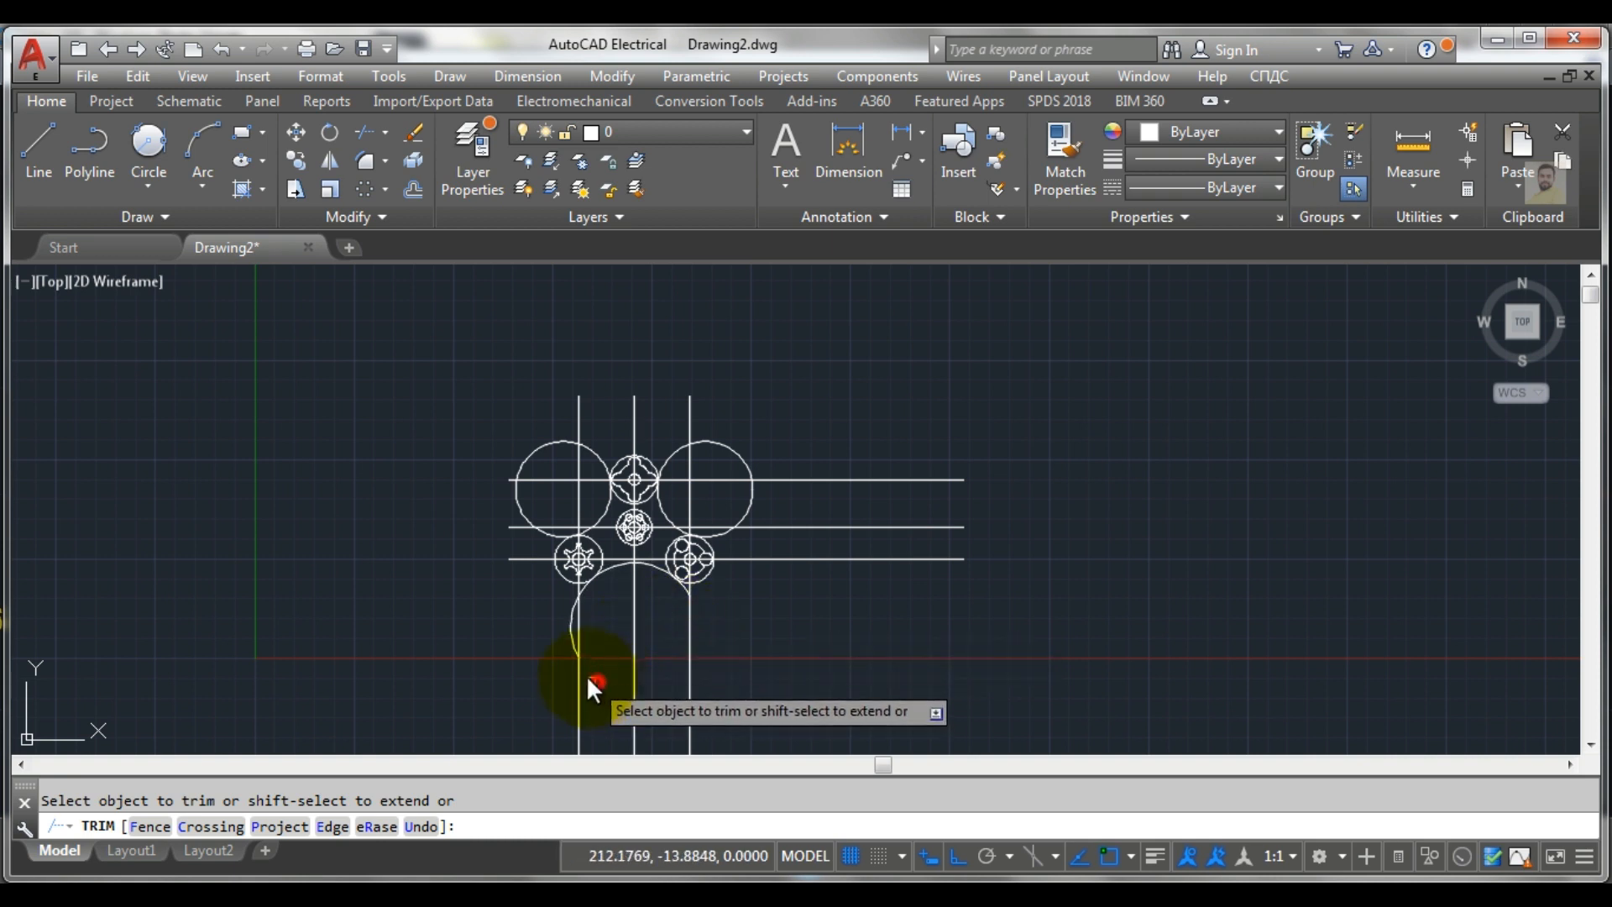
left_click(568, 637)
scroll(563, 612, "up", 4)
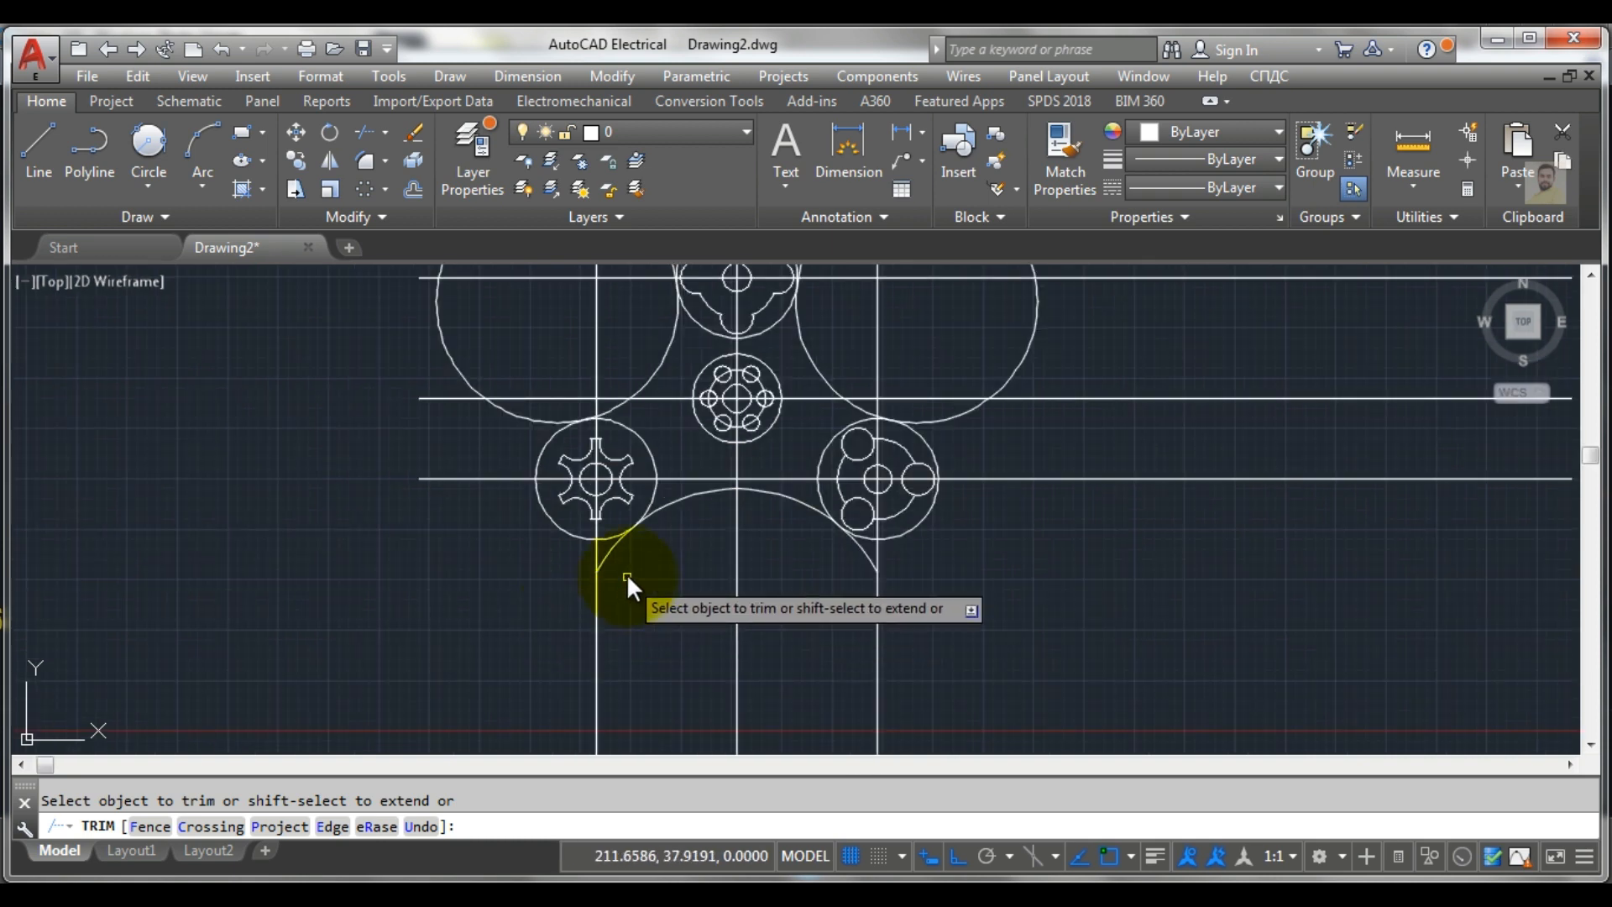
left_click(606, 557)
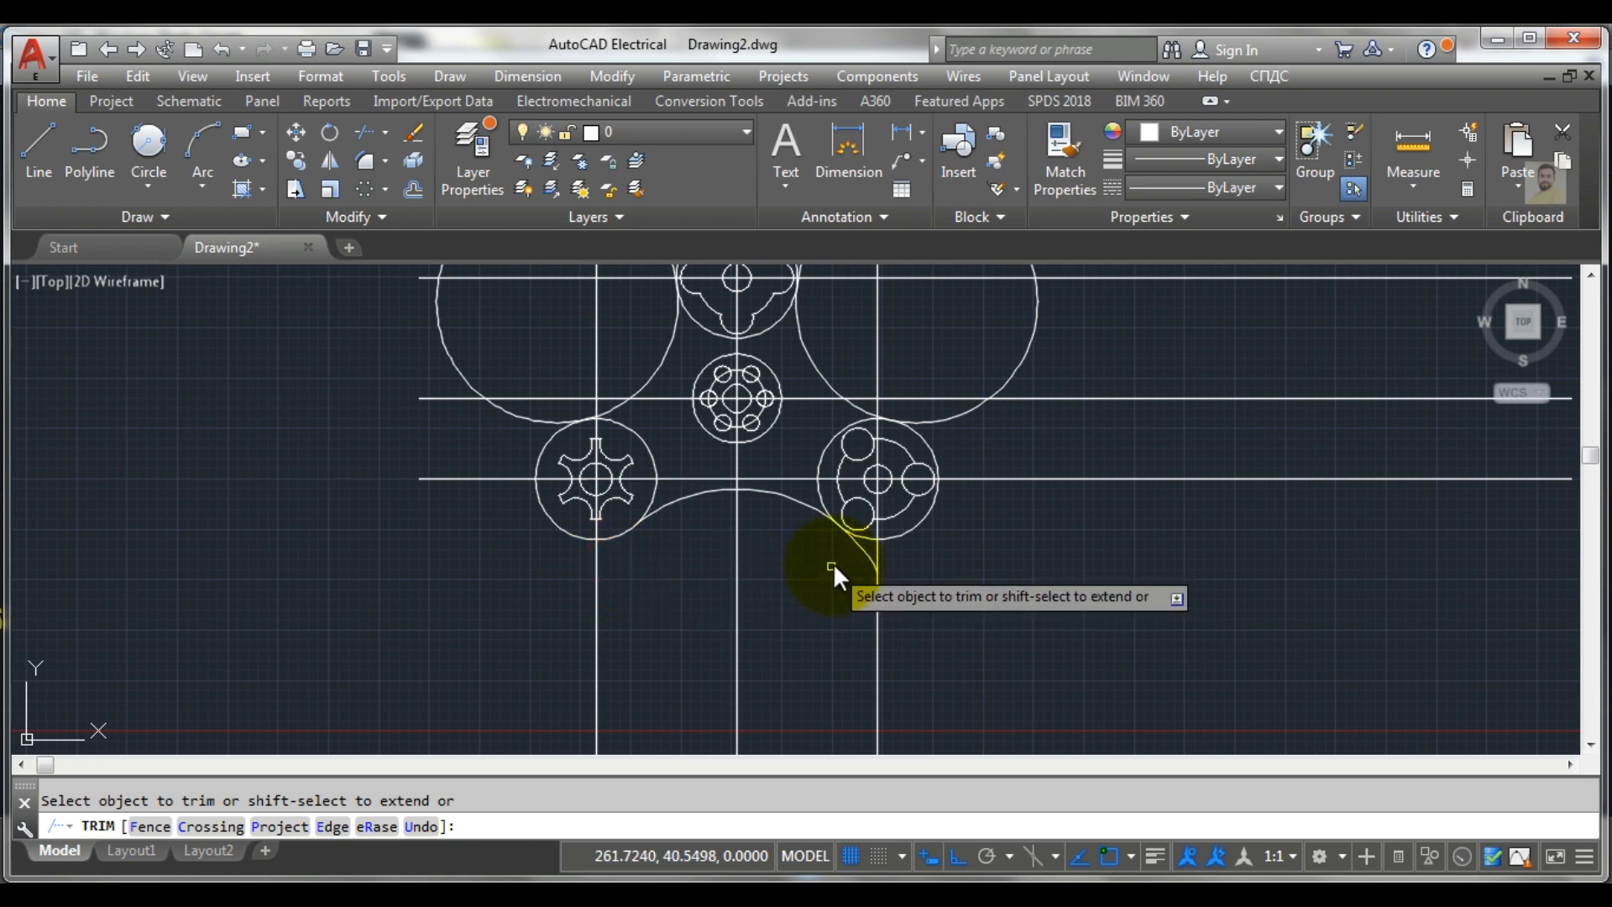
left_click(859, 548)
Trim the left radius 30 circle to the arc connecting the lower-left lobe's outer circle with the upper lobe's
scroll(720, 550, "down", 2)
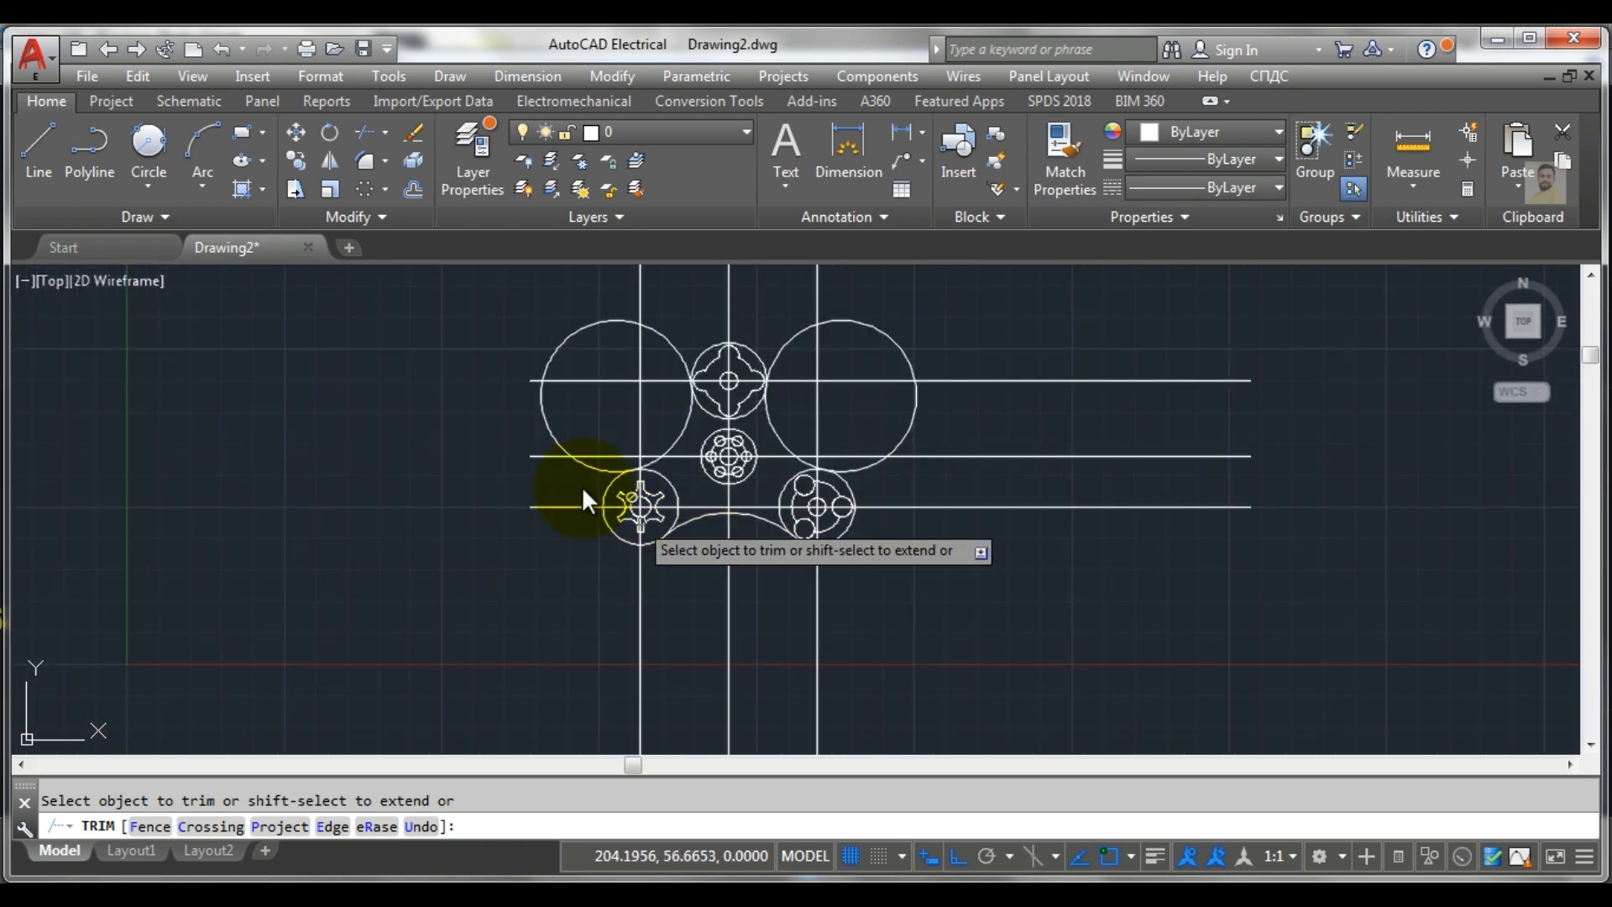
scroll(510, 411, "up", 2)
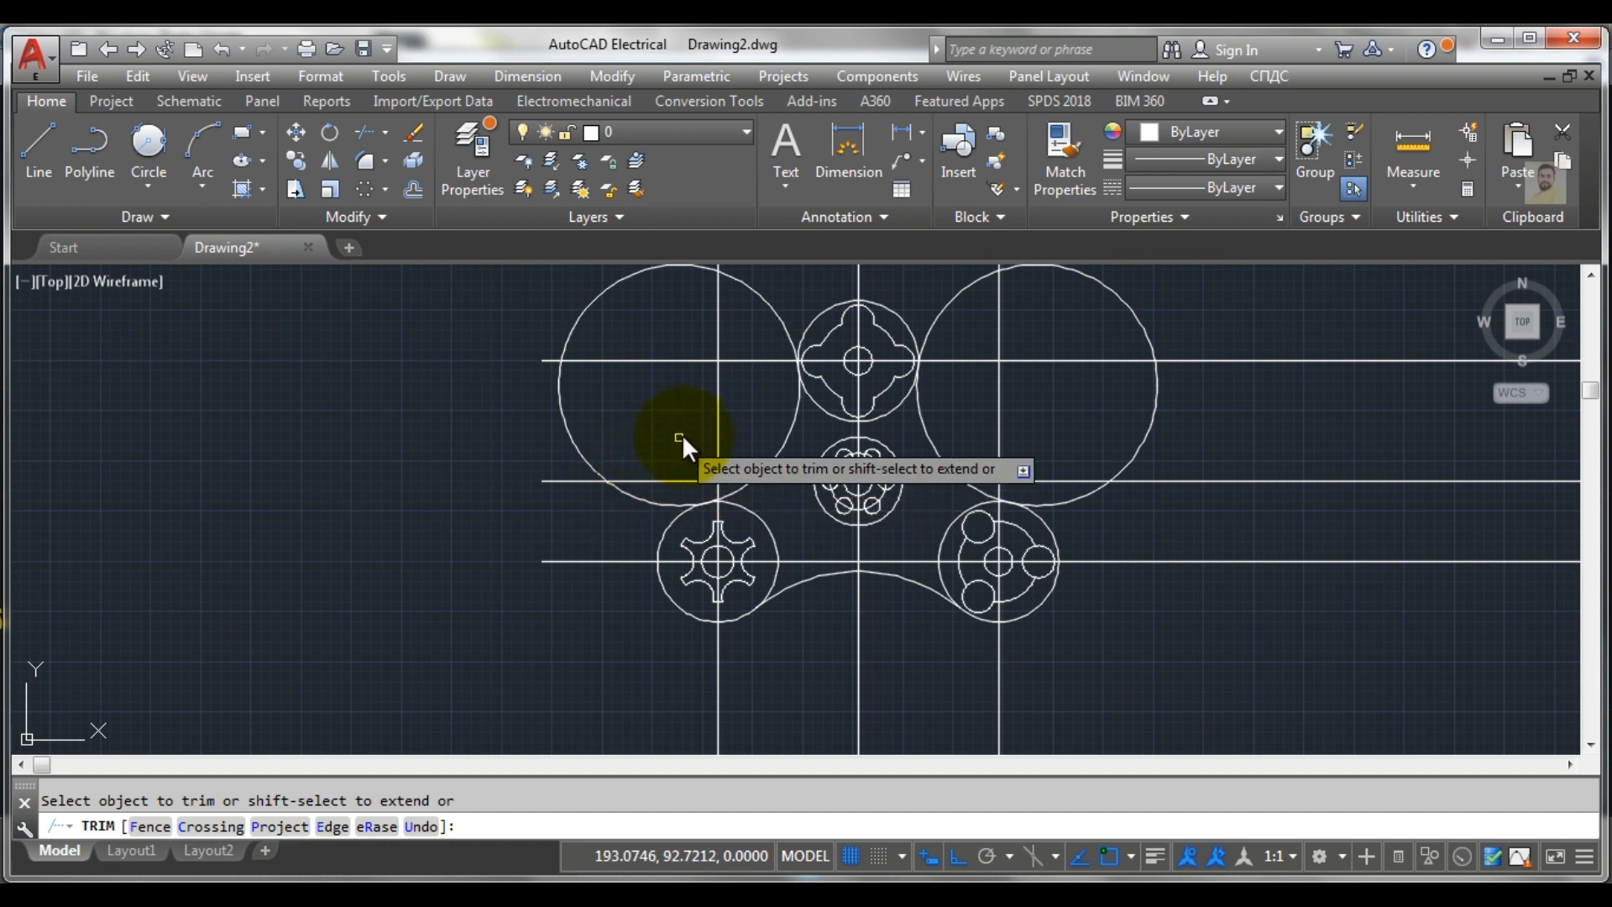
left_click(648, 503)
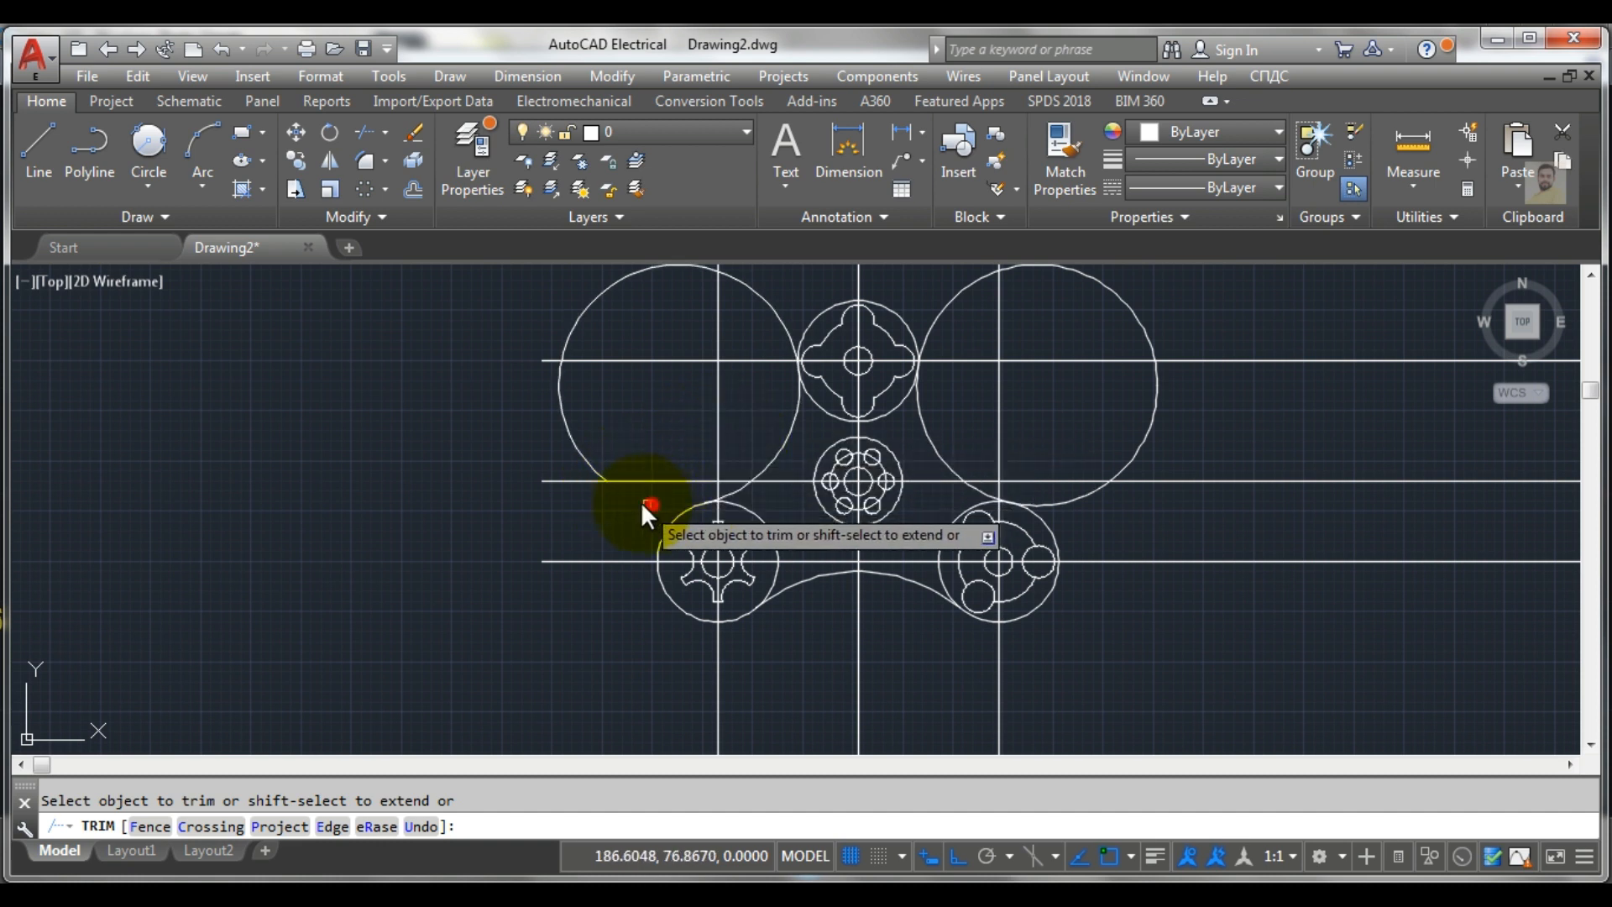
left_click(567, 430)
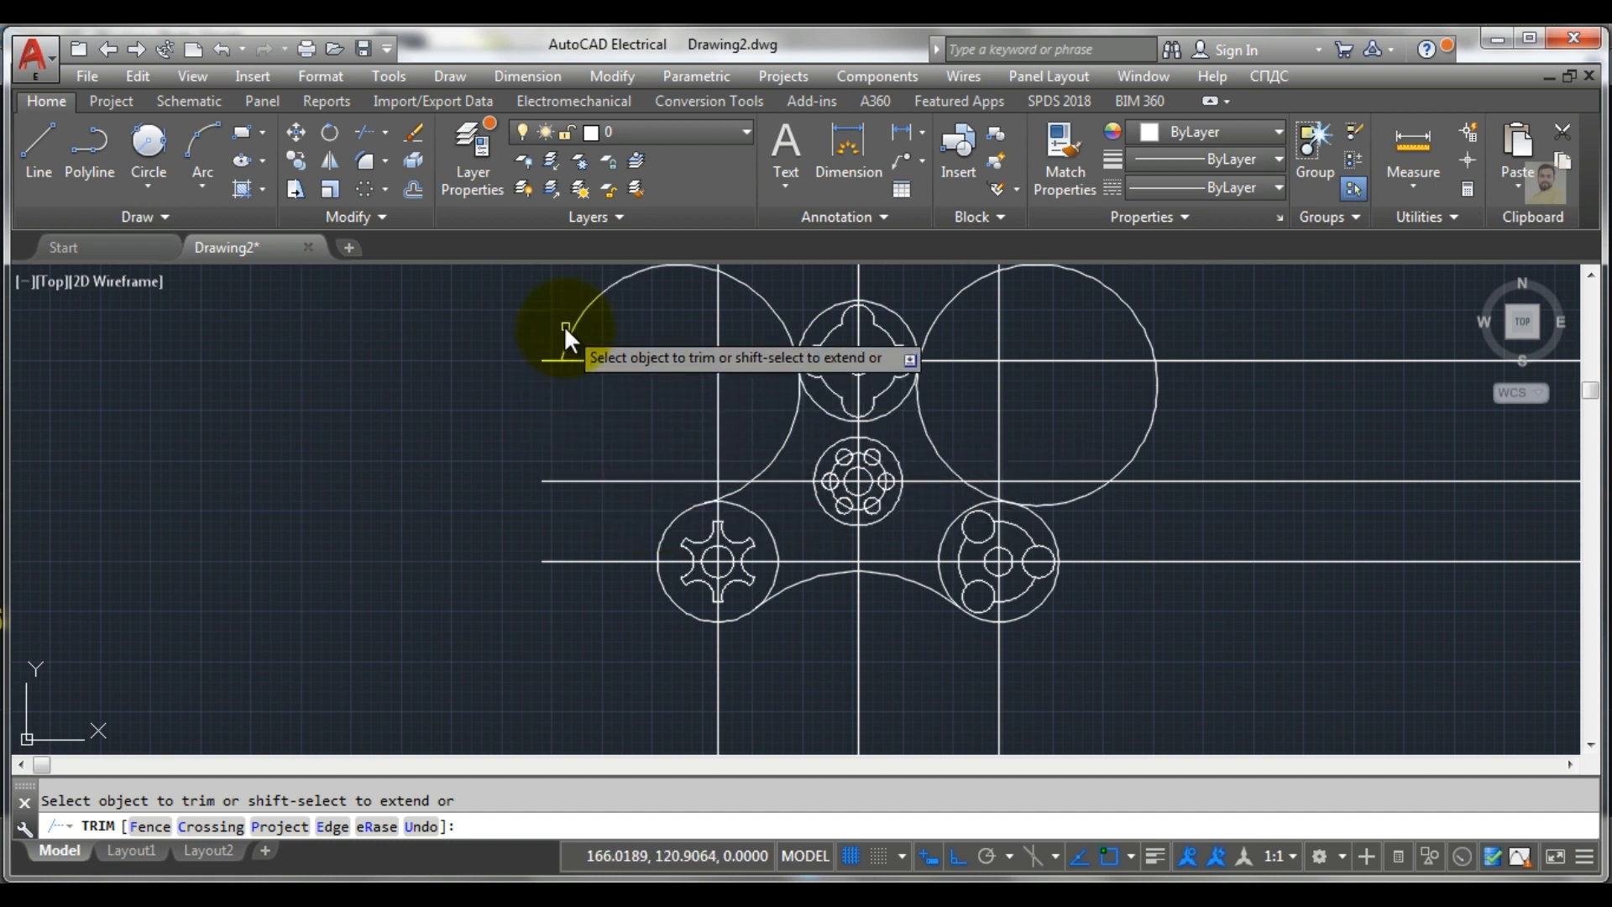
left_click(565, 336)
scroll(588, 344, "down", 1)
scroll(689, 319, "up", 1)
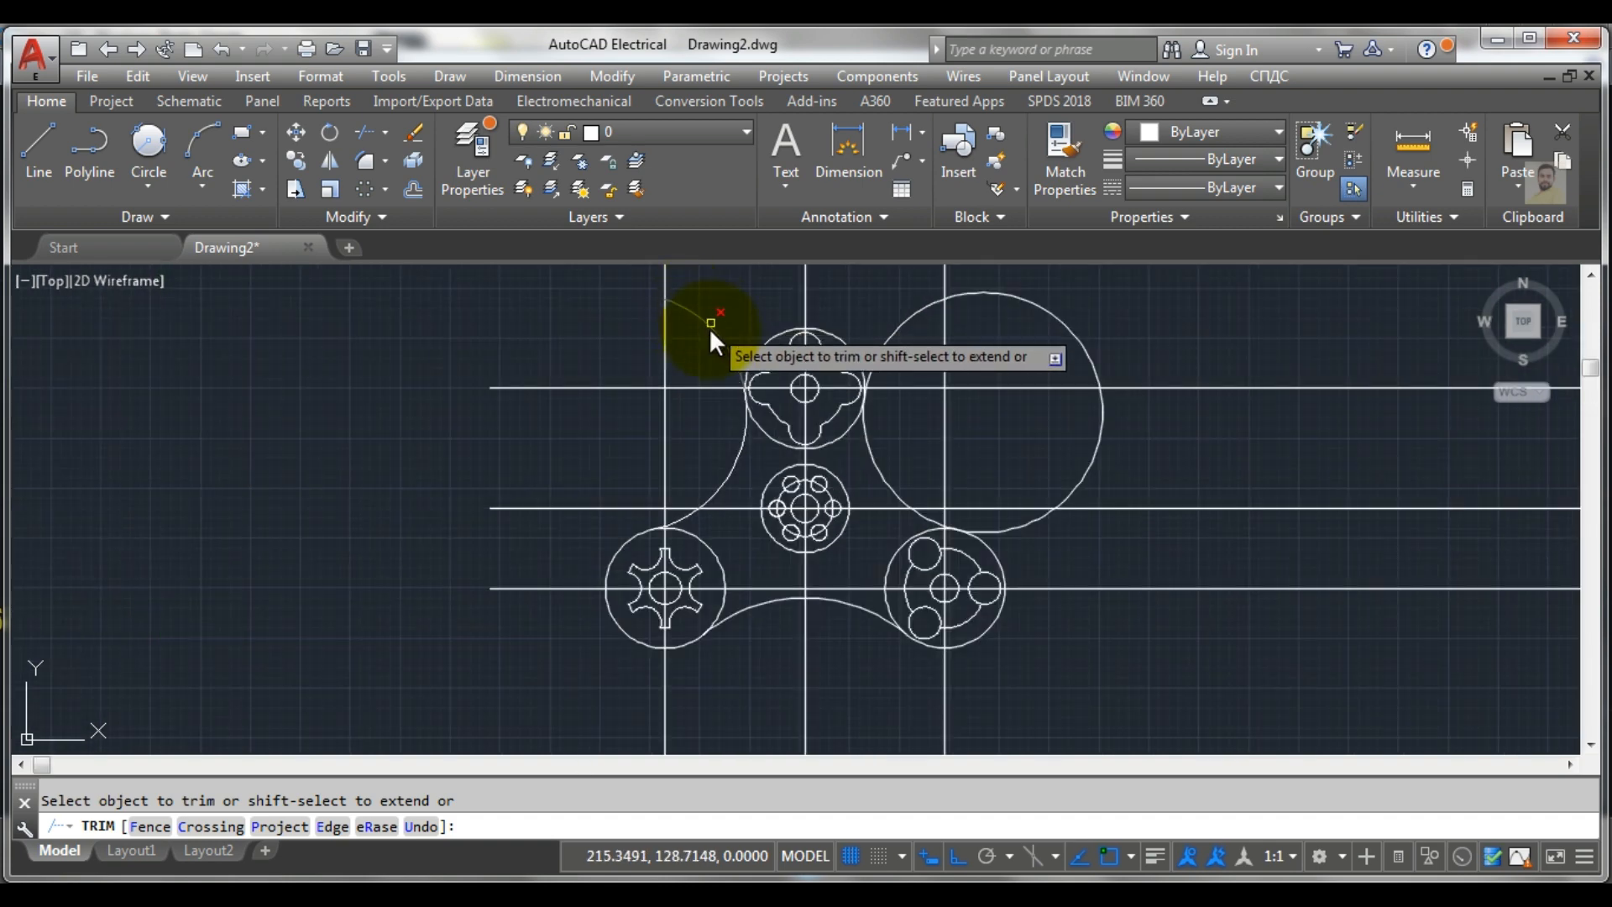
scroll(720, 344, "up", 5)
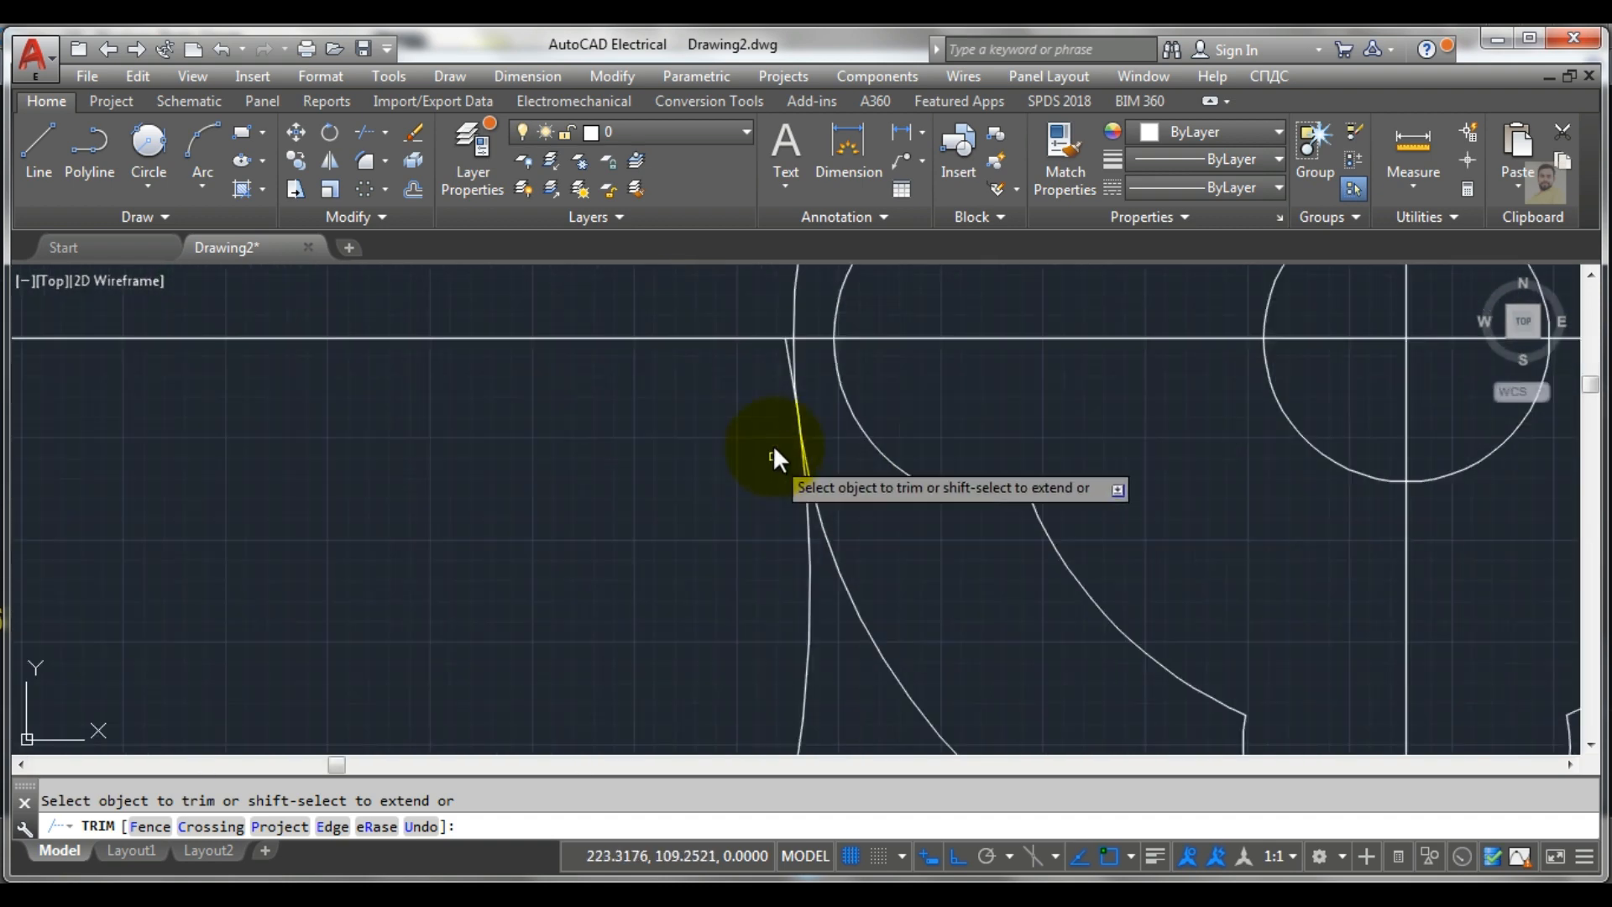
scroll(782, 334, "up", 4)
left_click(779, 383)
scroll(777, 405, "down", 10)
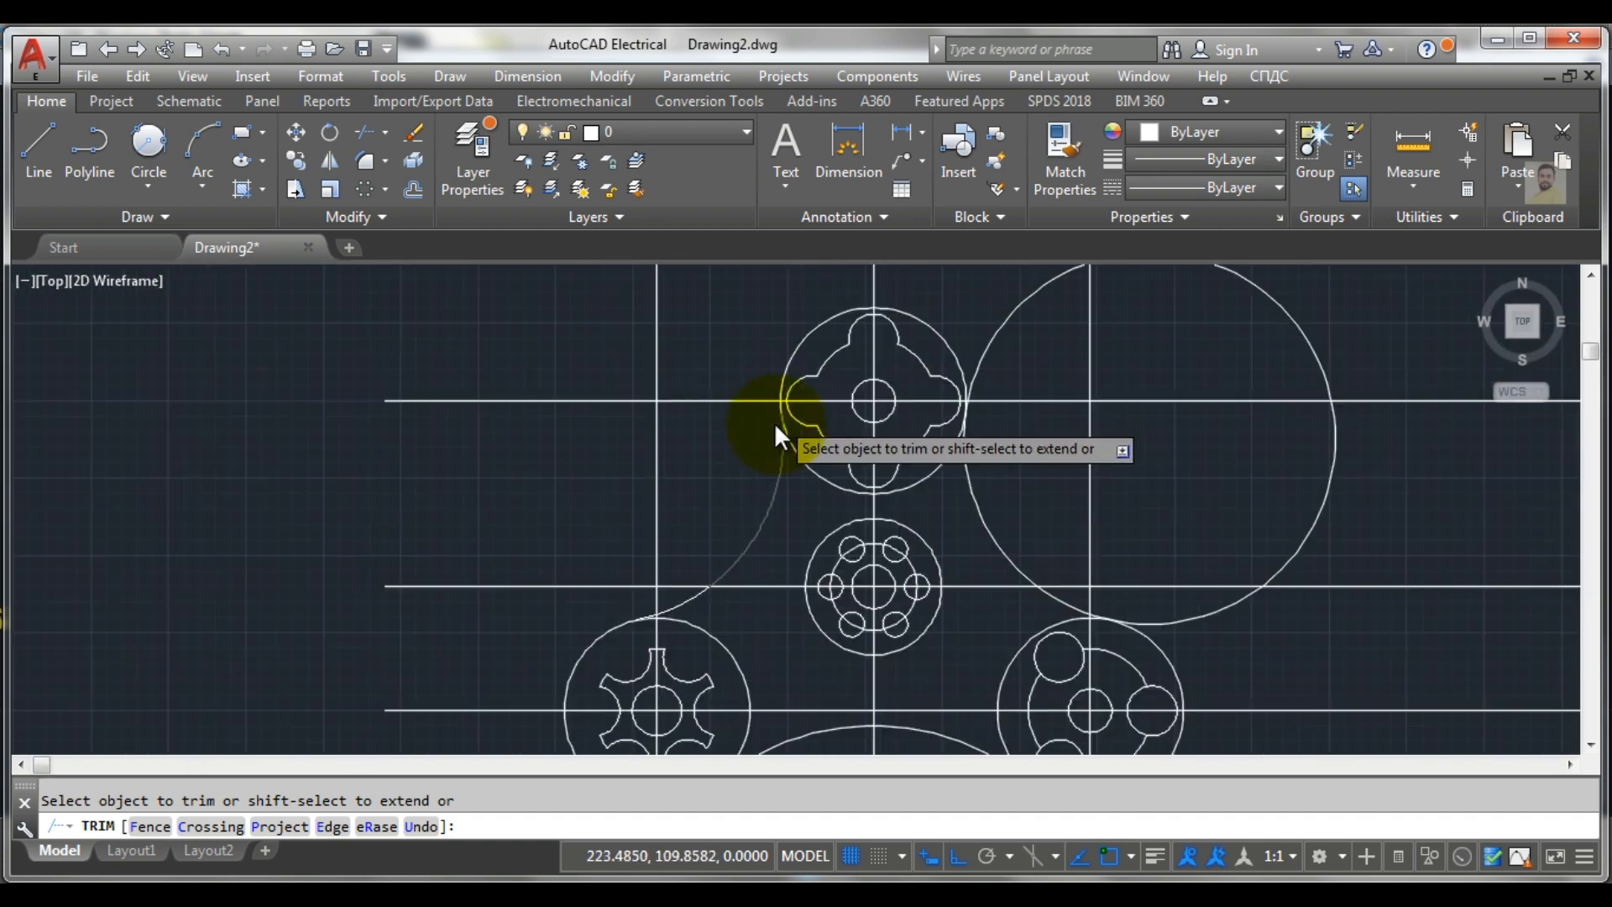
Trim the right radius 30 circle back to the connecting arc between the outer circles of the upper and lower-right lobes
scroll(676, 572, "down", 3)
scroll(697, 563, "up", 5)
scroll(734, 601, "down", 5)
scroll(723, 656, "up", 6)
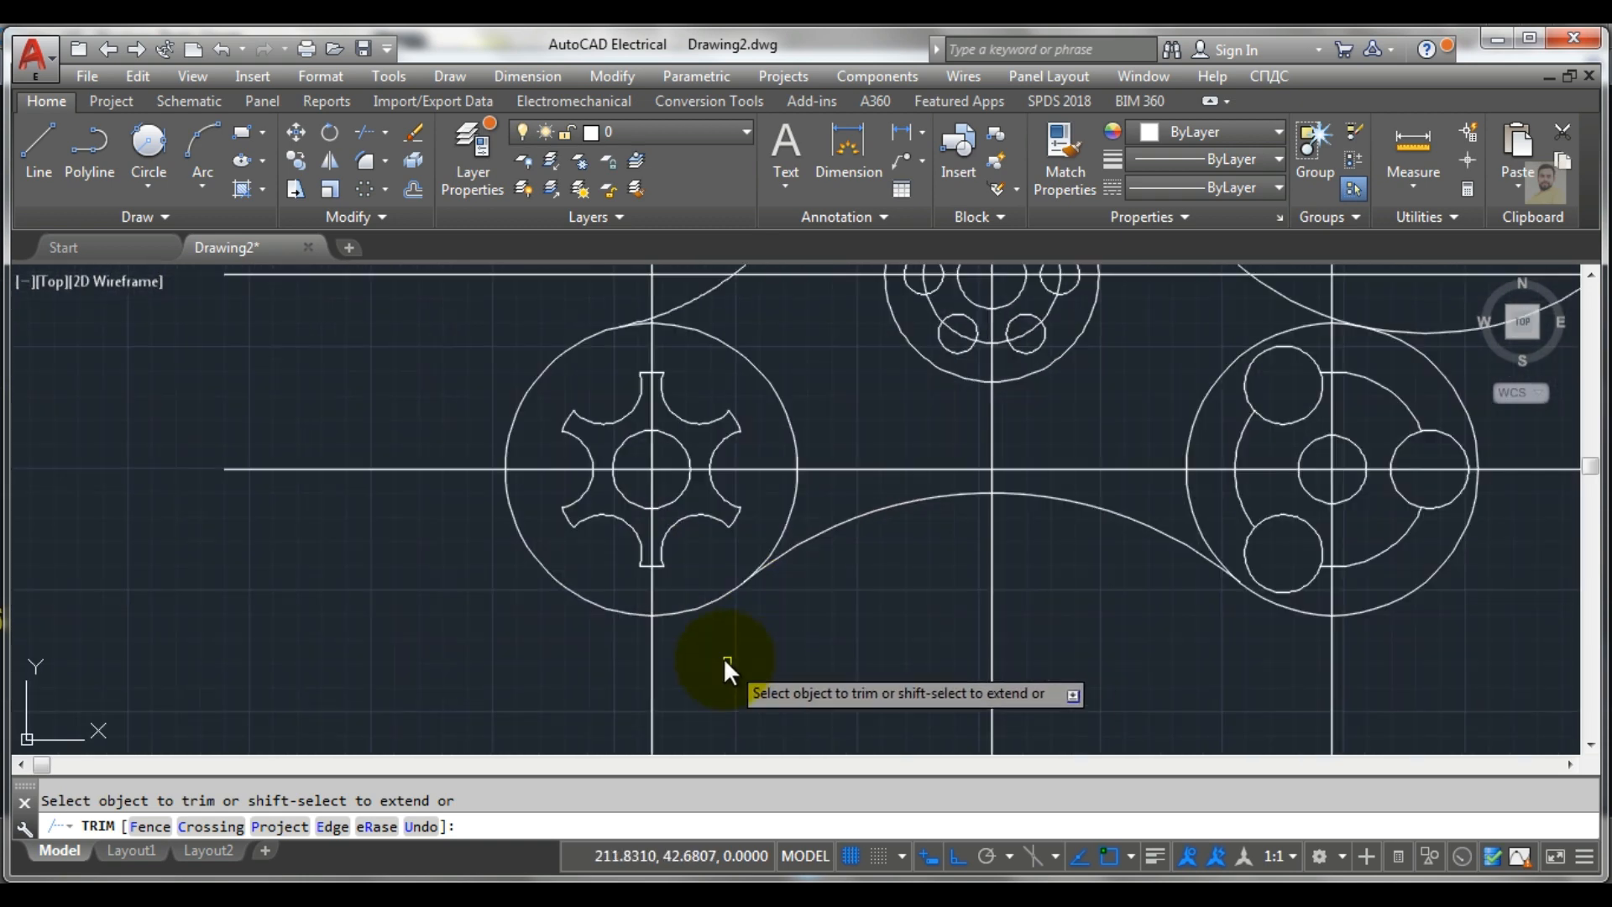
scroll(720, 629, "up", 2)
scroll(722, 612, "down", 6)
scroll(967, 512, "up", 4)
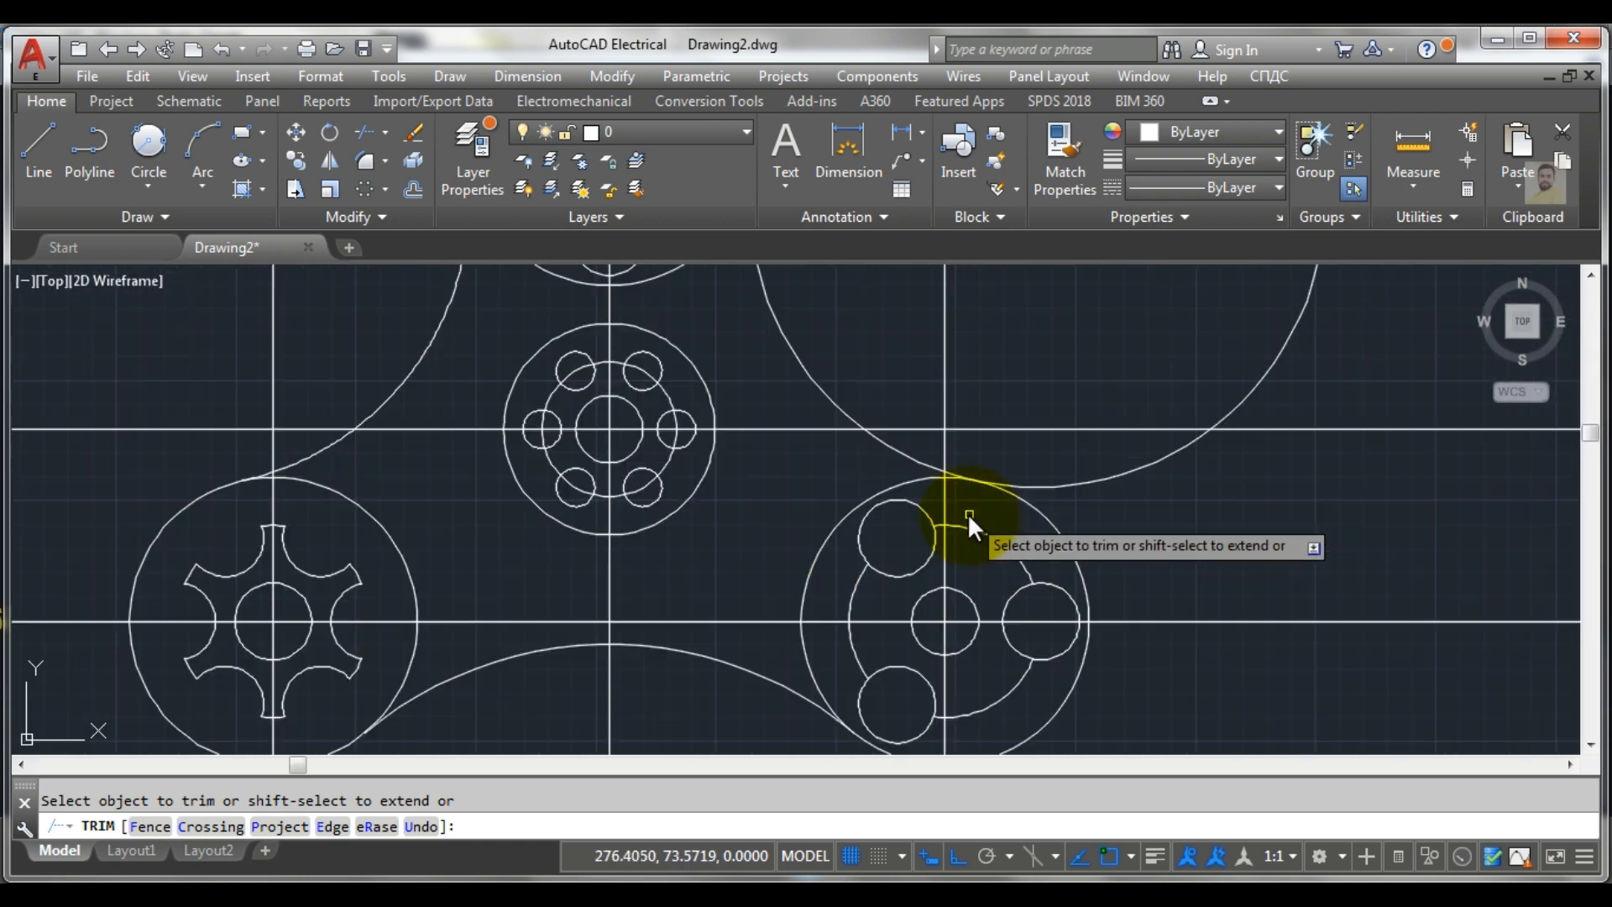
scroll(967, 512, "up", 4)
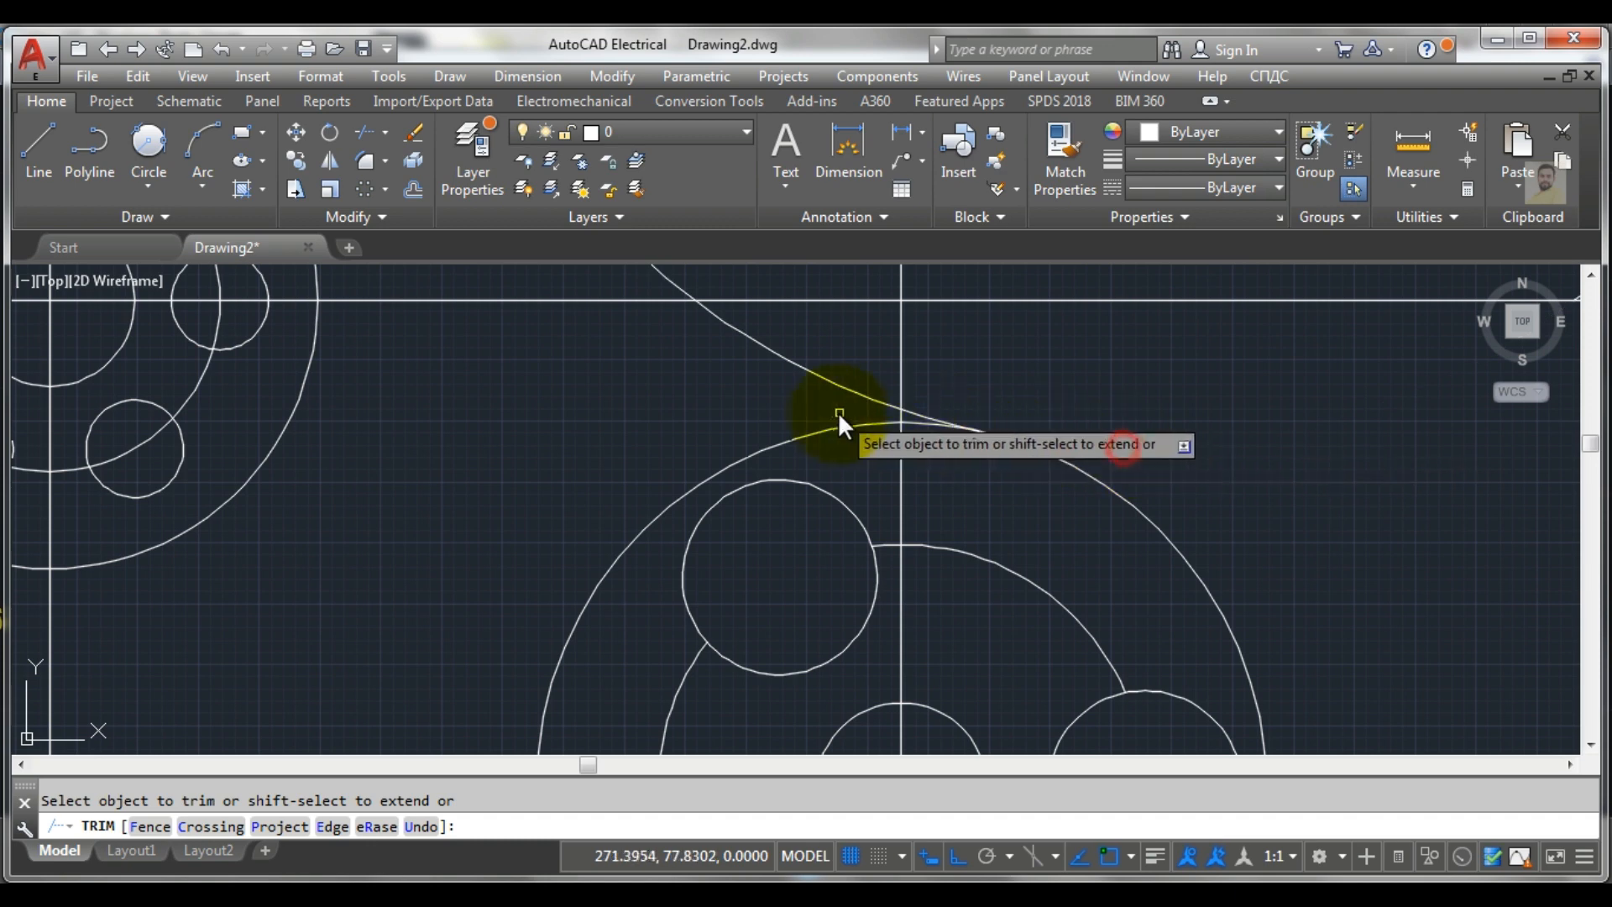
scroll(838, 412, "down", 10)
scroll(769, 334, "up", 4)
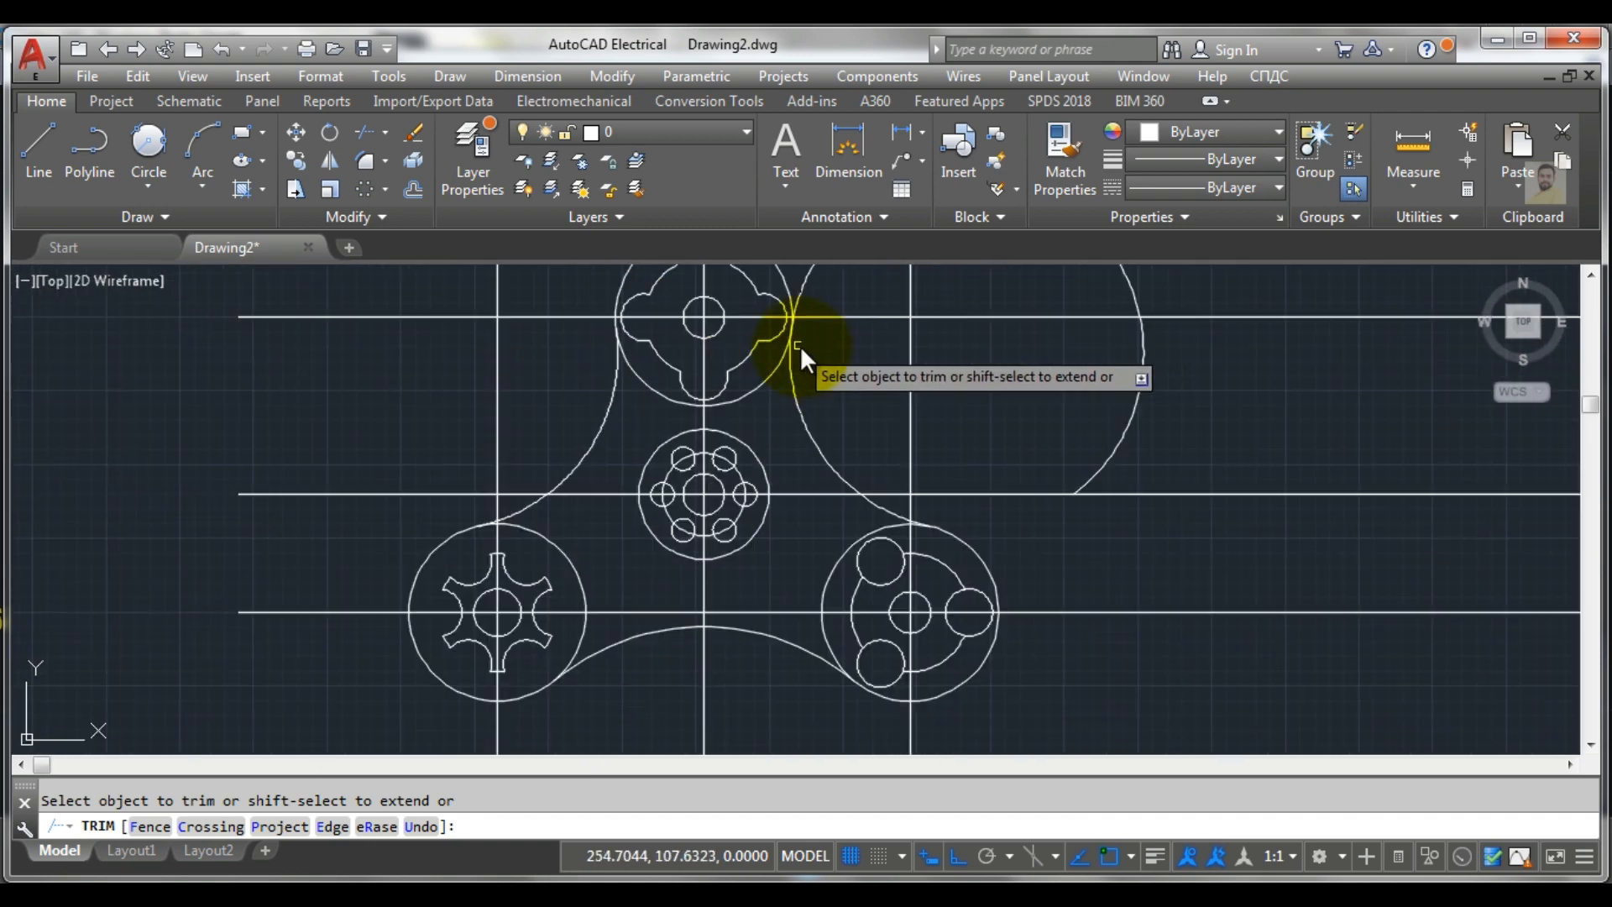
left_click(796, 293)
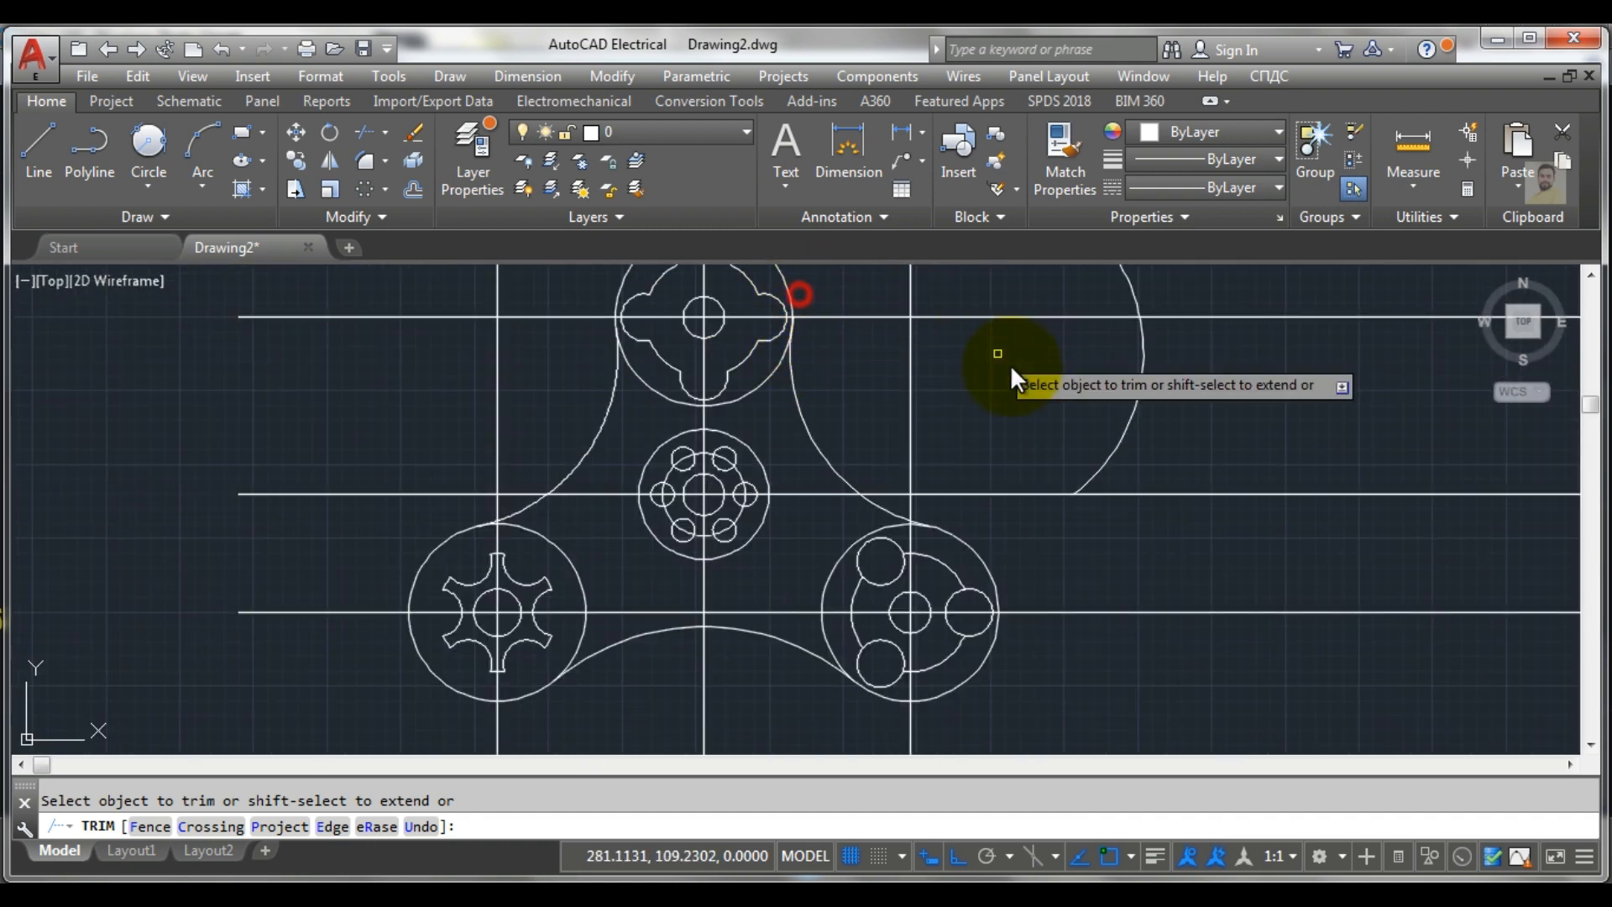
left_click(1105, 460)
scroll(1052, 428, "down", 4)
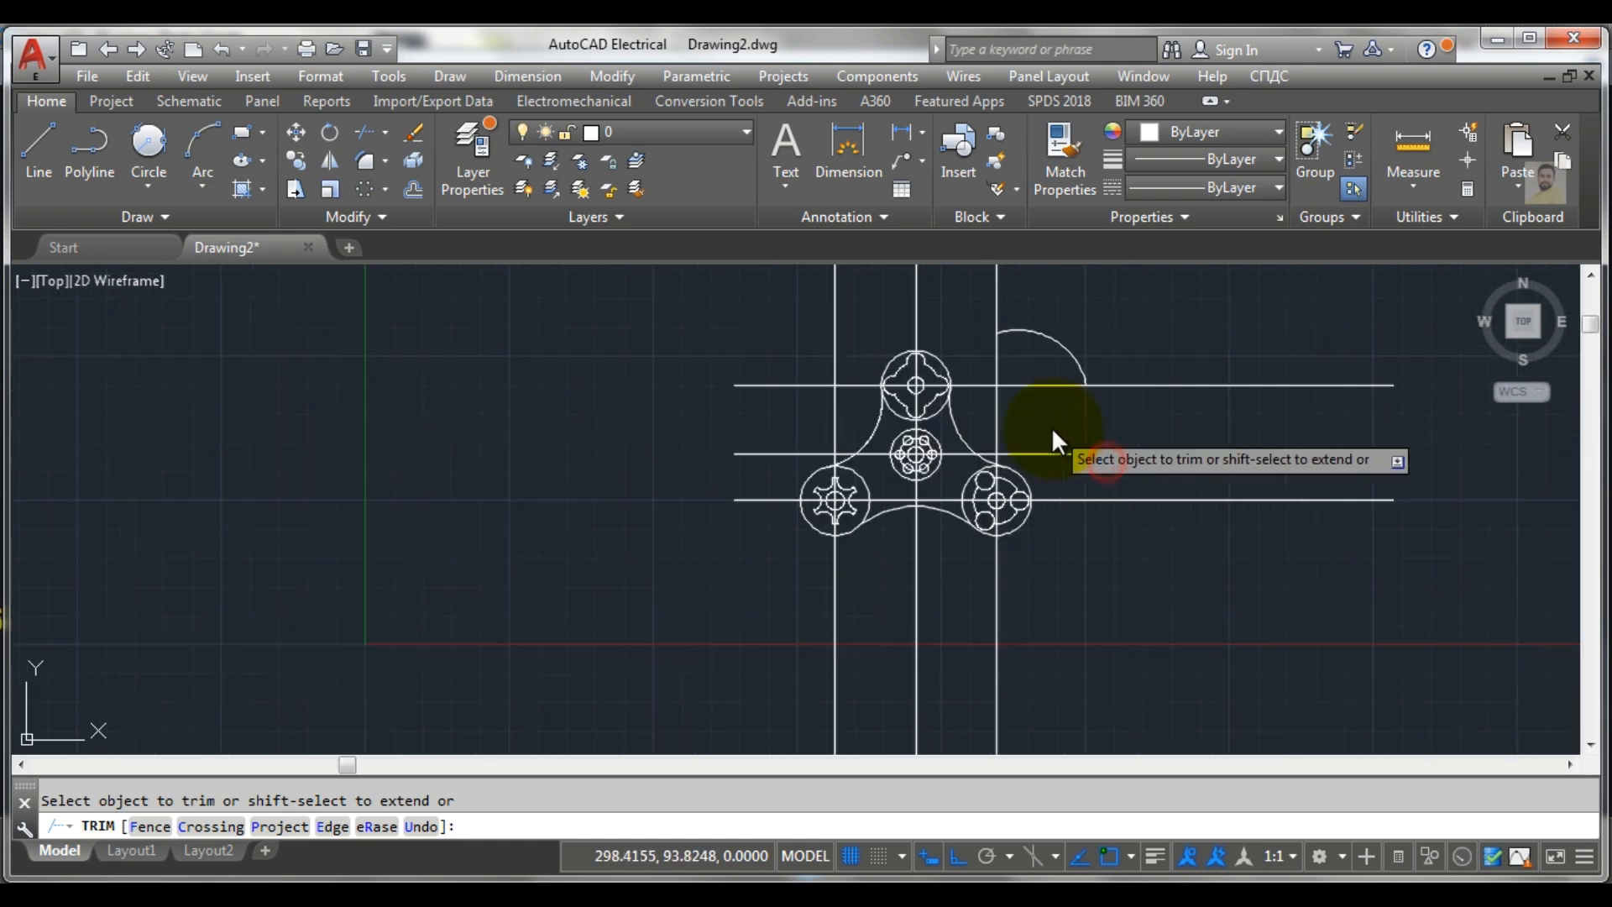
scroll(1046, 334, "up", 4)
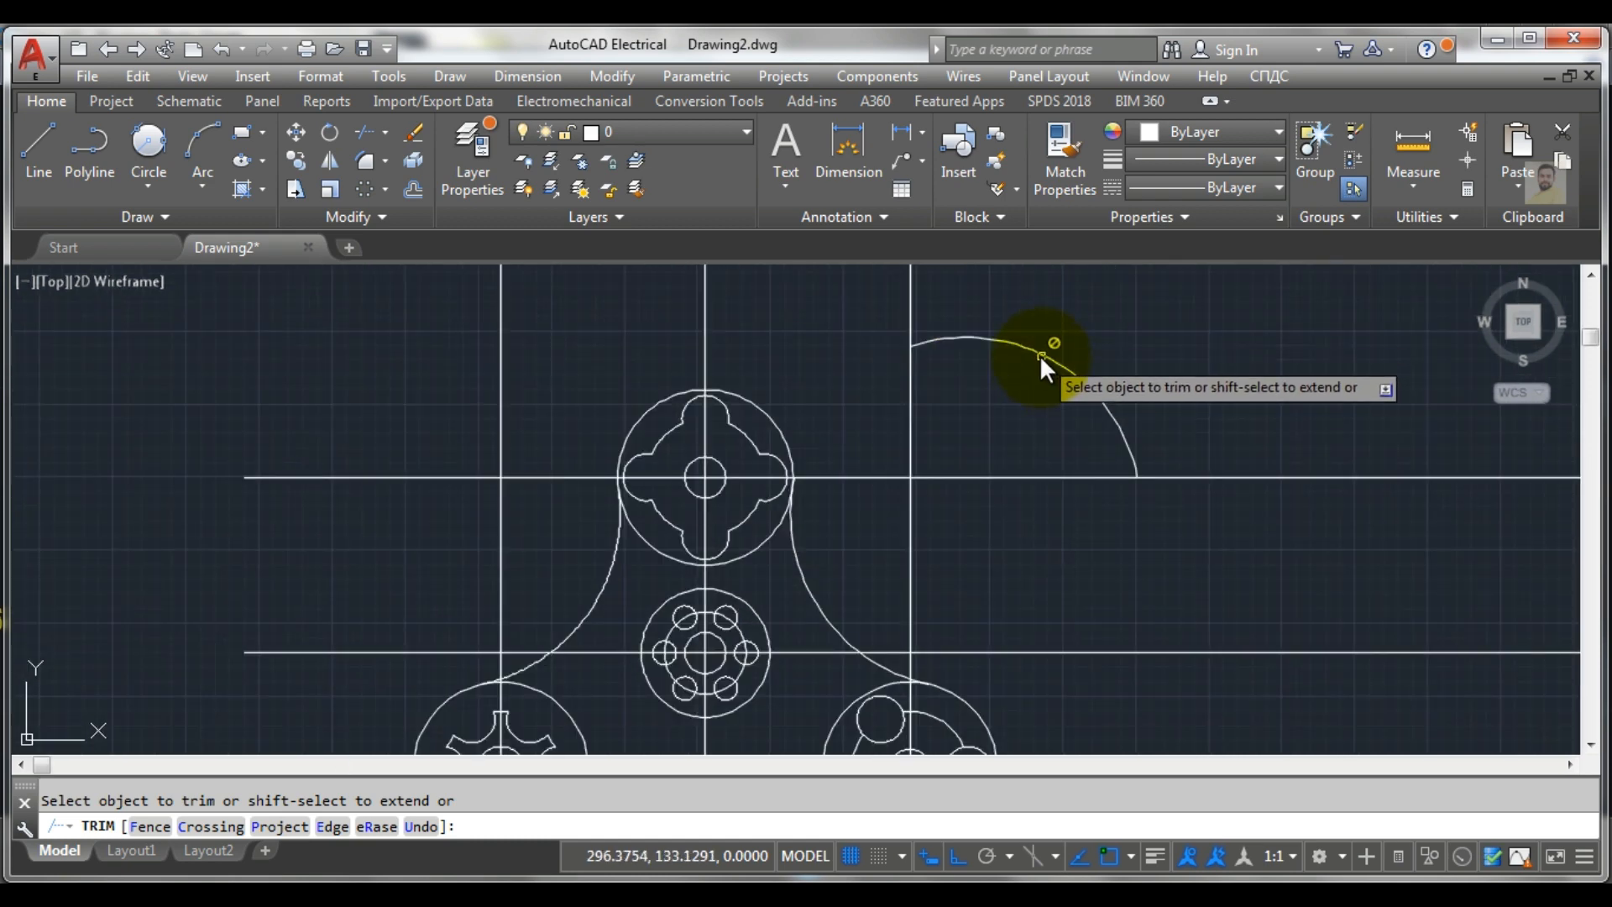
scroll(1041, 359, "down", 3)
left_click(1052, 360)
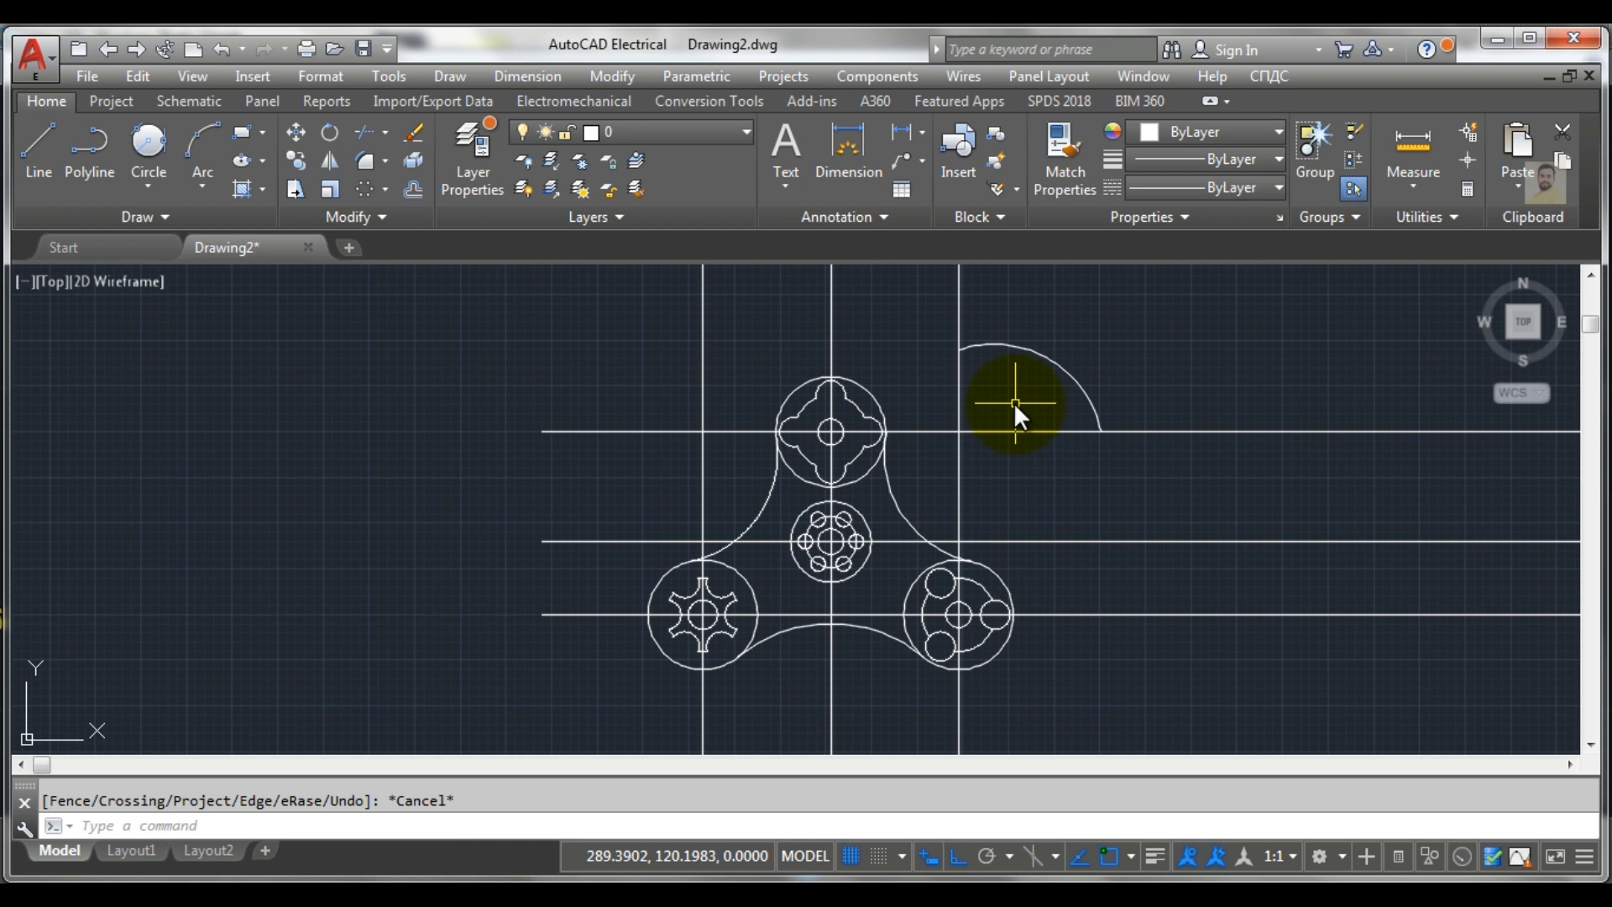
Erase the detached leftover arc of the right radius 30 circle beyond the upper lobe
type("e")
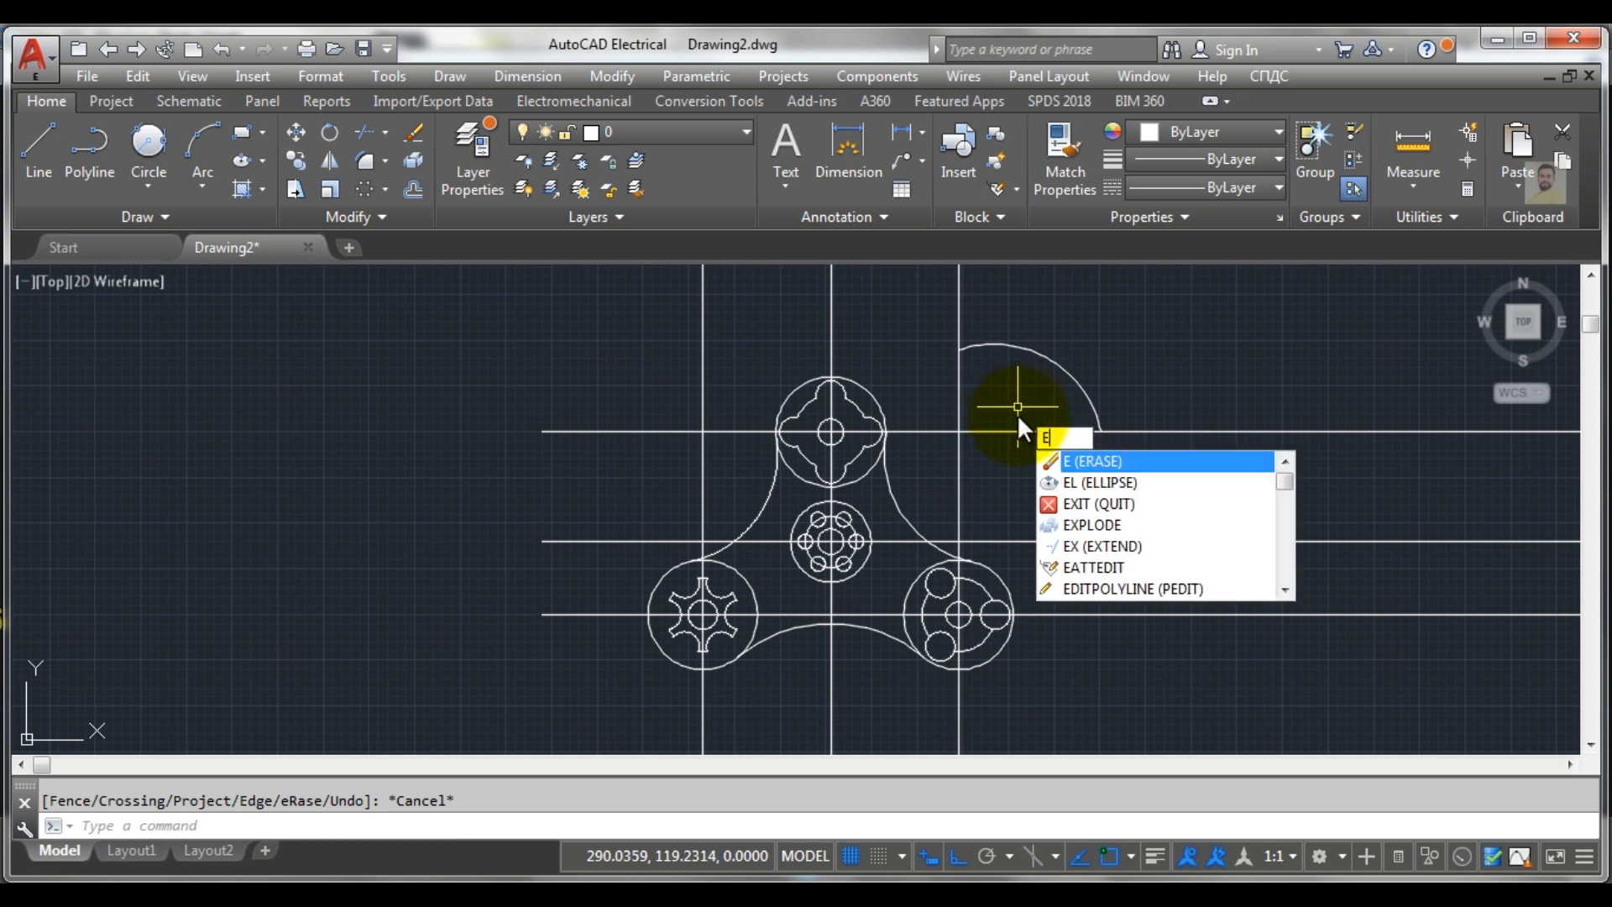
key("Return")
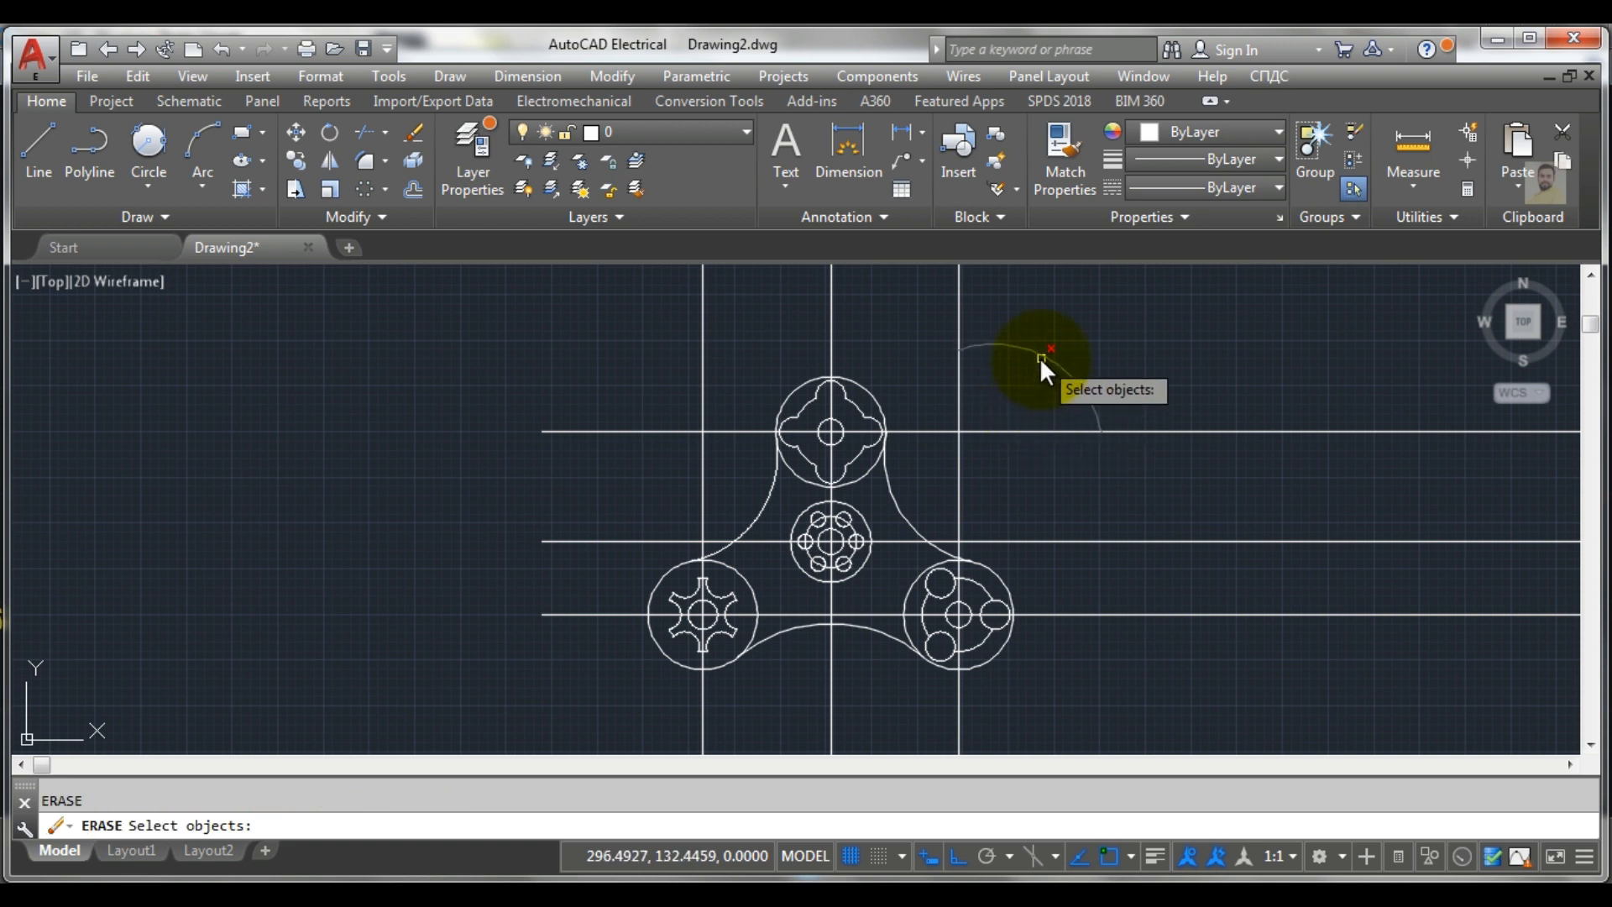
left_click(1040, 356)
key("Return")
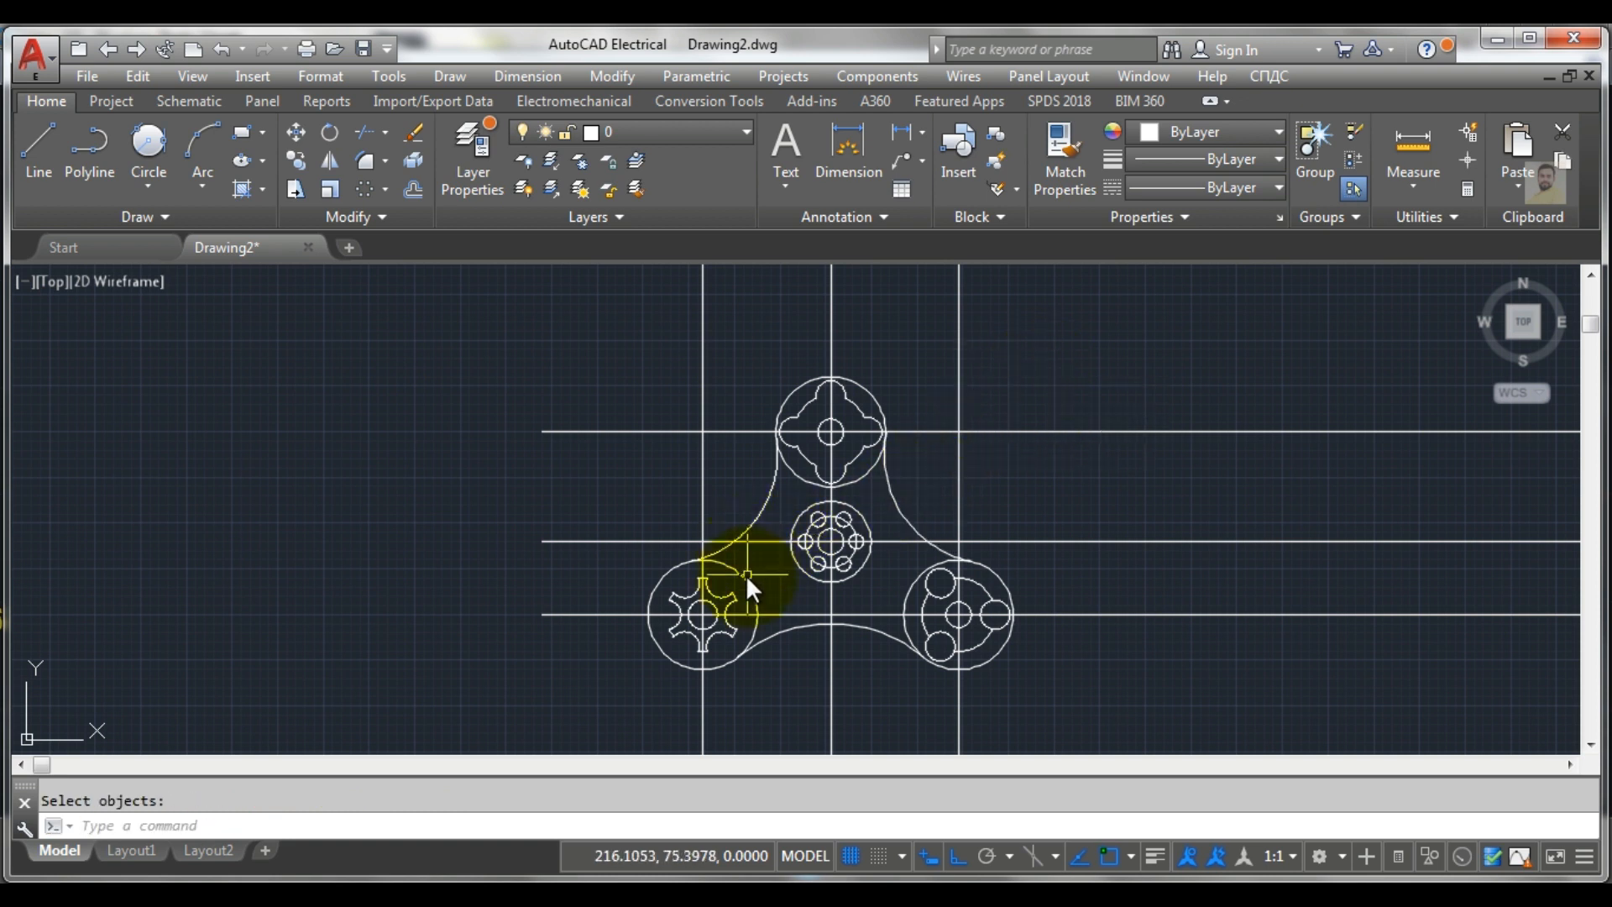
scroll(781, 592, "up", 4)
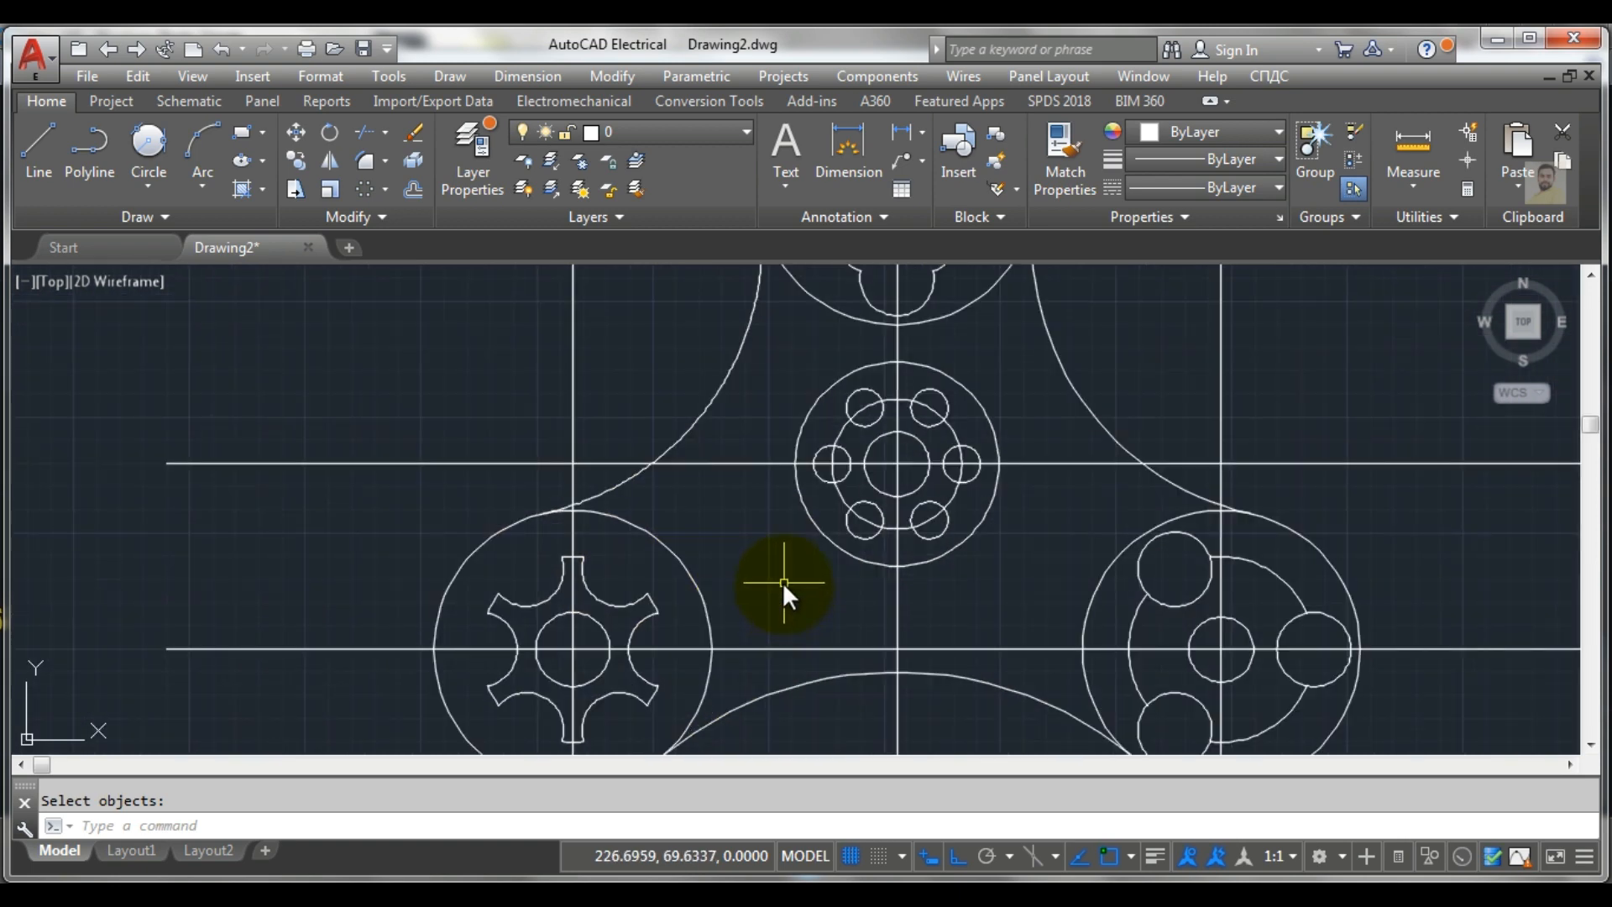
scroll(782, 576, "down", 2)
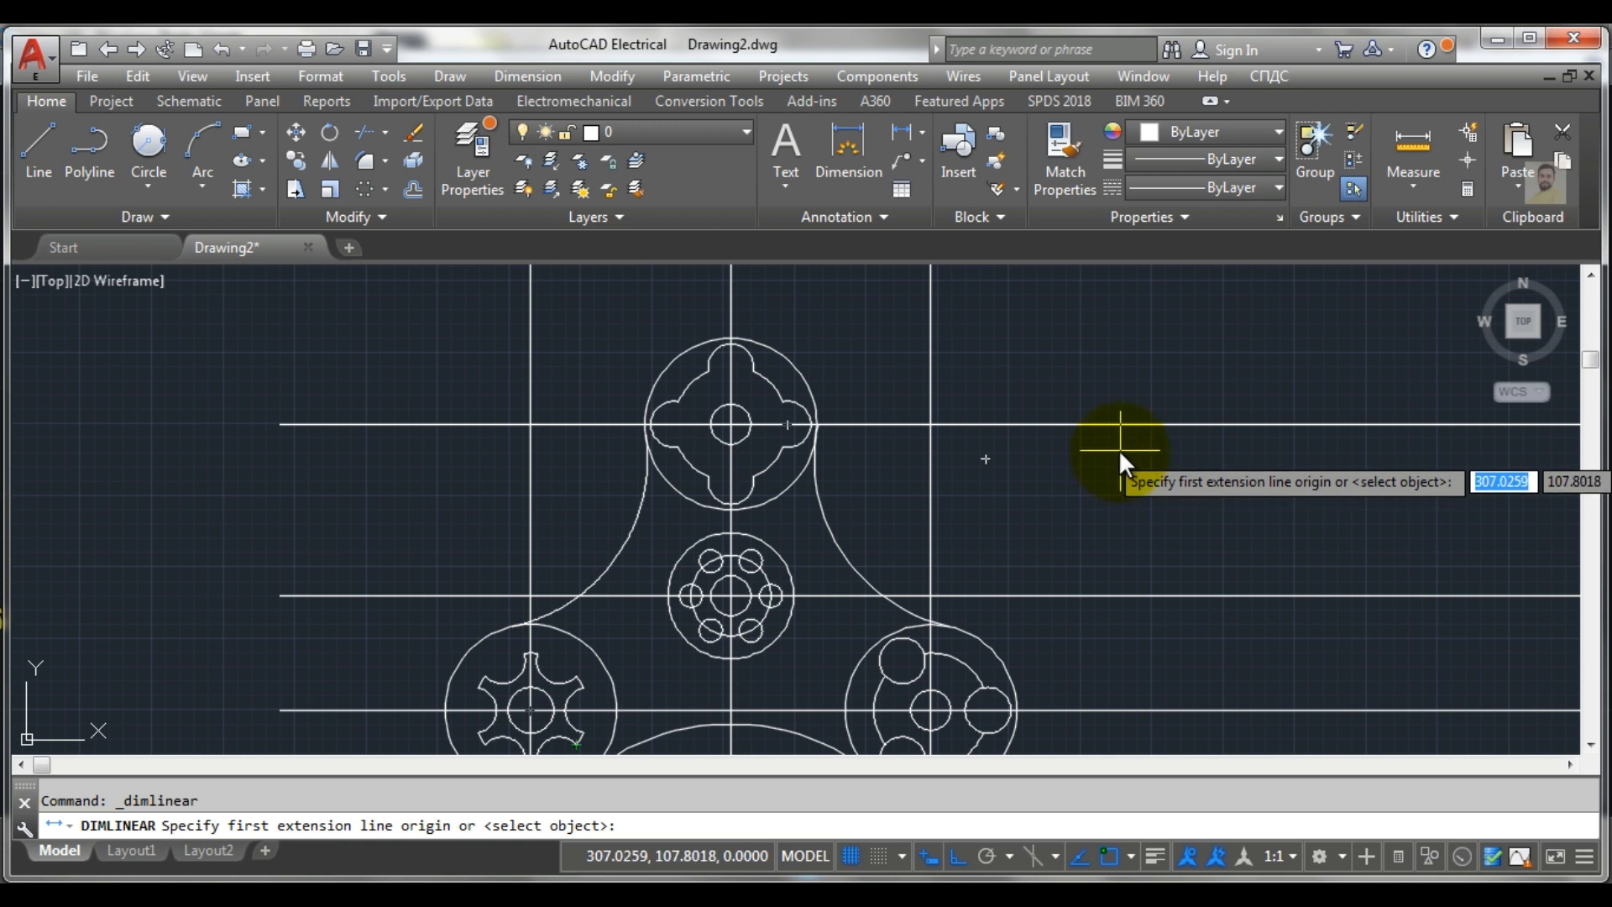
left_click(902, 127)
scroll(830, 282, "down", 2)
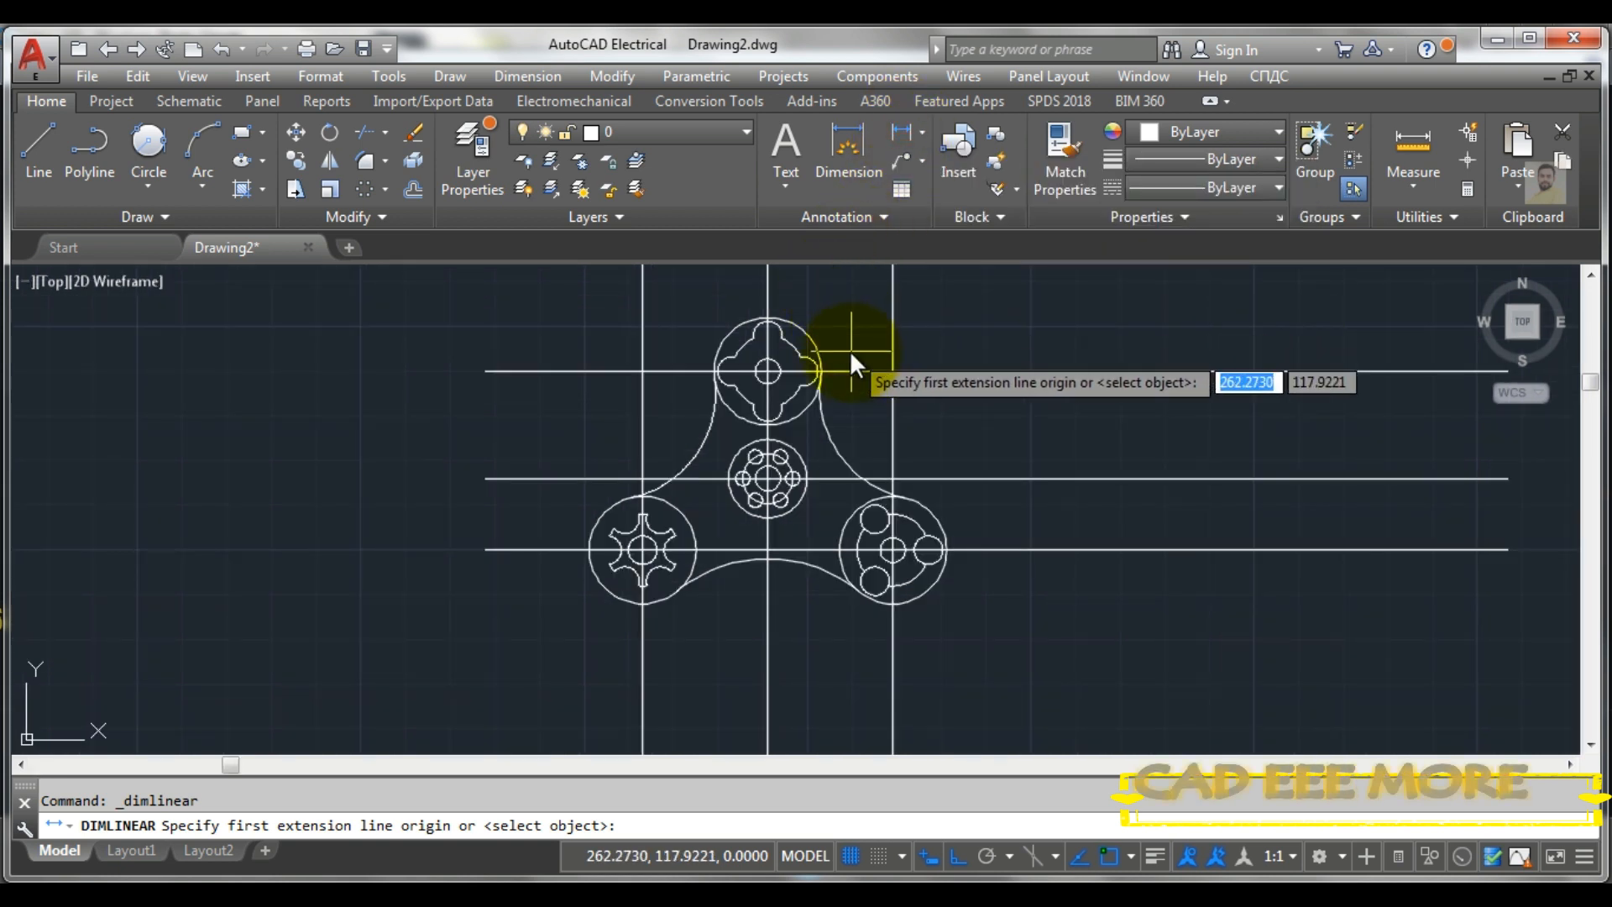
key("Escape")
scroll(848, 373, "down", 3)
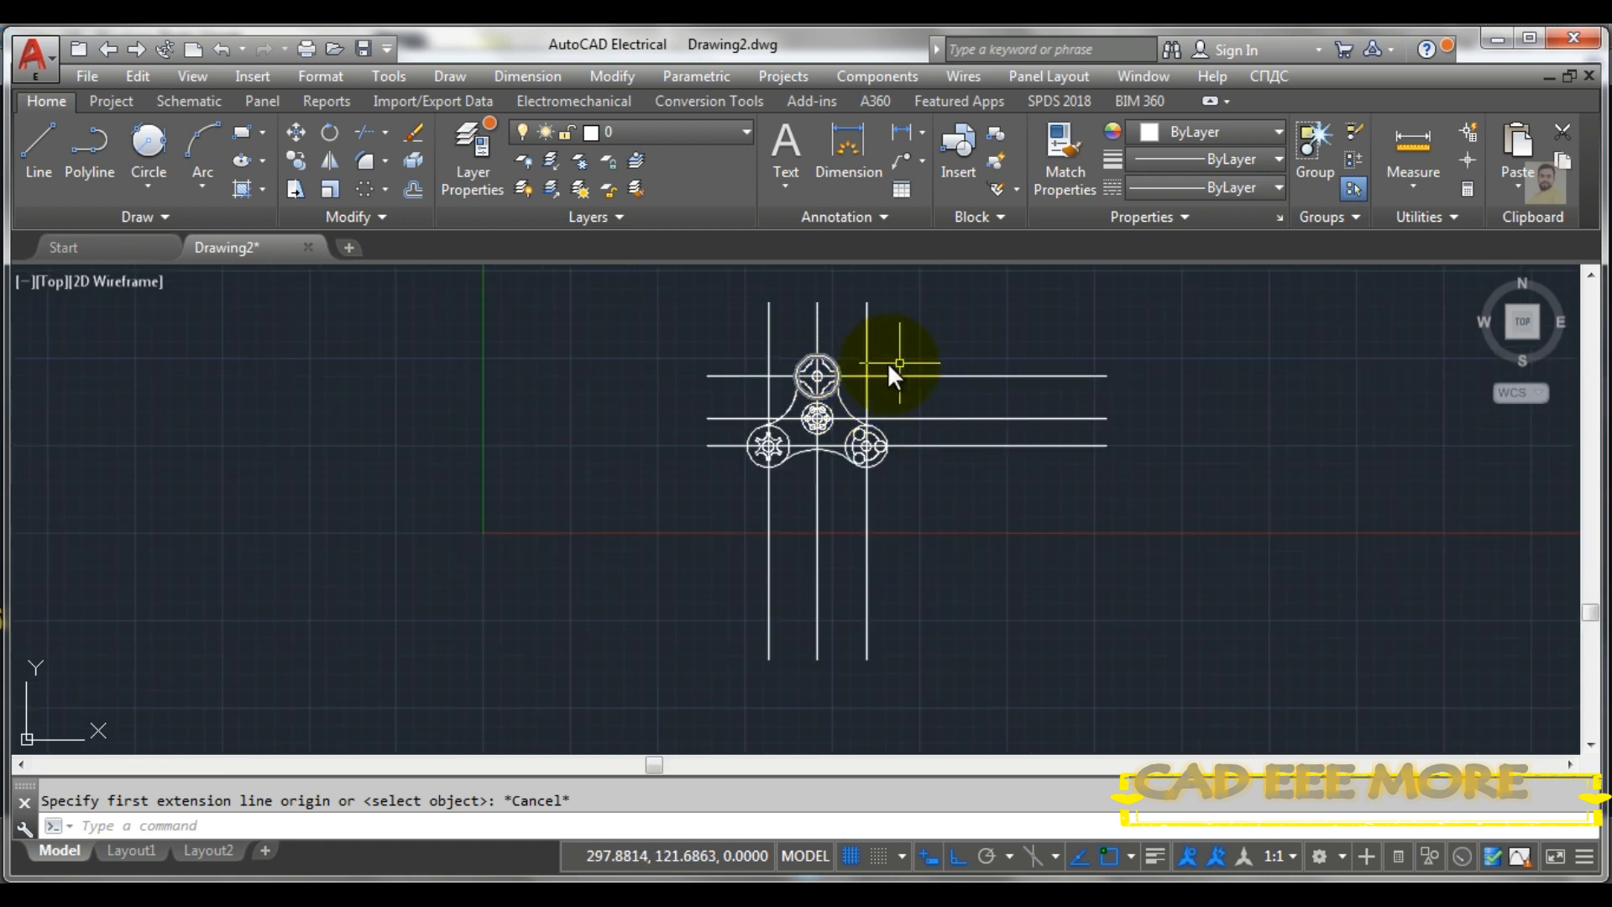
Shorten the upper horizontal construction line at both ends so it extends only slightly past the upper lobe's outer circle
scroll(880, 377, "up", 4)
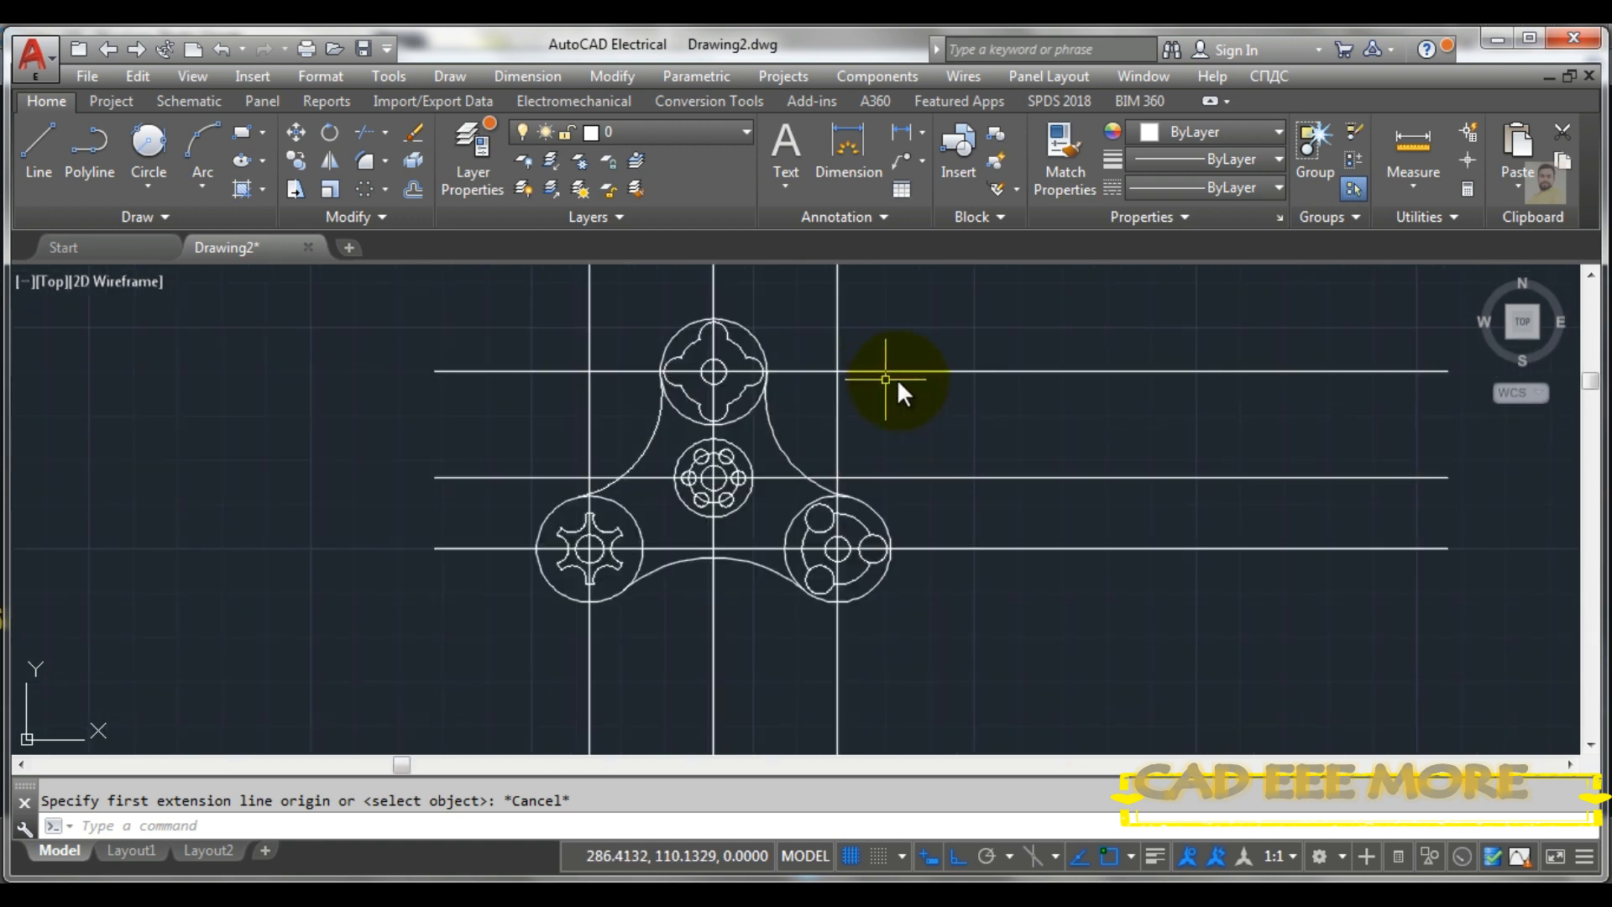
left_click(1110, 372)
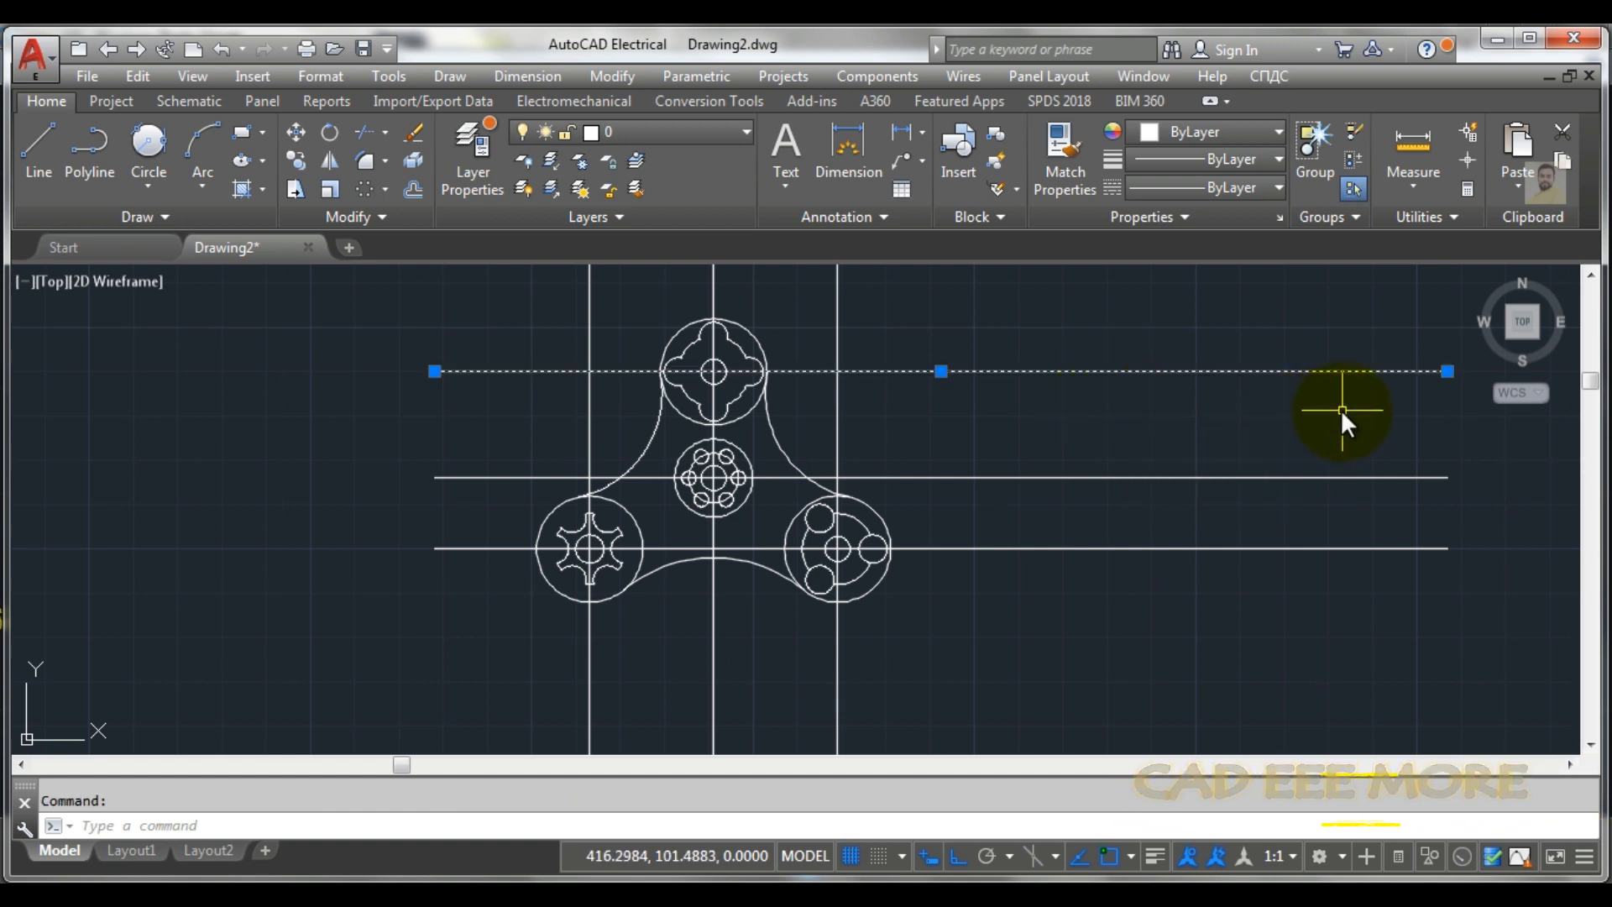
left_click(1448, 370)
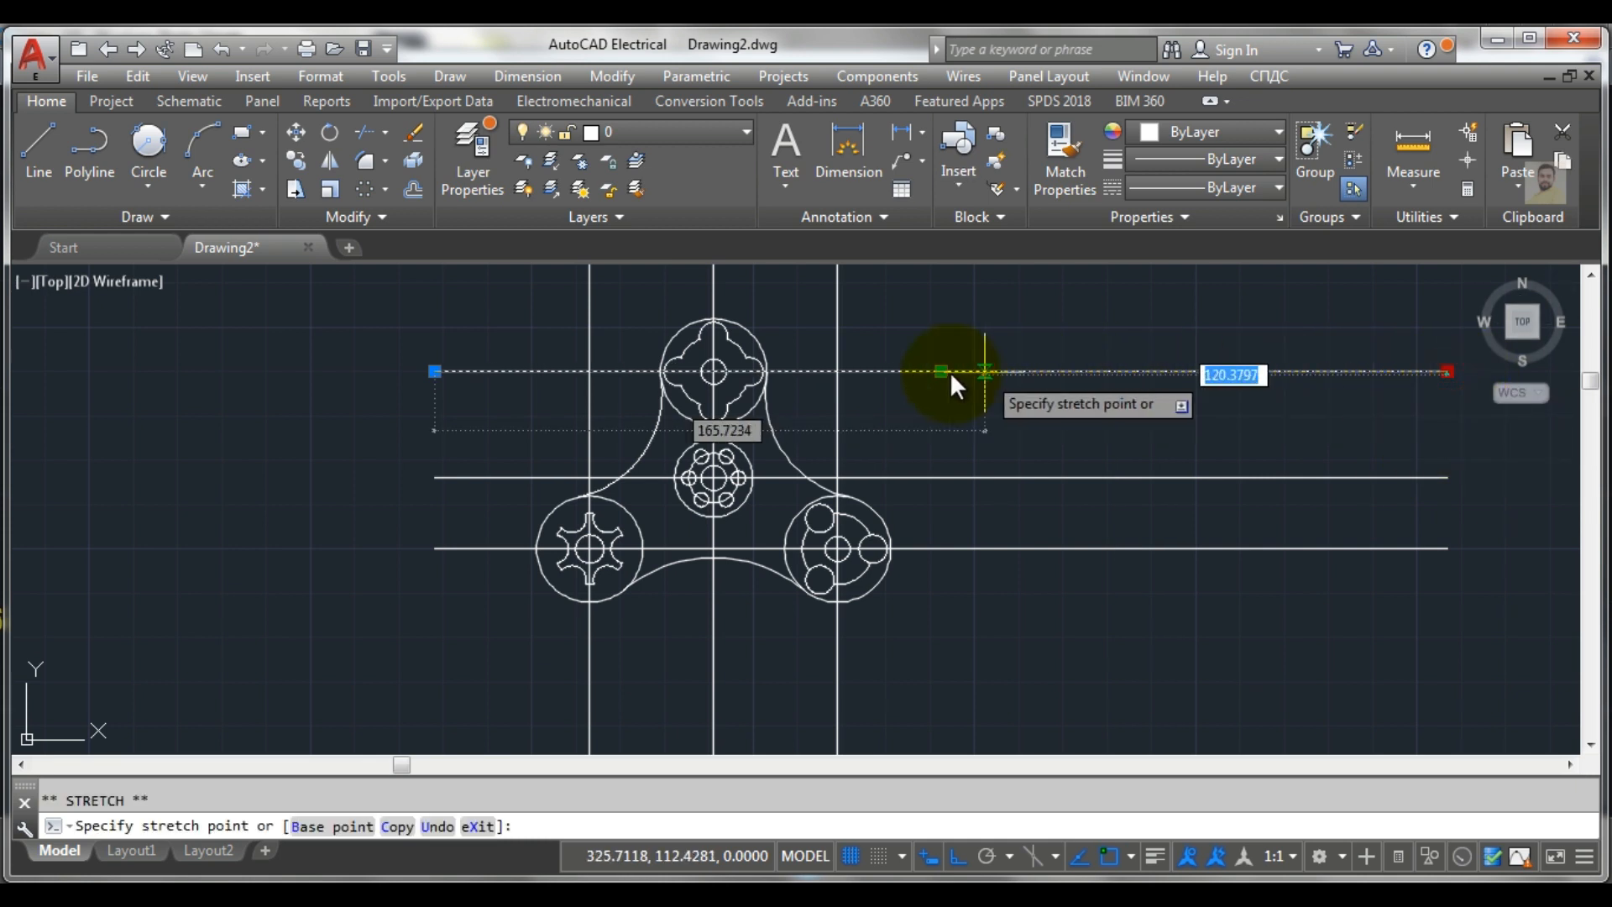
left_click(784, 368)
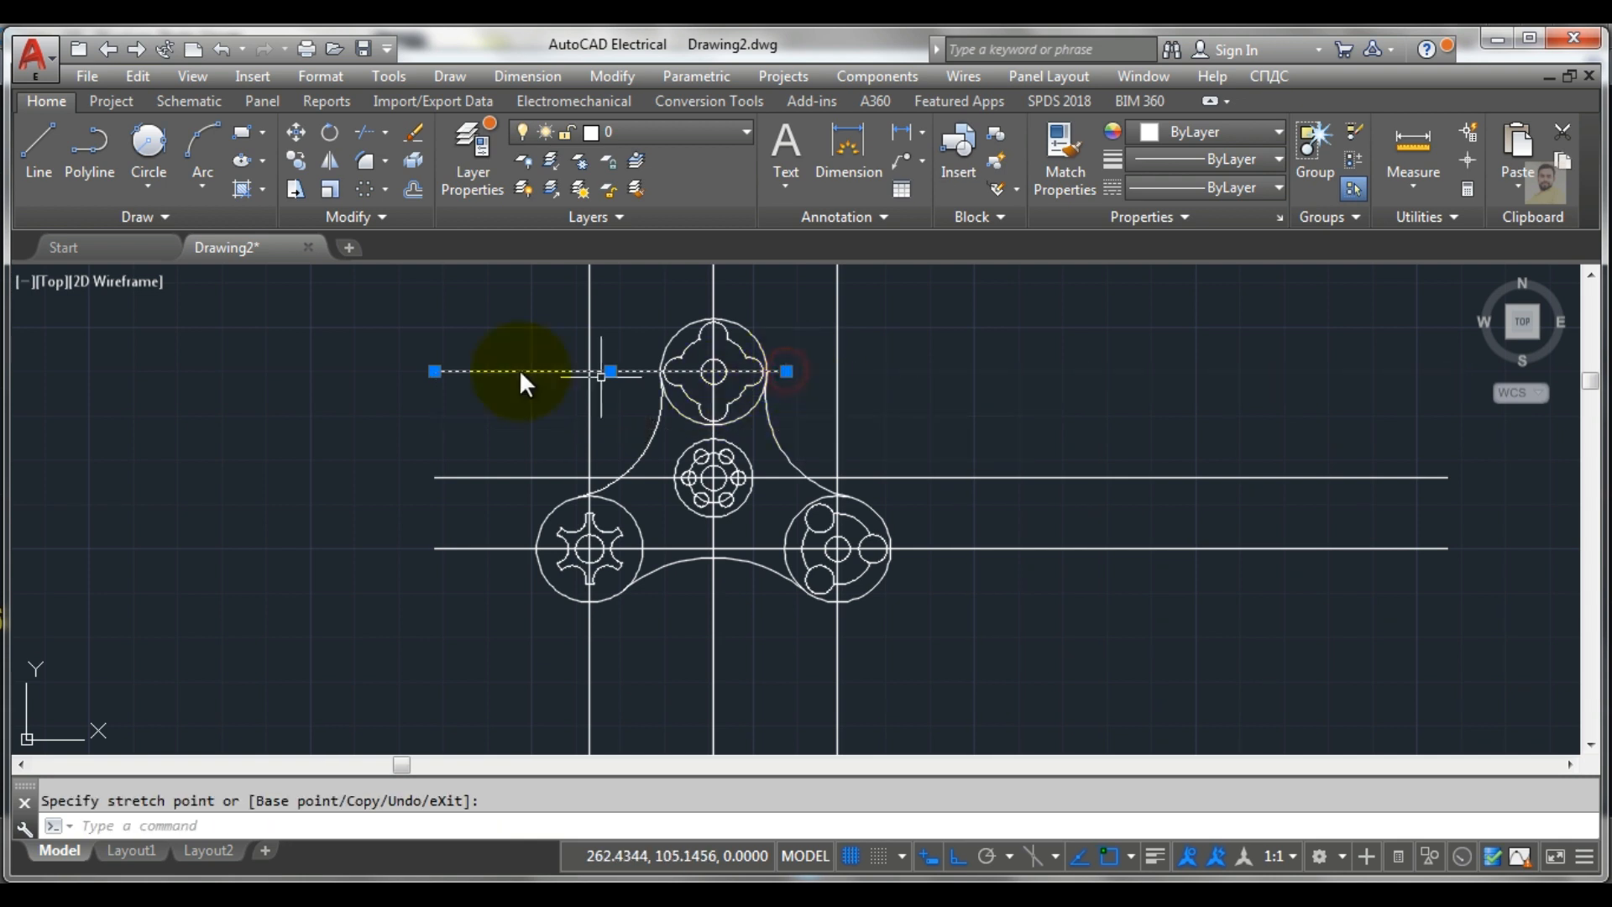
left_click(429, 367)
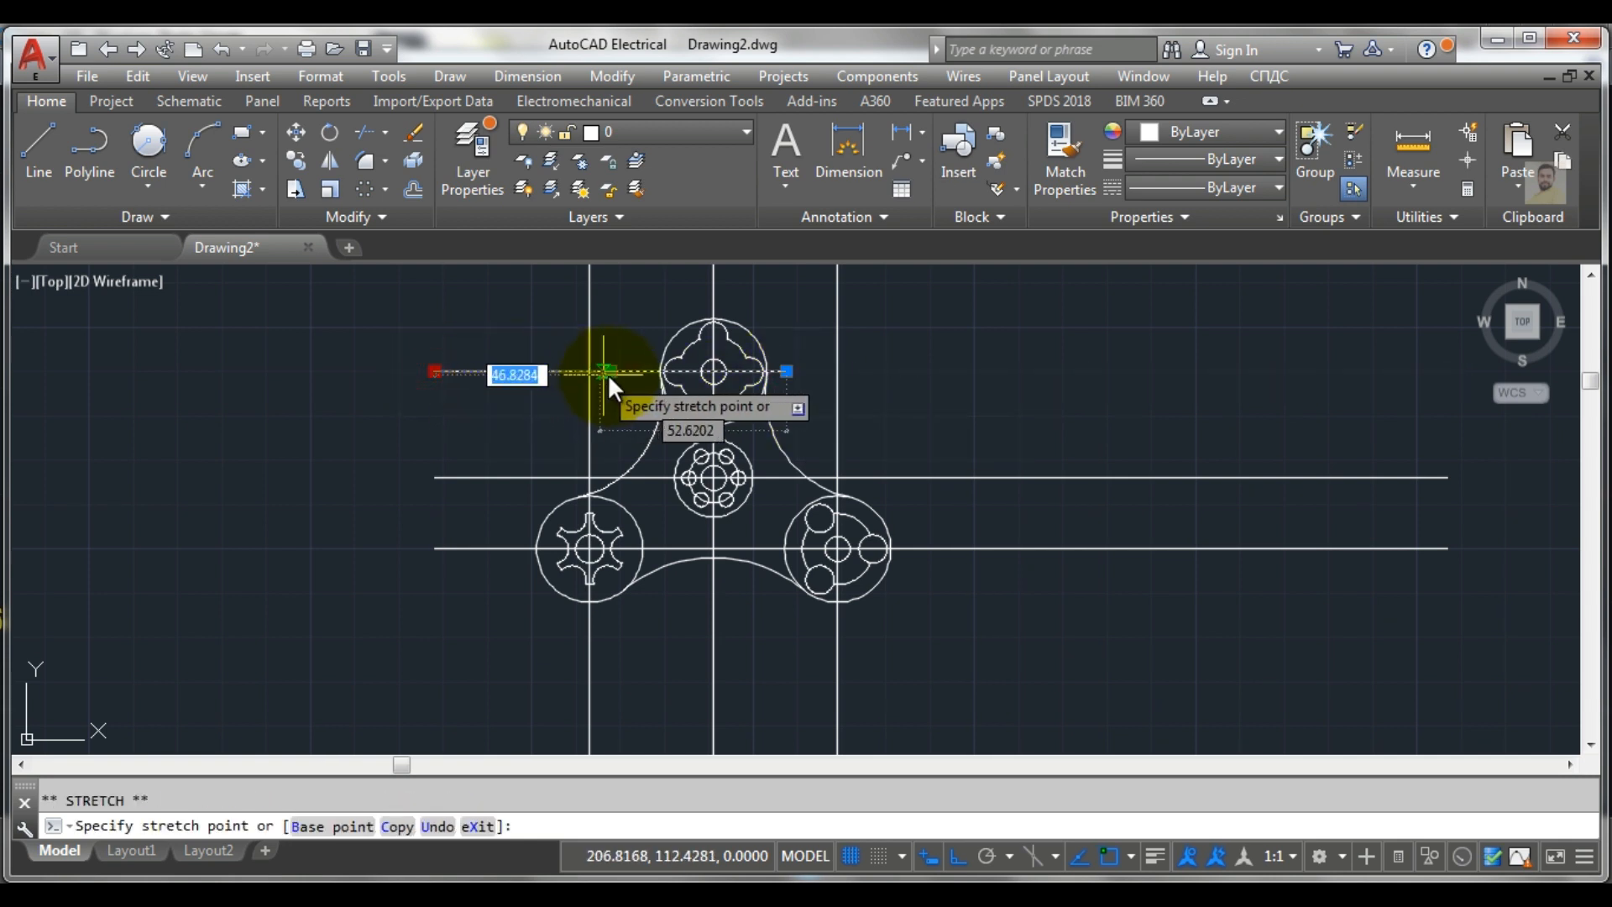
left_click(637, 373)
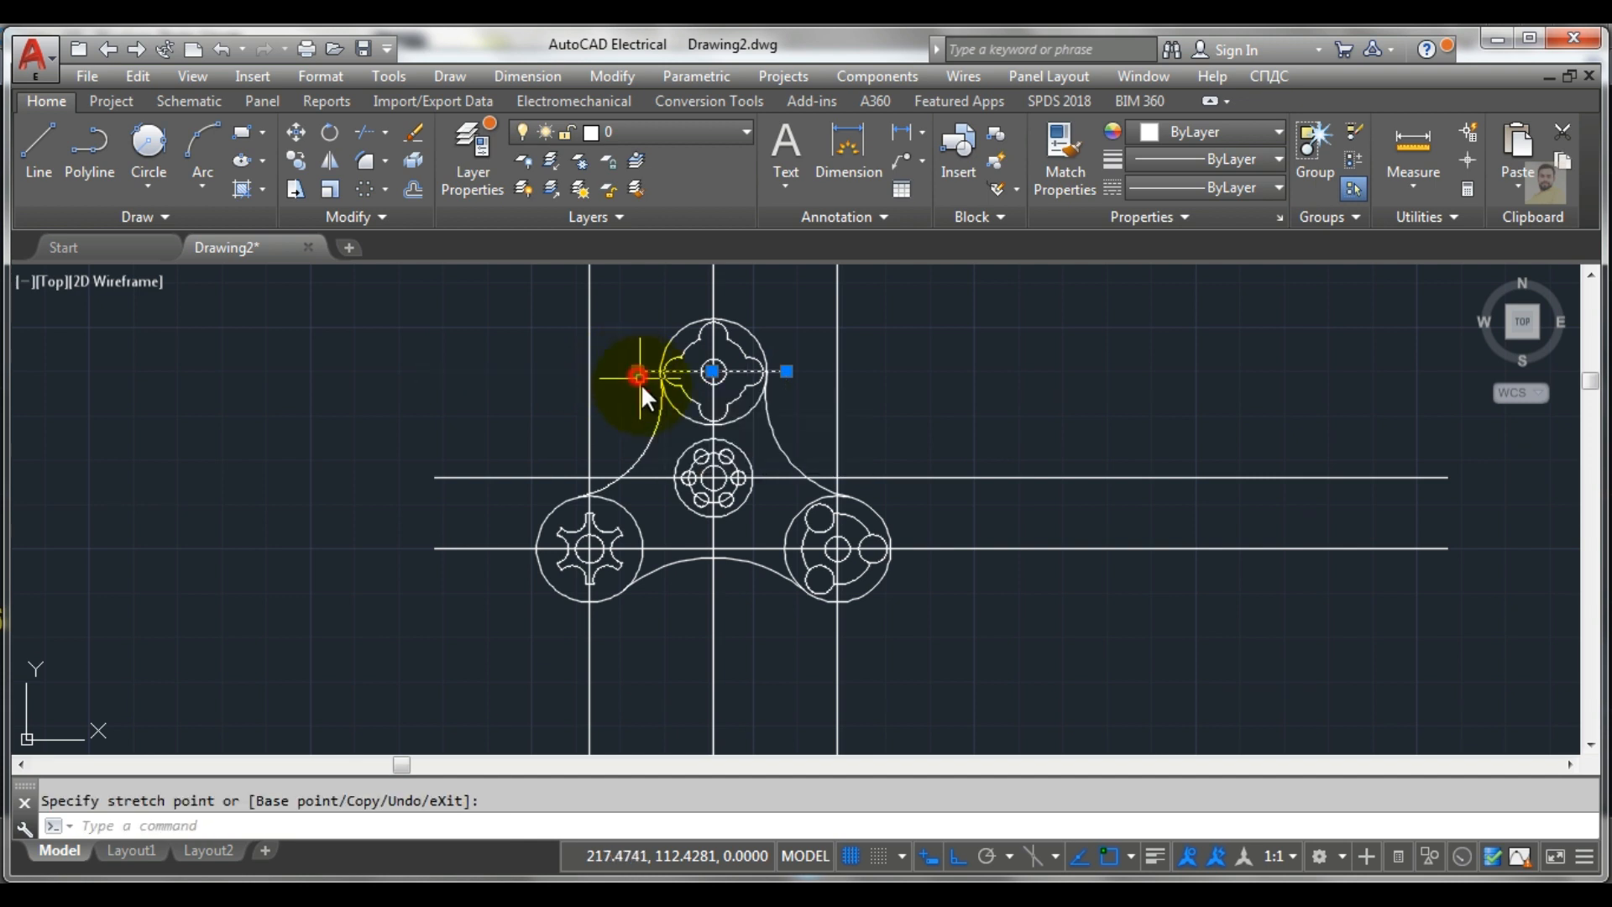
Shorten the middle horizontal construction line at both ends so it extends only slightly past the central hub's outer circle
left_click(501, 477)
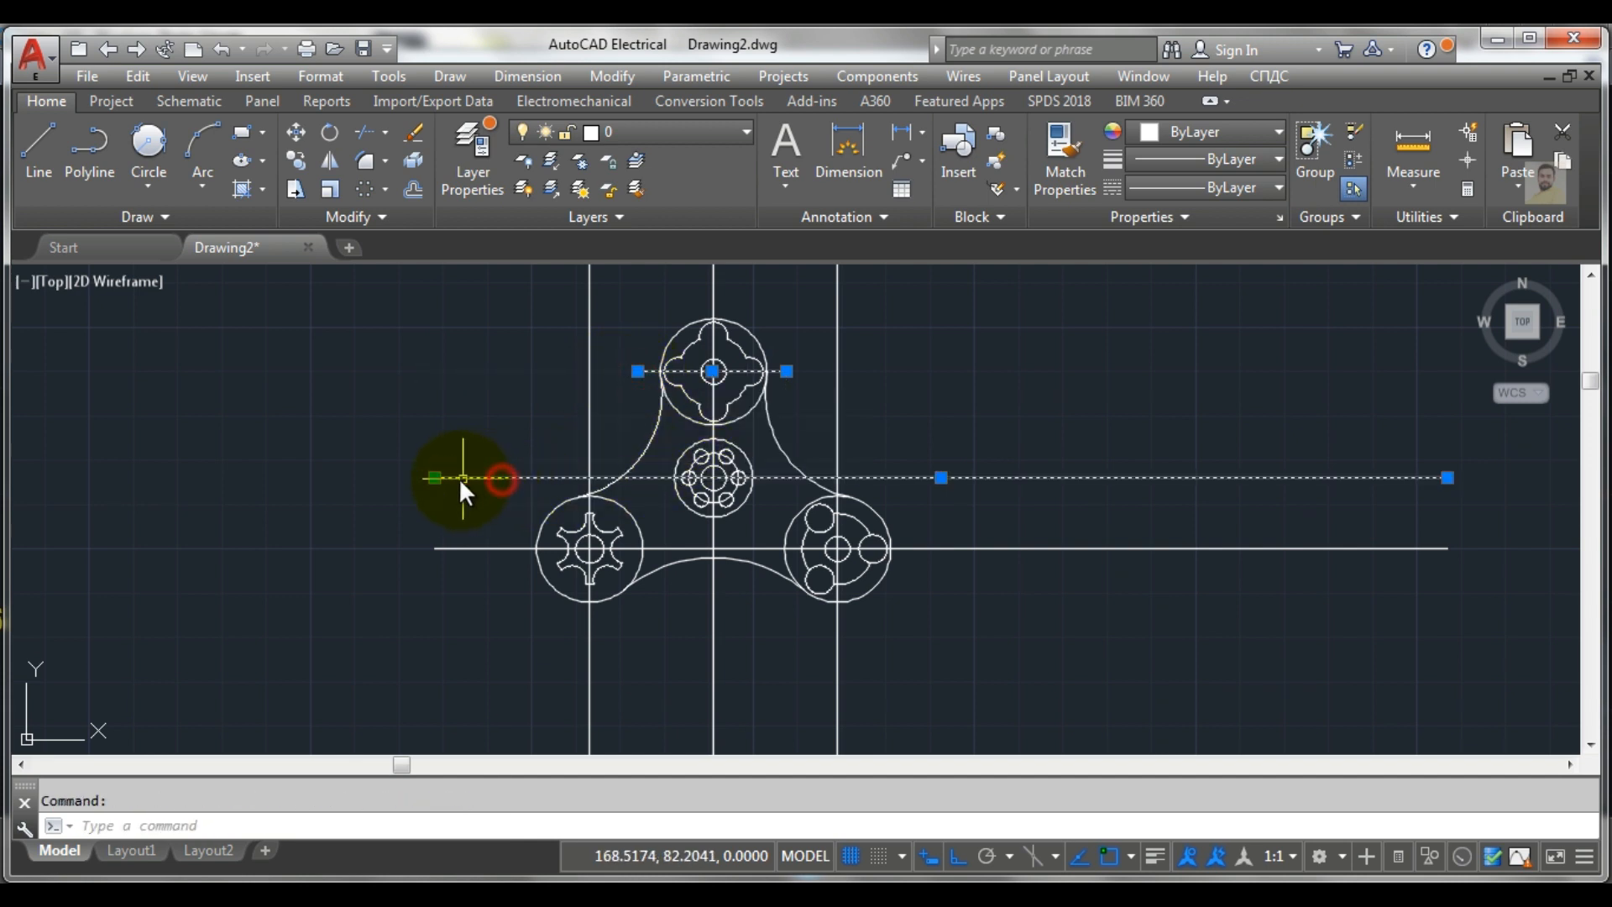
left_click(434, 476)
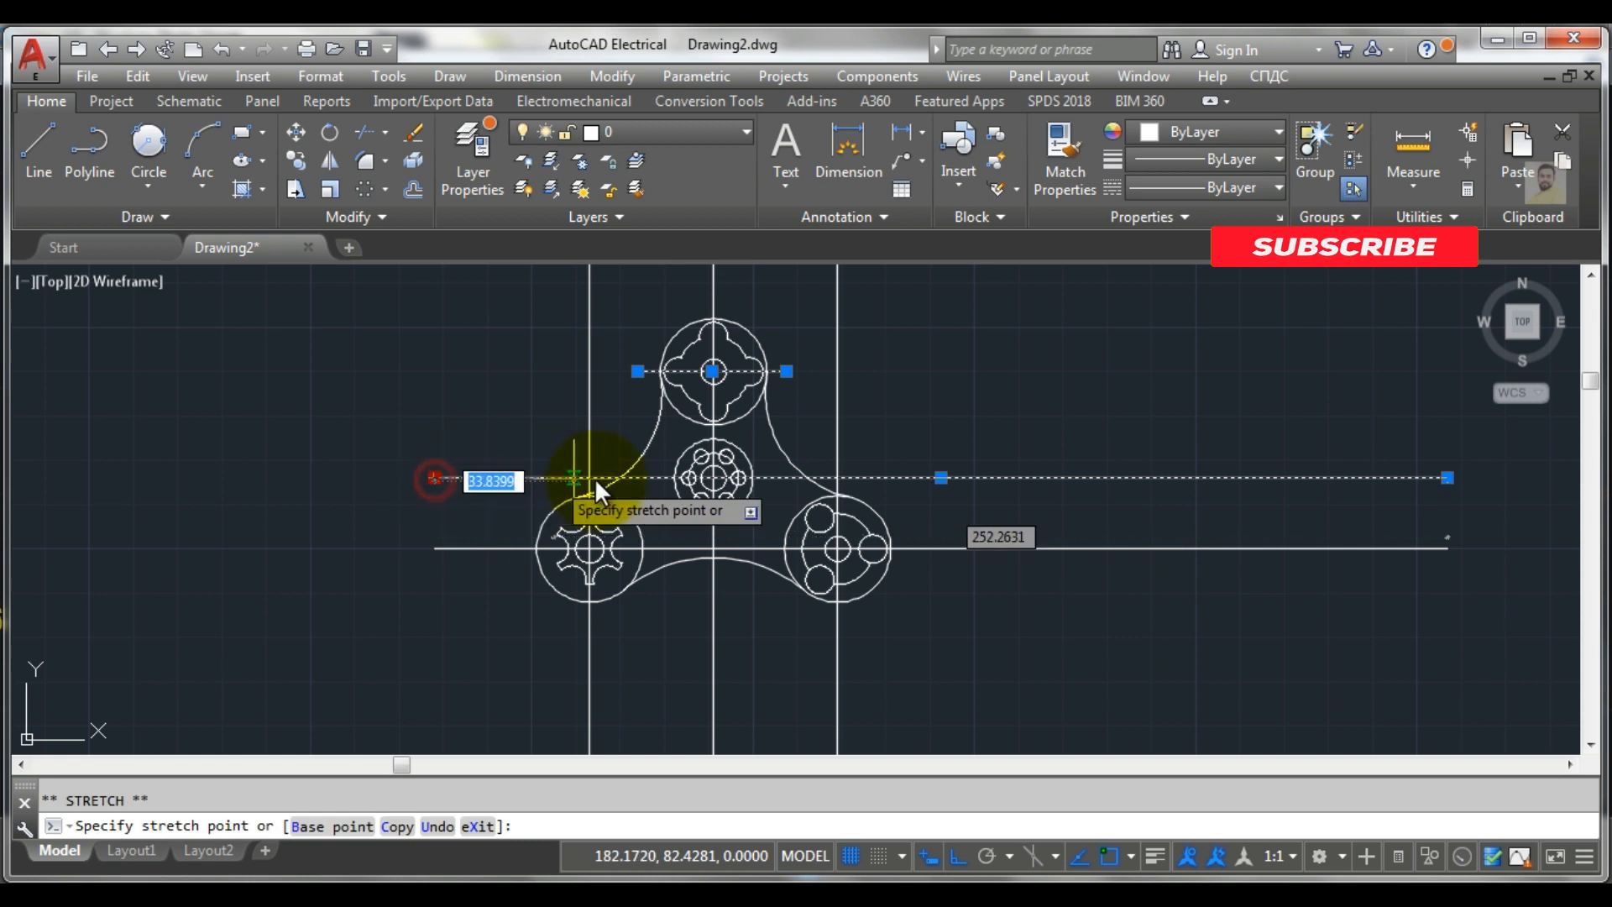
left_click(658, 471)
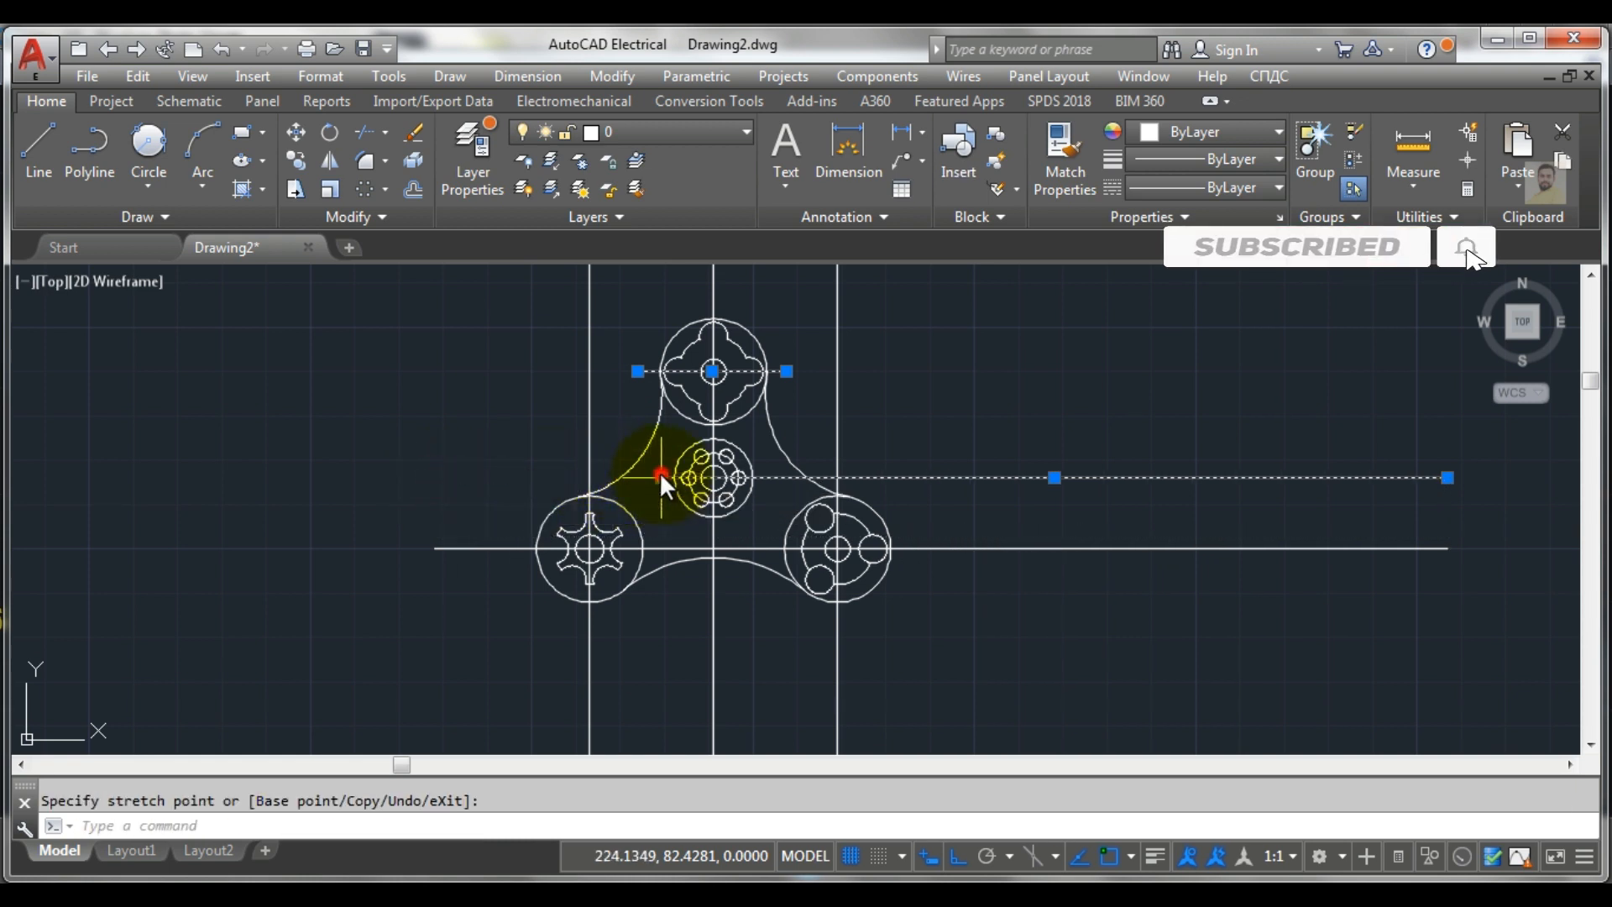
left_click(1445, 479)
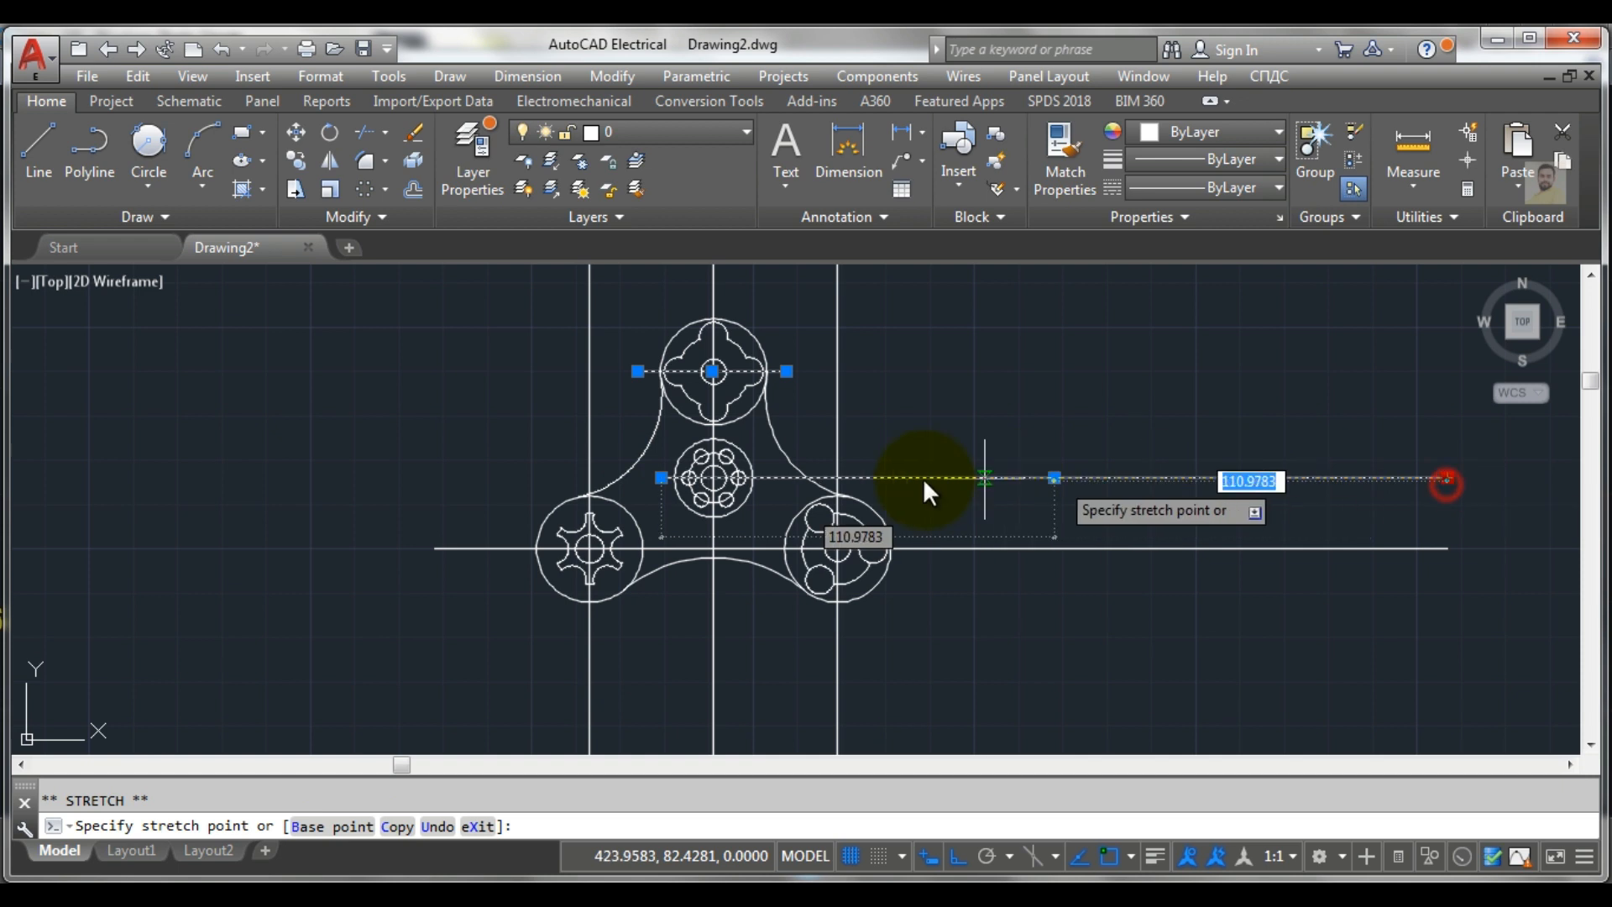
left_click(774, 476)
Shorten the lowest horizontal construction line at both ends to just beyond the outer circles of the two lower lobes
scroll(780, 477, "down", 4)
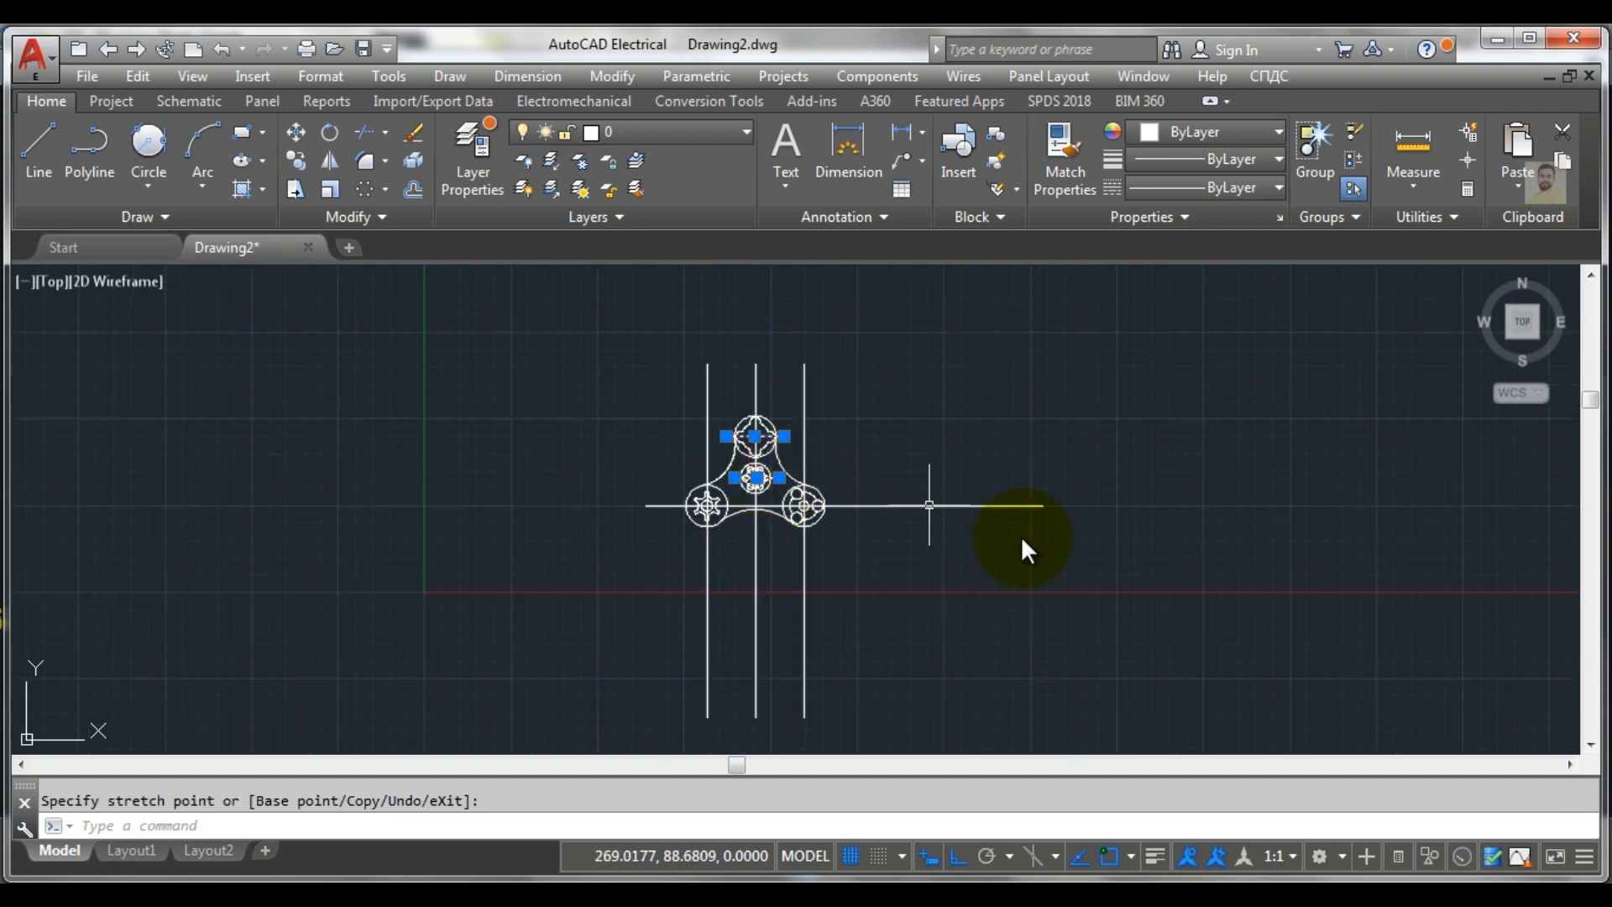
left_click(998, 506)
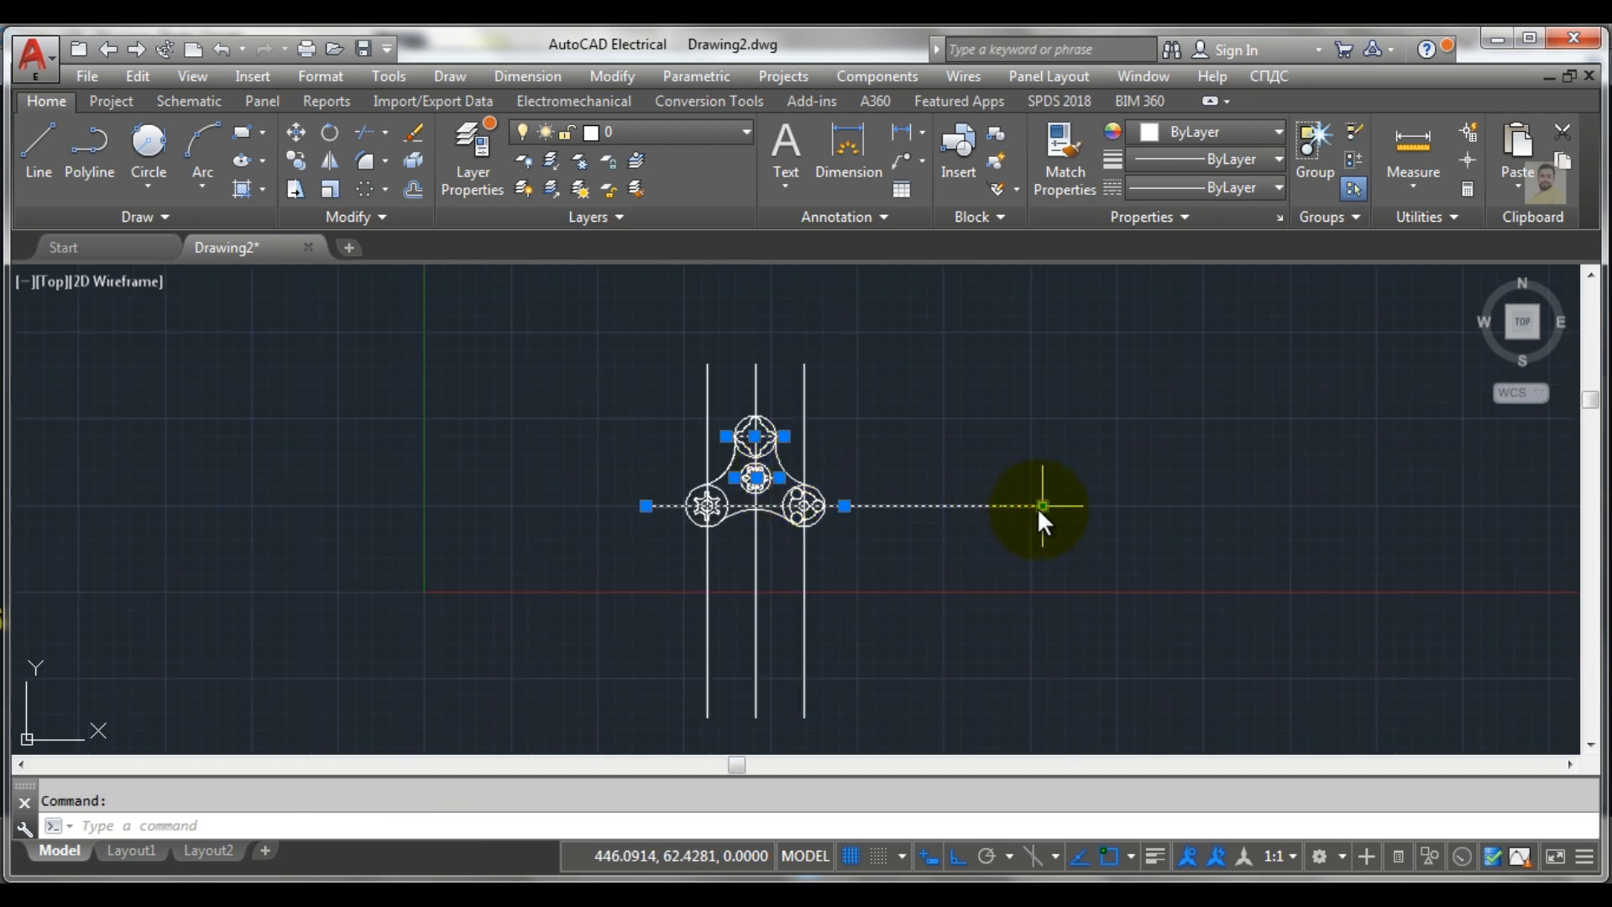
scroll(1041, 507, "up", 4)
left_click(1049, 500)
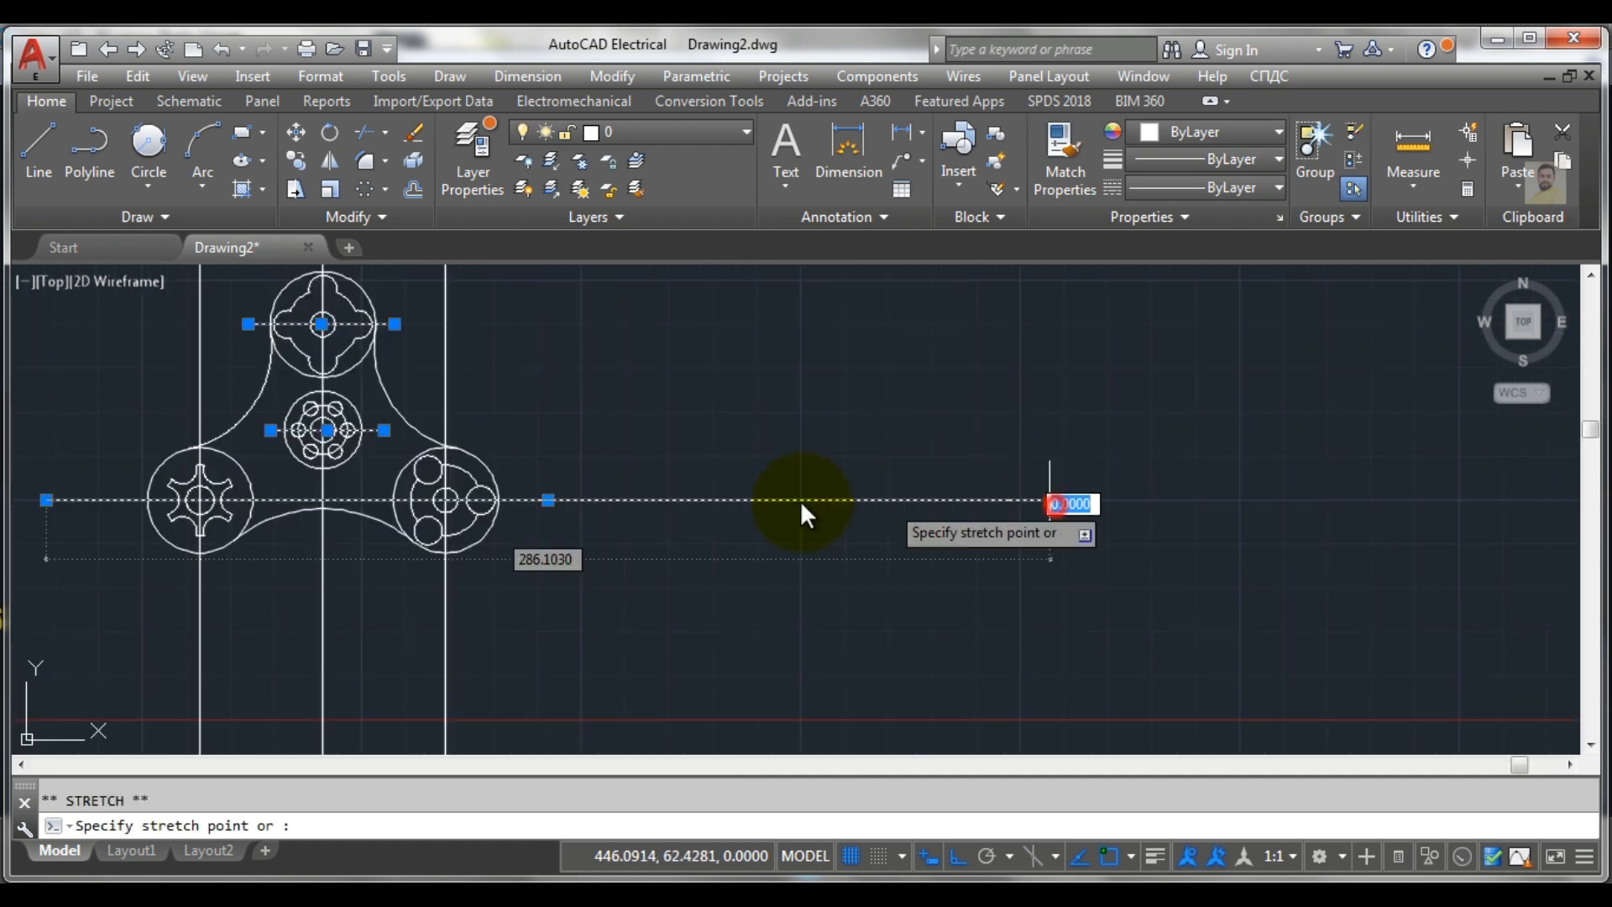
left_click(507, 496)
middle_click_drag(166, 499, 499, 504)
left_click(396, 505)
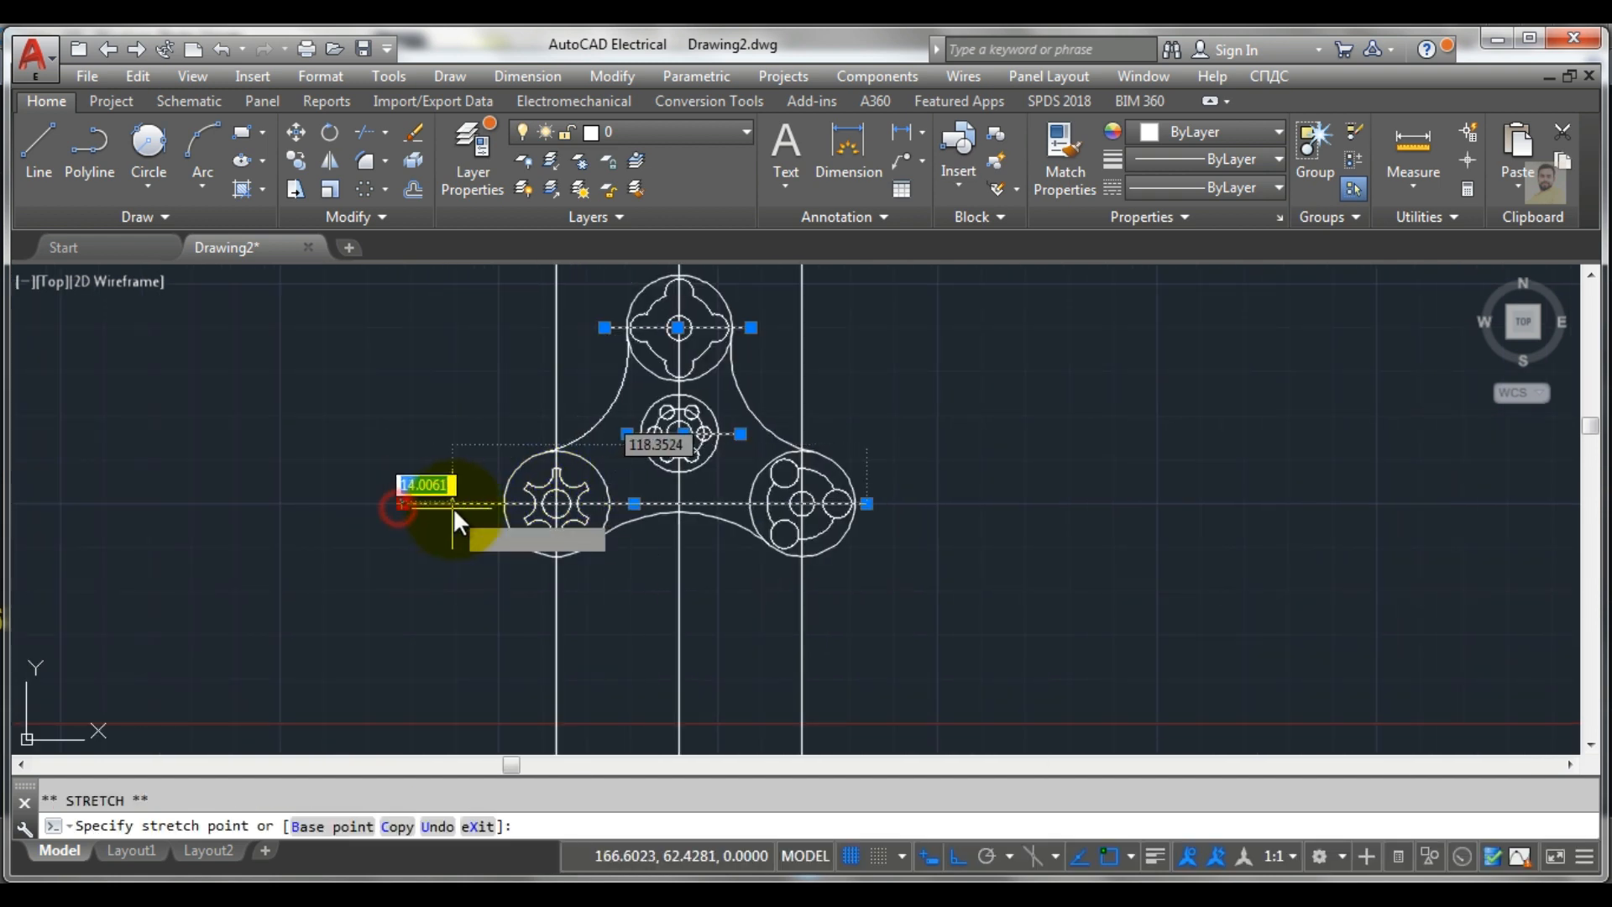
left_click(489, 508)
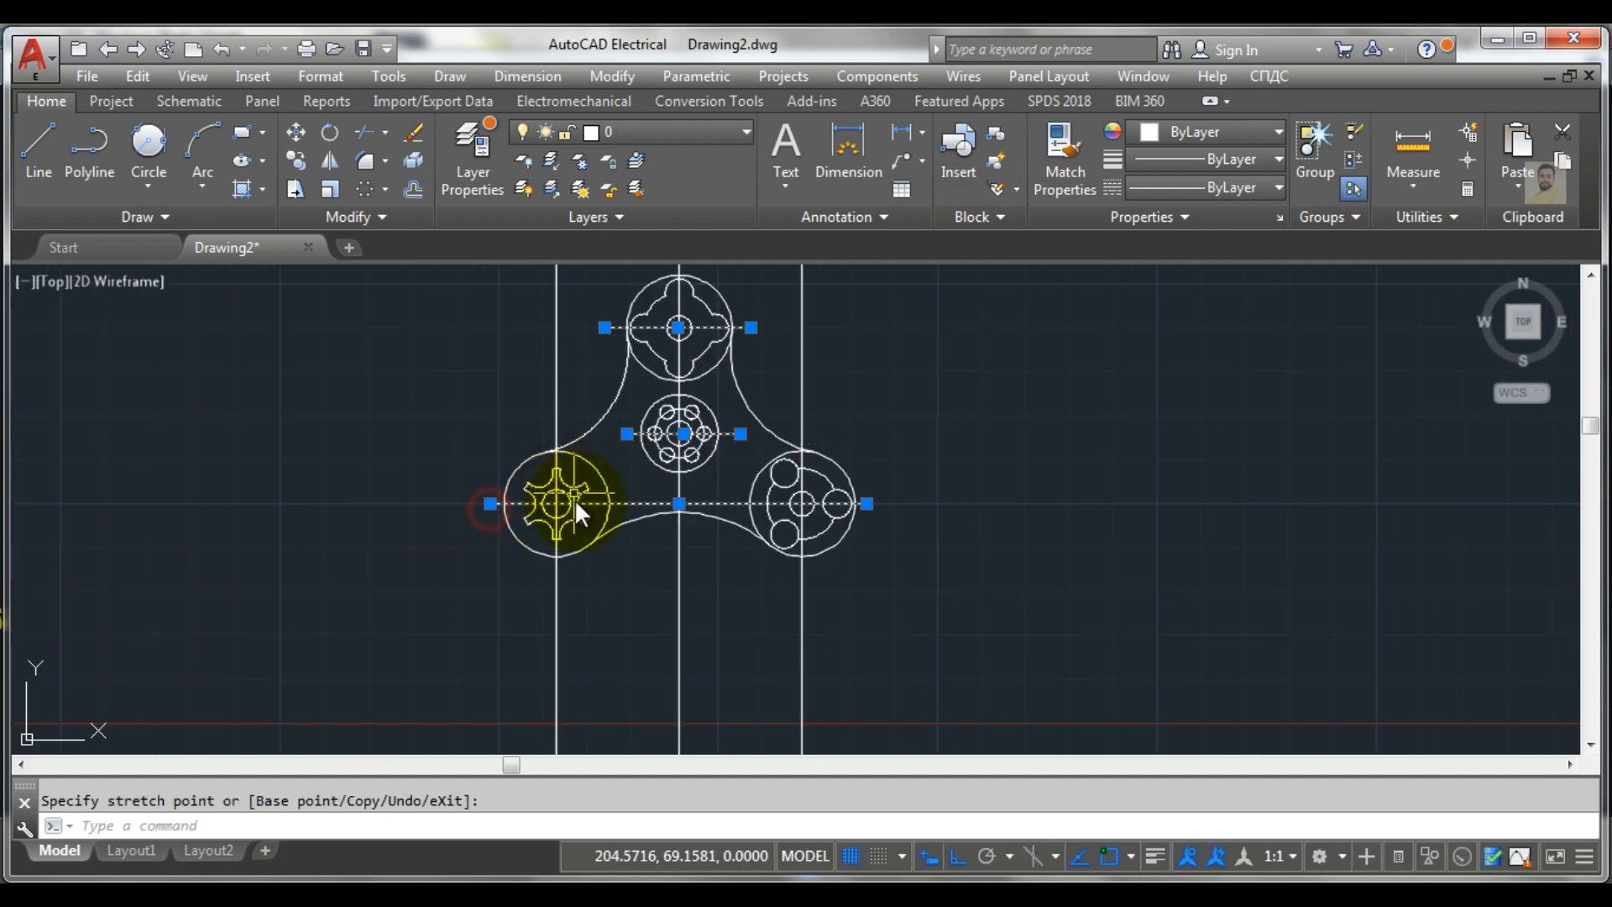
Shorten the upper ends of the middle and right vertical lines to just above the upper and lower-right lobes' outer circles
scroll(574, 502, "down", 4)
scroll(608, 408, "up", 4)
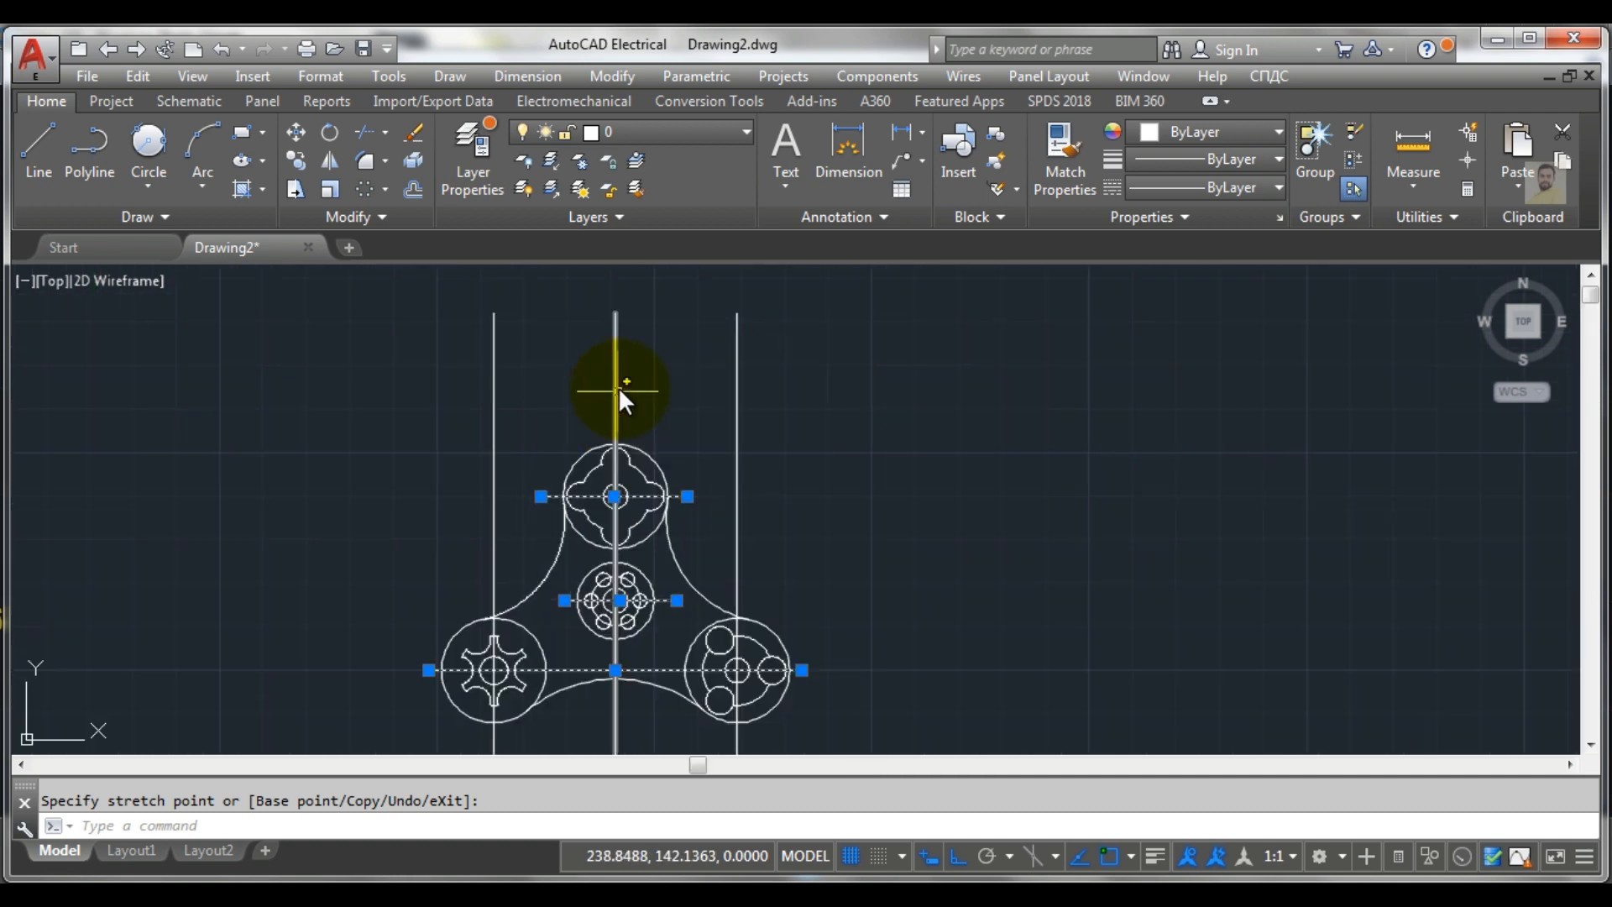
left_click(616, 312)
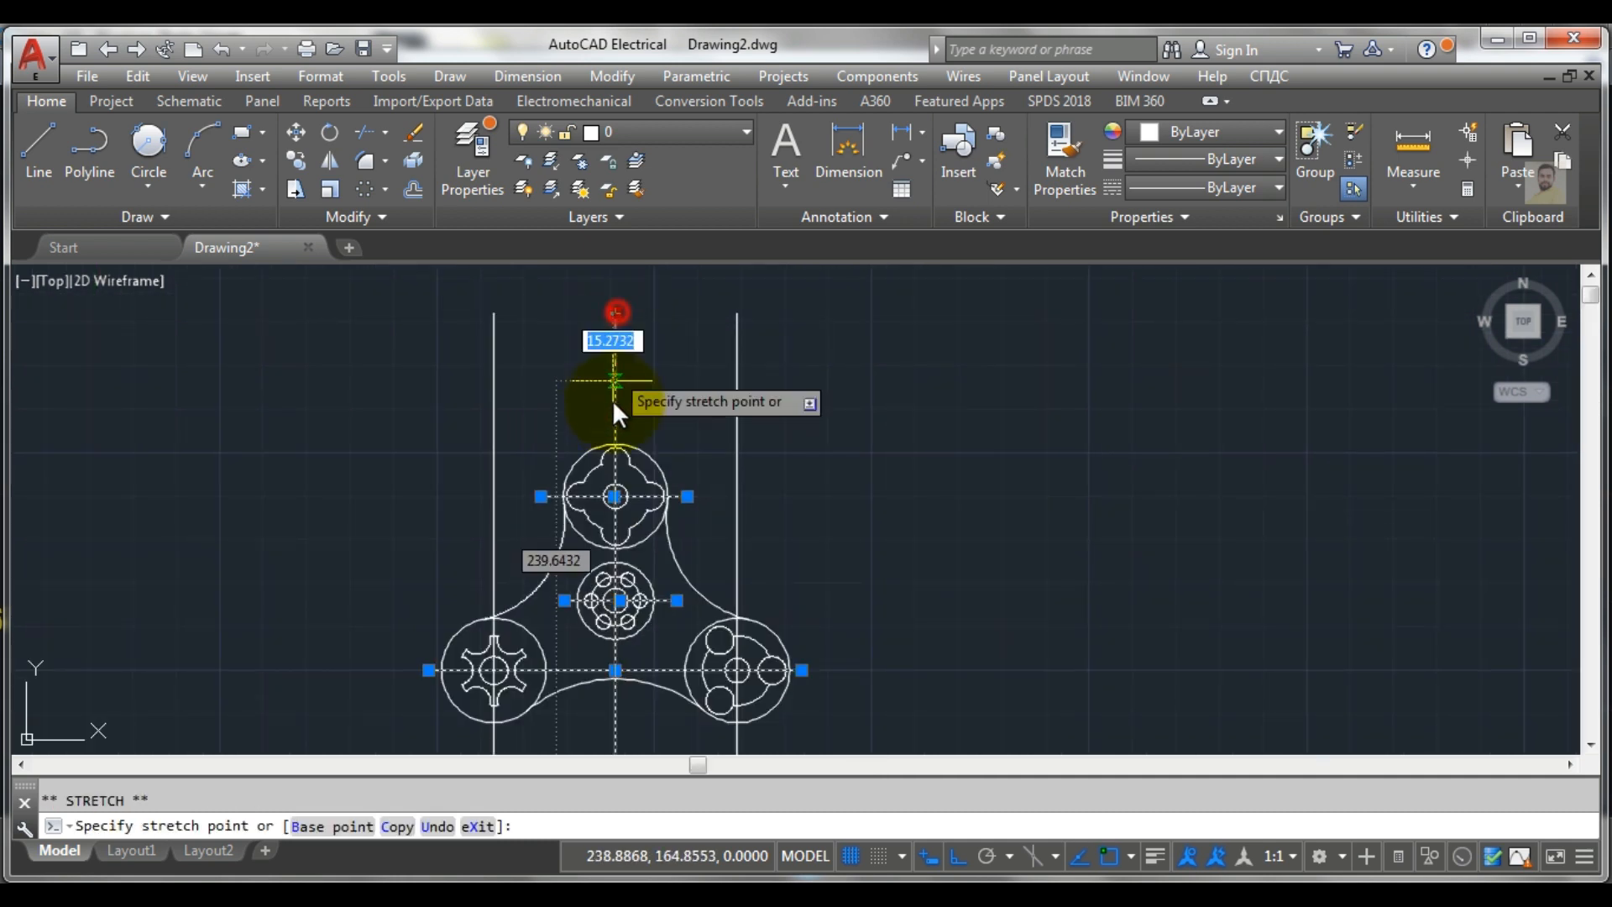
left_click(617, 424)
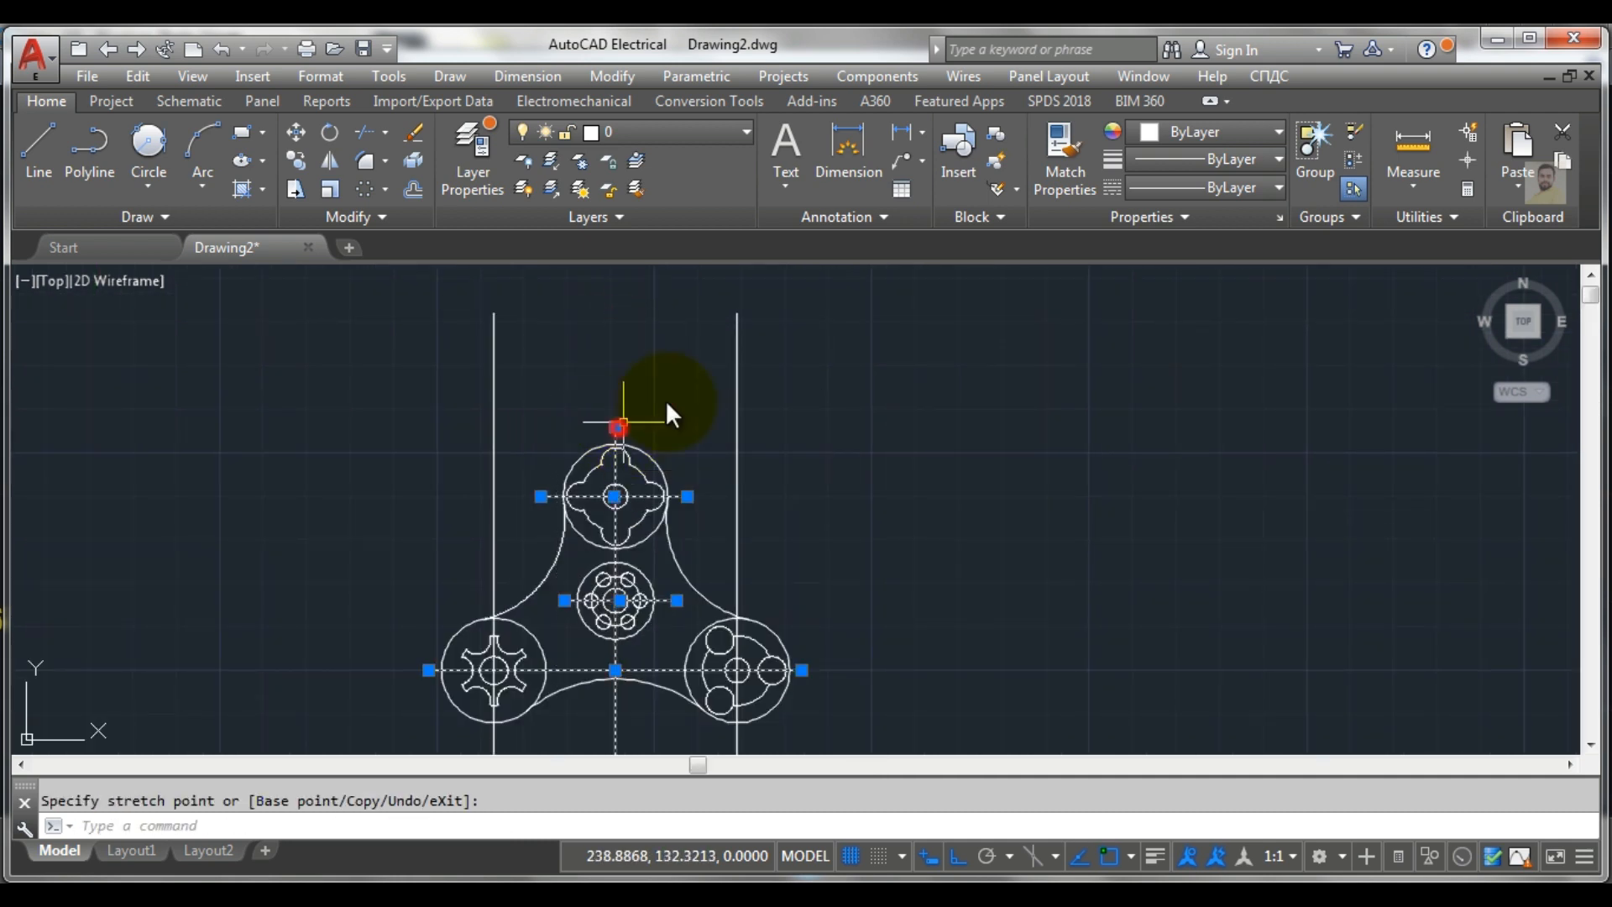
left_click(734, 406)
left_click(736, 314)
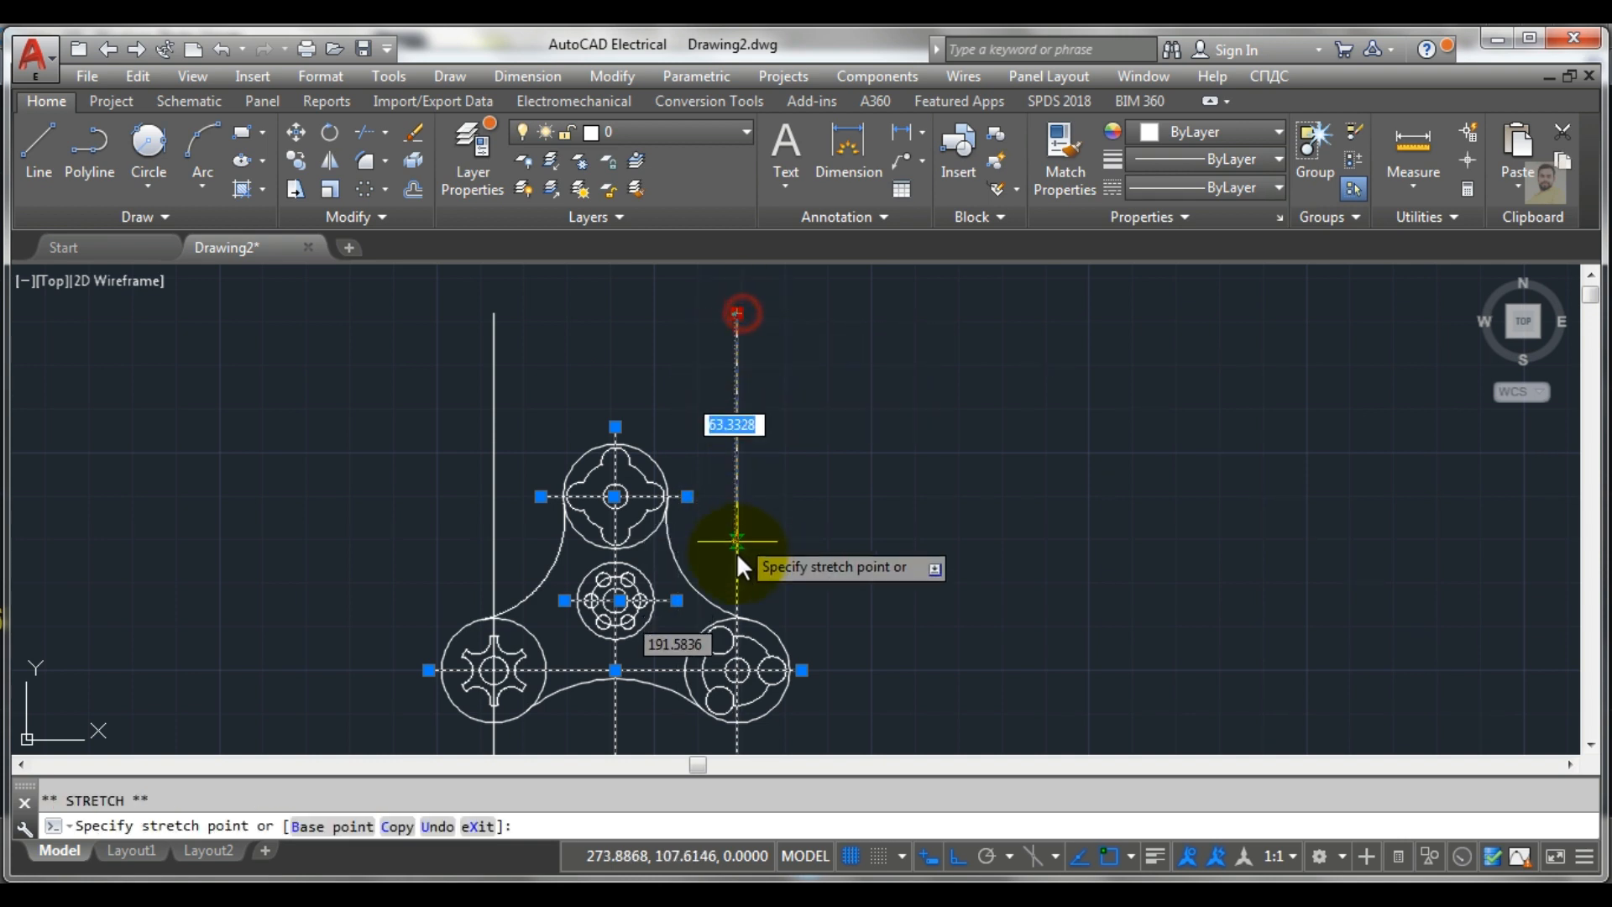
left_click(737, 593)
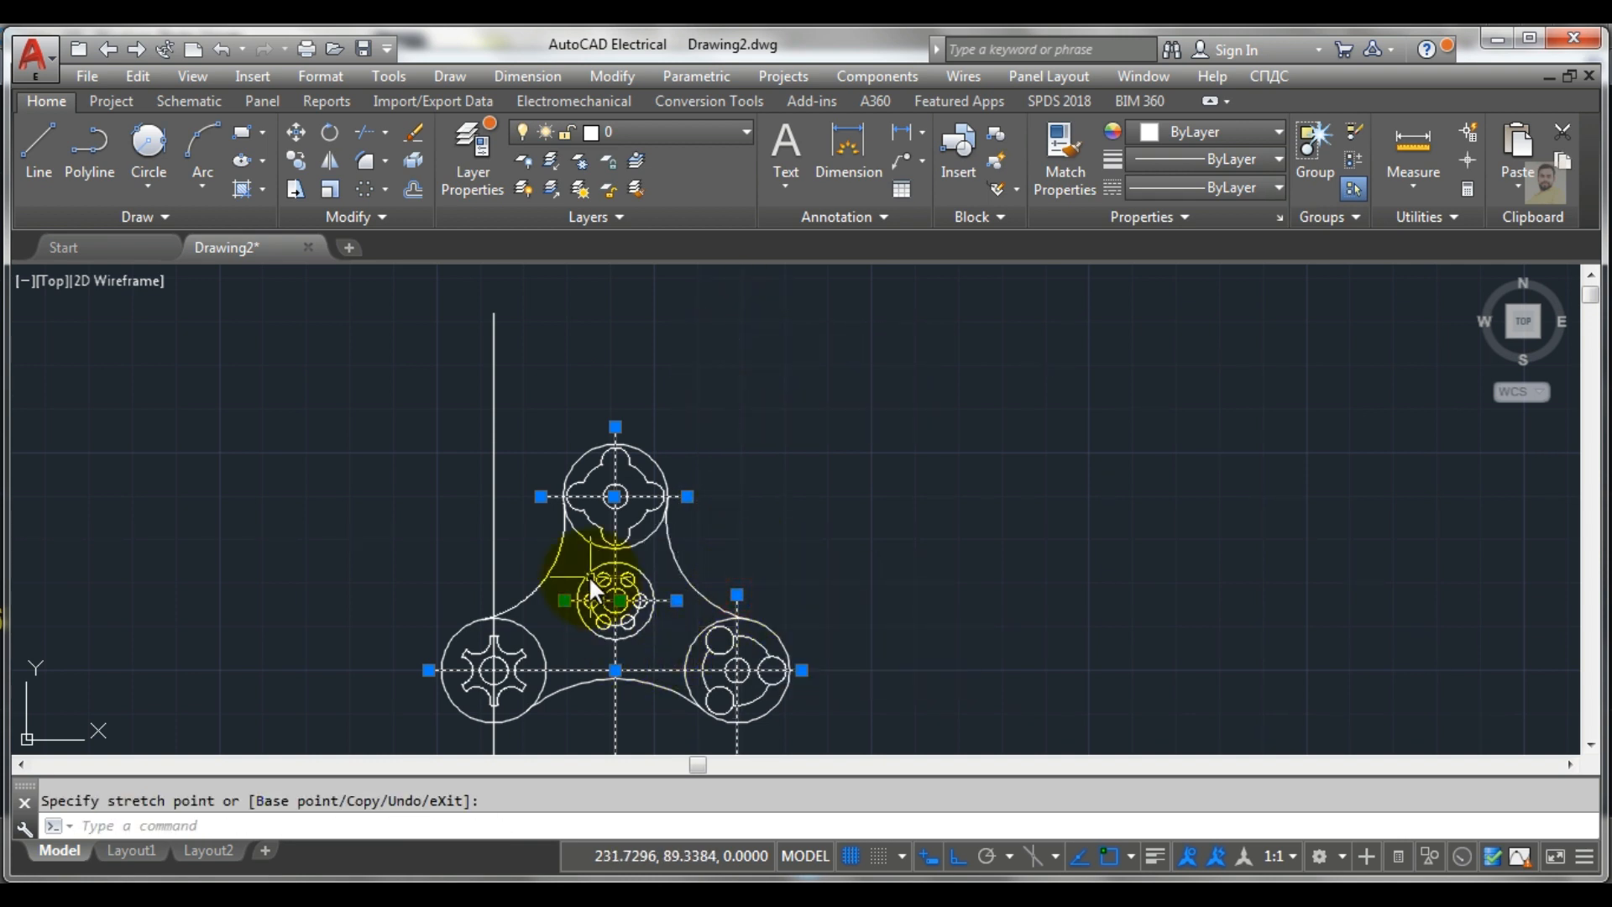
Shorten the upper end of the left vertical construction line to just above the lower-left lobe's outer circle
scroll(559, 521, "down", 4)
left_click(534, 445)
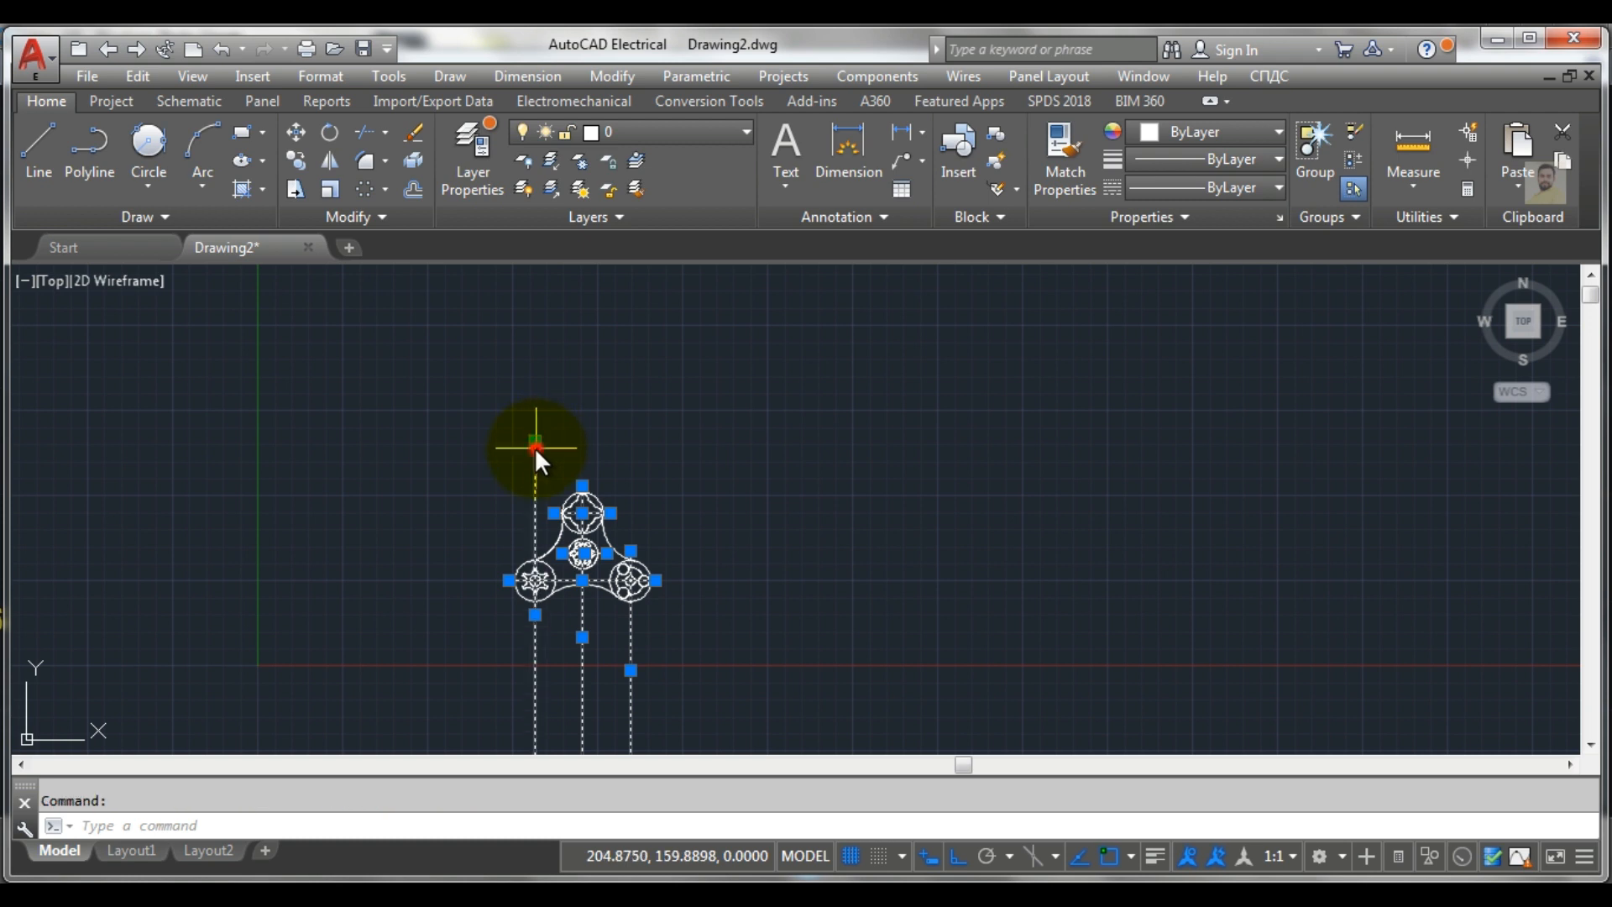
left_click(535, 440)
scroll(531, 496, "up", 4)
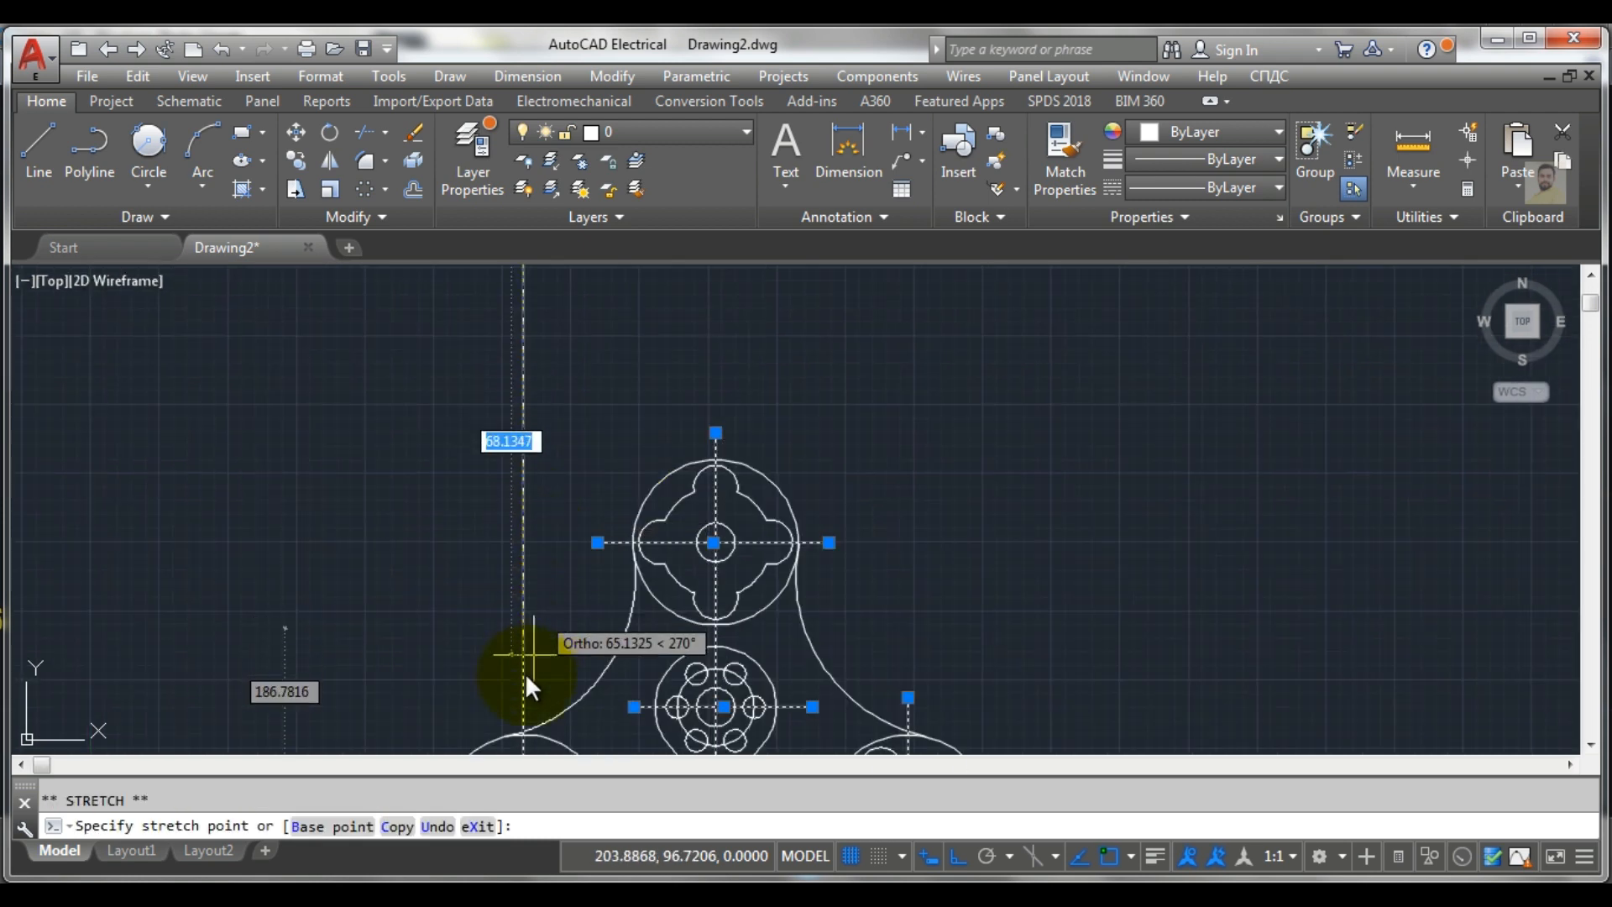
left_click(522, 712)
Shorten the lower end of the left vertical construction line to just below the lower-left lobe's outer circle
scroll(567, 621, "down", 4)
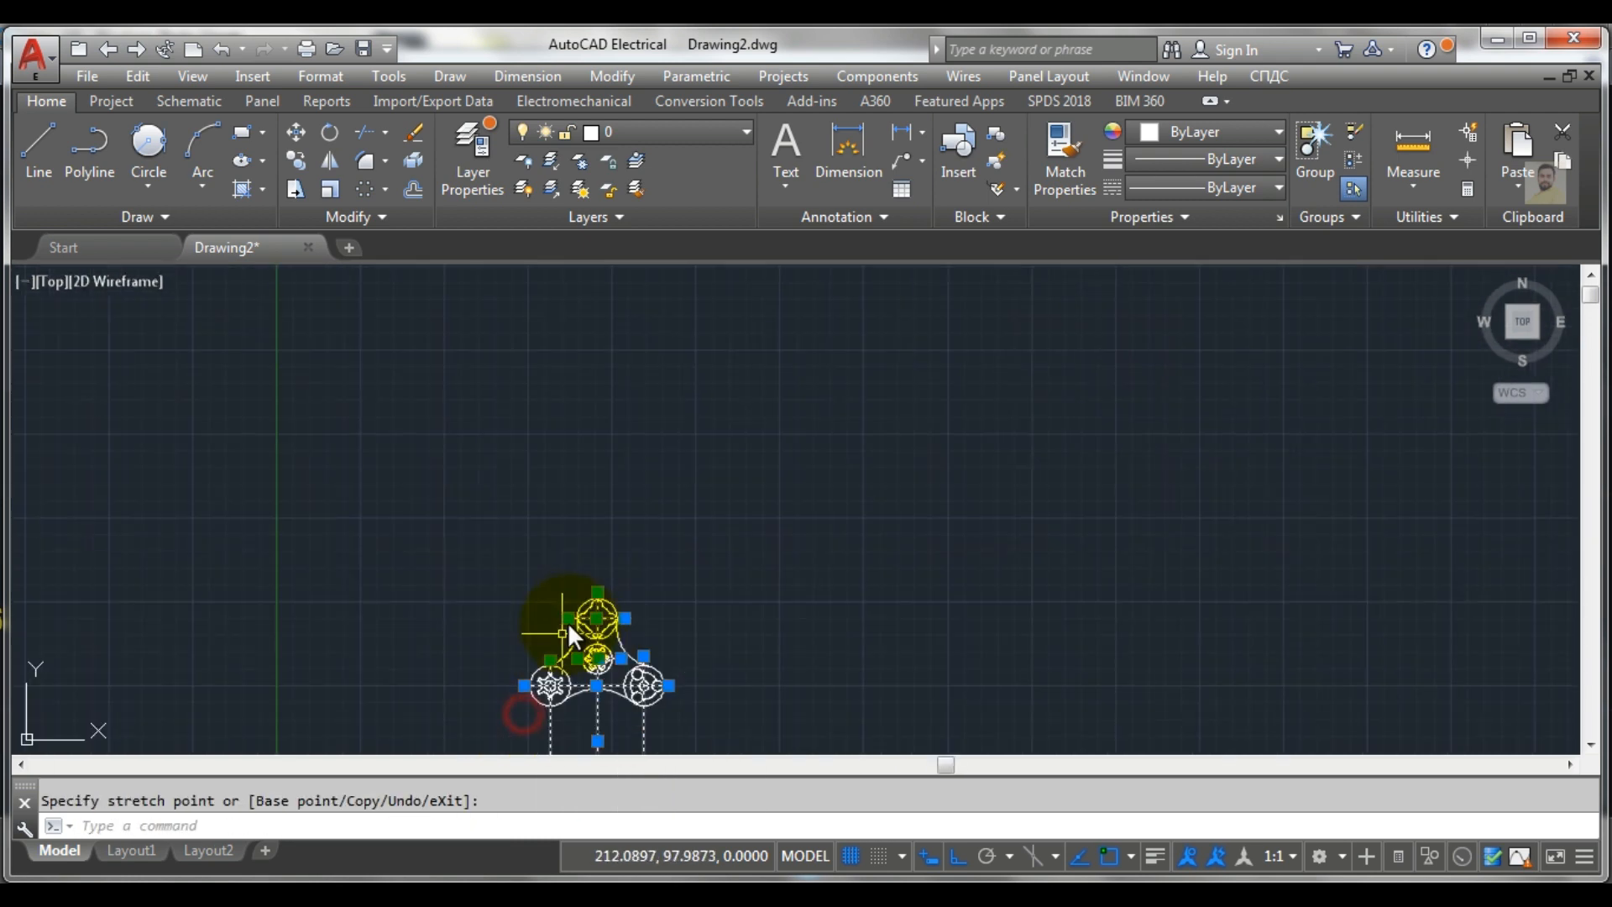
middle_click_drag(558, 662, 557, 405)
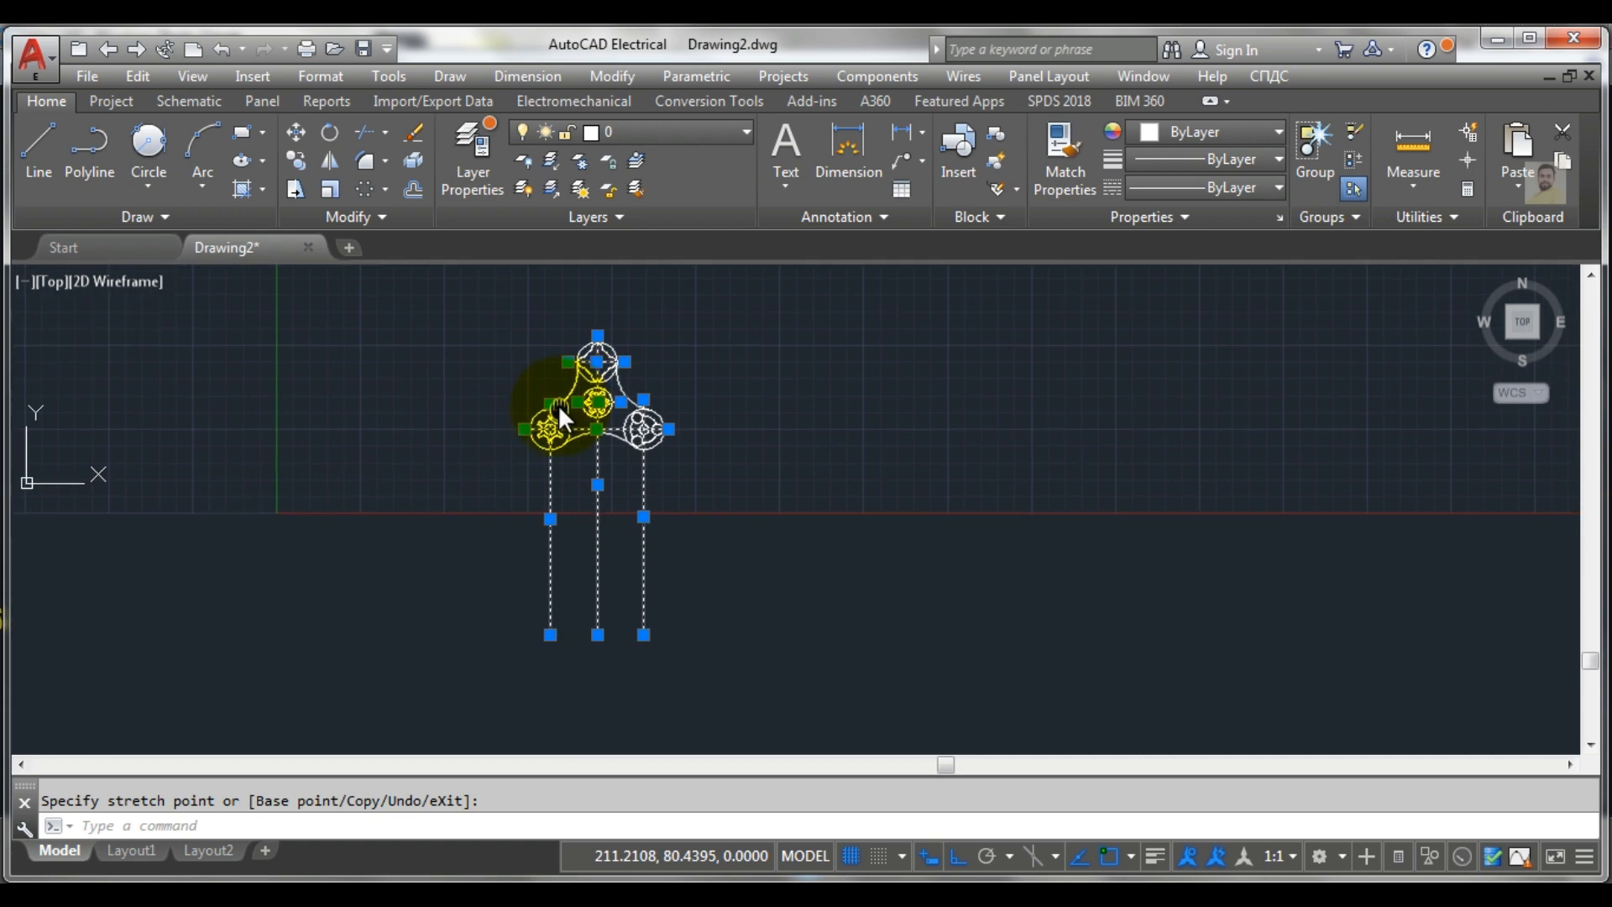
left_click(550, 634)
scroll(546, 517, "up", 2)
scroll(571, 425, "up", 4)
scroll(571, 403, "down", 4)
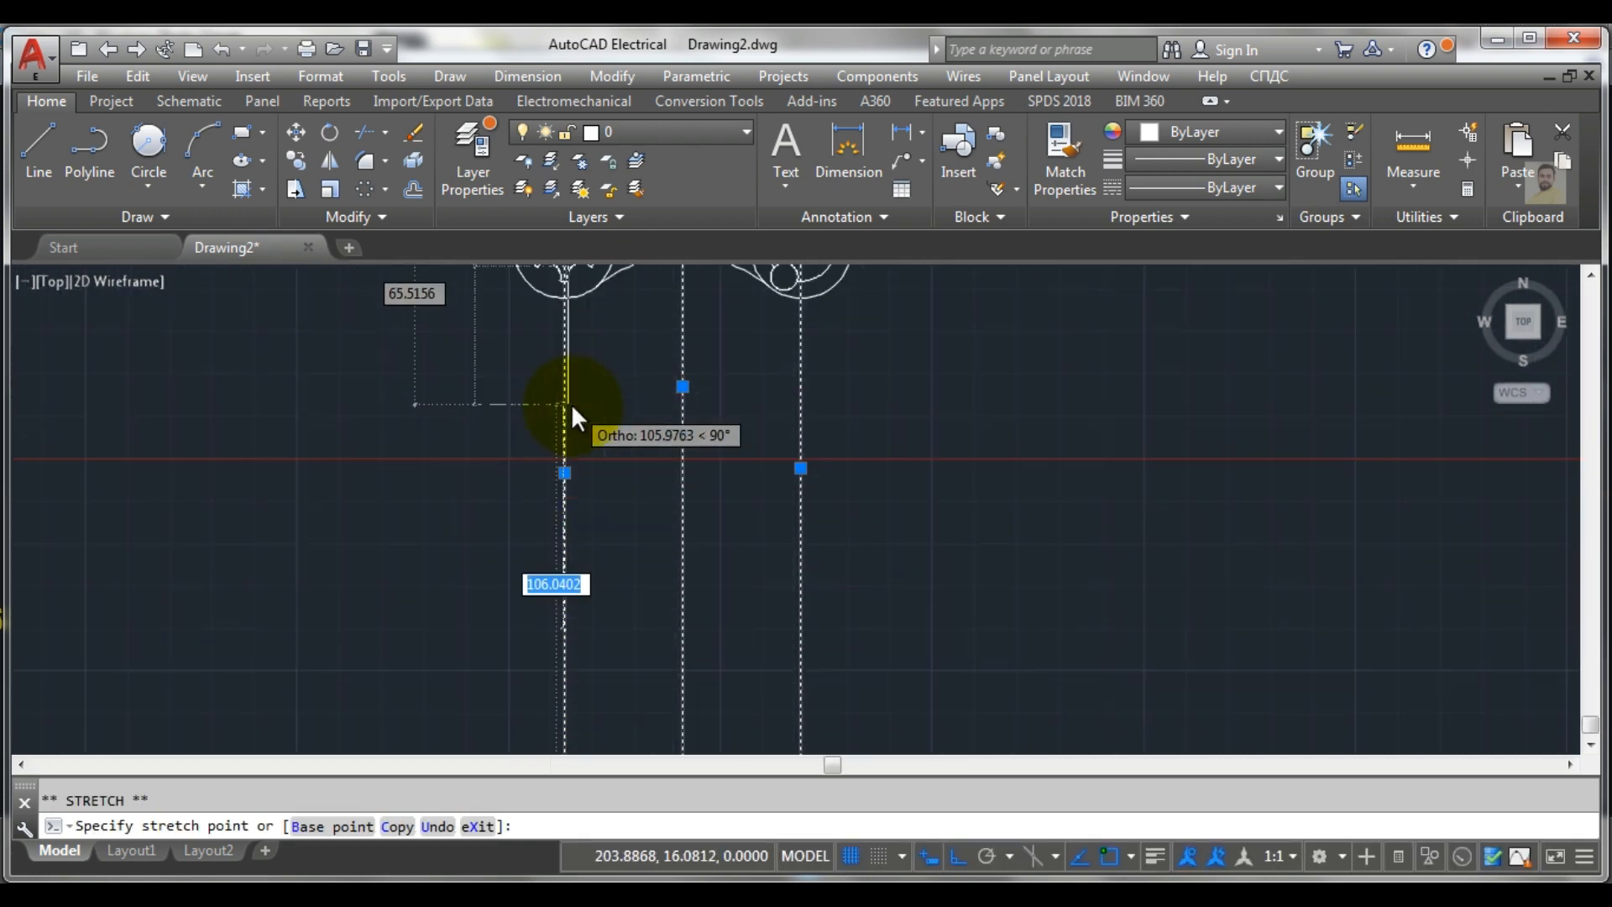
scroll(566, 333, "up", 4)
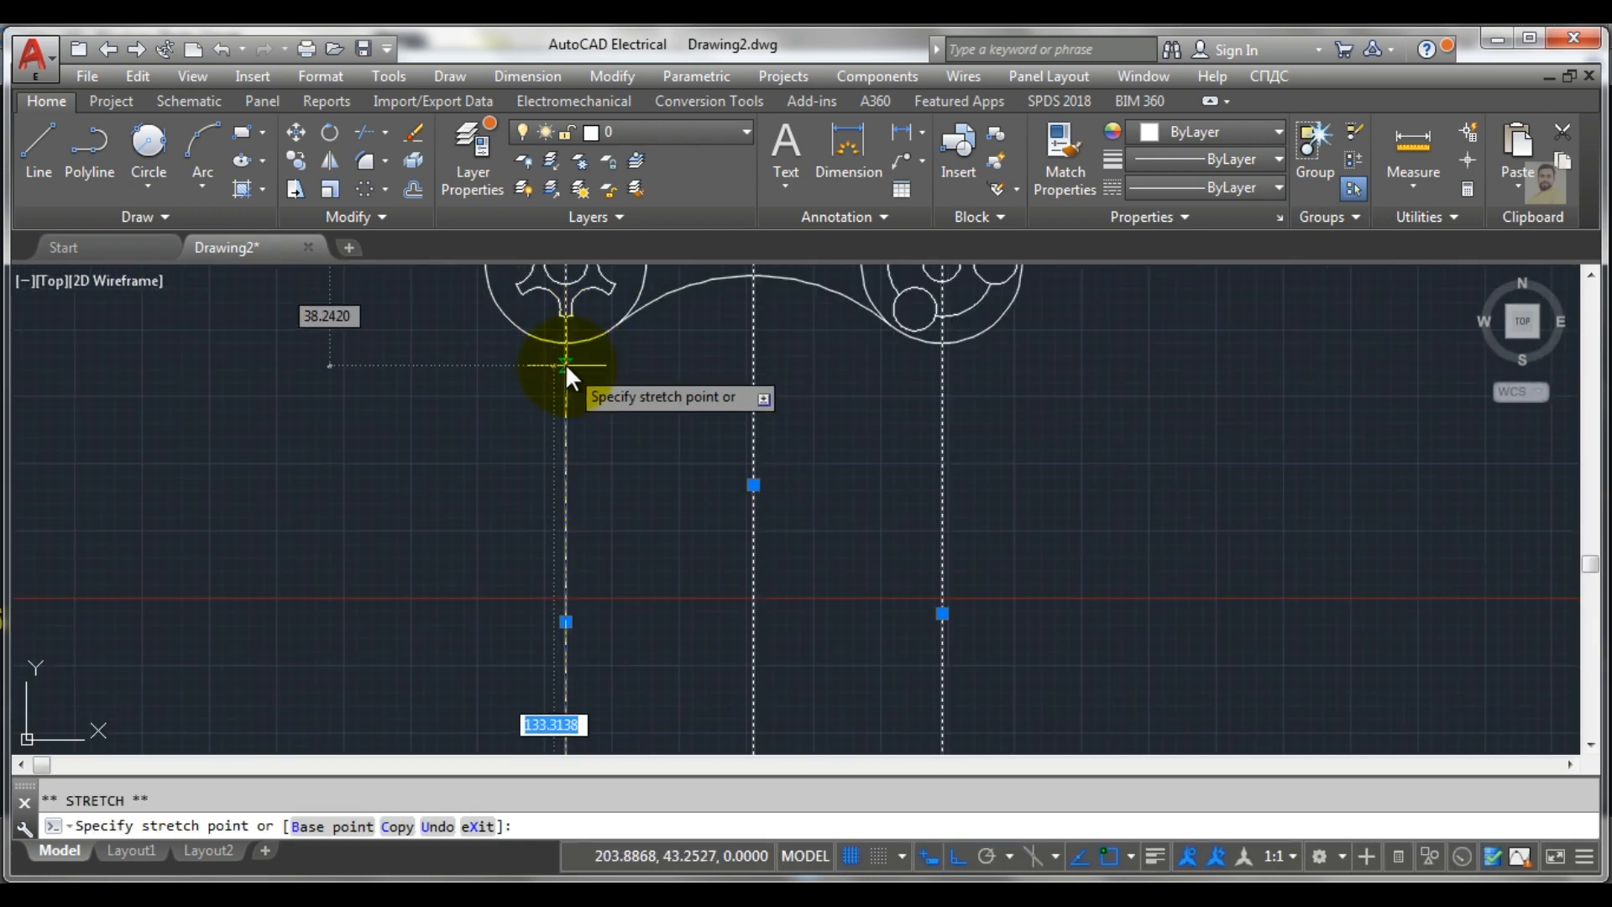
left_click(566, 361)
Shorten the middle vertical construction line from its lower end
scroll(588, 436, "down", 2)
scroll(682, 582, "down", 2)
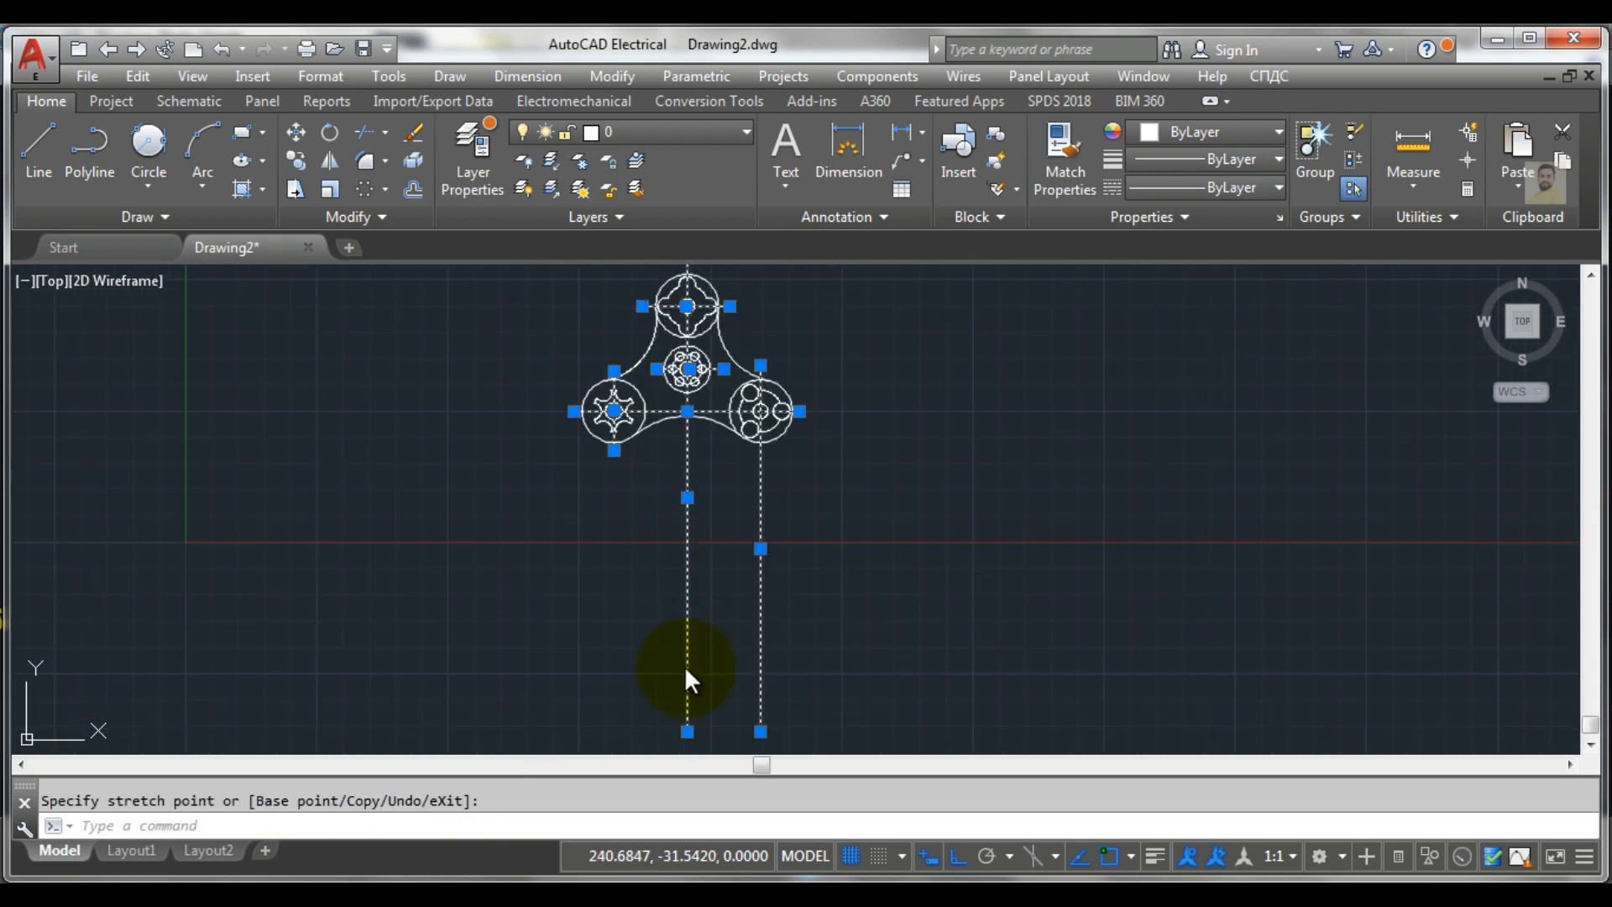
left_click(682, 738)
left_click(685, 732)
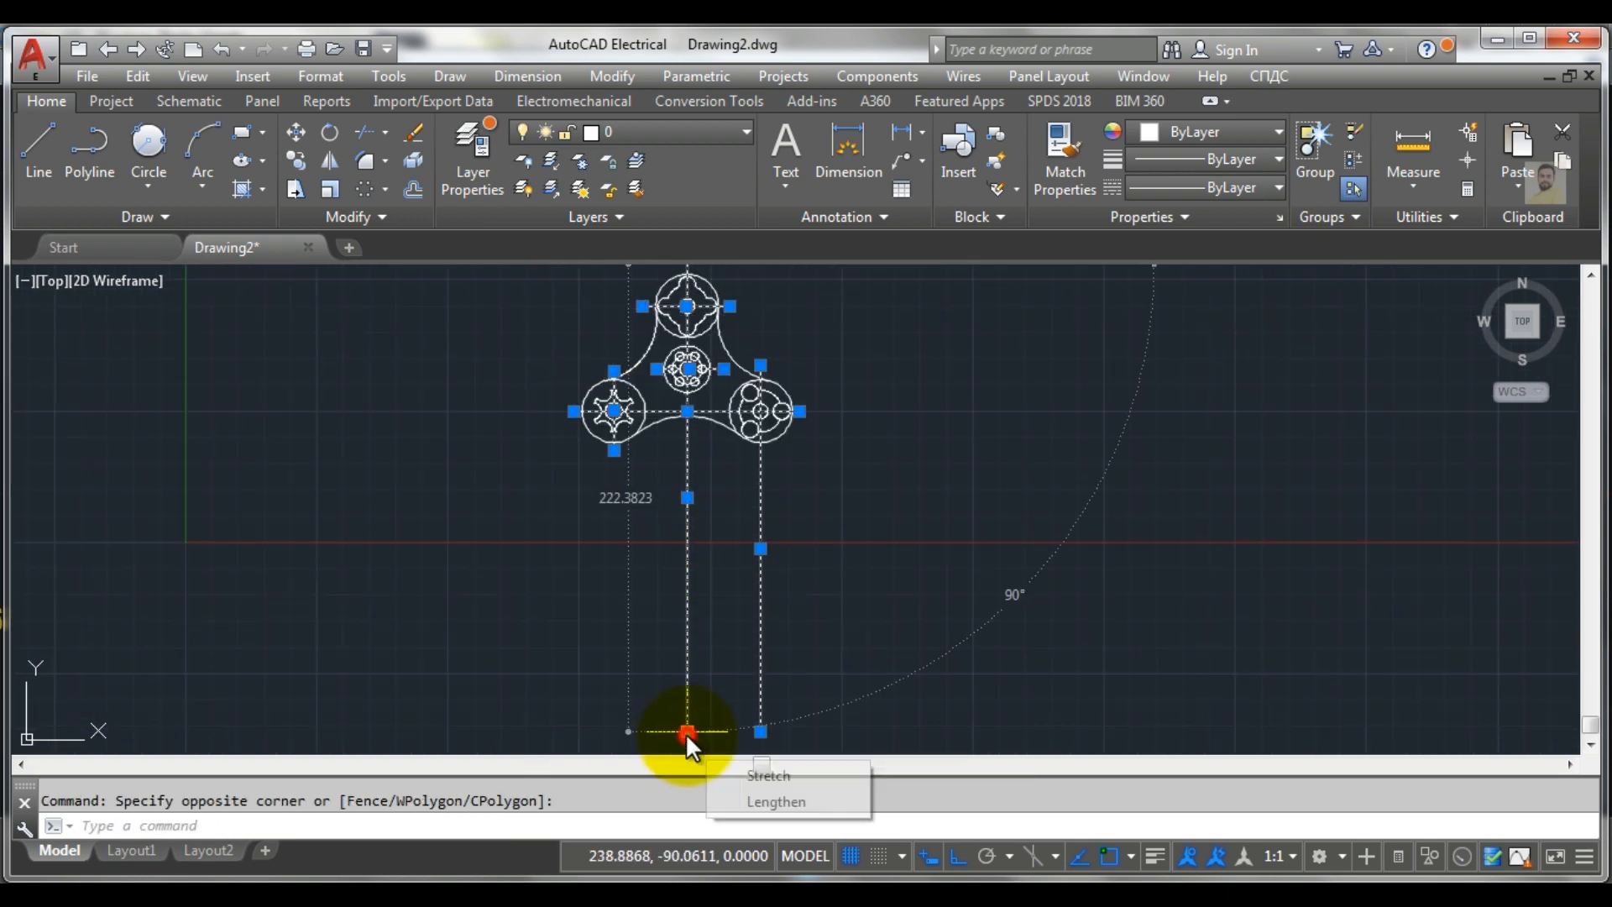
Shorten the long middle vertical centre line so its lower end sits just below the bottom connecting arc
scroll(678, 477, "up", 2)
scroll(678, 476, "down", 4)
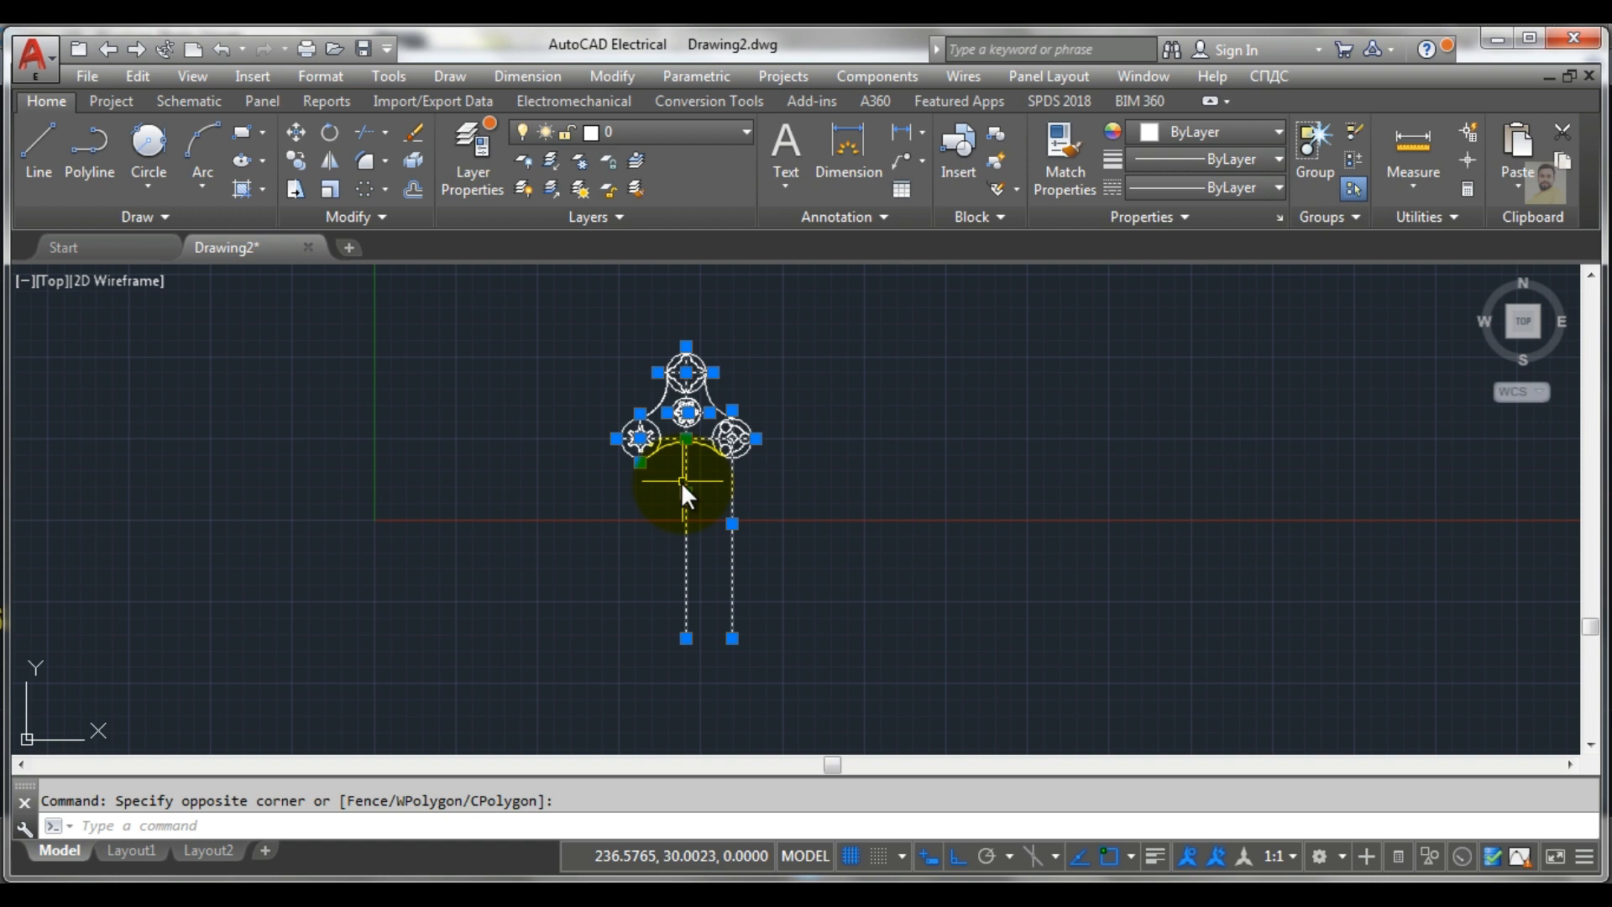
left_click(685, 638)
scroll(684, 478, "up", 4)
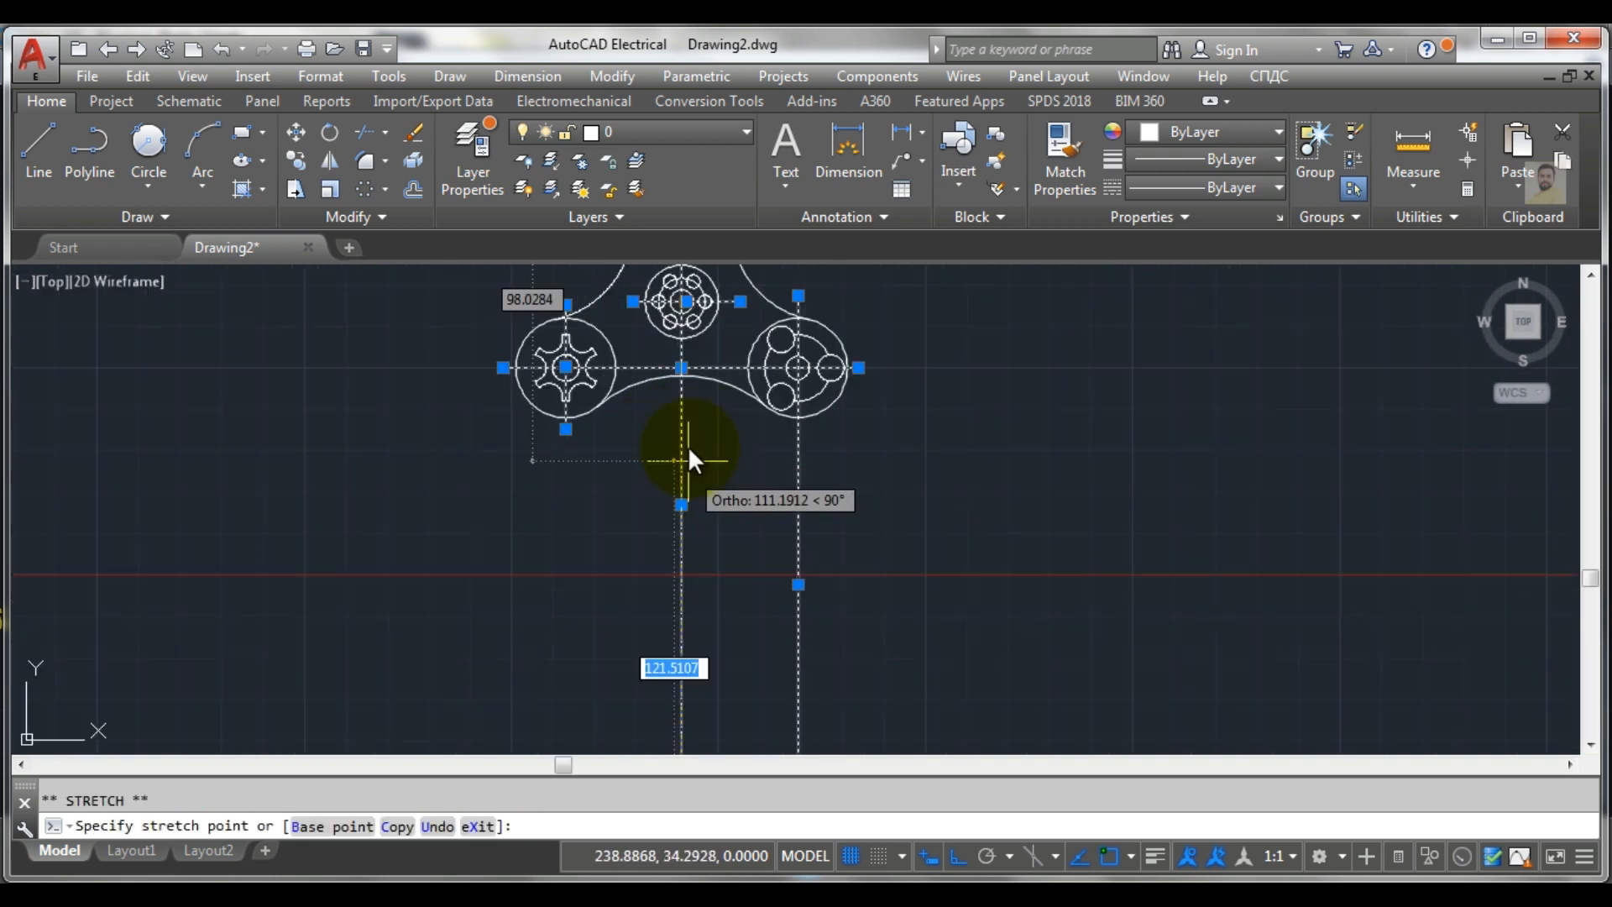
left_click(681, 393)
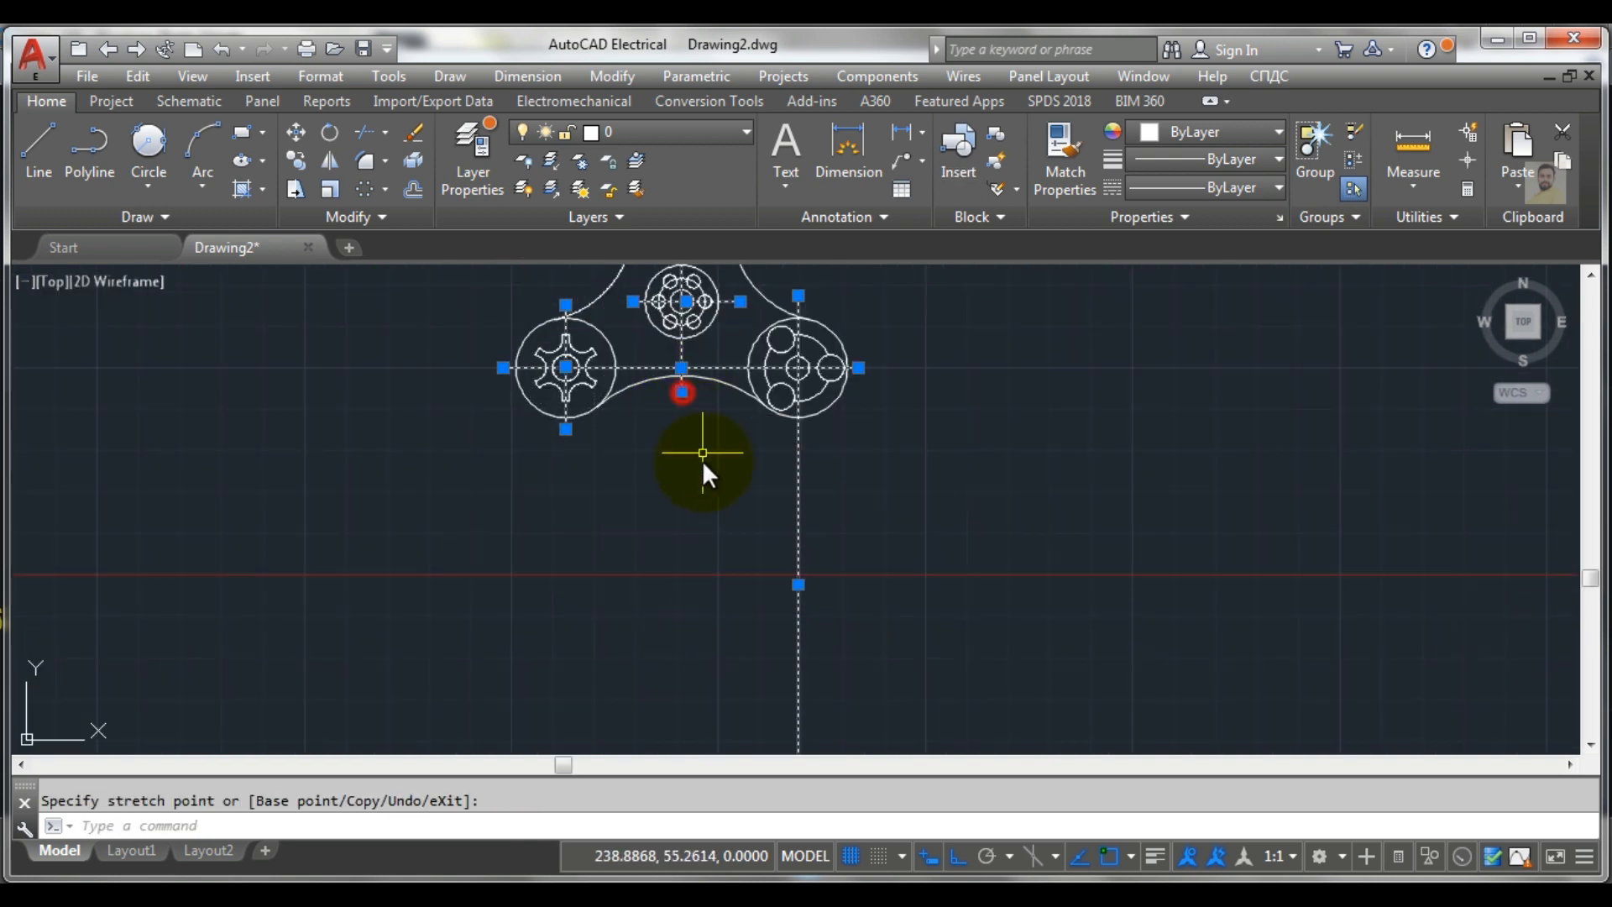
Shorten the lower-right circle's vertical centre line to end just below the circle, and clear the selection
scroll(706, 470, "down", 4)
left_click(745, 628)
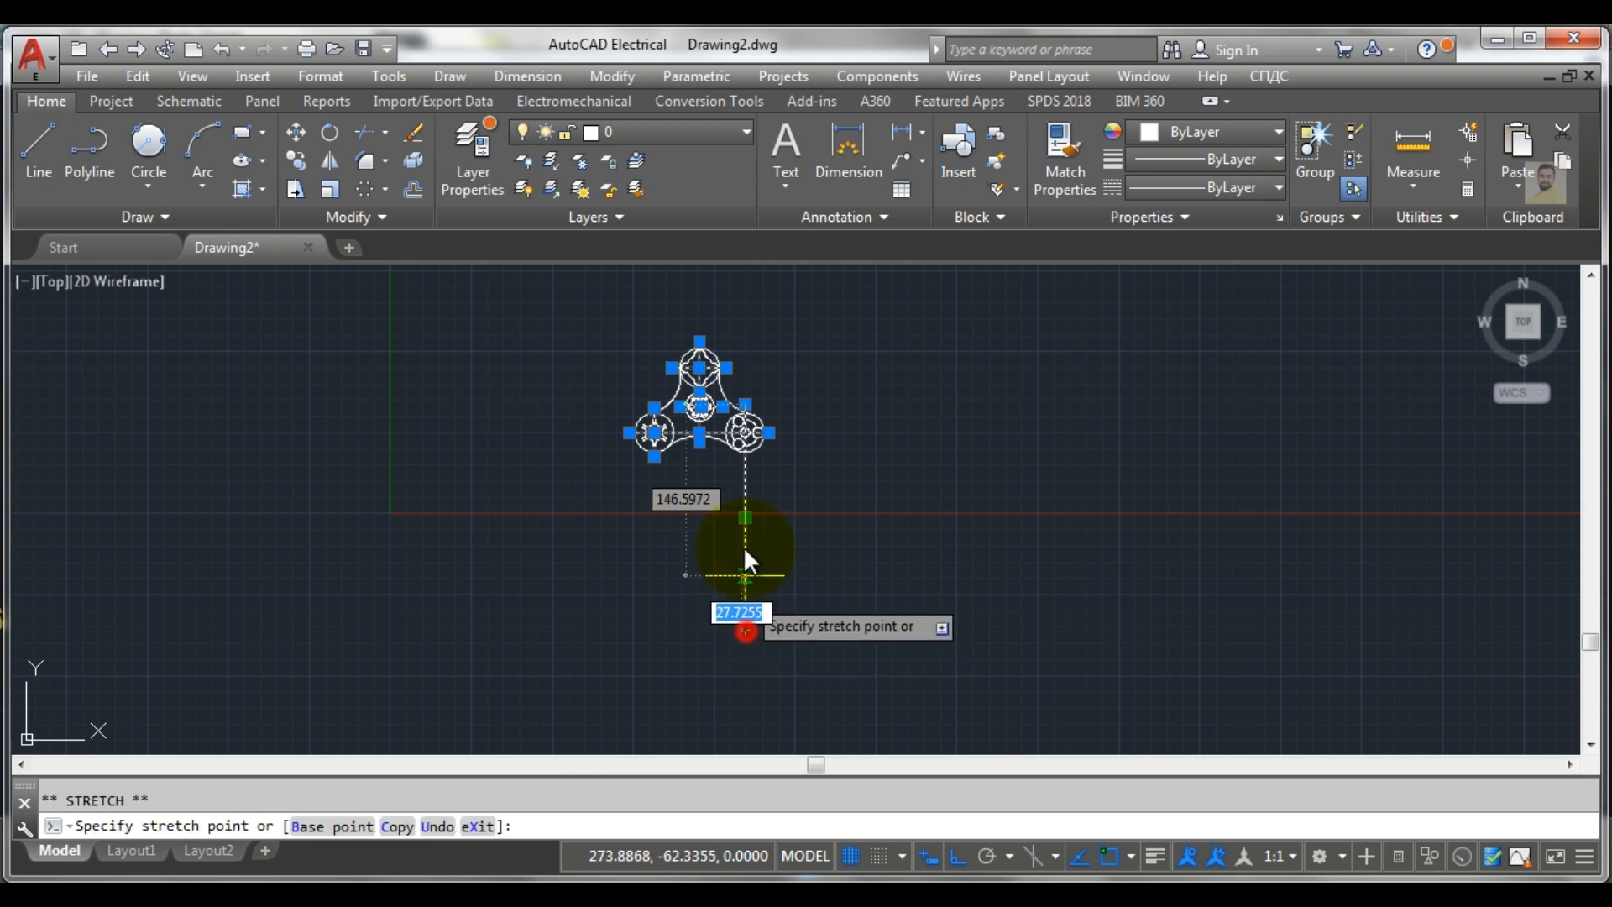
scroll(733, 457, "up", 4)
scroll(733, 455, "up", 4)
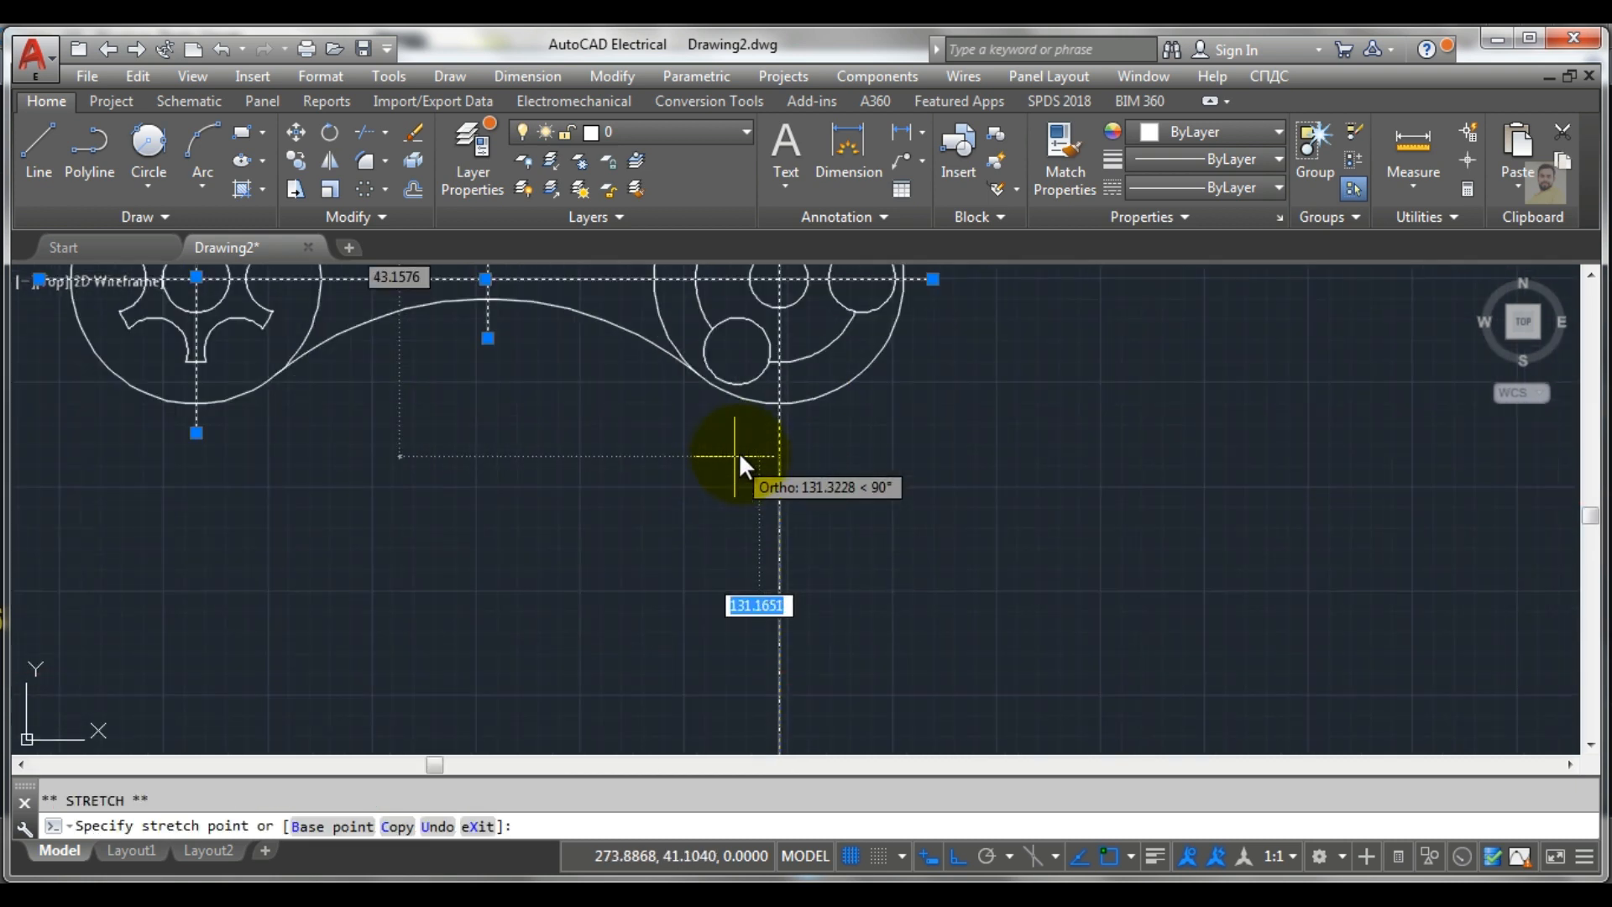
left_click(778, 427)
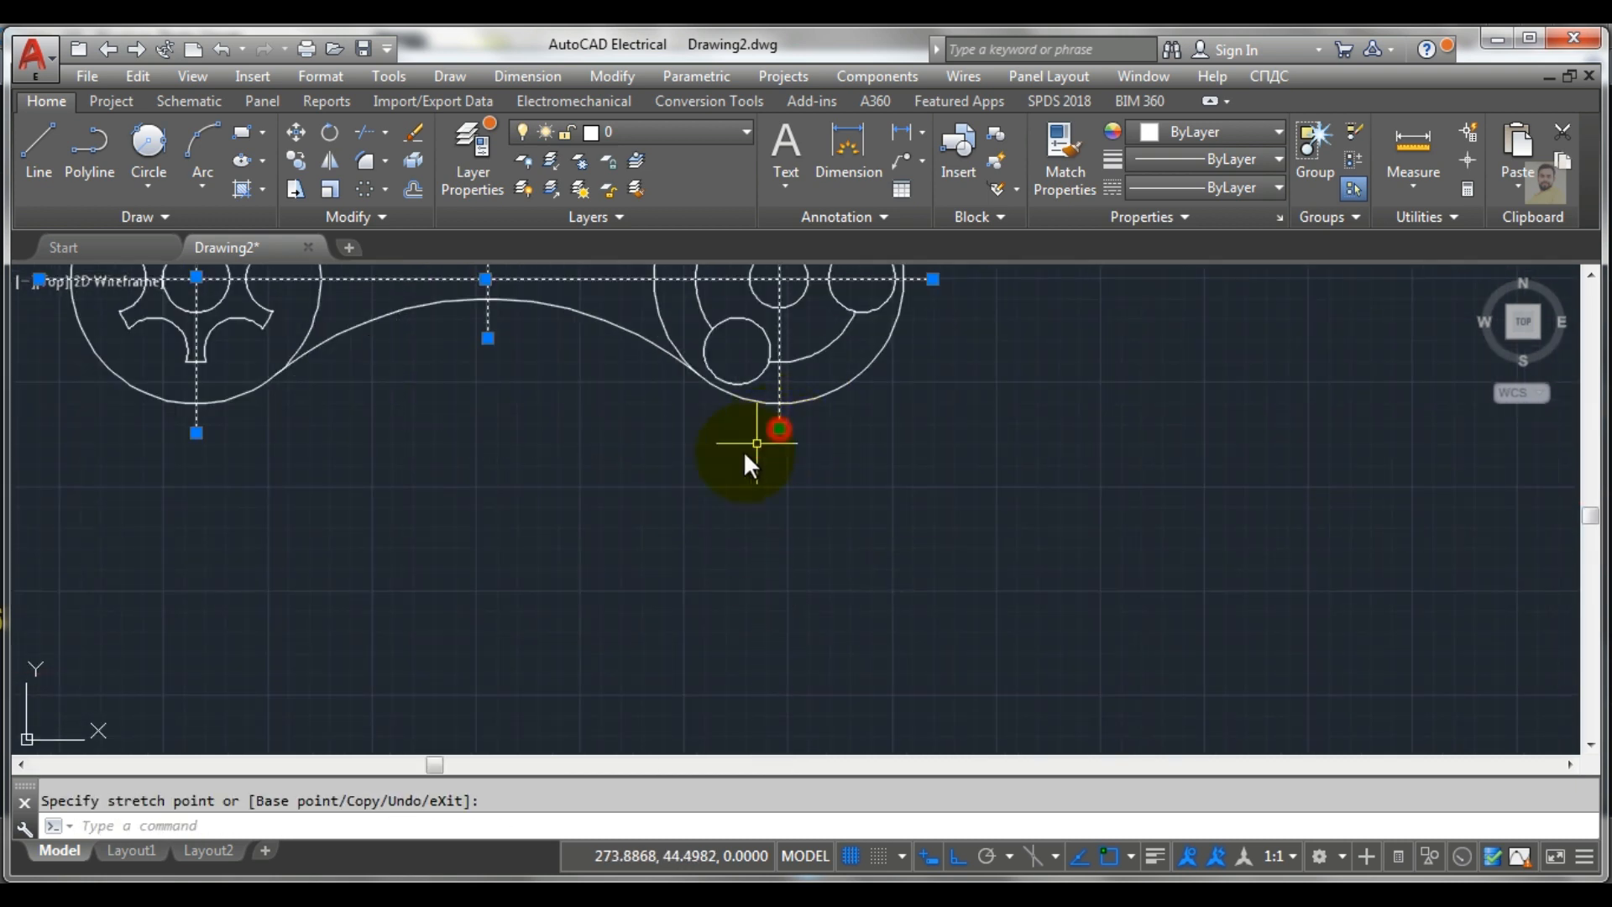
scroll(722, 466, "down", 6)
scroll(662, 386, "up", 4)
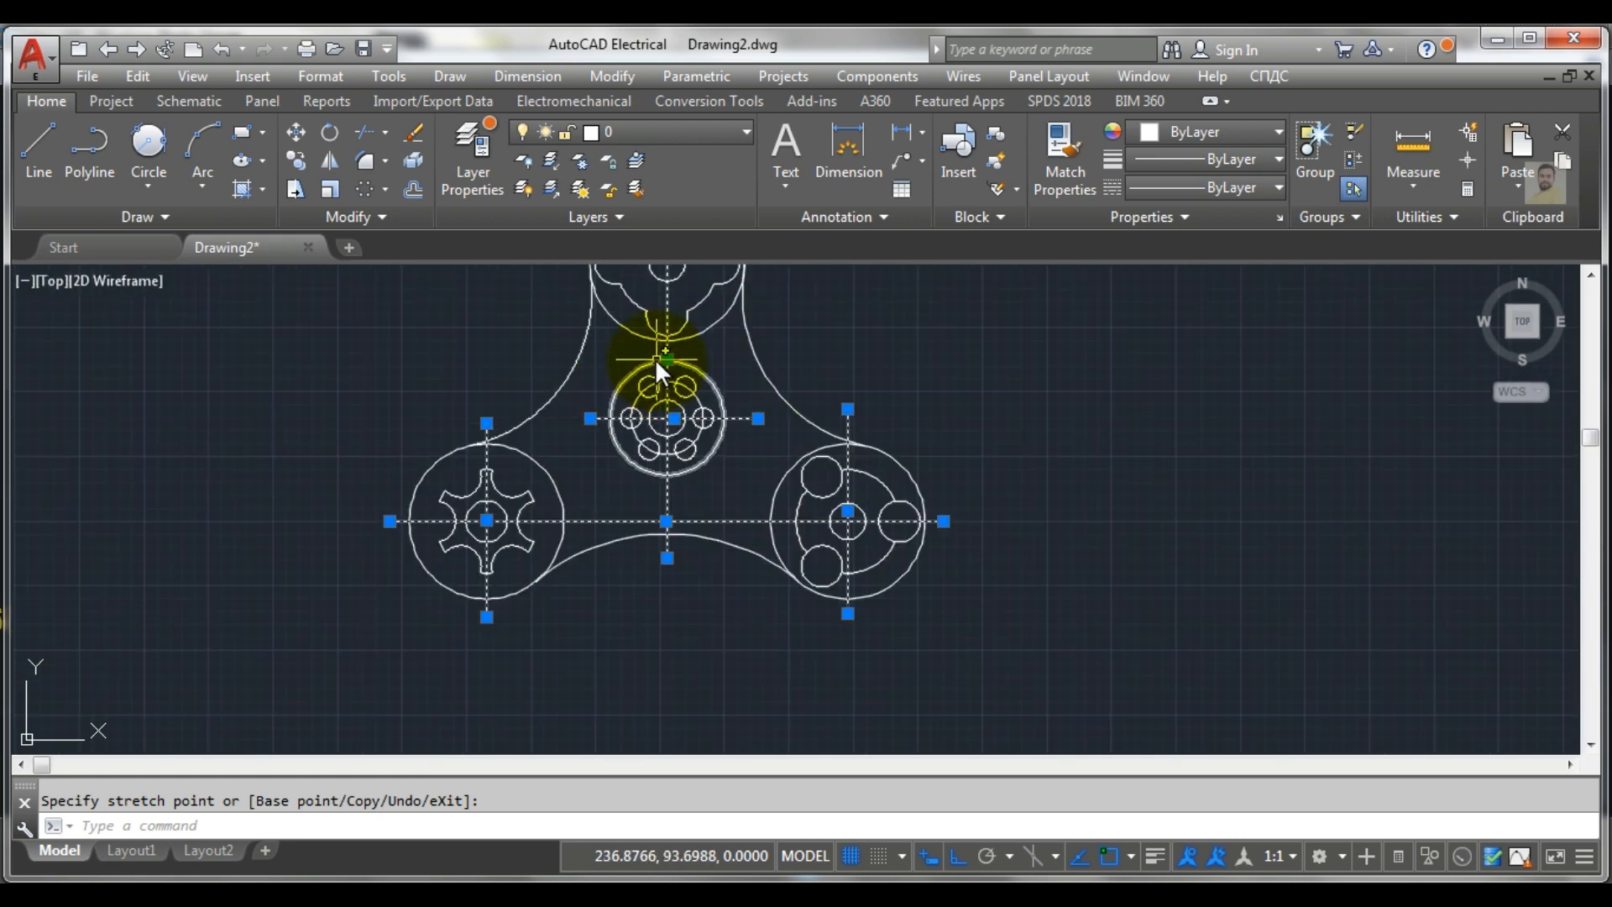
middle_click_drag(655, 359, 630, 499)
left_click(643, 492)
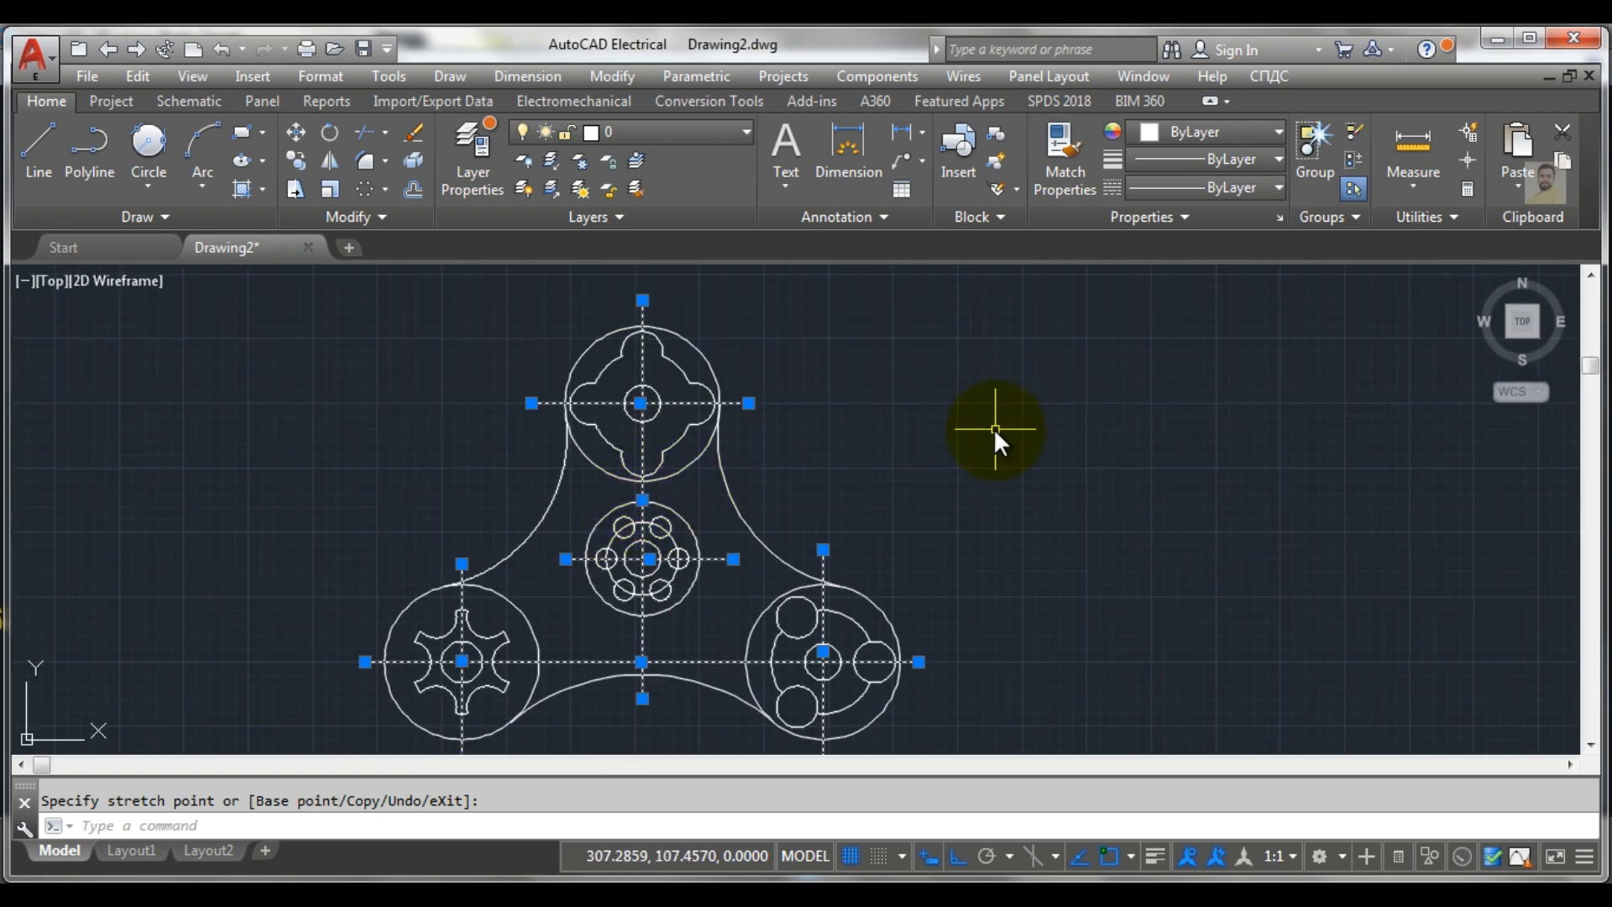
key("Escape")
key("Escape")
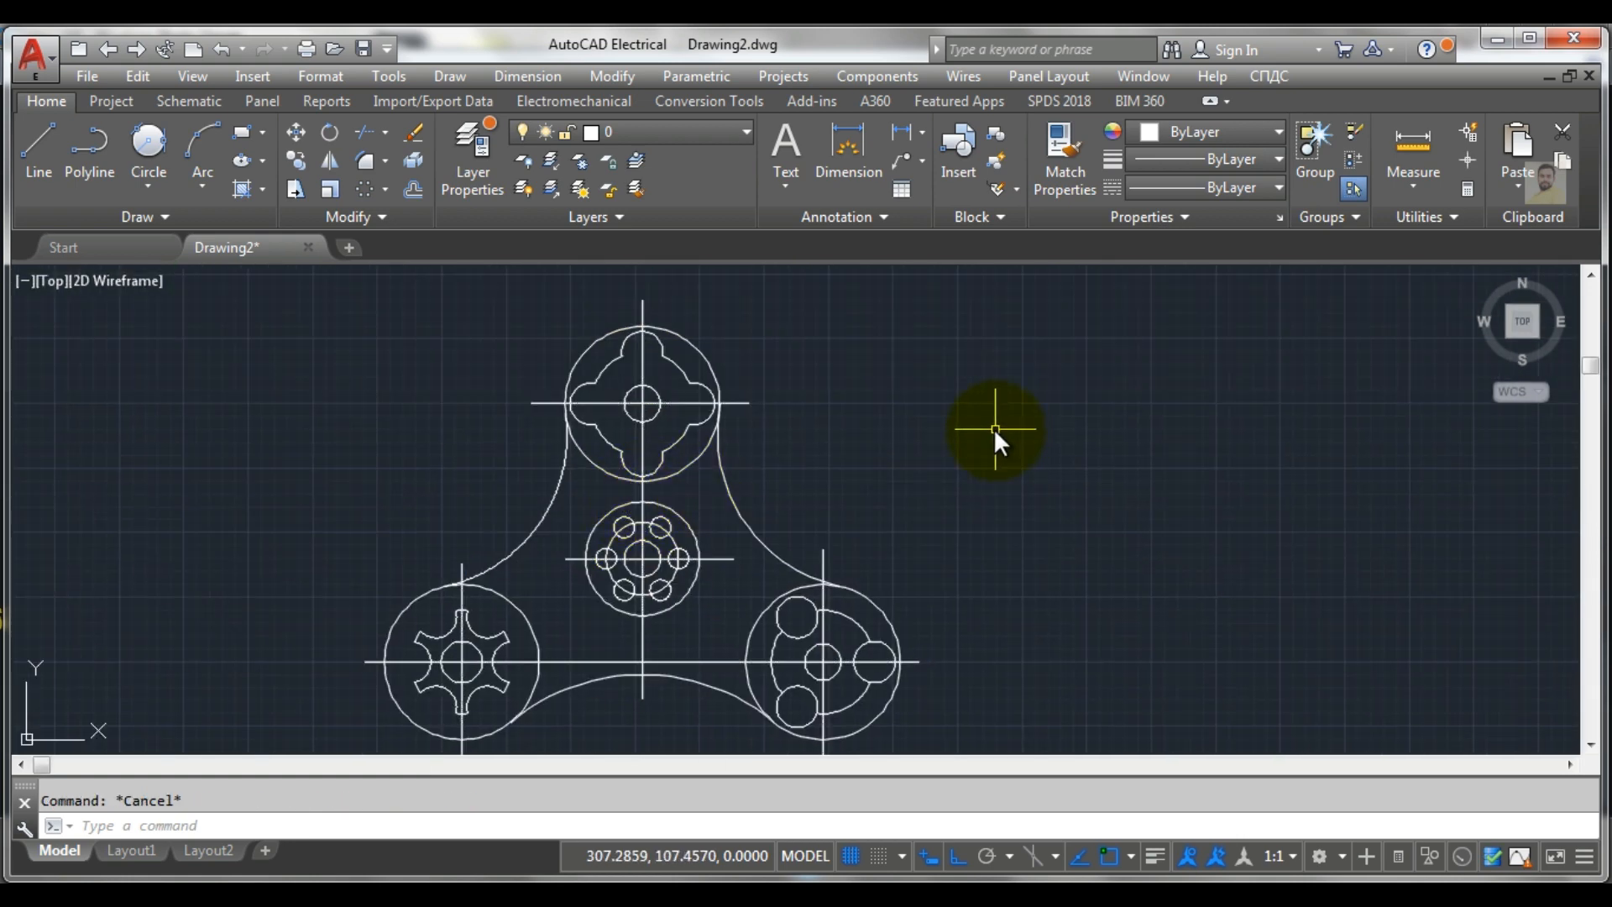
Add a vertical linear dimension between the horizontal centre lines of the top circle and the middle circle
left_click(897, 128)
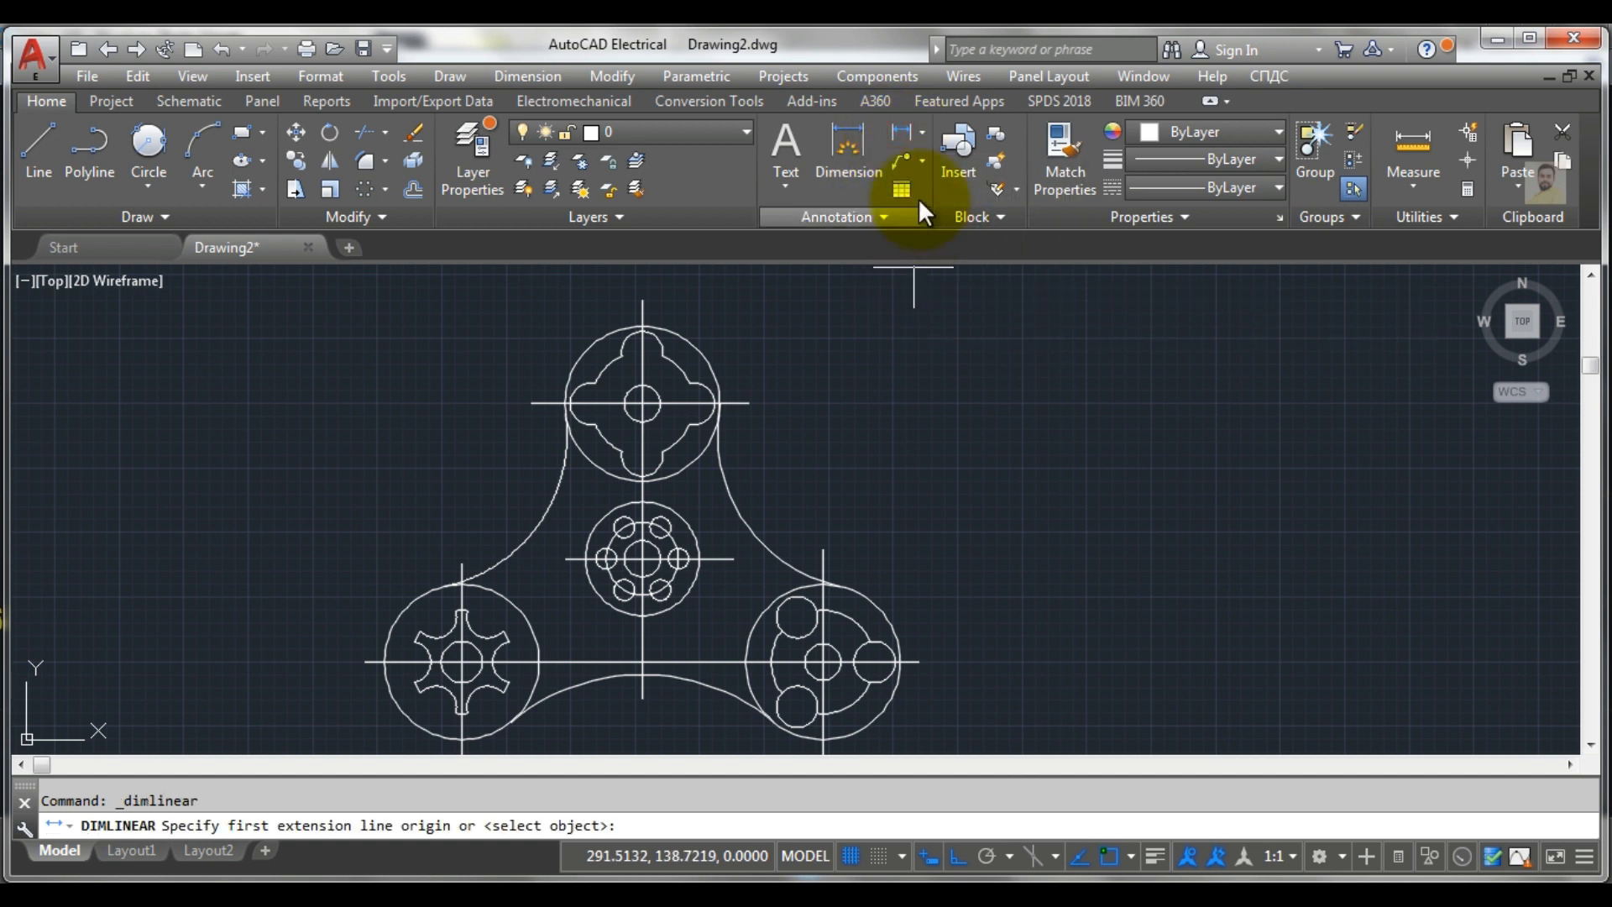
left_click(898, 128)
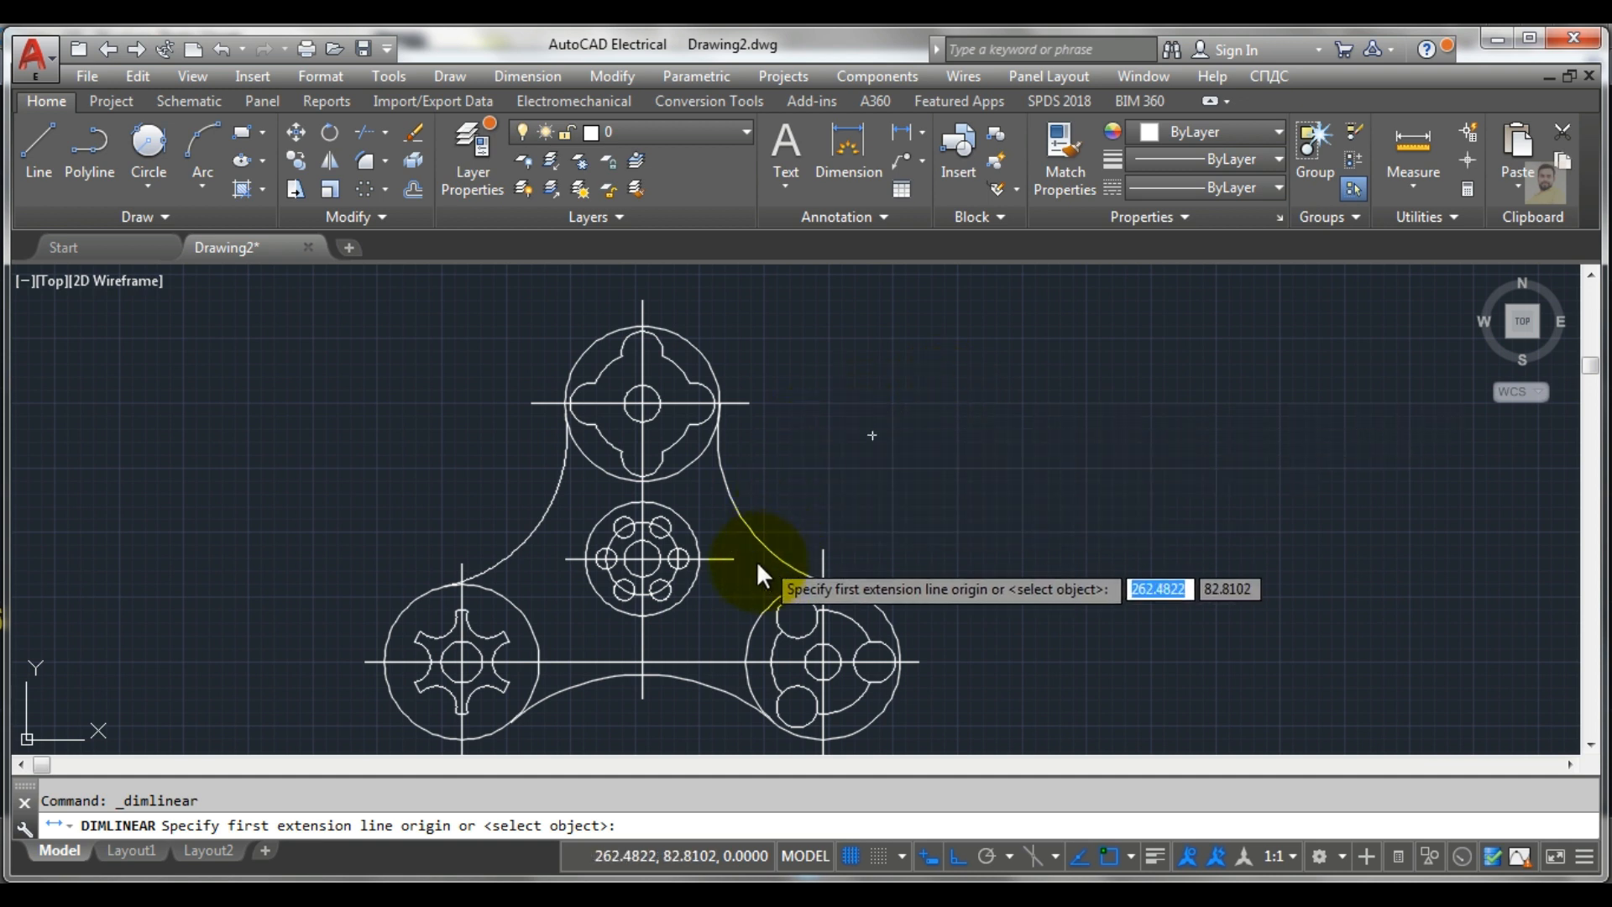
left_click(747, 403)
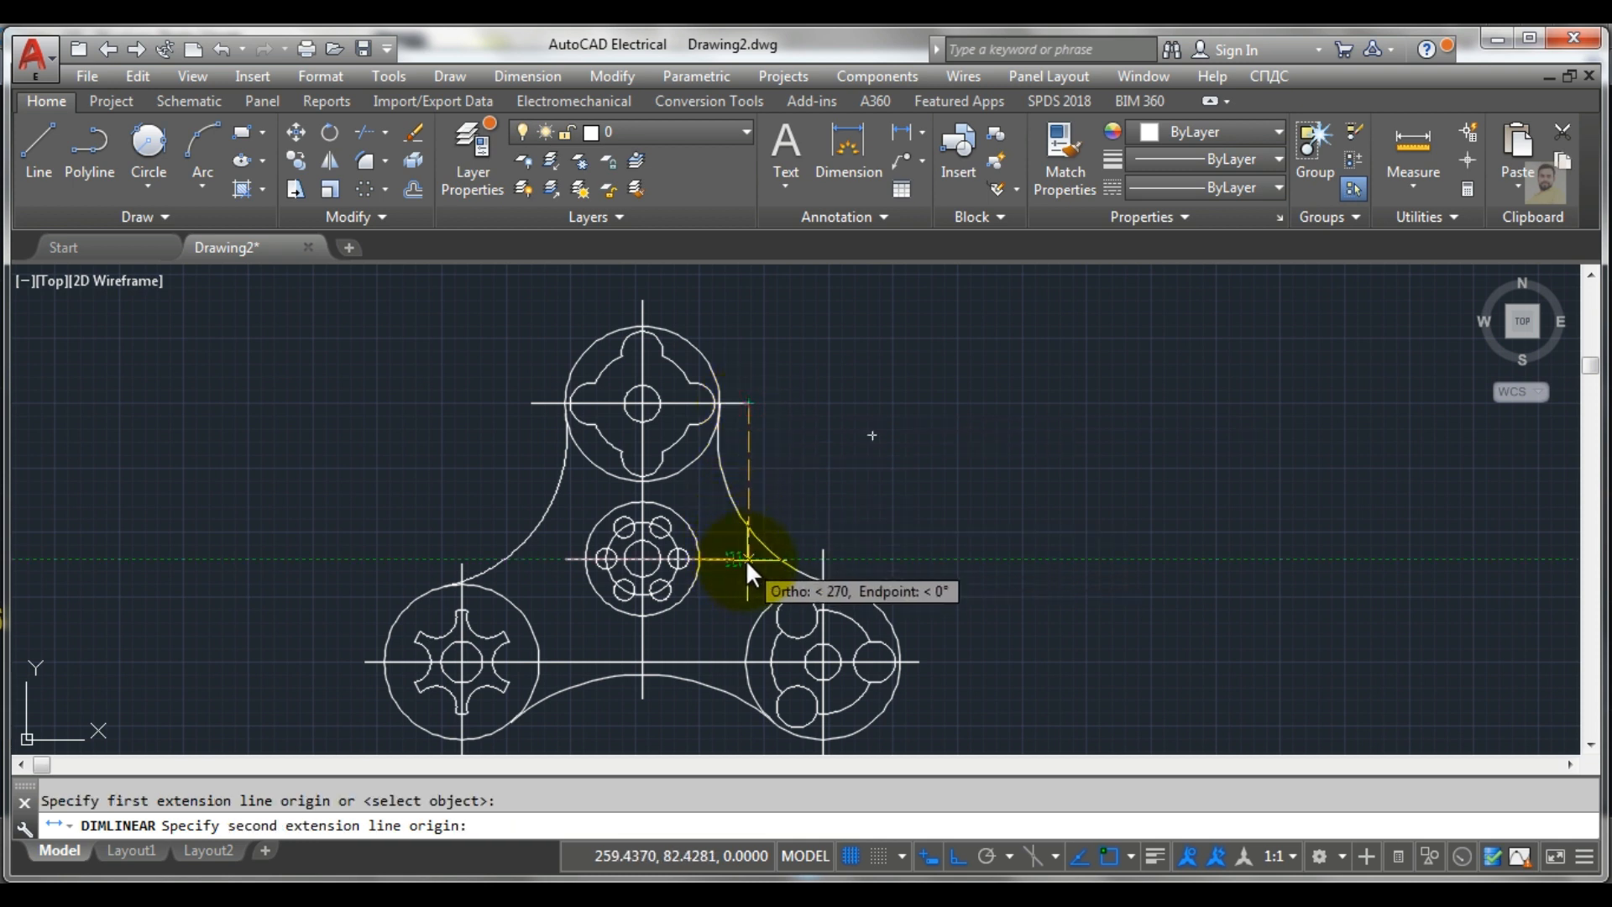
left_click(748, 560)
left_click(773, 561)
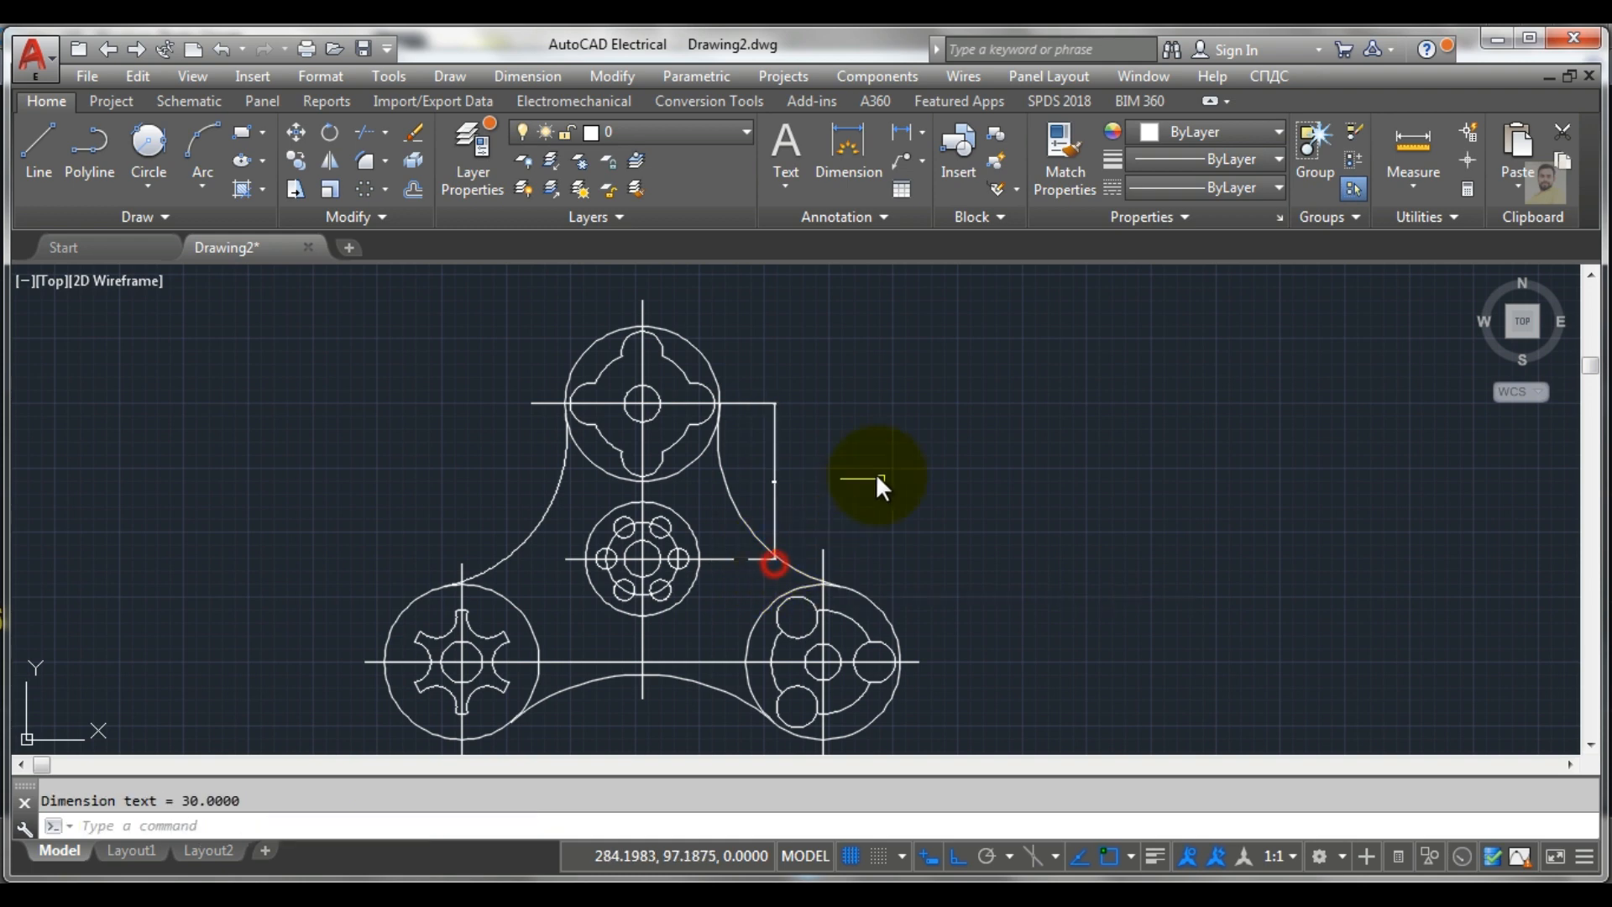
Examine the new dimension's text and compare it with the reference drawing in Windows Photo Viewer, returning to AutoCAD Electrical
scroll(789, 462, "up", 4)
scroll(750, 495, "up", 5)
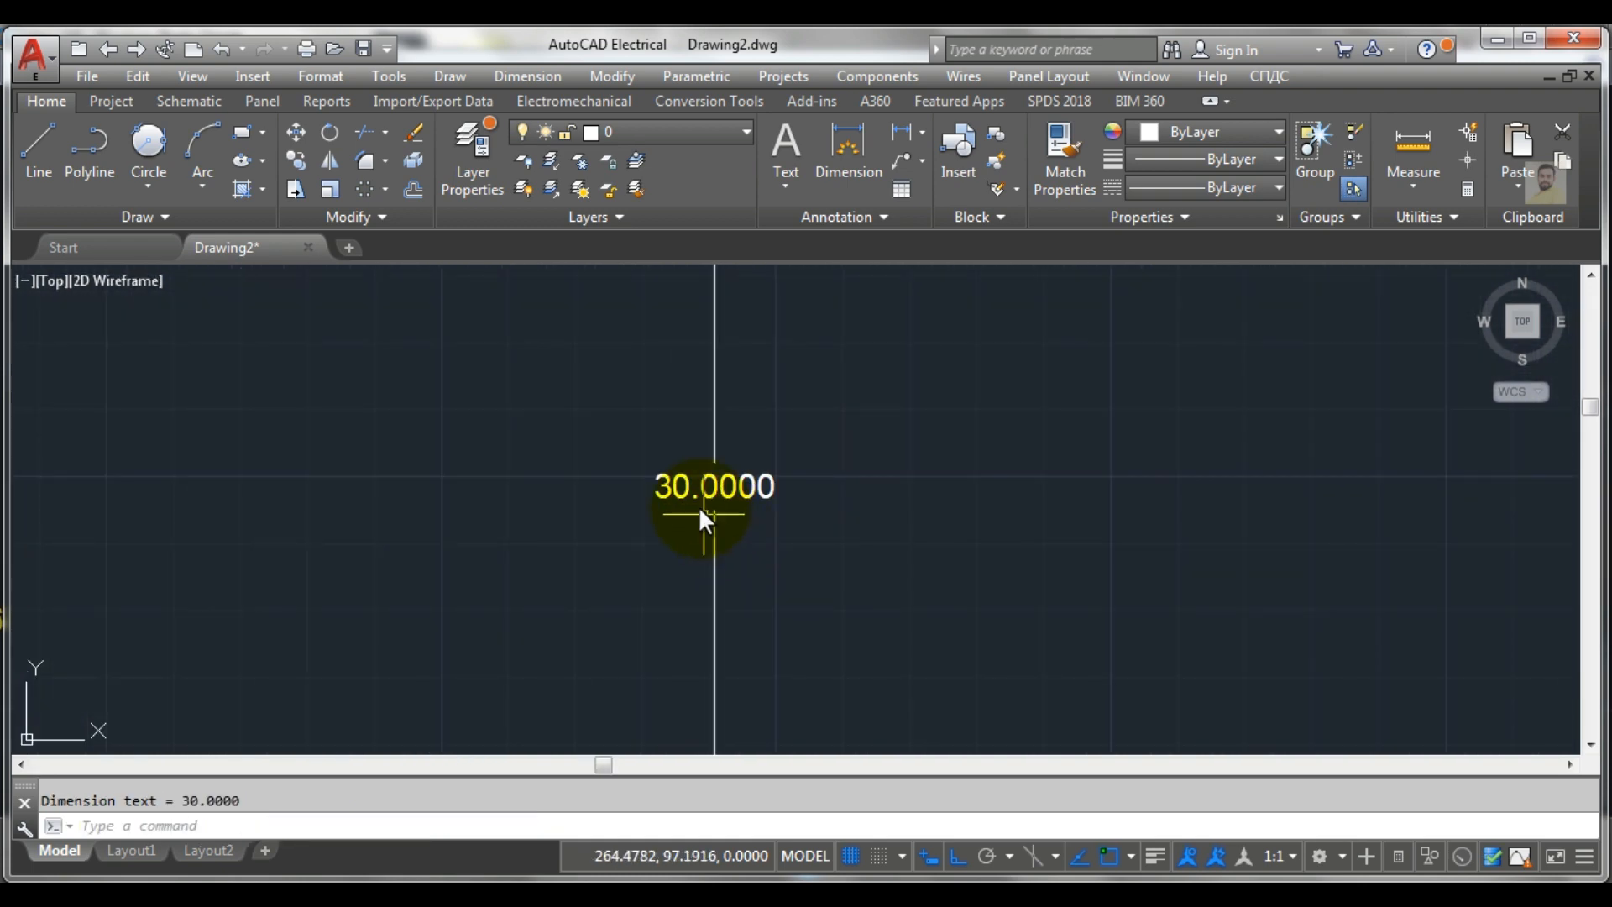
scroll(723, 496, "up", 4)
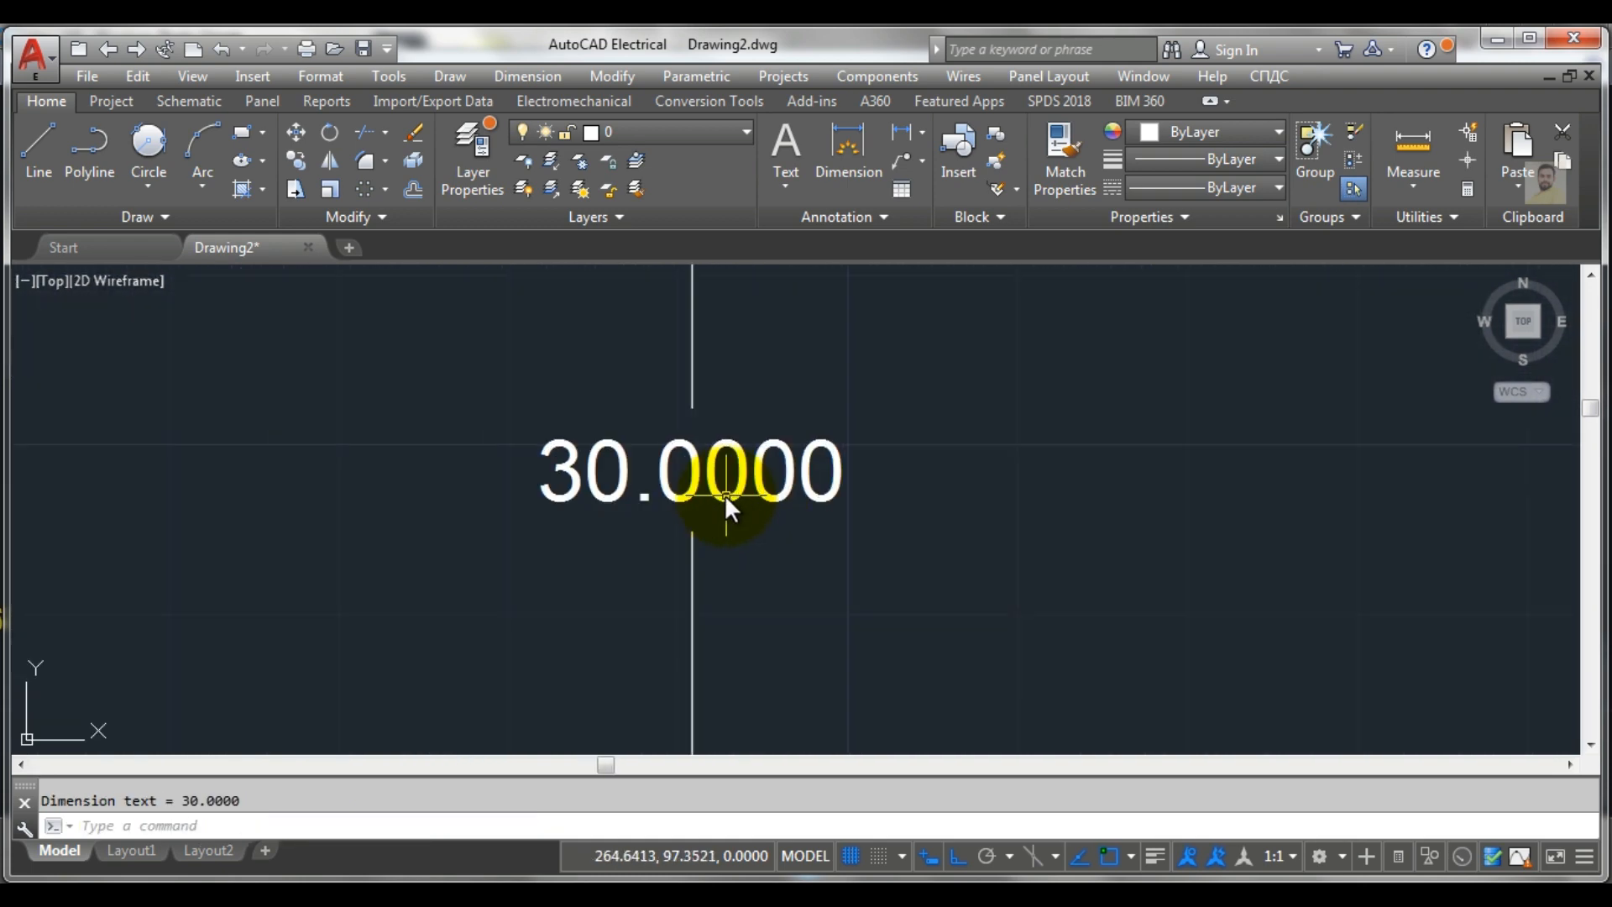
scroll(724, 497, "down", 2)
left_click(554, 860)
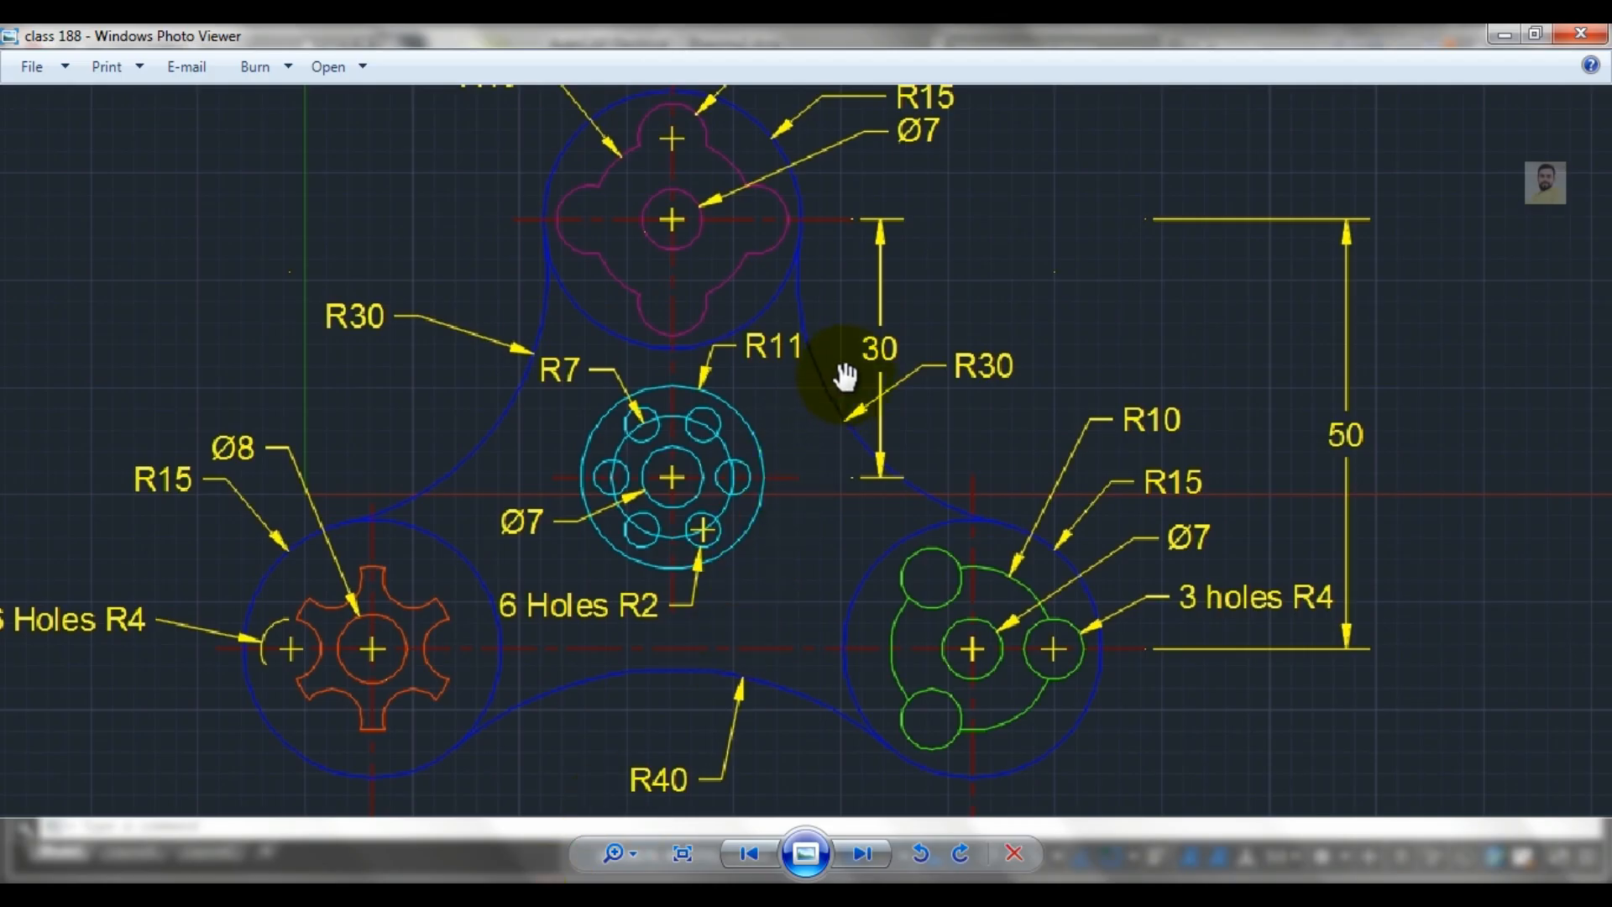
left_click(485, 891)
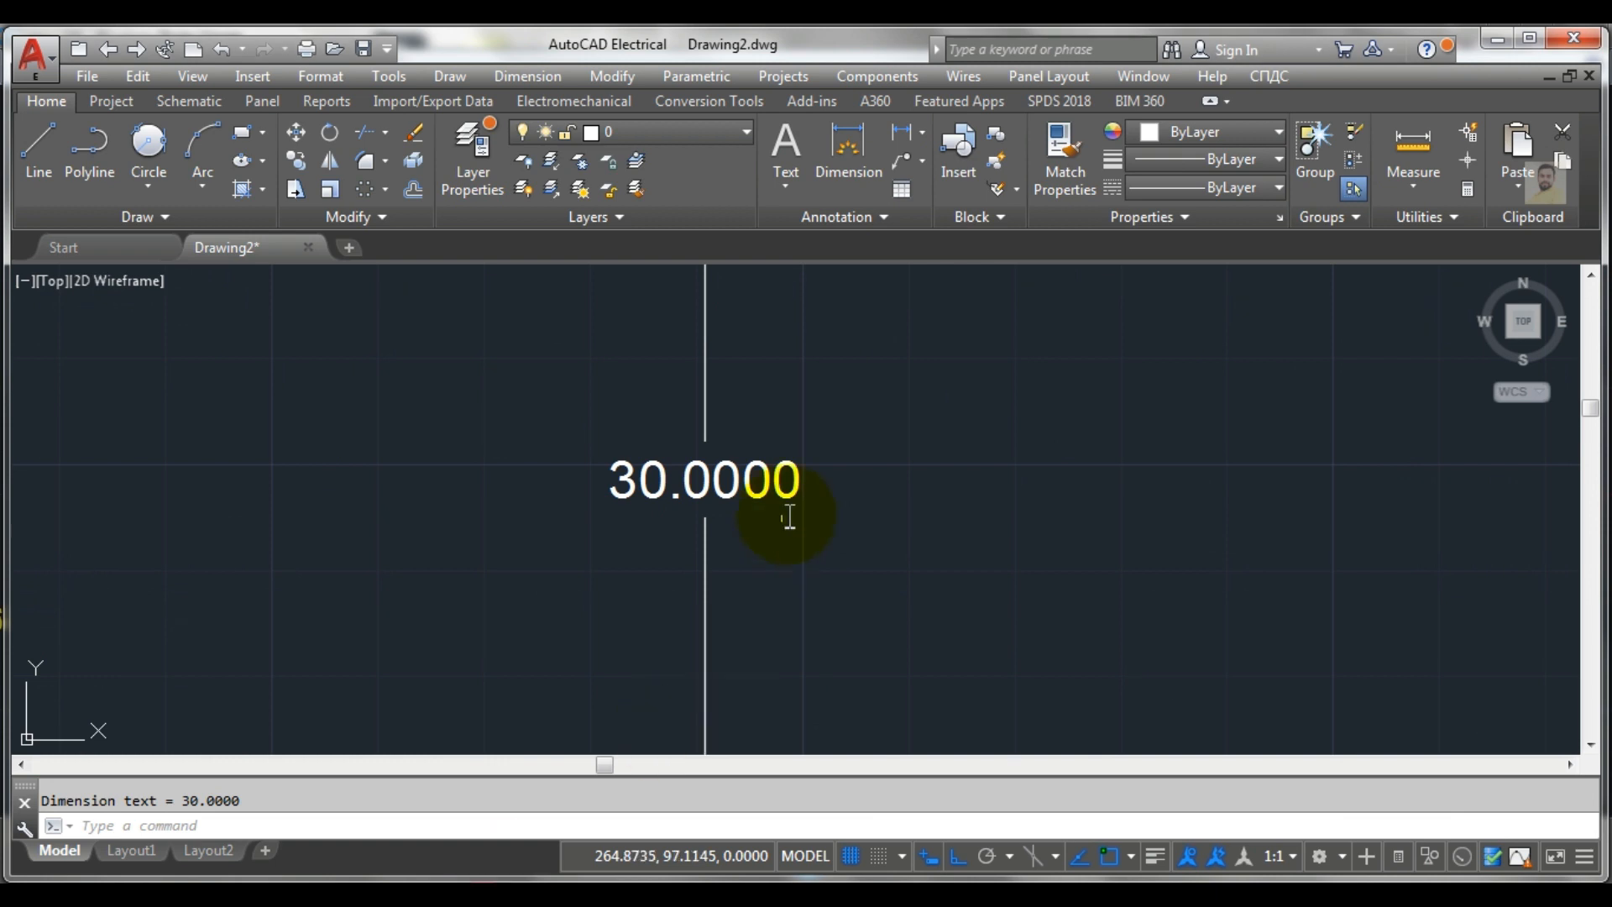
Modify the Standard dimension style to use an overall scale of 15
left_click(853, 217)
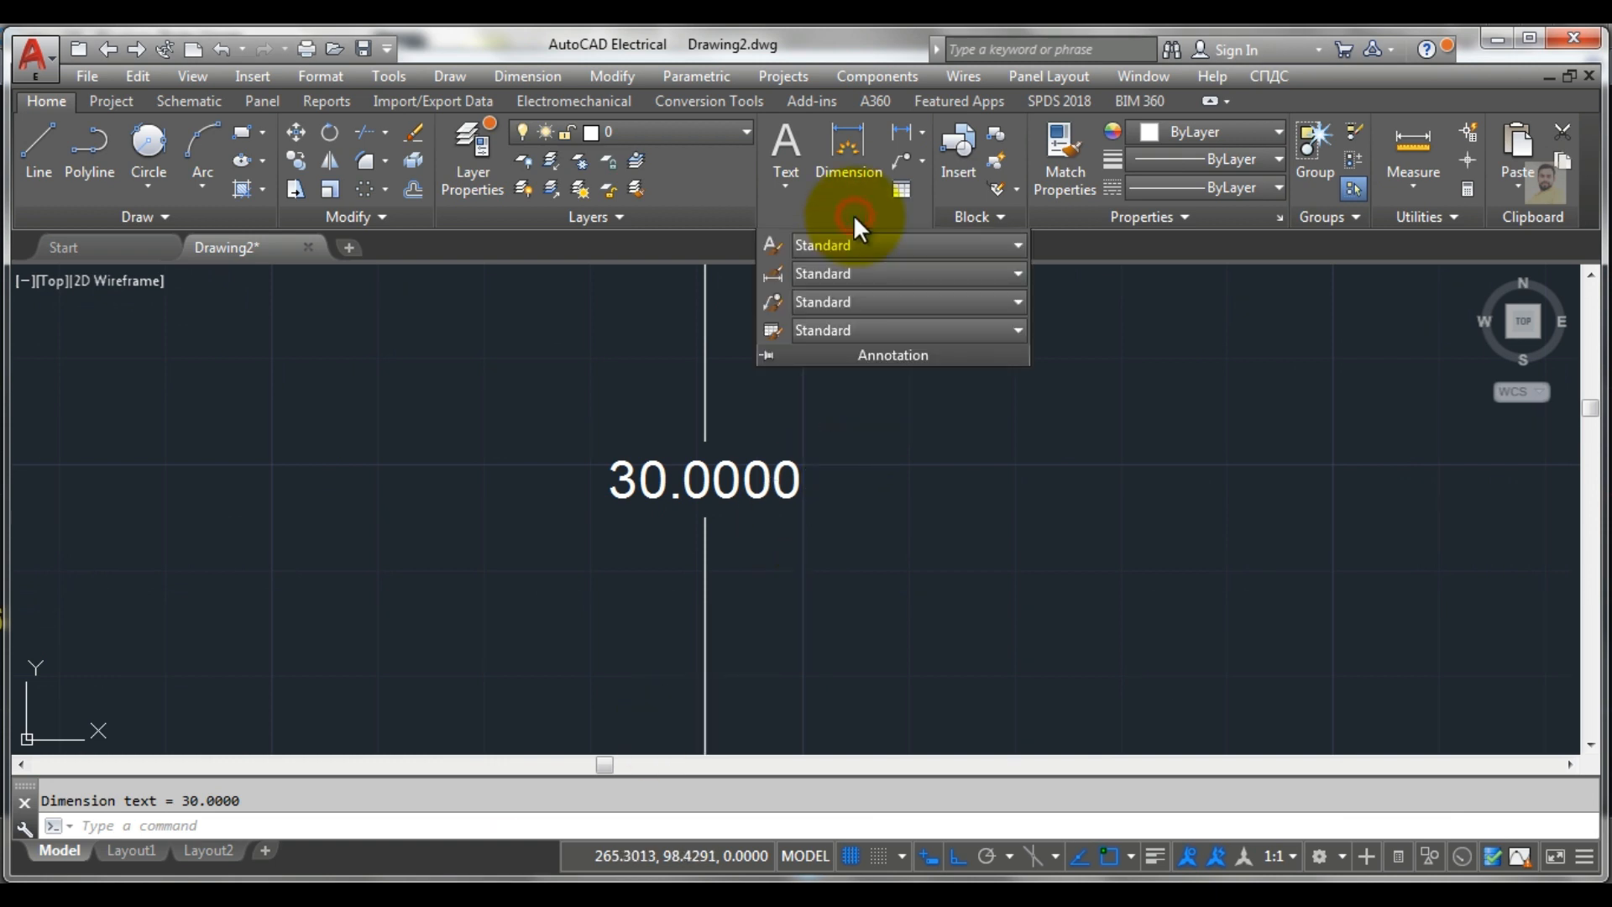
left_click(842, 273)
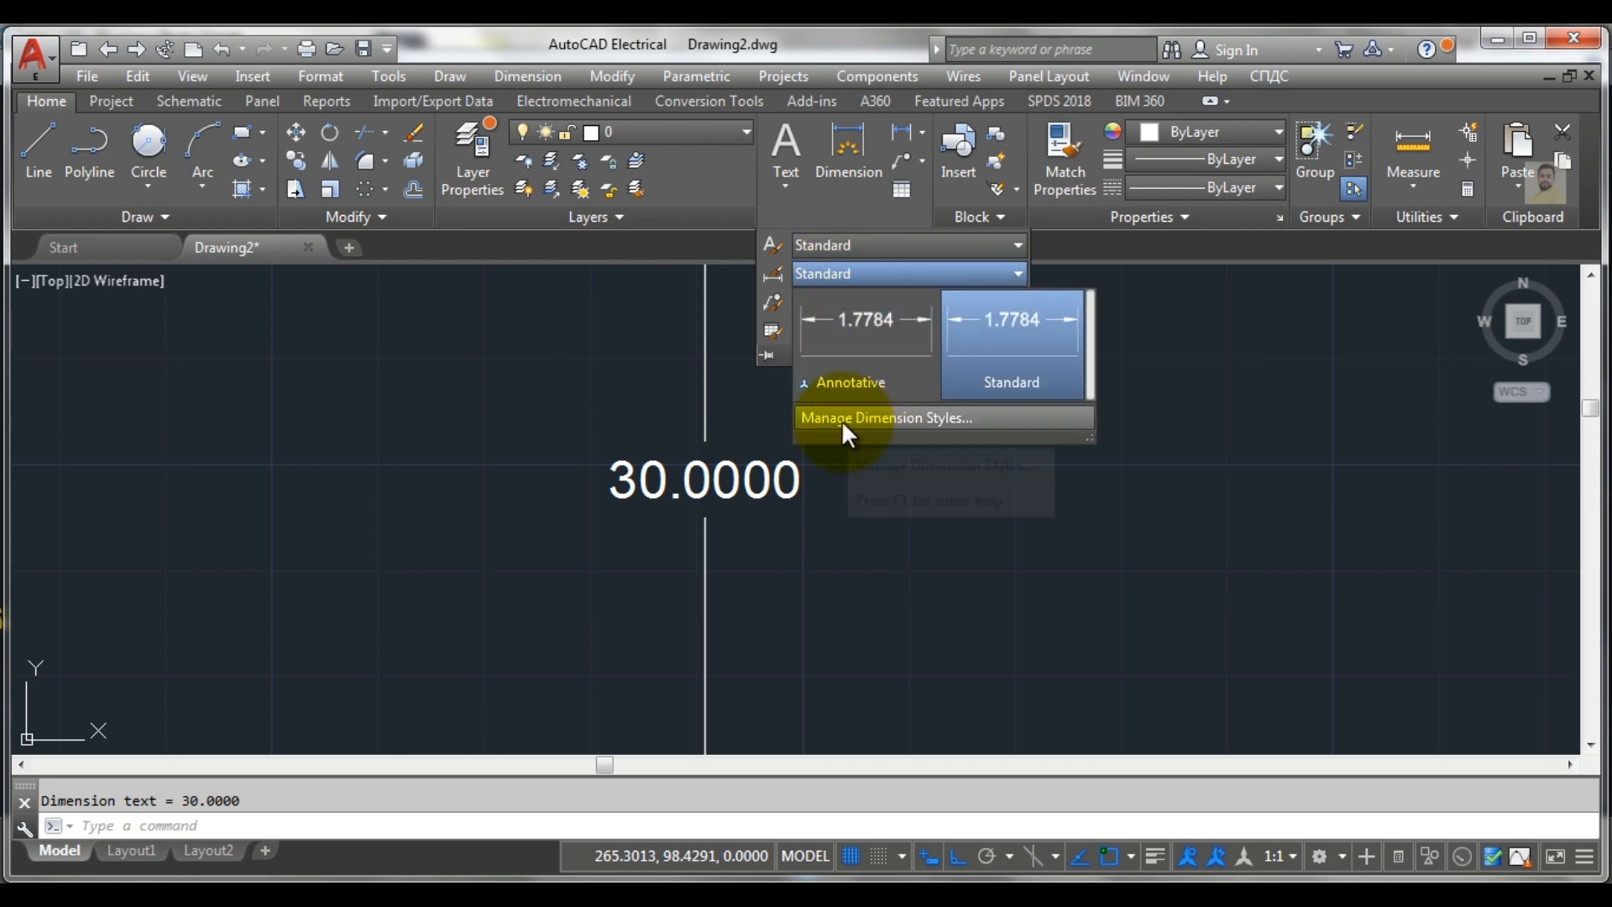
left_click(919, 417)
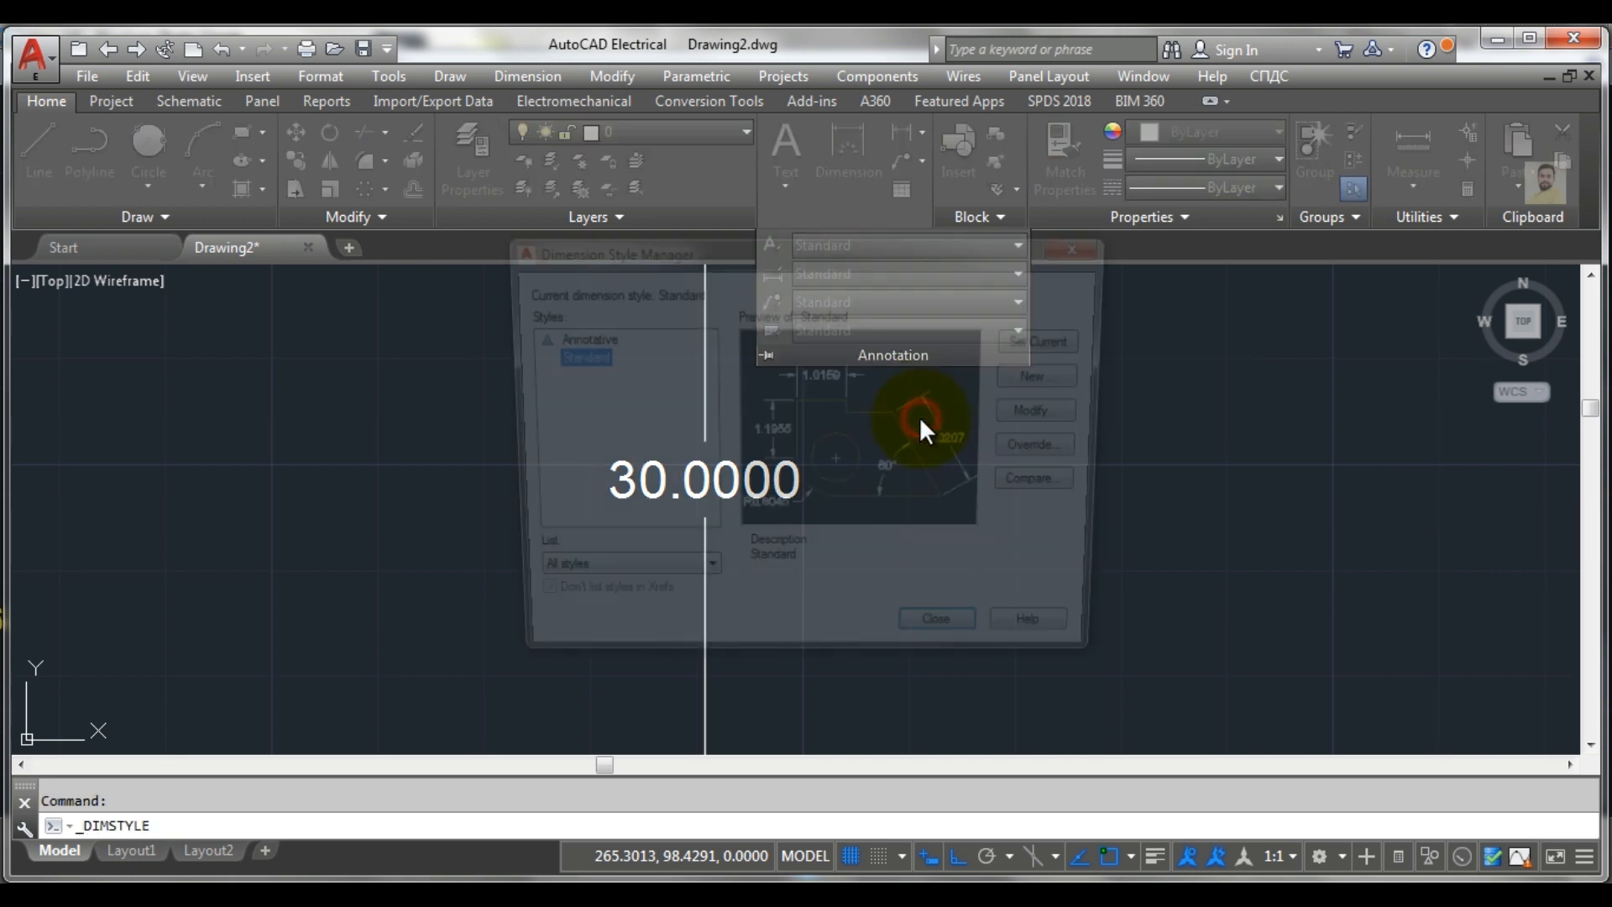
left_click(1046, 411)
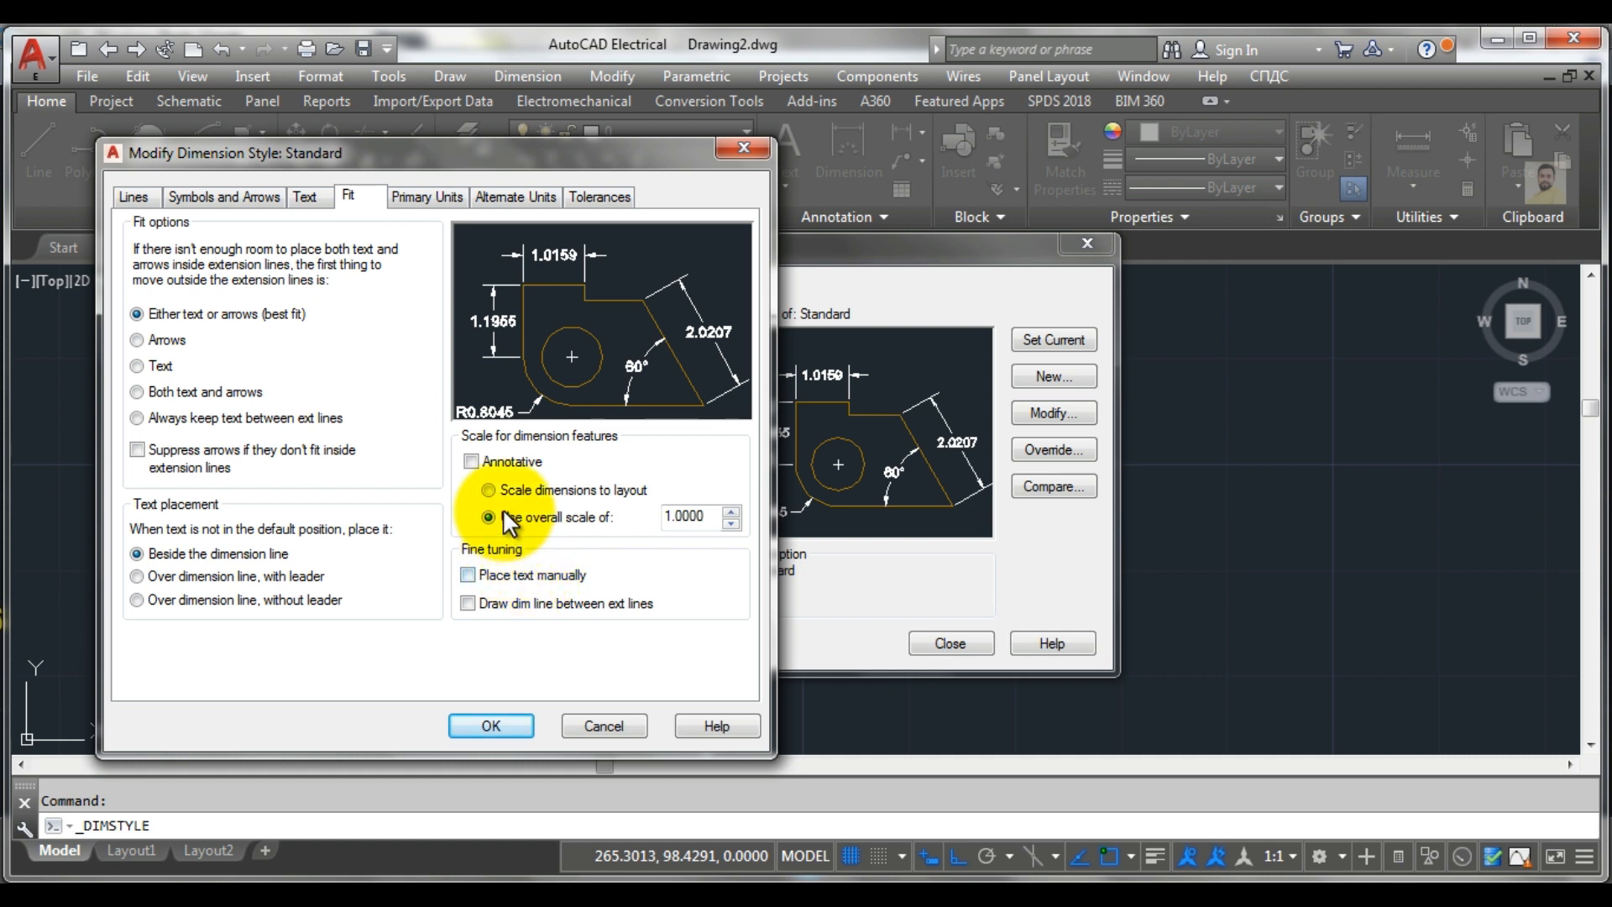
double_click(687, 515)
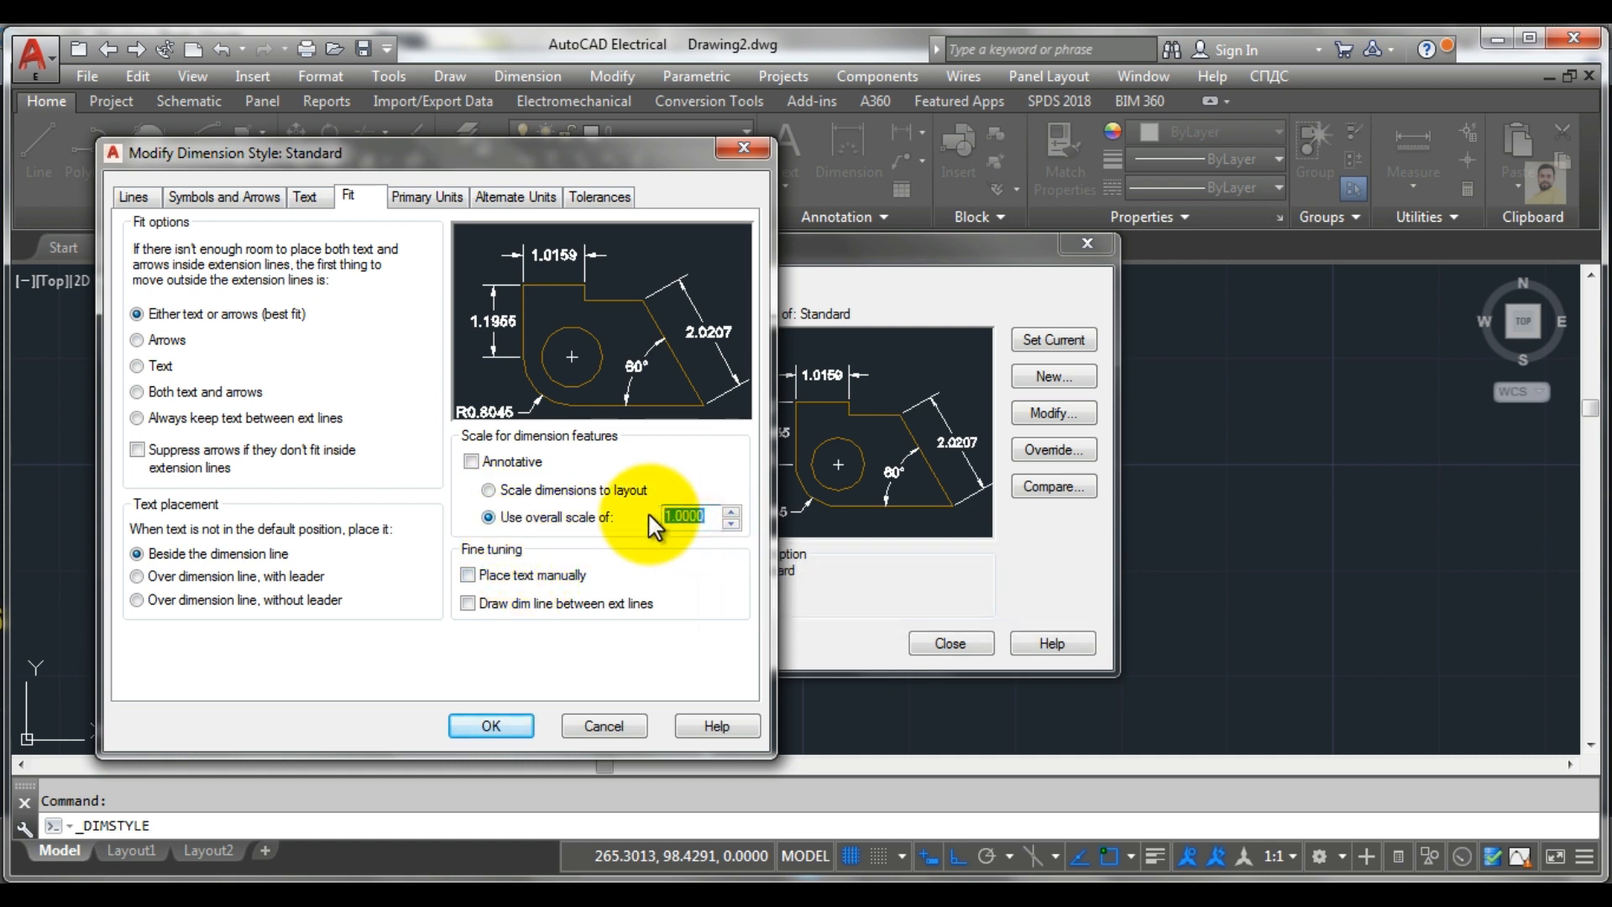
type("15")
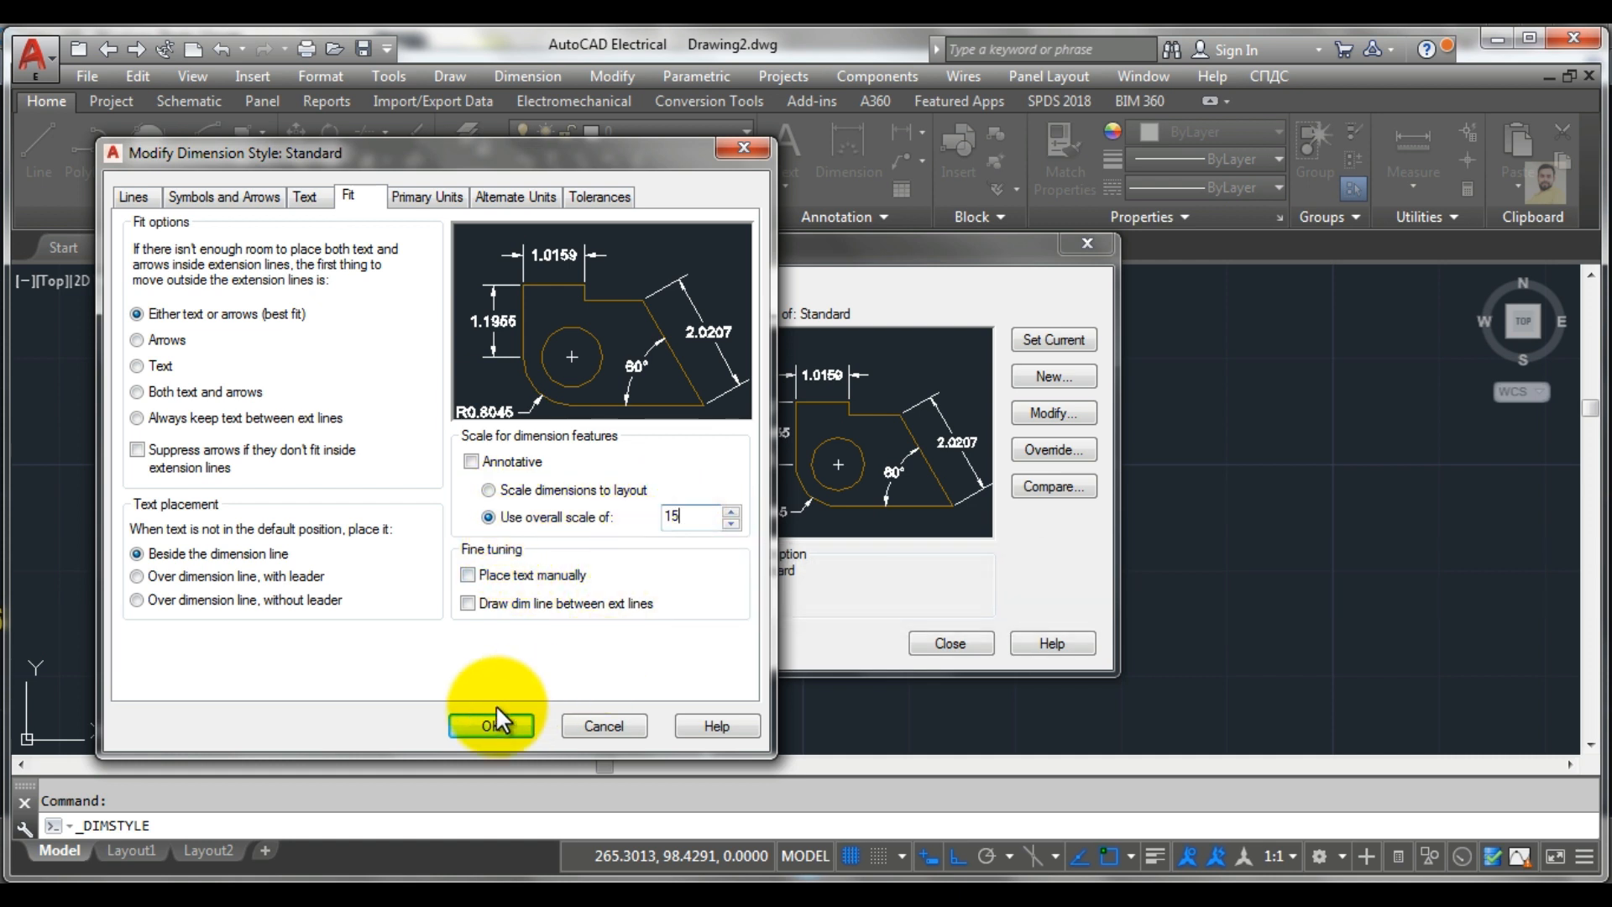
Set the Standard style's linear precision to 0, apply the changes, and make the style current
left_click(308, 199)
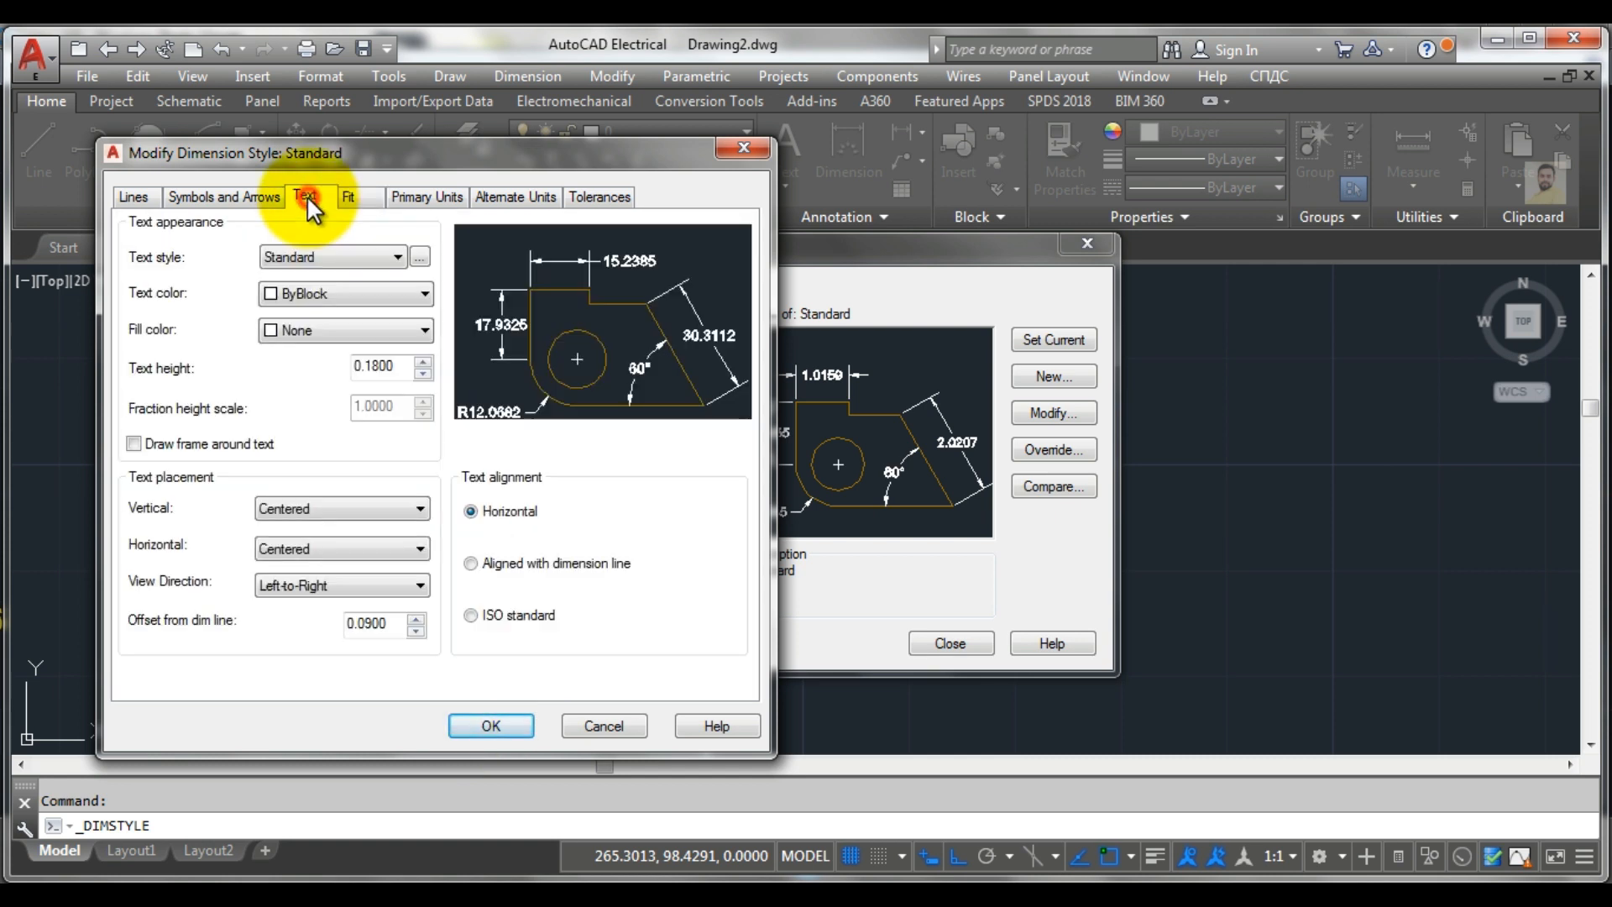
left_click(395, 195)
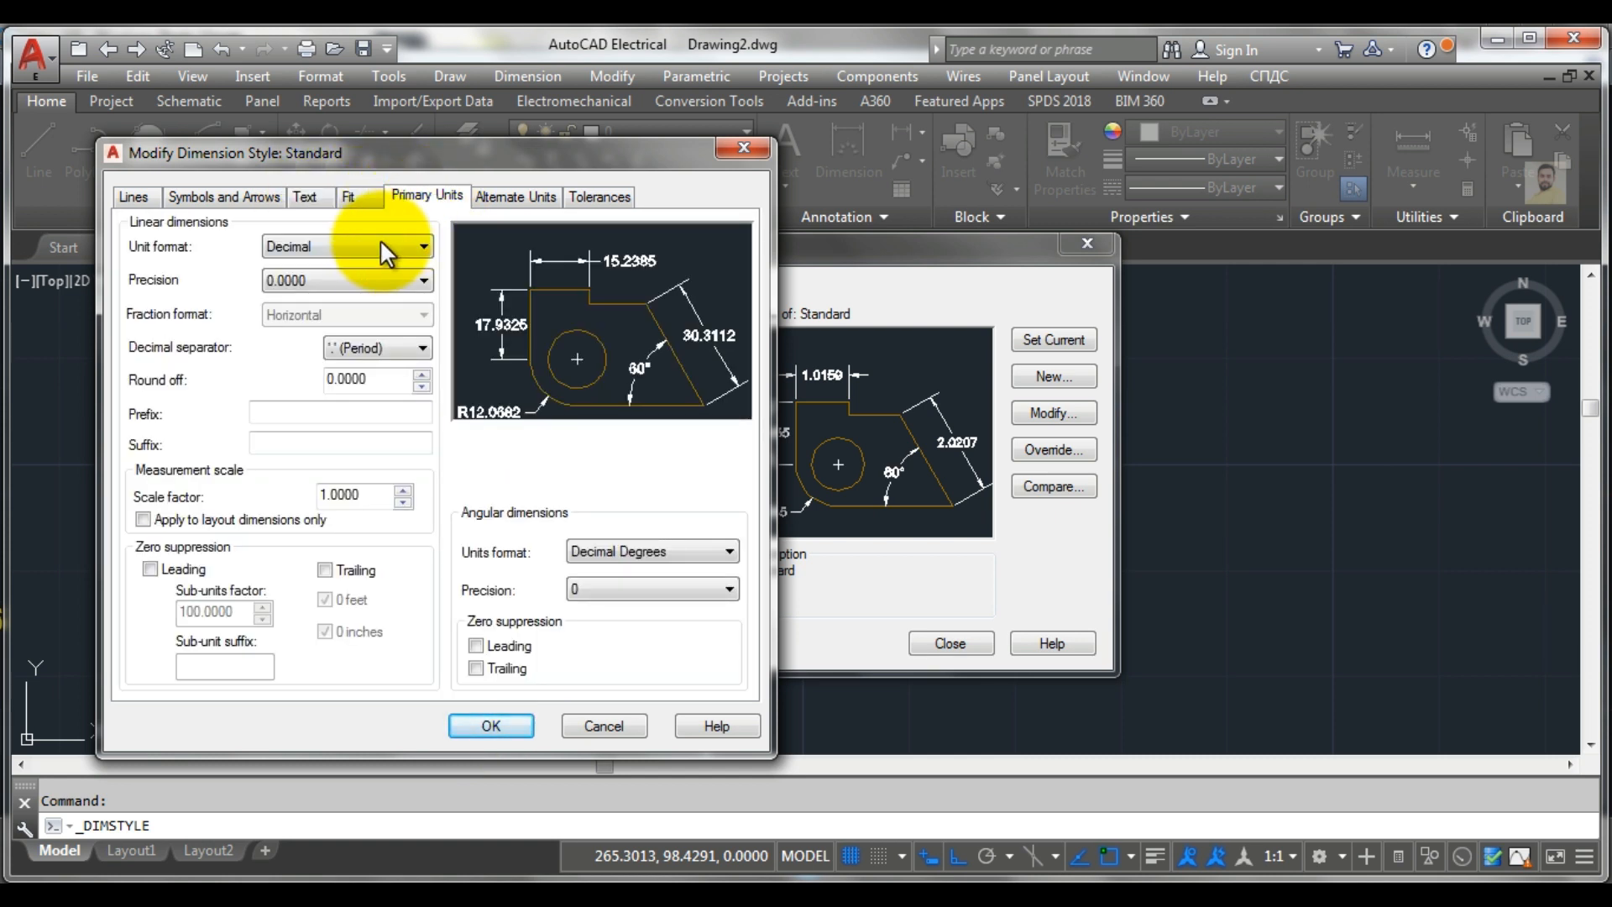
left_click(321, 282)
left_click(309, 300)
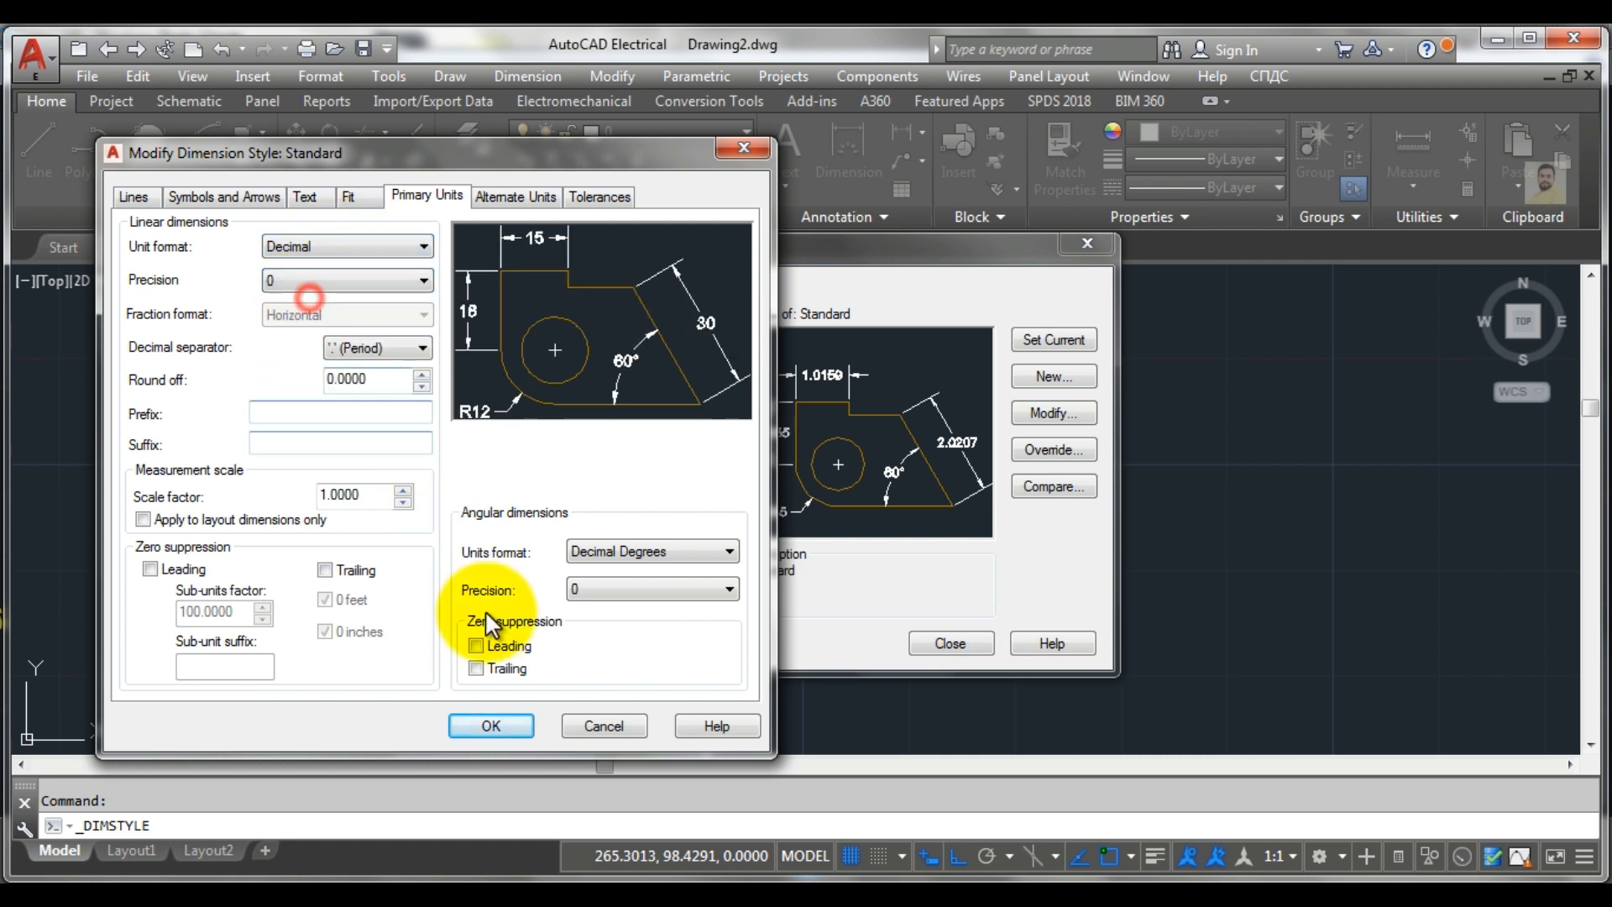
left_click(491, 724)
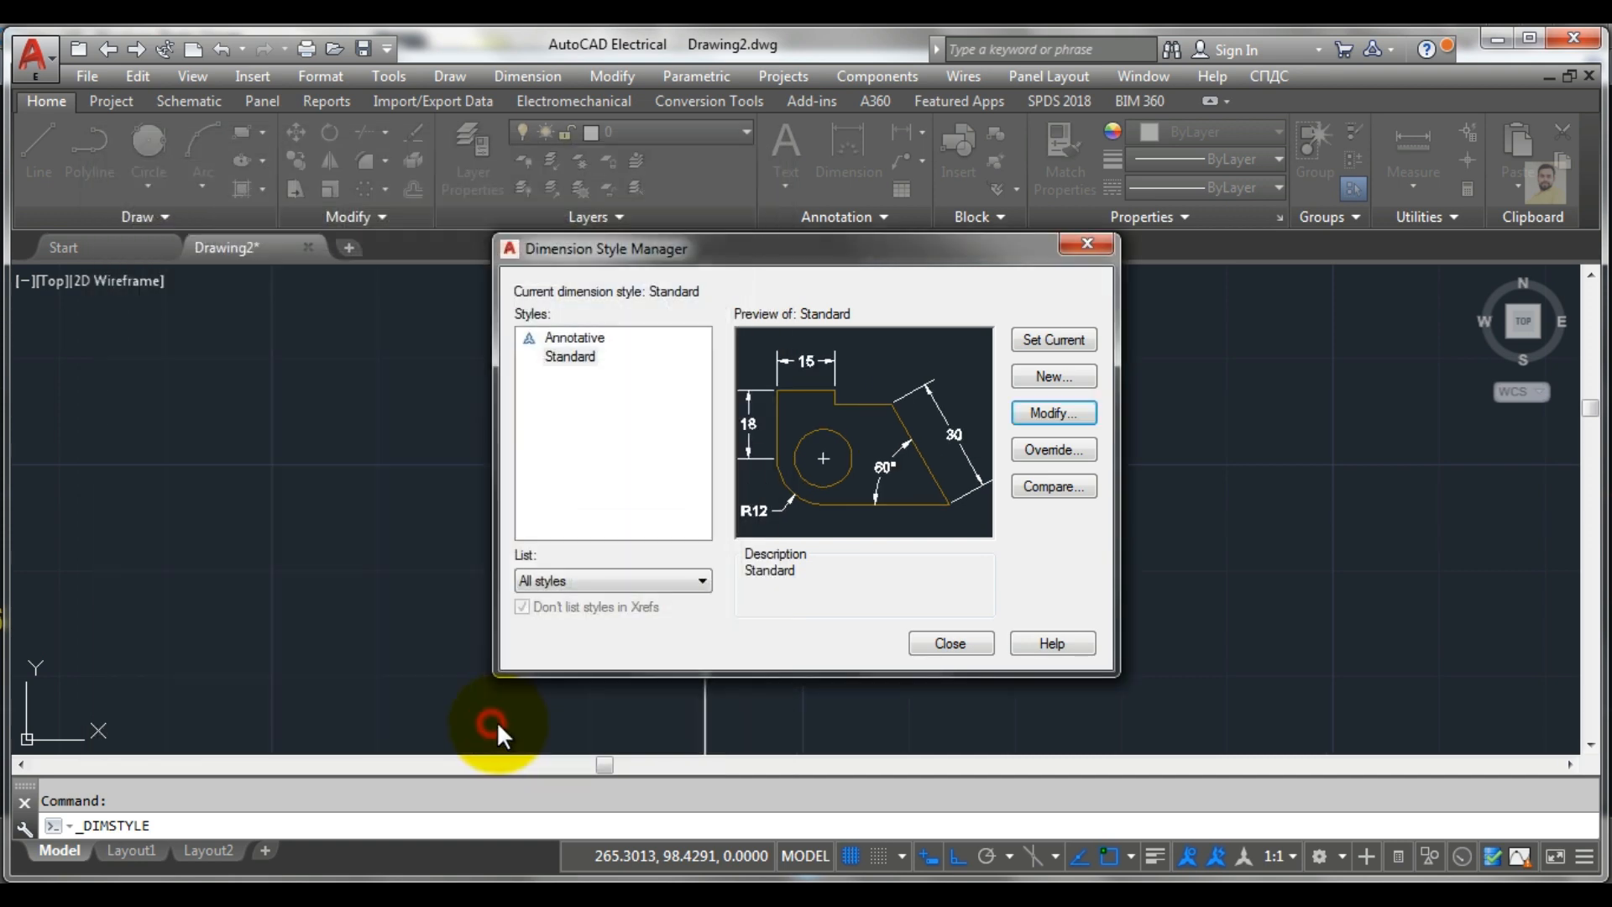
left_click(1044, 343)
left_click(947, 643)
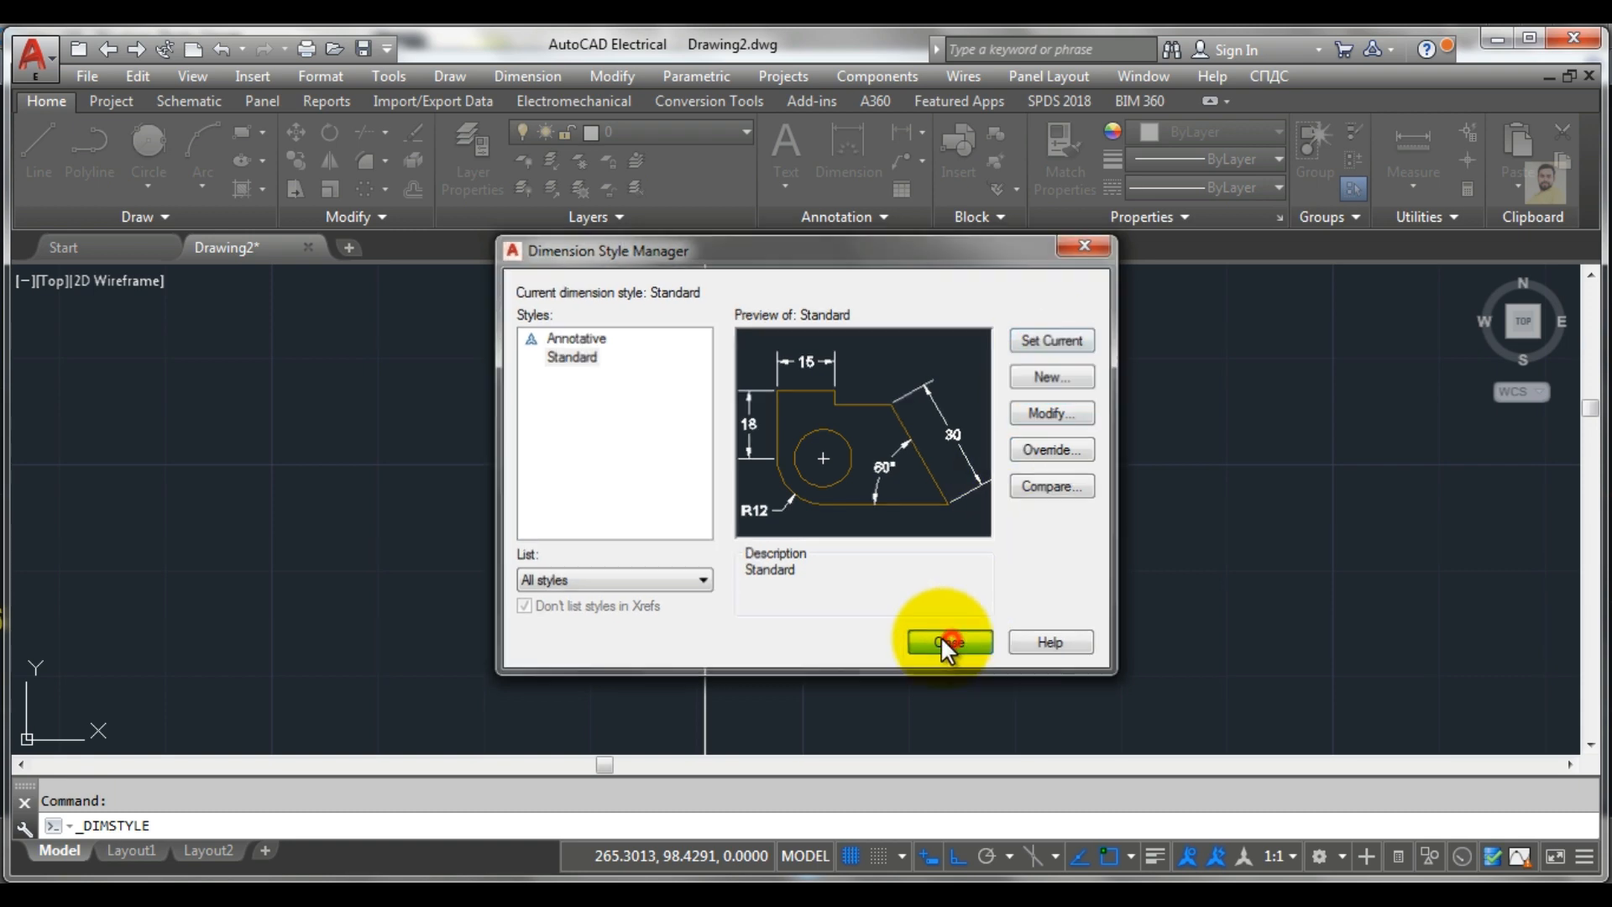
scroll(801, 584, "down", 5)
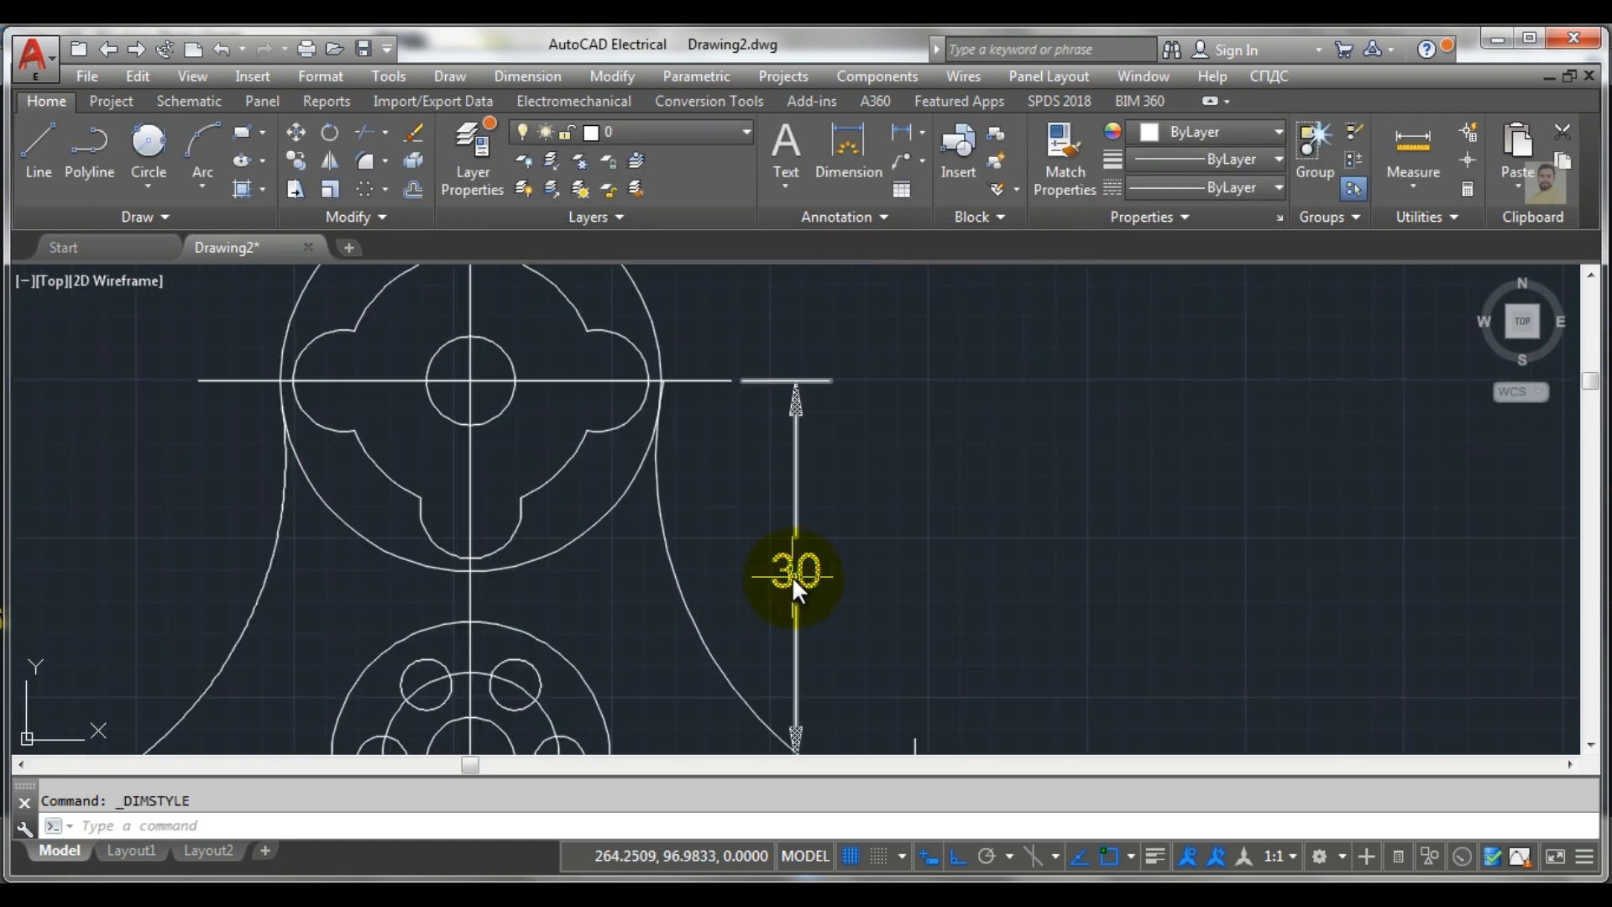
scroll(783, 530, "down", 5)
mouse_move(757, 558)
middle_mouse_down()
mouse_move(768, 483)
mouse_move(761, 518)
middle_mouse_up()
scroll(683, 380, "up", 3)
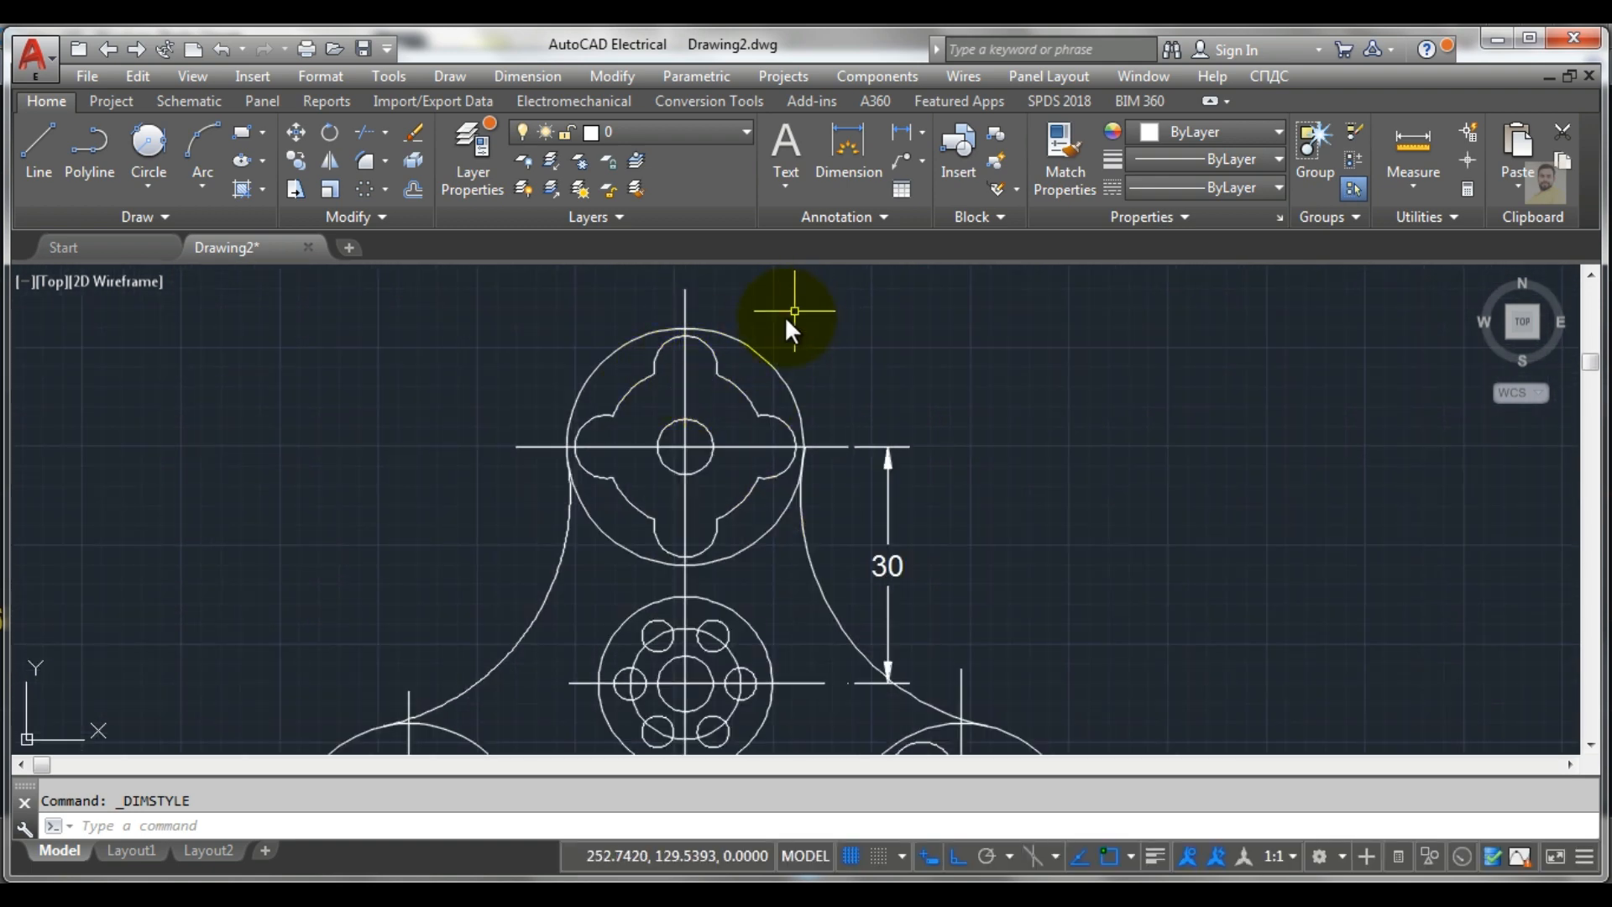
scroll(779, 324, "down", 2)
mouse_move(787, 509)
middle_mouse_down()
mouse_move(807, 467)
mouse_move(725, 491)
middle_mouse_up()
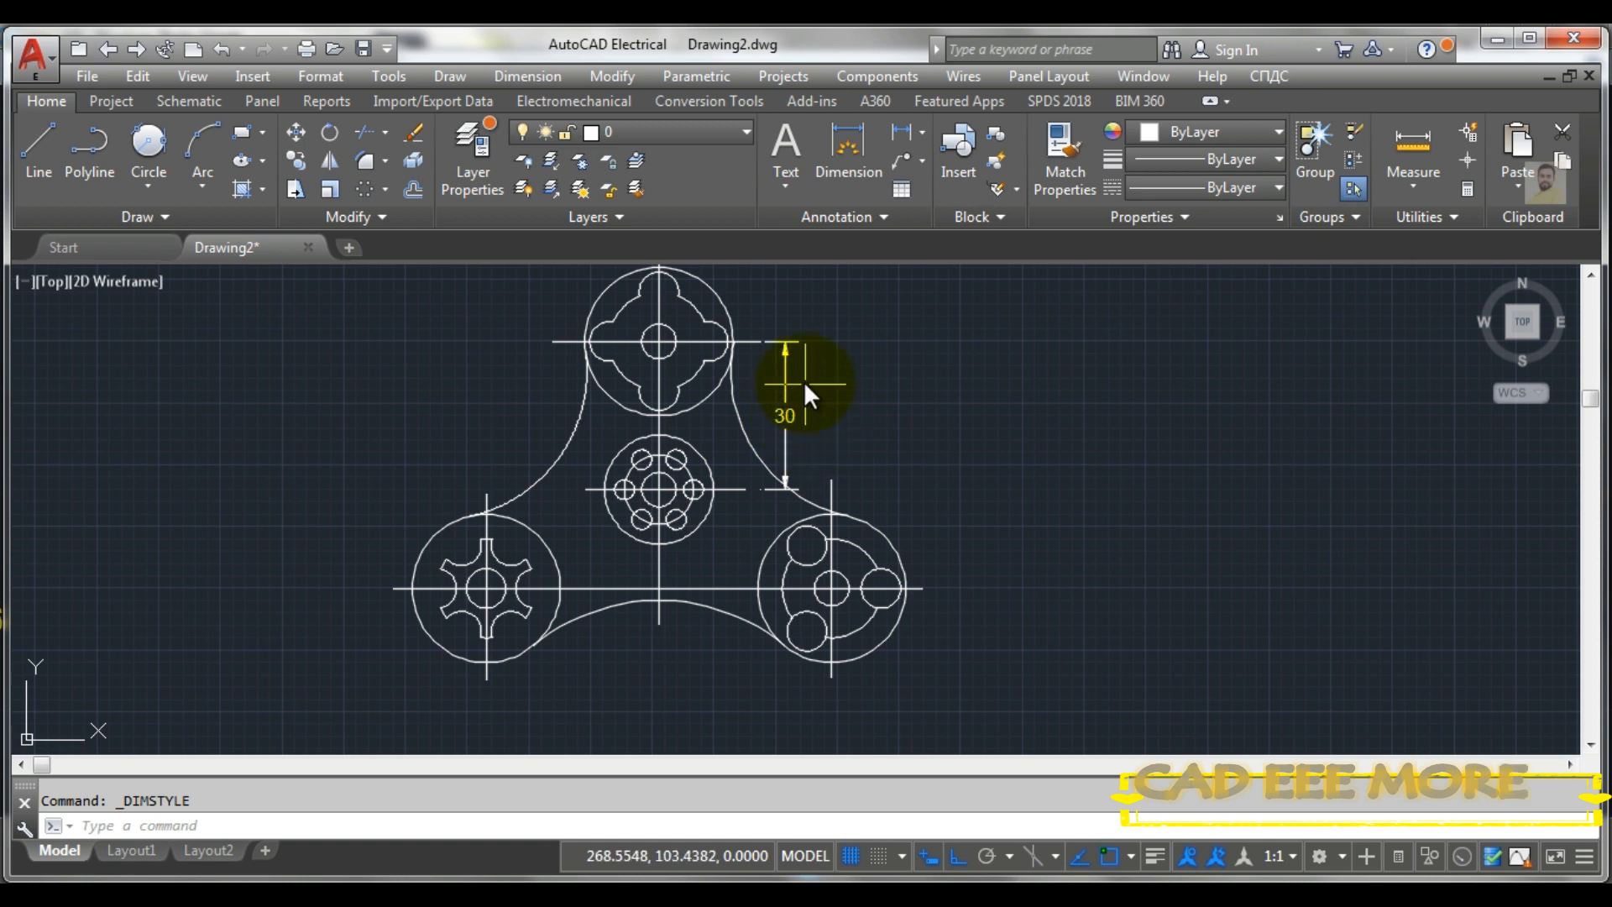
left_click(889, 133)
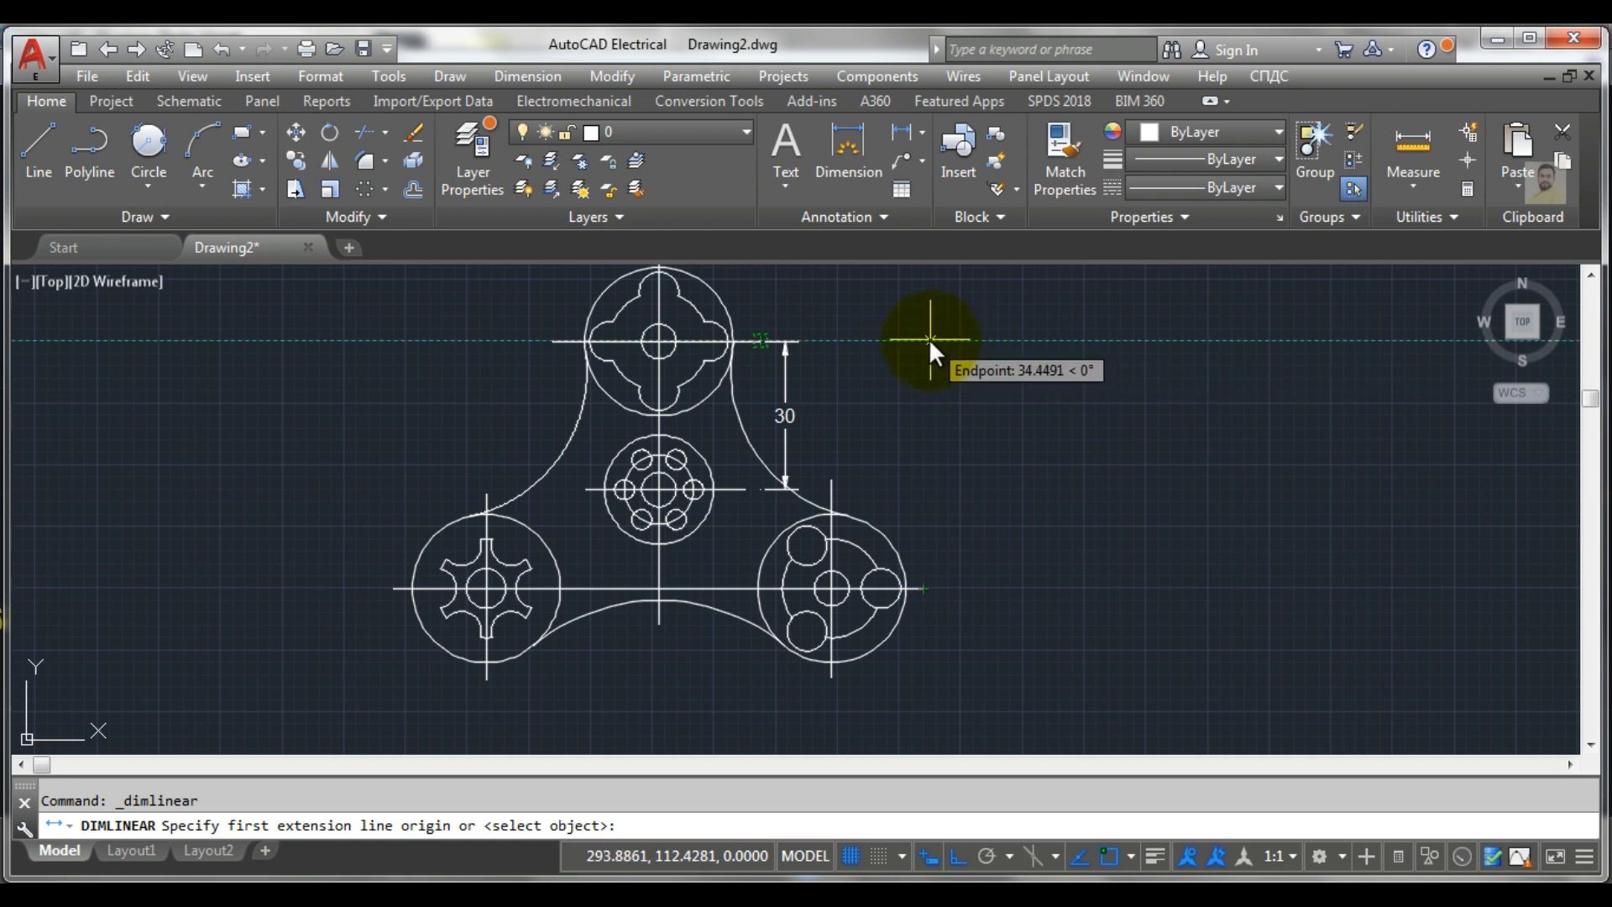
scroll(949, 339, "down", 2)
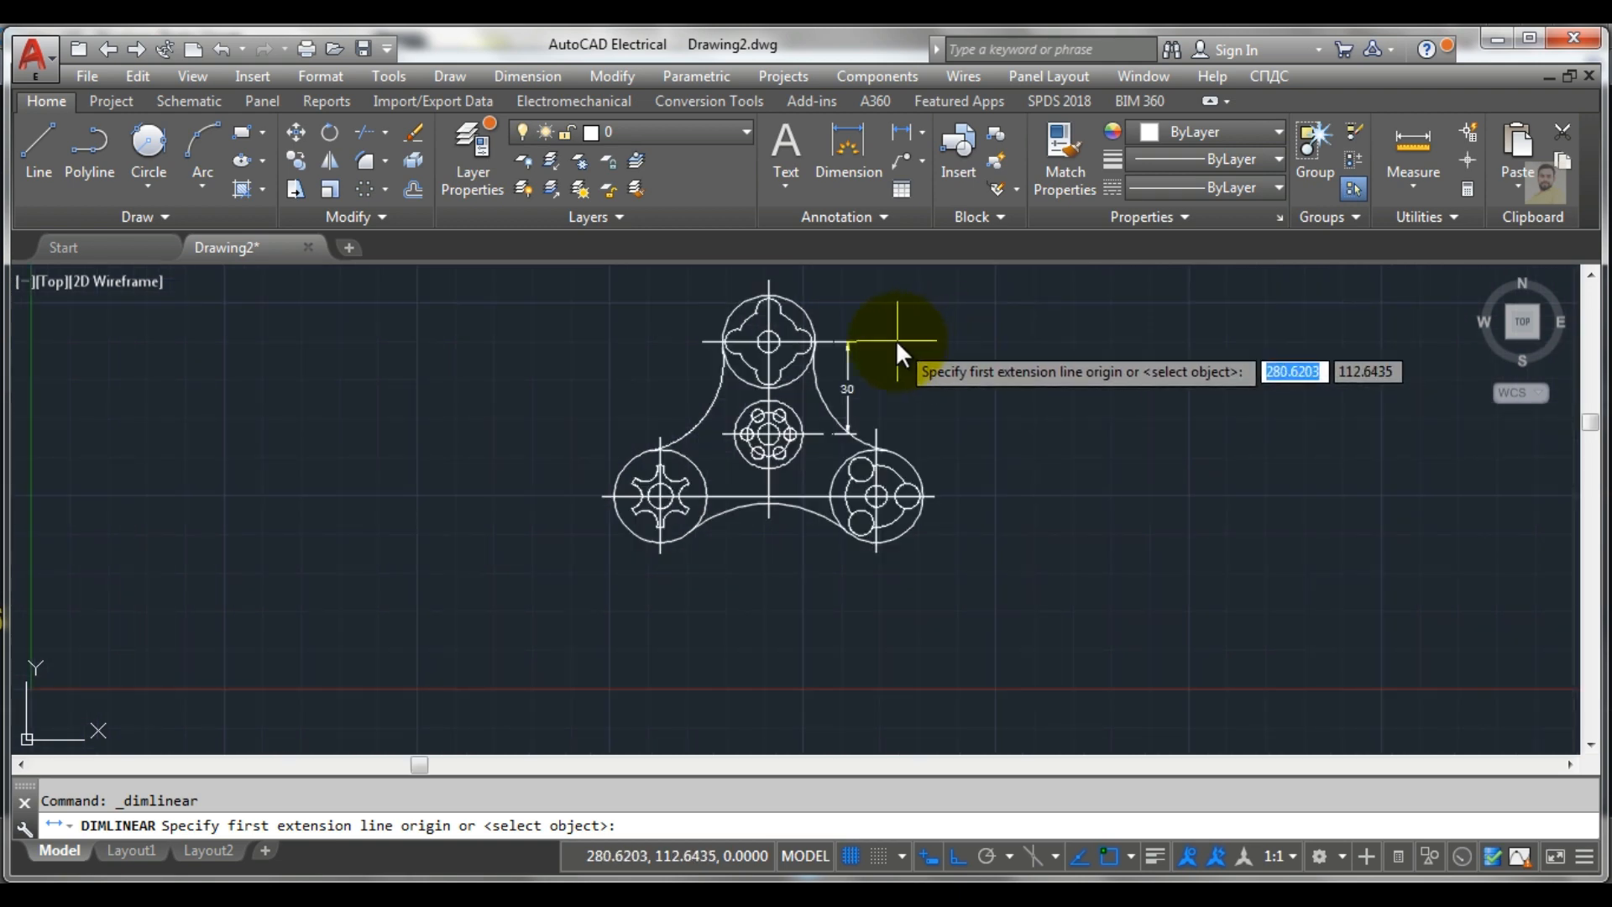
scroll(896, 342, "up", 2)
scroll(957, 588, "up", 2)
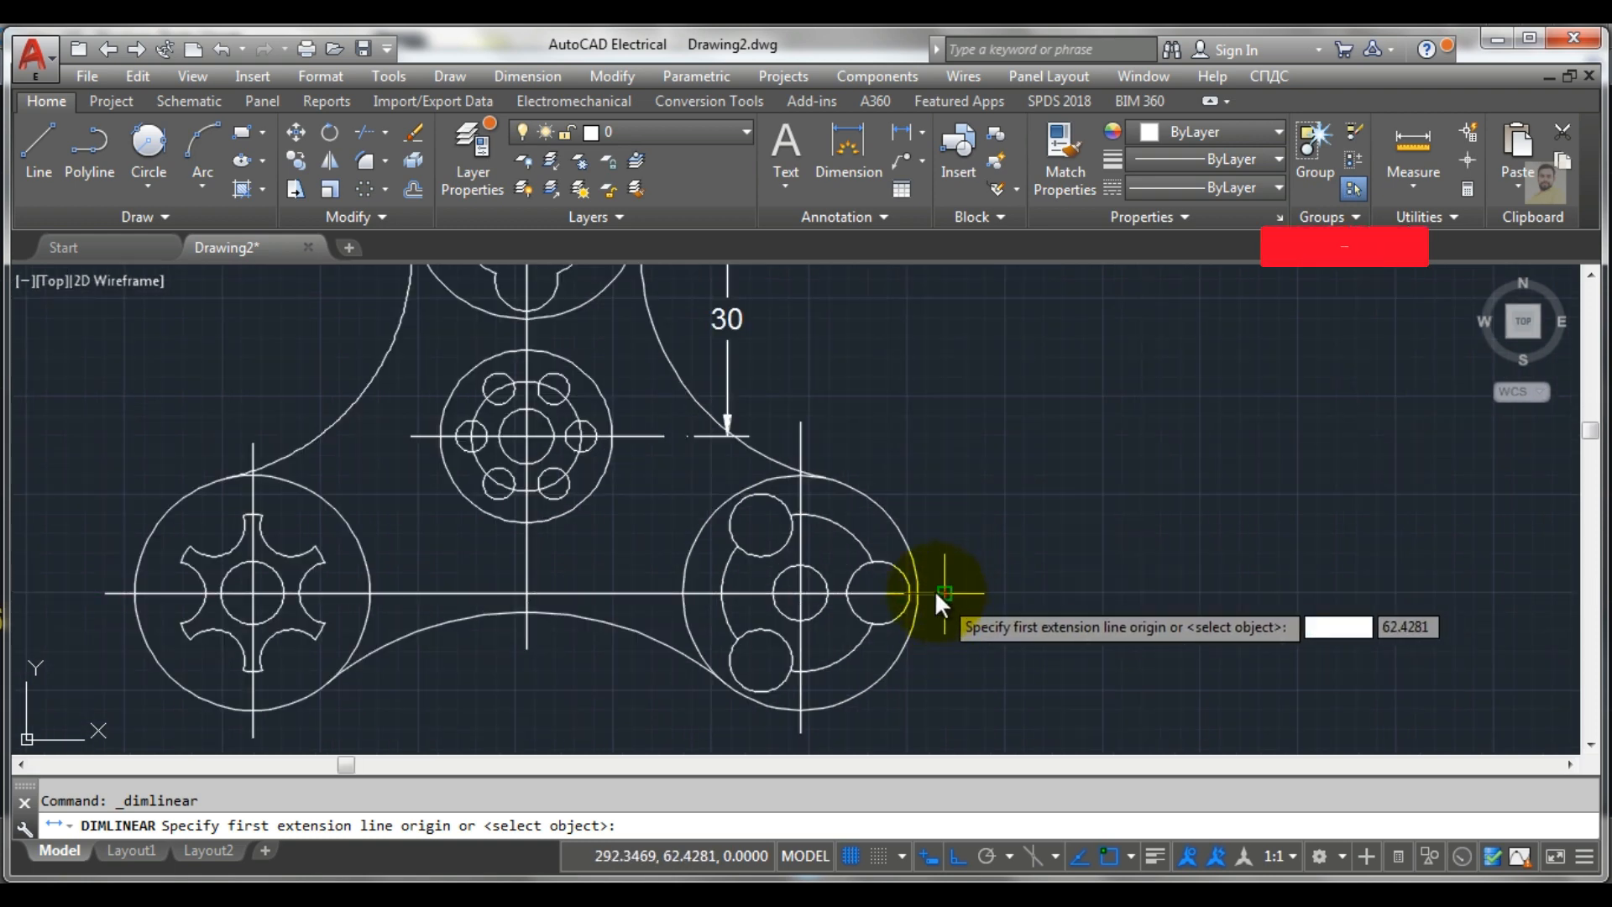
scroll(919, 492, "down", 2)
scroll(963, 579, "up", 3)
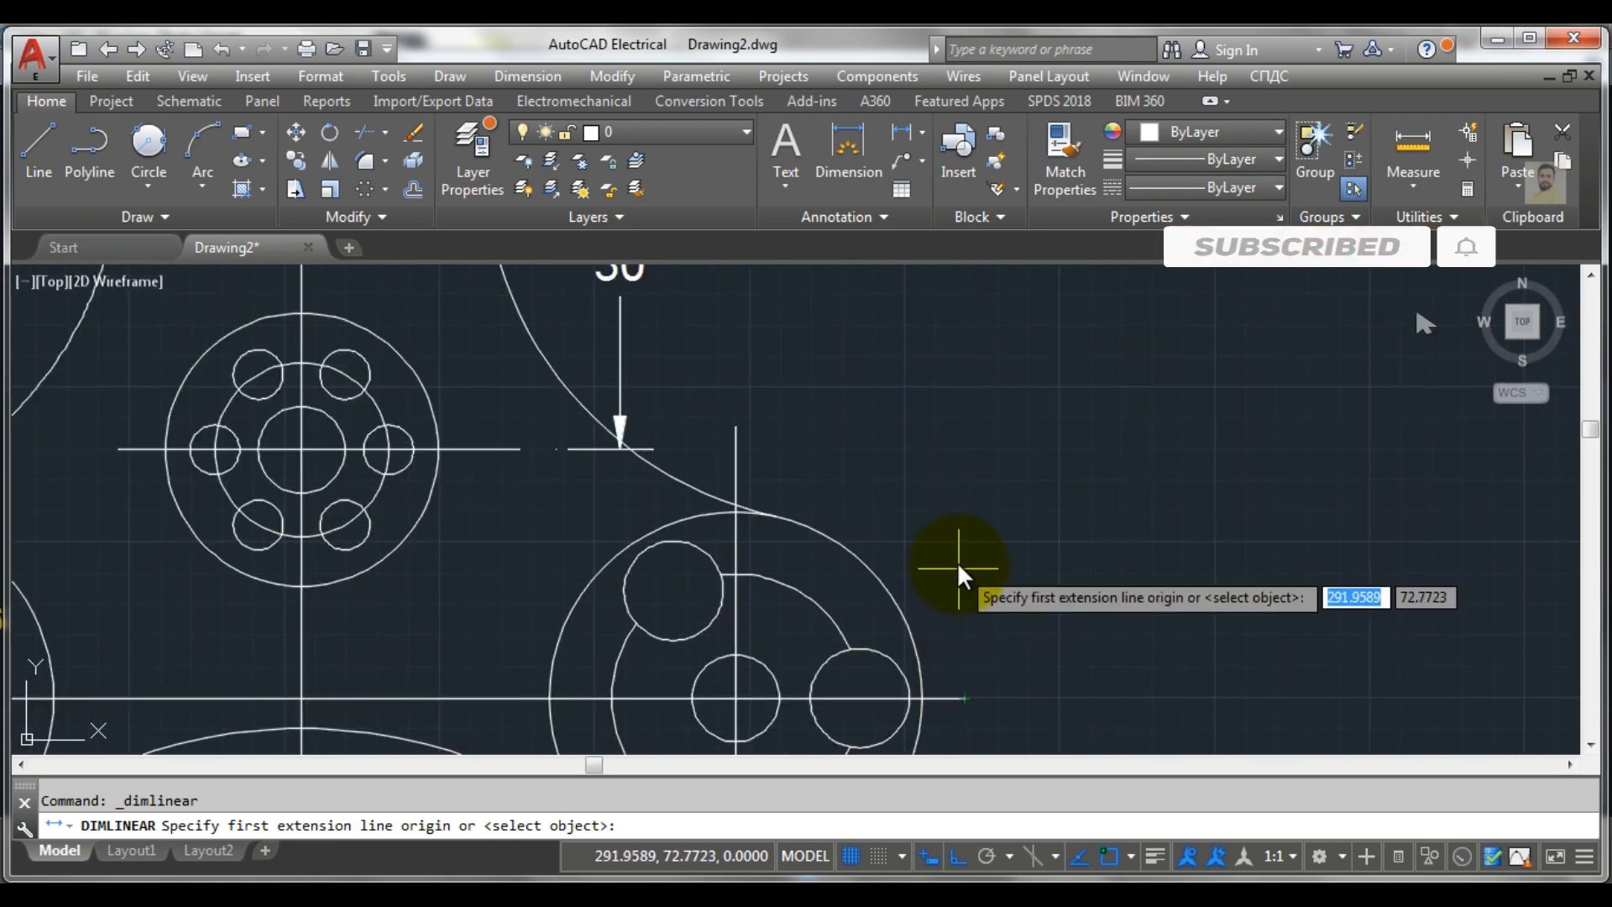
scroll(957, 562, "down", 2)
scroll(955, 546, "down", 1)
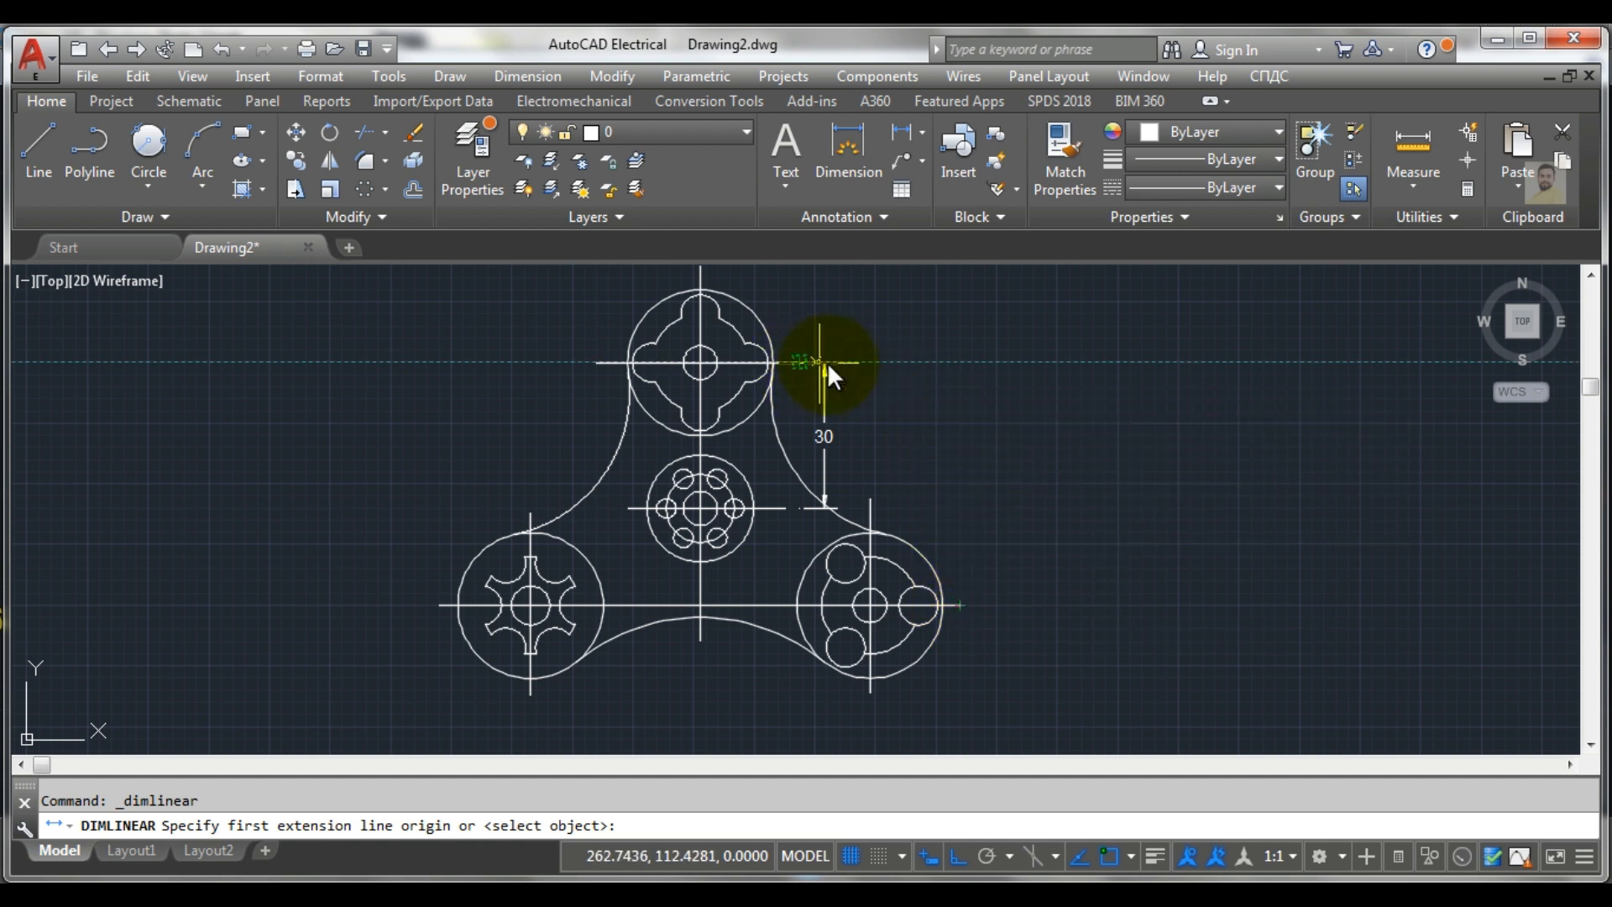
left_click(958, 361)
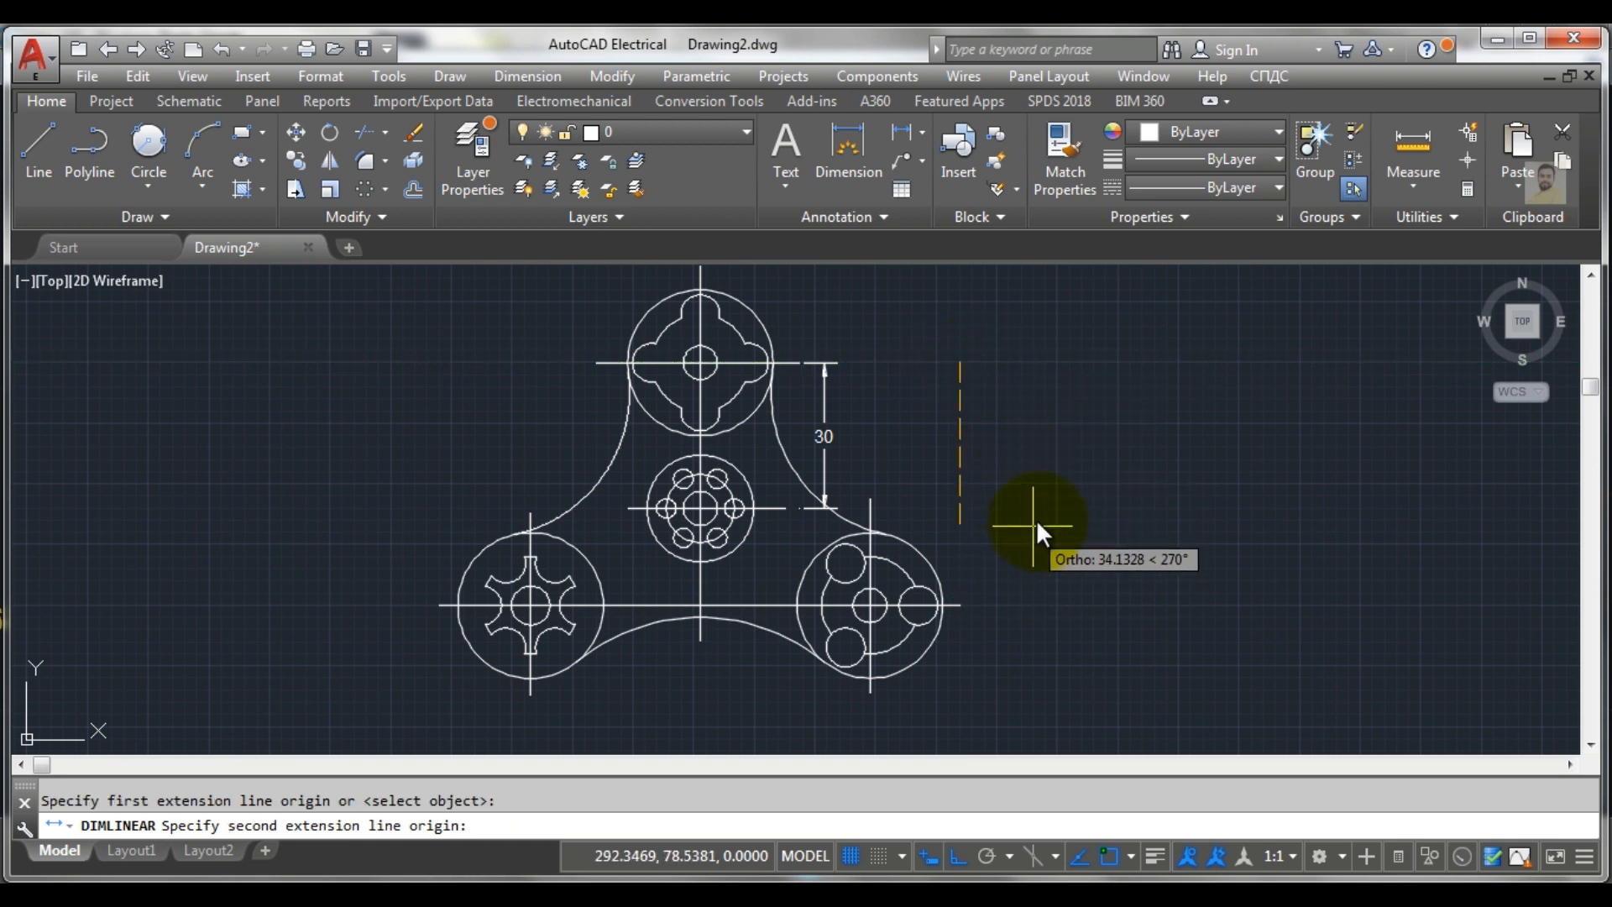
key("Escape")
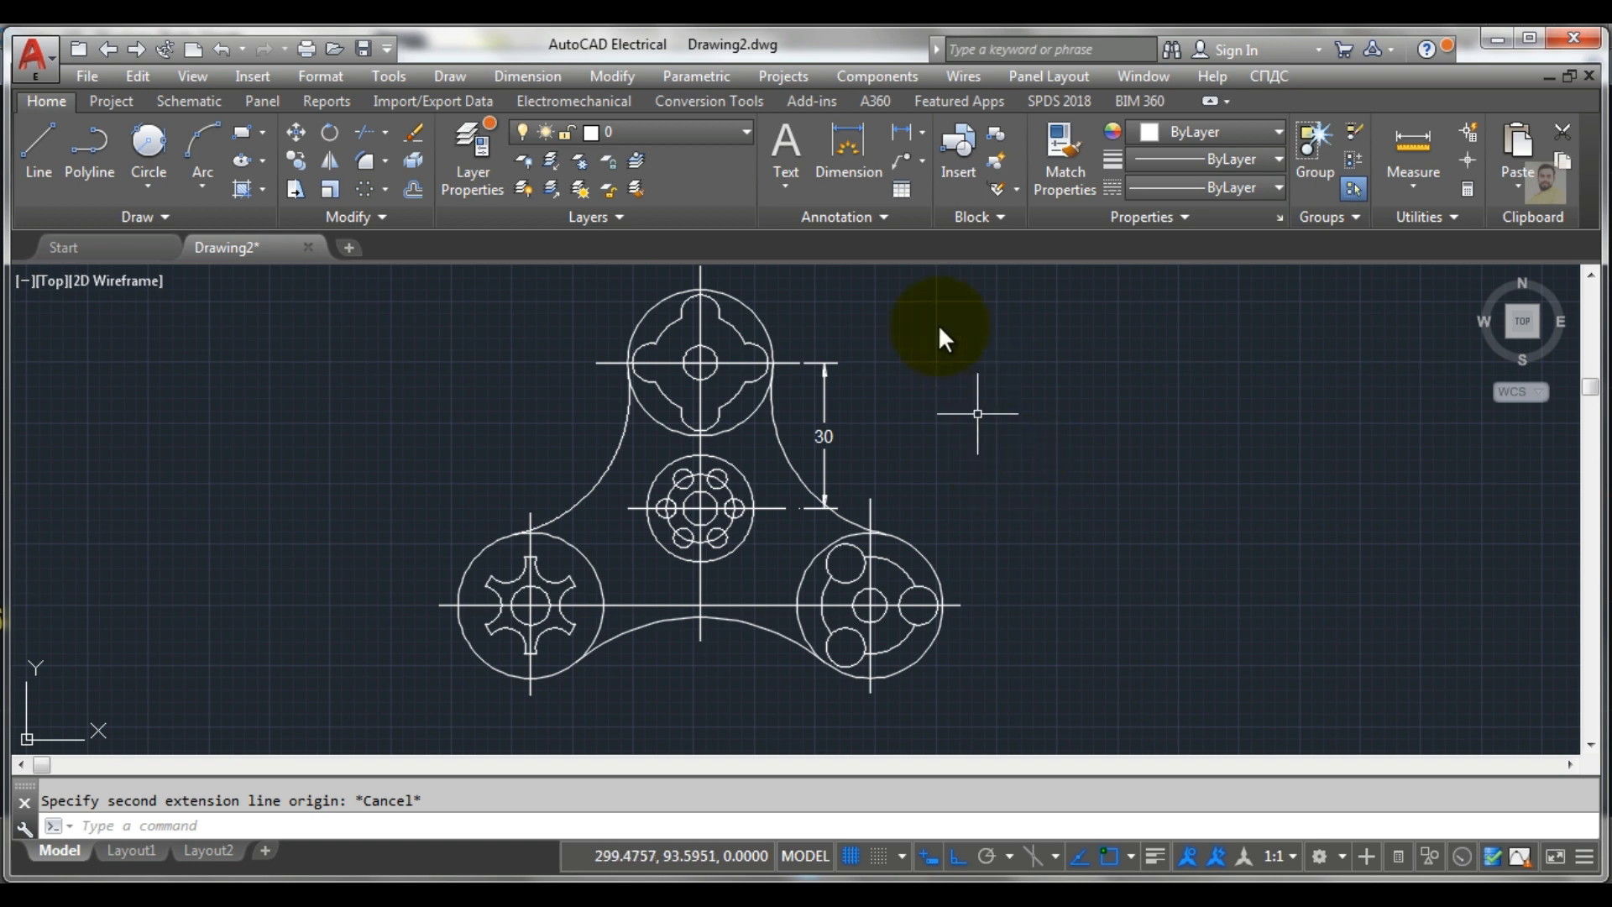
Add a vertical linear dimension between the horizontal centre lines of the top circle and the lower-right circle, placed outside the 30 dimension
left_click(897, 130)
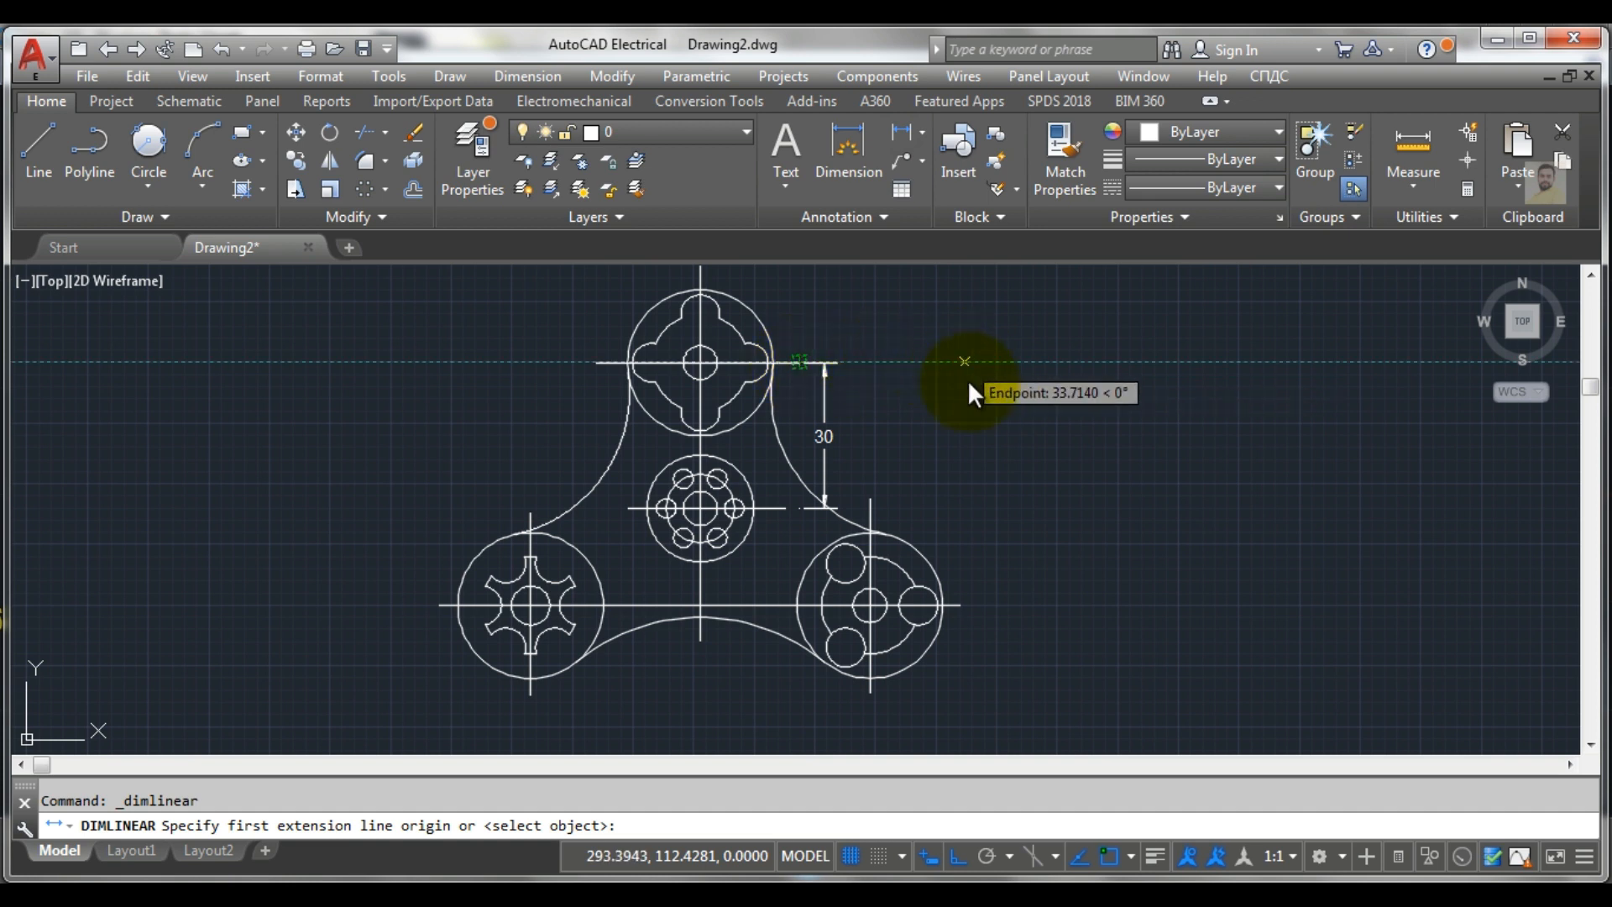
left_click(956, 605)
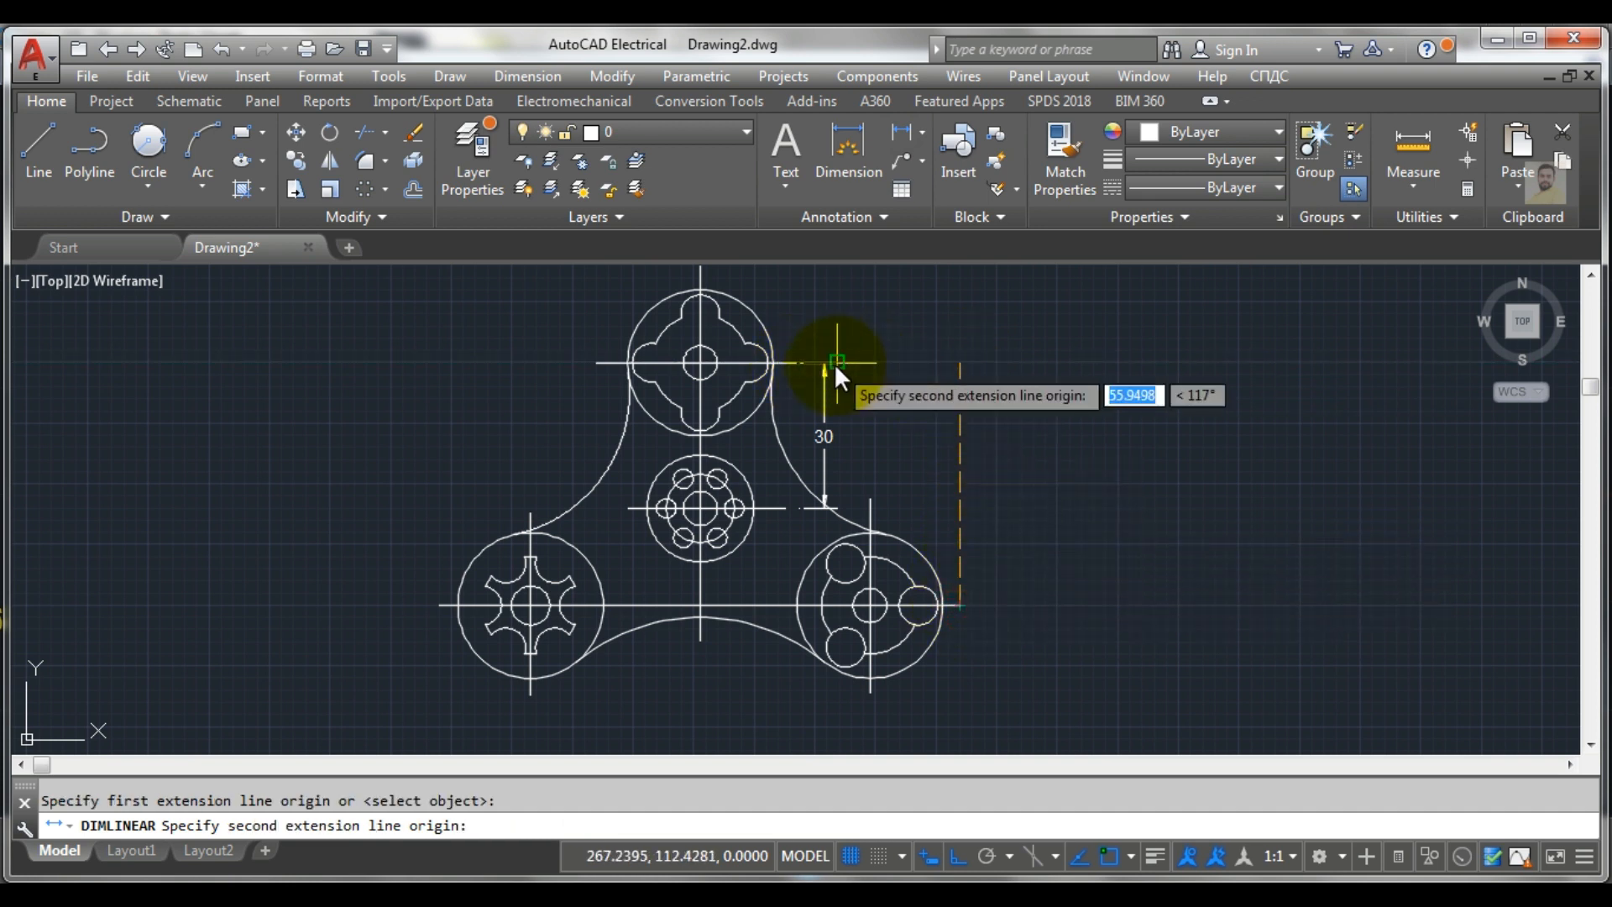
left_click(960, 361)
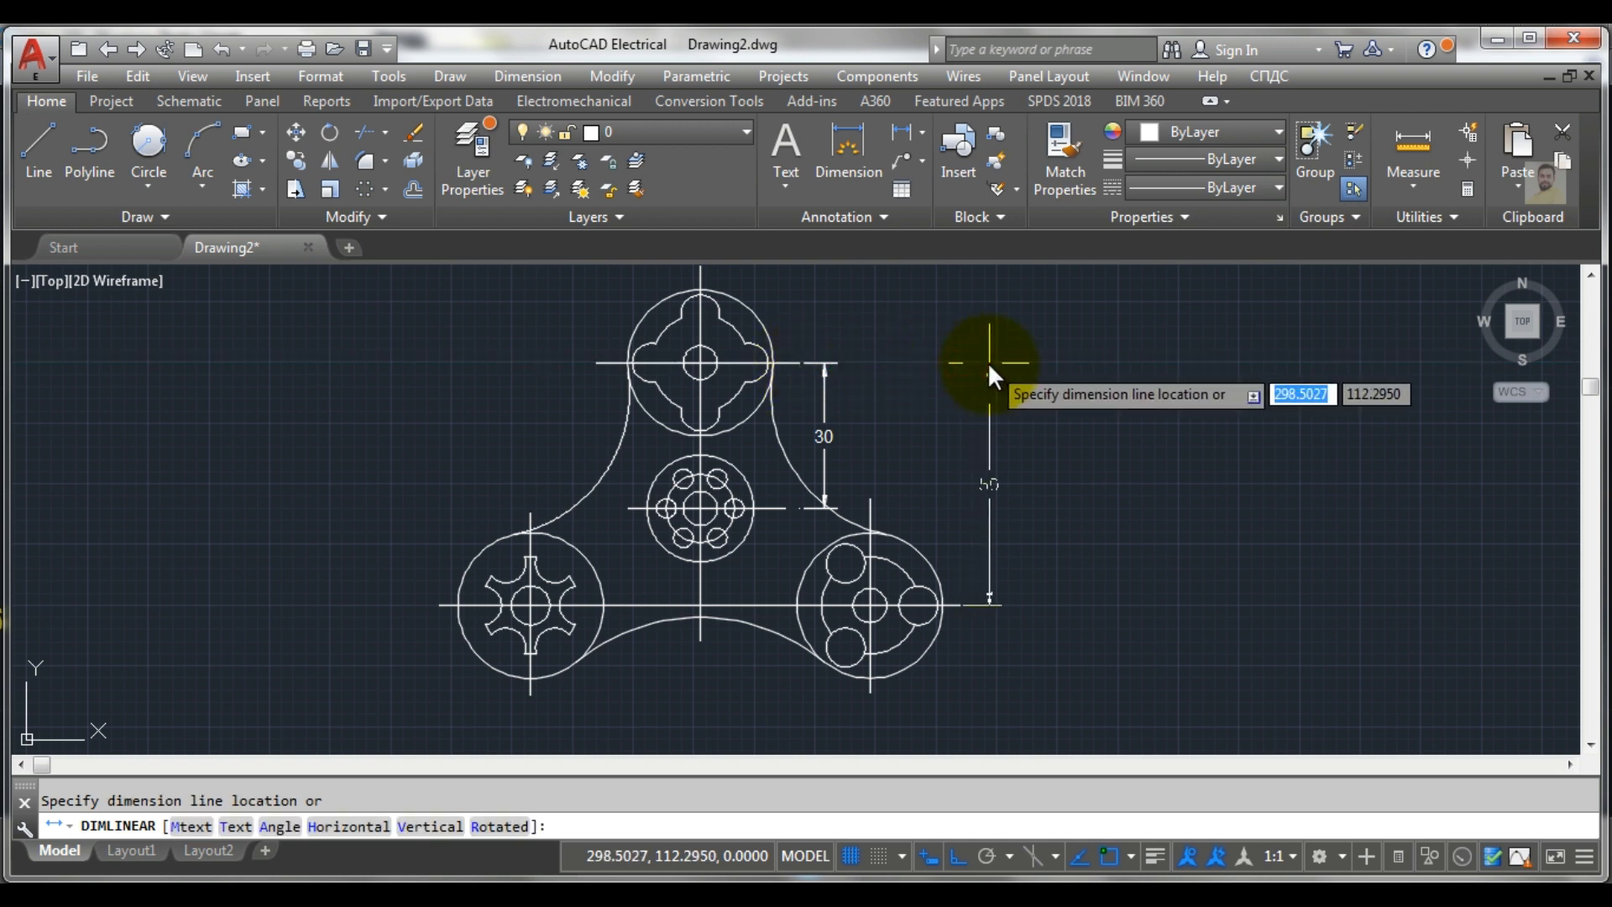
left_click(987, 361)
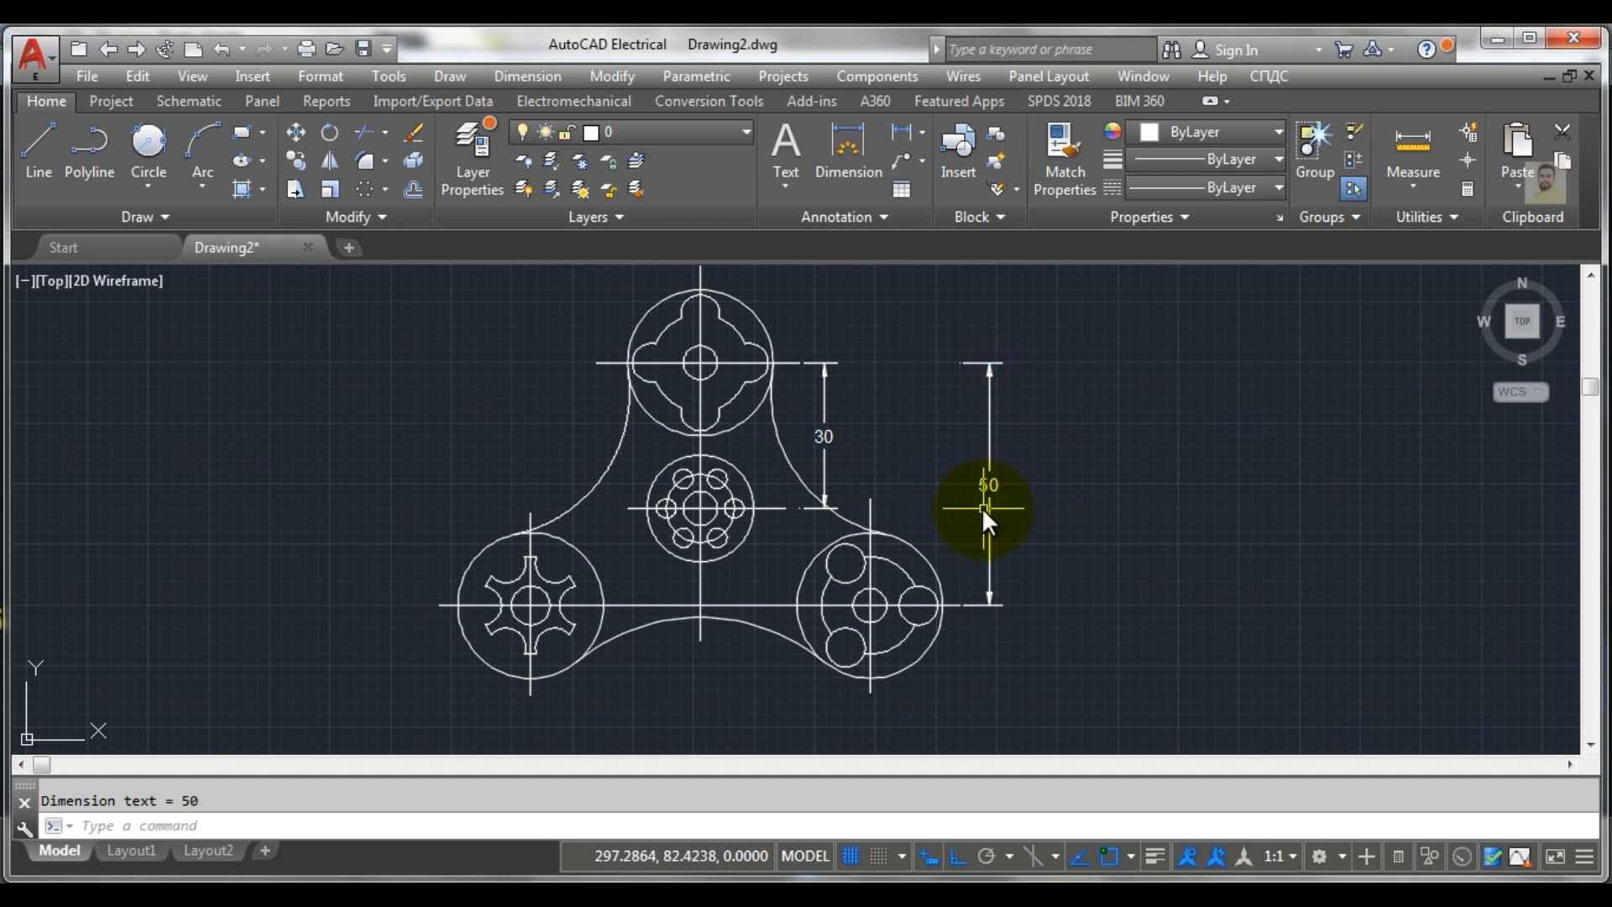
Add a horizontal linear dimension below the plate between the vertical centre lines of the lower-left circle and the middle circle
left_click(898, 136)
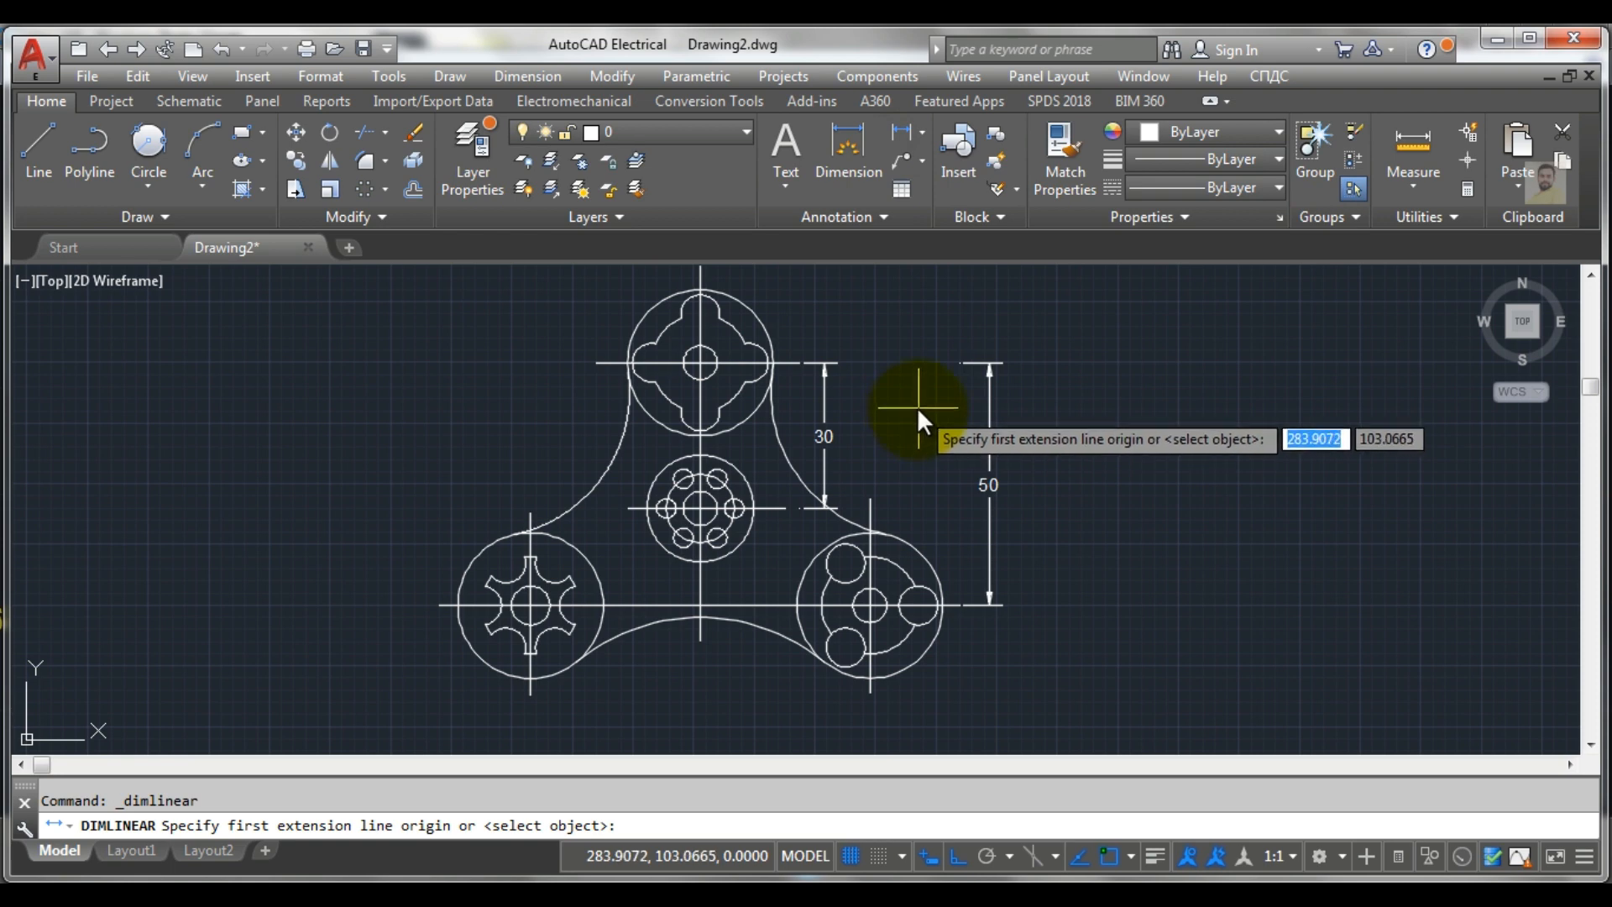
mouse_move(774, 608)
middle_mouse_down()
mouse_move(798, 516)
mouse_move(873, 458)
middle_mouse_up()
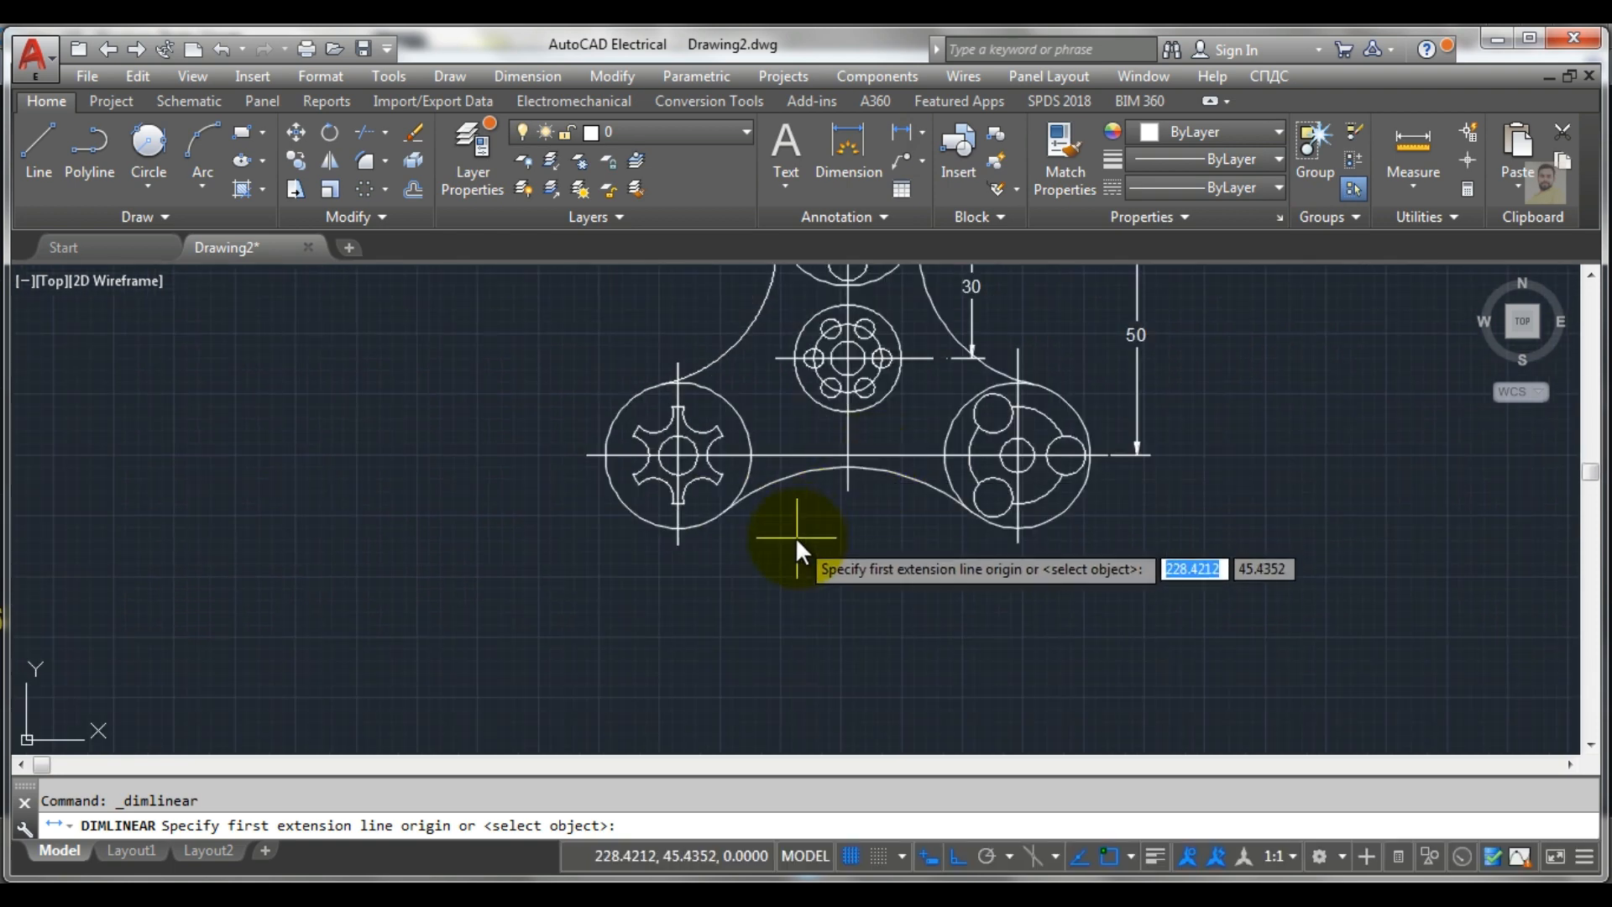
left_click(678, 544)
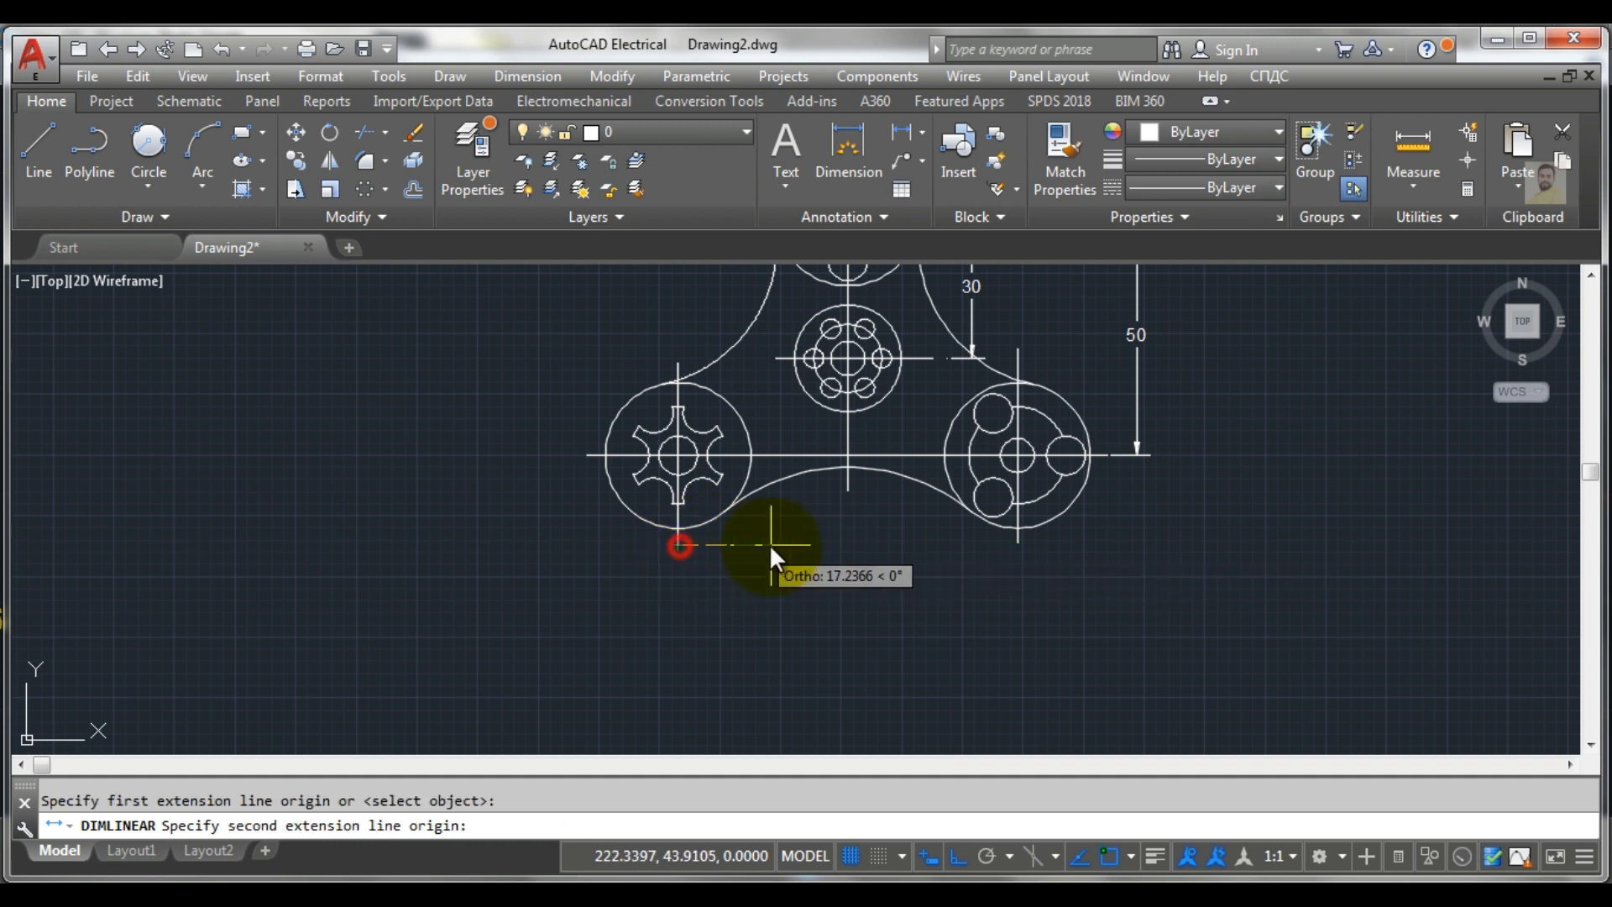
left_click(845, 545)
left_click(841, 560)
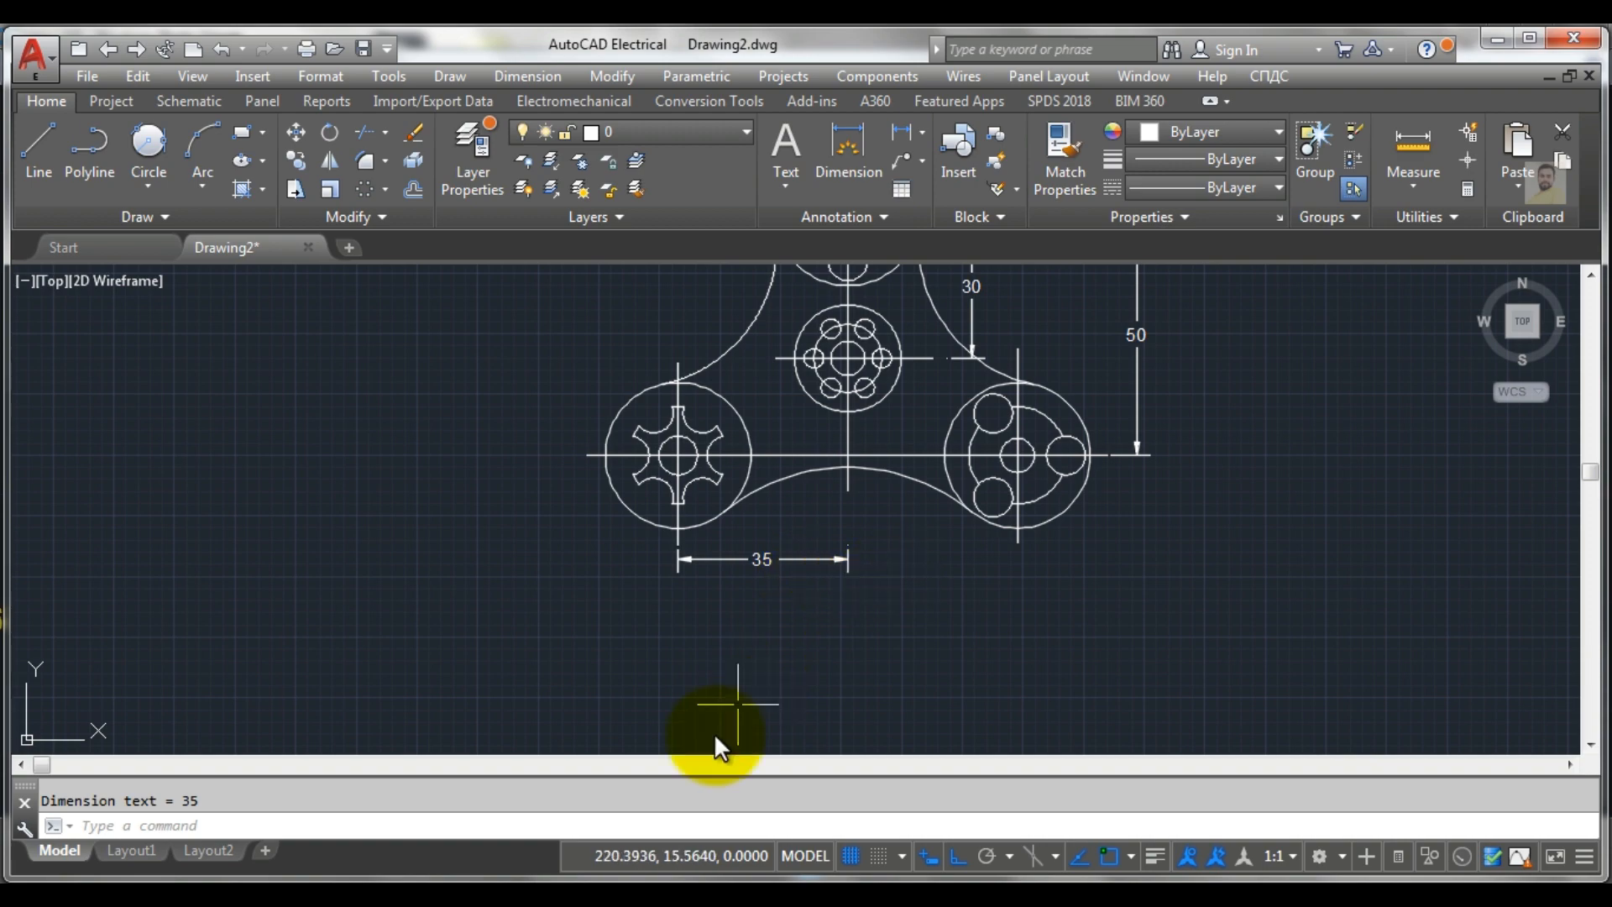
Check the reference drawing in Windows Photo Viewer and, back in AutoCAD Electrical, dimension the horizontal distance between the lower-left and lower-right circles' centre lines
left_click(537, 895)
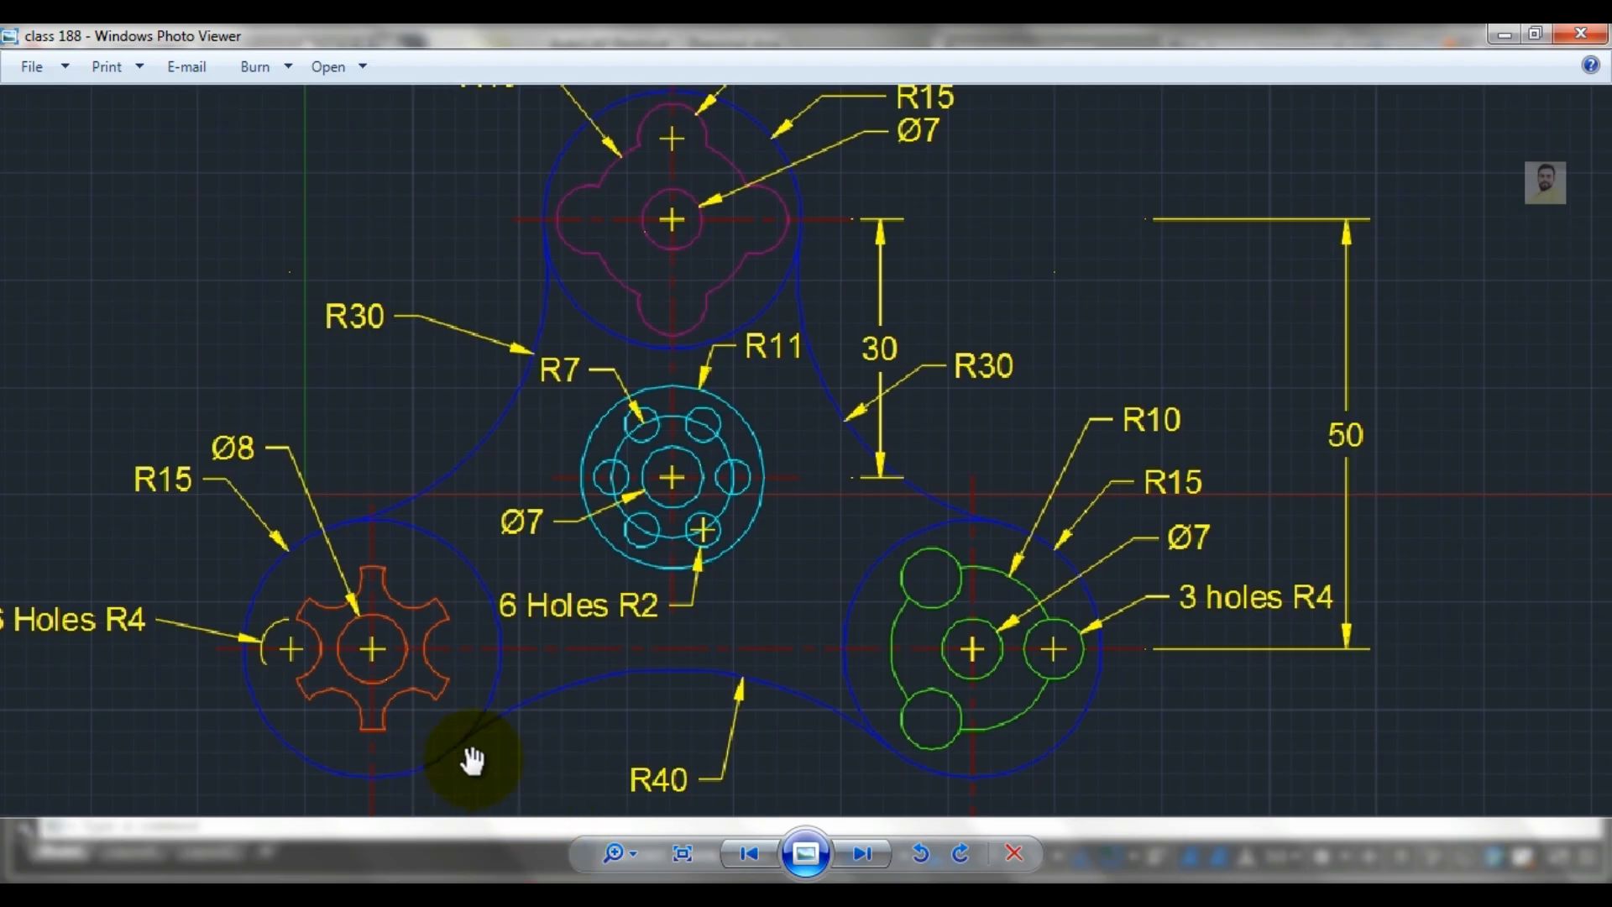
scroll(472, 760, "down", 3)
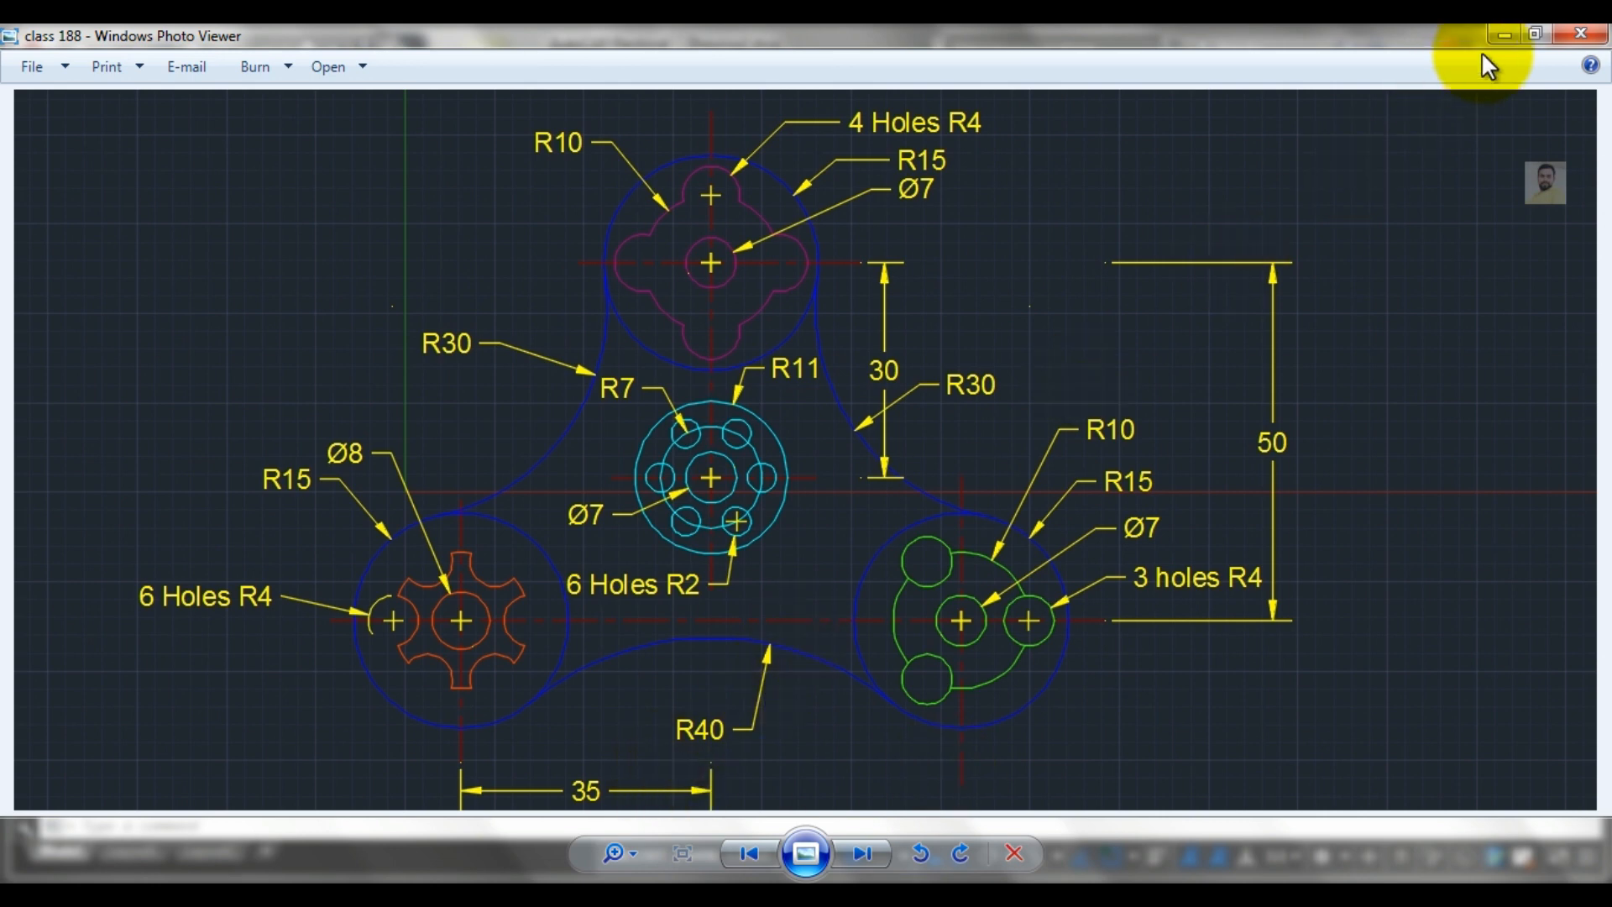
left_click(1503, 35)
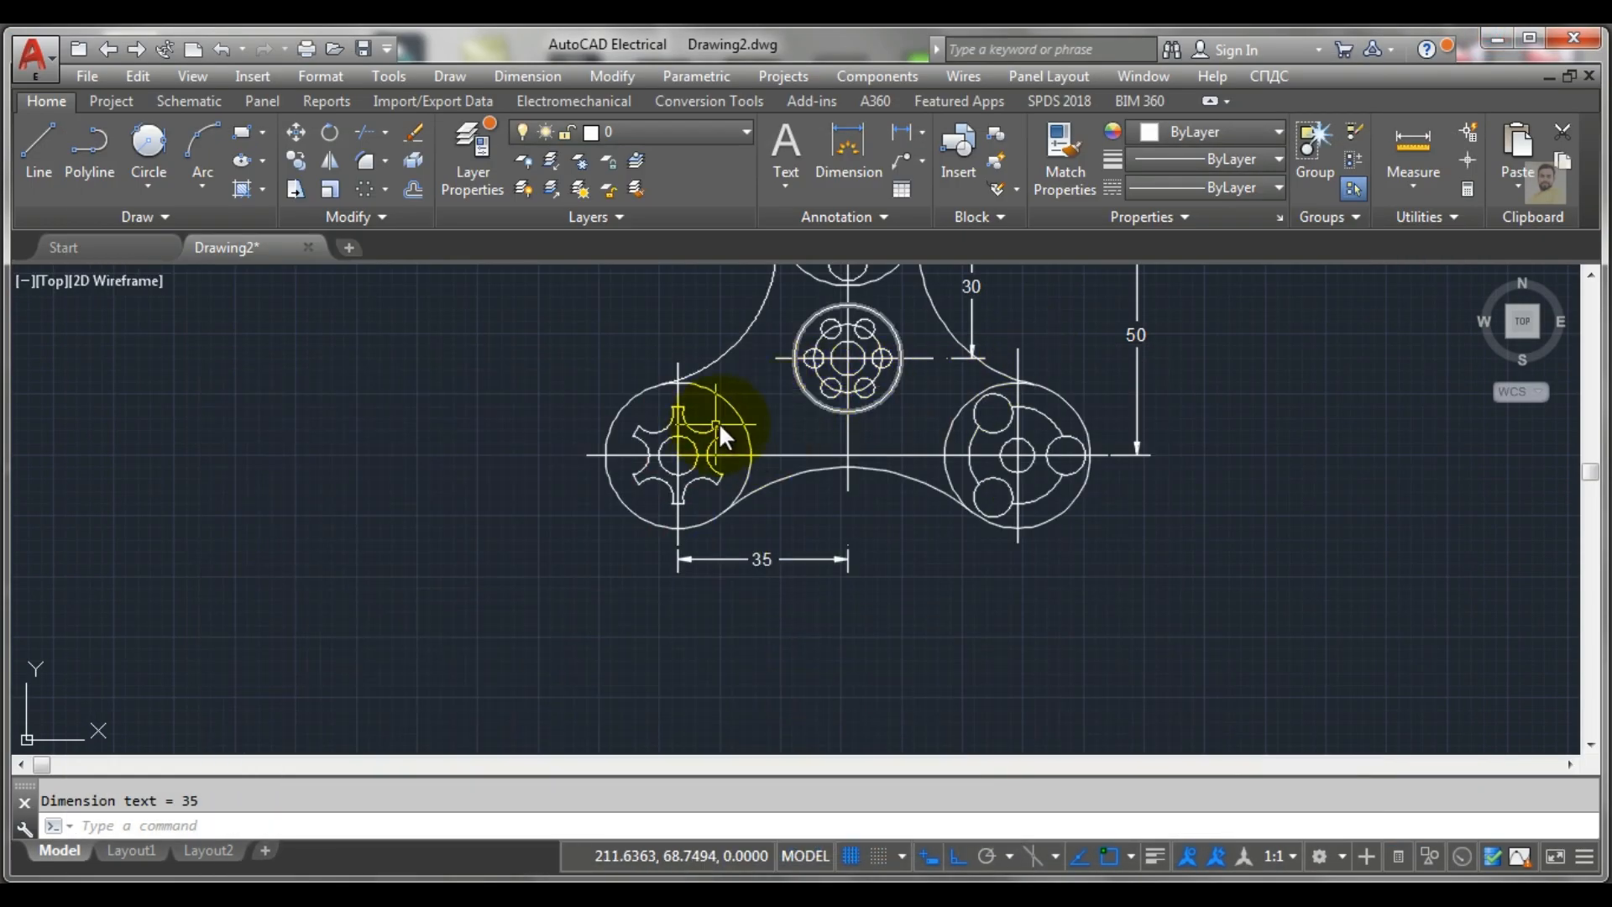
left_click(904, 128)
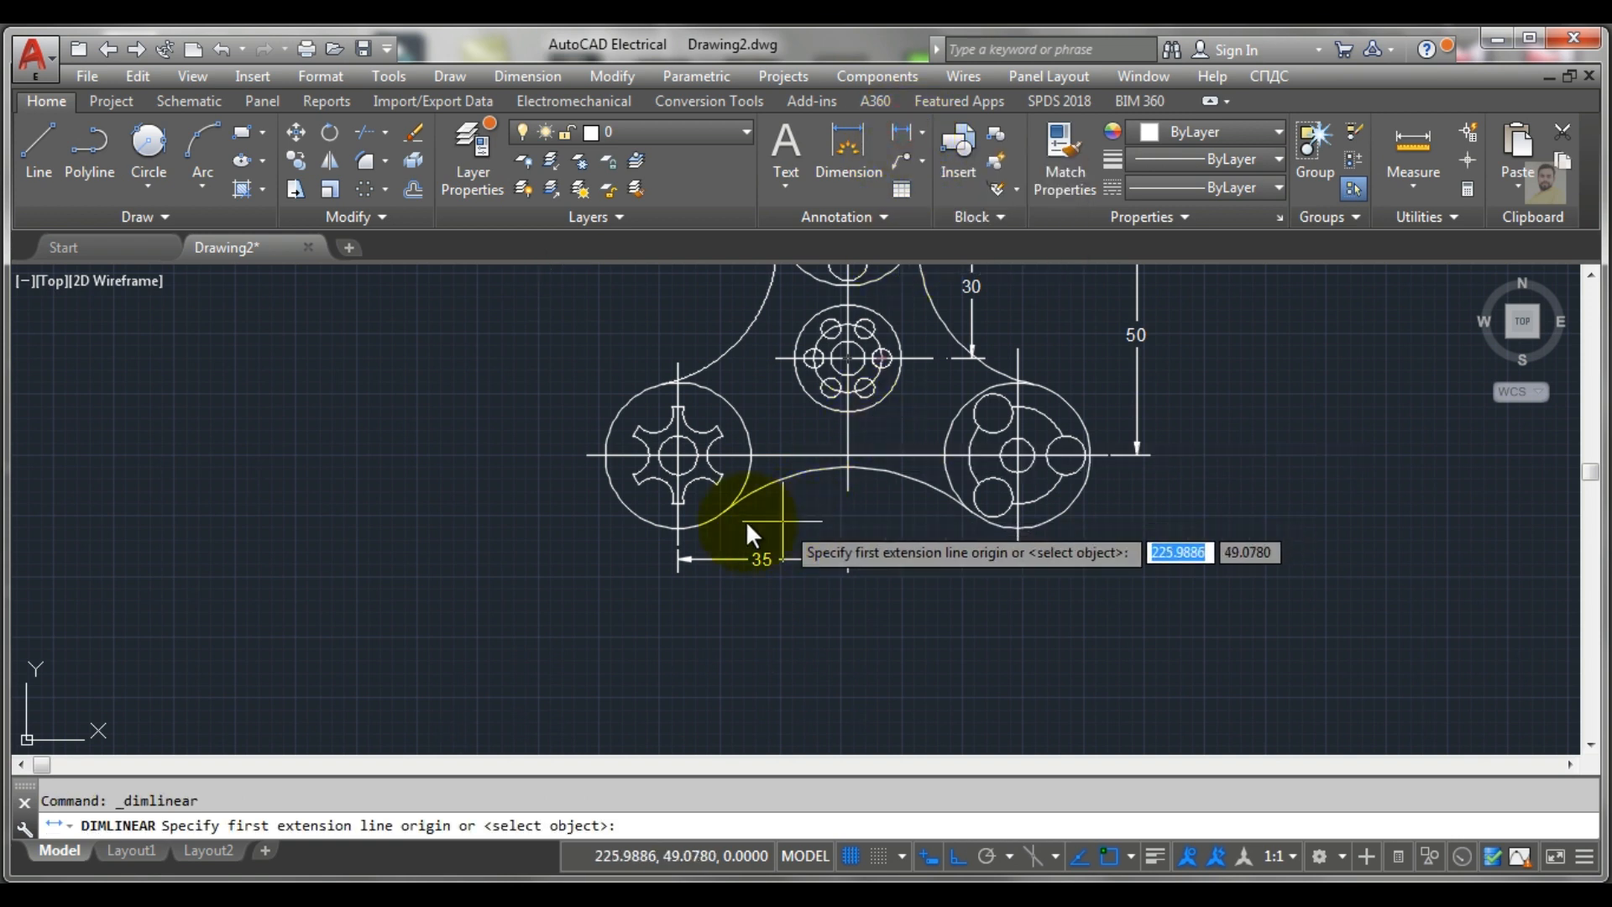
left_click(676, 548)
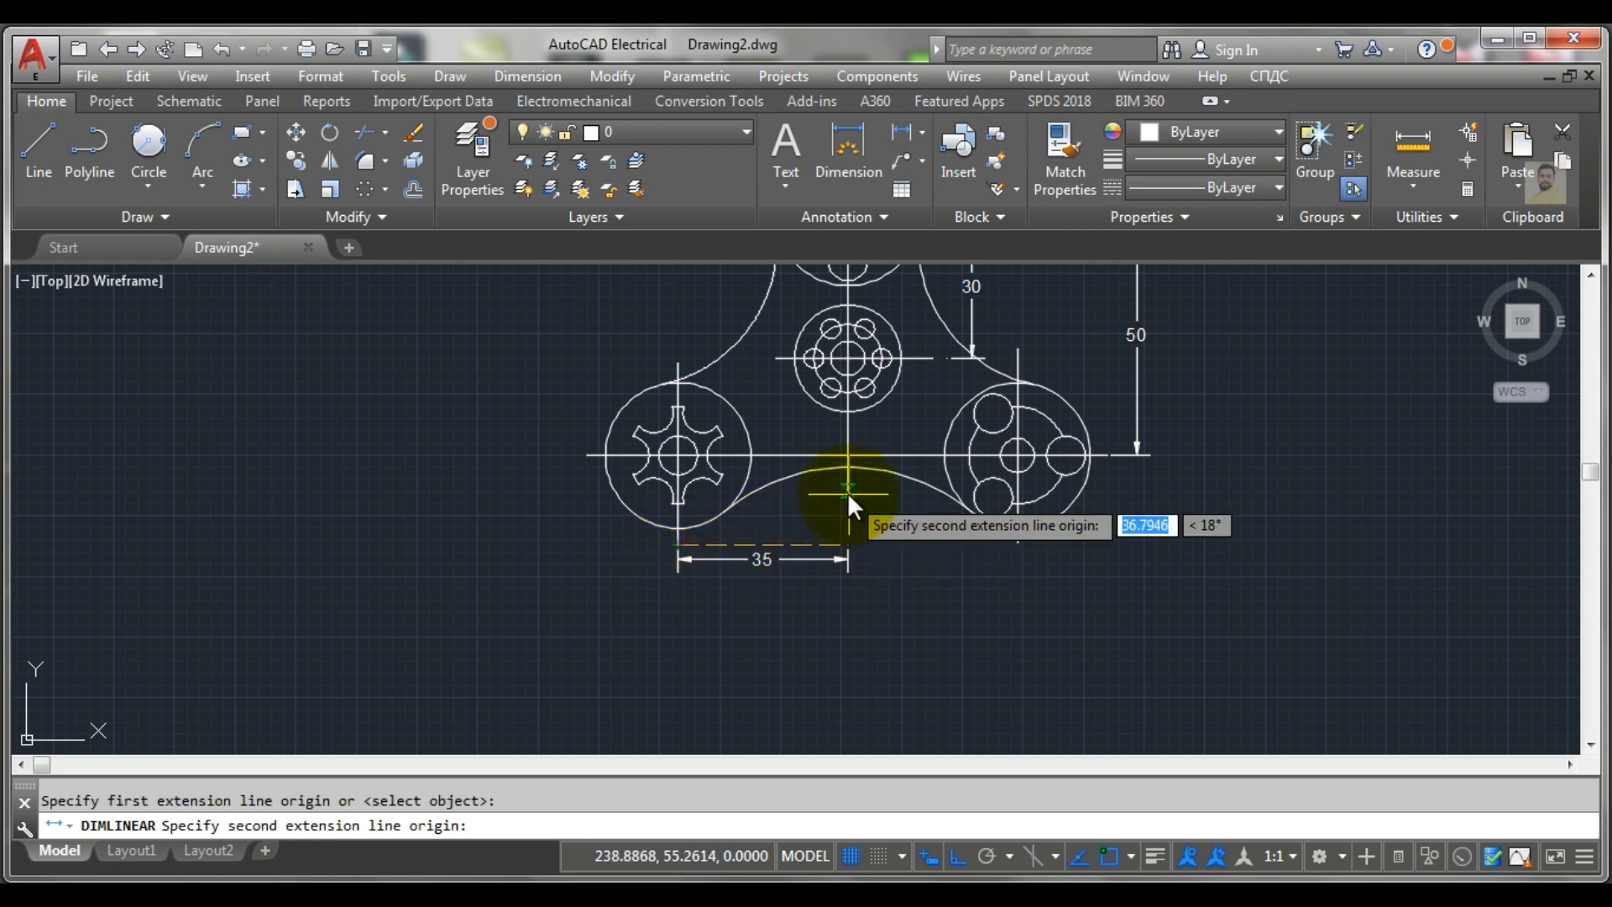
left_click(1016, 543)
left_click(1004, 605)
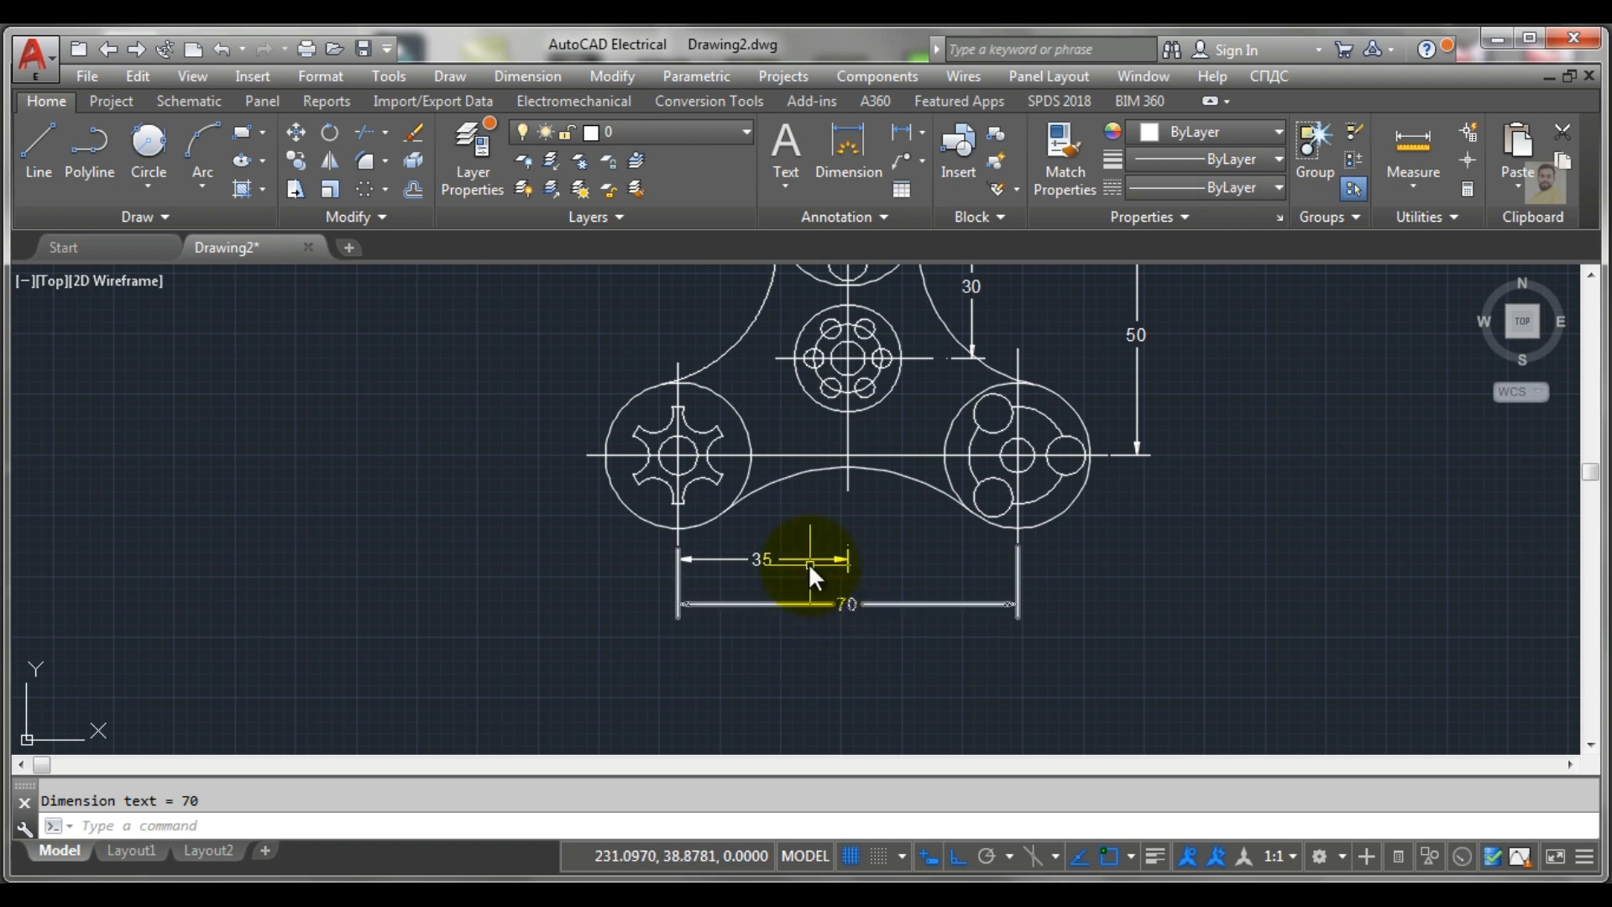
Add a radius dimension to the outer circle of the top lobe, with its text above the circle
scroll(808, 555, "down", 2)
scroll(761, 449, "up", 2)
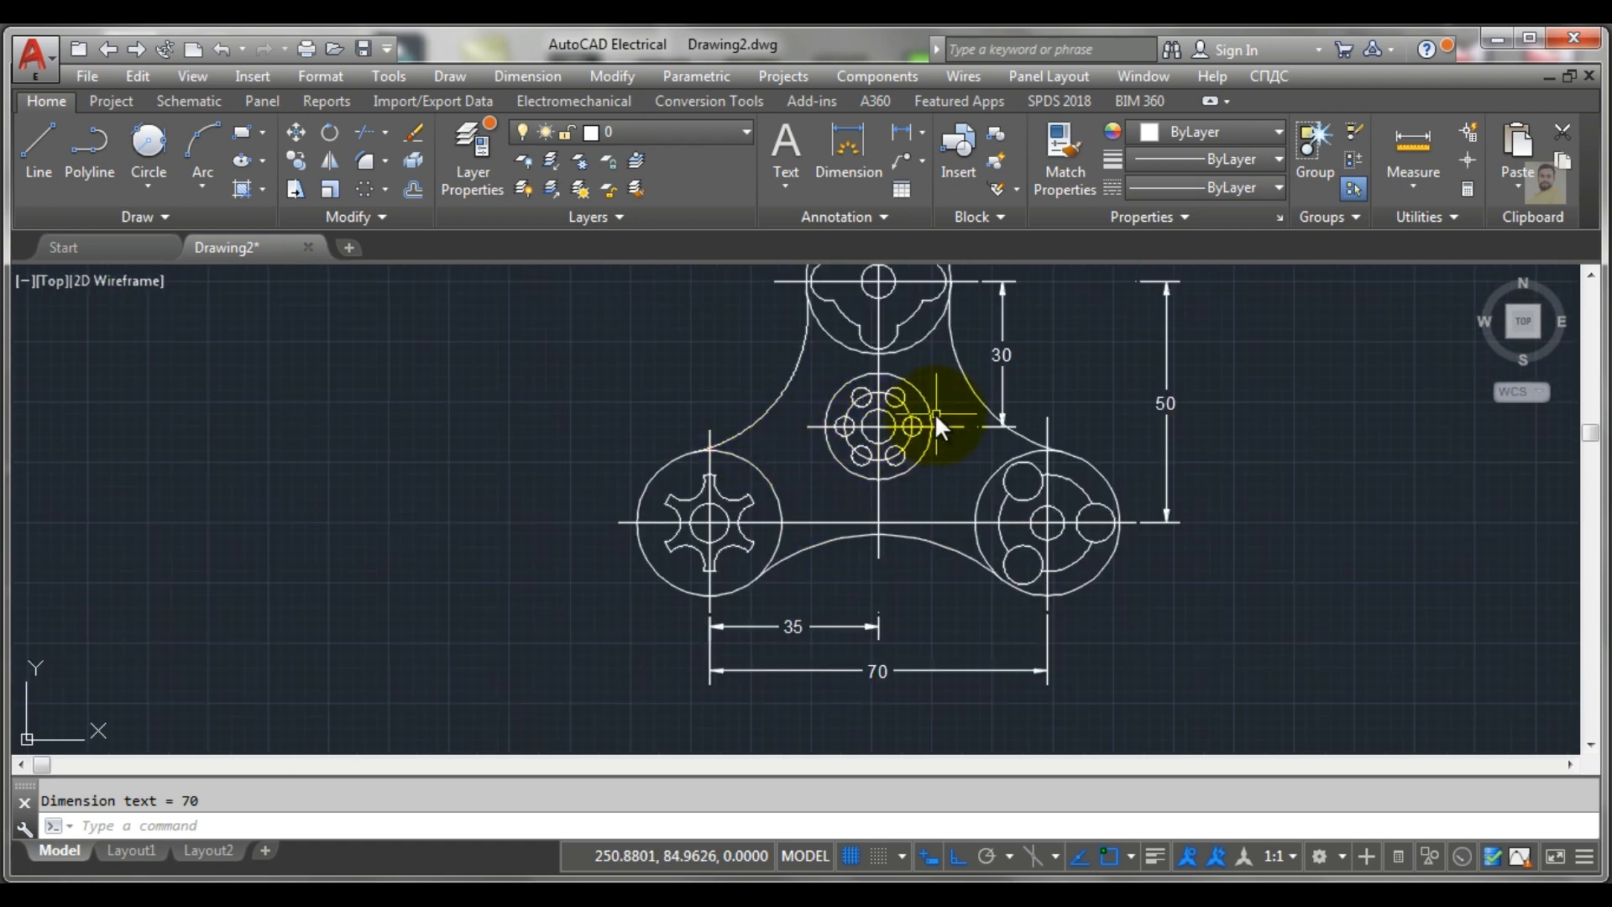
middle_click_drag(933, 410, 930, 471)
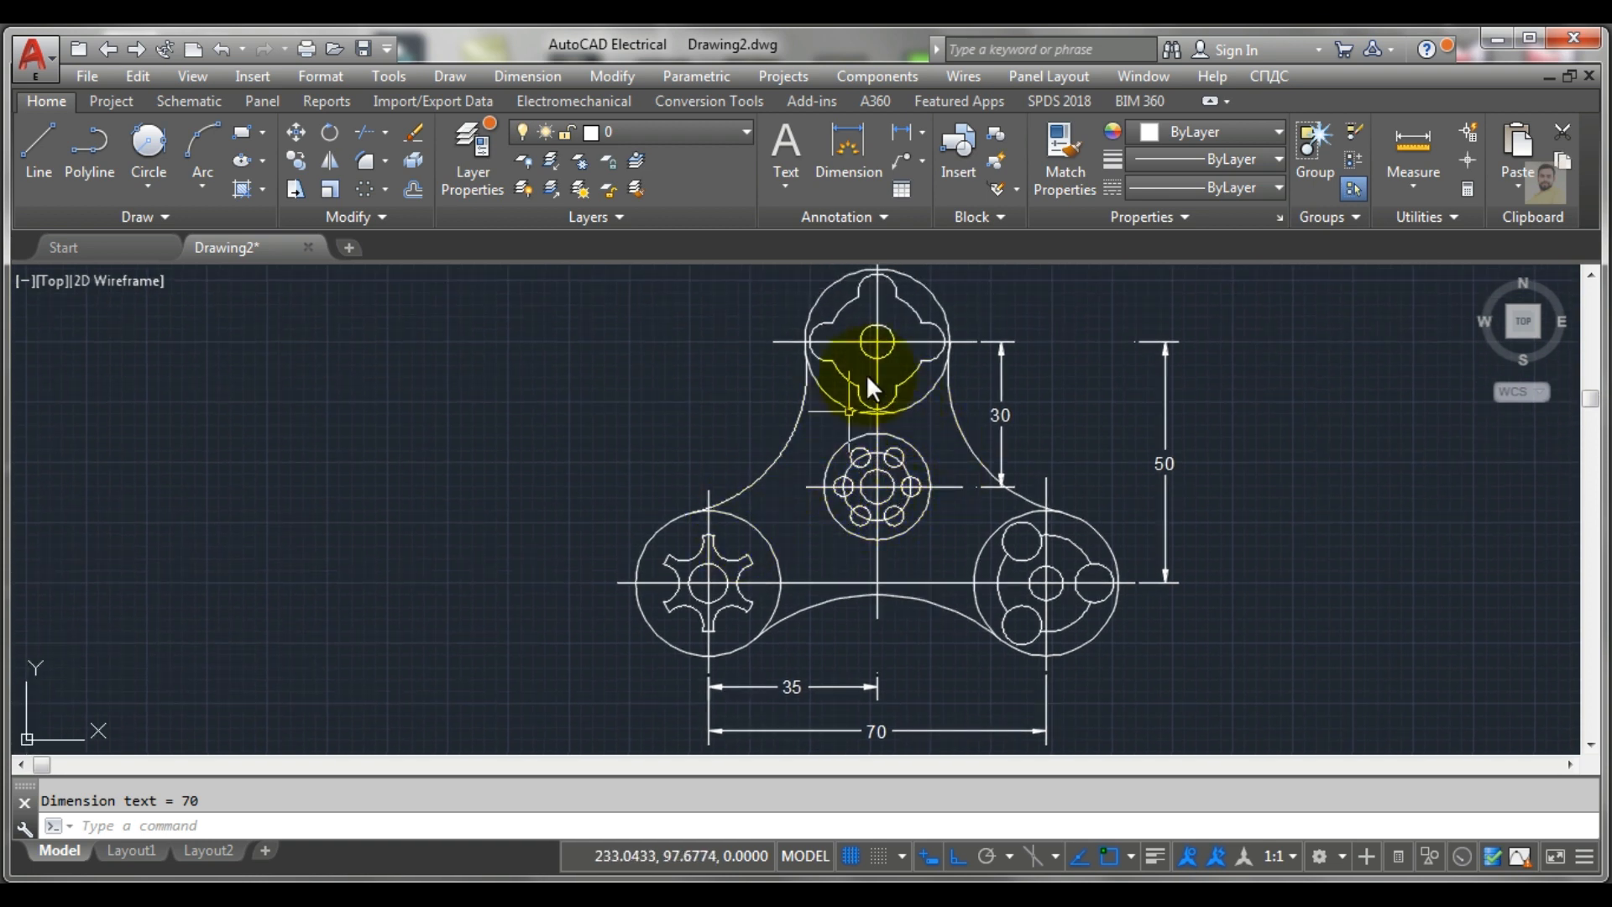
middle_click_drag(902, 332, 833, 486)
scroll(833, 487, "up", 4)
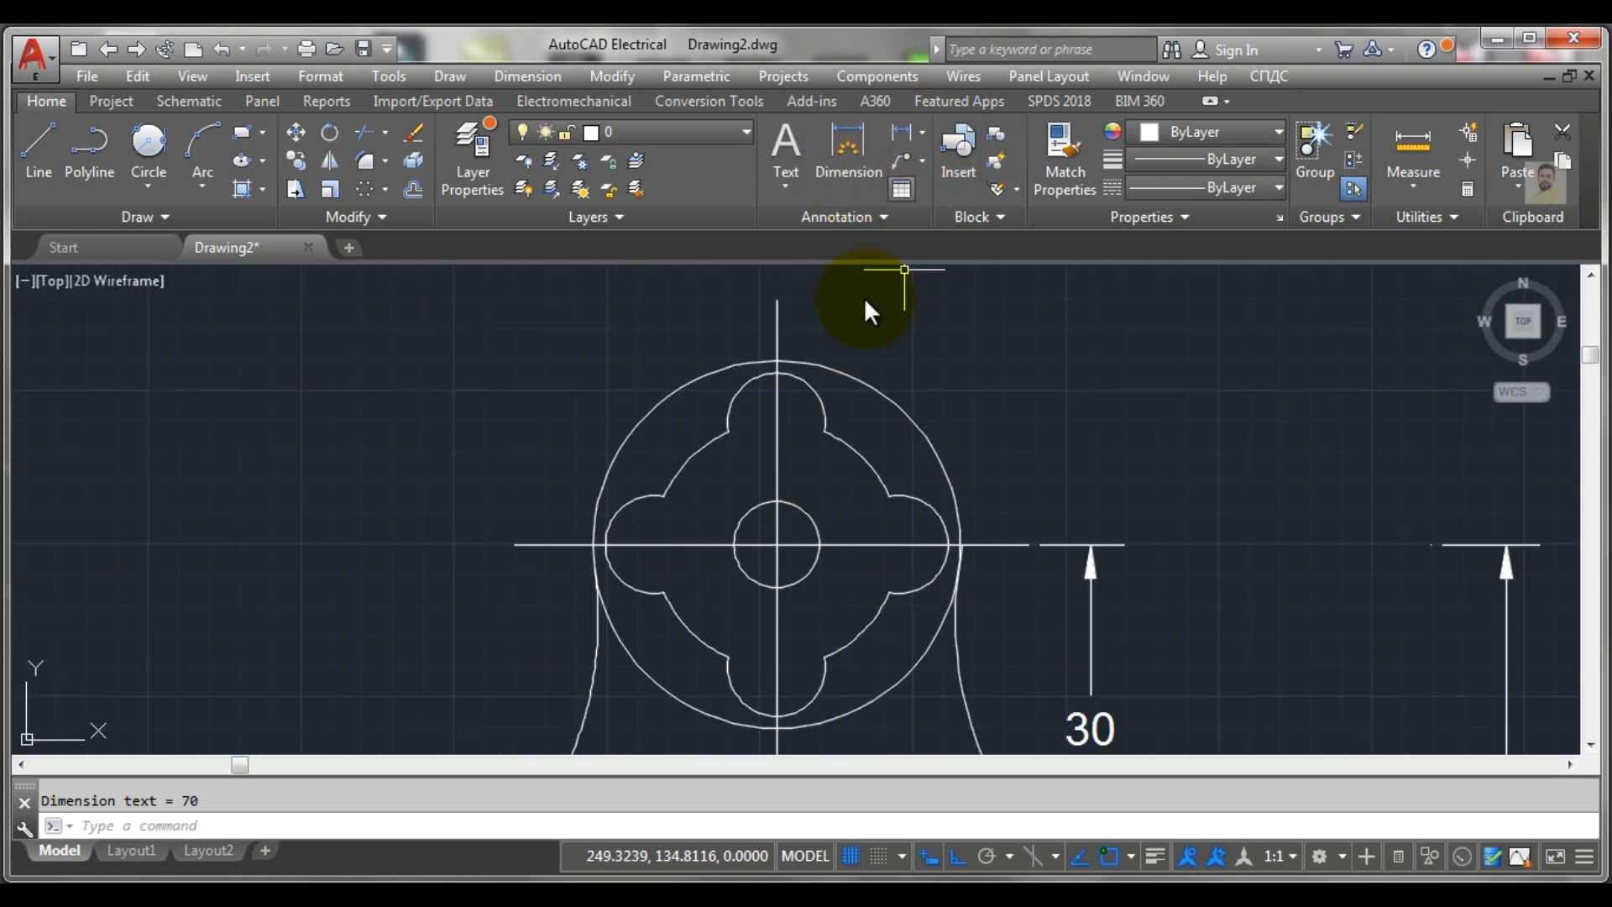
left_click(921, 134)
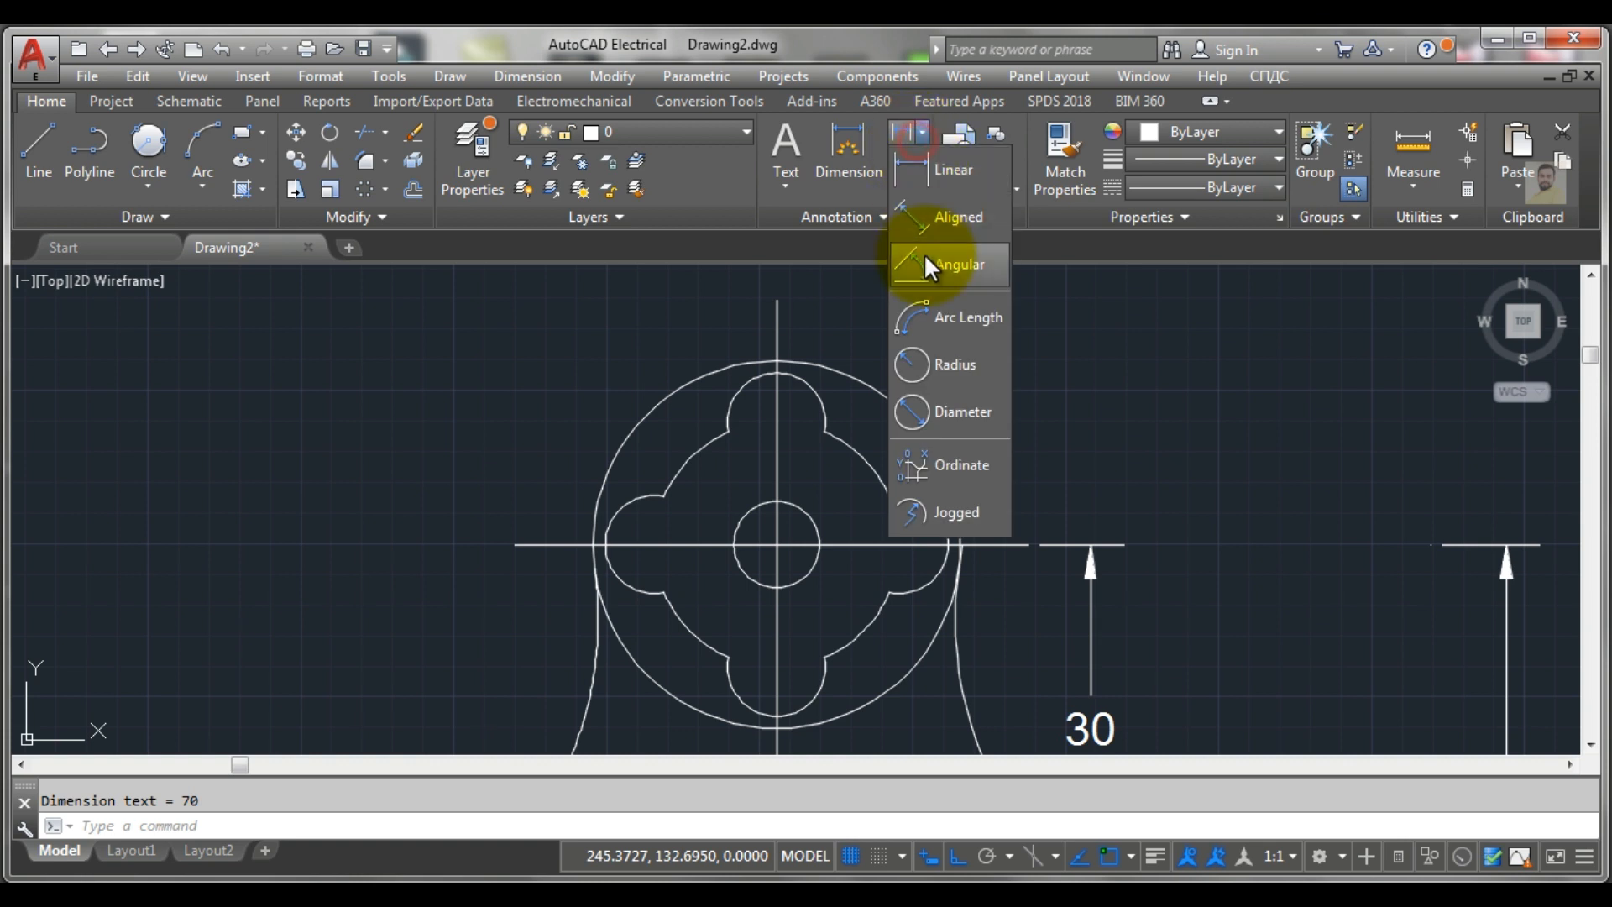
left_click(925, 361)
left_click(870, 386)
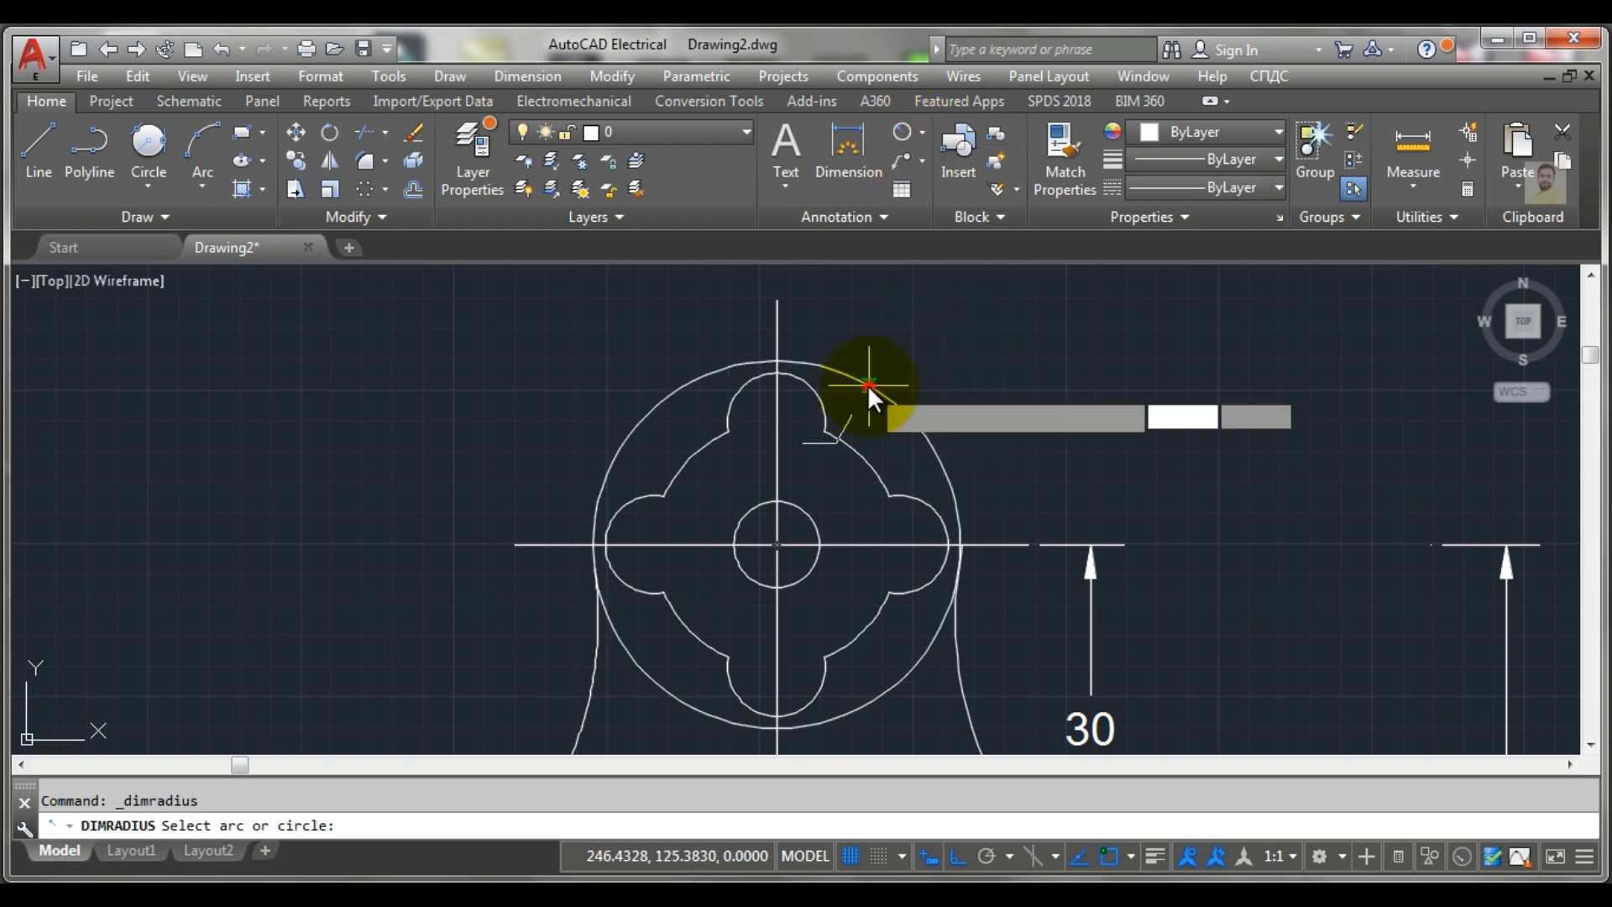
left_click(902, 314)
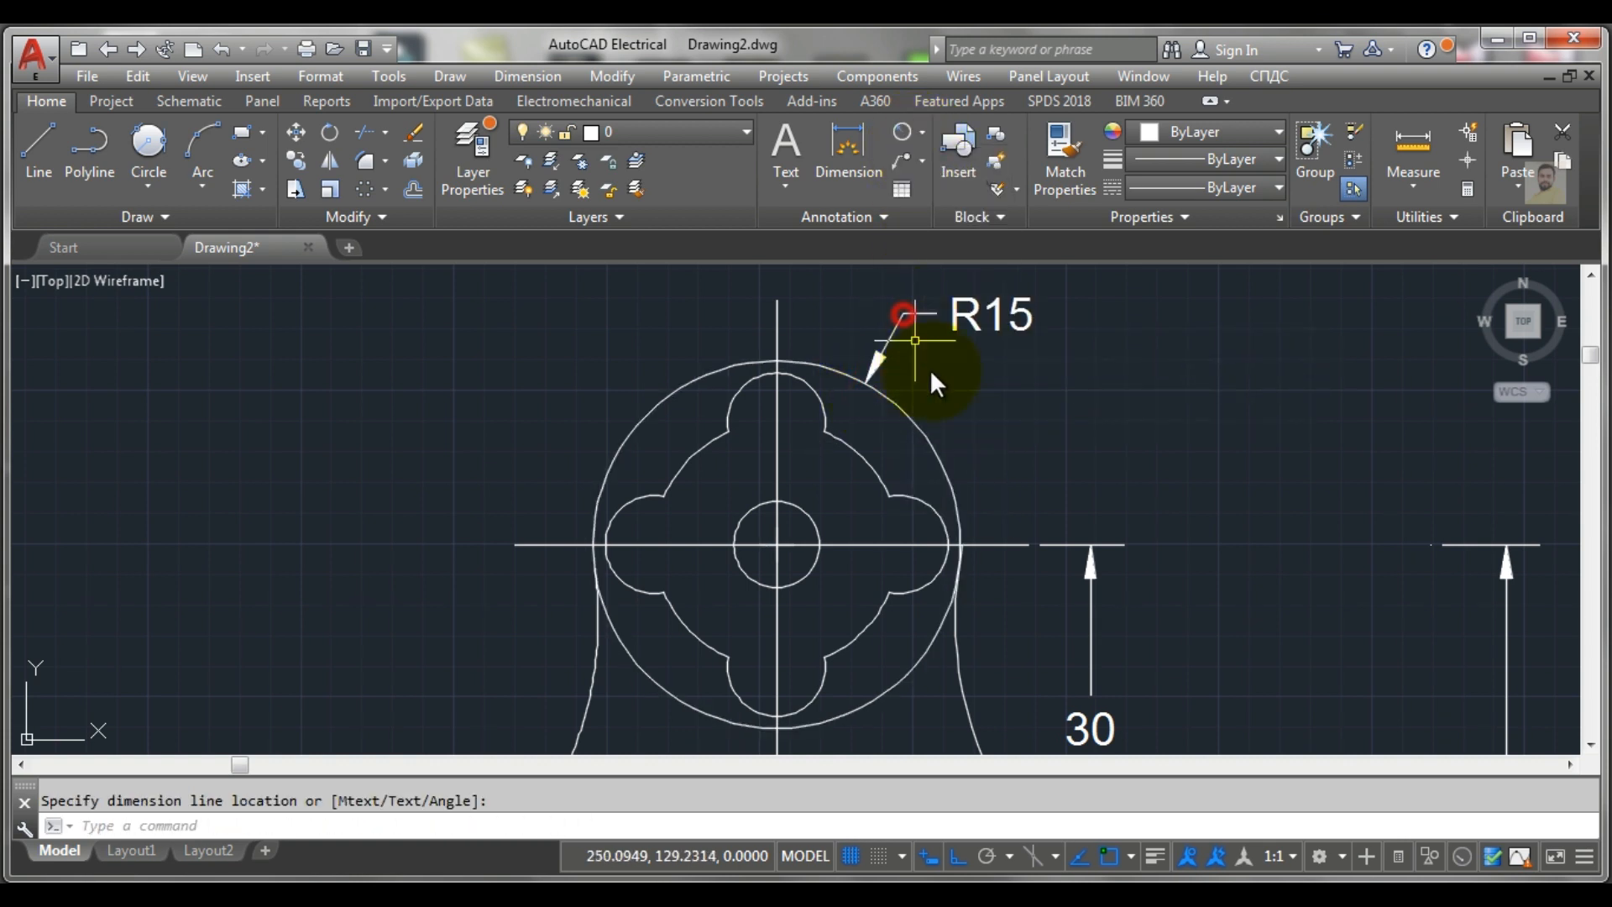
Delete the radius dimension of the top lobe's outer circle
left_click(965, 329)
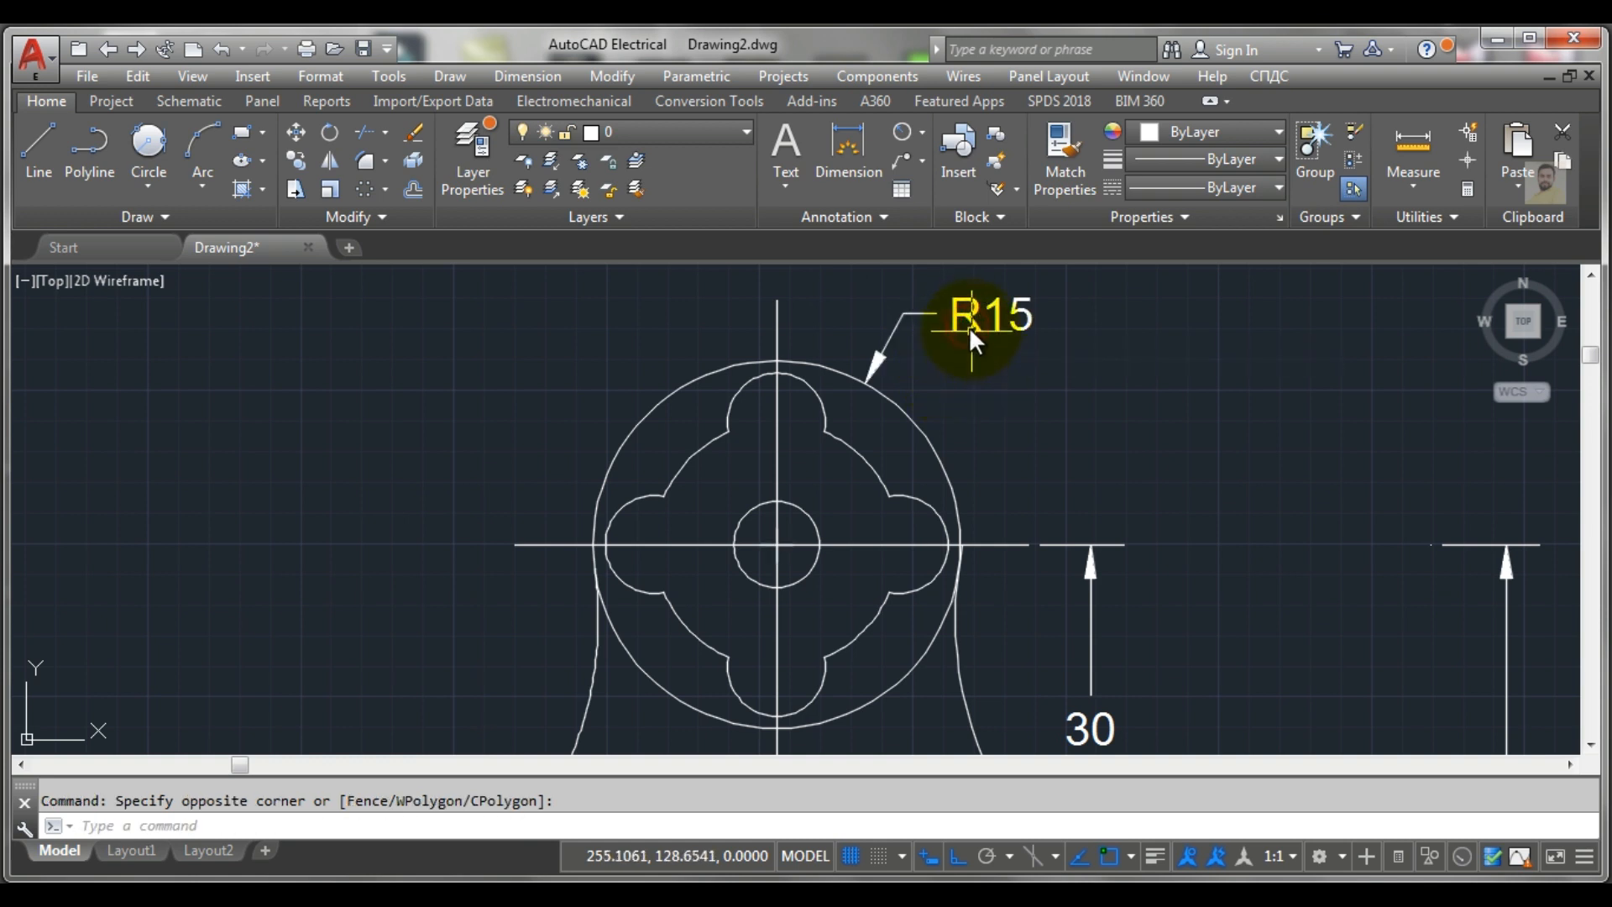
left_click(968, 323)
key("Delete")
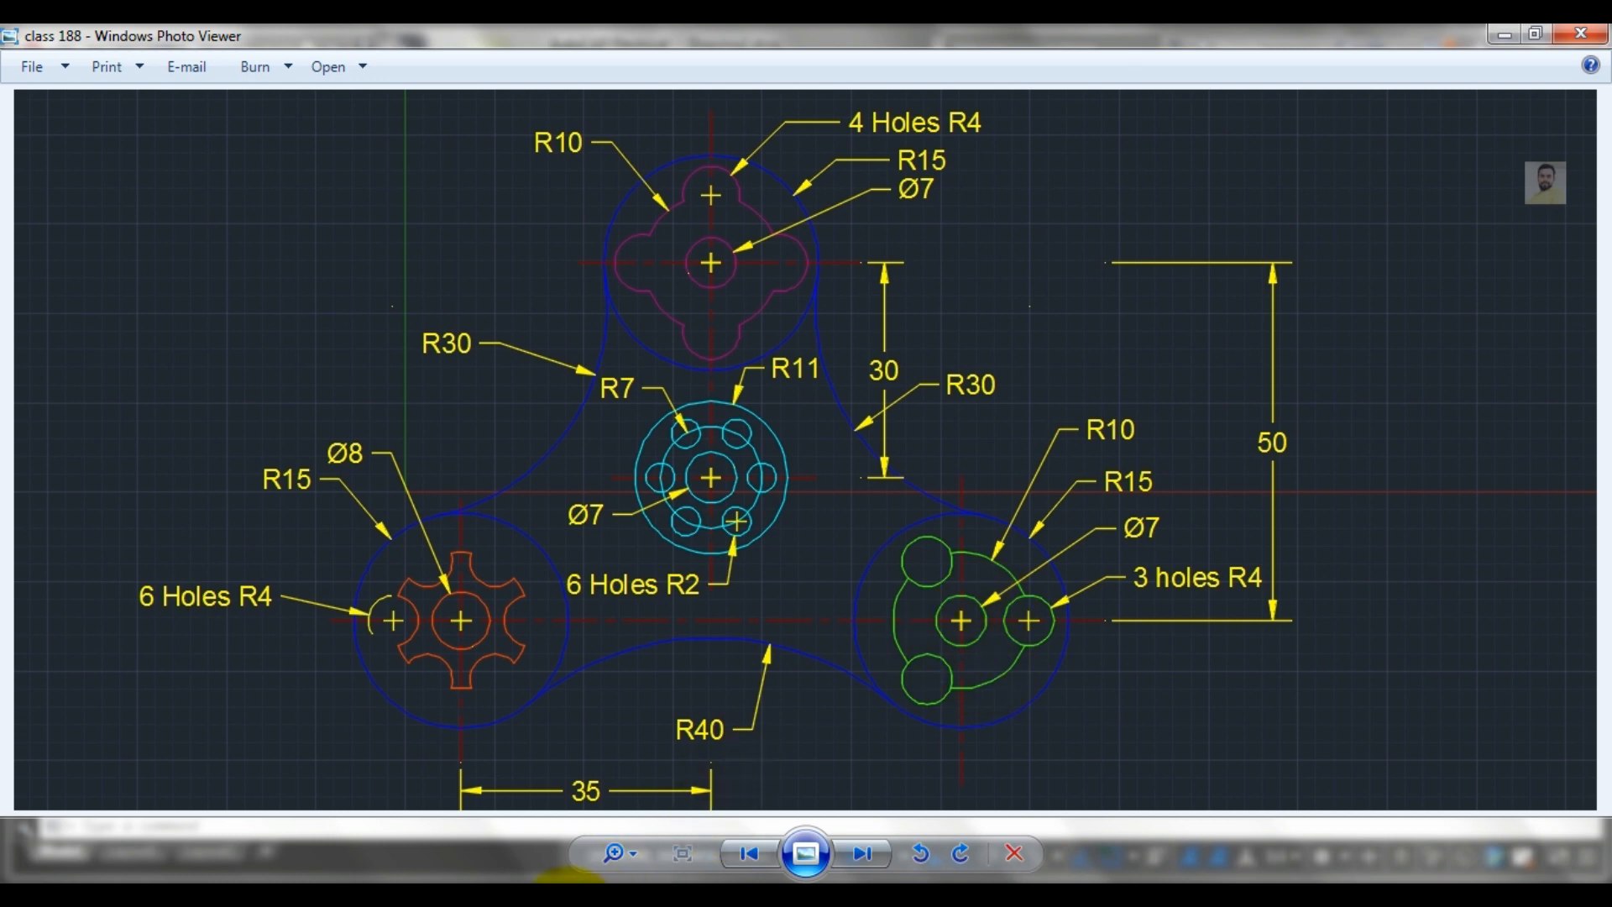
Return from the reference image to AutoCAD Electrical and place a radius dimension on the top lobe's outer circle, with its text above the circle
left_click(474, 903)
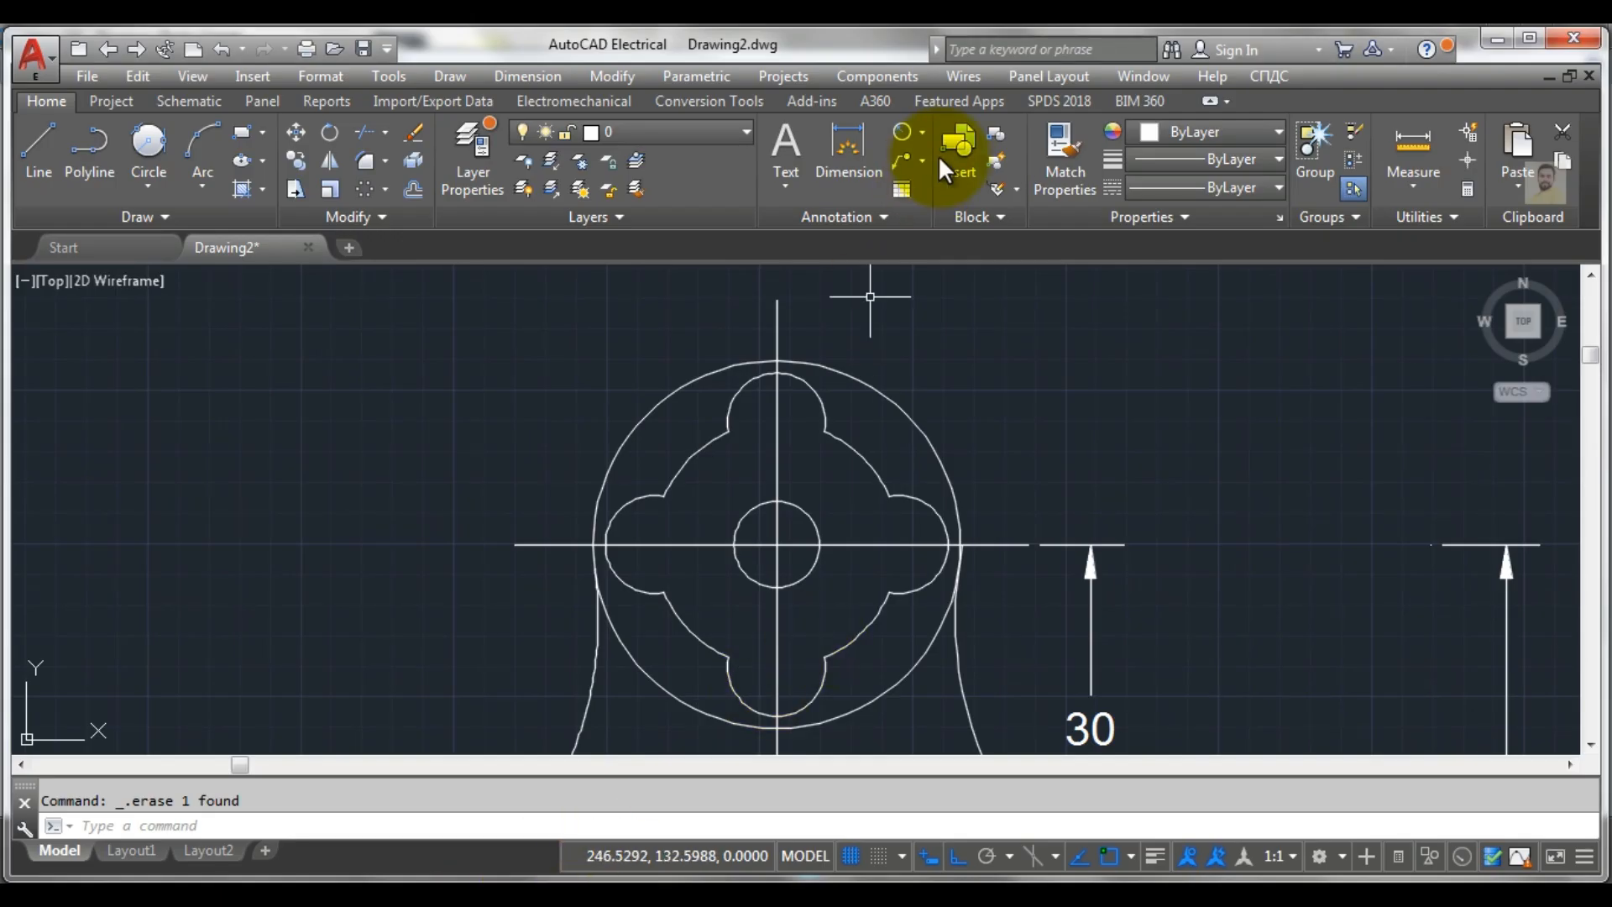
left_click(900, 134)
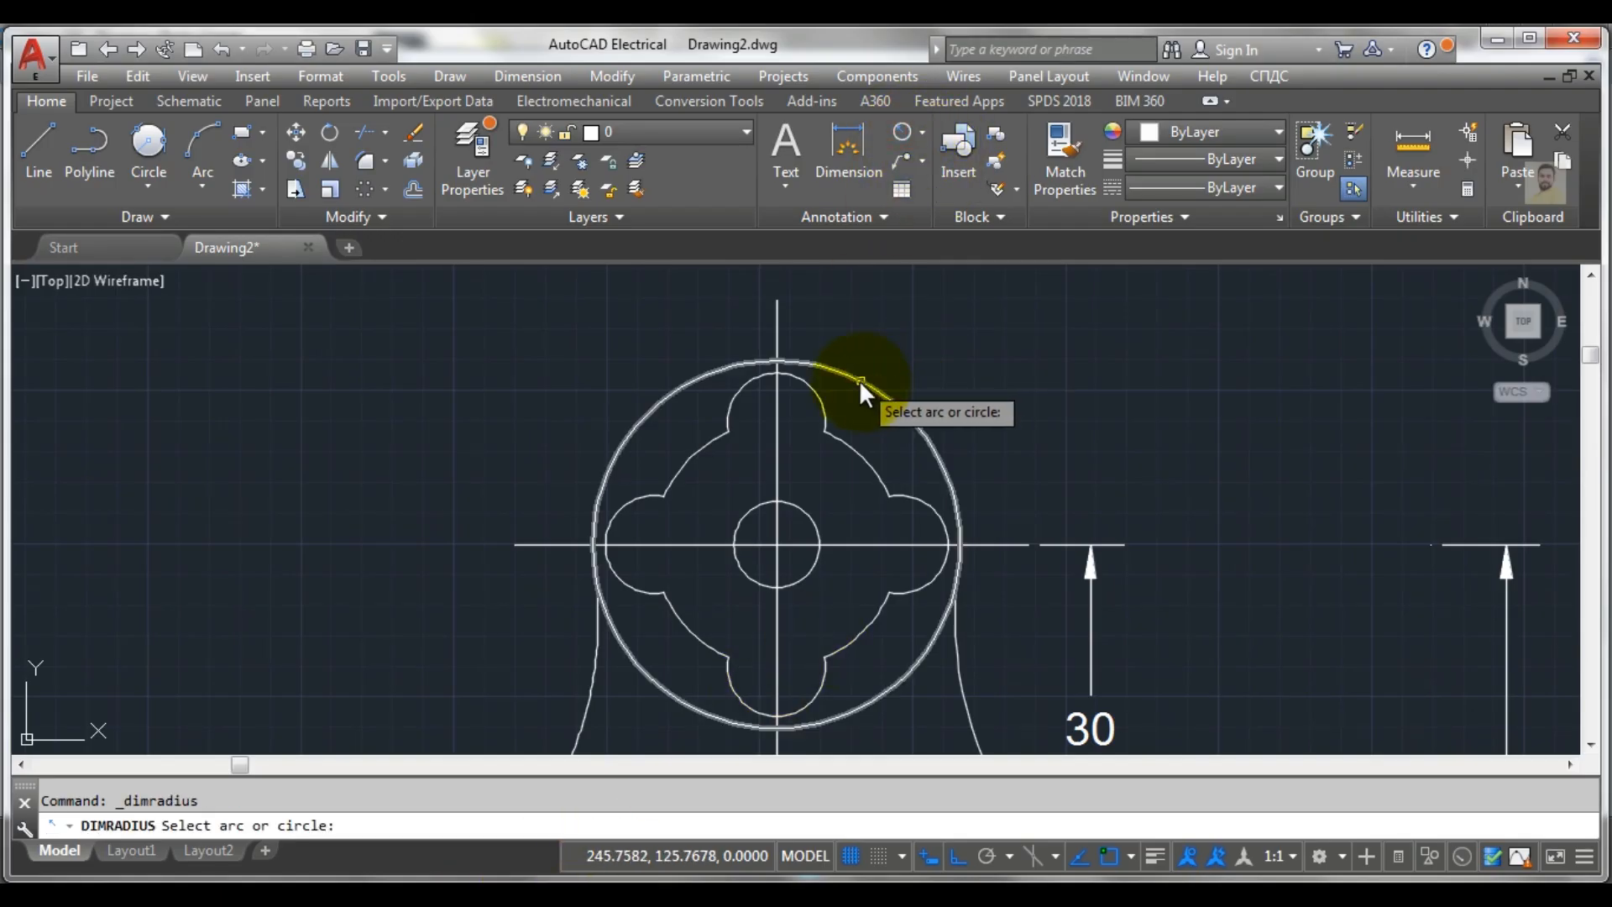
left_click(865, 377)
left_click(886, 319)
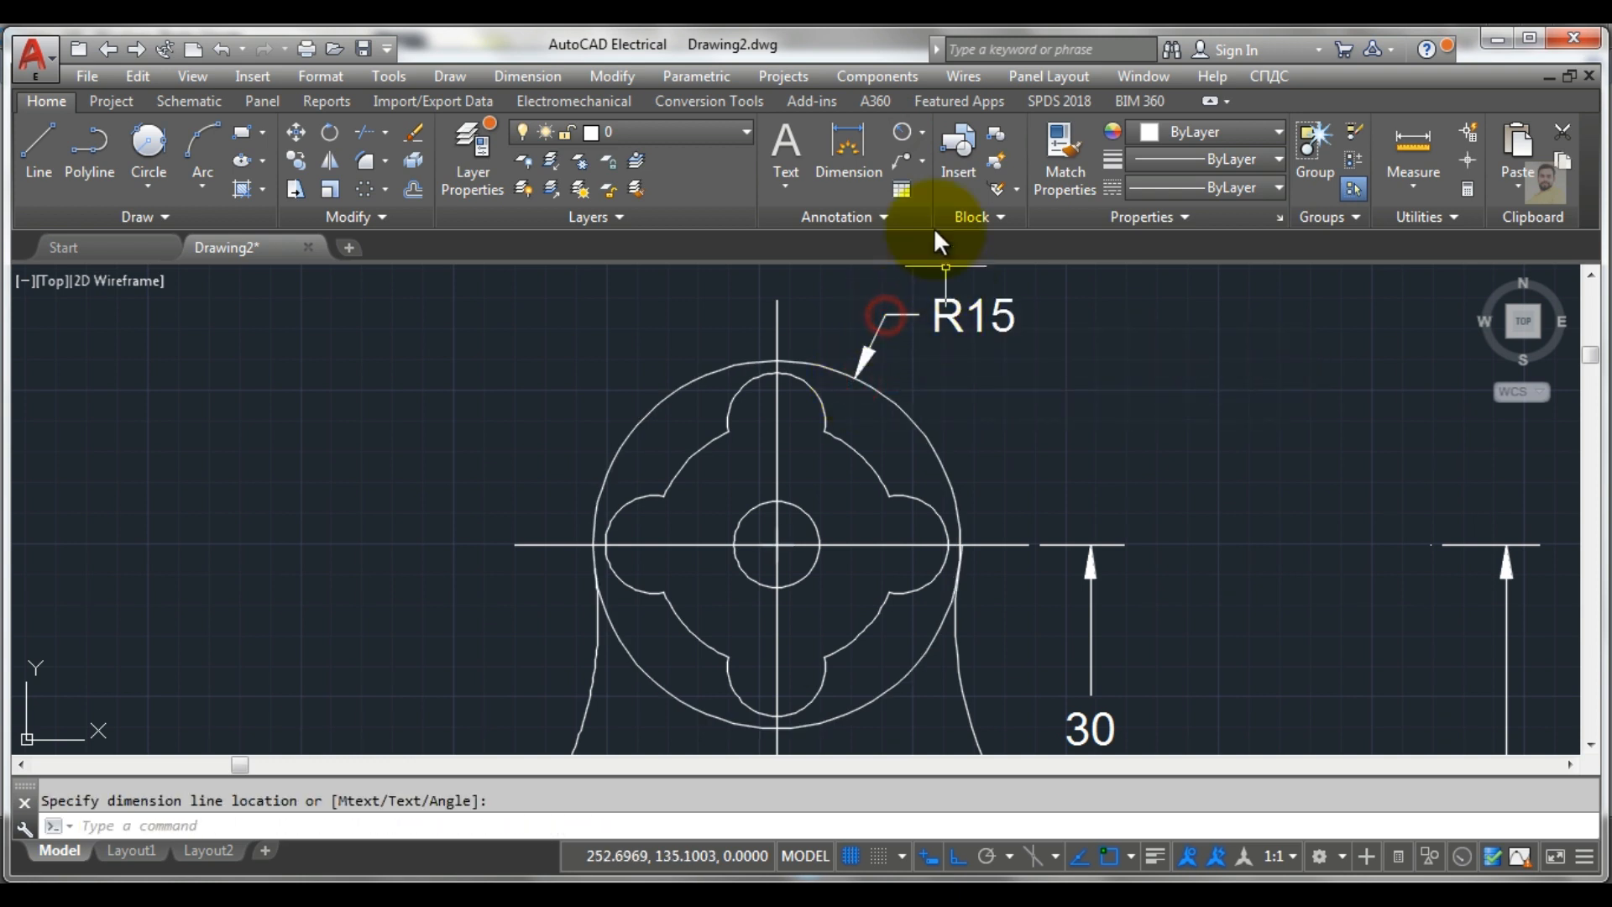
Add radius dimensions to the upper-right inner arc and the left small rounded arc of the top lobe's cutout, with their texts outside the outer circle
left_click(905, 137)
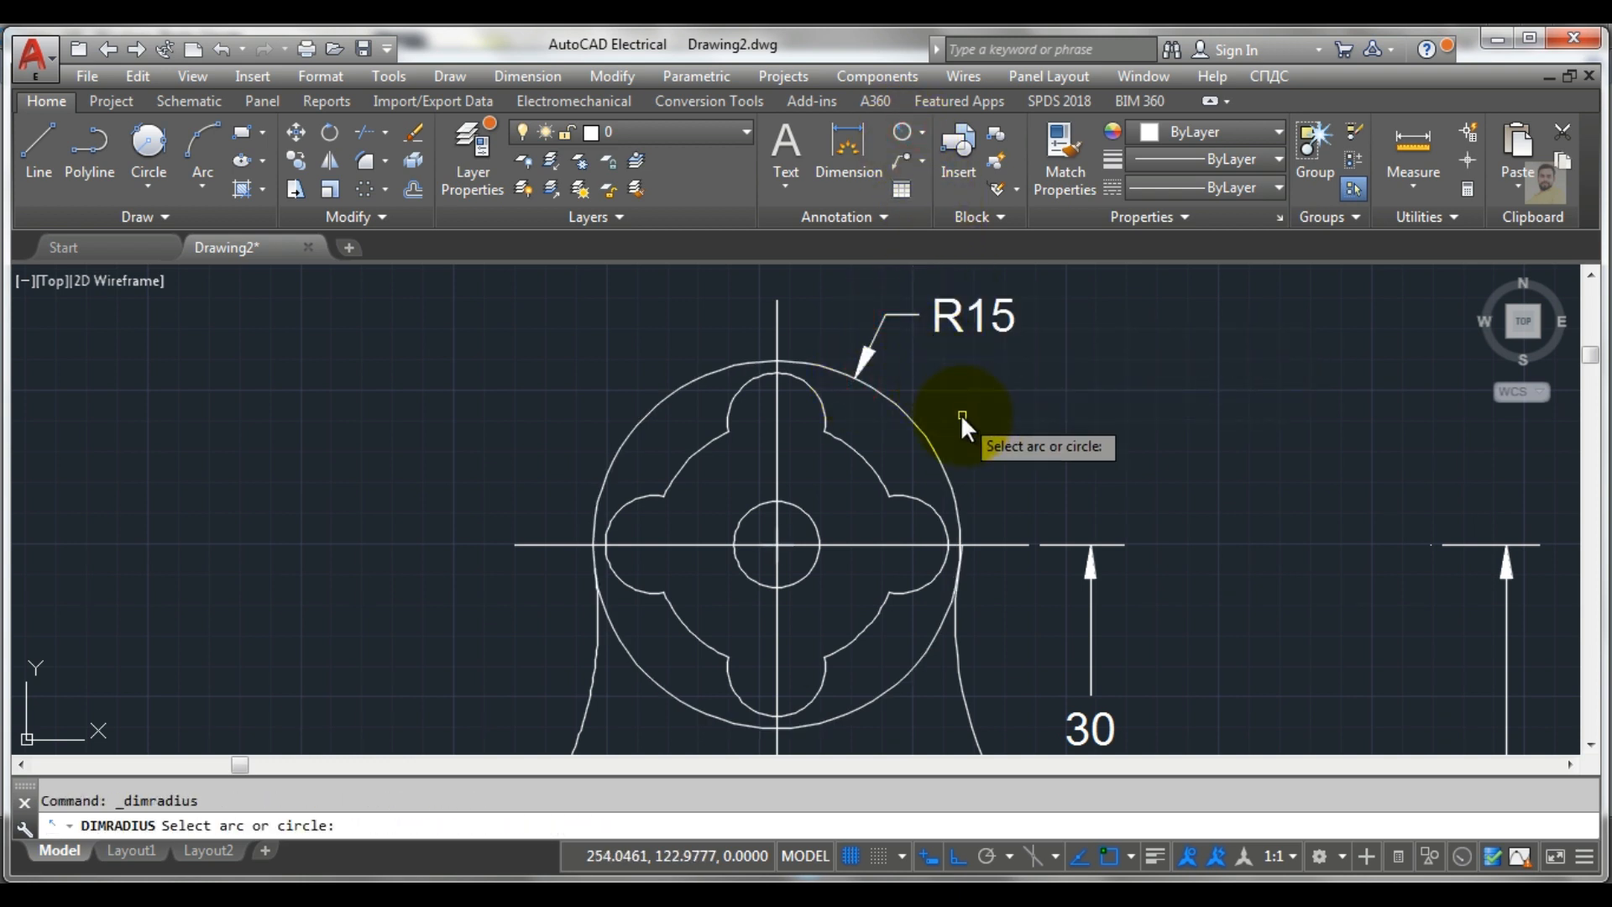
left_click(860, 451)
left_click(899, 376)
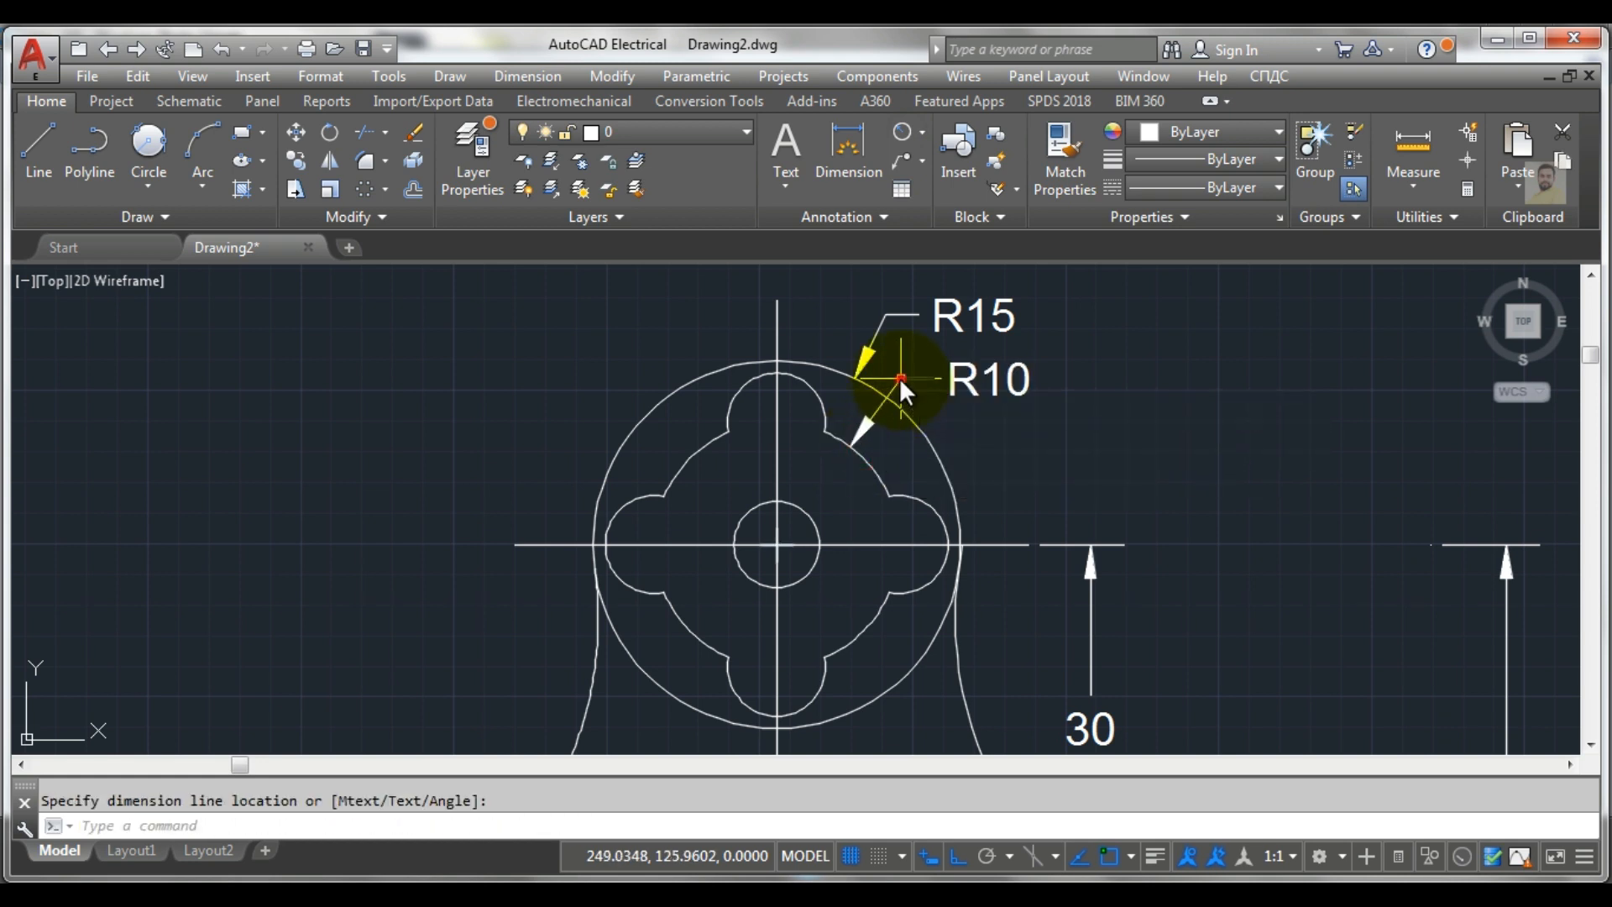
left_click(905, 130)
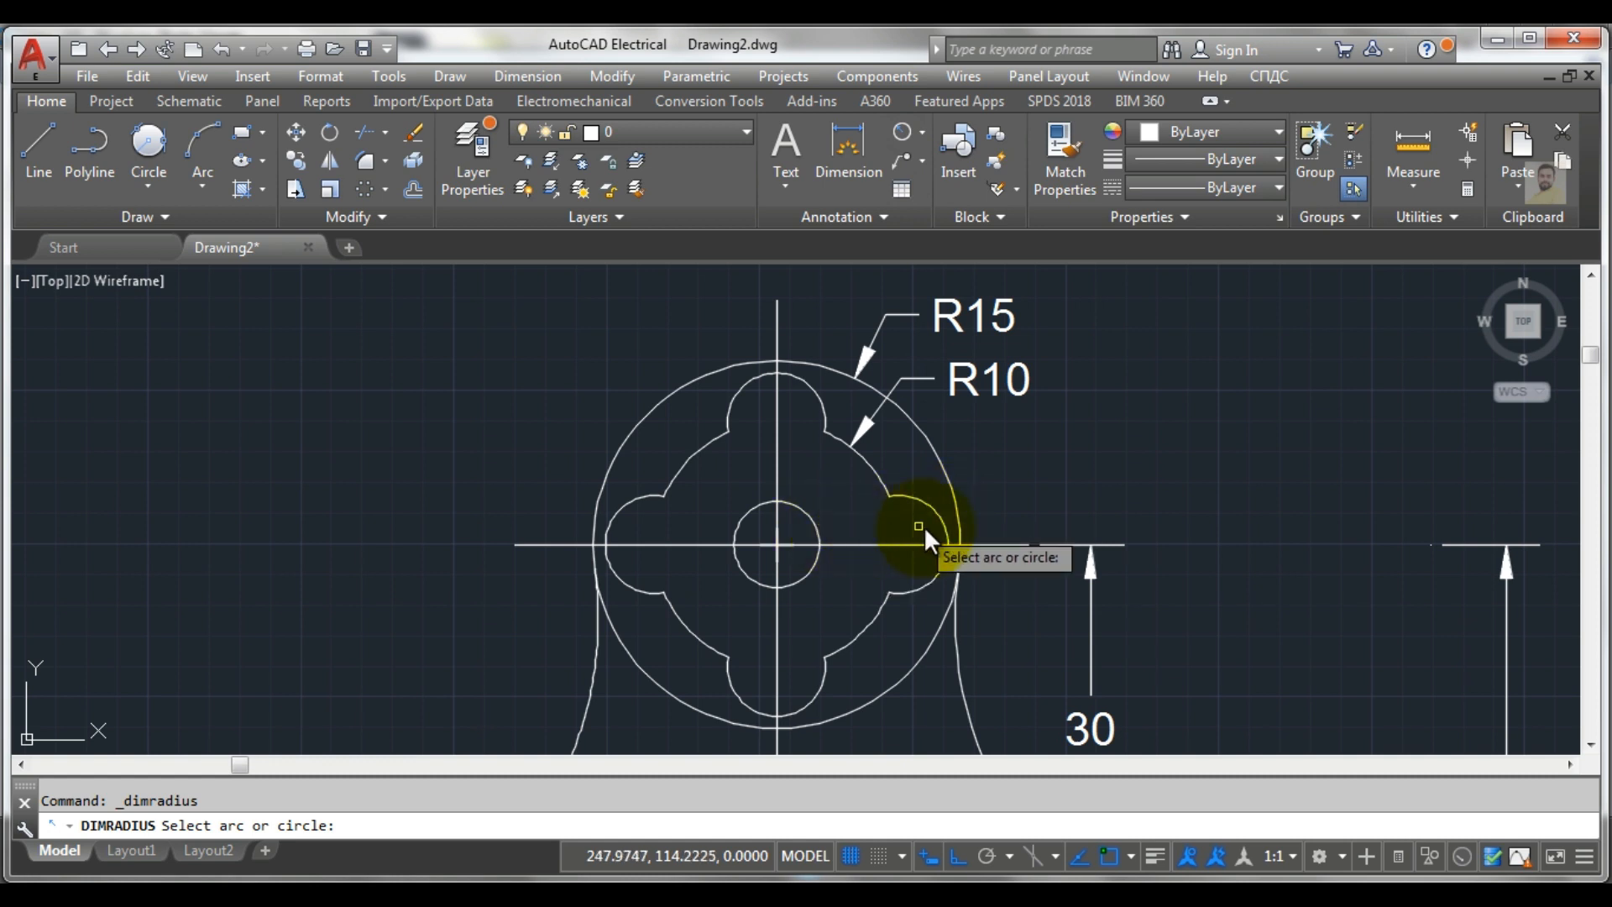
left_click(644, 496)
left_click(571, 402)
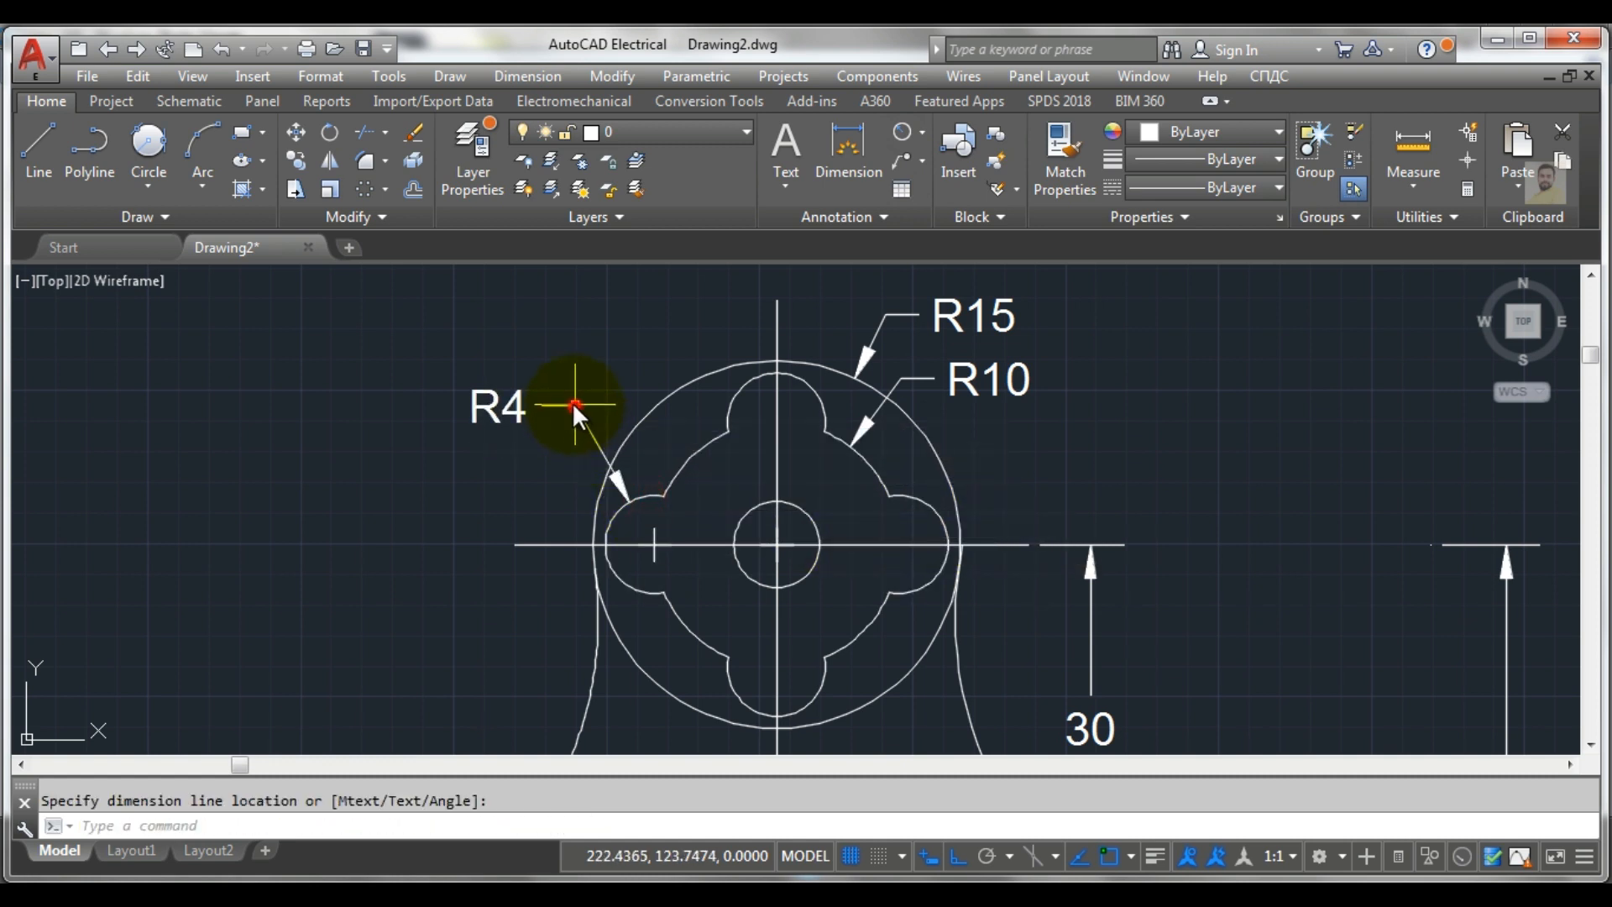
Prefix the radius dimension text of the top lobe's left small arc with "4 Holes"
left_click(470, 406)
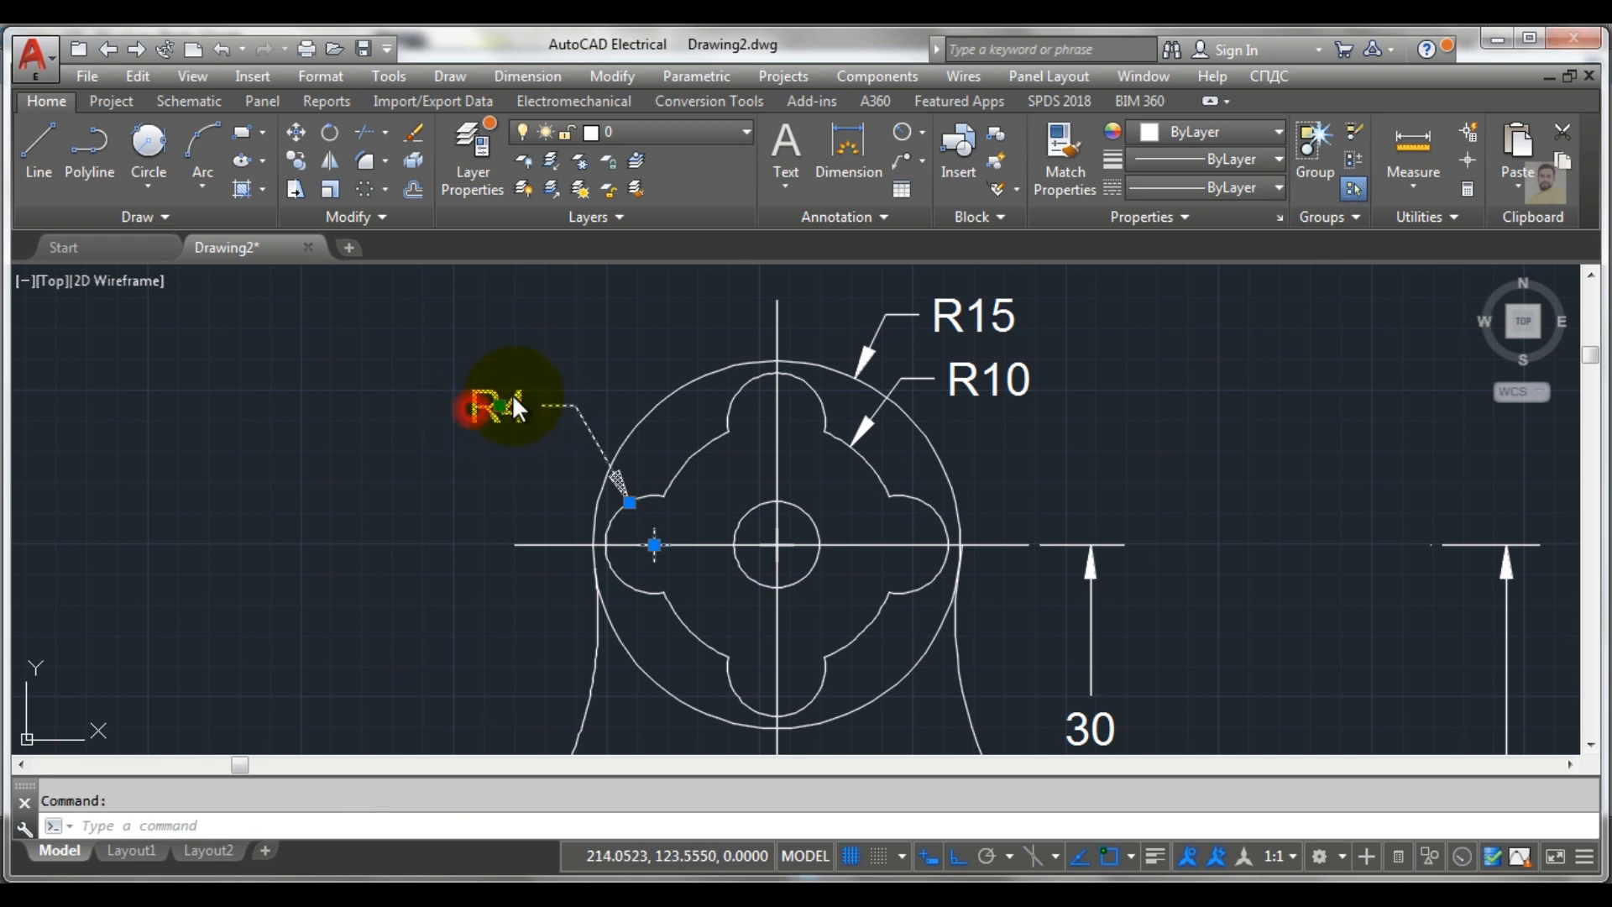
double_click(514, 396)
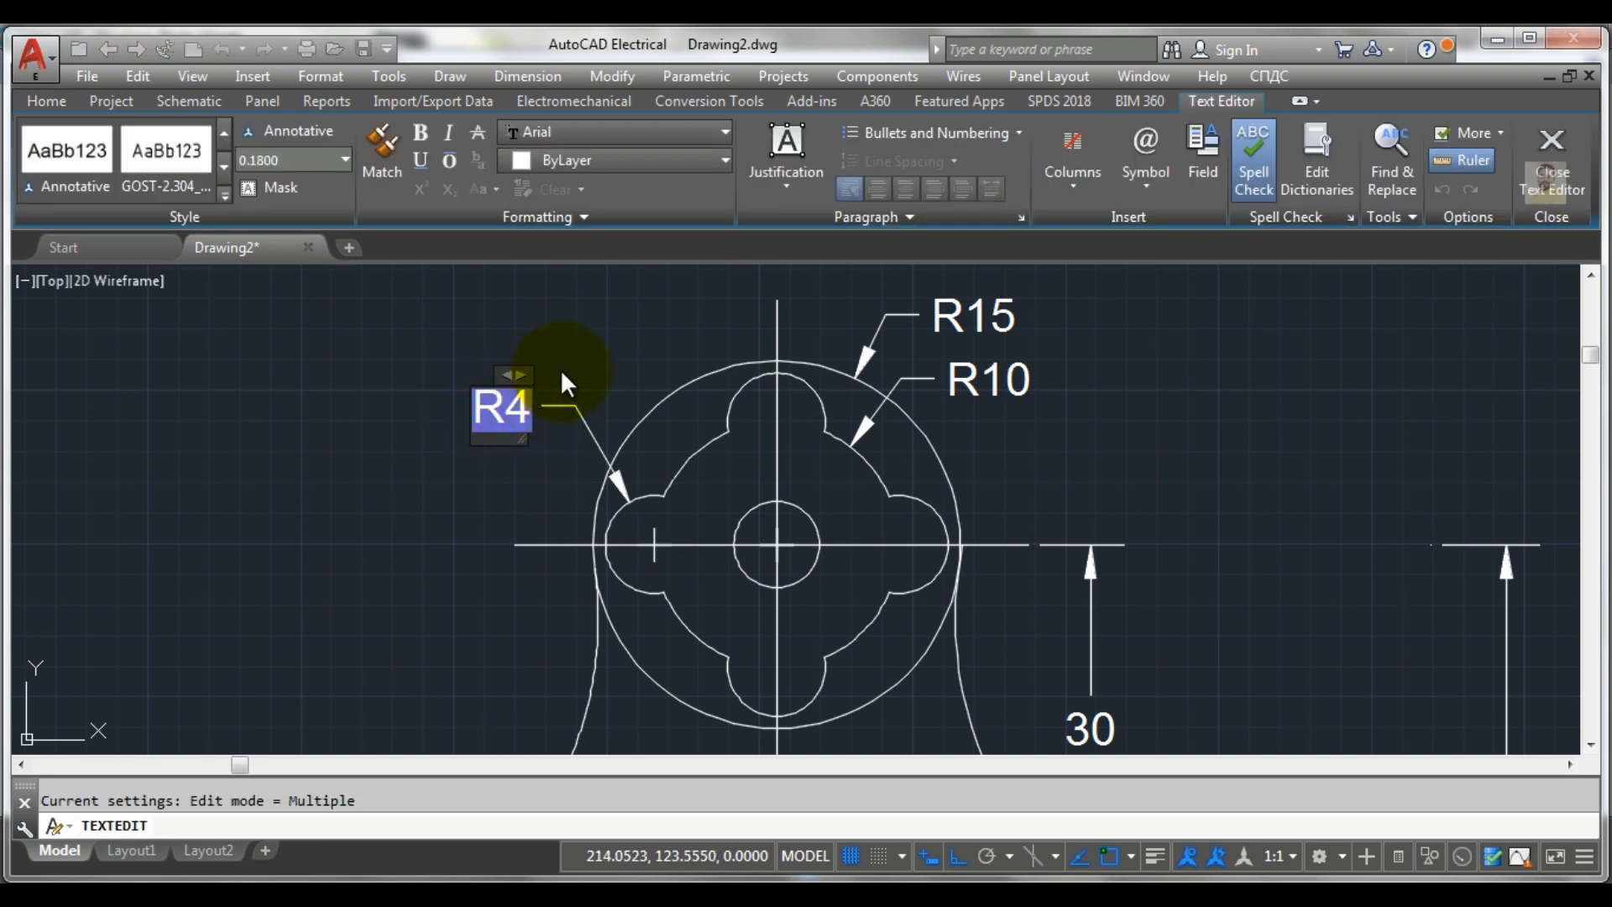
type("6 Ho")
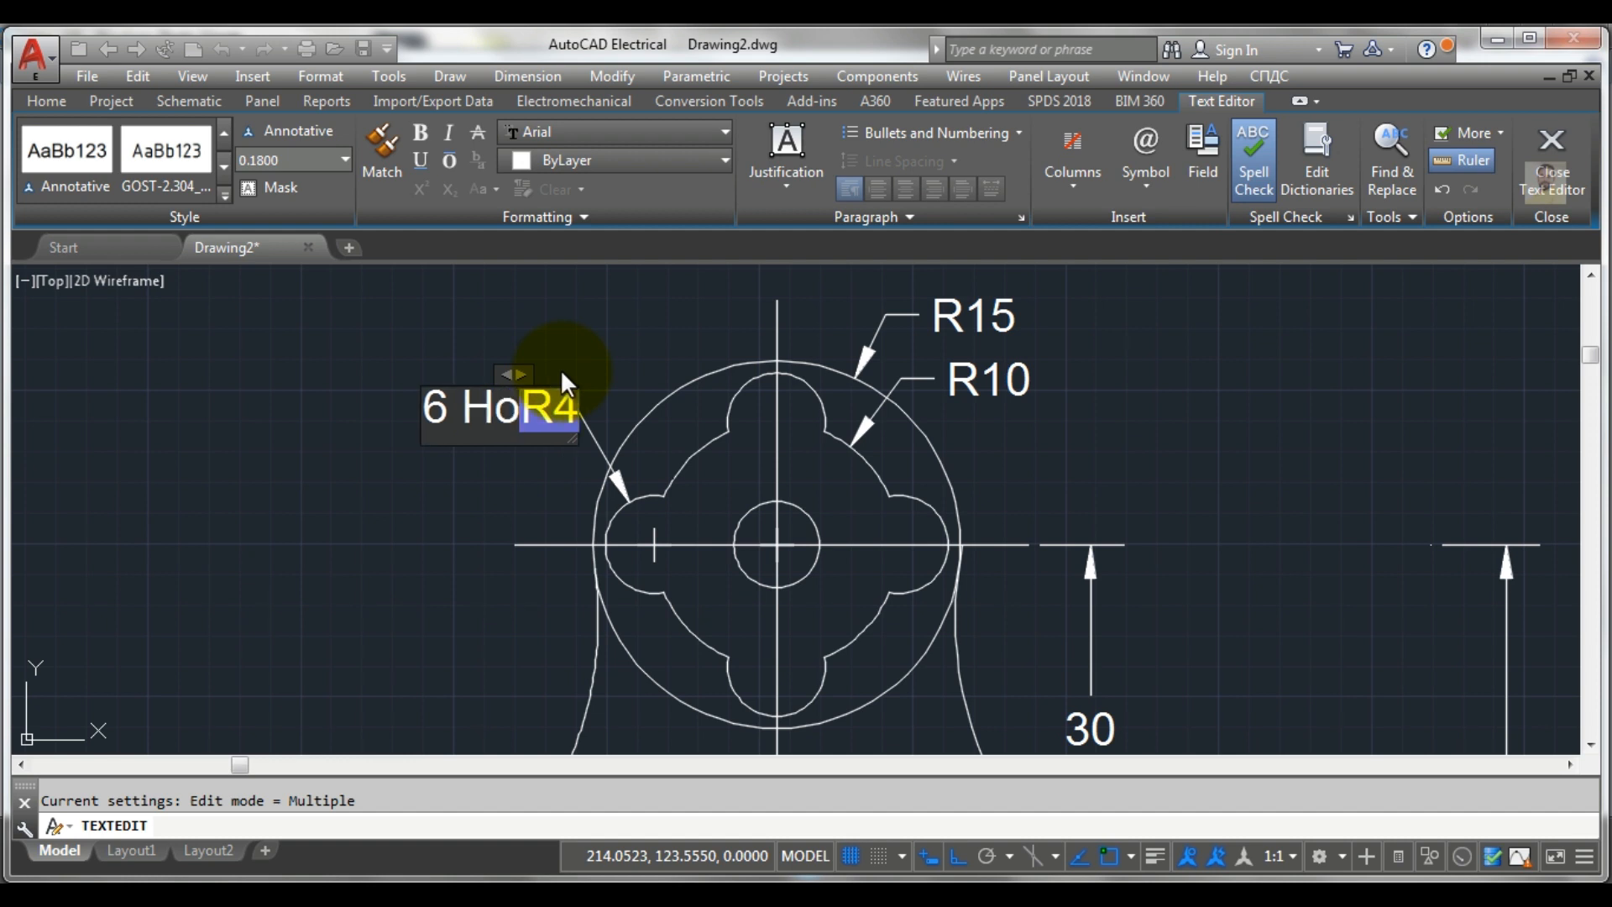
key("BackSpace")
key("BackSpace")
key("BackSpace")
key("BackSpace")
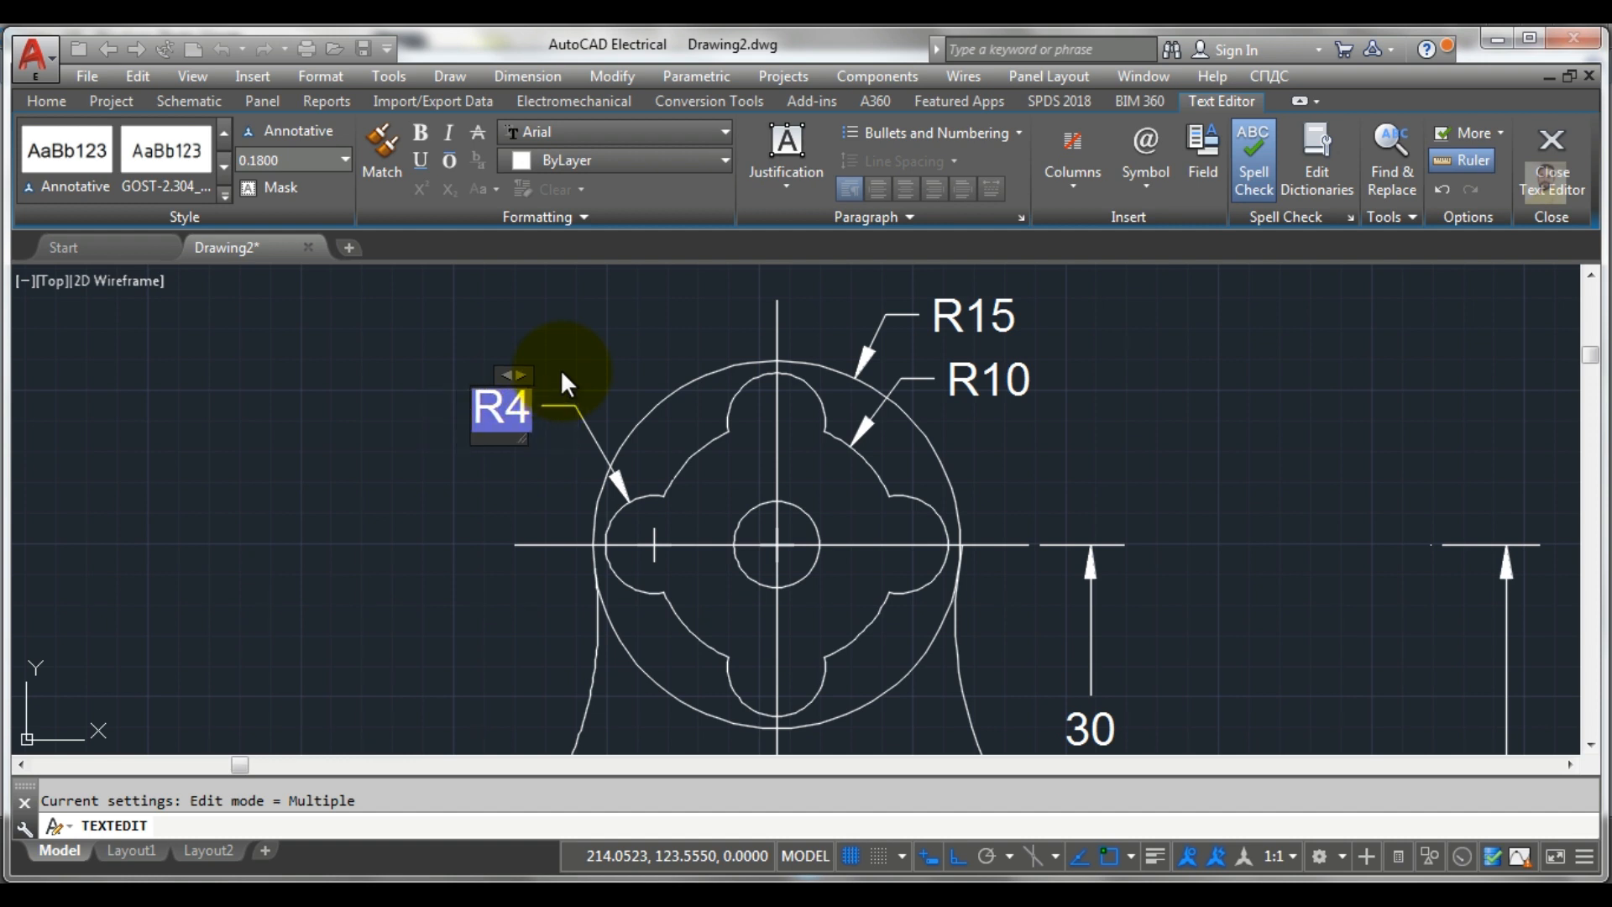
type("4")
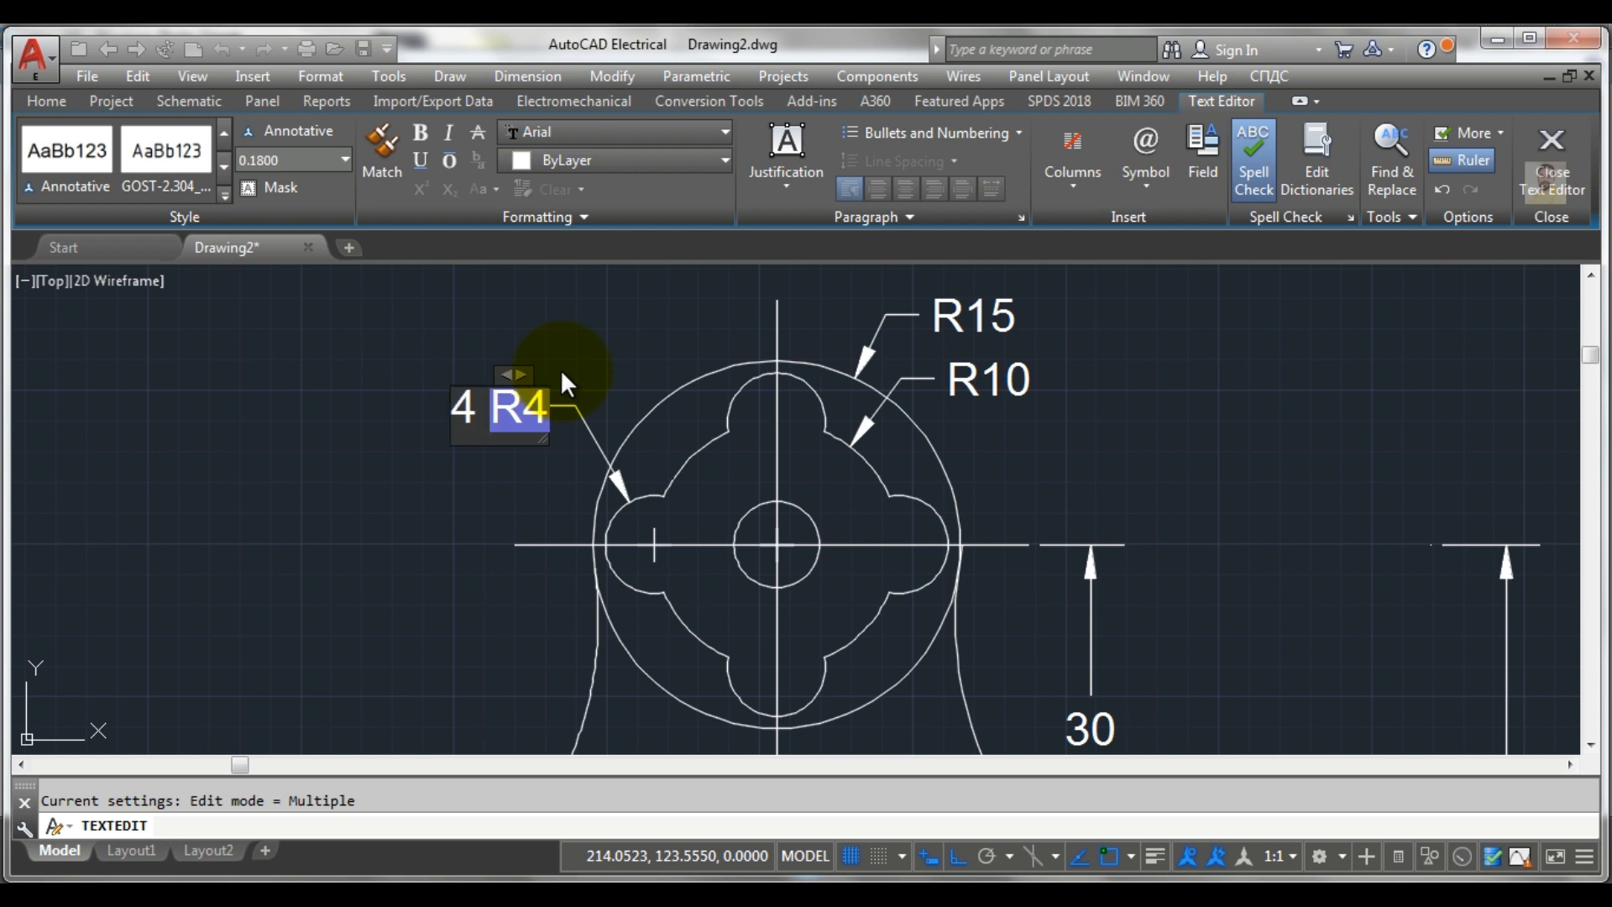
type(" Holes")
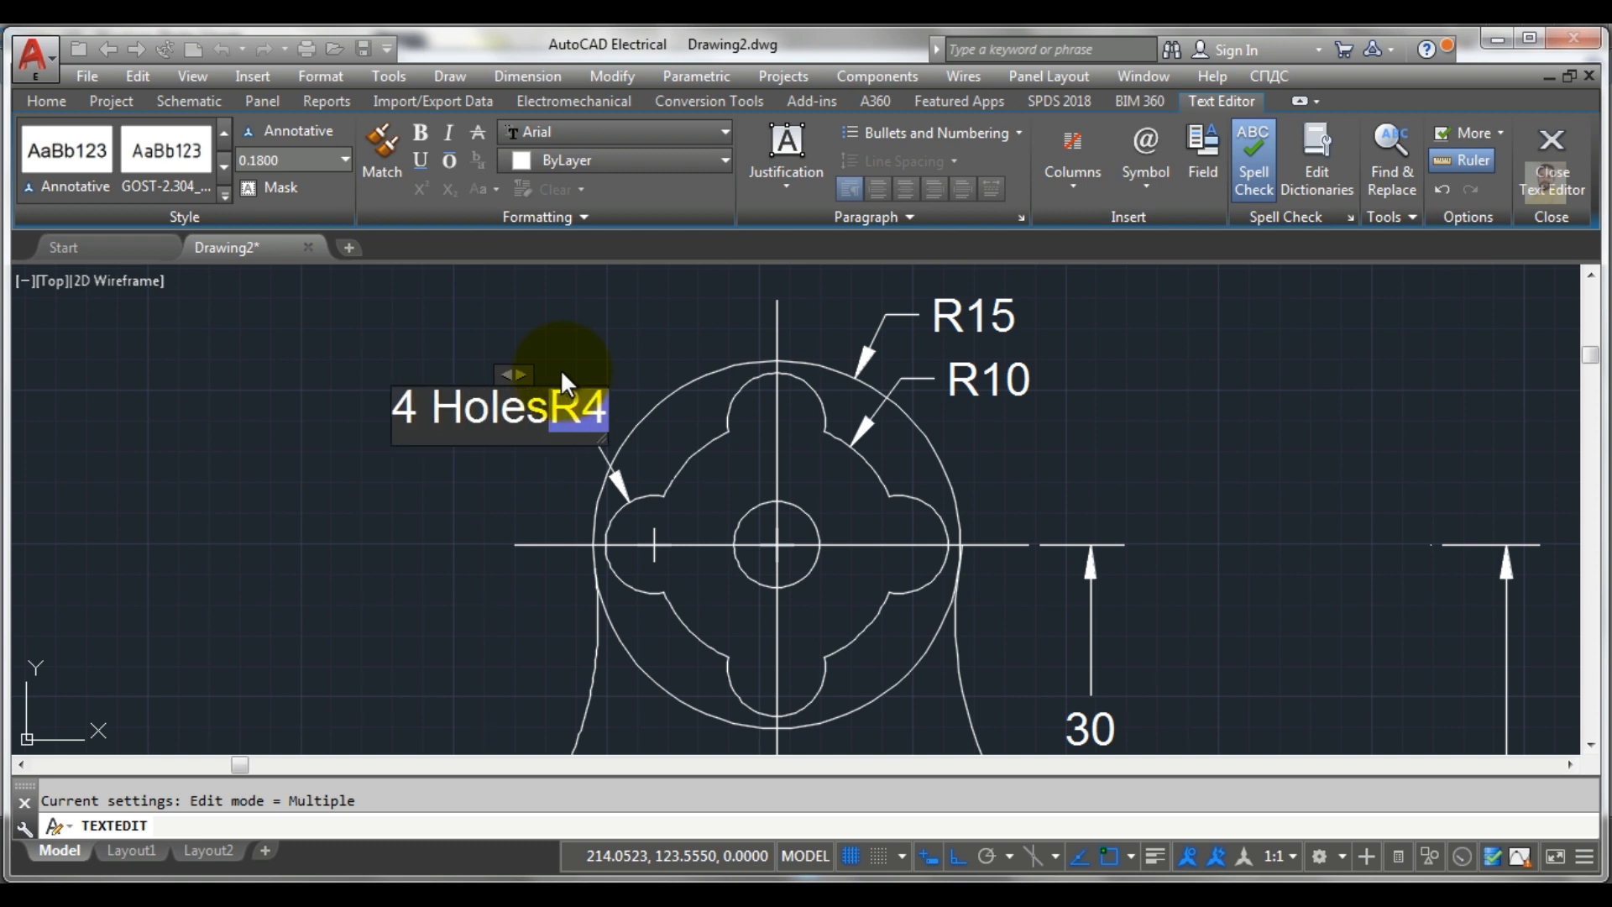
left_click(542, 476)
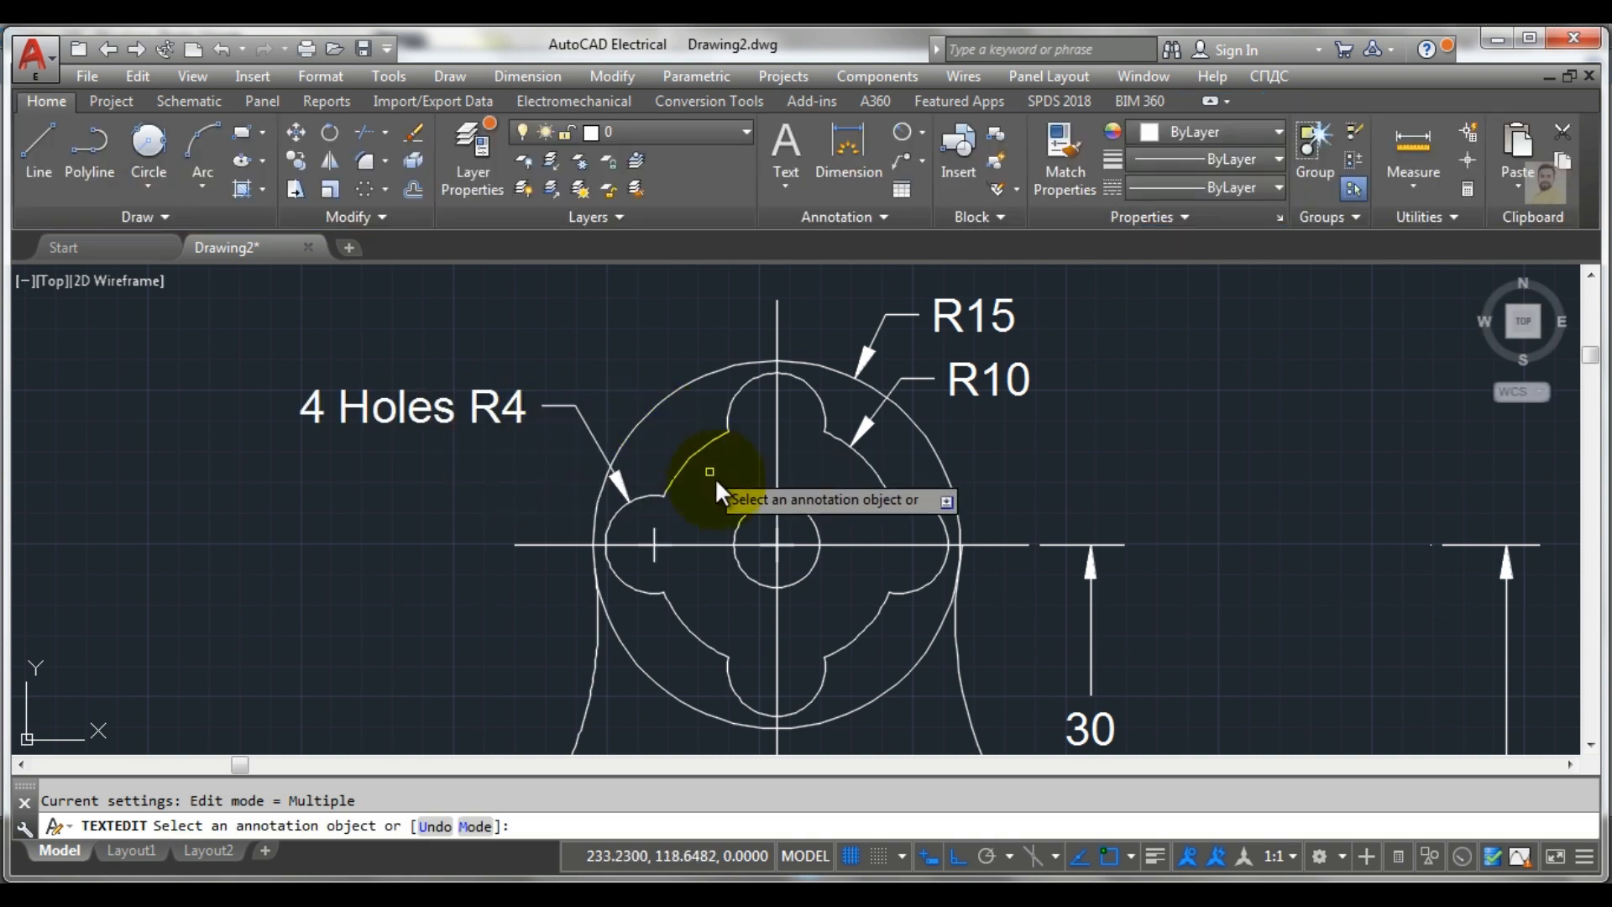
left_click(910, 134)
left_click(919, 131)
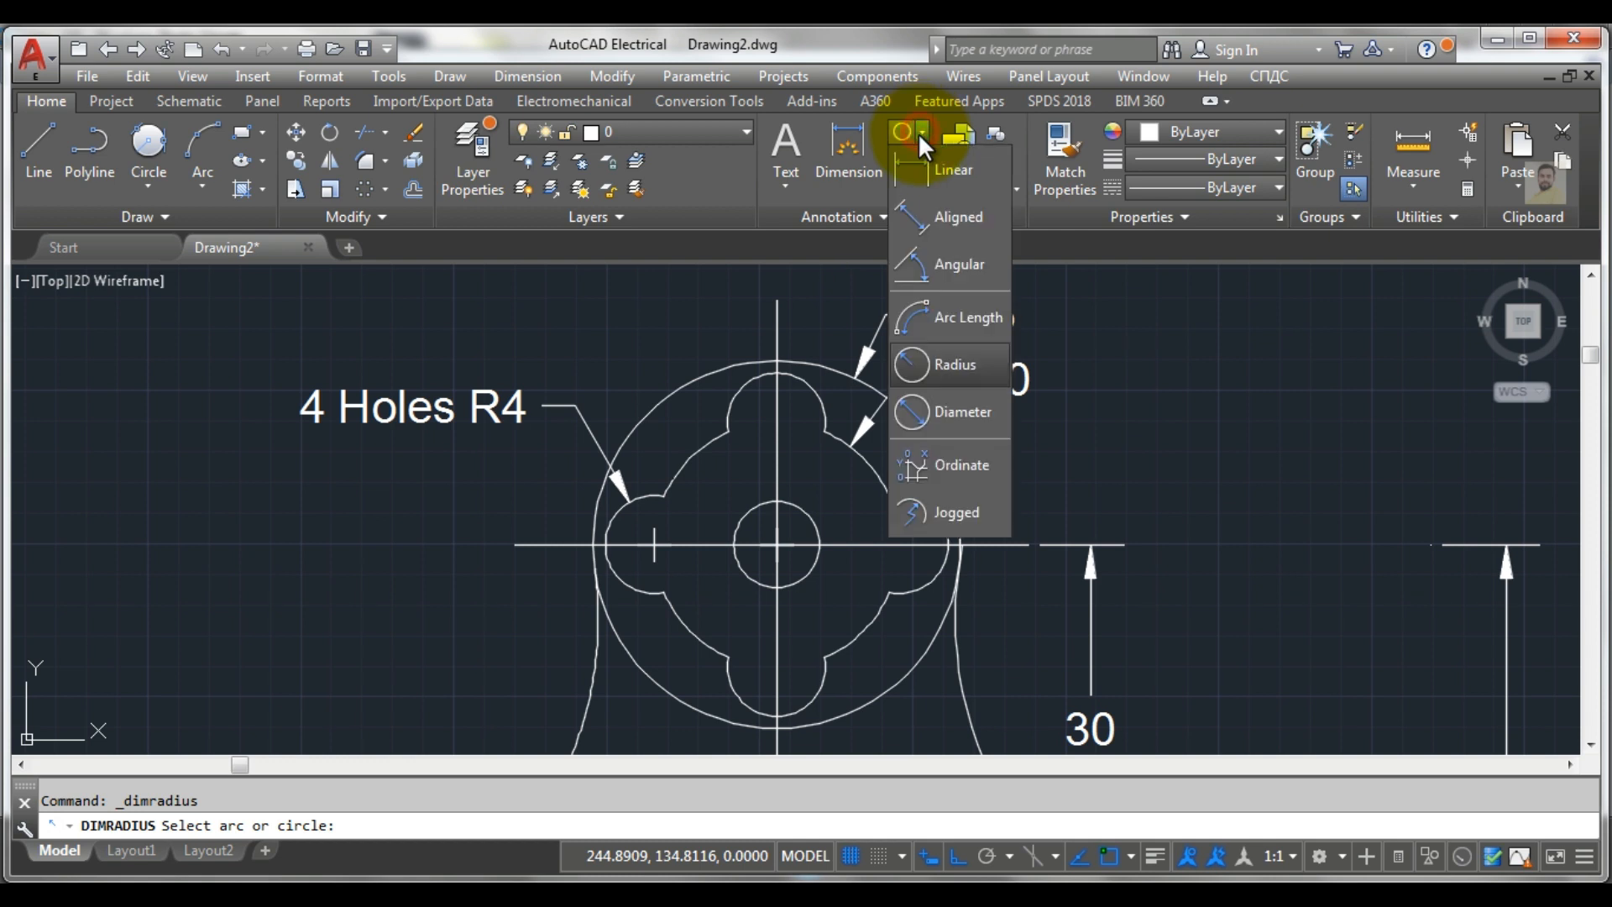
left_click(946, 357)
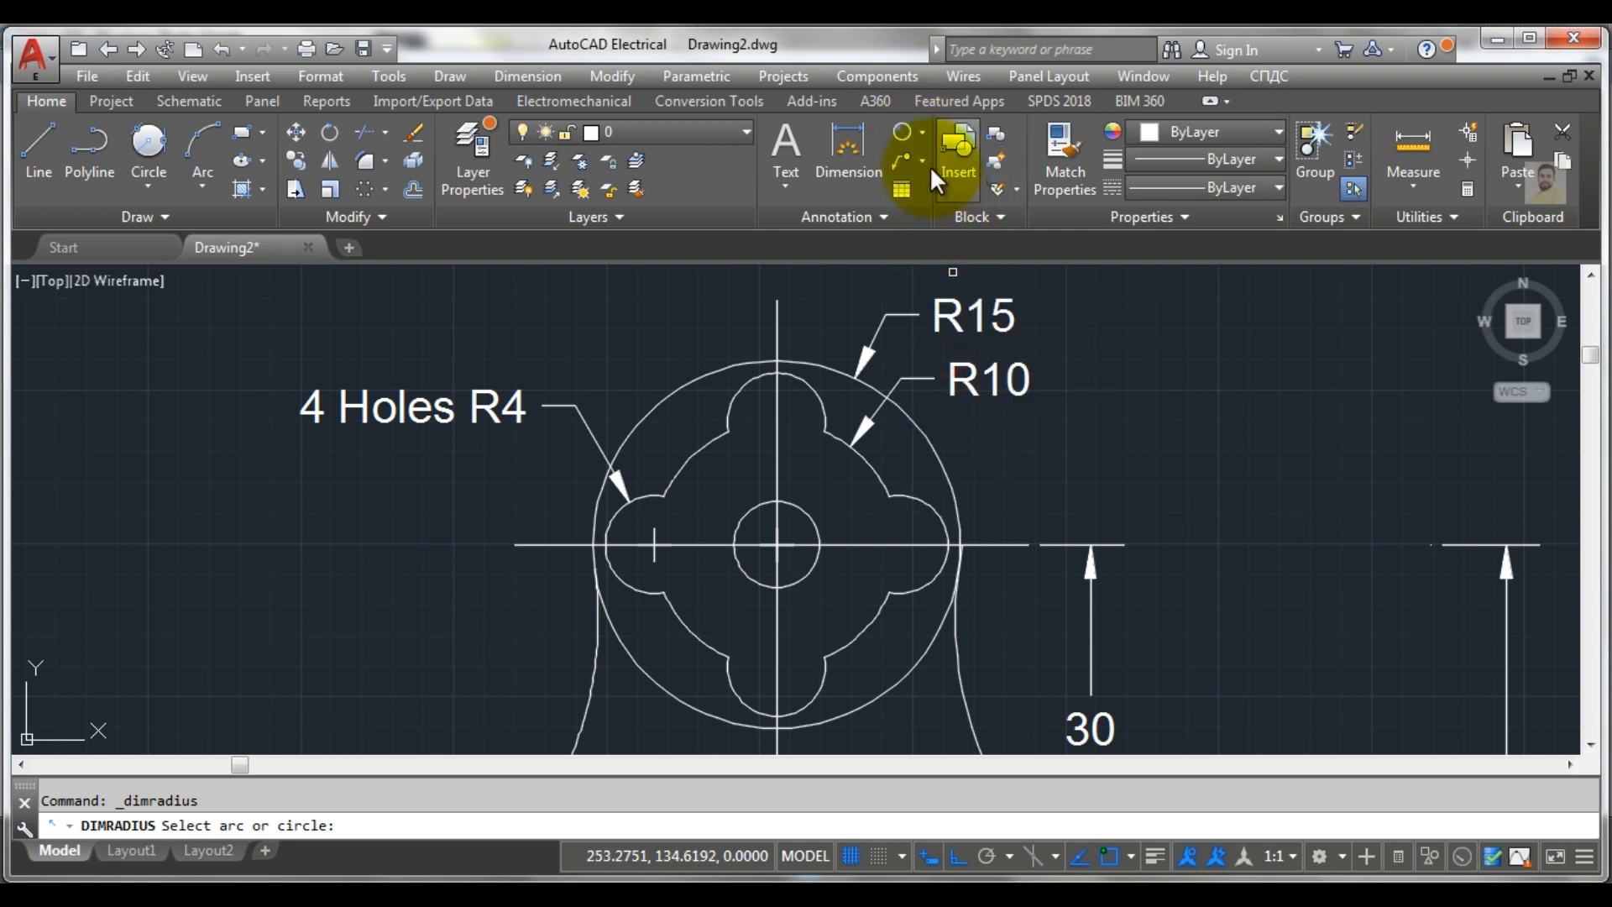
Add a diameter dimension to the top lobe's small centre circle, with its text beyond the outer circle on the right
left_click(921, 131)
left_click(955, 410)
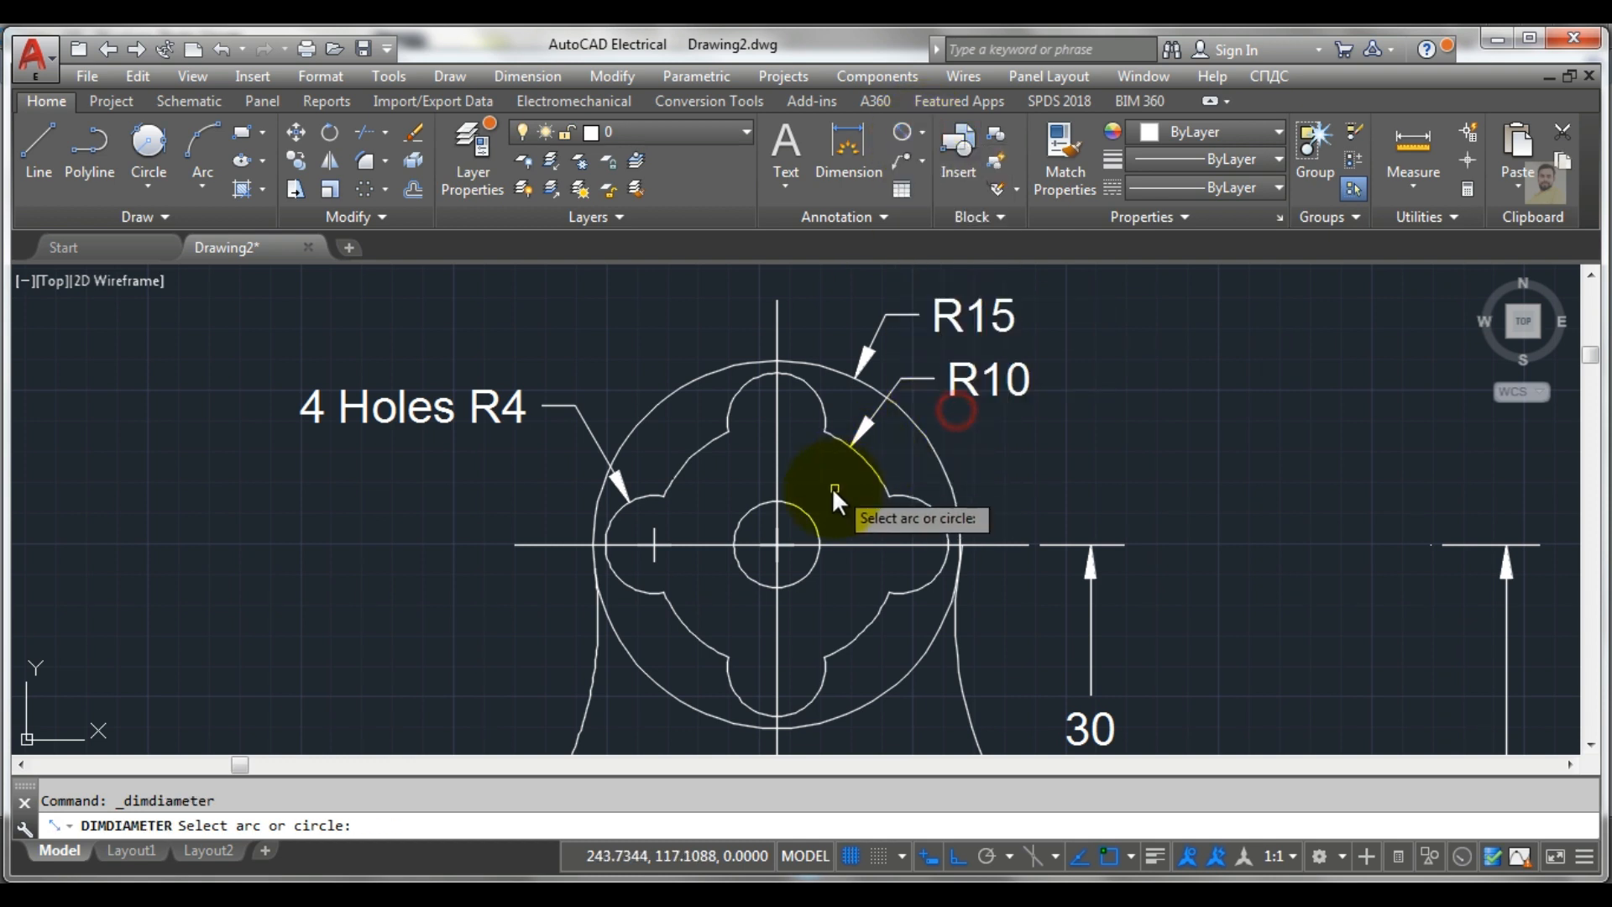
left_click(814, 527)
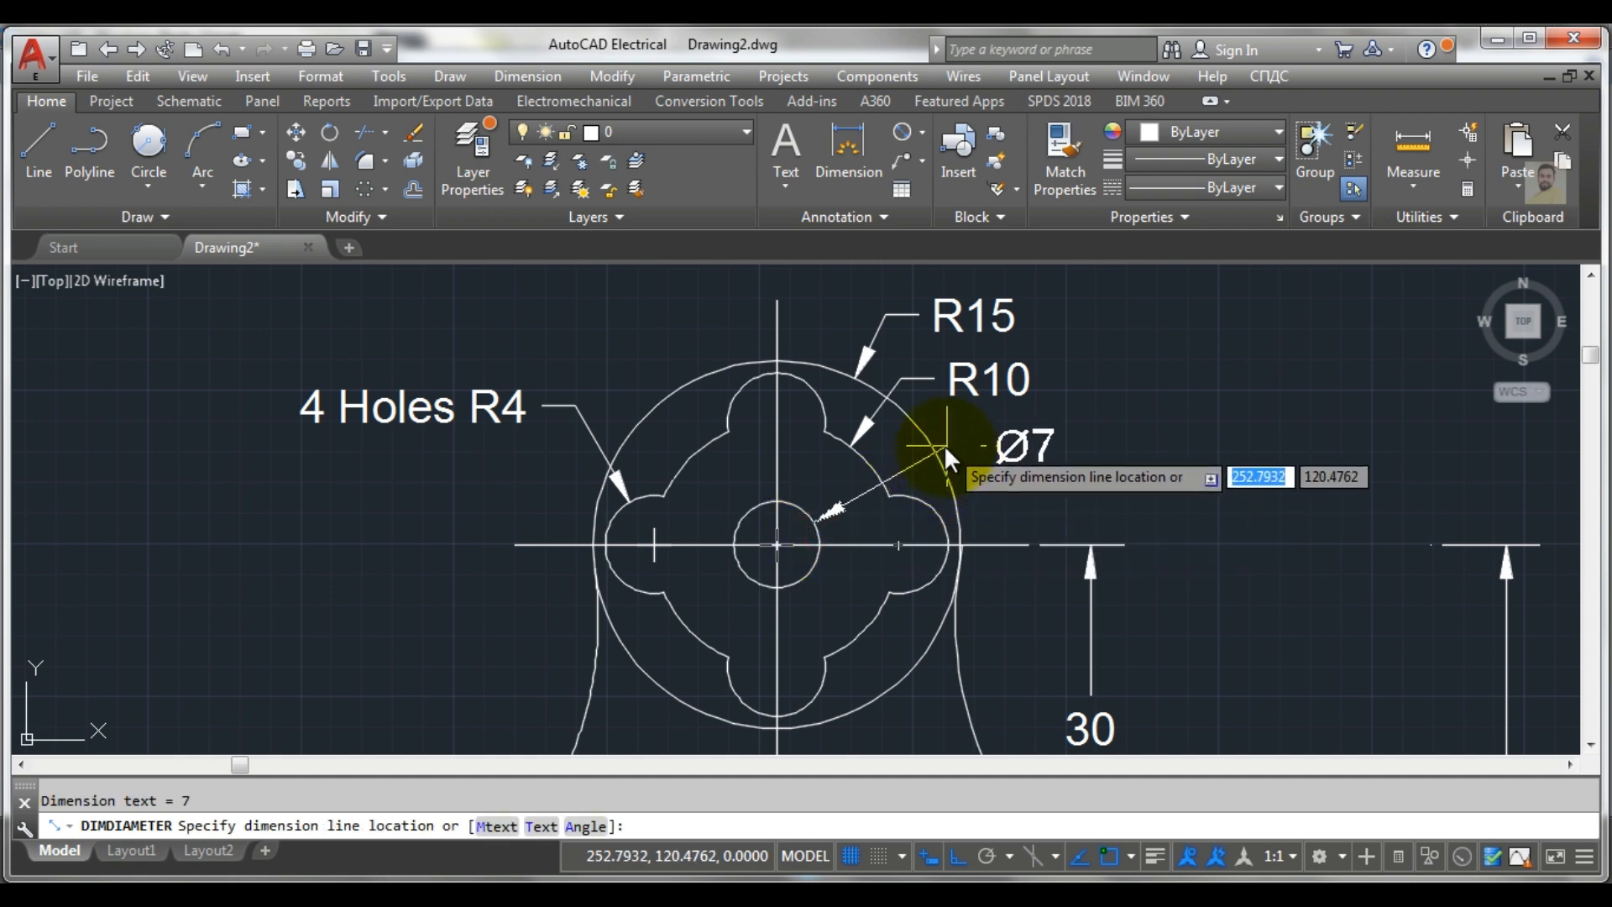
left_click(989, 449)
Add a diameter dimension to the lower-left lobe's small centre circle, with its text outside the outer circle on the left
scroll(990, 448, "down", 3)
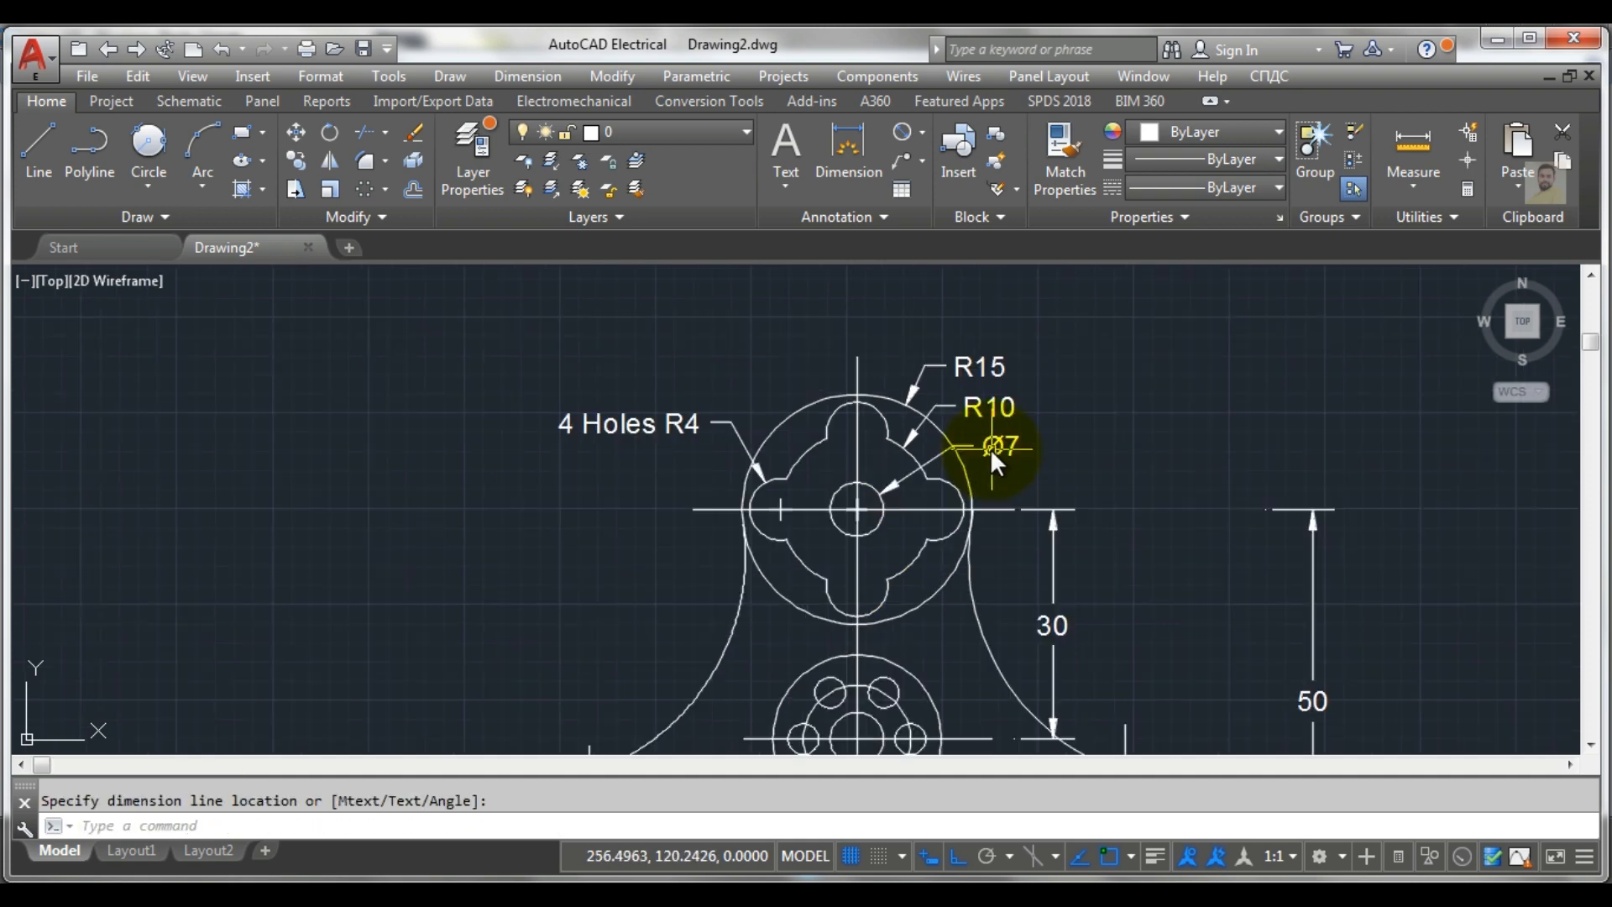
middle_click_drag(957, 445, 925, 336)
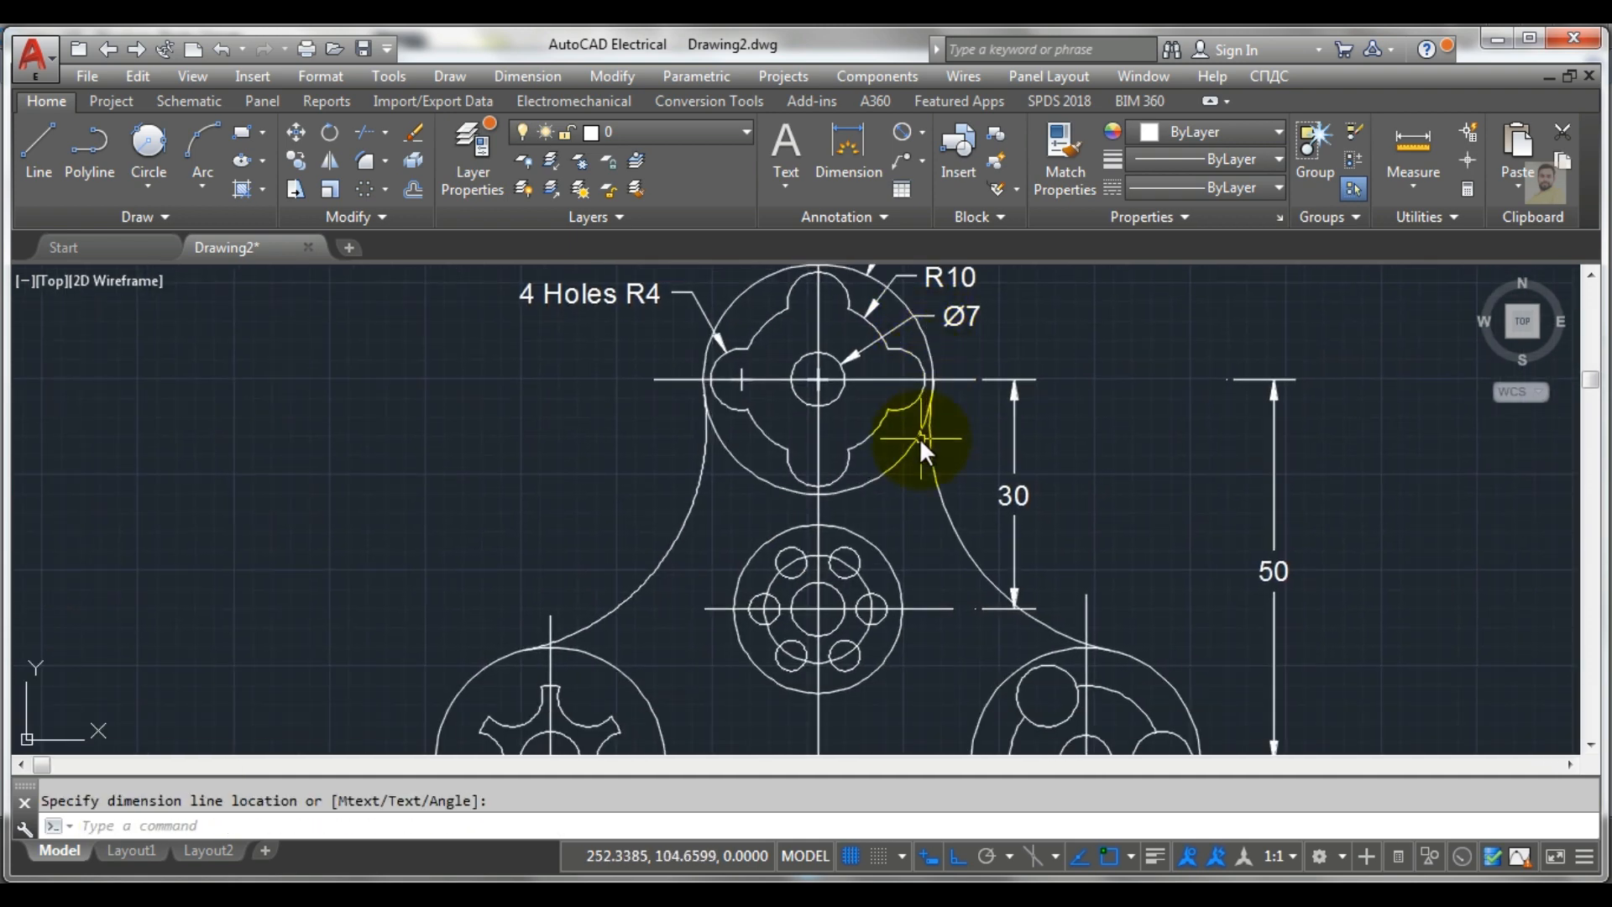
scroll(920, 436, "down", 4)
scroll(761, 569, "up", 4)
middle_click_drag(783, 551, 820, 493)
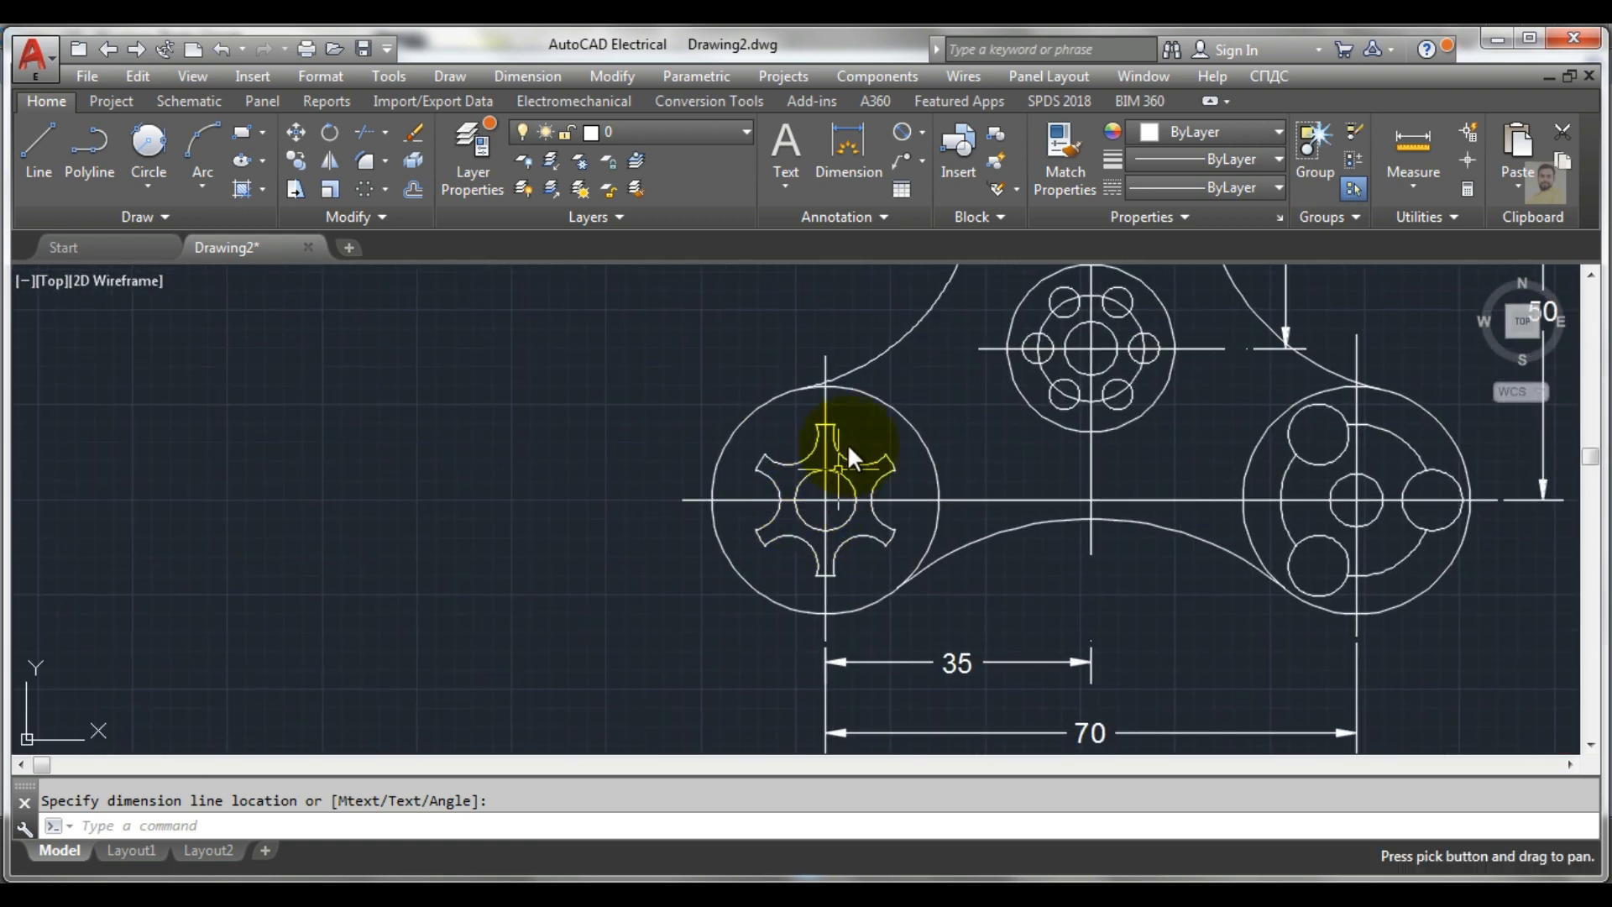
left_click(902, 134)
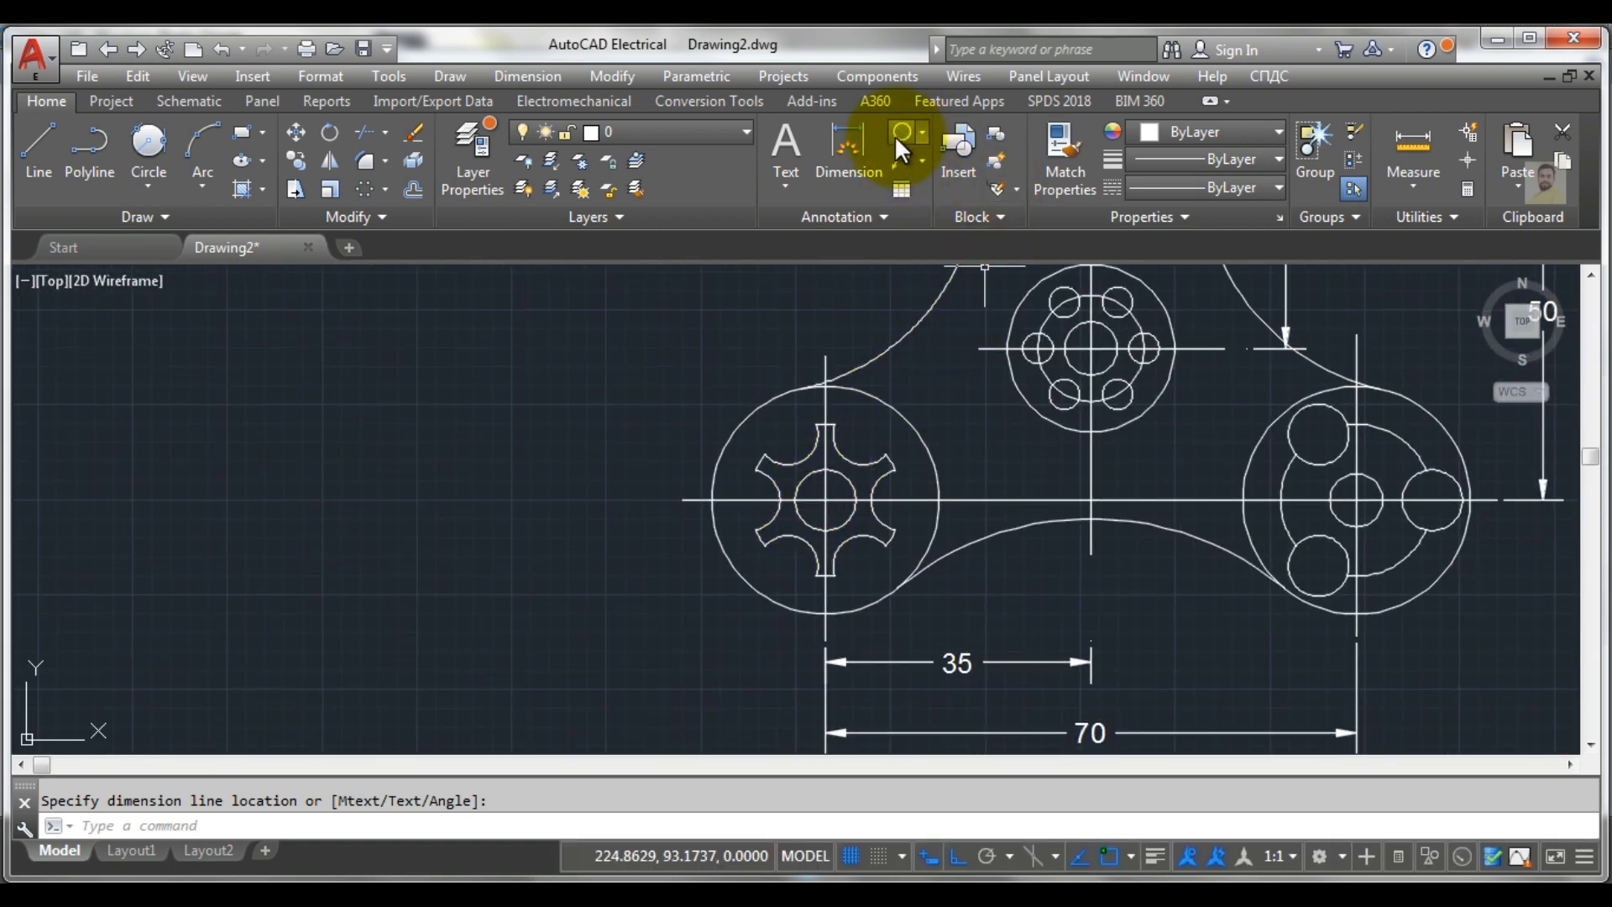
left_click(796, 512)
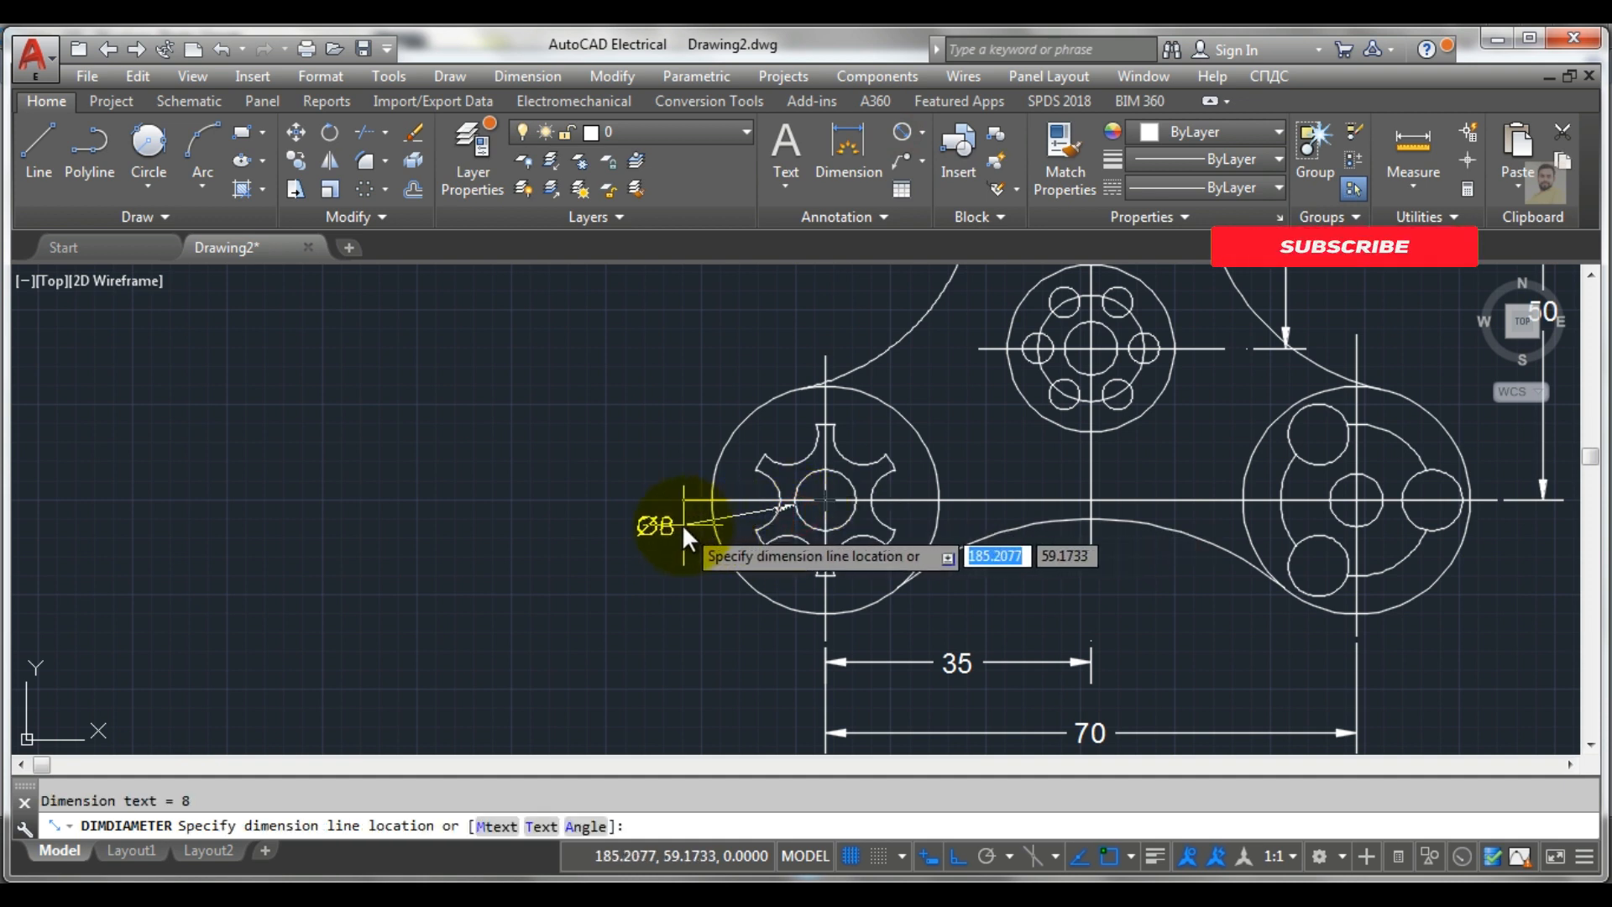
left_click(627, 535)
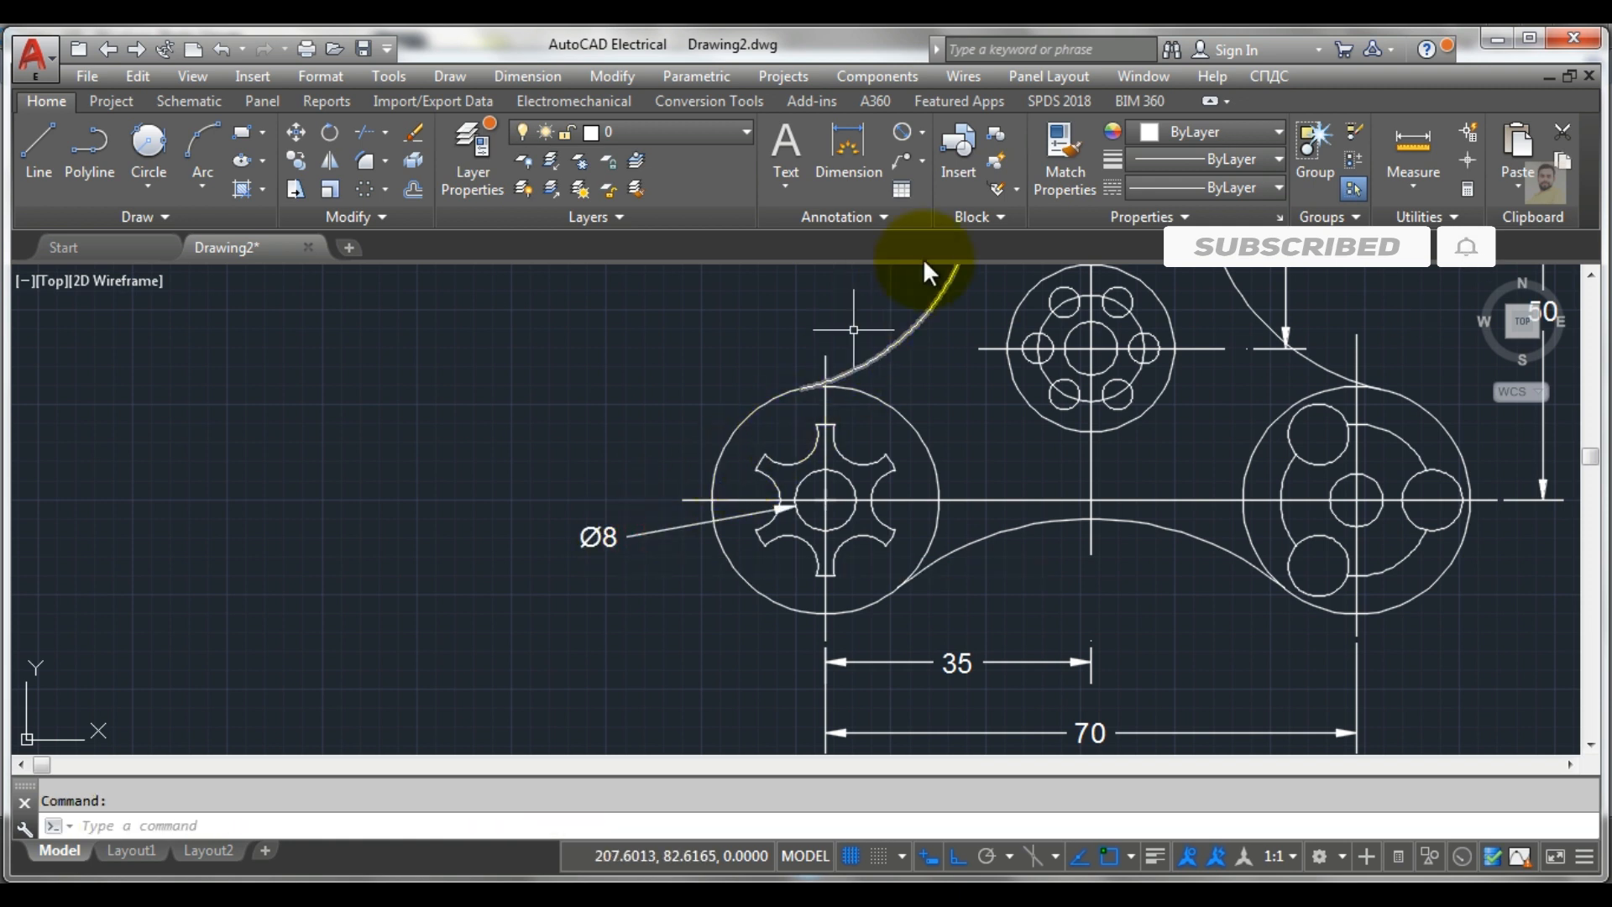
Add a radius dimension to the outer end arc of the upper-left arm in the lower-left lobe's star cutout, with its text left of the lobe
left_click(922, 132)
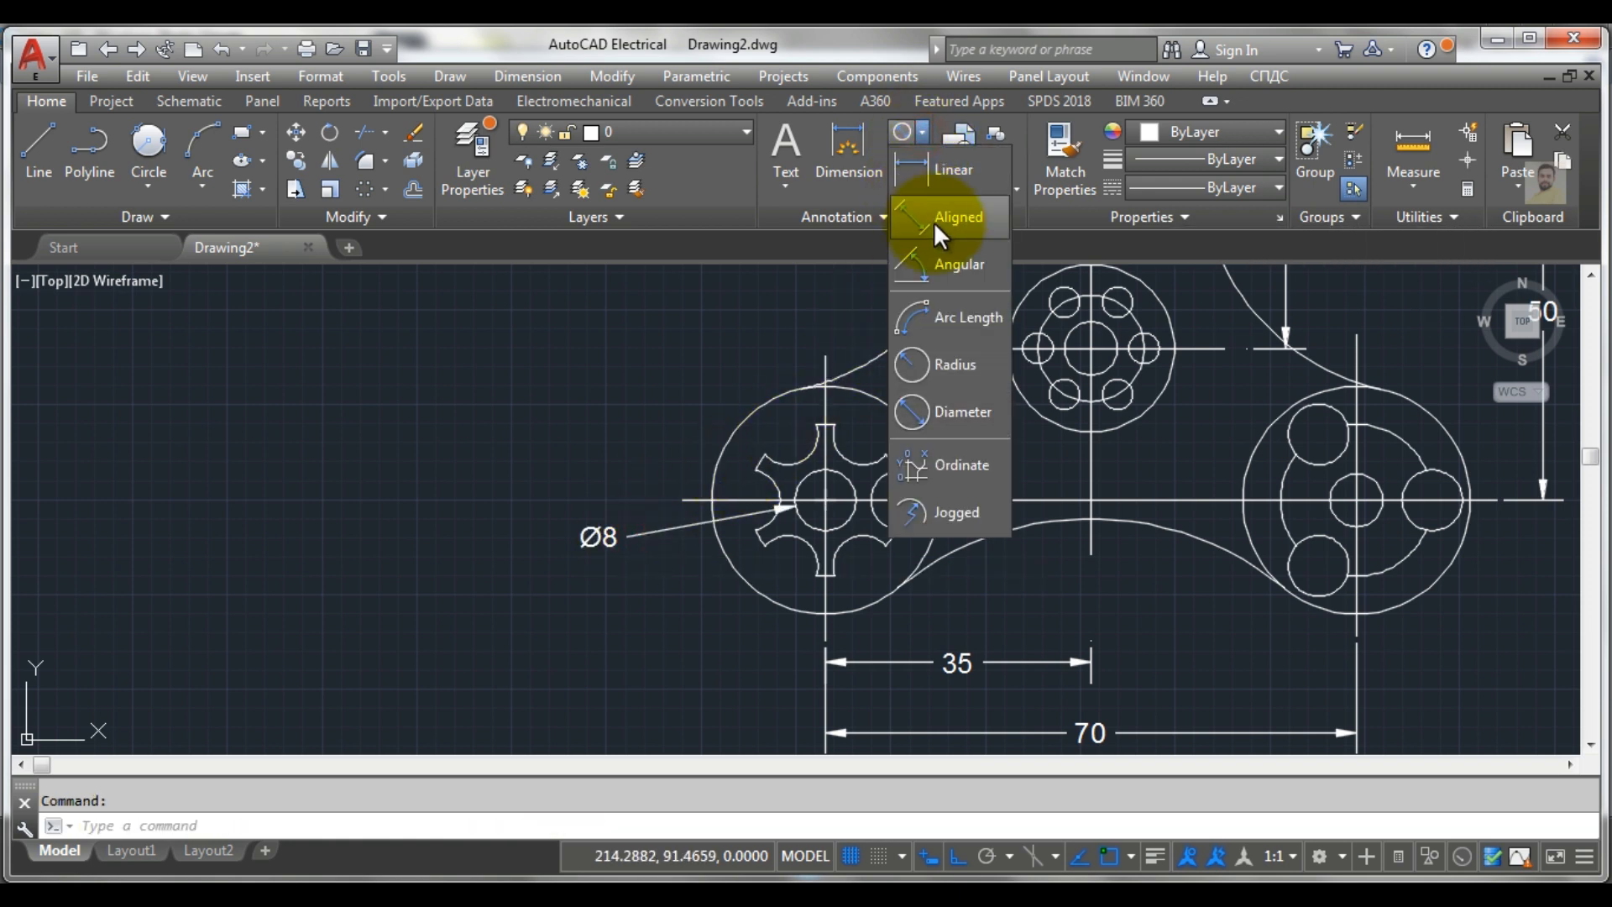
left_click(939, 365)
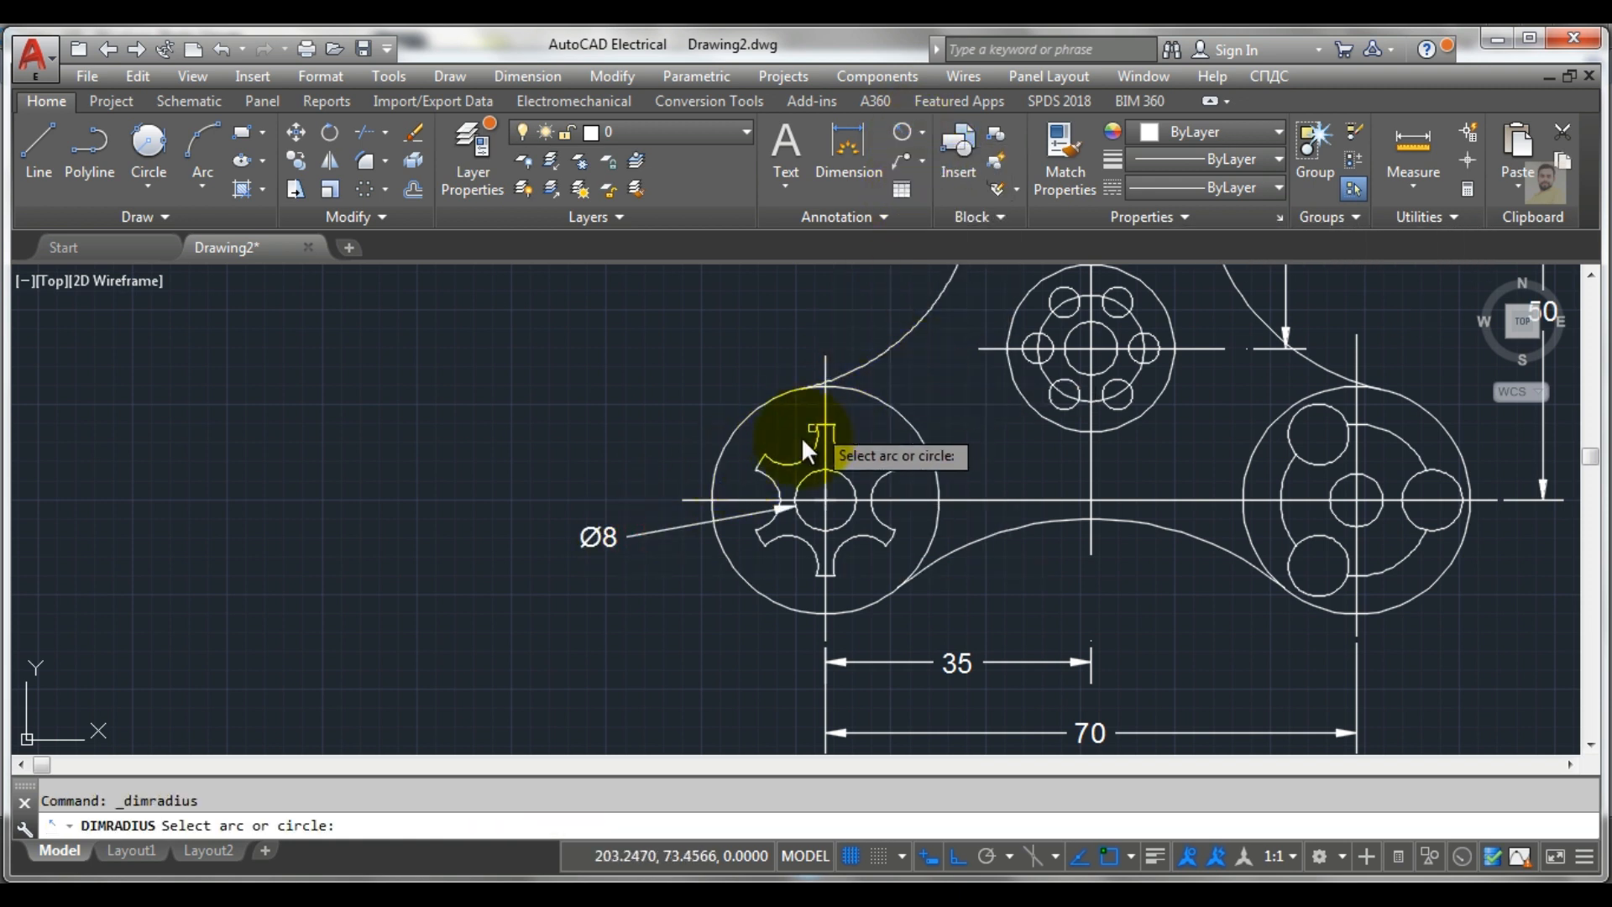
scroll(778, 455, "up", 2)
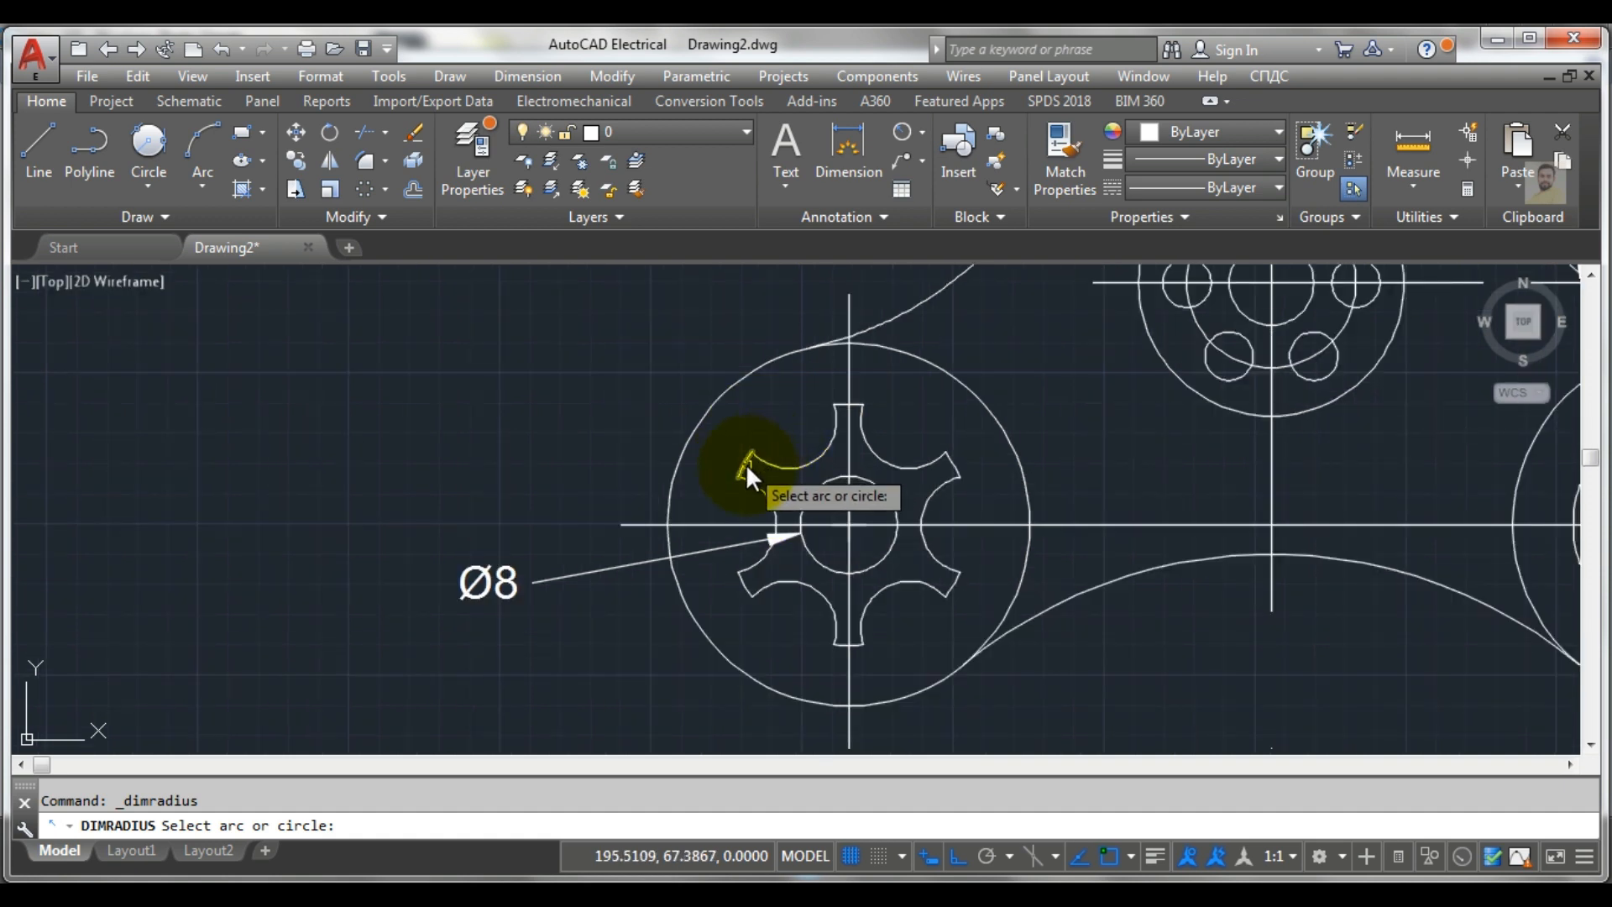
left_click(744, 464)
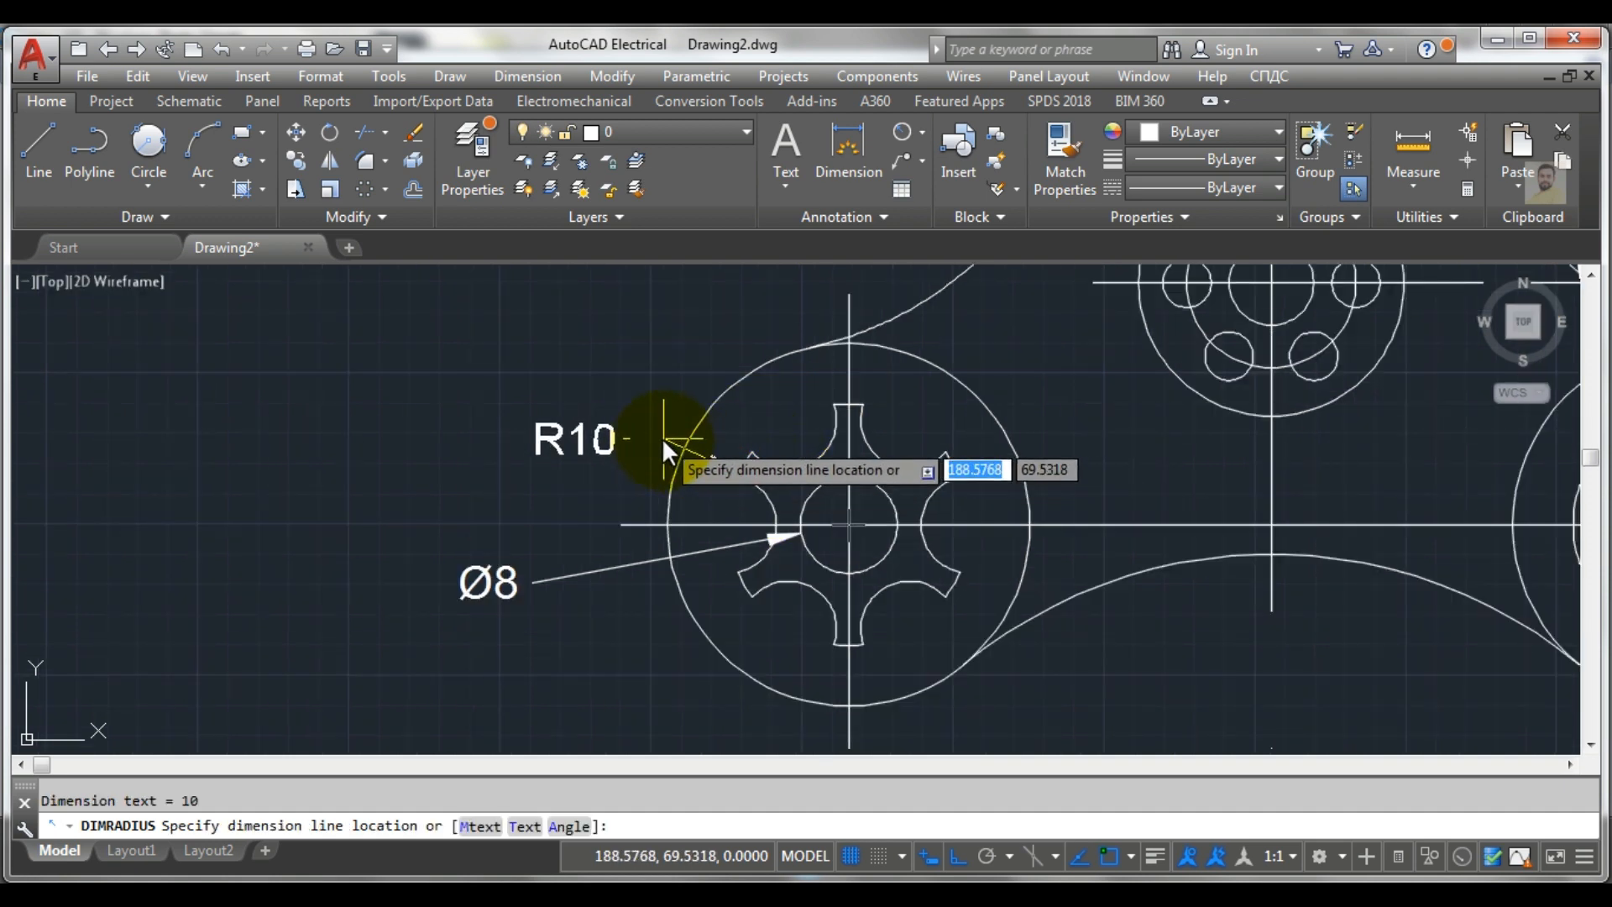
left_click(662, 438)
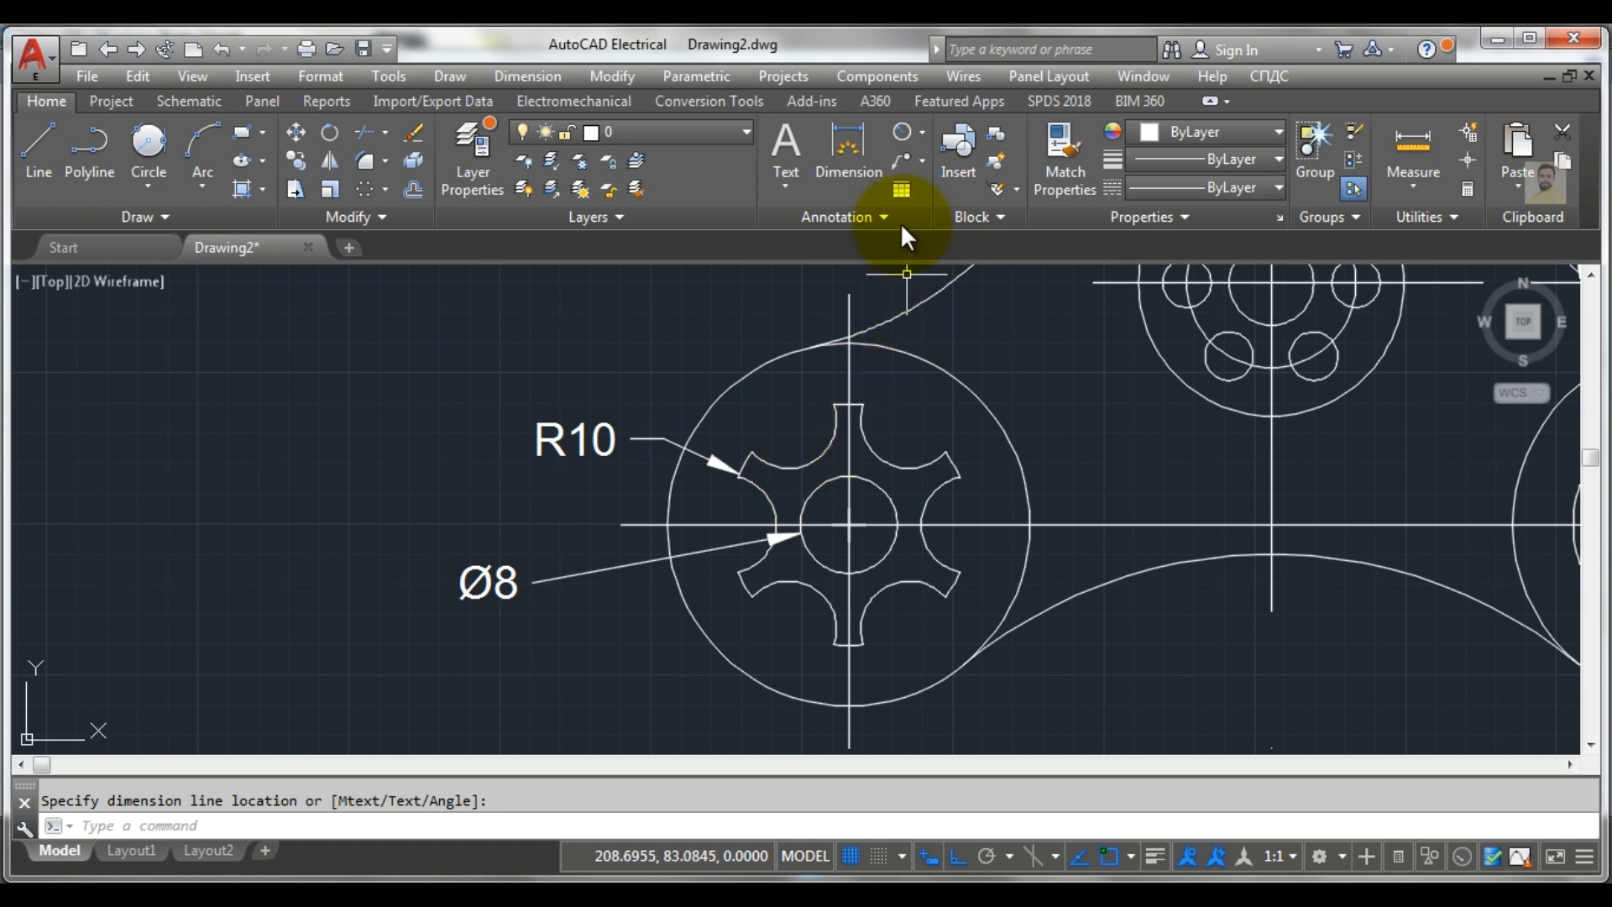
Add a radius dimension to the upper-left concave arc of the lower-left lobe's star cutout and prefix its text with "6 Holes"
left_click(903, 134)
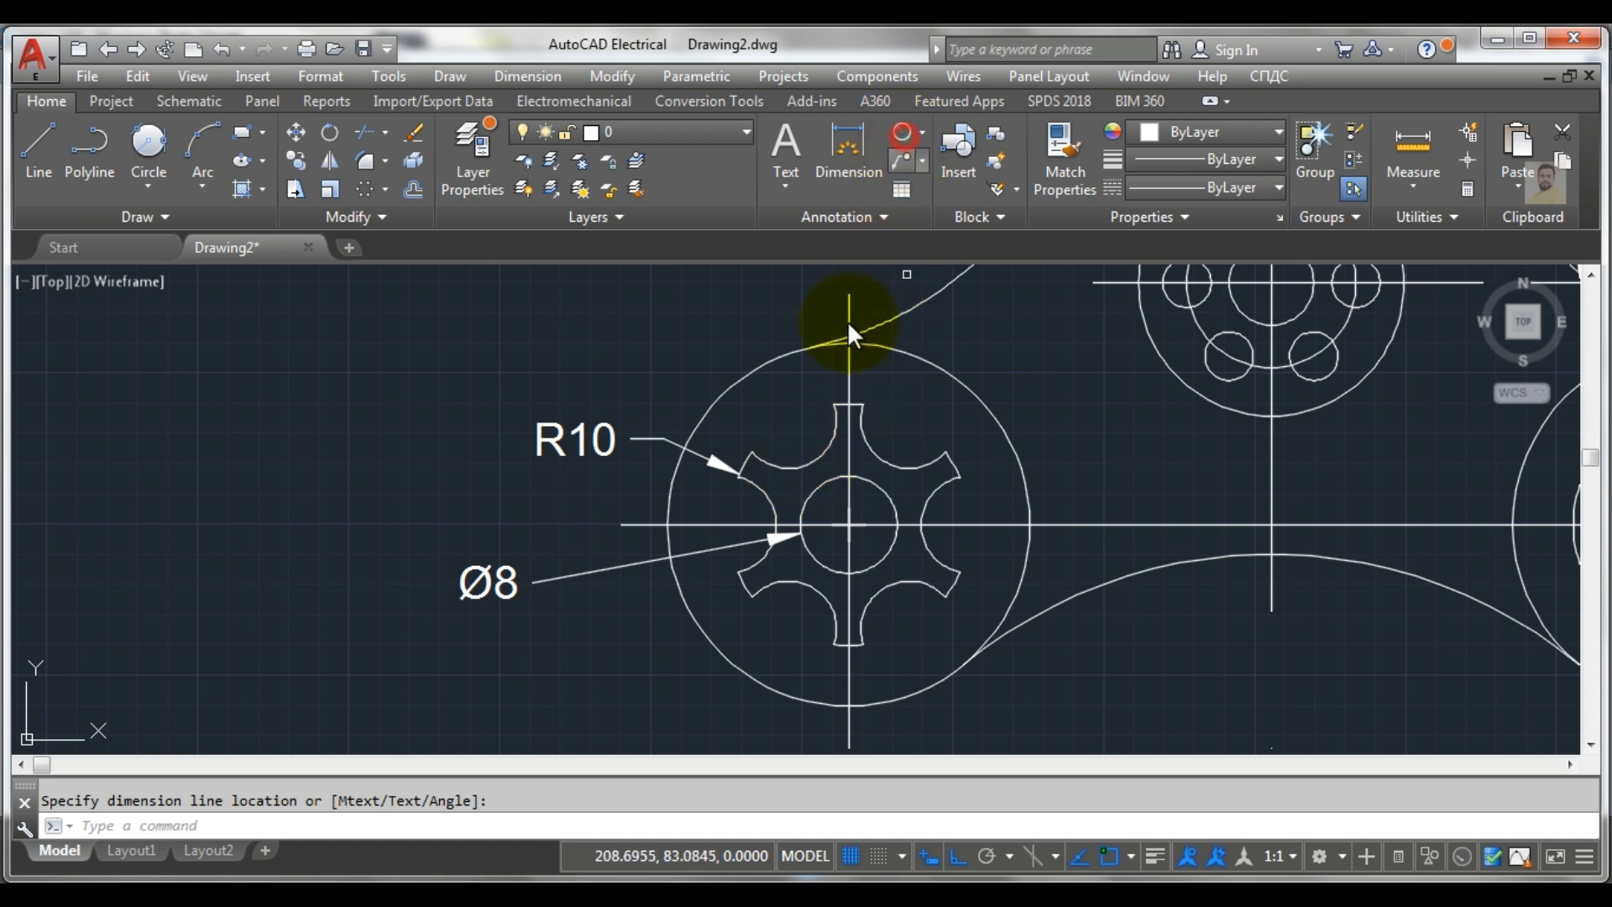
left_click(813, 455)
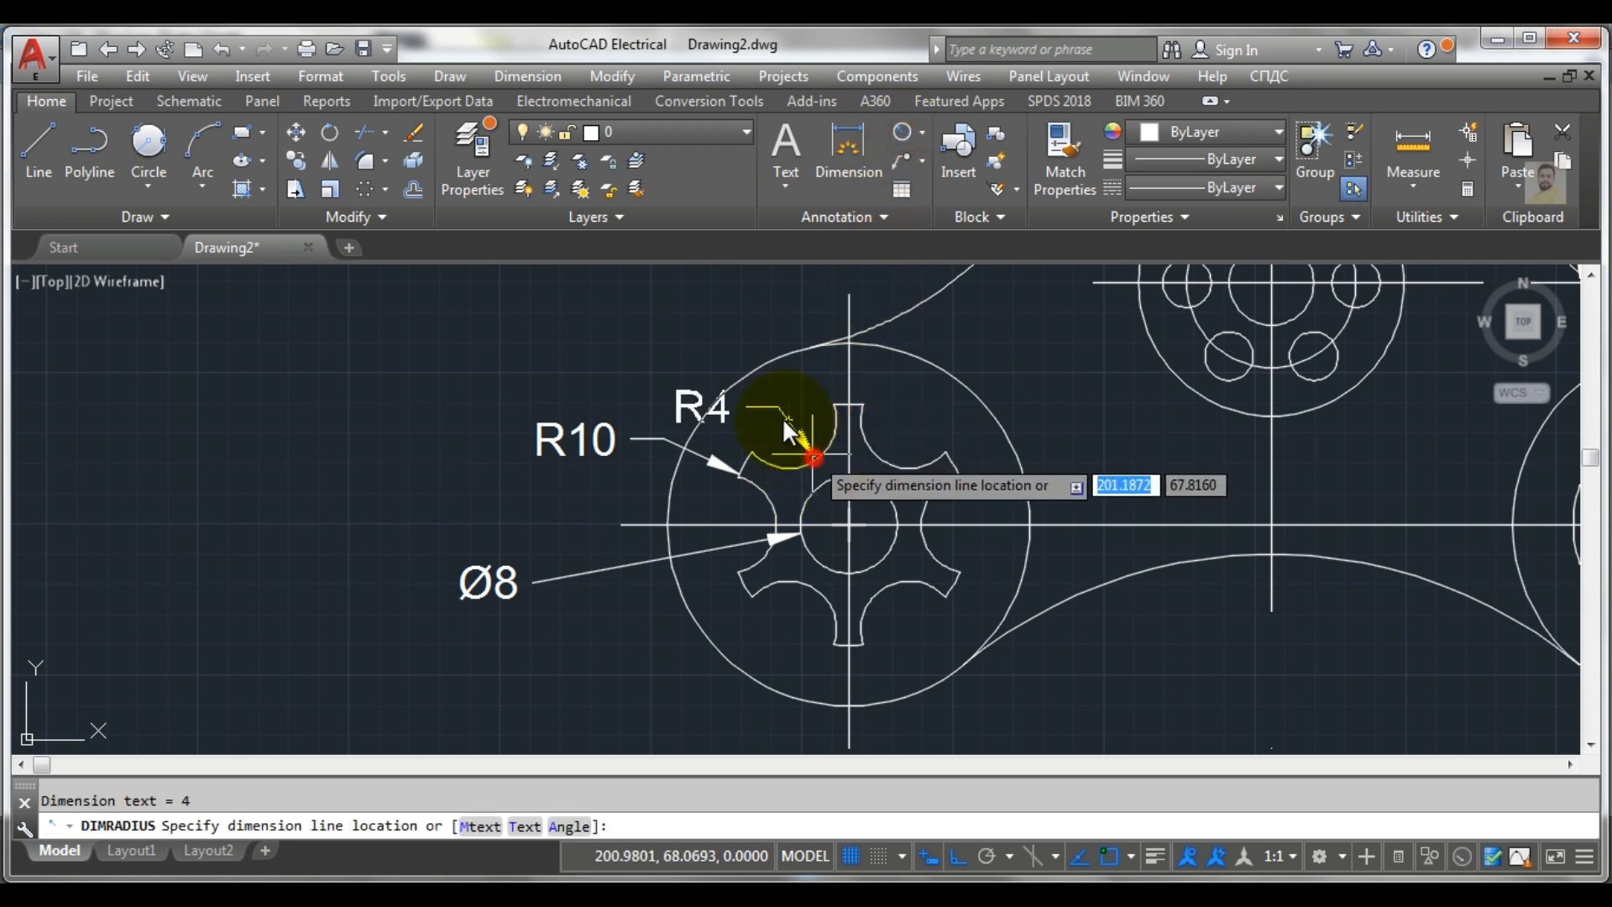
left_click(726, 345)
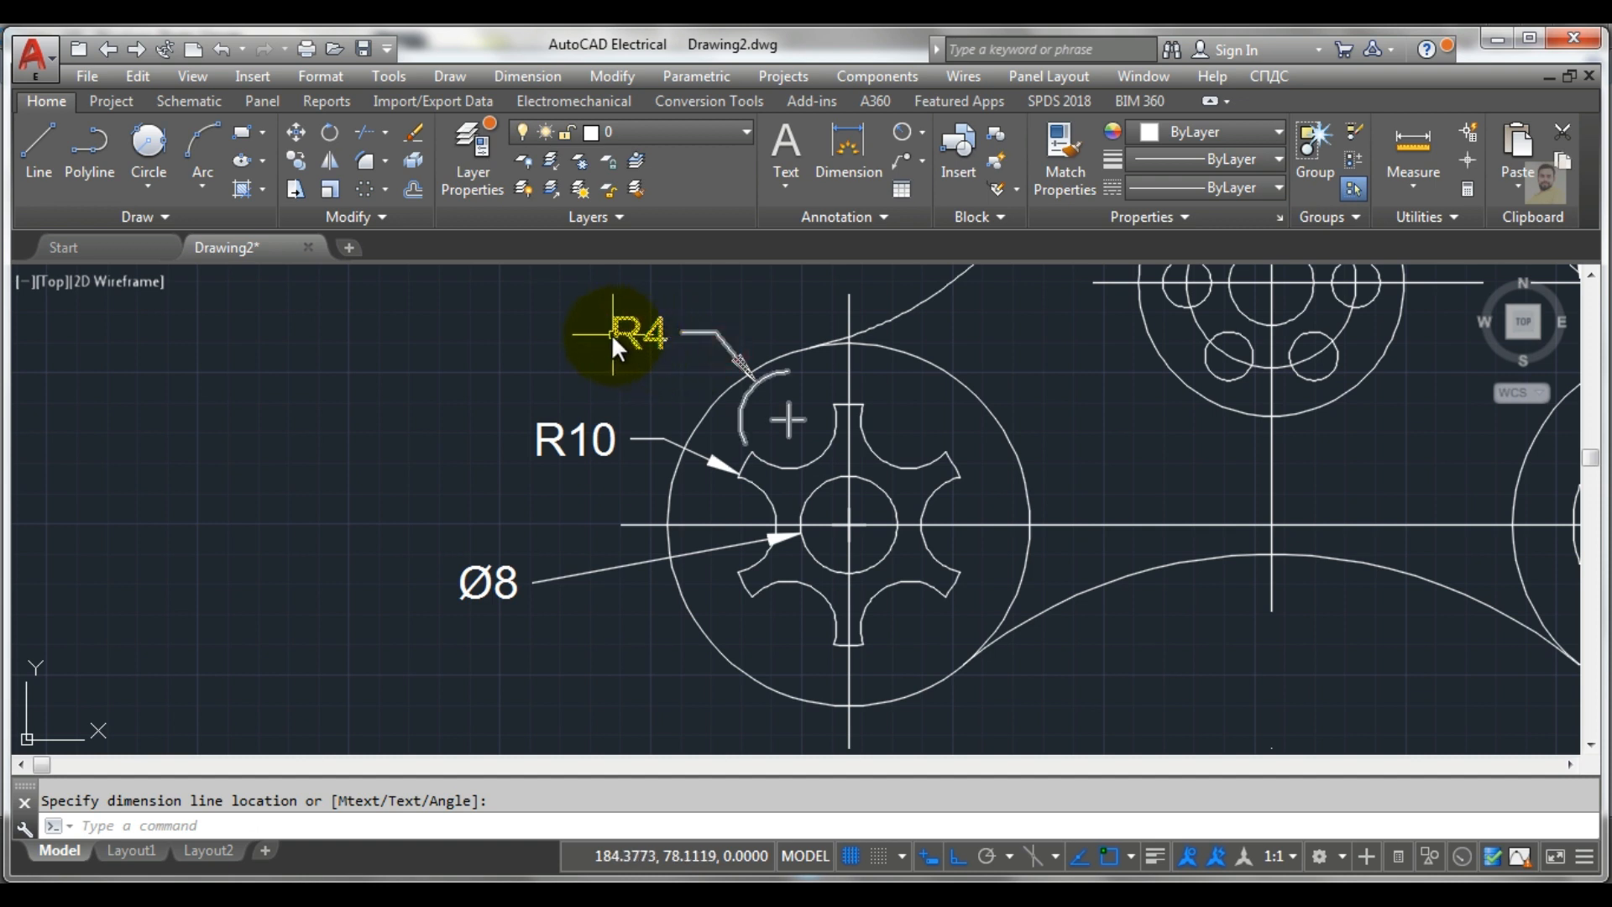
left_click(611, 333)
double_click(610, 330)
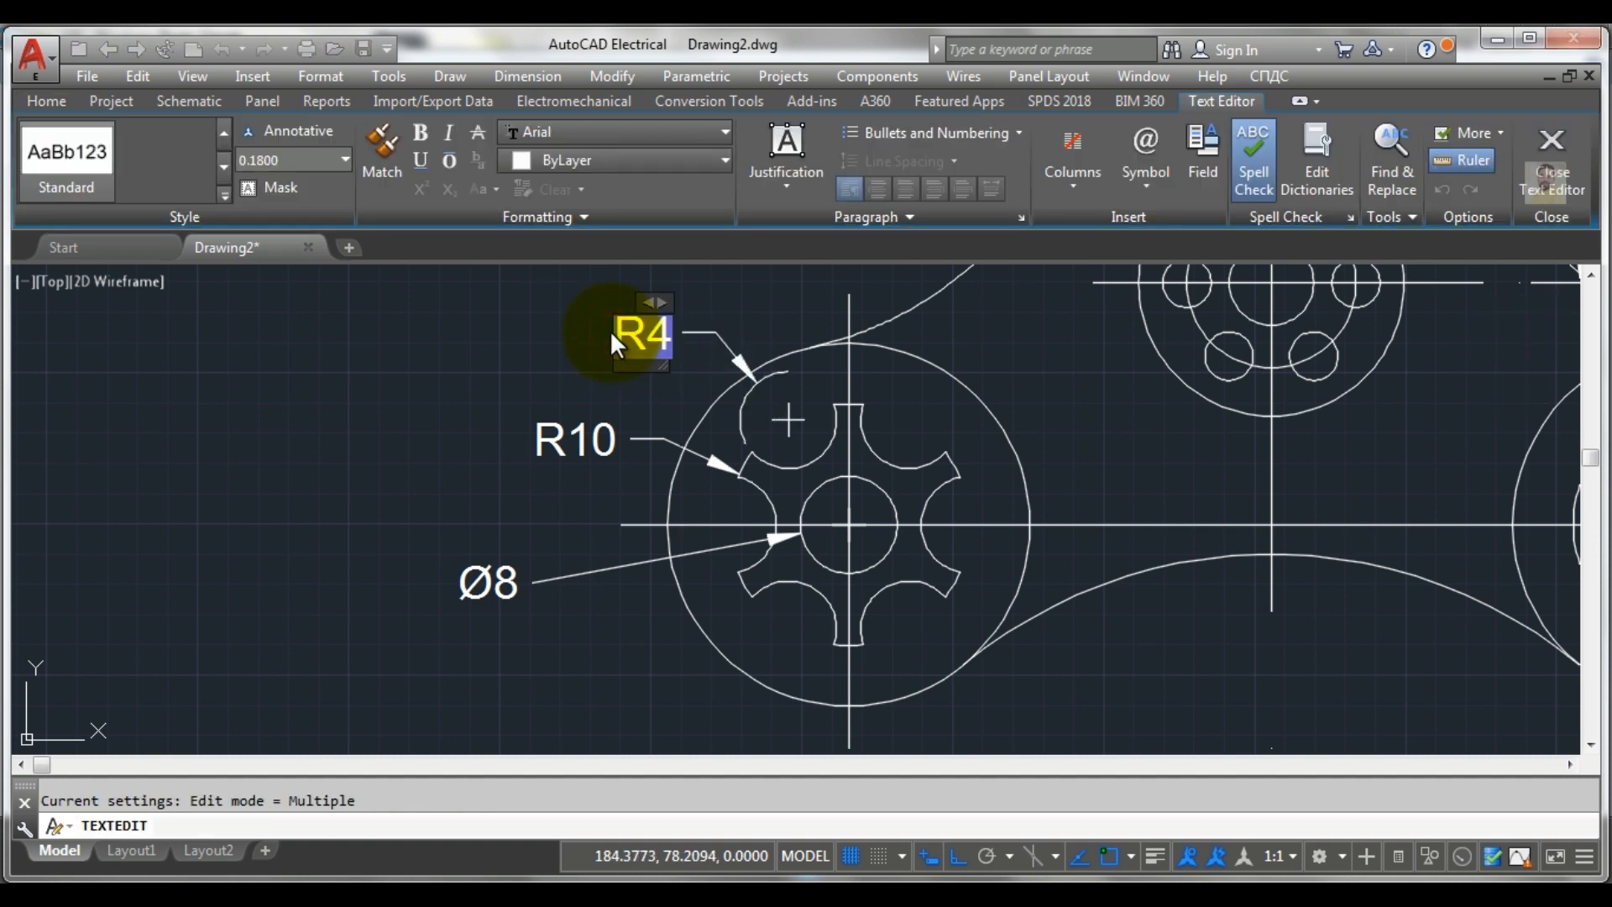
type("6 H")
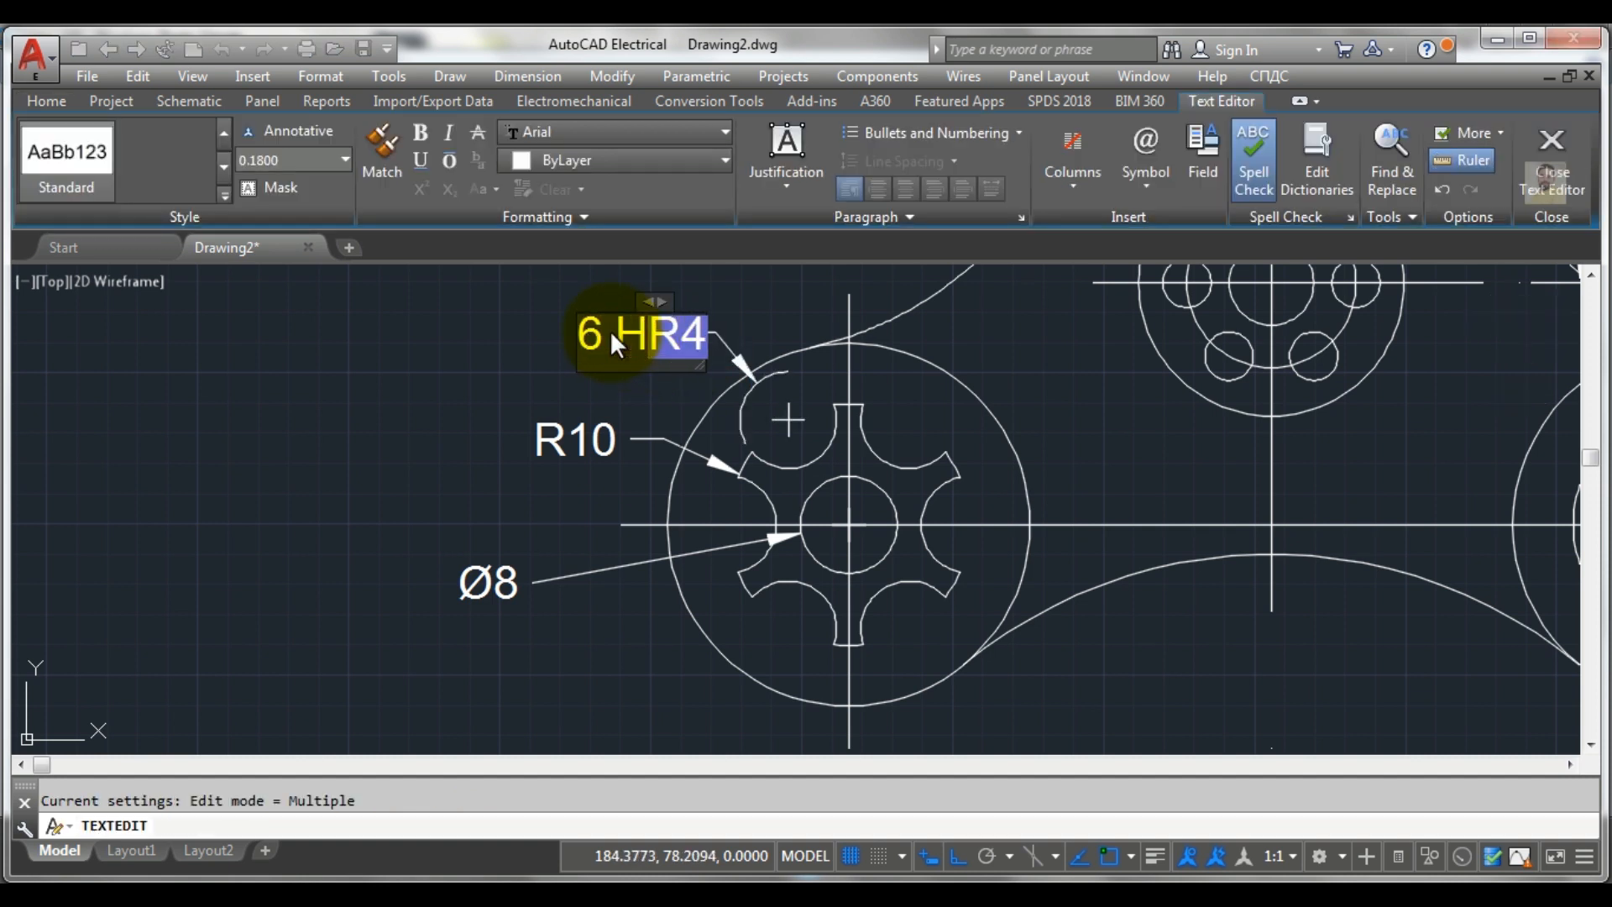
type("oles")
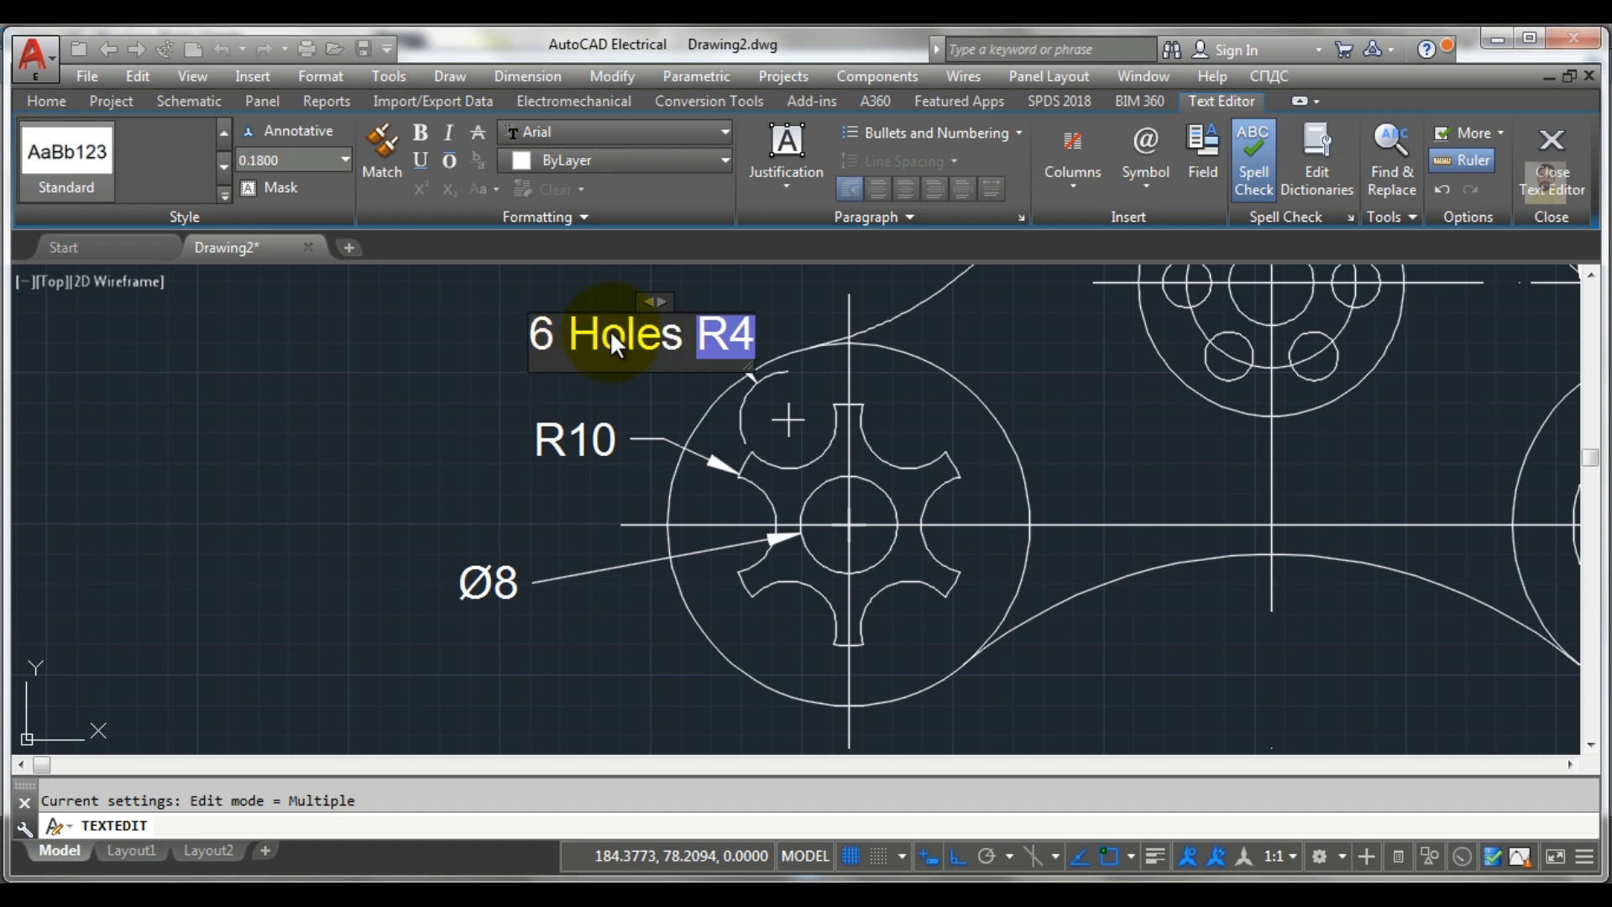
left_click(425, 376)
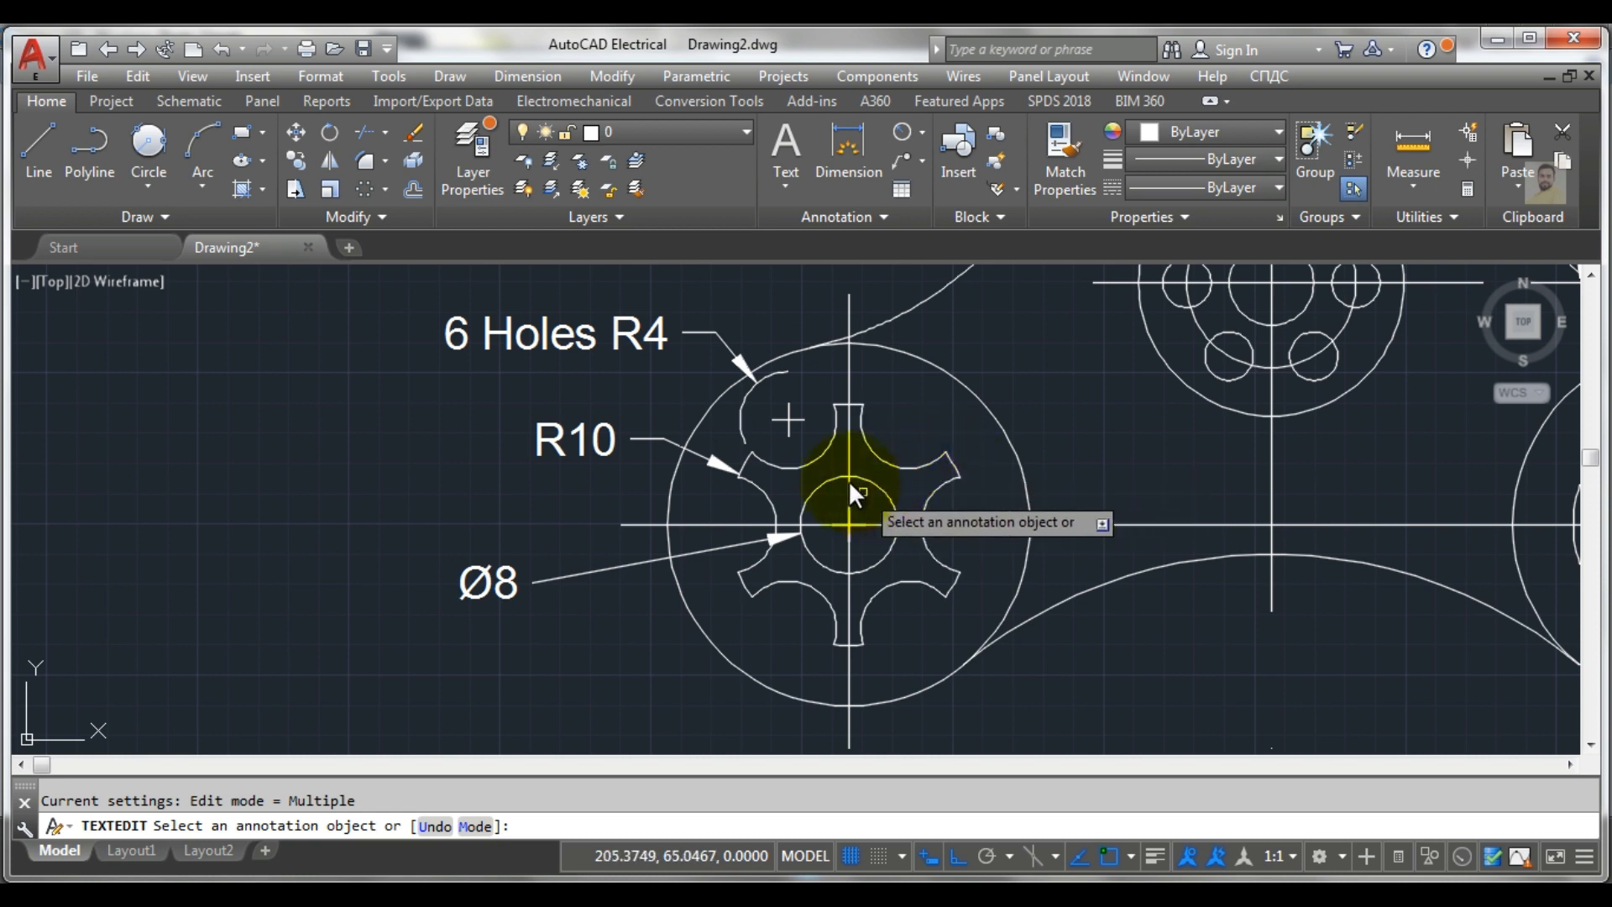
Add a radius dimension to the lower-left lobe's outer circle, with its text outside the circle on the left, below the arm radius dimension
left_click(900, 133)
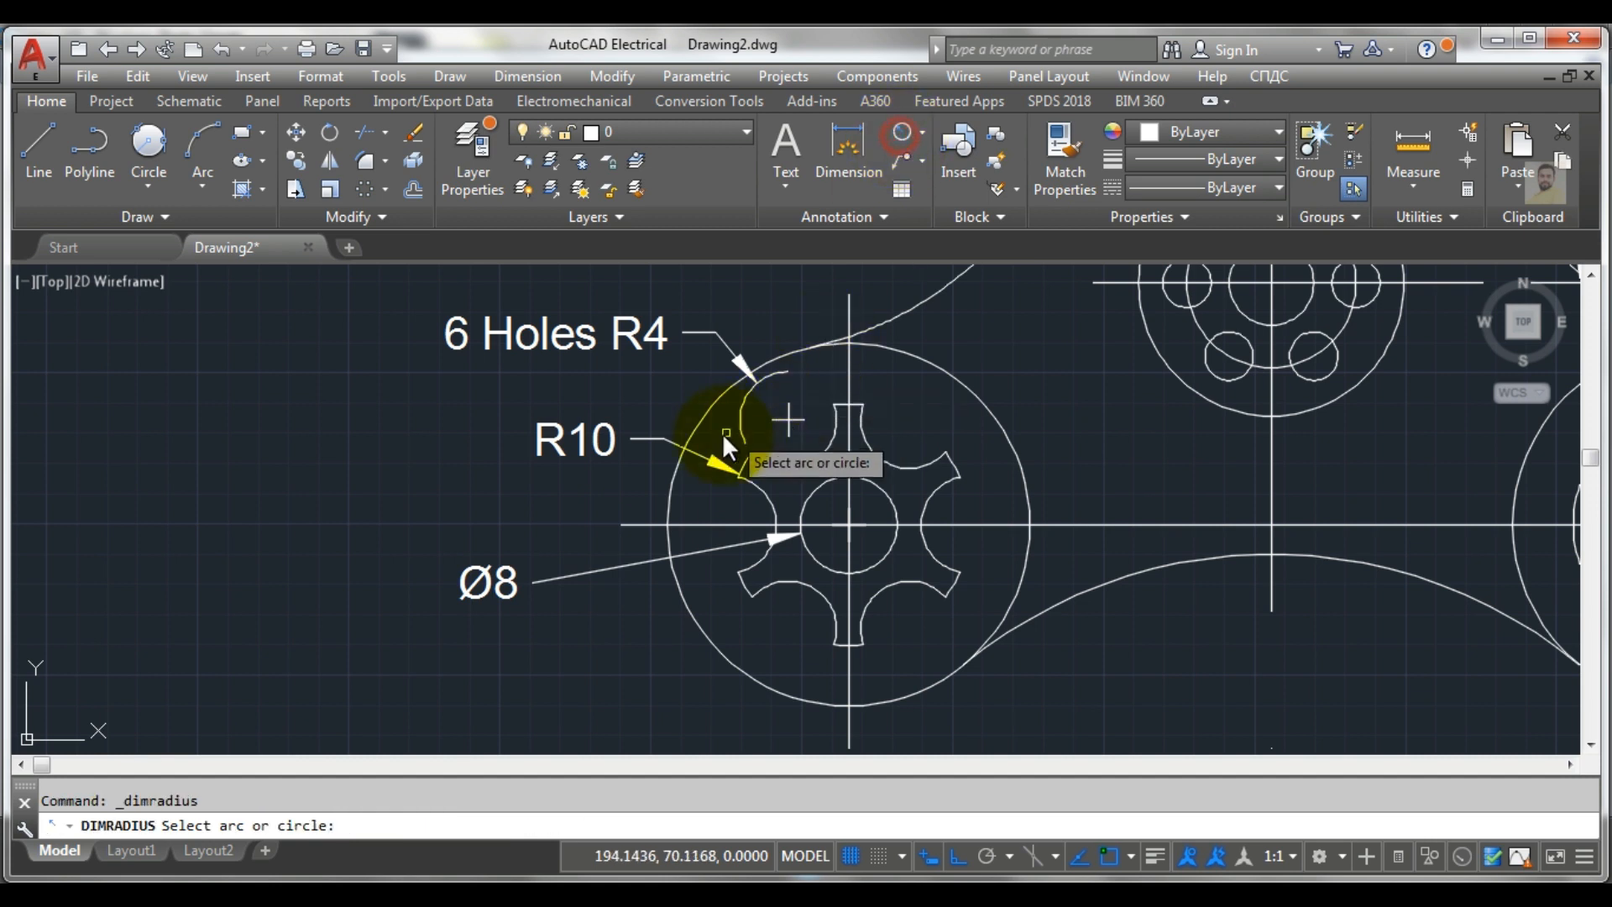
left_click(679, 471)
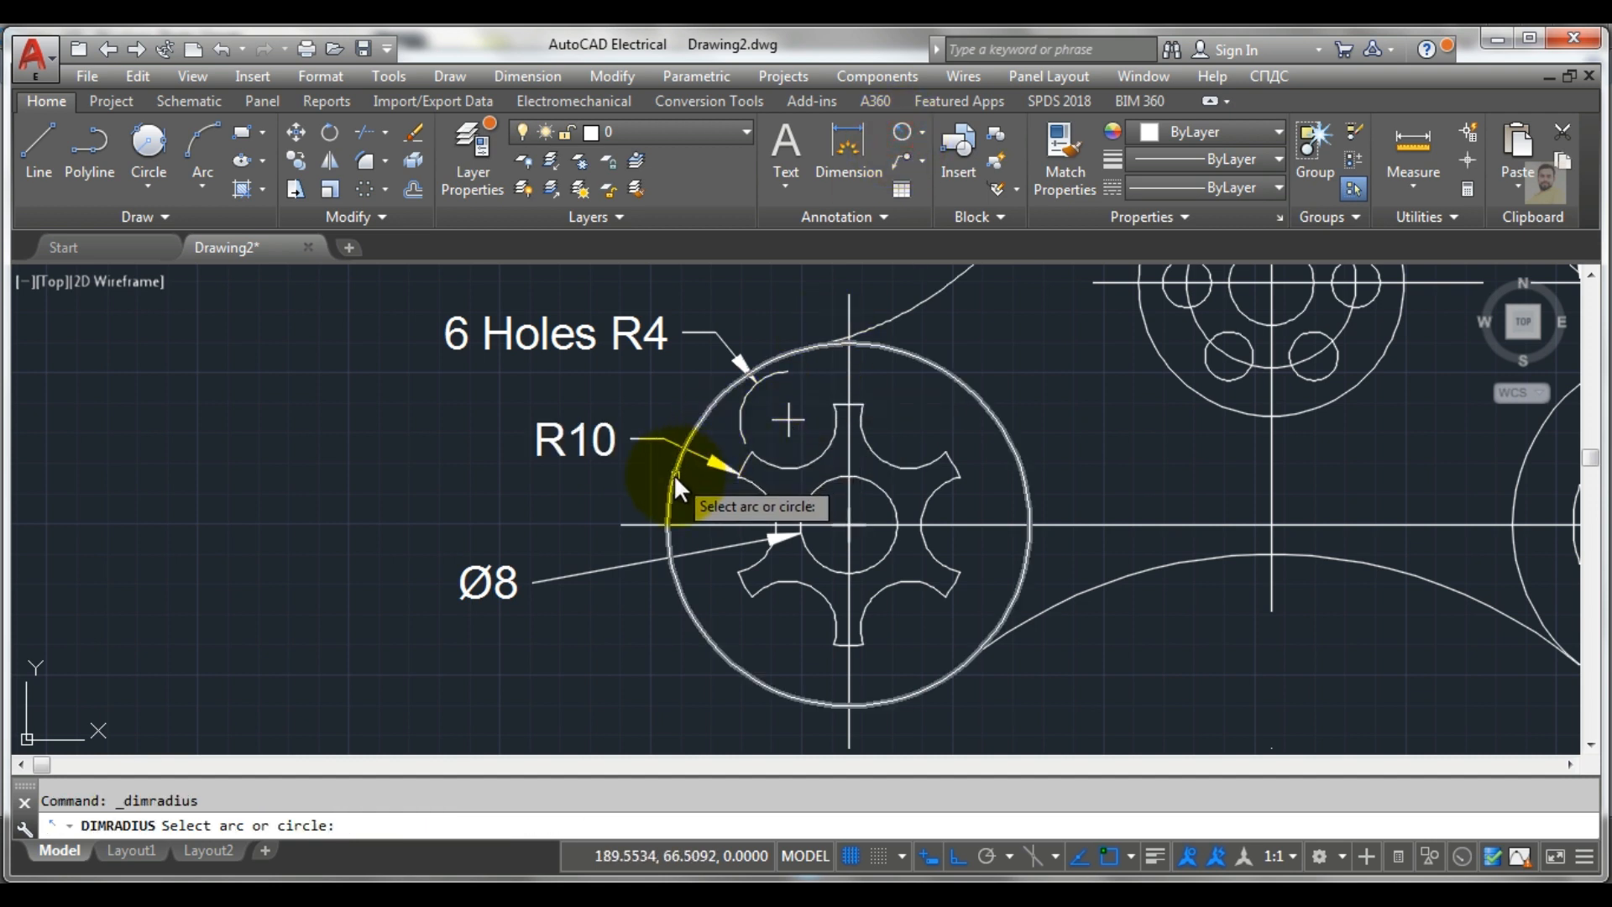
left_click(616, 493)
scroll(751, 487, "down", 2)
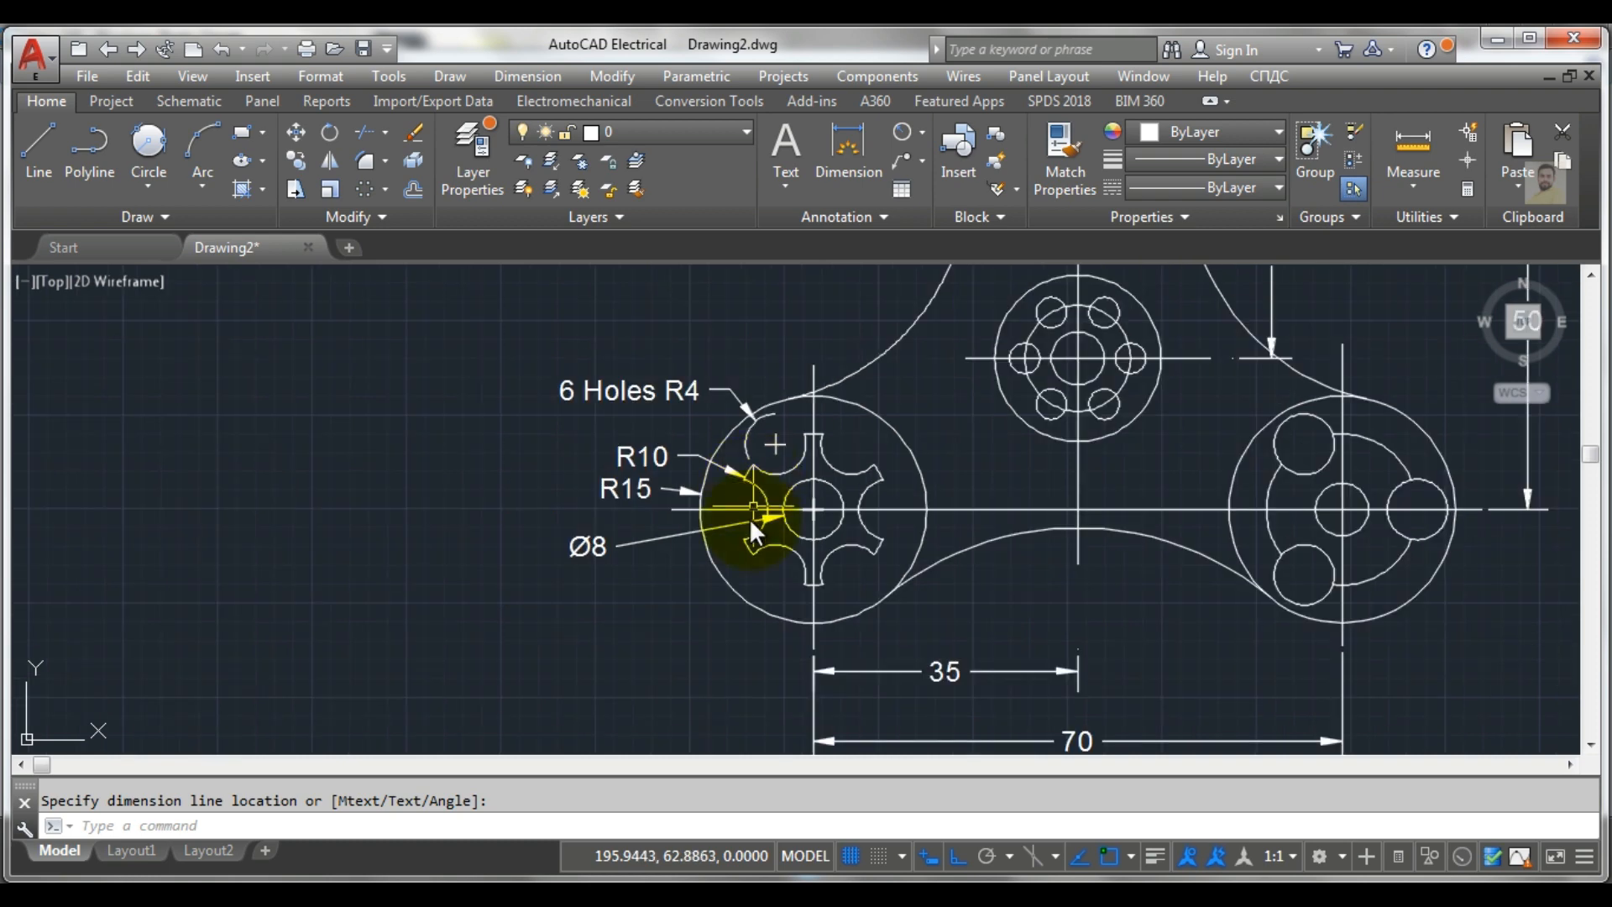
Check the class 188 reference image, and add a radius dimension to the lower-right lobe's outer circle, with its text above and right of it
left_click(539, 903)
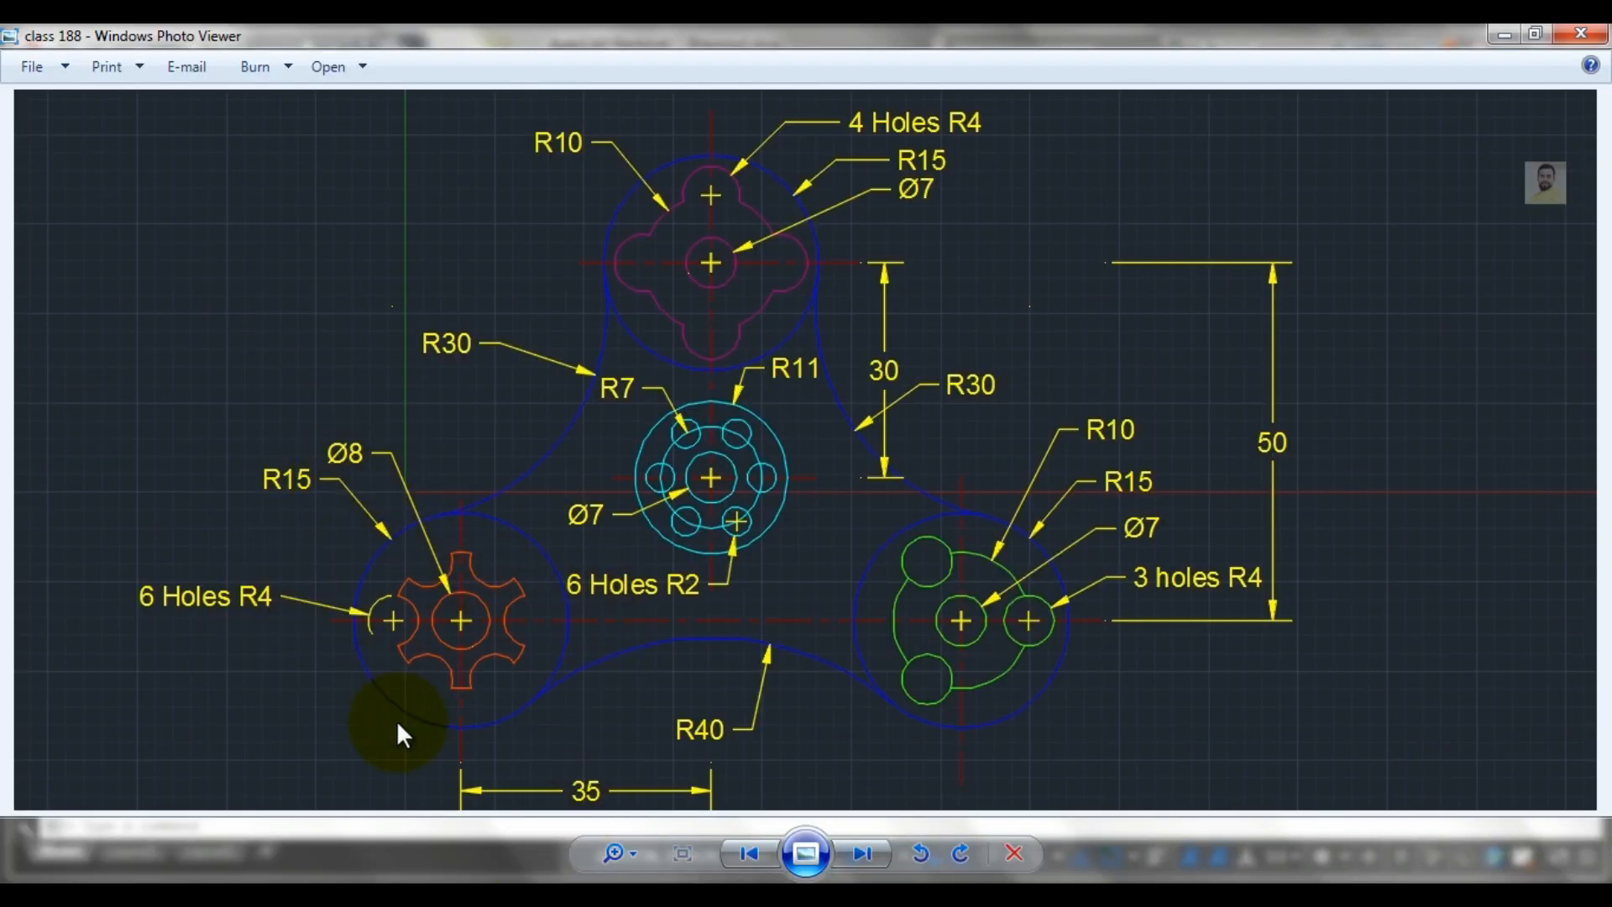
left_click(483, 882)
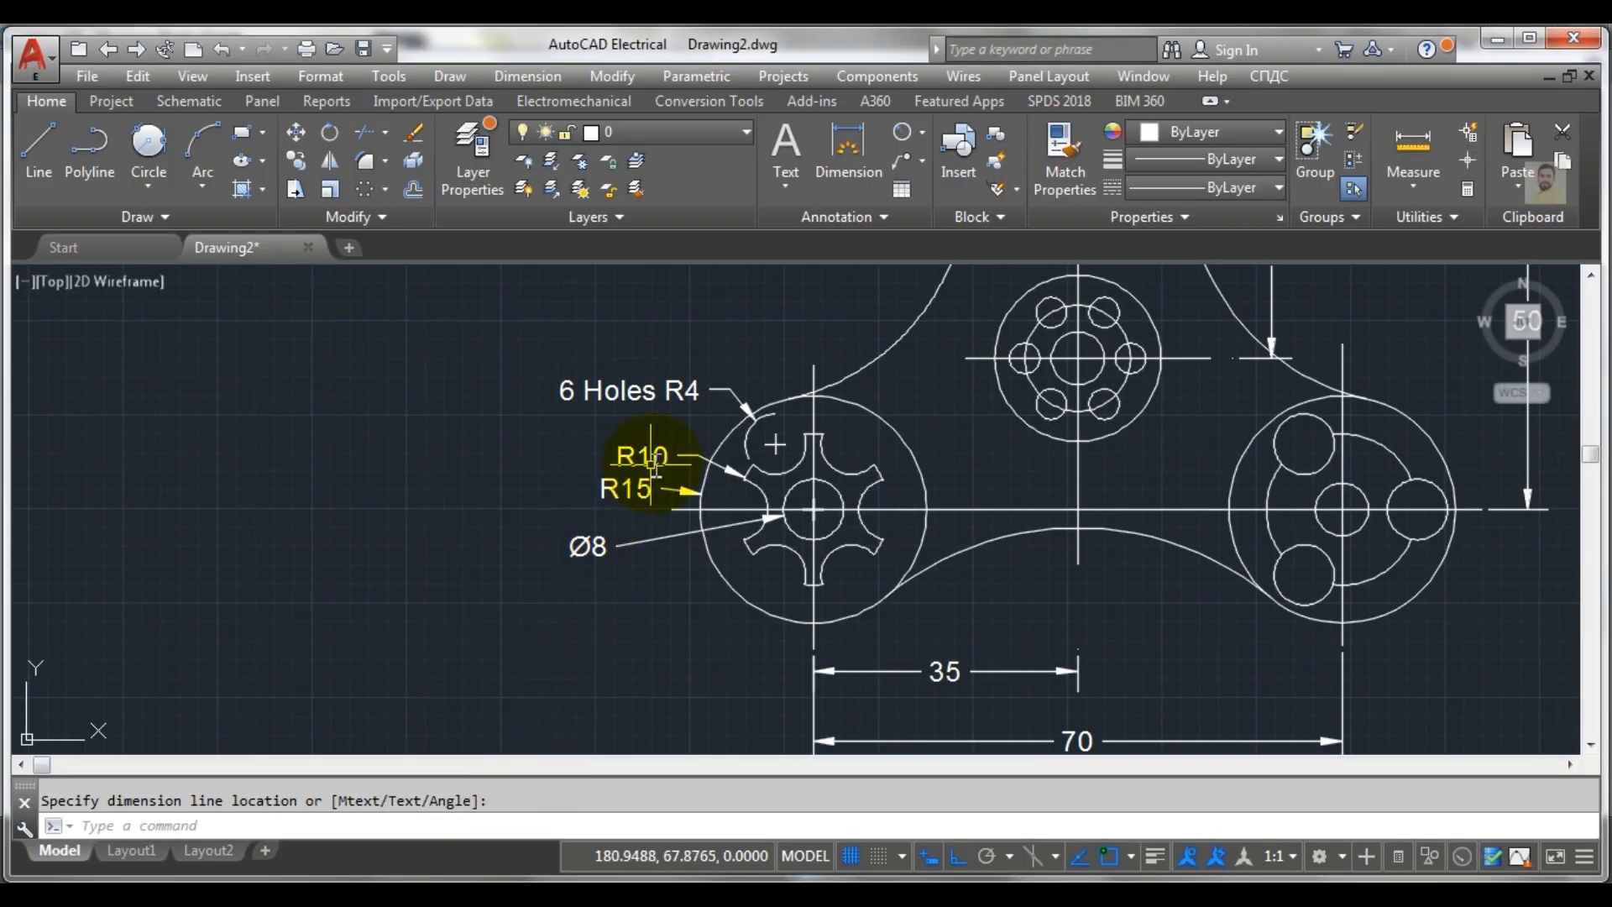
middle_click_drag(712, 470, 360, 487)
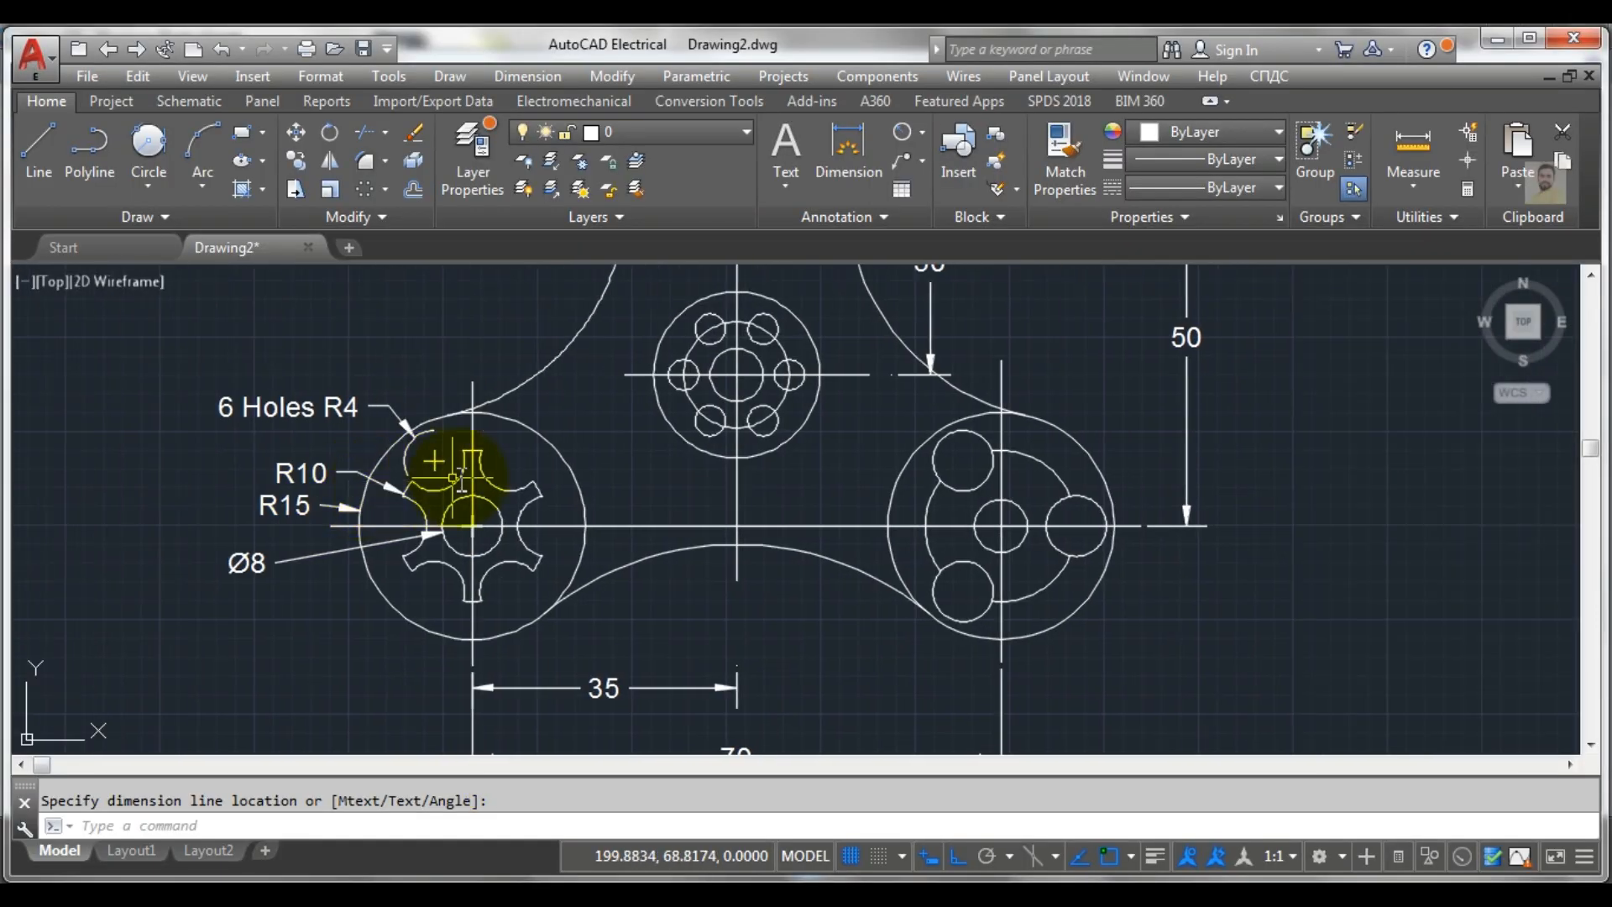
scroll(470, 477, "down", 2)
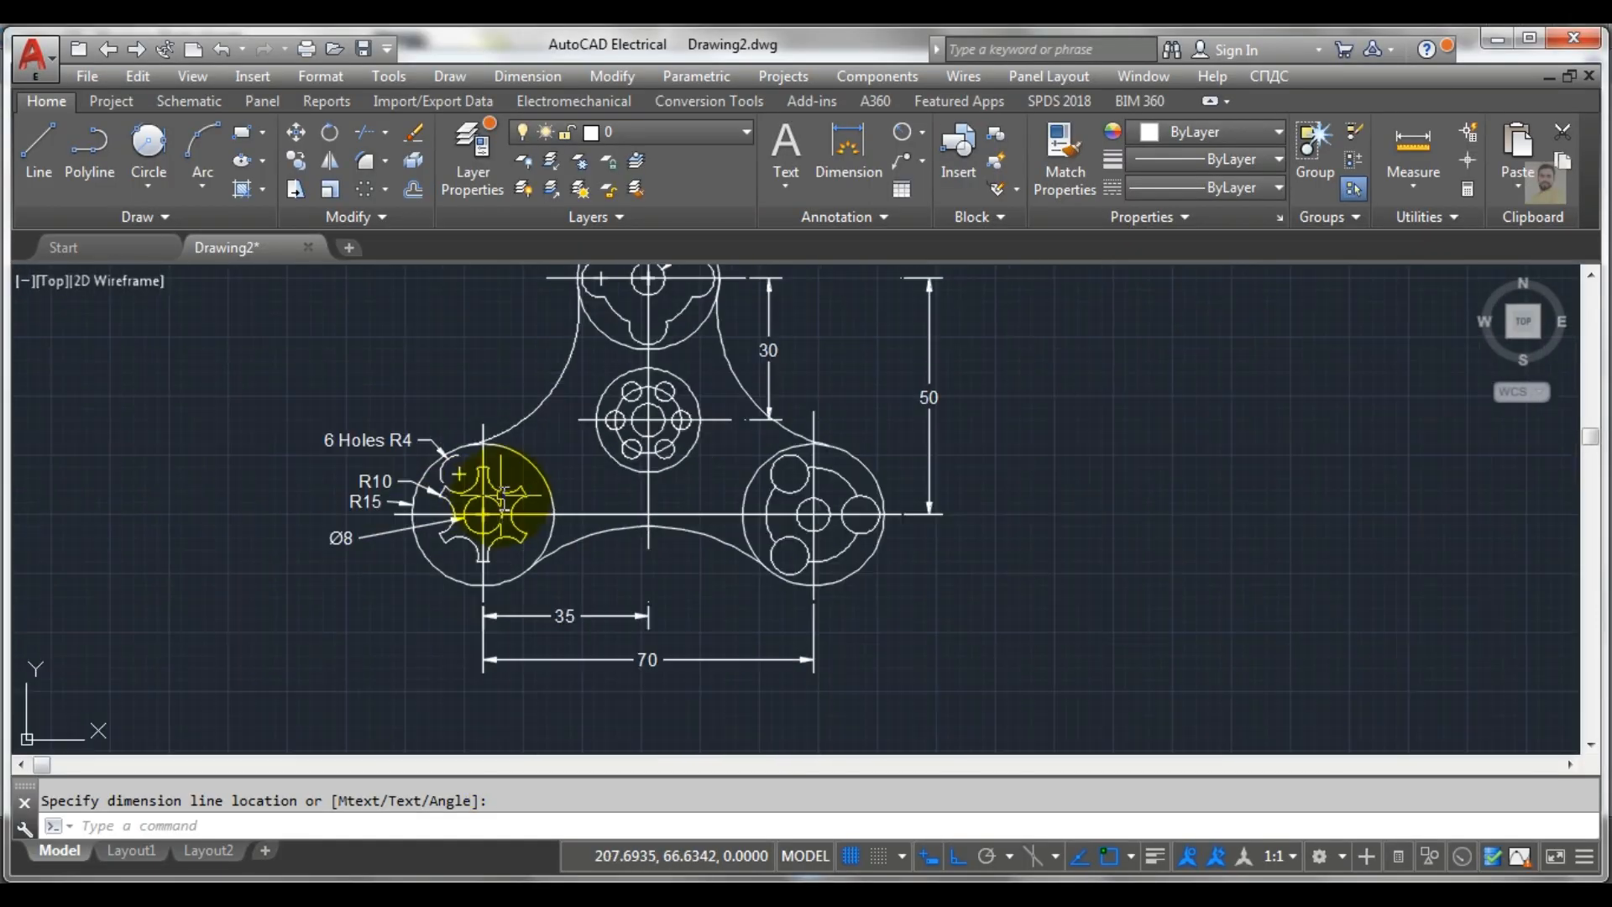
scroll(705, 525, "up", 3)
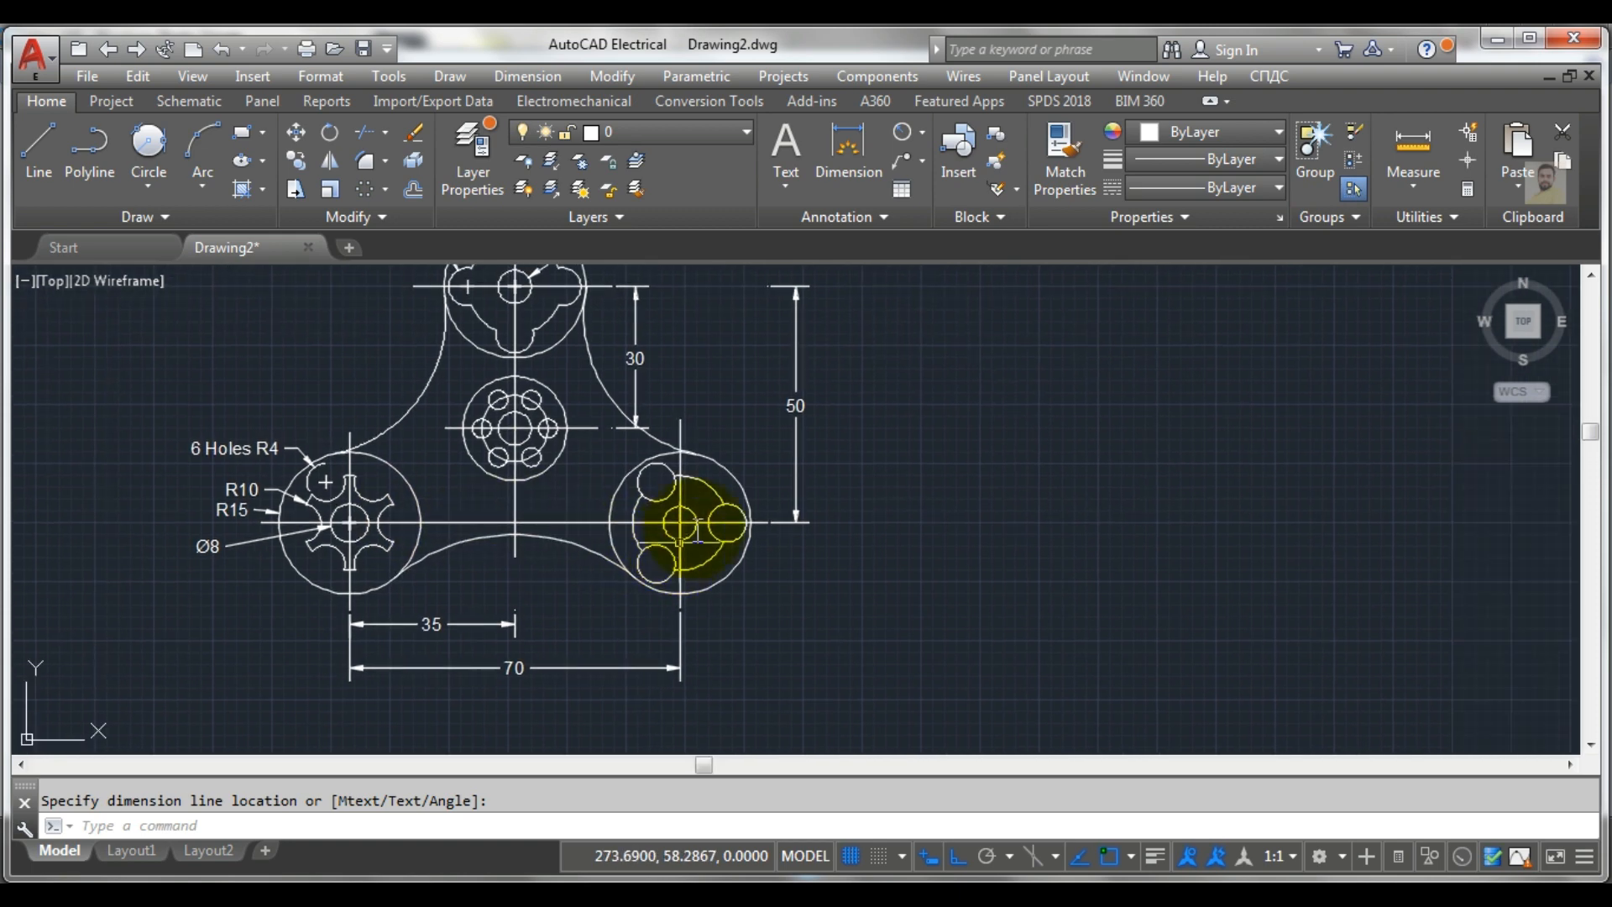
left_click(914, 138)
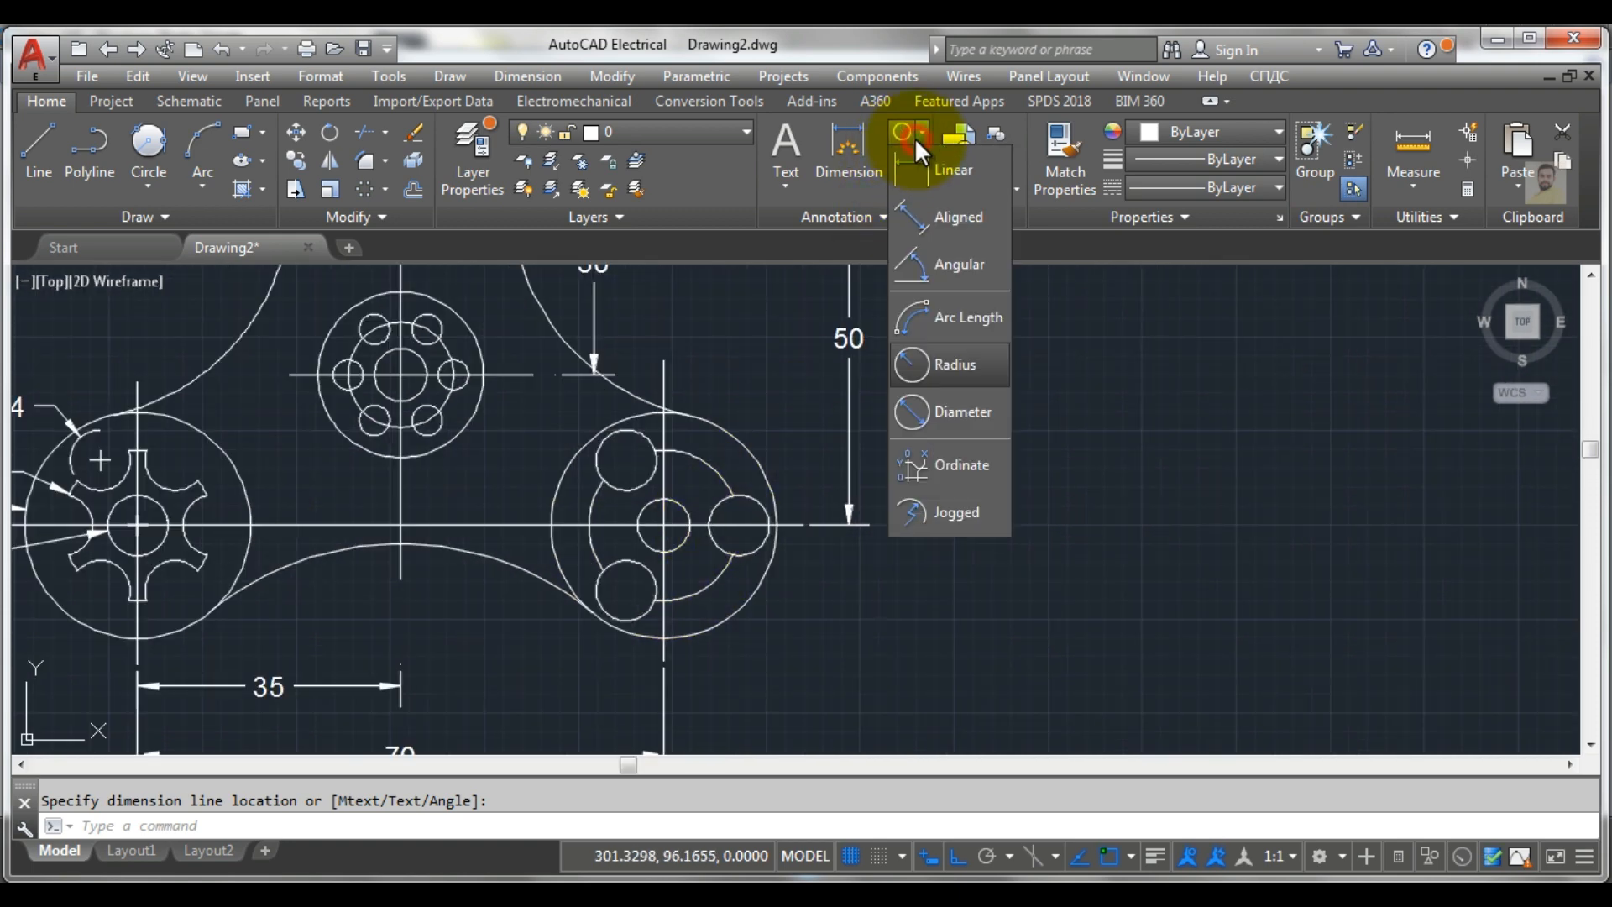
left_click(945, 361)
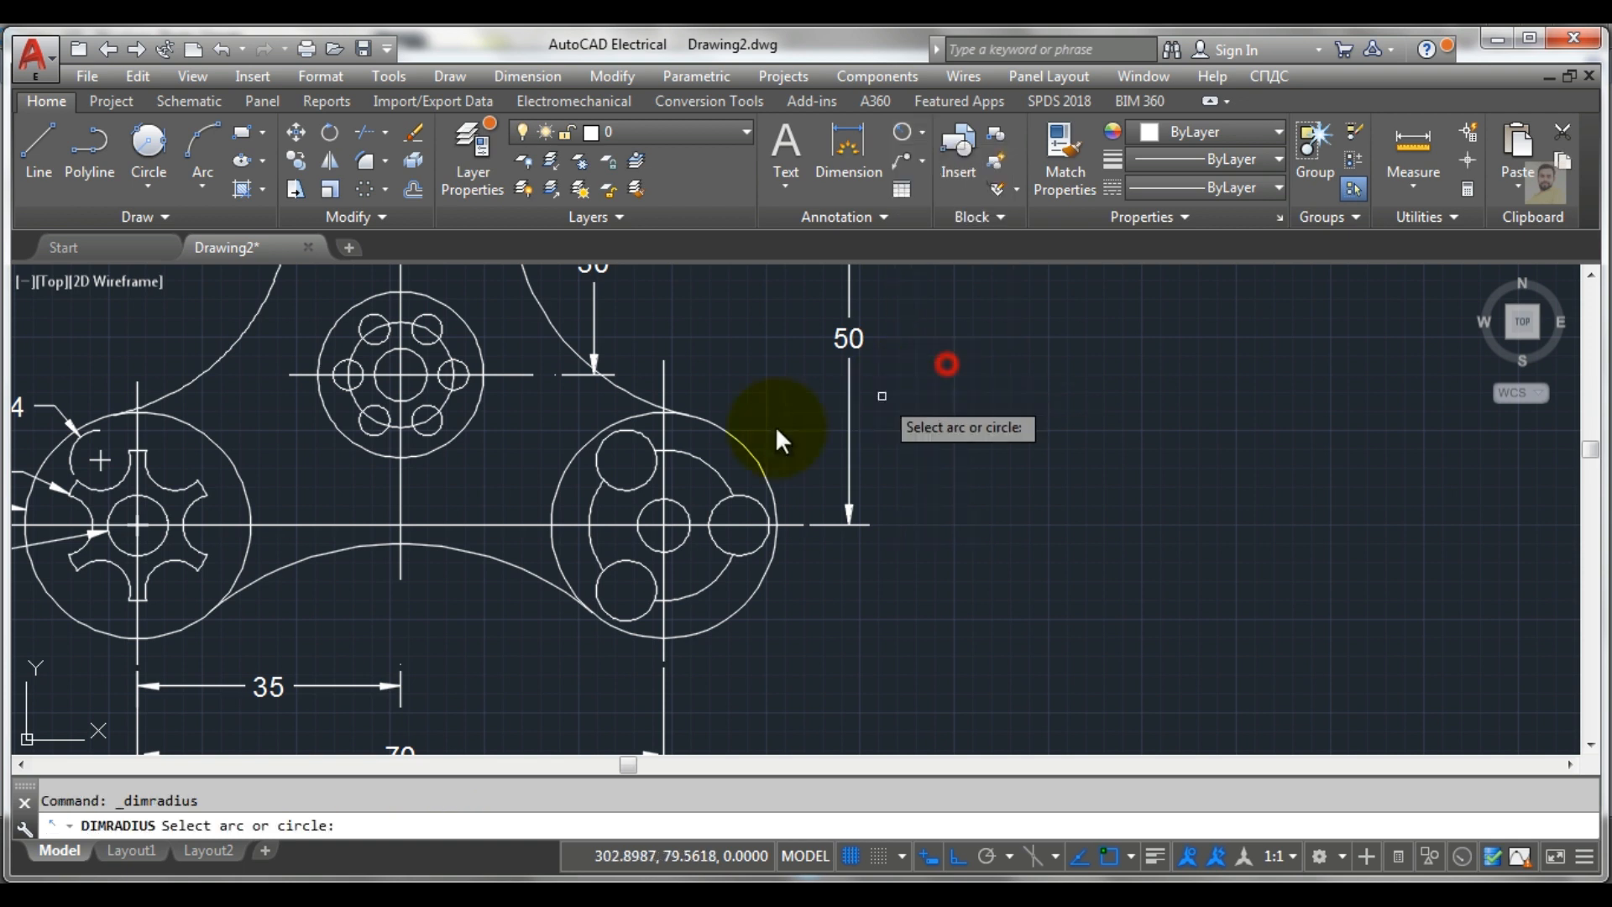
left_click(719, 423)
left_click(722, 380)
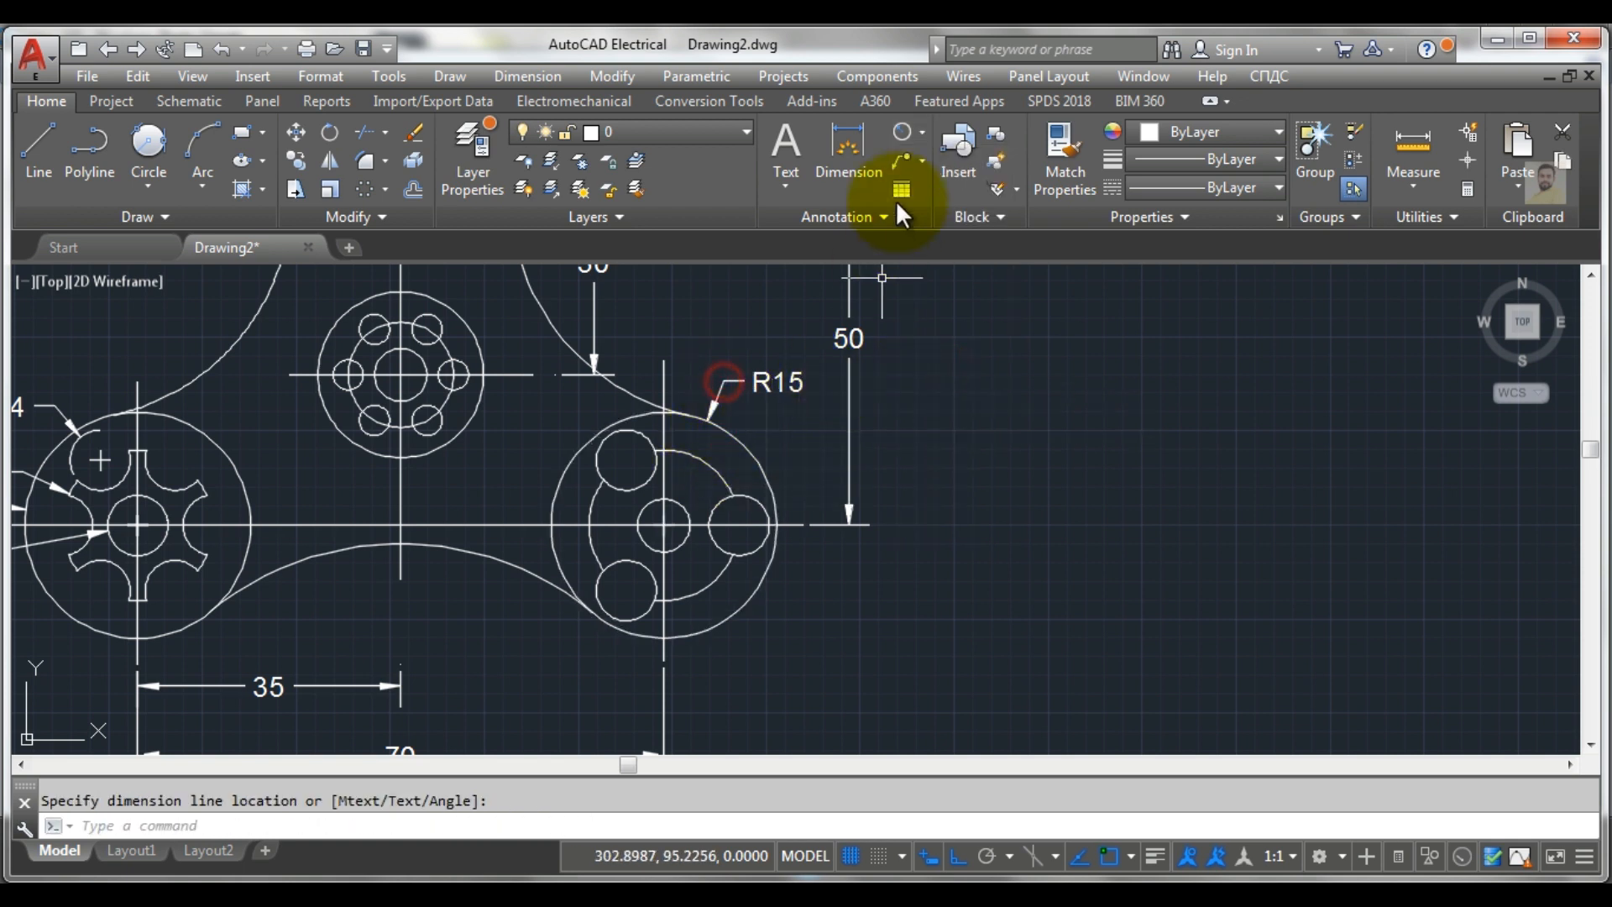
Add a radius dimension to the upper-right arc through the lower-right lobe's three holes, with its text right of the lobe
left_click(902, 136)
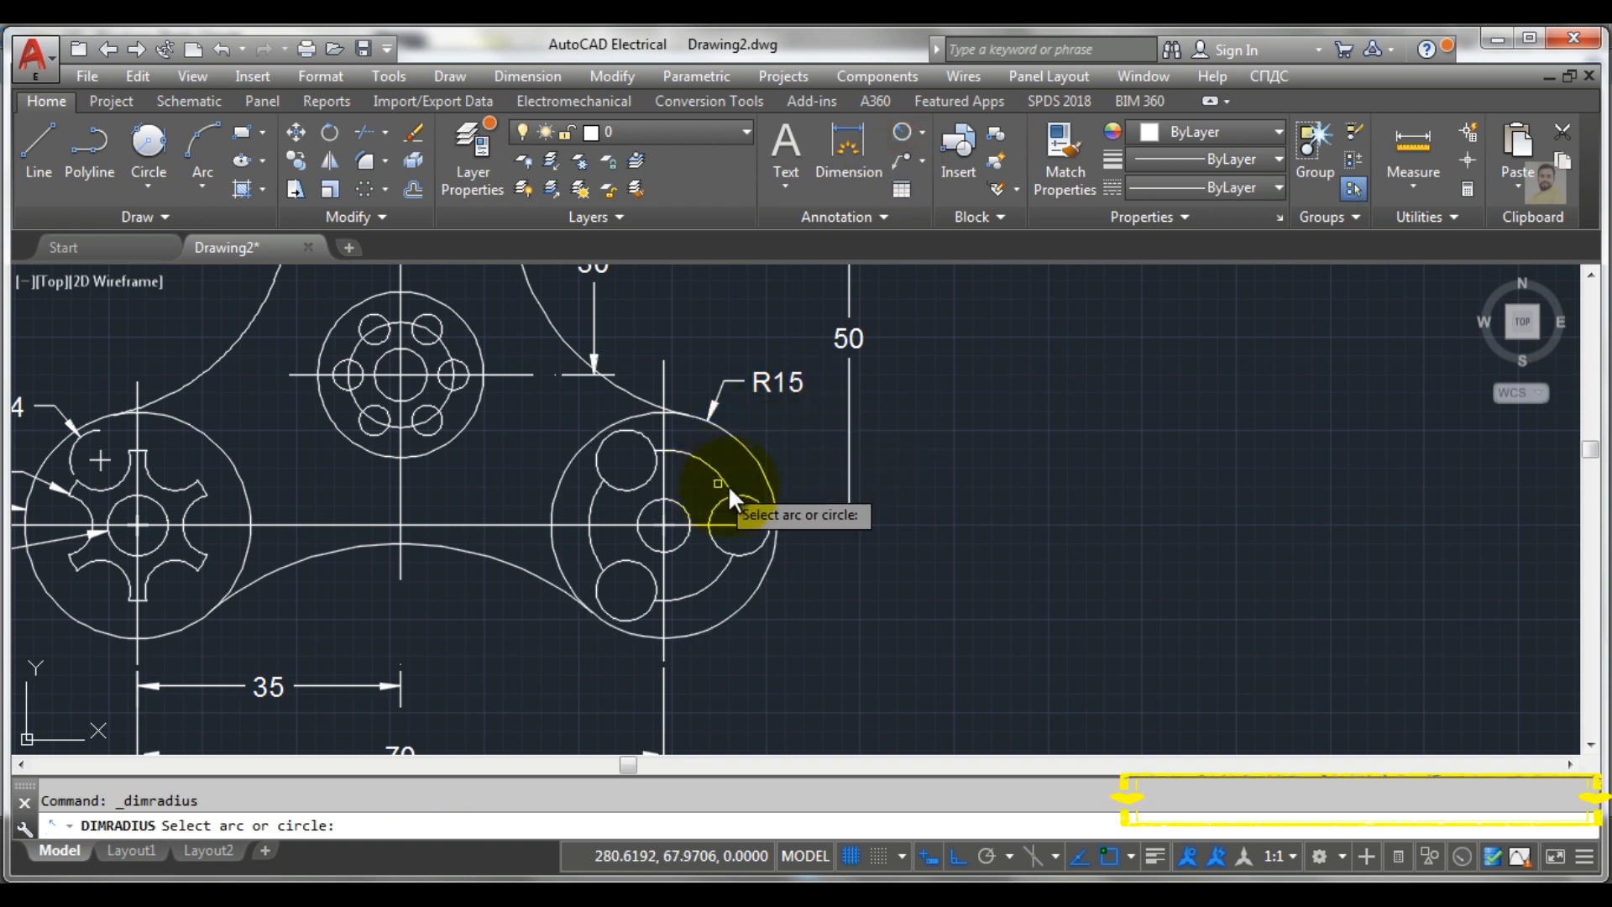
left_click(746, 494)
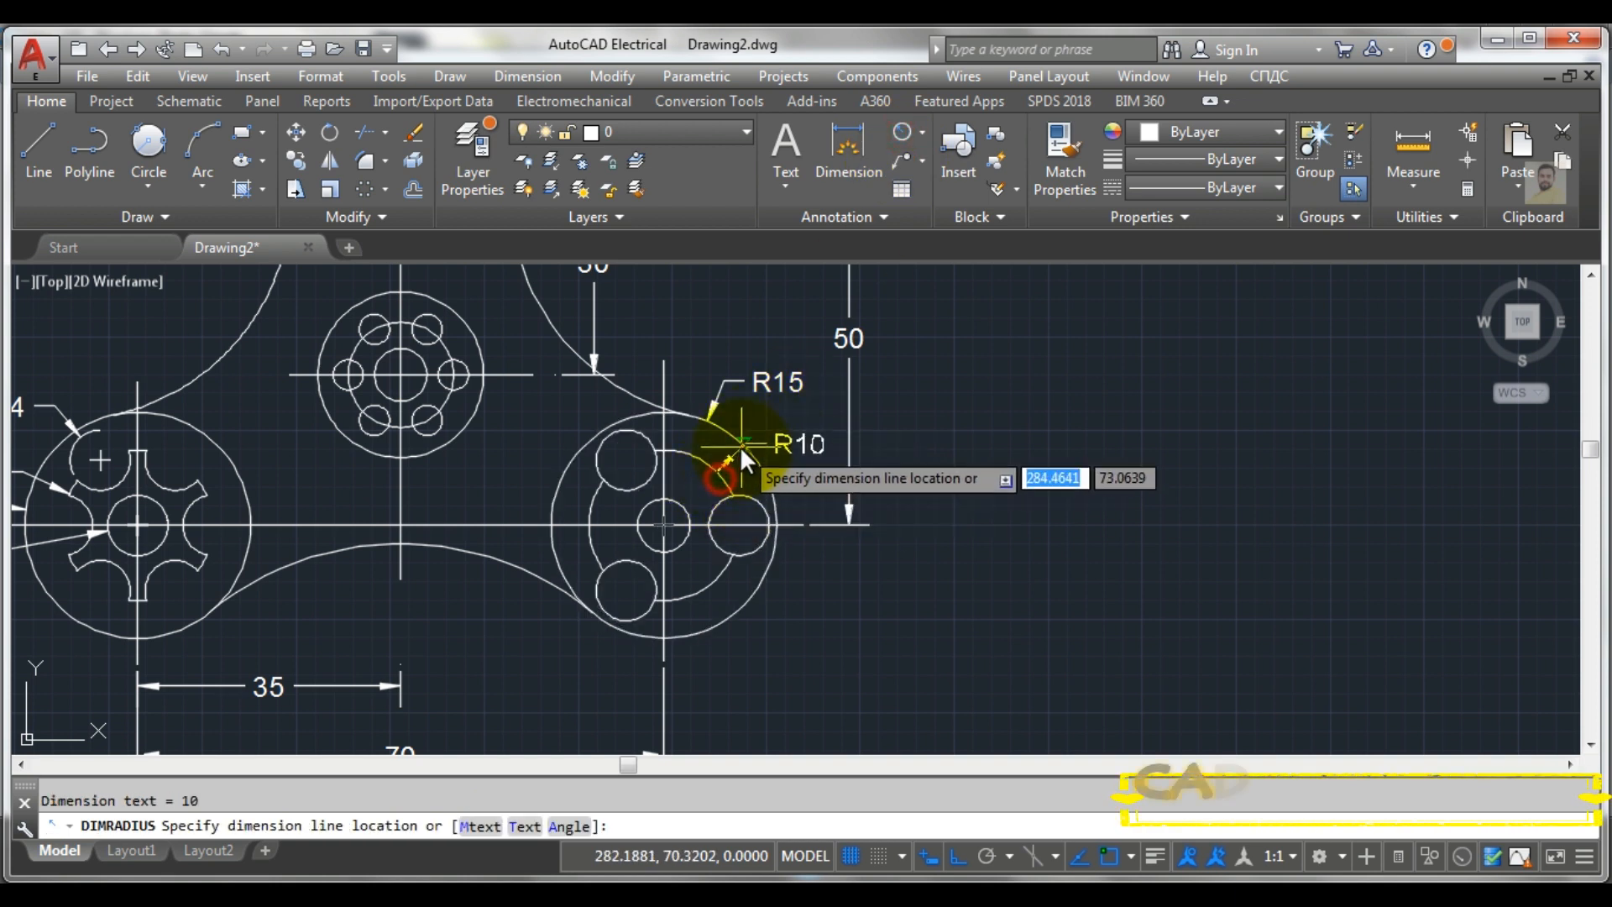
left_click(739, 440)
Add a radius dimension to the lower-right lobe's right-hand hole, with its text at the lower right, and prefix it with "3 Holes"
left_click(897, 138)
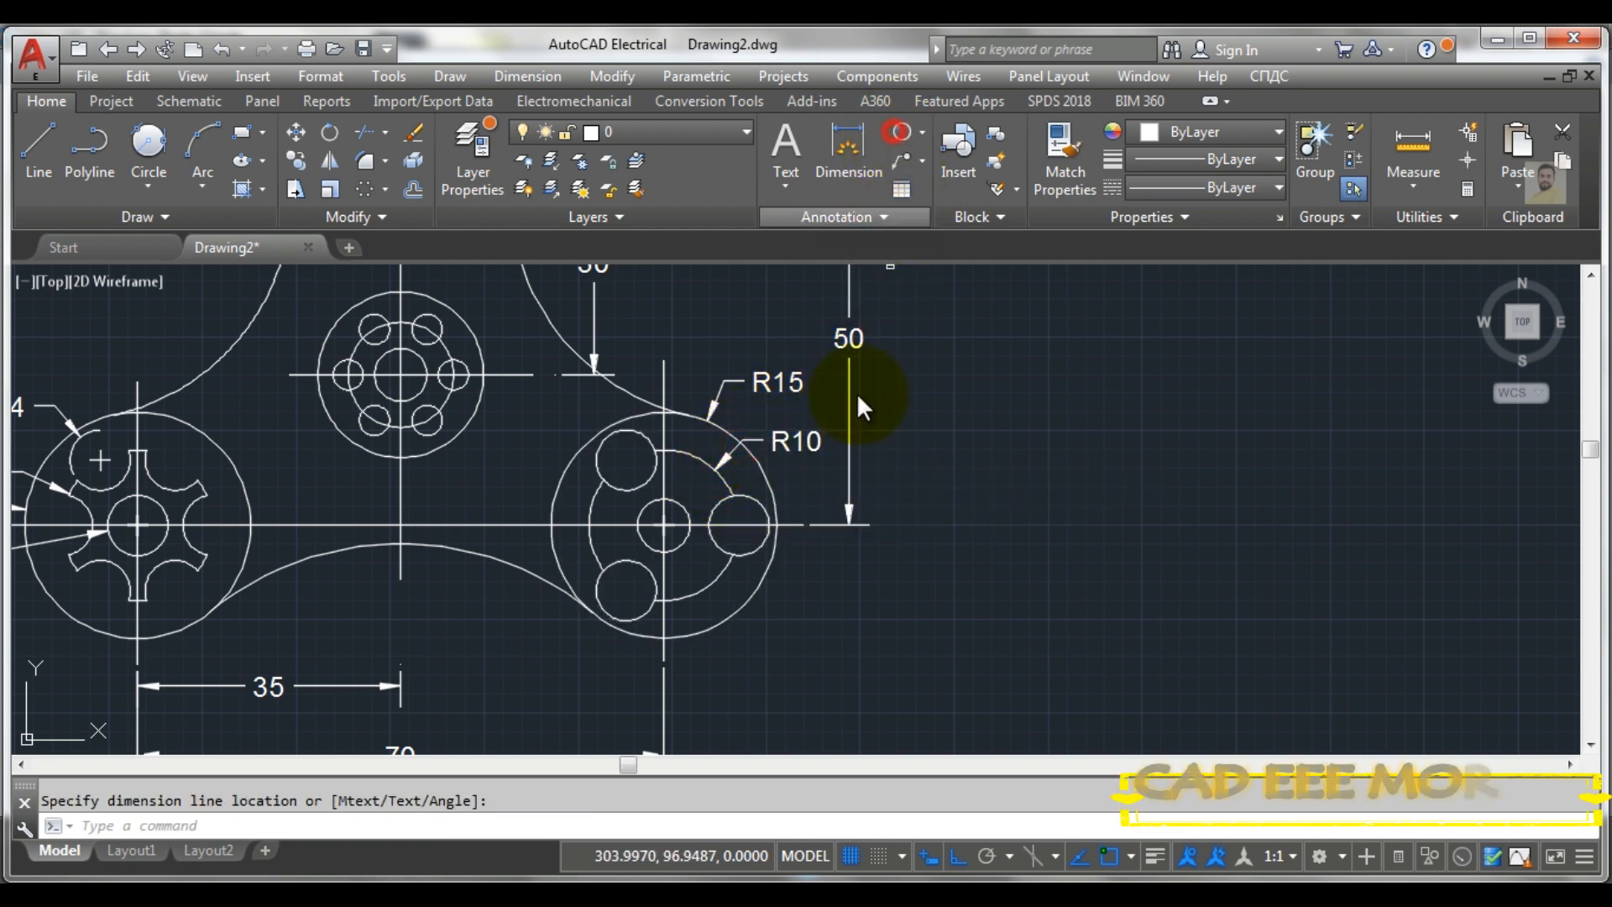
left_click(758, 546)
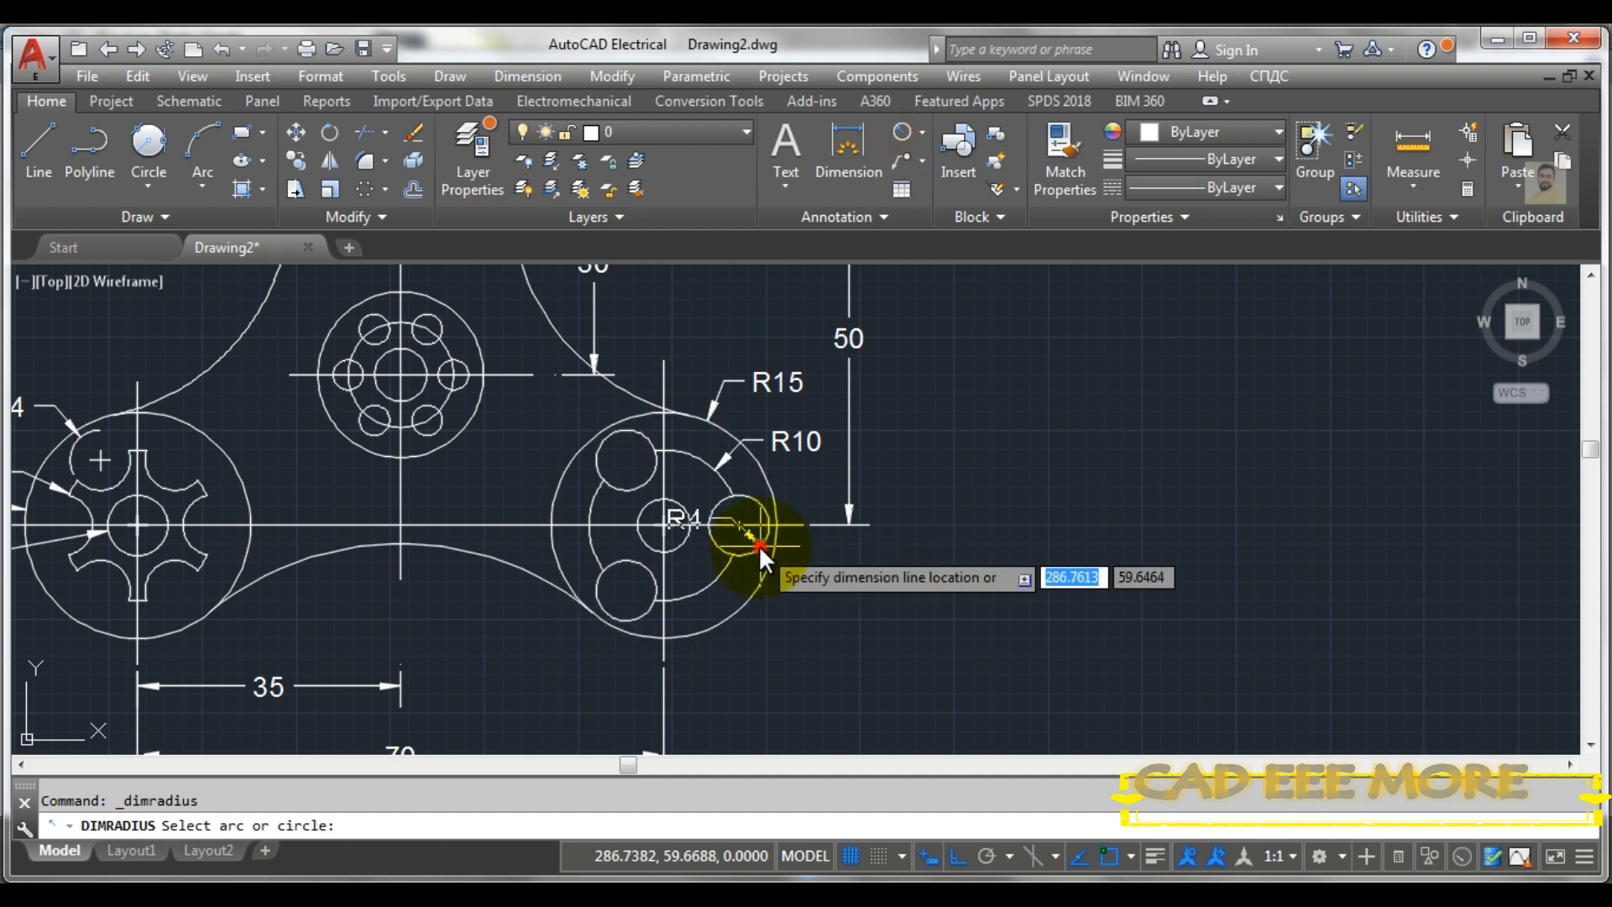
left_click(815, 590)
double_click(853, 592)
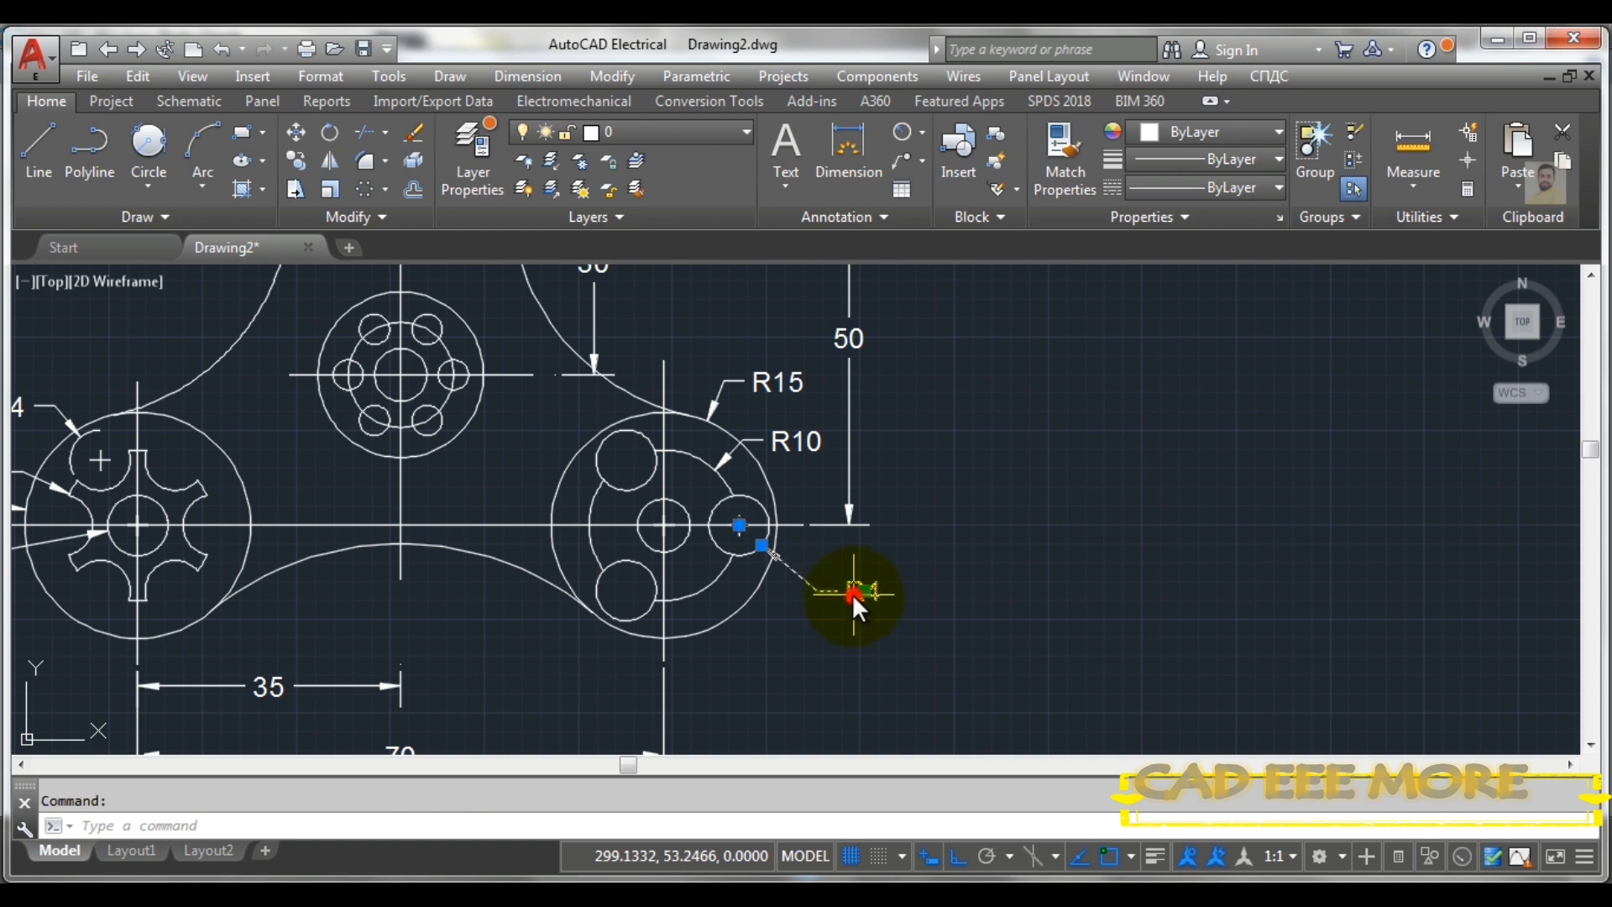
type("3")
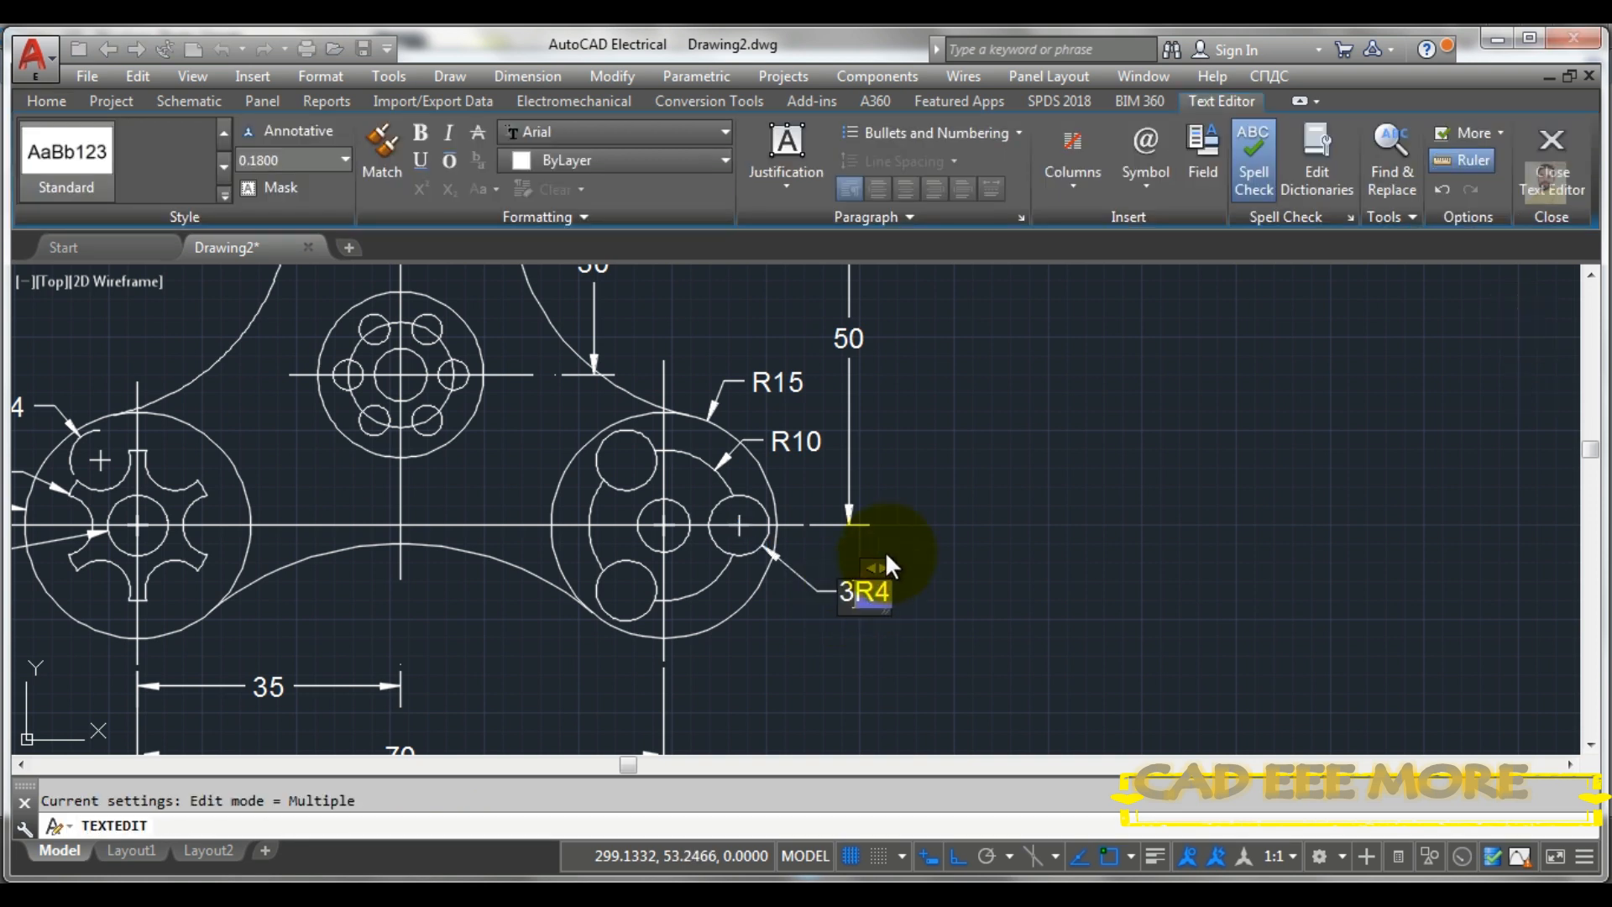
type(" Hol")
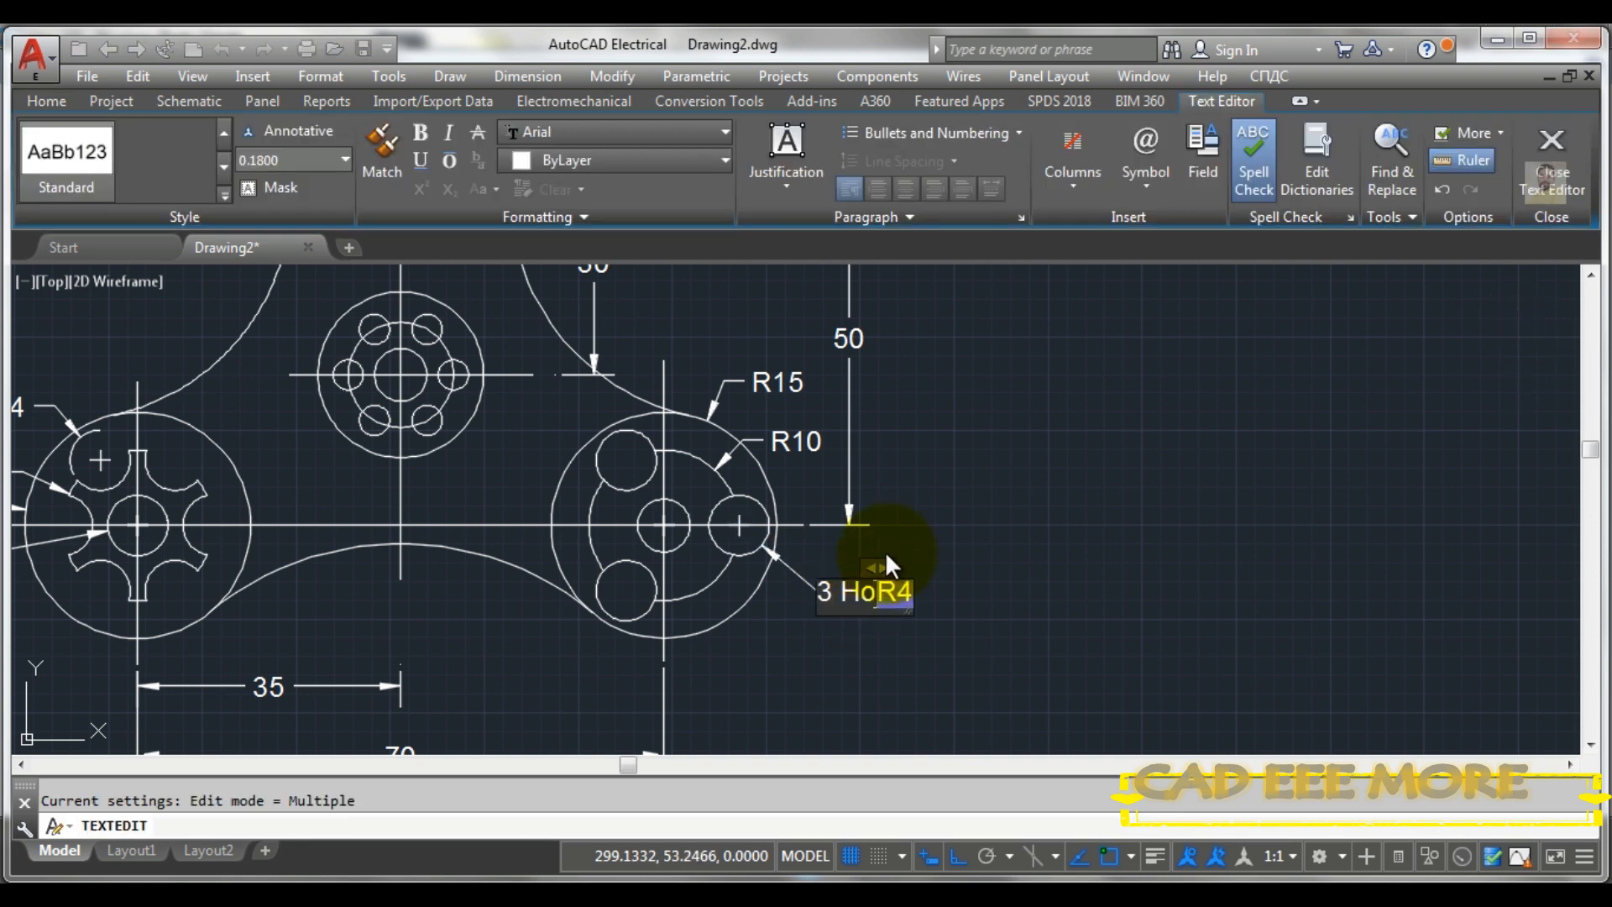
type("es")
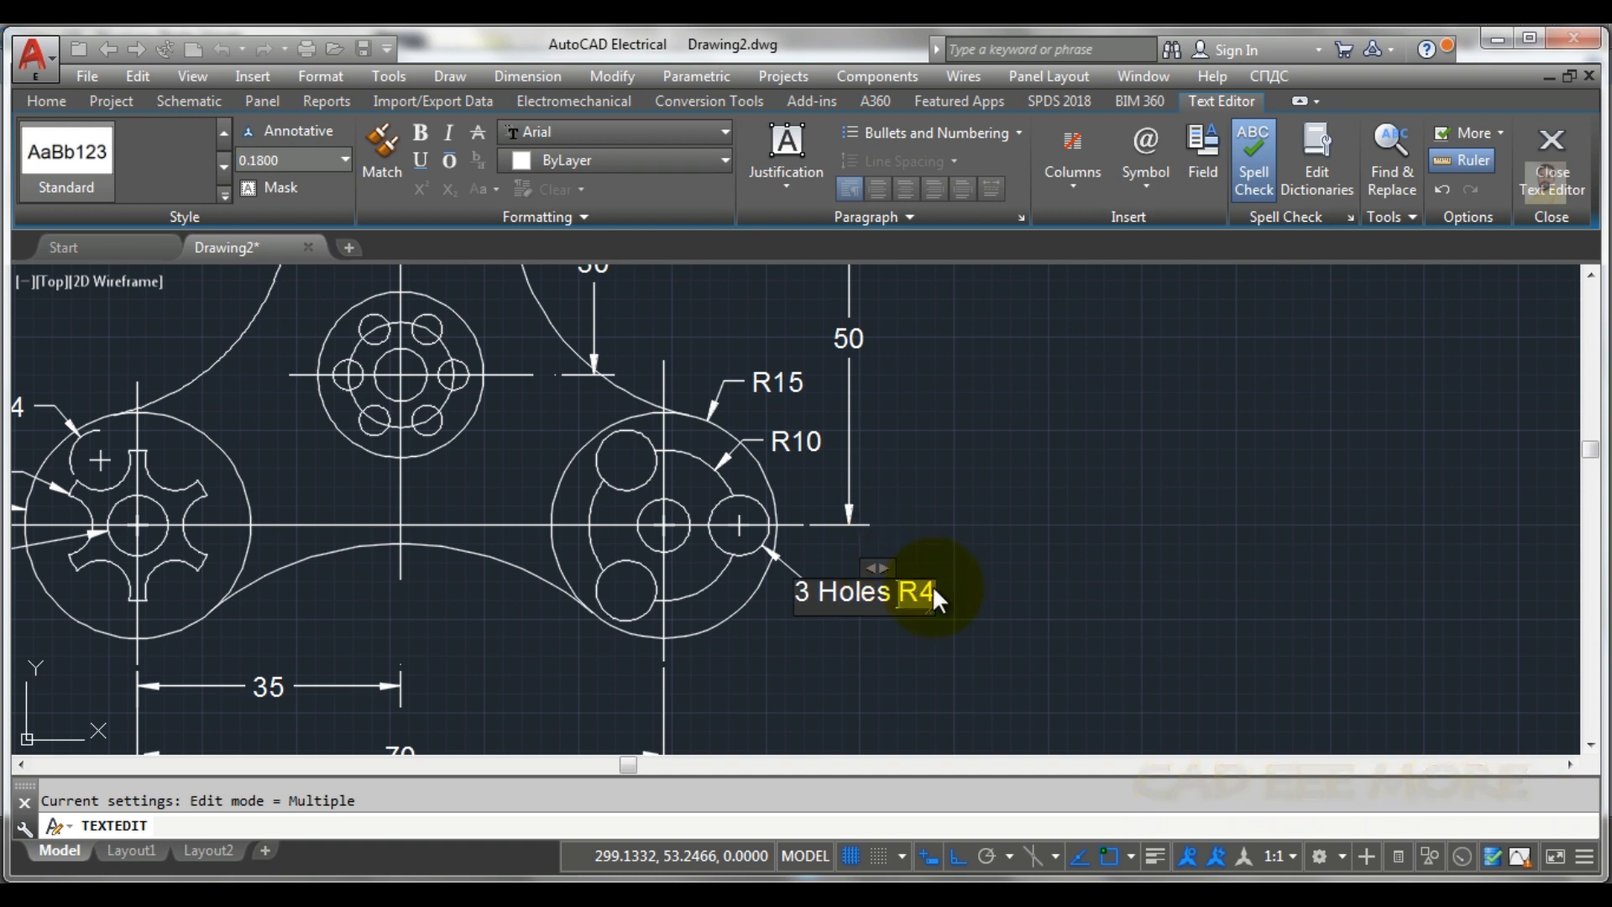
left_click(981, 612)
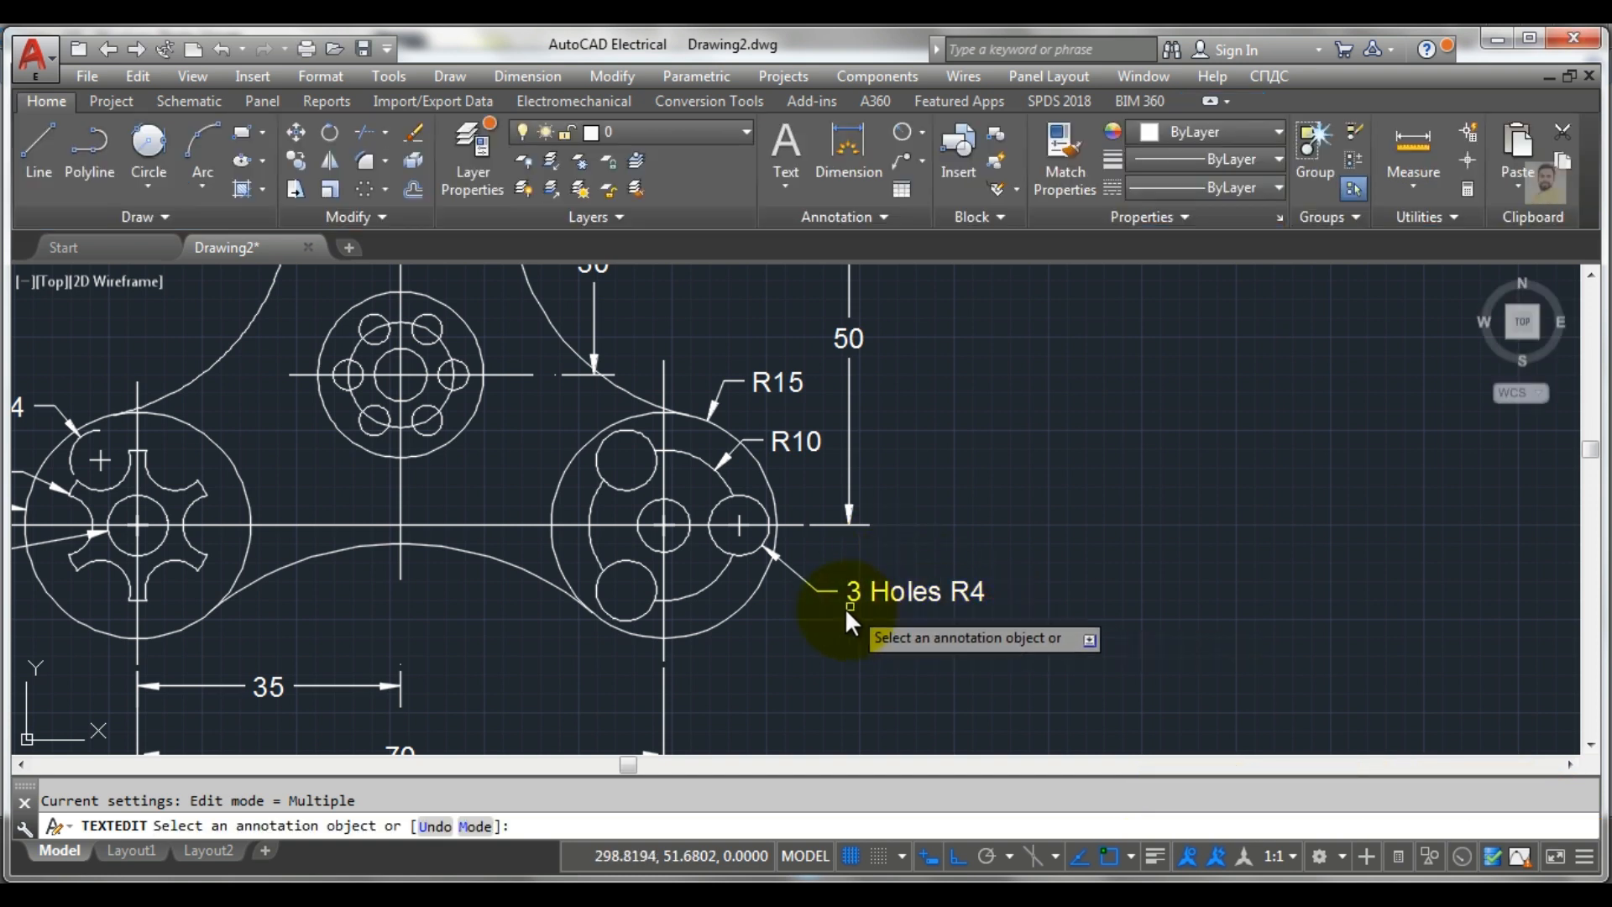
Add a diameter dimension to the lower-right lobe's small centre circle, with its text outside the lobe, just below the hole-arc radius dimension
left_click(915, 134)
left_click(946, 403)
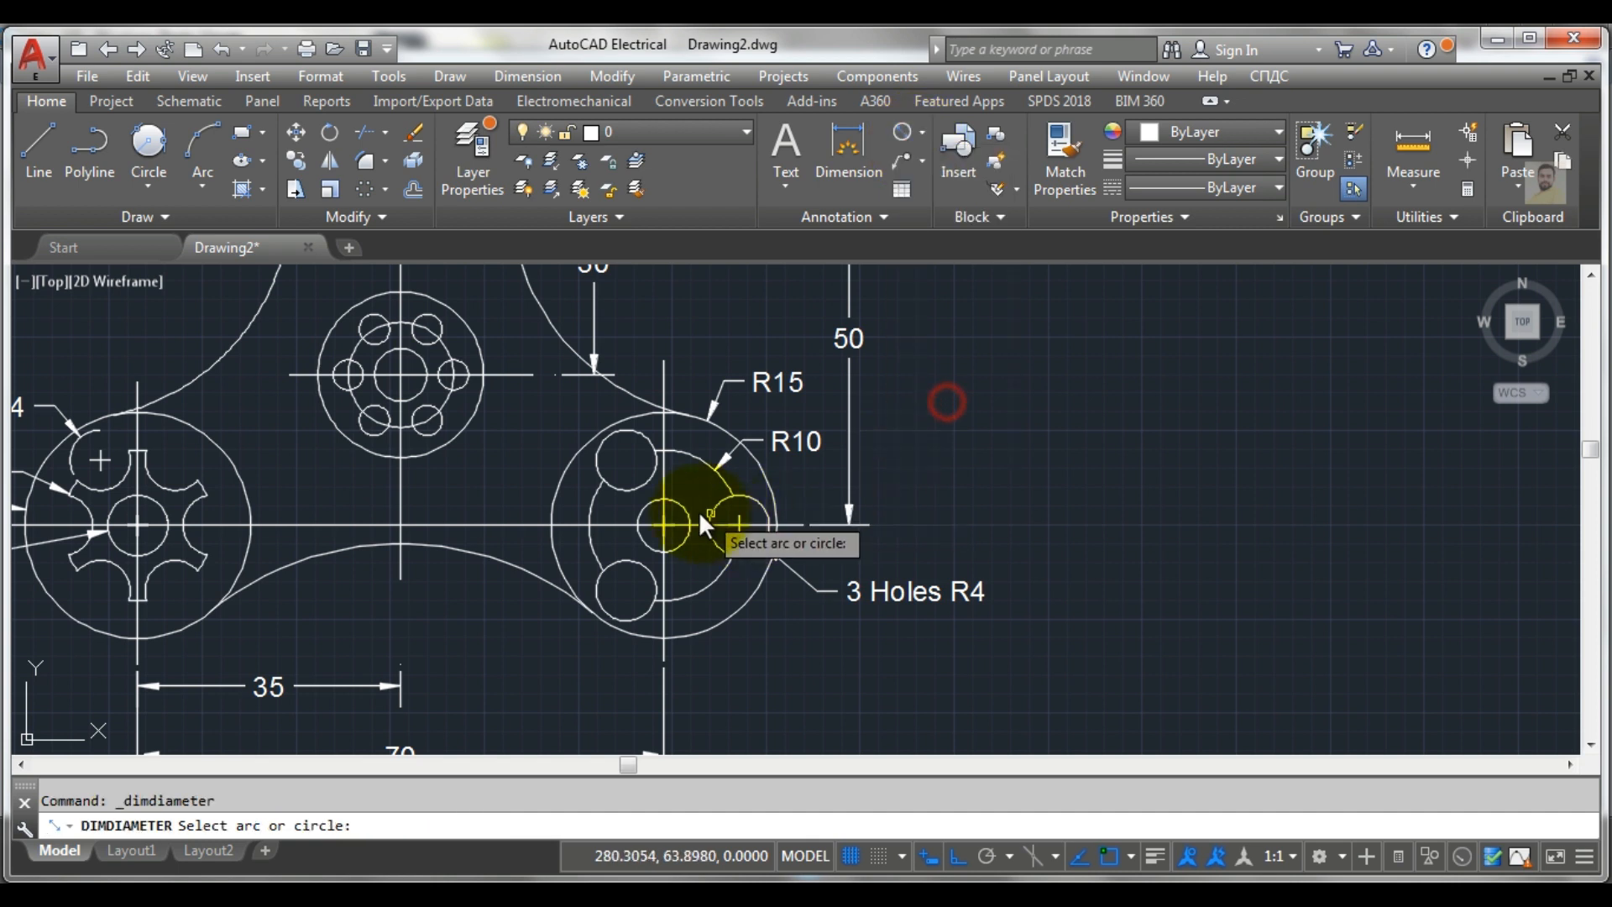
left_click(685, 507)
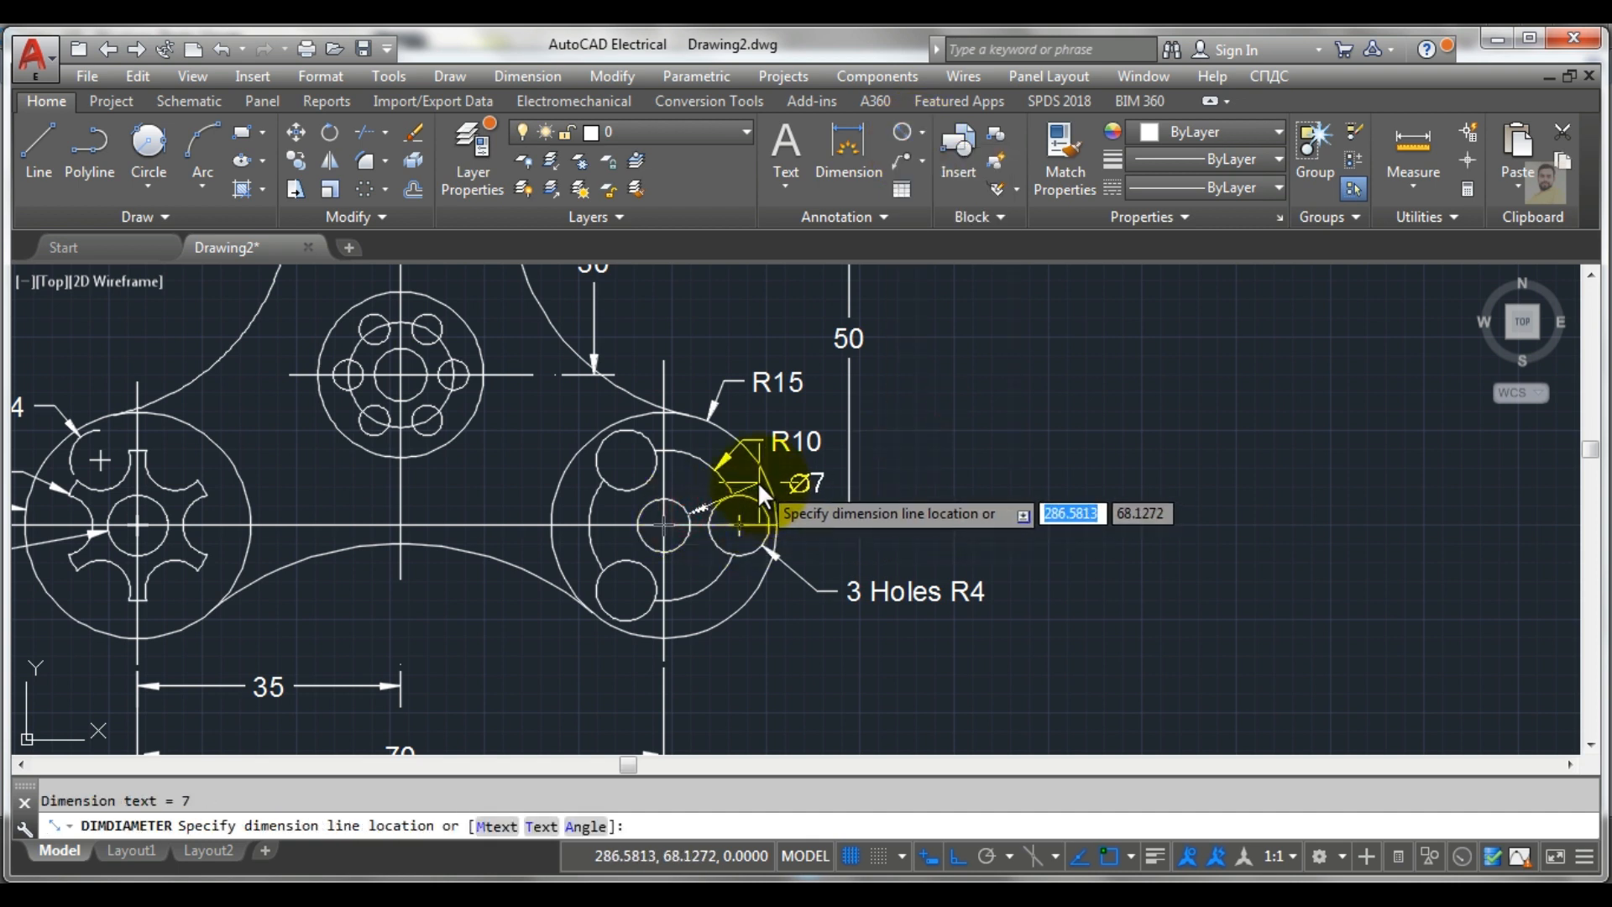
left_click(757, 481)
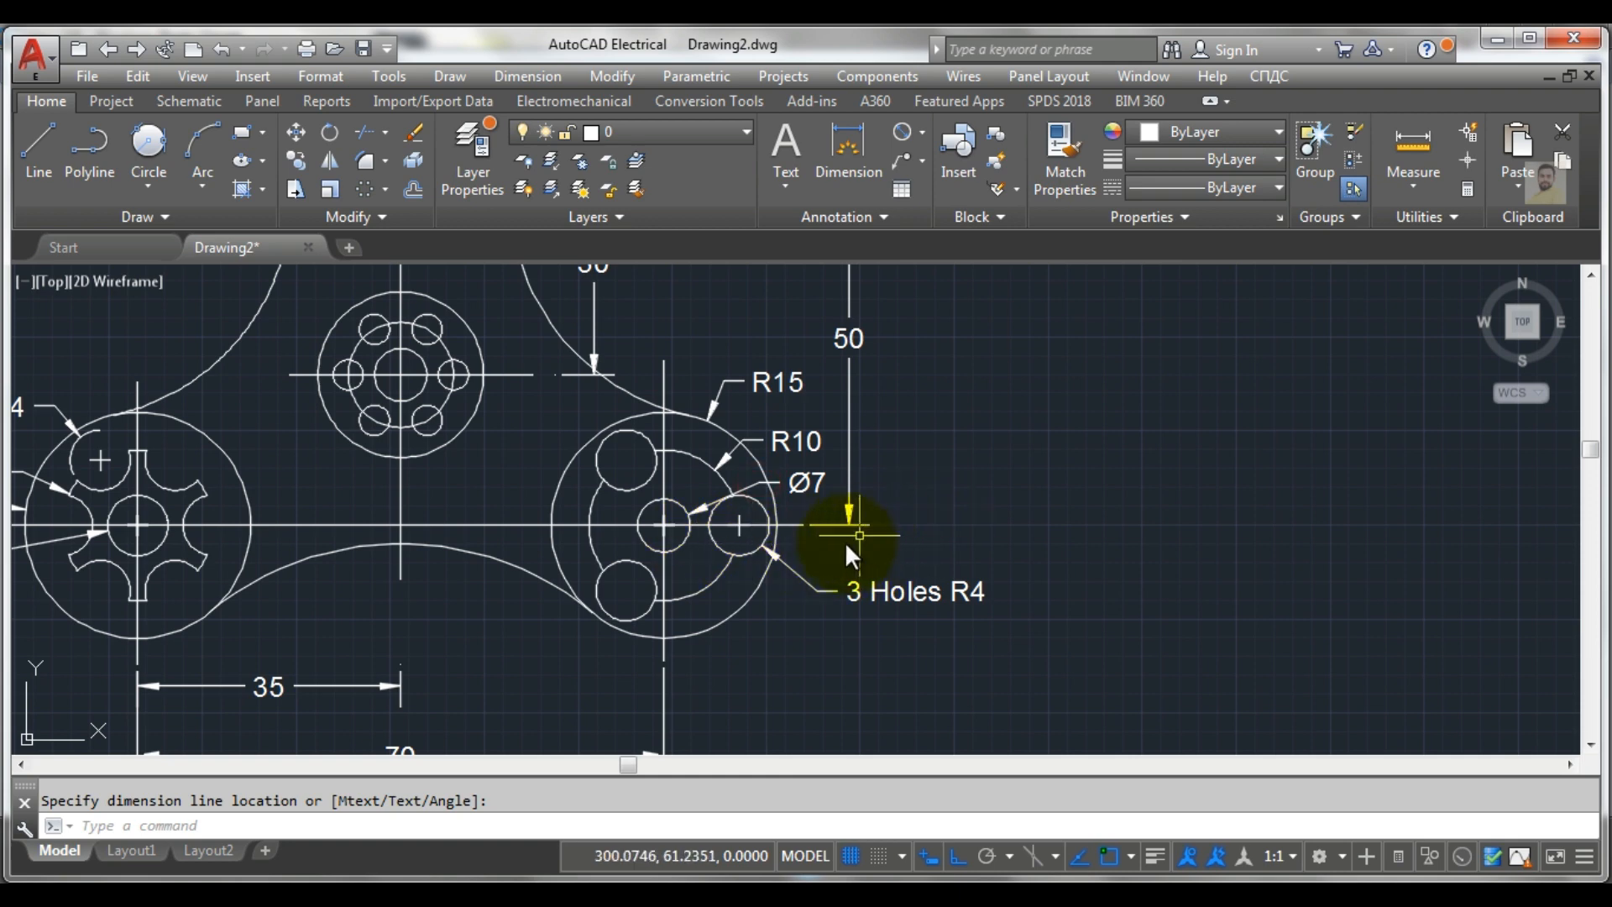
Add a diameter dimension to the small centre circle of the plate's middle hub, with its text outside the hub on the right
scroll(798, 544, "down", 3)
scroll(509, 391, "up", 4)
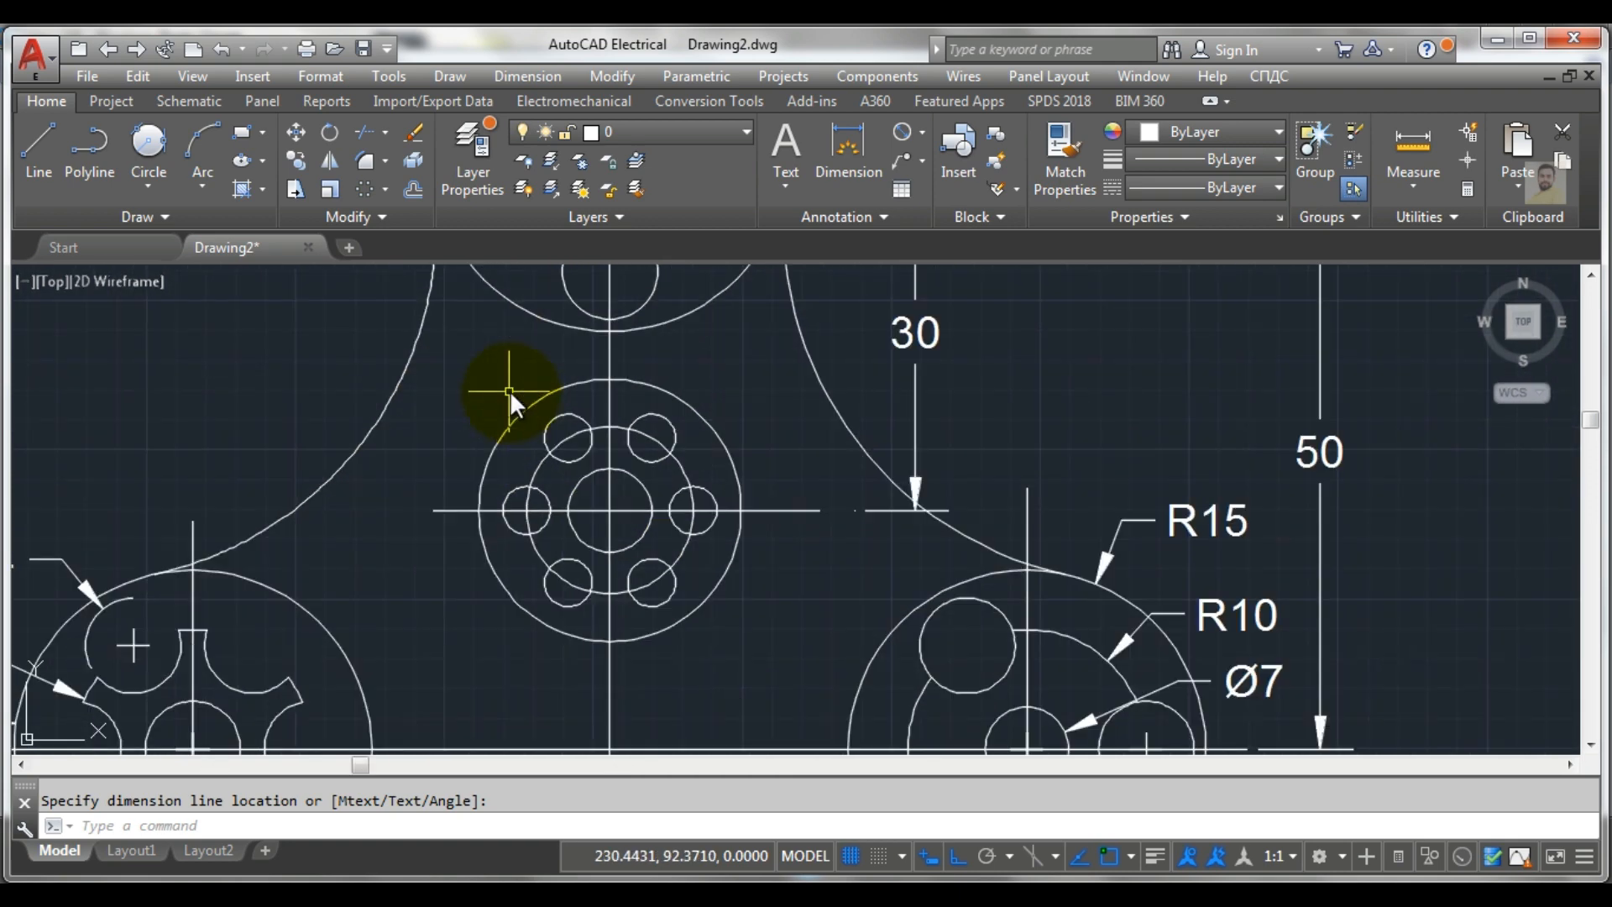
left_click(901, 133)
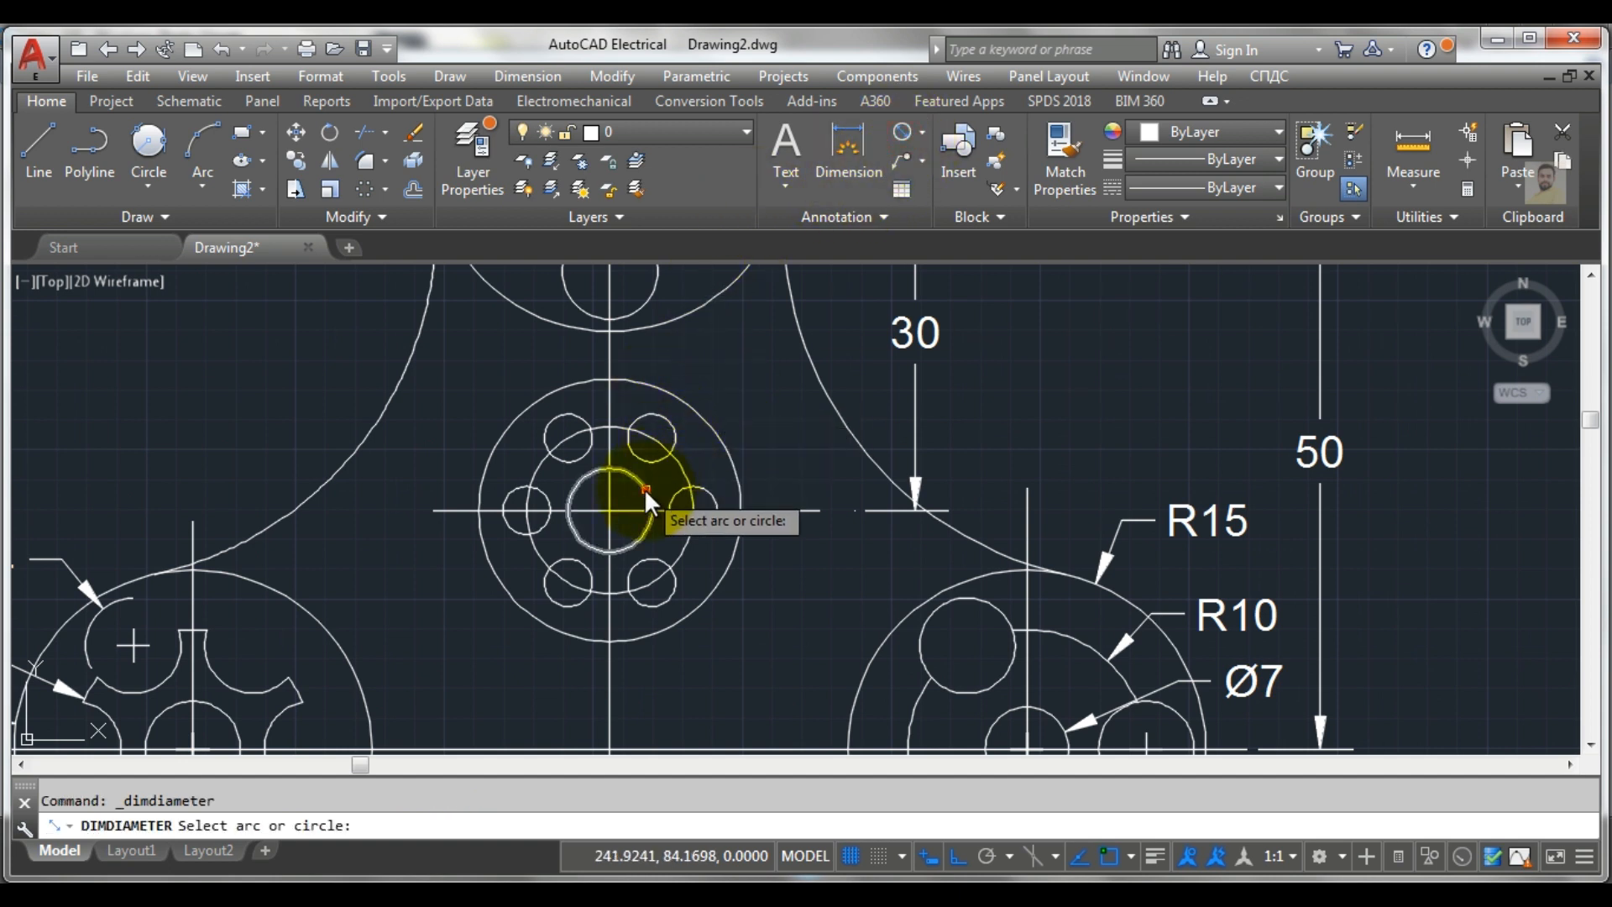
left_click(643, 487)
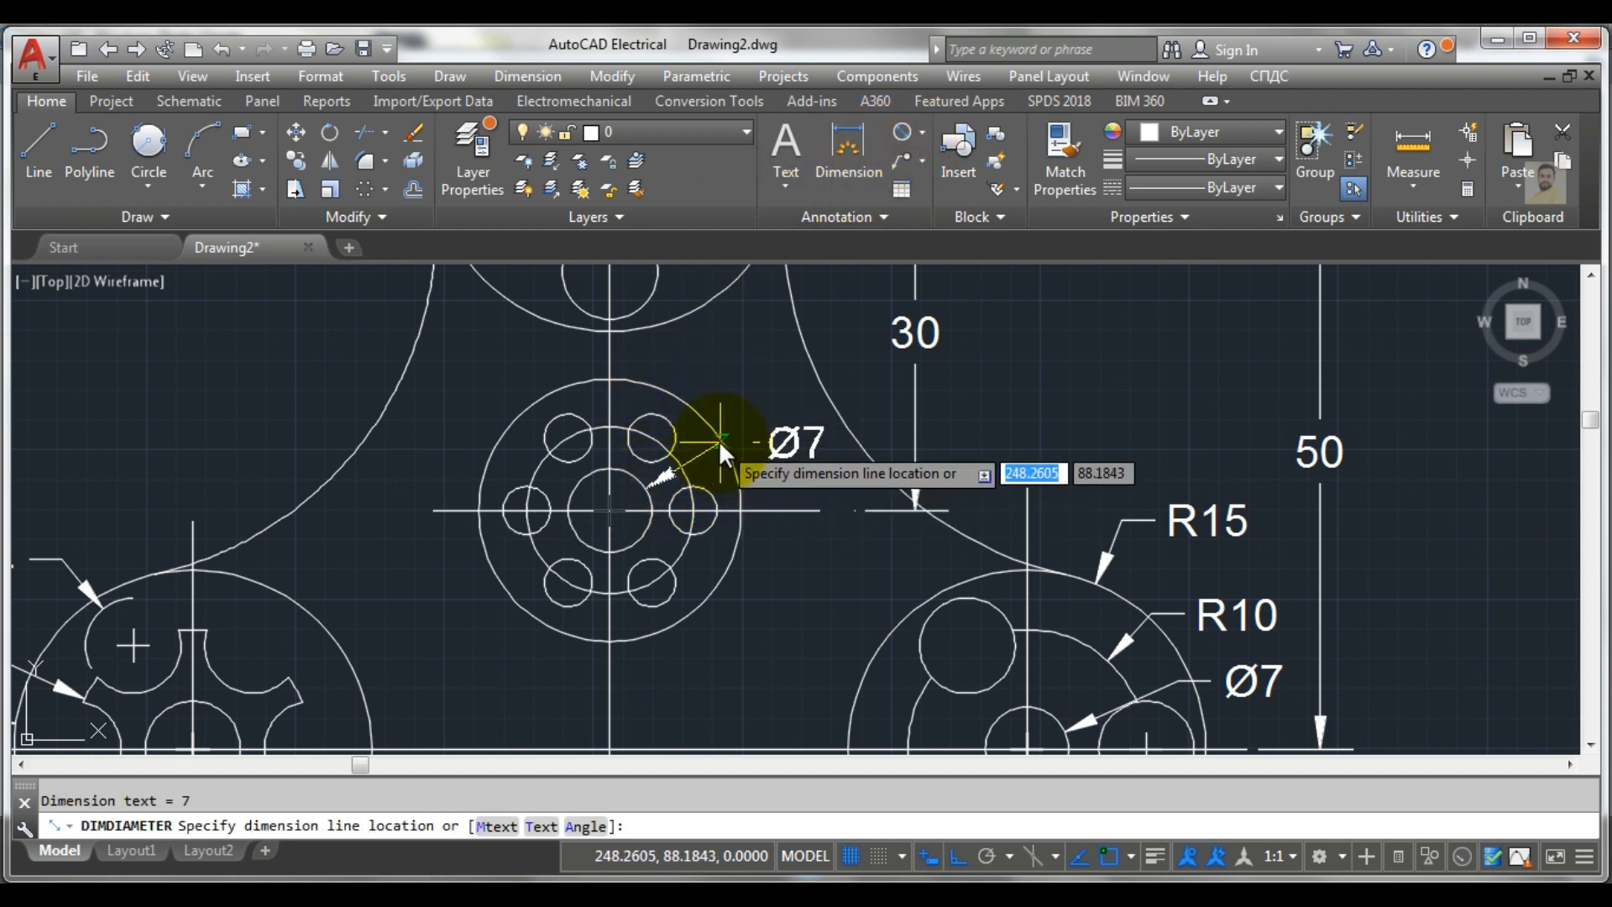
left_click(718, 440)
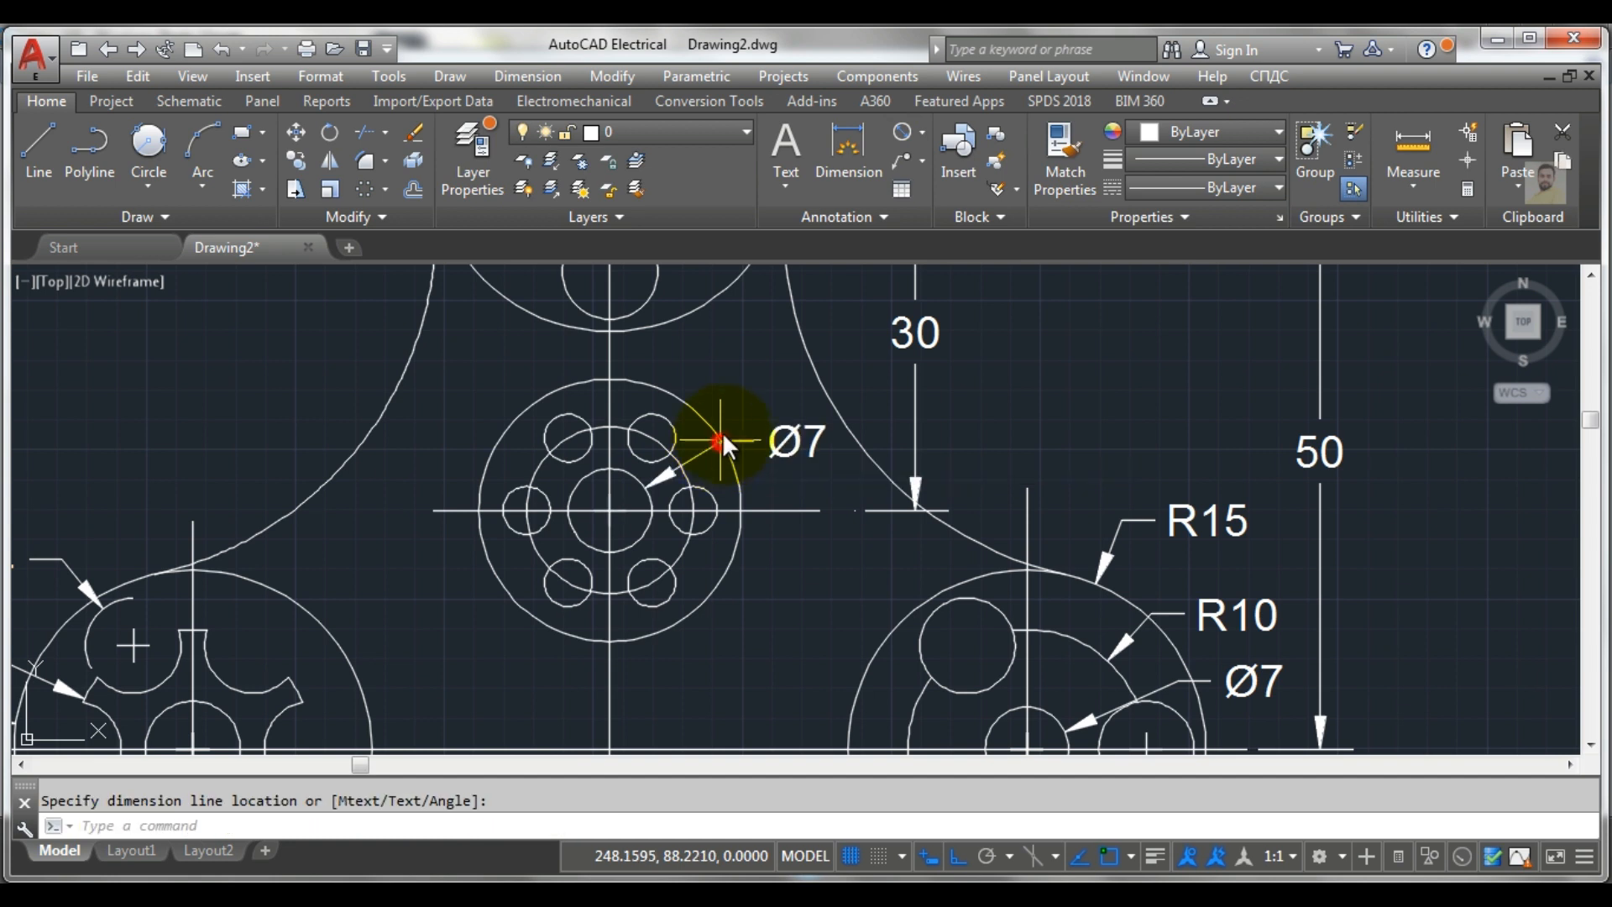
Add a radius dimension to the middle hub's outer circle, with its text above the hub on the right
left_click(916, 143)
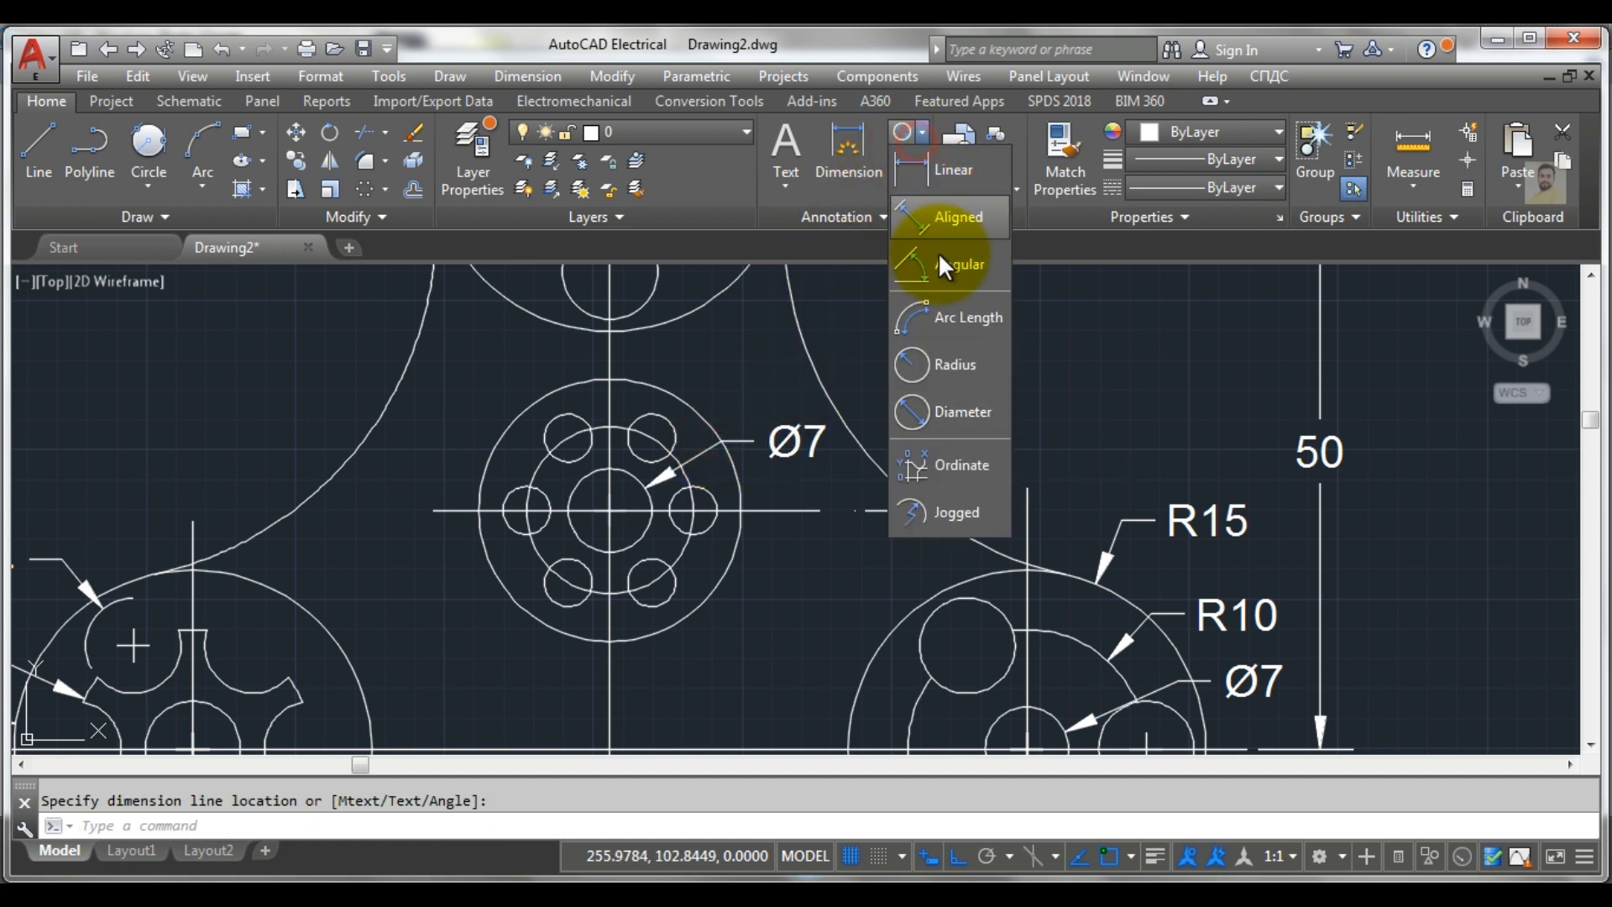
left_click(934, 361)
left_click(663, 389)
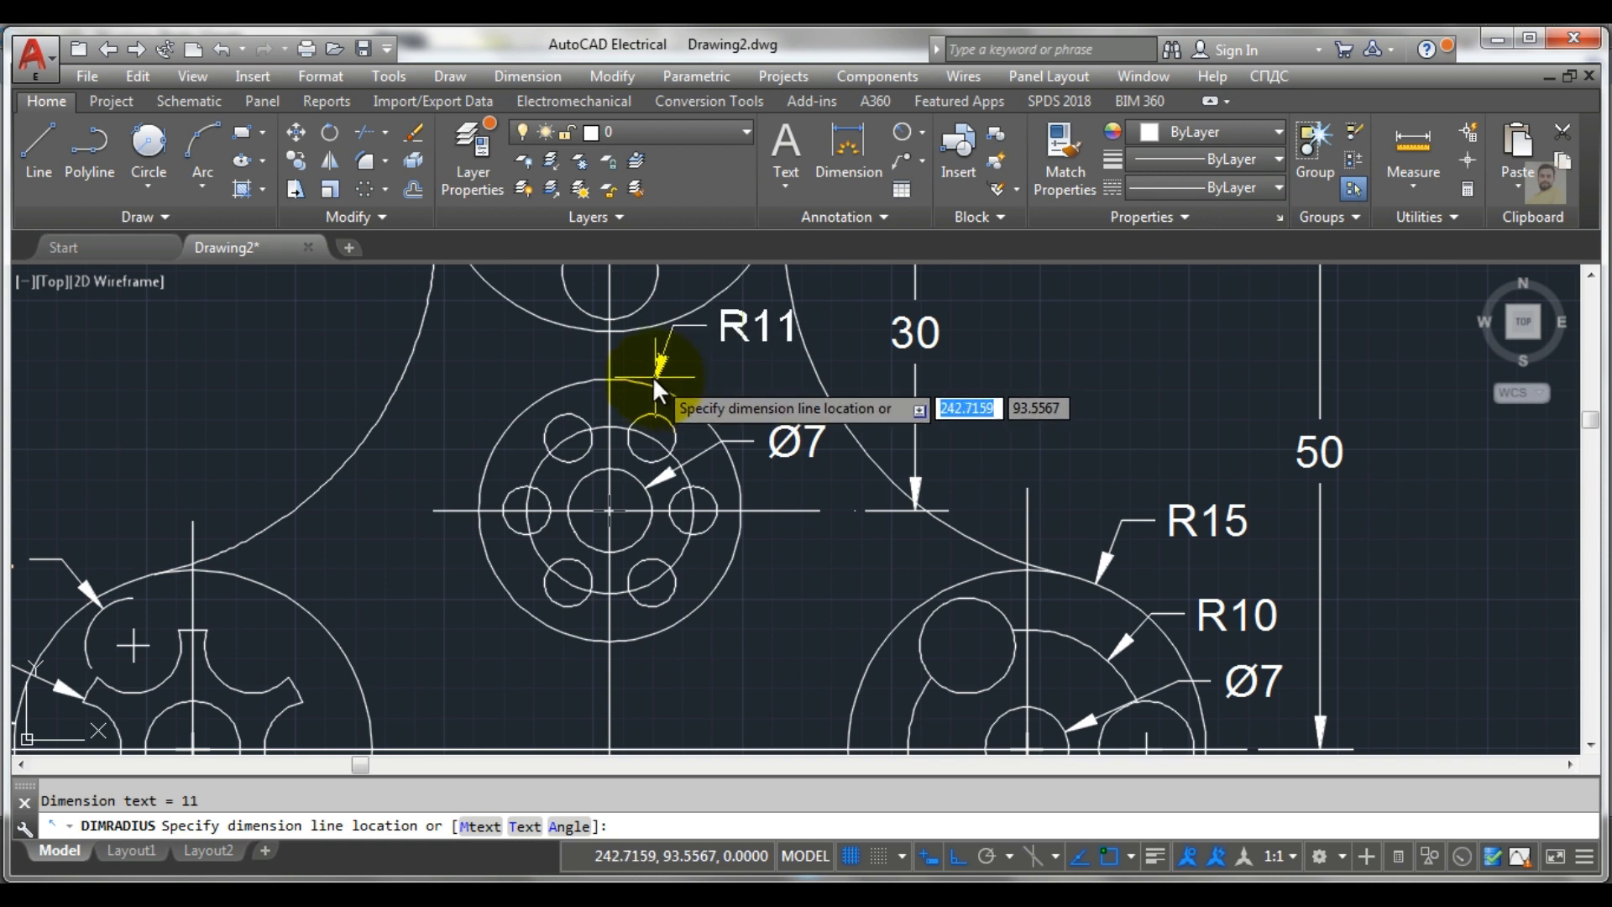
left_click(648, 376)
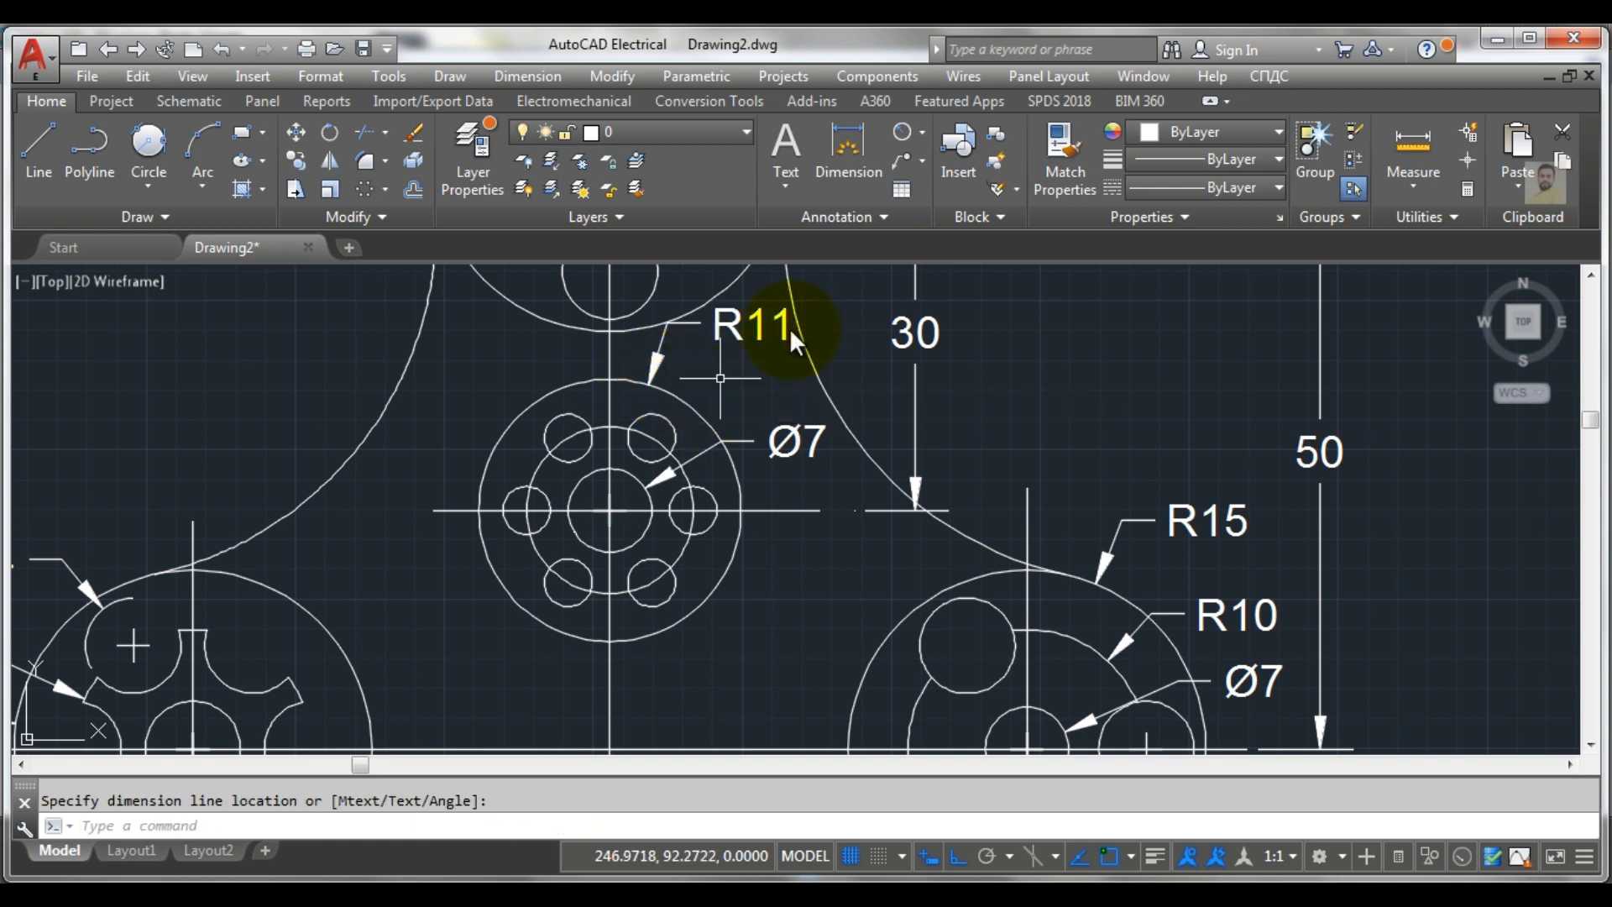
Add a radius dimension to the middle hub's hole pitch circle, with its text outside the hub at the upper left
left_click(902, 132)
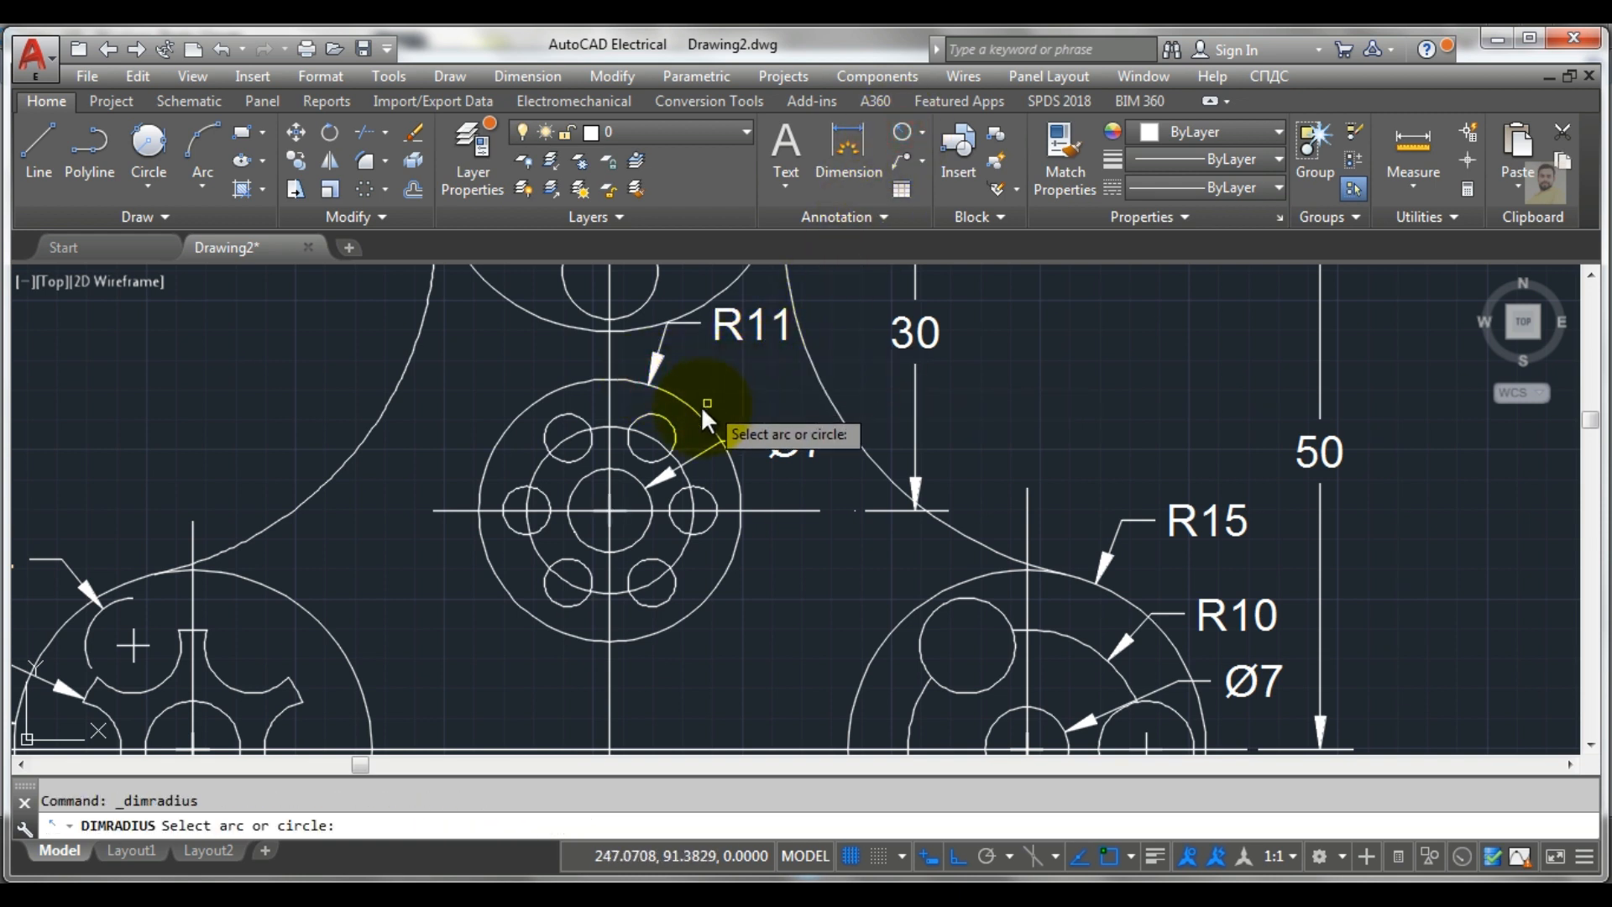
left_click(544, 462)
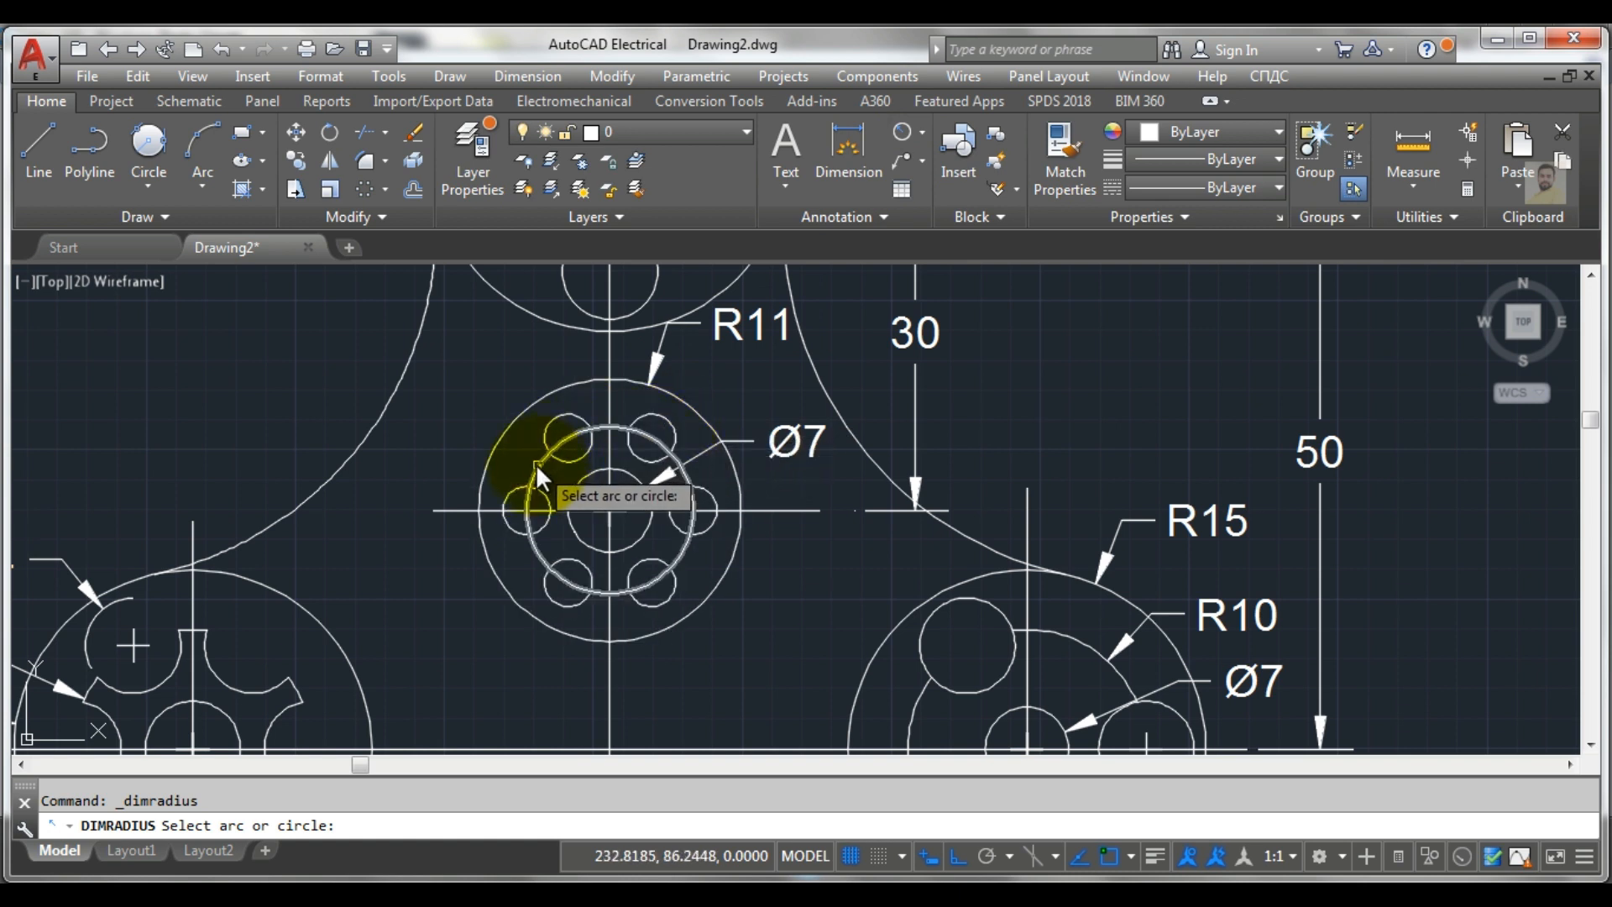
left_click(526, 386)
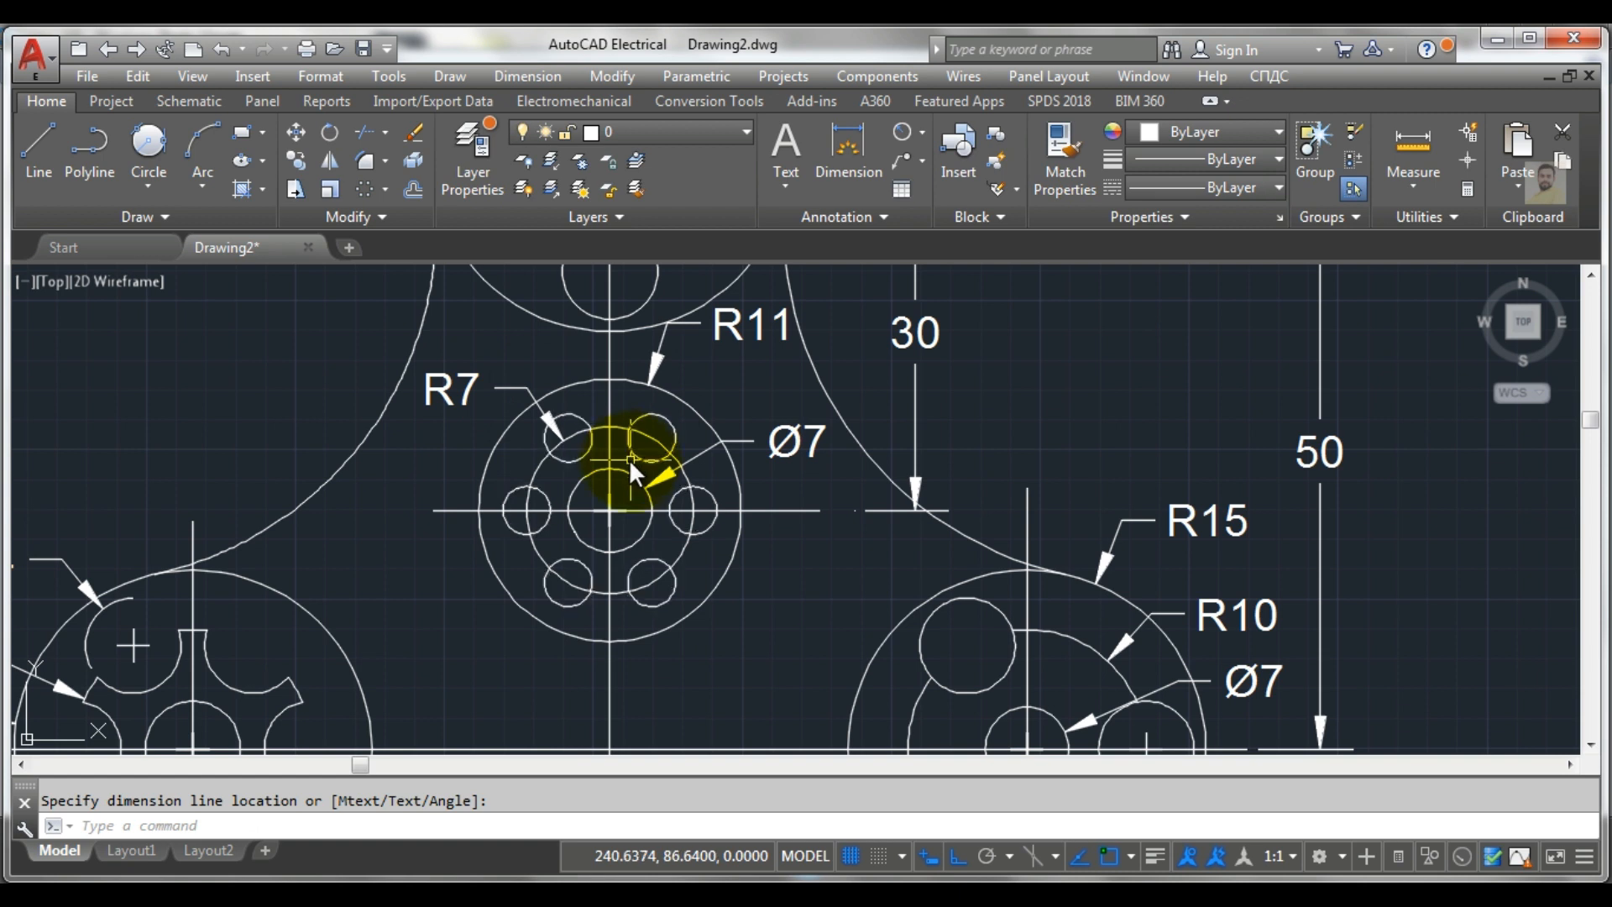
left_click(905, 129)
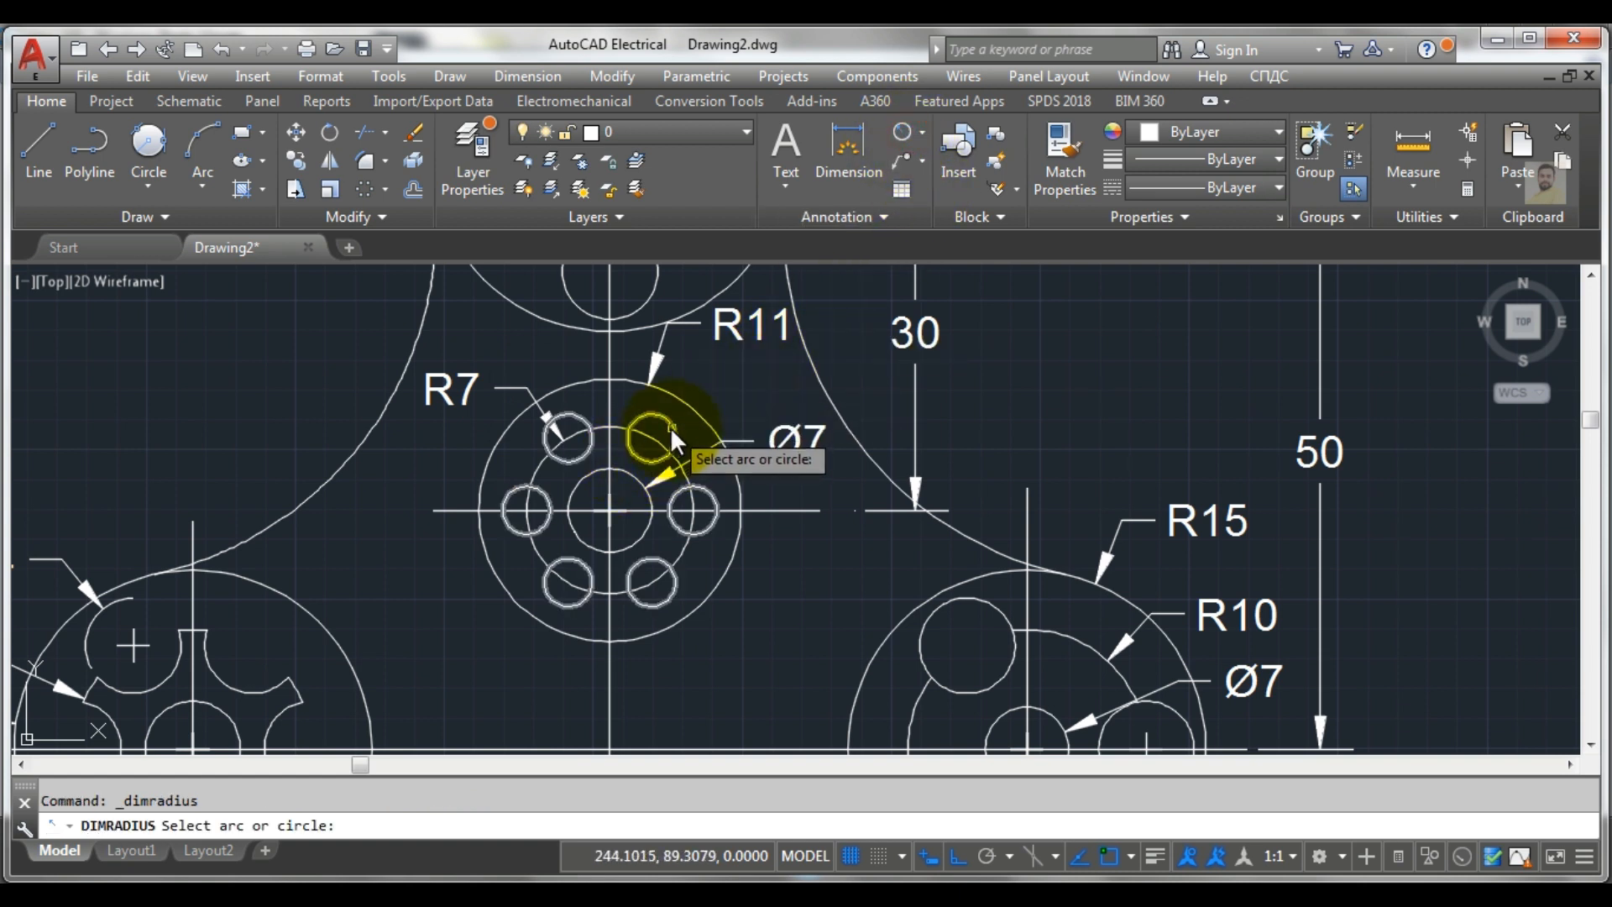
left_click(544, 559)
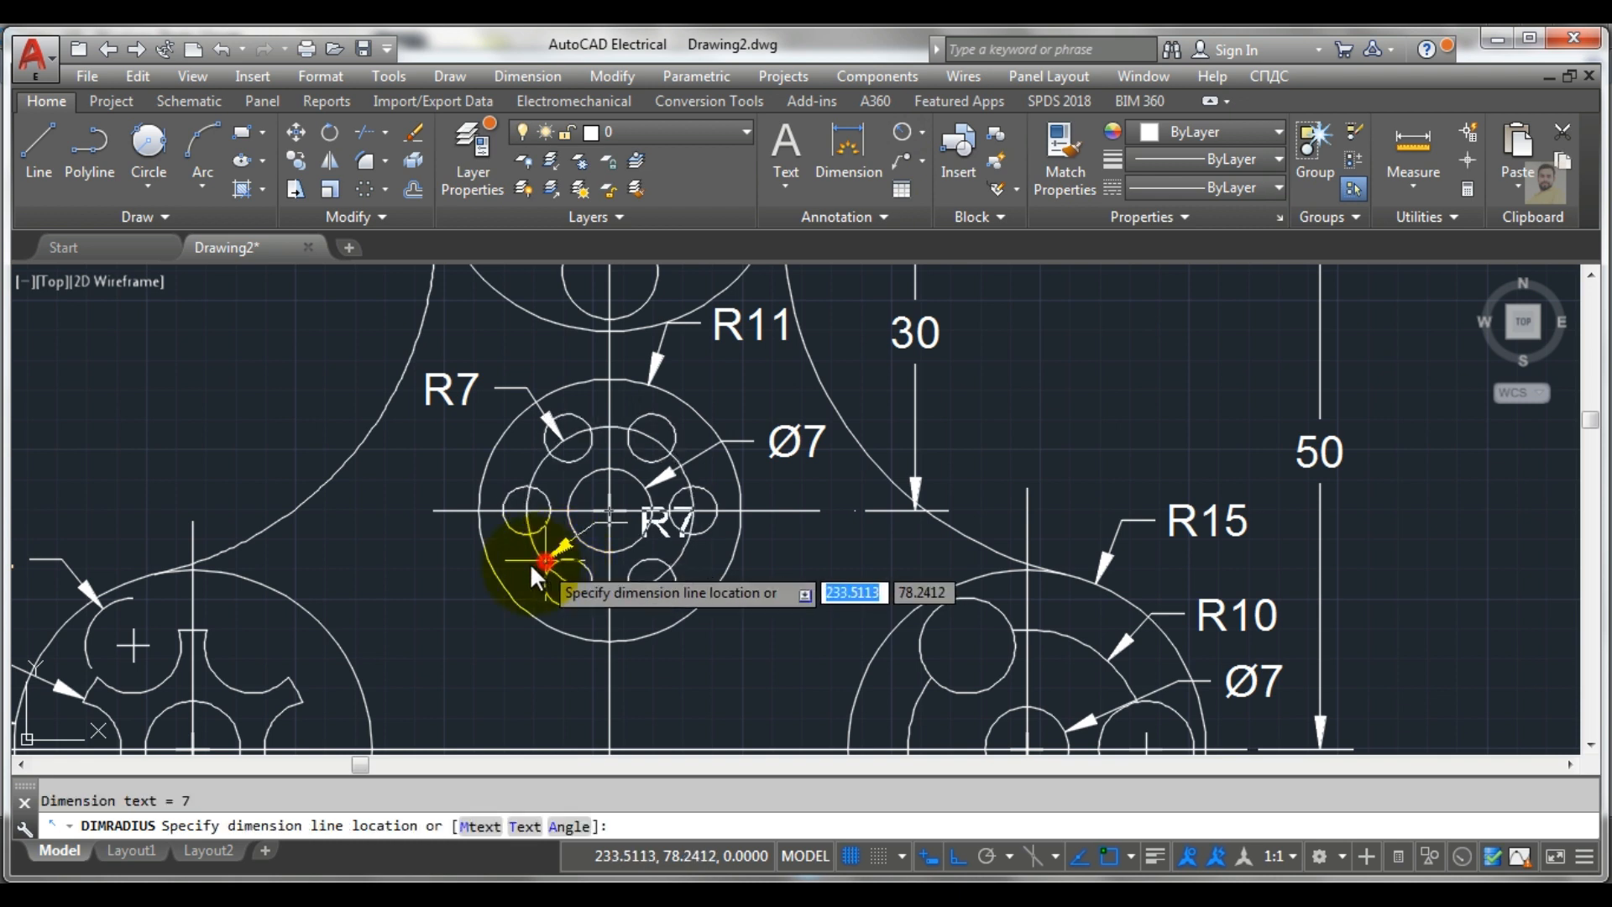
left_click(477, 579)
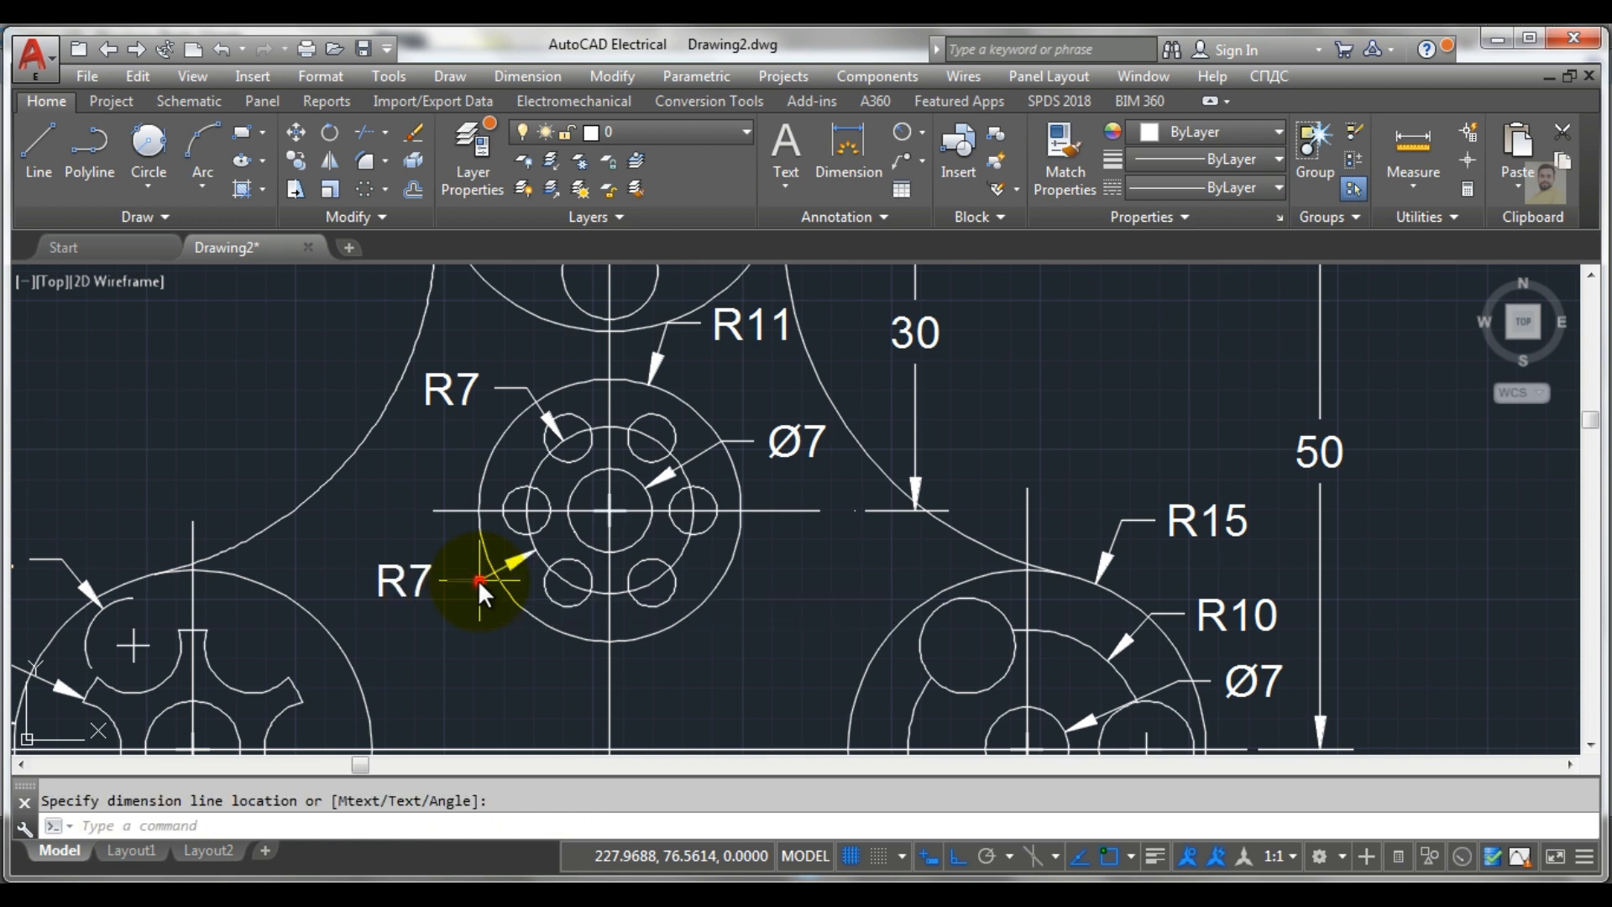
double_click(395, 581)
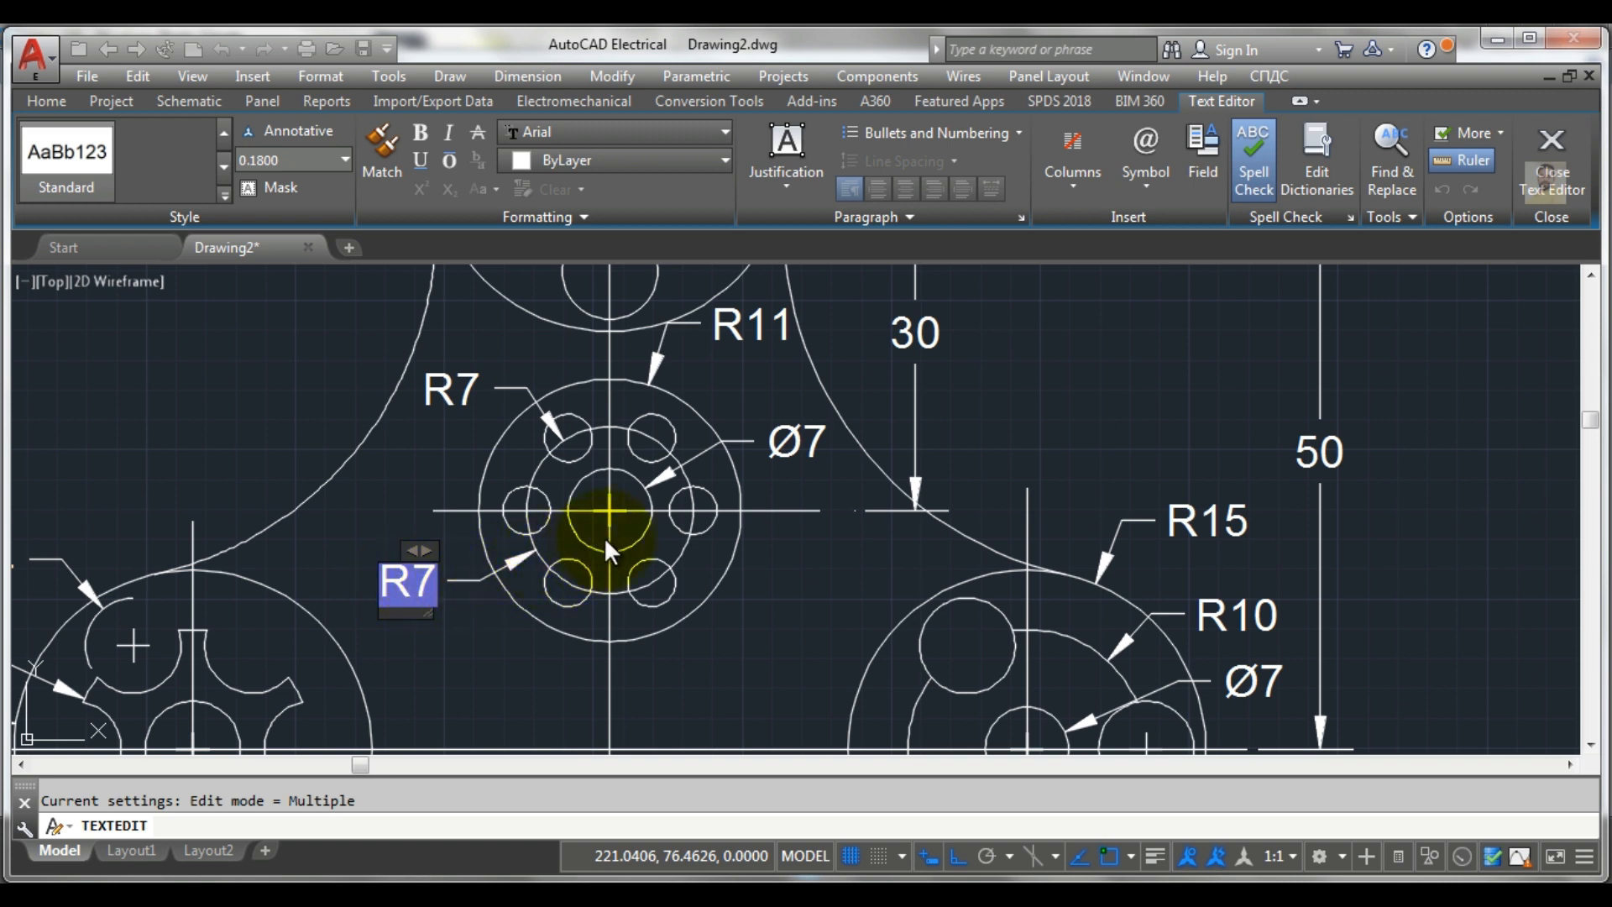
left_click(427, 579)
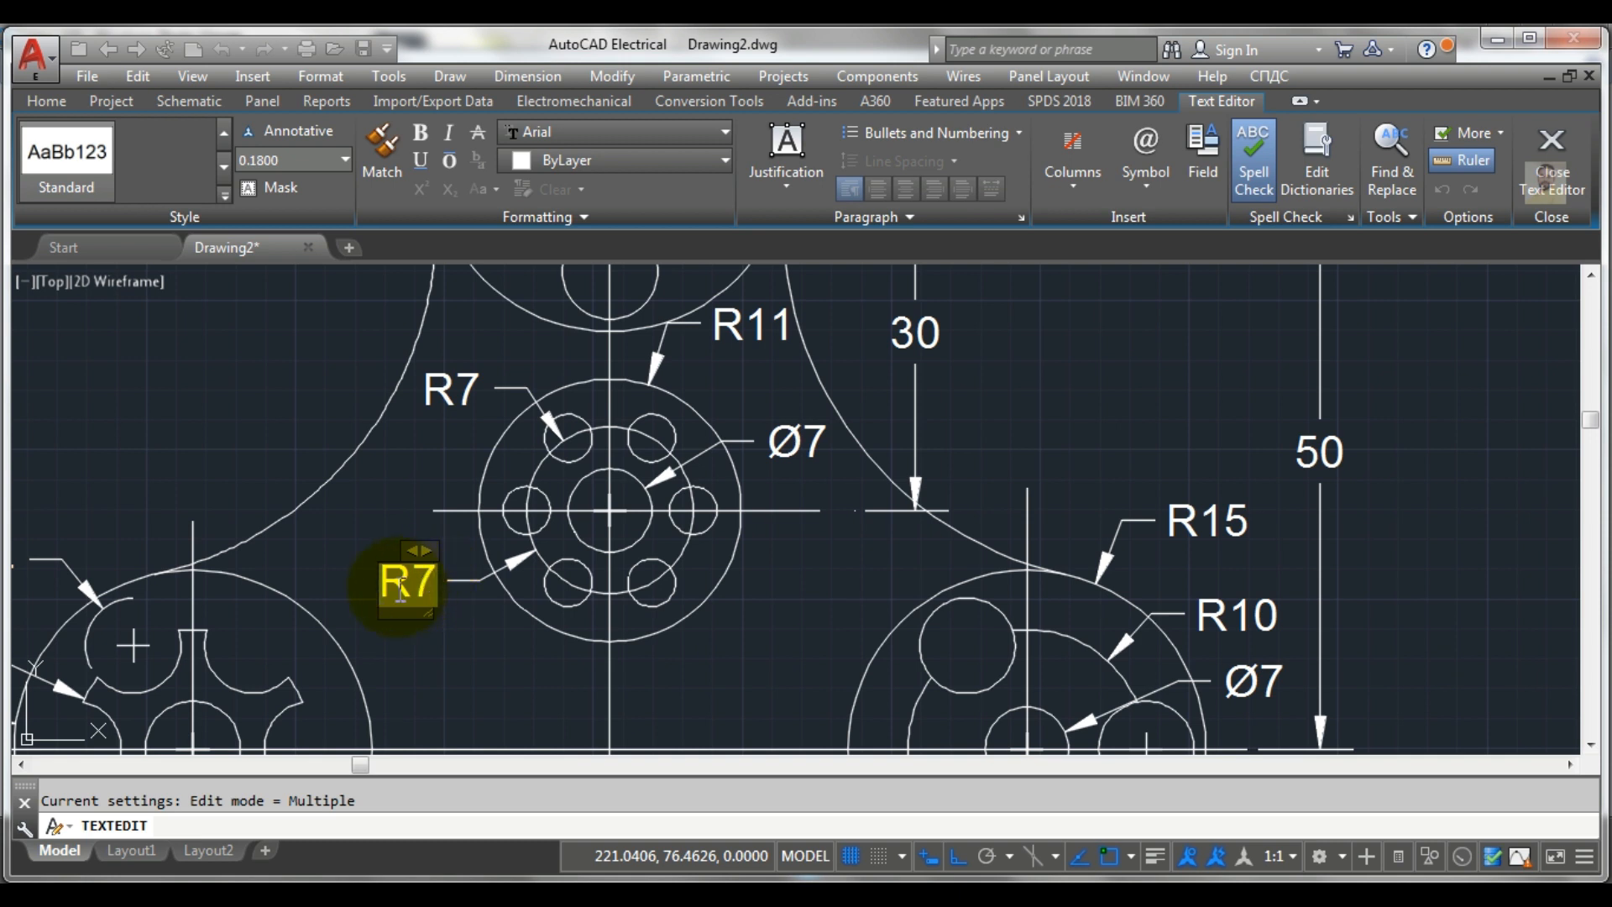
type("6 Hol")
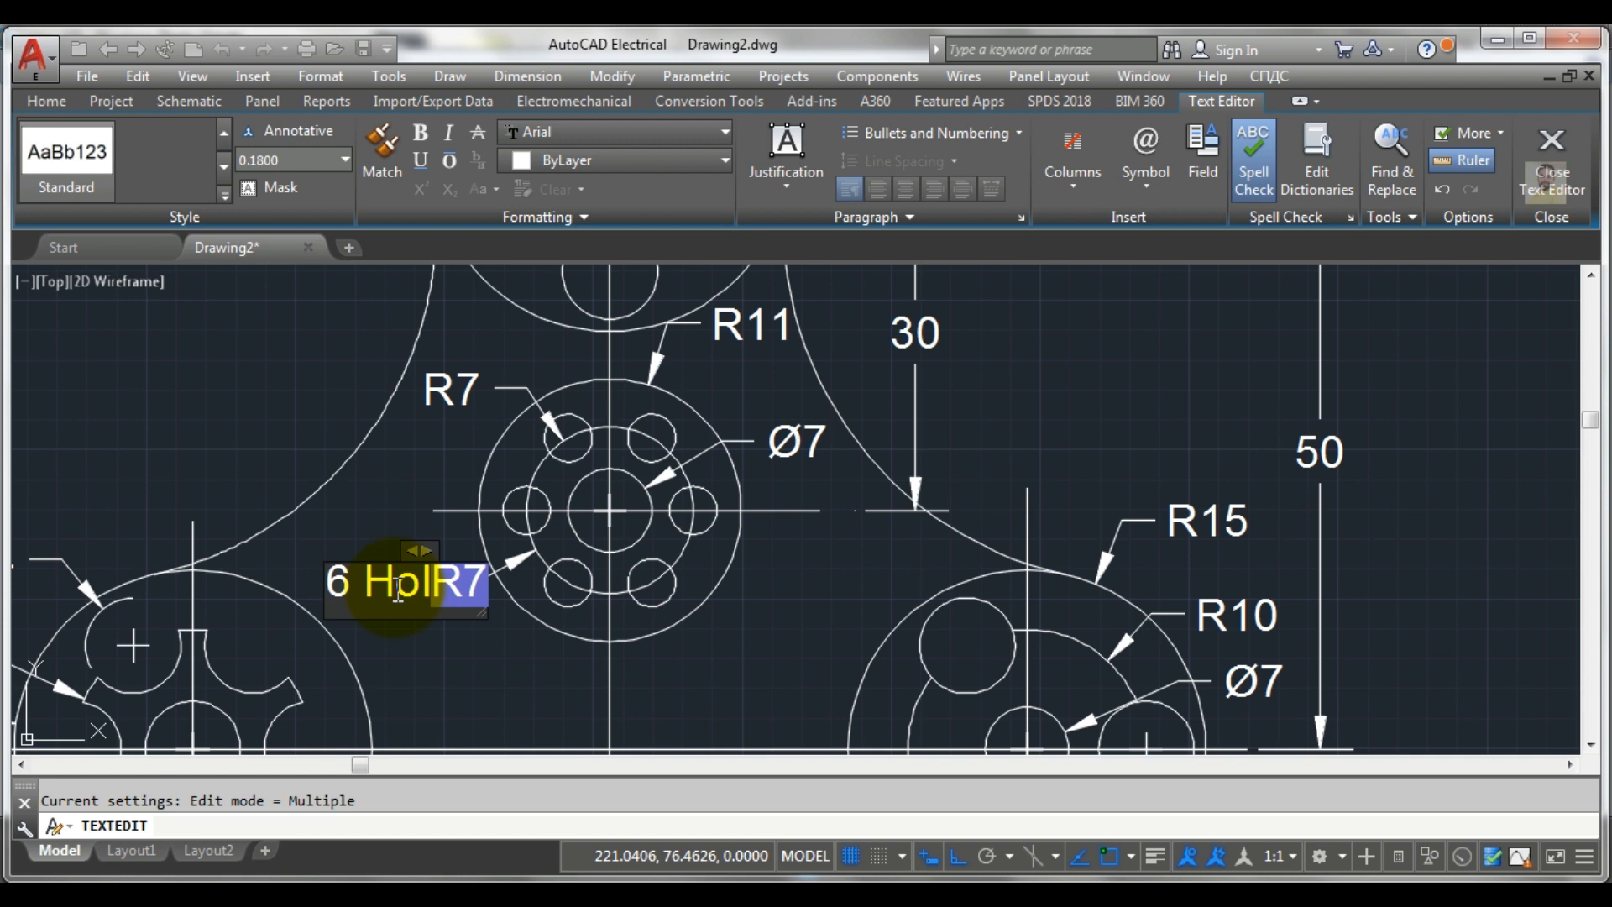
left_click(406, 652)
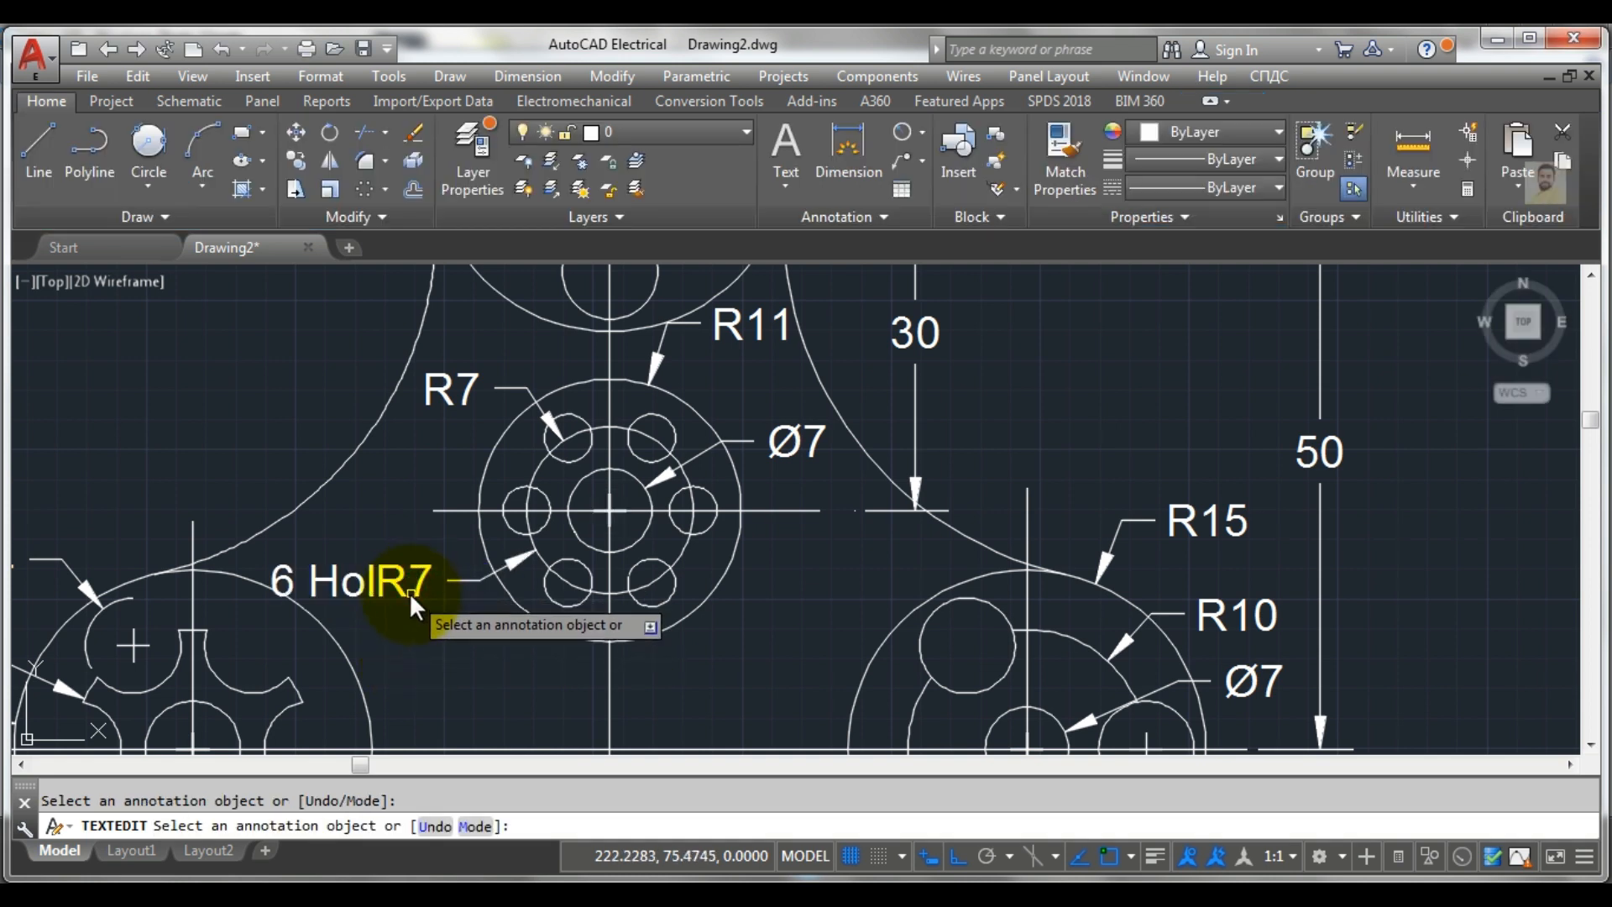
key("Escape")
left_click(385, 590)
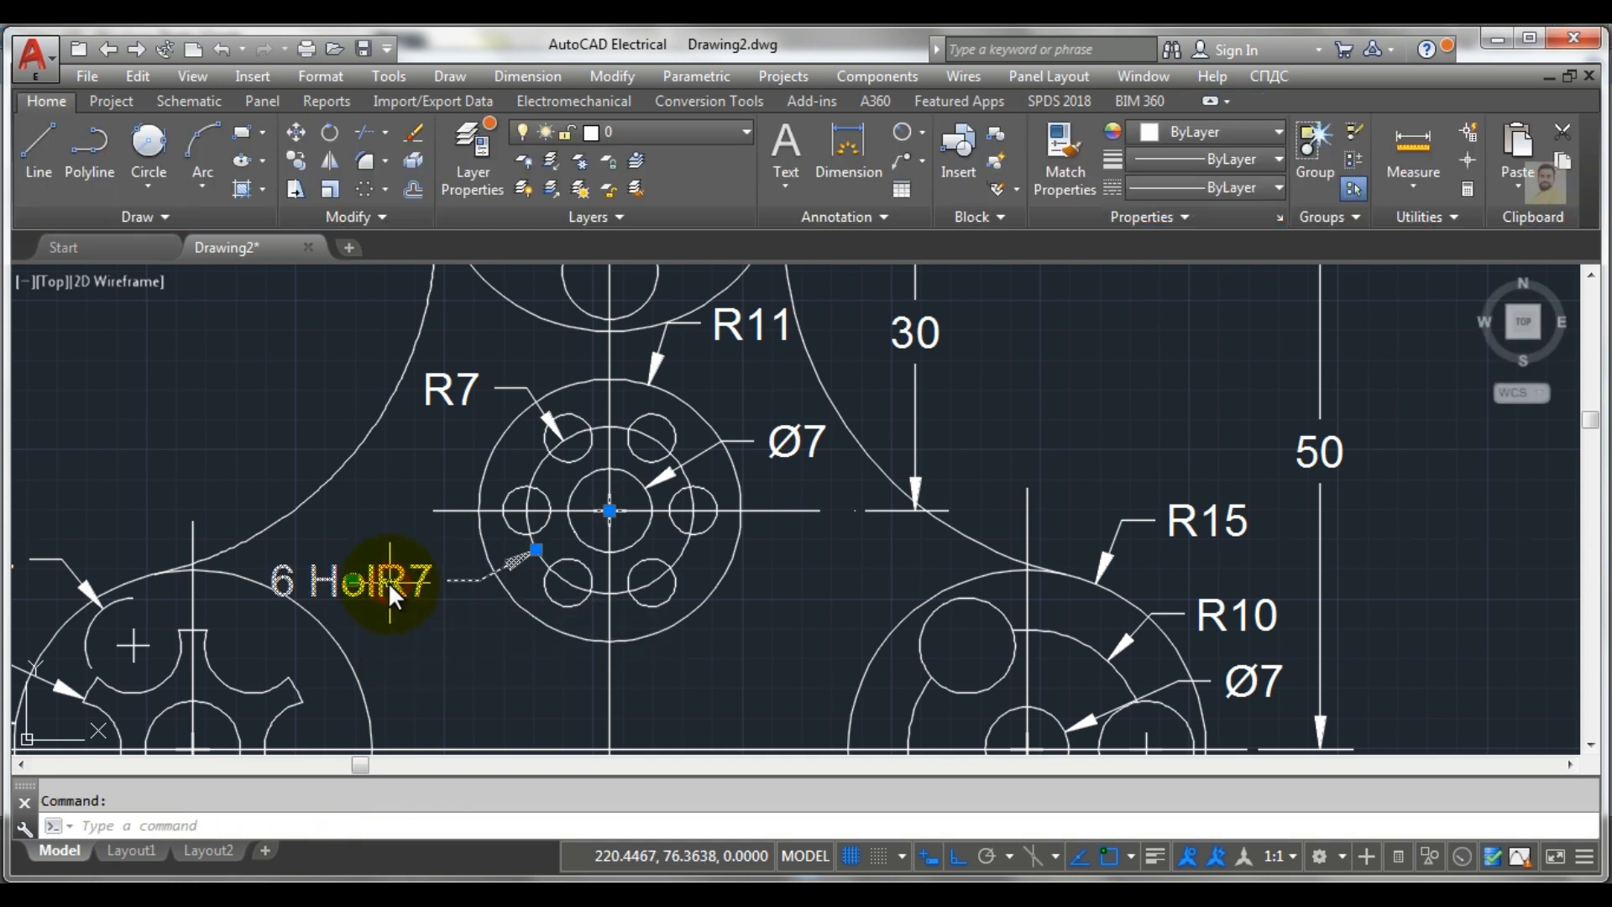
key("Delete")
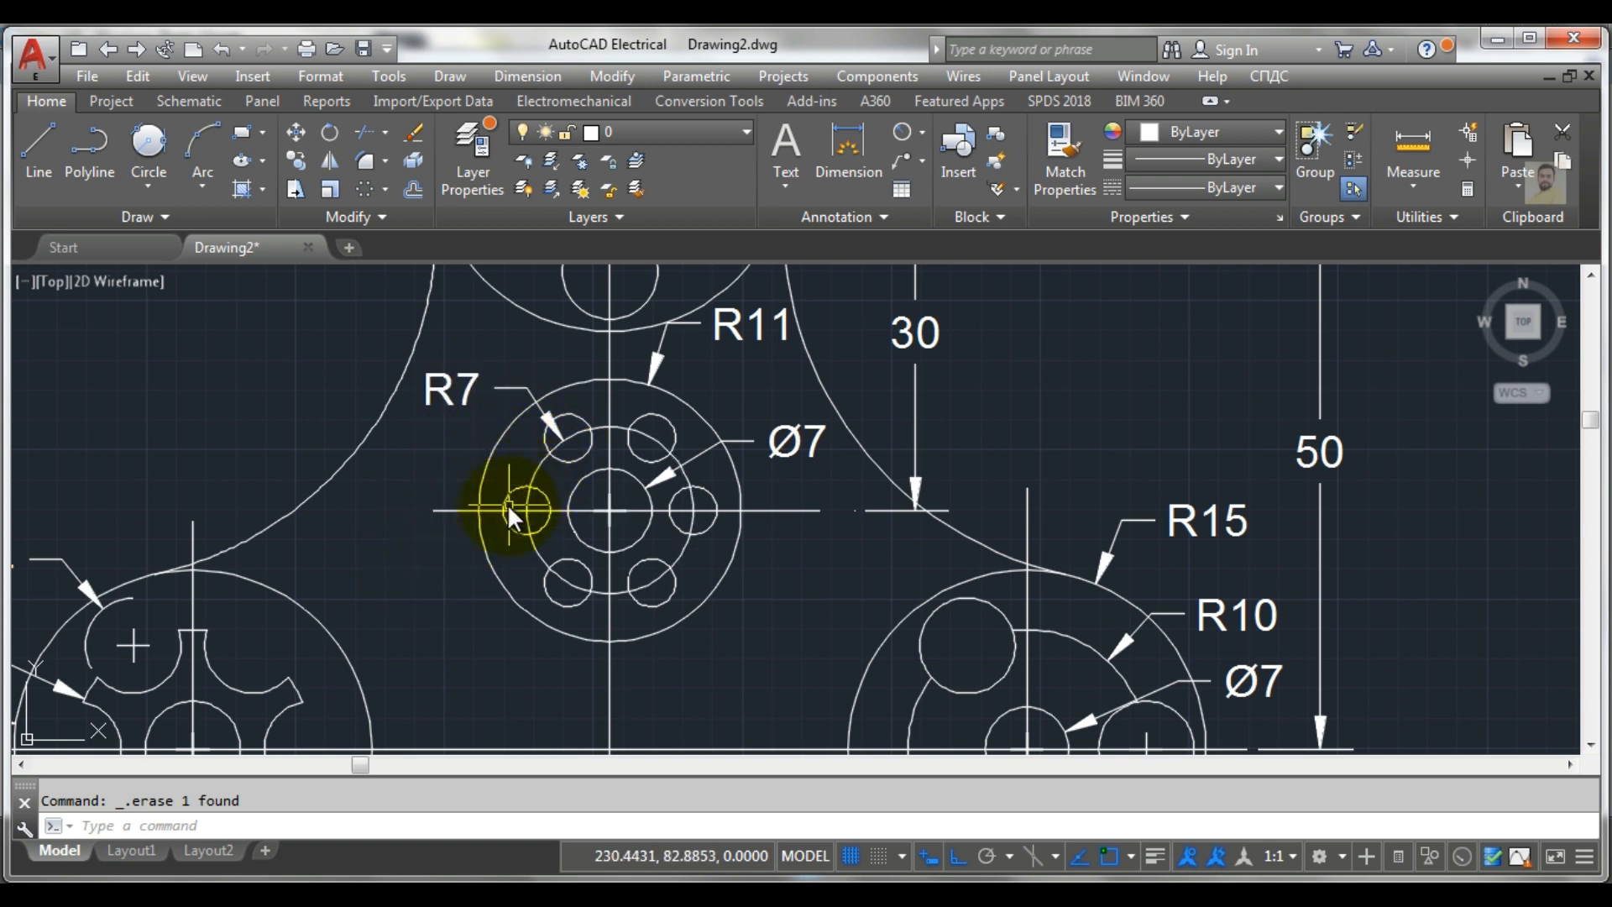
Add a radius dimension to the leftmost small hole of the middle hub, with its text outside the hub at the lower left
left_click(919, 135)
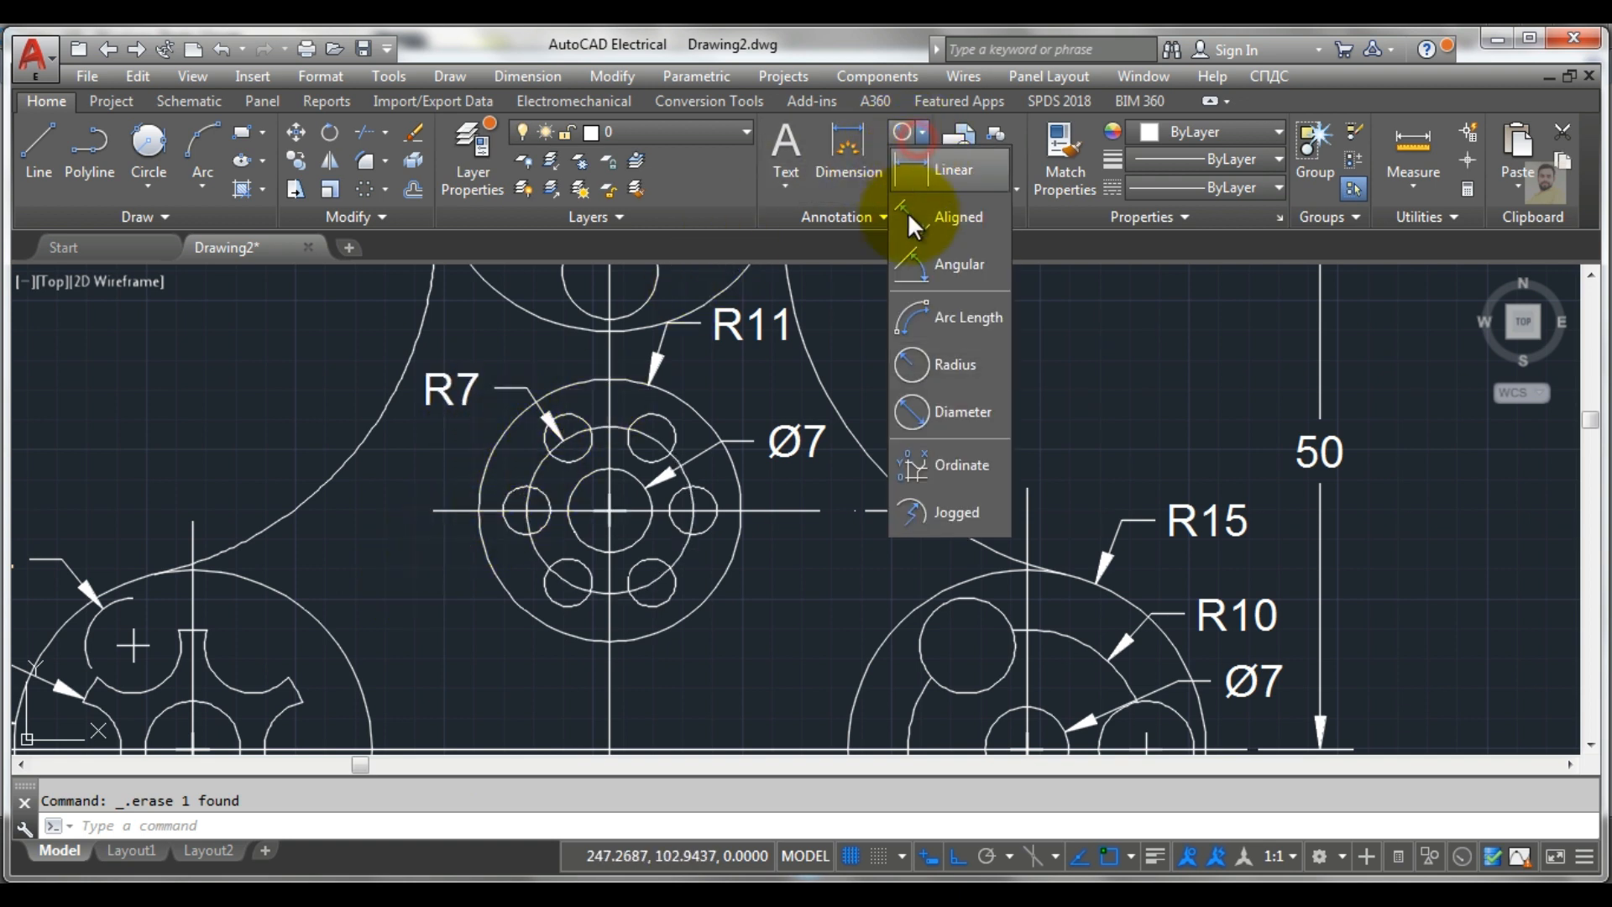
left_click(946, 364)
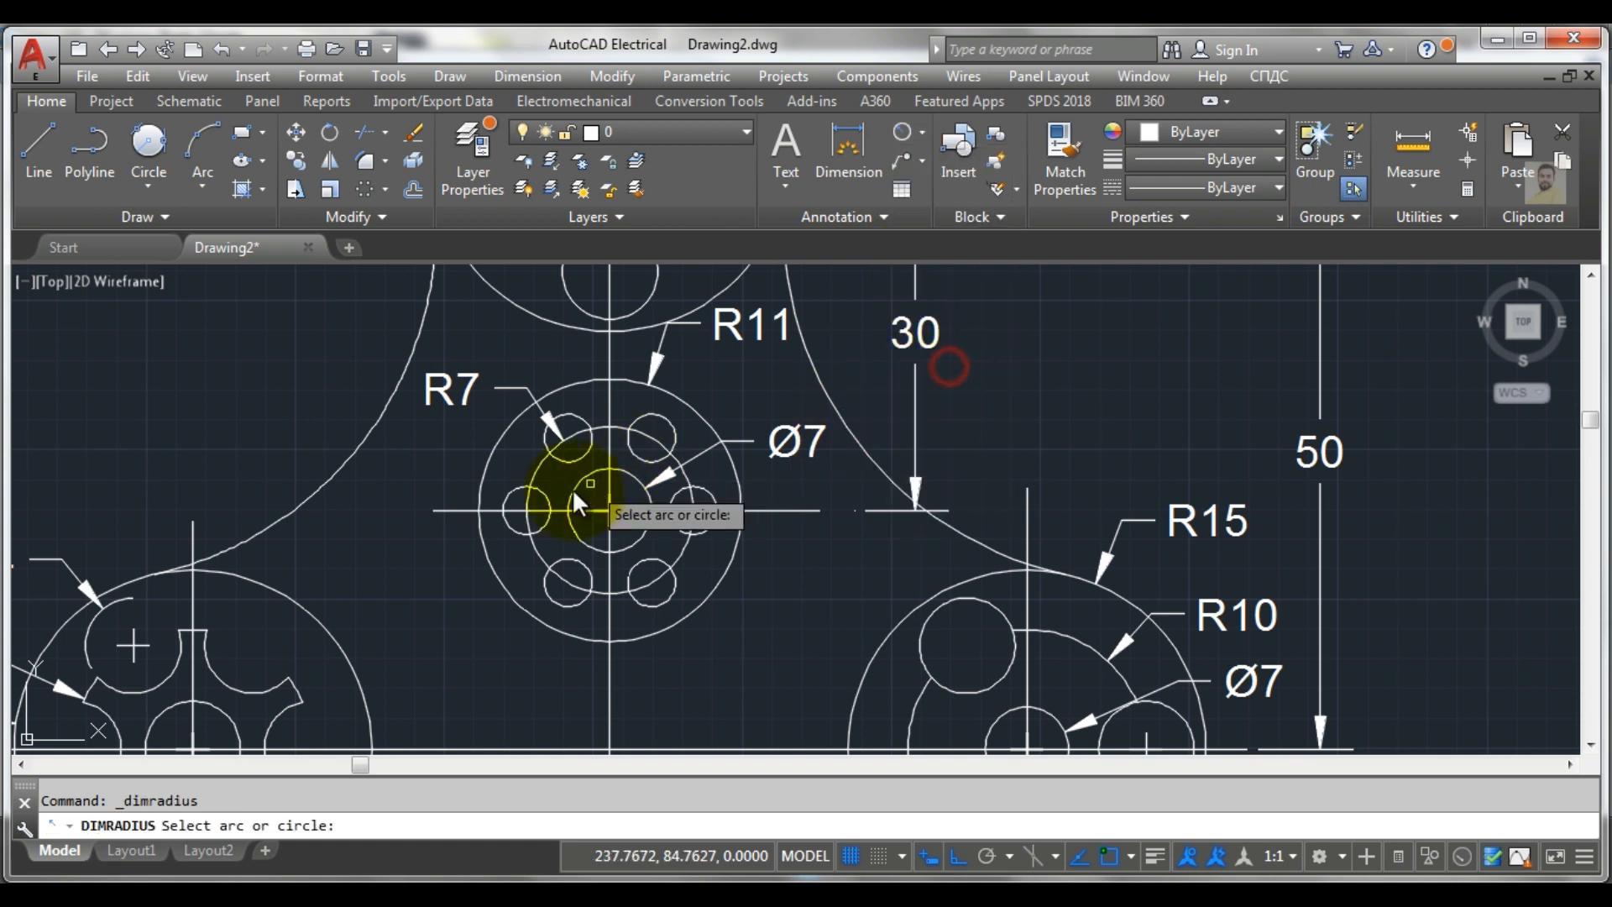
left_click(504, 492)
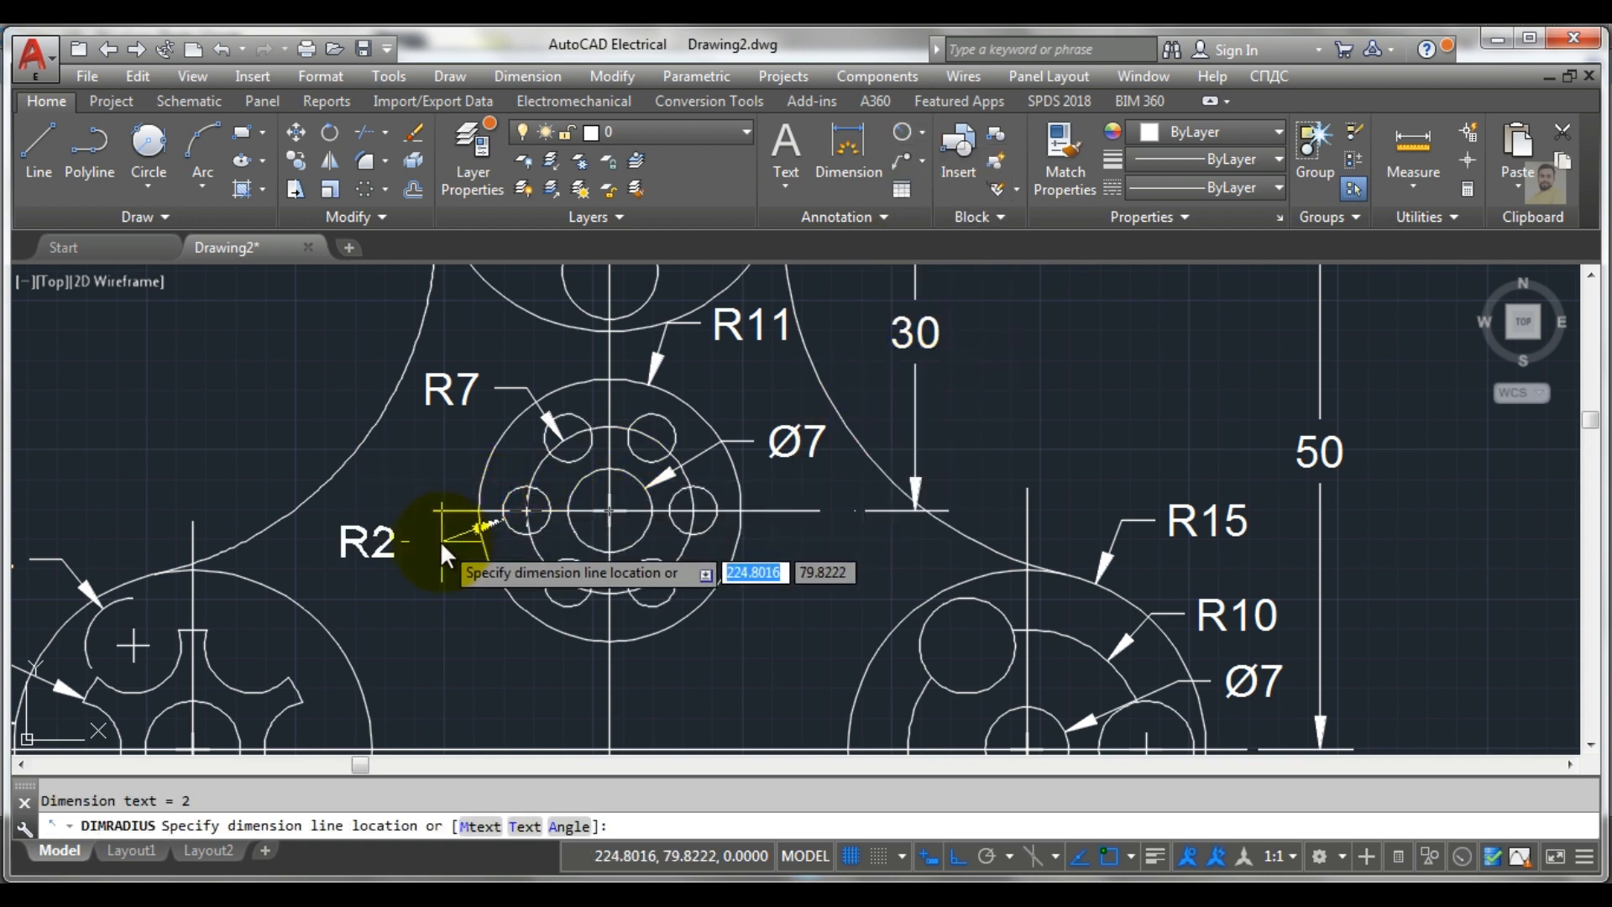
left_click(356, 567)
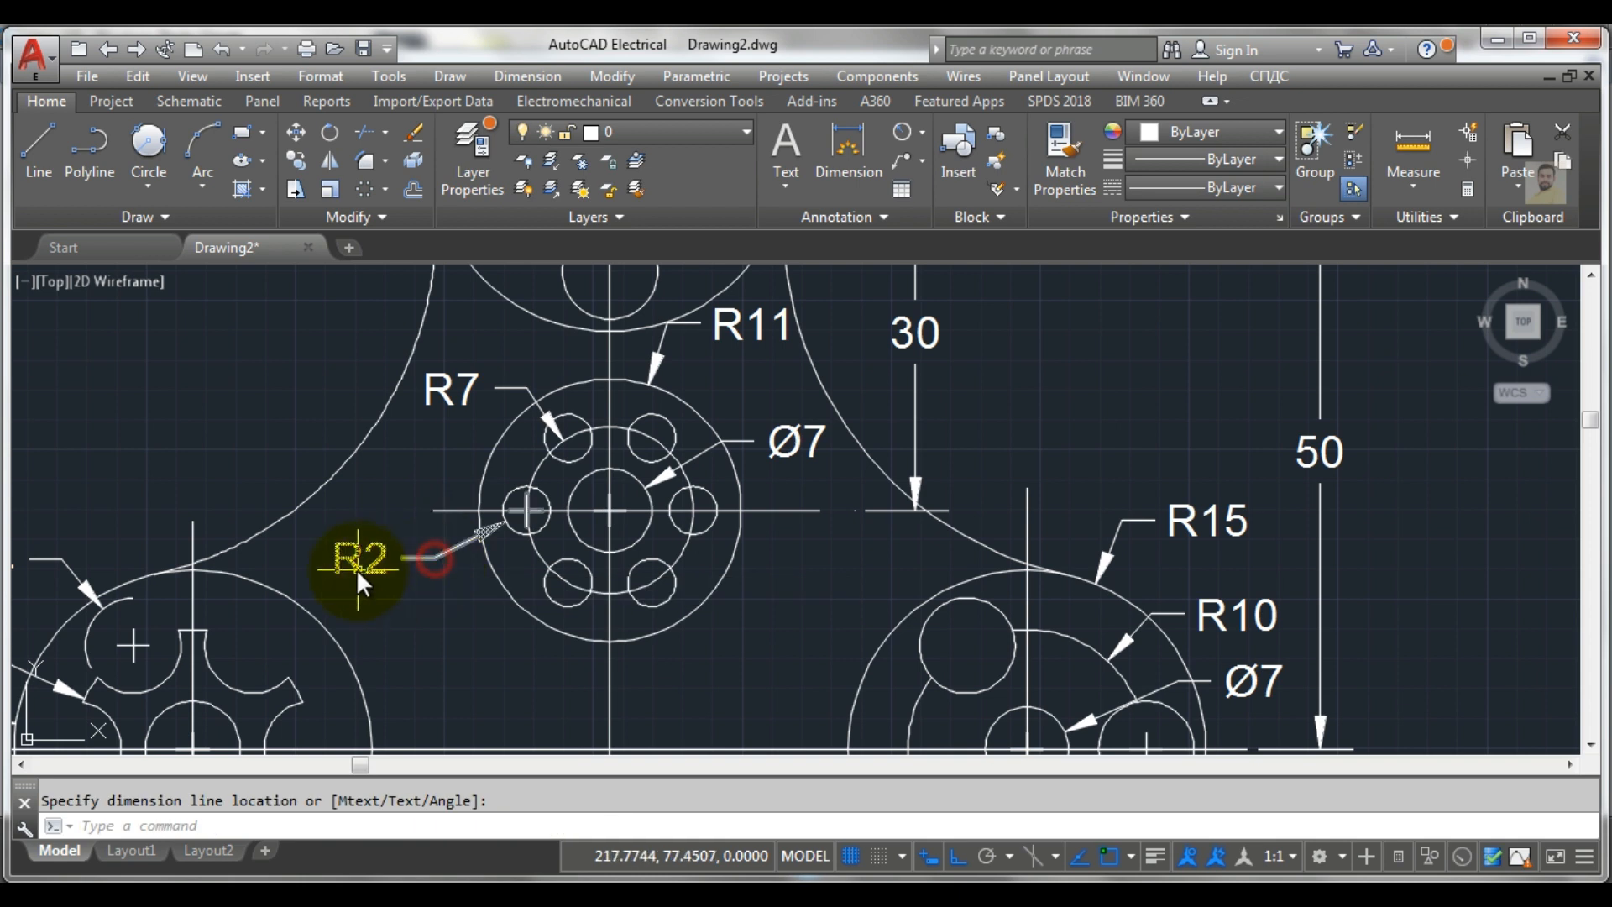
Edit the small hole's radius dimension text to read "6 Holes R2"
double_click(356, 567)
left_click(337, 570)
type("6")
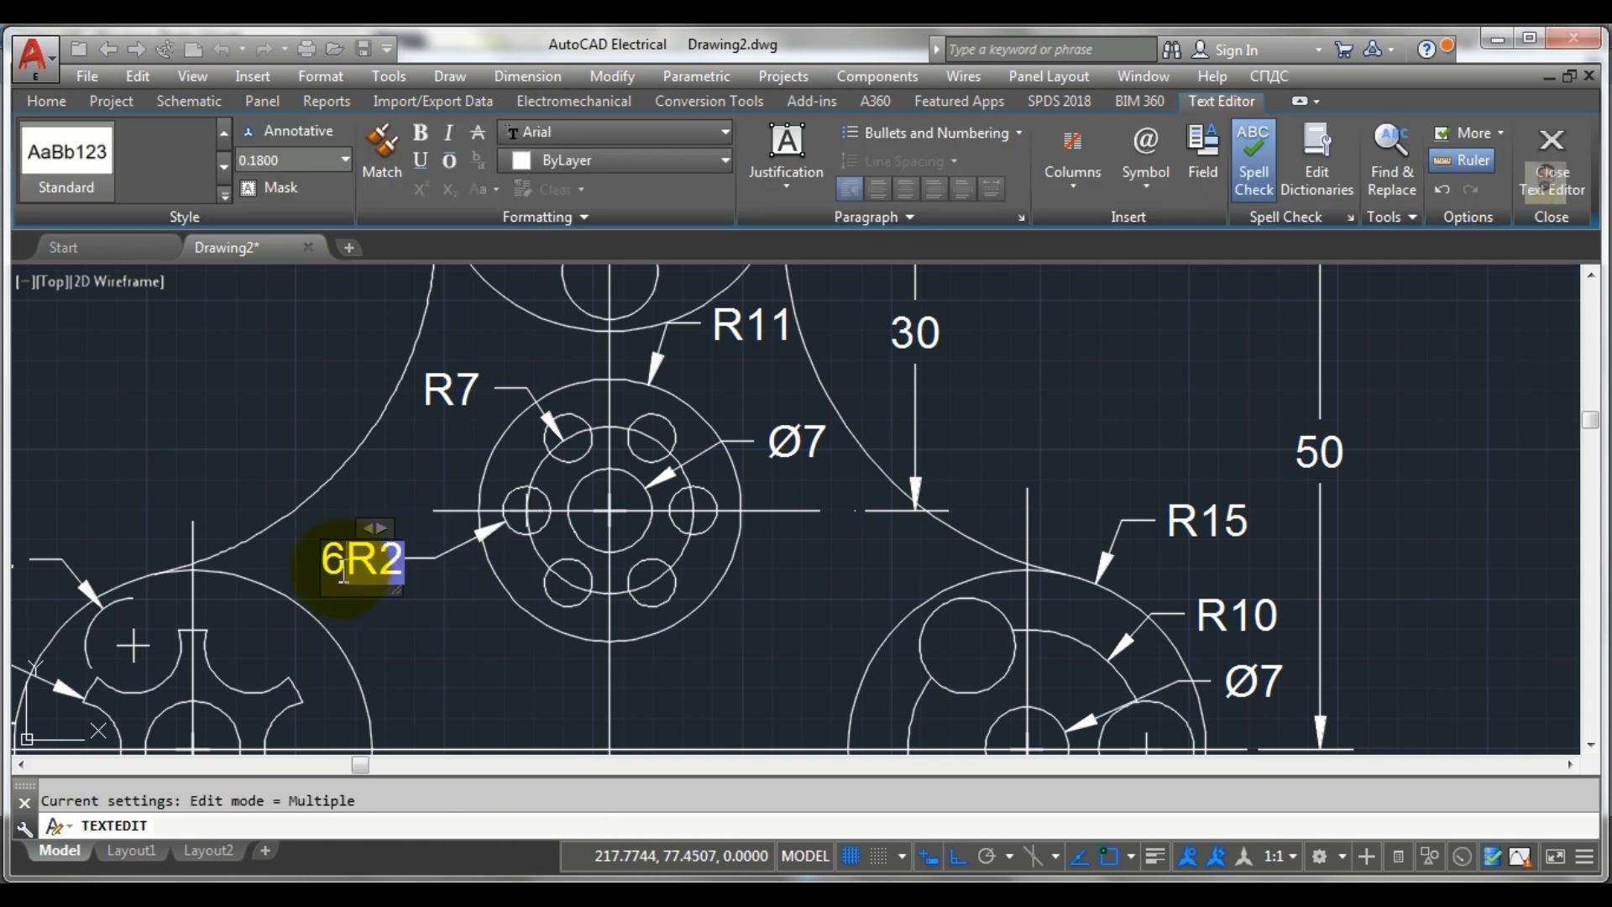
type(" Hole")
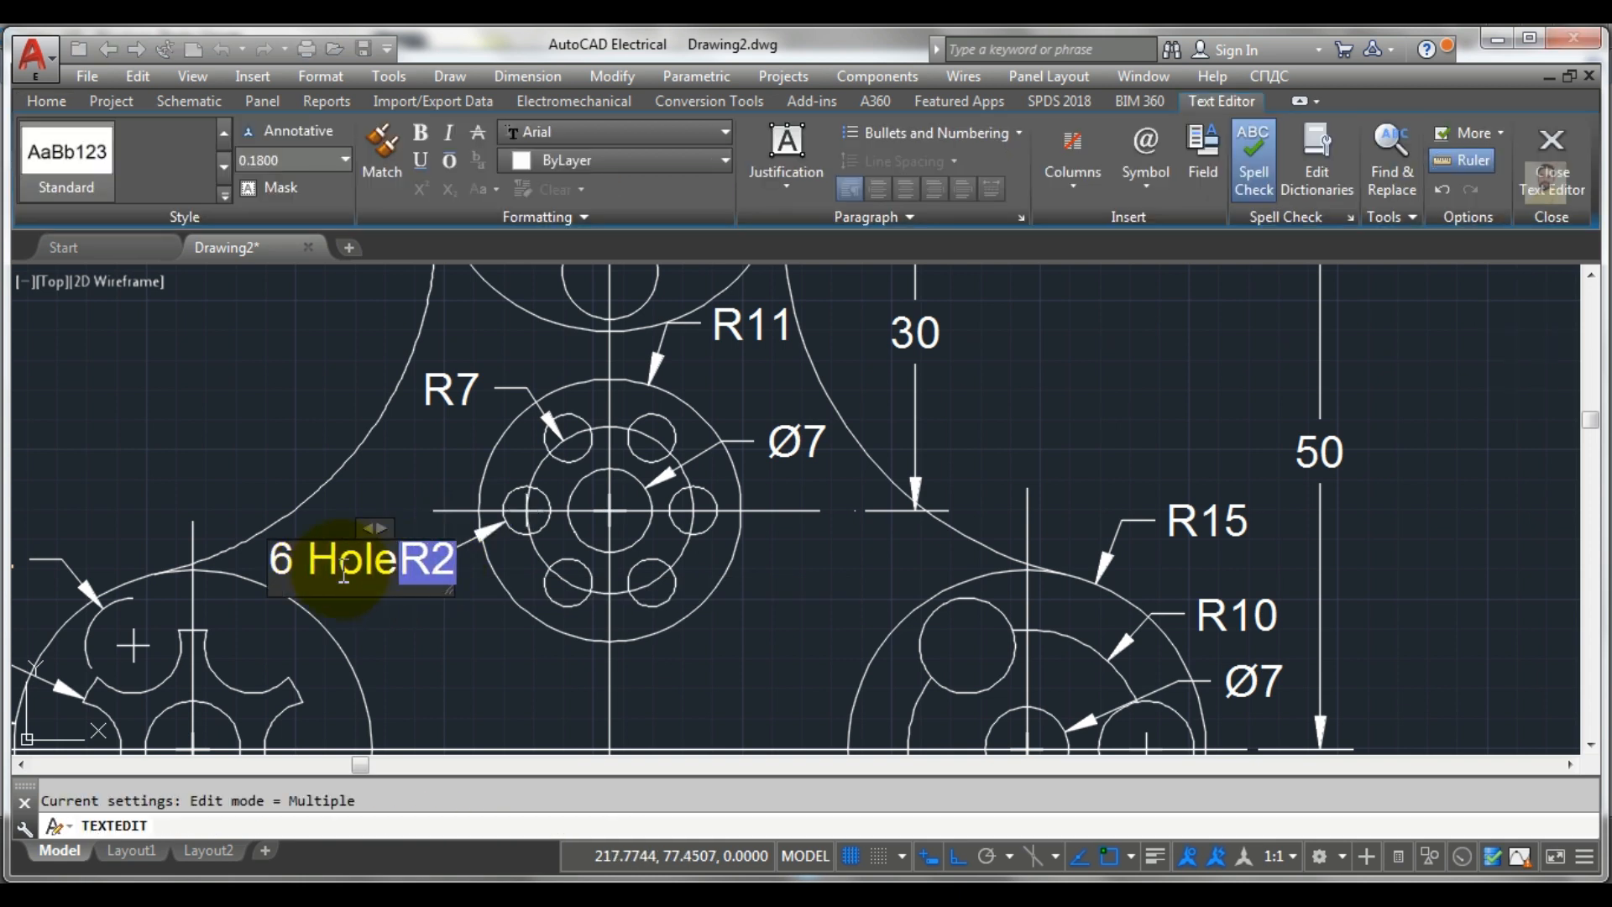
type("s")
left_click(441, 632)
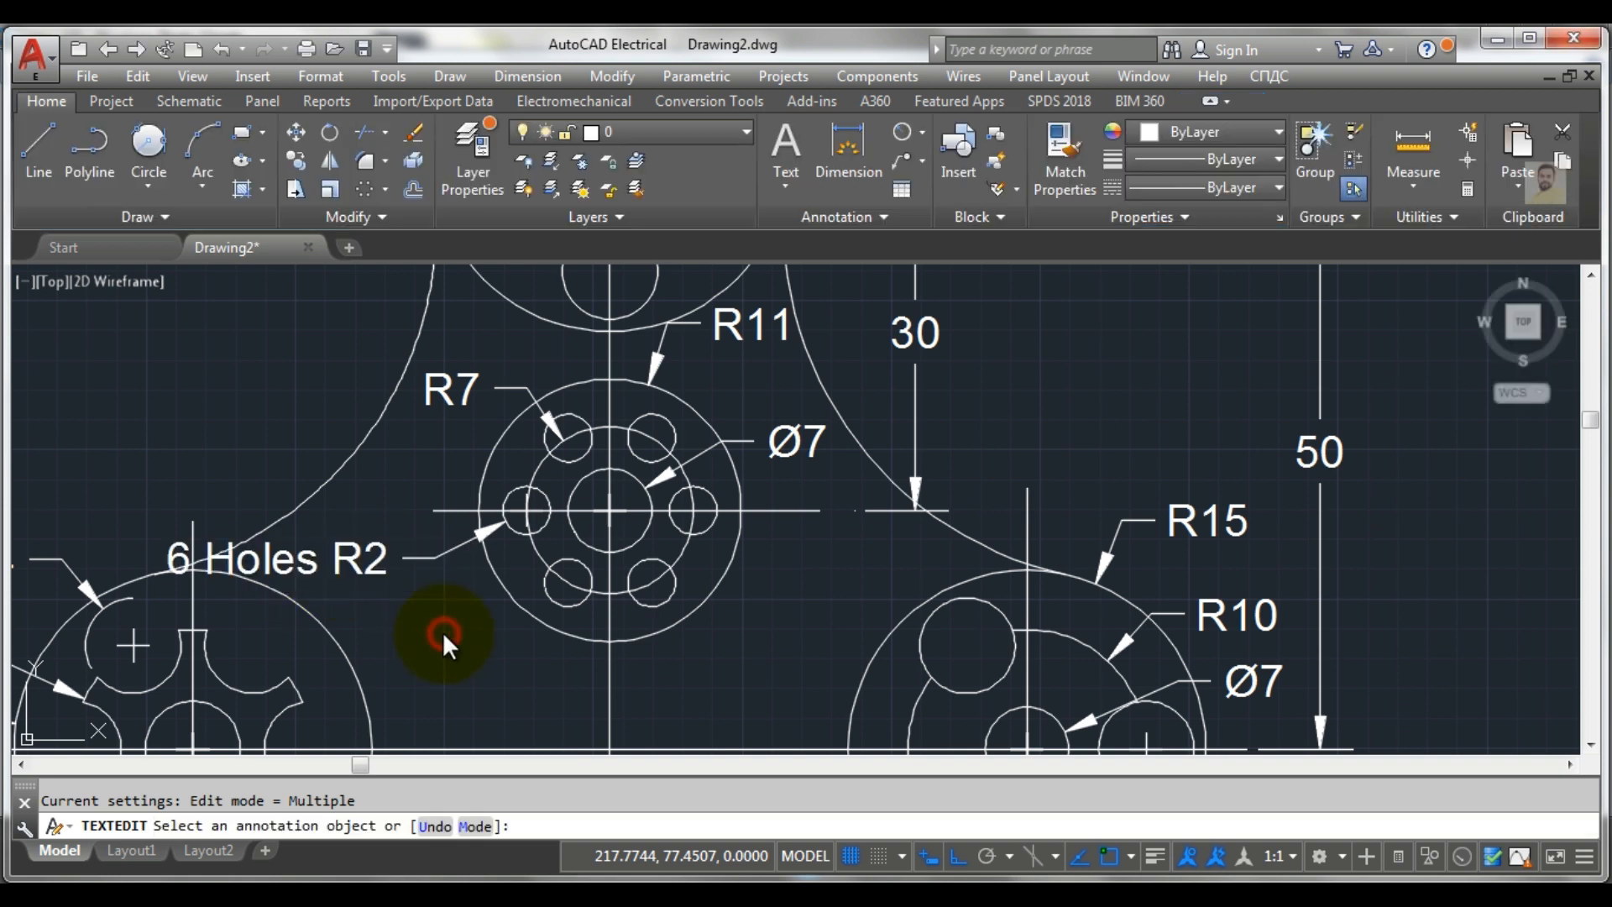
Reopen the middle hub's hole note and shorten its text to "Holes R2"
left_click(315, 567)
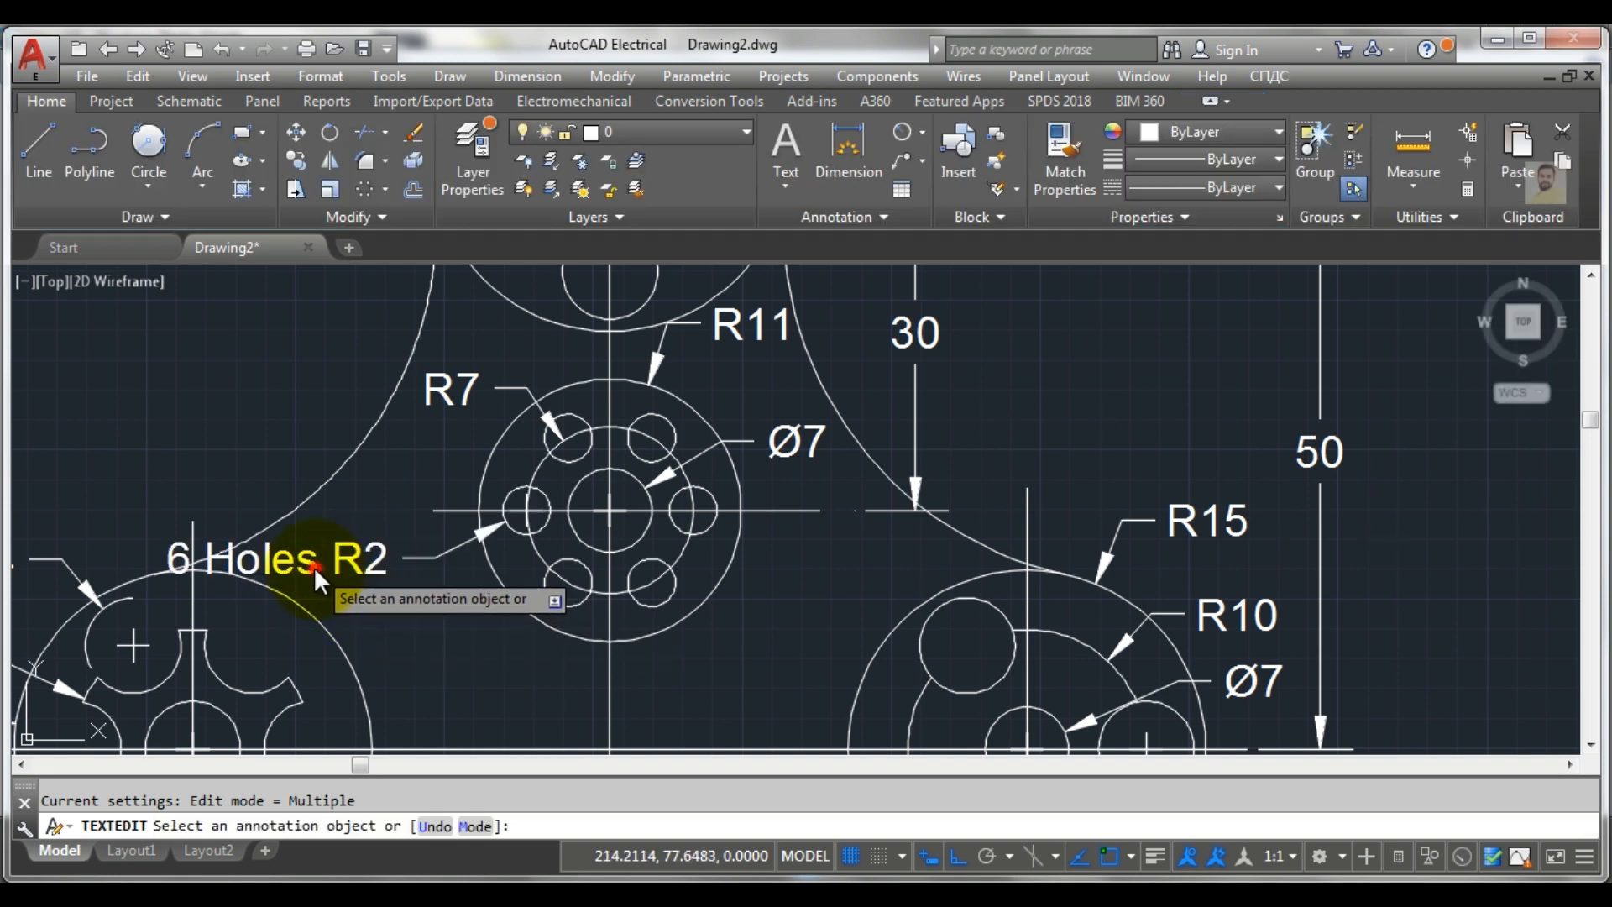
left_click(408, 581)
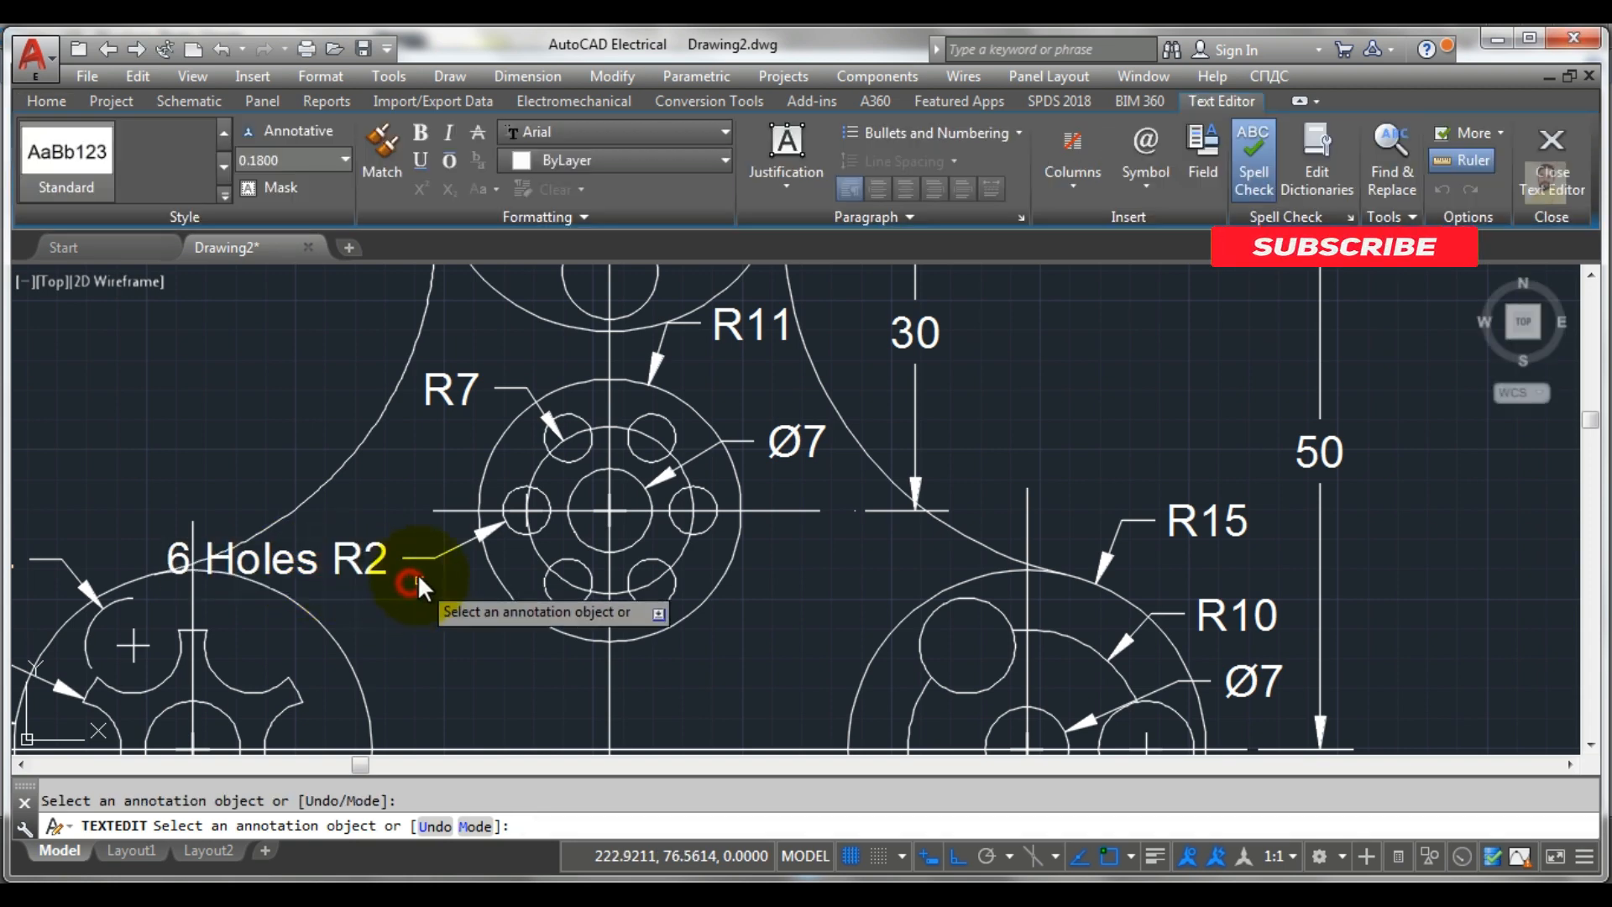
left_click(385, 556)
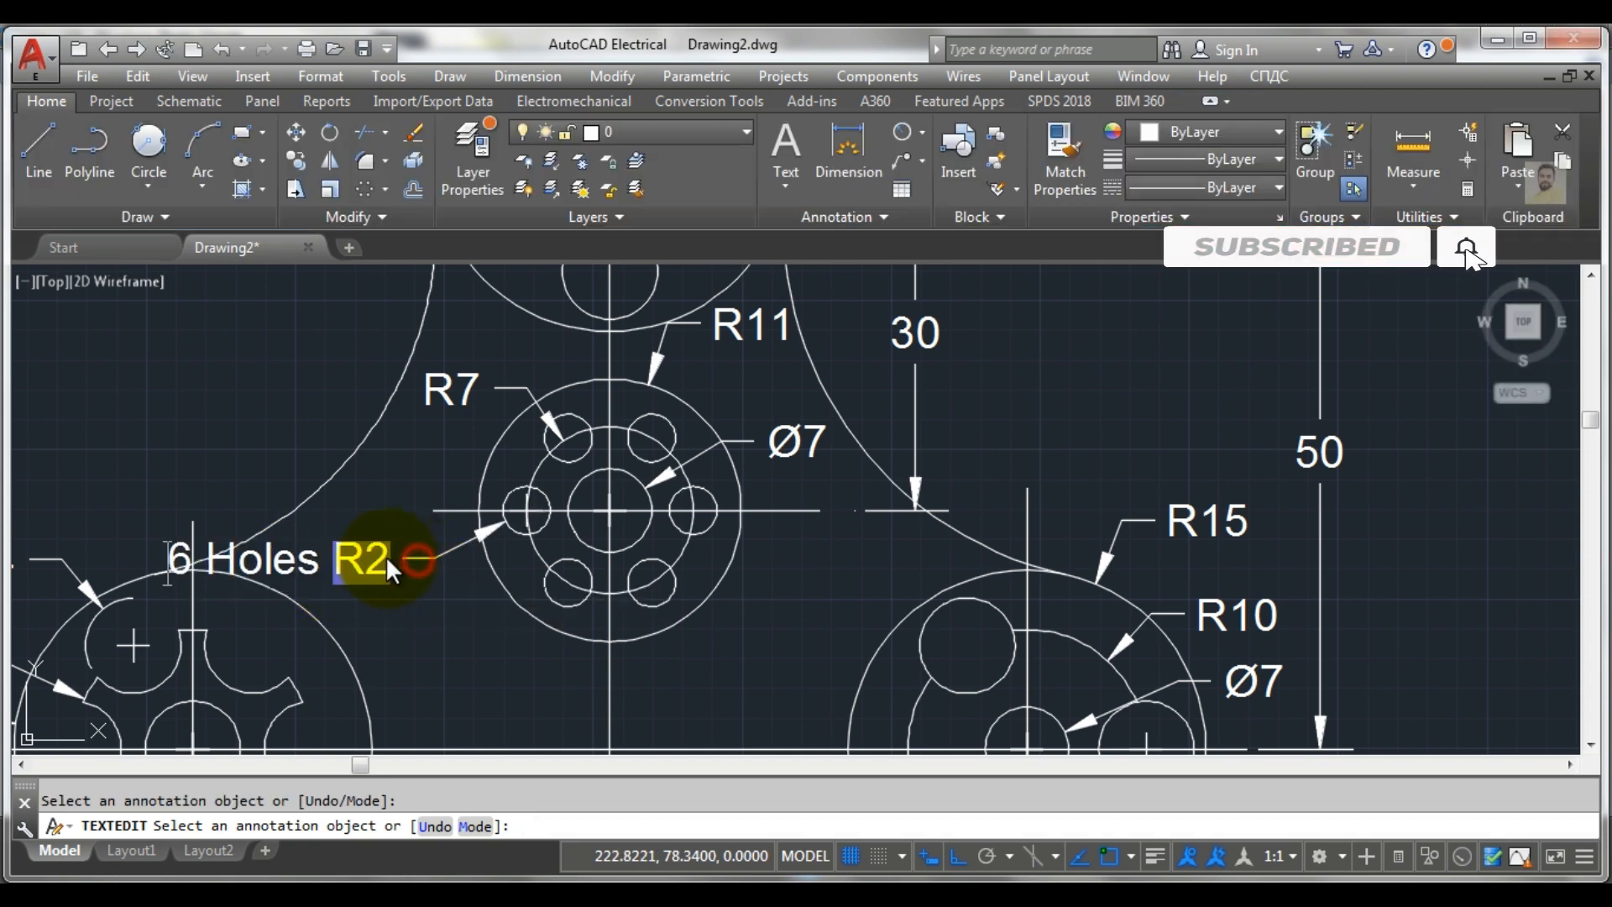
left_click(402, 584)
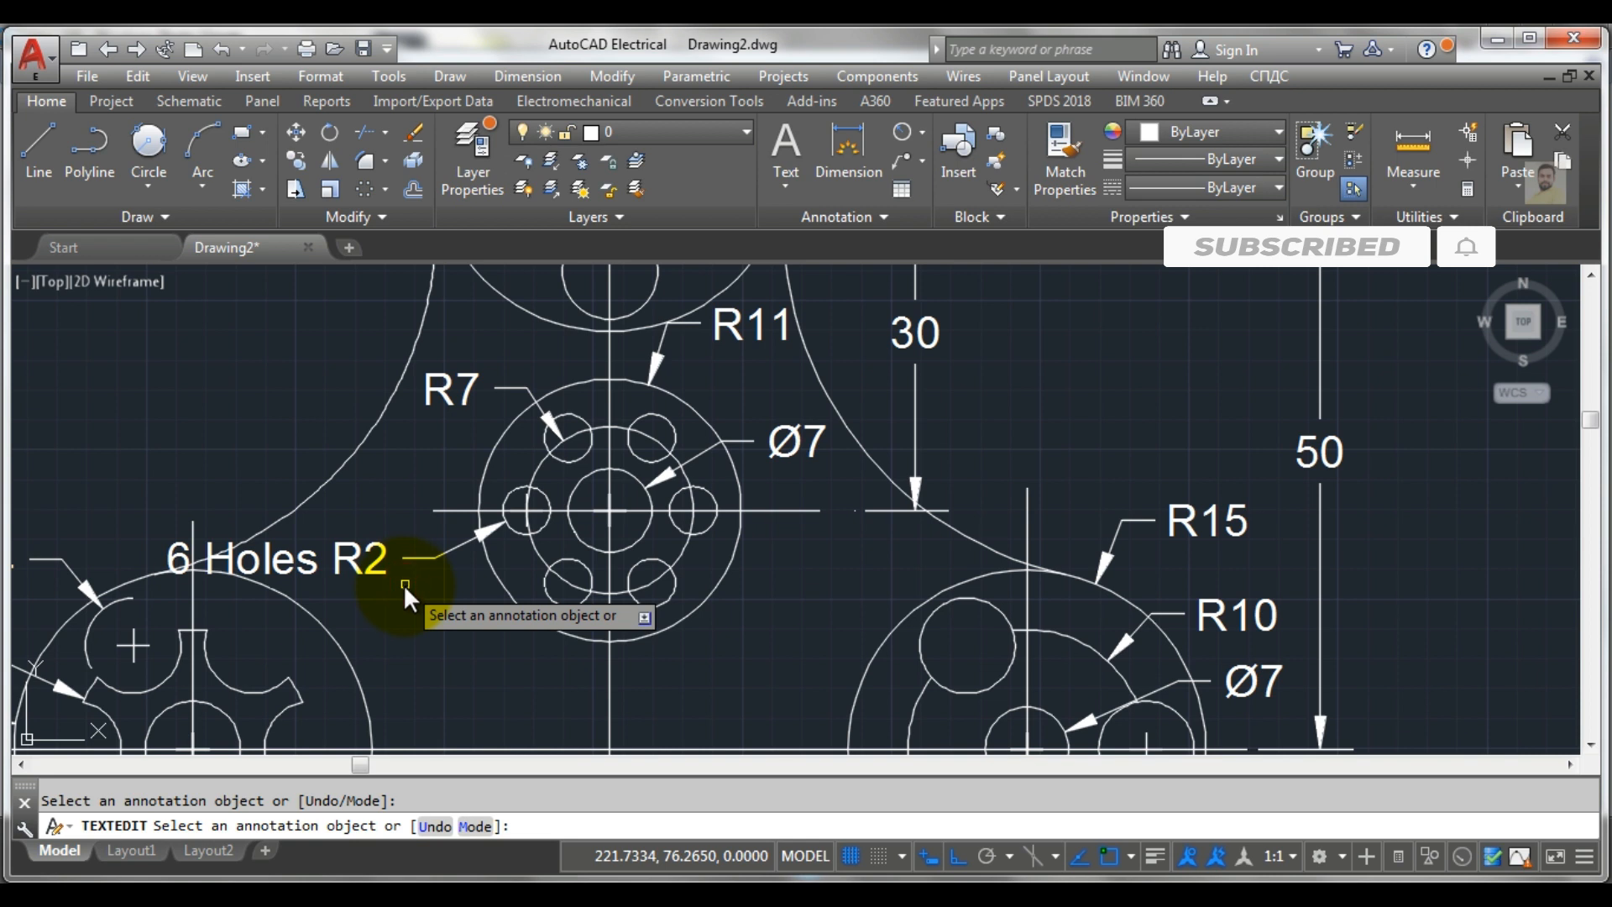
left_click(456, 540)
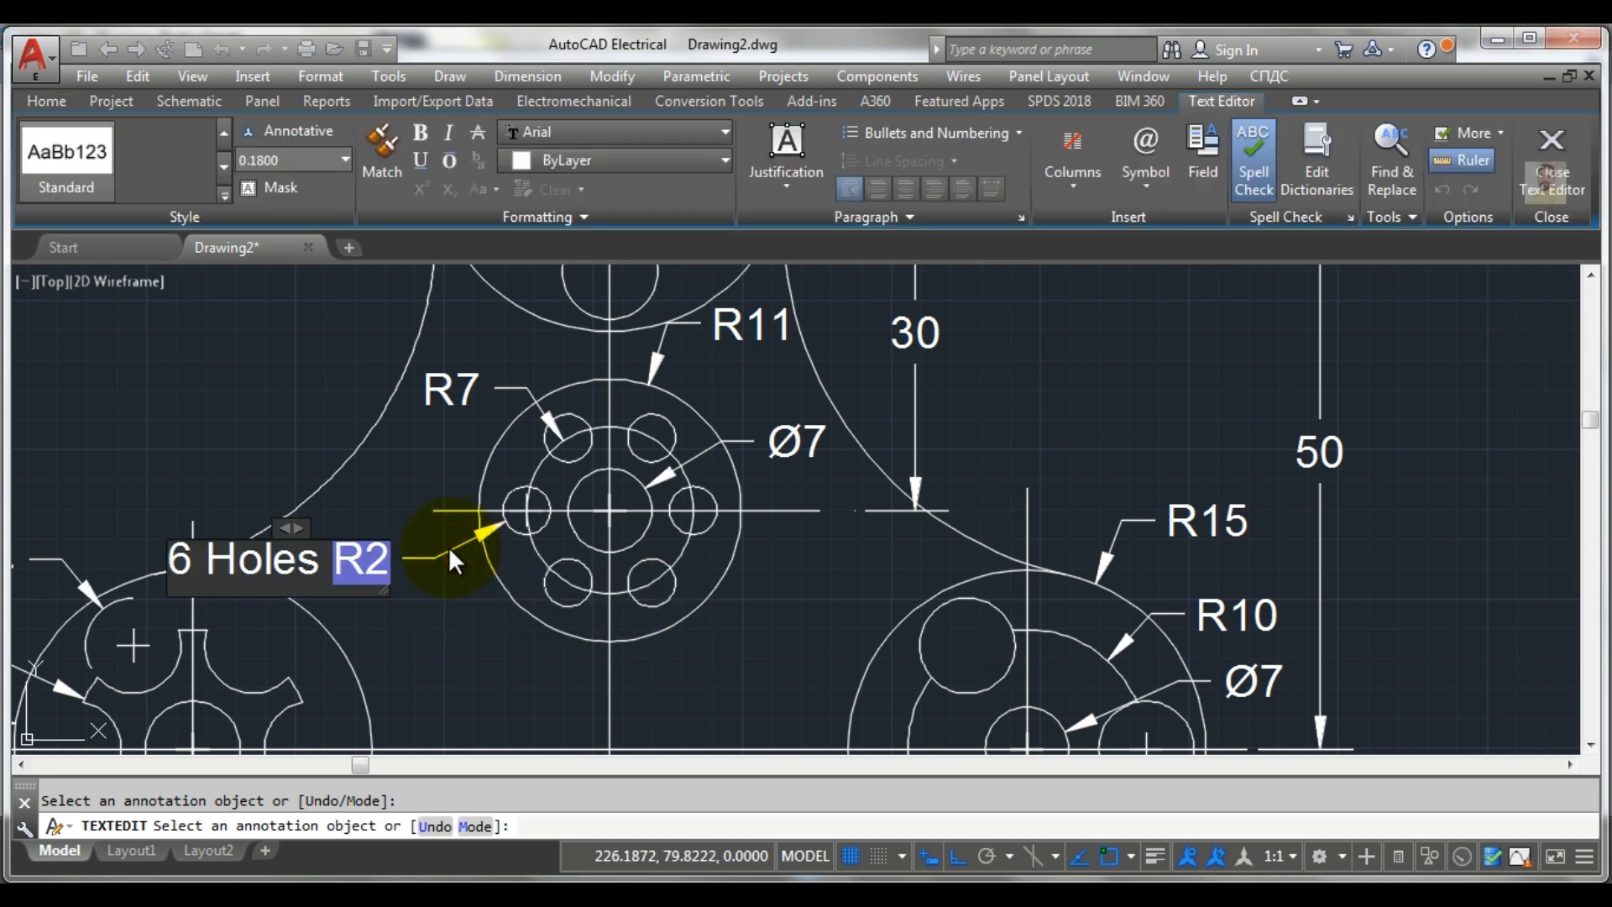
left_click(424, 584)
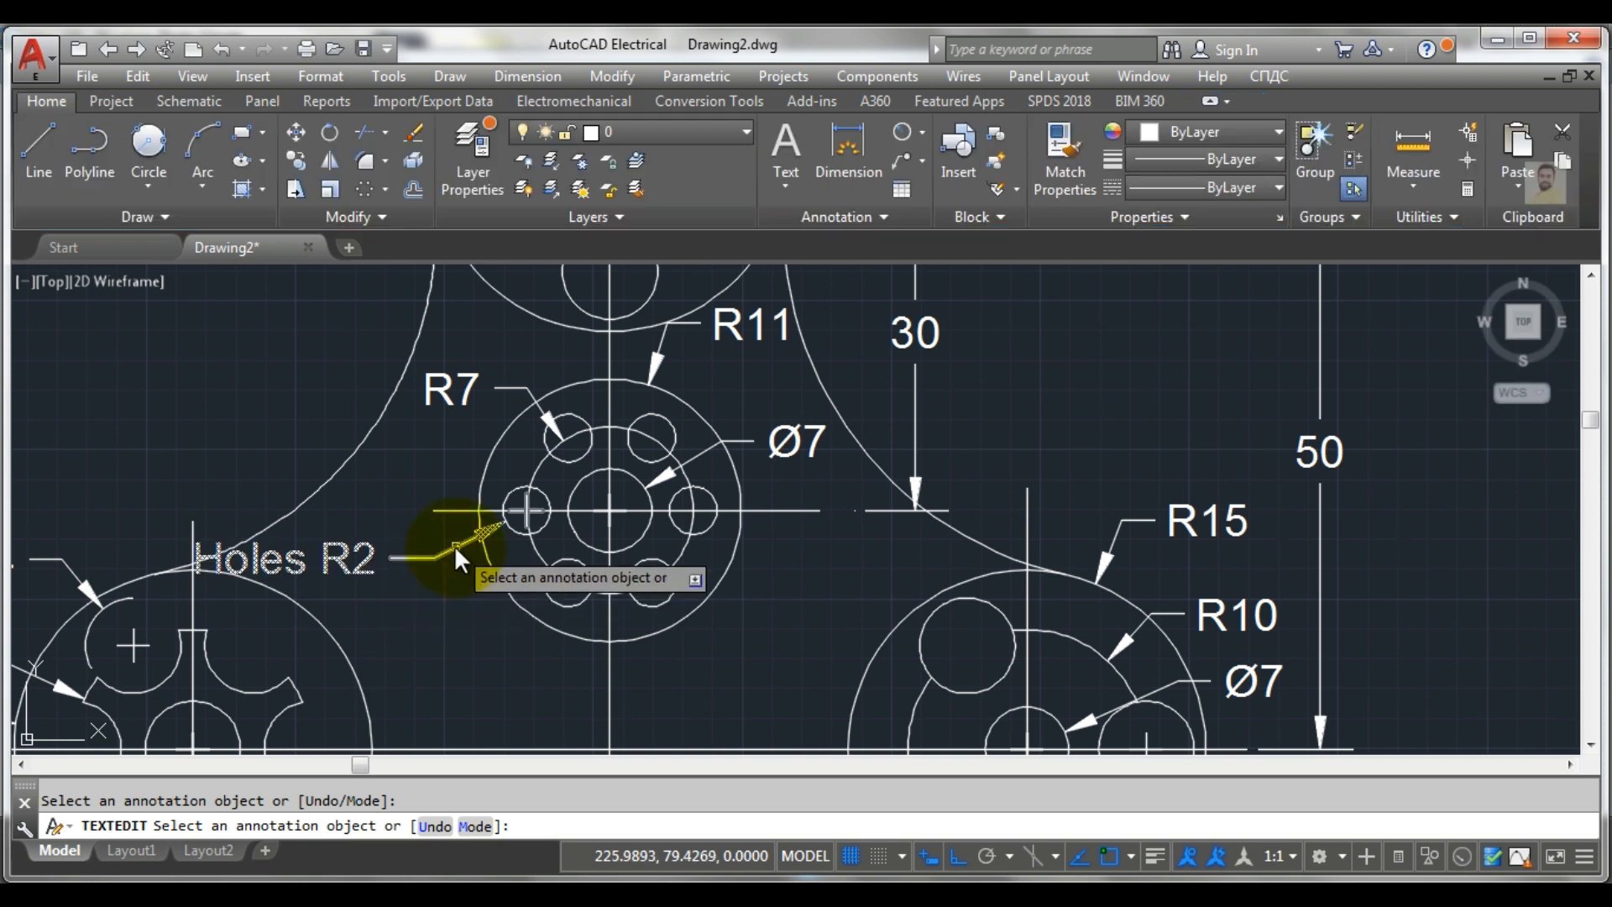
key("Escape")
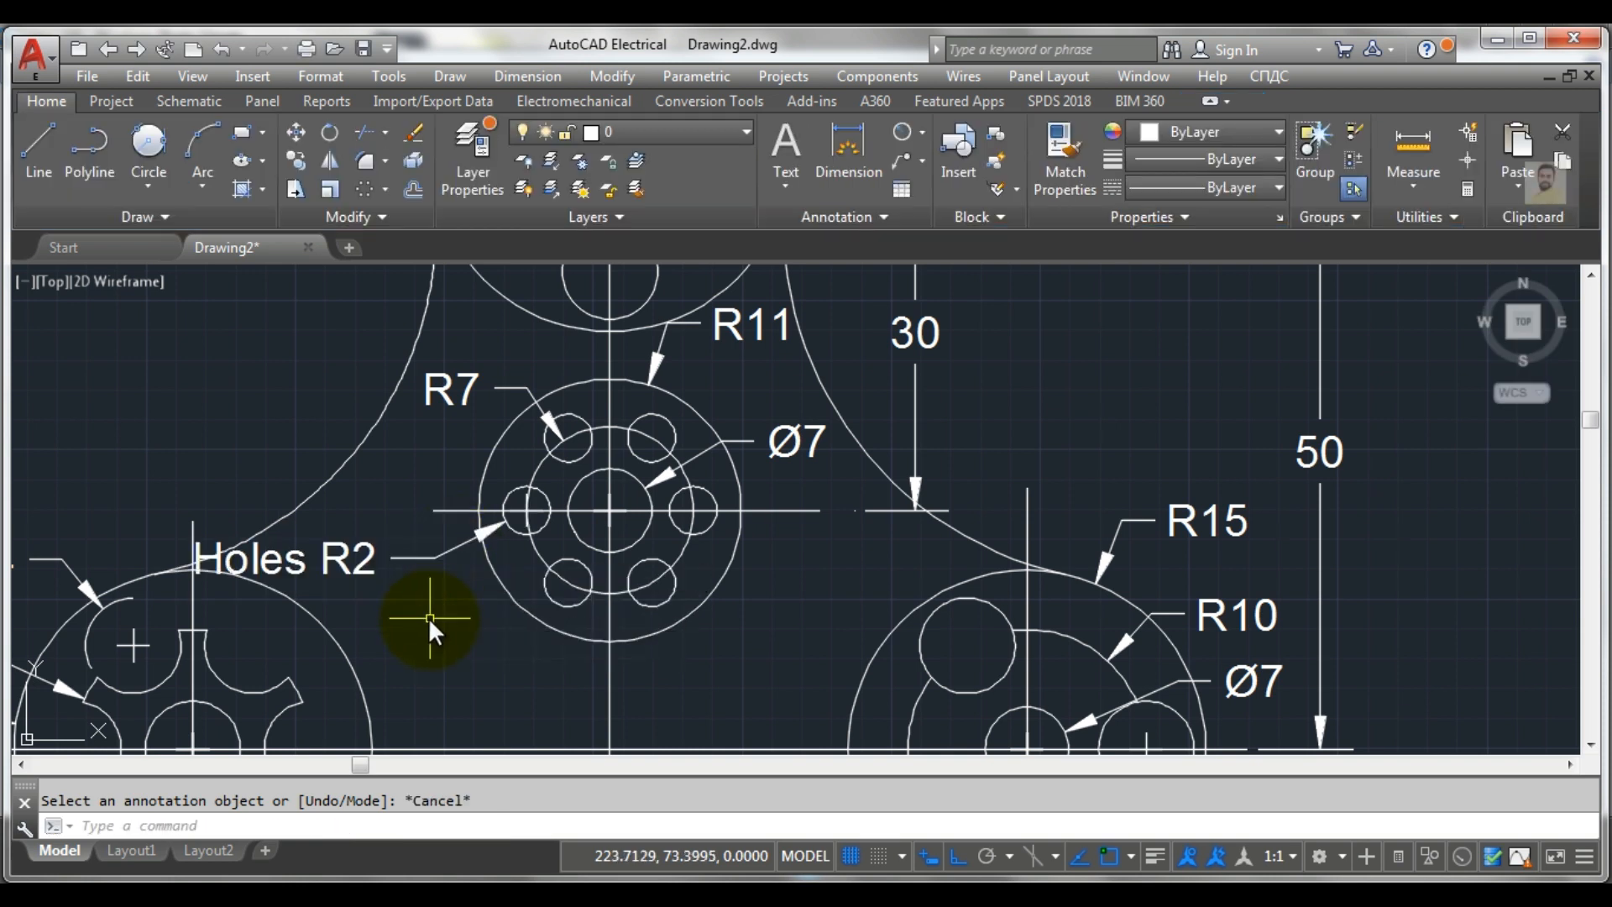
Move the "Holes R2" note up and left, outside the plate outline above the lower-left lobe
left_click(415, 554)
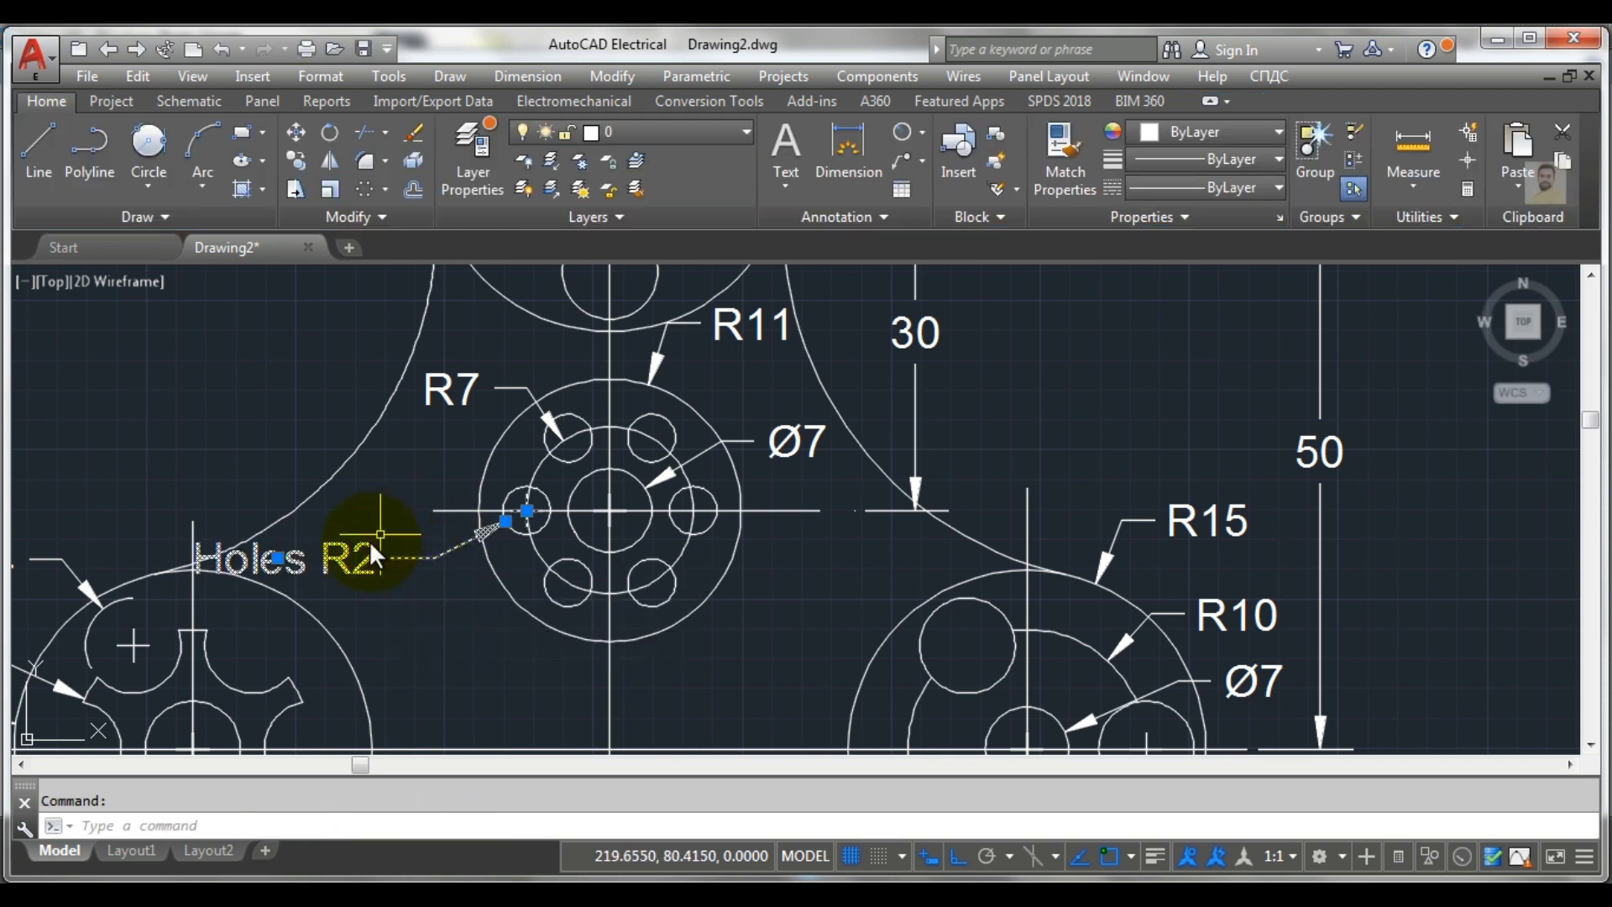
left_click(280, 560)
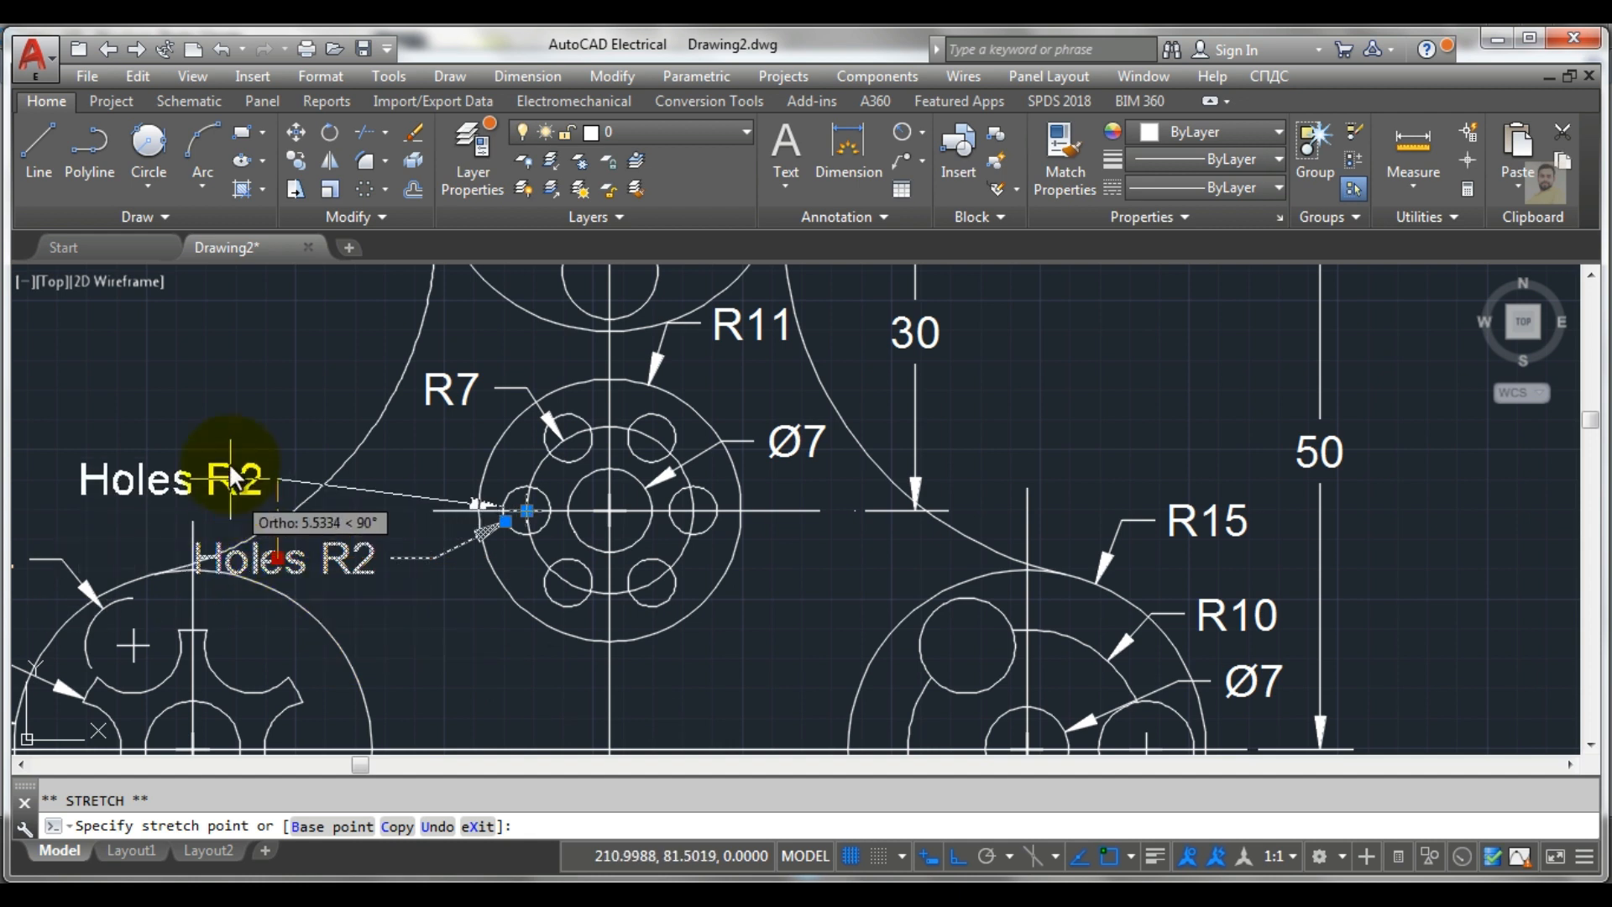
left_click(285, 417)
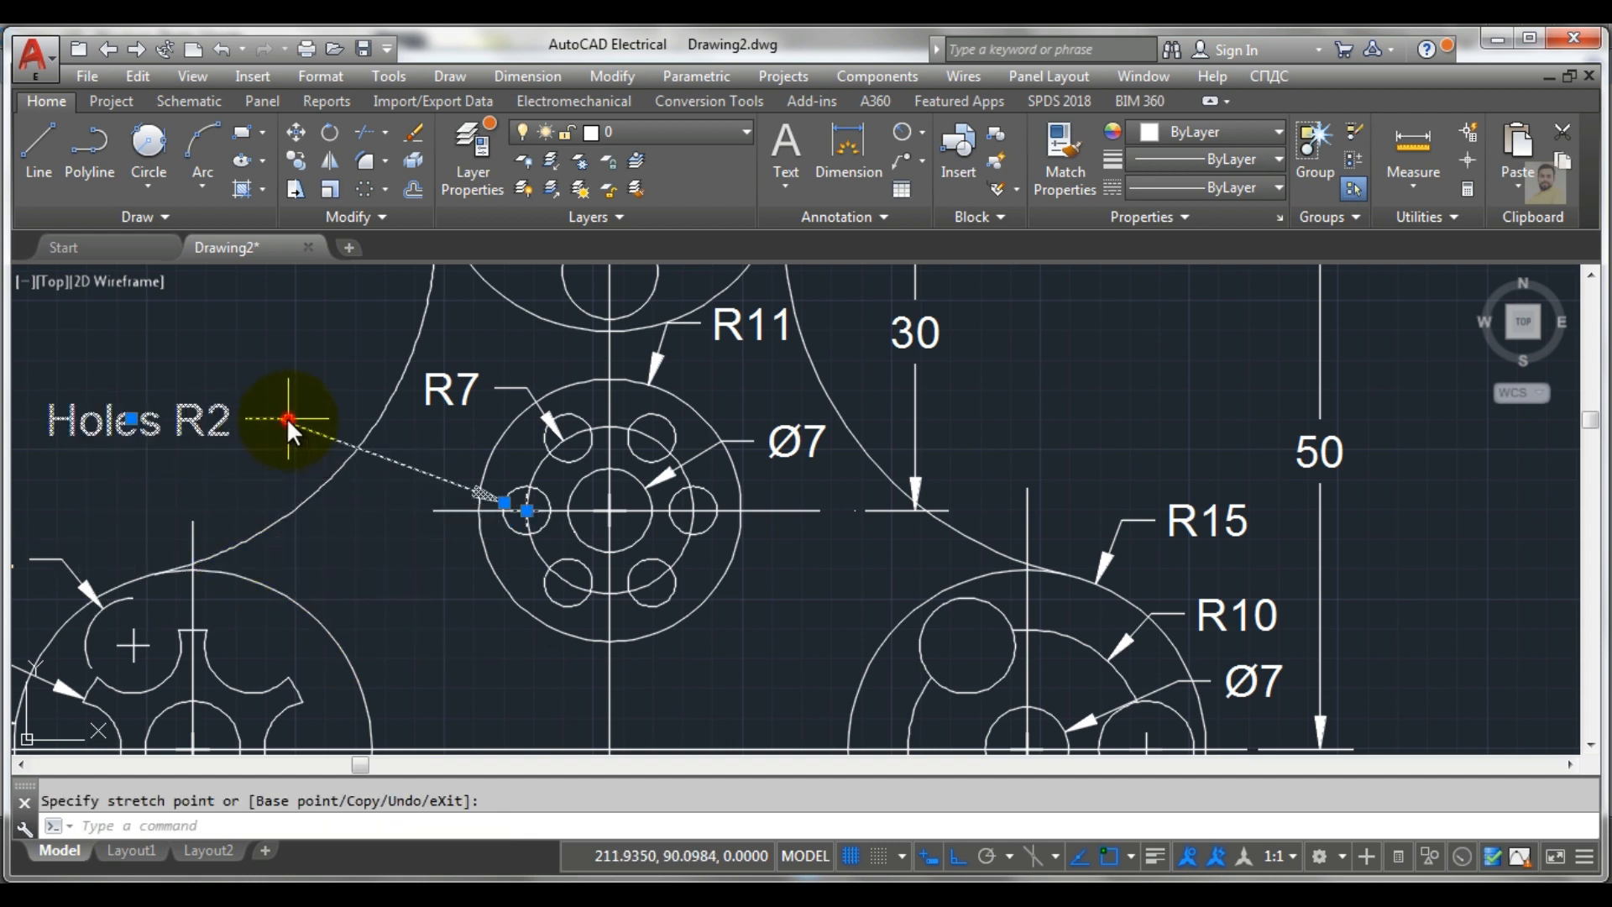
key("Escape")
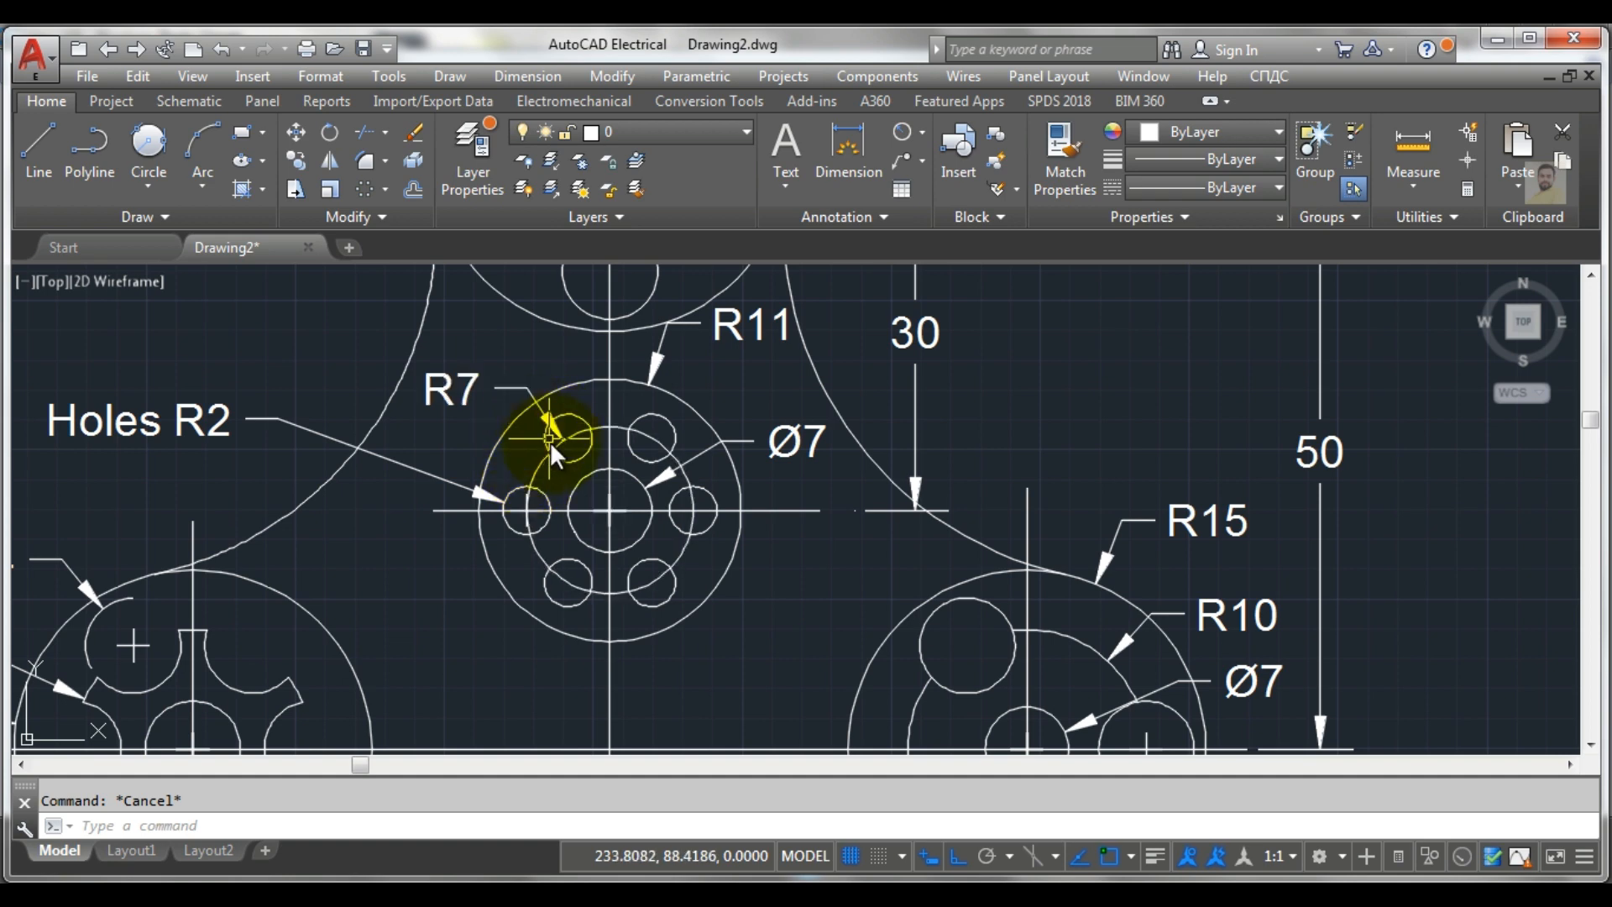
Add a radius dimension to the plate's left concave edge arc, with its text outside the plate above the "Holes R2" note
scroll(552, 441, "down", 2)
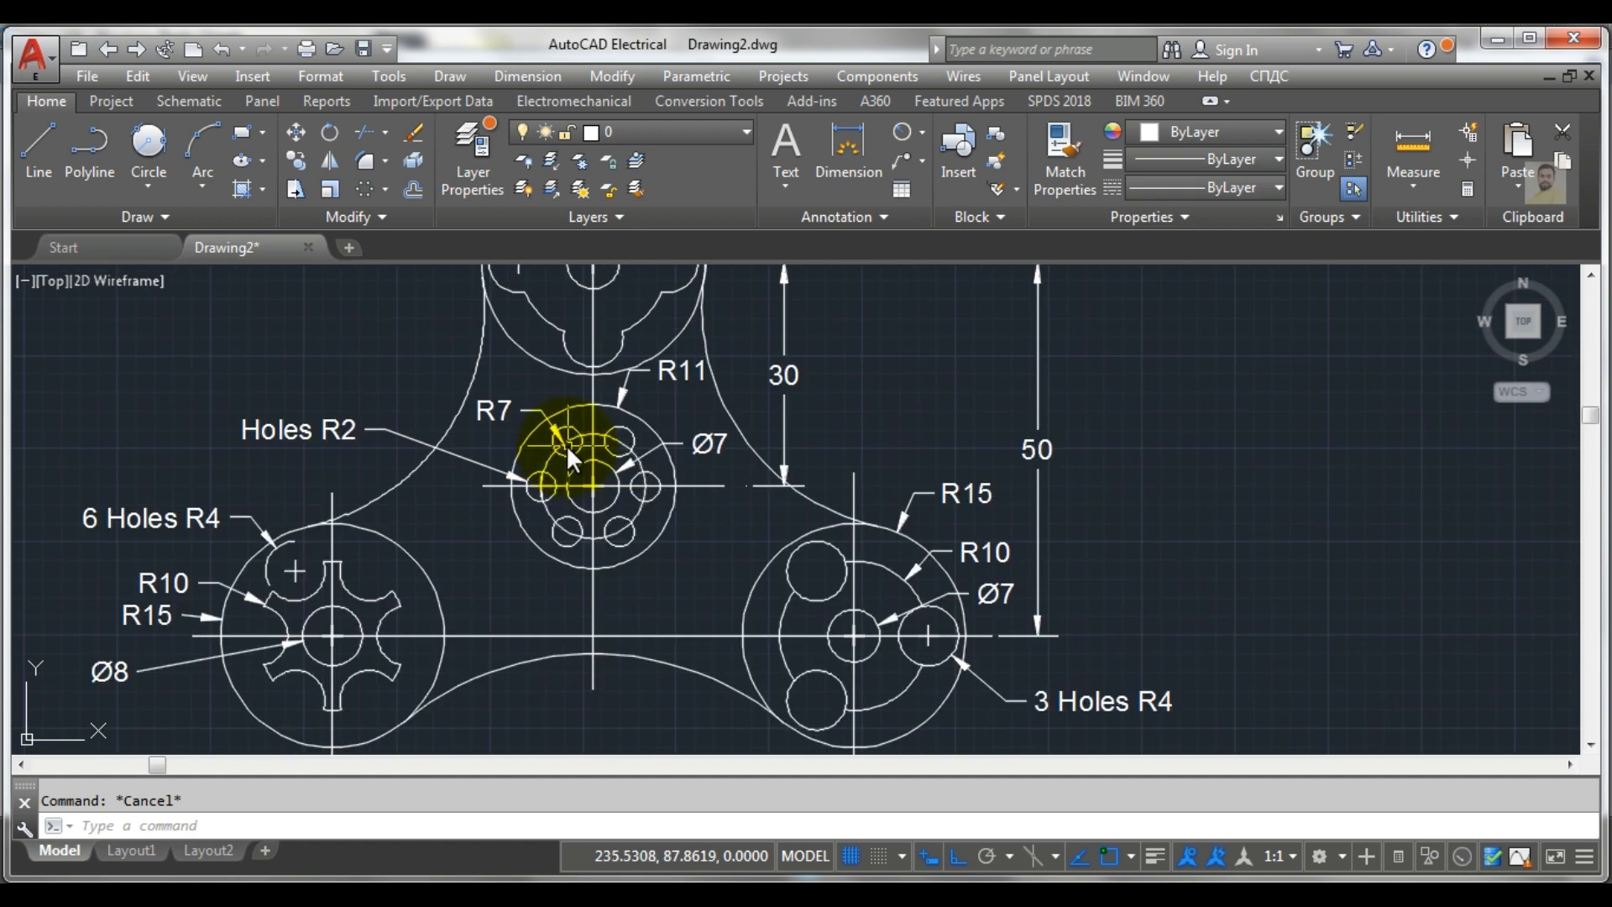
scroll(566, 444, "down", 4)
scroll(478, 438, "up", 6)
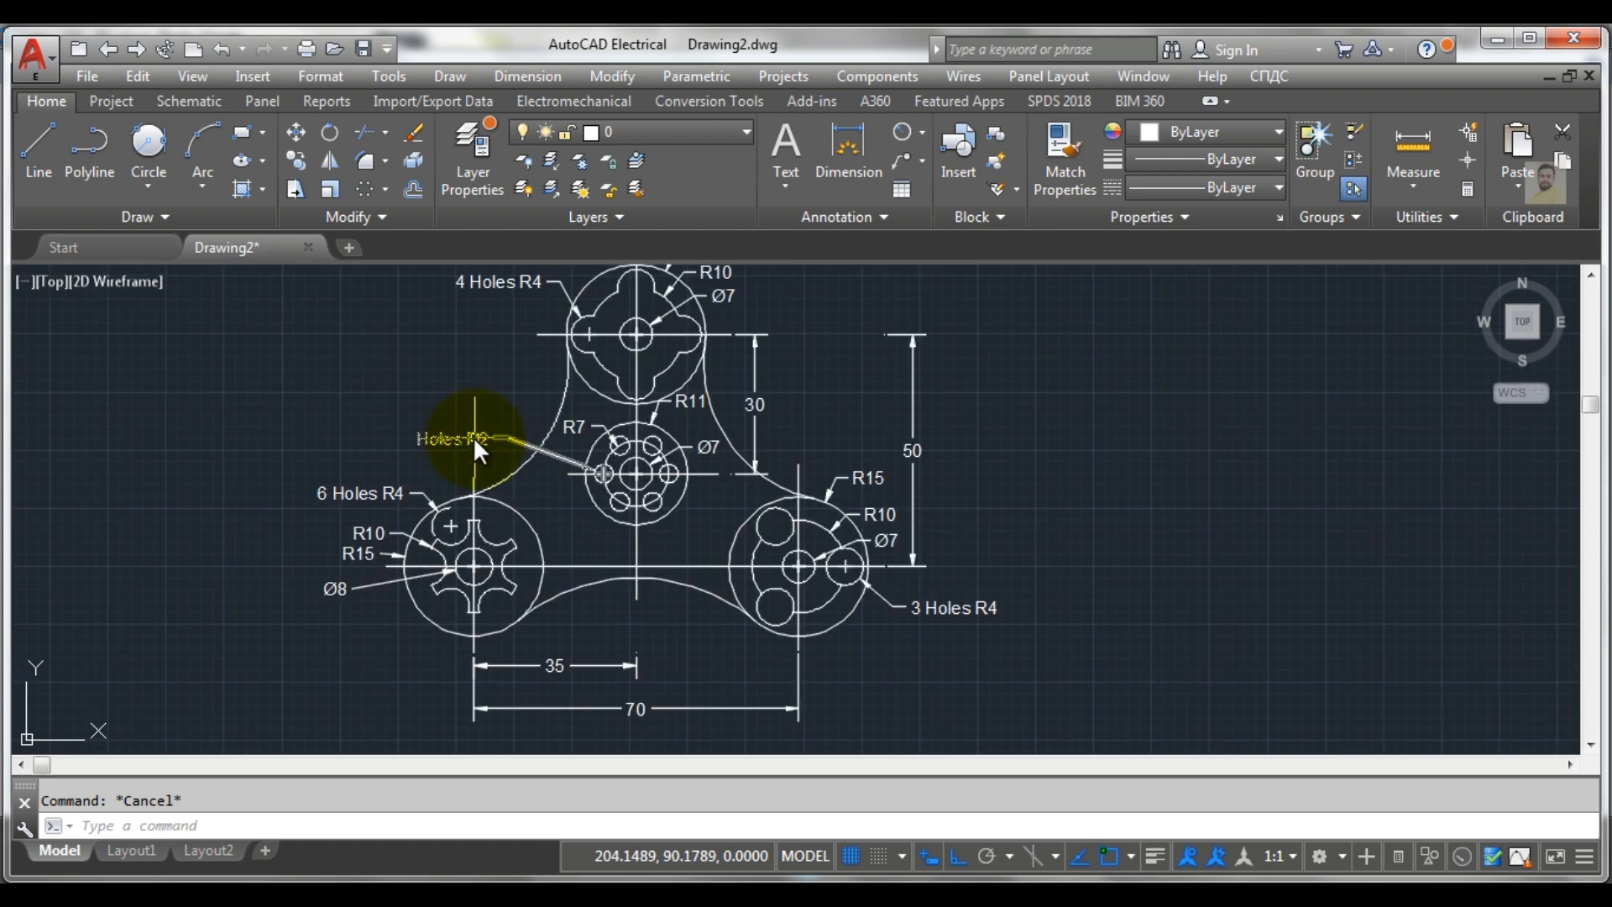
left_click(923, 133)
left_click(949, 356)
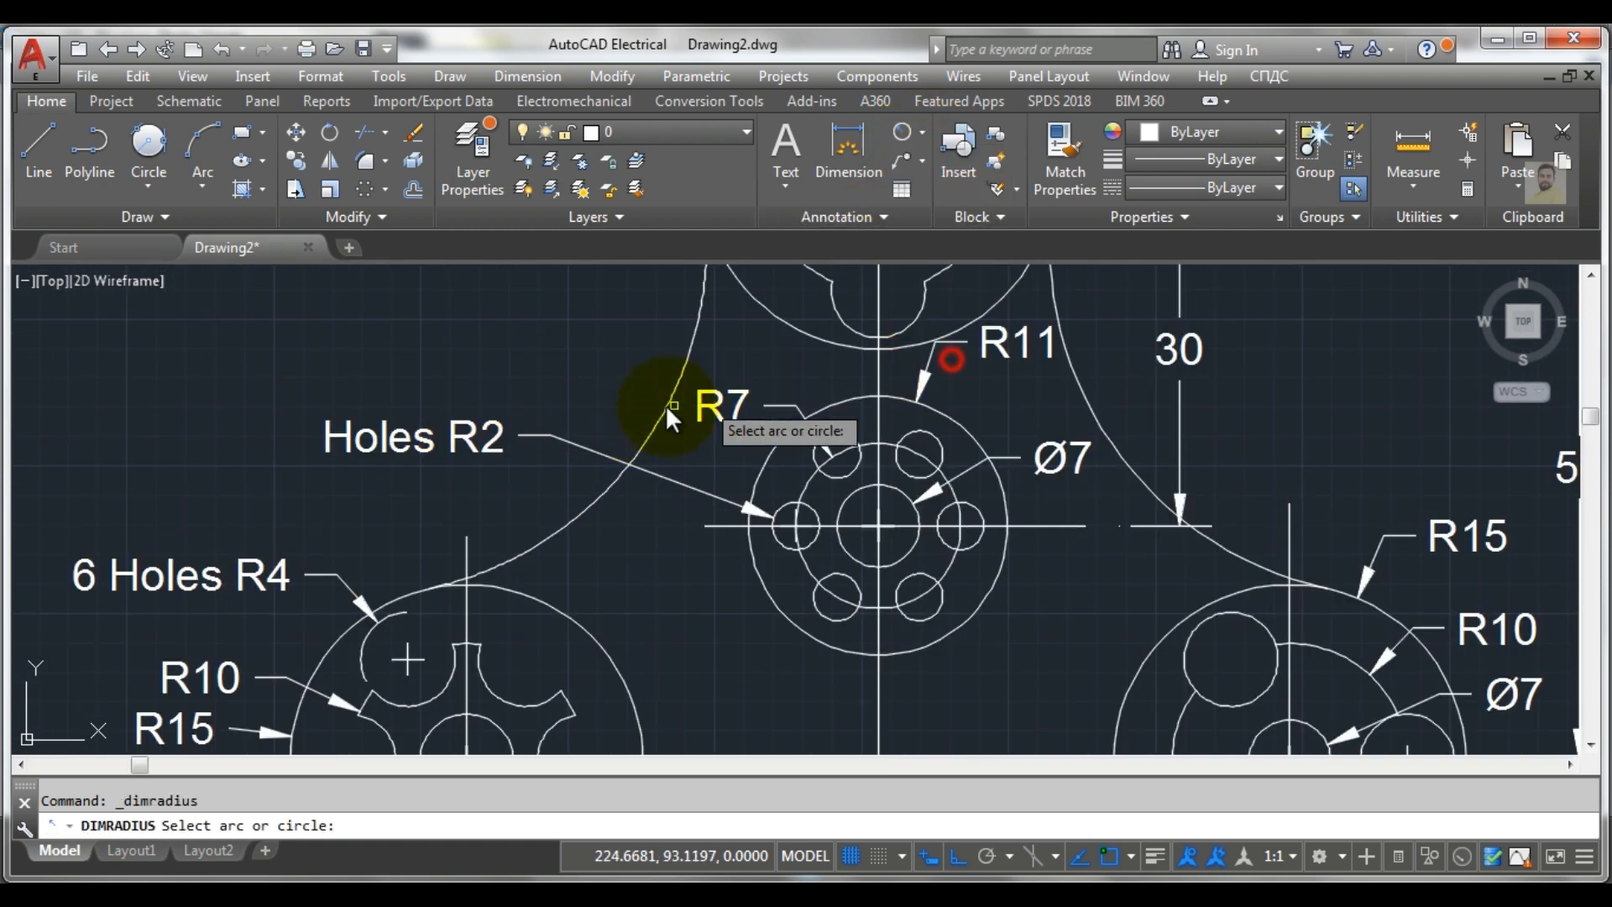
left_click(657, 418)
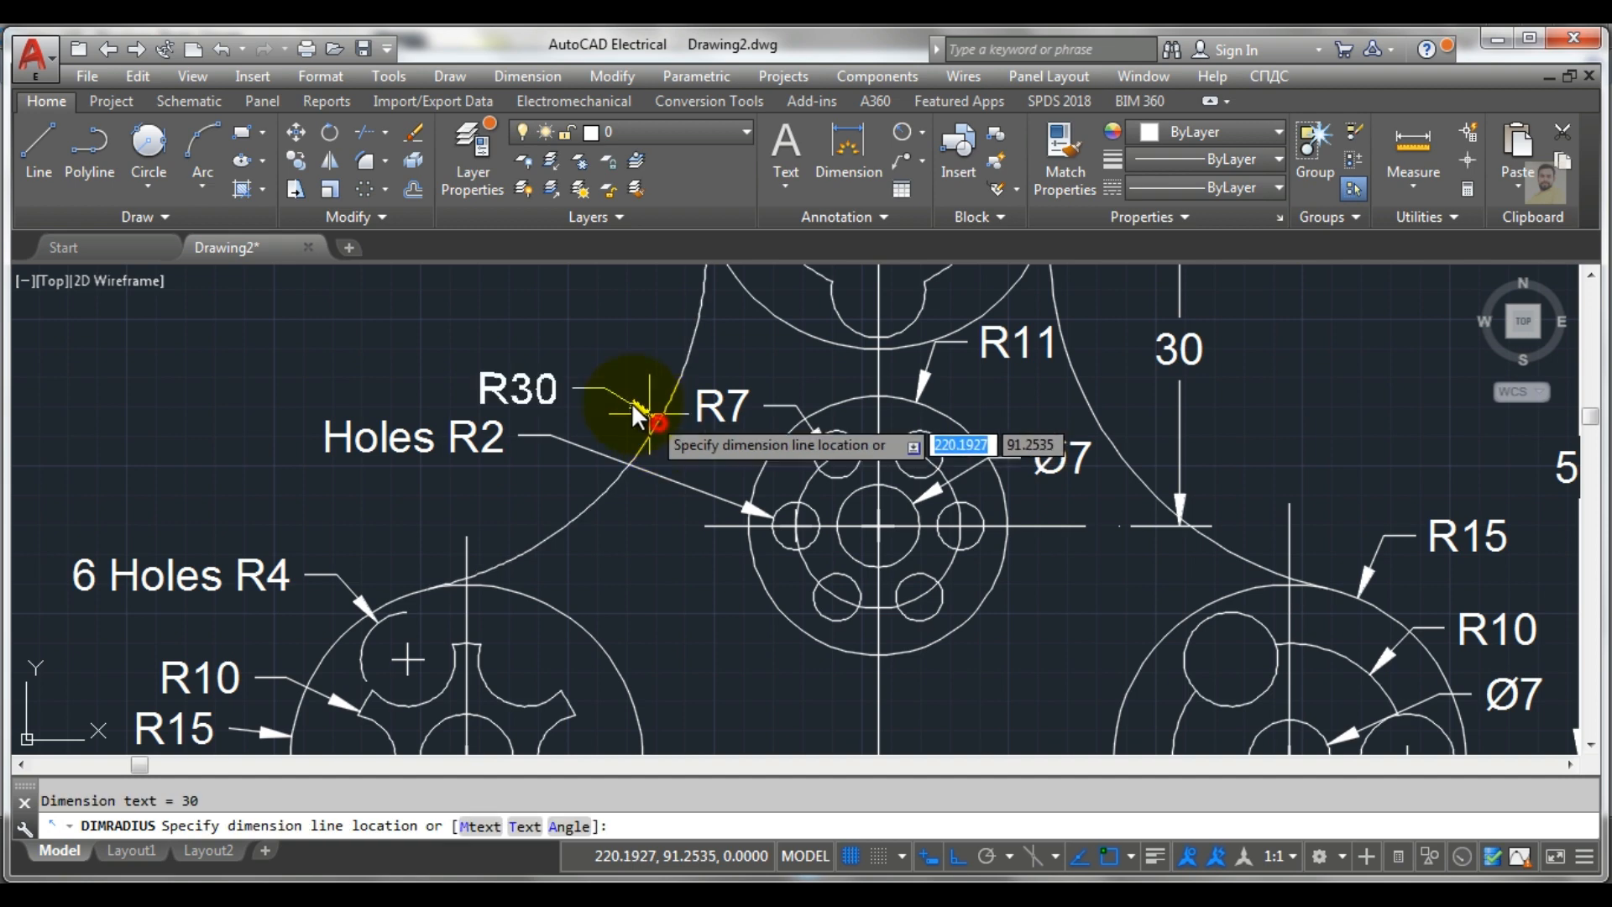
left_click(595, 359)
Add a radius dimension to the plate's right concave edge arc, with its text outside the plate between the two vertical dimensions
key("Return")
scroll(610, 435, "down", 5)
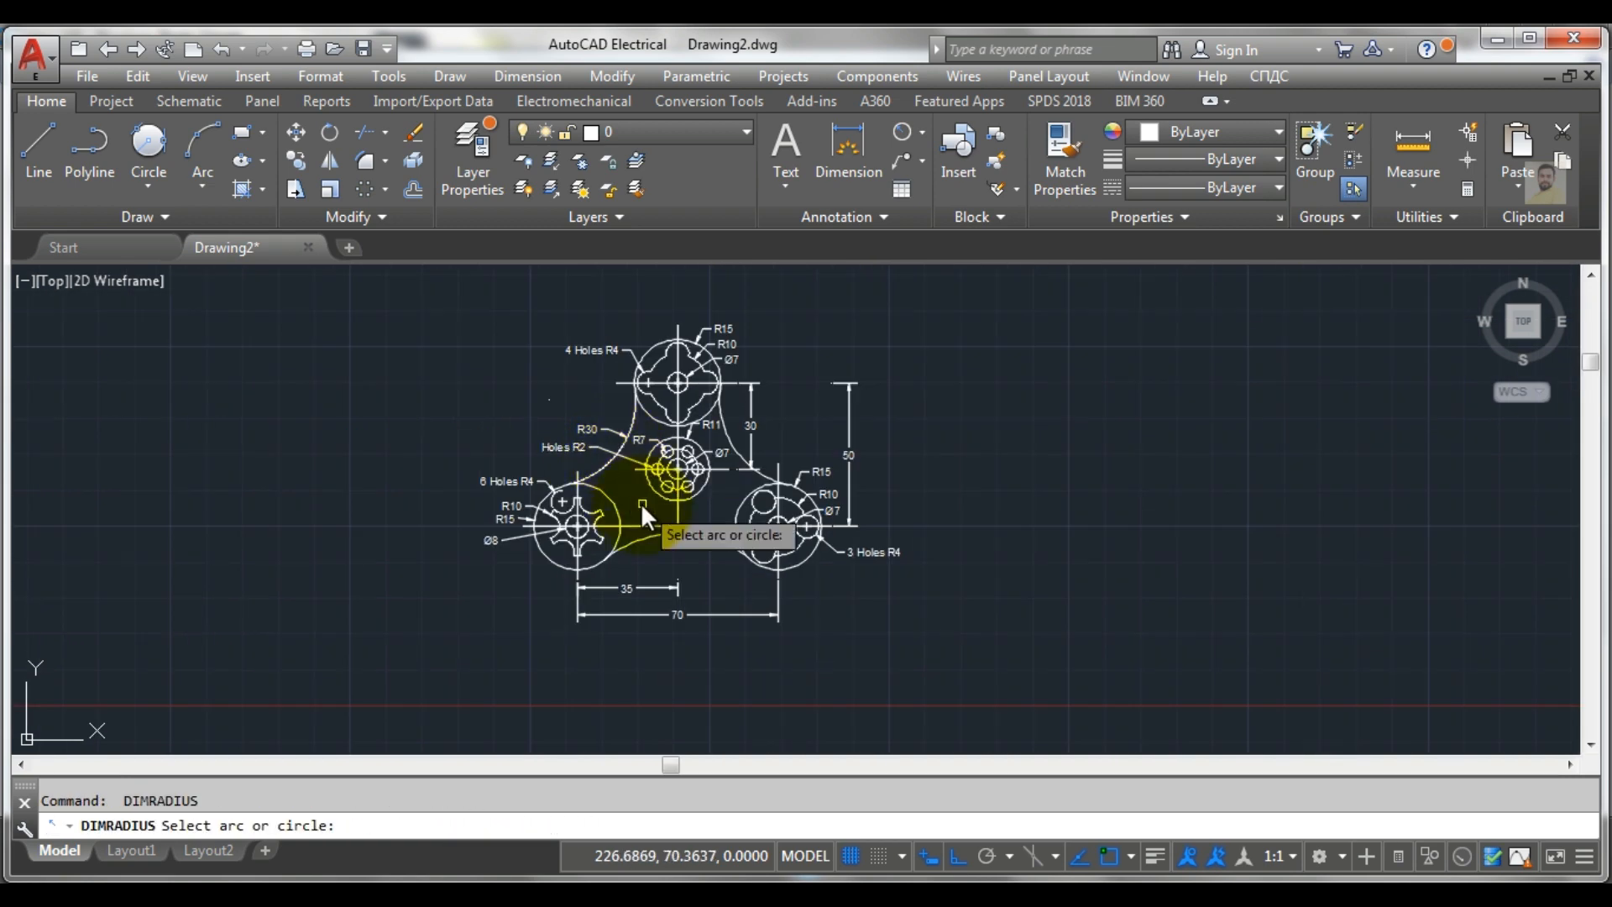
scroll(562, 562, "up", 2)
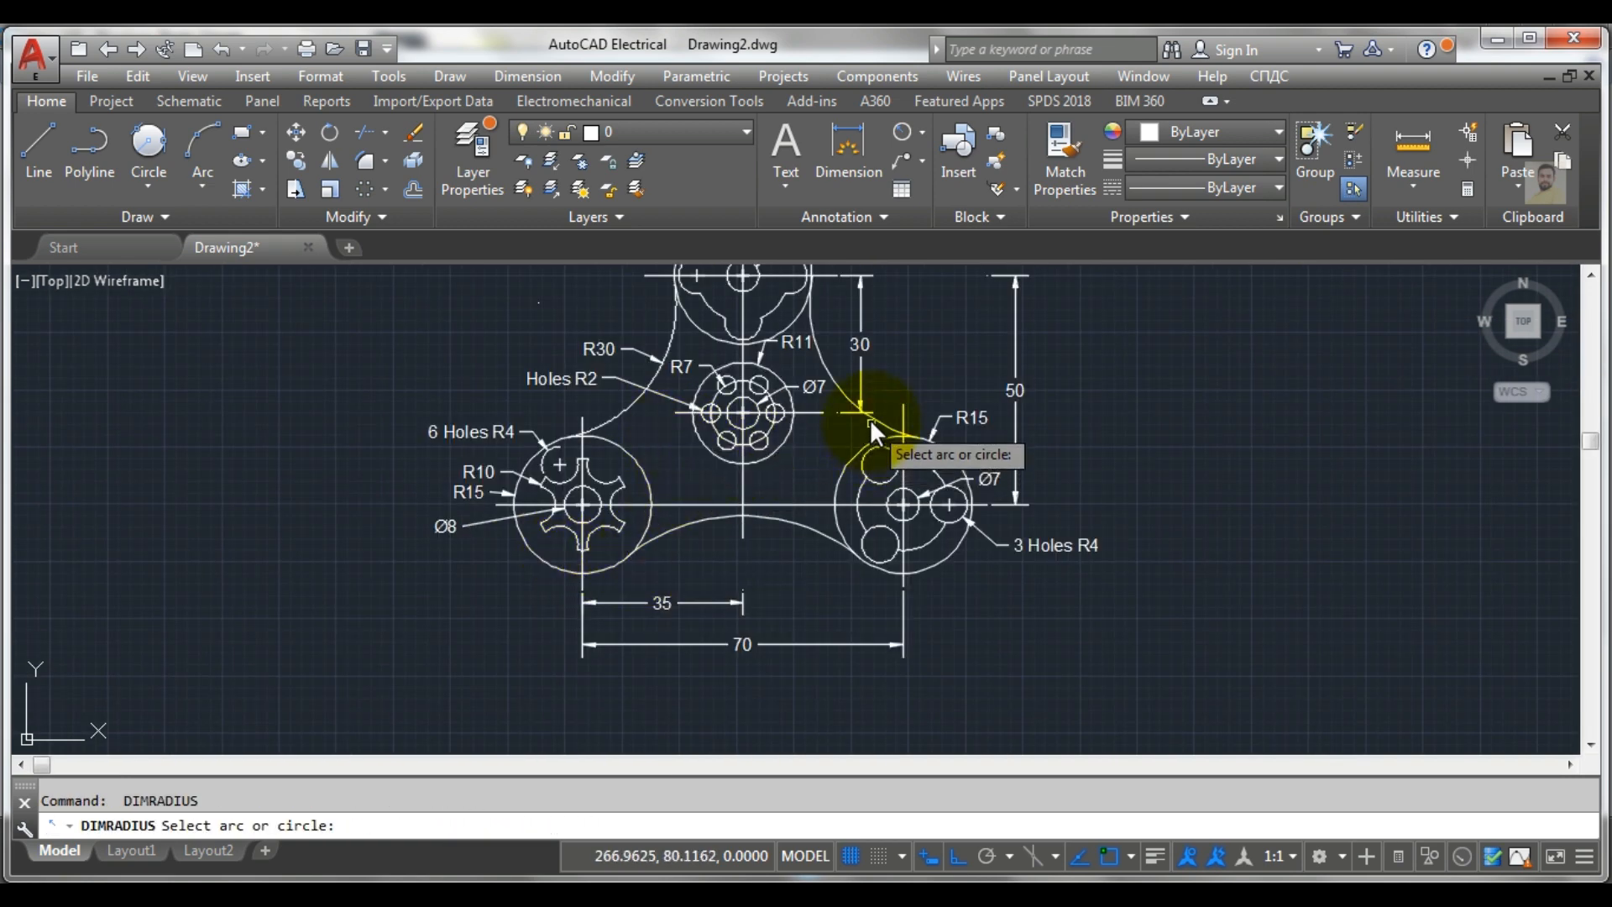
left_click(841, 386)
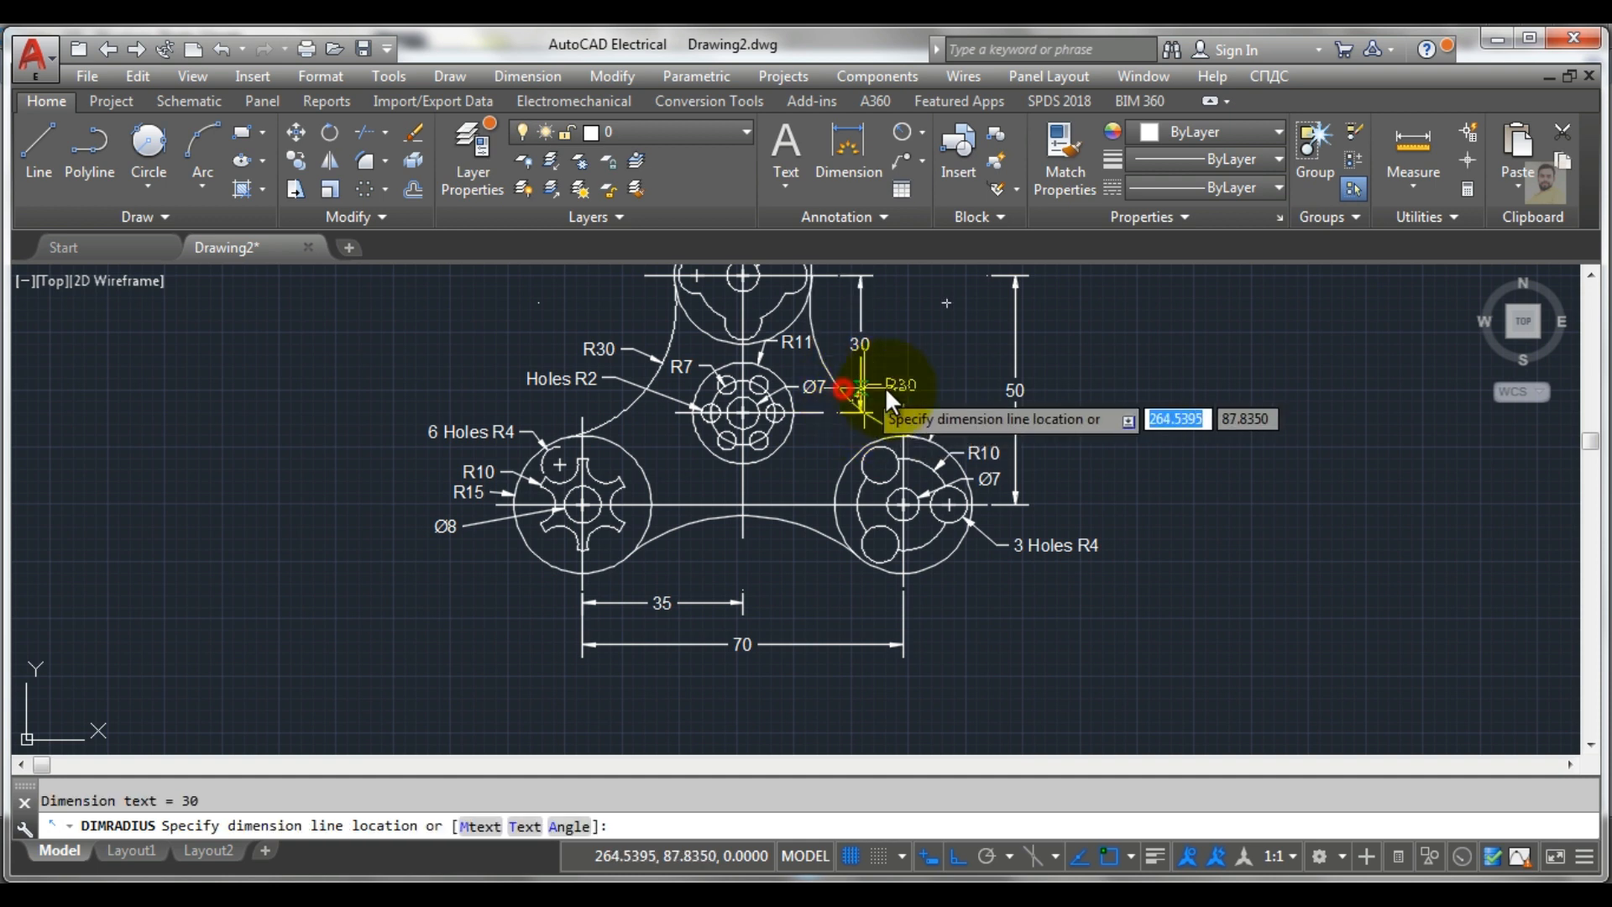
left_click(910, 364)
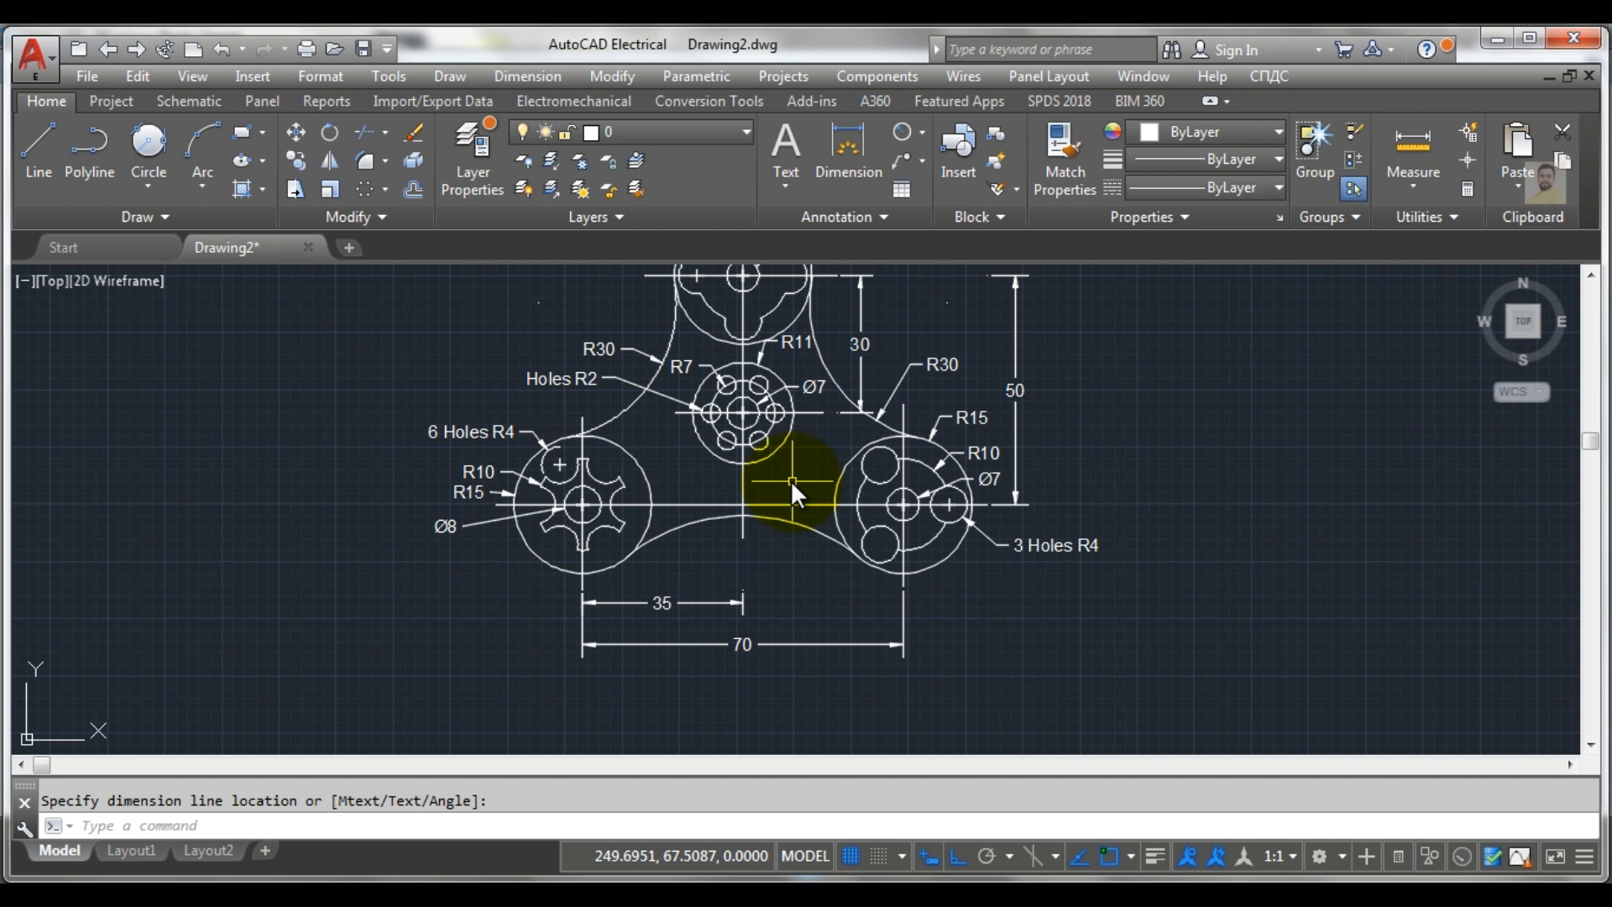
Add a radius dimension to the plate's bottom concave edge arc, with its text below the arc and above the horizontal dimensions
key("Return")
left_click(771, 518)
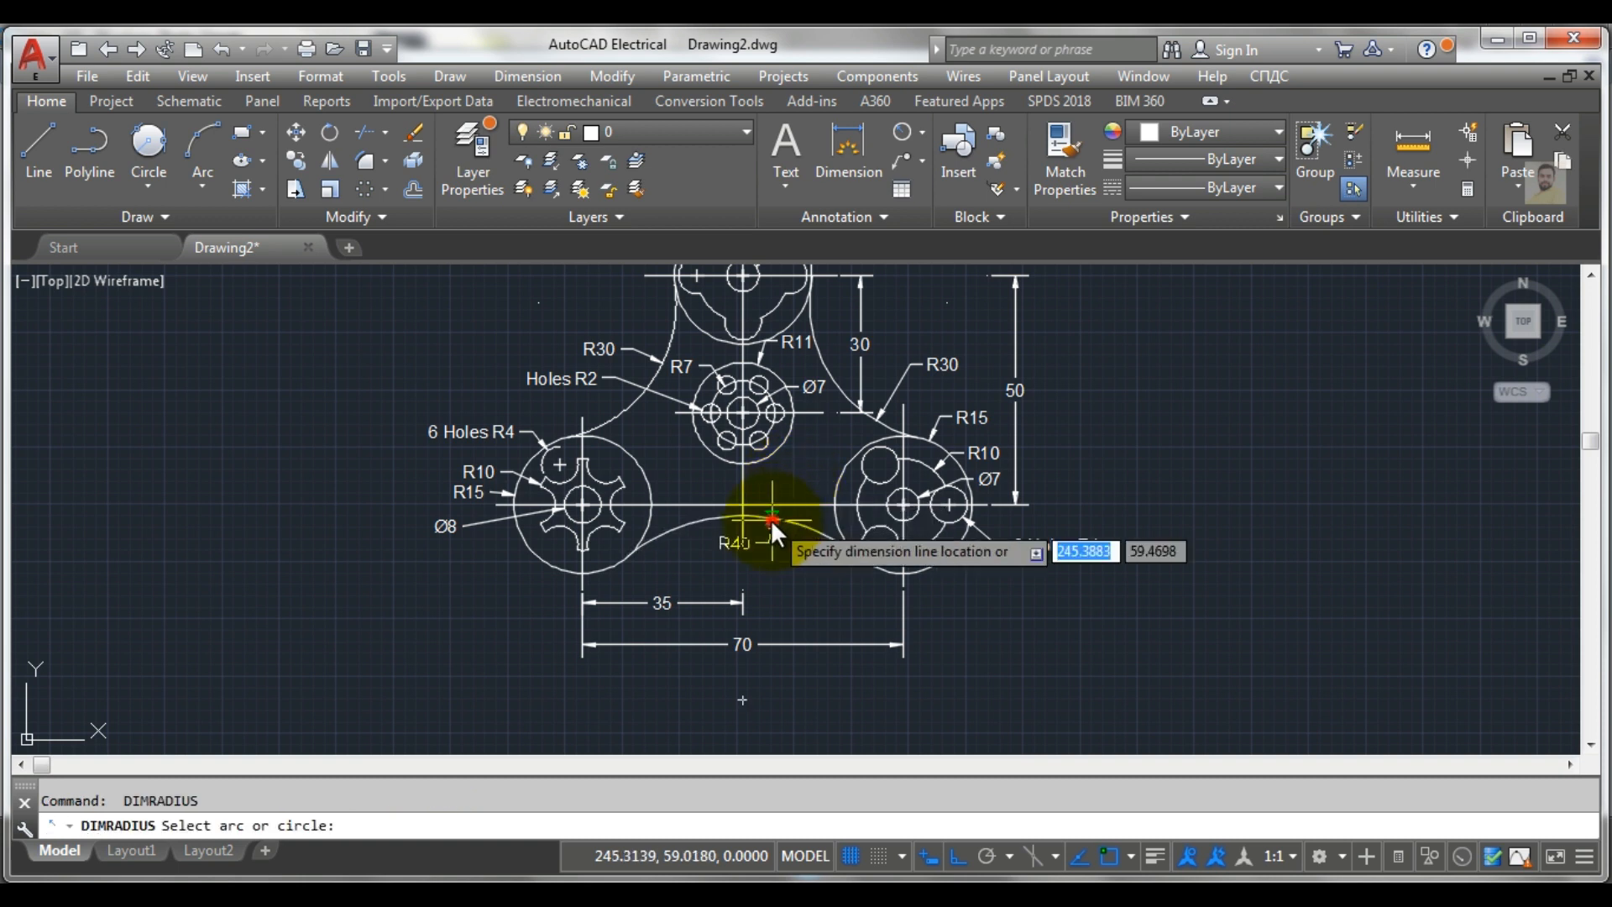
left_click(762, 570)
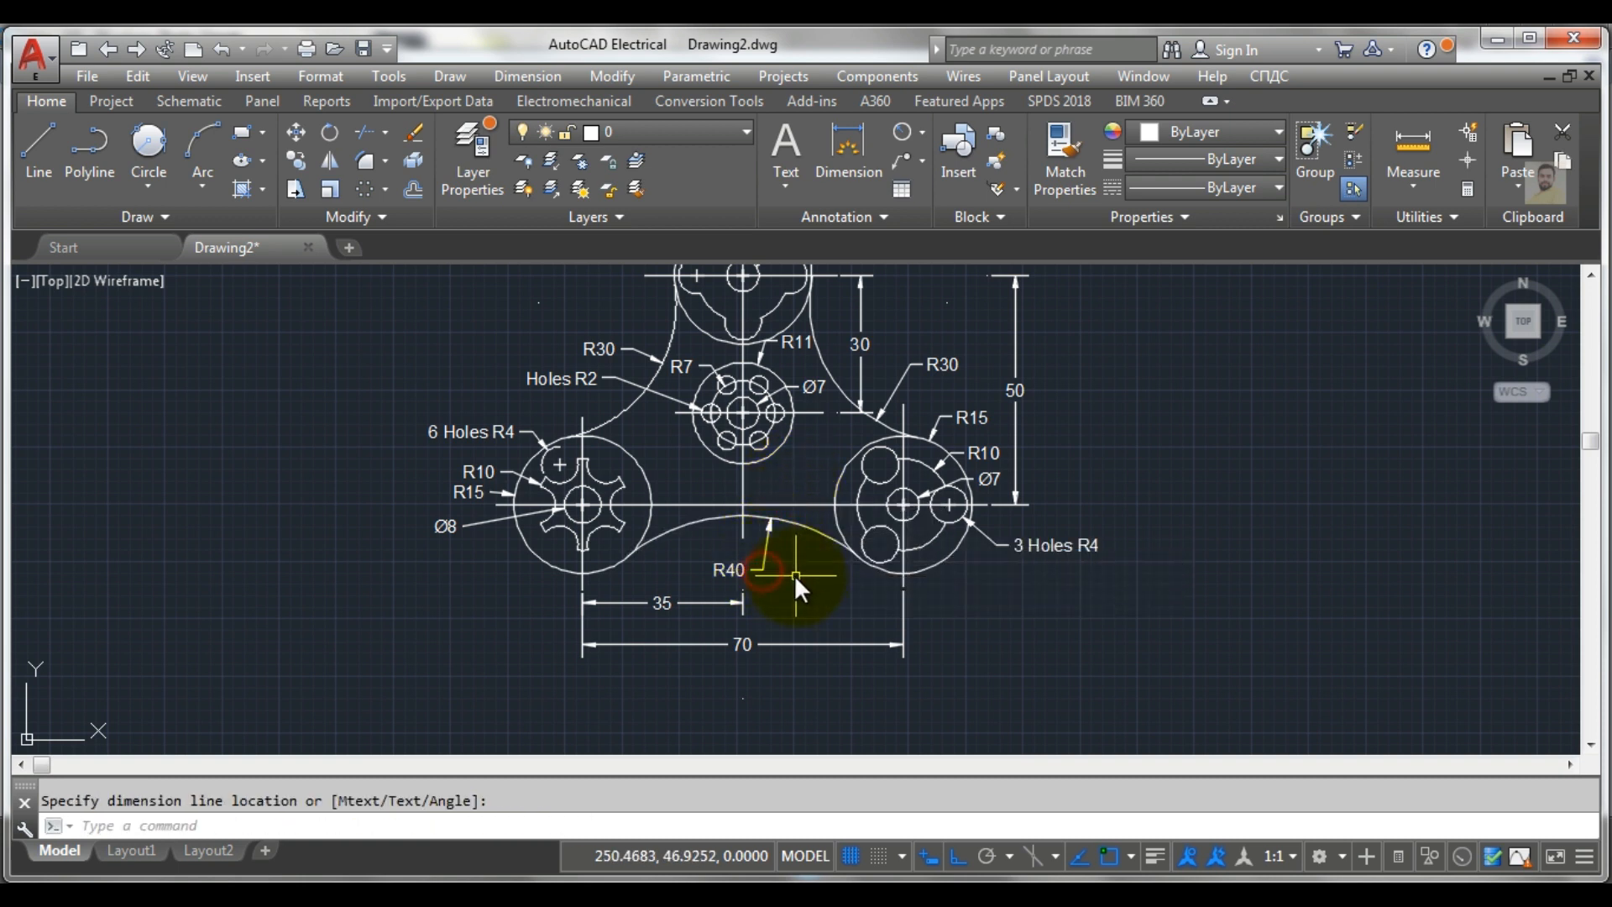
Examine the dimensioned plate and compare its dimensions and colours with the class 188 reference image in Windows Photo Viewer, returning to AutoCAD
scroll(794, 573, "down", 2)
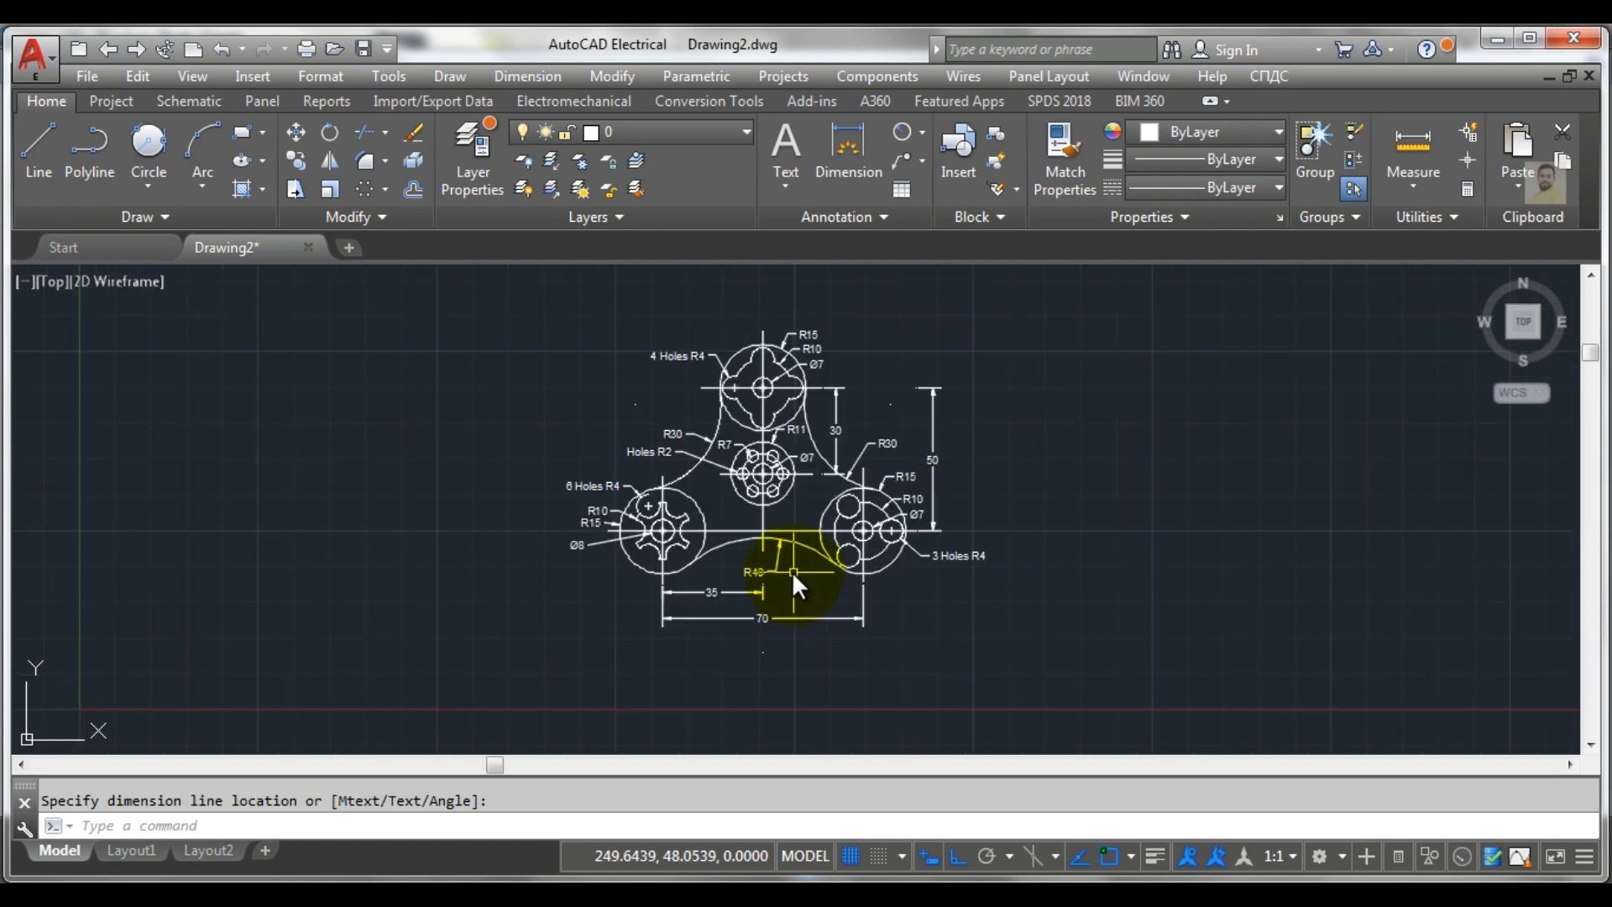
scroll(948, 500, "up", 2)
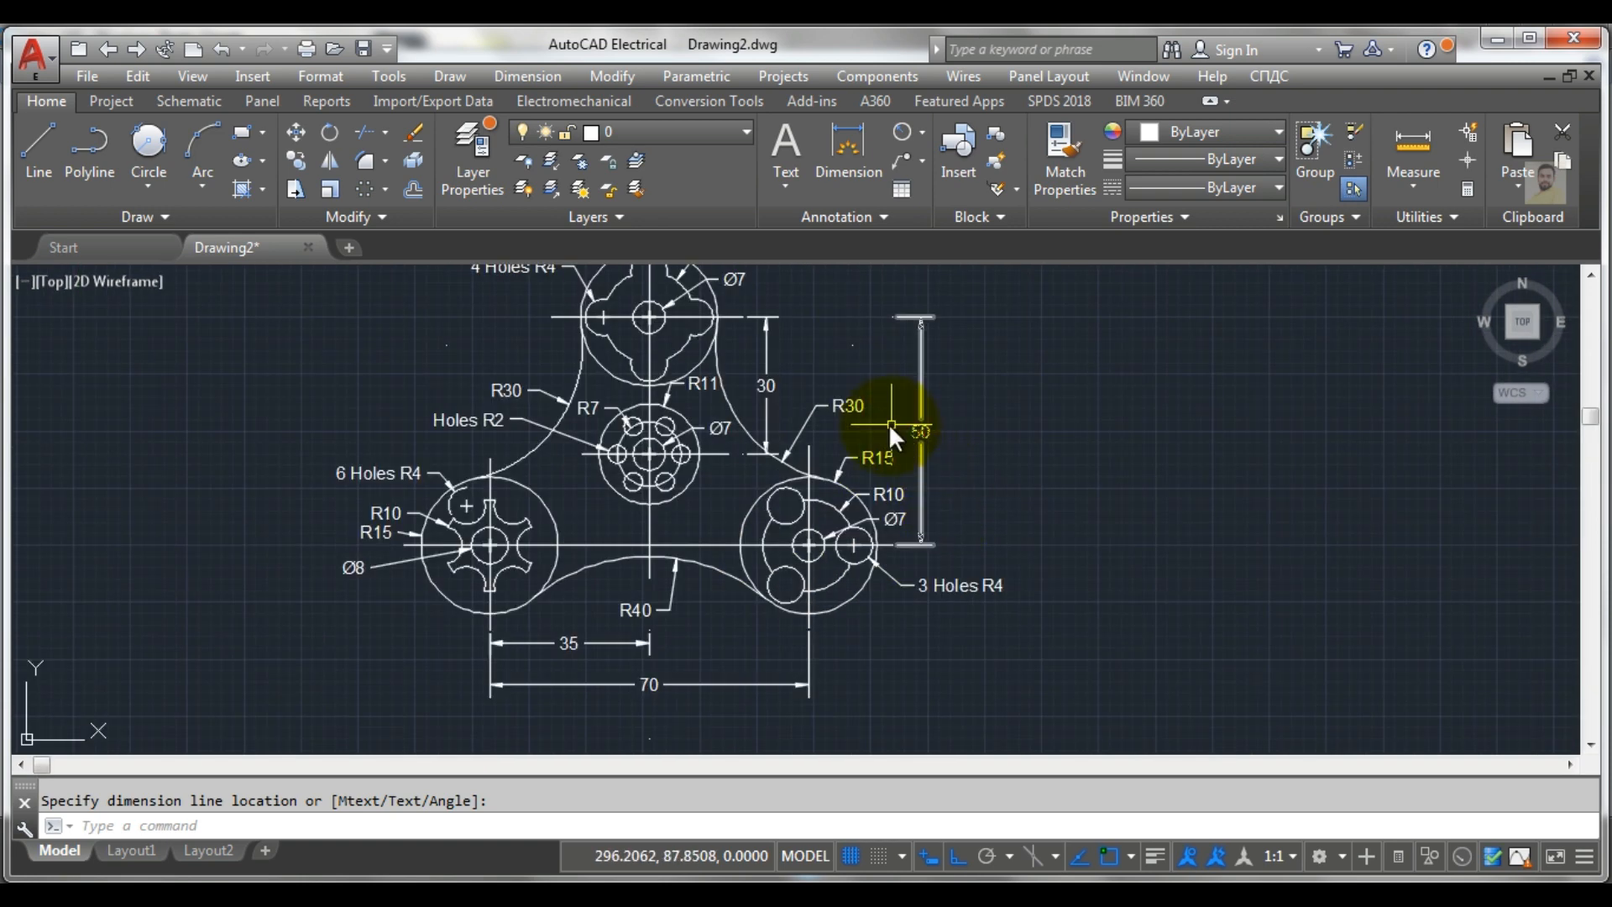
scroll(888, 423, "up", 2)
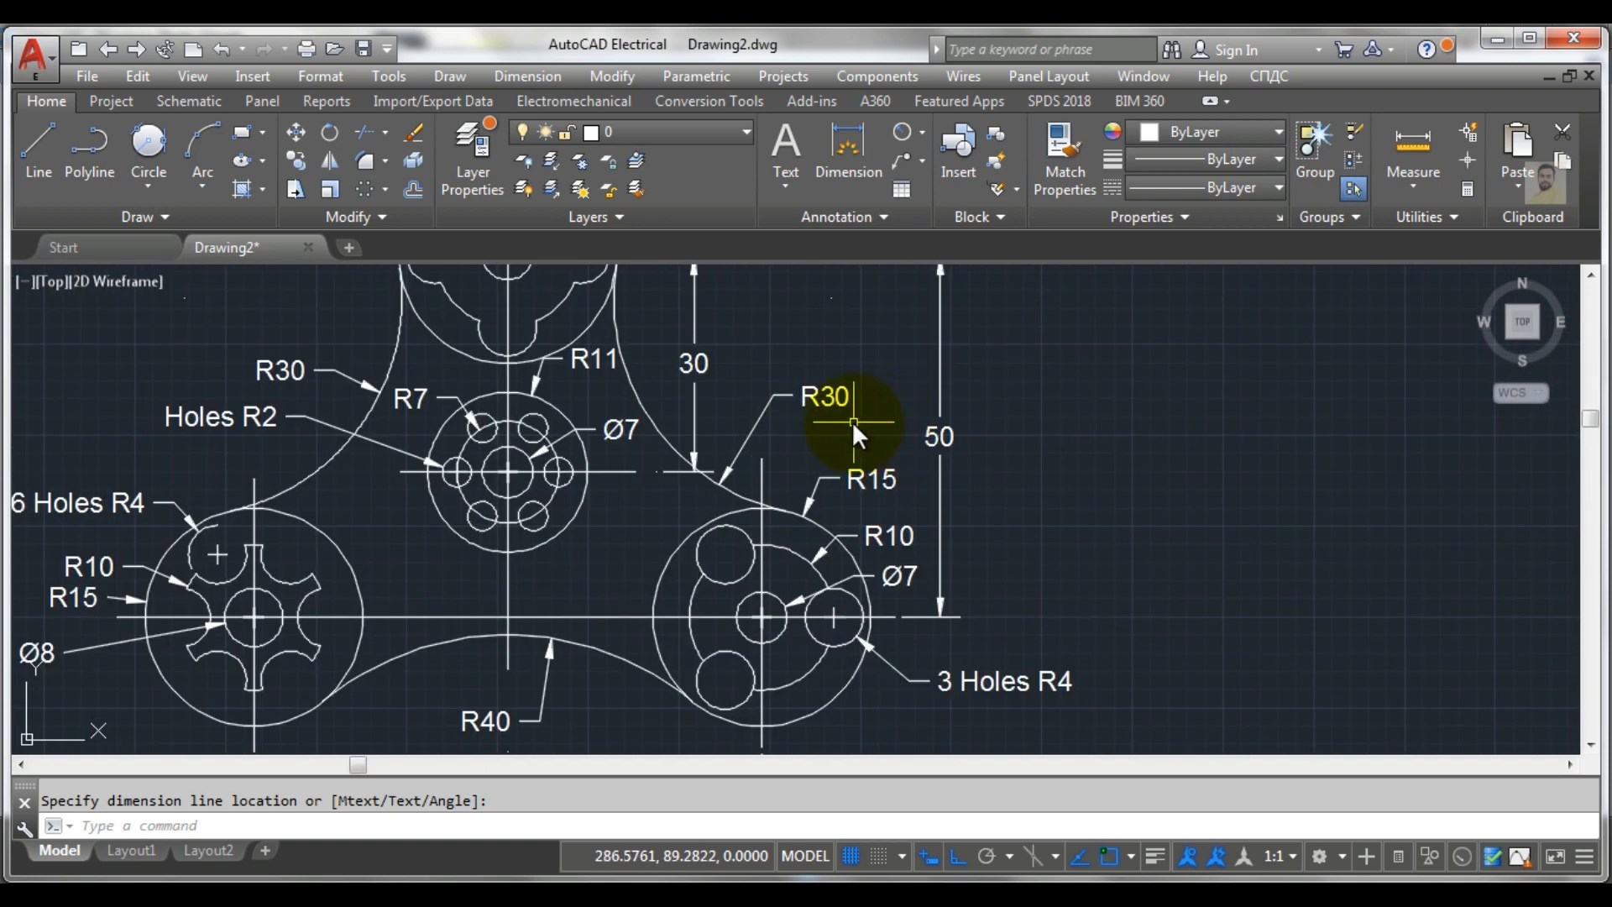
scroll(851, 421, "down", 2)
scroll(757, 417, "down", 2)
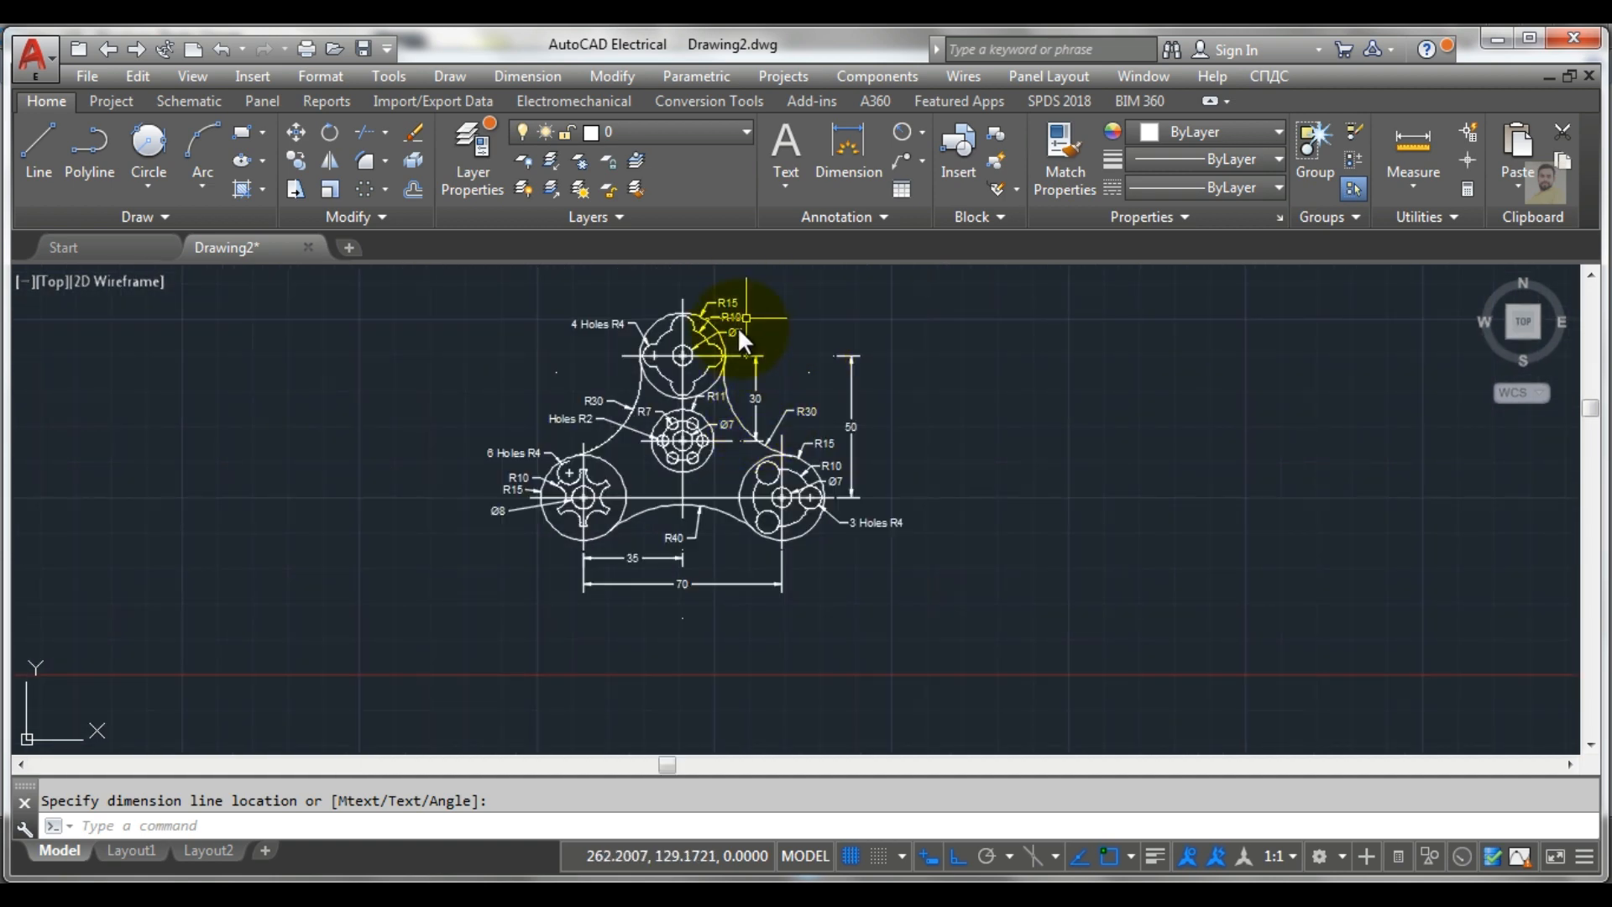
left_click(552, 890)
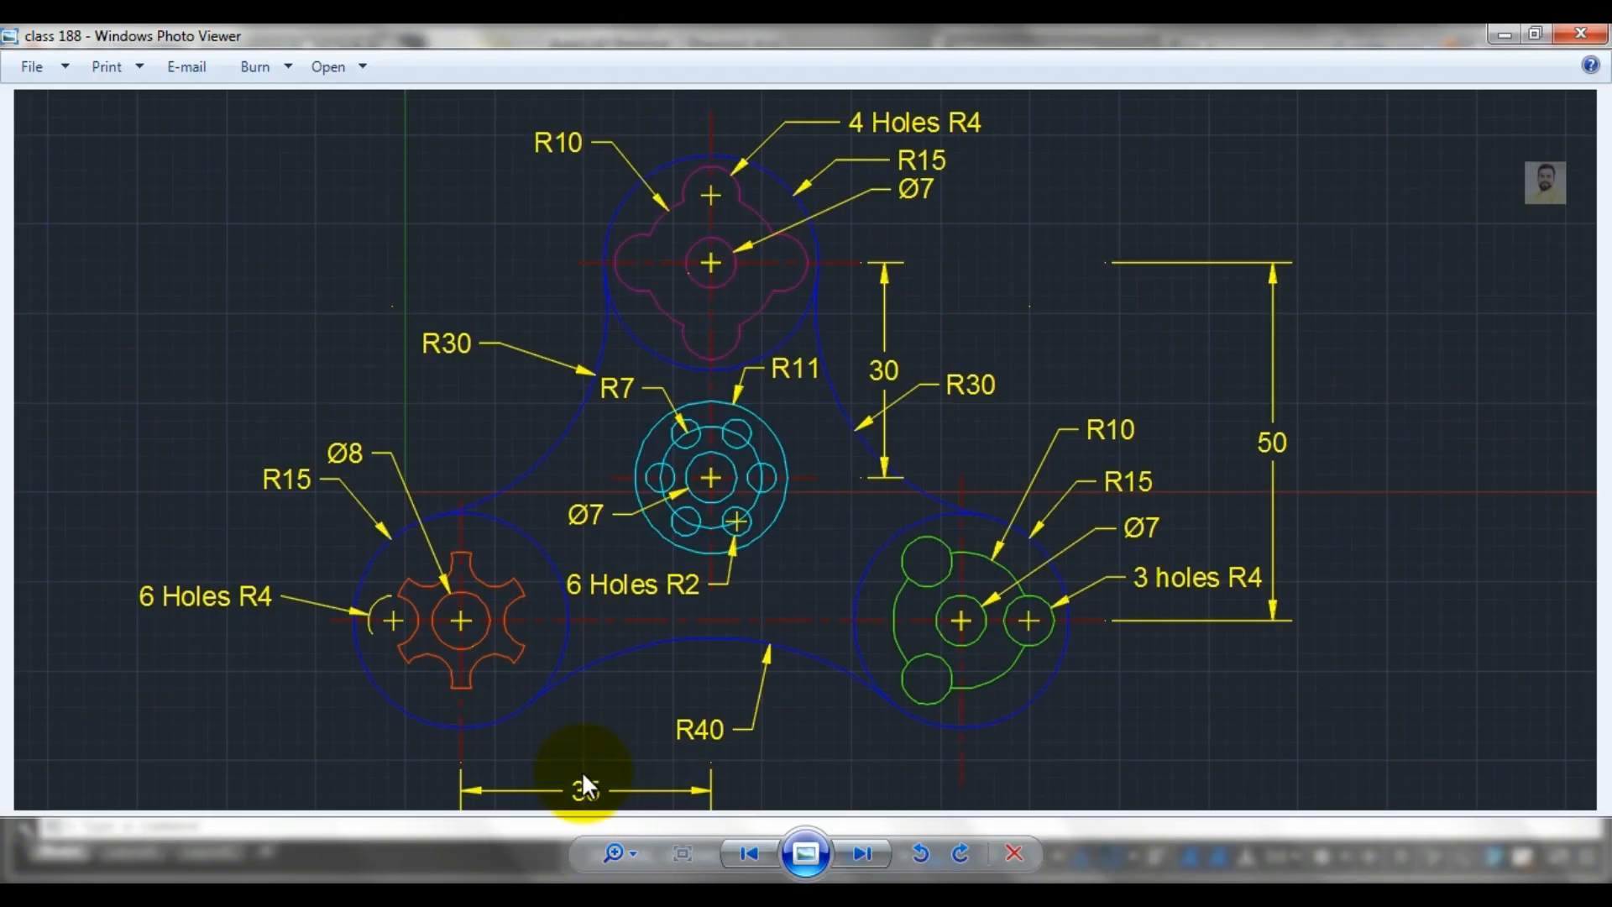
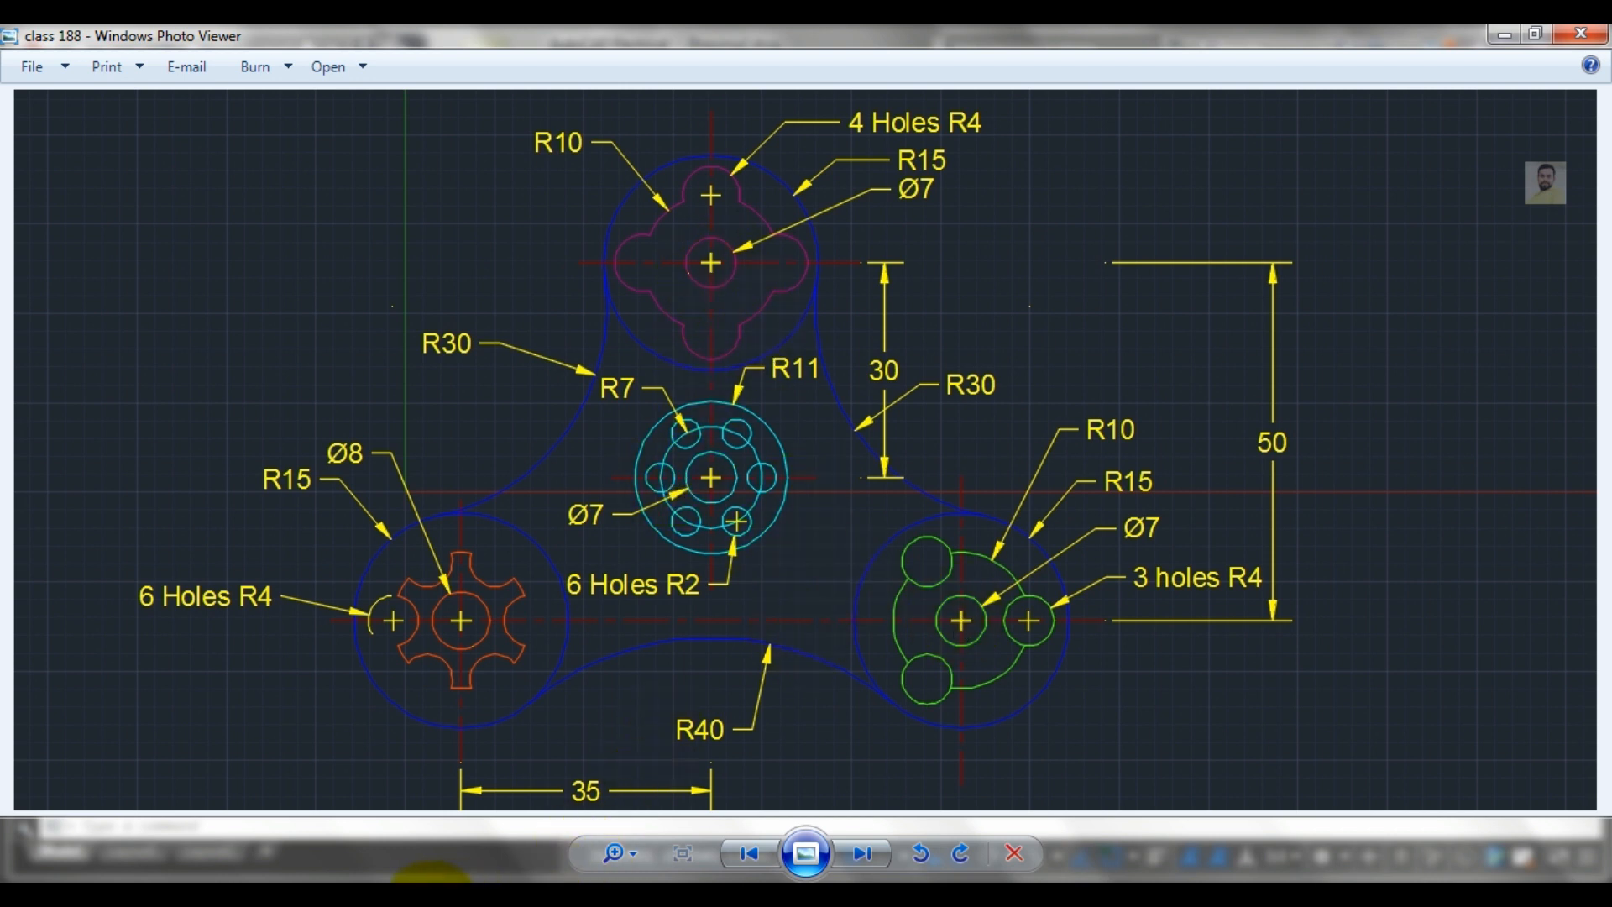
left_click(453, 895)
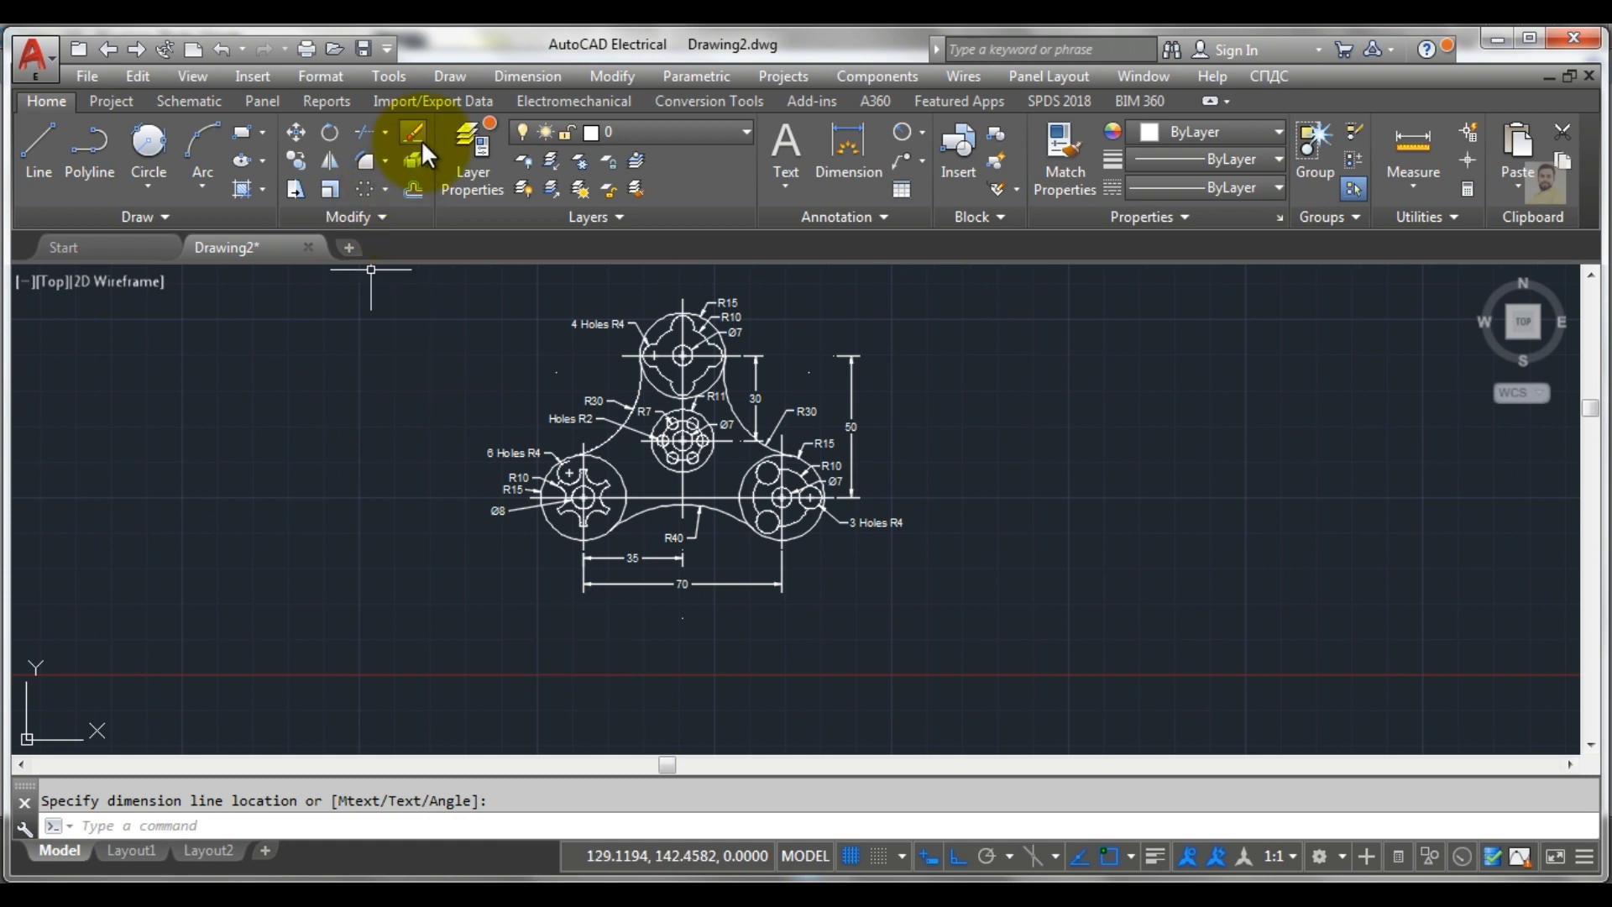
Create a layer named "Layer 1" in the layer properties and set its color to red
left_click(468, 152)
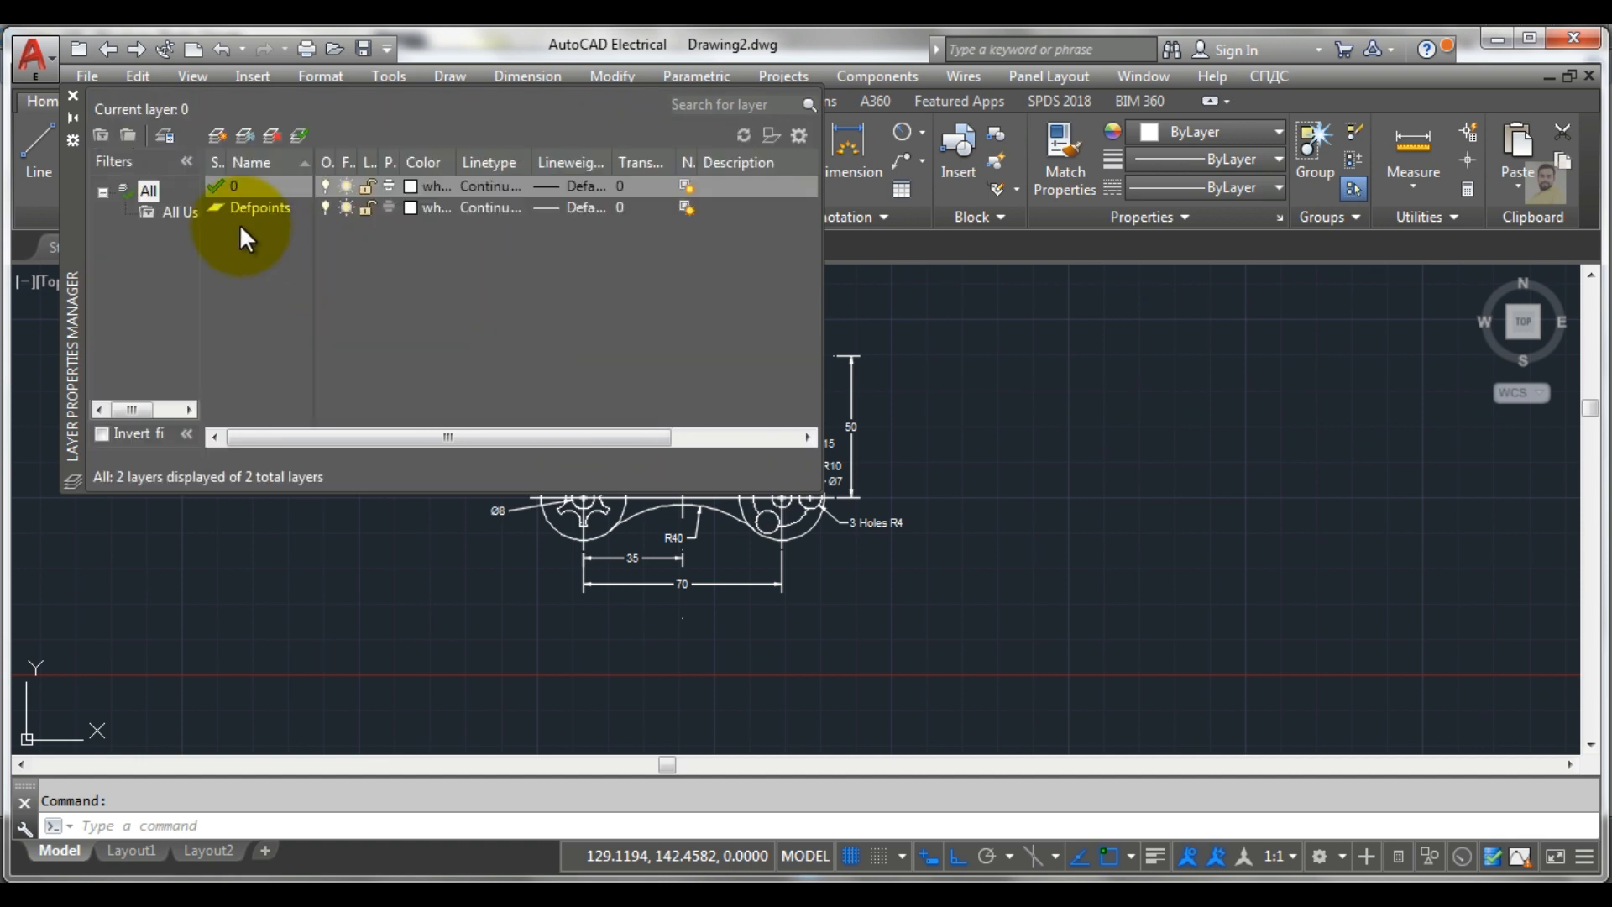
left_click(215, 137)
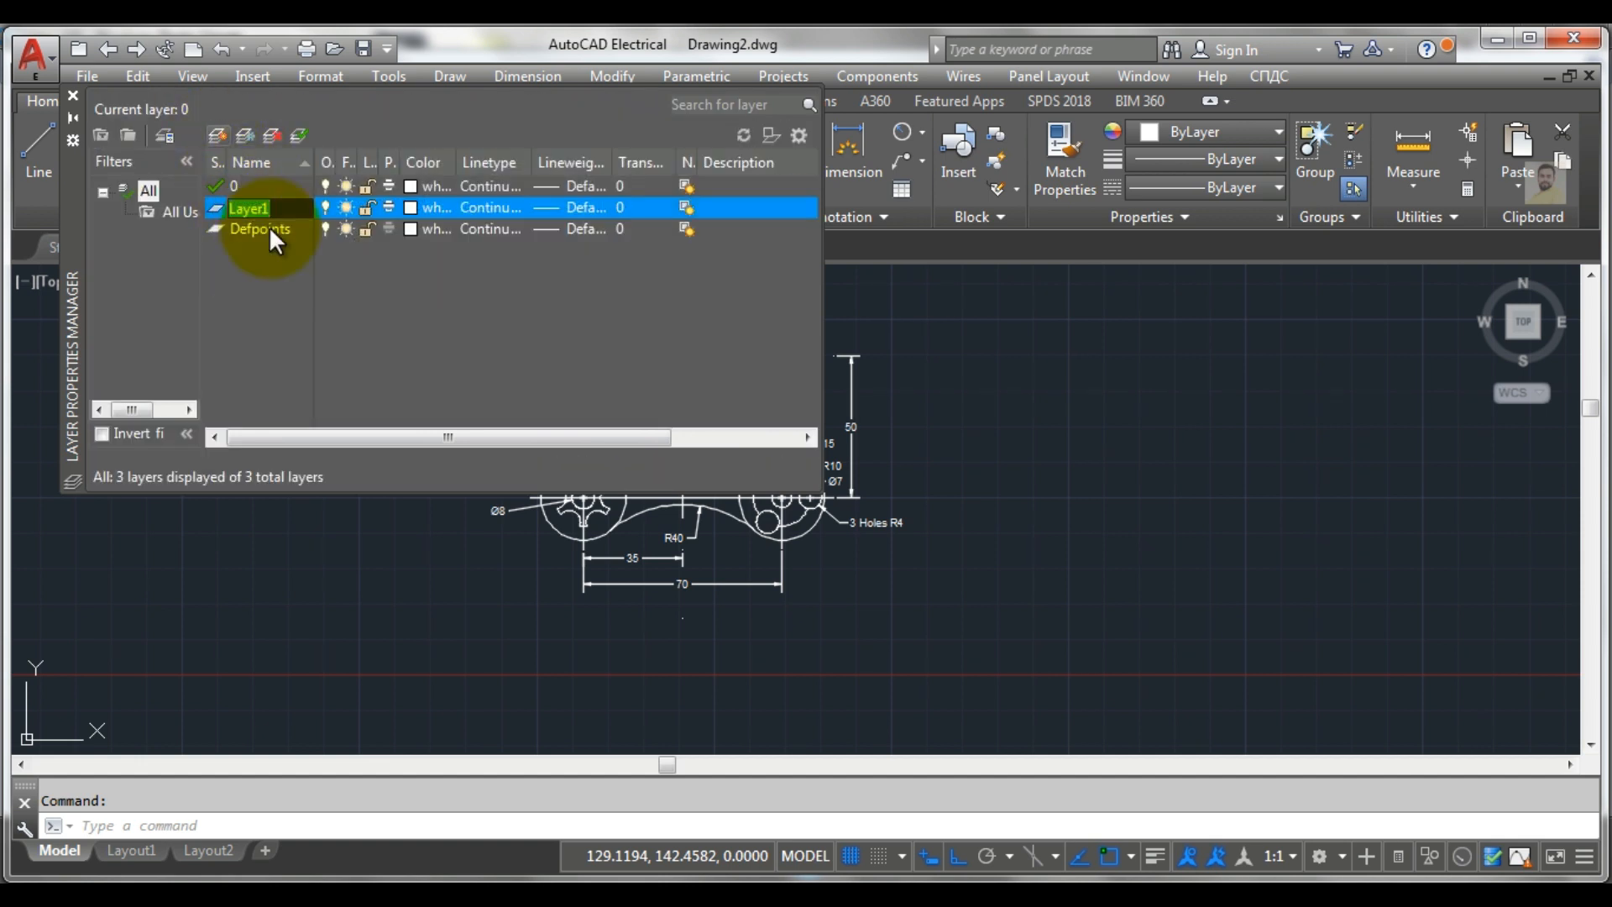
left_click(286, 208)
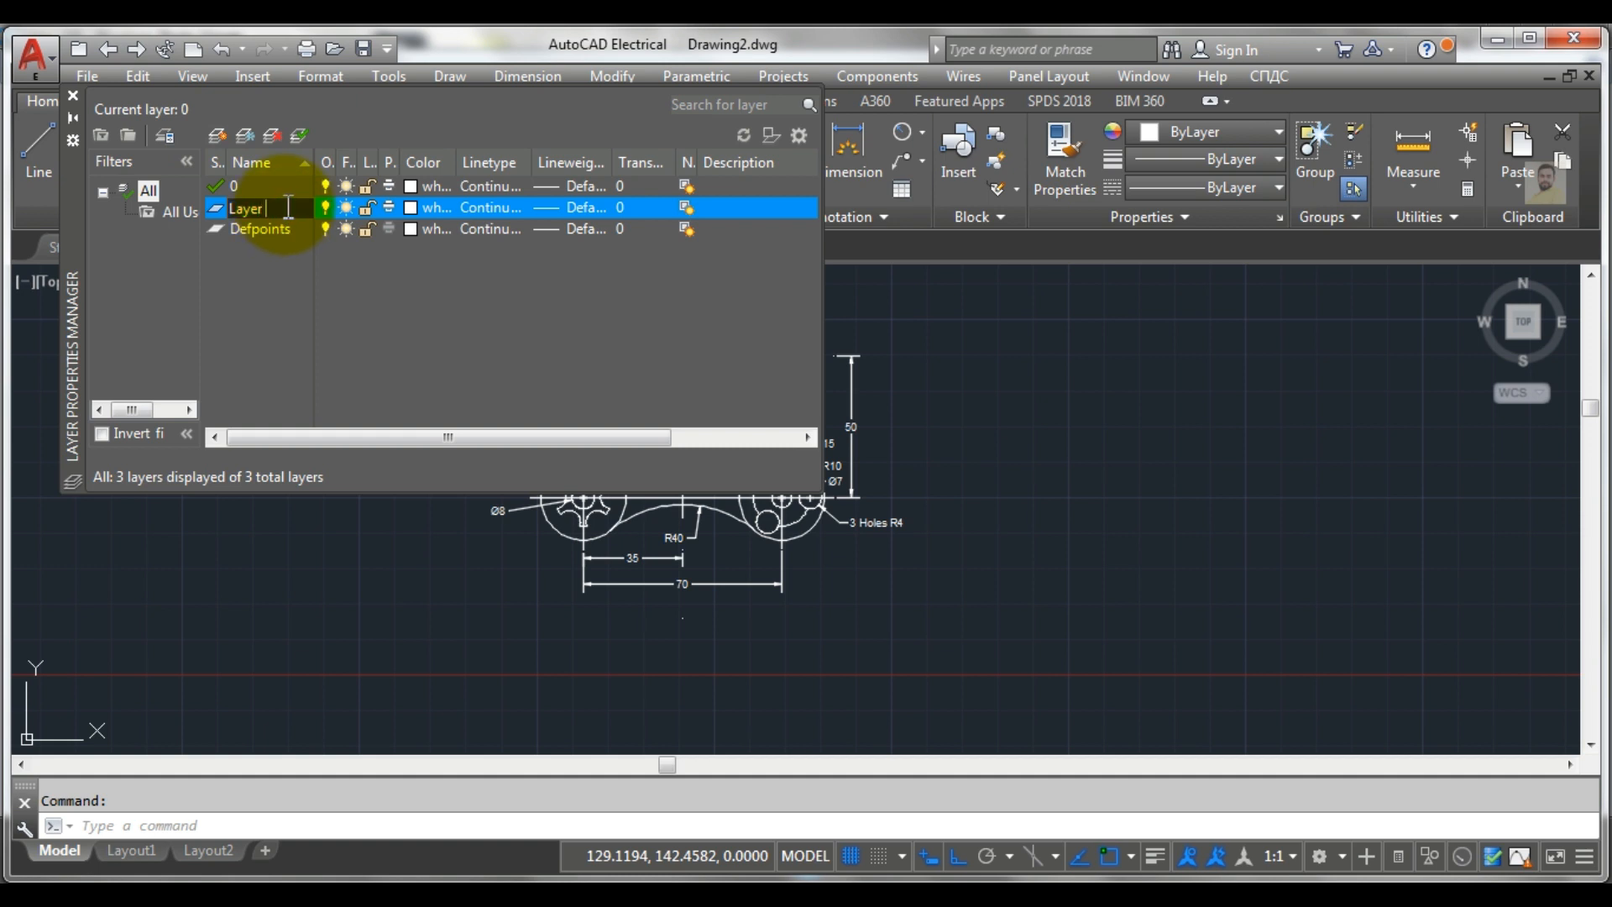
key("BackSpace")
type("1")
key("Return")
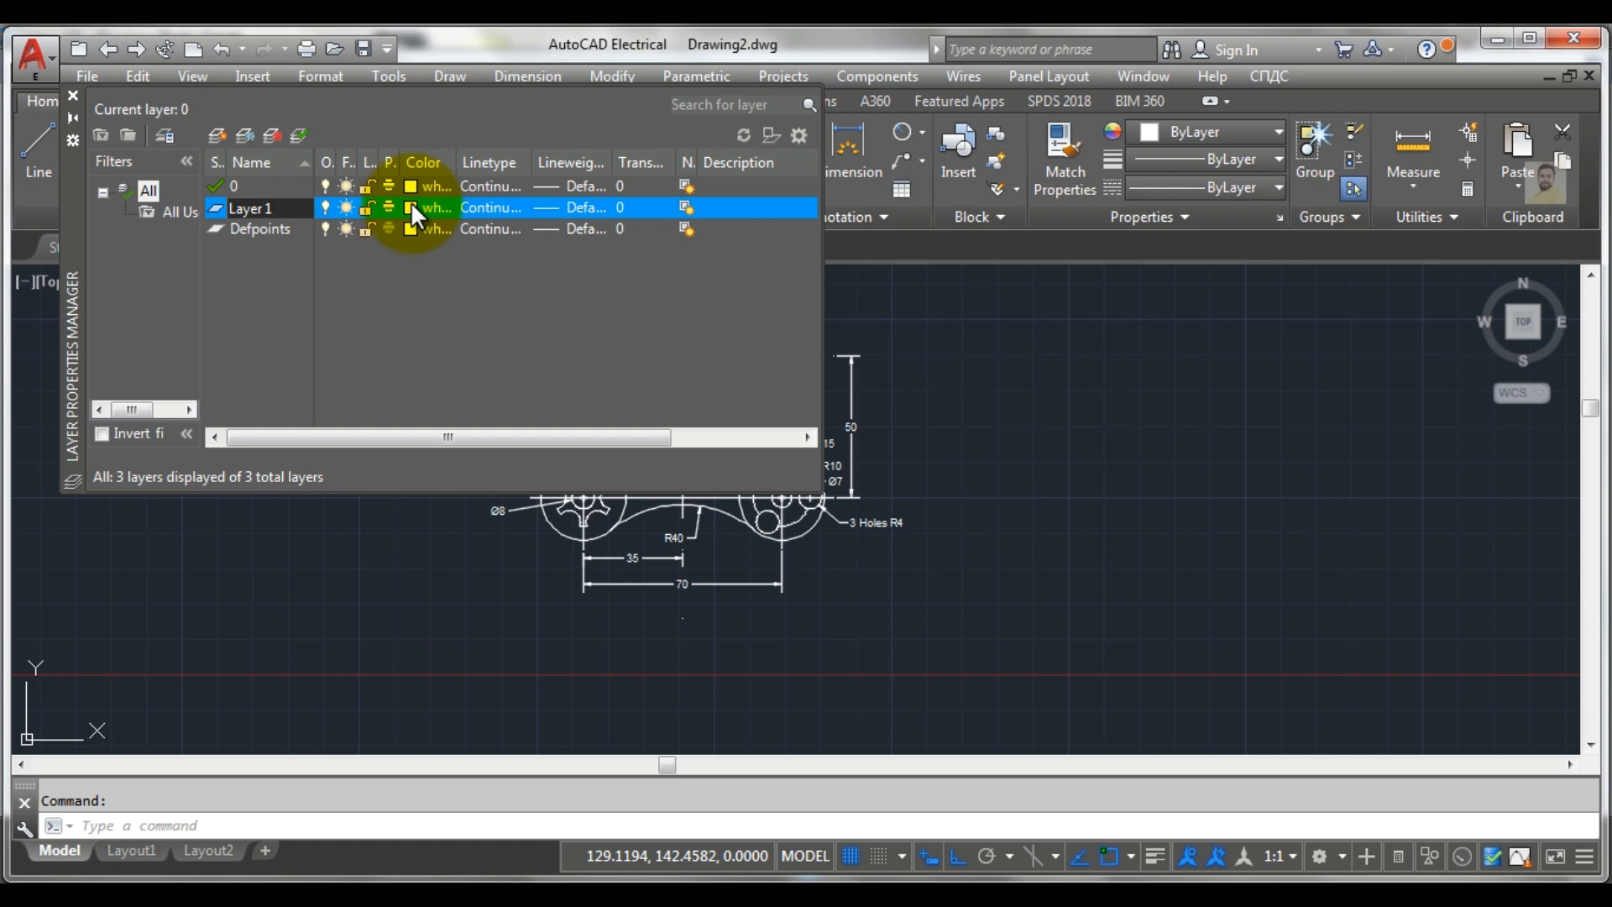
left_click(411, 209)
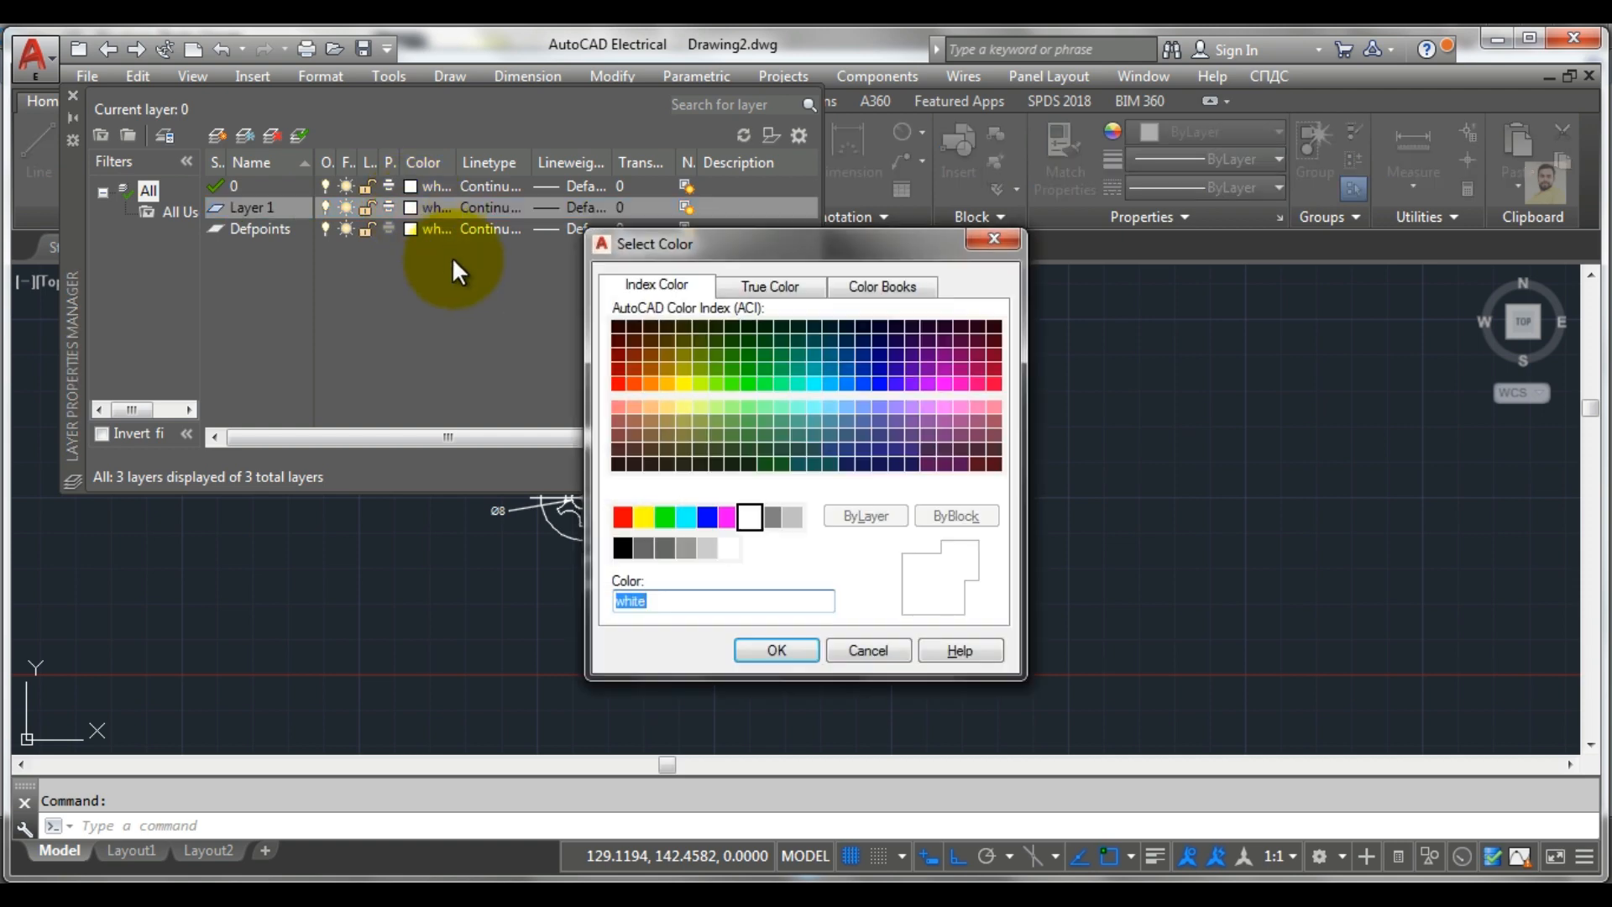
left_click(625, 514)
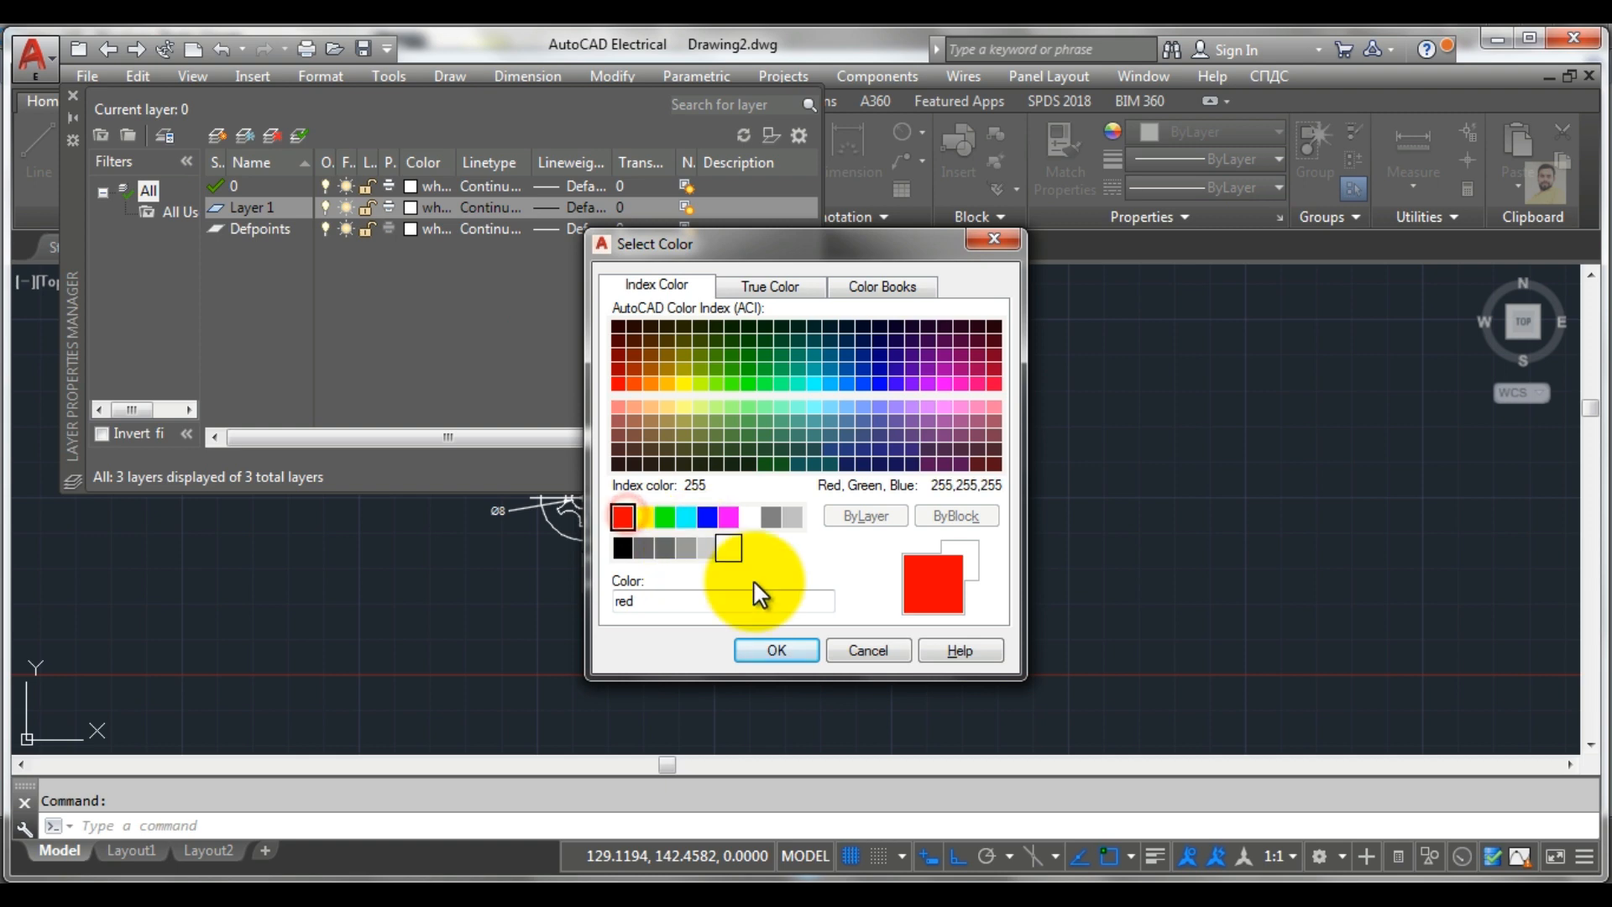
left_click(777, 650)
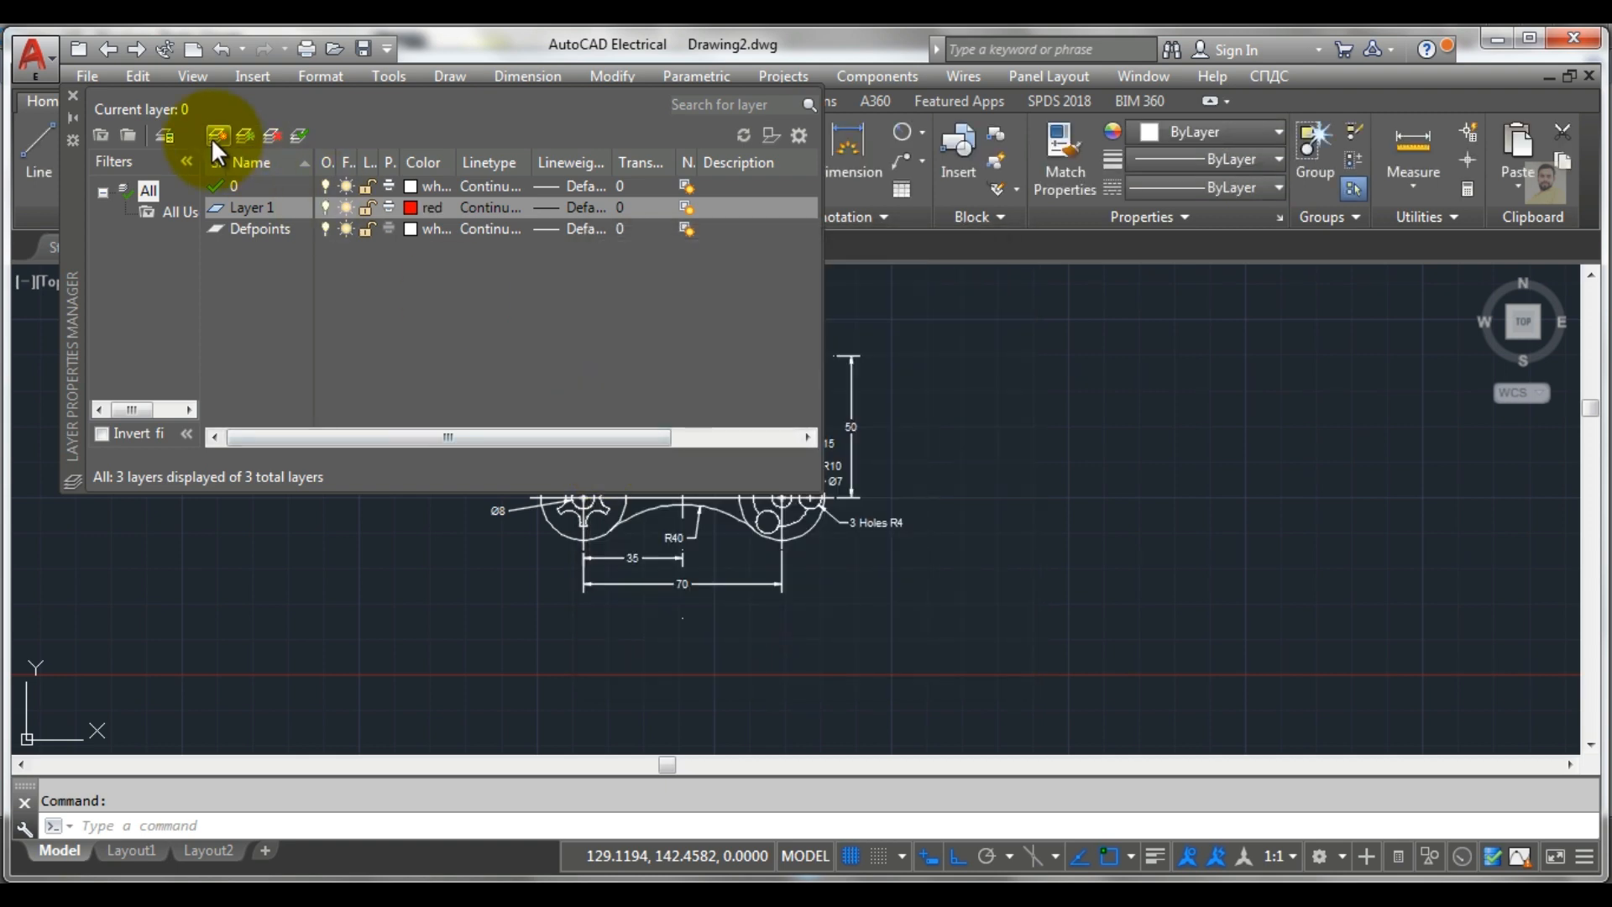
Create a layer named "Layer 2" and set its color to green
left_click(211, 139)
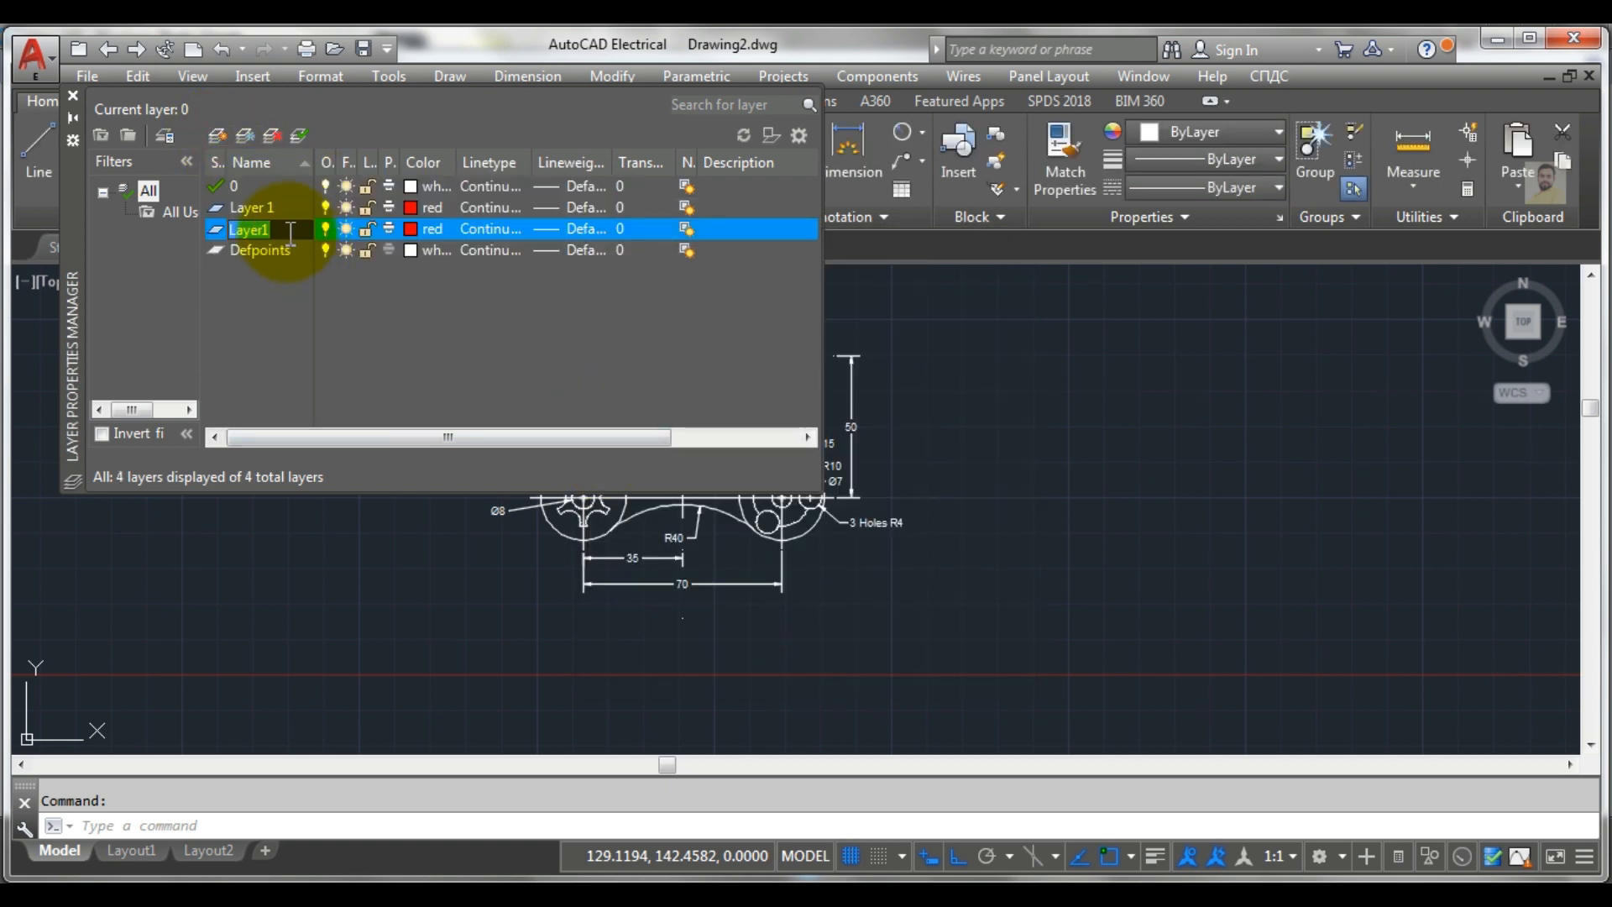
left_click(290, 233)
key("BackSpace")
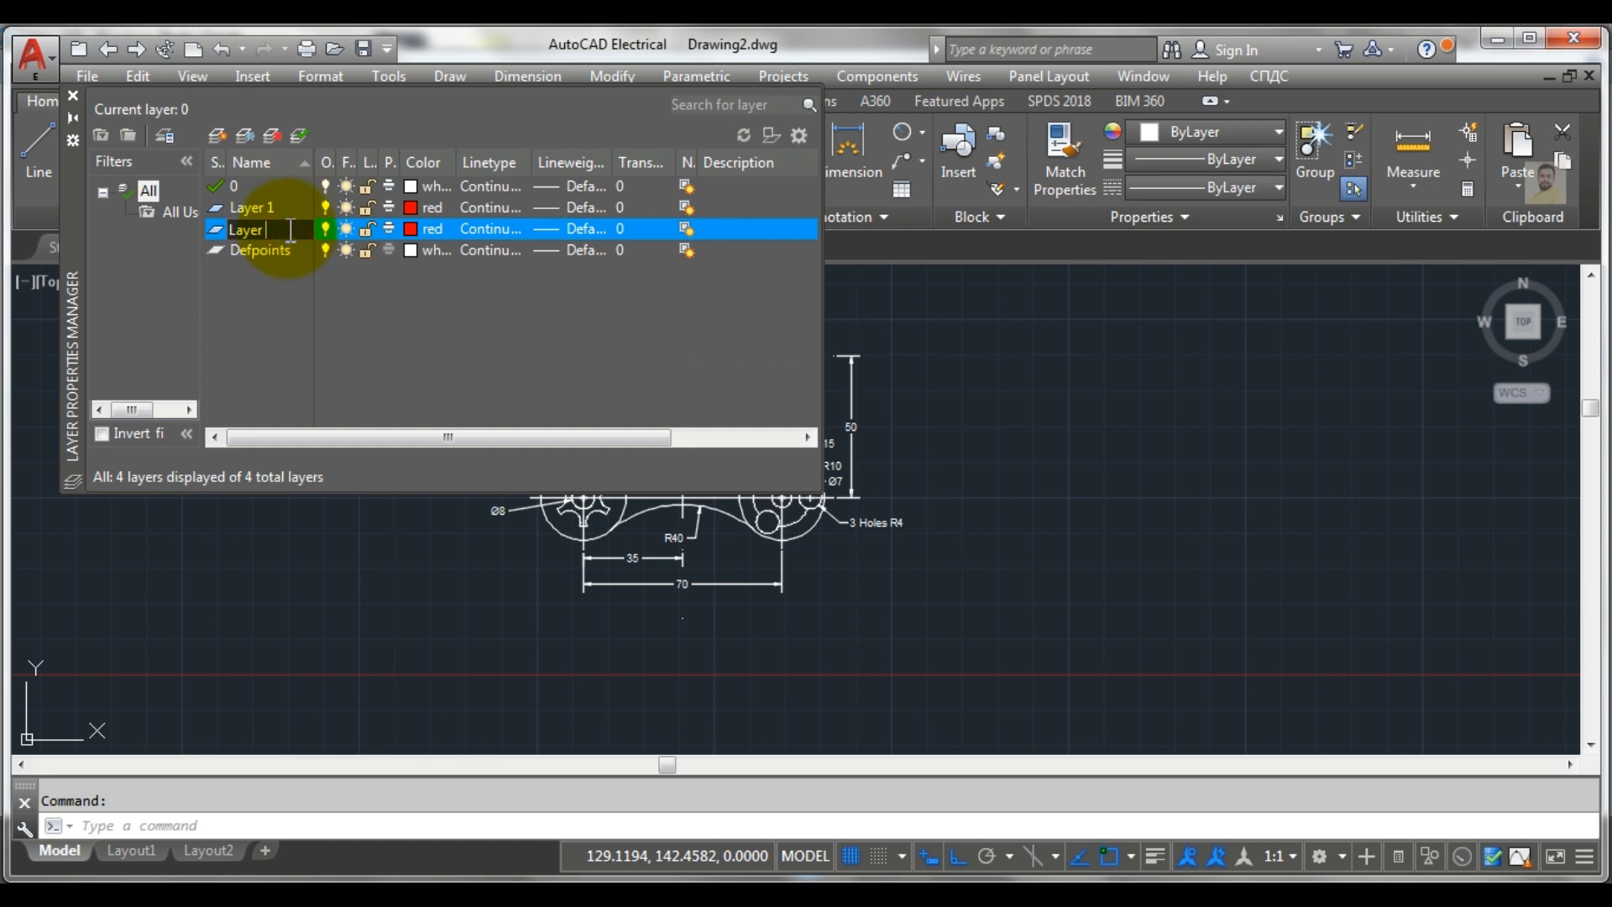
type("2")
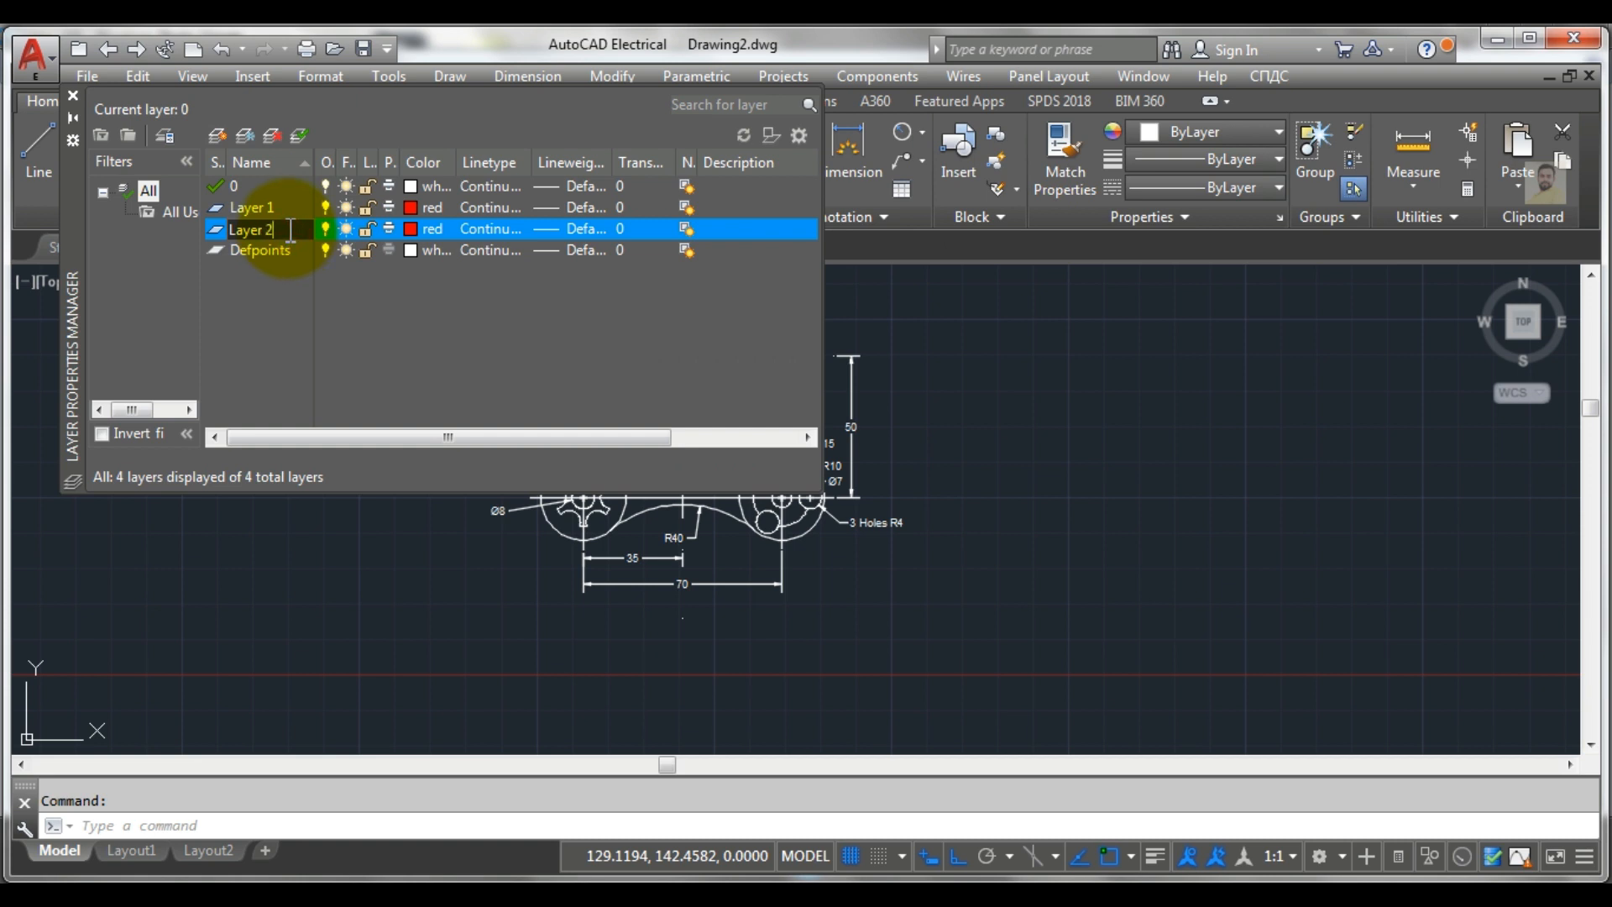
left_click(410, 225)
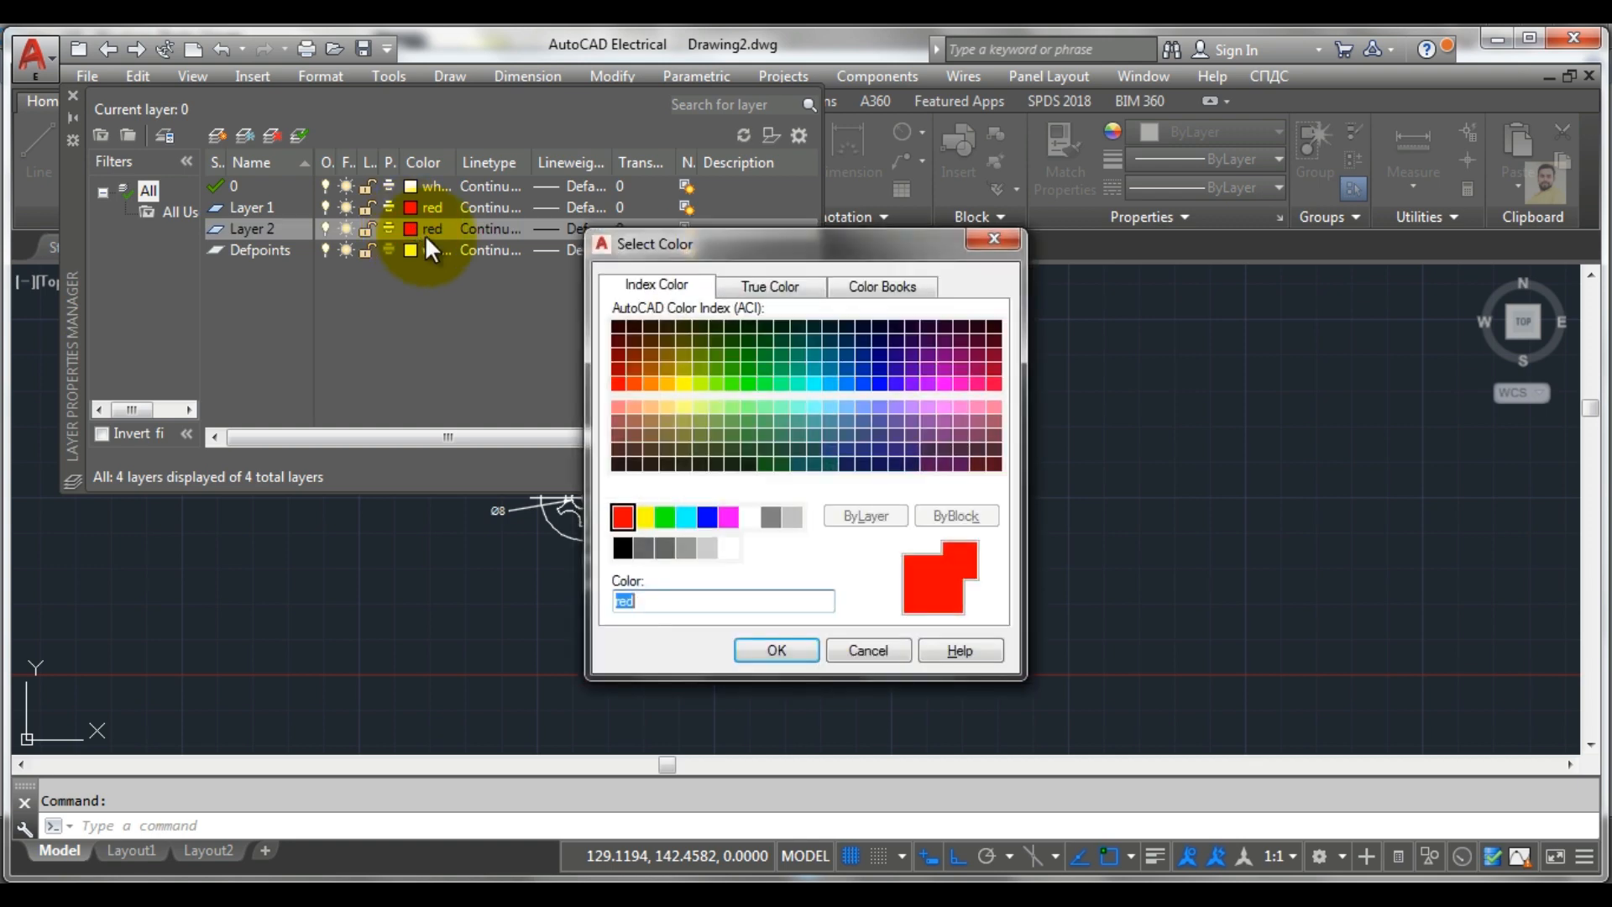
left_click(663, 516)
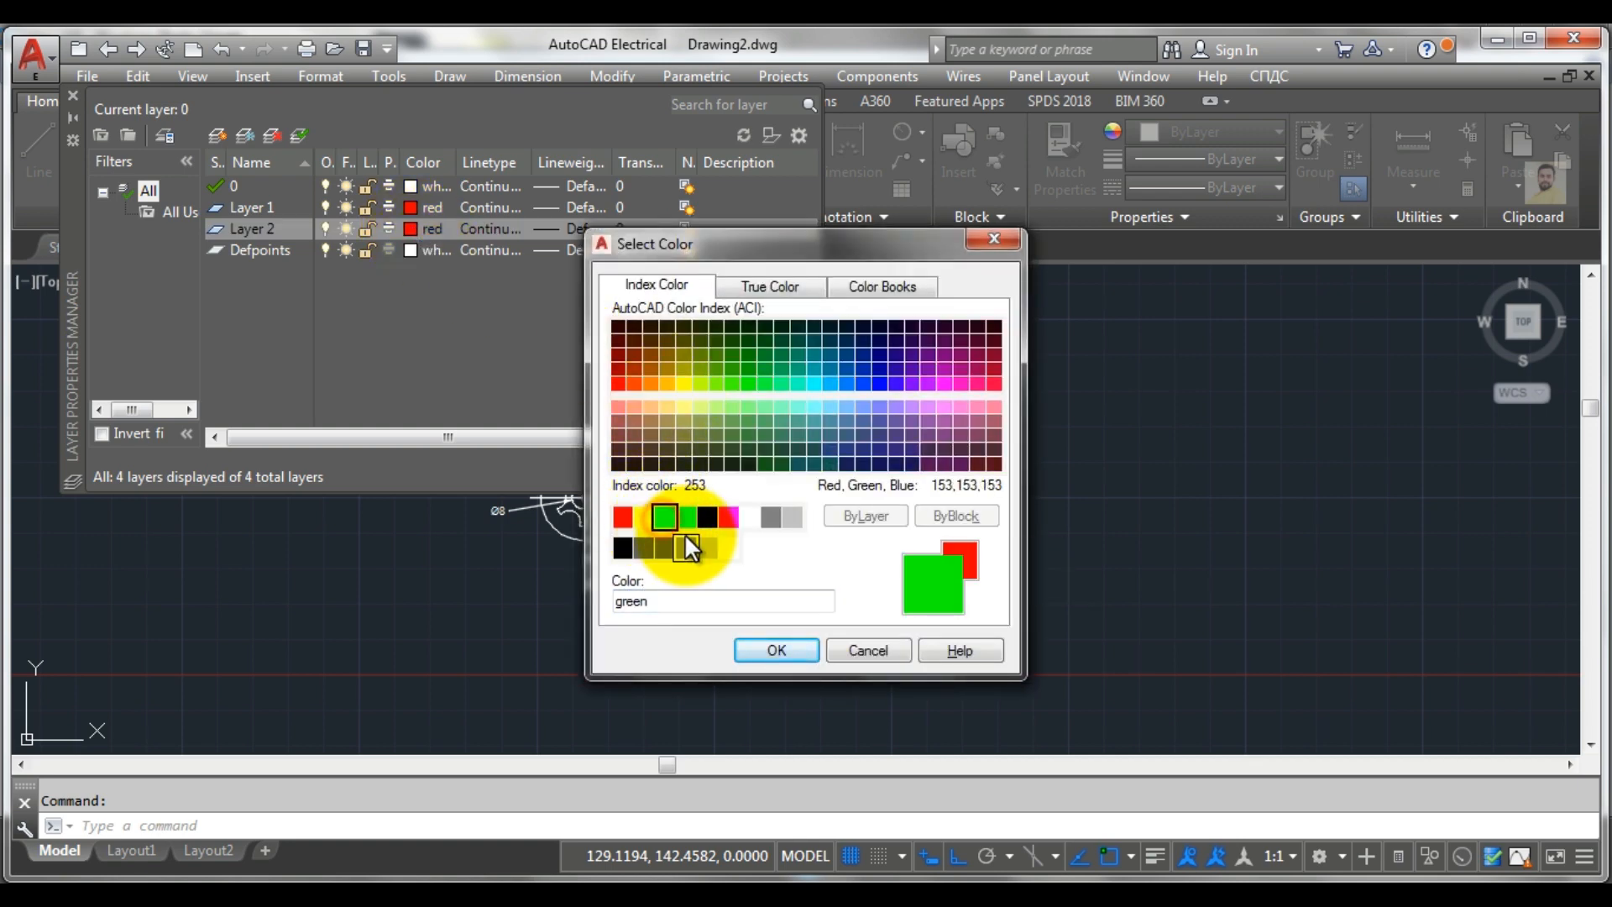
left_click(765, 647)
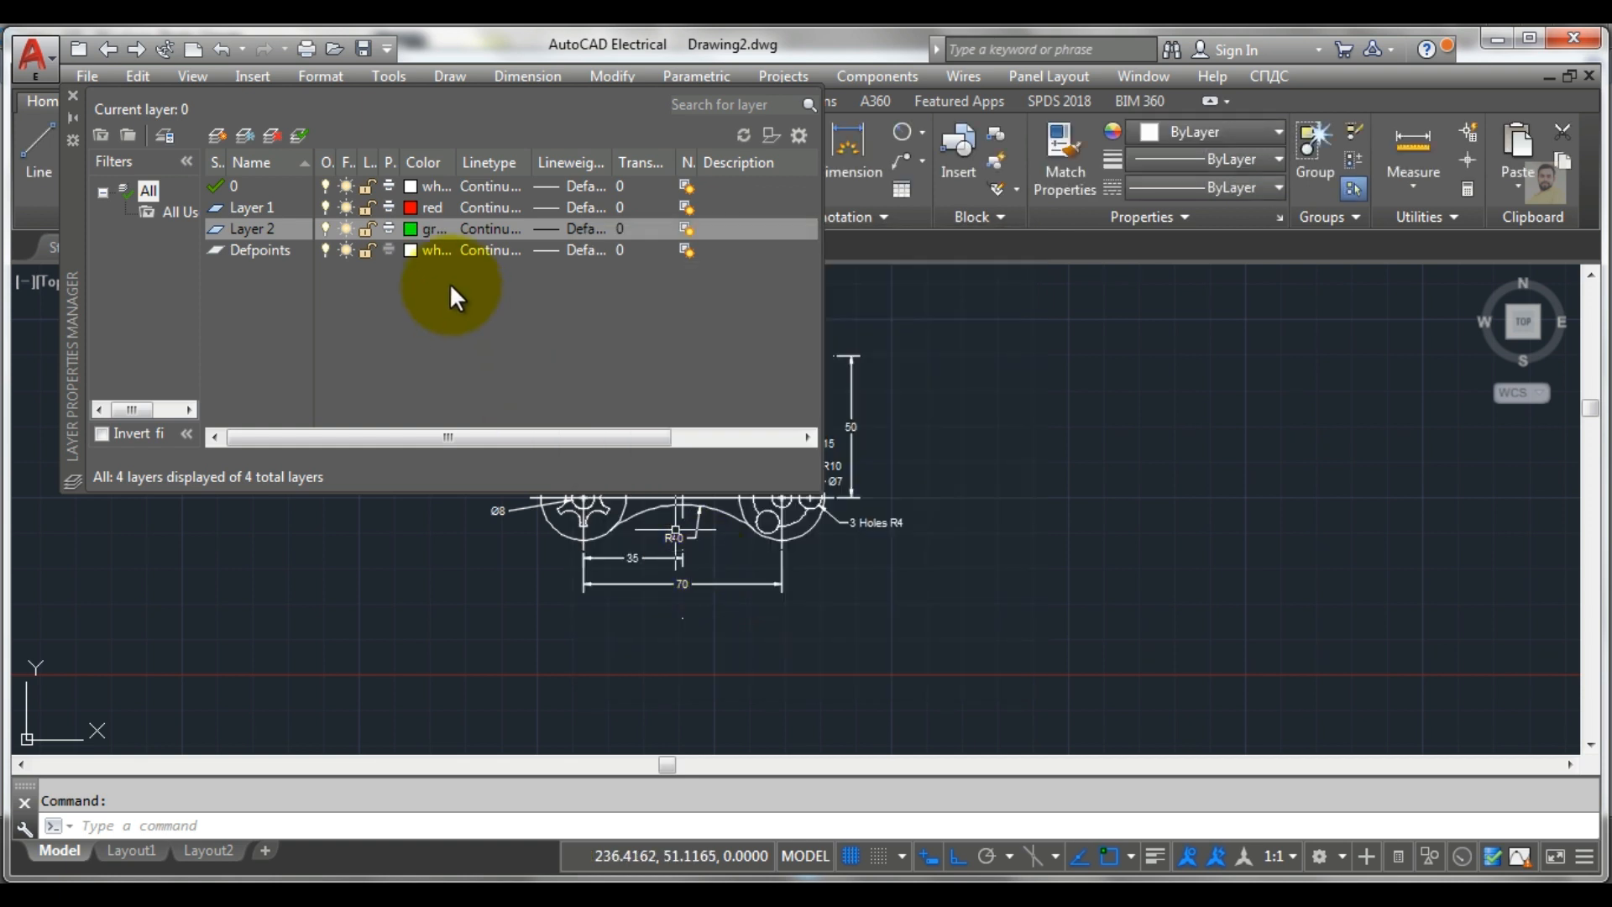
Create a layer named "Layer 3" and set its color to cyan
left_click(217, 136)
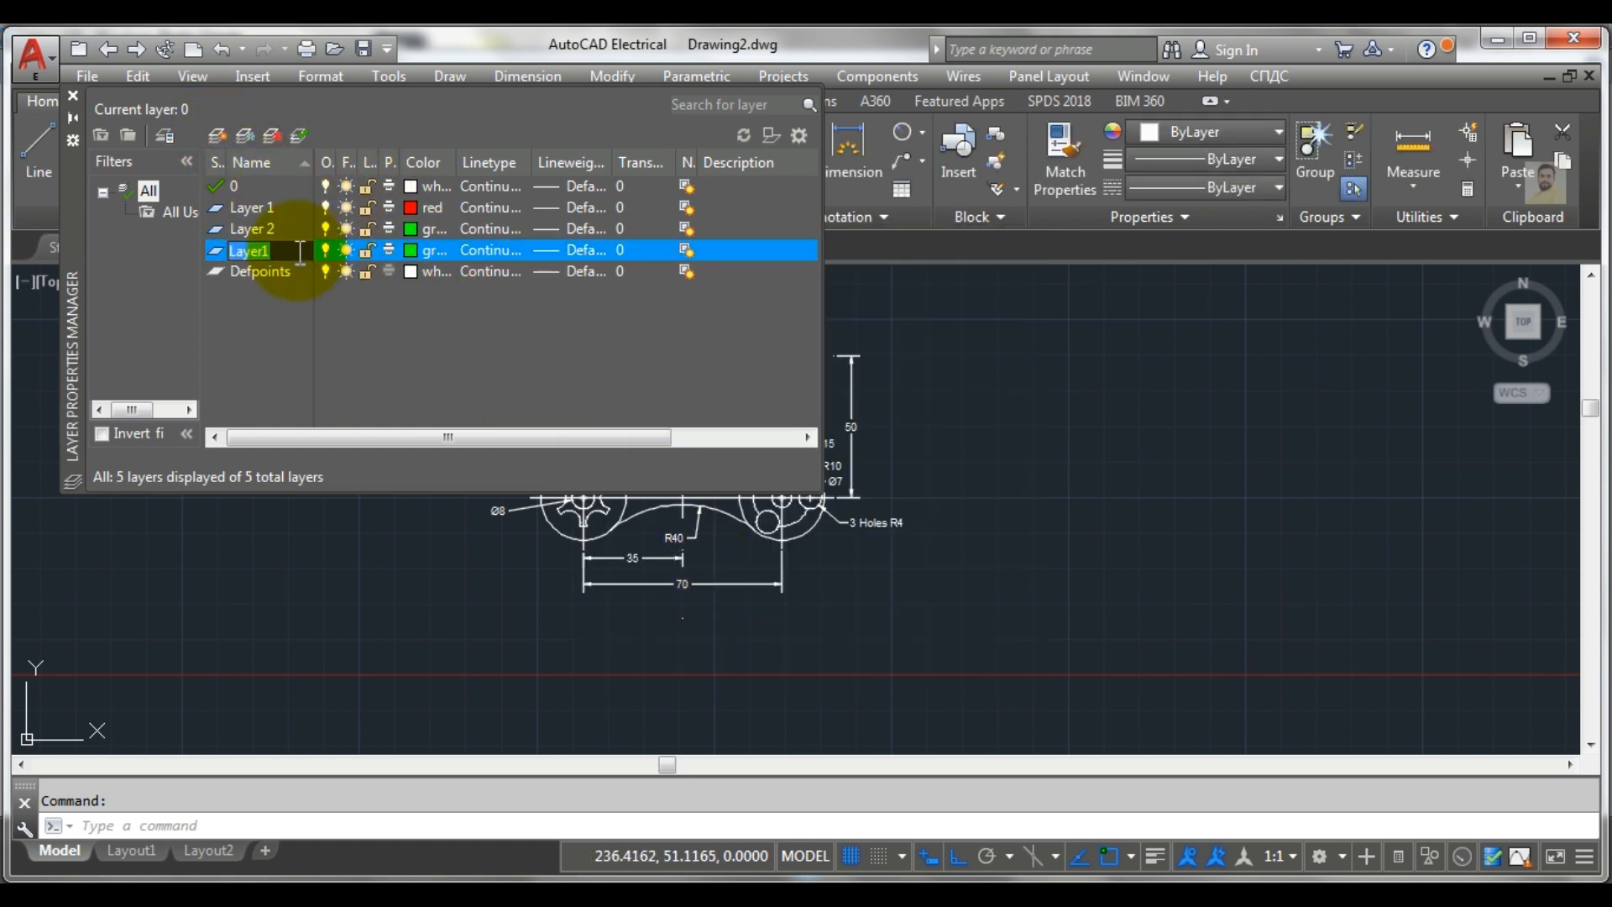
left_click(299, 250)
key("BackSpace")
type("3")
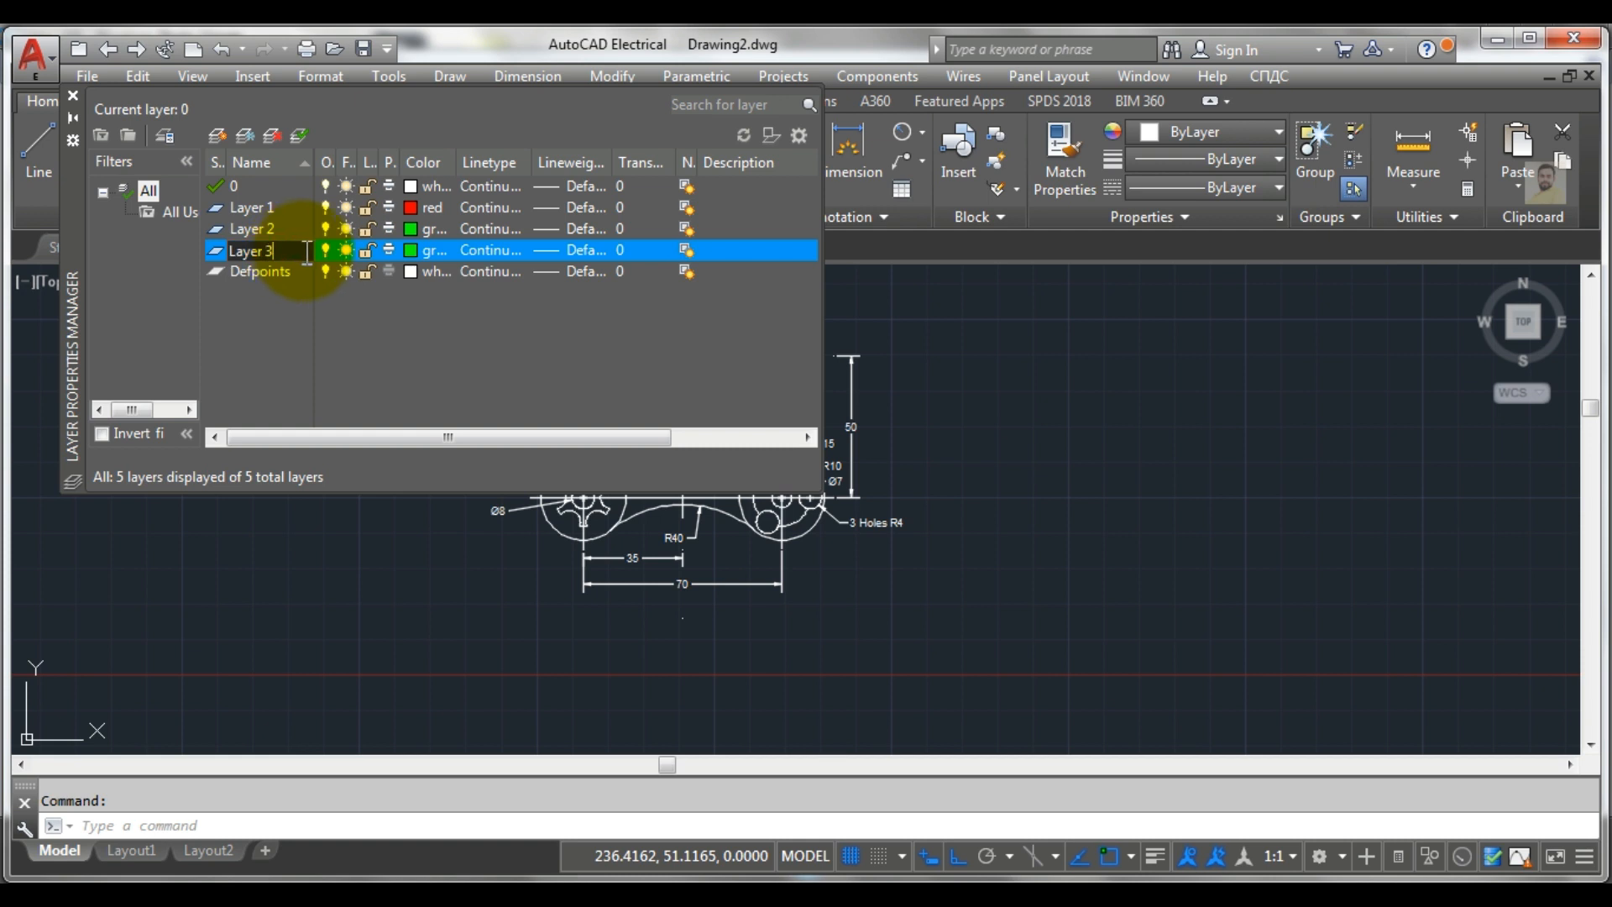
left_click(409, 251)
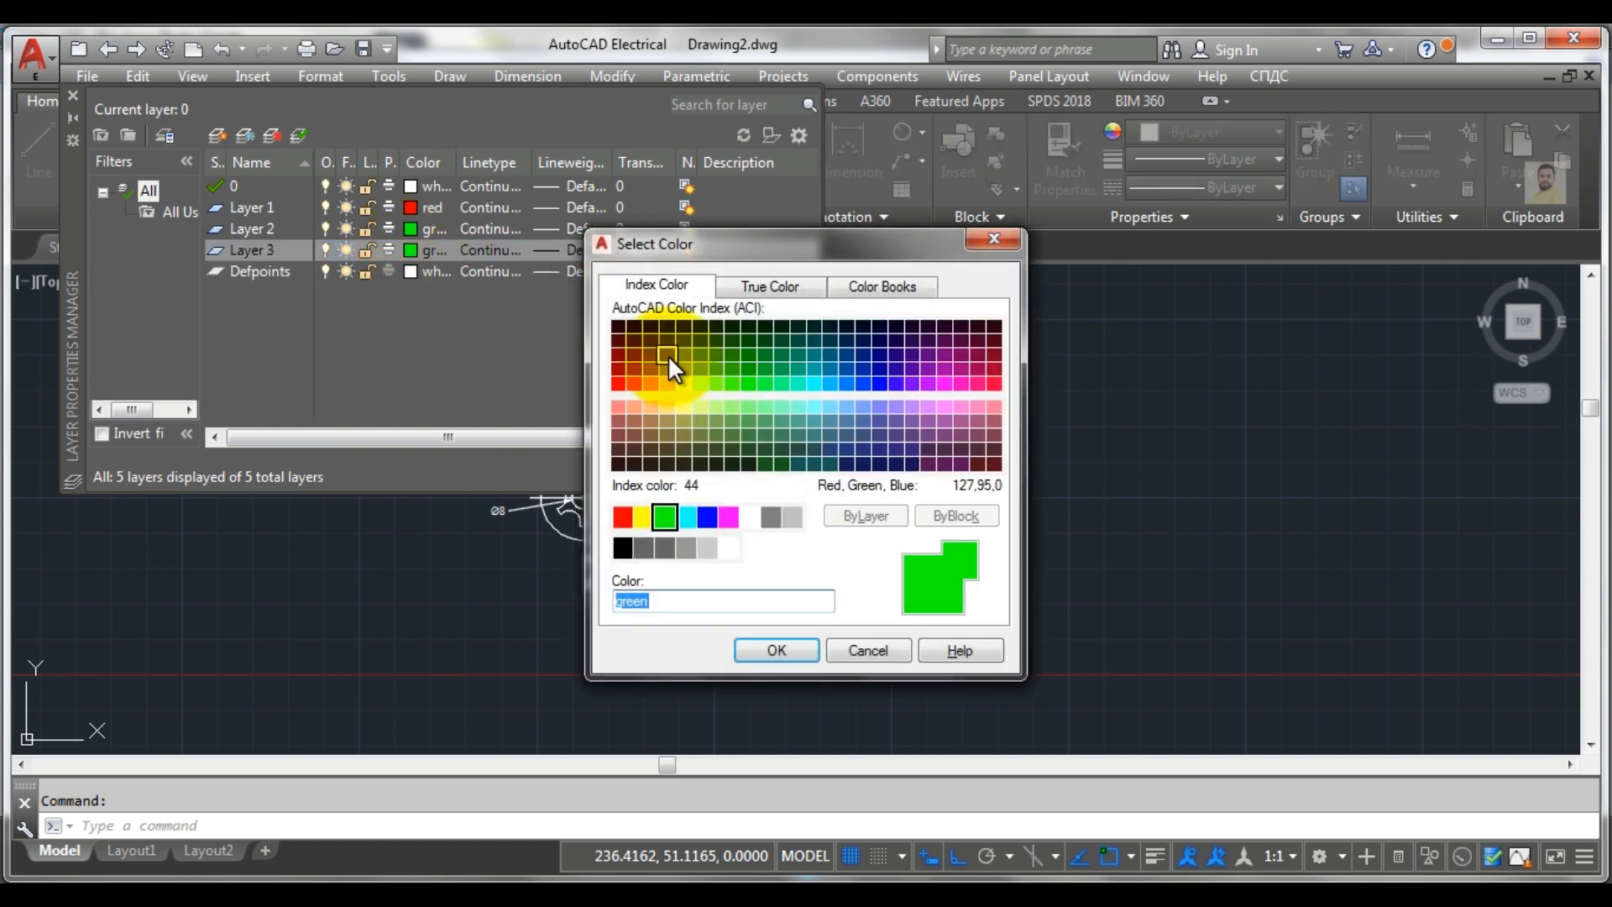
left_click(687, 514)
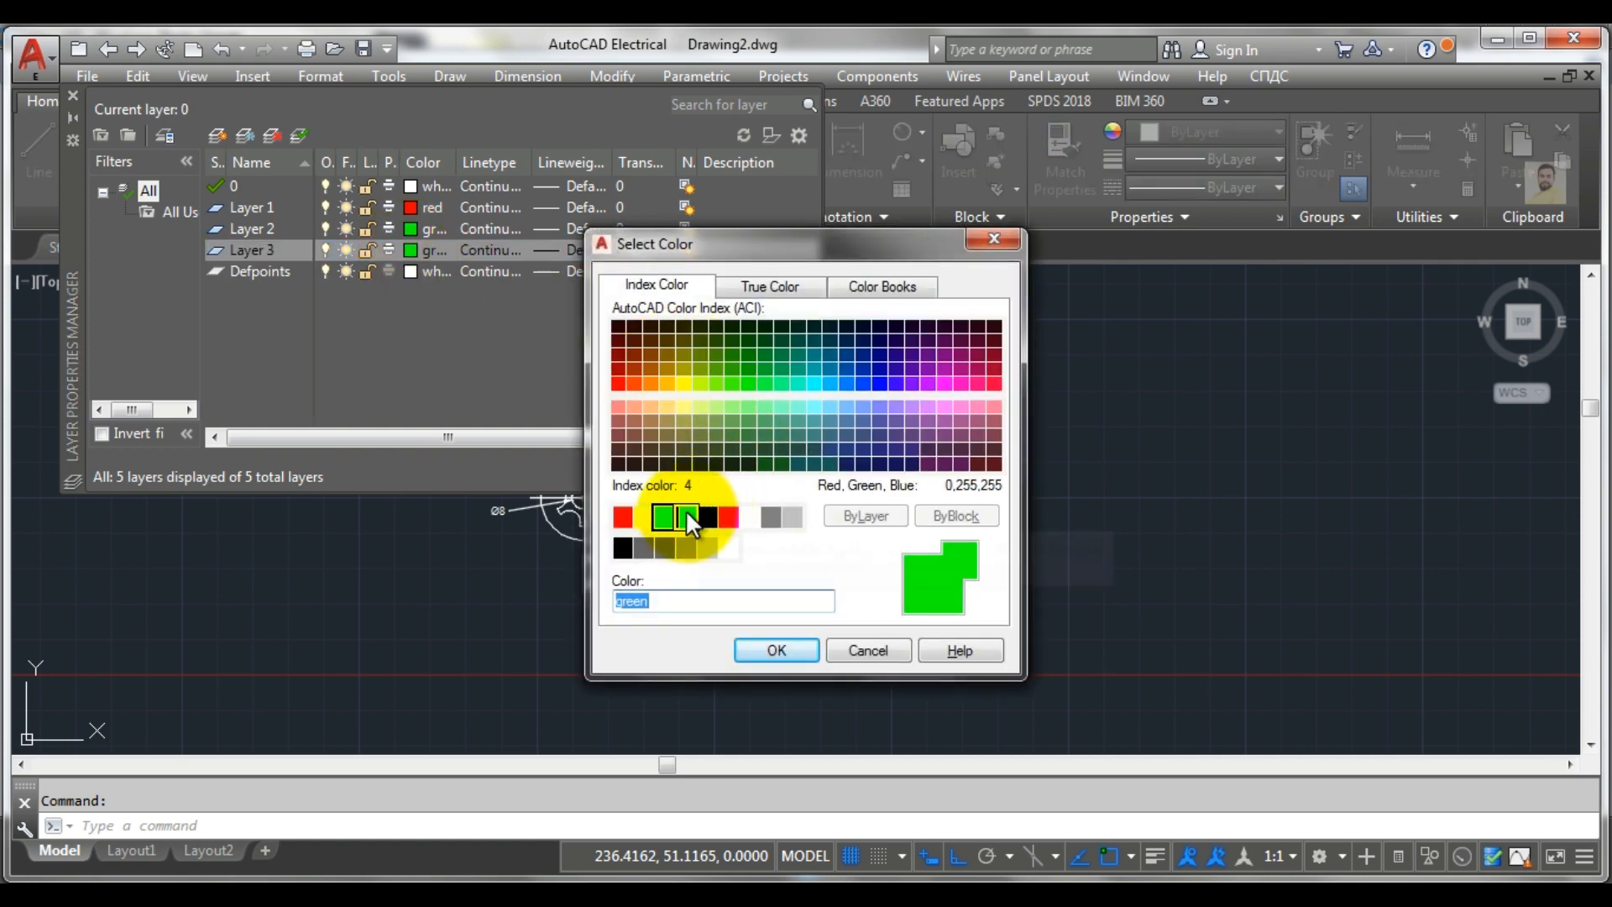
left_click(776, 650)
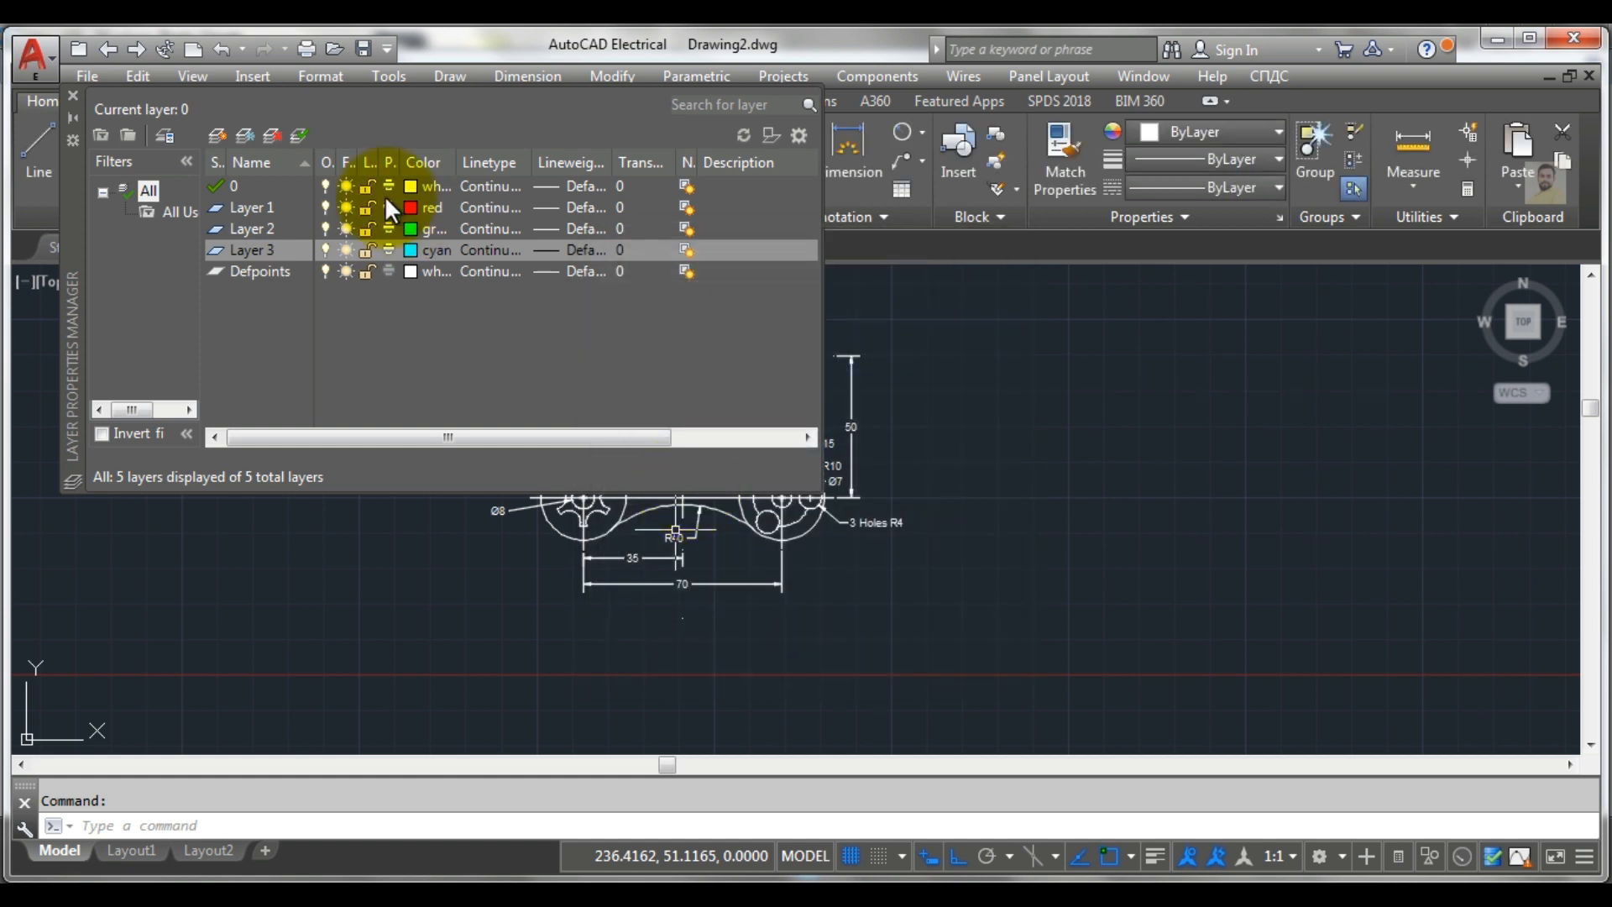
Create a layer named "Layer 4" and set its color to magenta
left_click(219, 133)
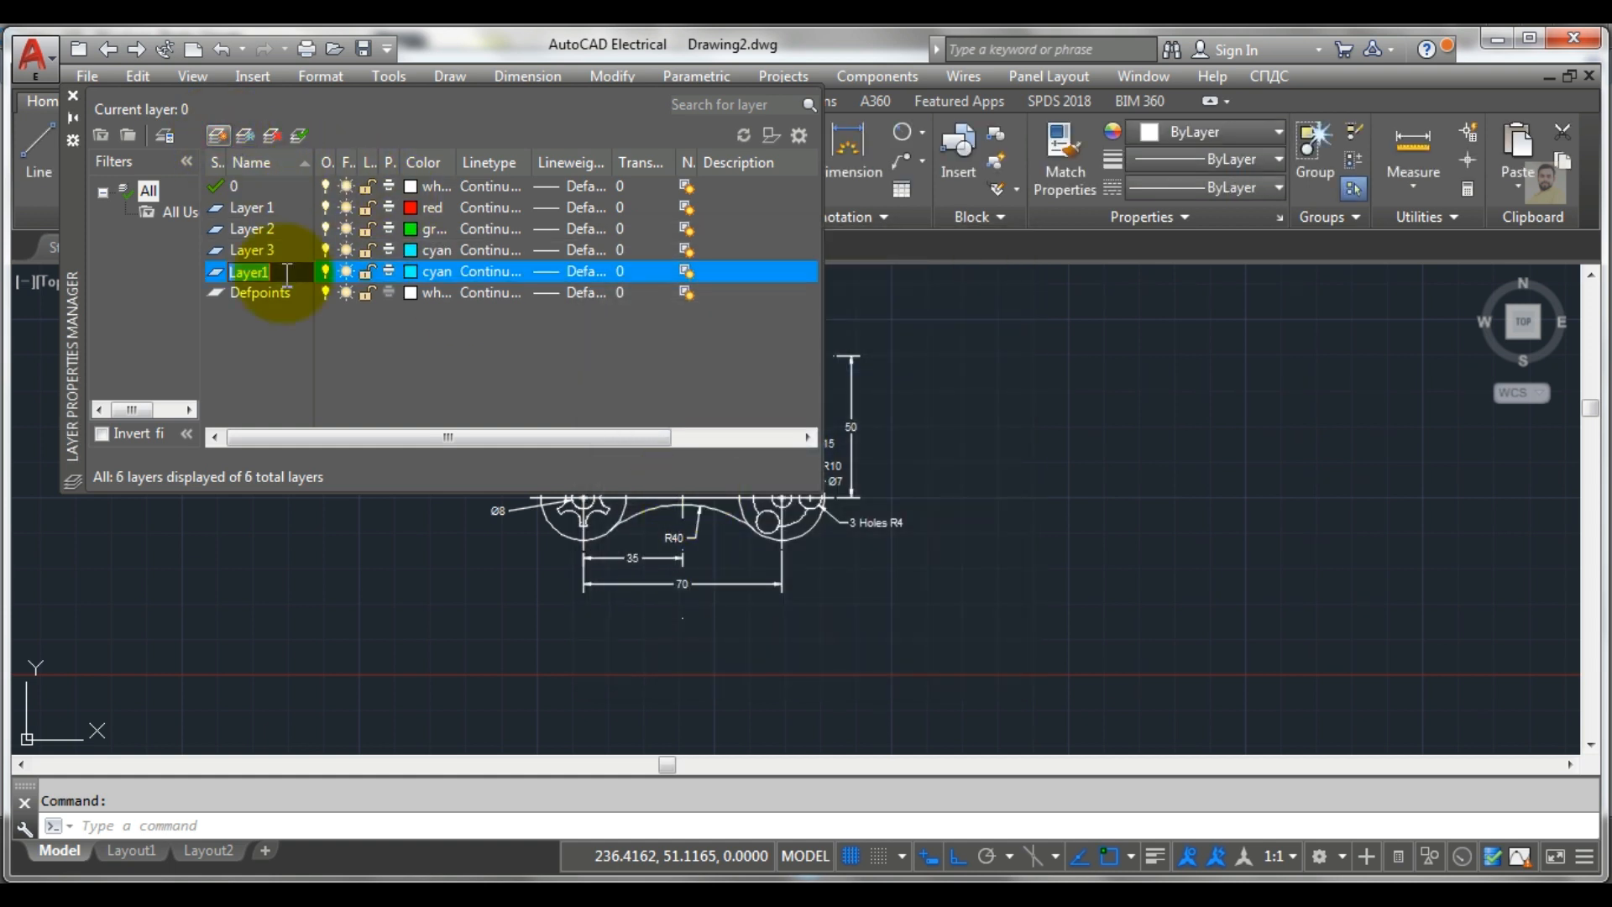
left_click(288, 273)
key("BackSpace")
type("4")
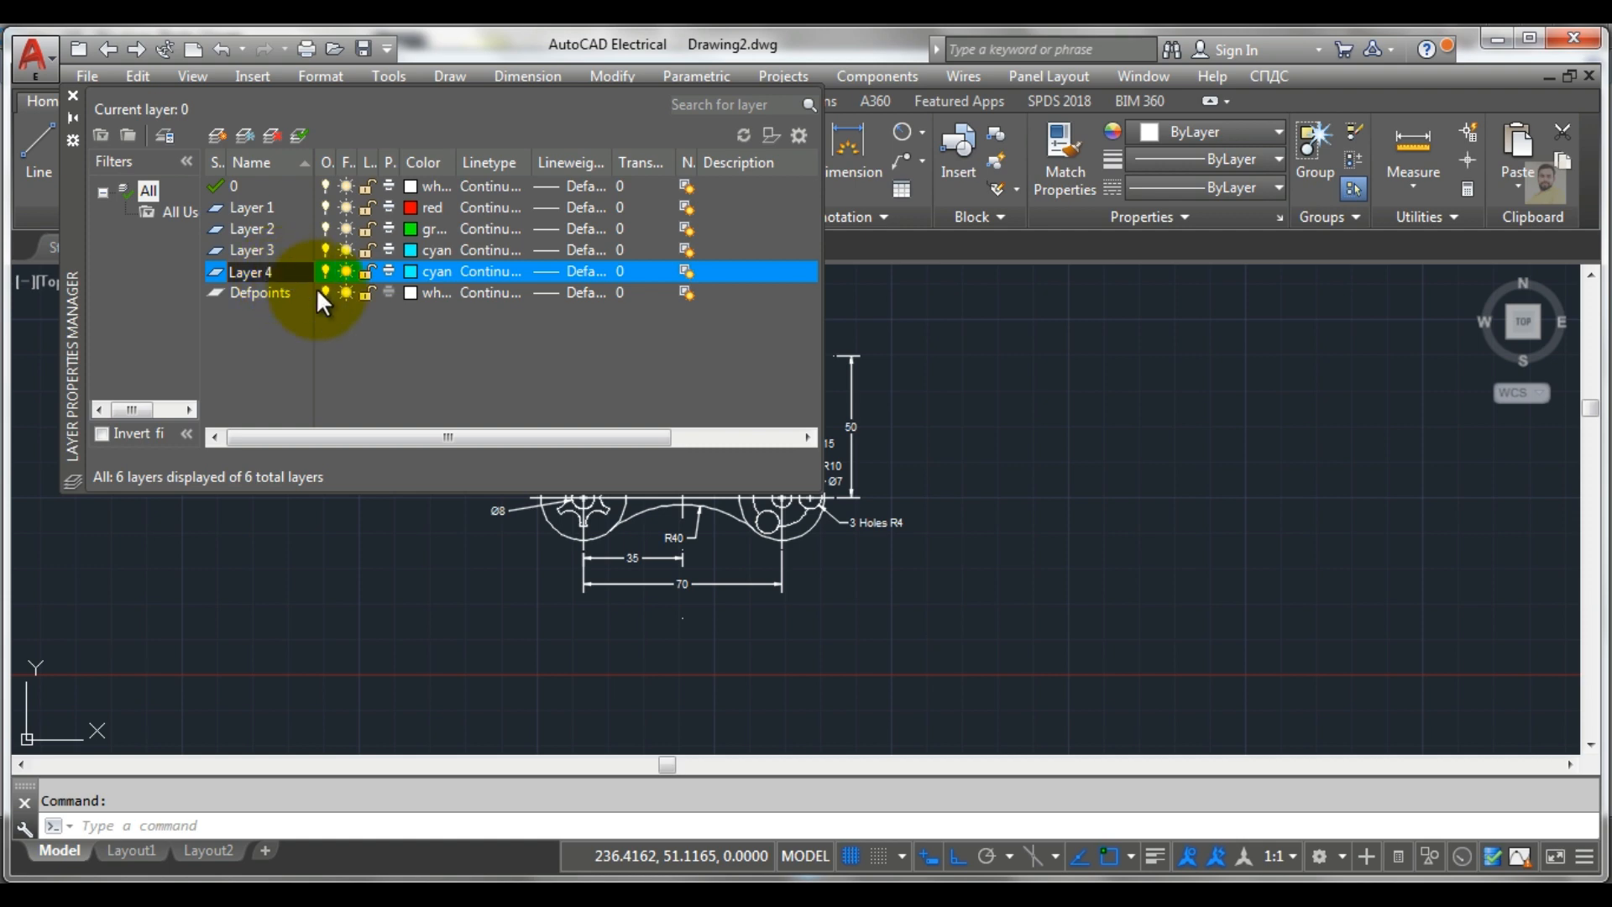
left_click(409, 270)
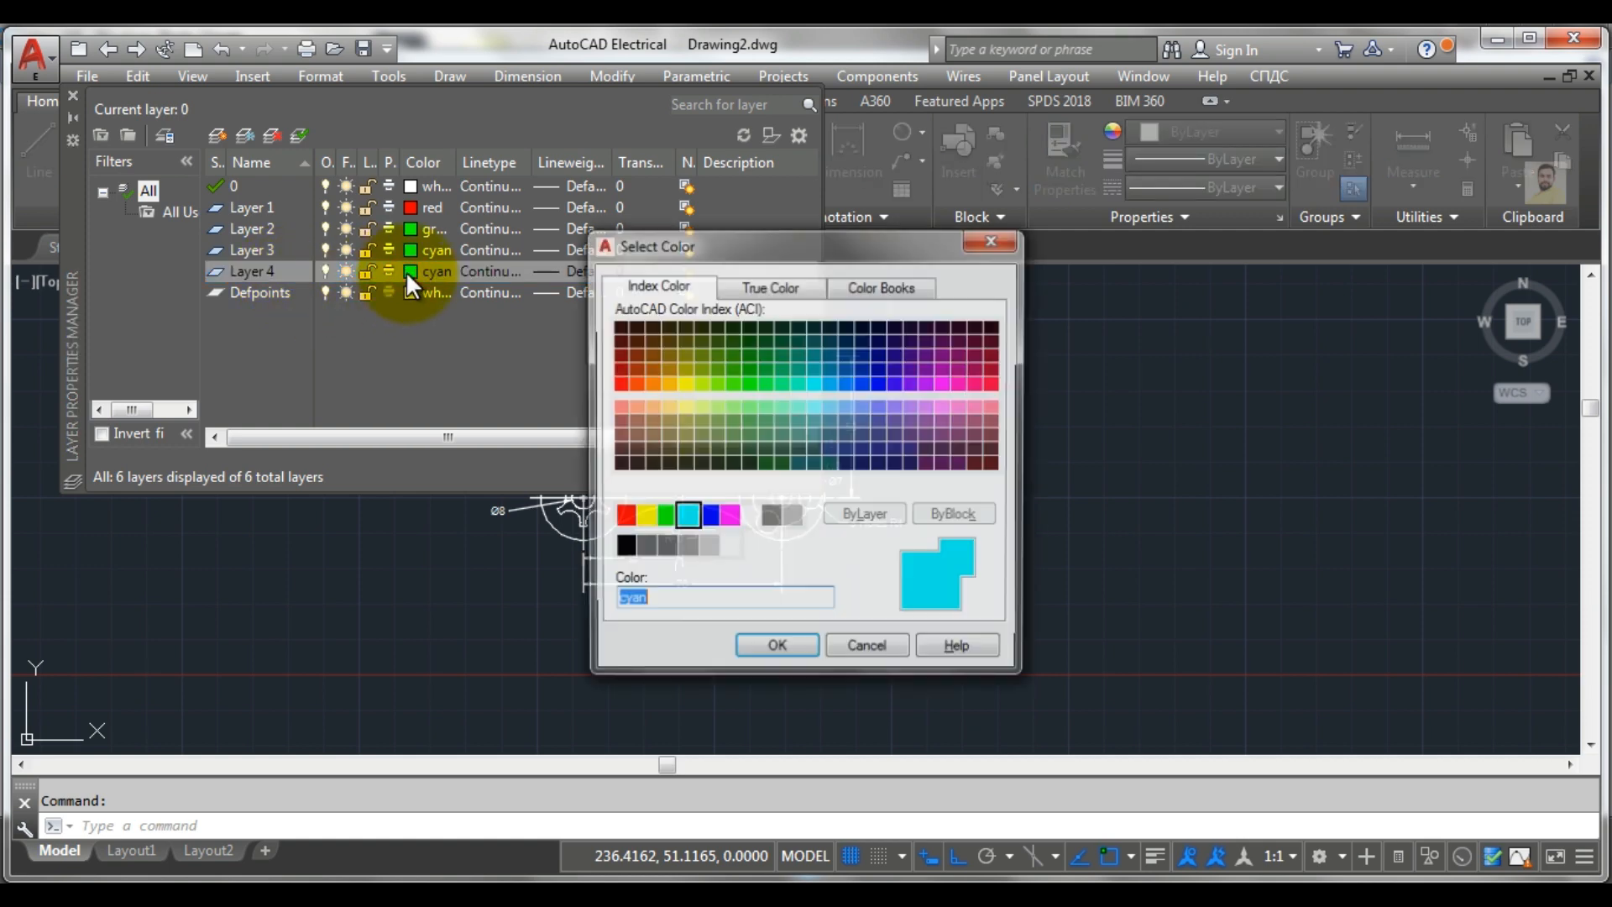
left_click(722, 513)
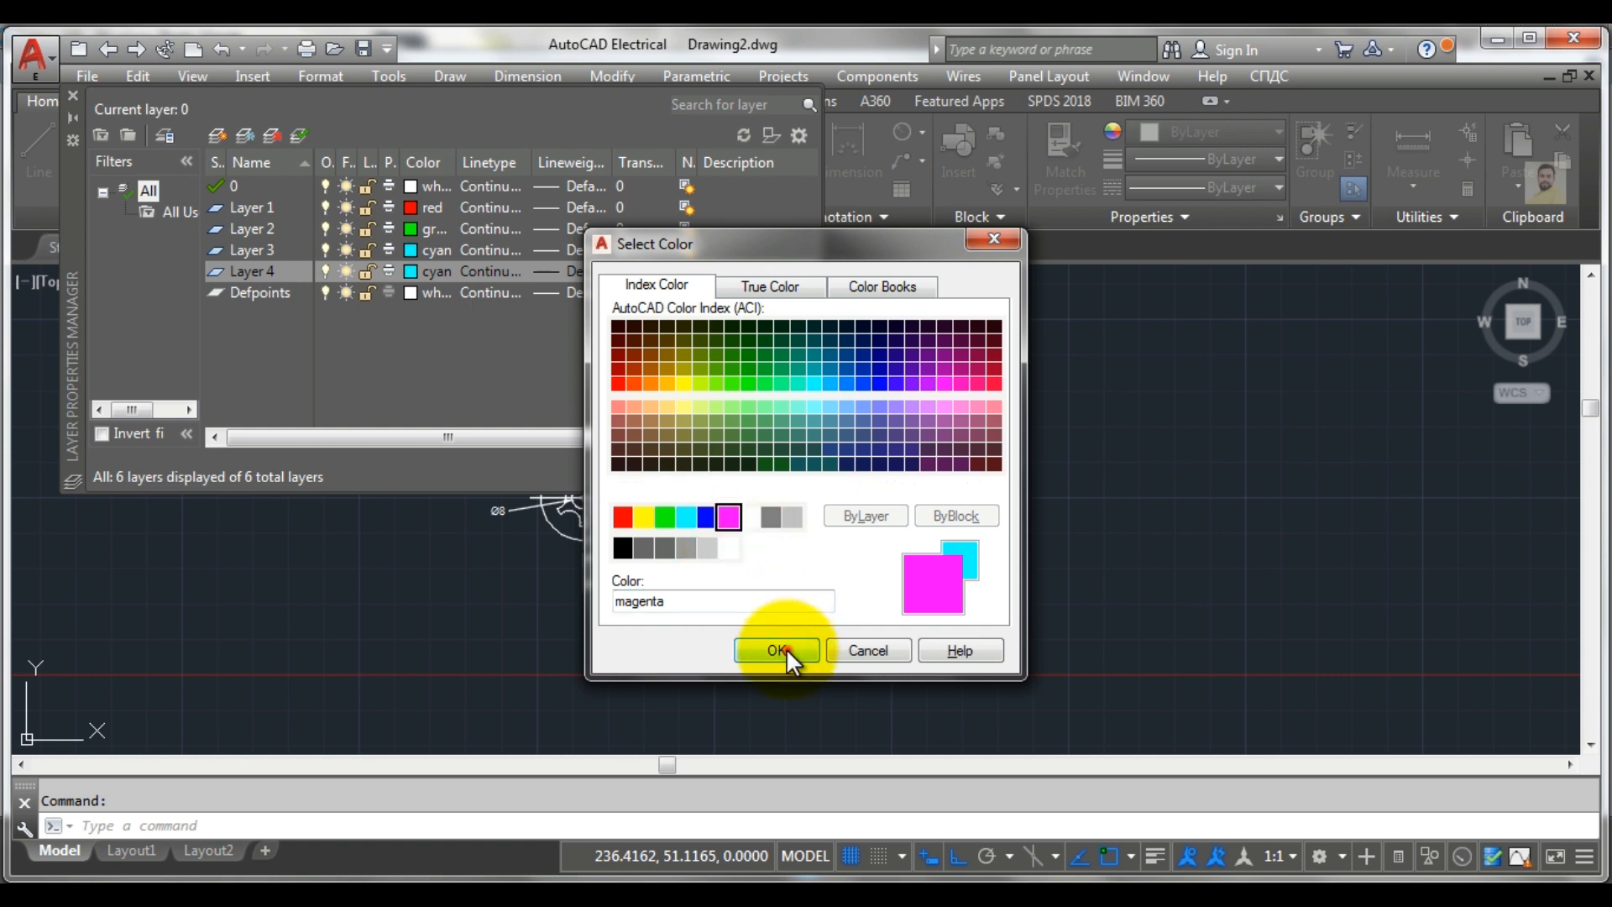
left_click(779, 649)
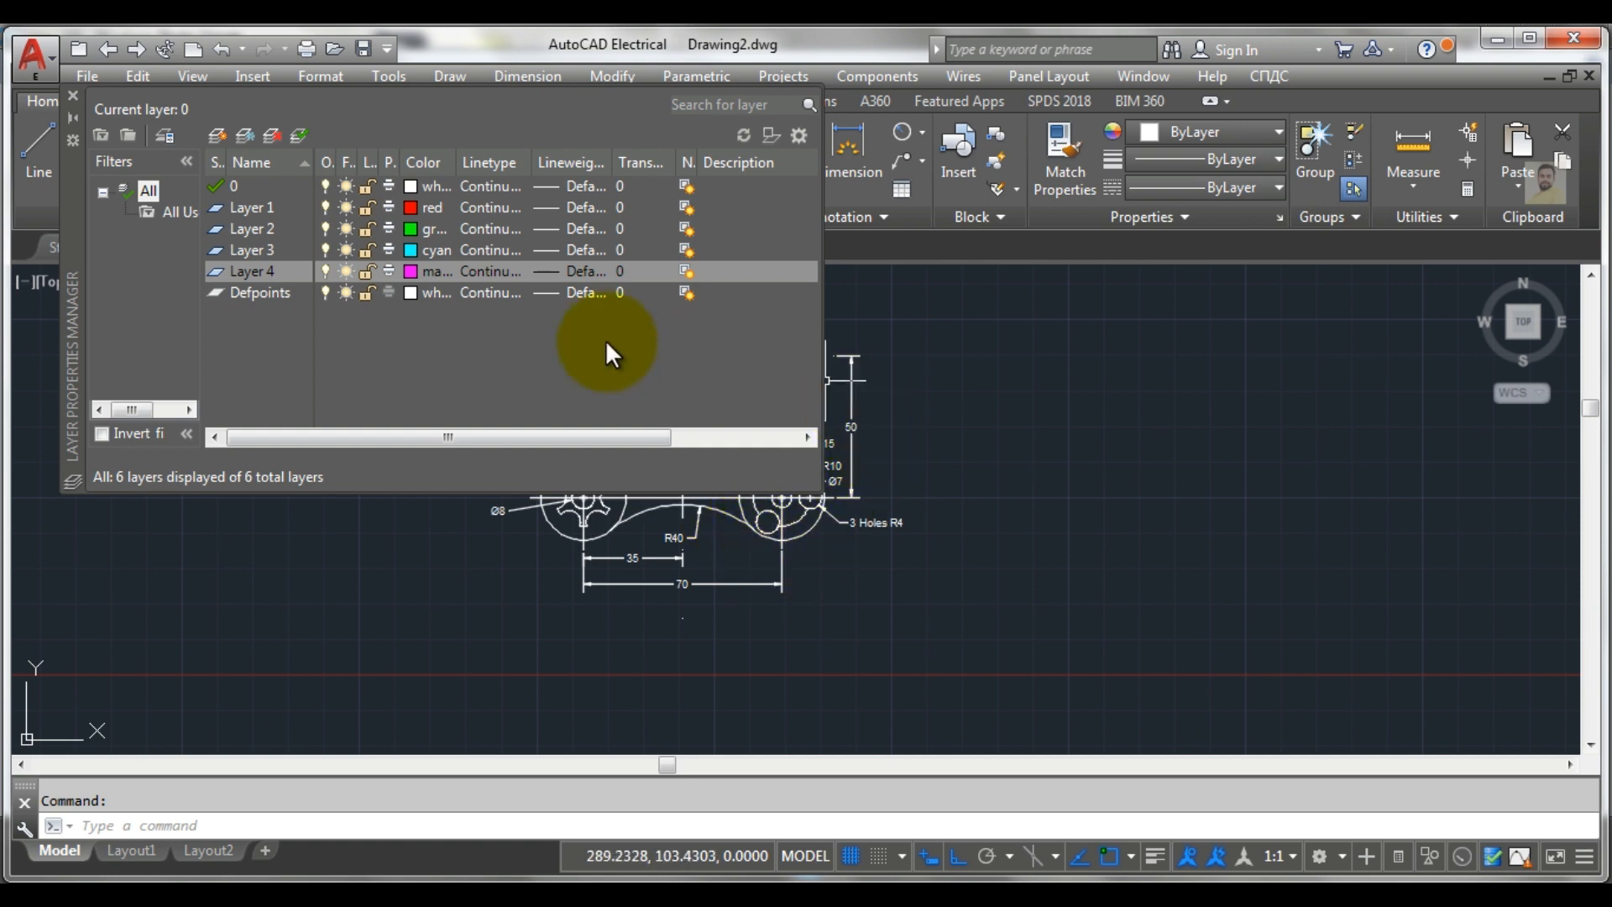
Create a layer named "Dim" and set its color to yellow
left_click(218, 135)
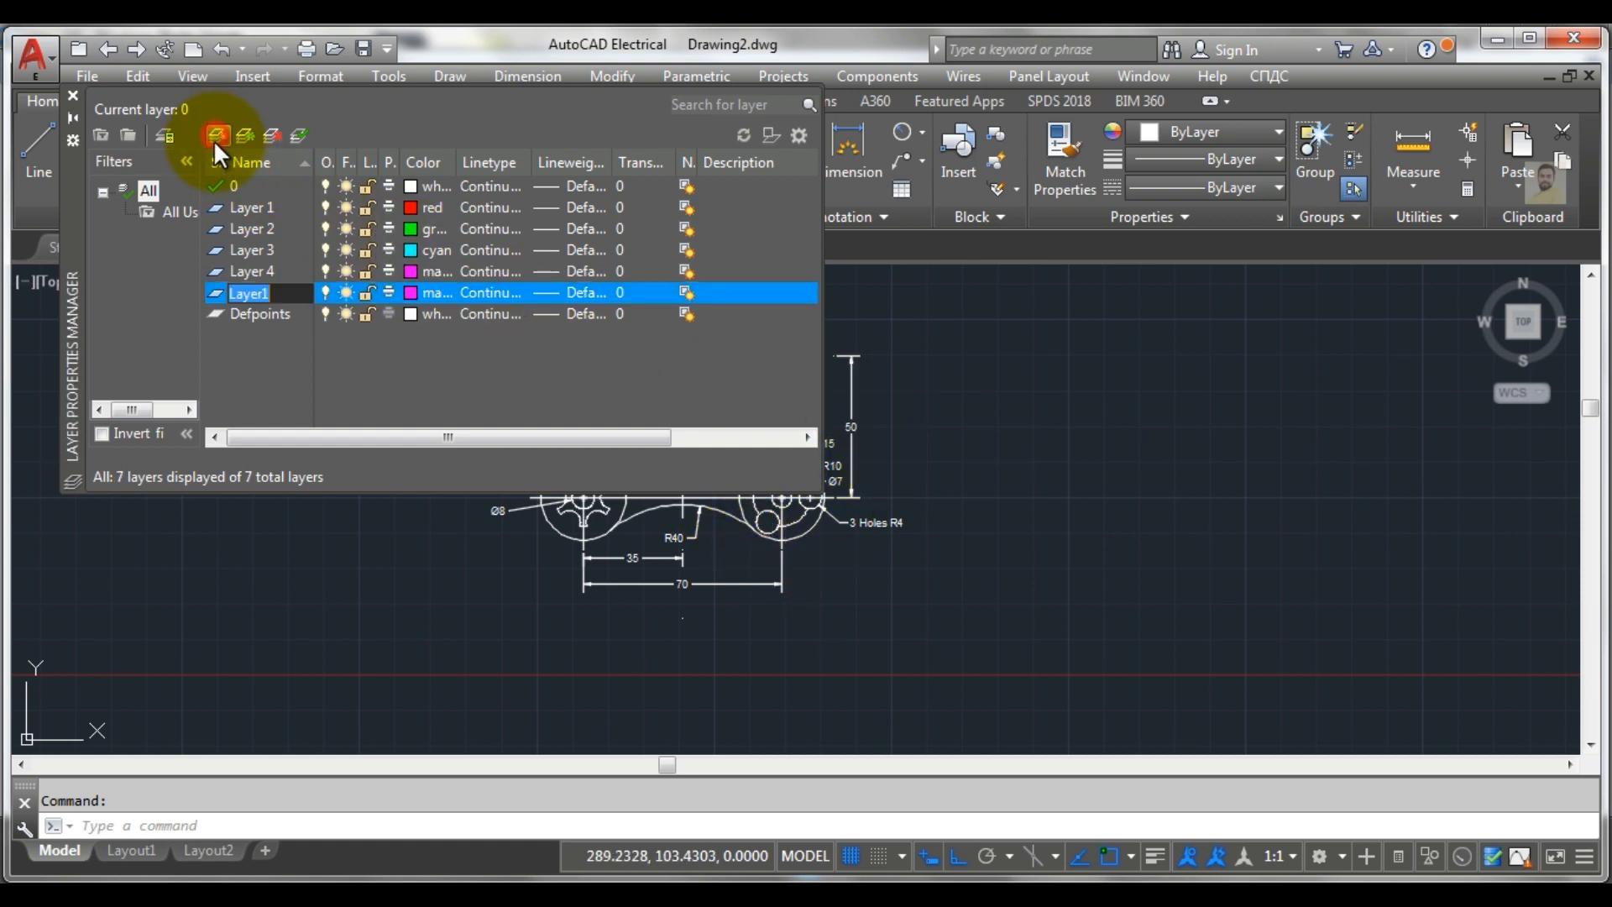
type("D")
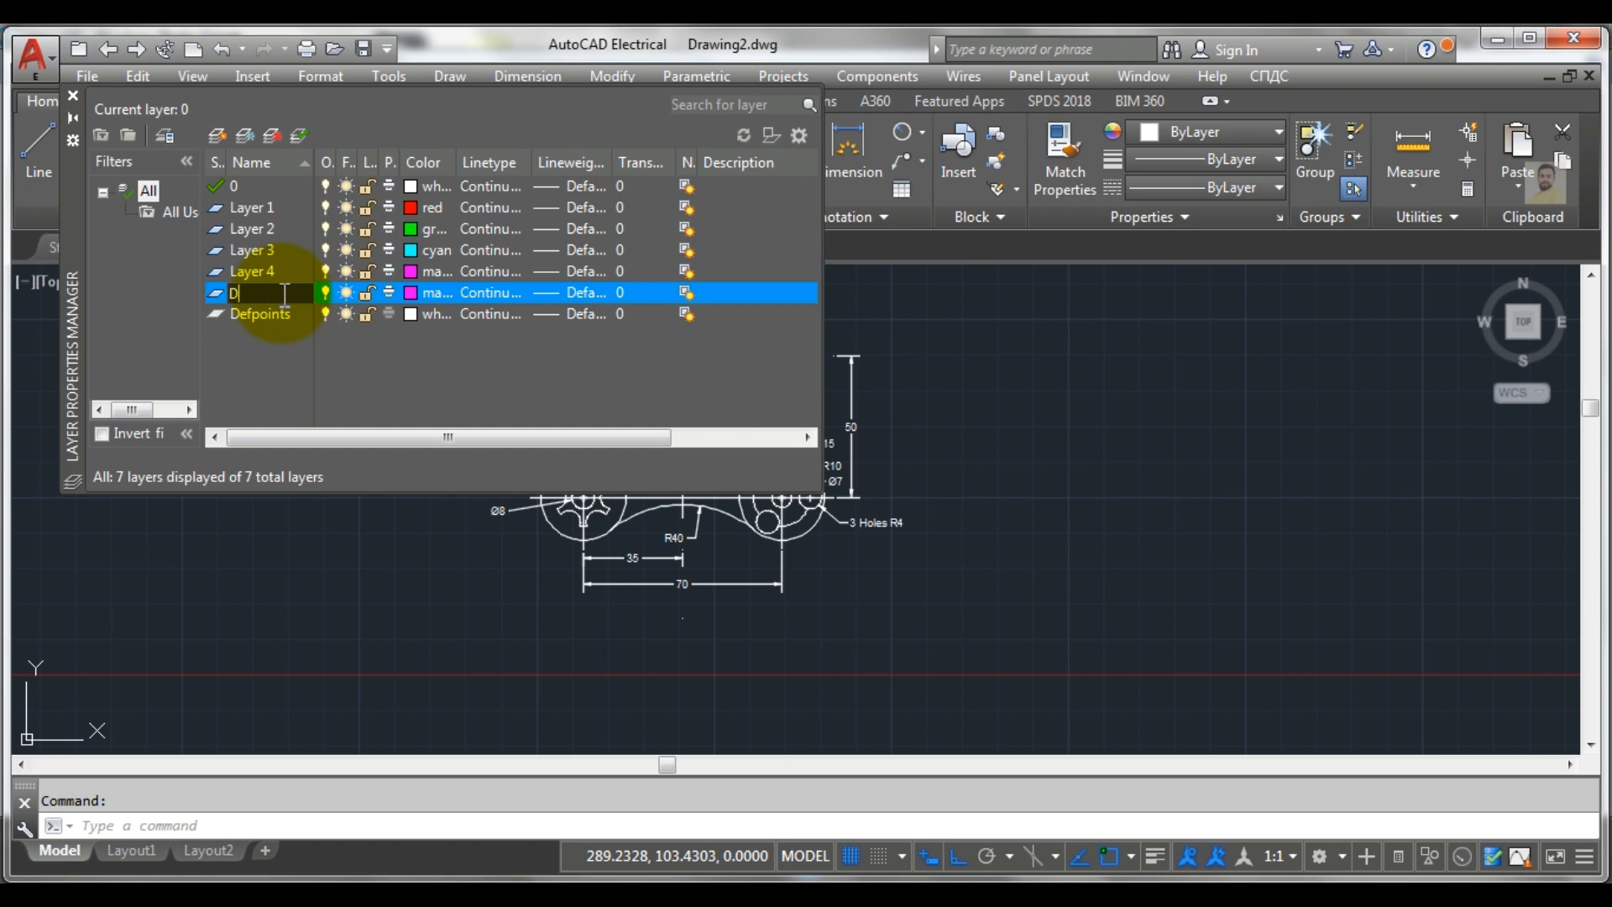
type("im")
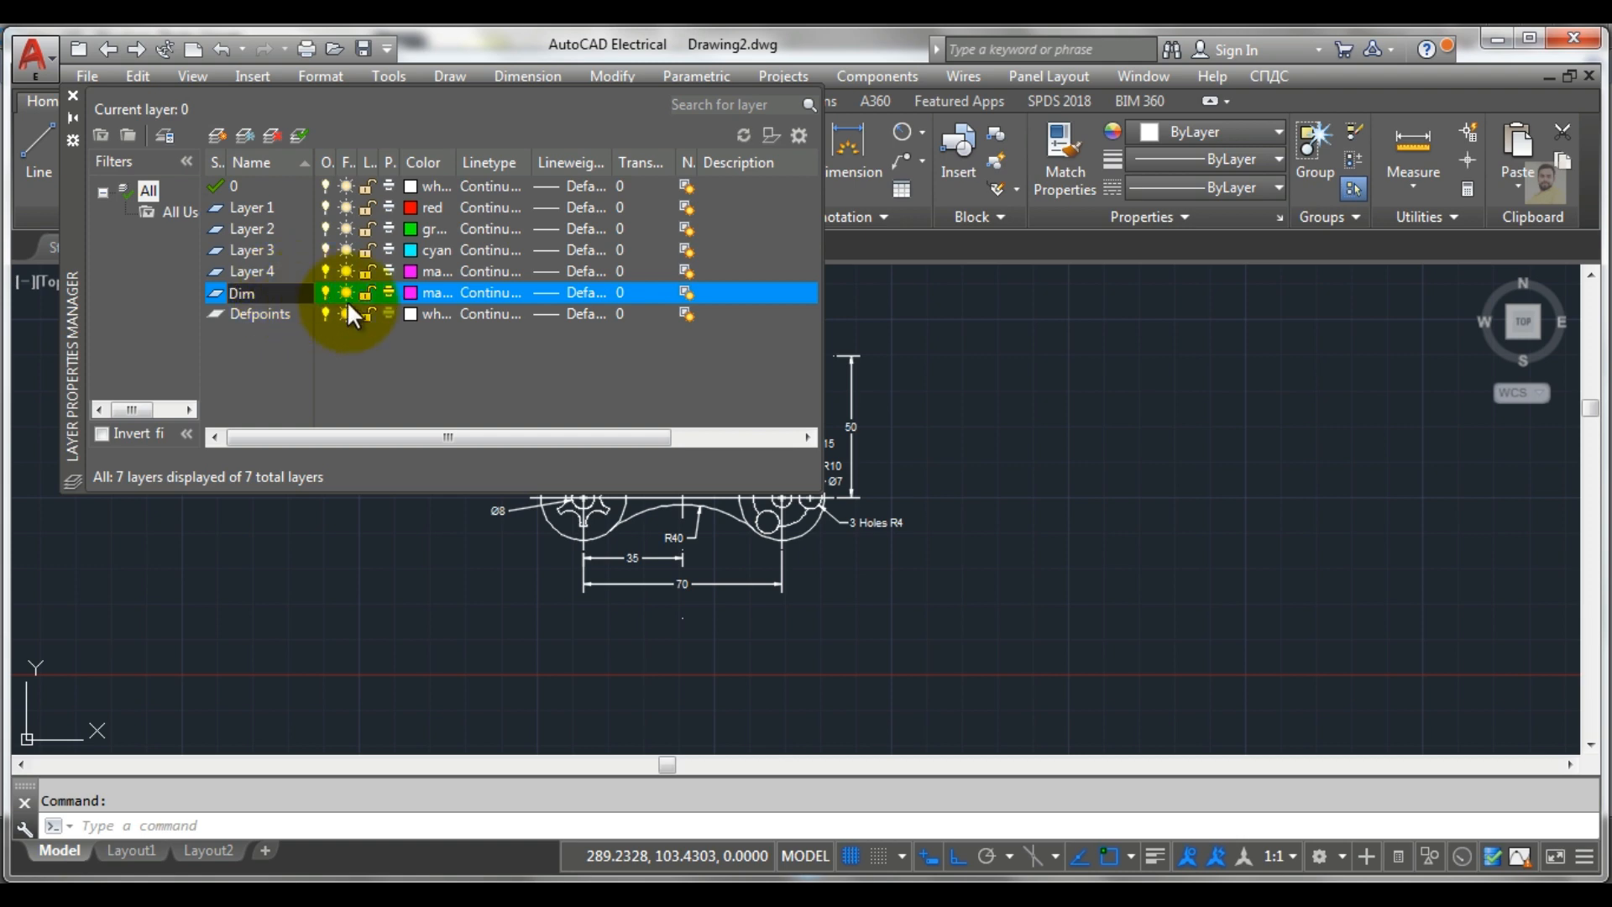
left_click(406, 291)
left_click(405, 289)
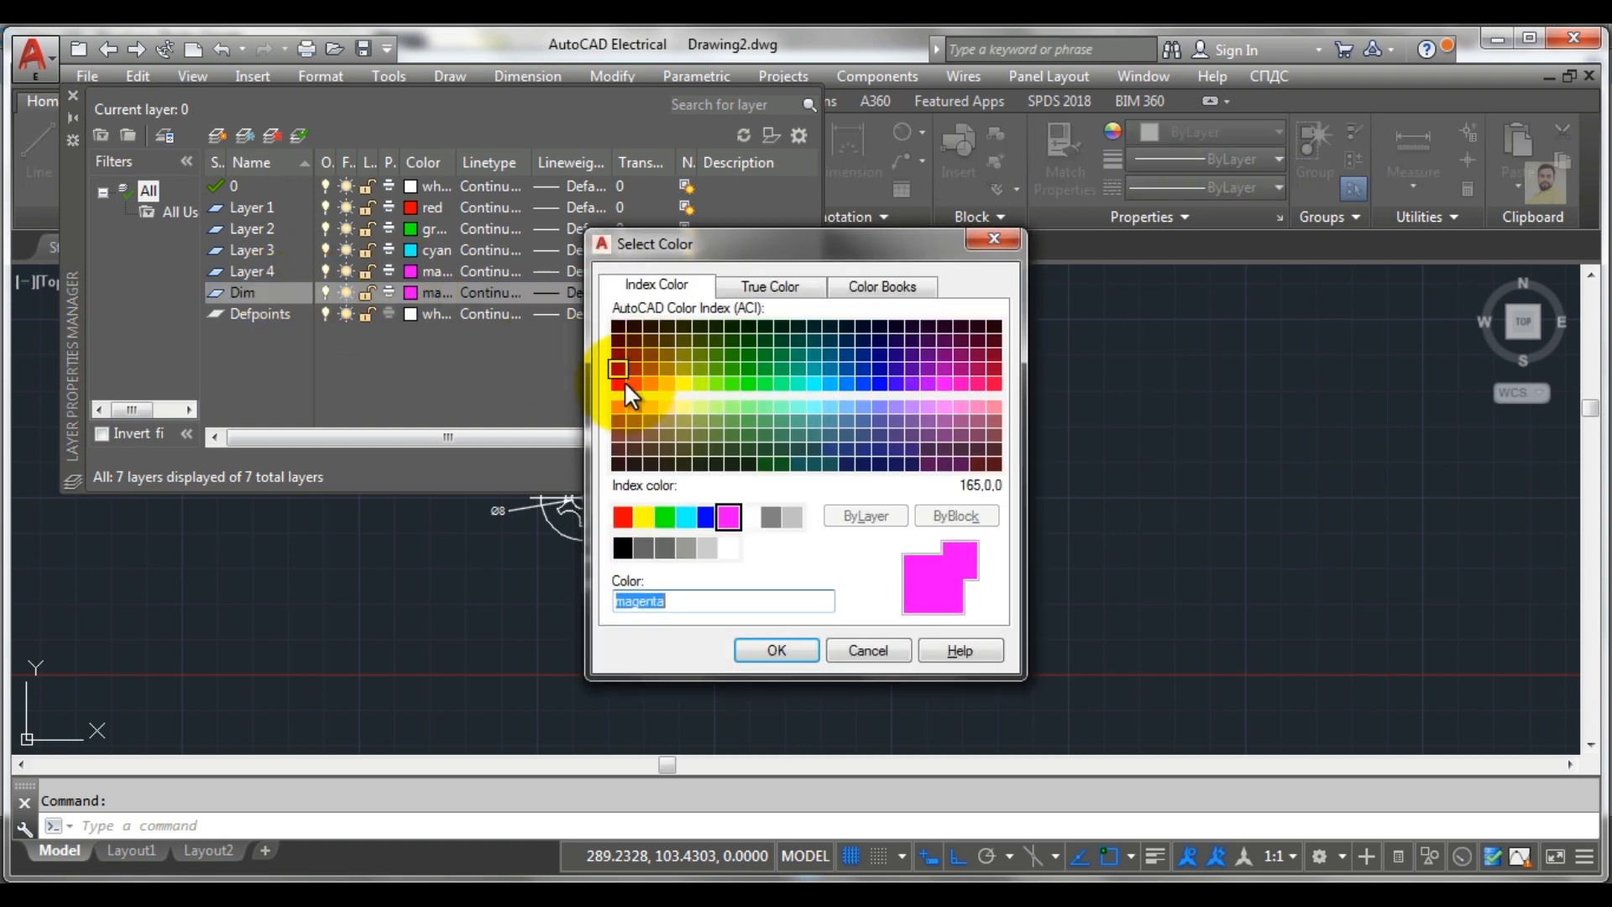
left_click(640, 514)
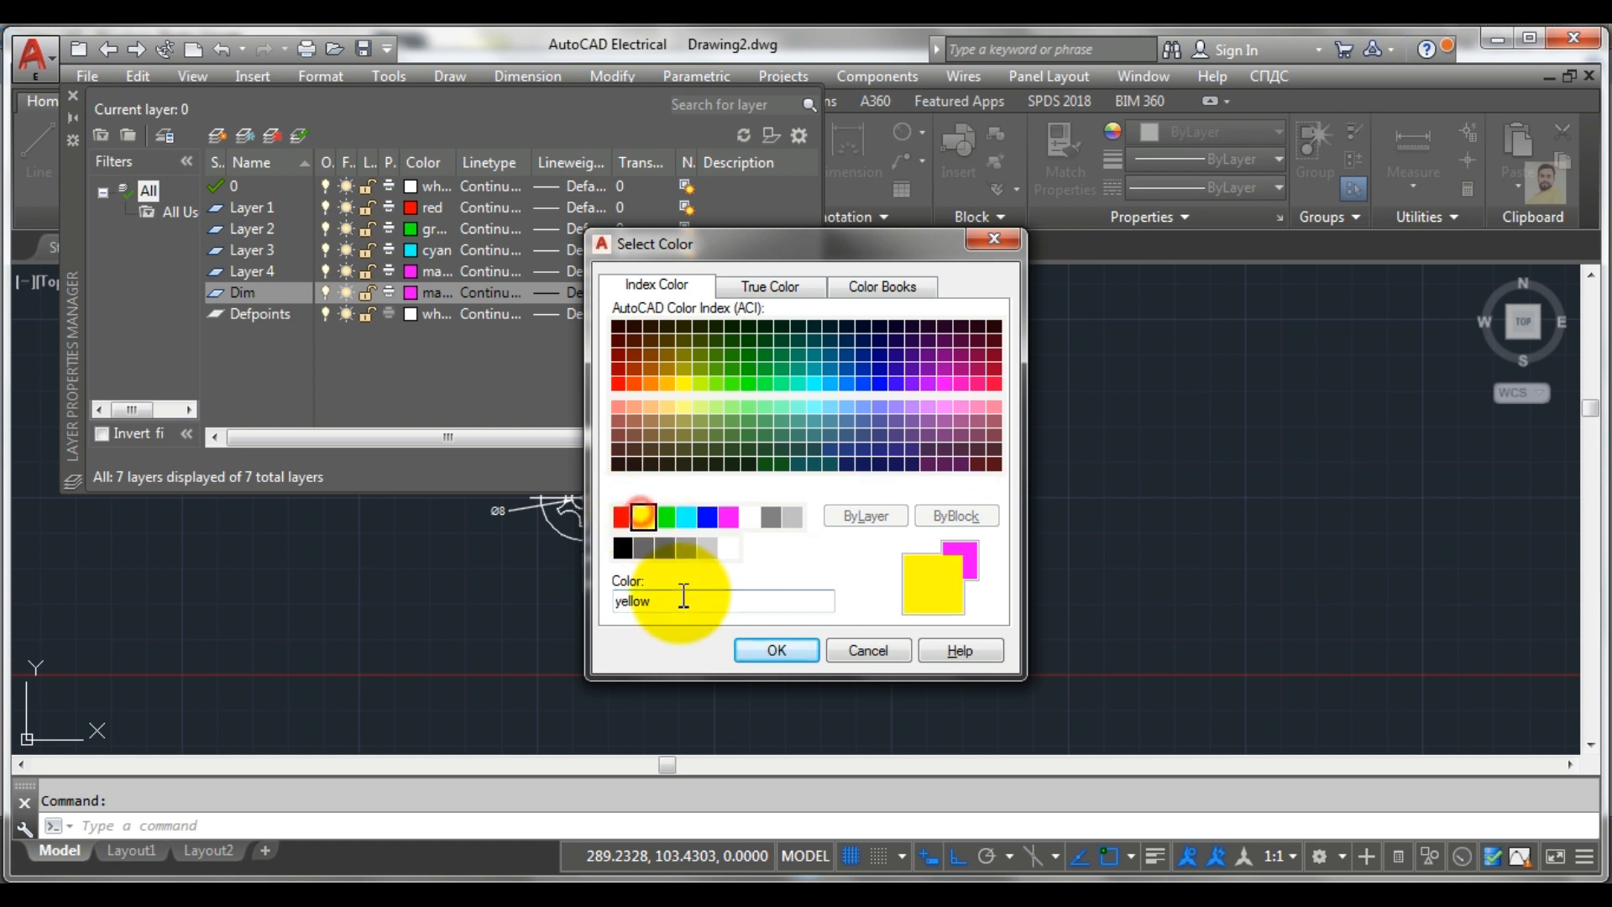
left_click(757, 645)
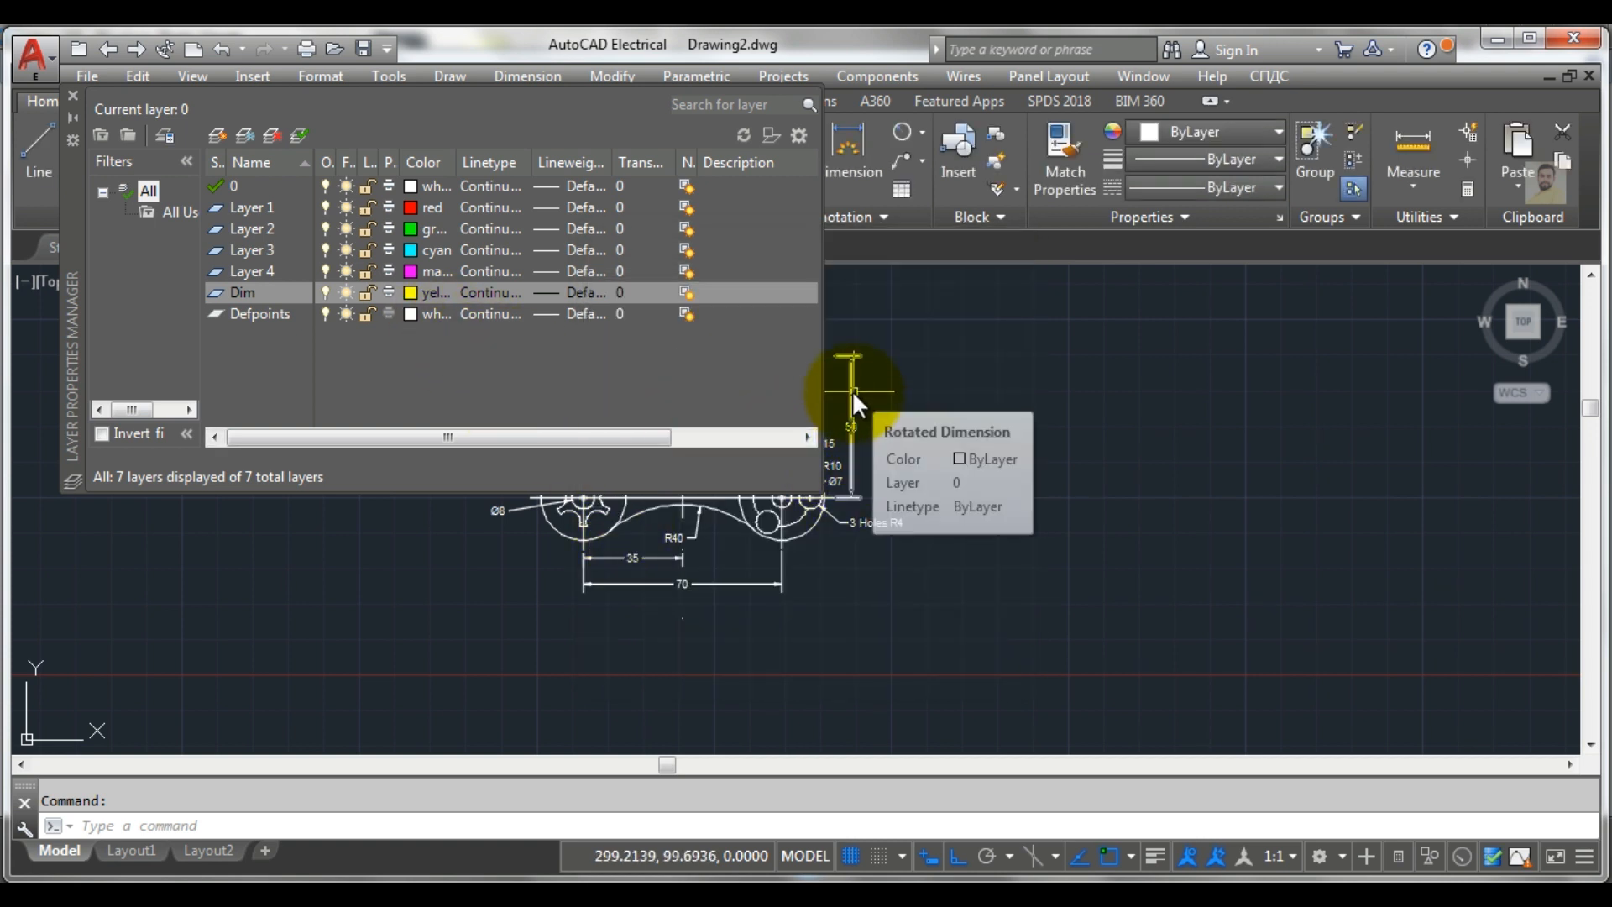
Load the HIDDEN linetype from acad.lin and assign it to the Dim layer
left_click(486, 290)
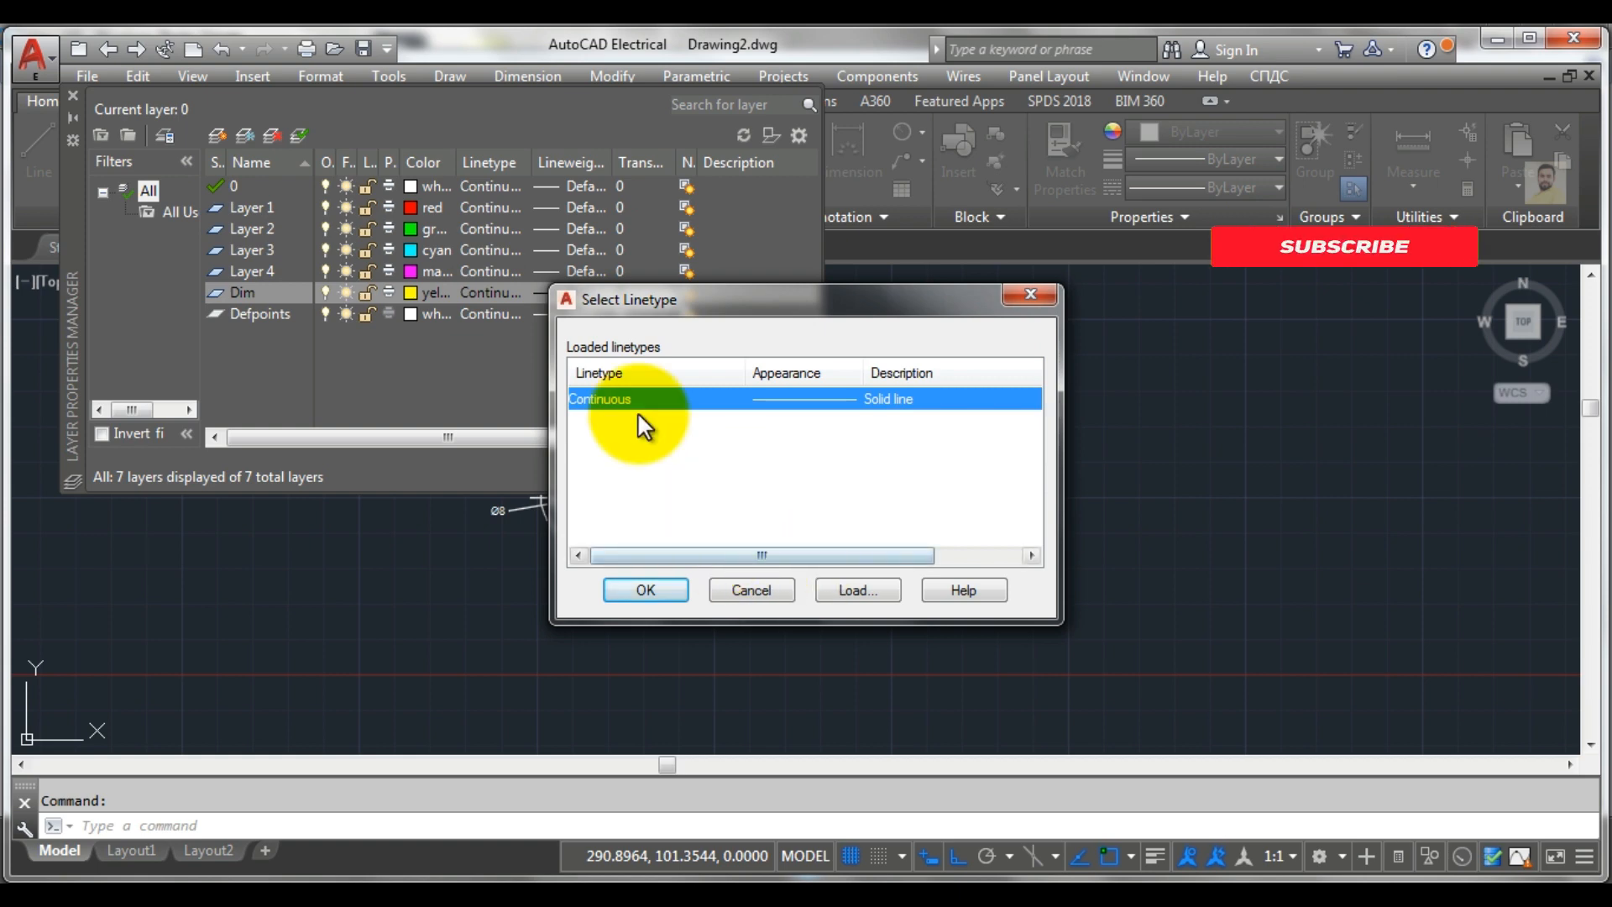
left_click(860, 590)
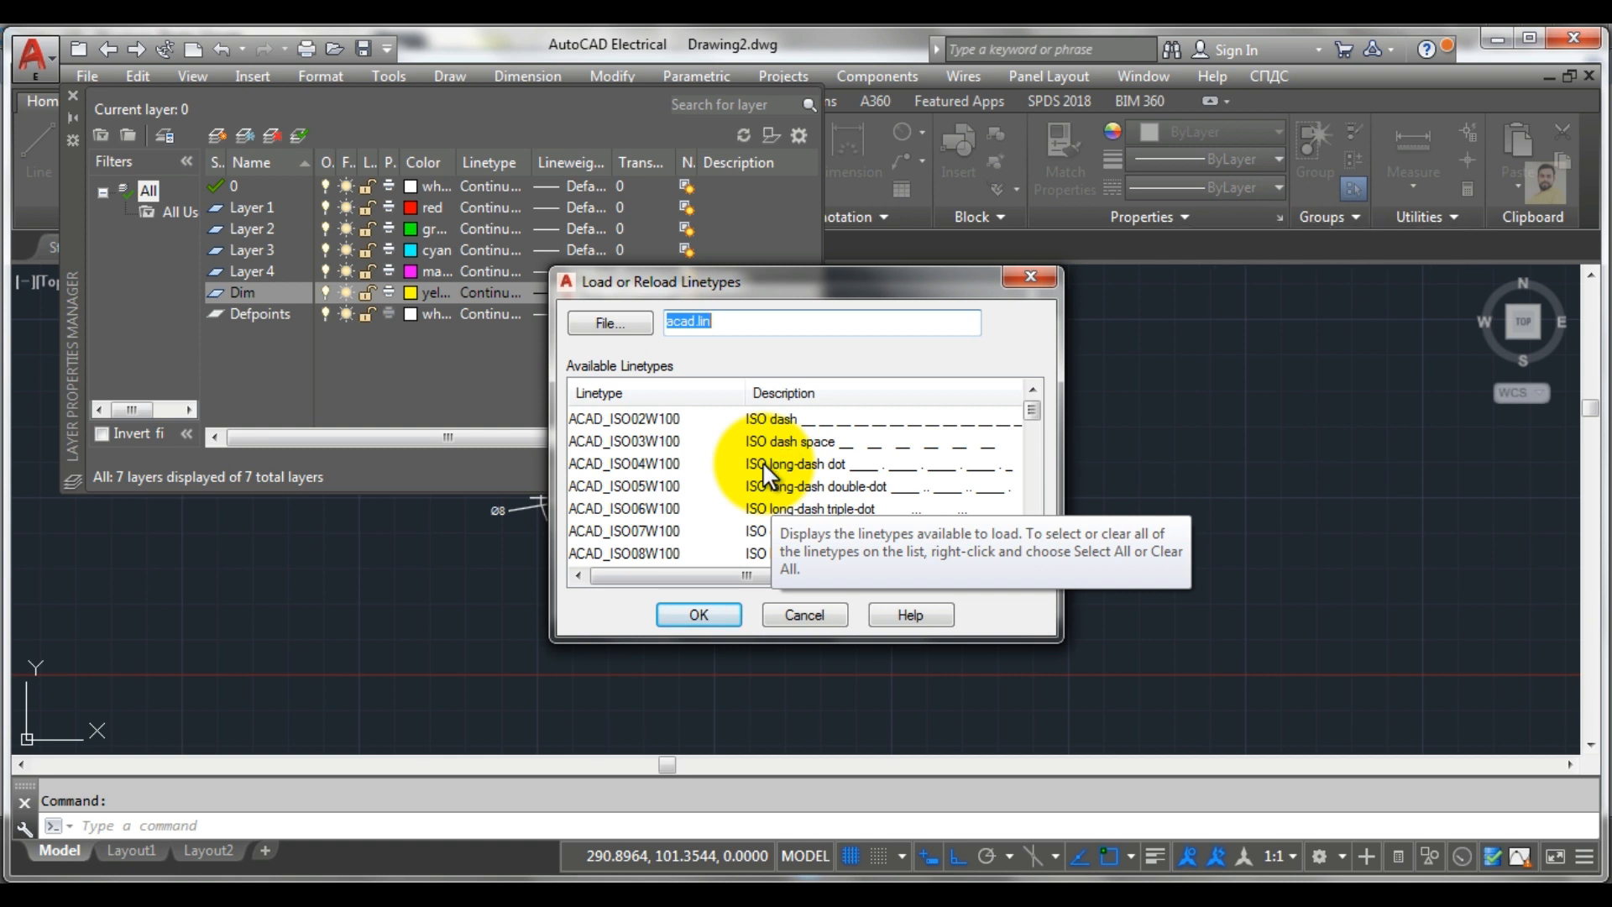
left_click(763, 461)
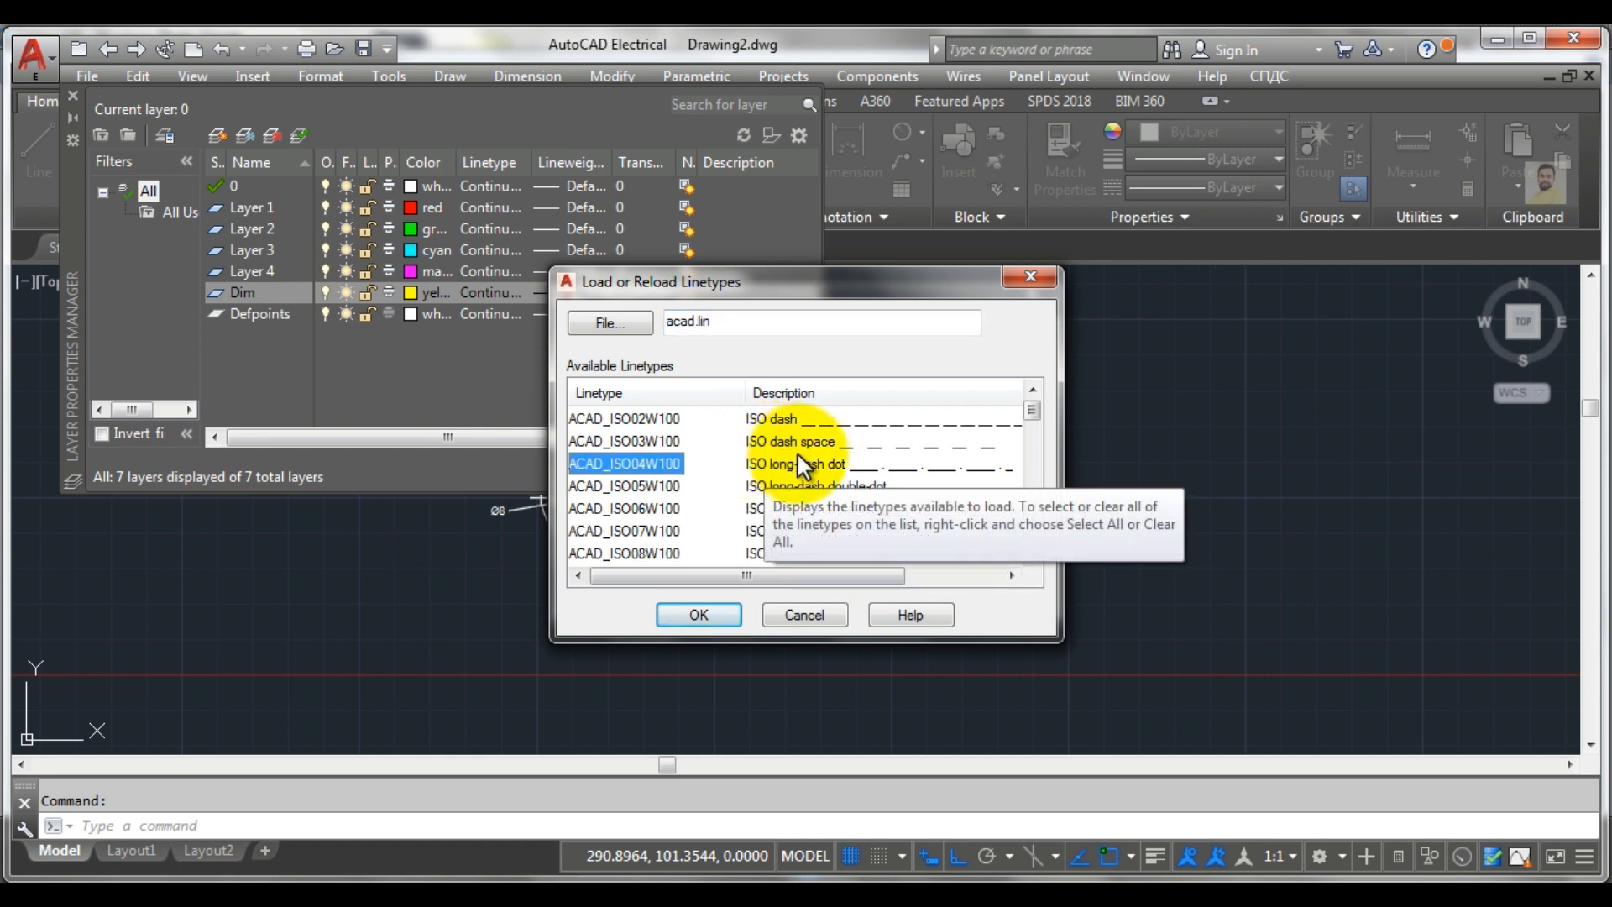
scroll(798, 453, "down", 1)
scroll(790, 454, "up", 1)
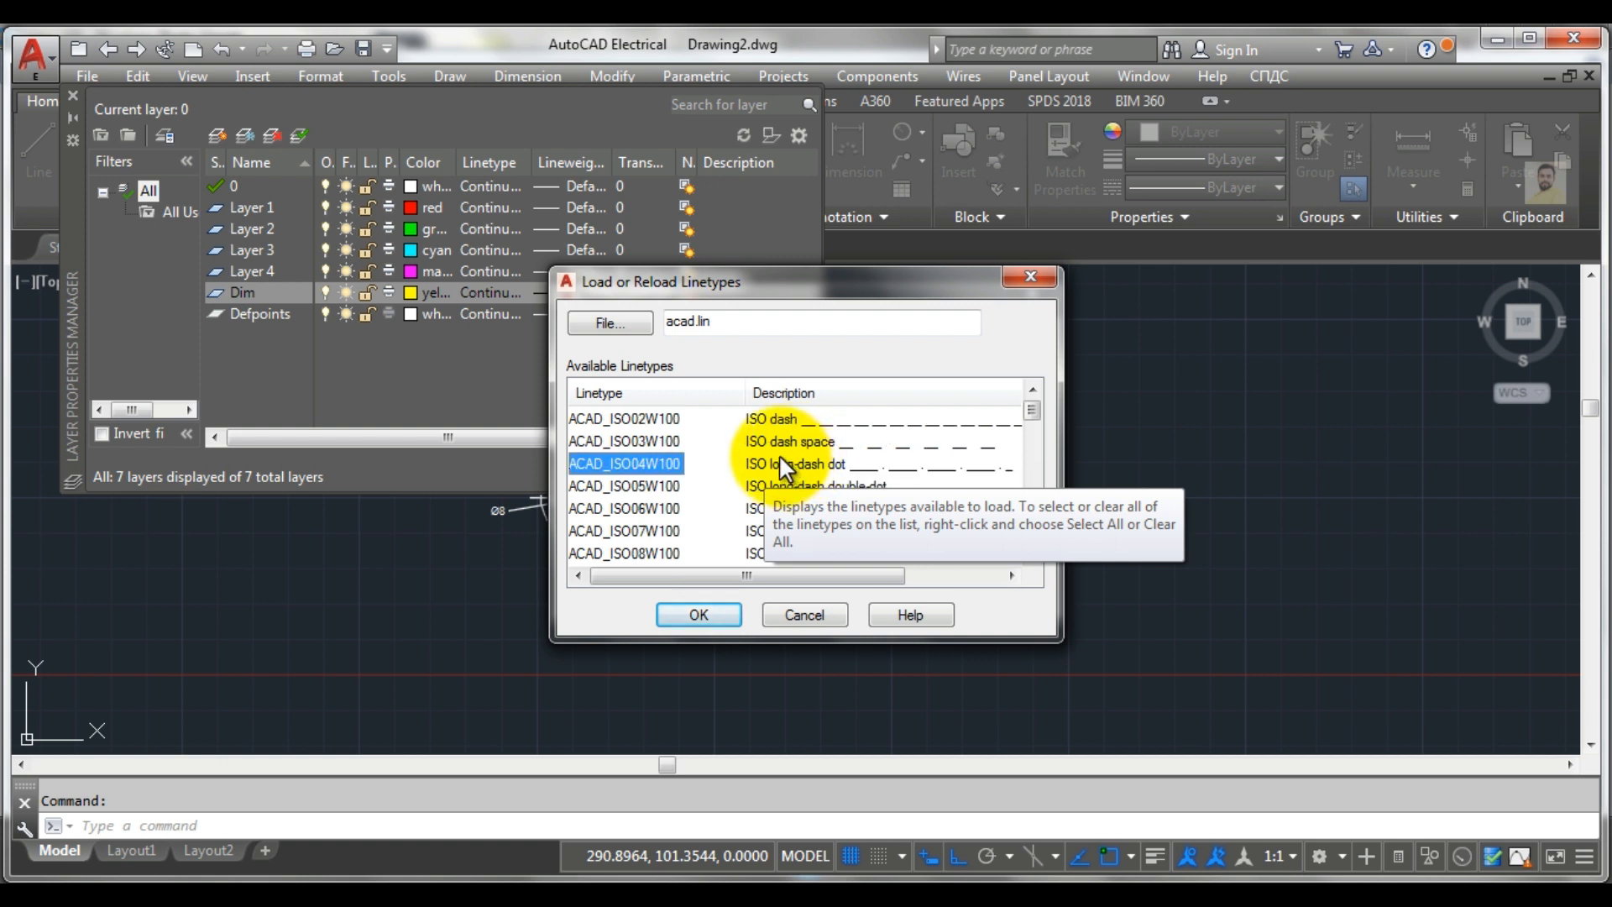
key("h")
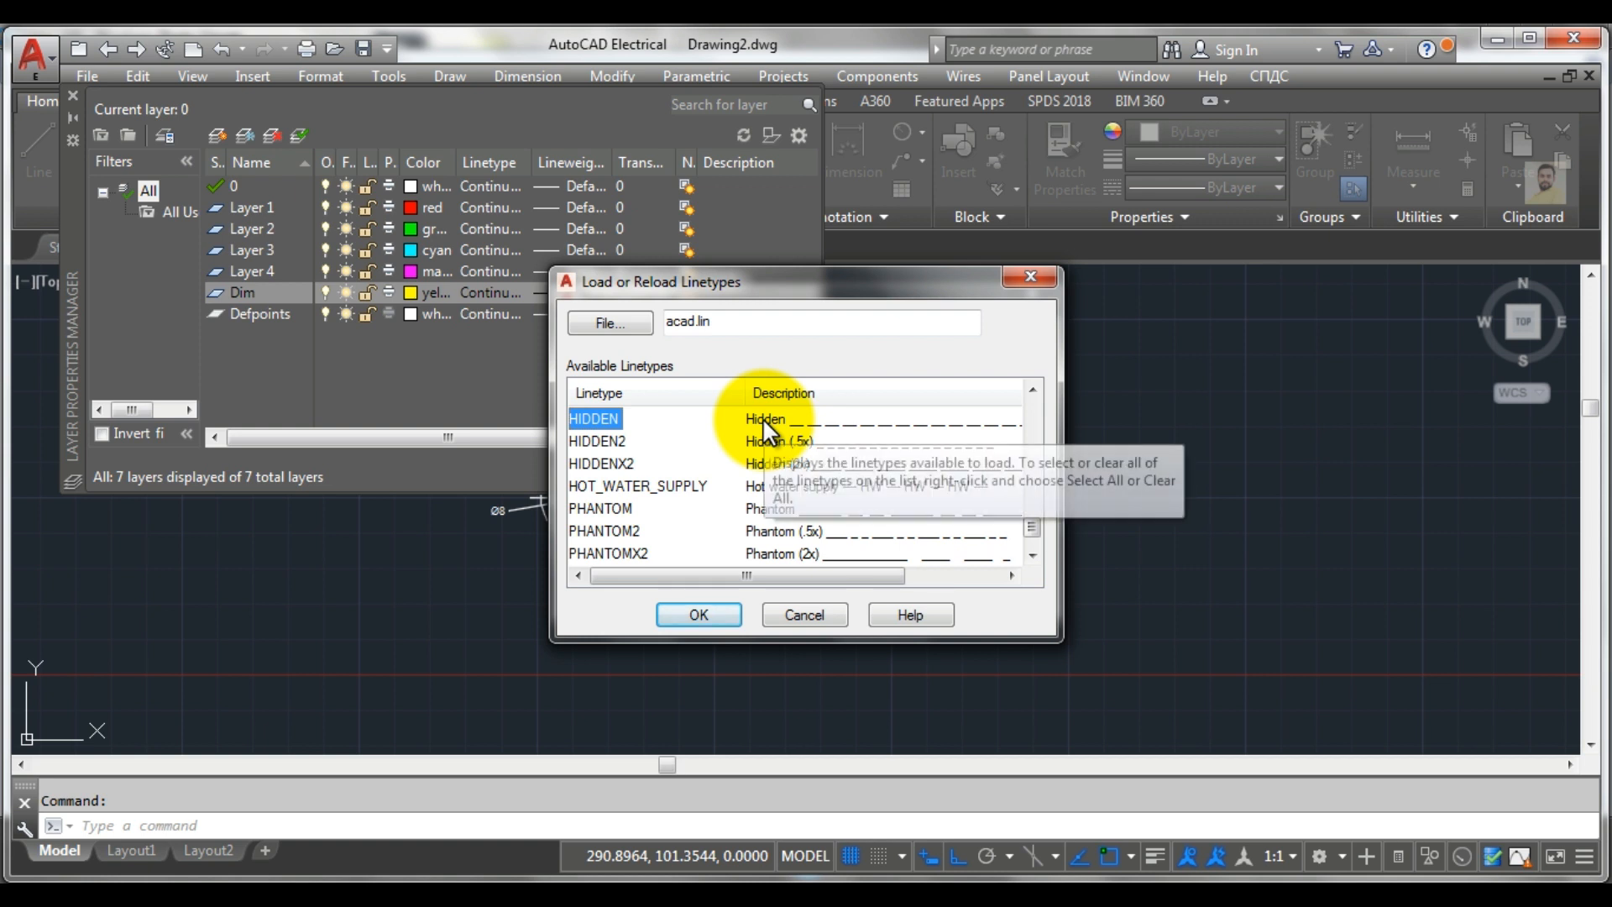
left_click(694, 610)
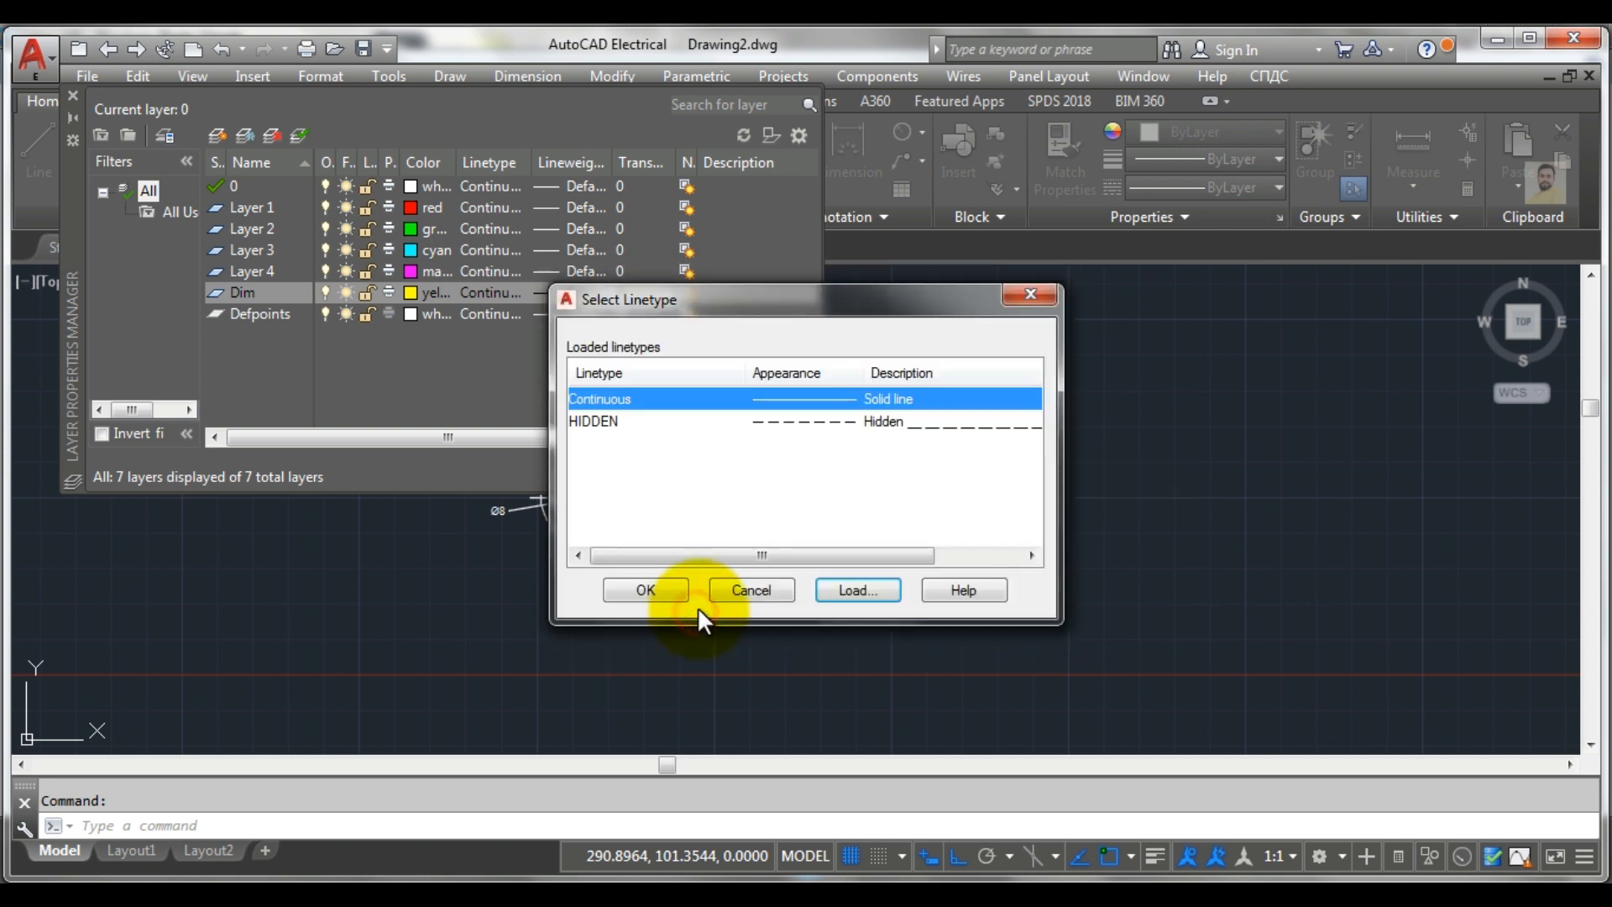
left_click(607, 422)
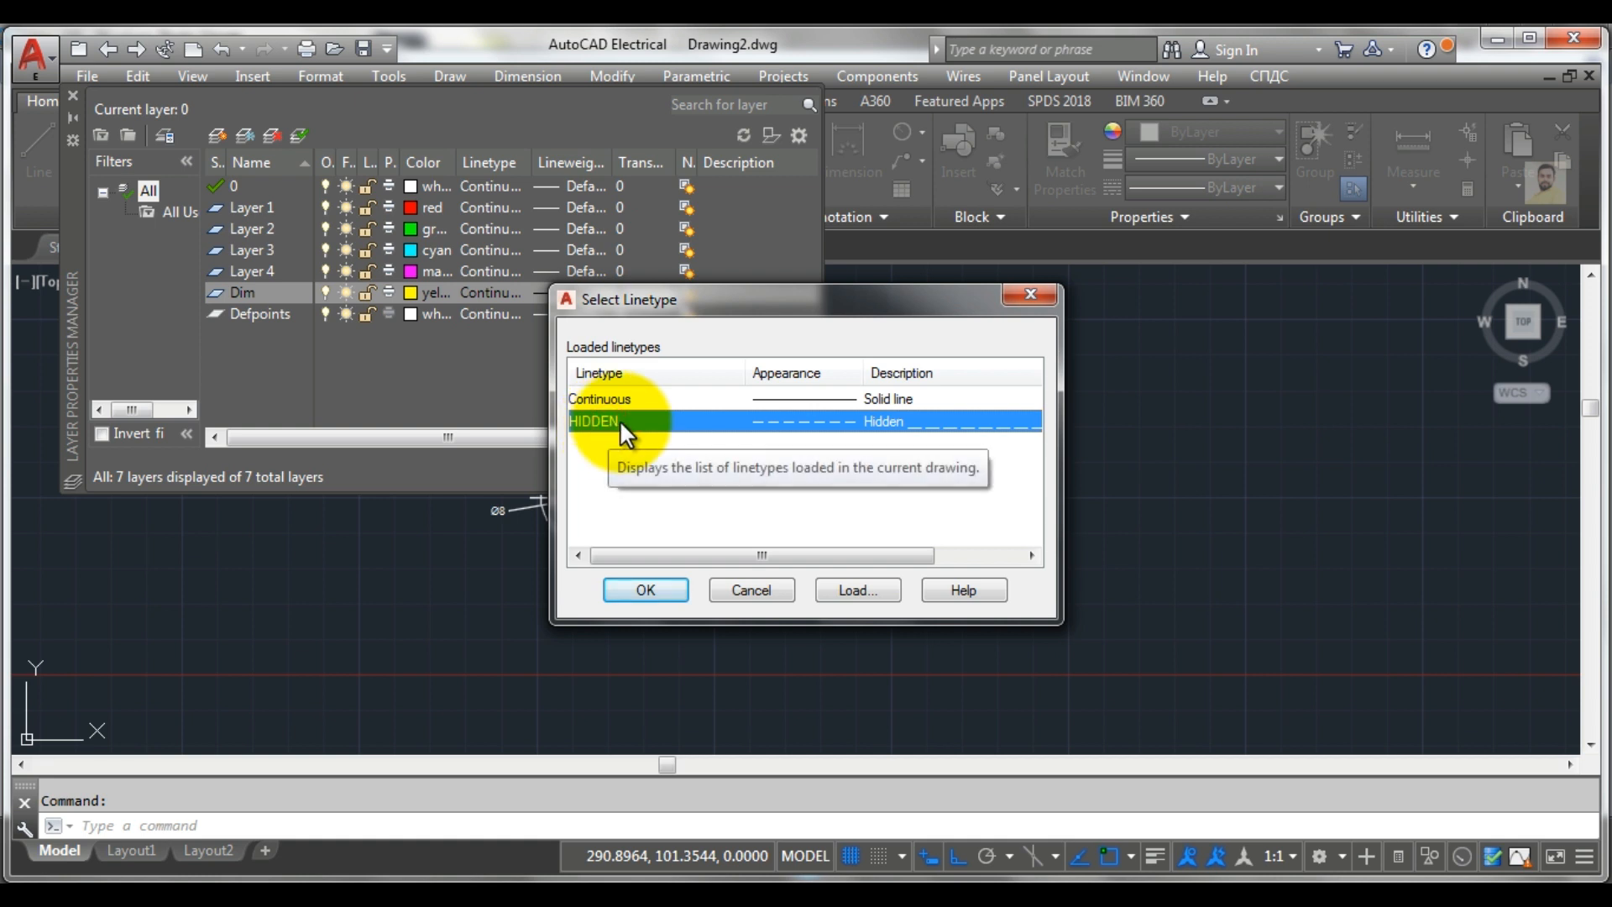
left_click(652, 588)
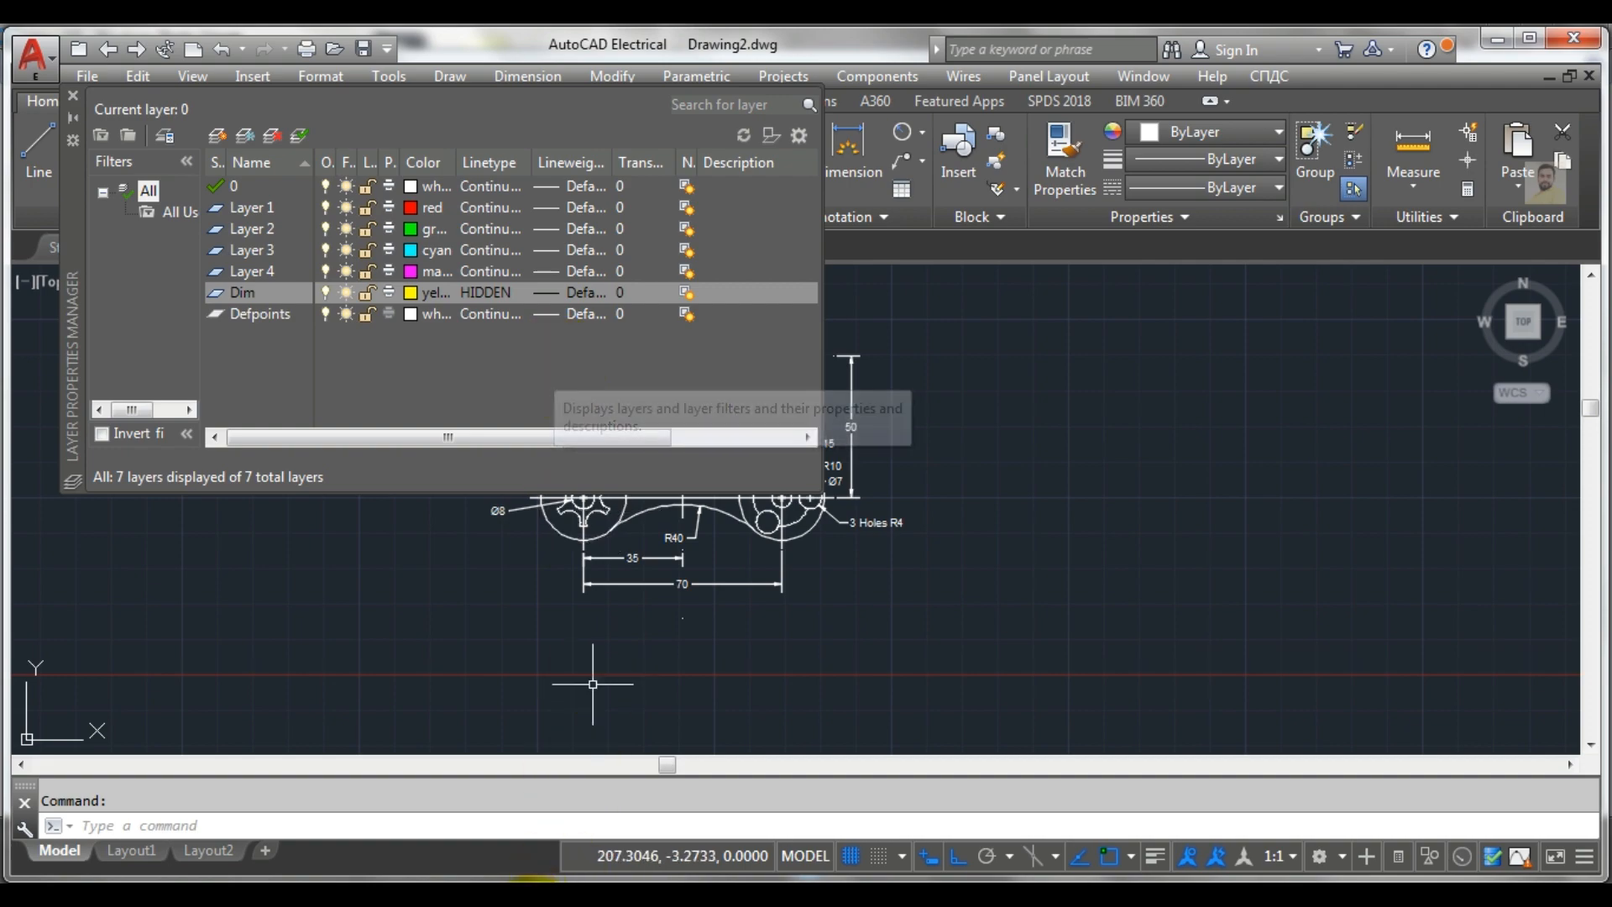
Create a layer named "centre" and set its color to index 242, consulting the class 188 reference image
left_click(545, 882)
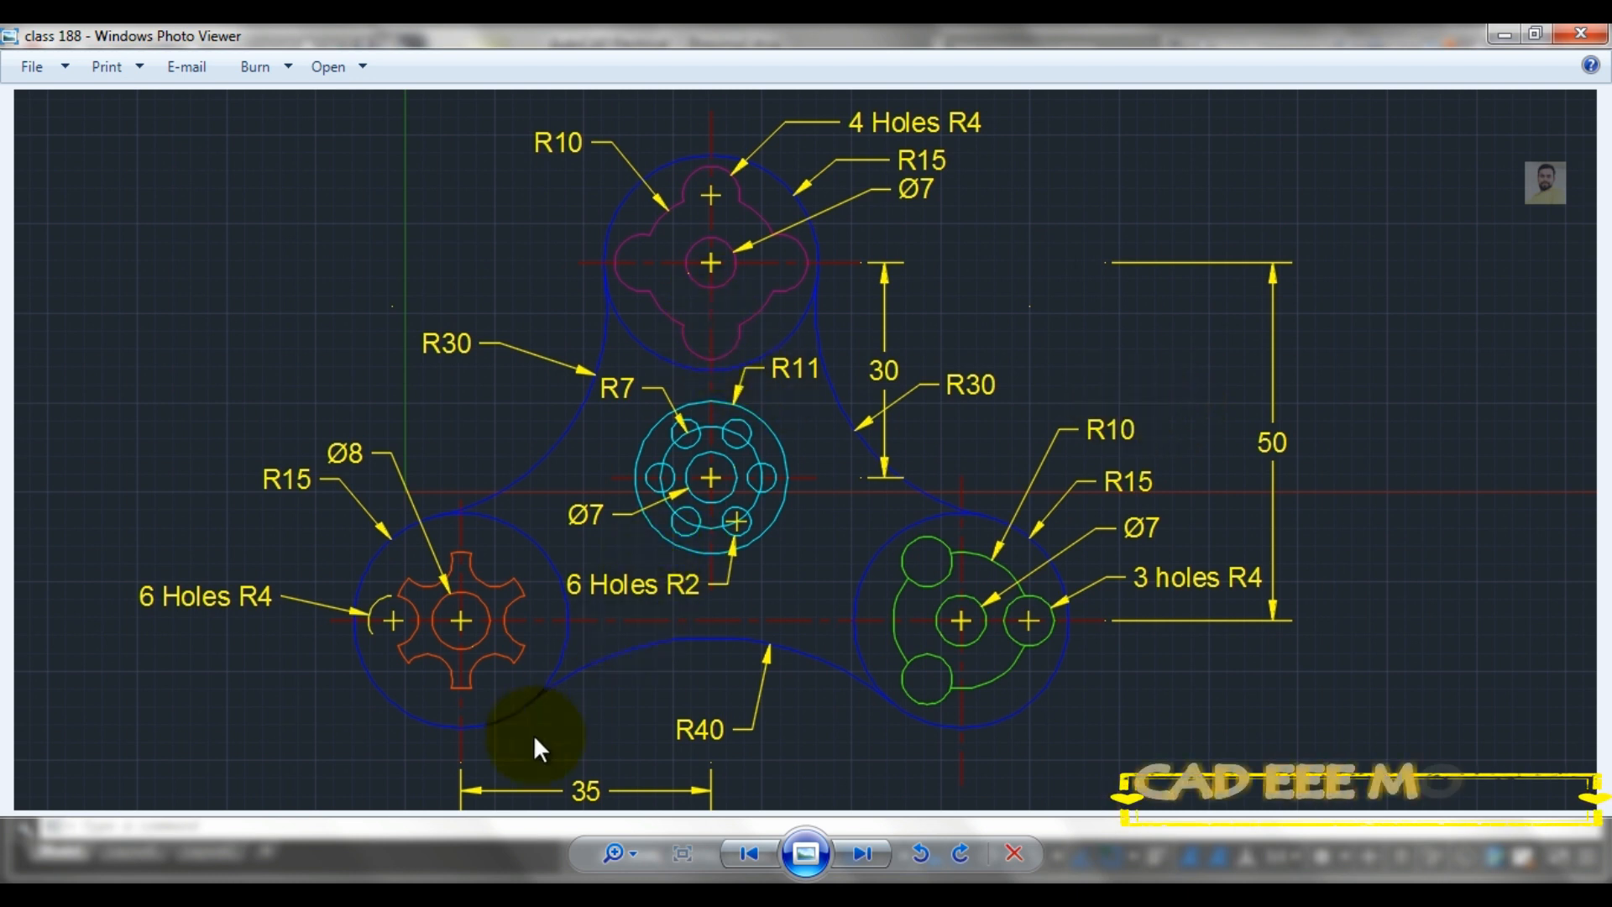
left_click(449, 865)
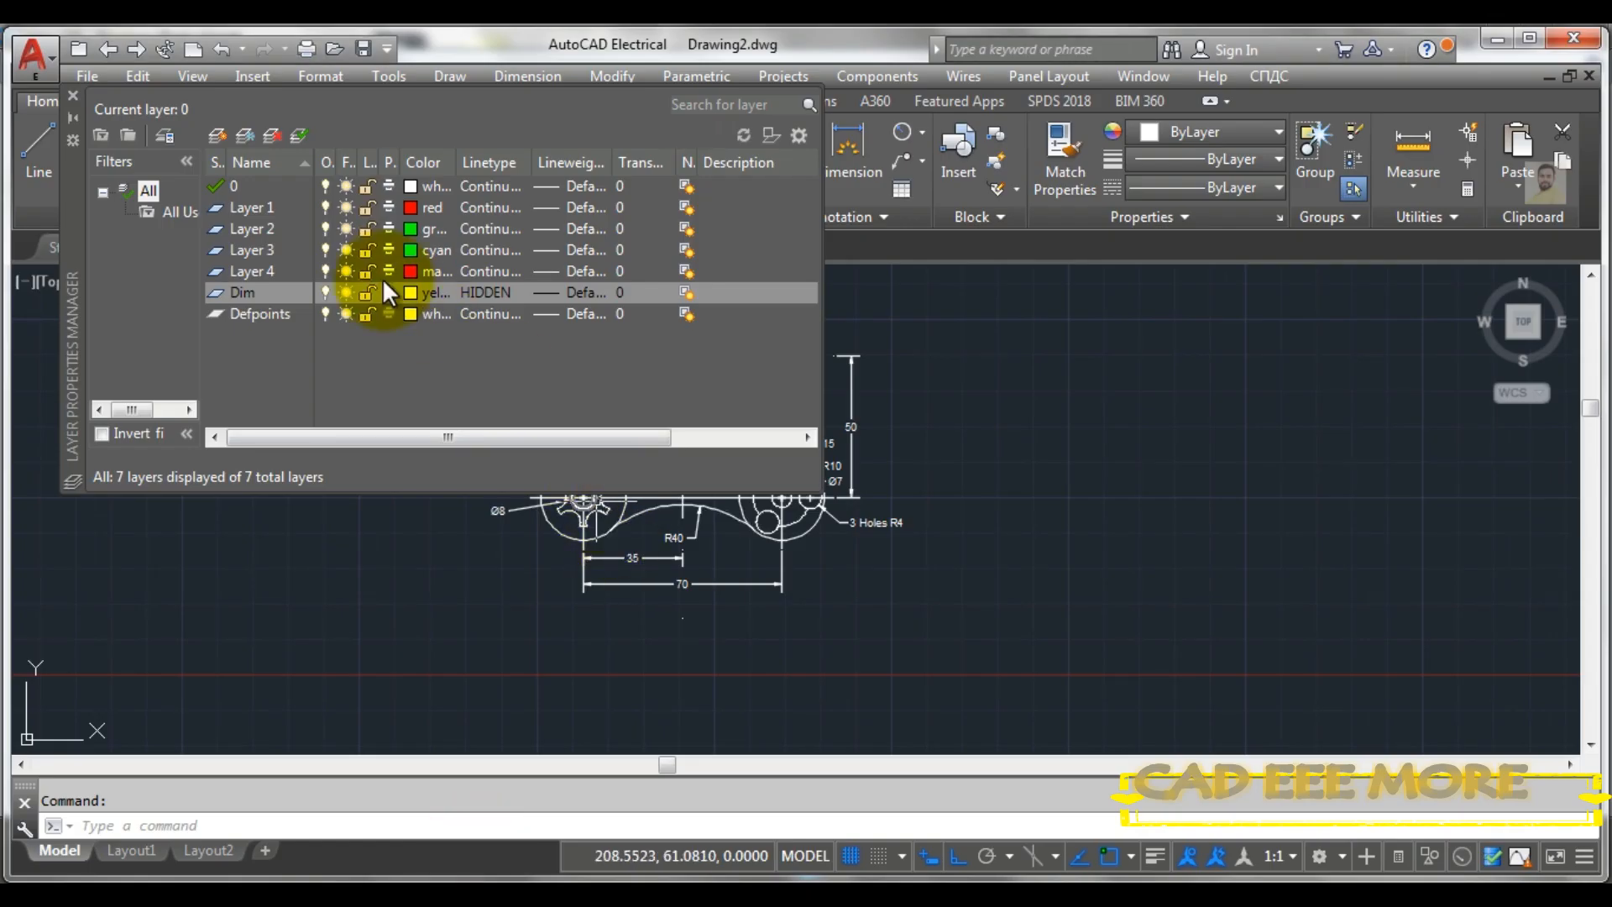
left_click(216, 135)
type("centre")
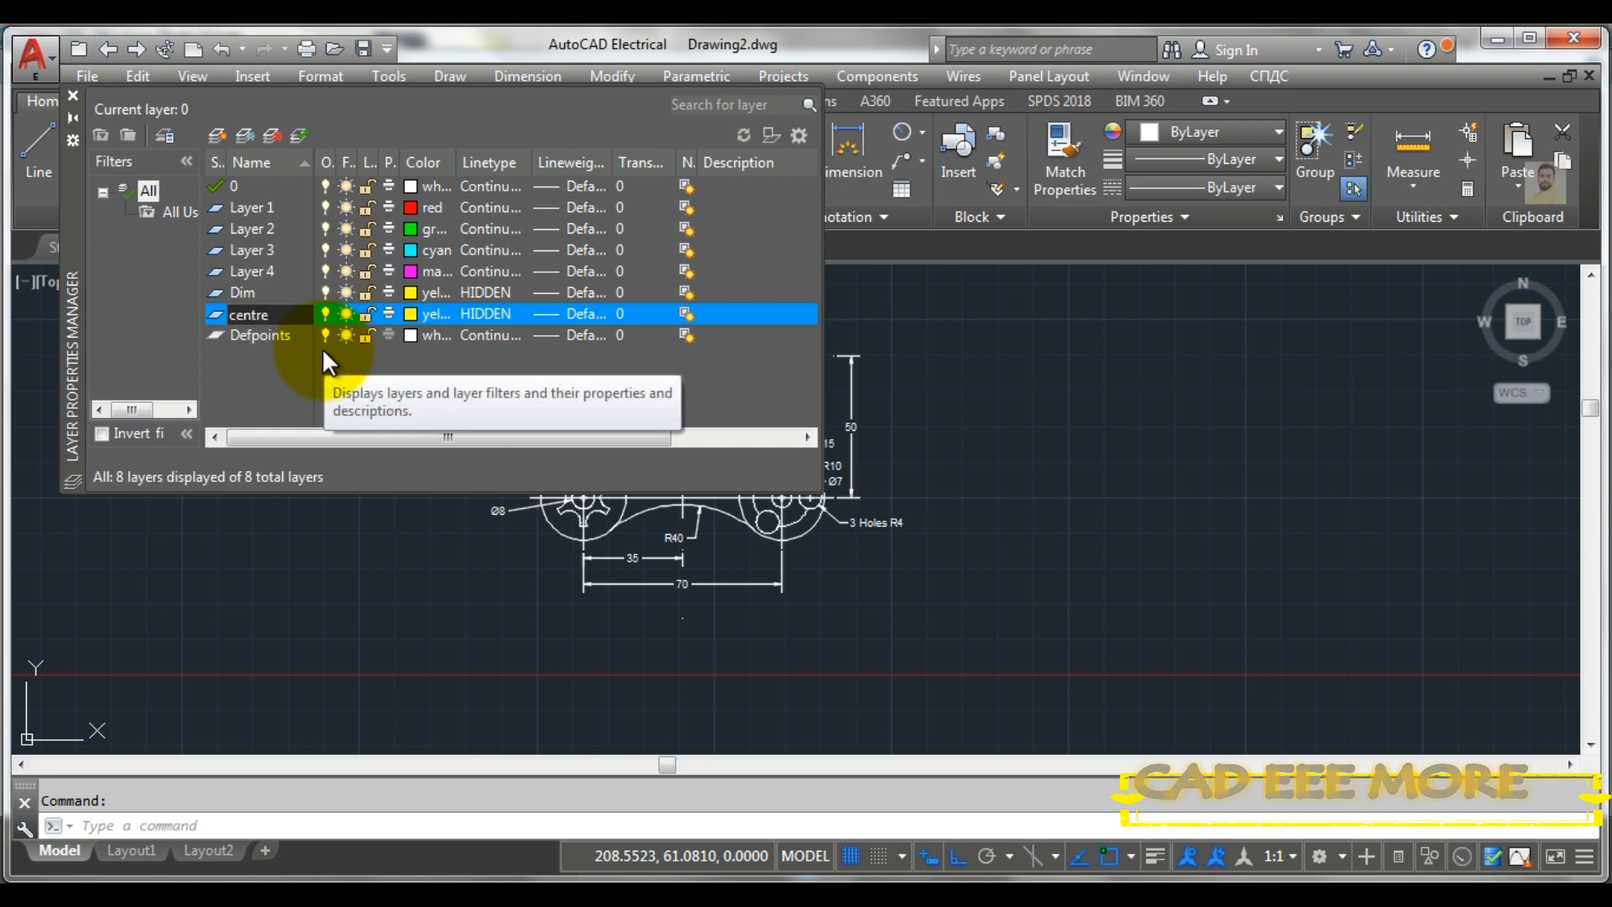
key("Return")
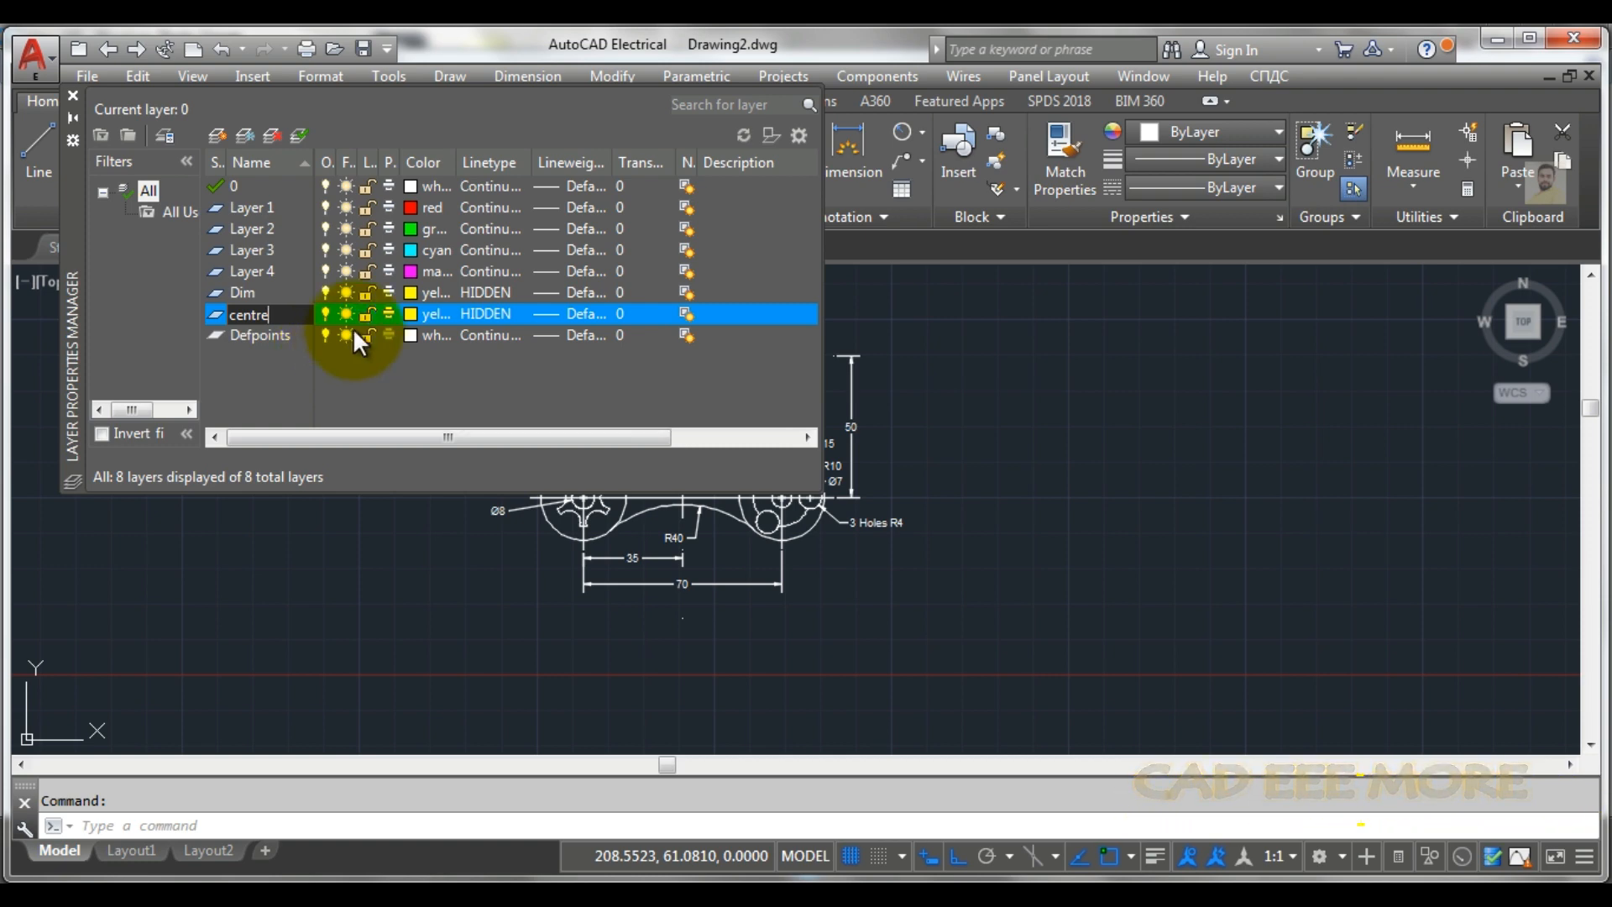
left_click(409, 313)
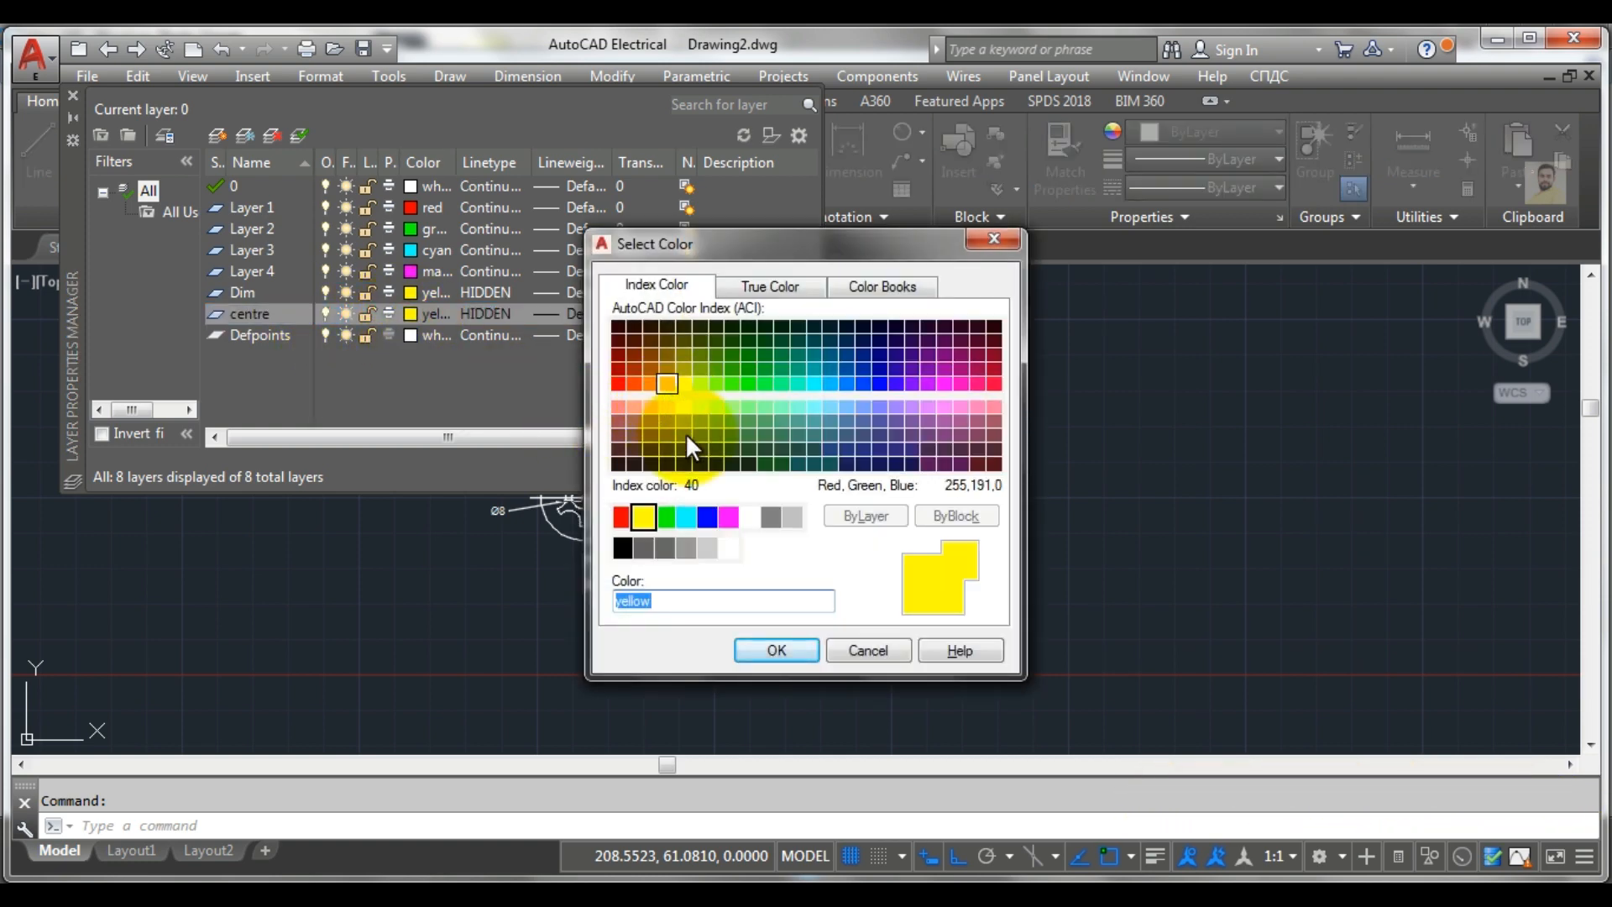
left_click(550, 877)
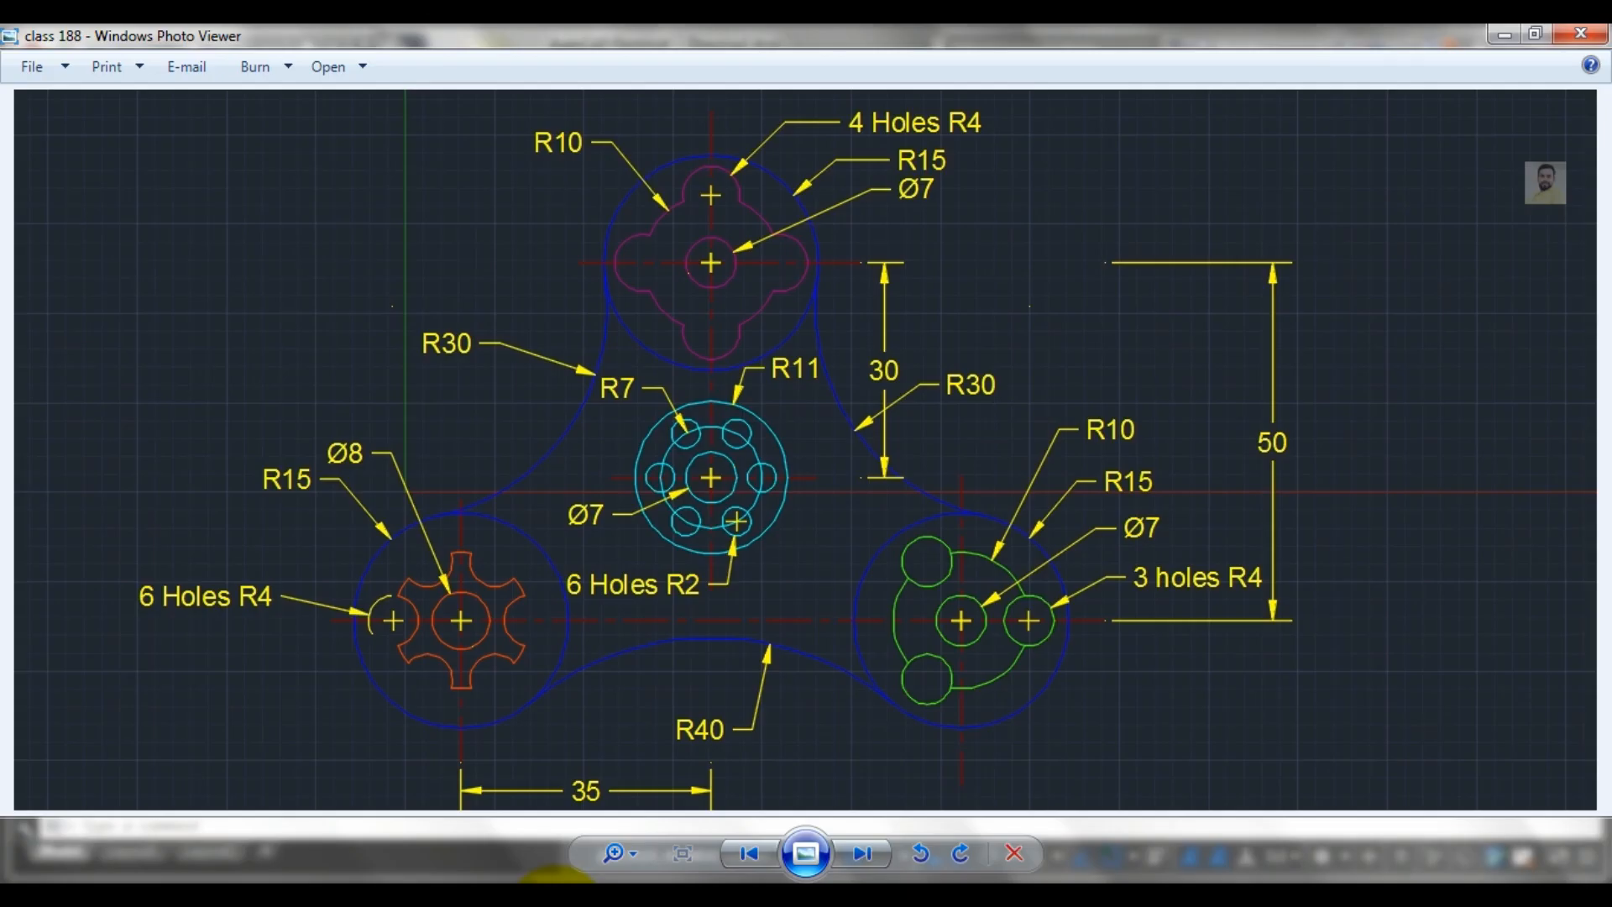
left_click(554, 877)
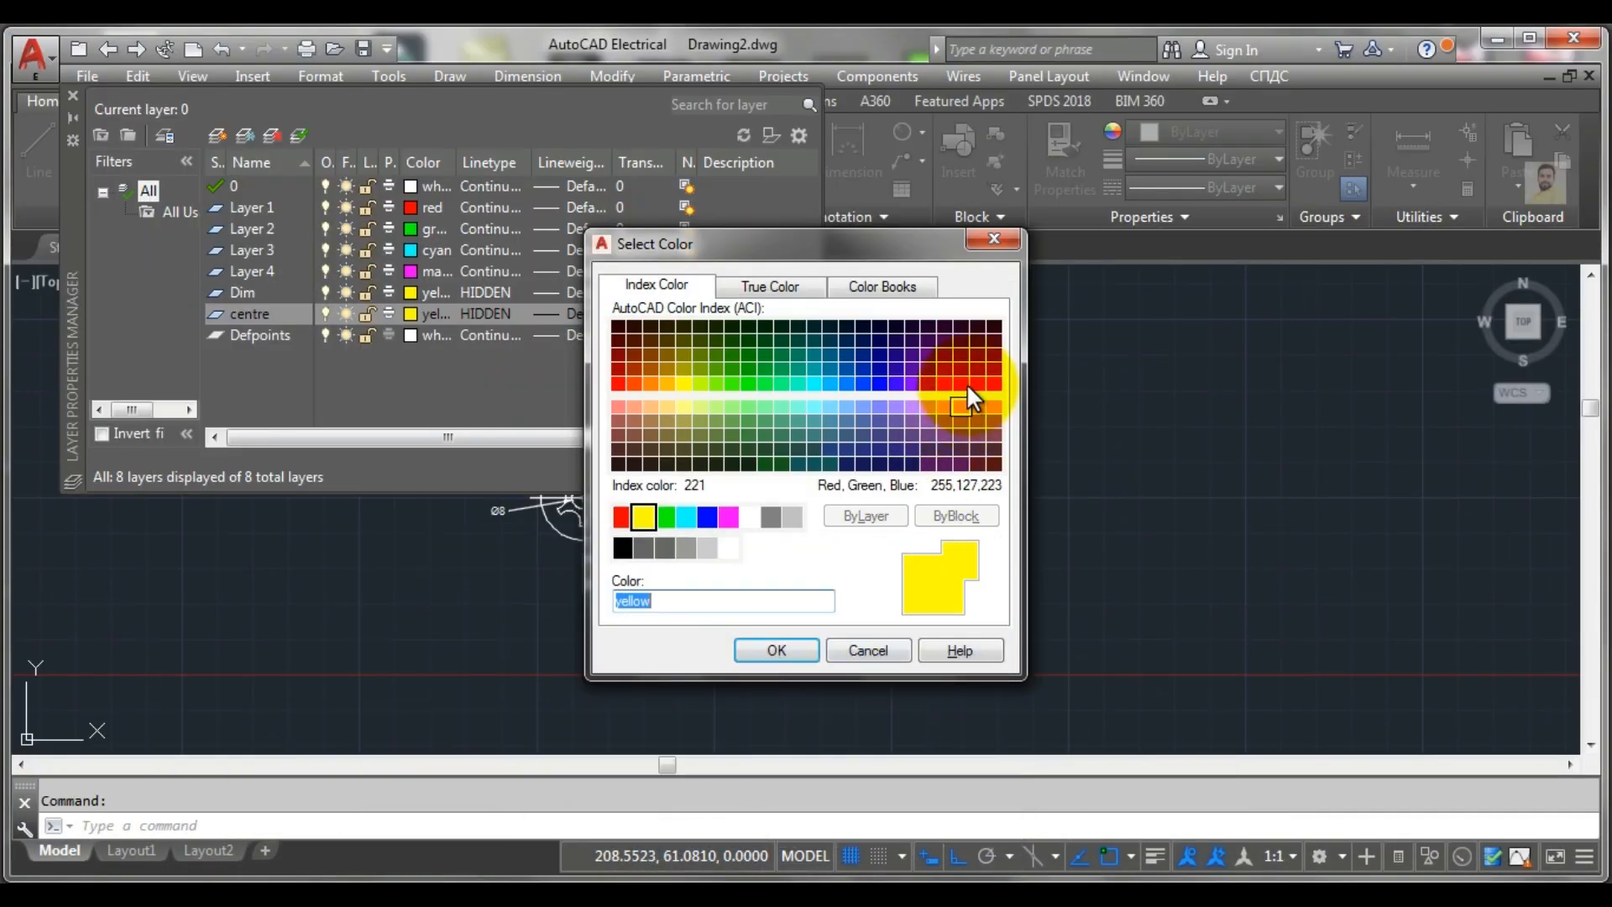
left_click(992, 369)
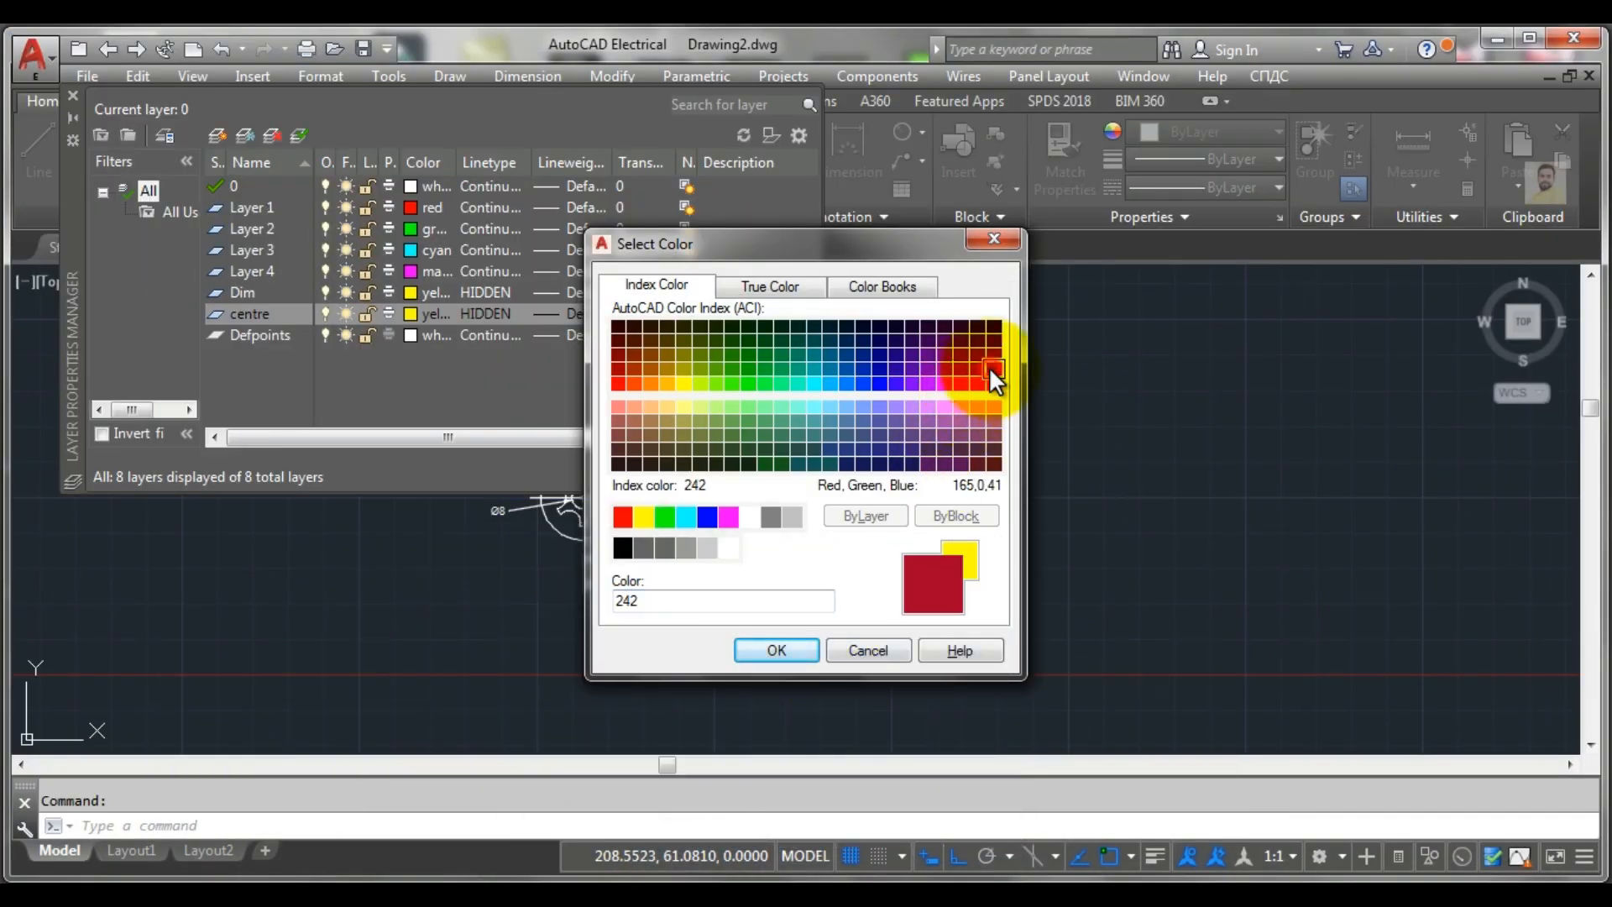
left_click(774, 650)
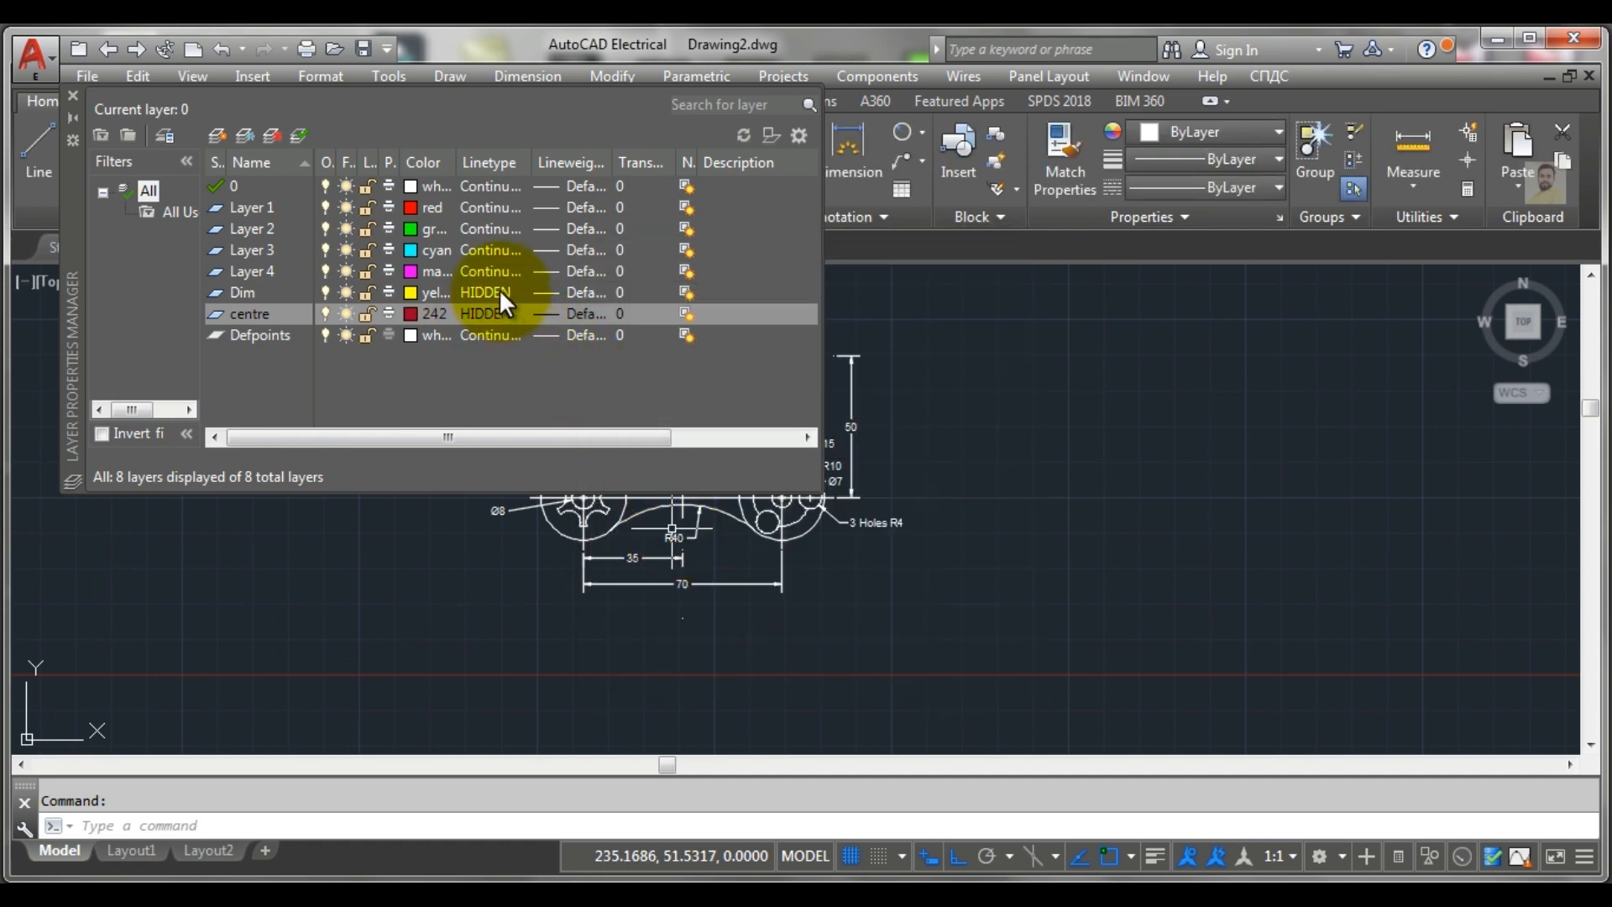
Load the CENTER linetype from acad.lin and assign it to the centre layer
left_click(494, 312)
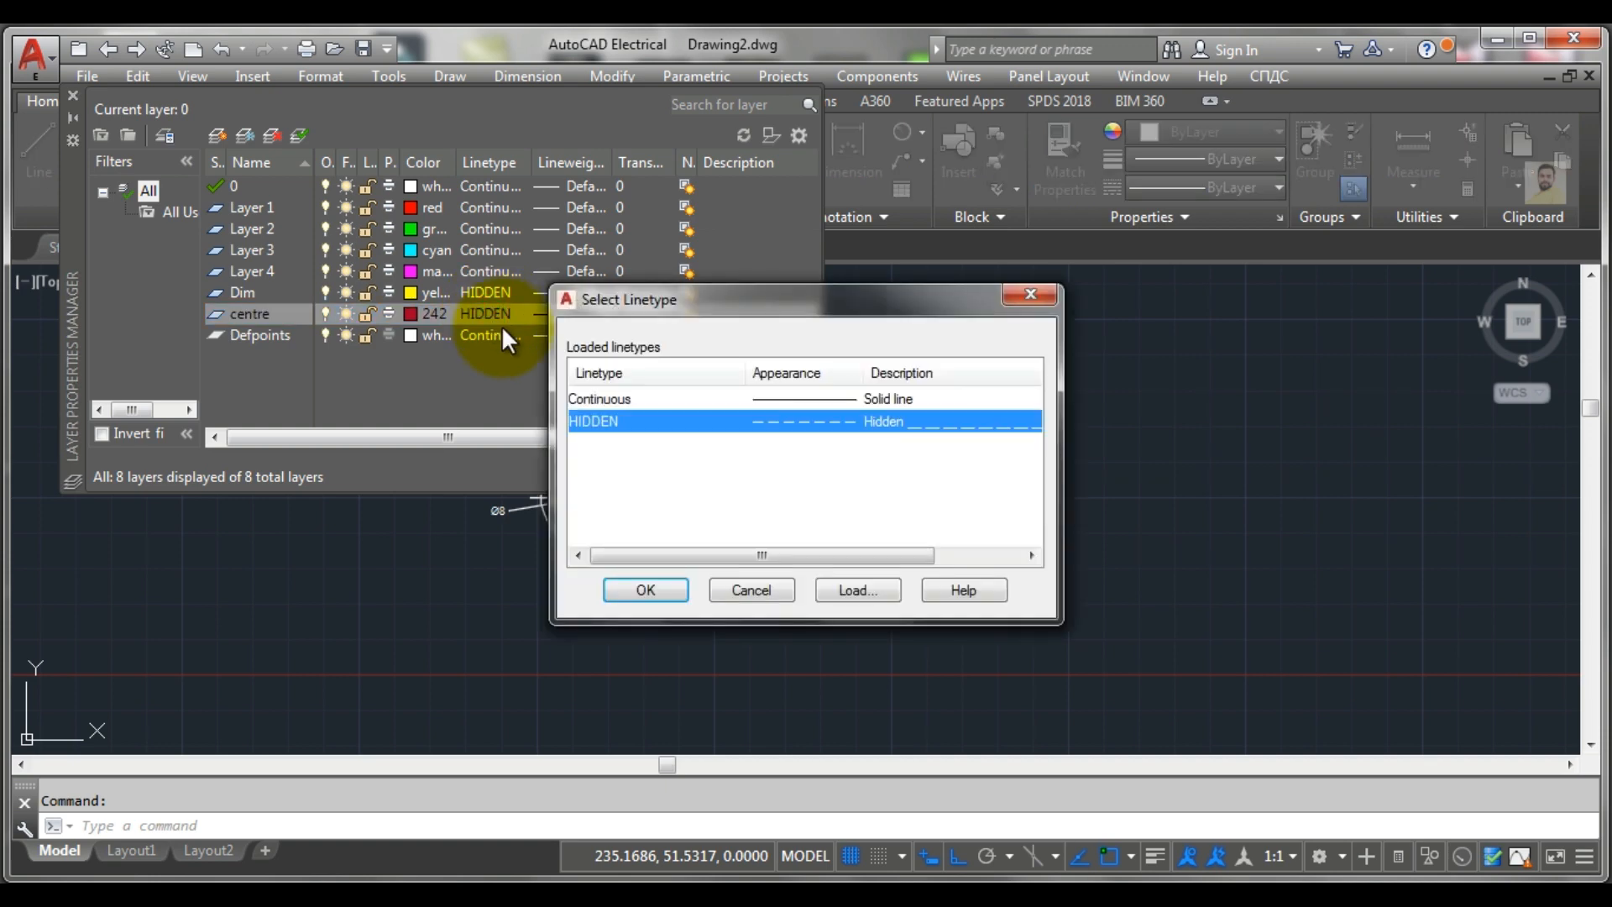
left_click(829, 589)
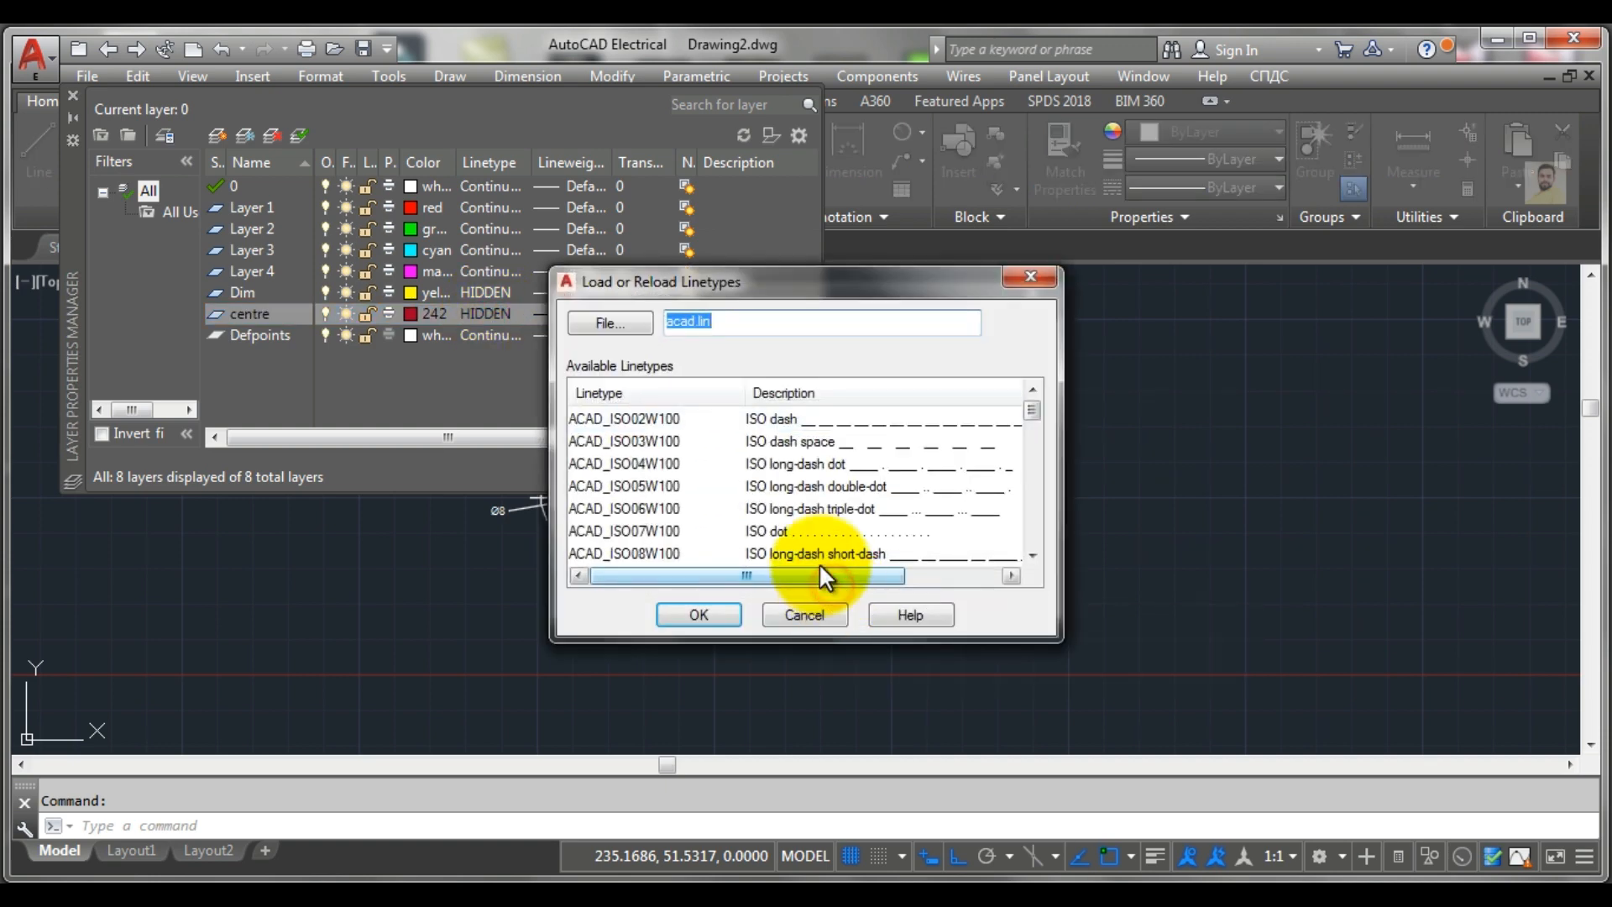
left_click(646, 420)
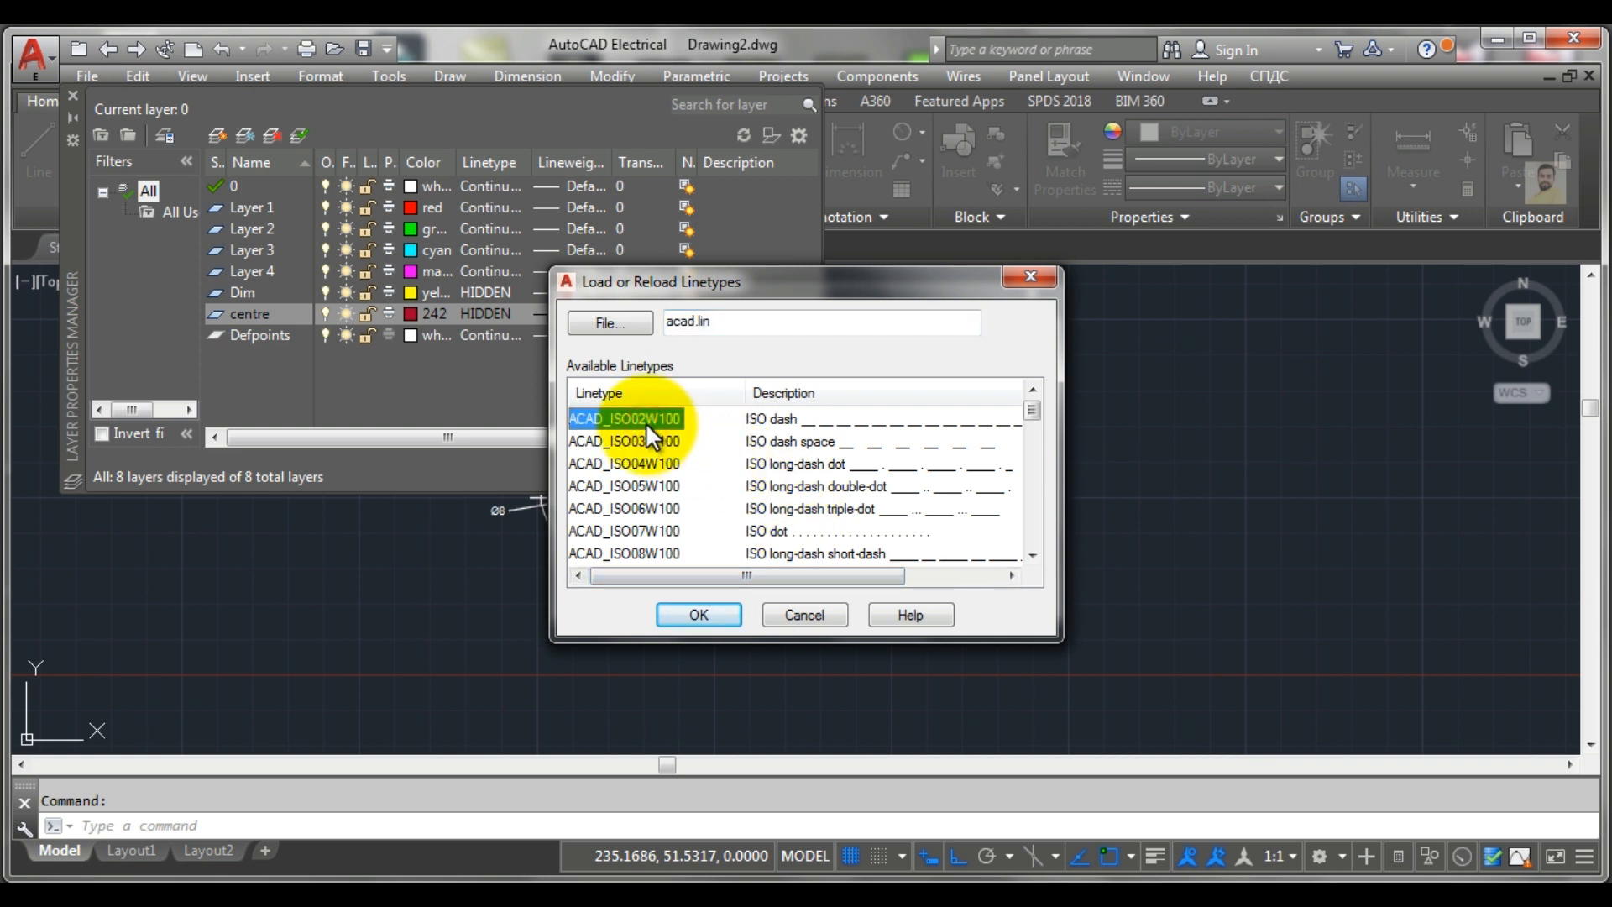
key("c")
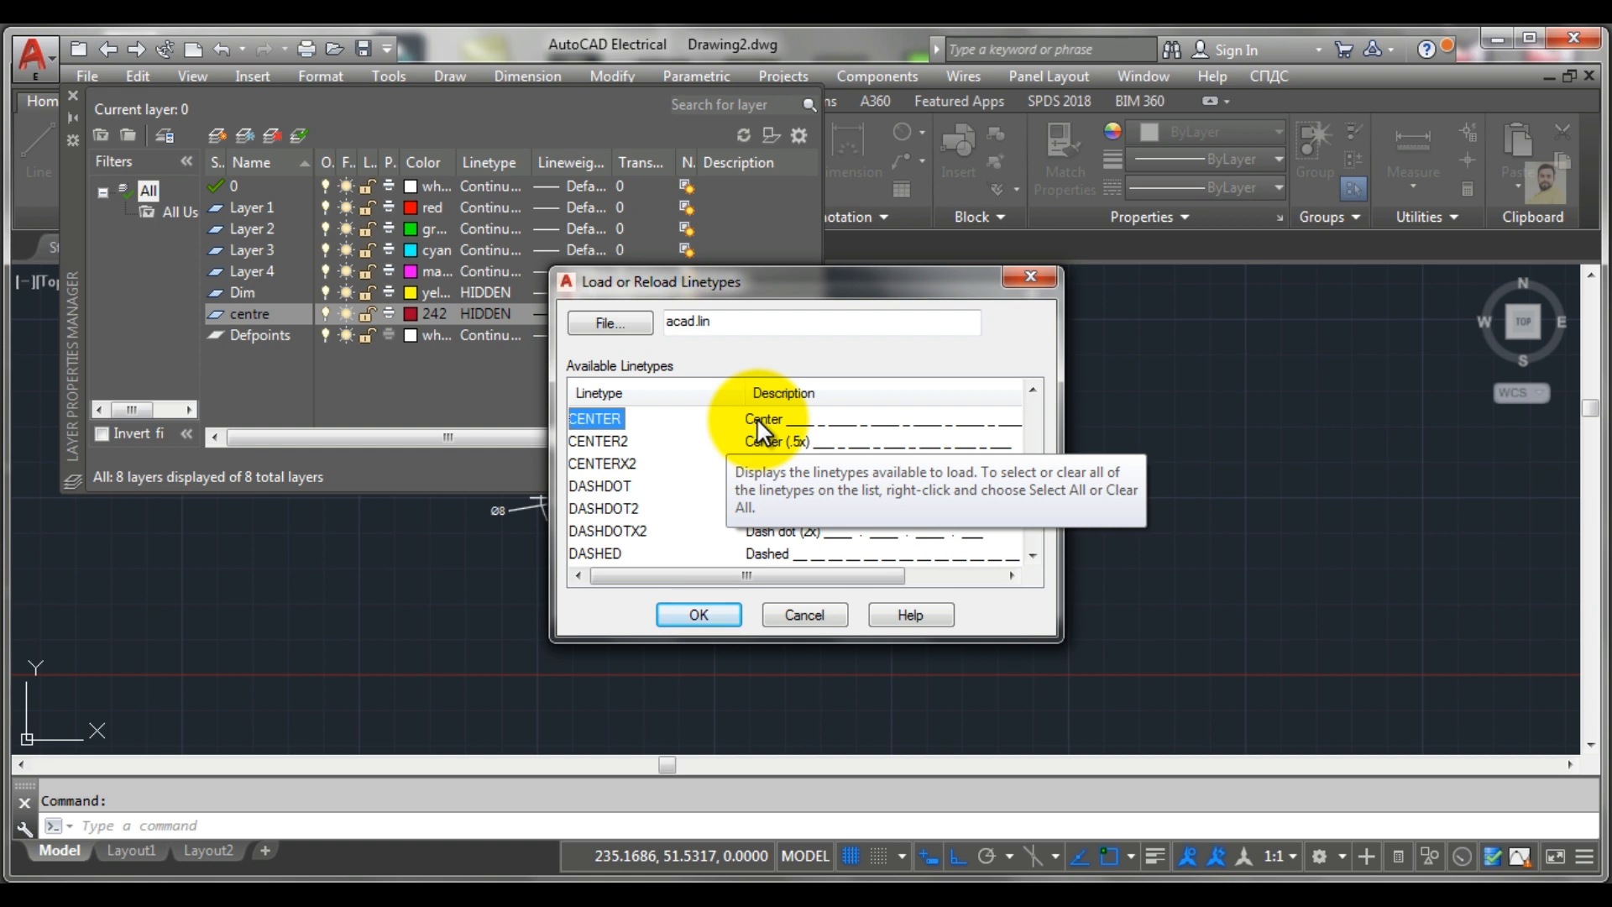
left_click(693, 610)
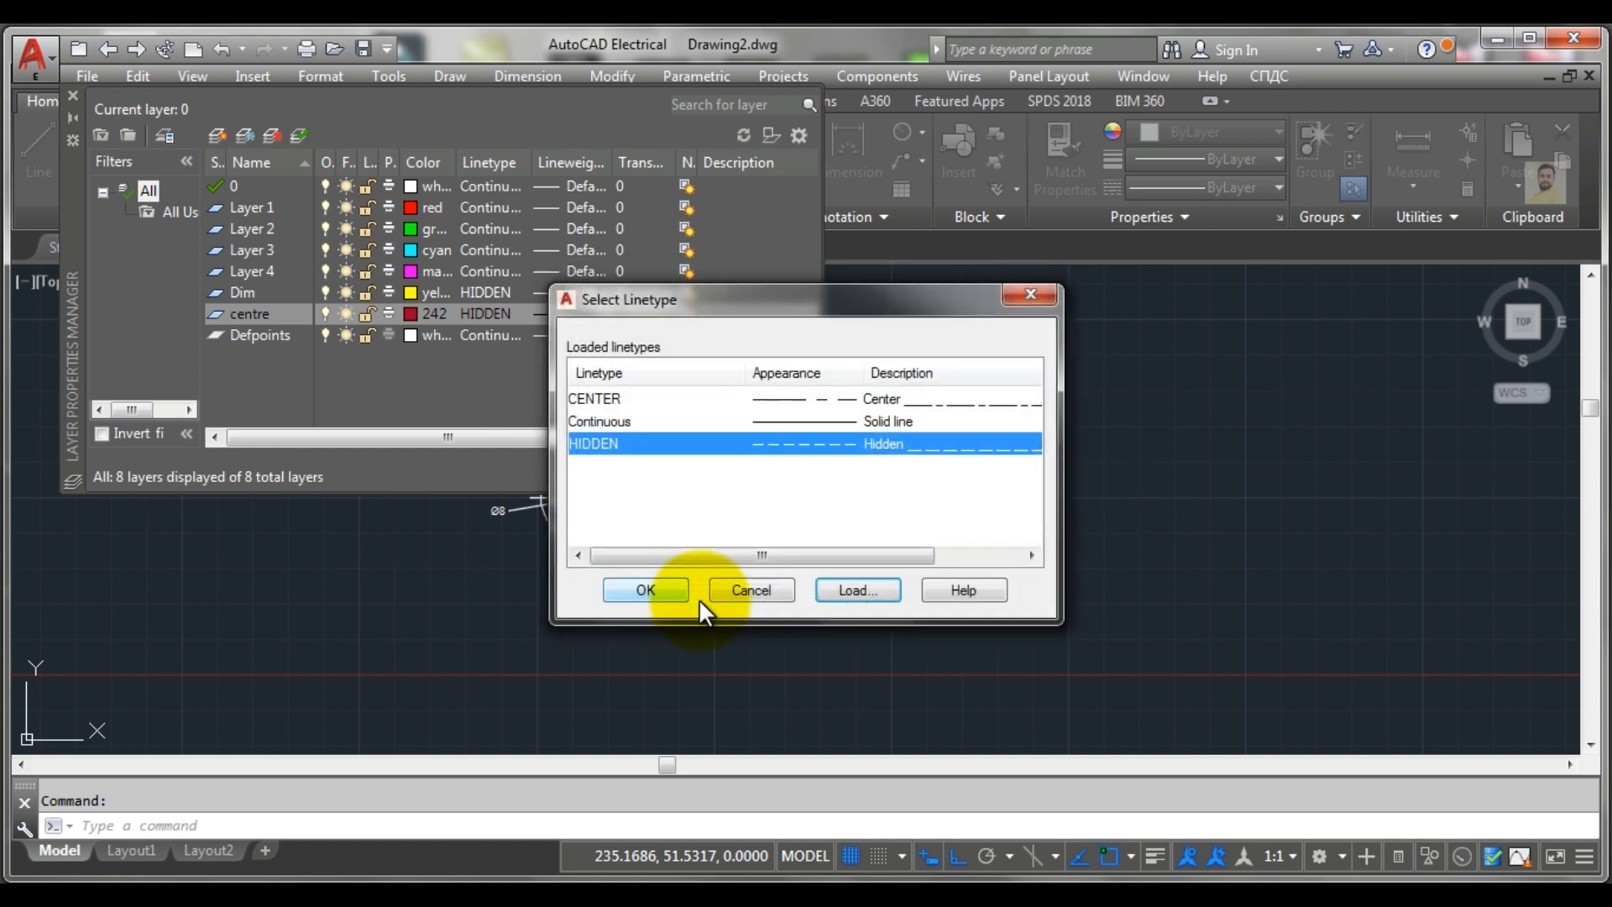
left_click(649, 400)
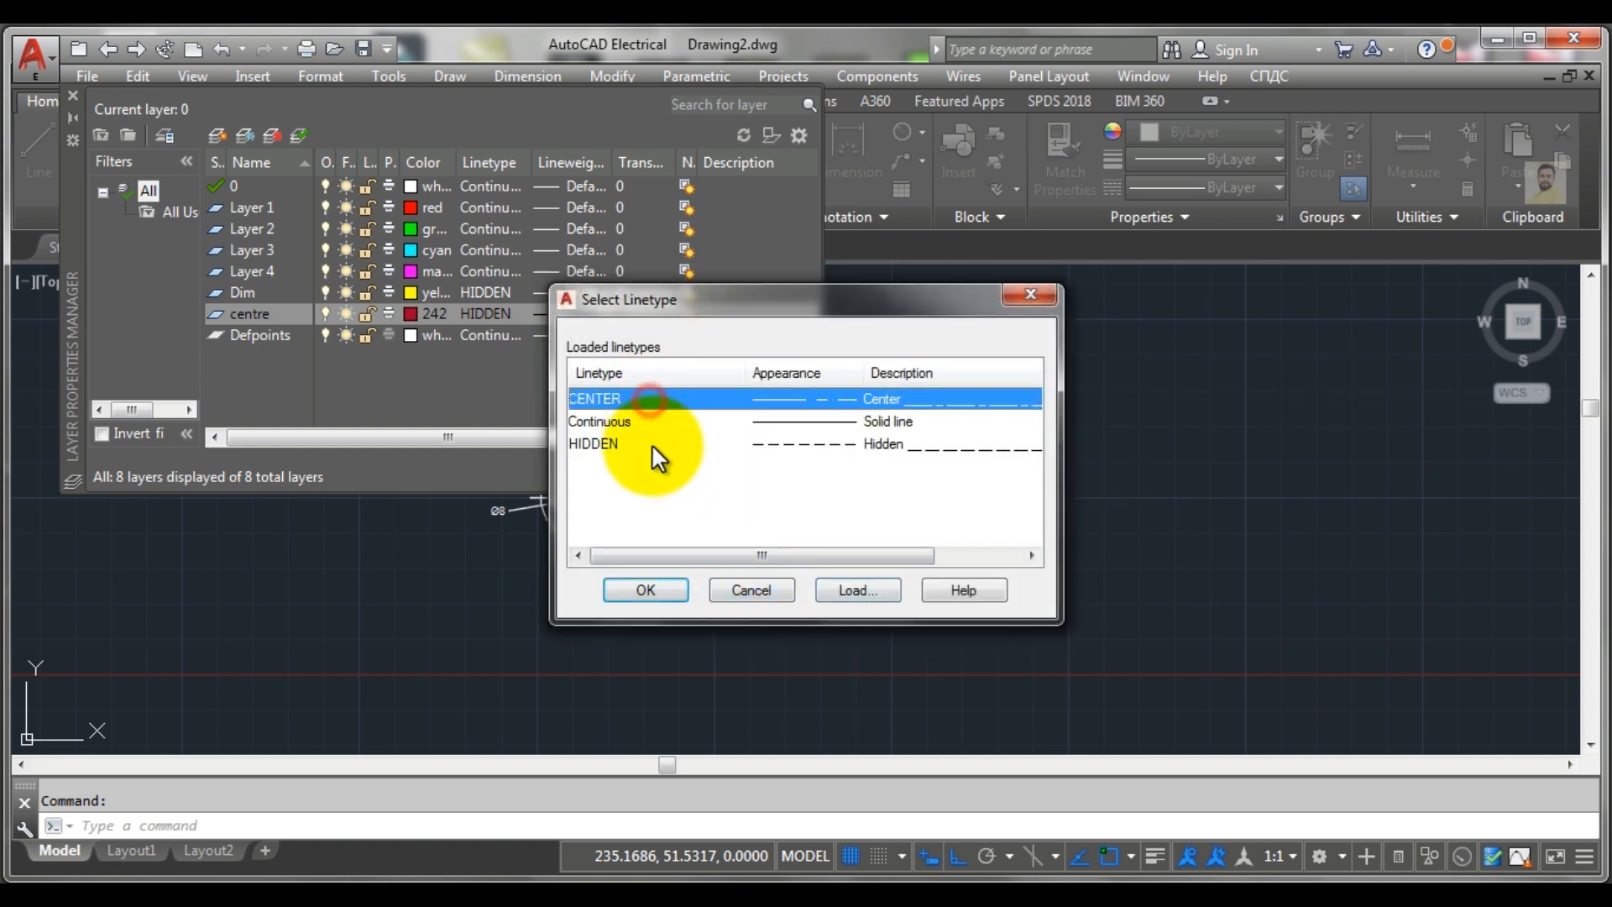
left_click(643, 588)
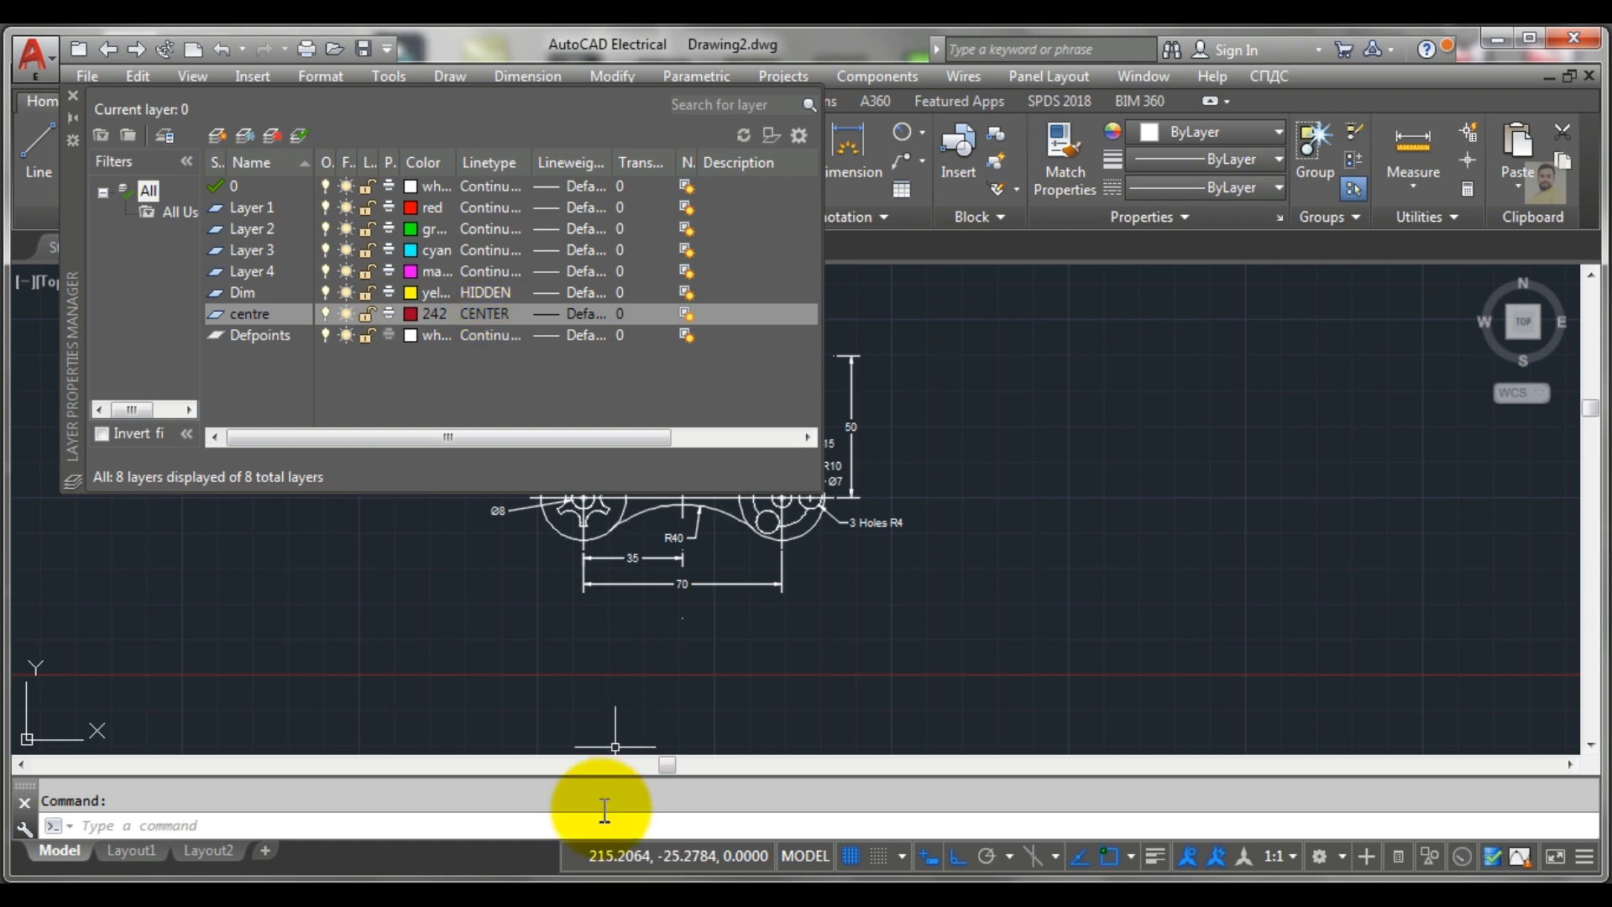
Review the colors in the class 188 reference image and close the layer properties
left_click(542, 888)
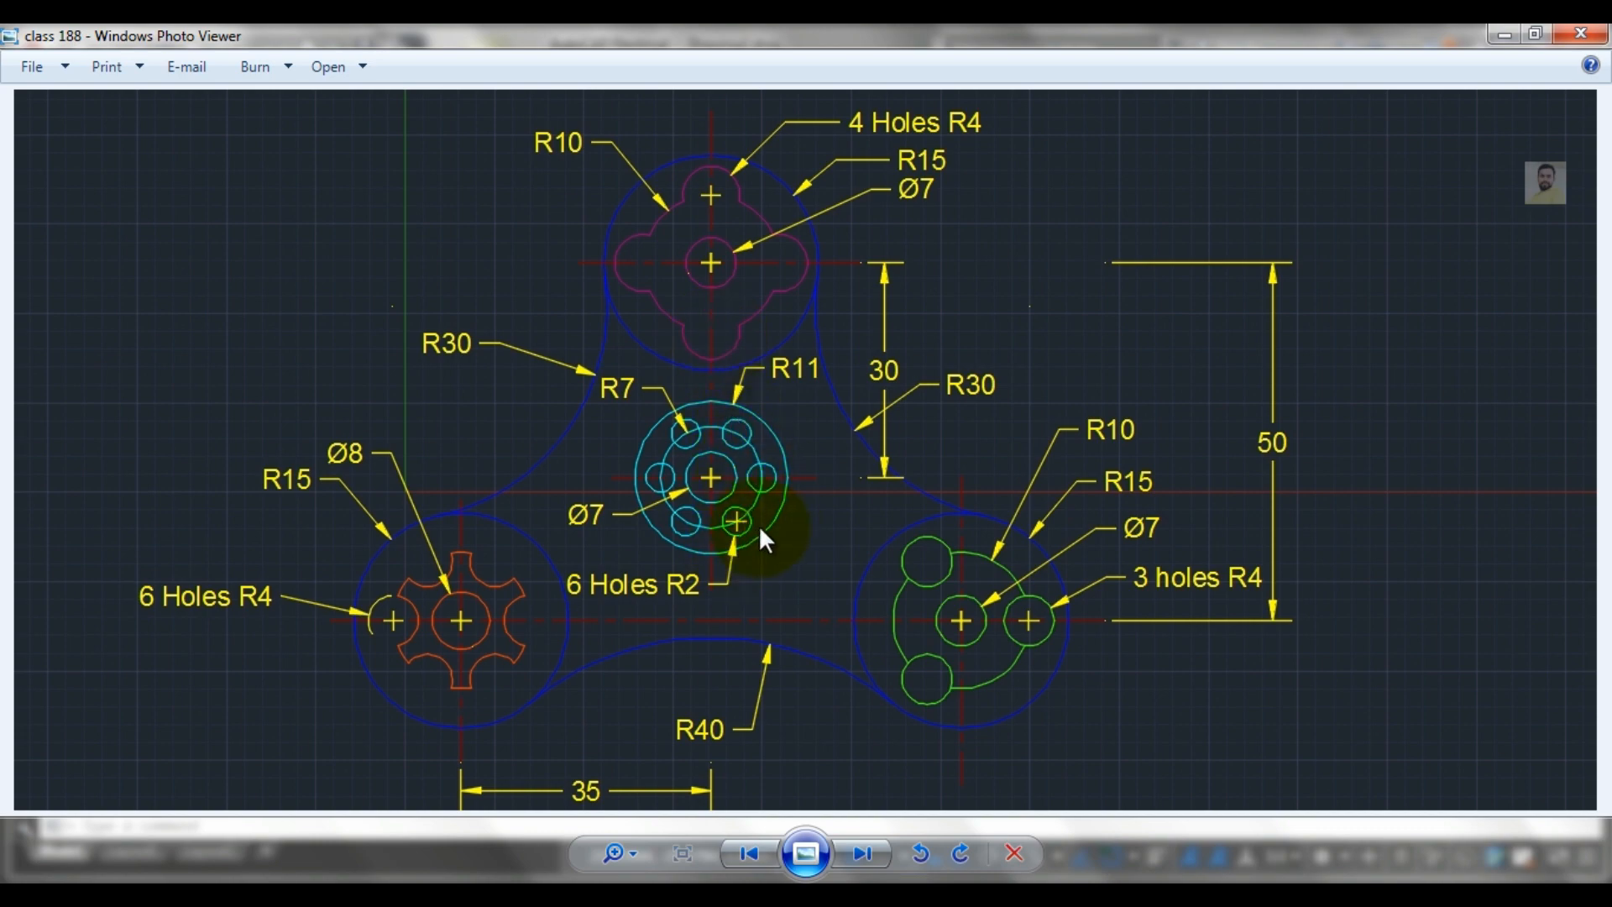
left_click(431, 853)
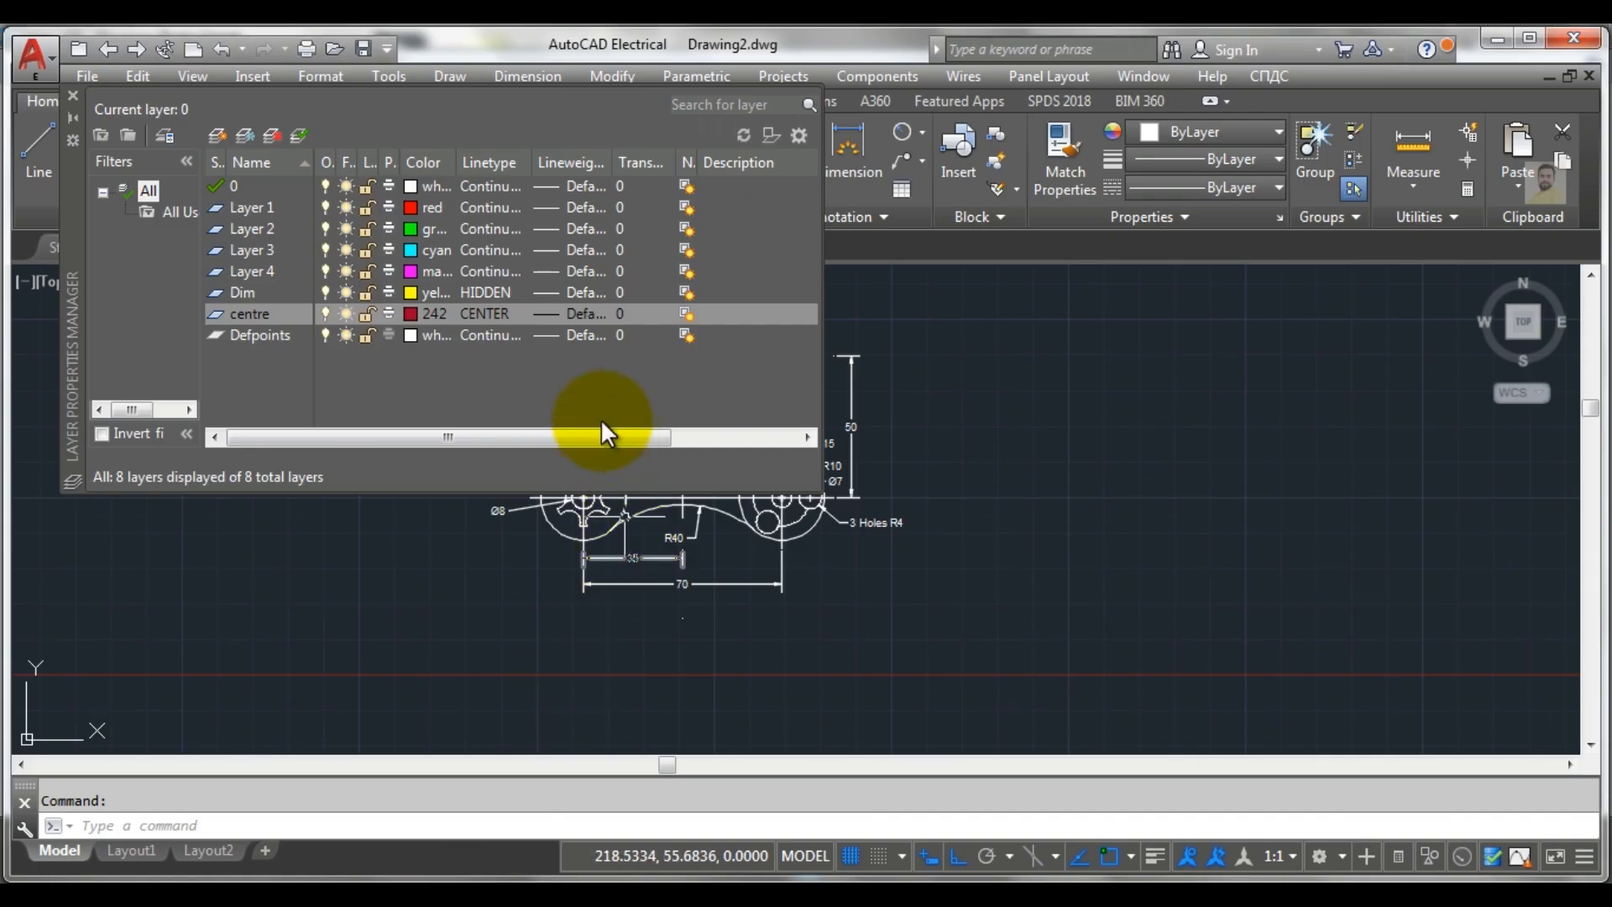
left_click(72, 99)
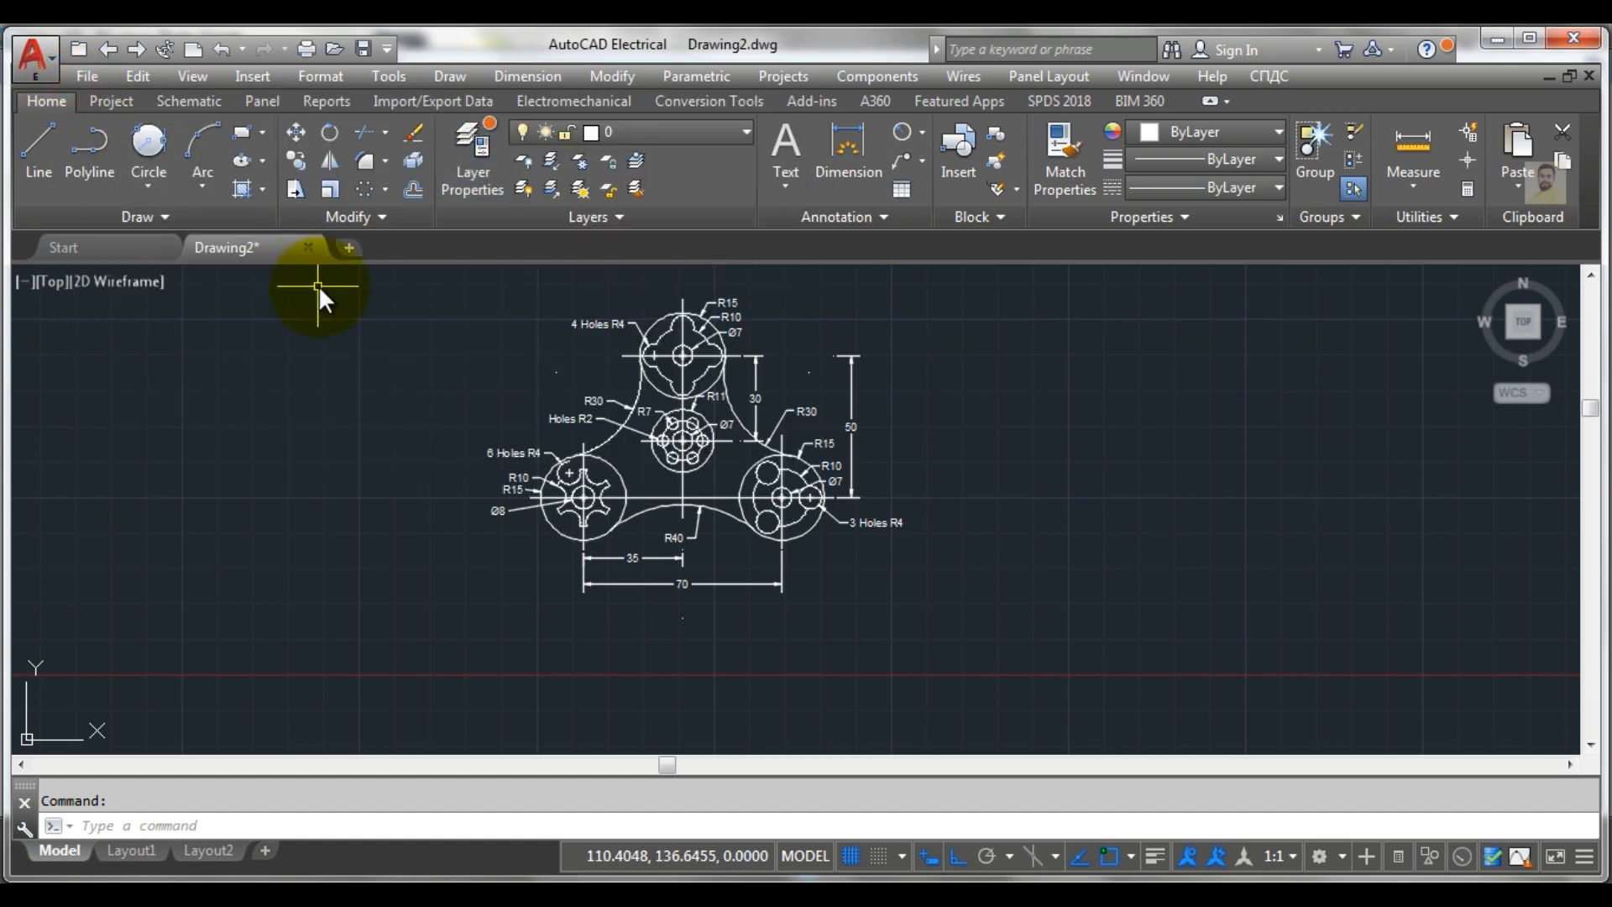
Assign the upper lobe's inner four-lobed profile and Ø7 circle to Layer 1
scroll(700, 296, "up", 4)
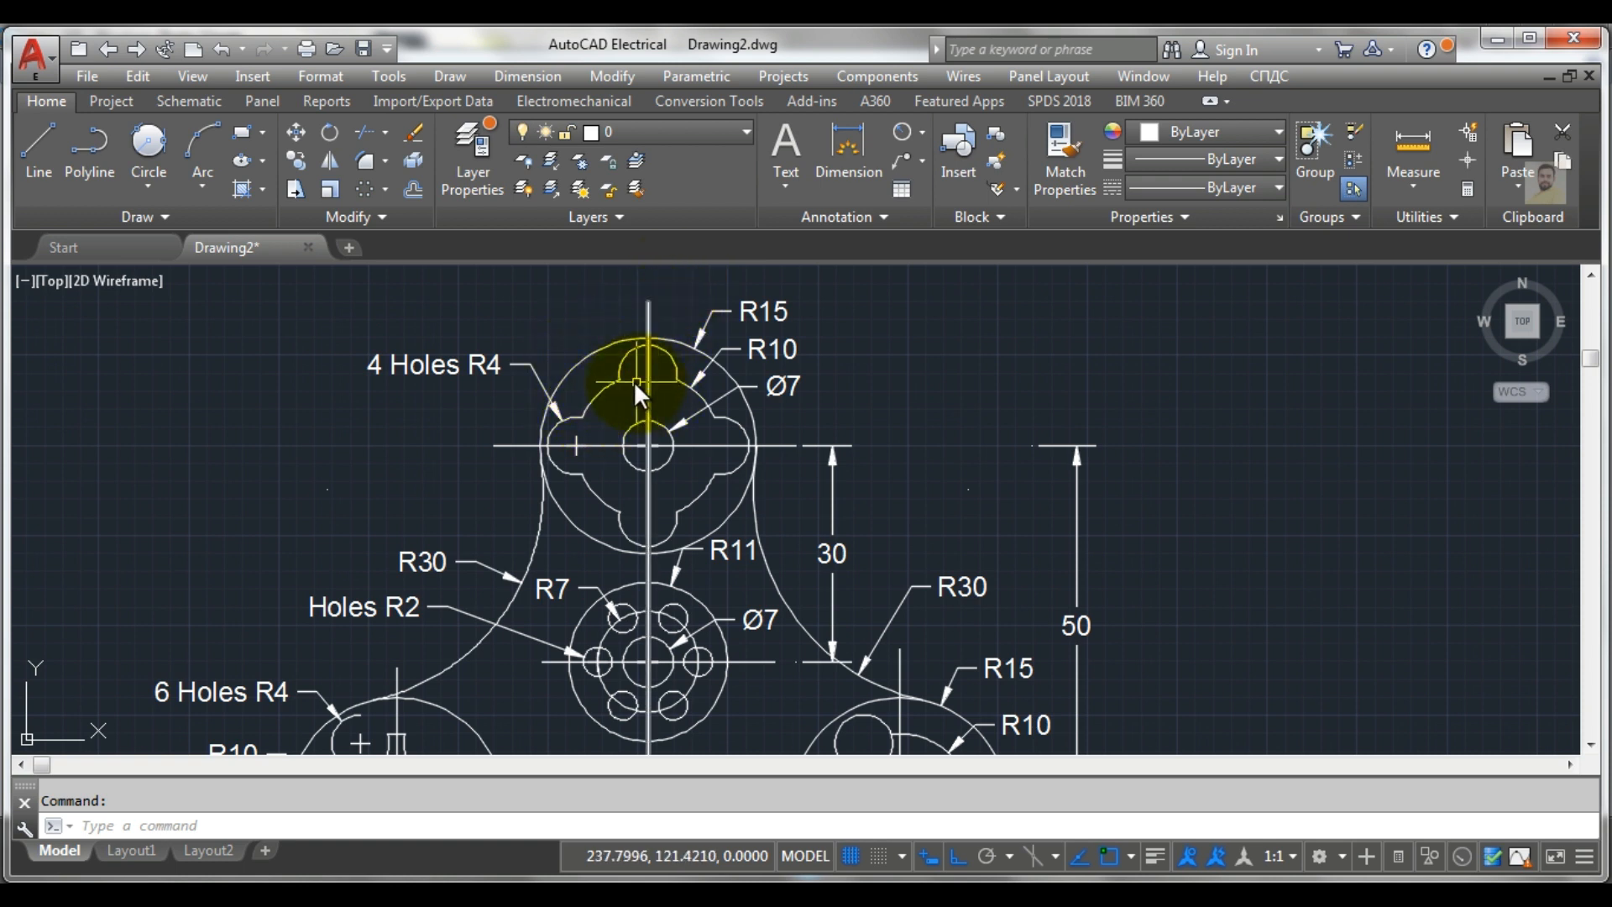
left_click(544, 335)
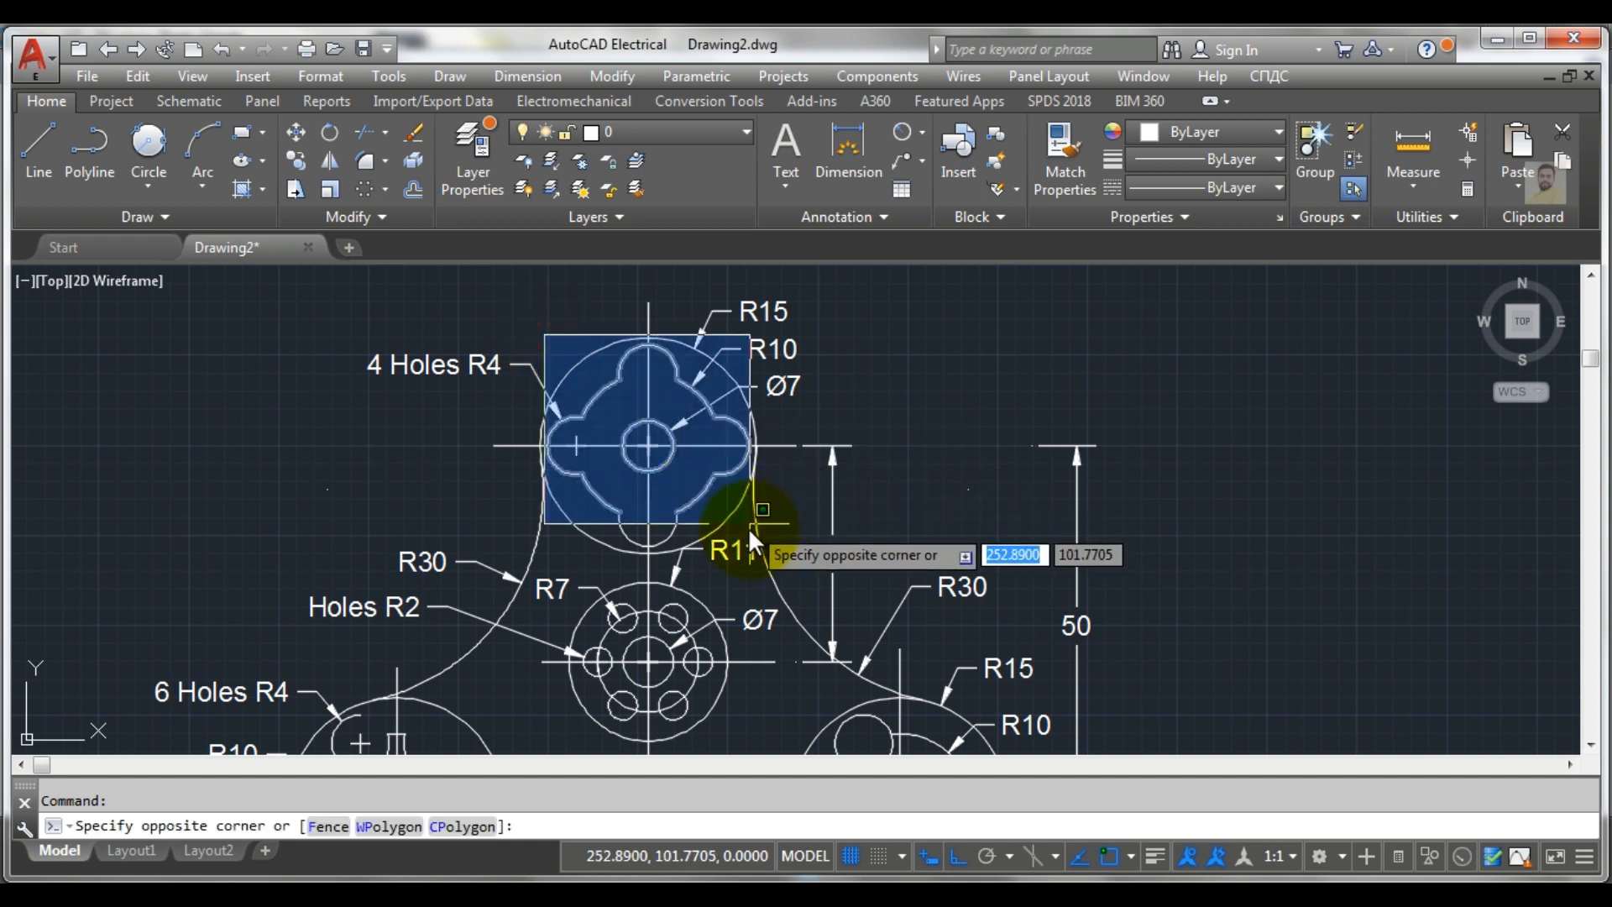
left_click(761, 549)
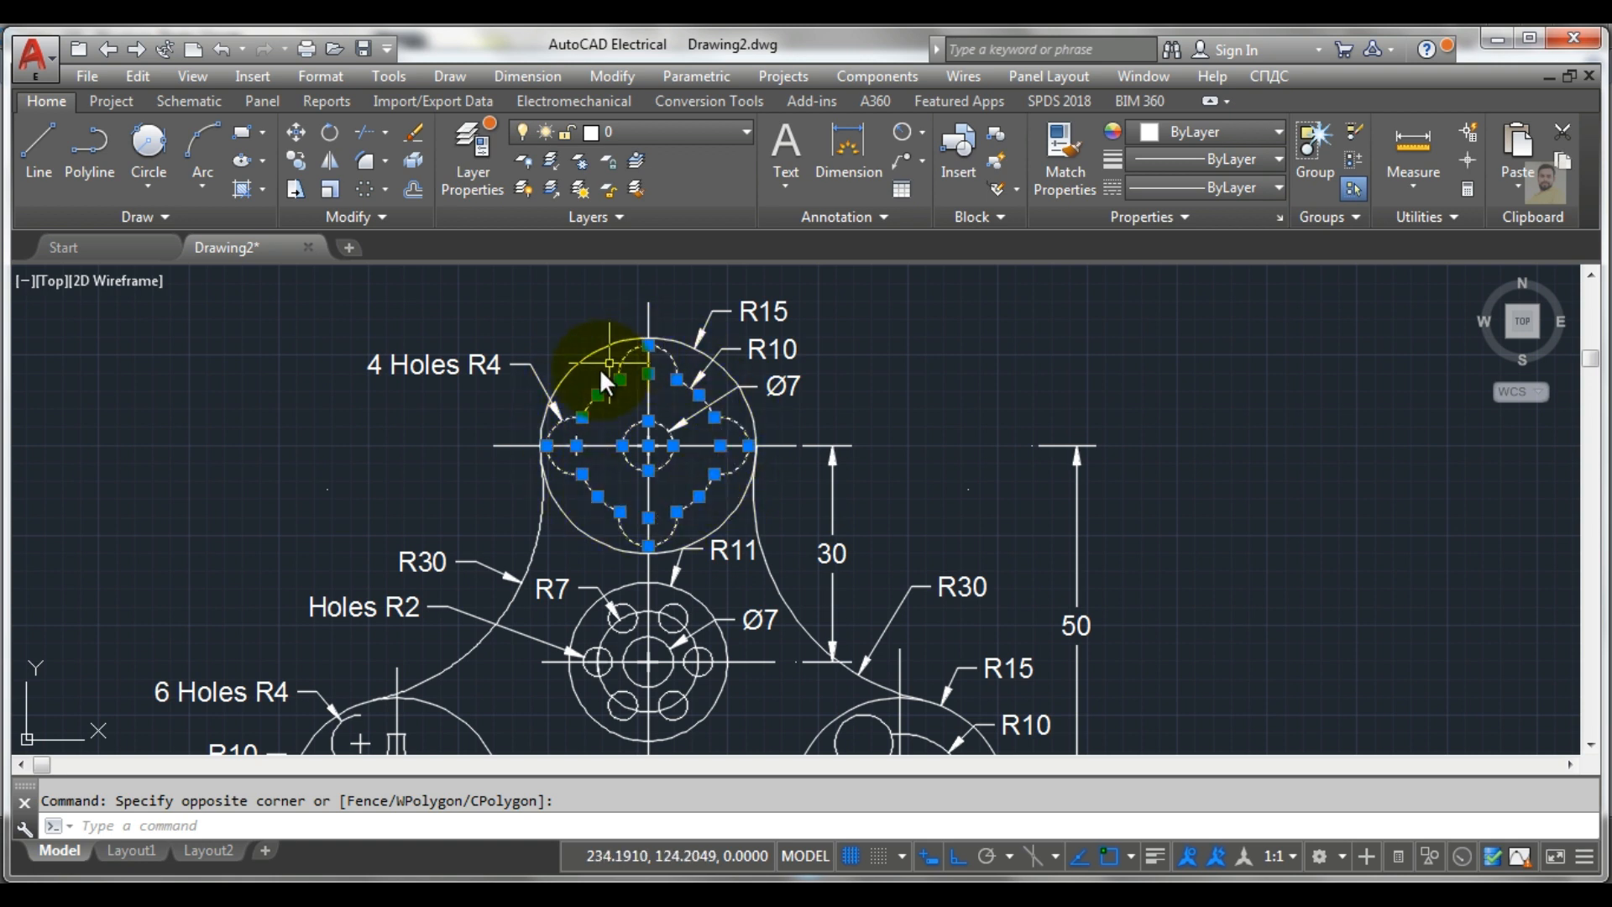
left_click(647, 131)
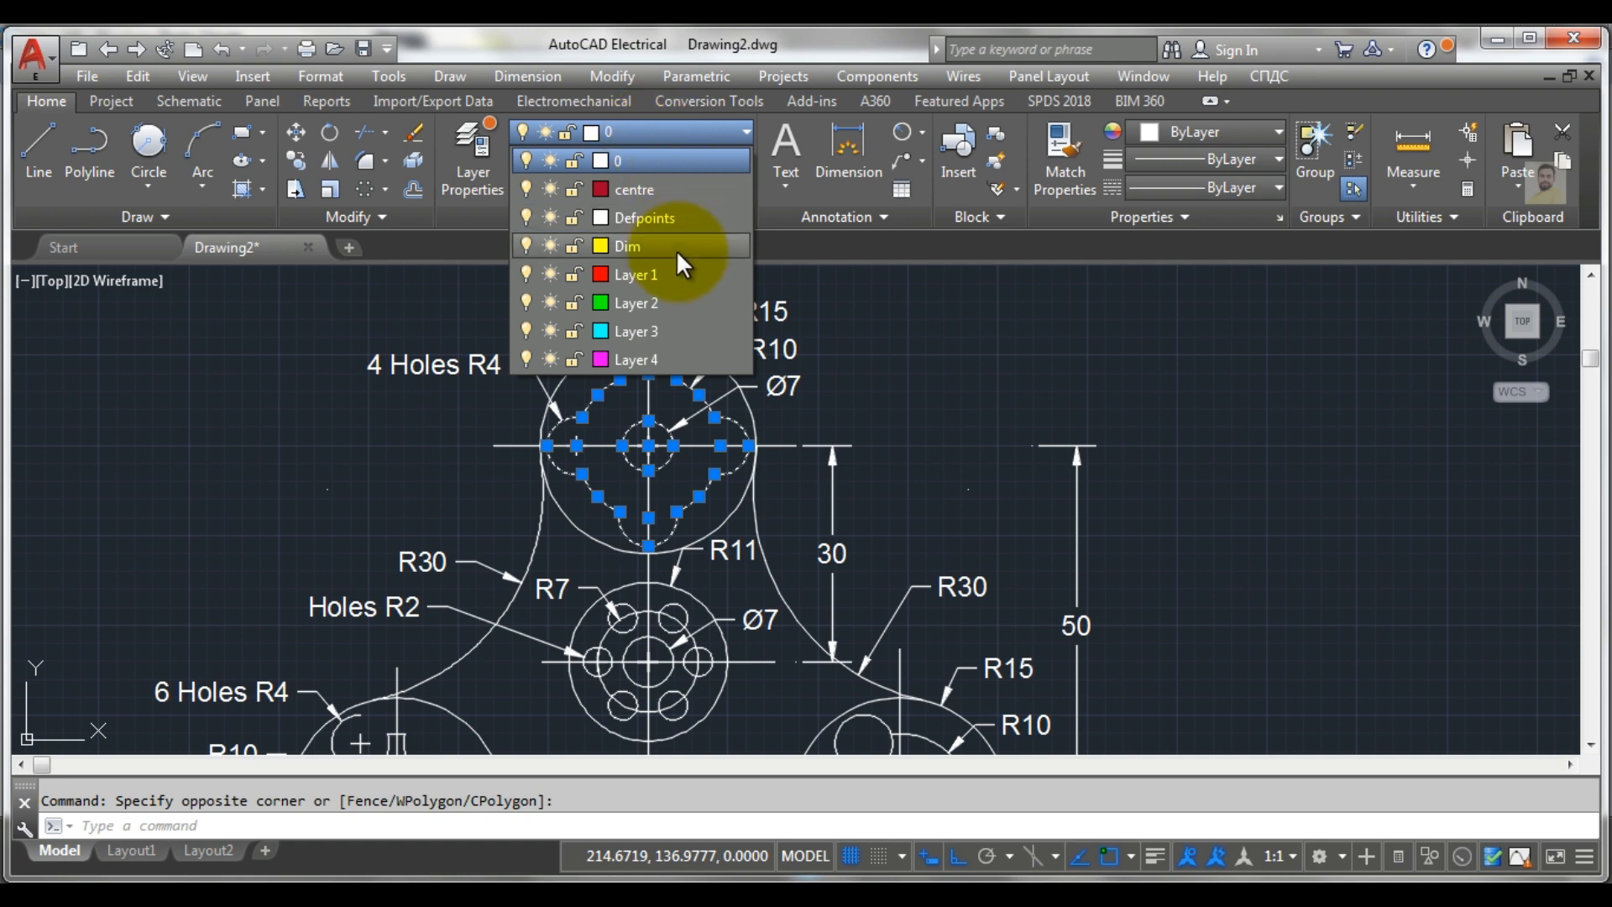
left_click(648, 274)
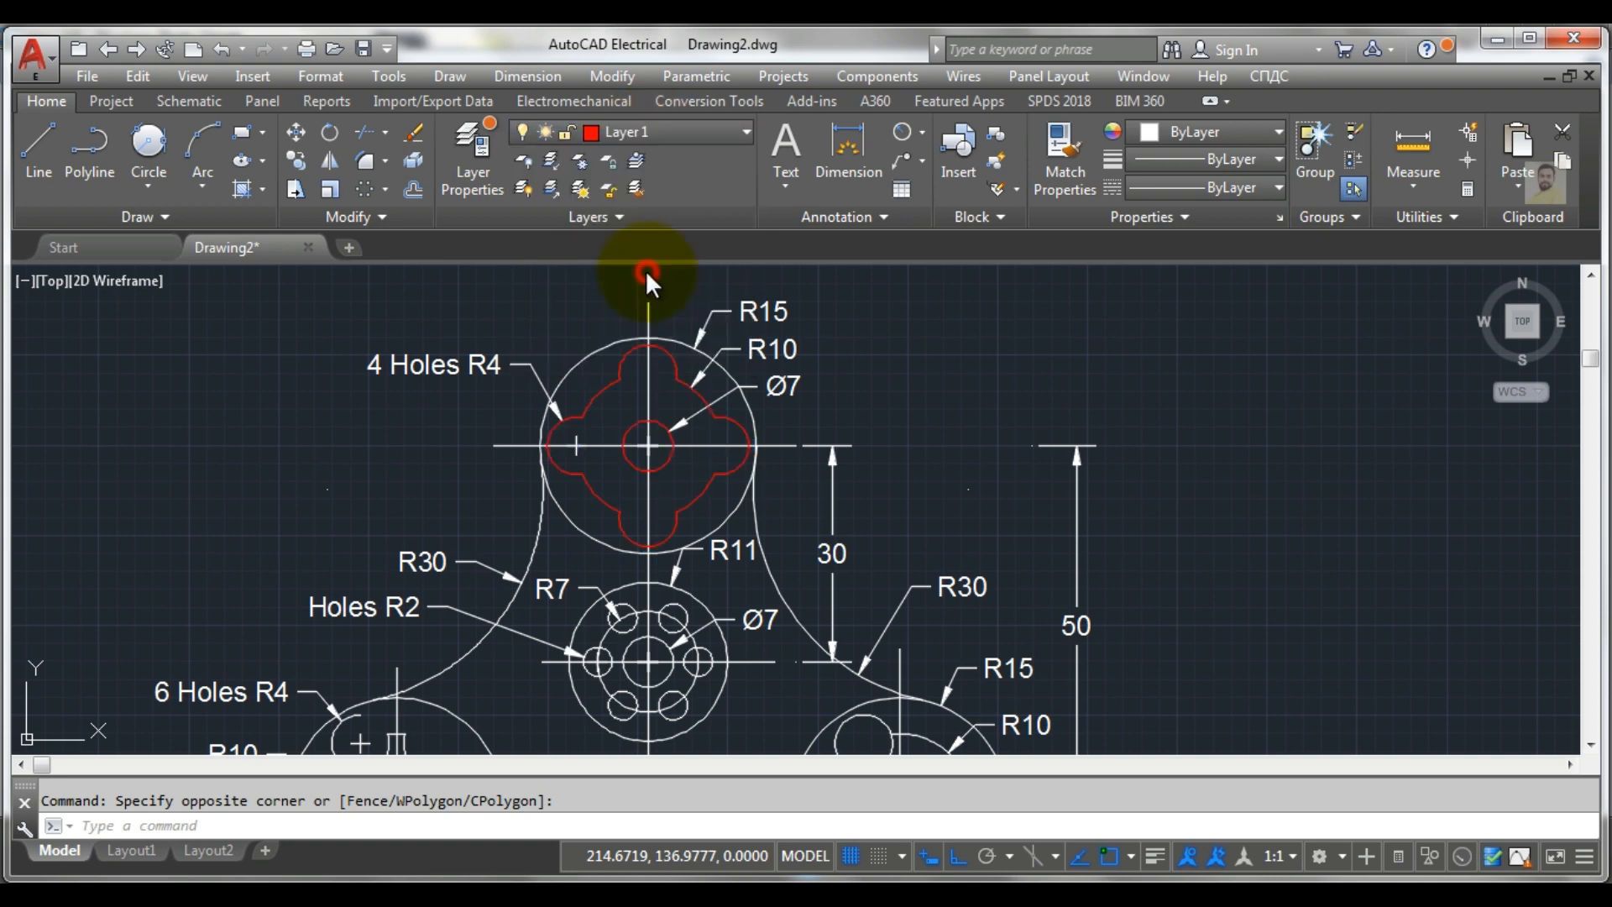
Assign the lower-left lobe's six-notched inner profile and Ø8 circle to Layer 2
scroll(658, 264, "down", 5)
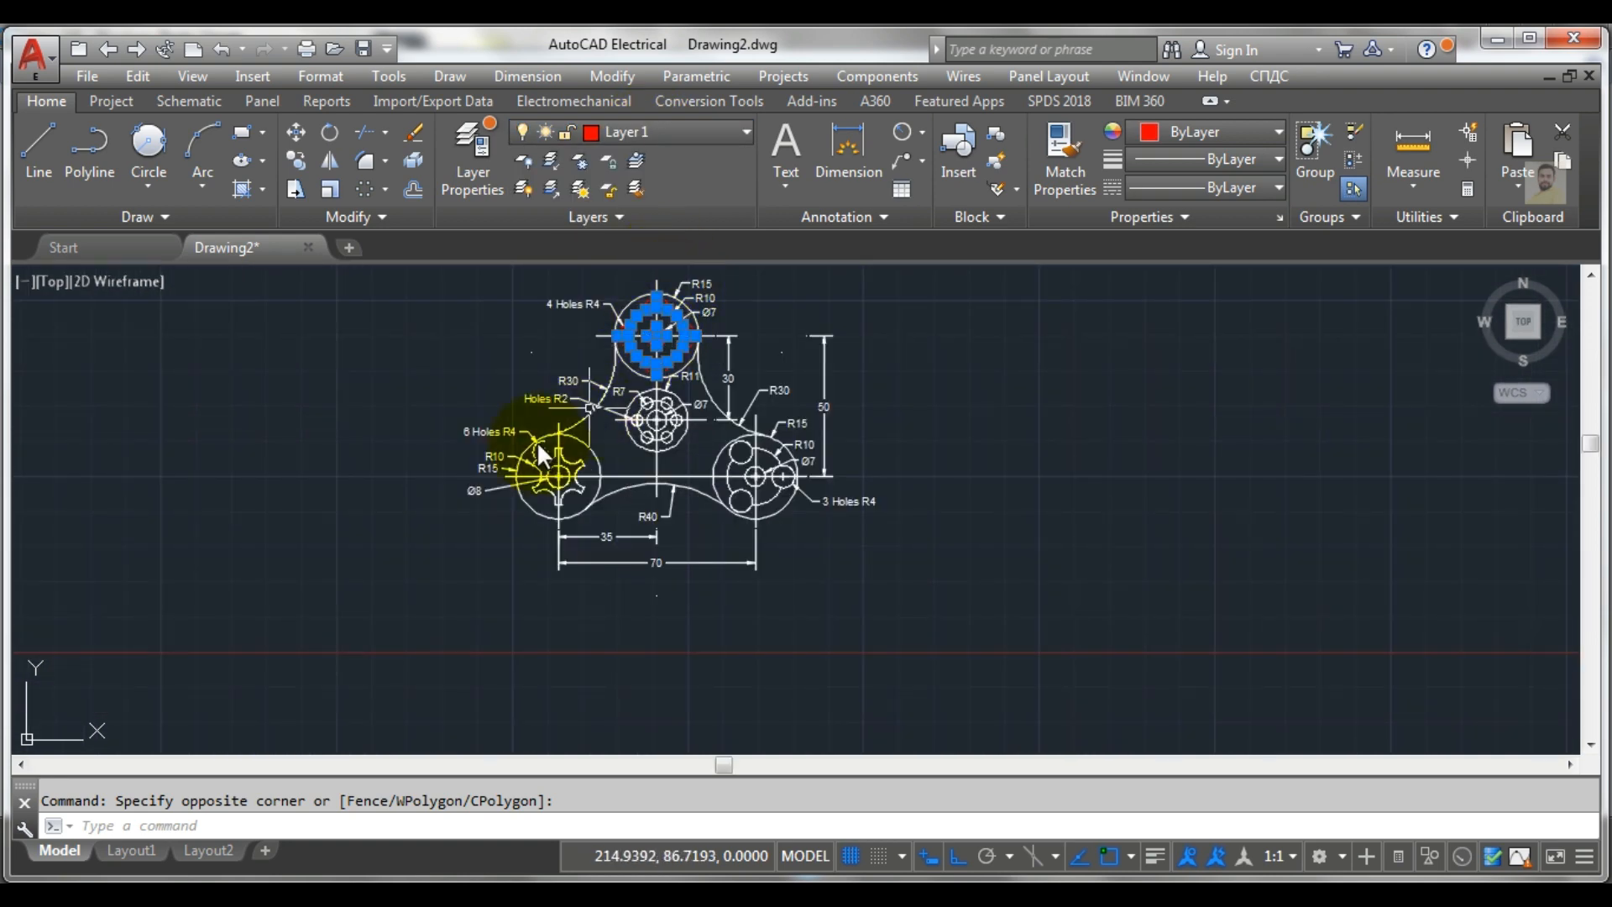
scroll(512, 470, "up", 5)
scroll(576, 431, "up", 3)
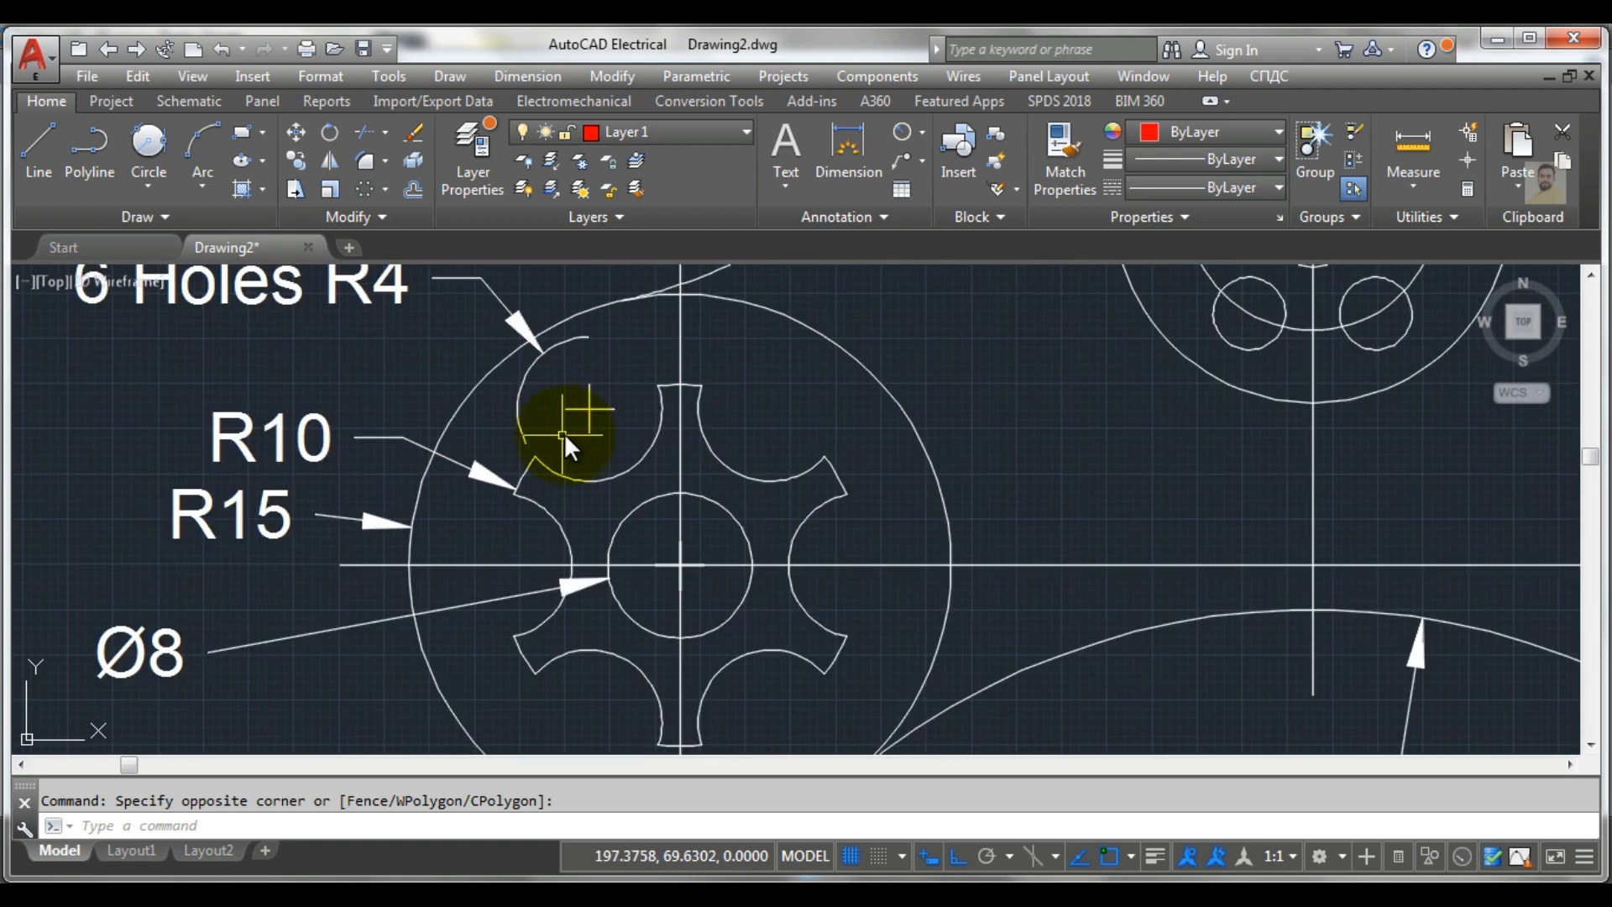
key("Escape")
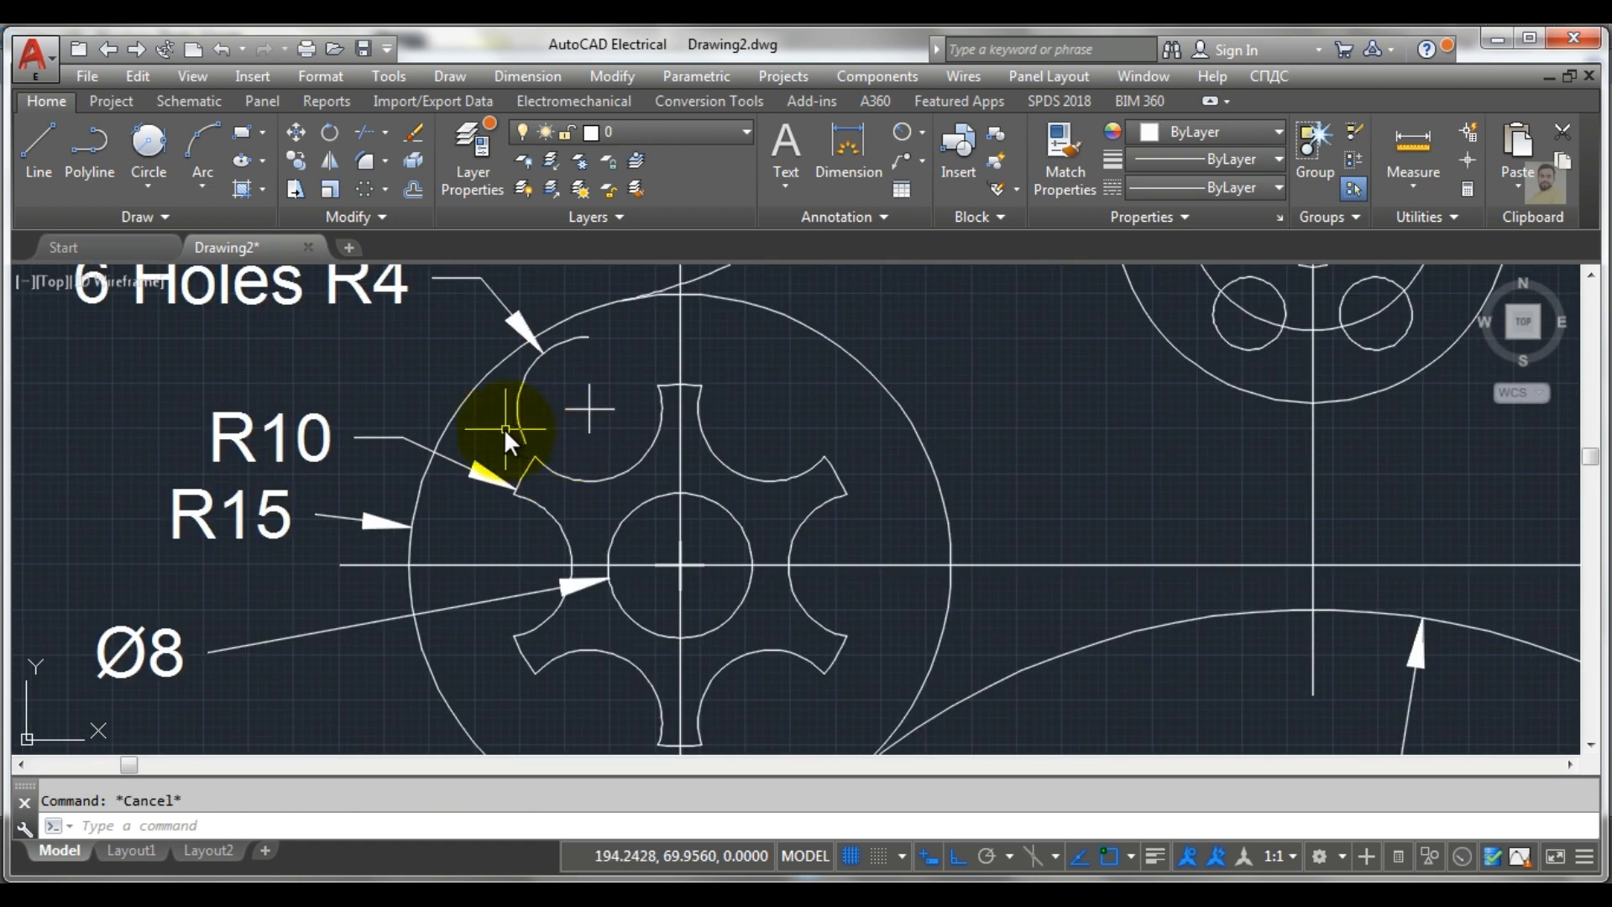
left_click(502, 373)
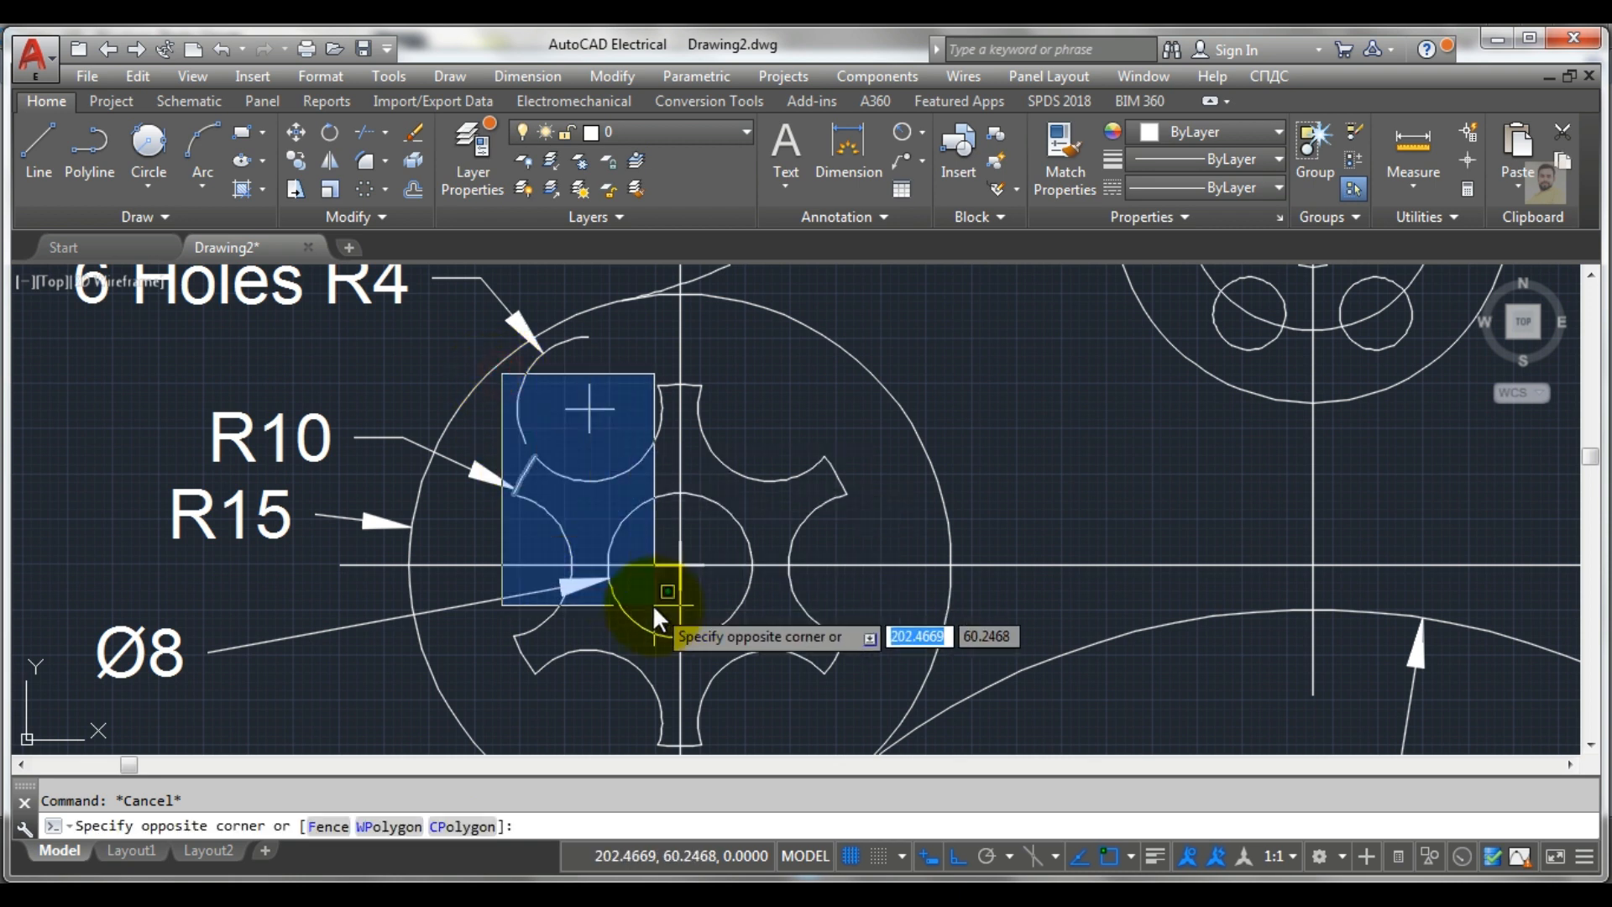
left_click(848, 752)
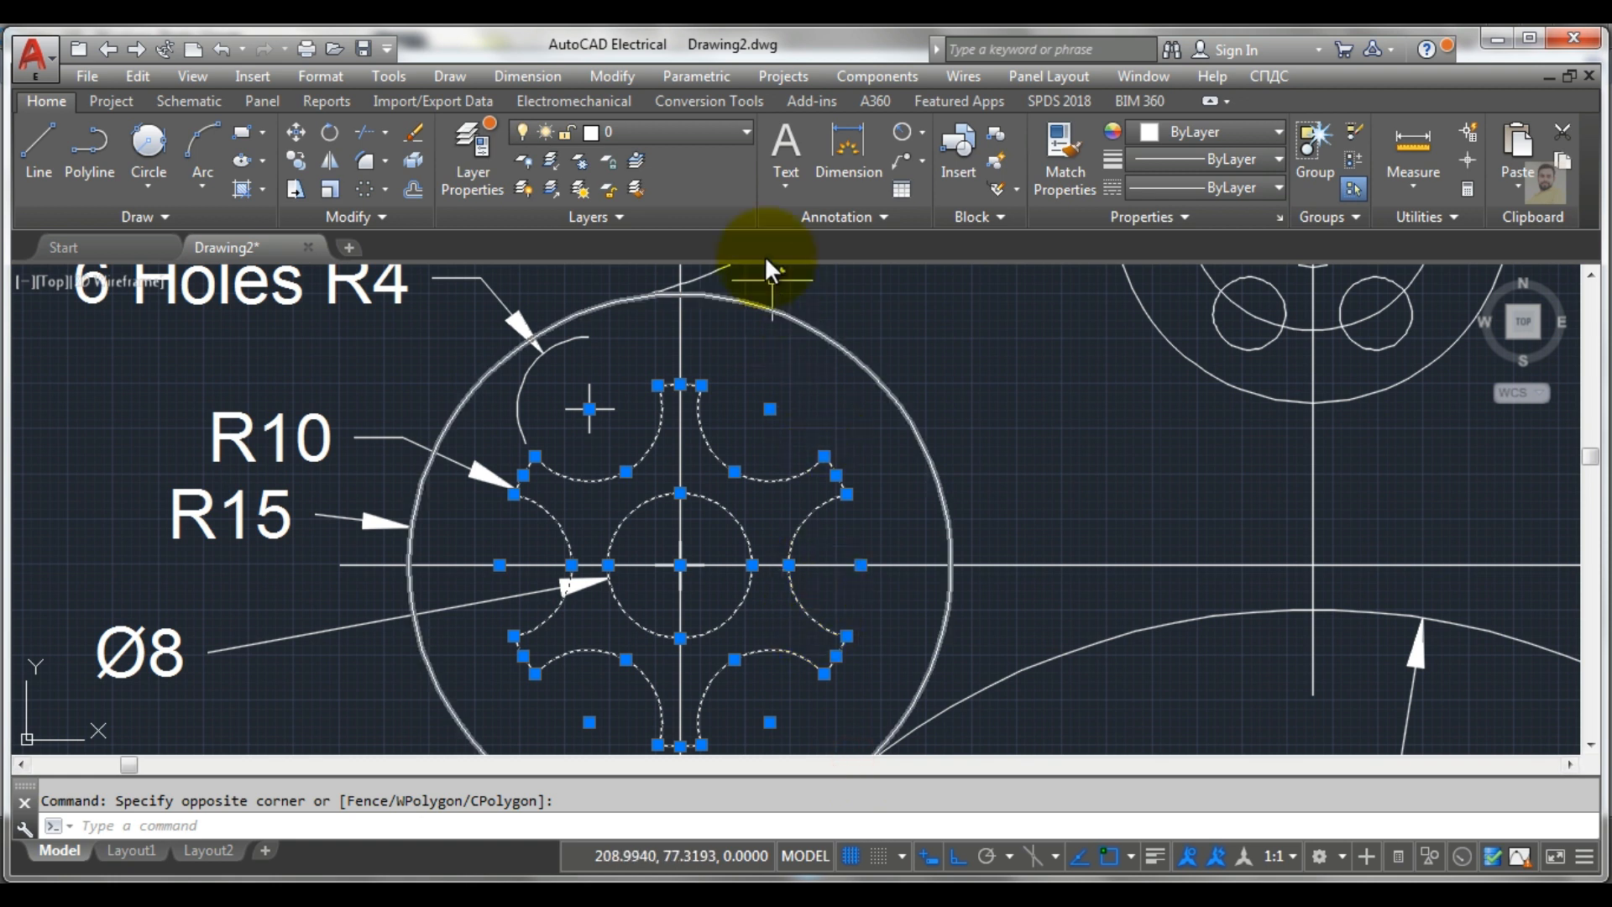
left_click(700, 140)
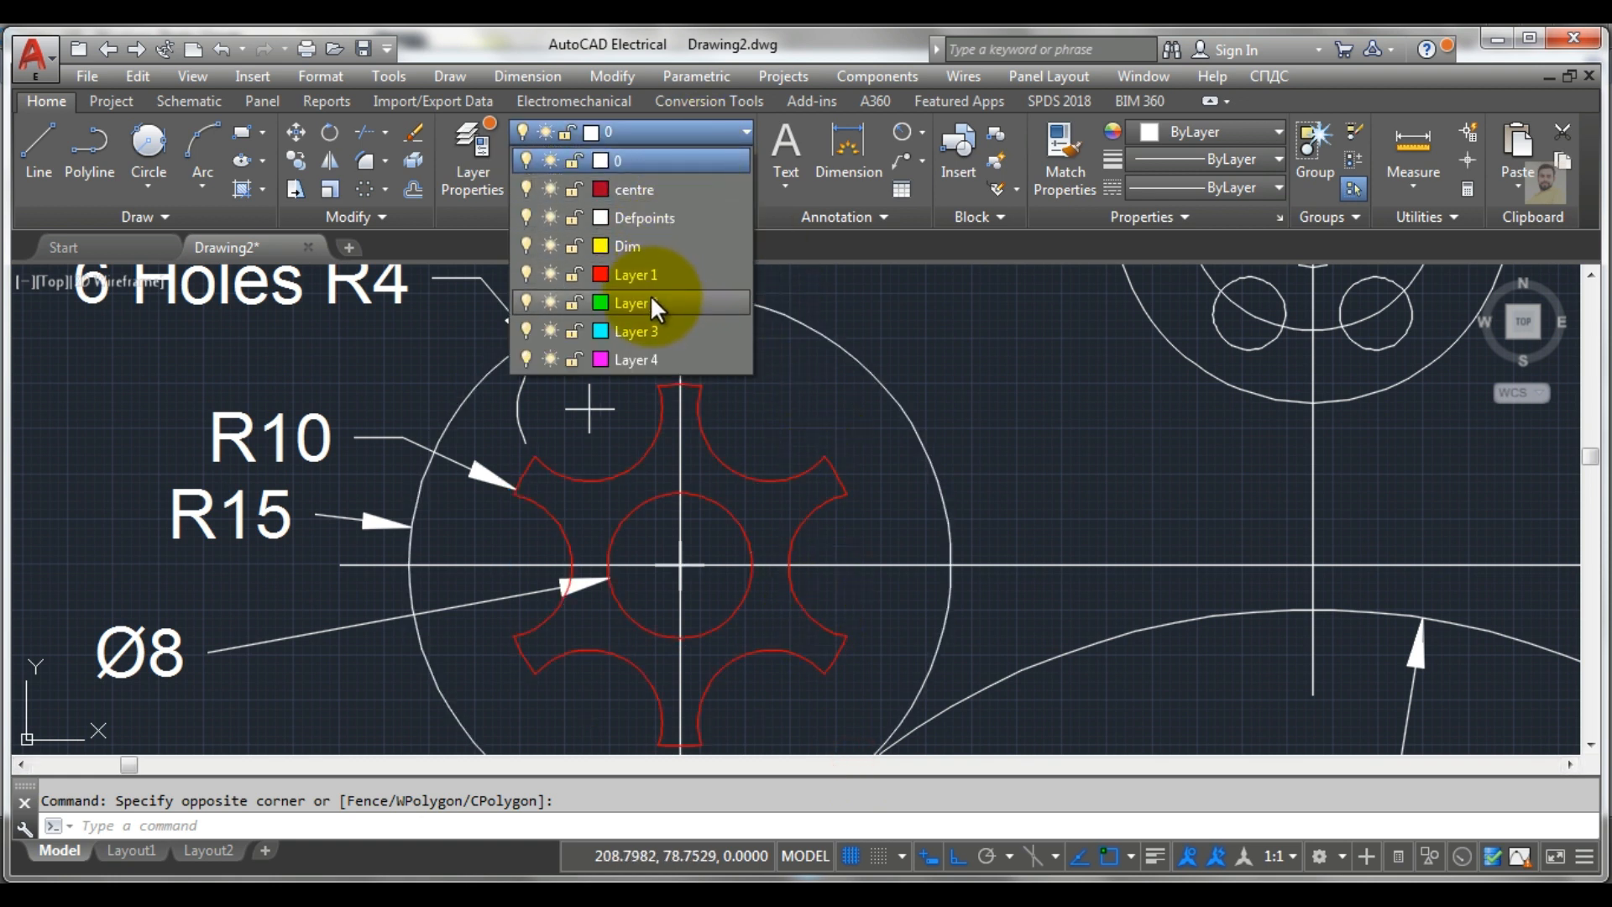
left_click(648, 296)
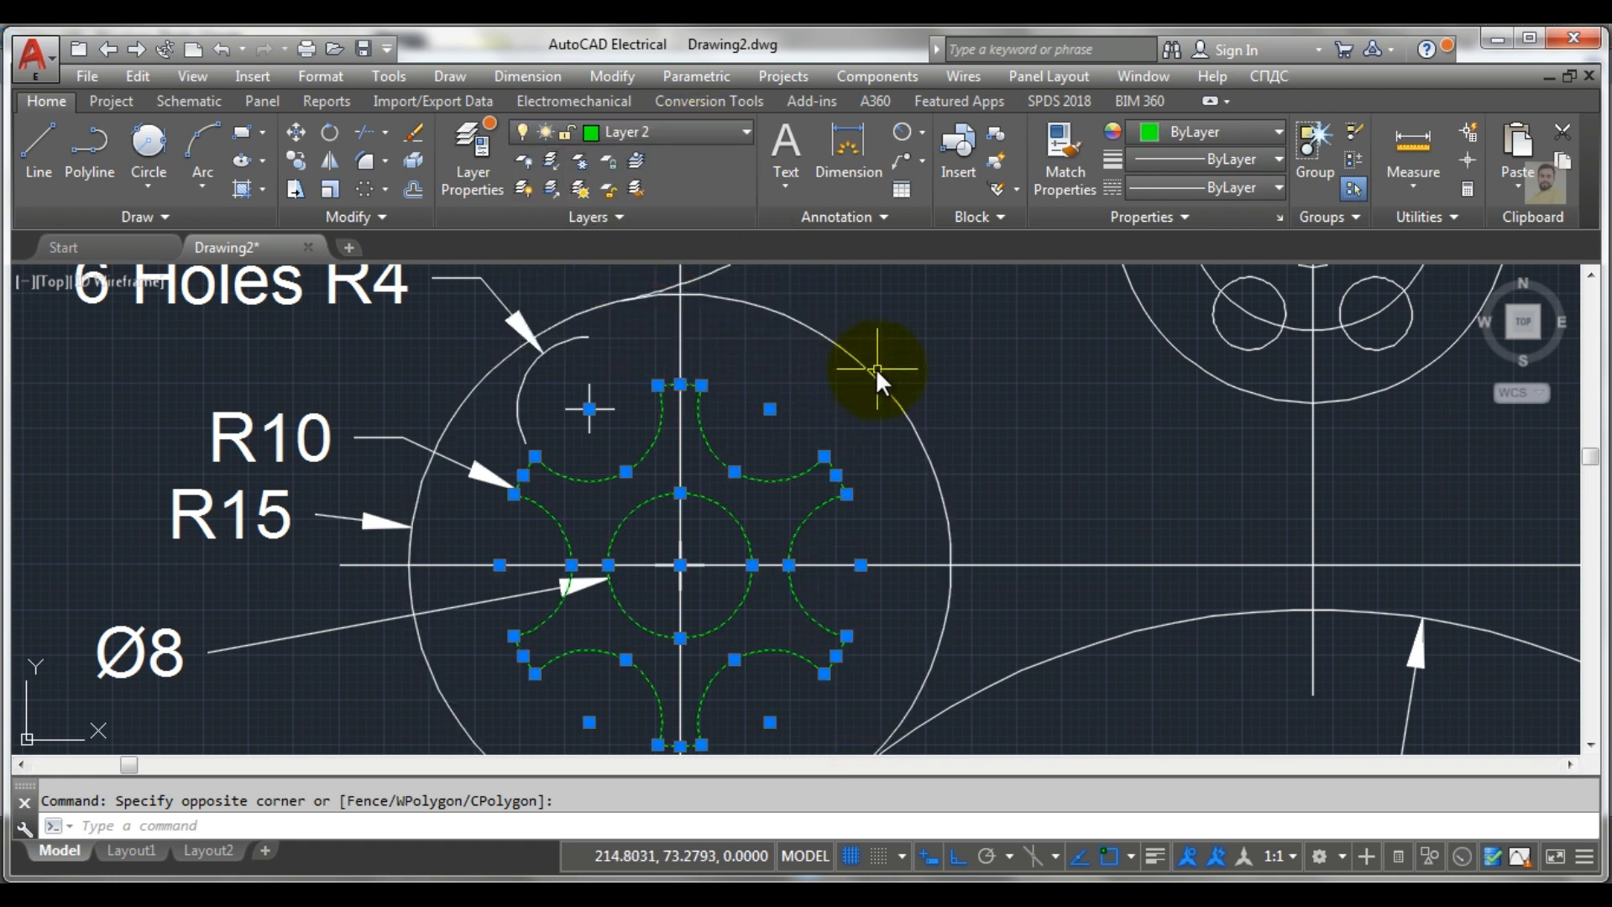
key("Escape")
Try assigning the lower-right lobe's Ø7 circle, three R4 holes and R10 arcs to Layer 3 with one window selection
scroll(877, 372, "down", 3)
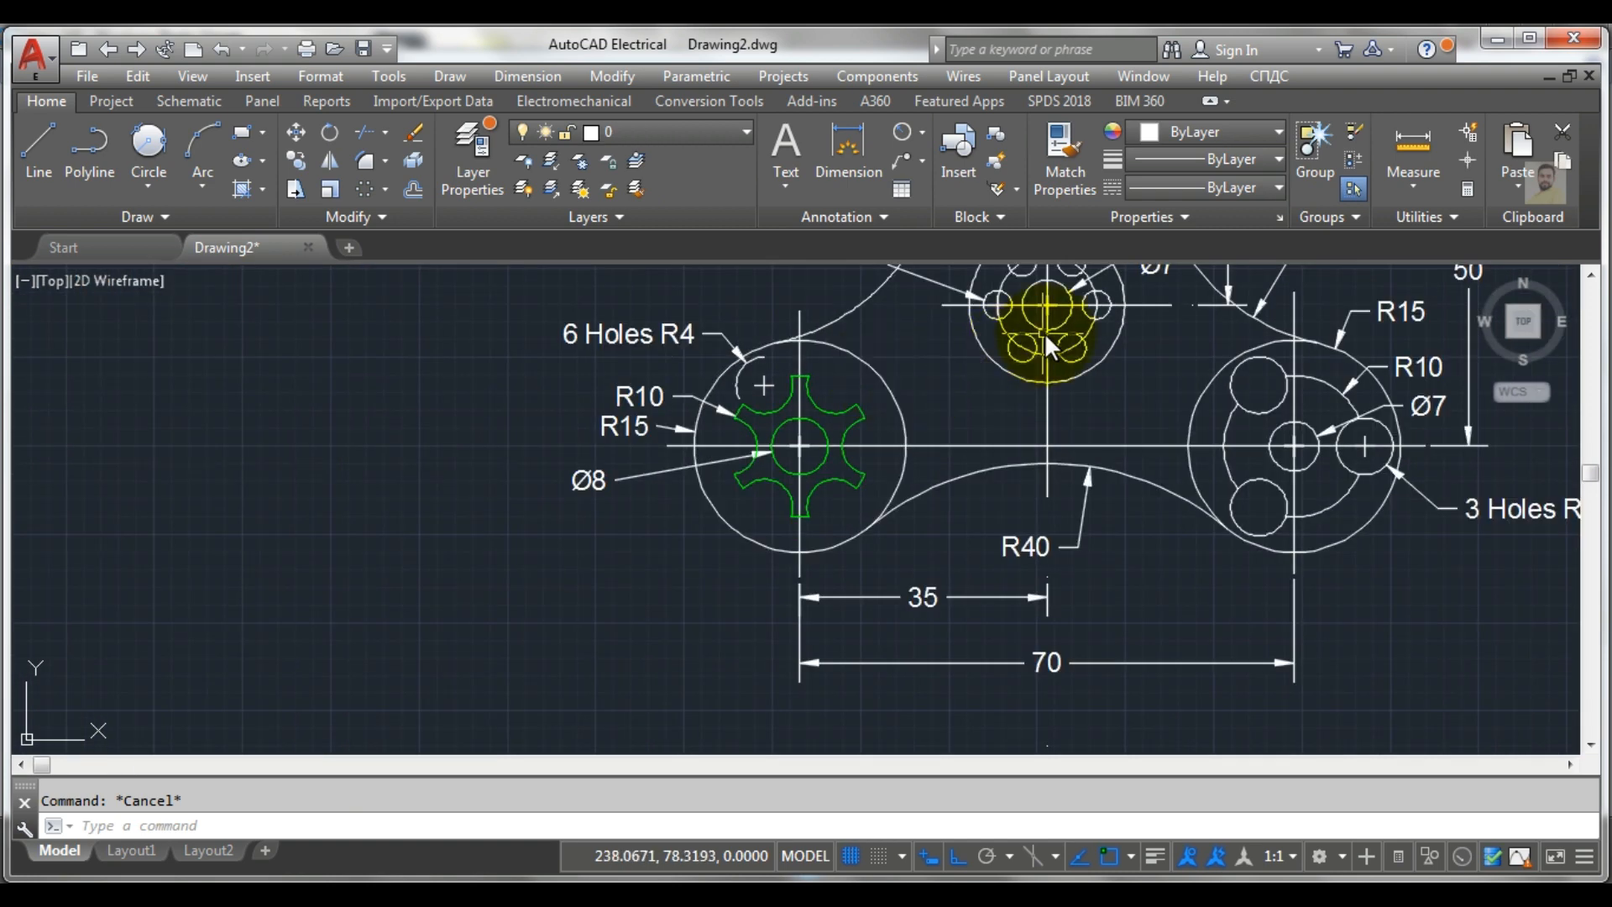
mouse_move(1045, 336)
middle_mouse_down()
mouse_move(715, 404)
mouse_move(677, 455)
middle_mouse_up()
scroll(808, 465, "up", 2)
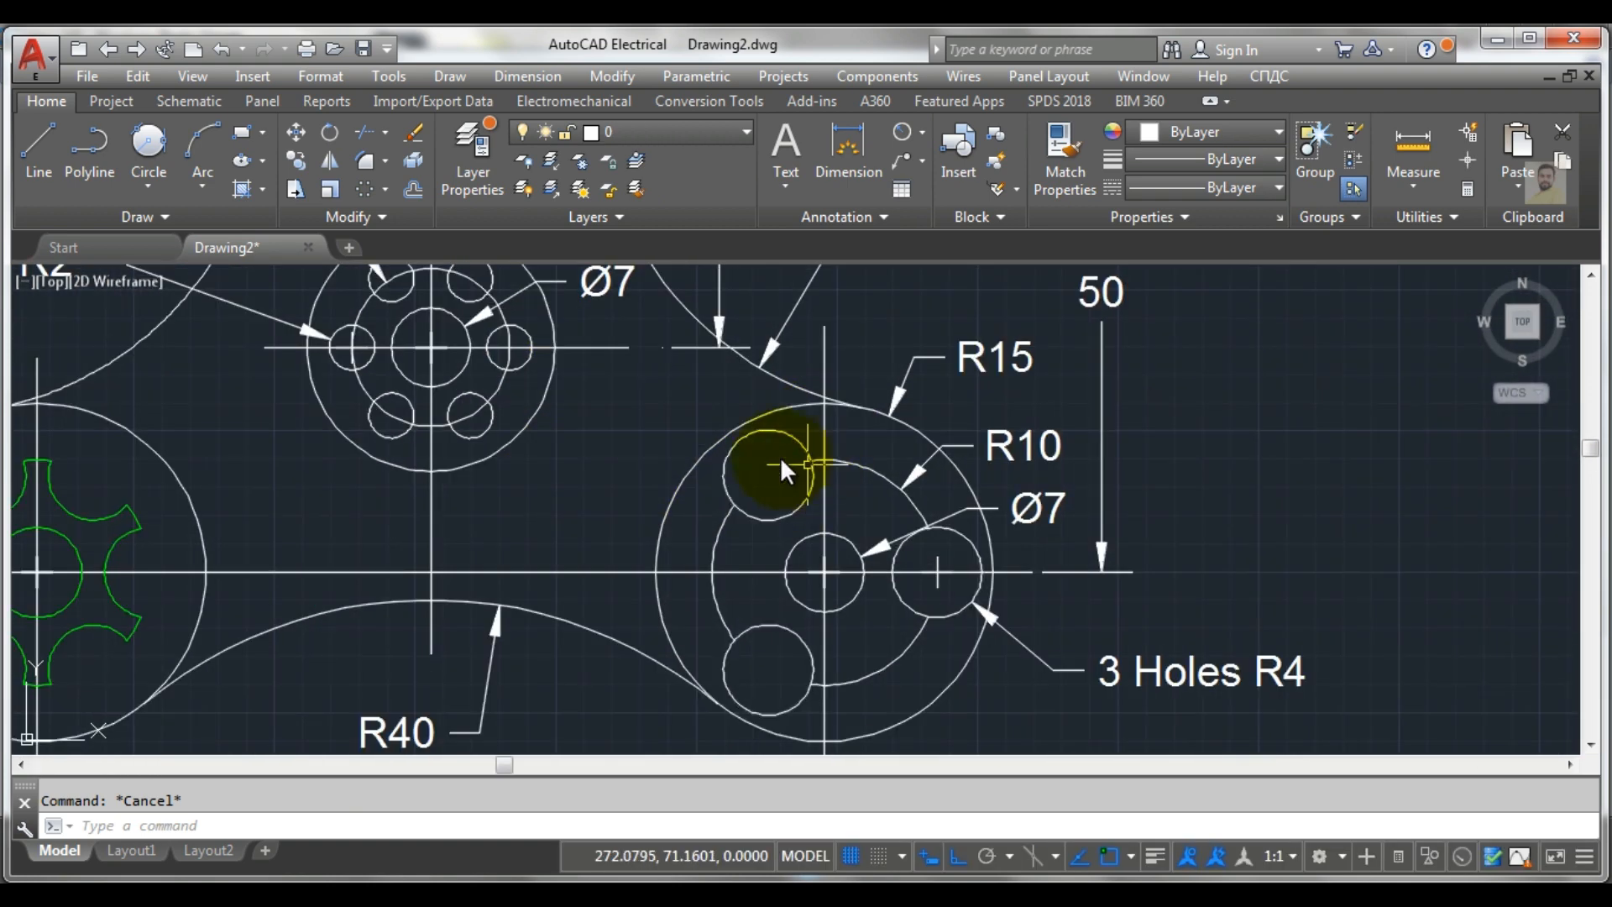
left_click(713, 424)
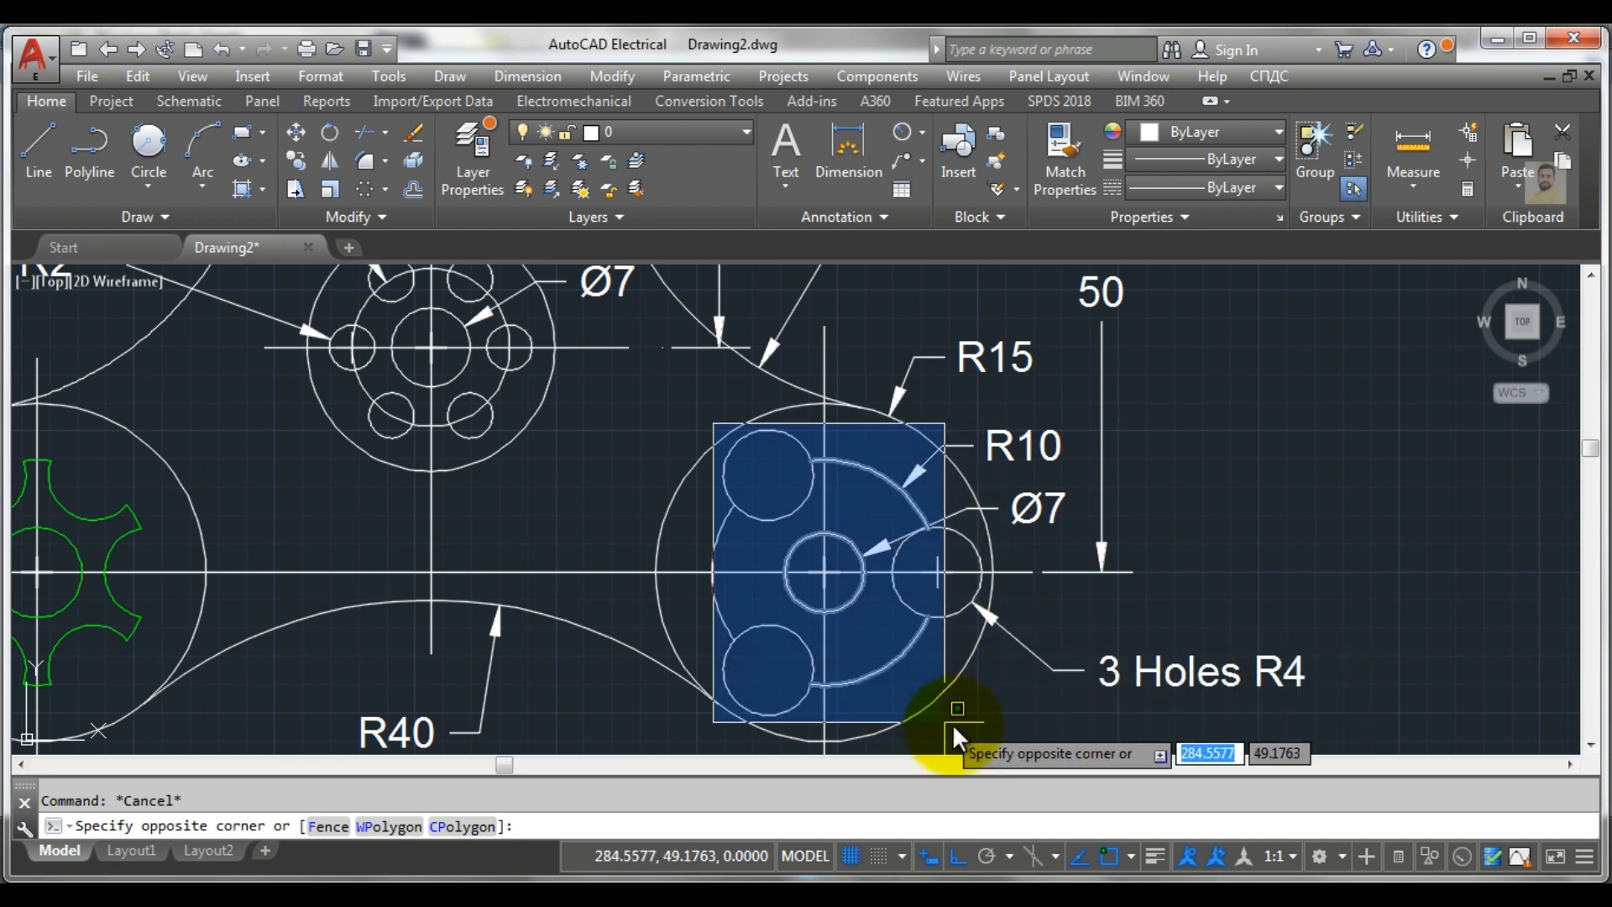
left_click(1010, 715)
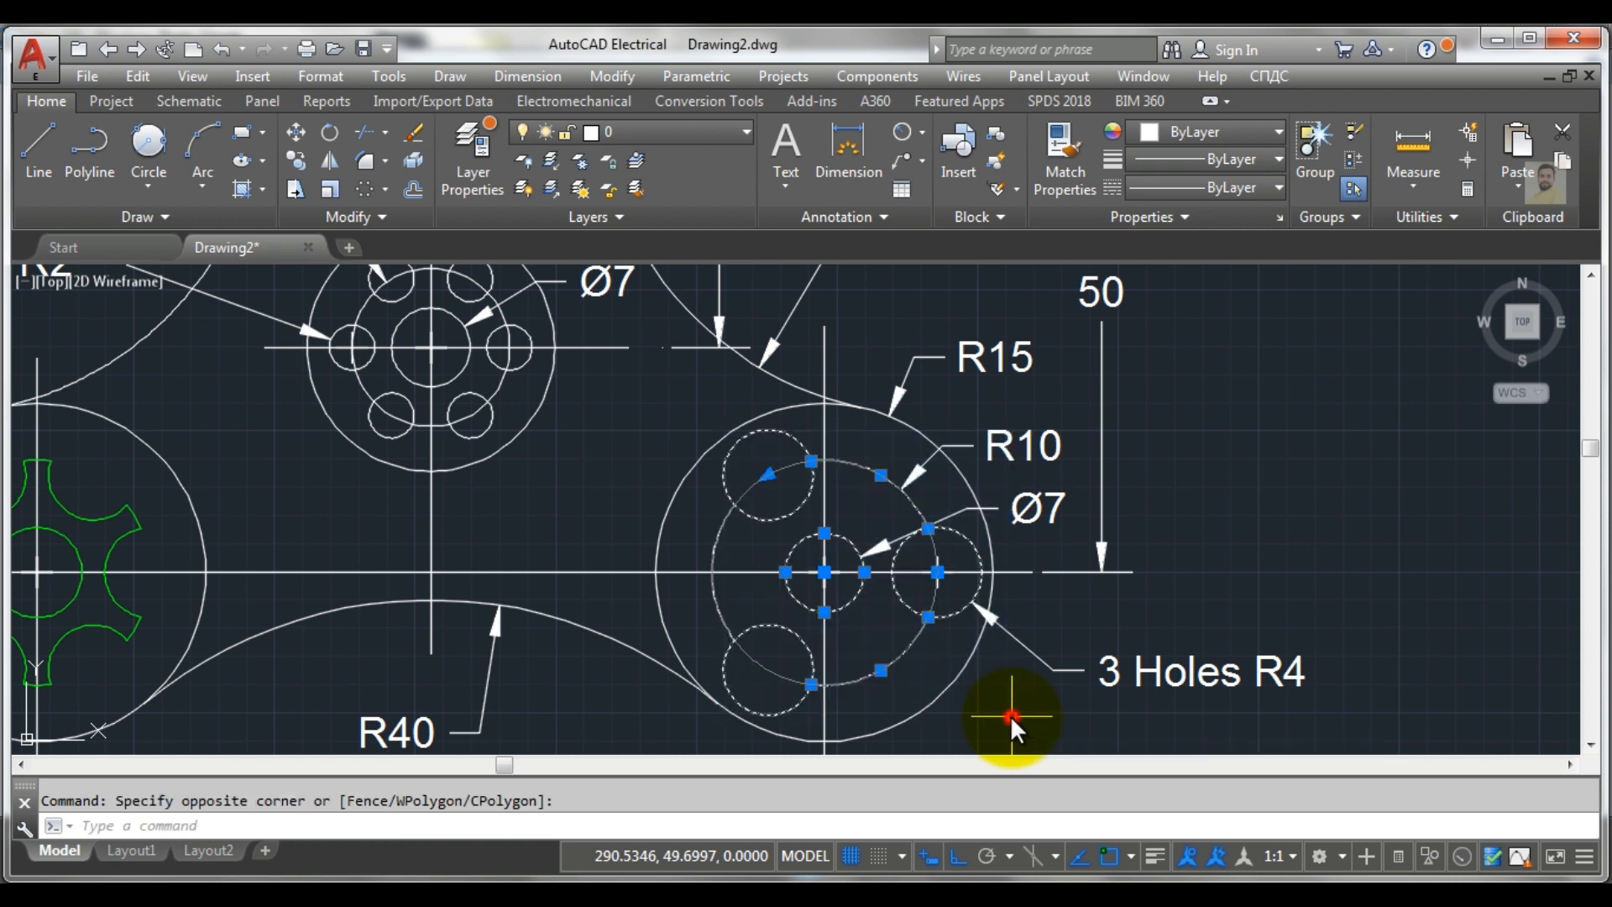
left_click(625, 134)
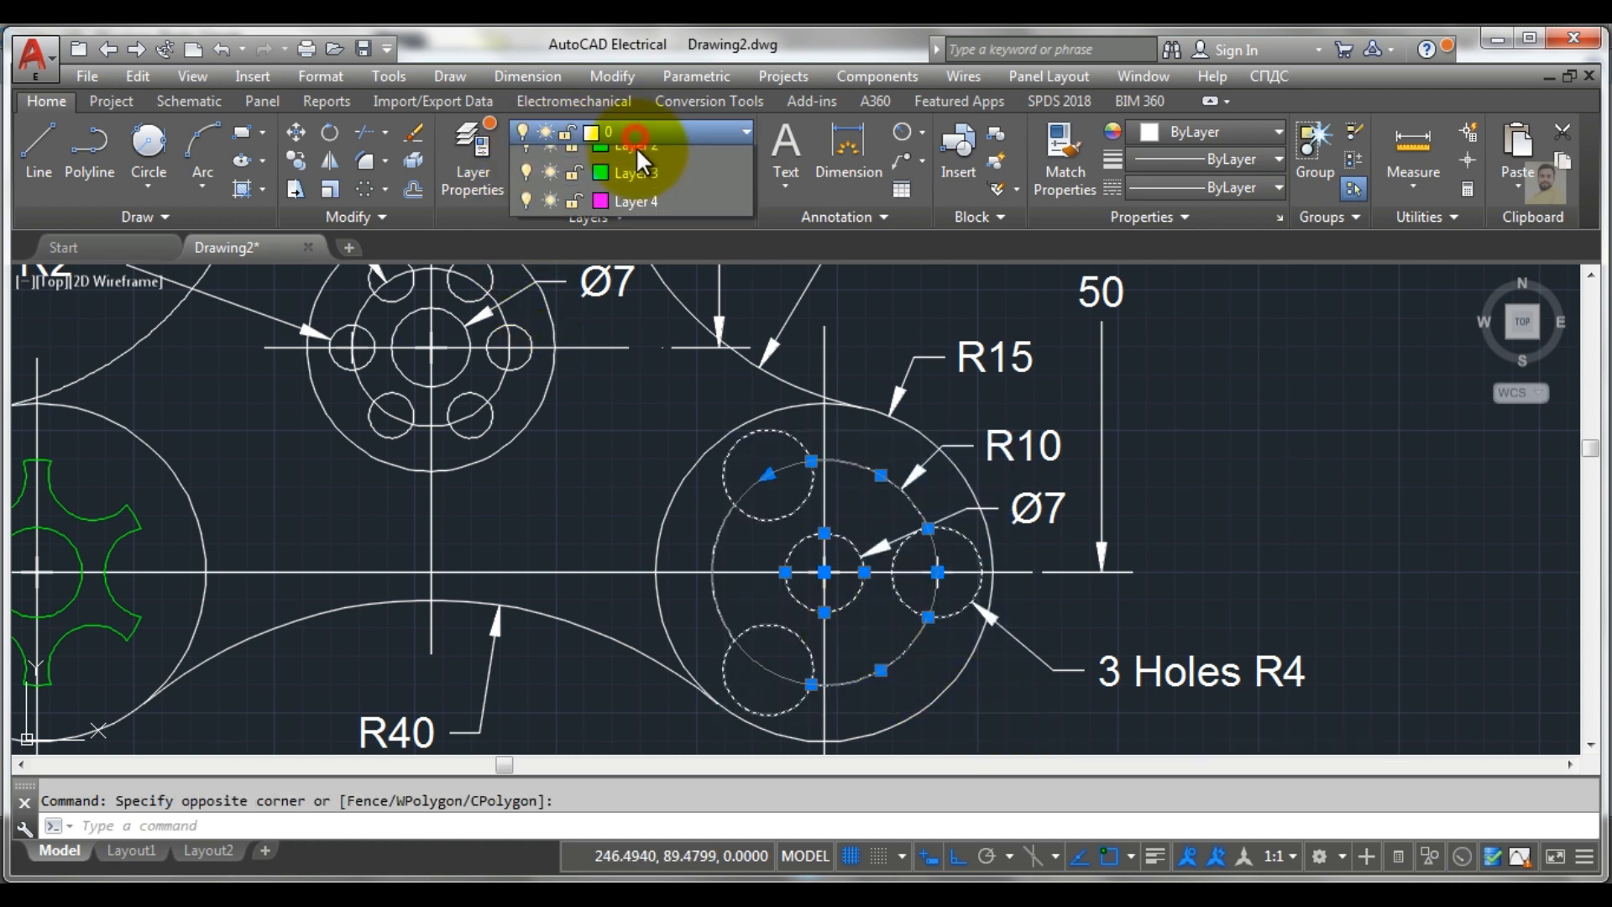
left_click(645, 330)
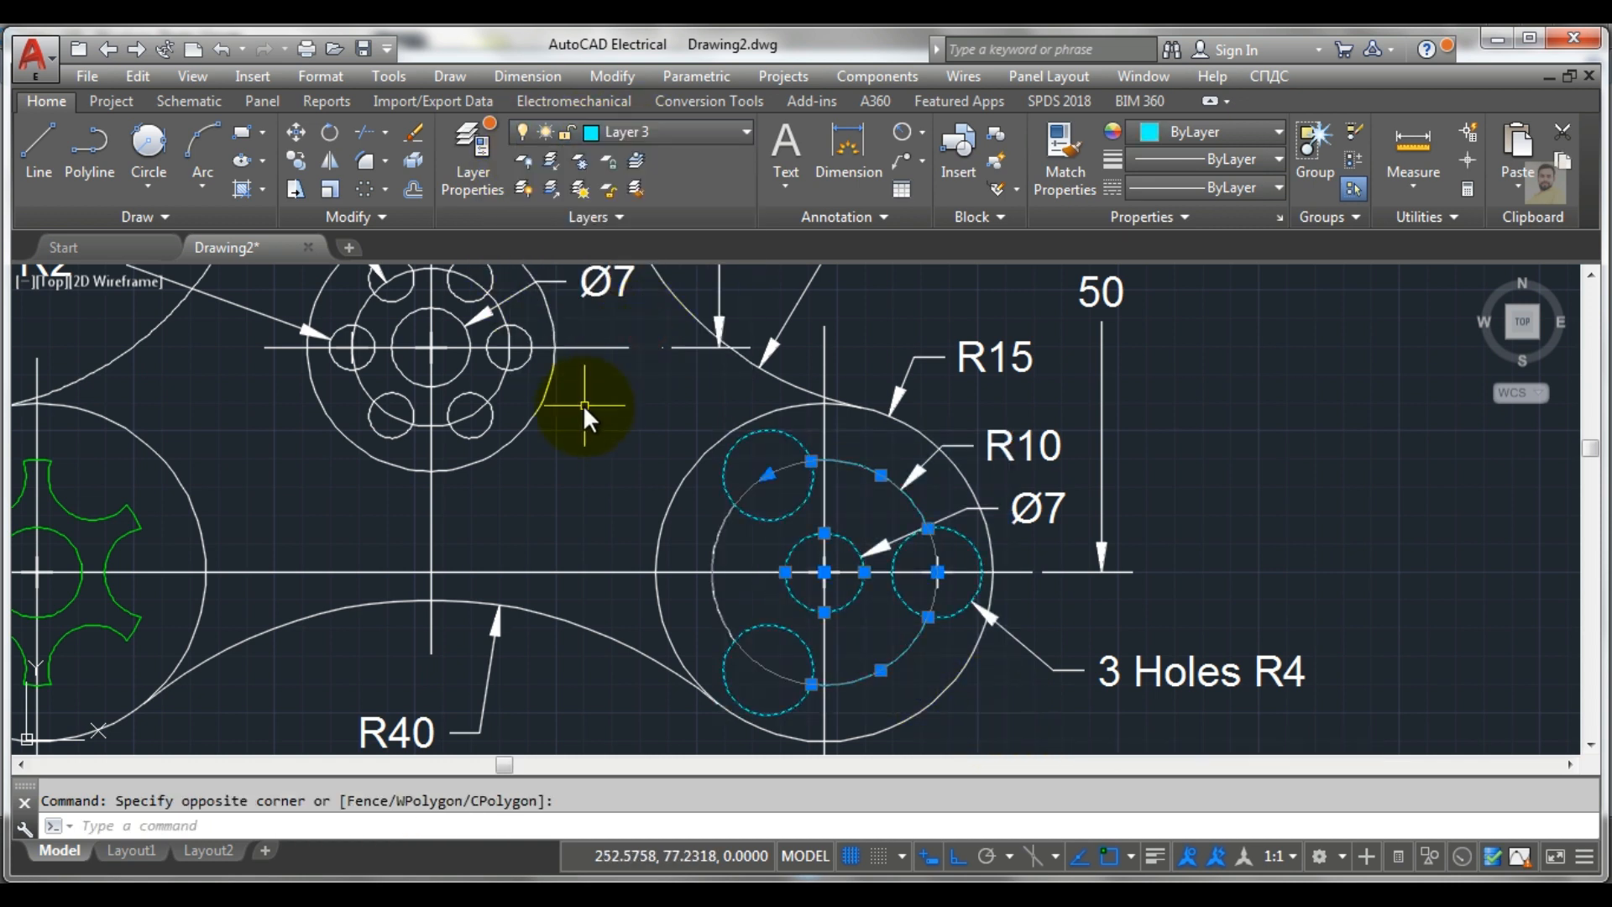
key("Escape")
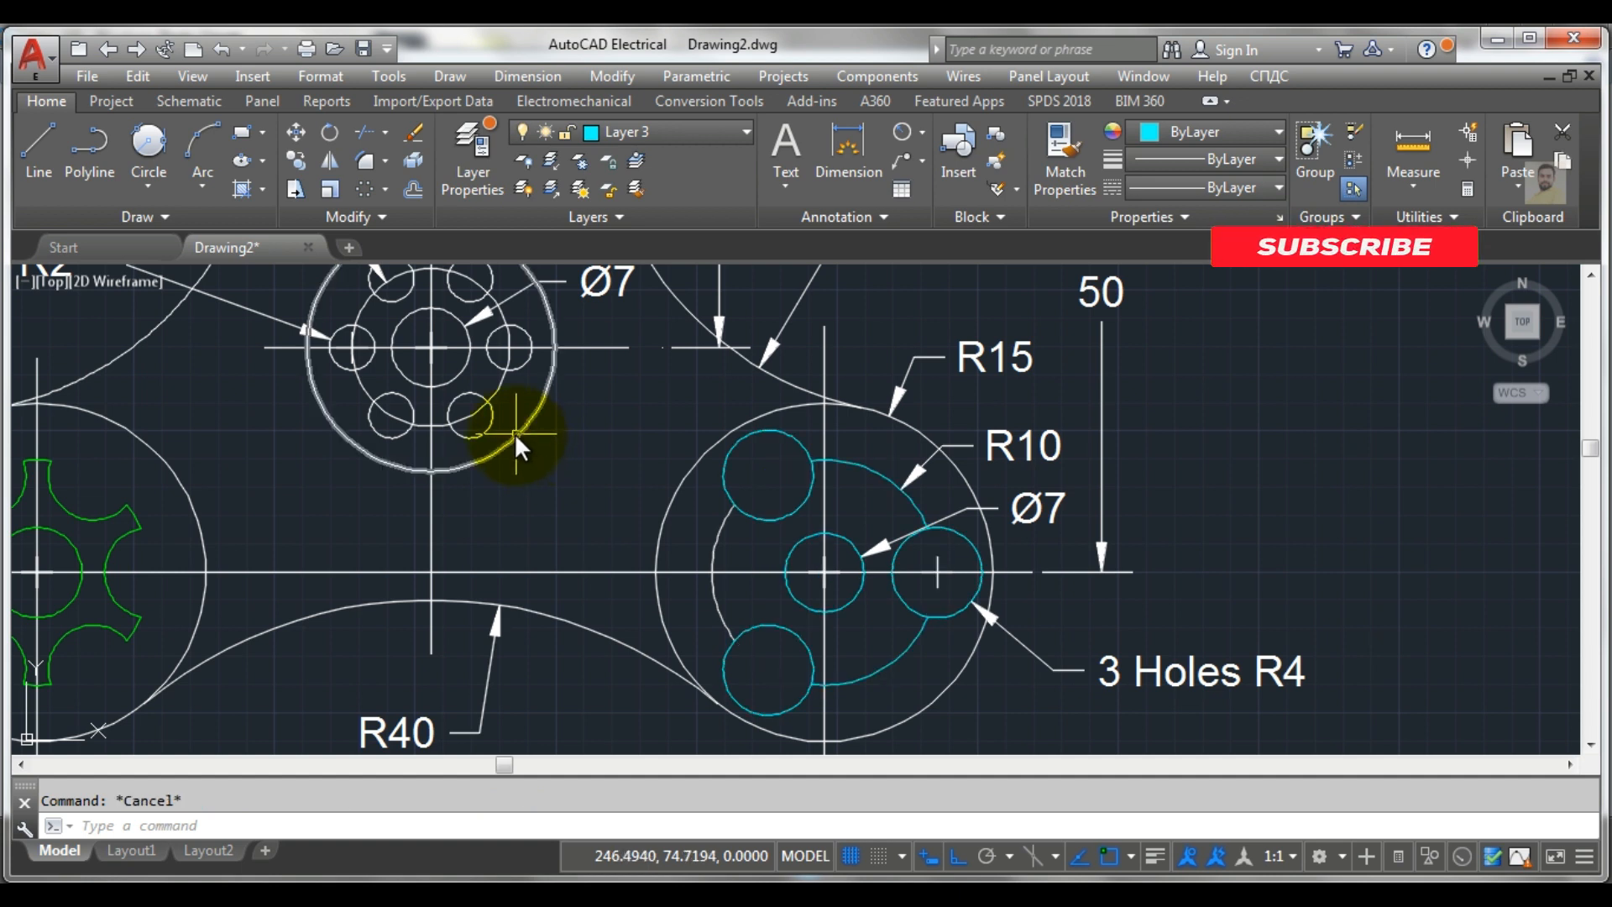
Undo the last layer change on the lower-right lobe's inner geometry
left_click(885, 672)
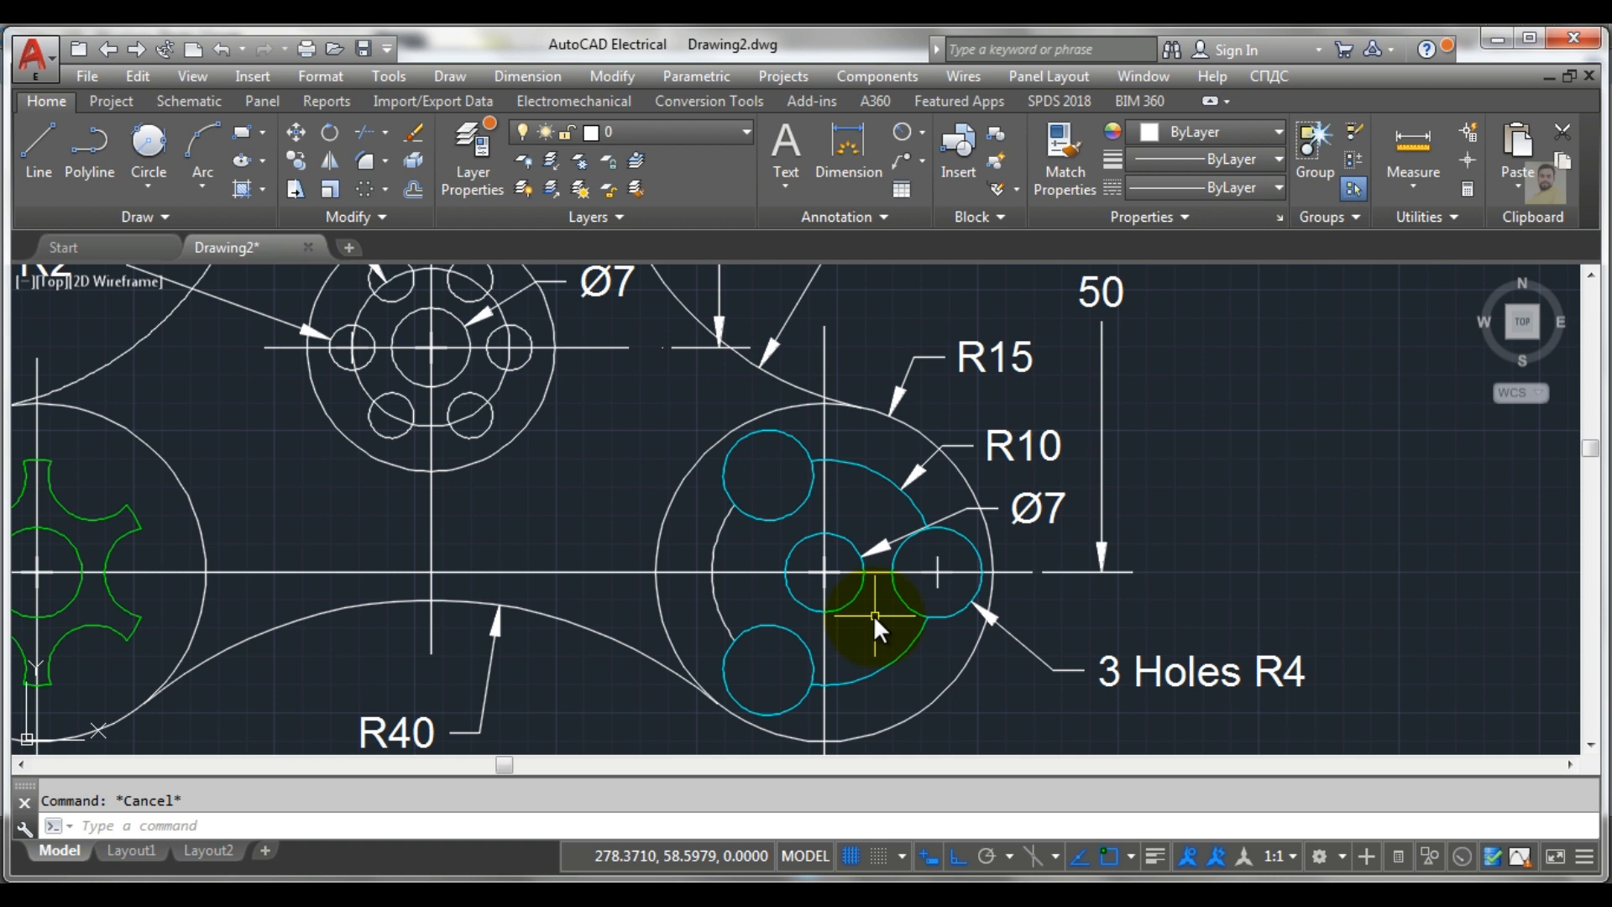
left_click(220, 50)
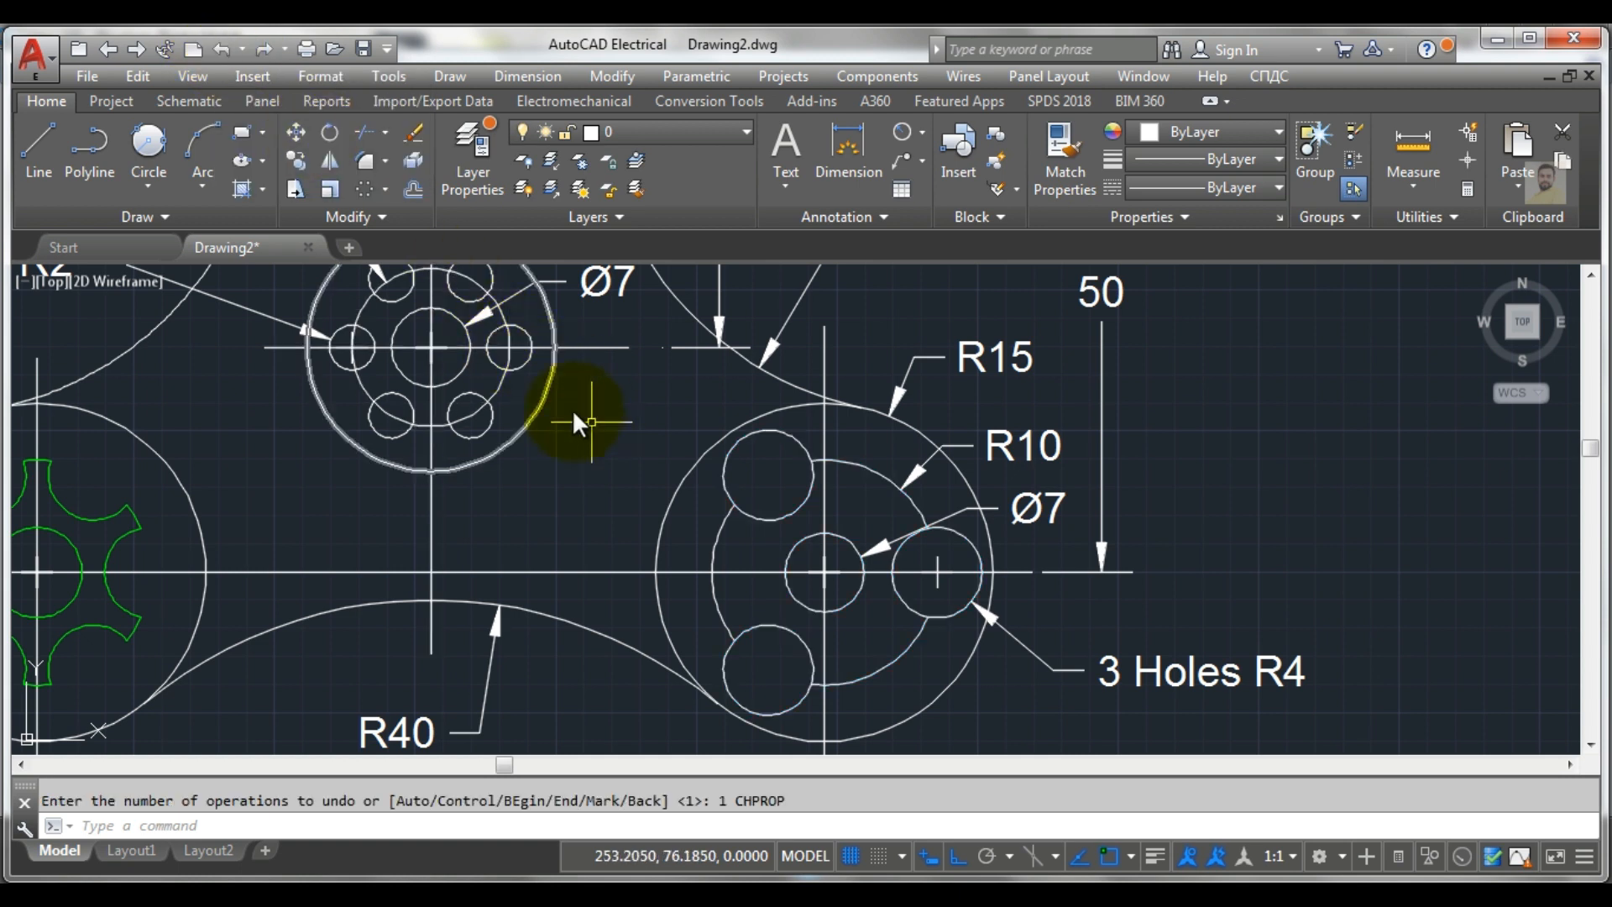
key("Escape")
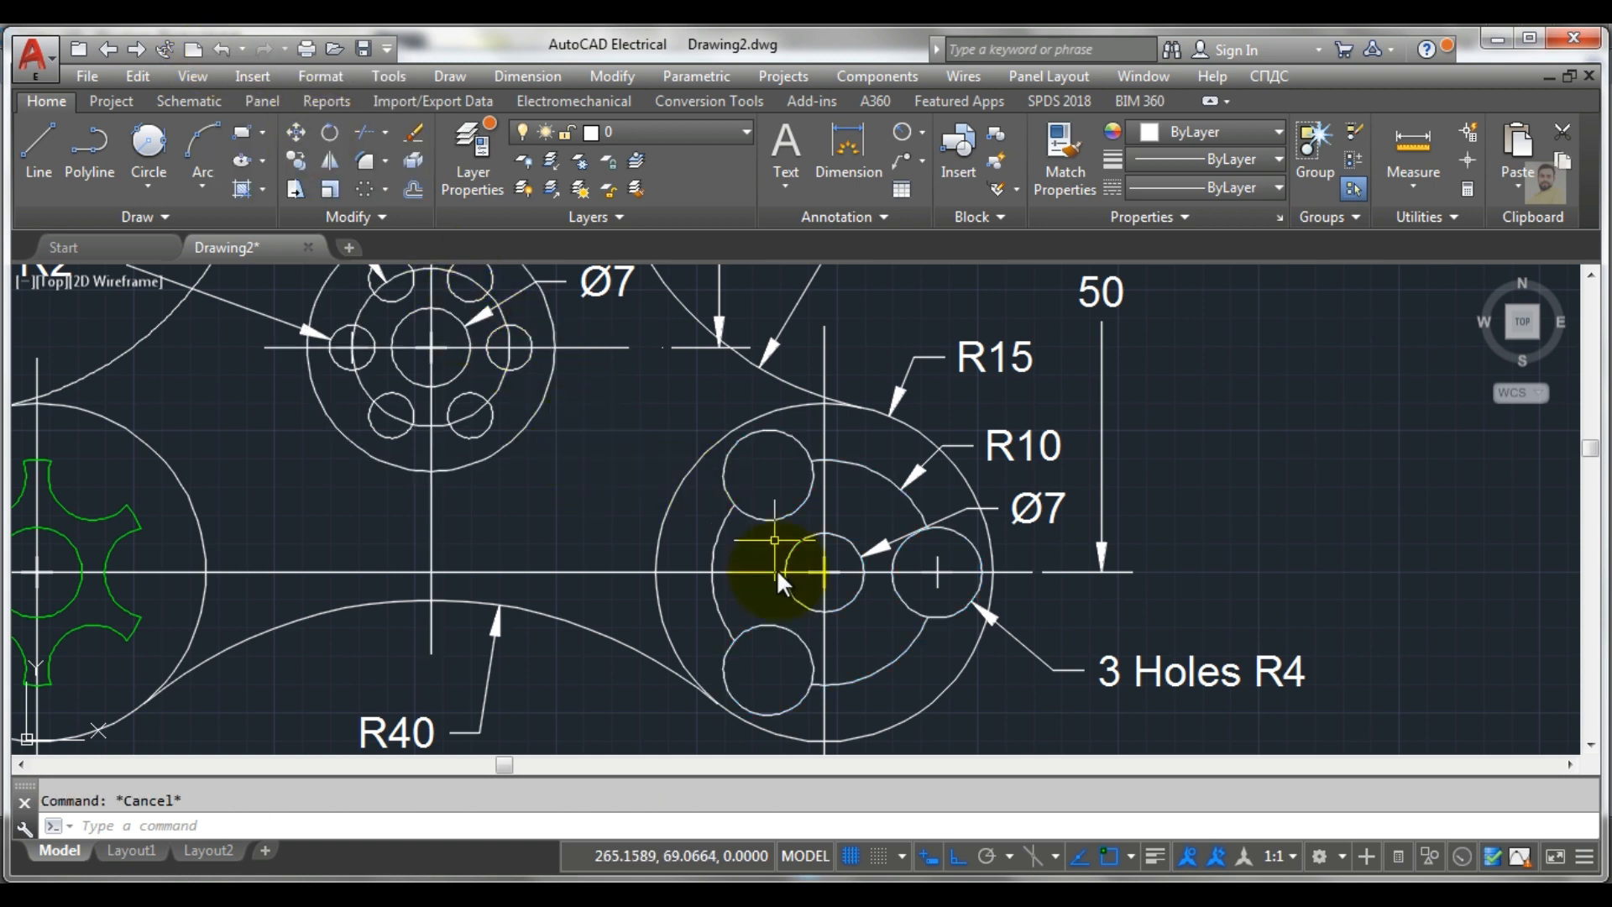
left_click(718, 453)
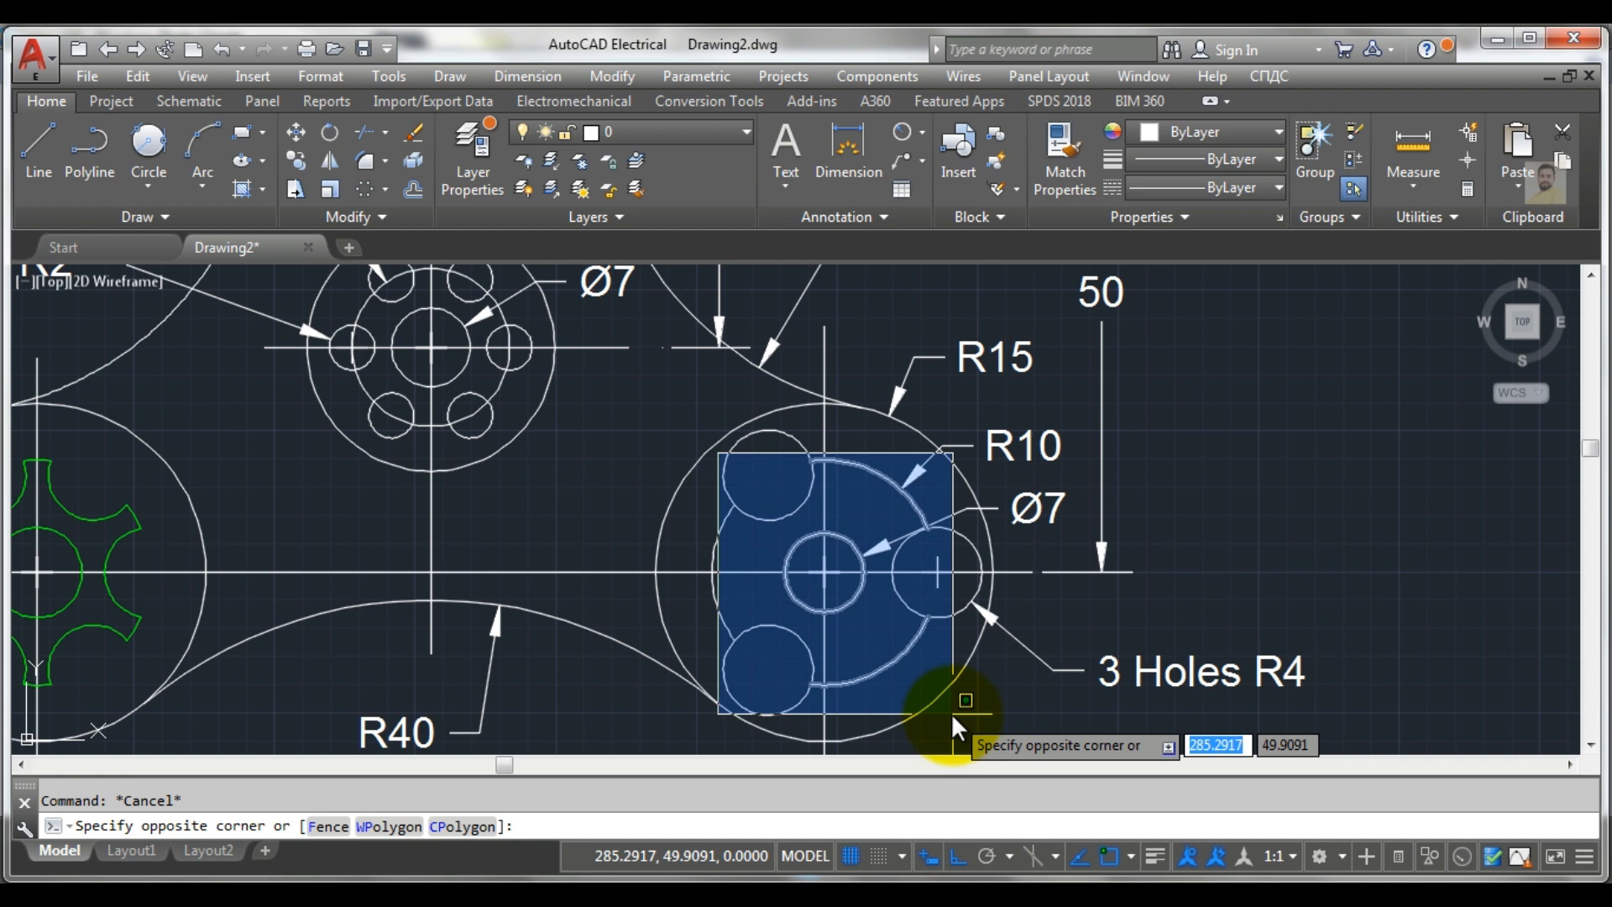
left_click(876, 694)
left_click(675, 397)
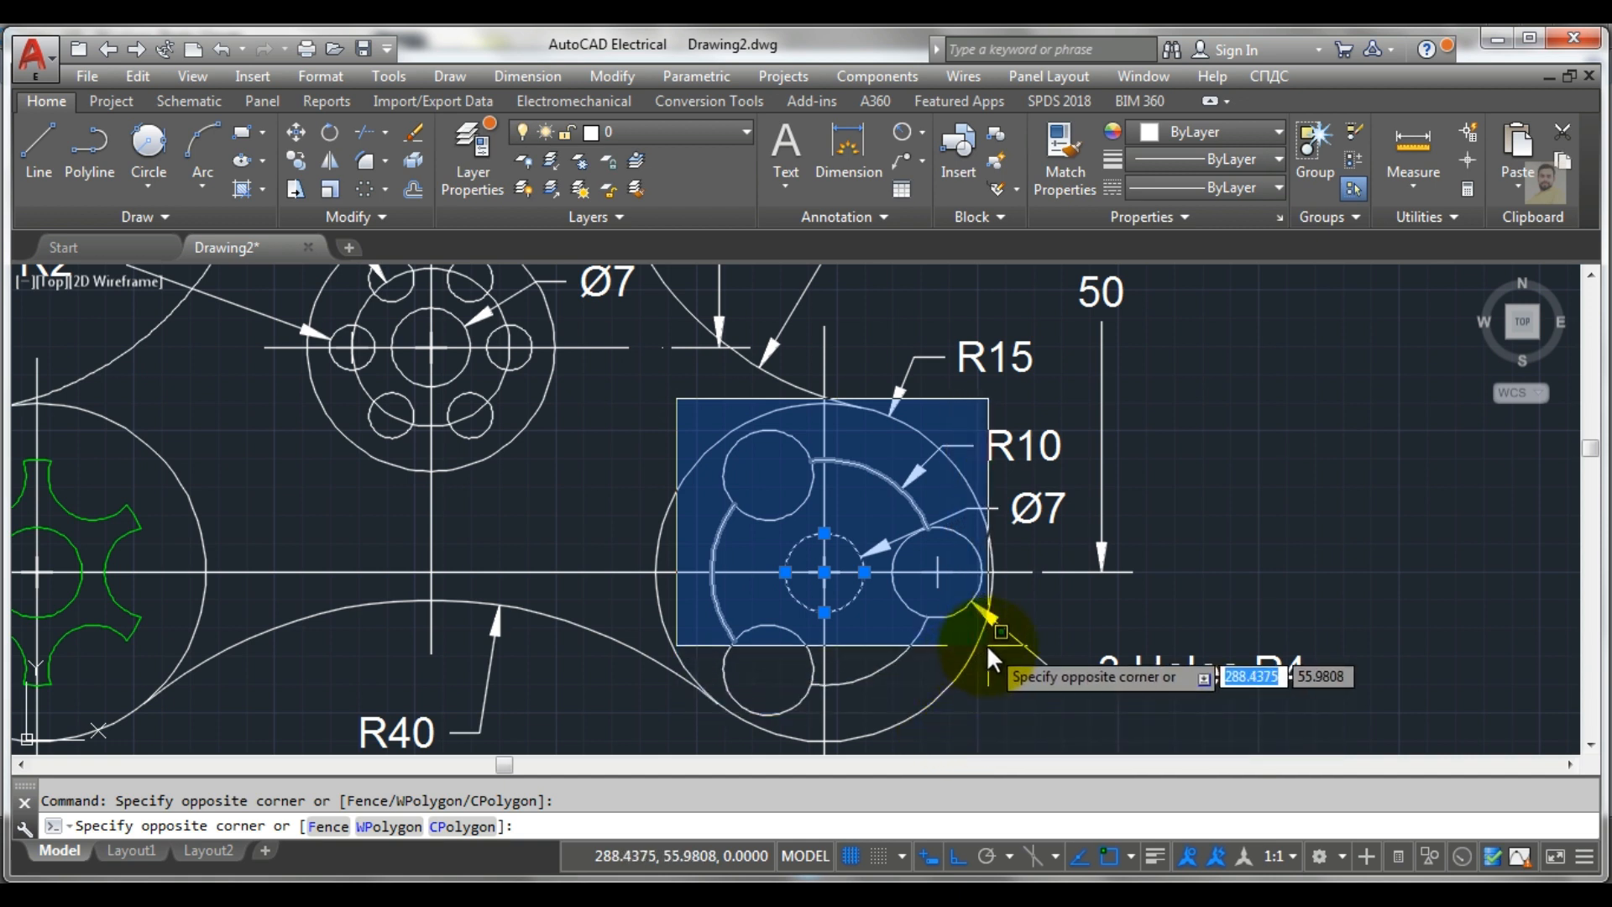
left_click(985, 709)
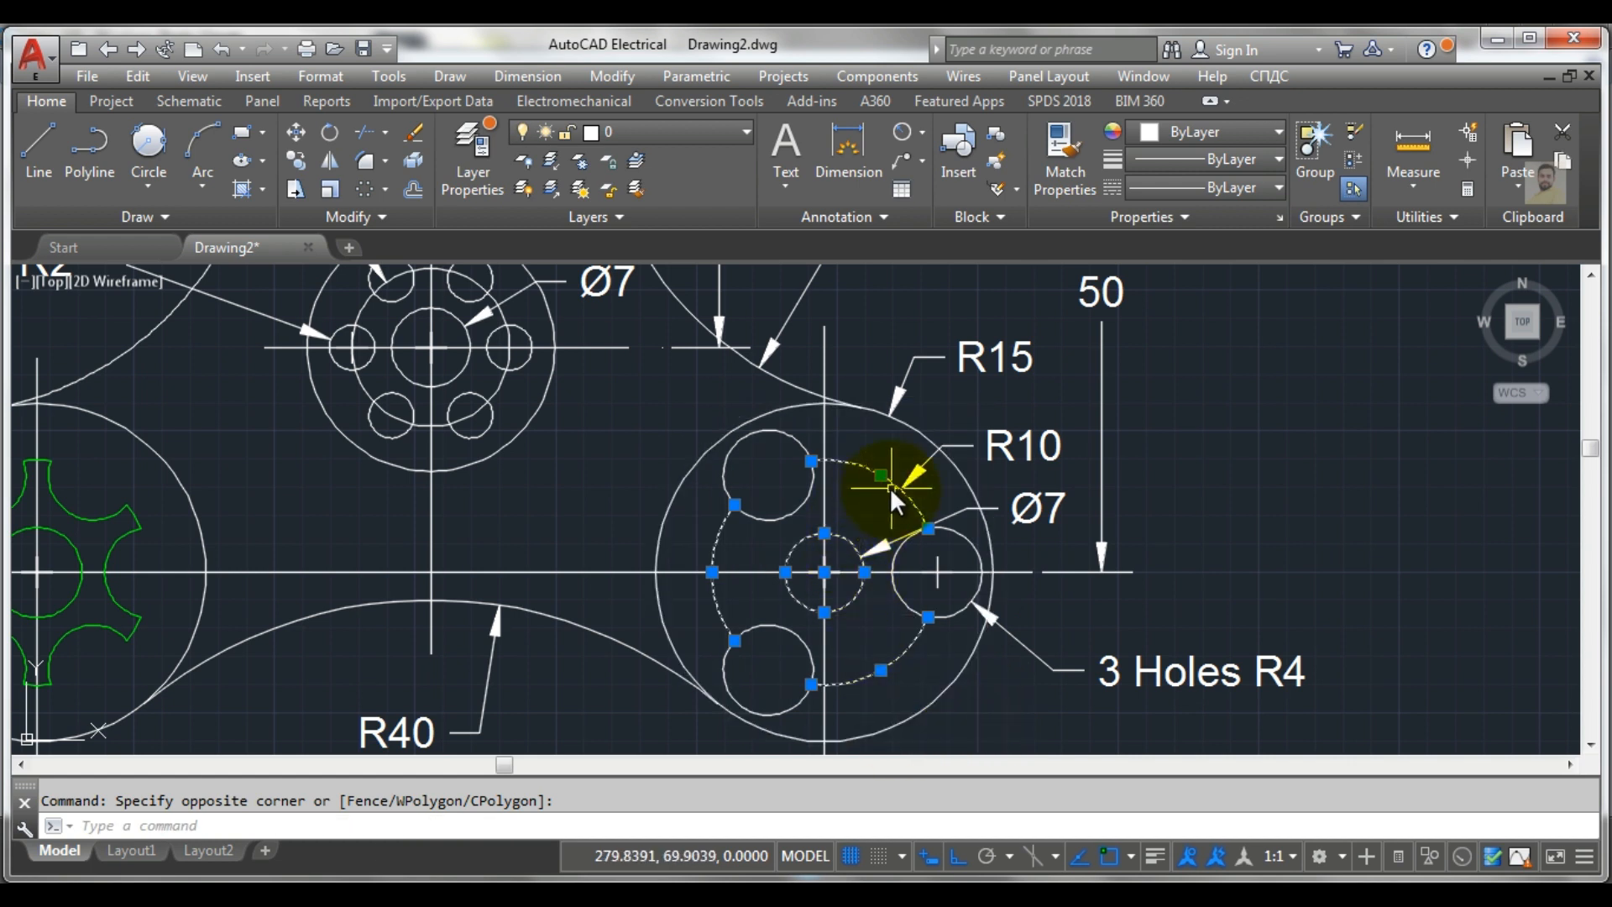
left_click(713, 536, "shift")
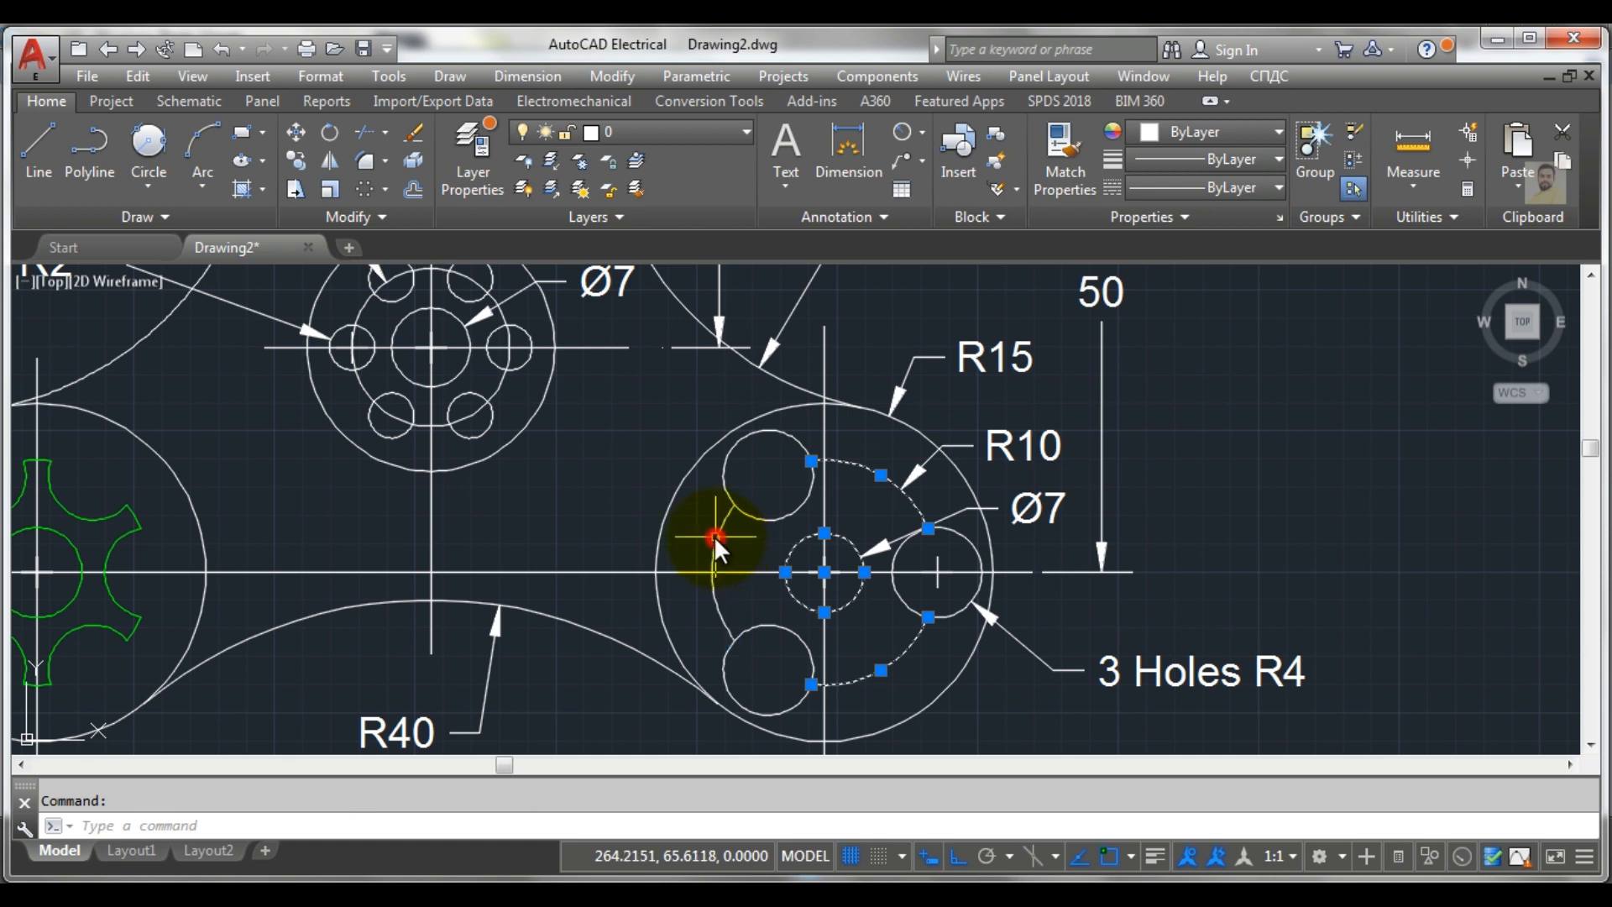
left_click(851, 465, "shift")
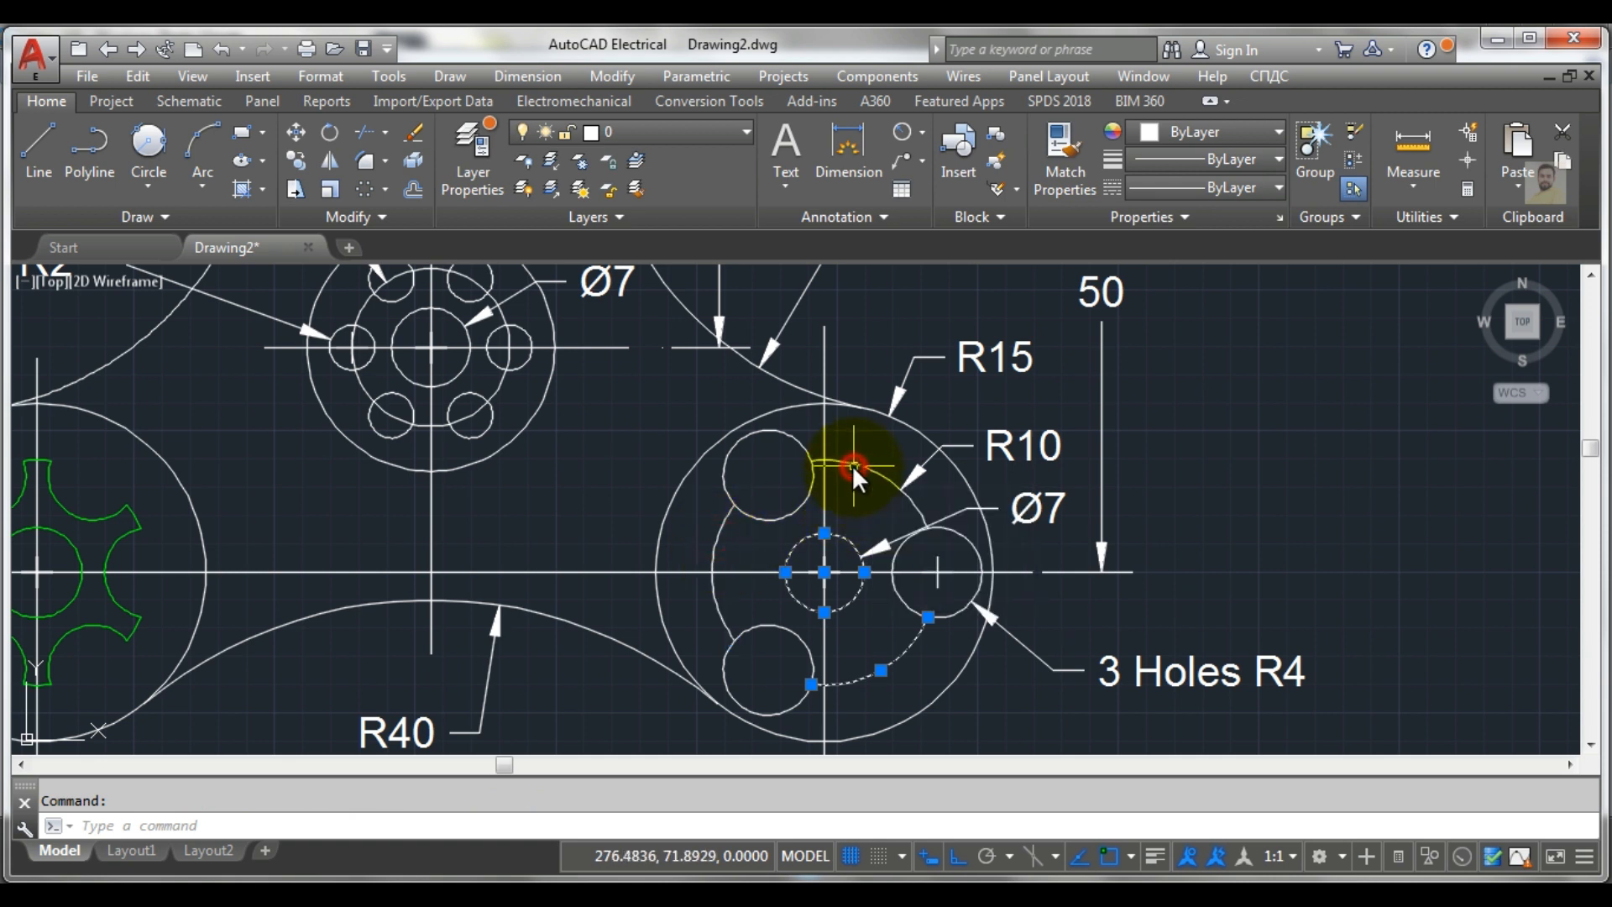
left_click(903, 647, "shift")
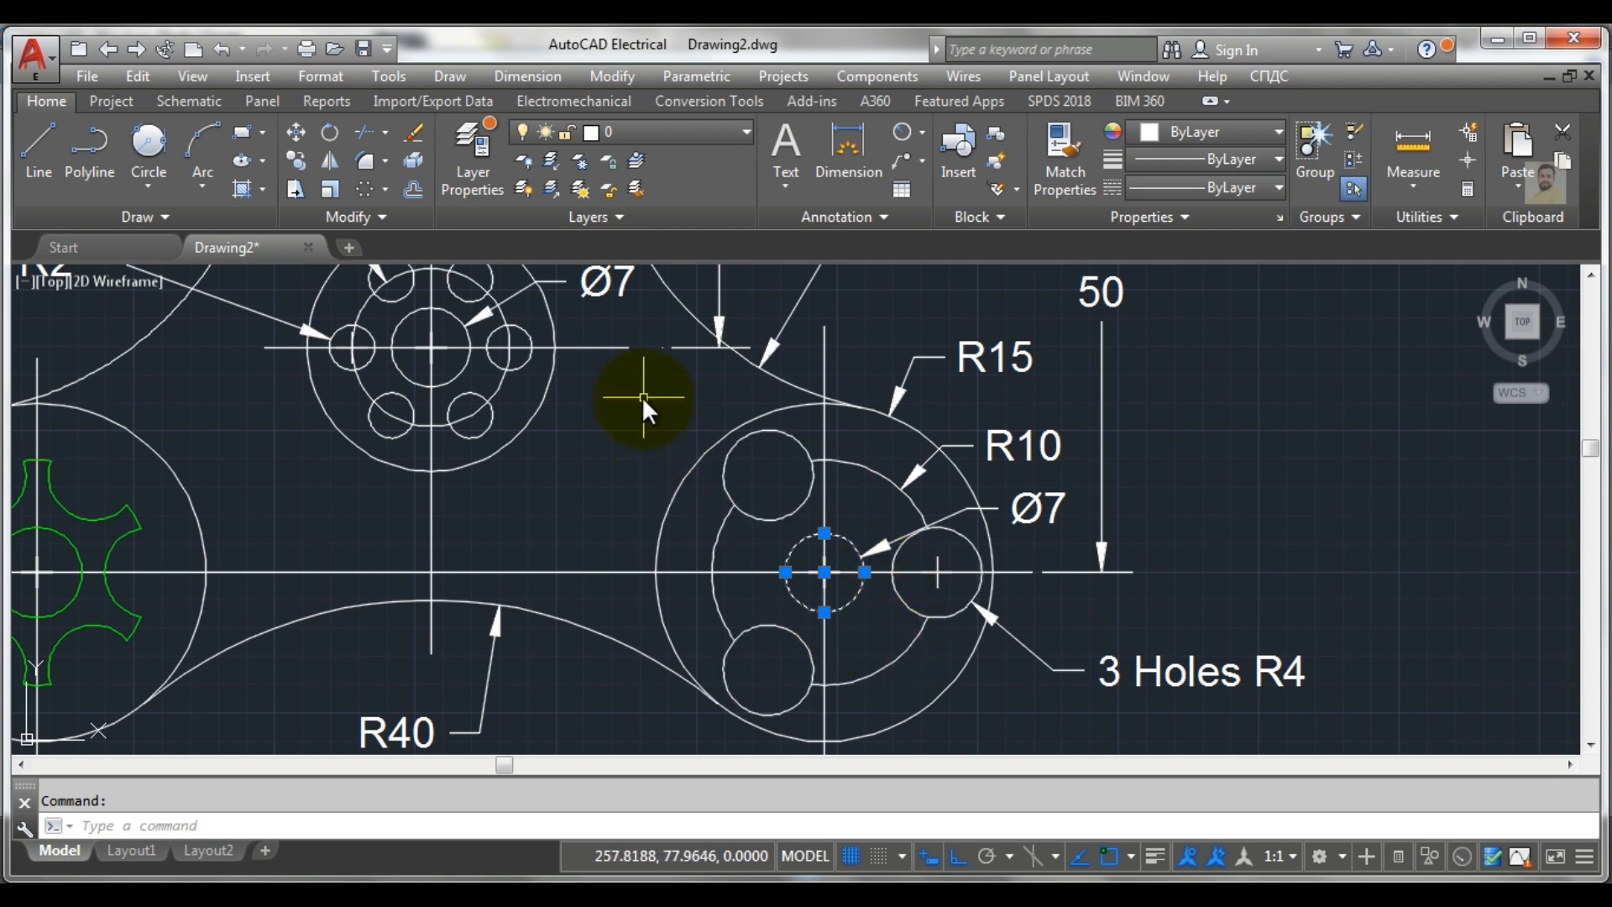
left_click(643, 131)
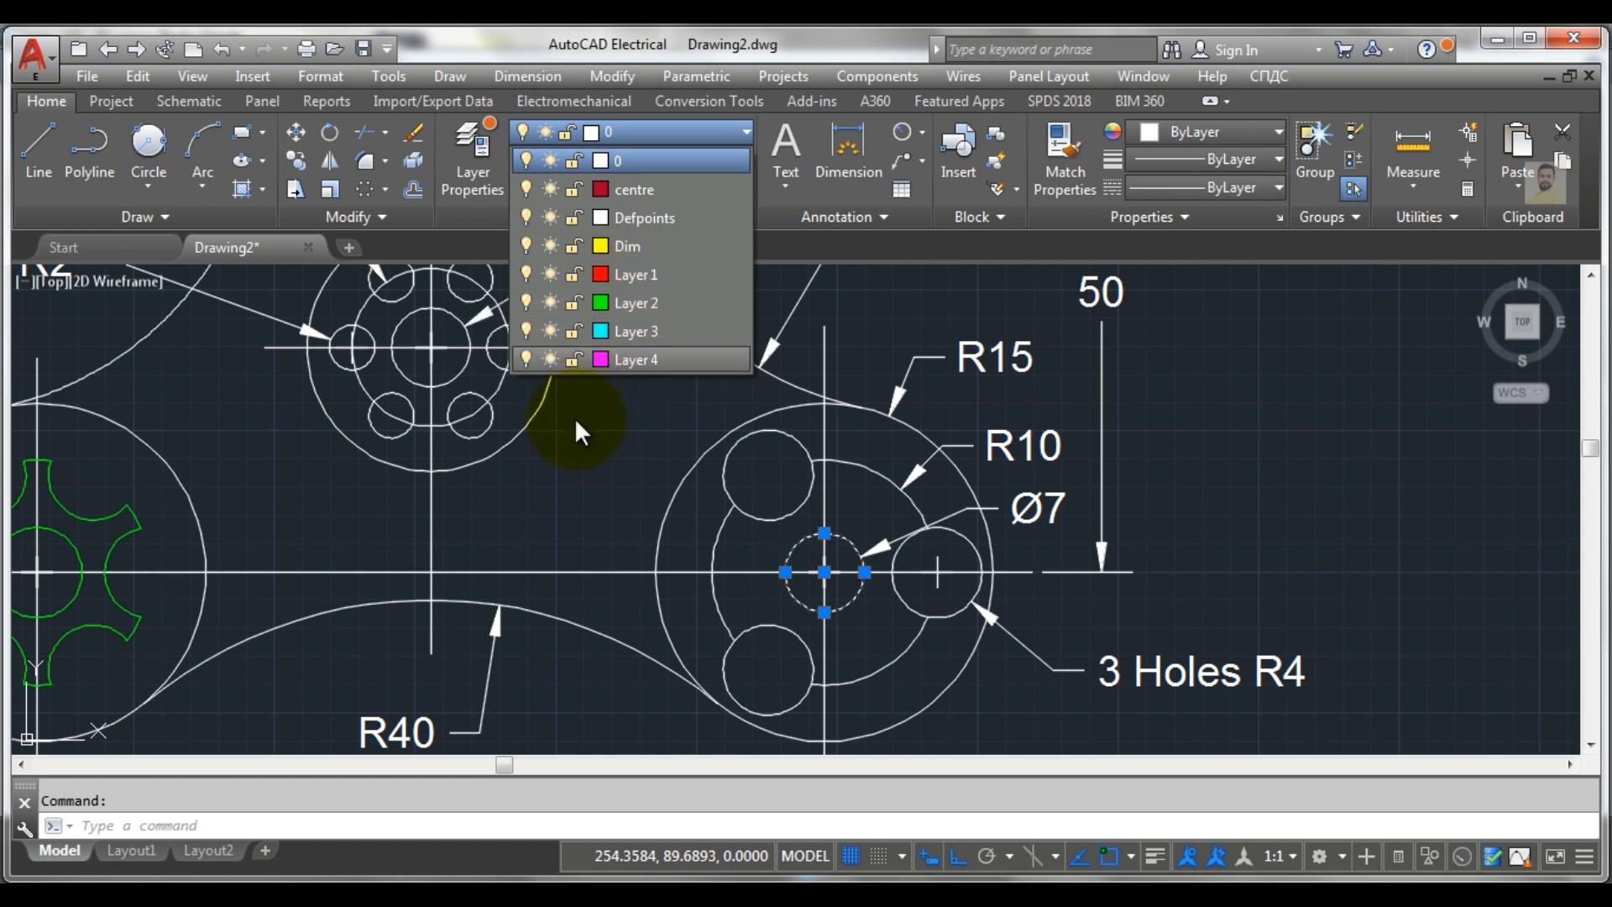
key("Escape")
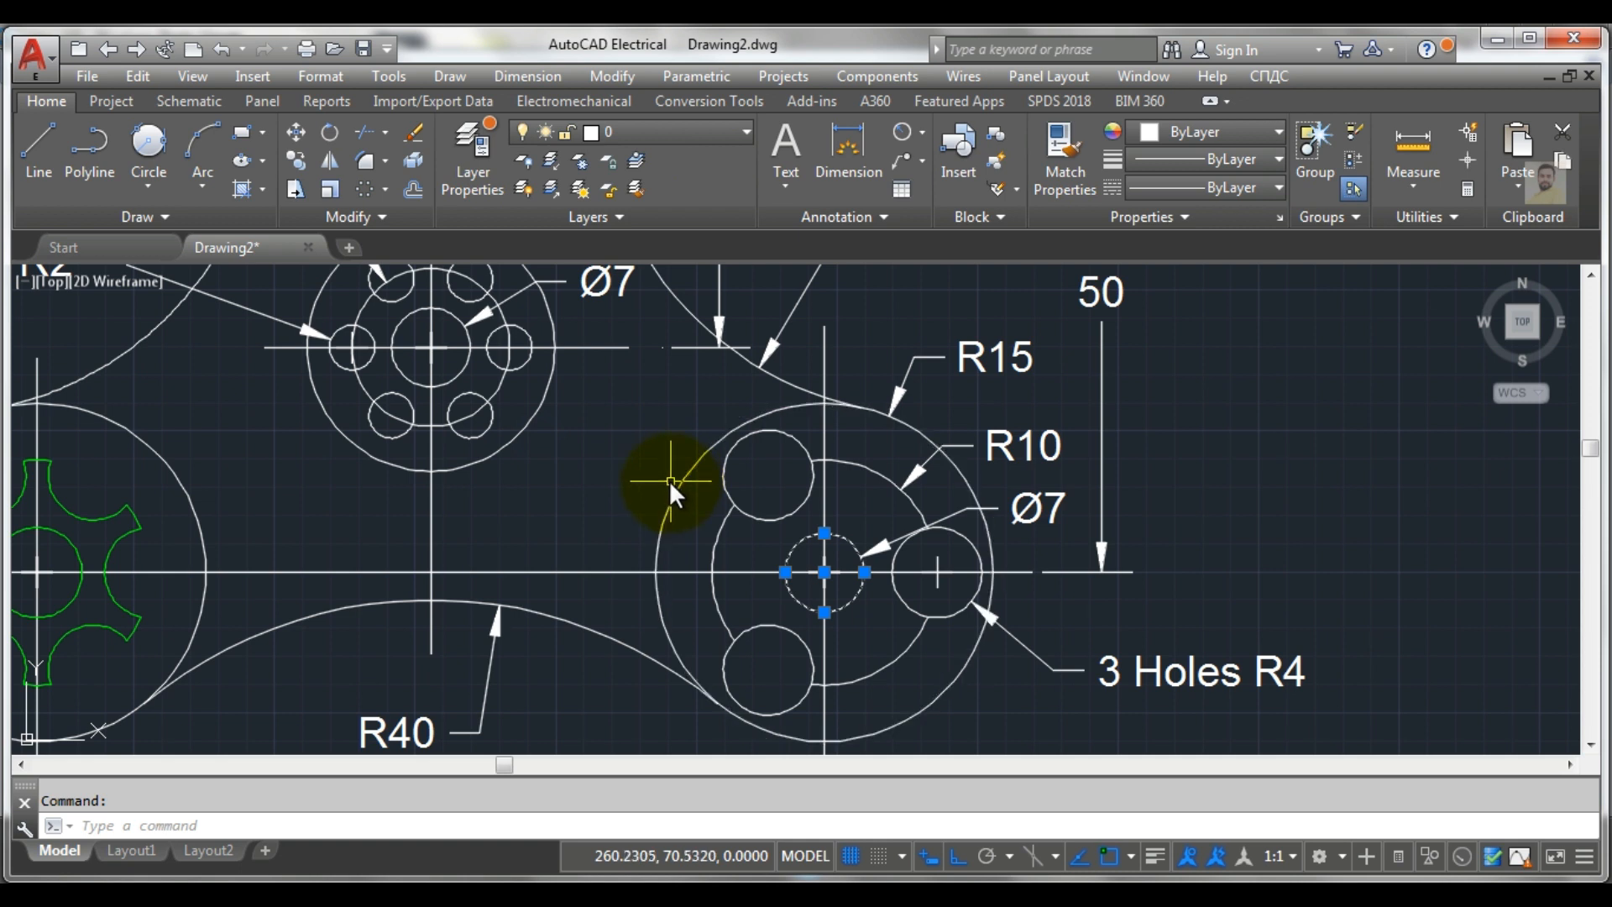
key("Escape")
Assign only the lower-right lobe's Ø7 circle and three R4 holes to Layer 3, excluding the R10 arcs
left_click(685, 407)
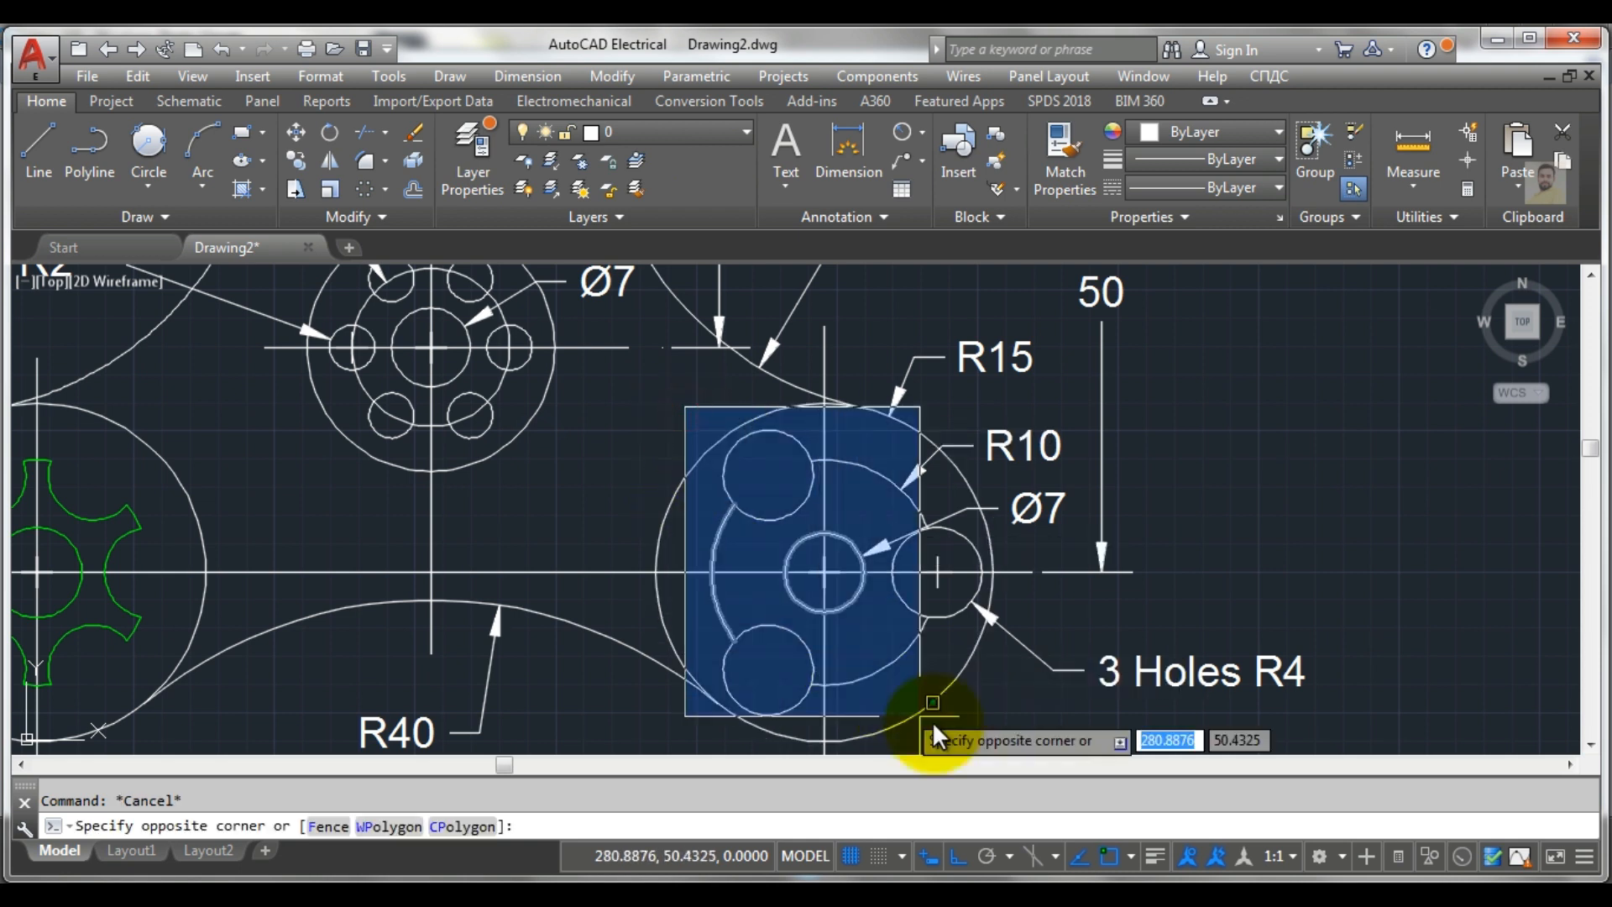
left_click(991, 744)
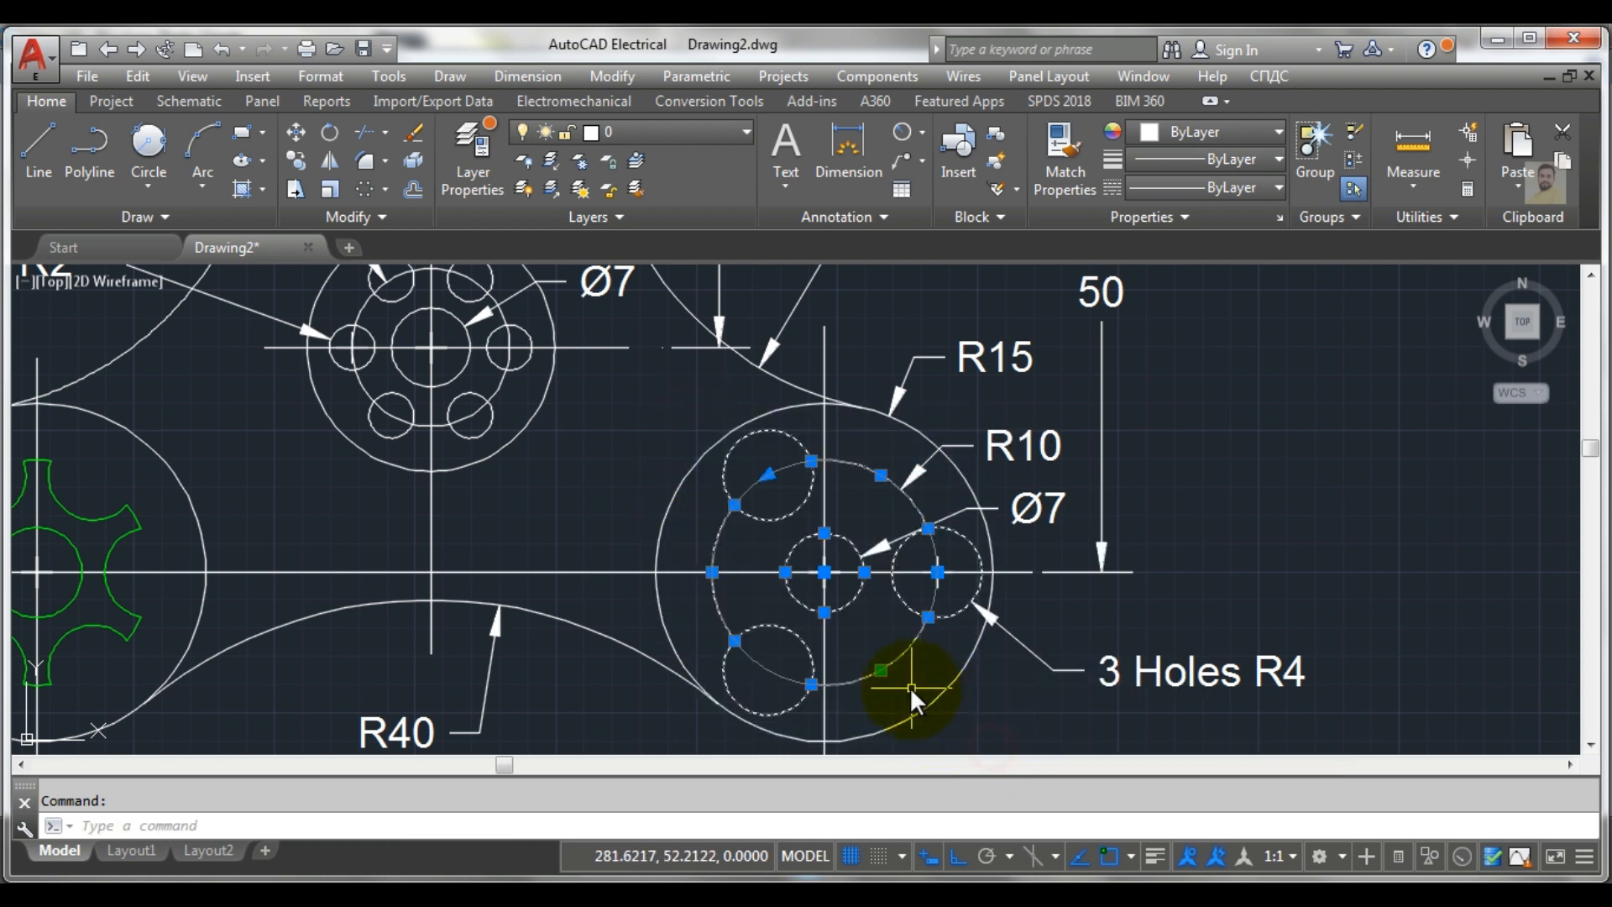
left_click(717, 601, "shift")
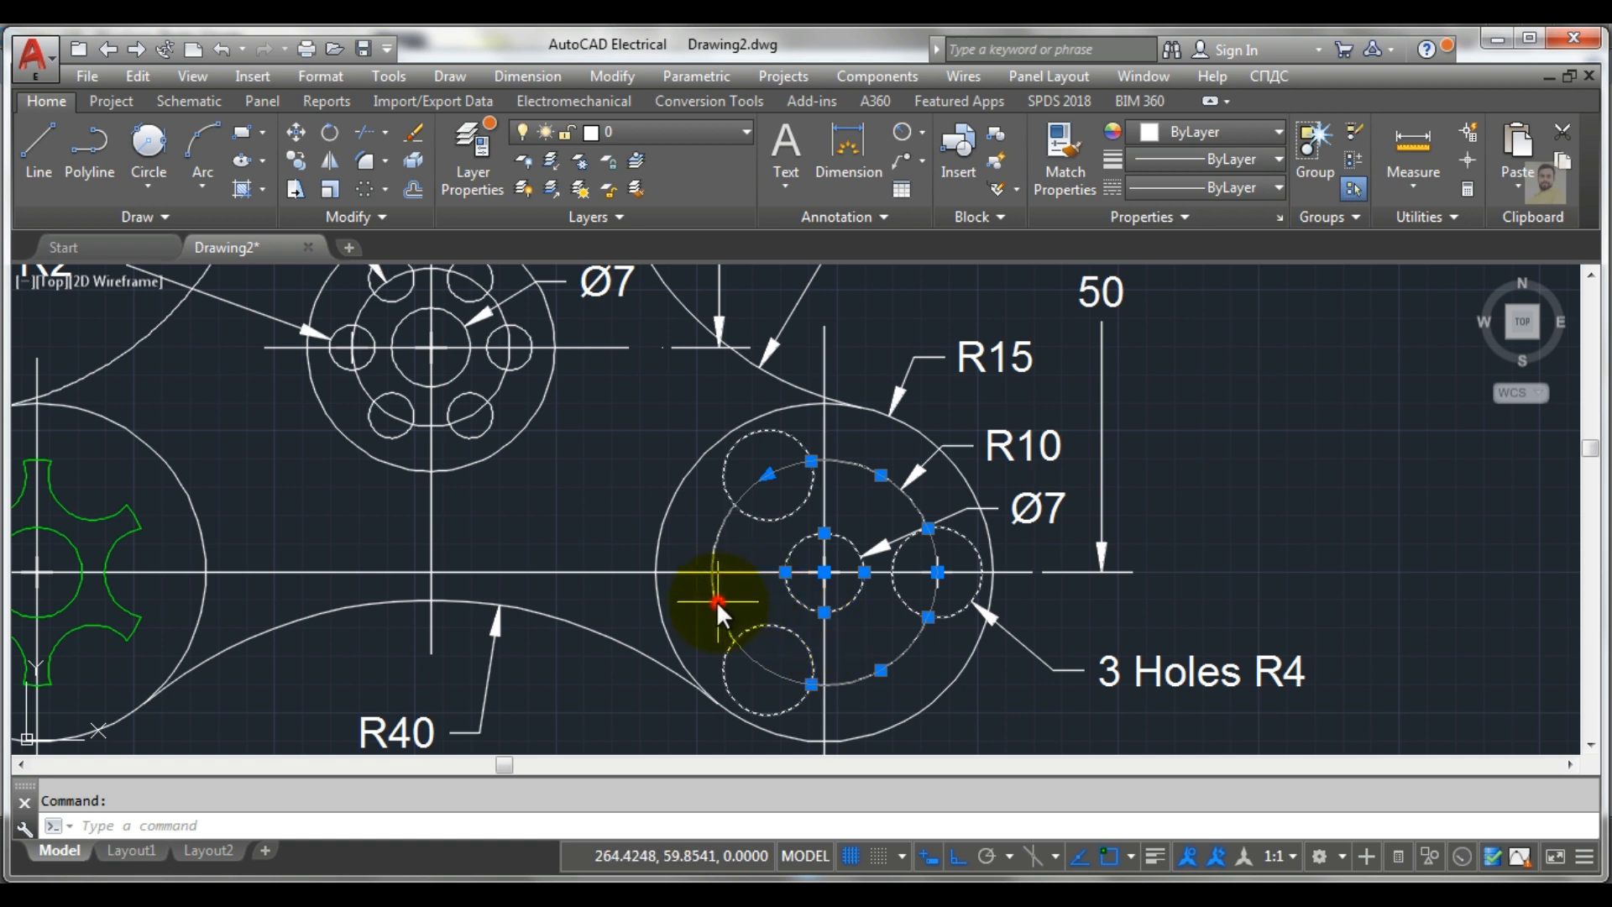
left_click(843, 461, "shift")
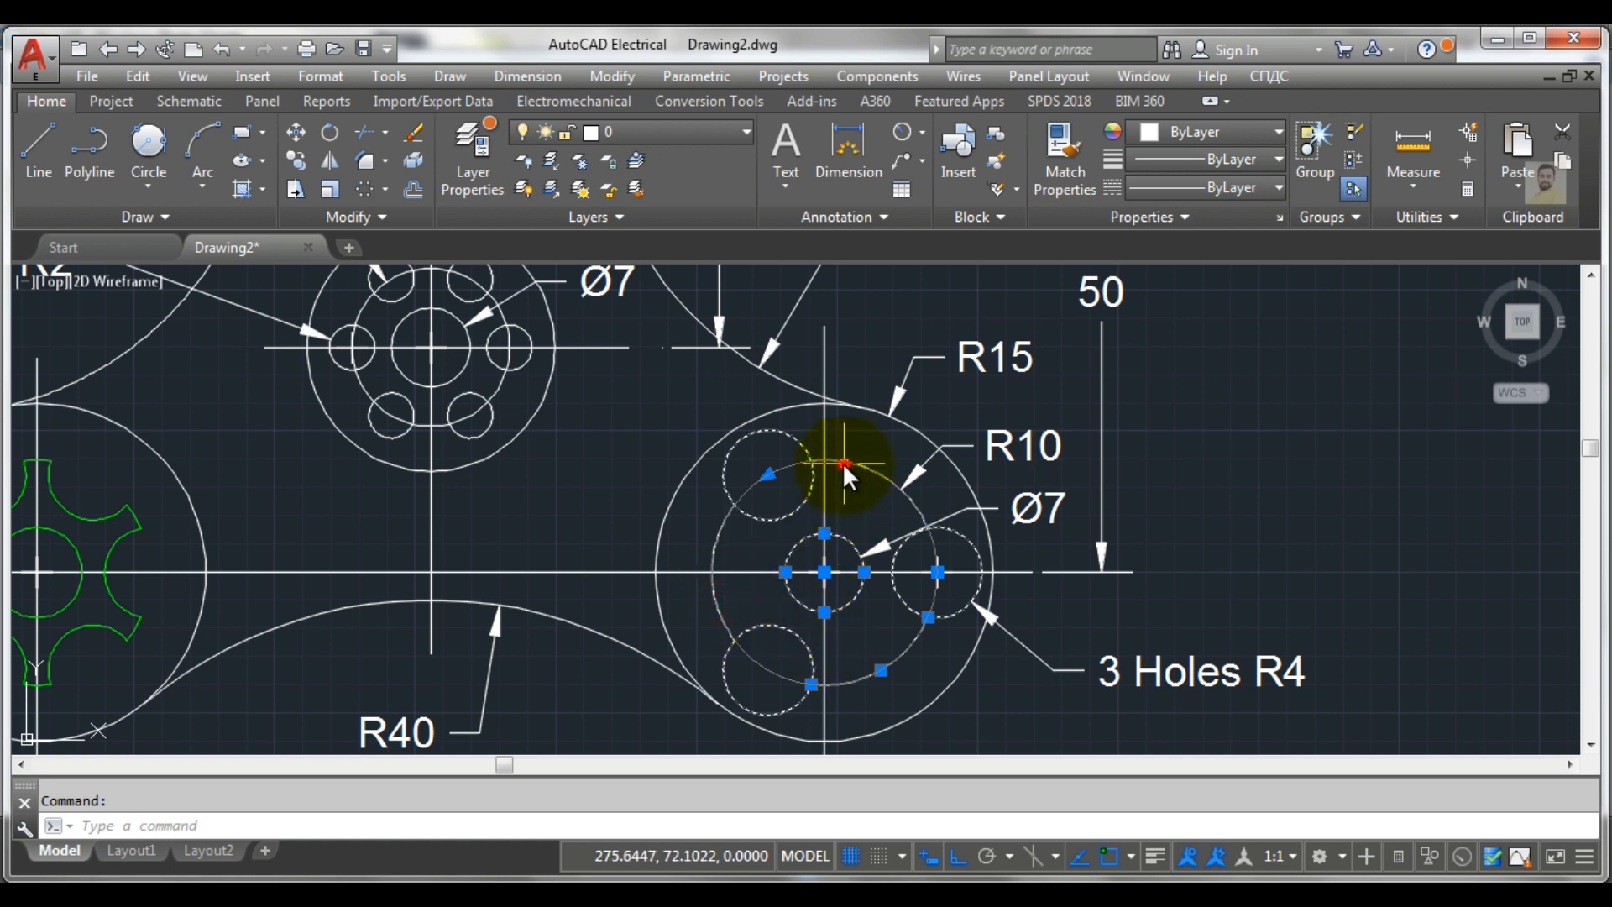
left_click(899, 649, "shift")
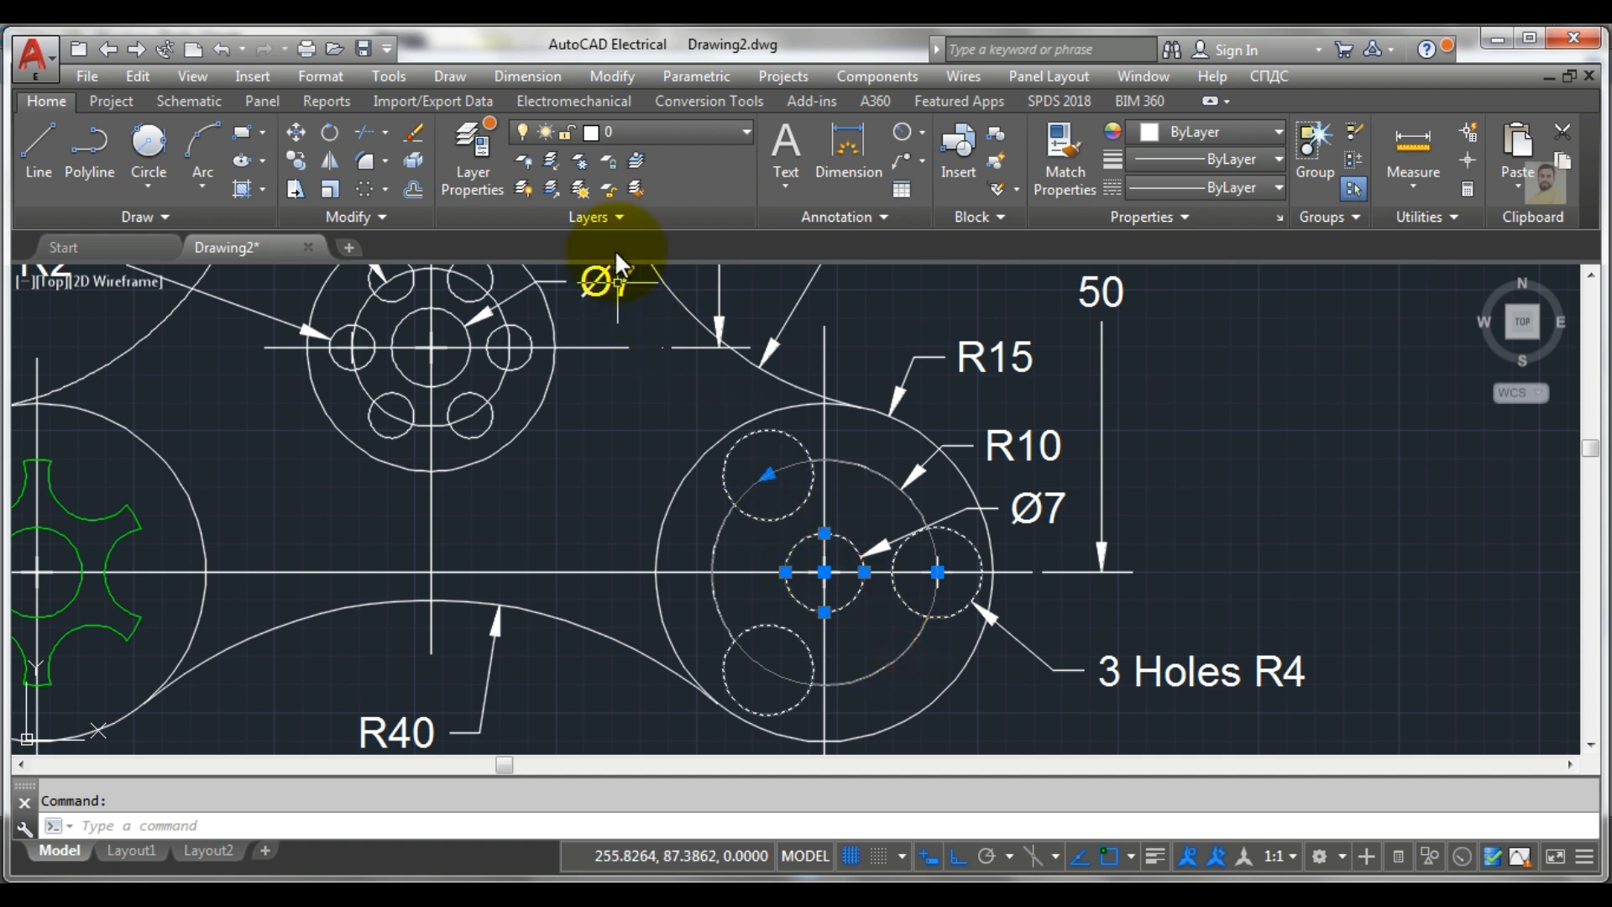
left_click(637, 136)
left_click(638, 328)
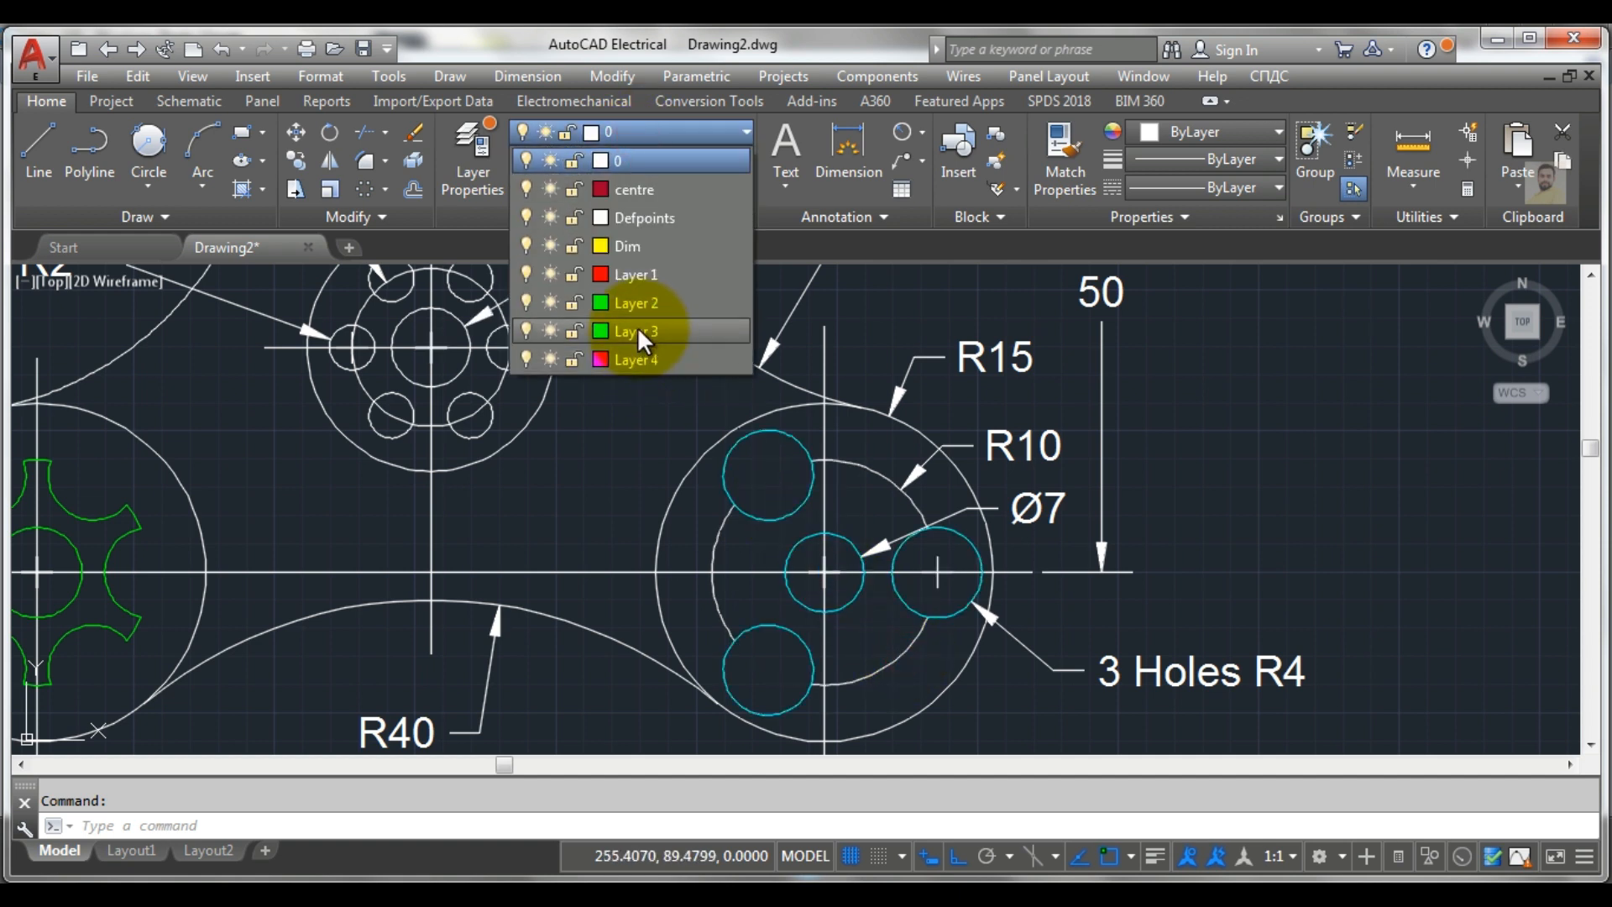
key("Escape")
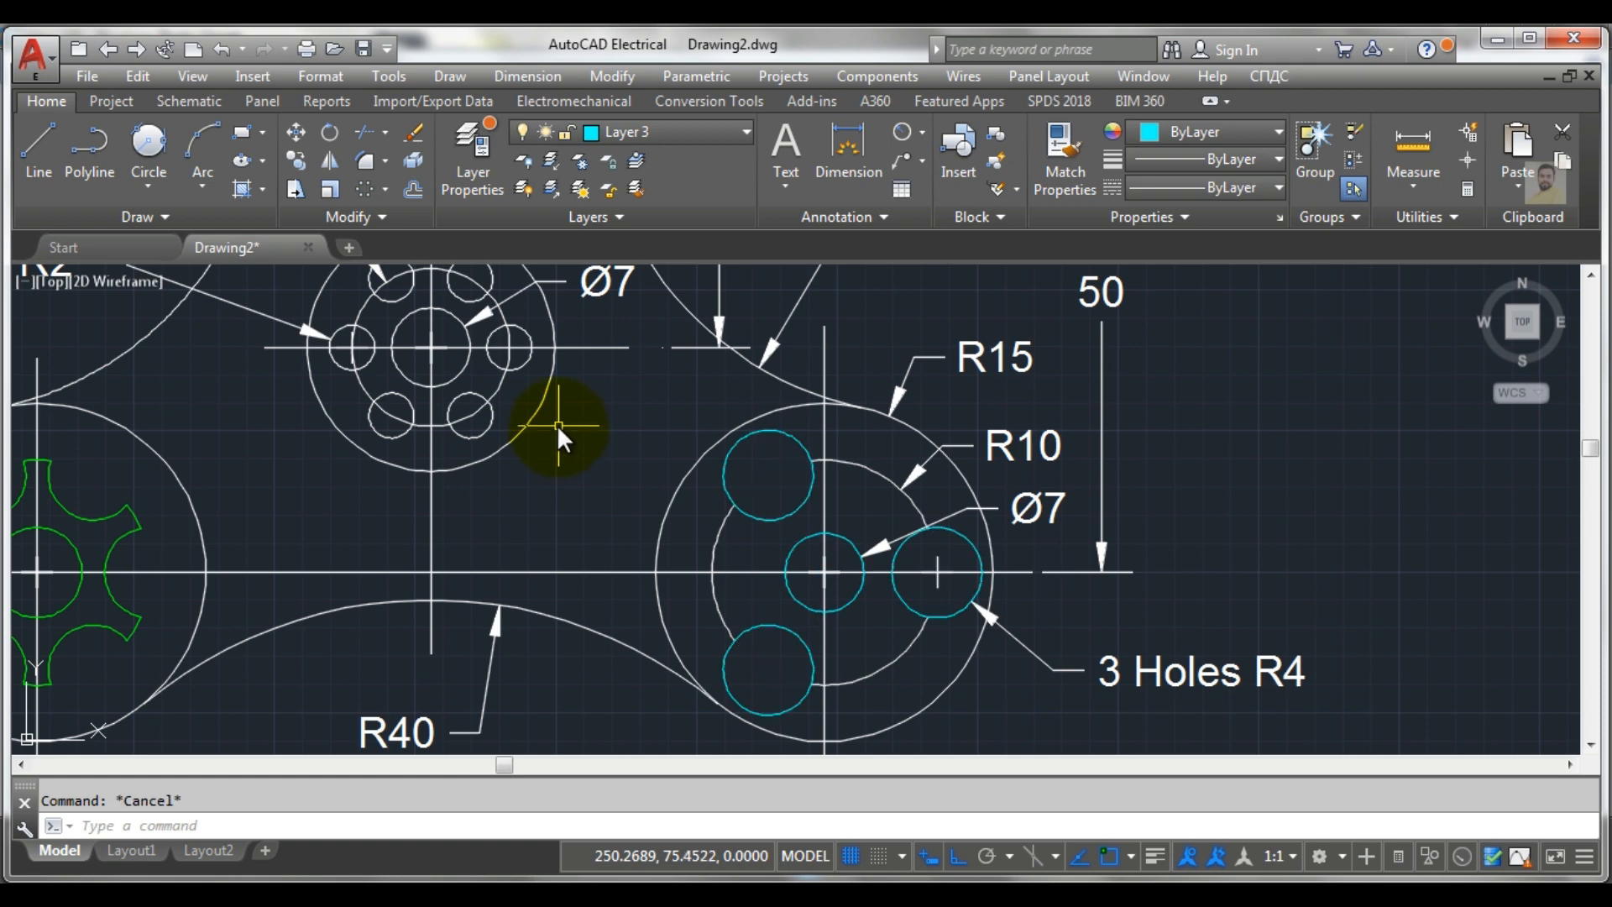
Assign the central pattern's R11, R7 and Ø7 circles and the R2 holes to Layer 4
scroll(503, 420, "down", 3)
scroll(423, 330, "up", 4)
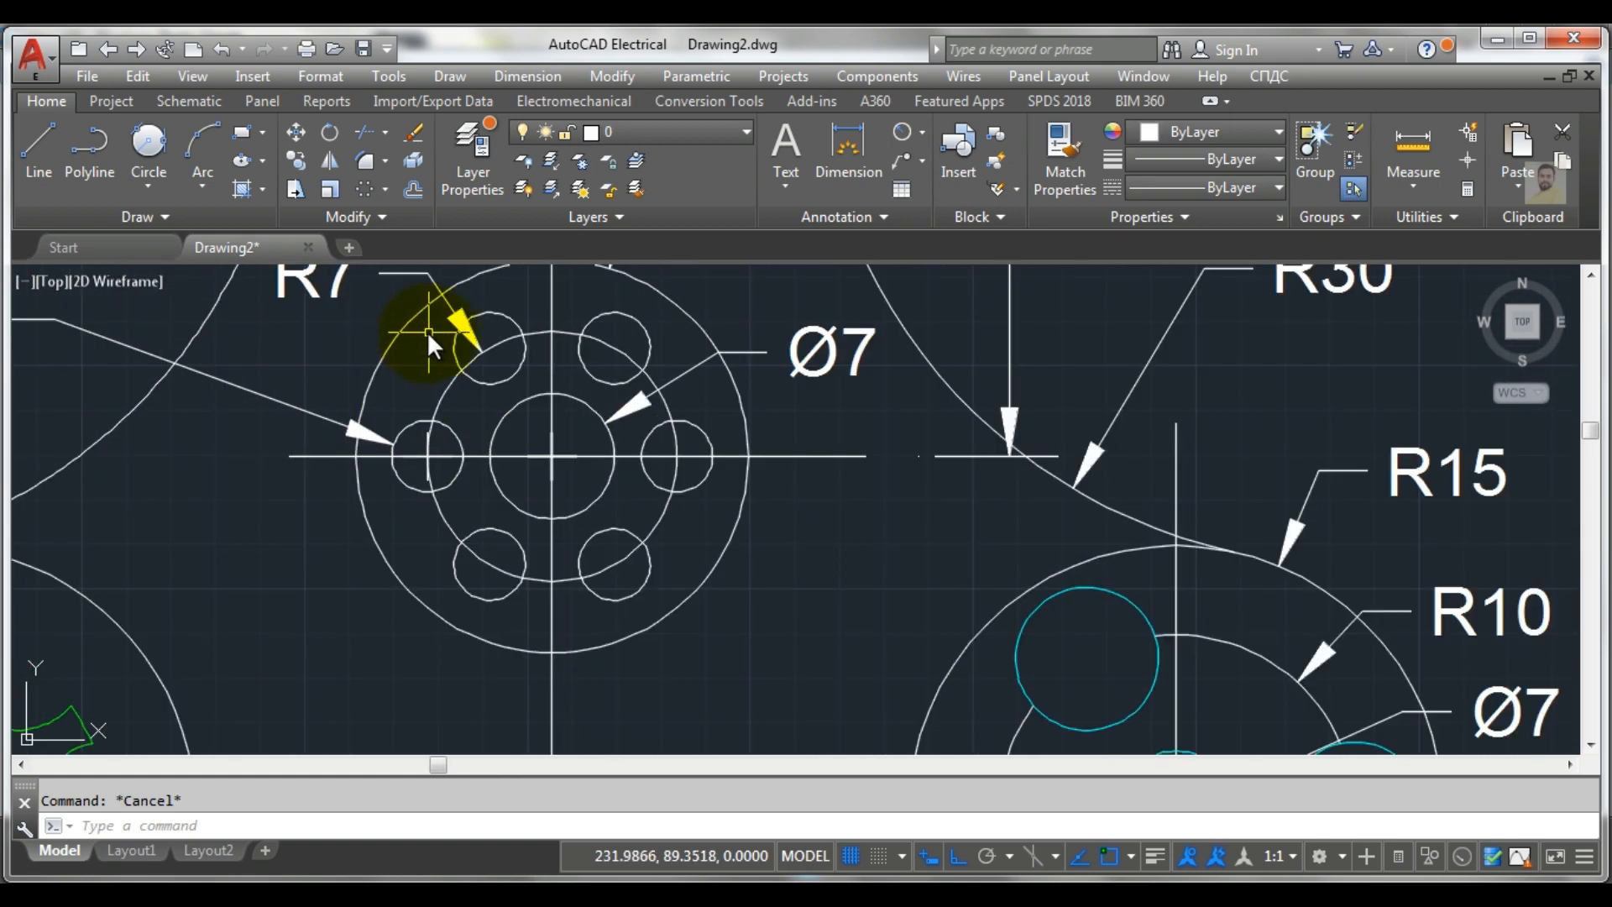
scroll(437, 330, "down", 1)
middle_click_drag(427, 368, 600, 416)
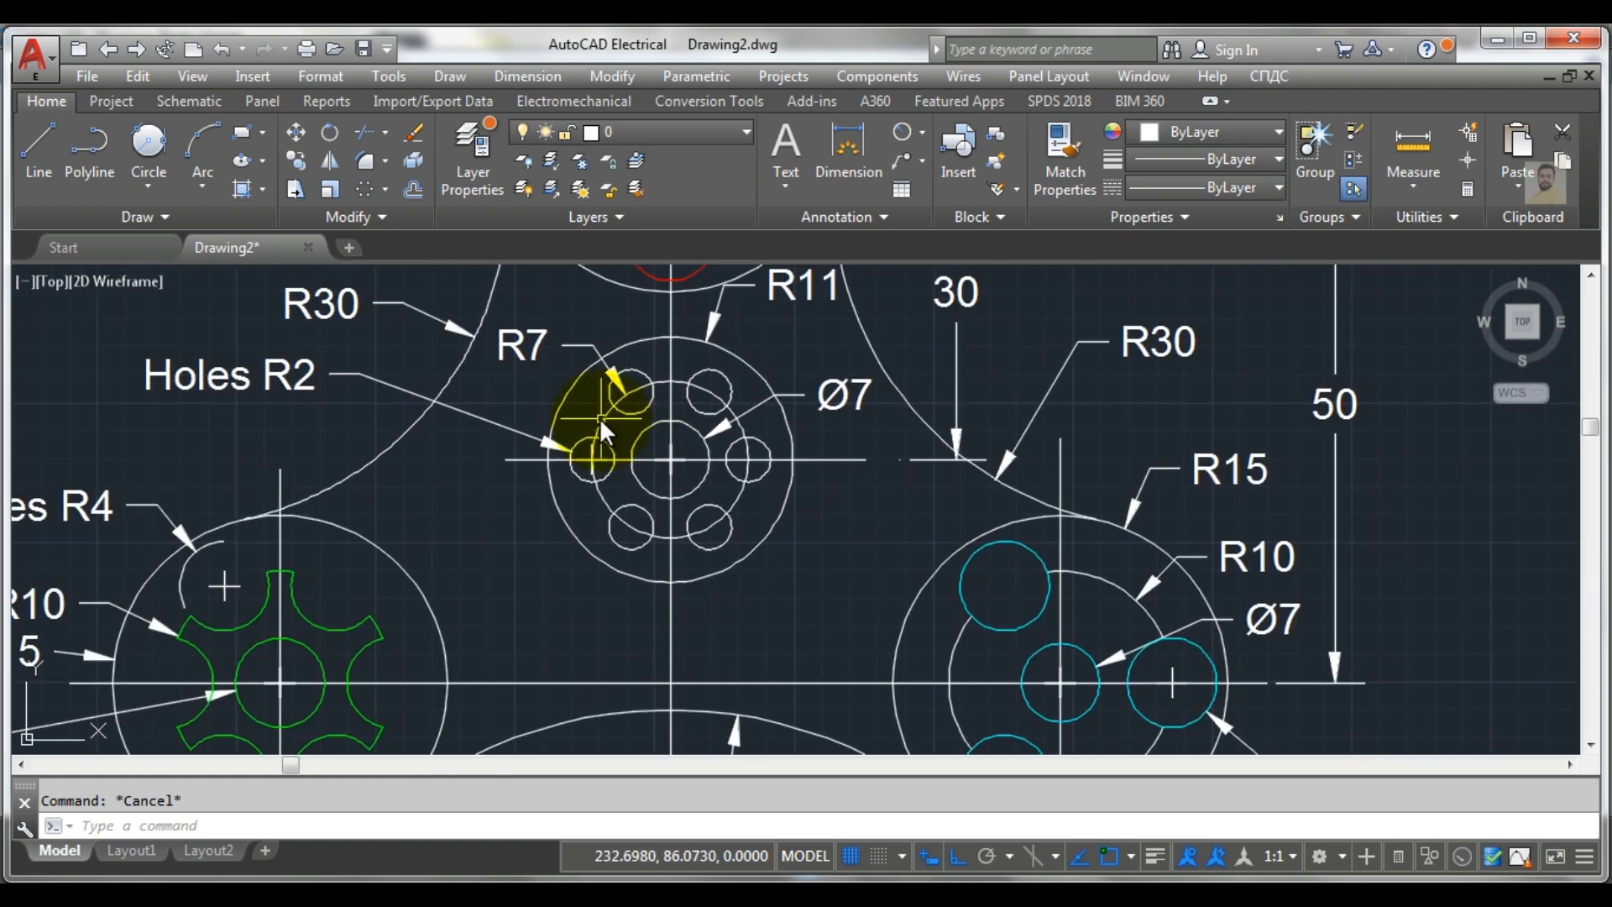
left_click(547, 307)
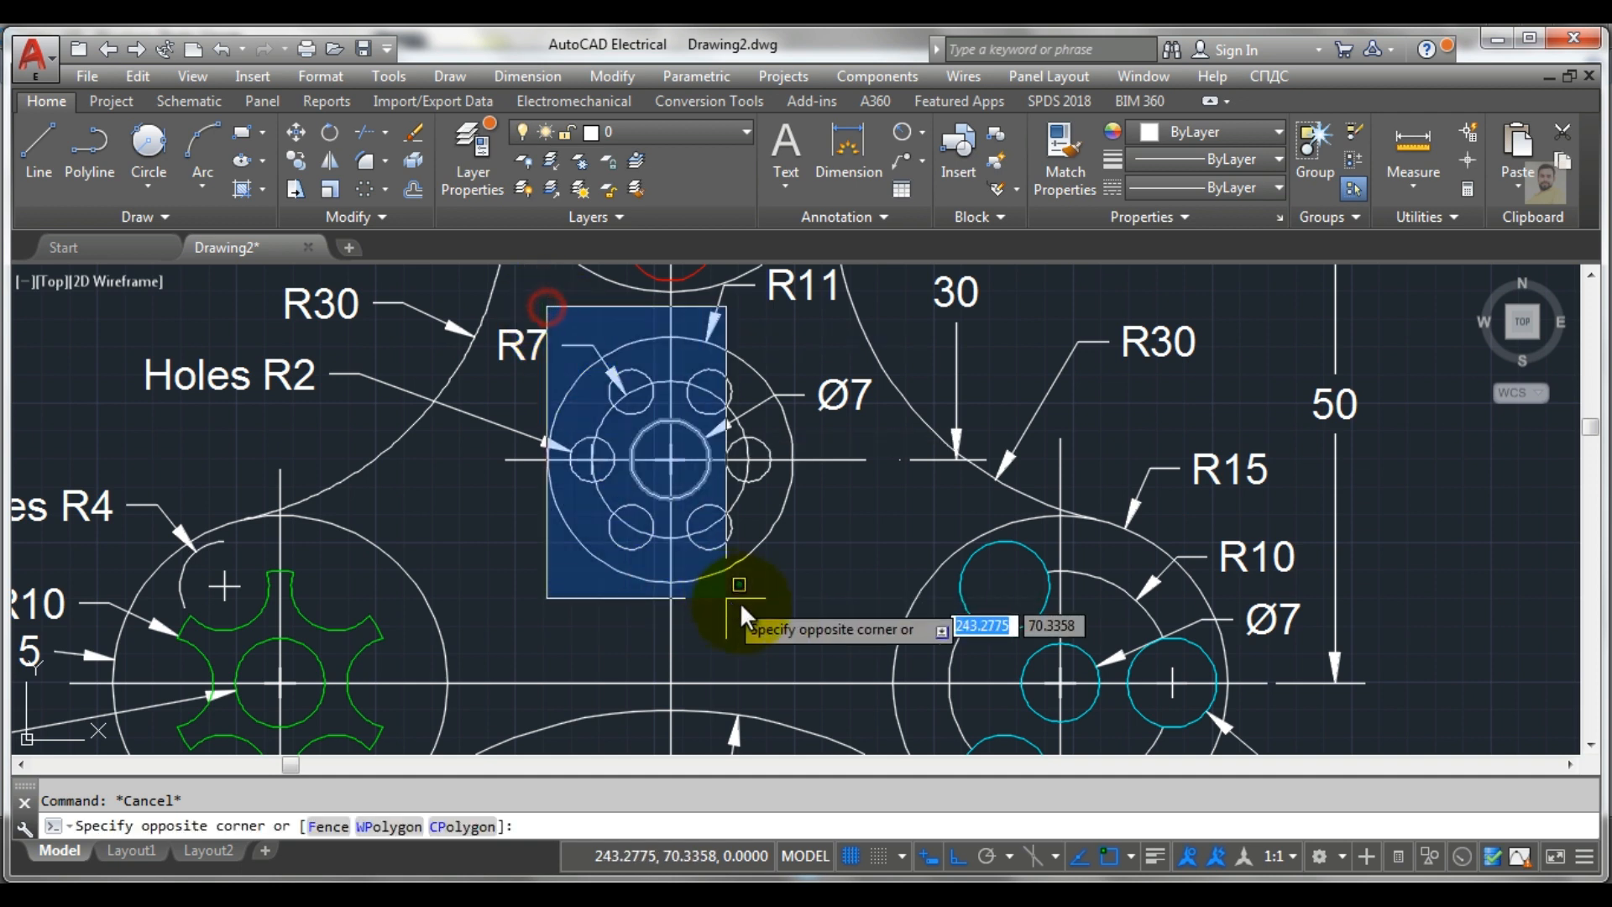
left_click(806, 609)
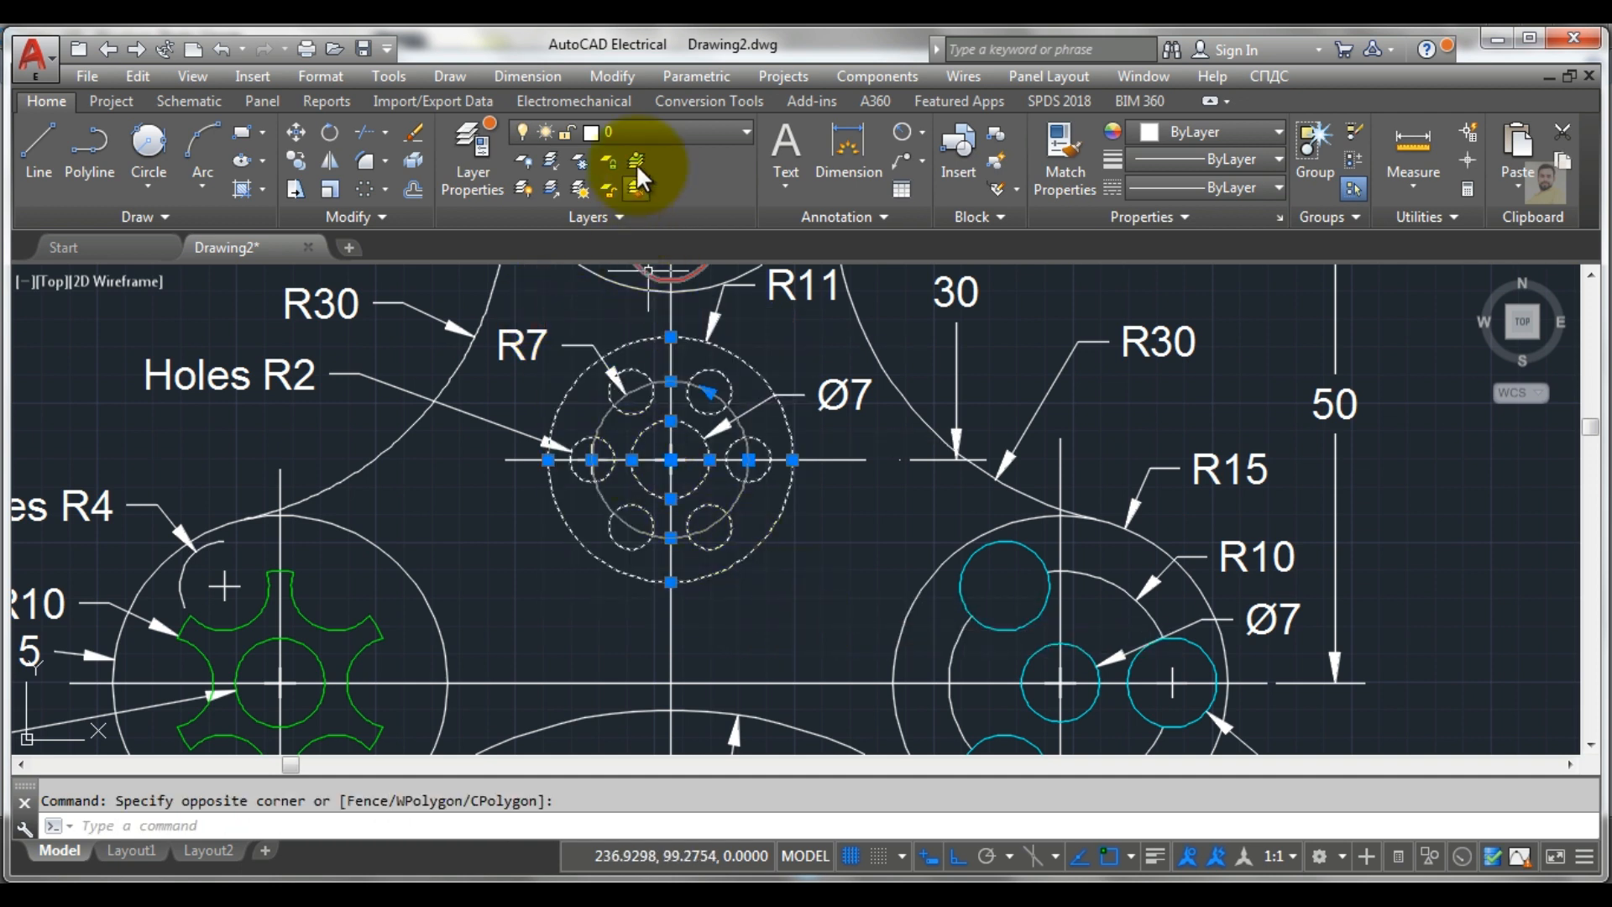
left_click(633, 134)
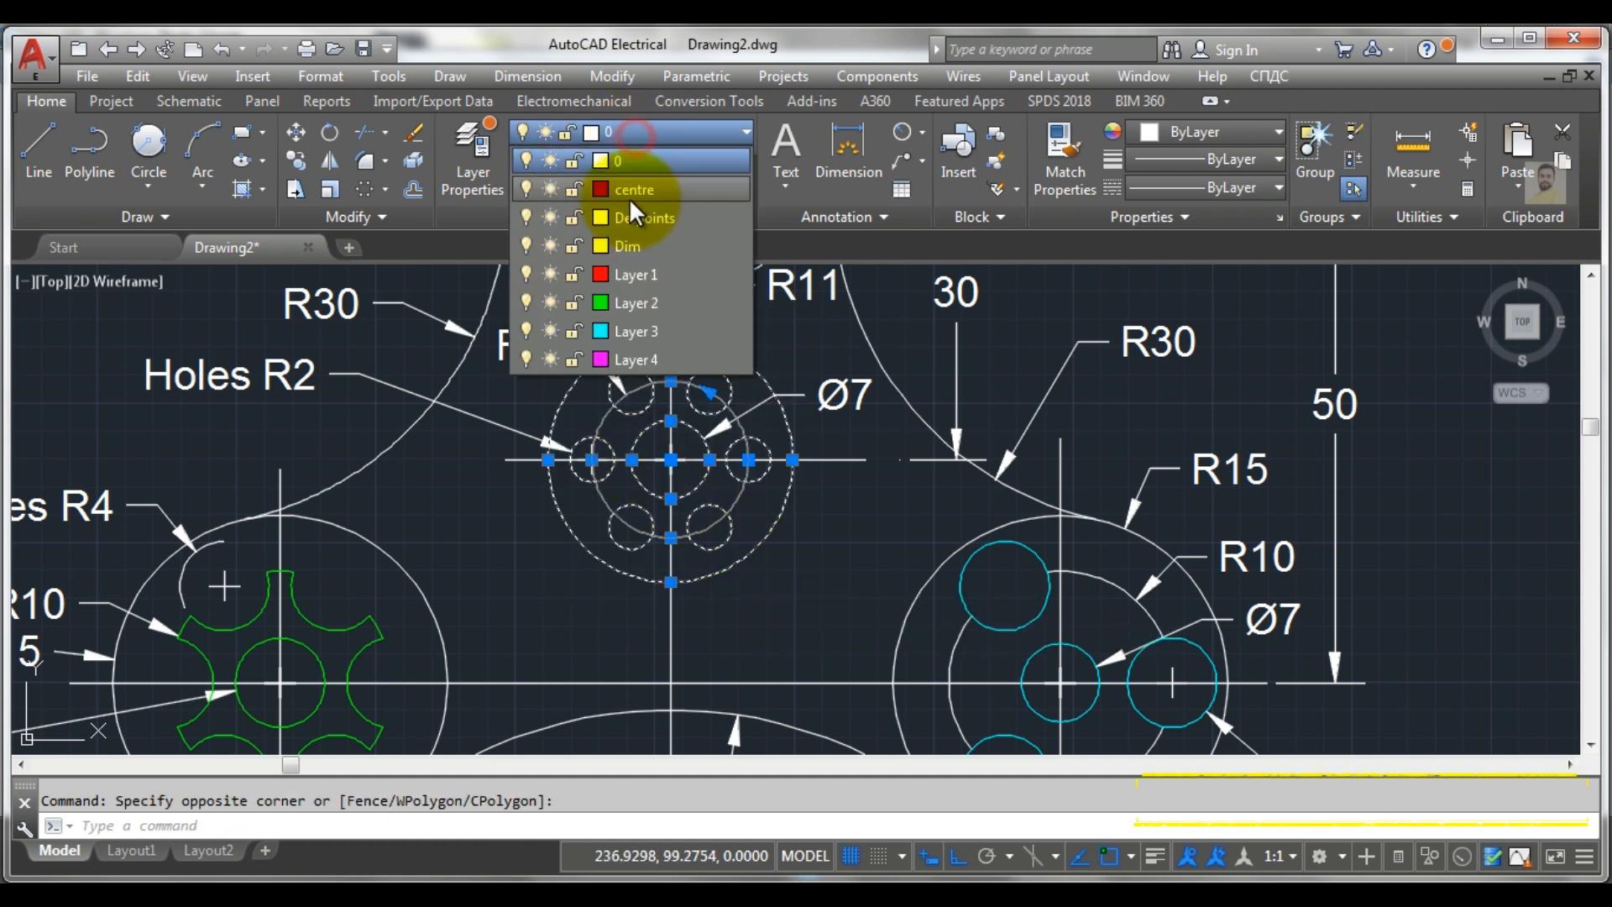
left_click(621, 351)
key("Escape")
Check the class 188 reference image and try blue as the color of layer 0
scroll(554, 424, "down", 5)
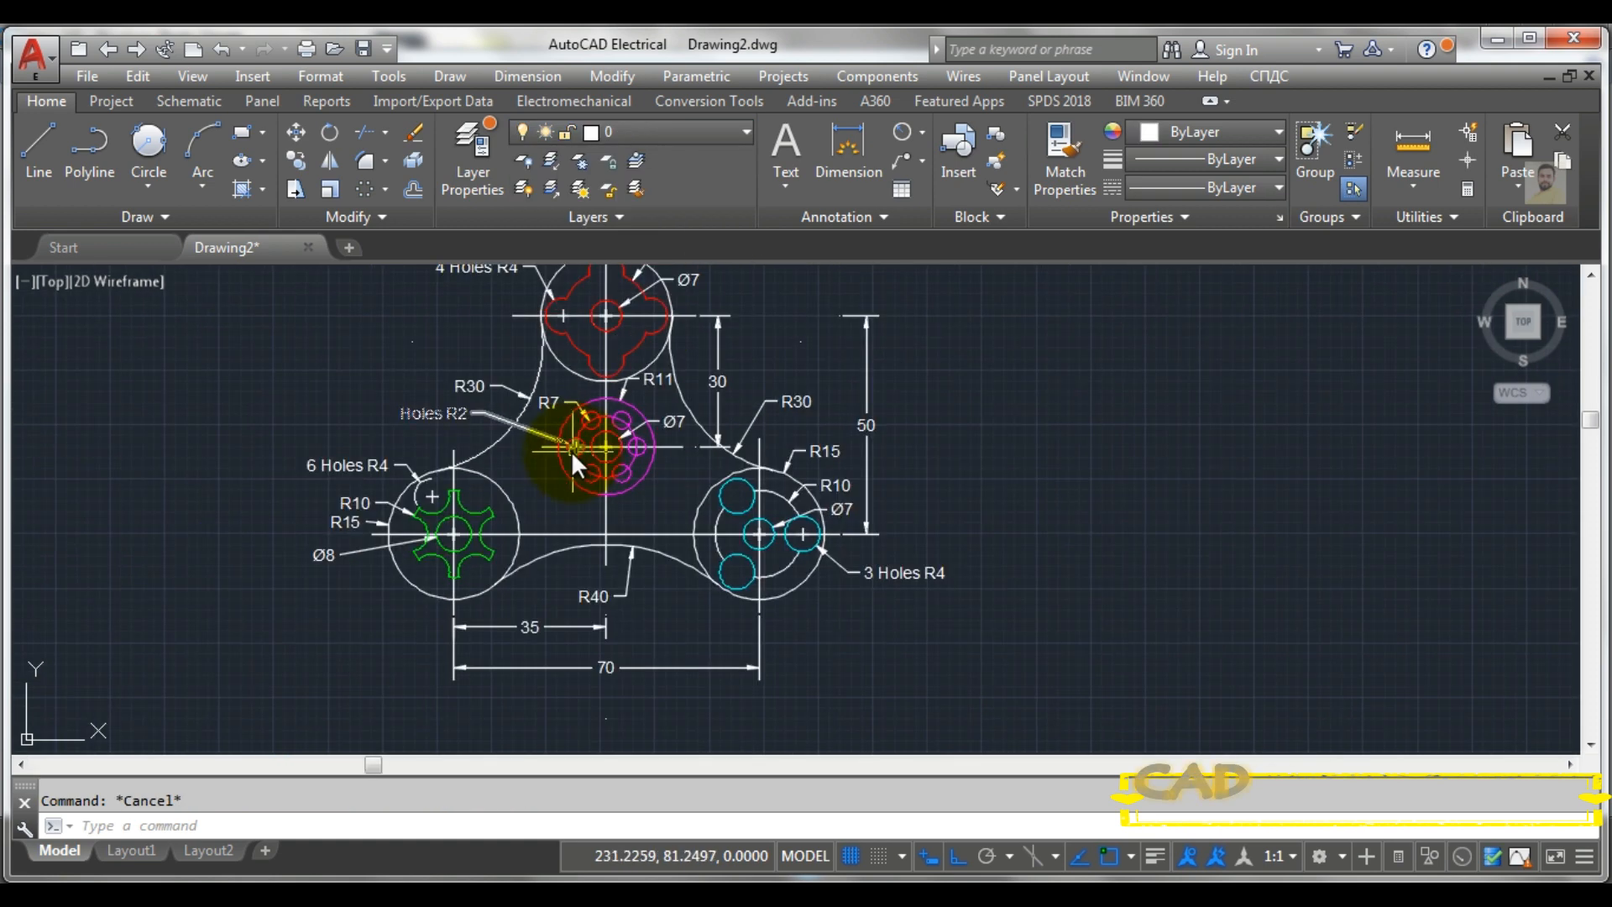
scroll(557, 452, "down", 2)
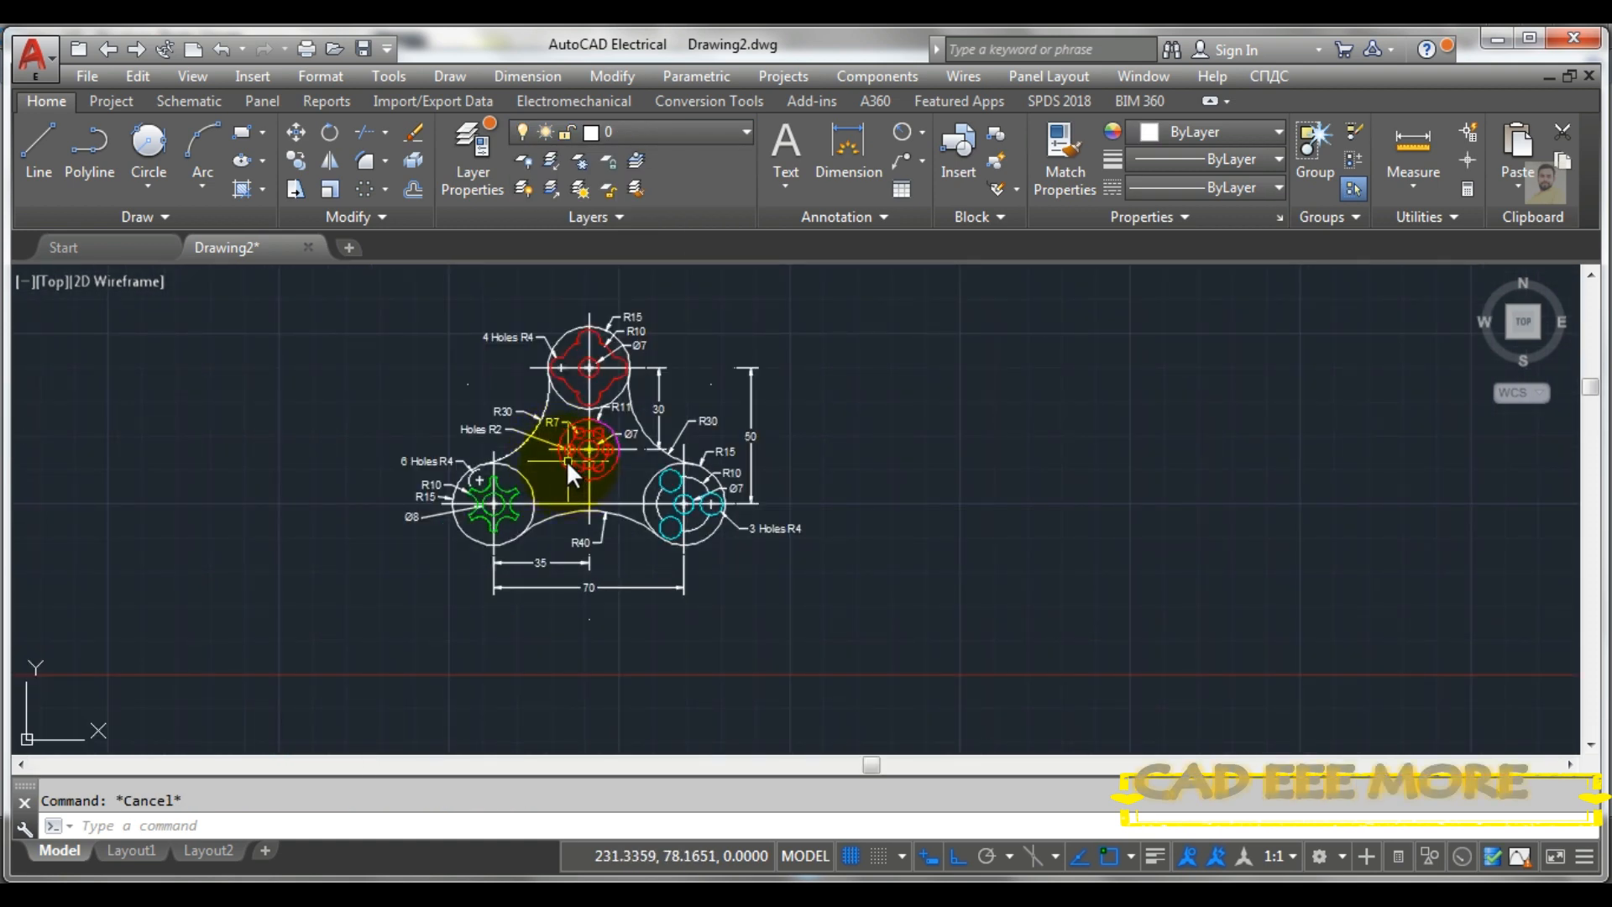
scroll(550, 363, "up", 2)
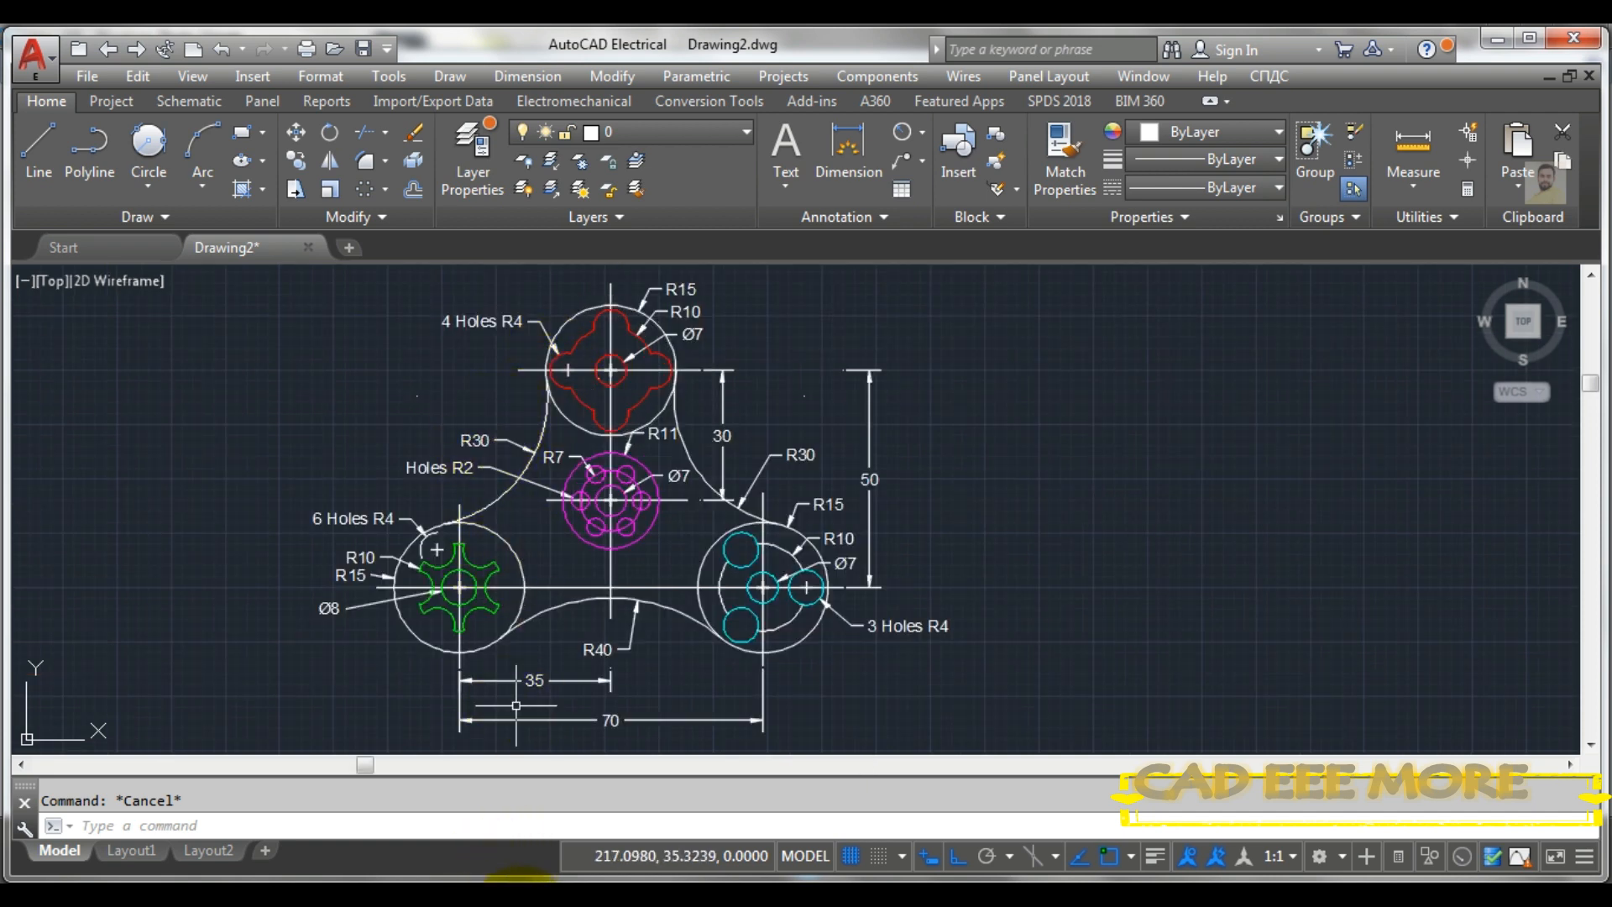
left_click(500, 869)
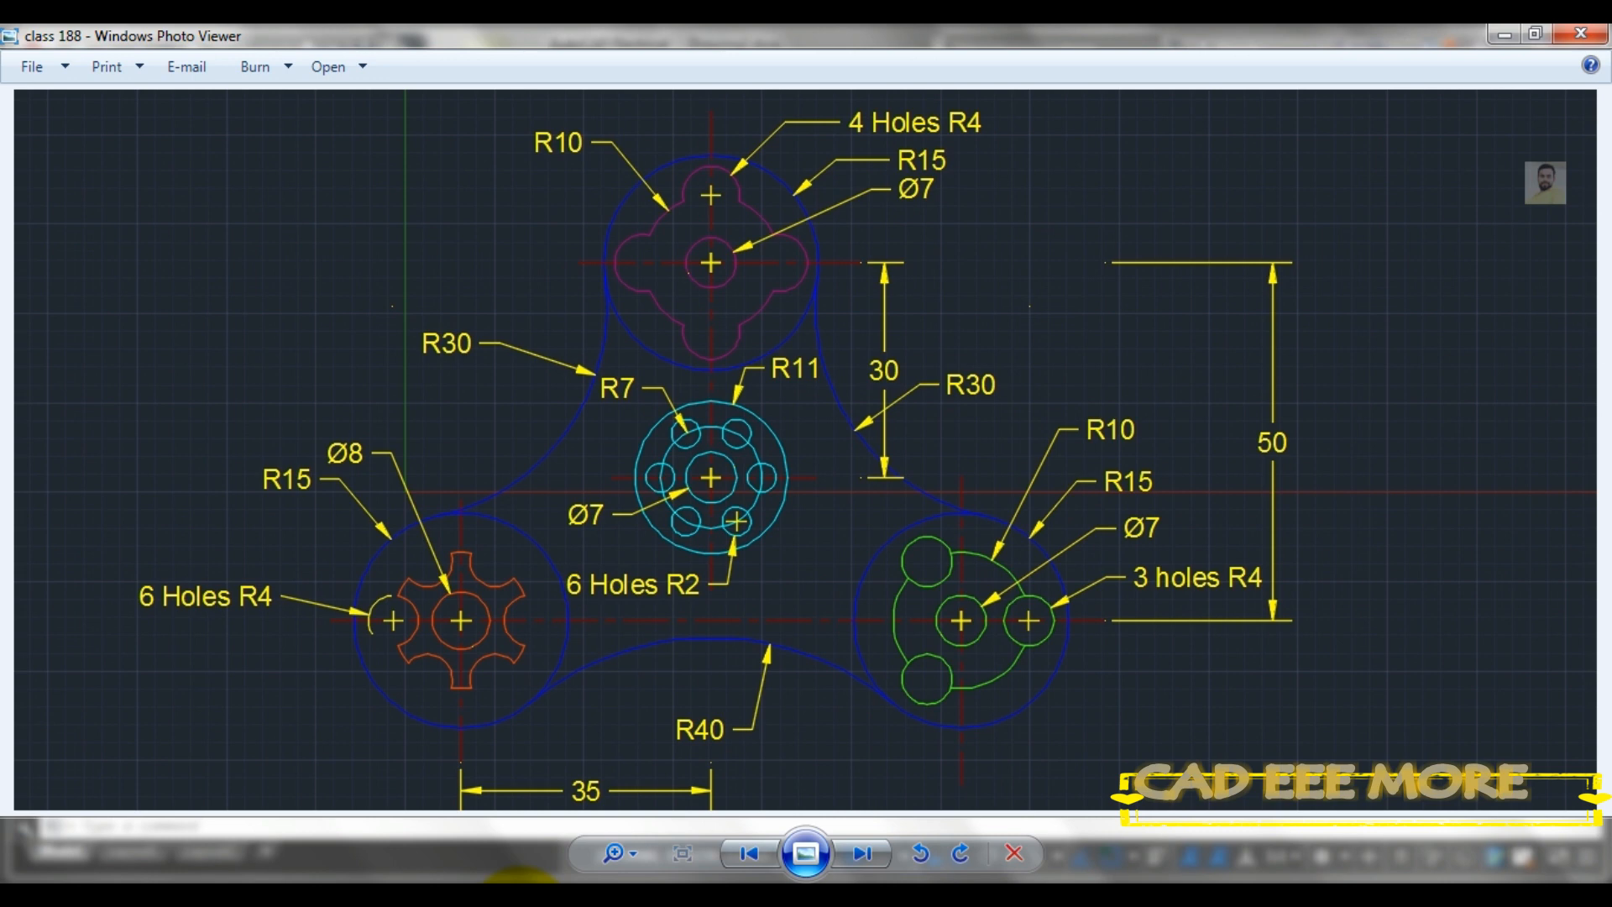
left_click(520, 882)
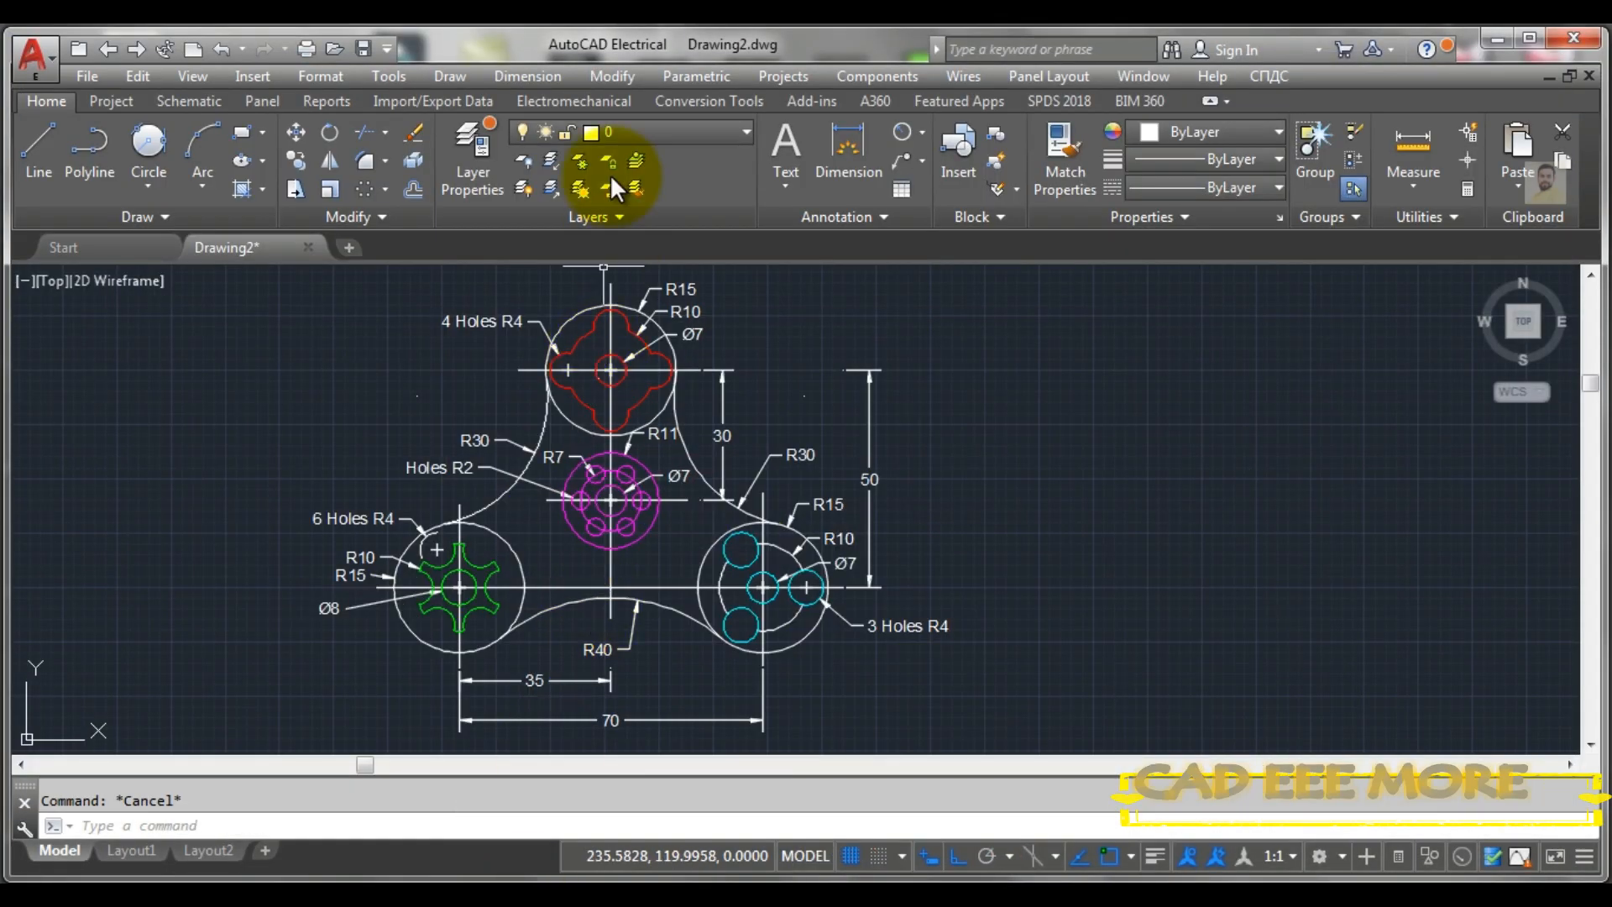
left_click(588, 135)
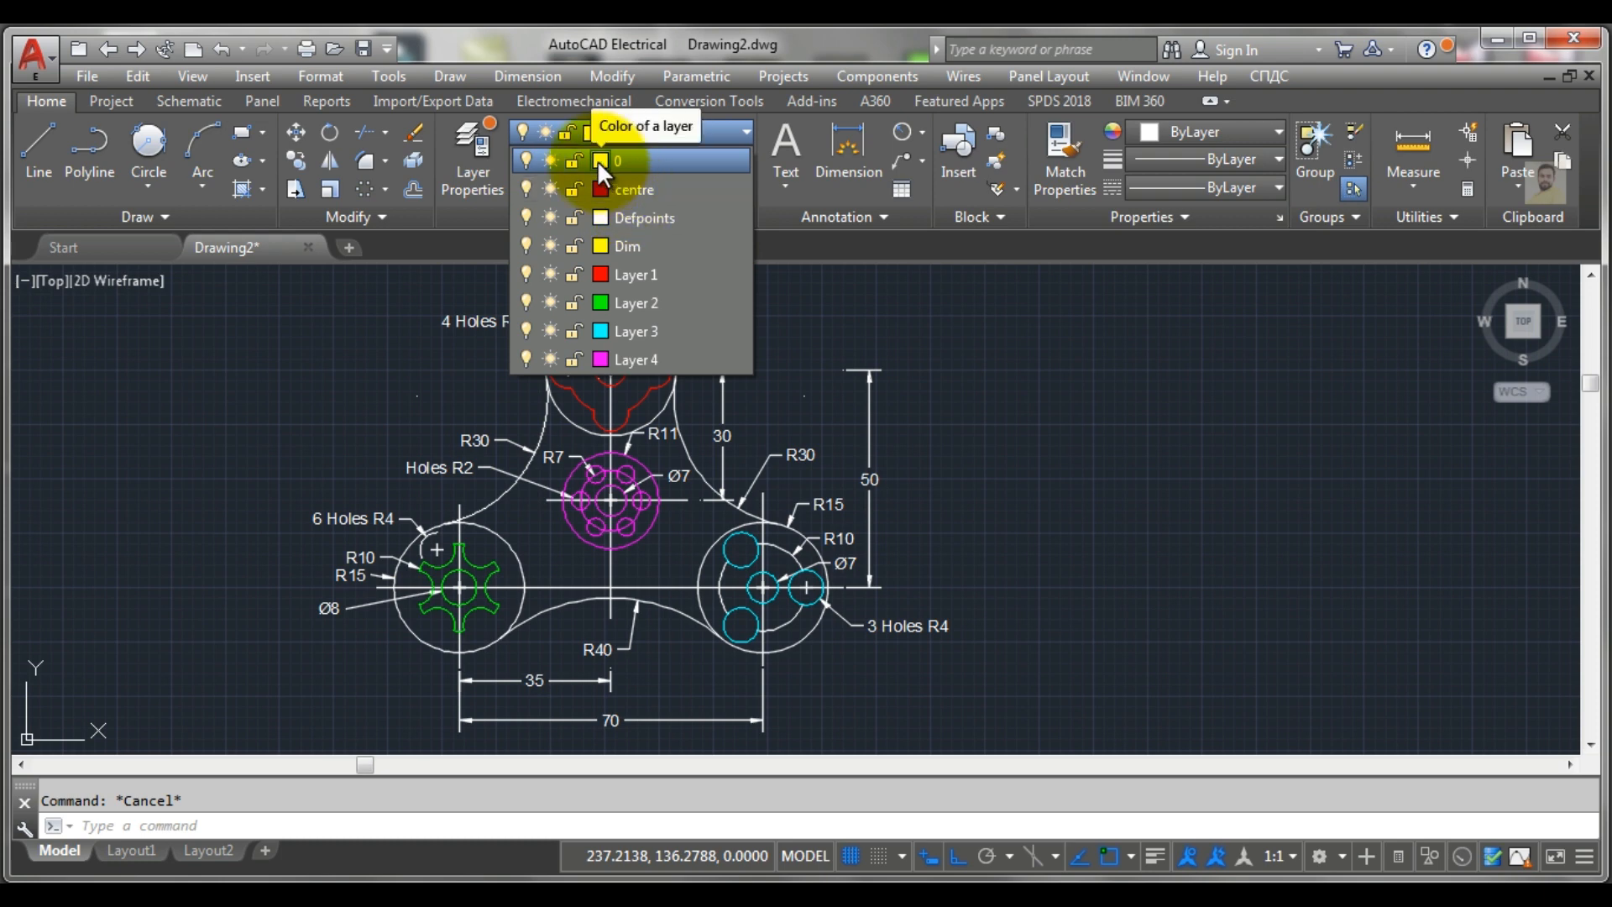
left_click(597, 159)
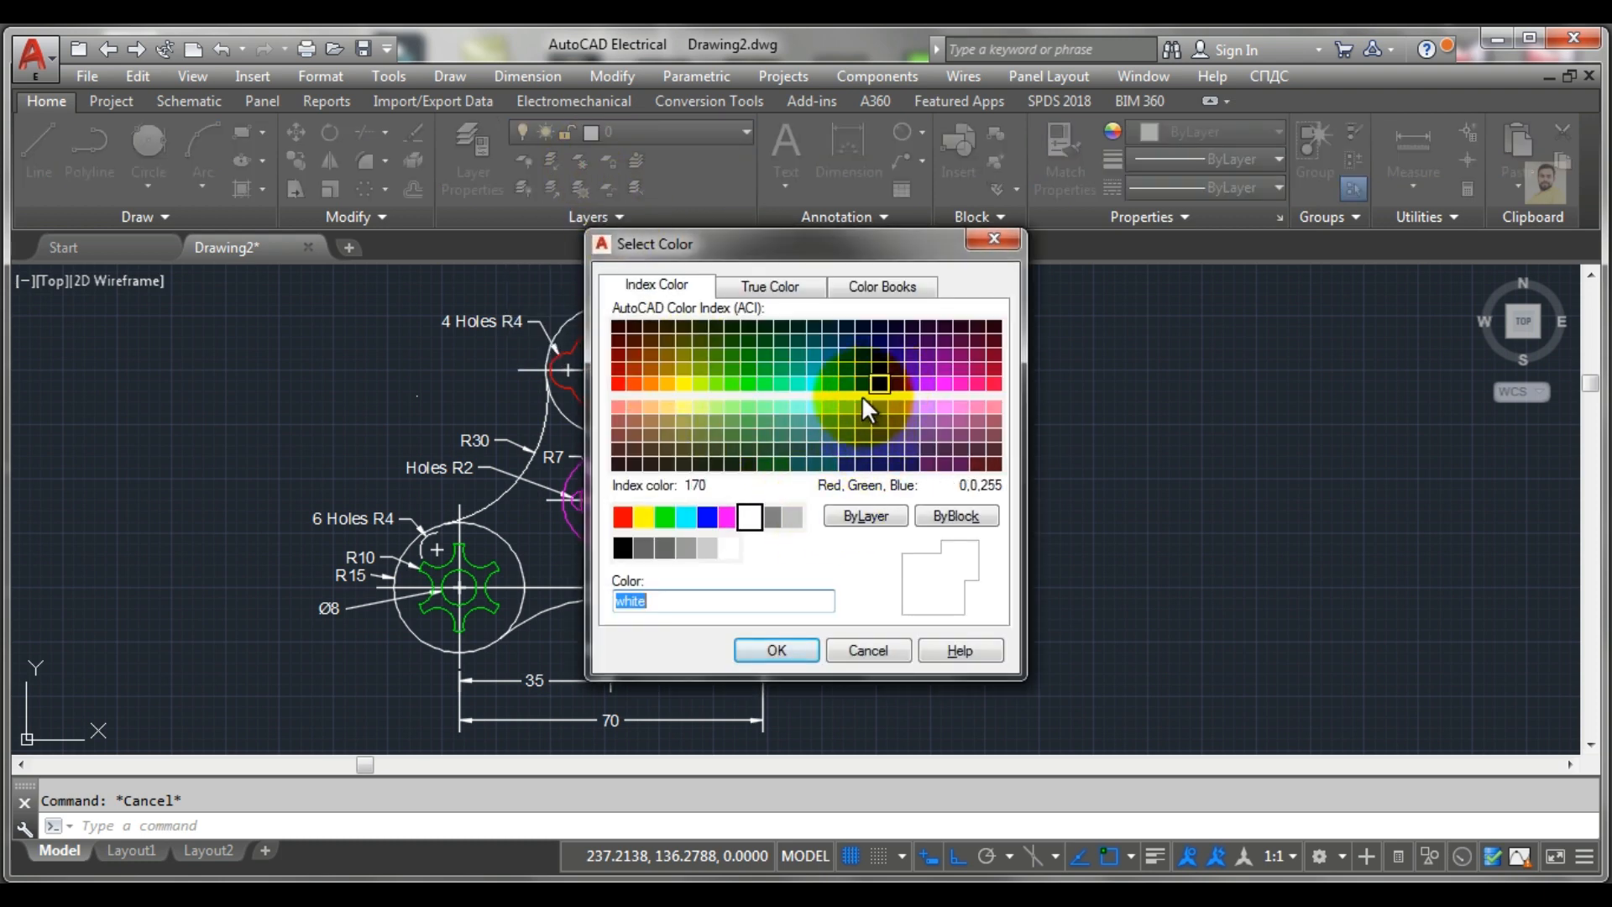
left_click(707, 515)
left_click(754, 645)
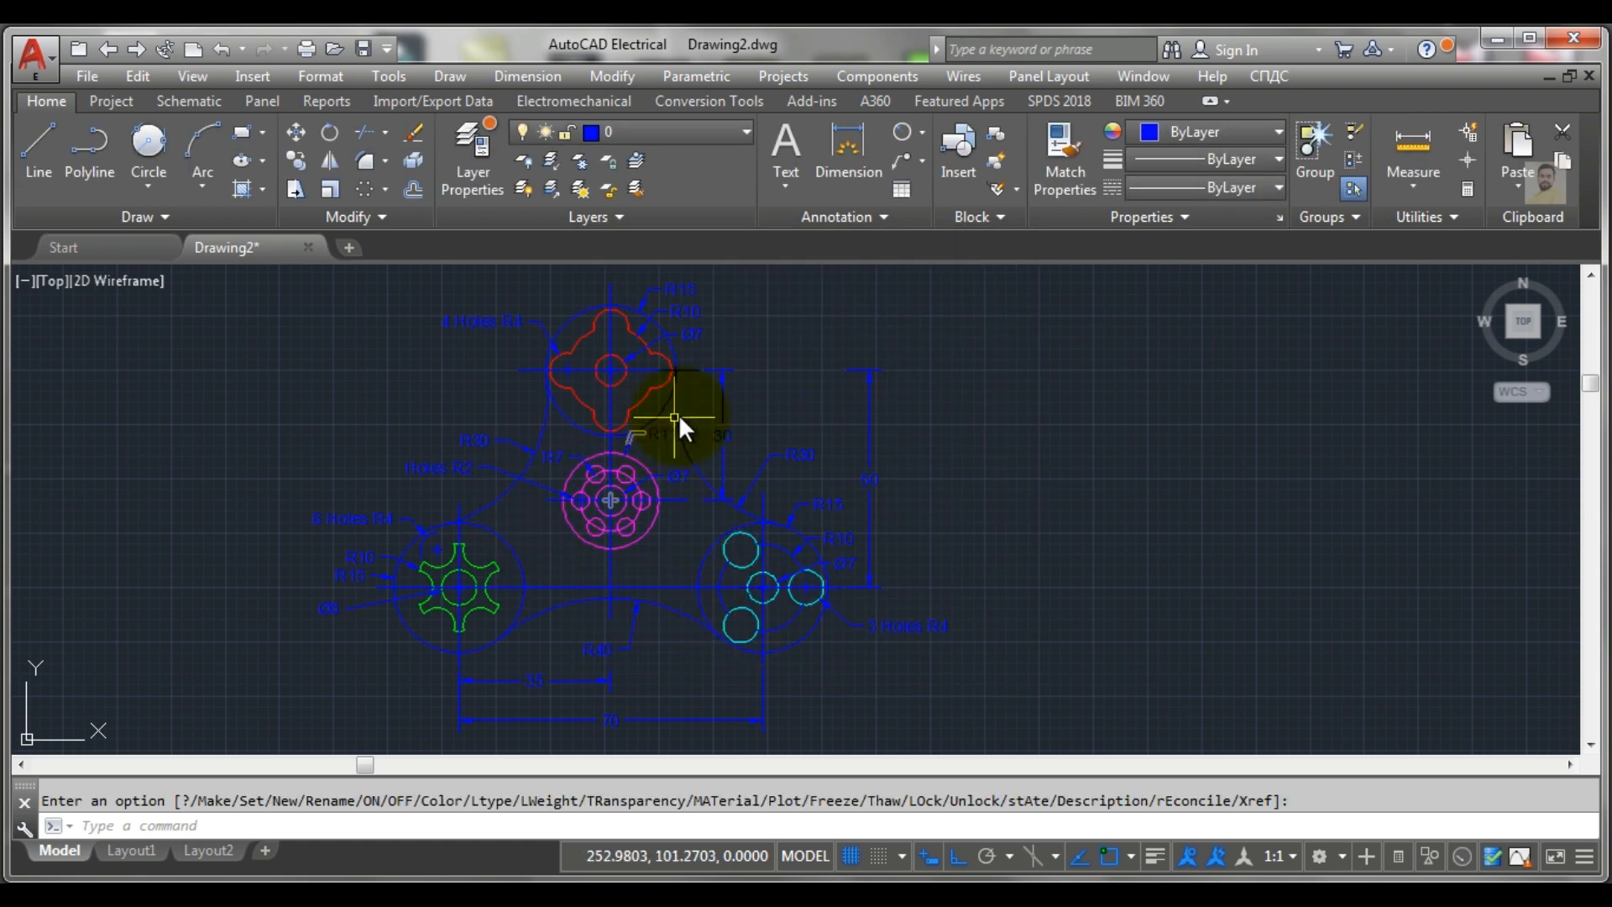
Set the color of layer 0 to index color 255
left_click(641, 133)
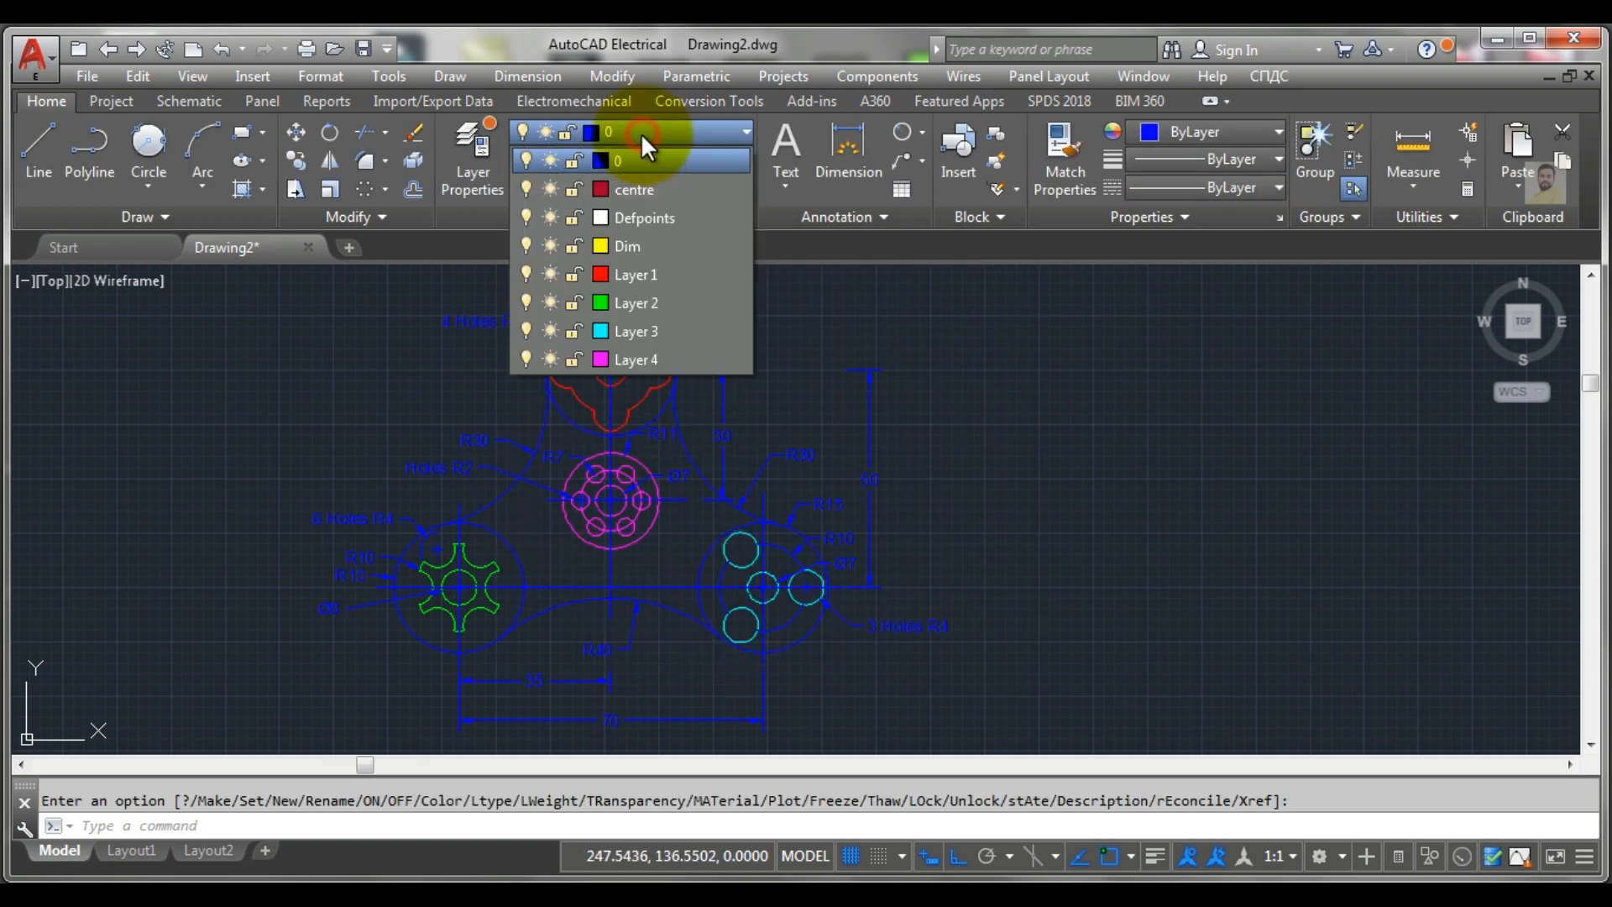
left_click(601, 159)
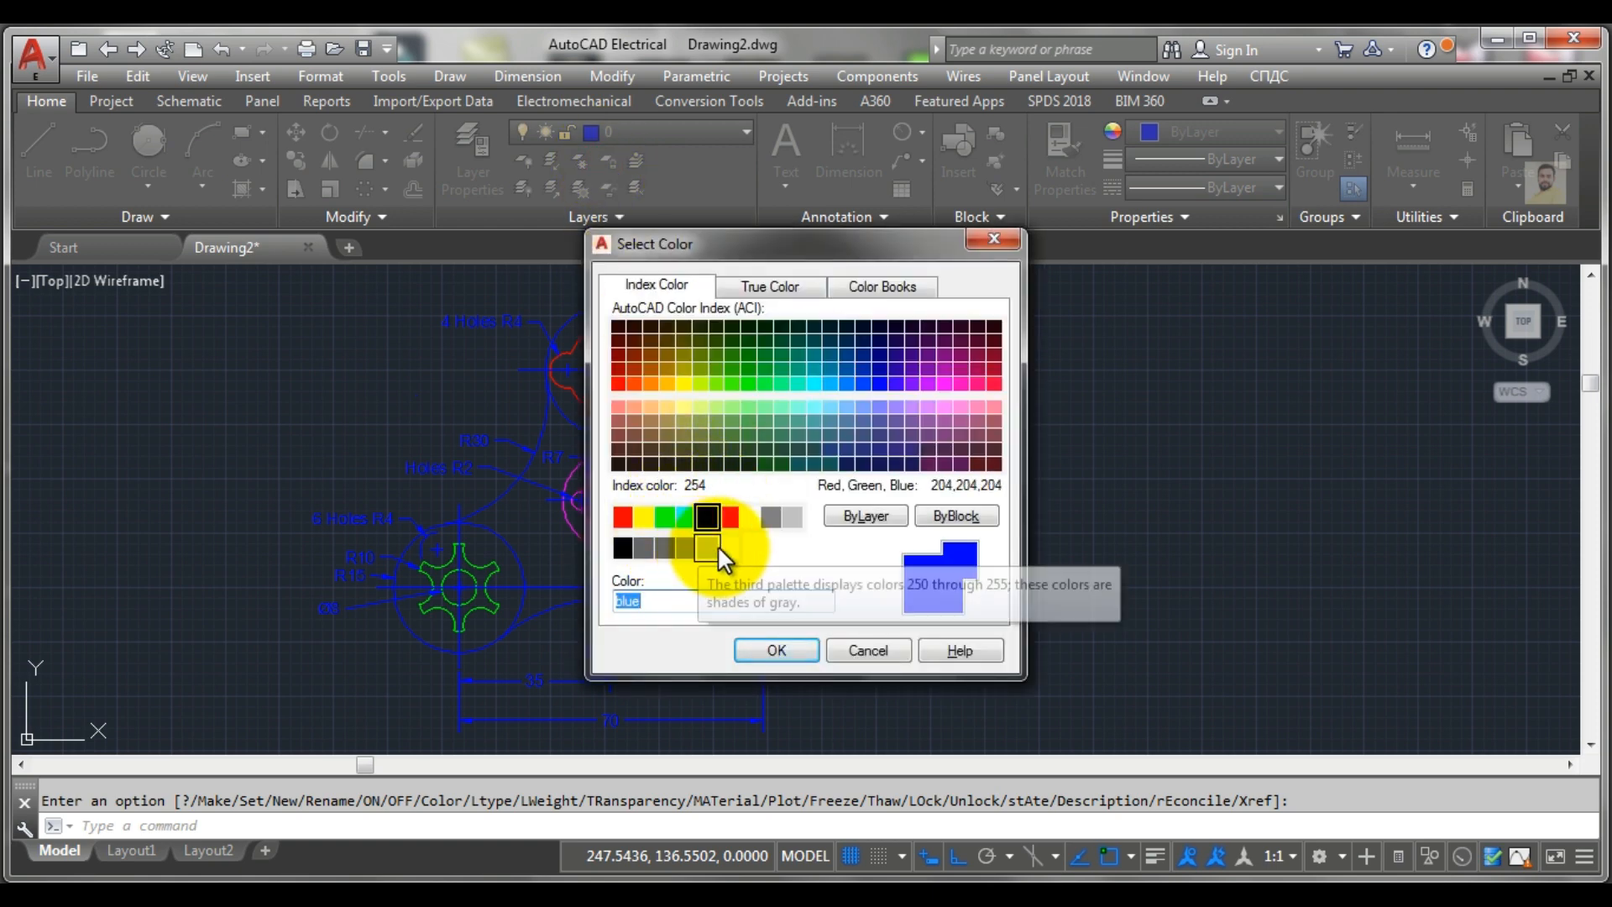
left_click(726, 546)
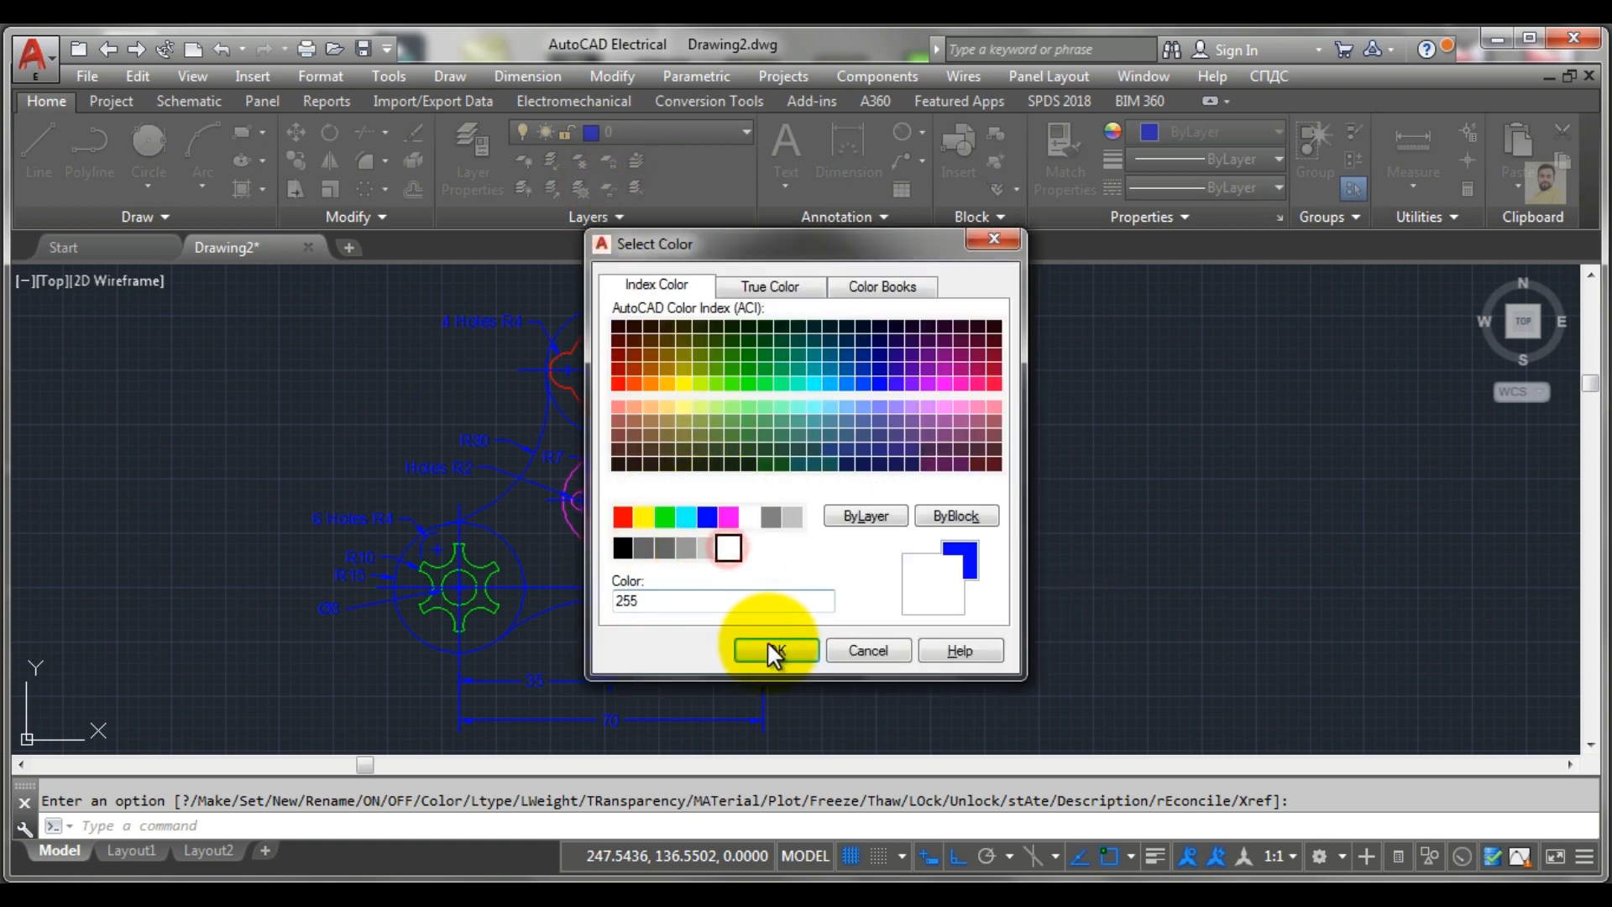
left_click(769, 648)
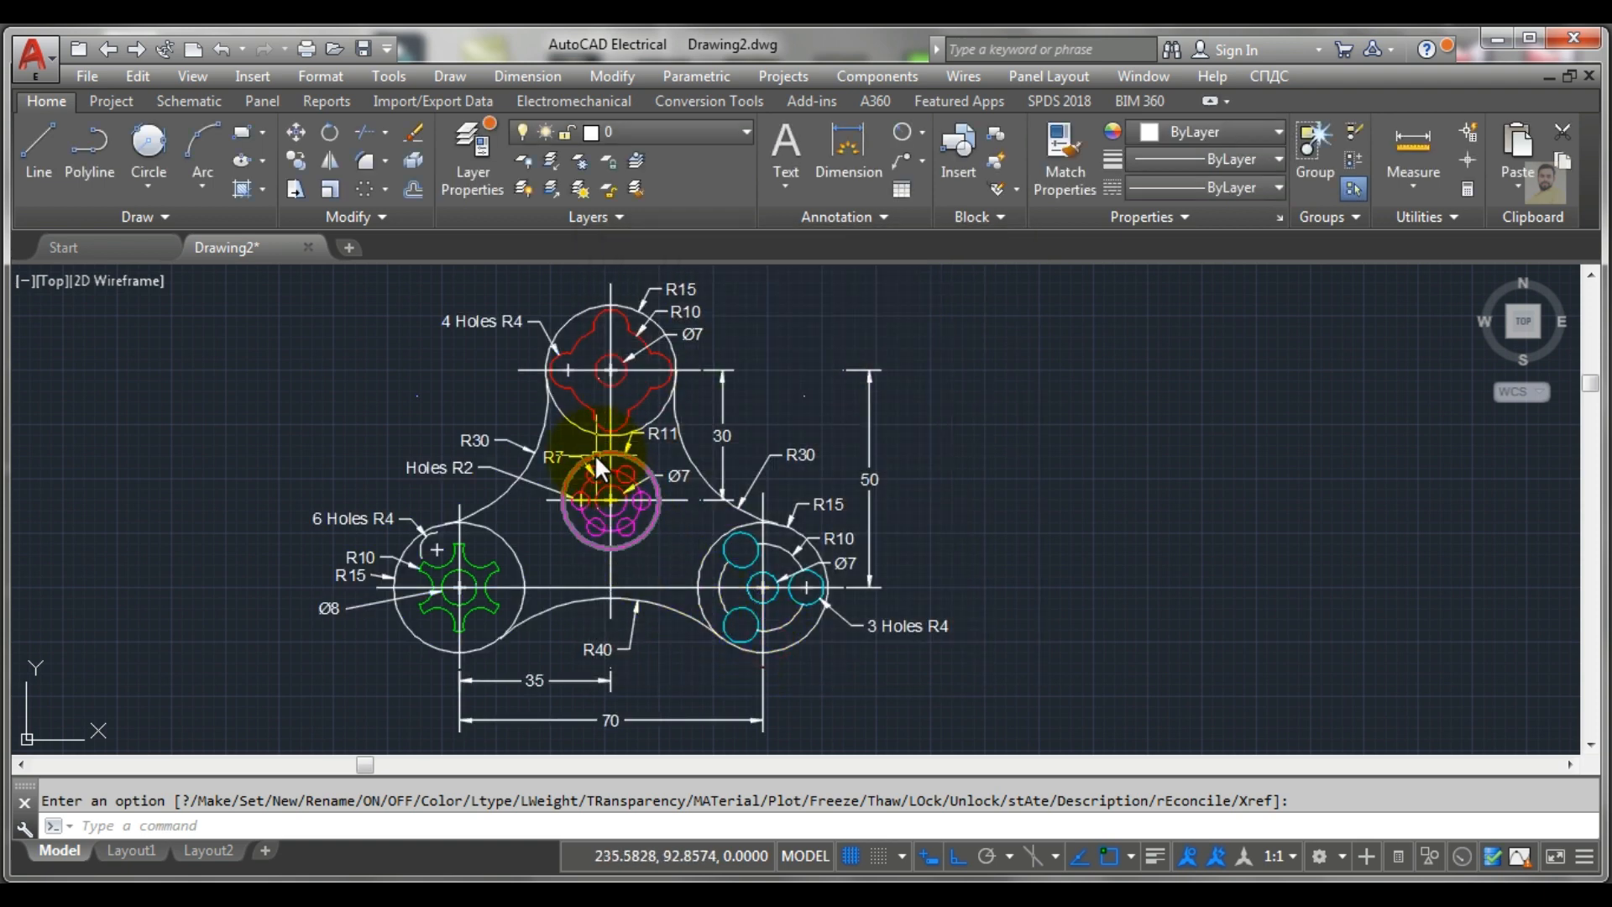
Select the upper lobe's R15, R10, Ø7 and 4 Holes R4 dimensions
scroll(551, 374, "up", 2)
scroll(615, 350, "down", 2)
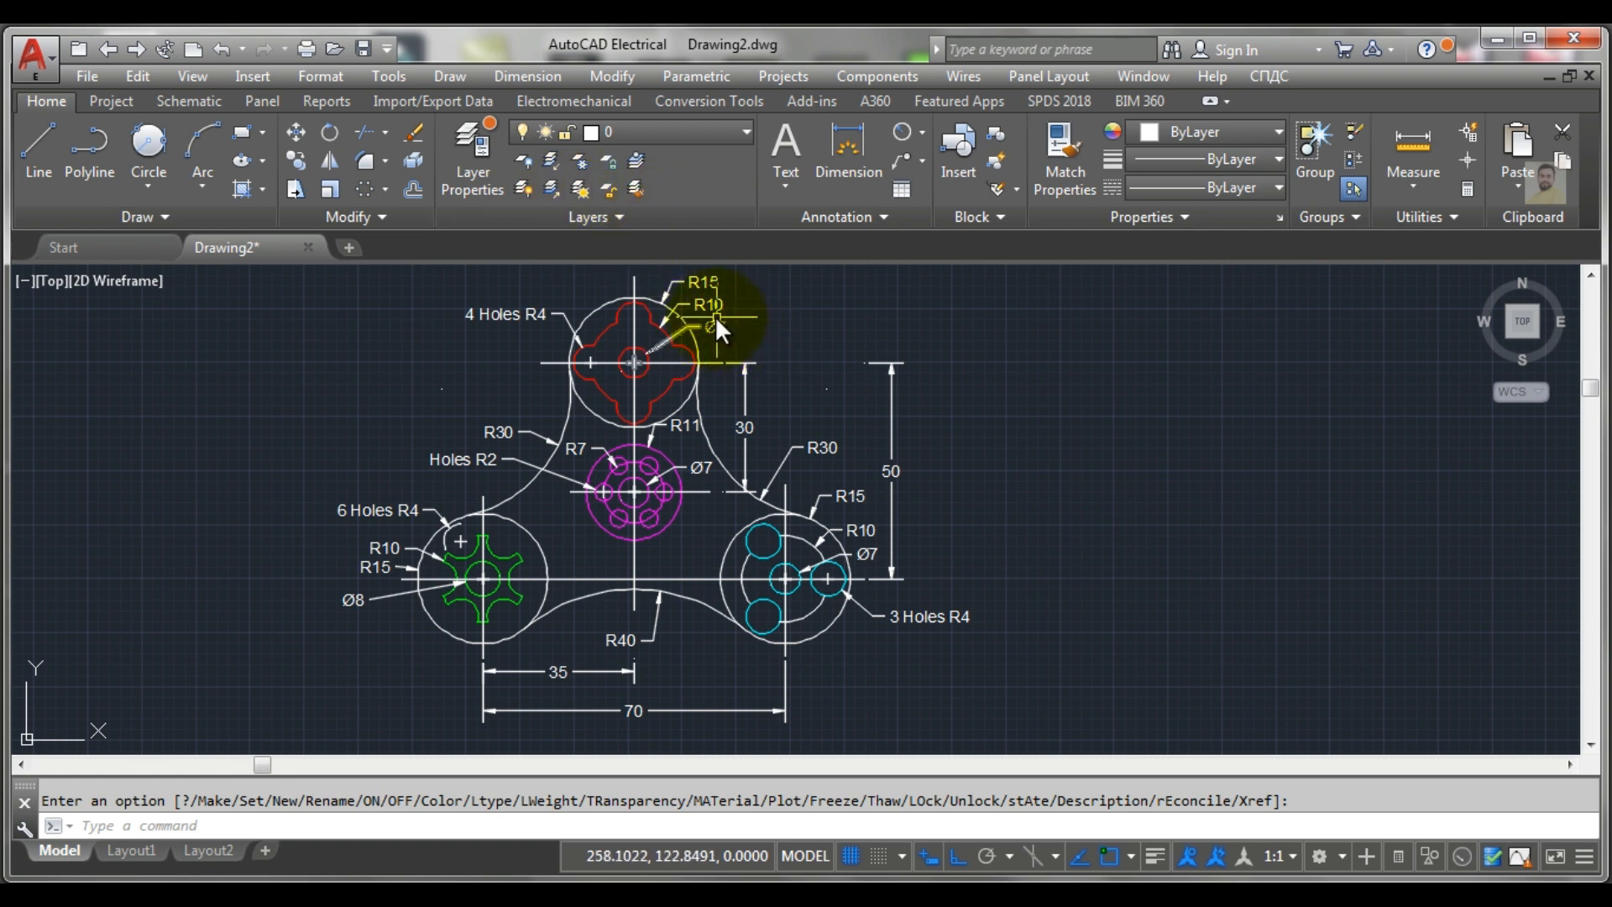
key("Escape")
left_click(714, 319)
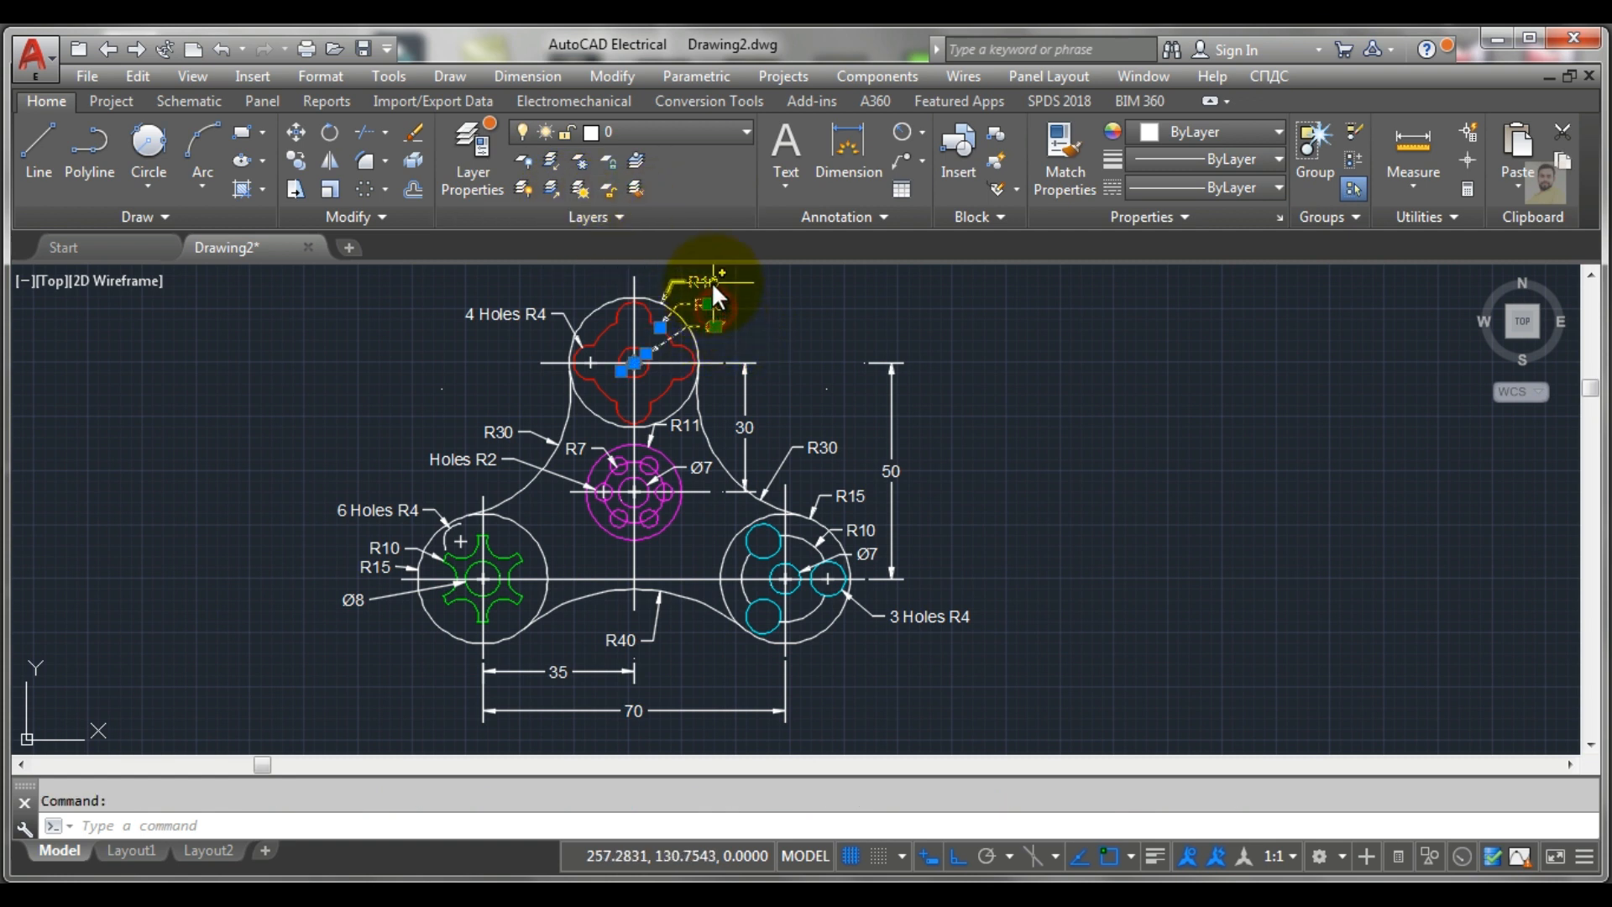
left_click(712, 280)
left_click(514, 314)
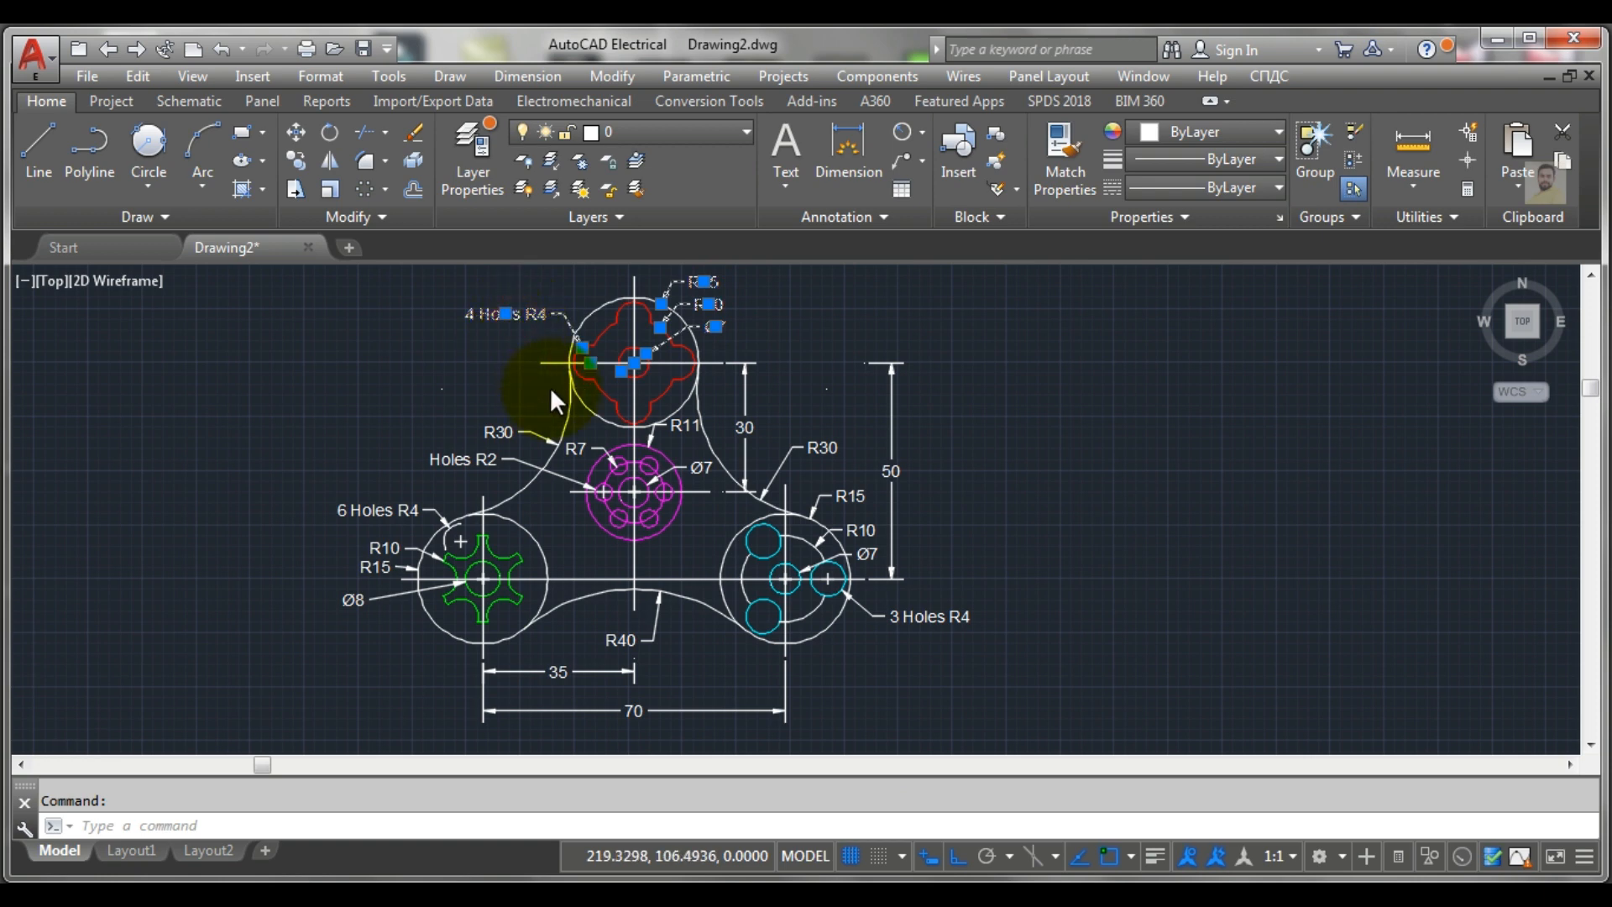
scroll(550, 388, "up", 2)
scroll(572, 387, "down", 2)
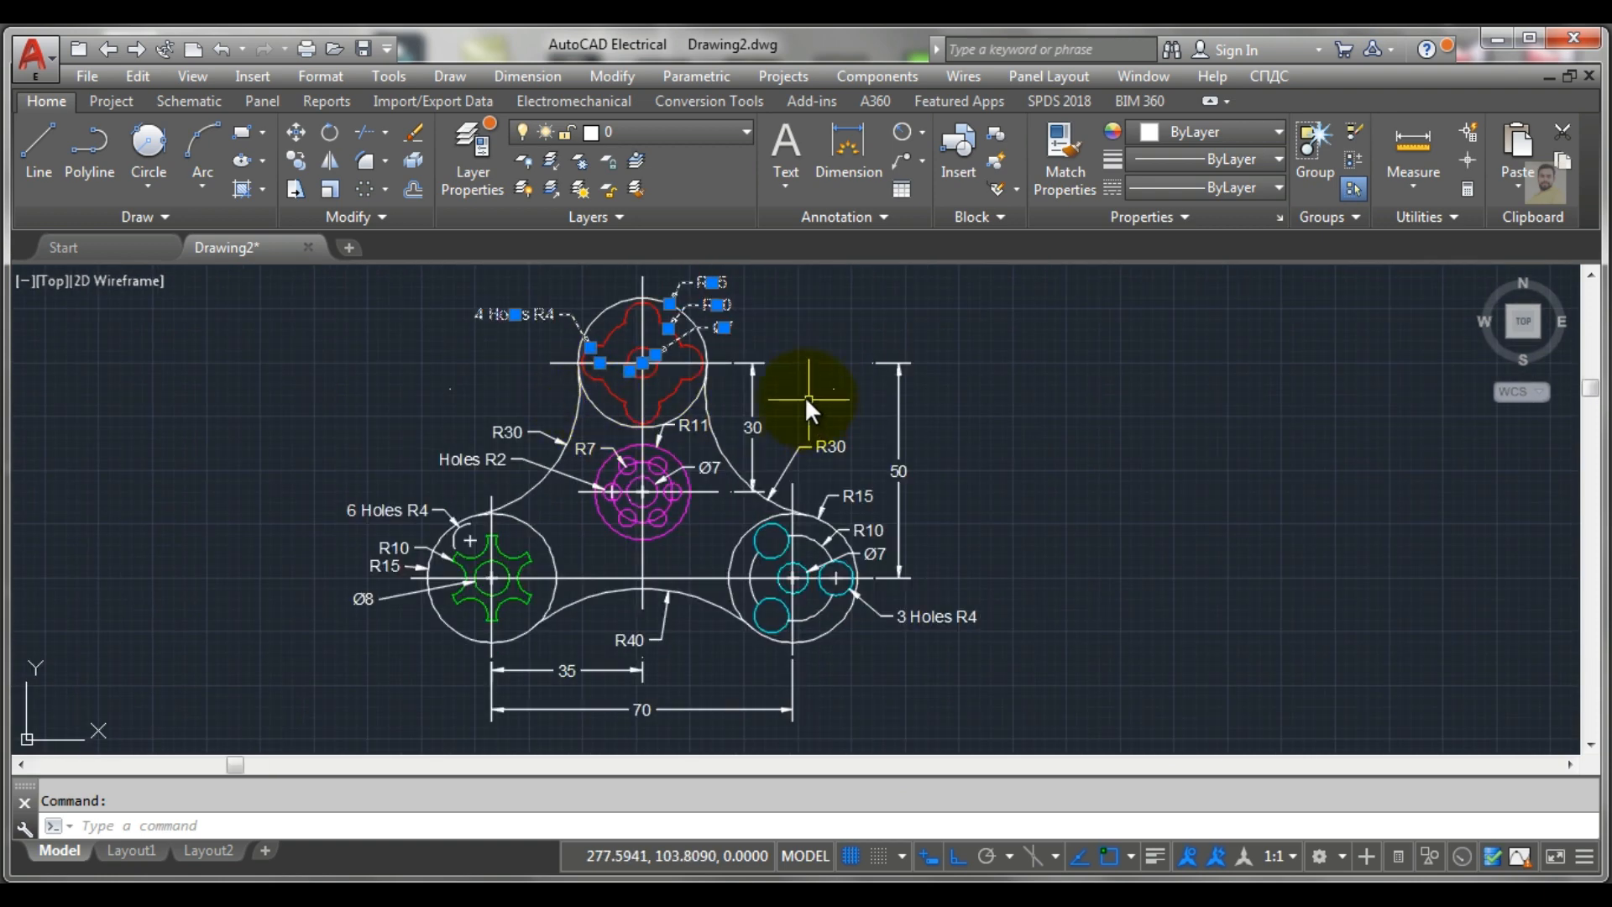
Add the vertical 30 and 50 dimensions, the right-hand R30 and the right lobe's R15, R10 and Ø7 dimensions to the selection
left_click(753, 396)
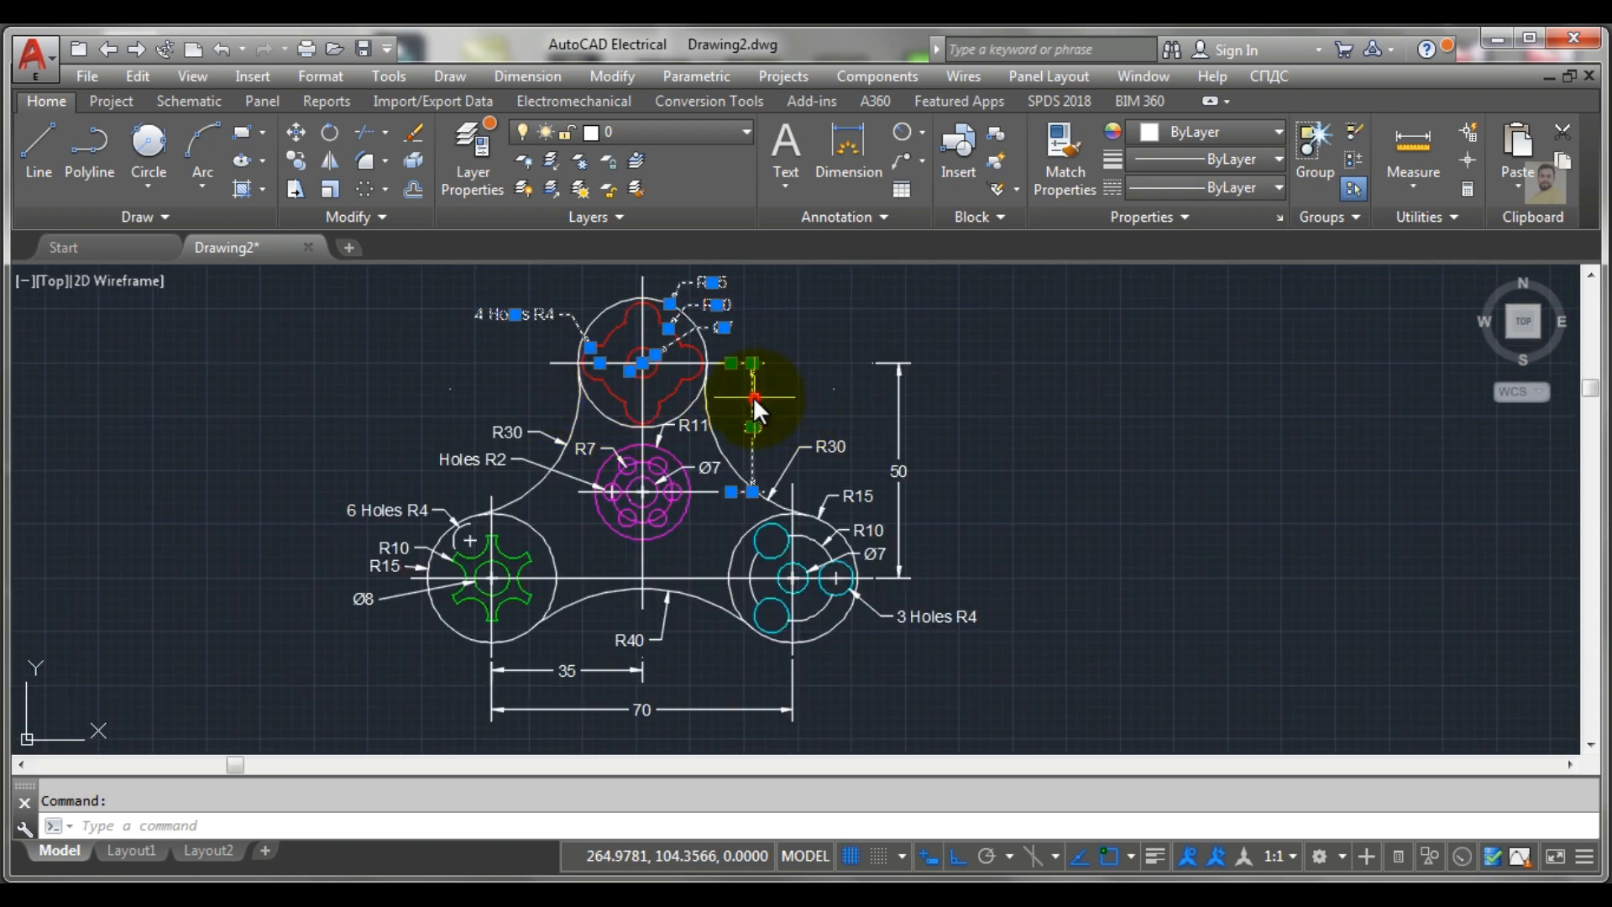
left_click(902, 403)
left_click(823, 447)
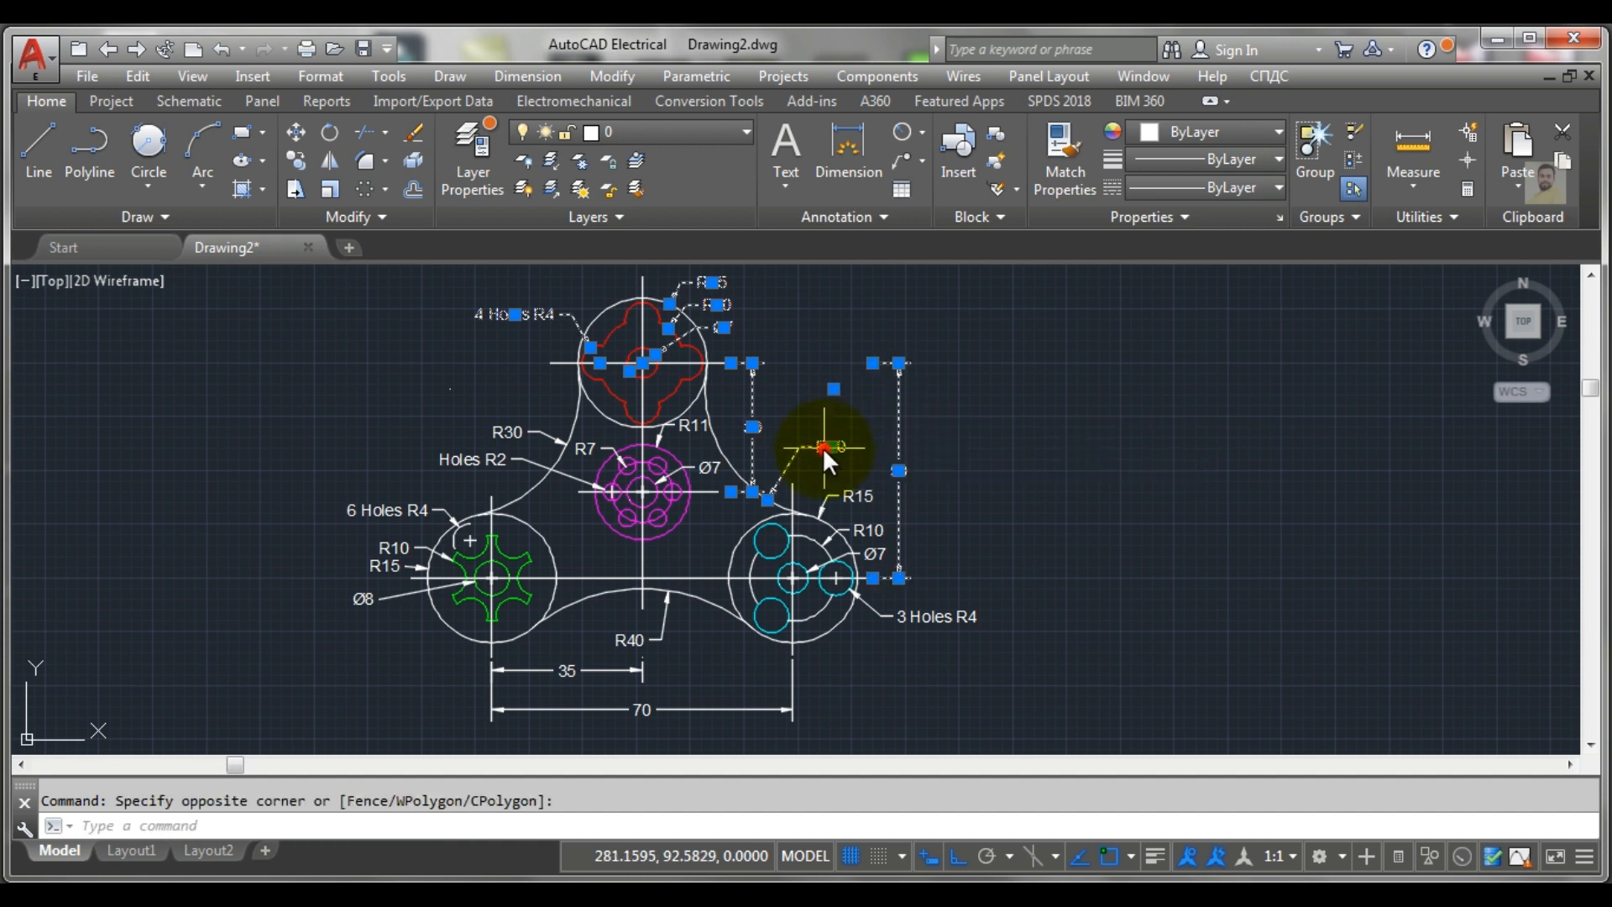
left_click(856, 501)
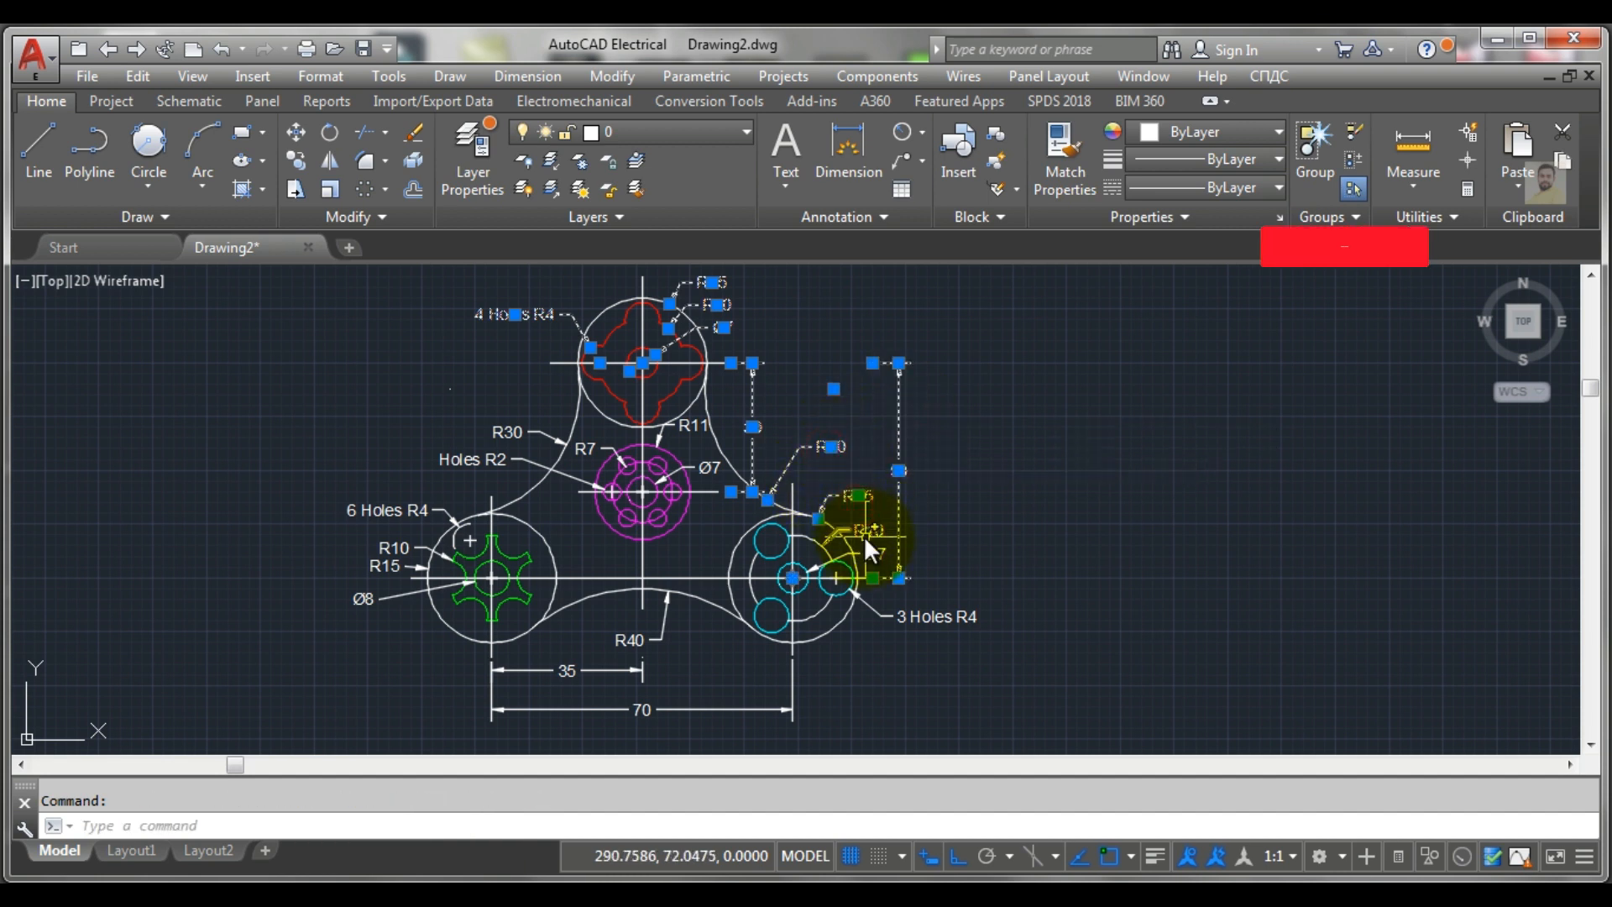
left_click(867, 560)
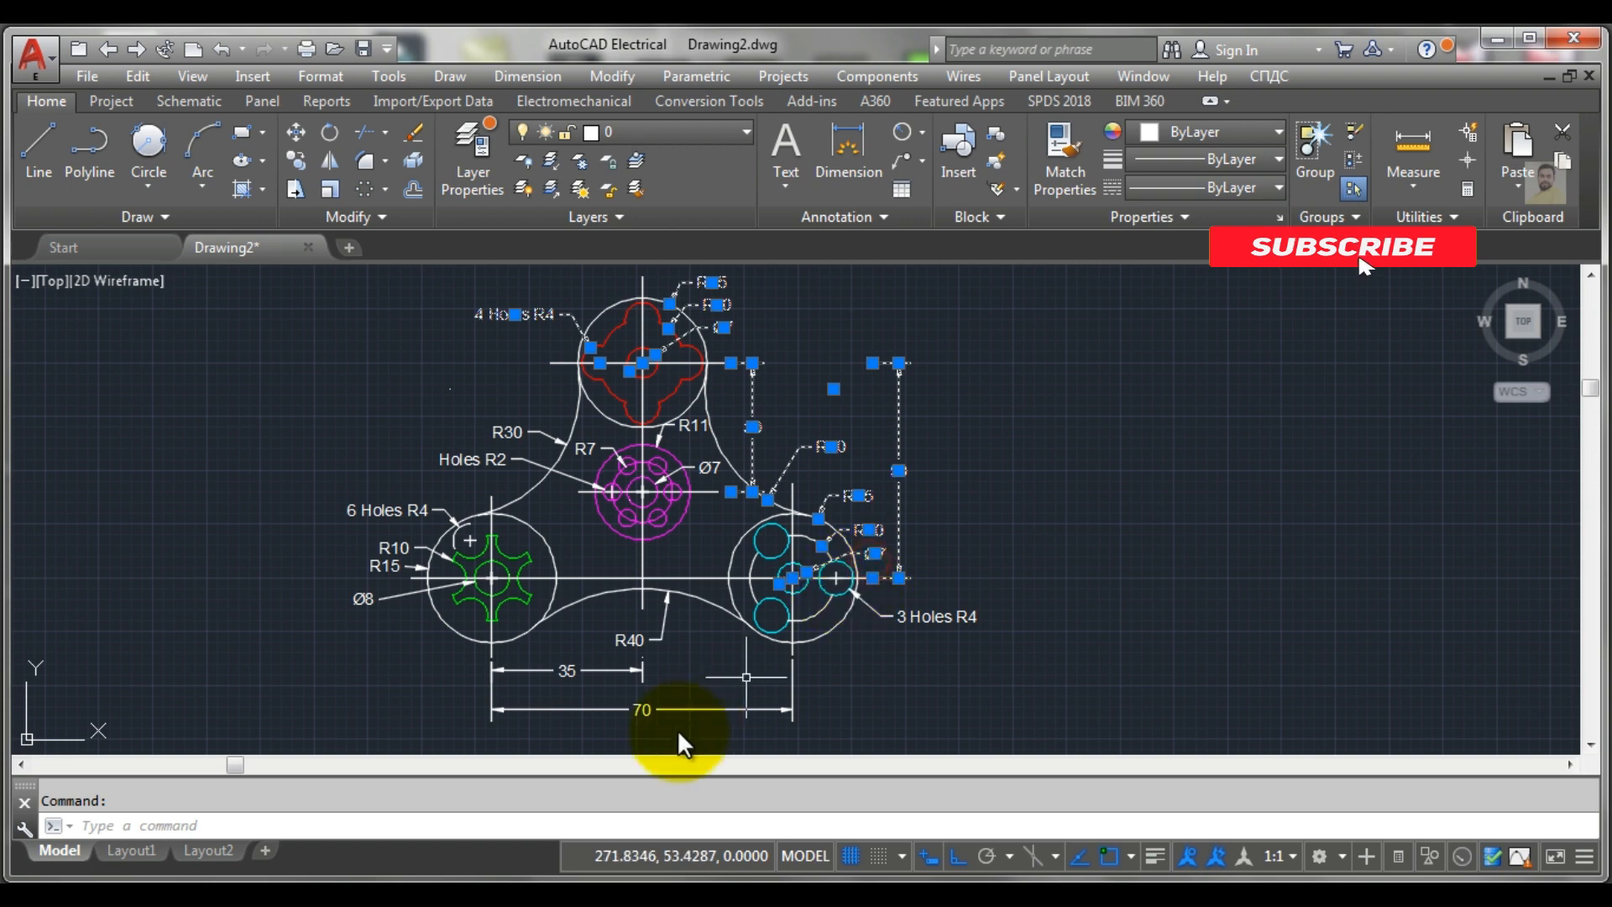
Add the horizontal 70 and 35 dimensions and the lower R40 arc dimension to the selection
scroll(677, 728, "up", 2)
left_click(678, 692)
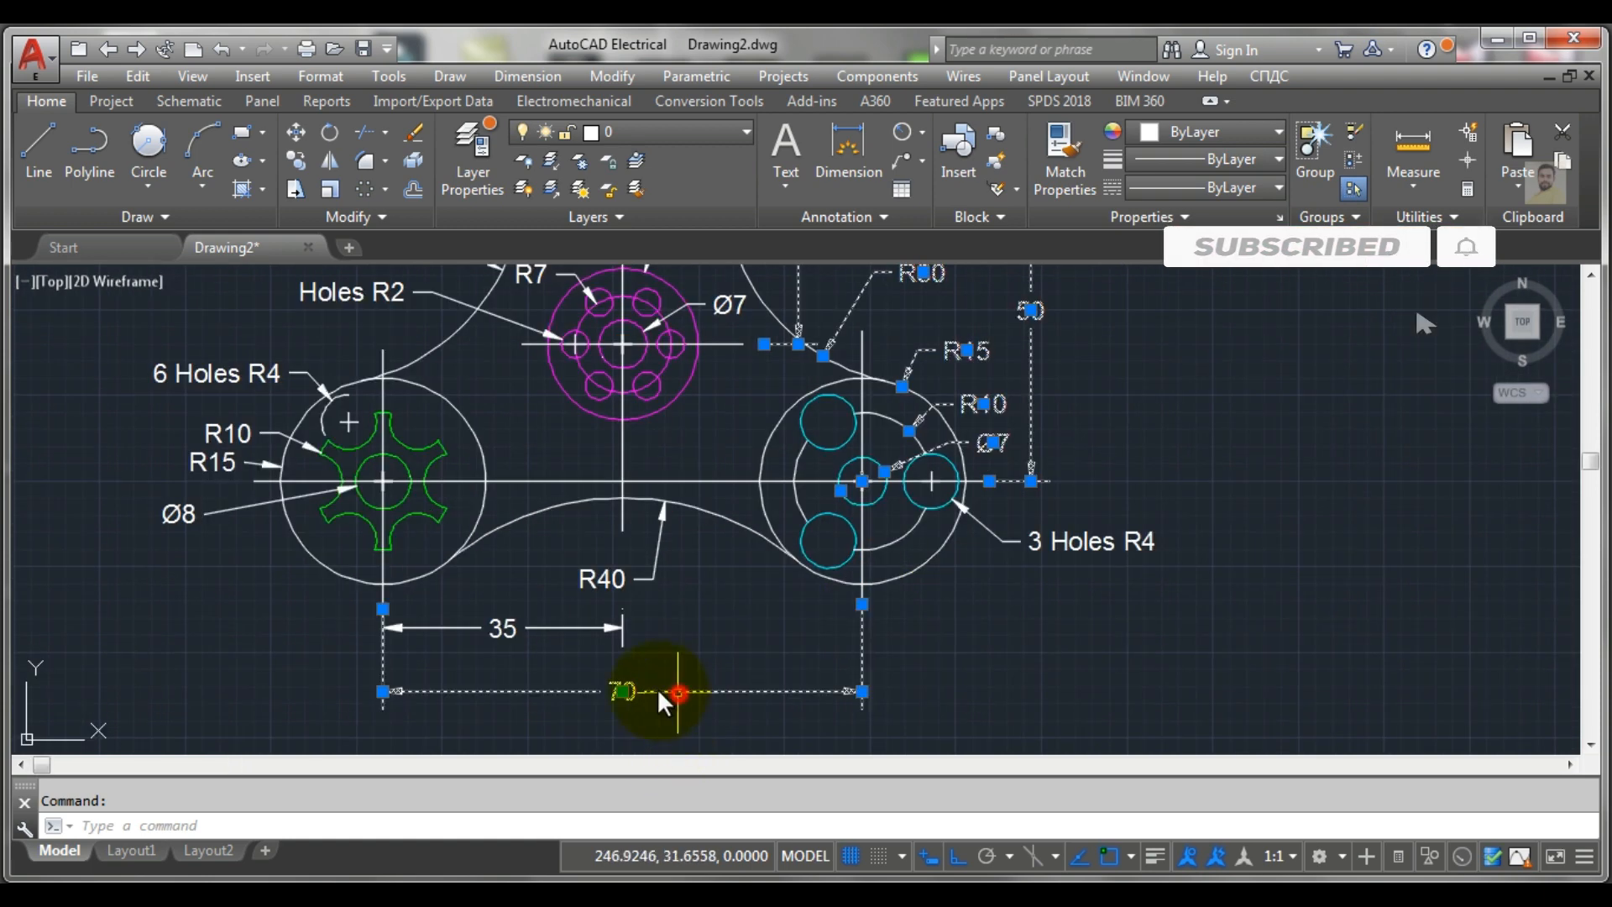
left_click(564, 624)
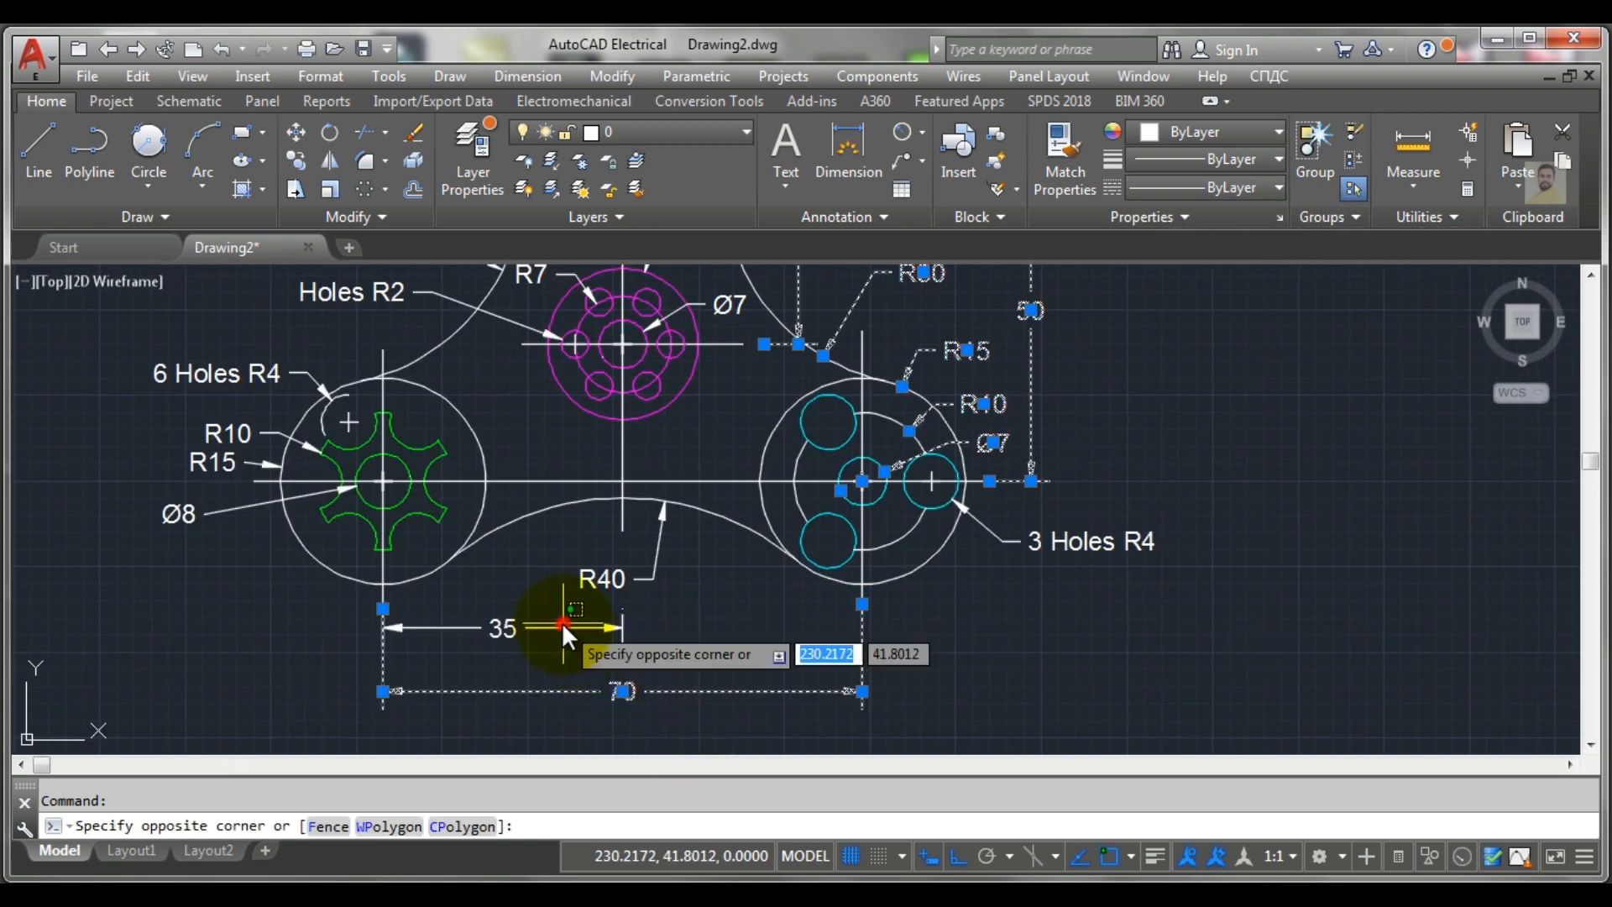
left_click(561, 630)
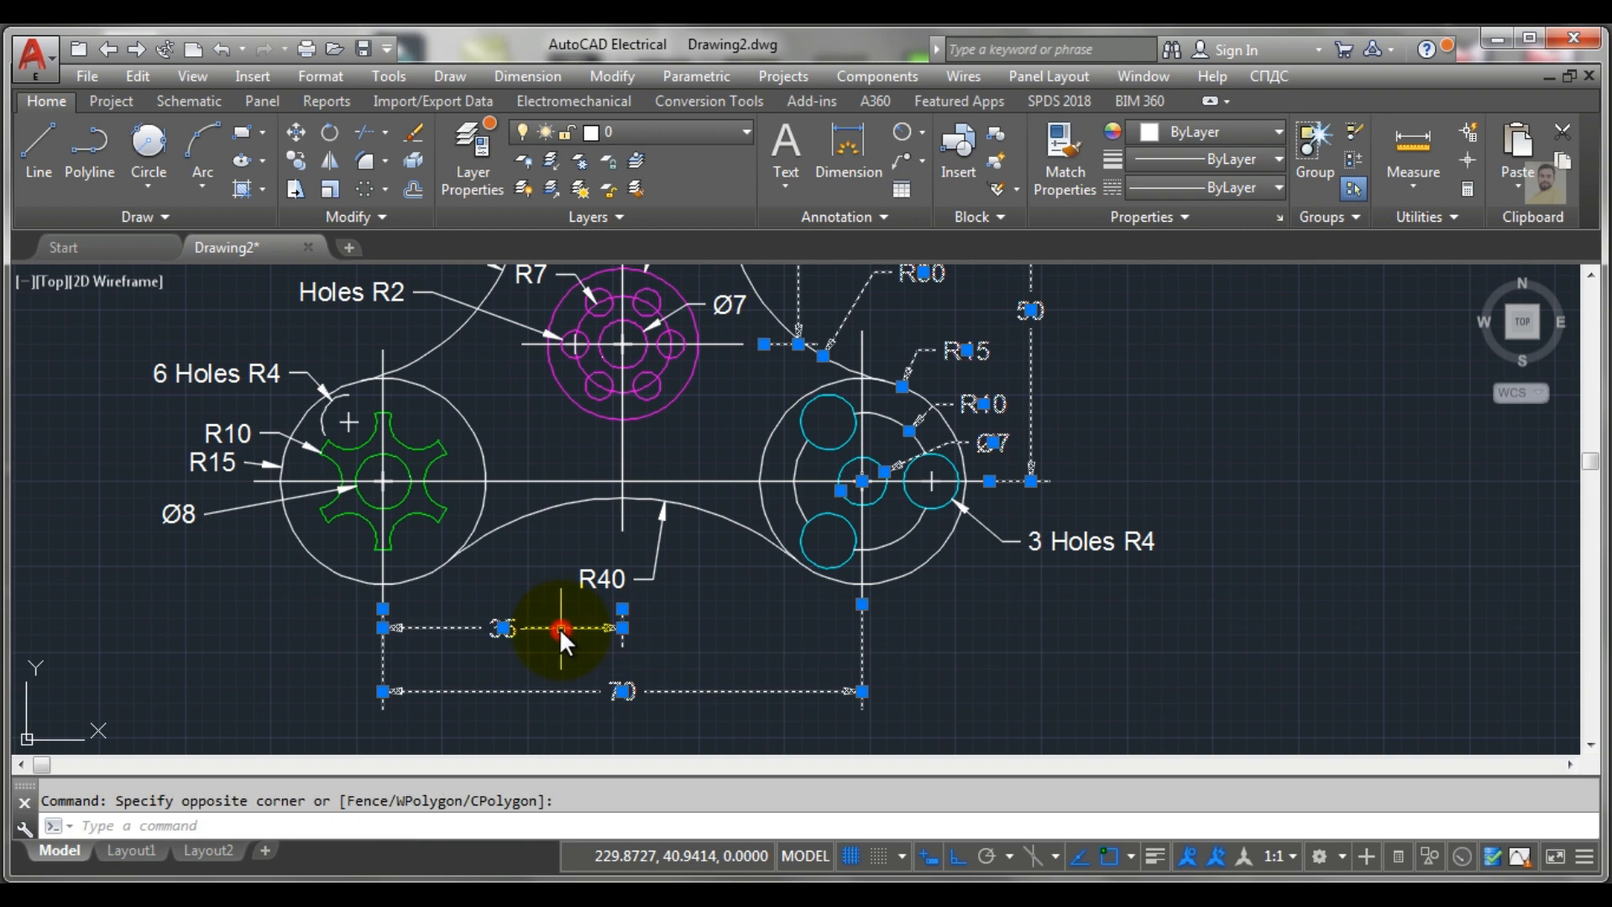
left_click(653, 568)
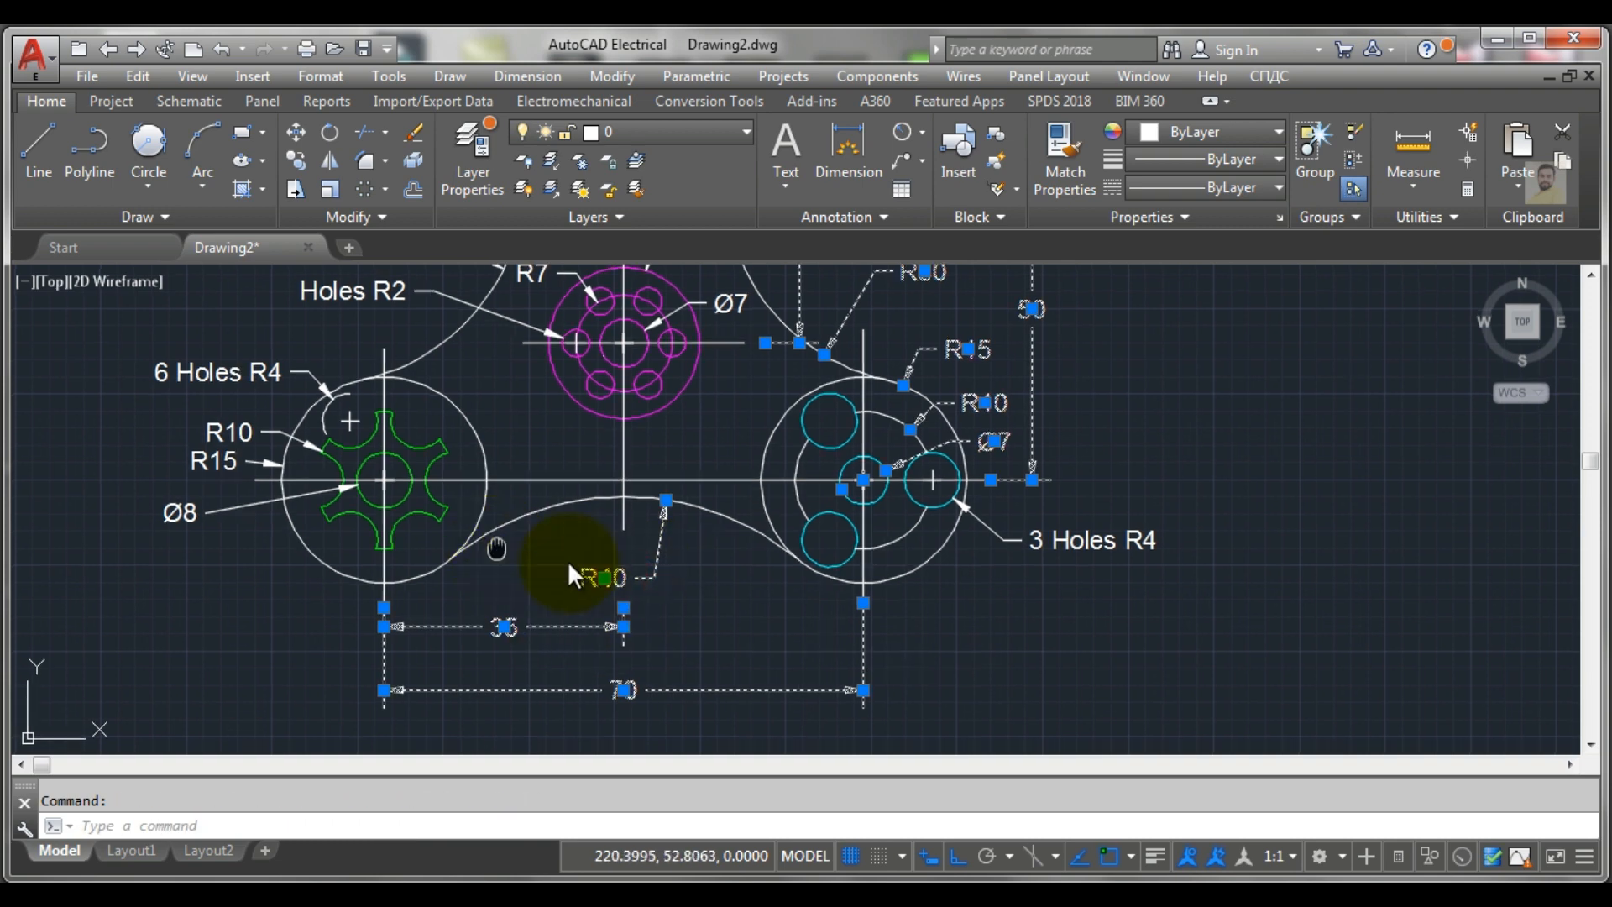
Add the left lobe's 6 Holes R4, R10, R15 and Ø8 dimensions to the selection
middle_click_drag(496, 549, 780, 565)
left_click(405, 359)
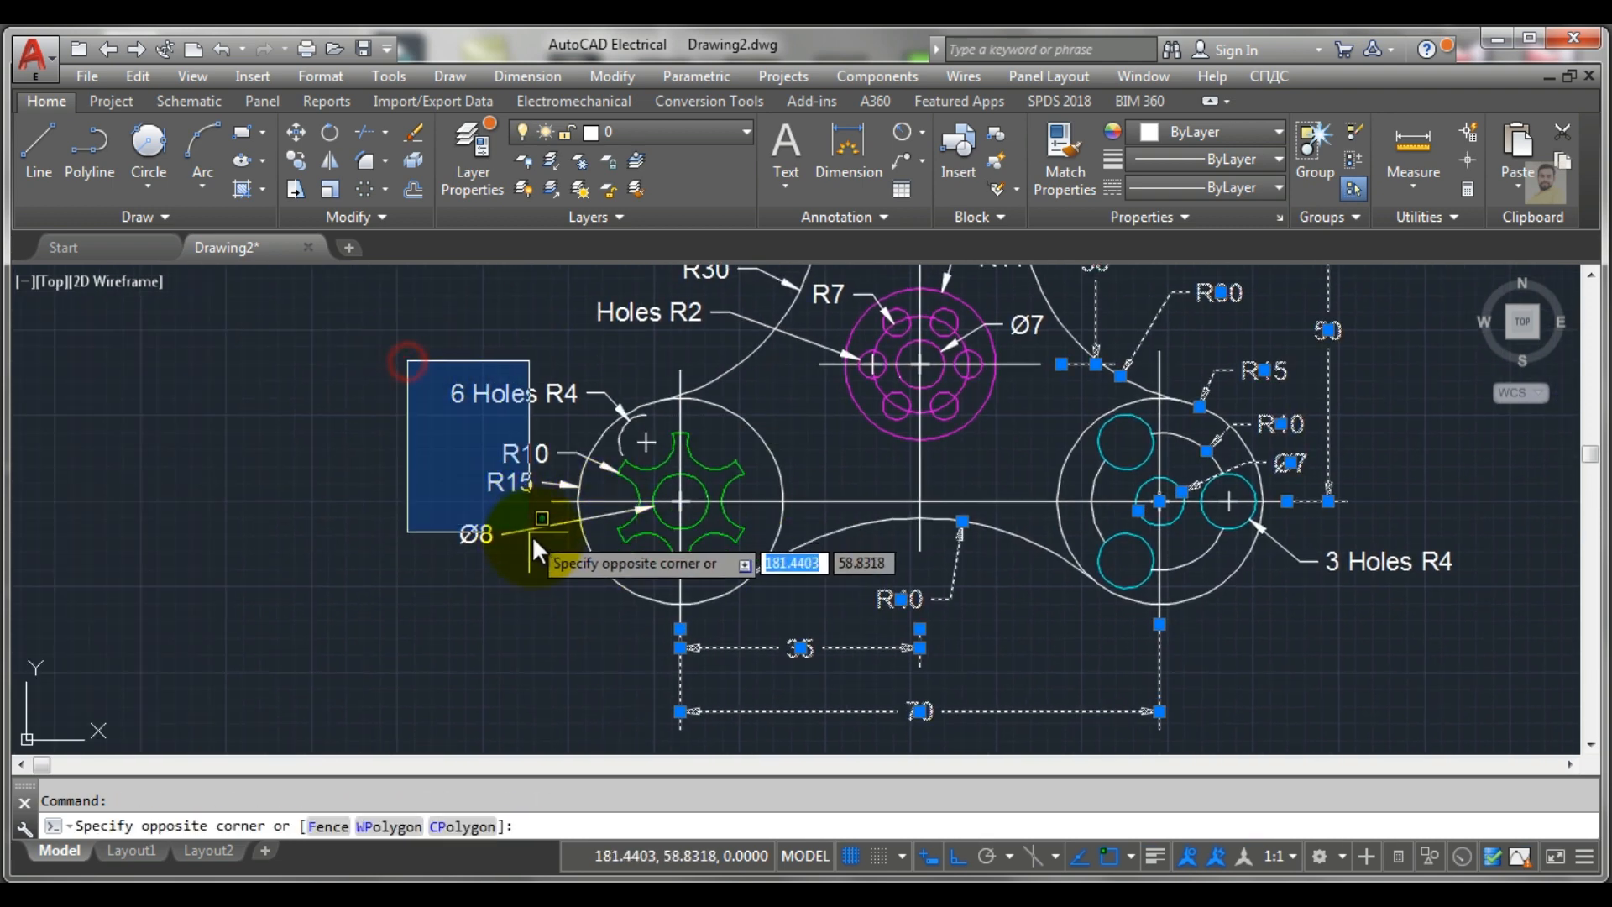
left_click(534, 549)
left_click(535, 573)
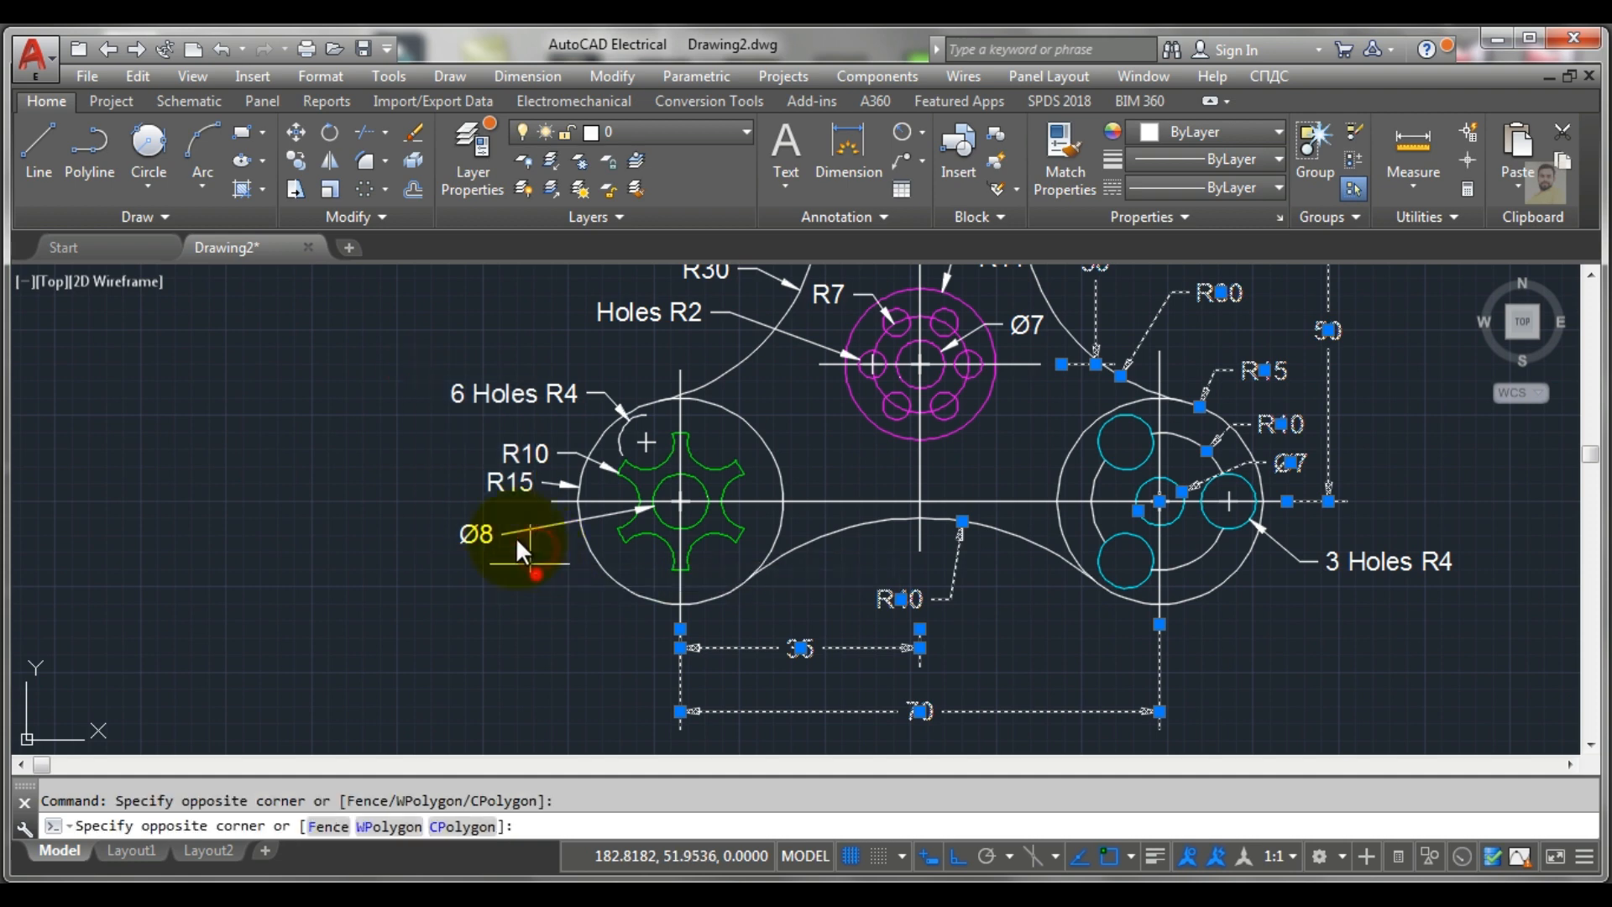
left_click(452, 378)
Add the left-hand R30 and the central pattern's Holes R2, R7, R11 and Ø7 dimensions to the selection
middle_click_drag(512, 403, 537, 565)
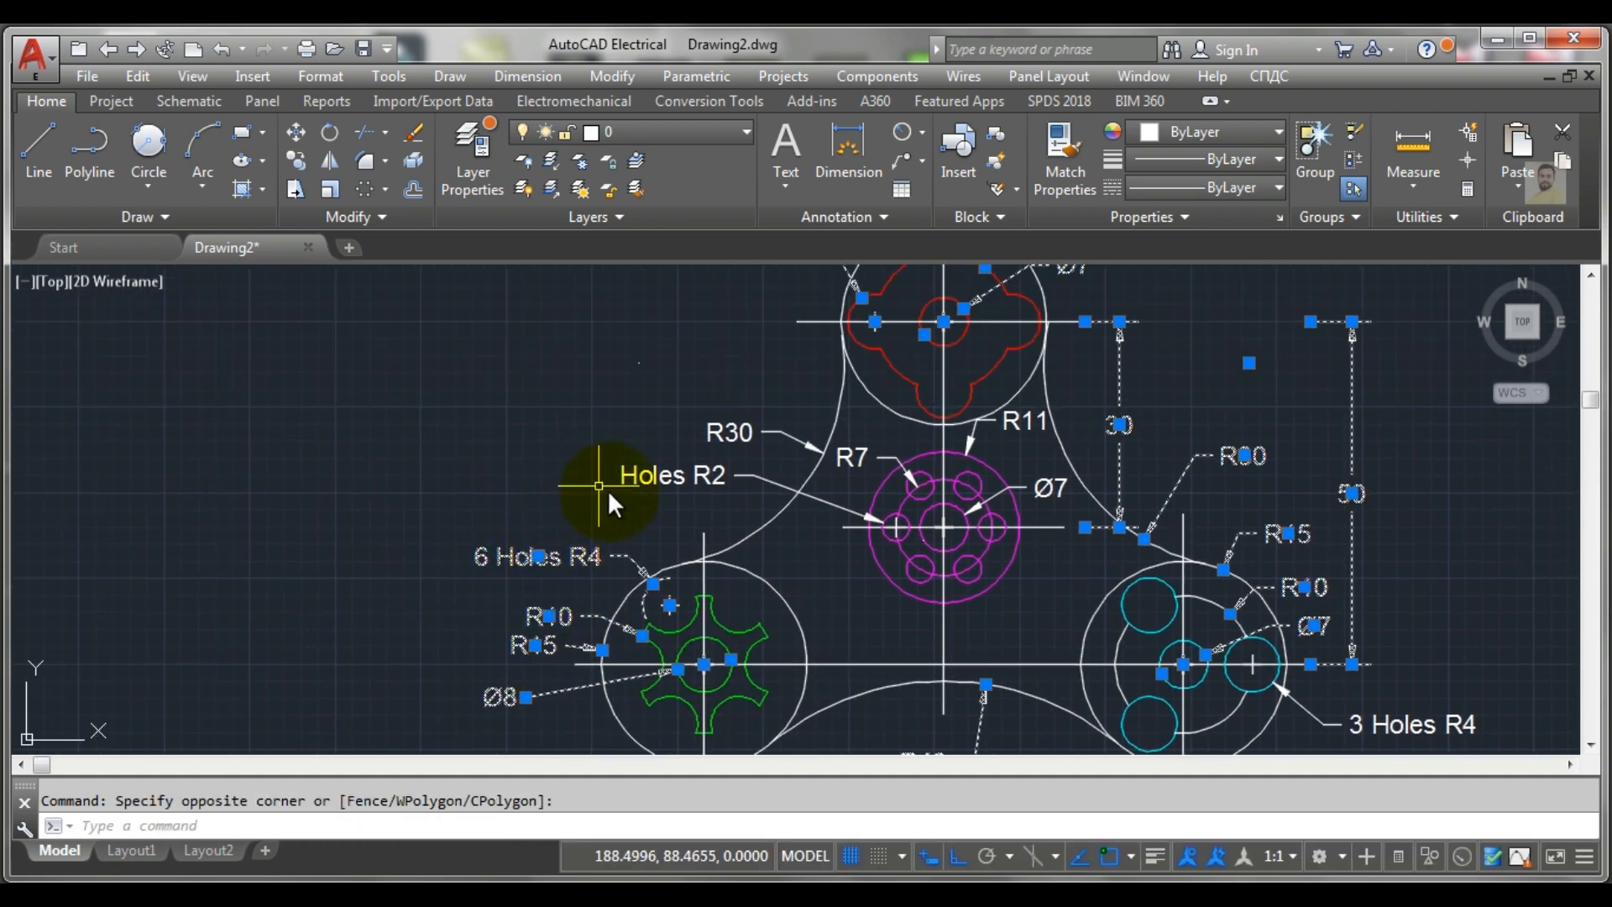
left_click(670, 514)
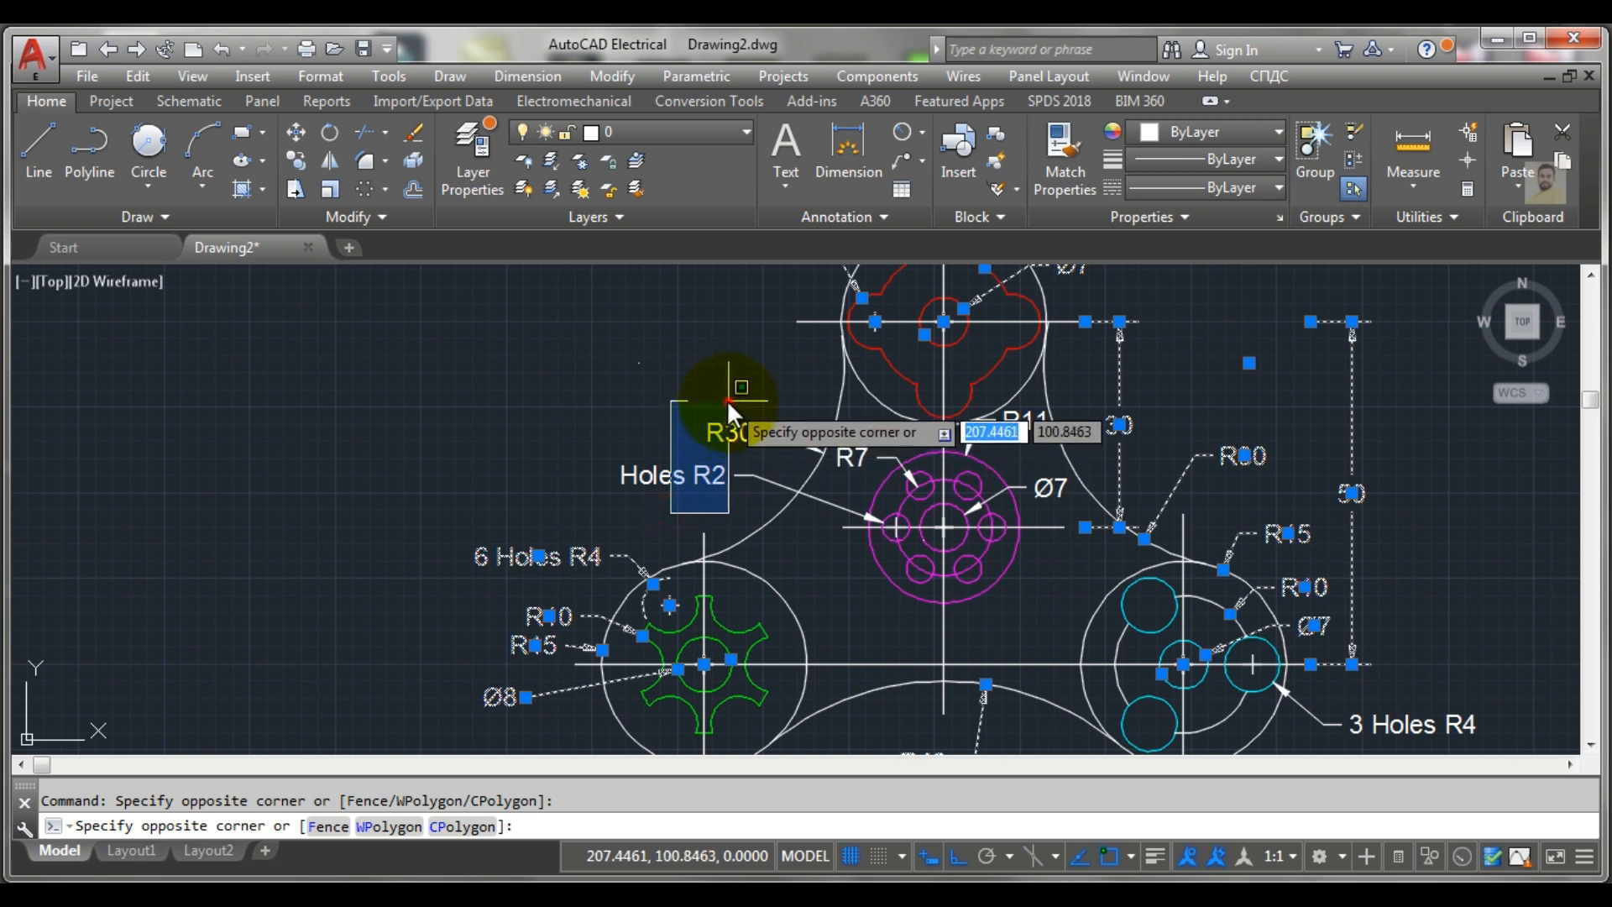
left_click(727, 400)
left_click(674, 391)
left_click(737, 499)
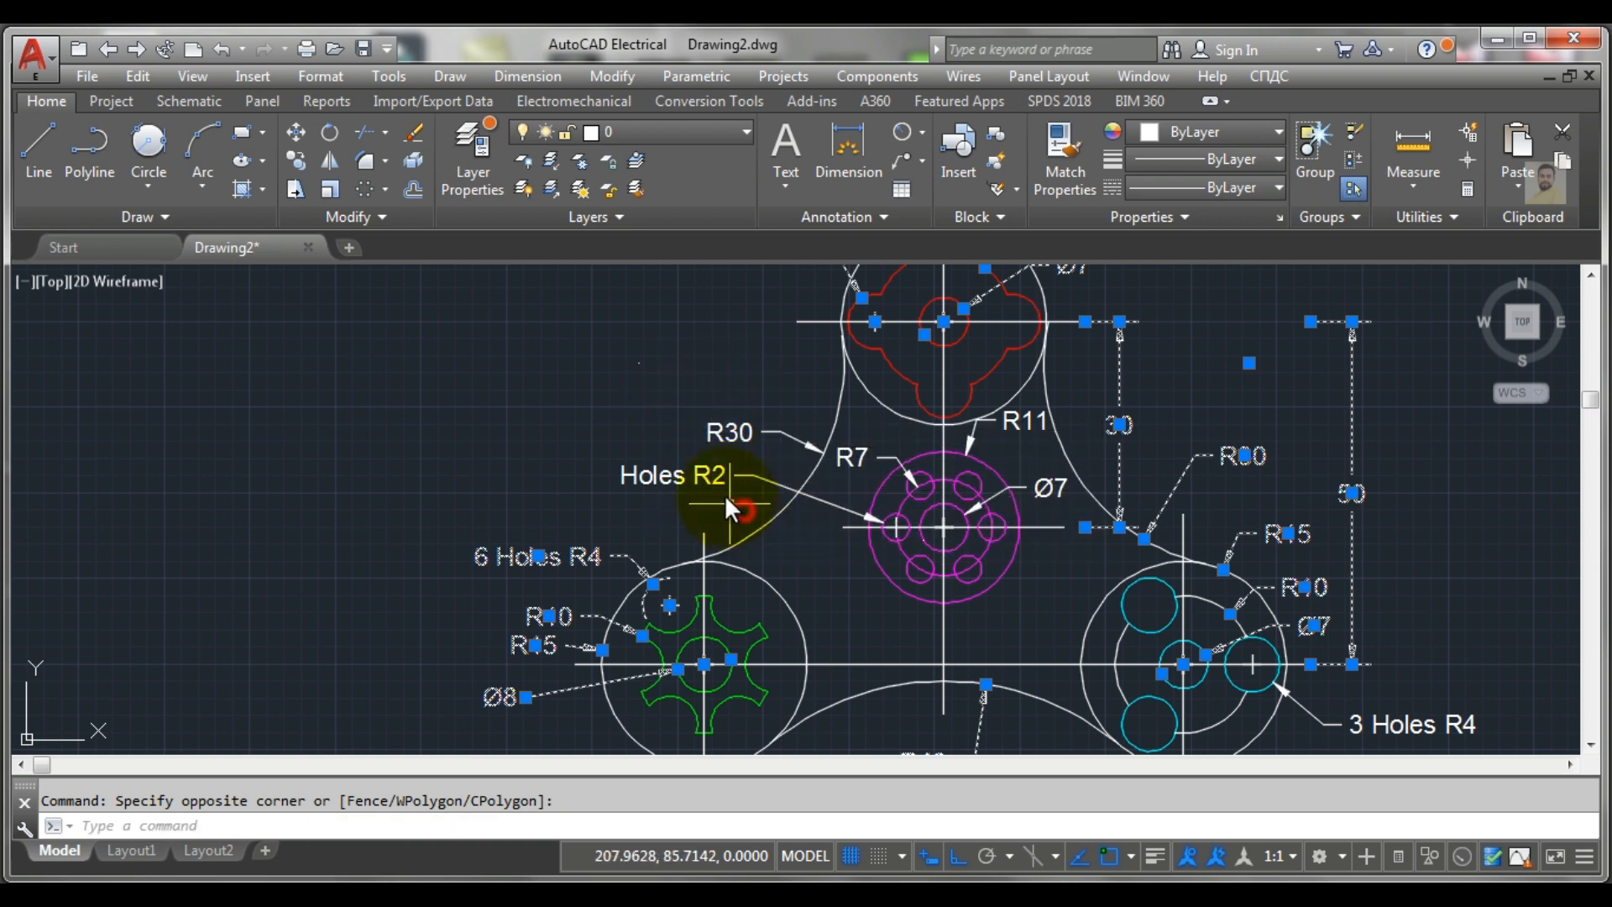
left_click(723, 442)
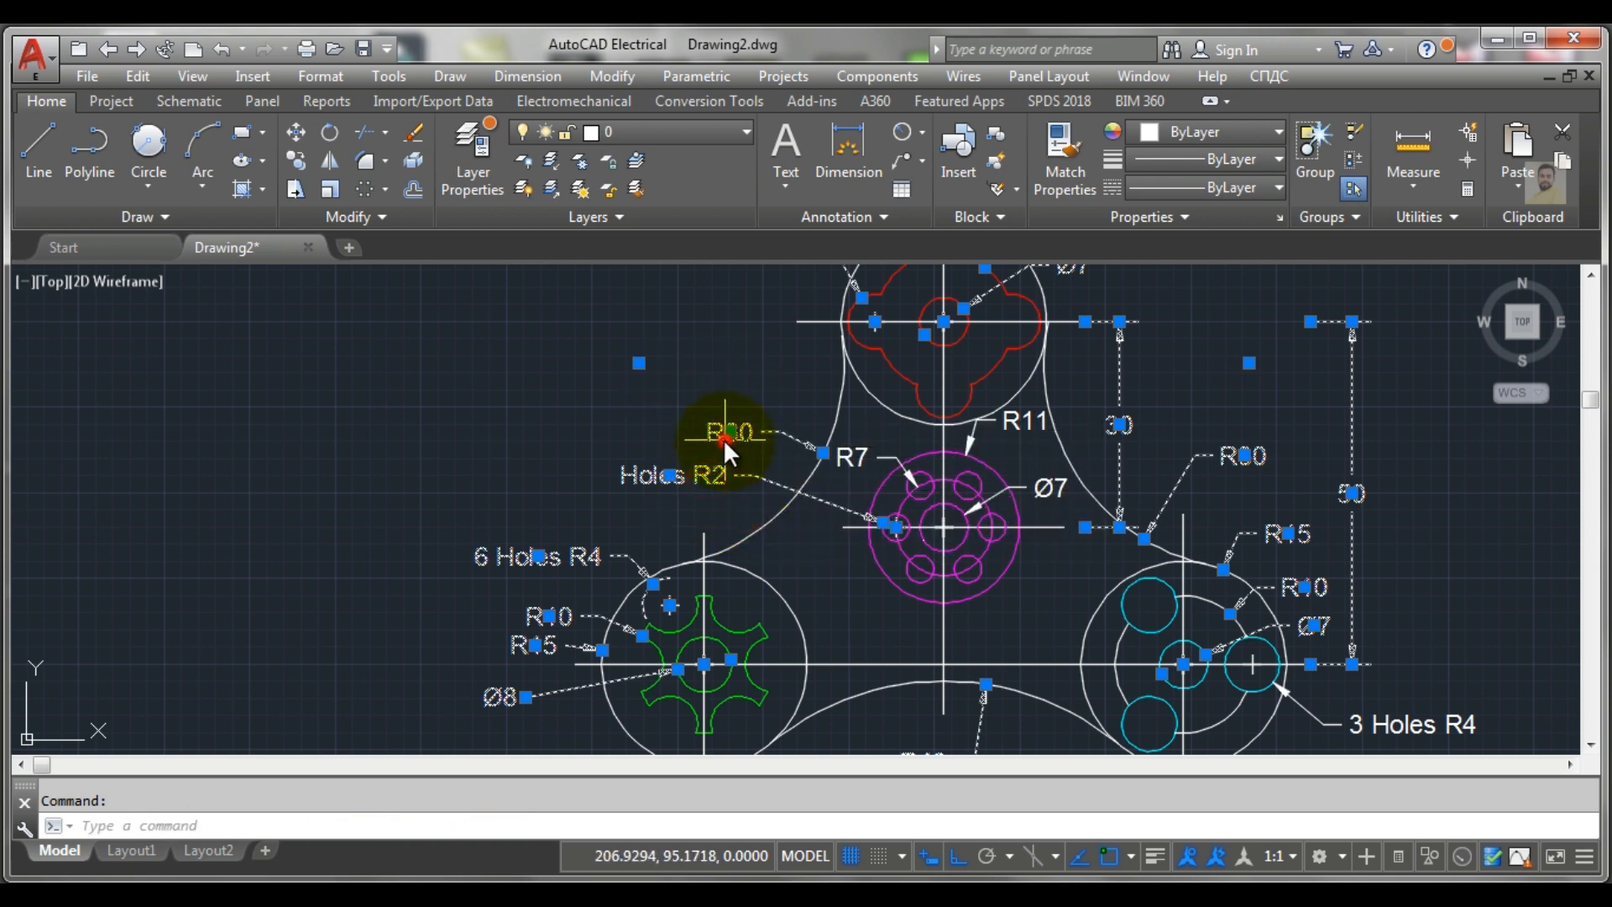
left_click(853, 463)
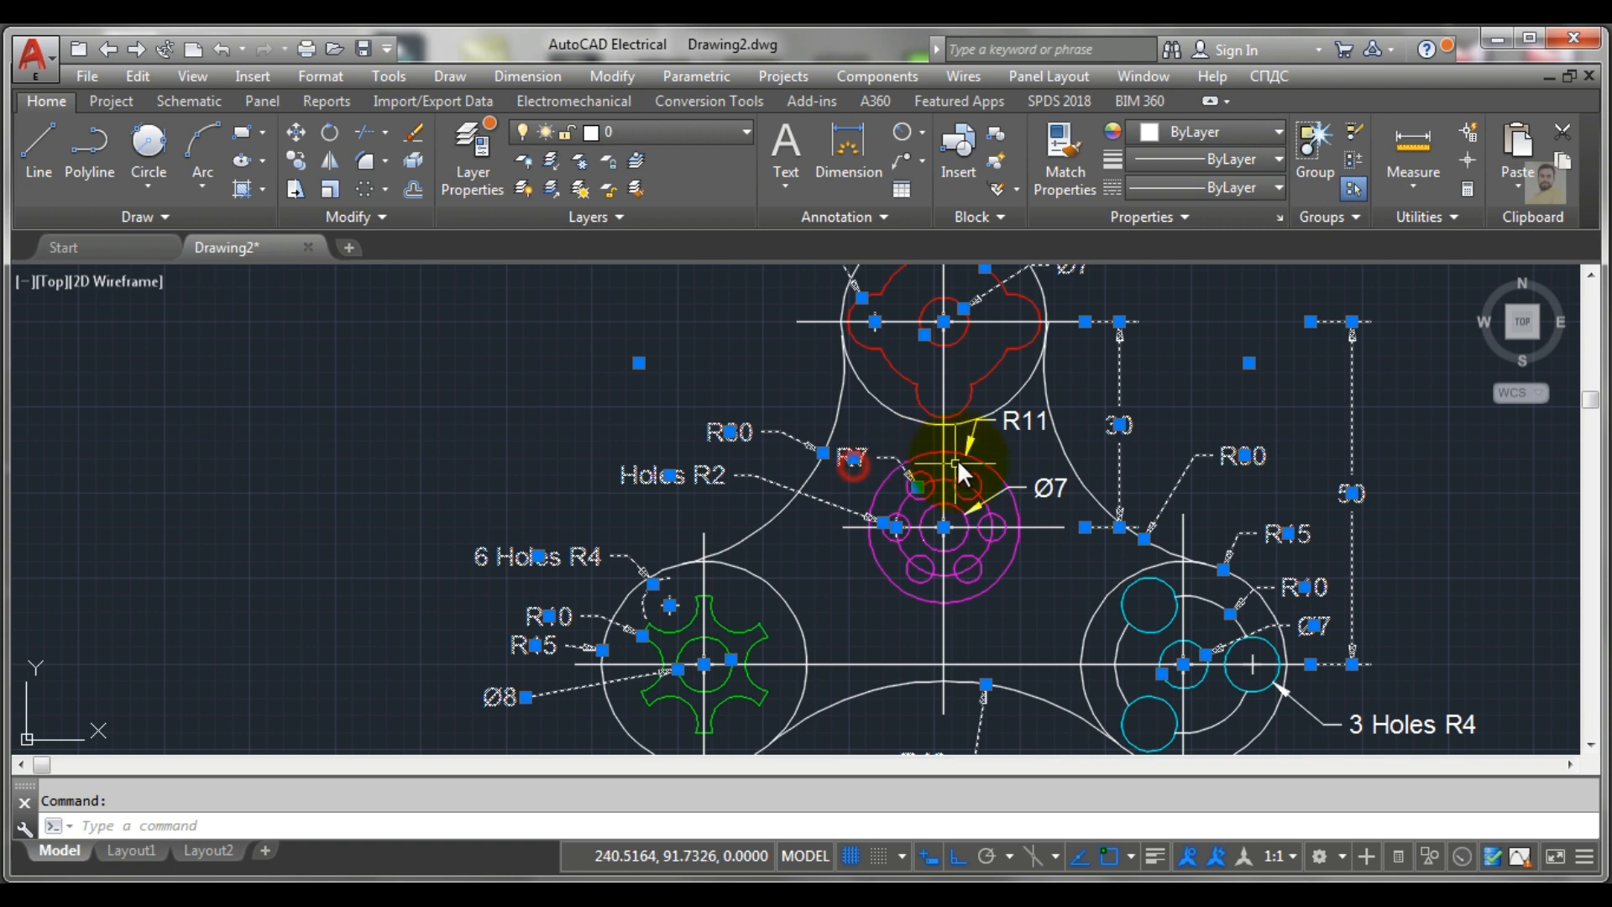
left_click(1017, 458)
left_click(1040, 482)
Add the right lobe's 3 Holes R4 dimension to the selection and assign all the selected dimensions to the Dim layer
scroll(920, 466, "down", 3)
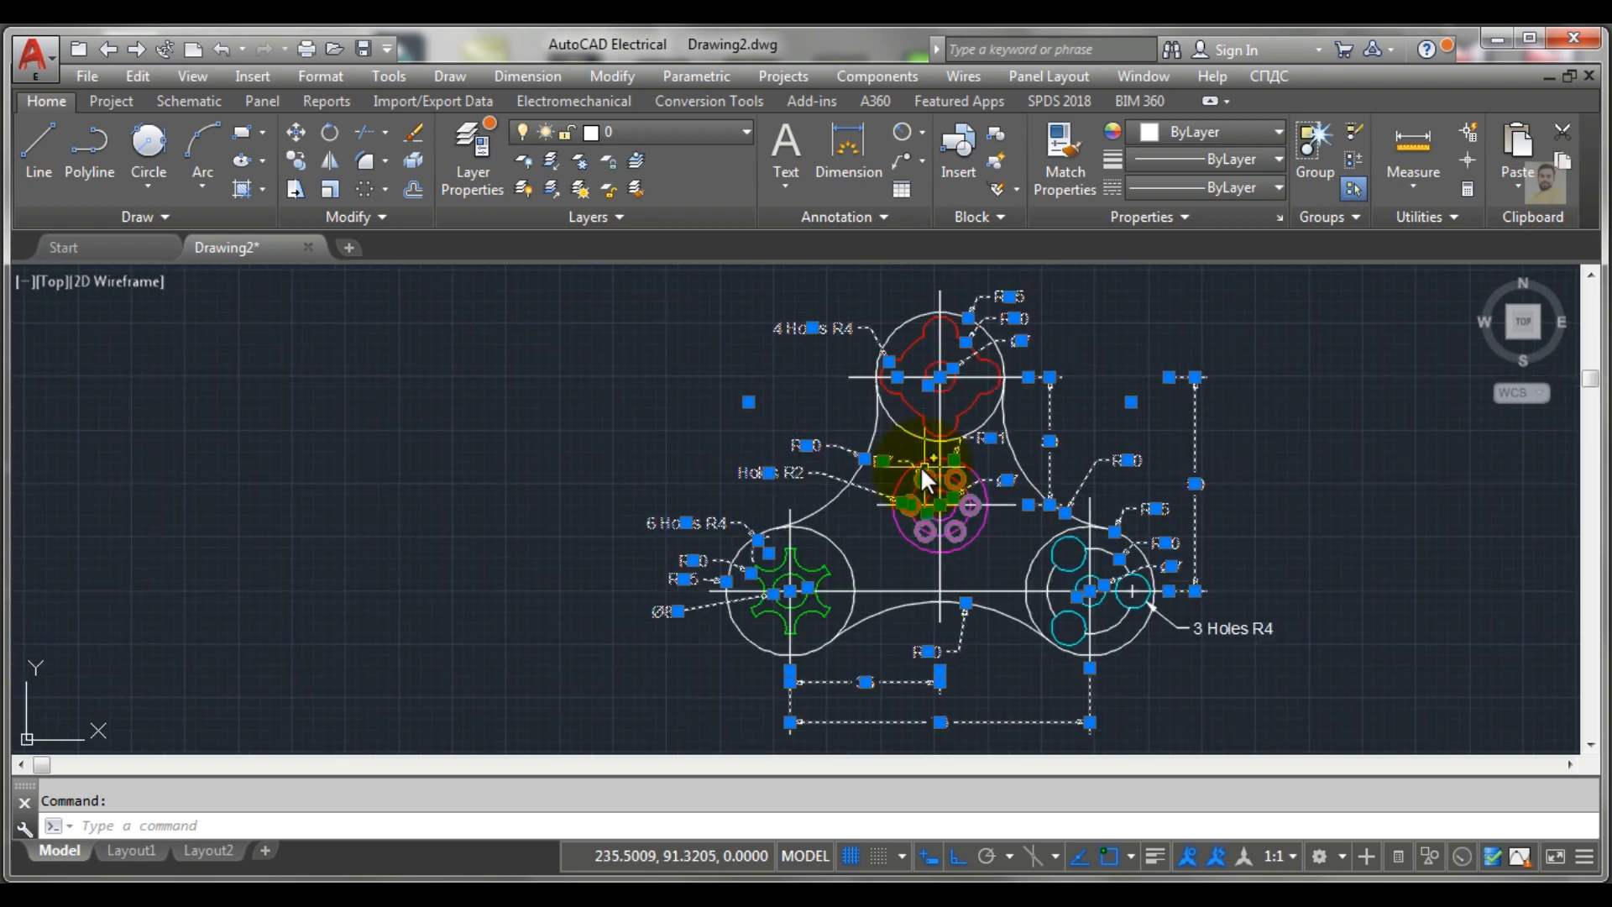
middle_click_drag(920, 466, 666, 396)
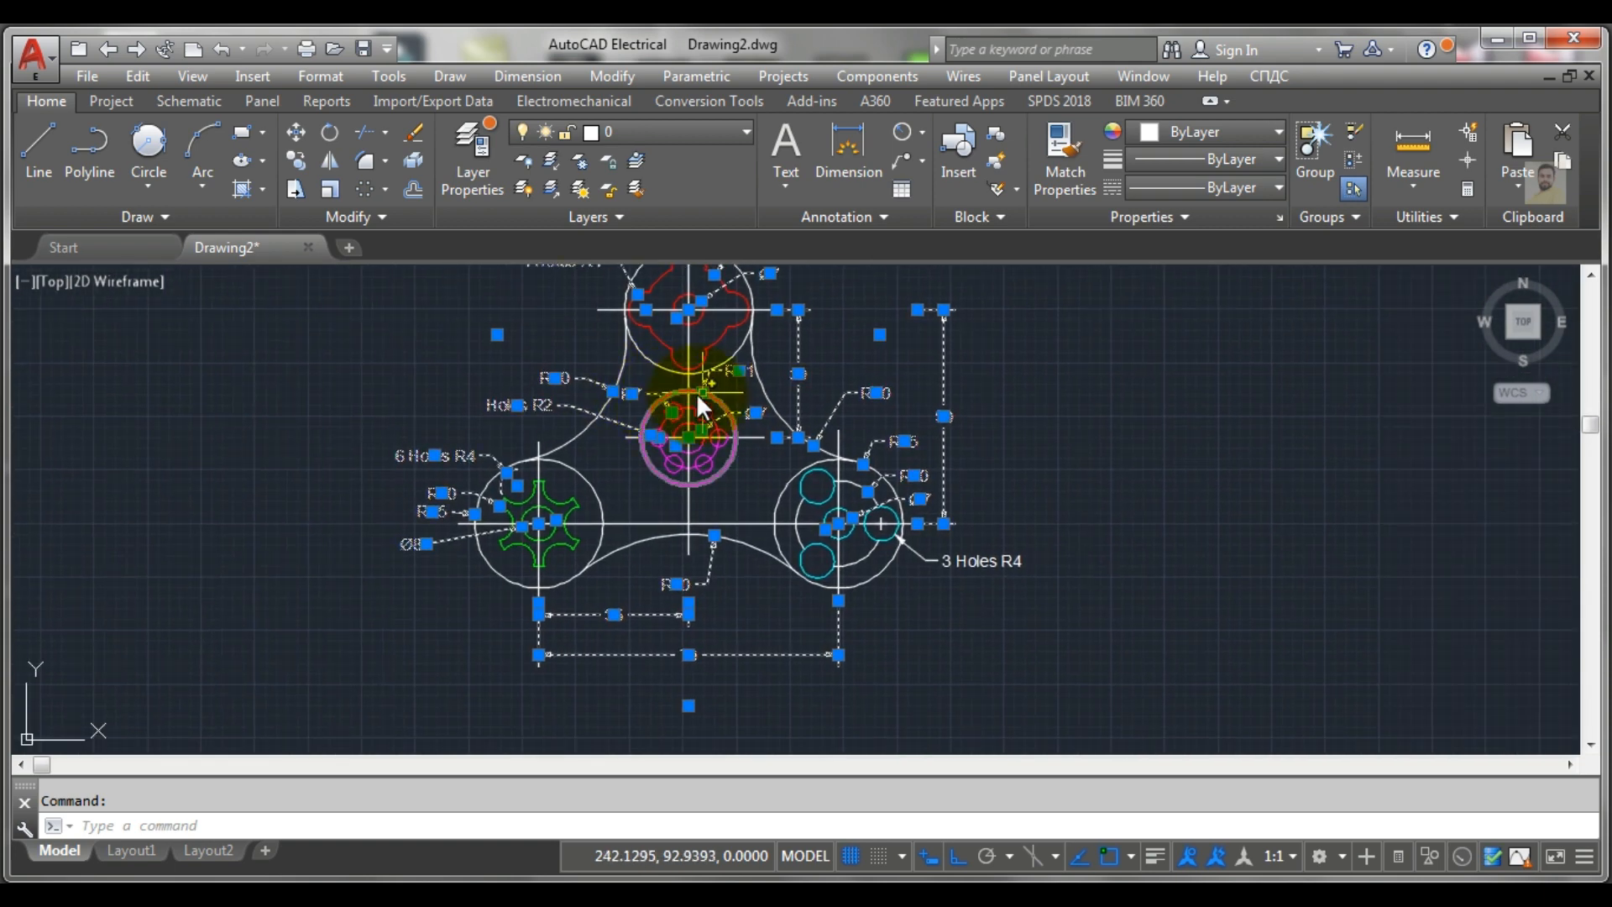
left_click(994, 566)
left_click(650, 129)
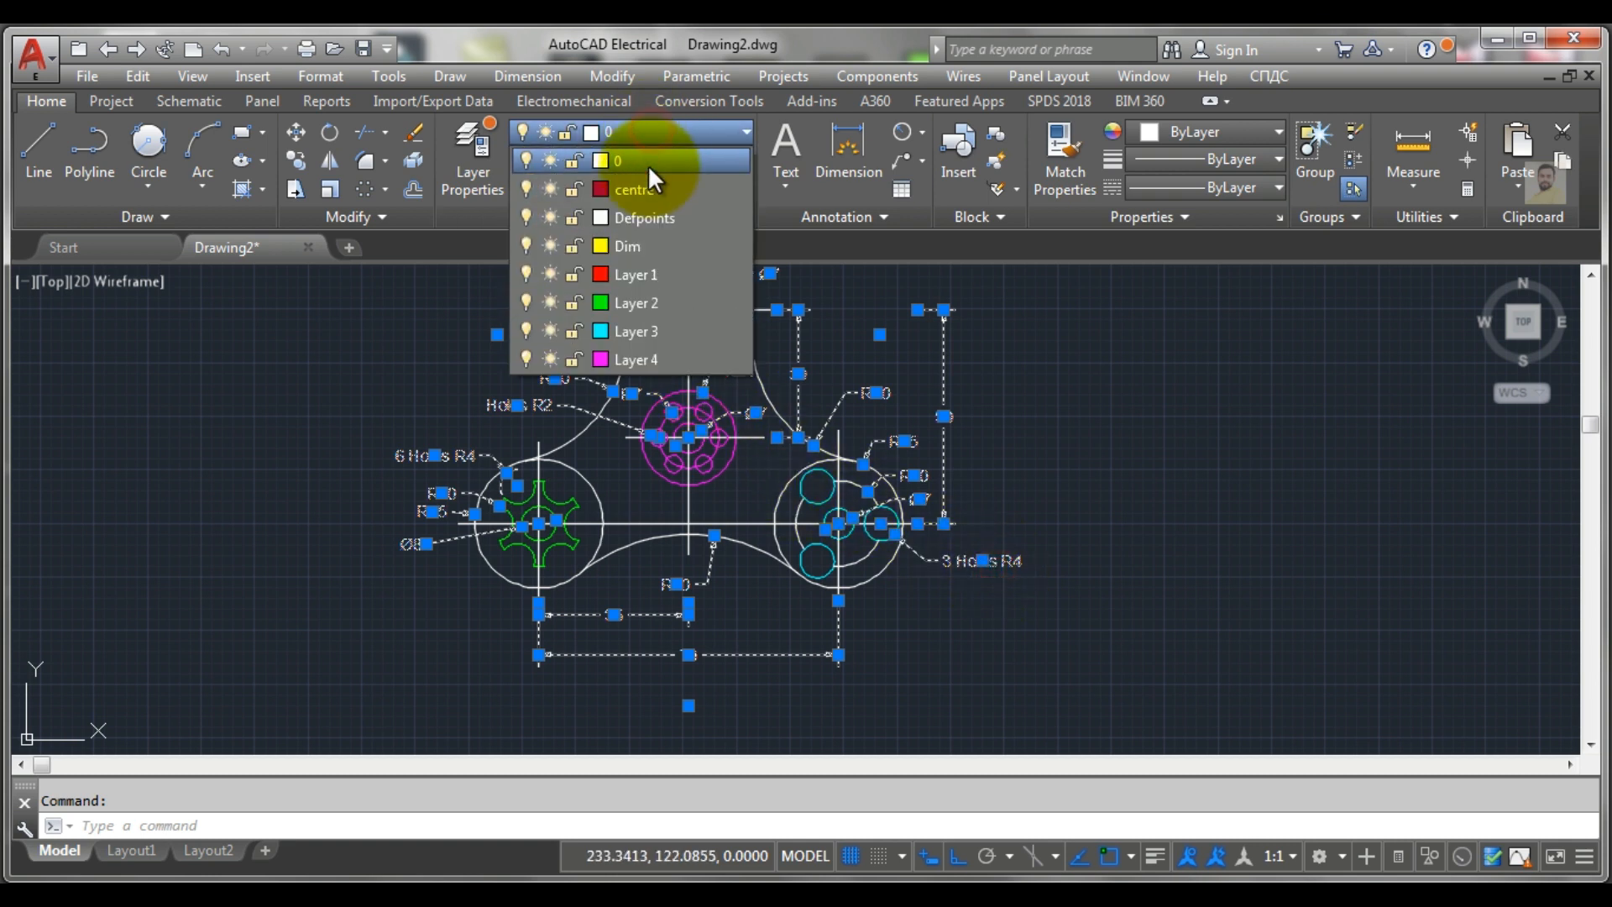
left_click(650, 245)
key("ctrl+a")
key("Escape")
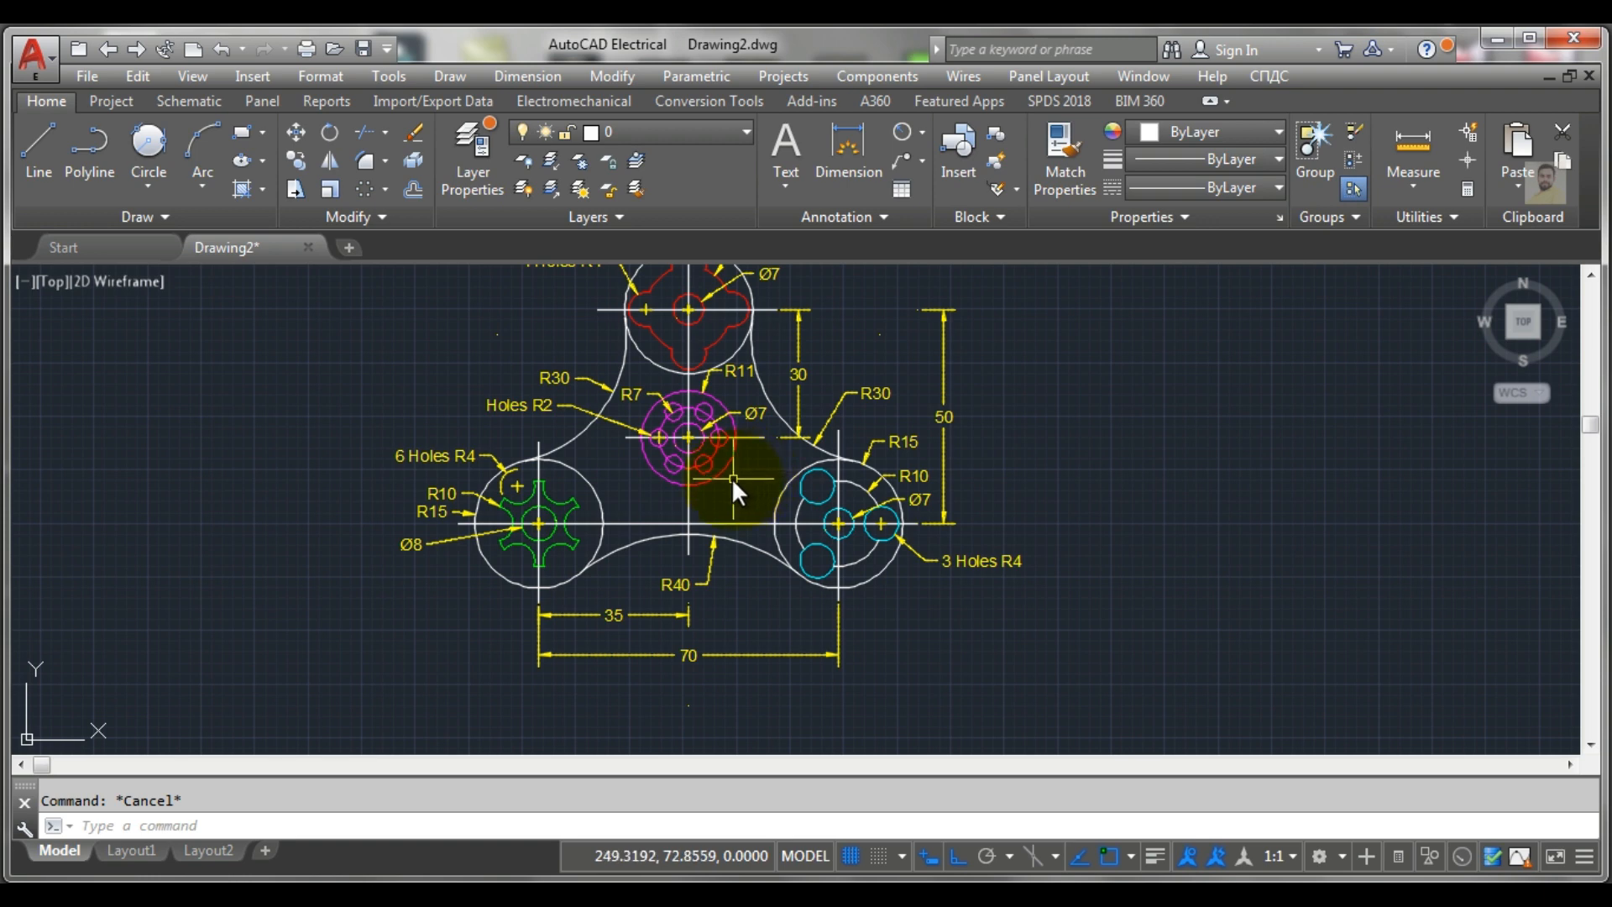
Check the class 188 reference image and assign the right lobe's three R10 arcs to Layer 3
scroll(732, 477, "up", 2)
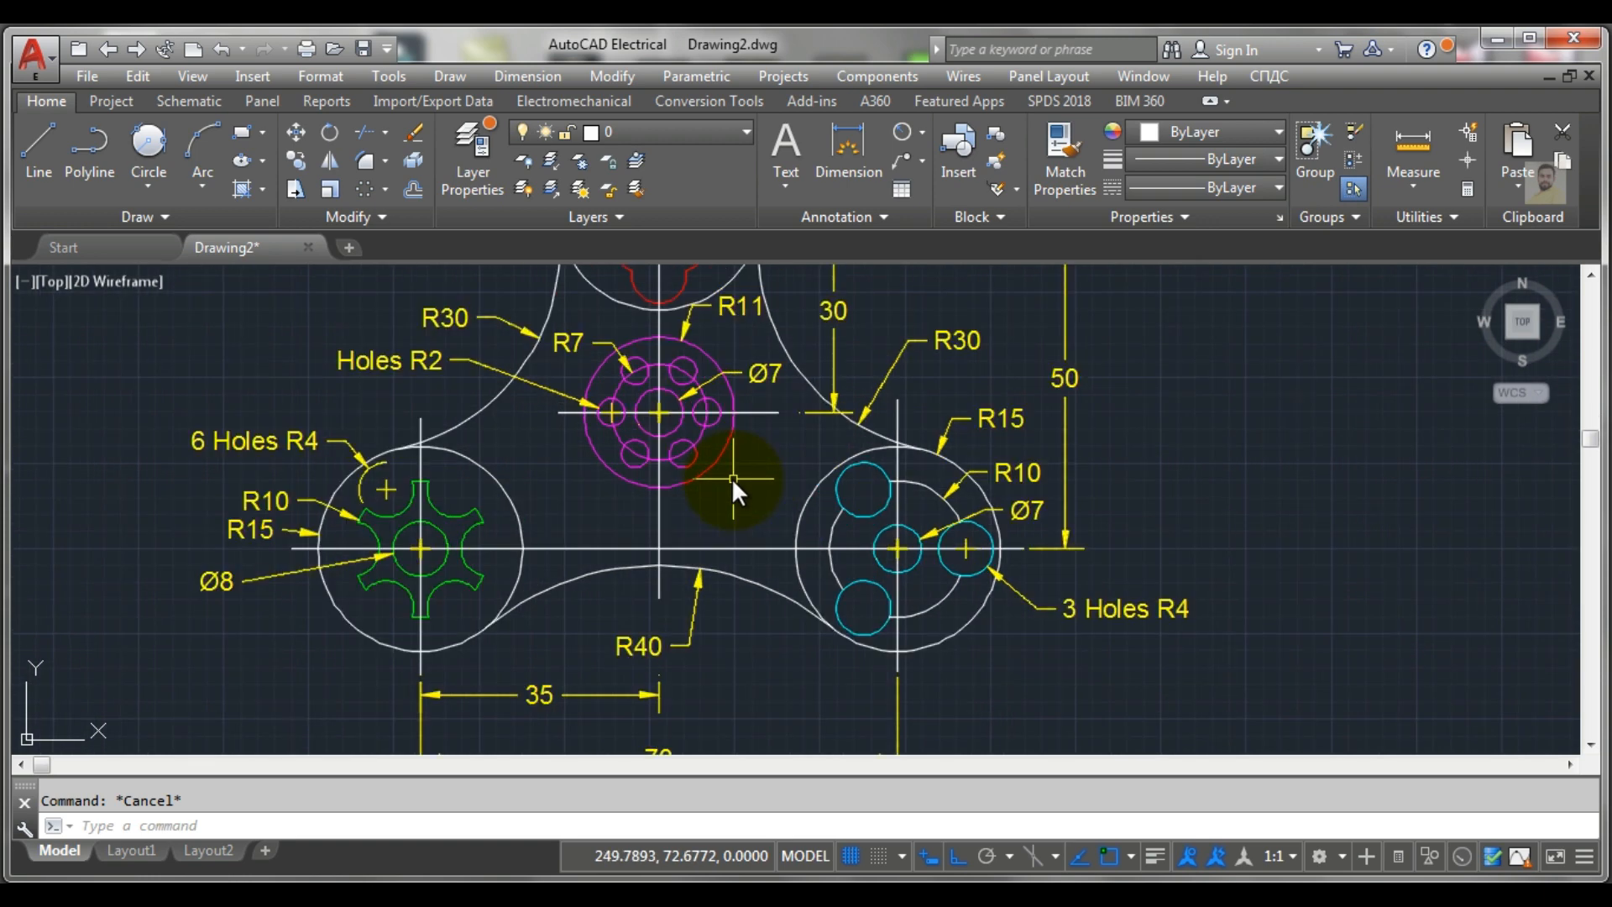
left_click(548, 900)
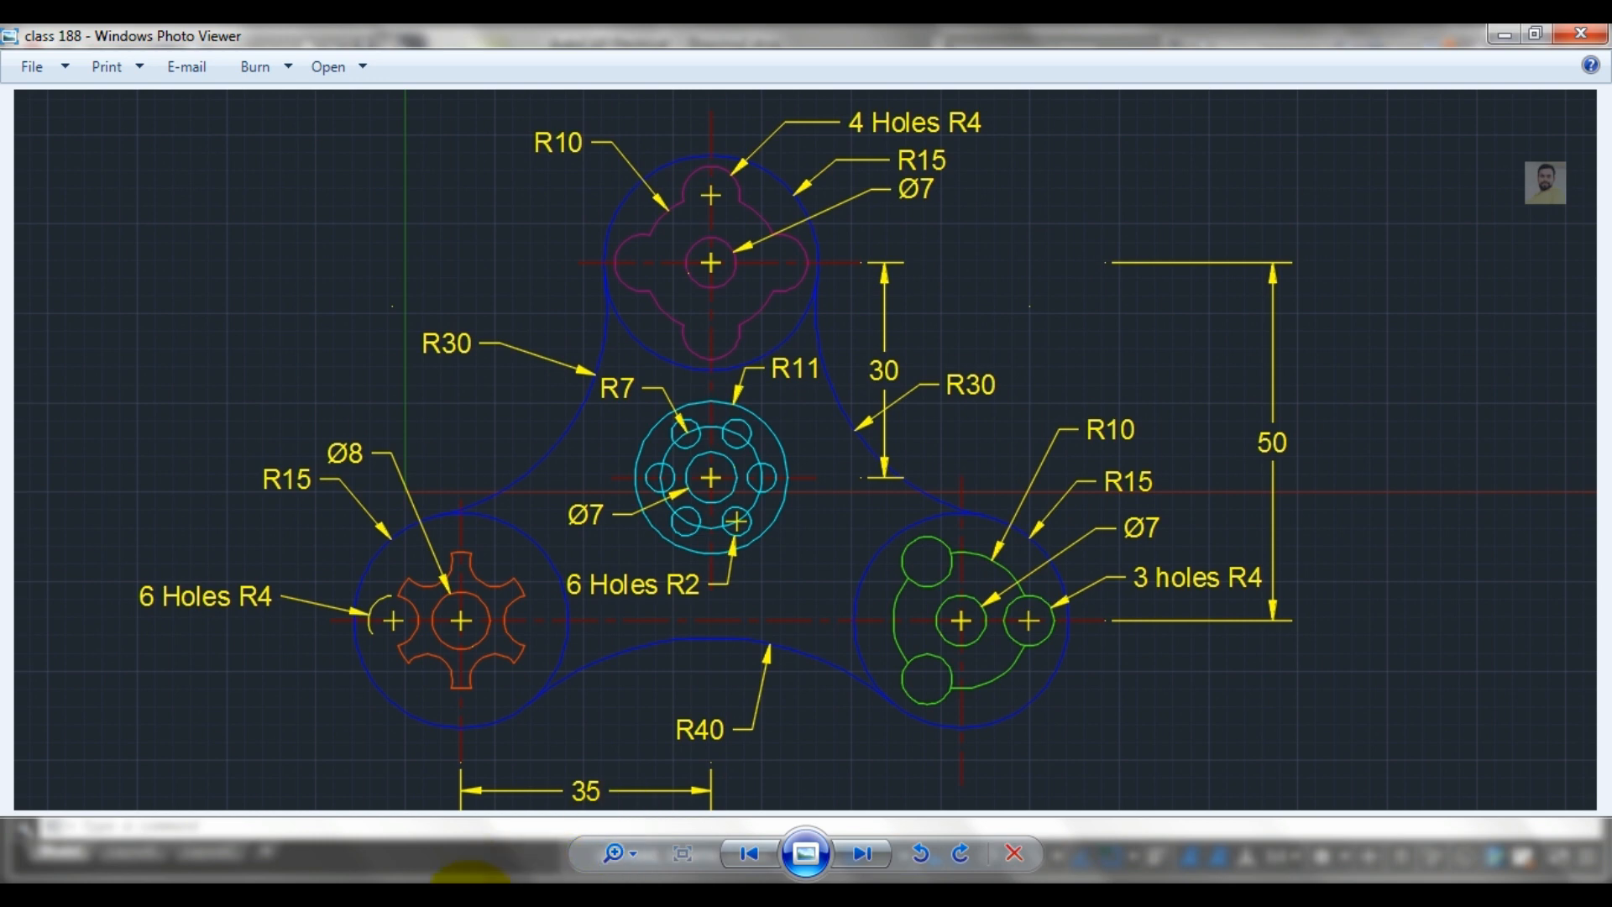
left_click(487, 898)
left_click(928, 606)
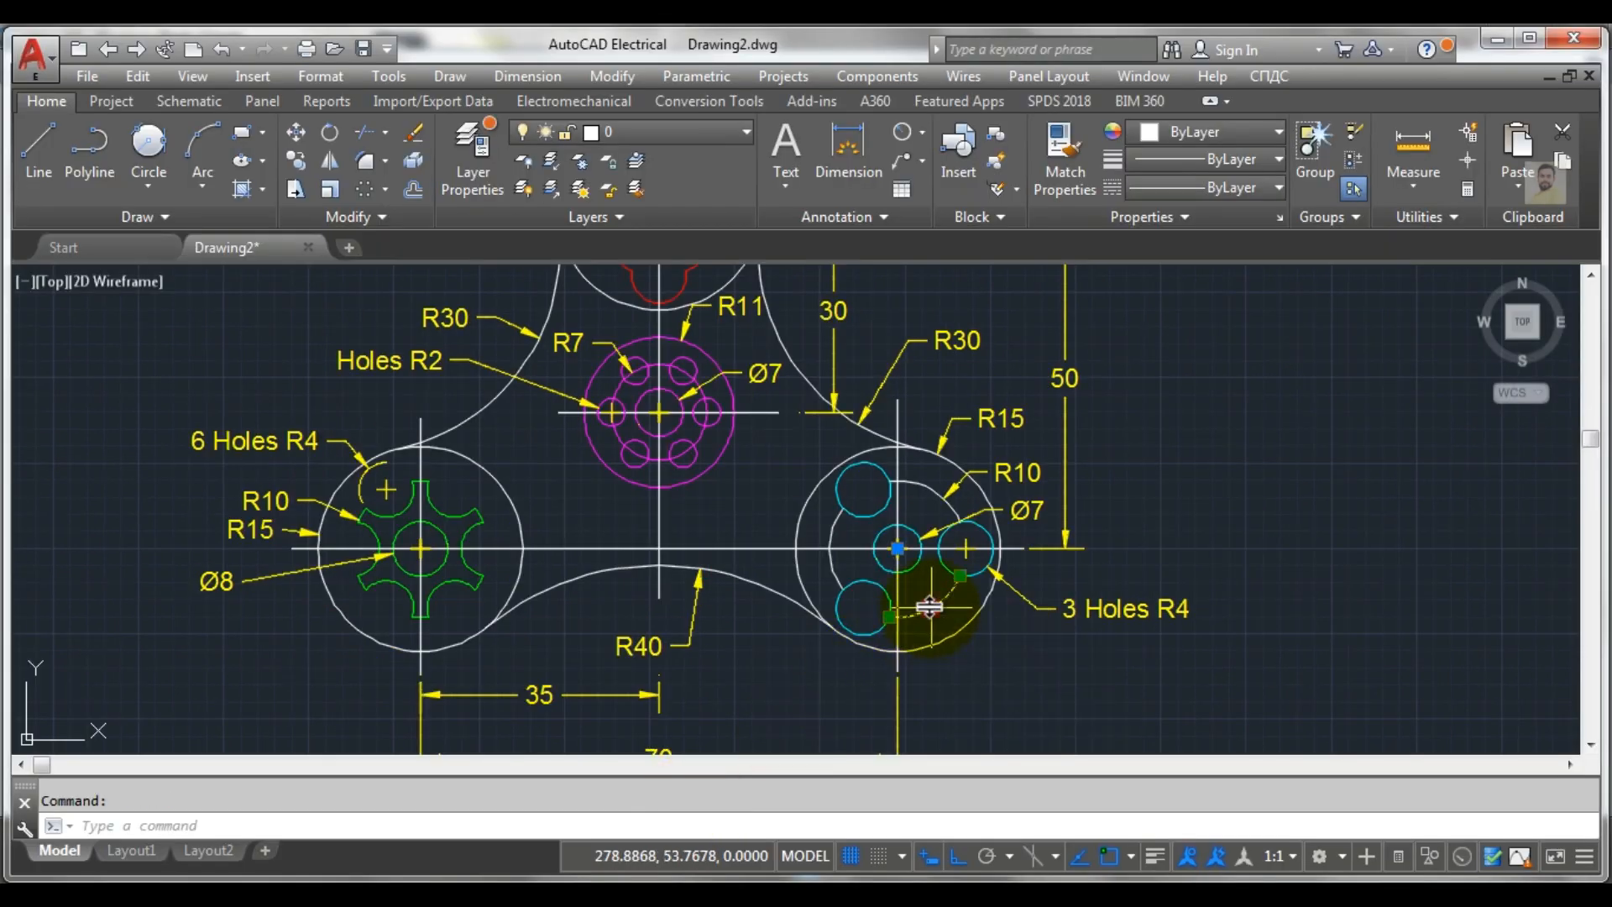
left_click(828, 560)
left_click(925, 488)
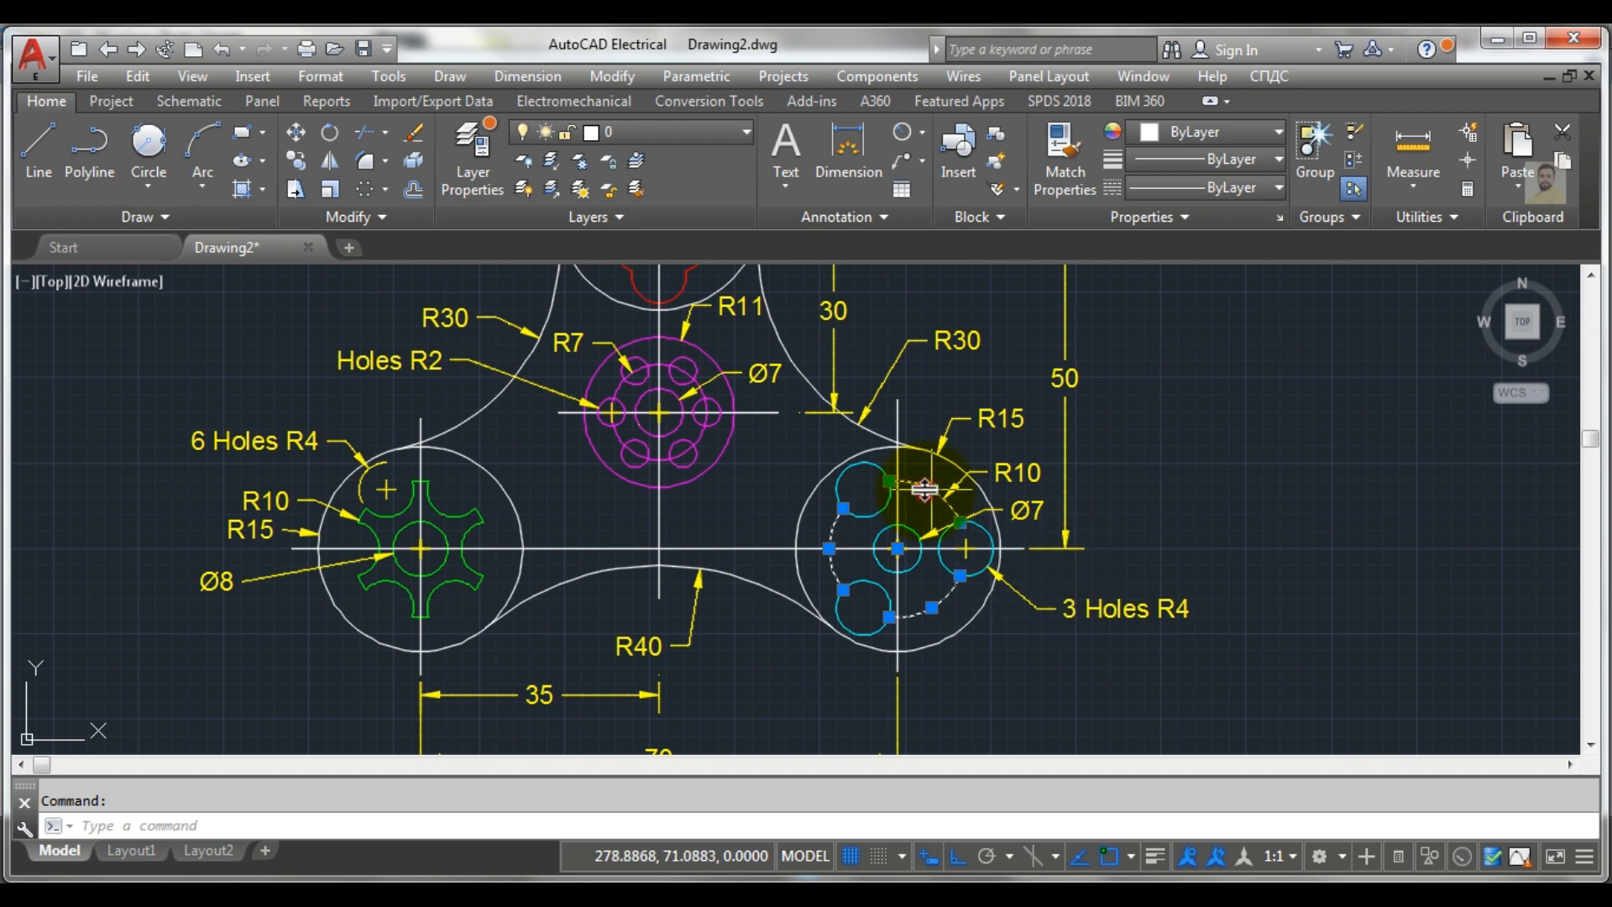
left_click(629, 128)
left_click(623, 324)
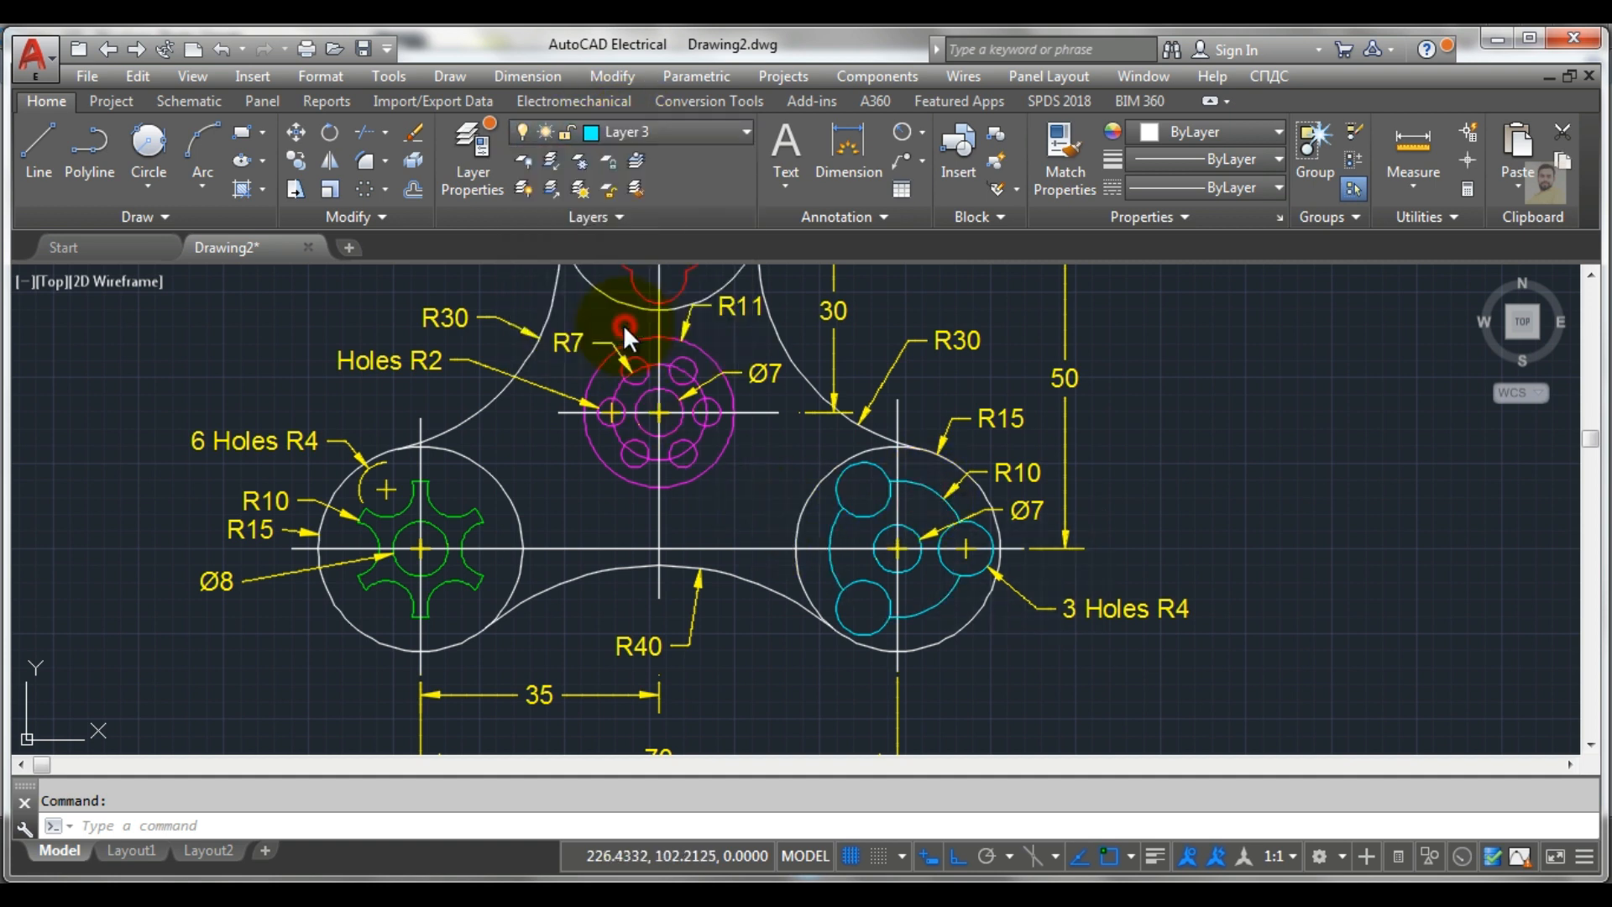
key("Escape")
Examine the layer colors across the plate and the linetype of the 70 dimension's lines up close
scroll(621, 547, "up", 2)
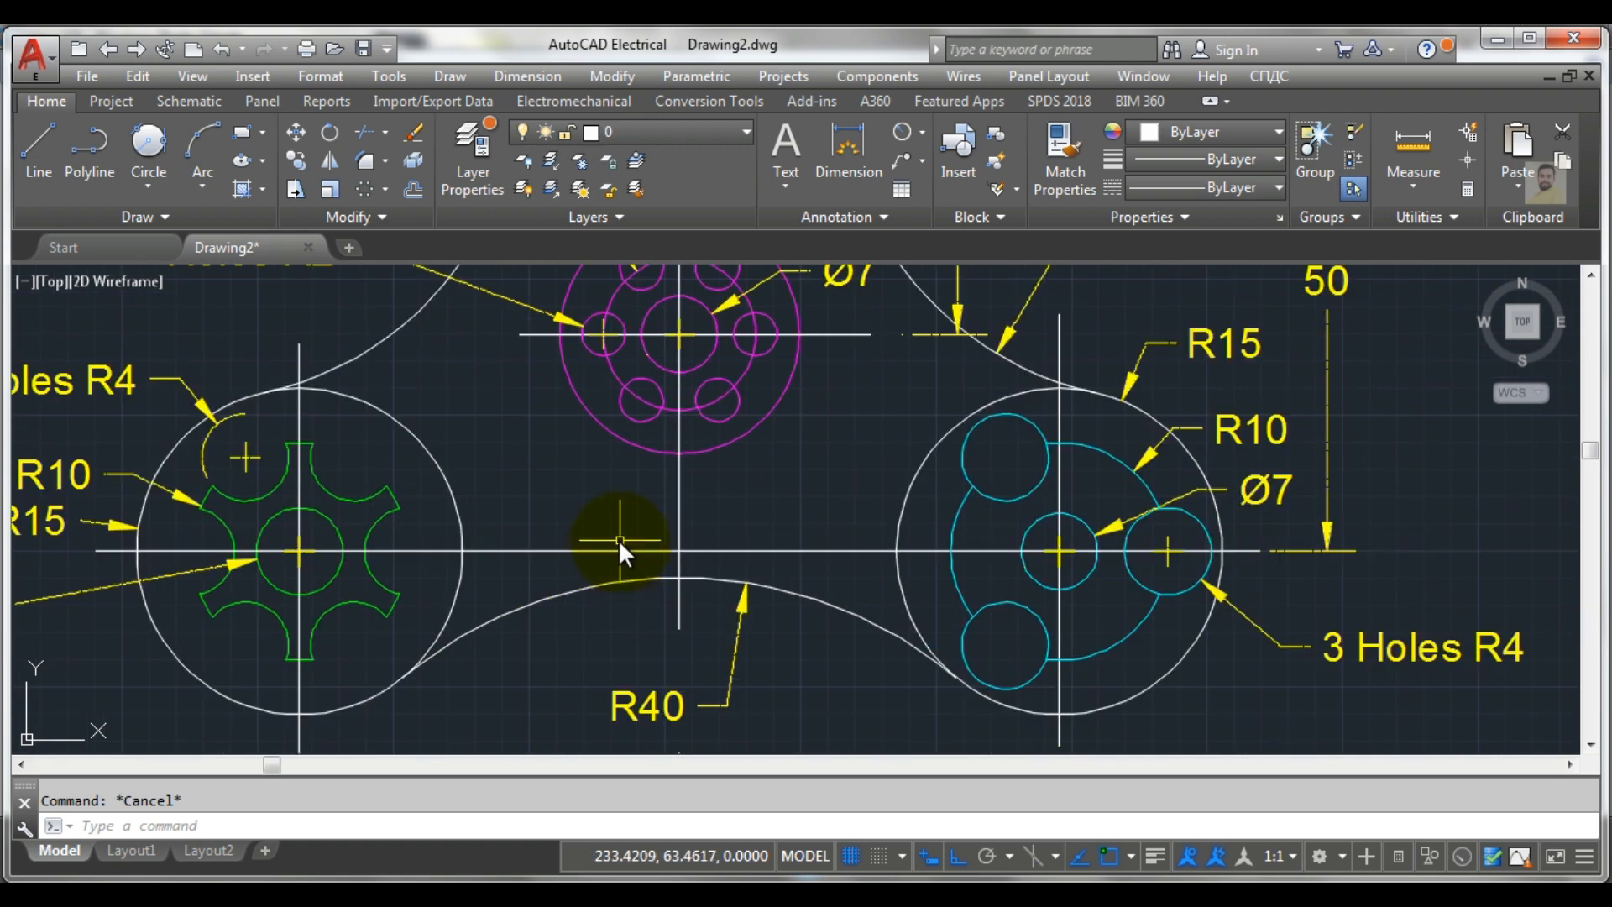
scroll(619, 542, "down", 4)
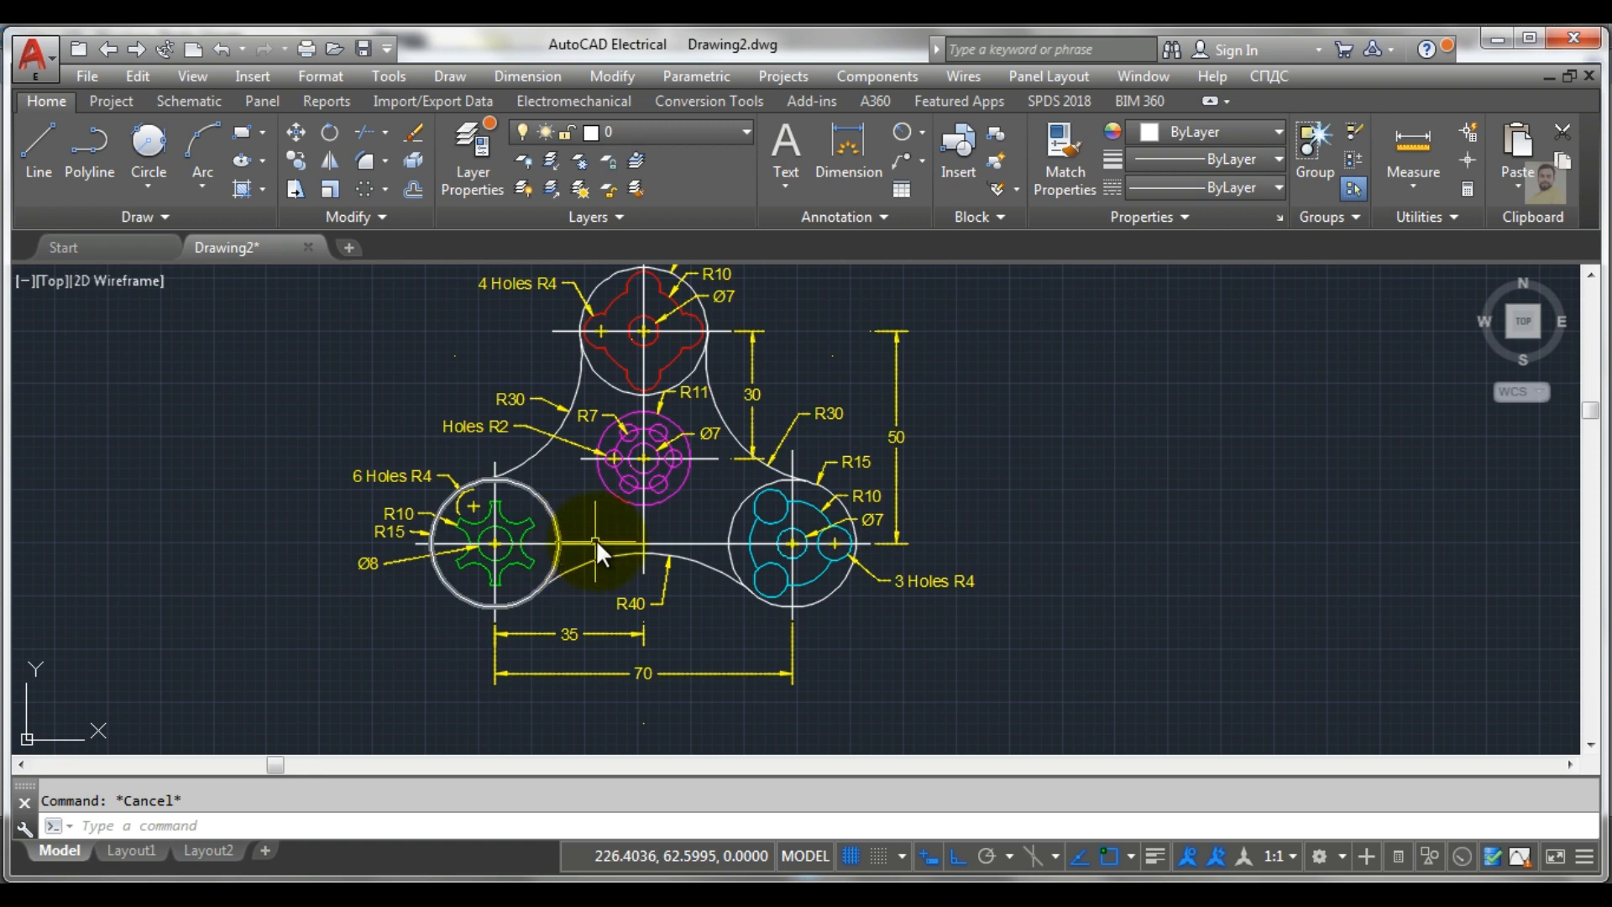
scroll(768, 600, "up", 2)
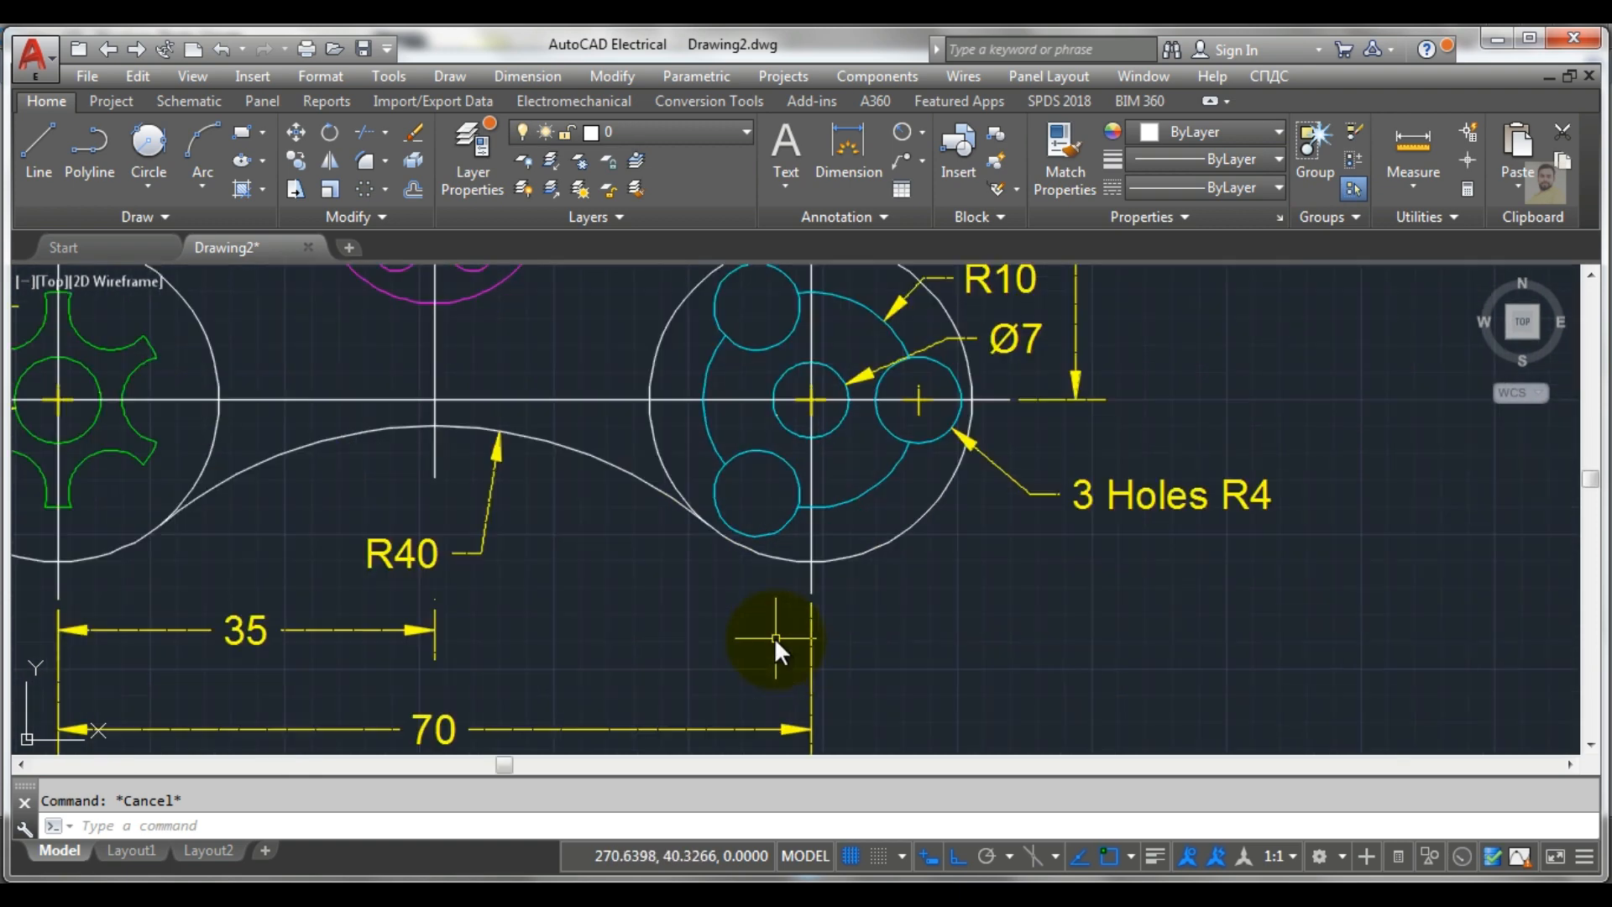
scroll(810, 649, "up", 3)
scroll(776, 630, "up", 1)
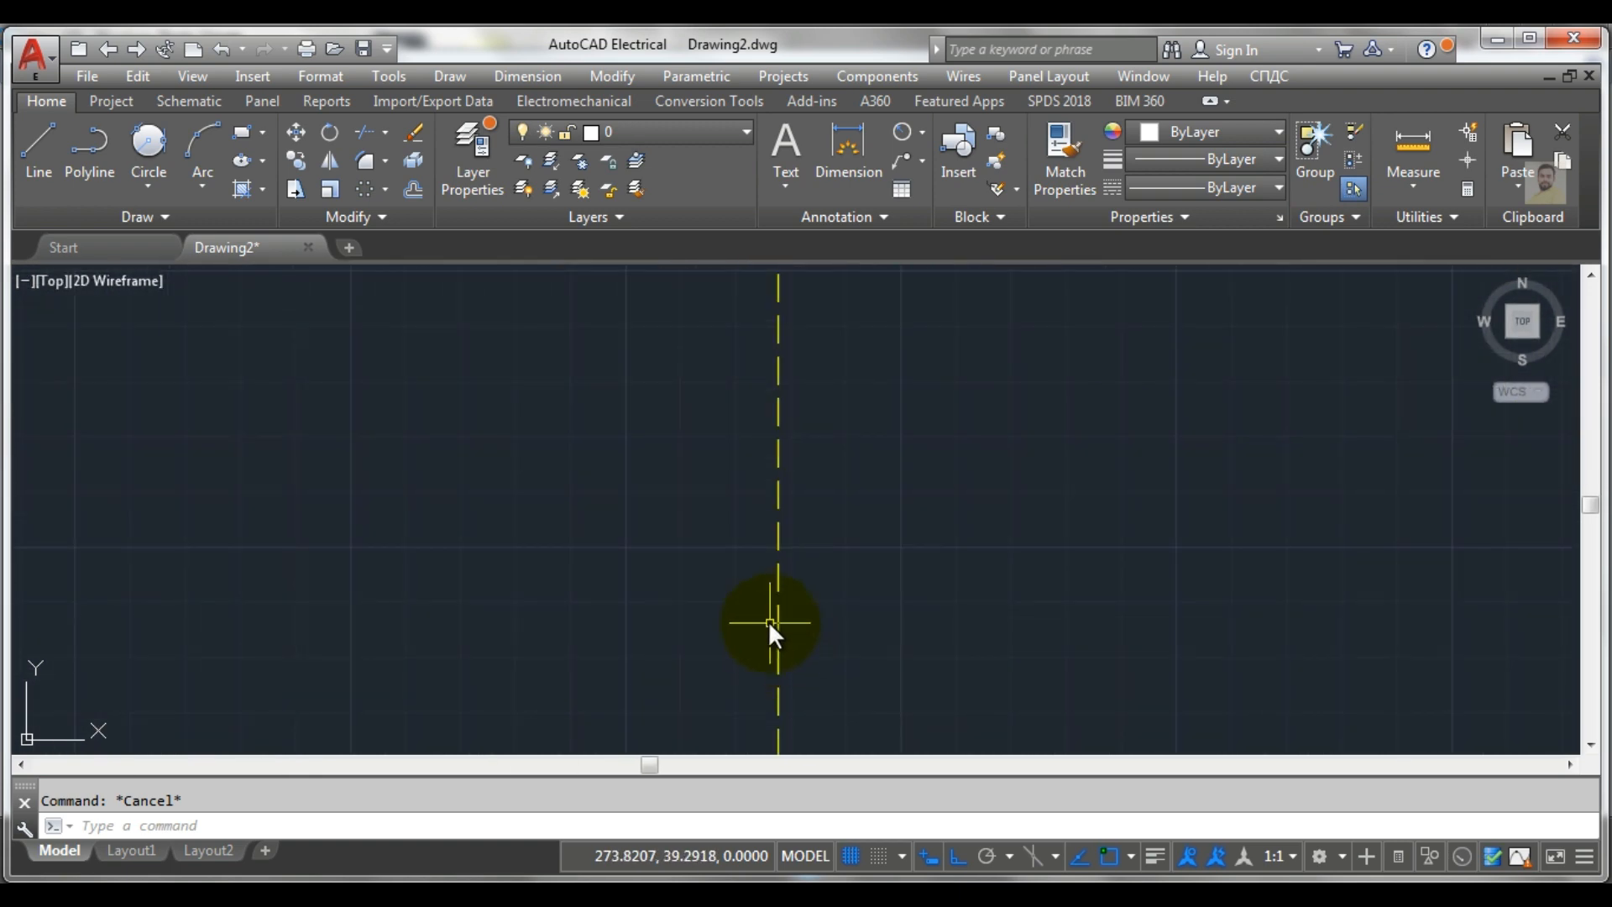
scroll(764, 606, "down", 5)
scroll(763, 606, "down", 3)
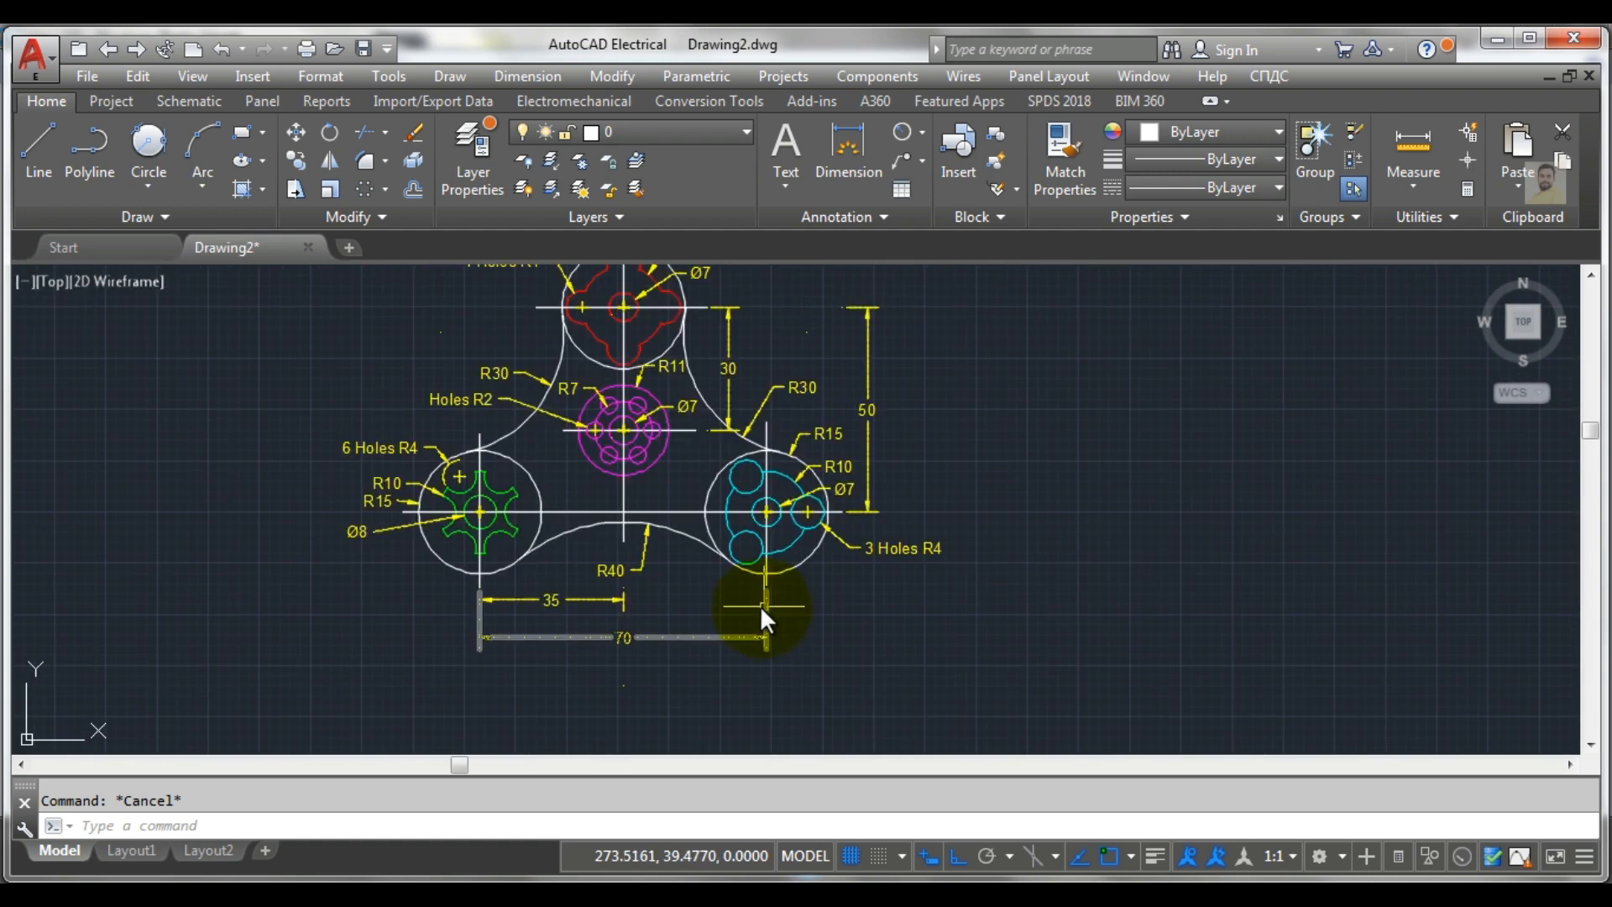
scroll(682, 636, "up", 5)
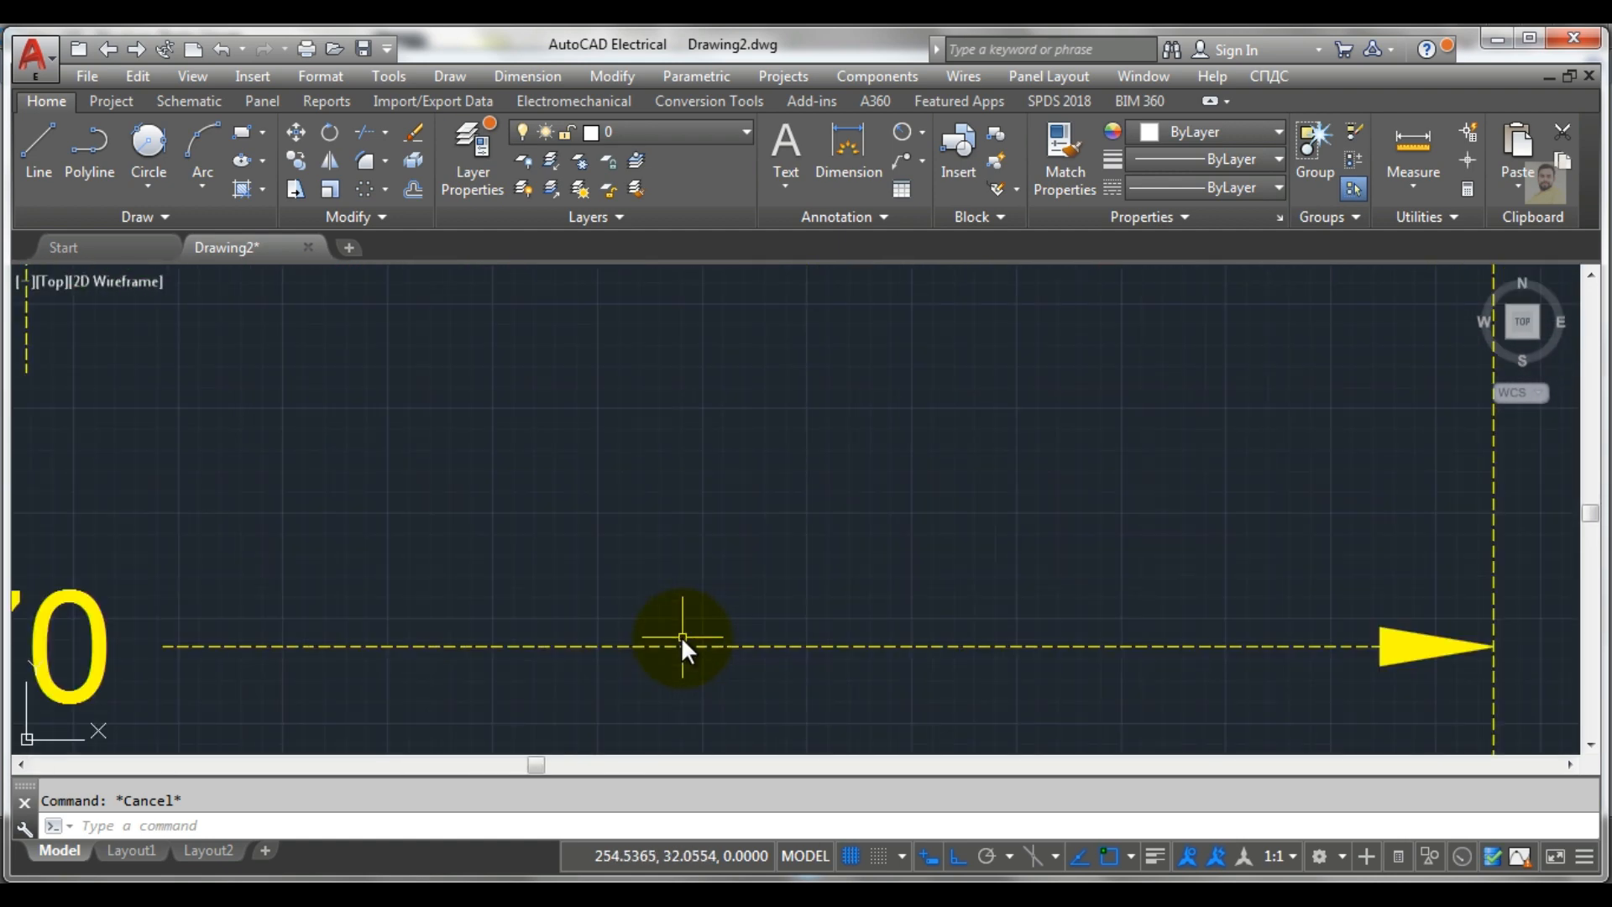
scroll(682, 637, "down", 5)
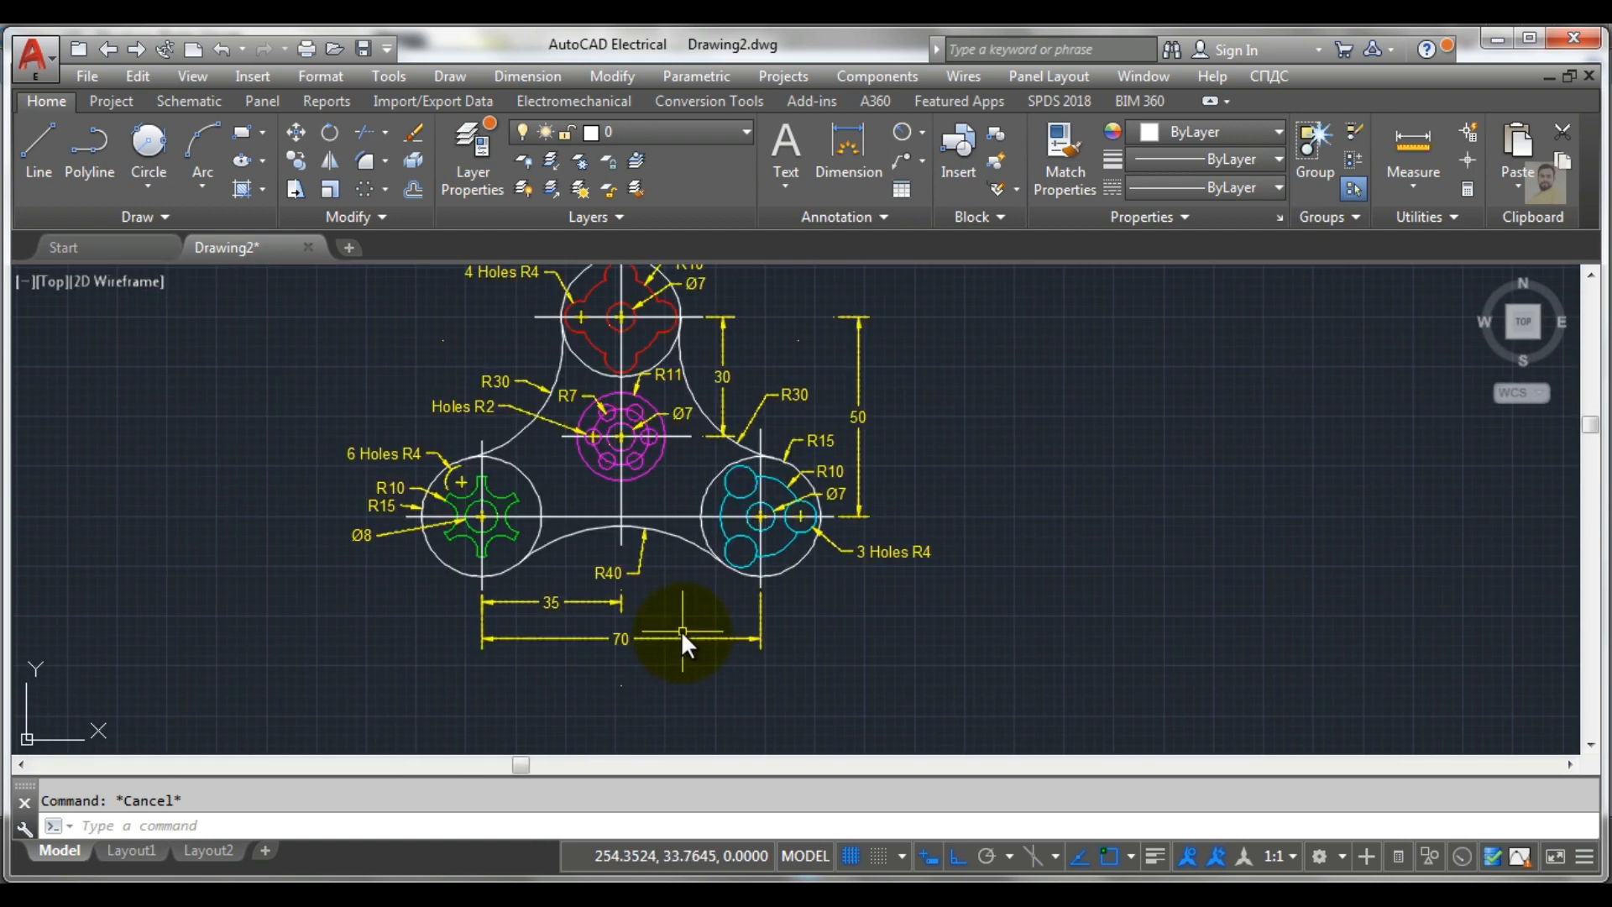
scroll(678, 617, "up", 4)
scroll(678, 615, "down", 4)
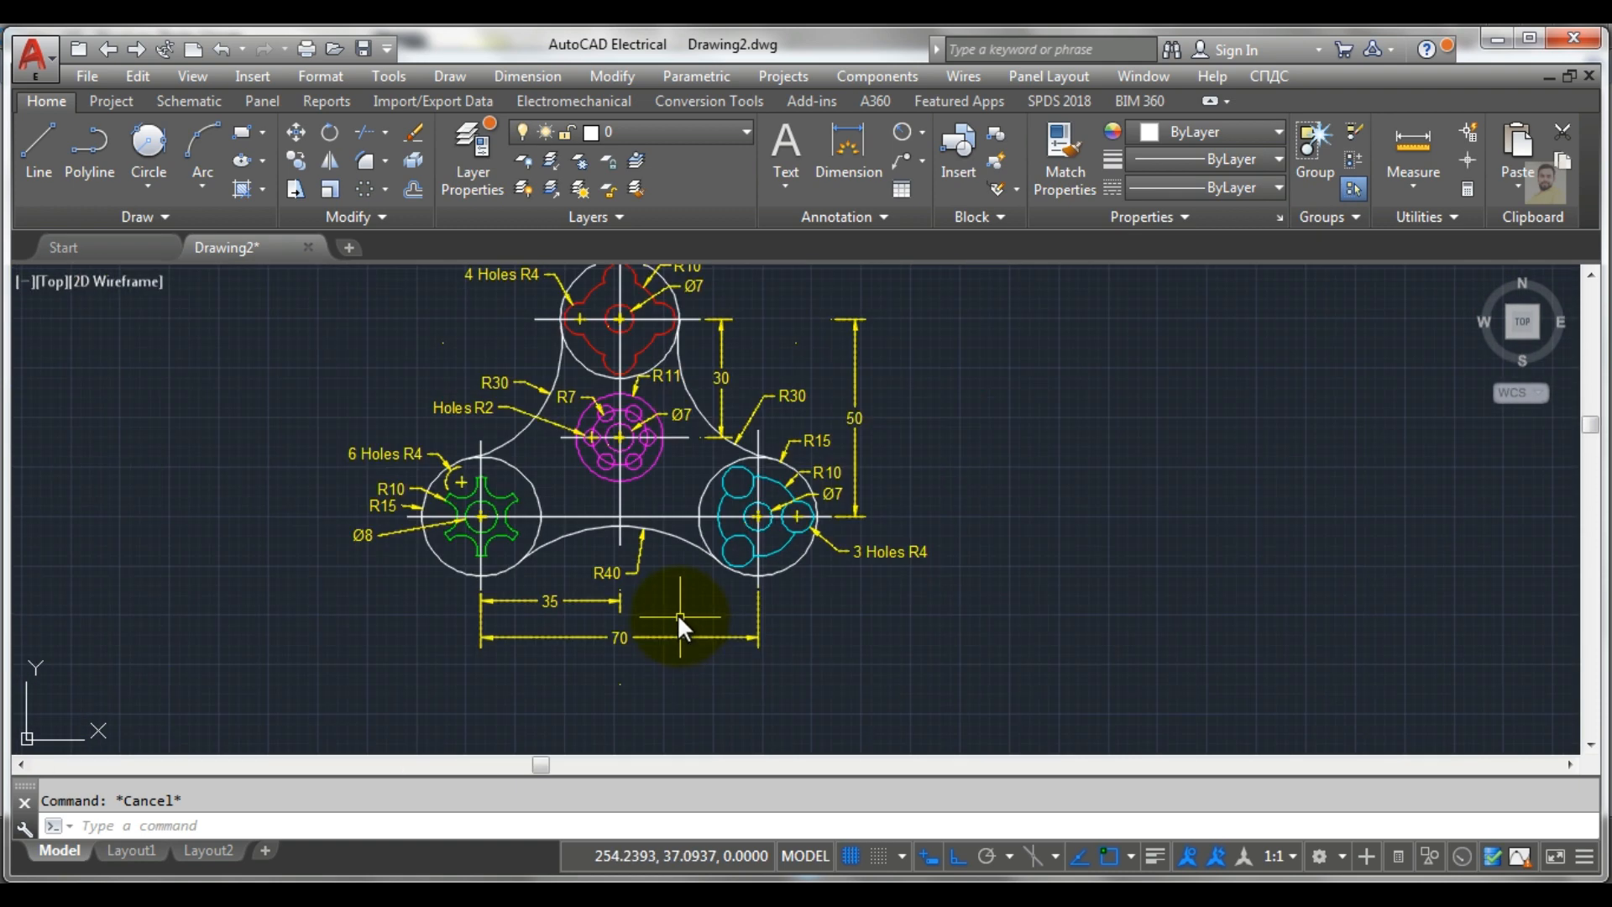
mouse_move(559, 460)
middle_mouse_down()
mouse_move(629, 582)
mouse_move(634, 554)
middle_mouse_up()
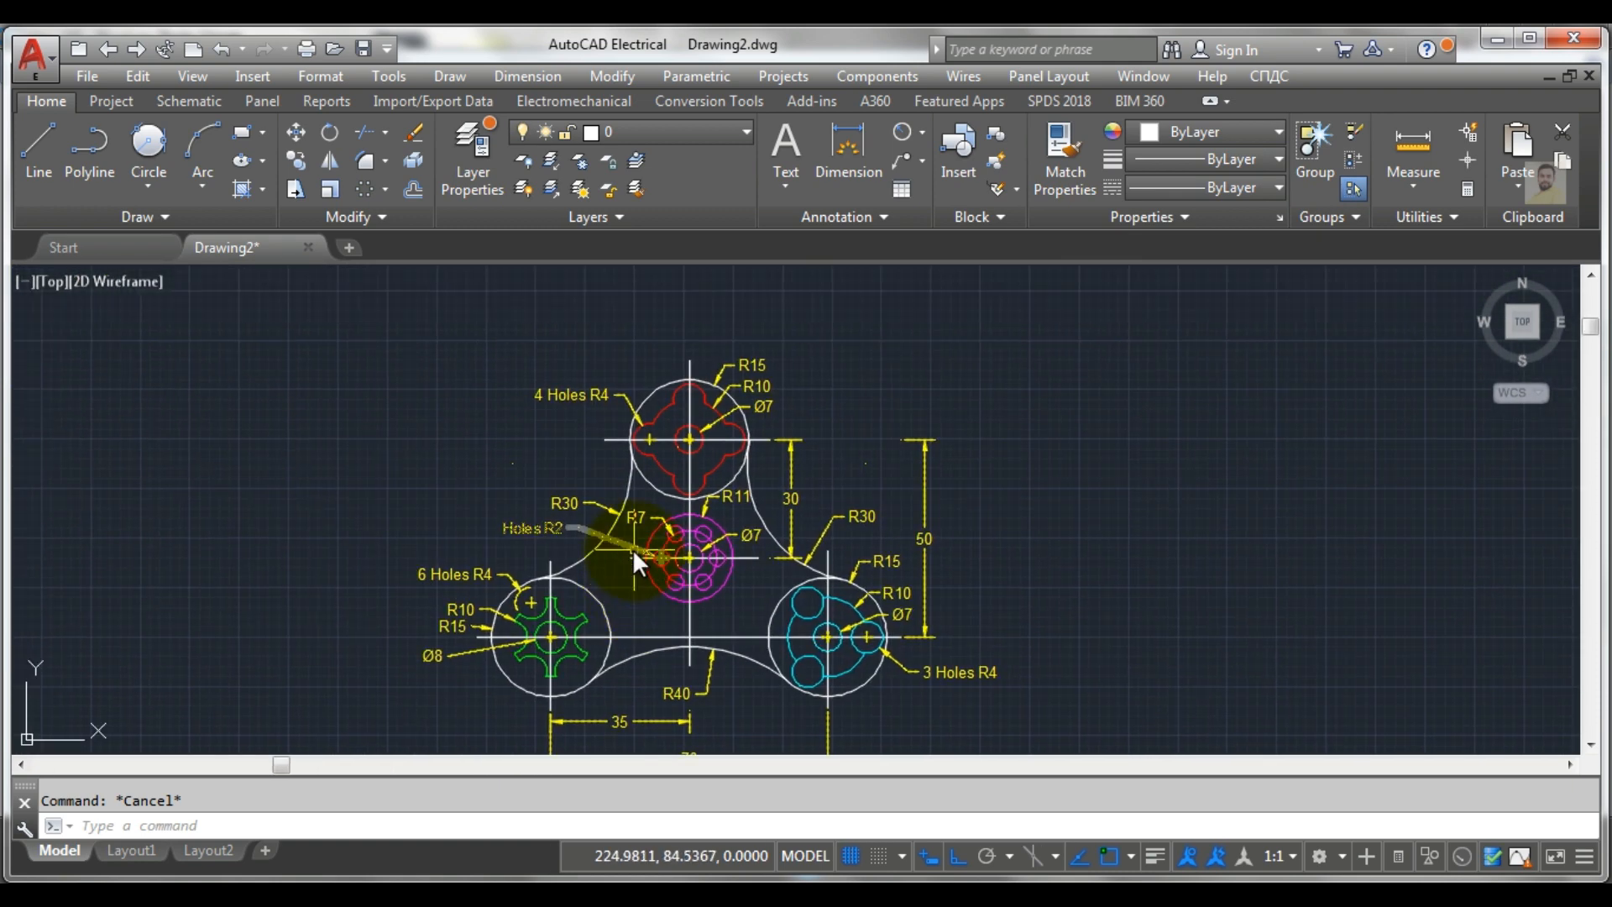
Select the top lobe's vertical and horizontal centerlines and the central pattern's horizontal centerline
scroll(661, 428, "up", 4)
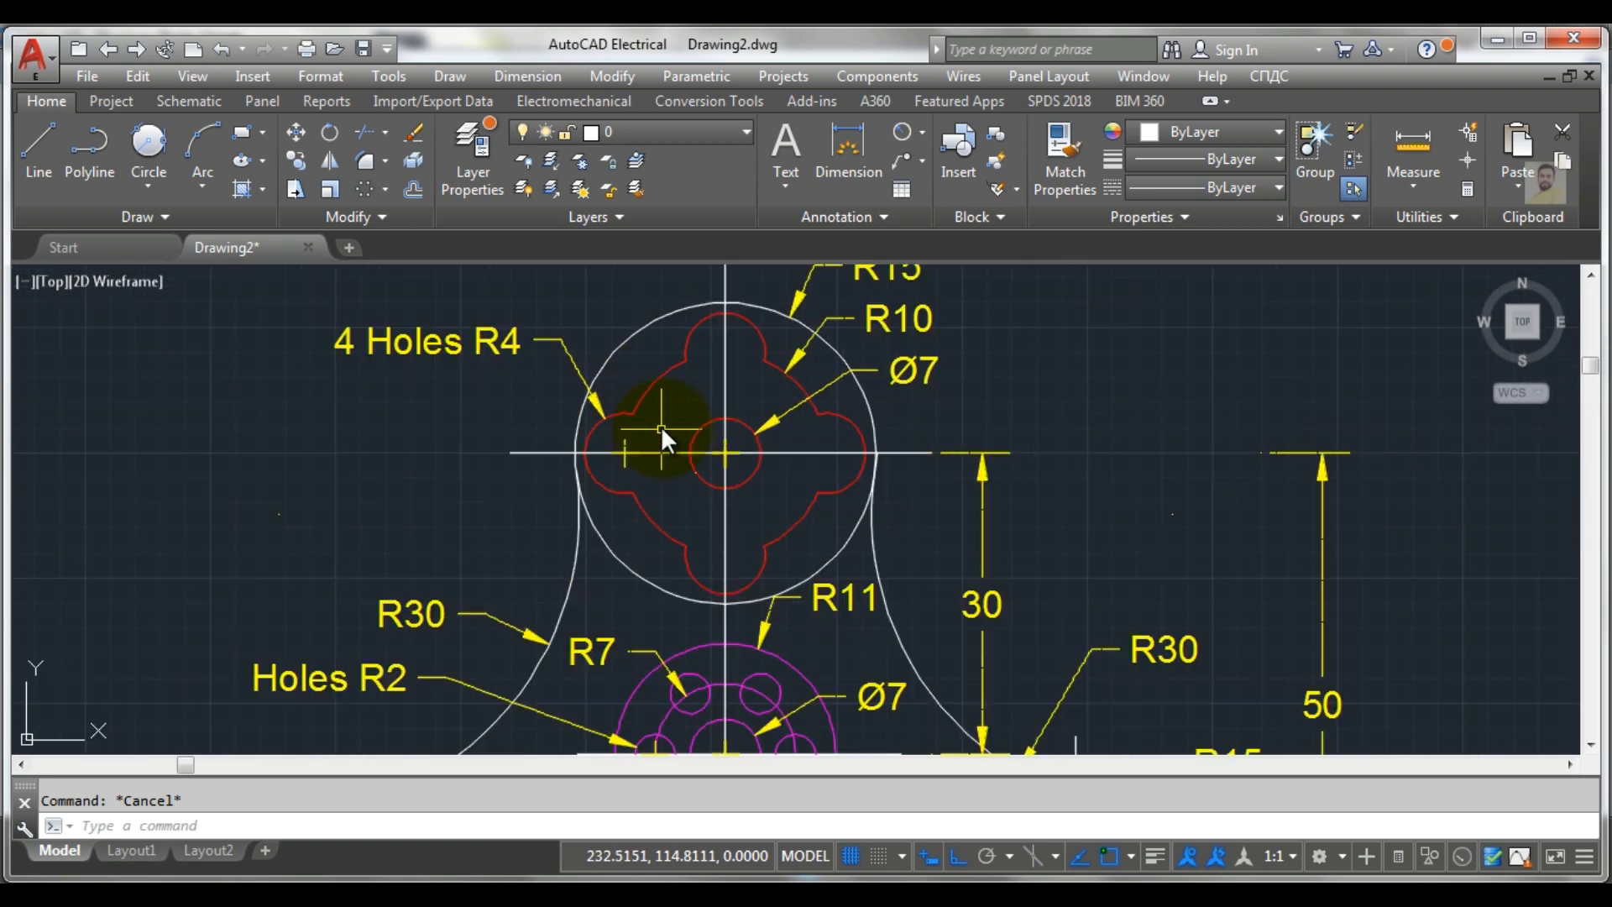
left_click(724, 371)
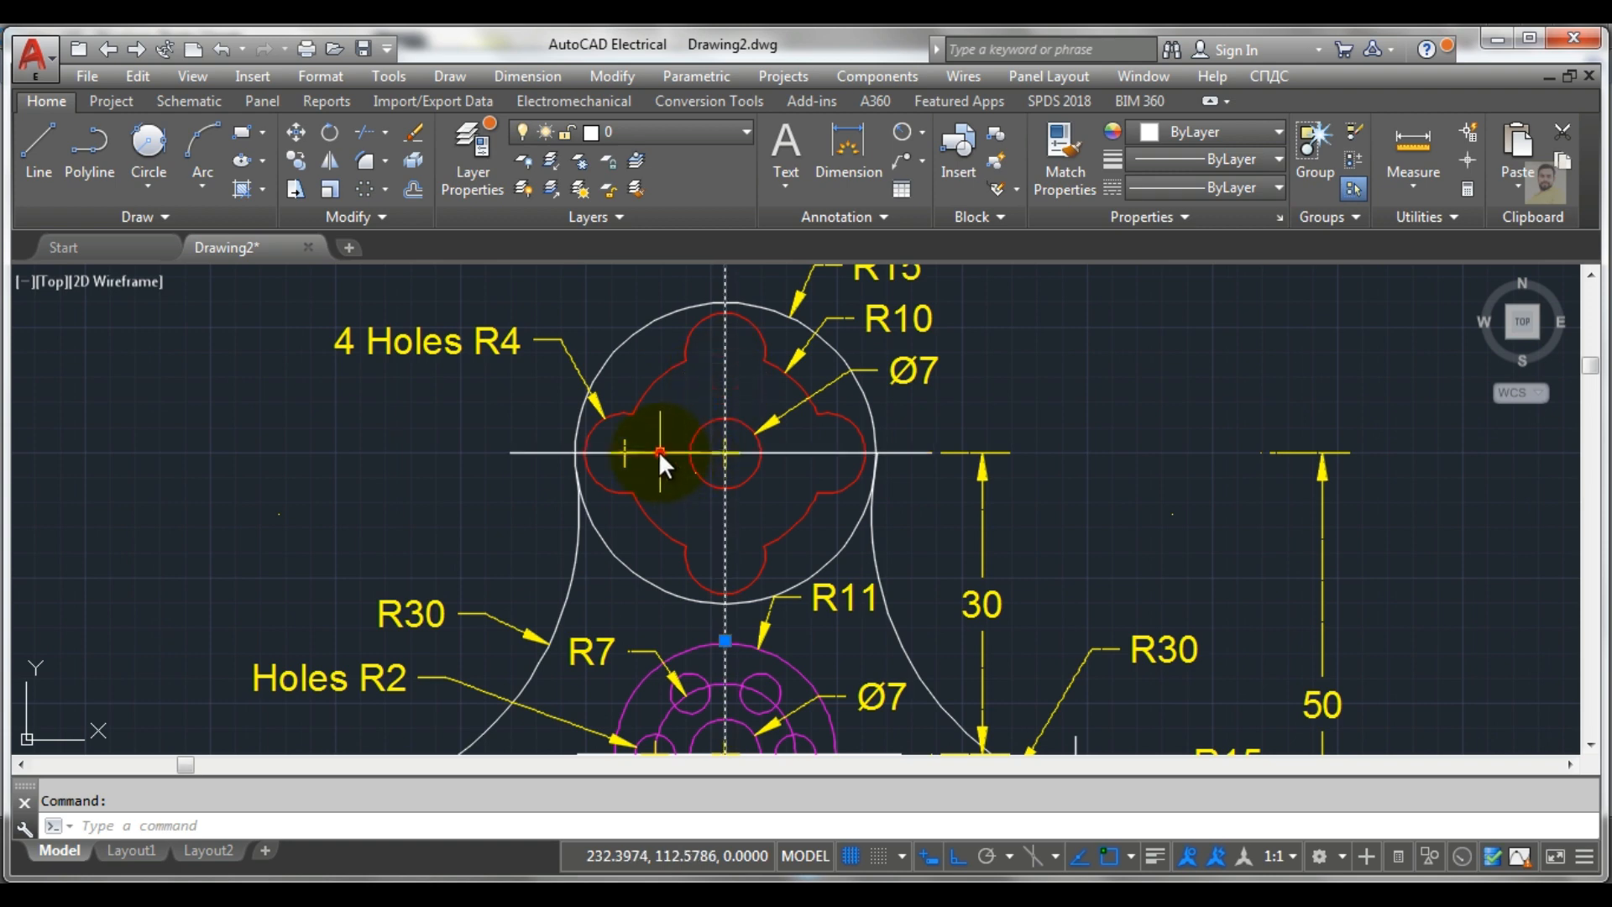
left_click(658, 450)
scroll(676, 537, "down", 5)
scroll(680, 570, "up", 5)
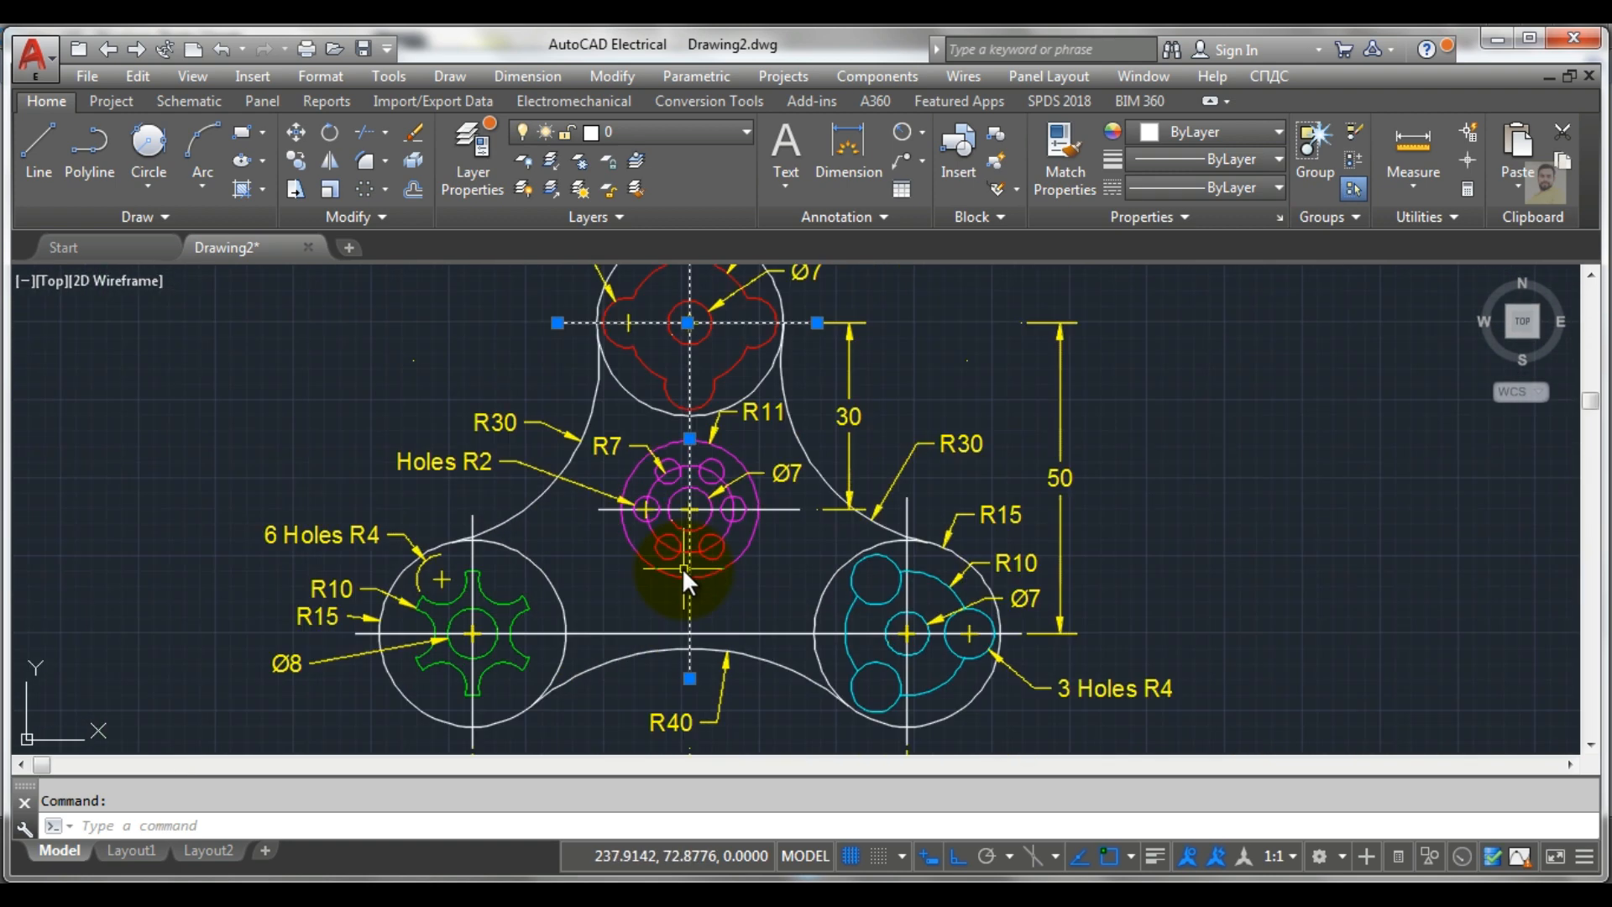
left_click(767, 507)
scroll(767, 516, "down", 5)
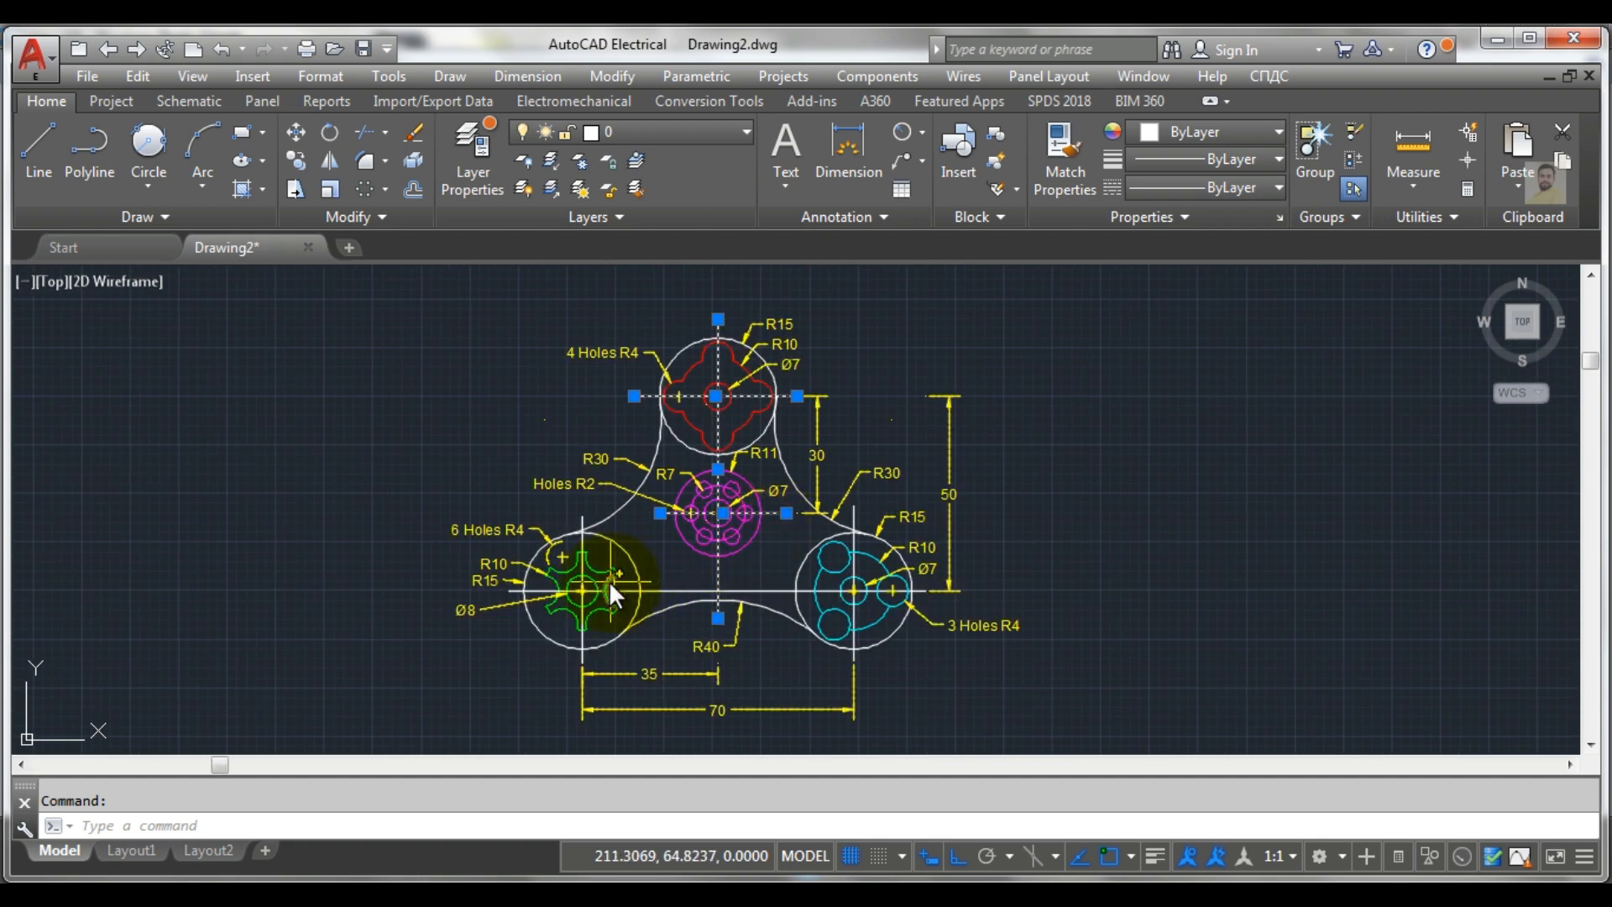
Add the lower horizontal centerline and both lower lobes' vertical centerlines to the selection and assign all selected centerlines to the centre layer
scroll(678, 596, "up", 6)
left_click(716, 602)
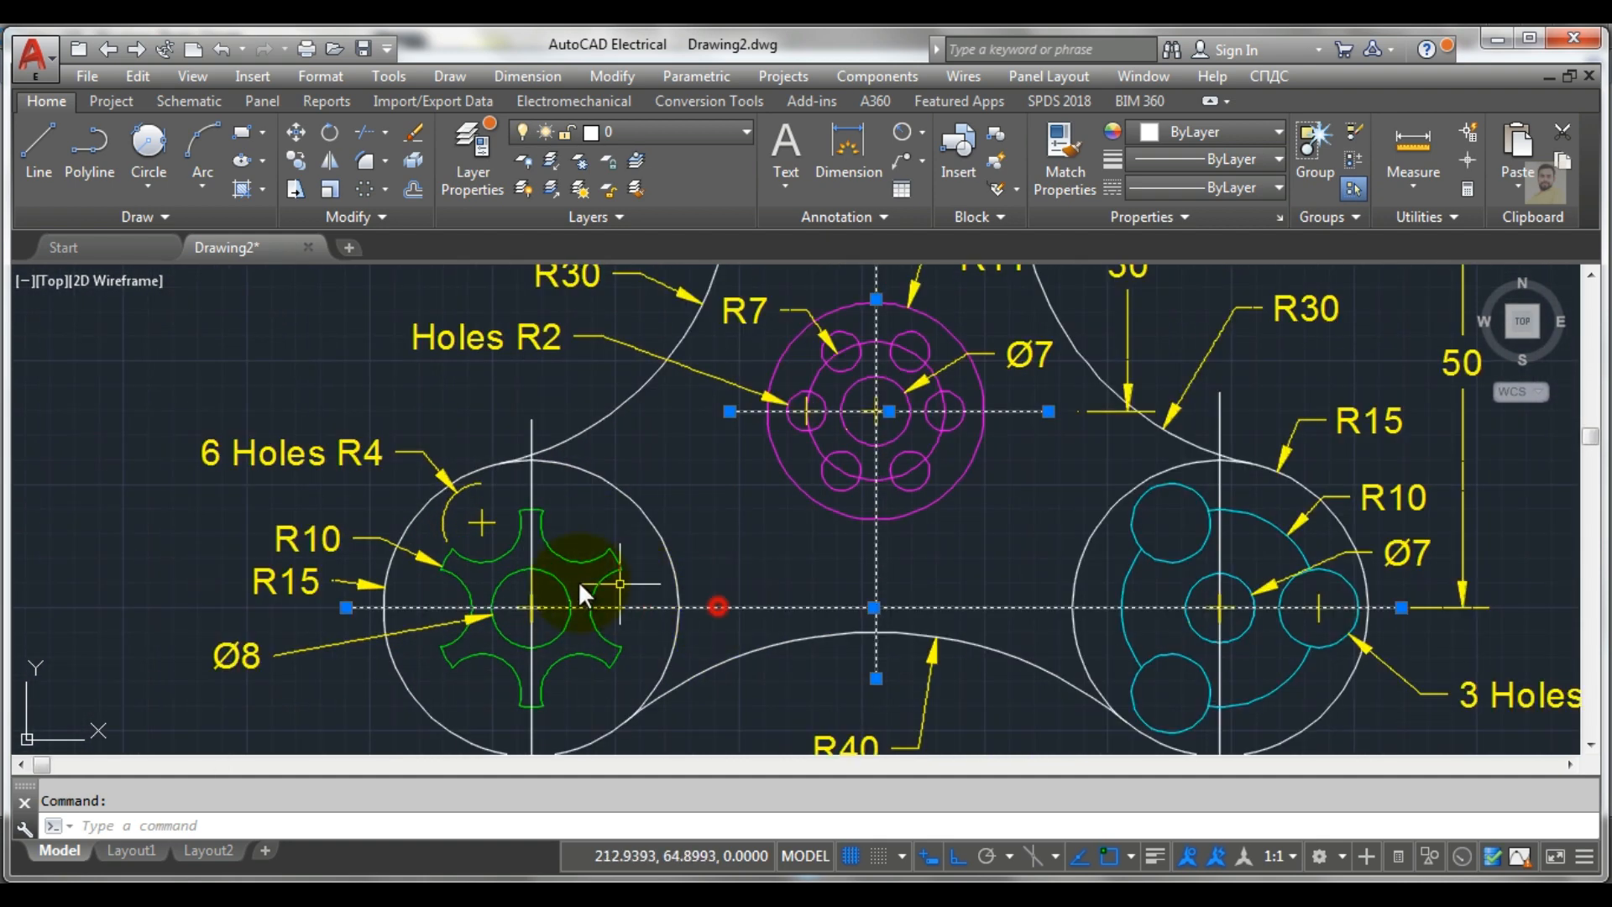
left_click(530, 481)
scroll(754, 559, "down", 5)
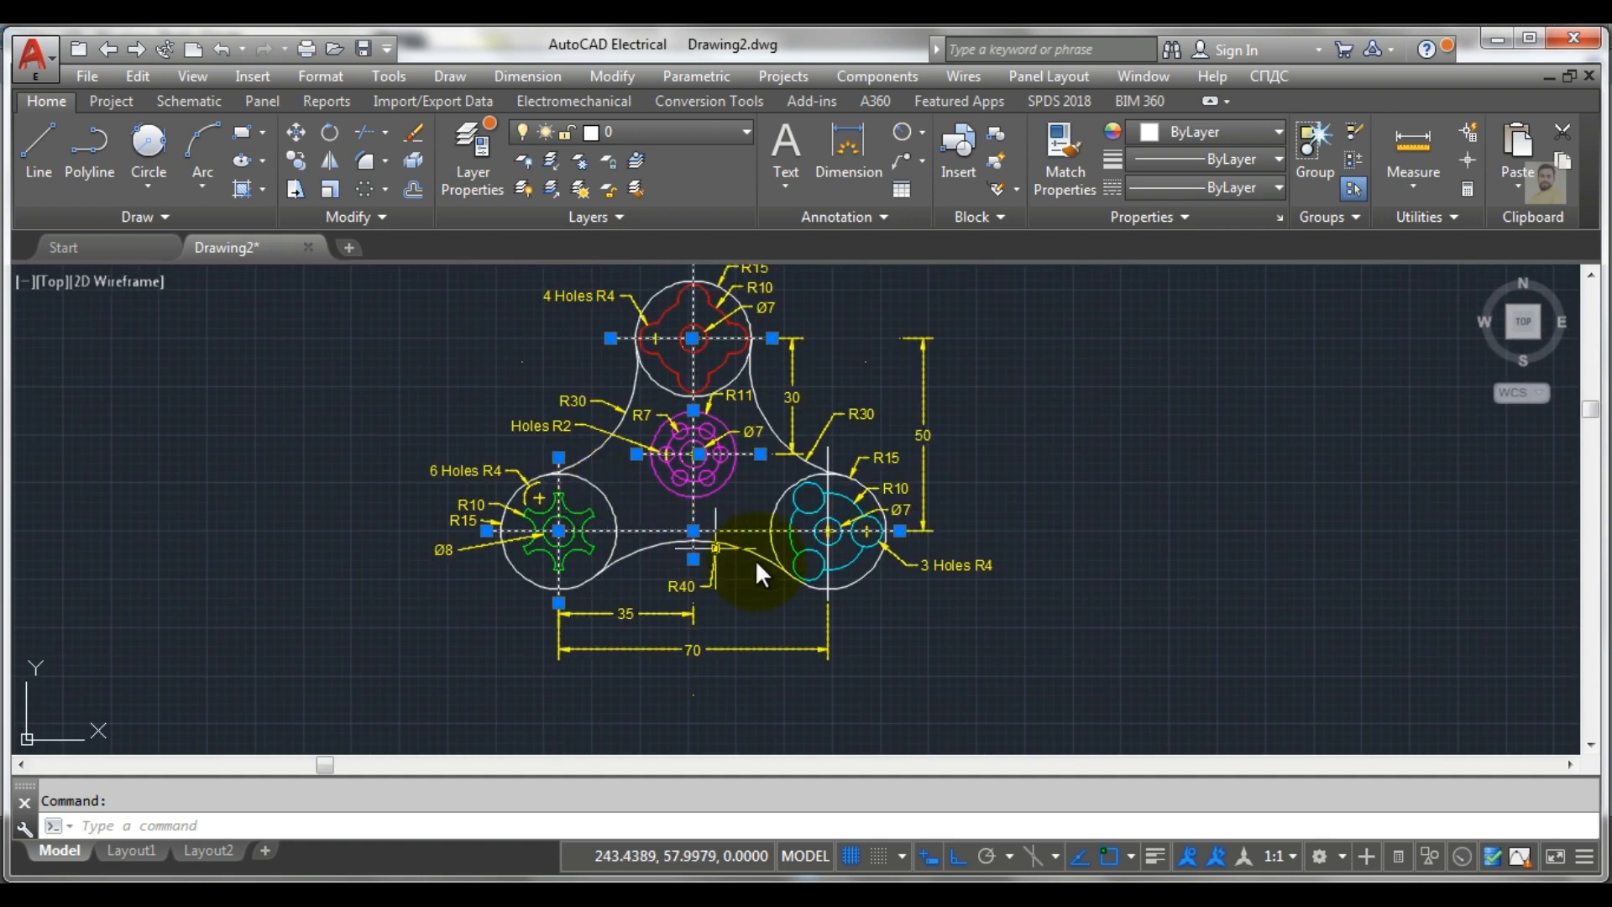
scroll(783, 559, "up", 5)
left_click(903, 424)
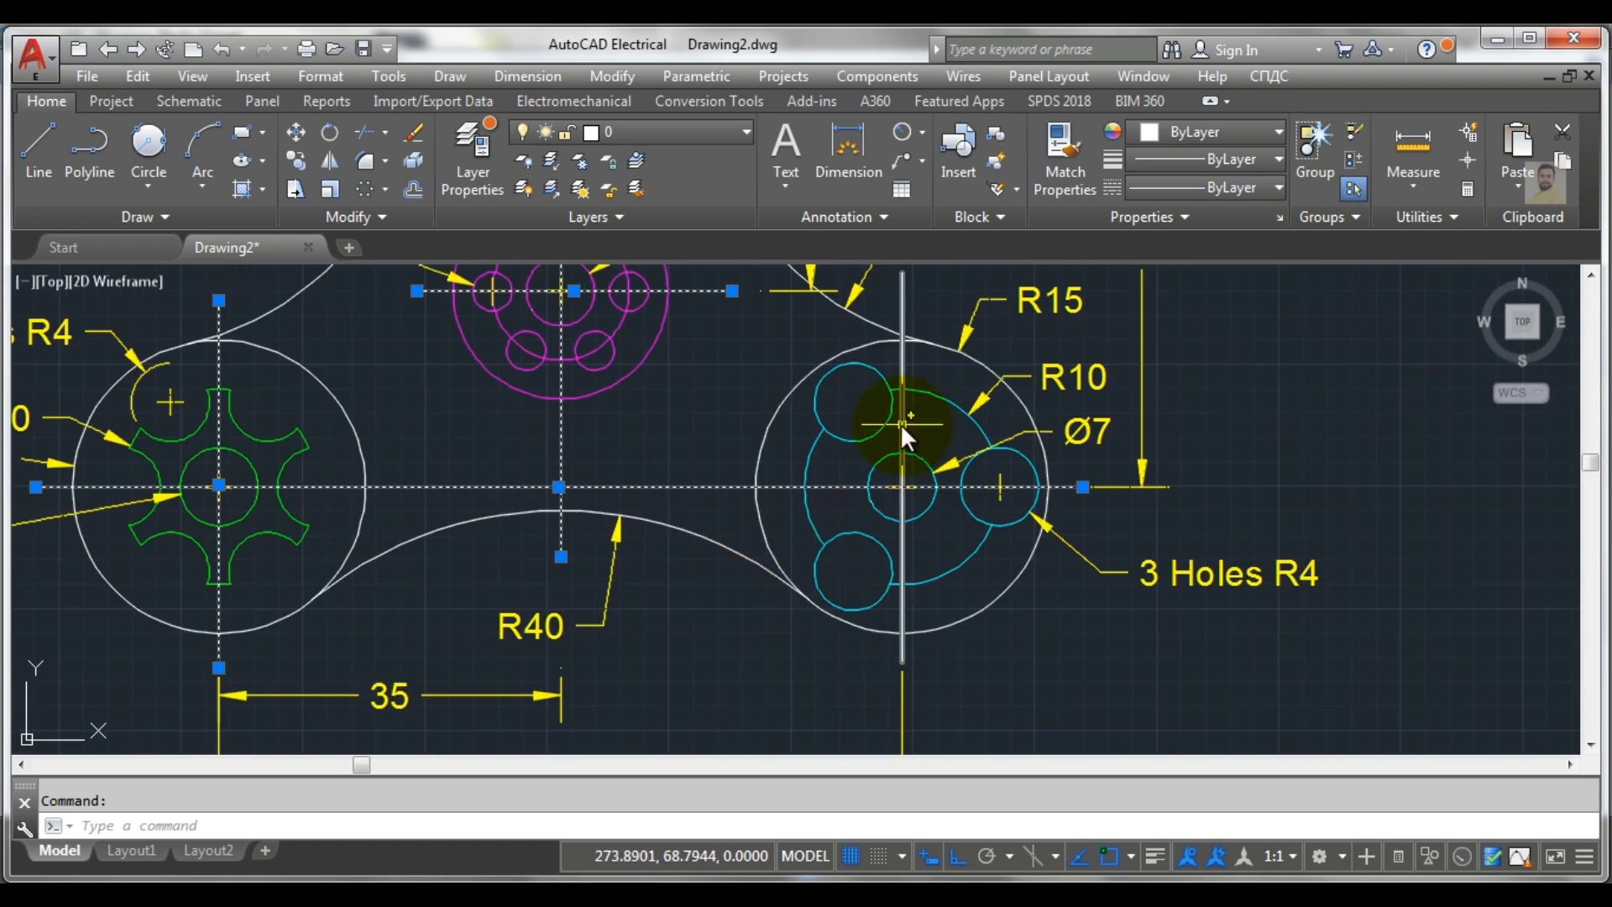
left_click(648, 133)
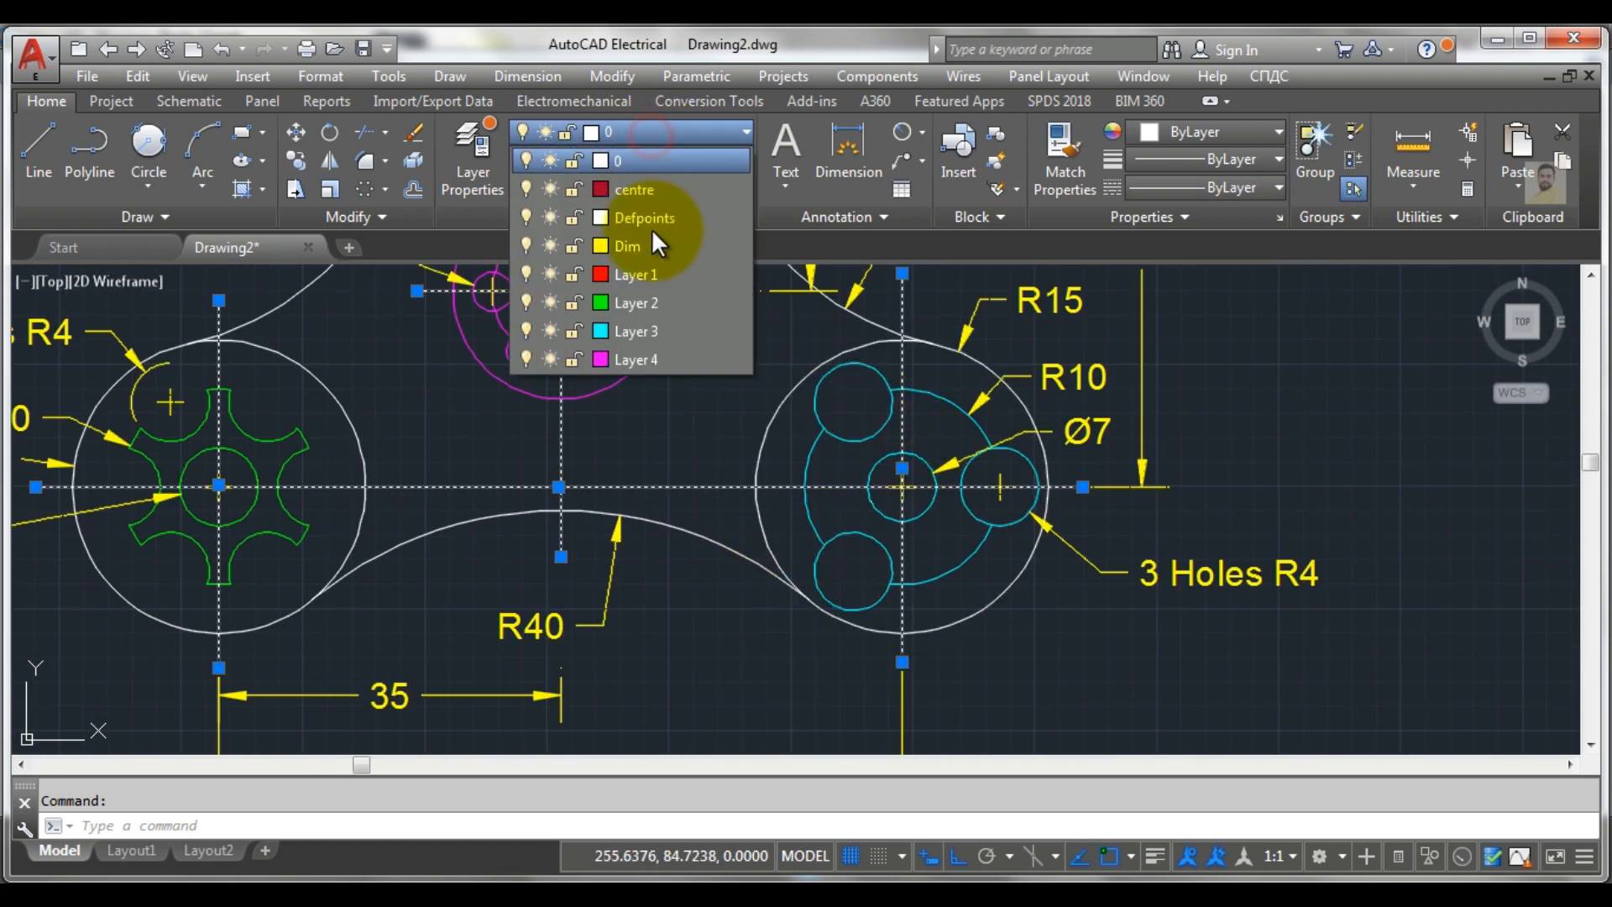
left_click(647, 187)
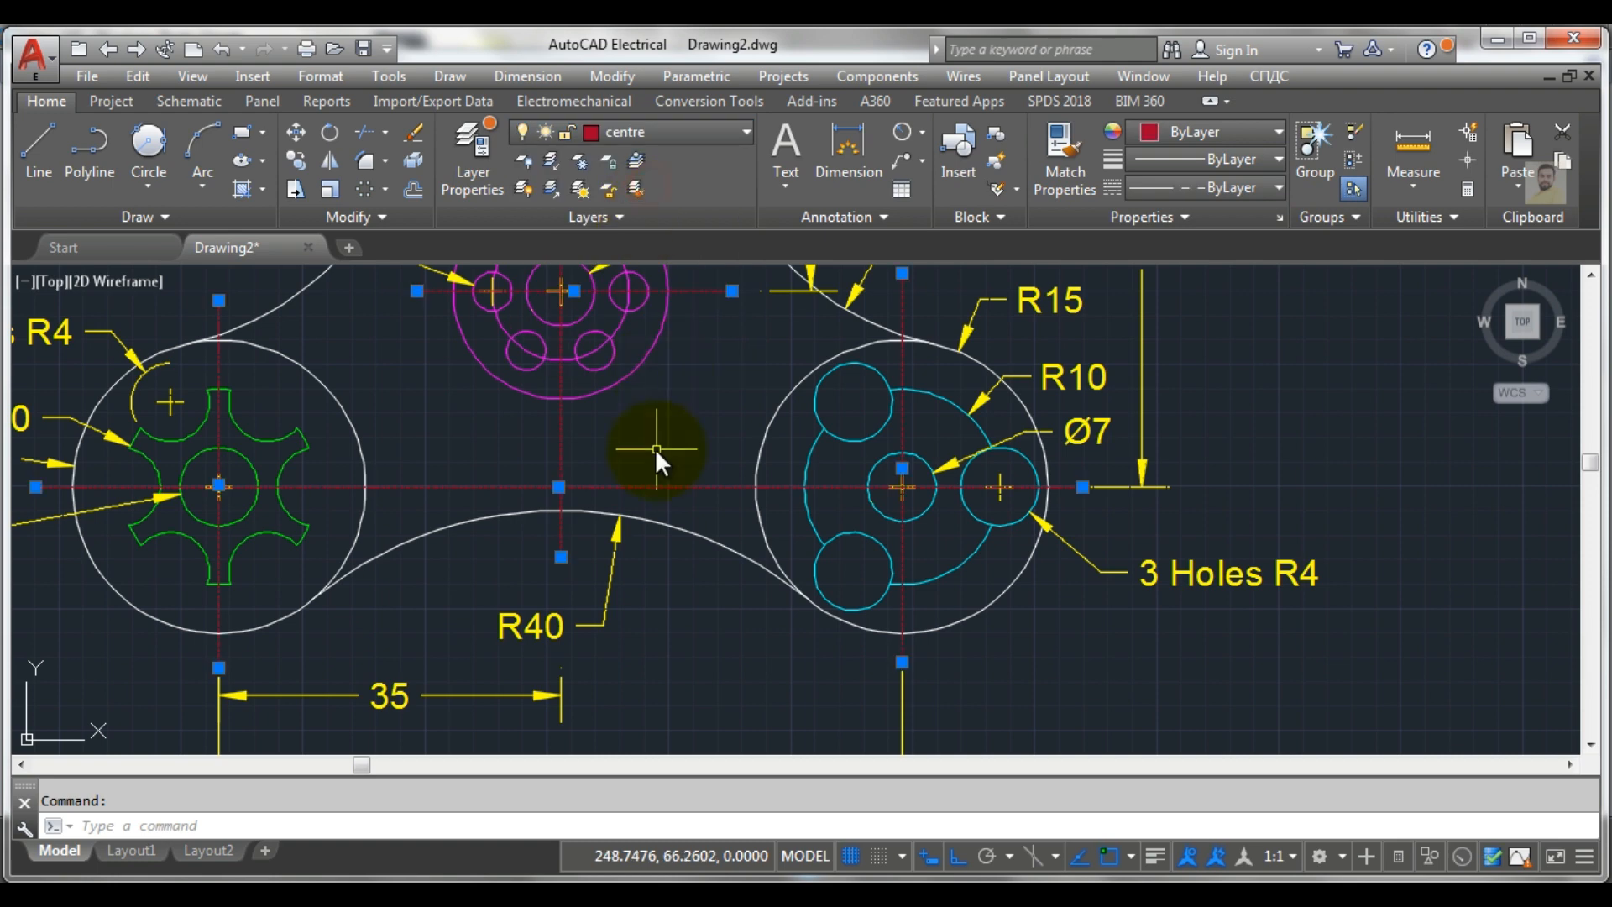
key("Escape")
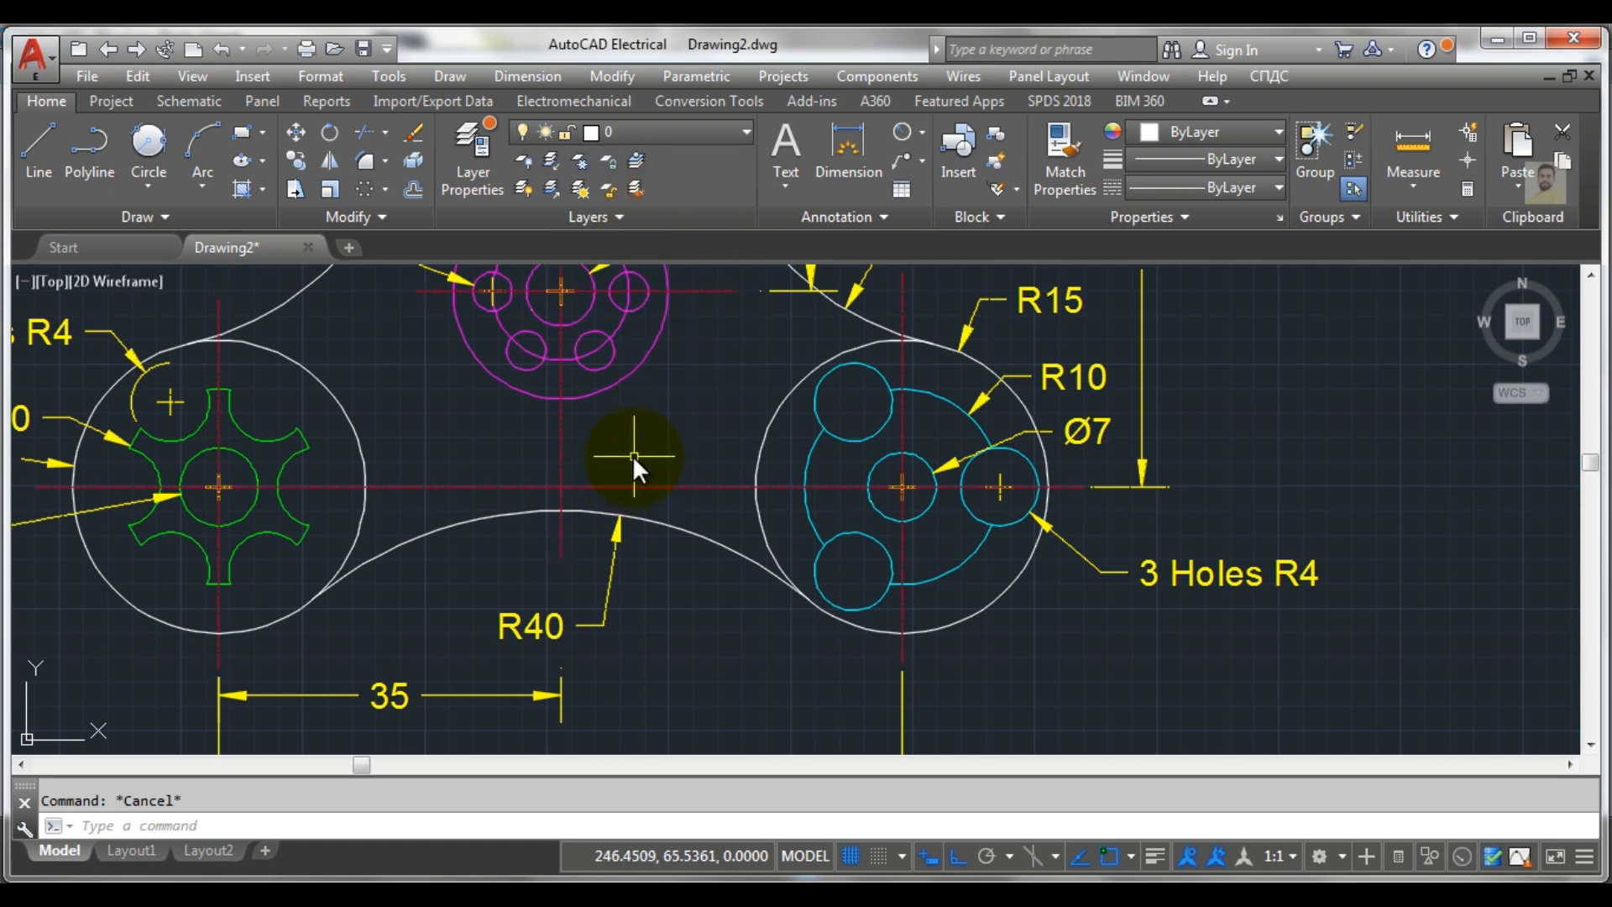
Set the global linetype scale factor to 3 with LTSCALE and check the centerlines' dash pattern
scroll(563, 462, "up", 5)
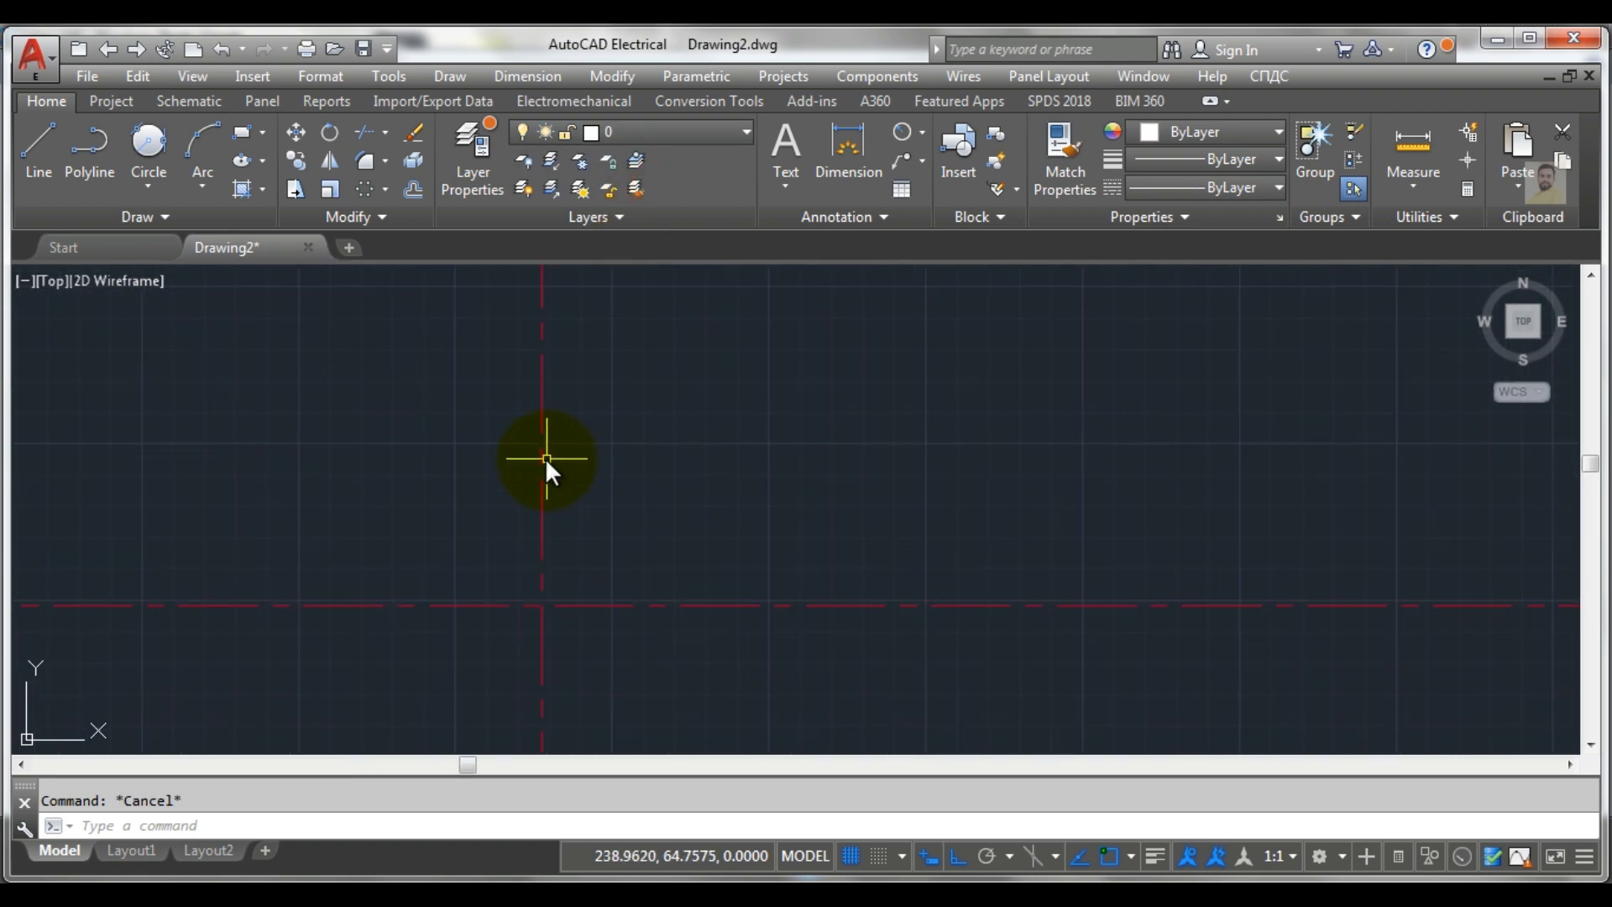
scroll(548, 462, "down", 5)
middle_click_drag(551, 464, 732, 467)
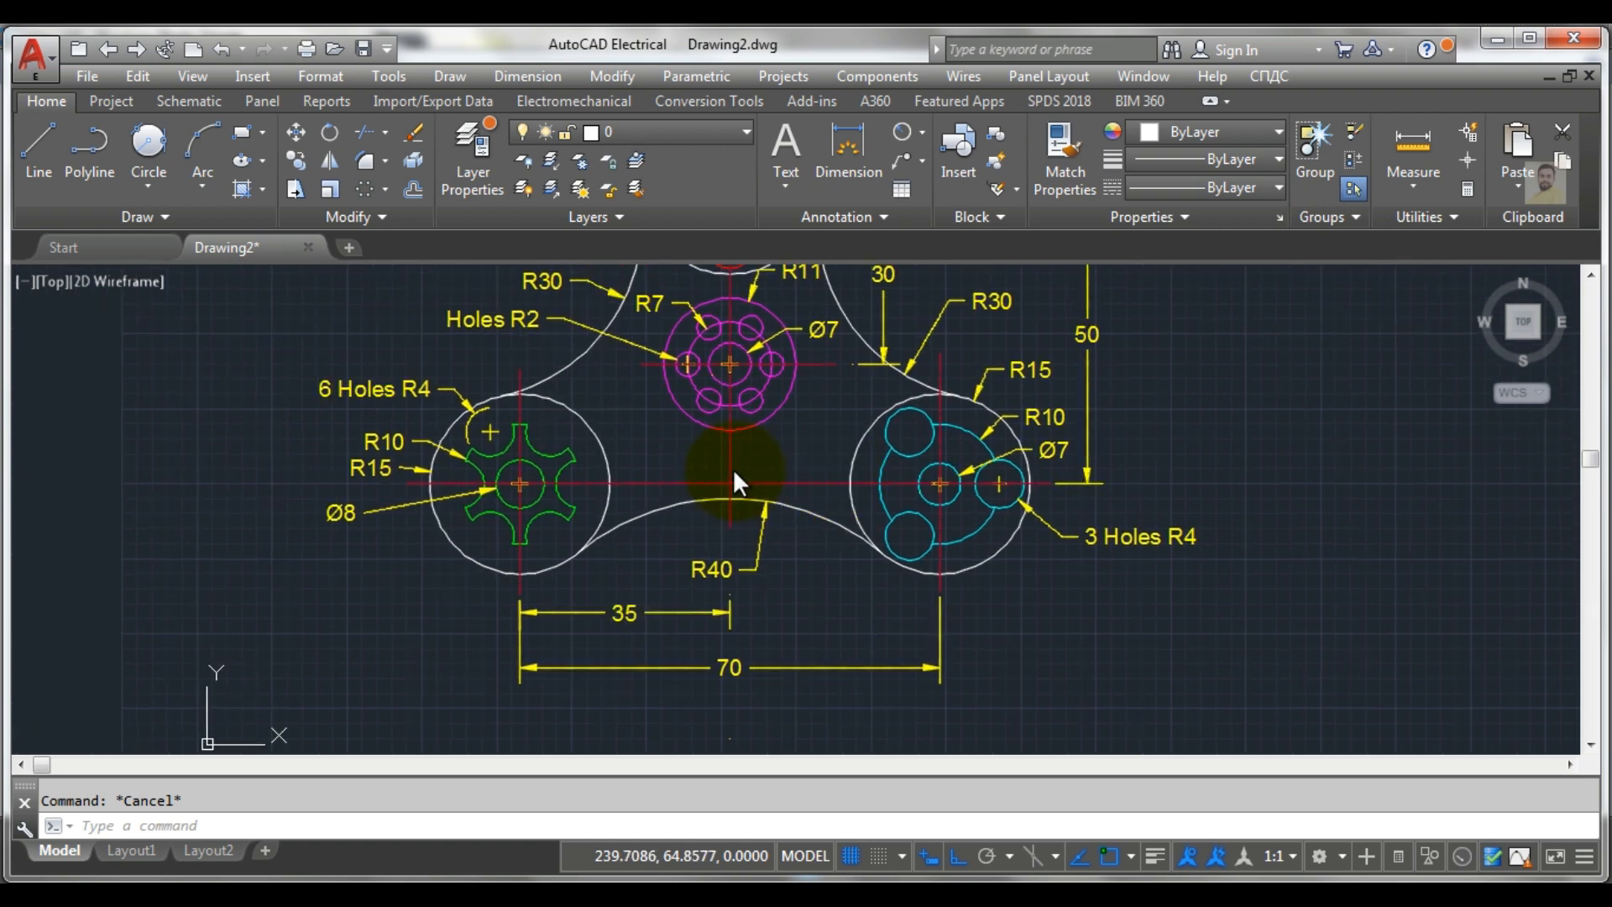
scroll(732, 467, "up", 6)
scroll(746, 472, "down", 4)
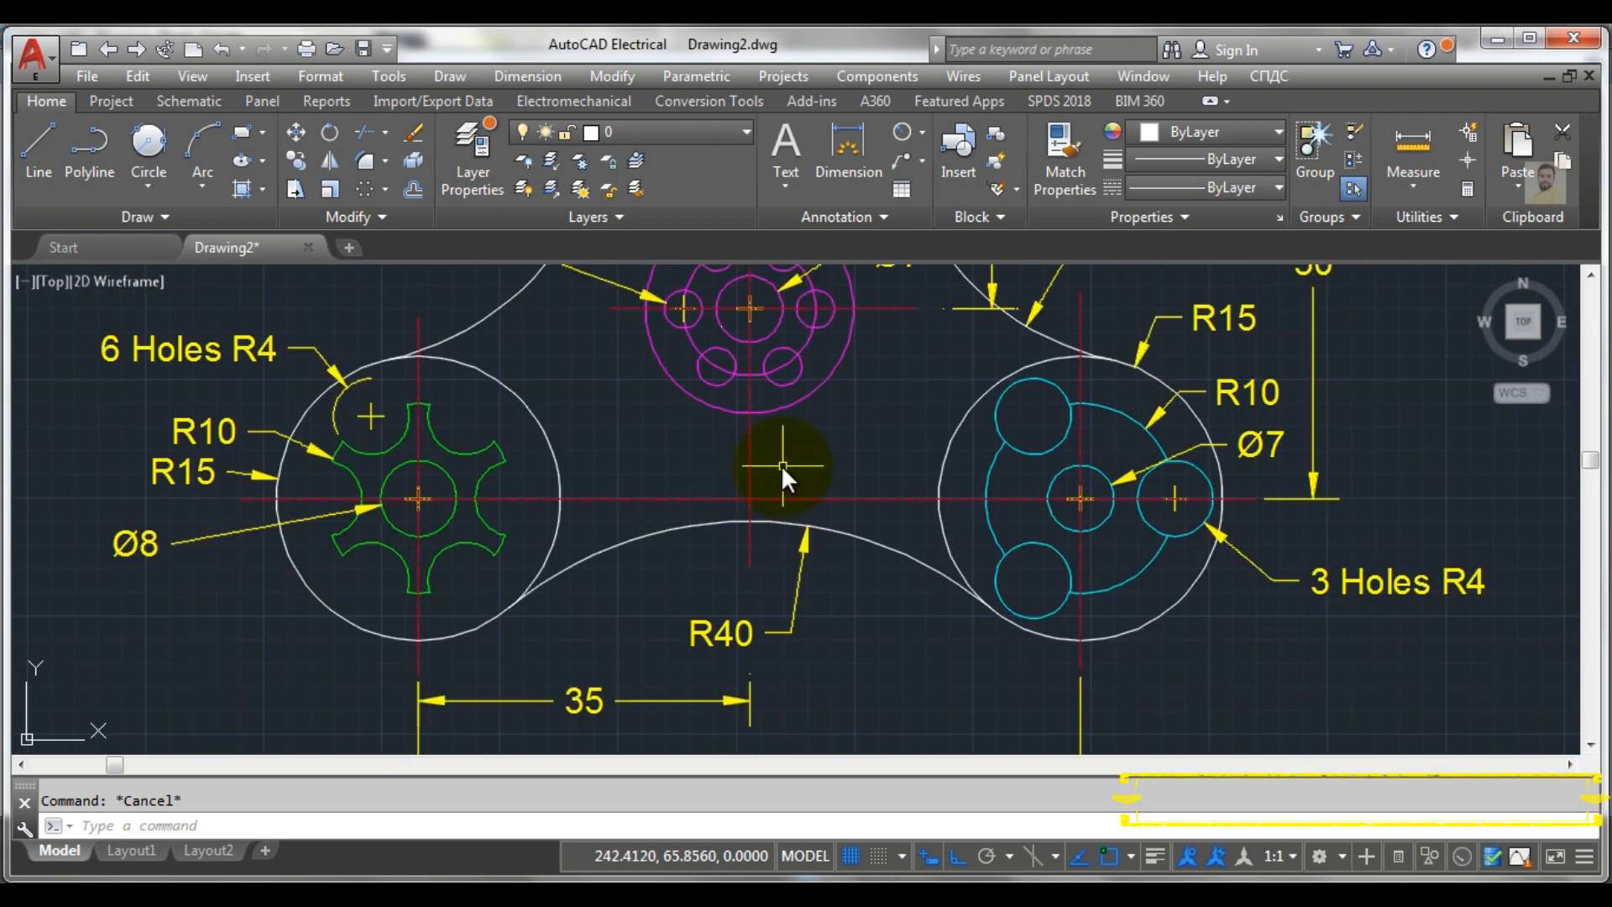
type("LTS")
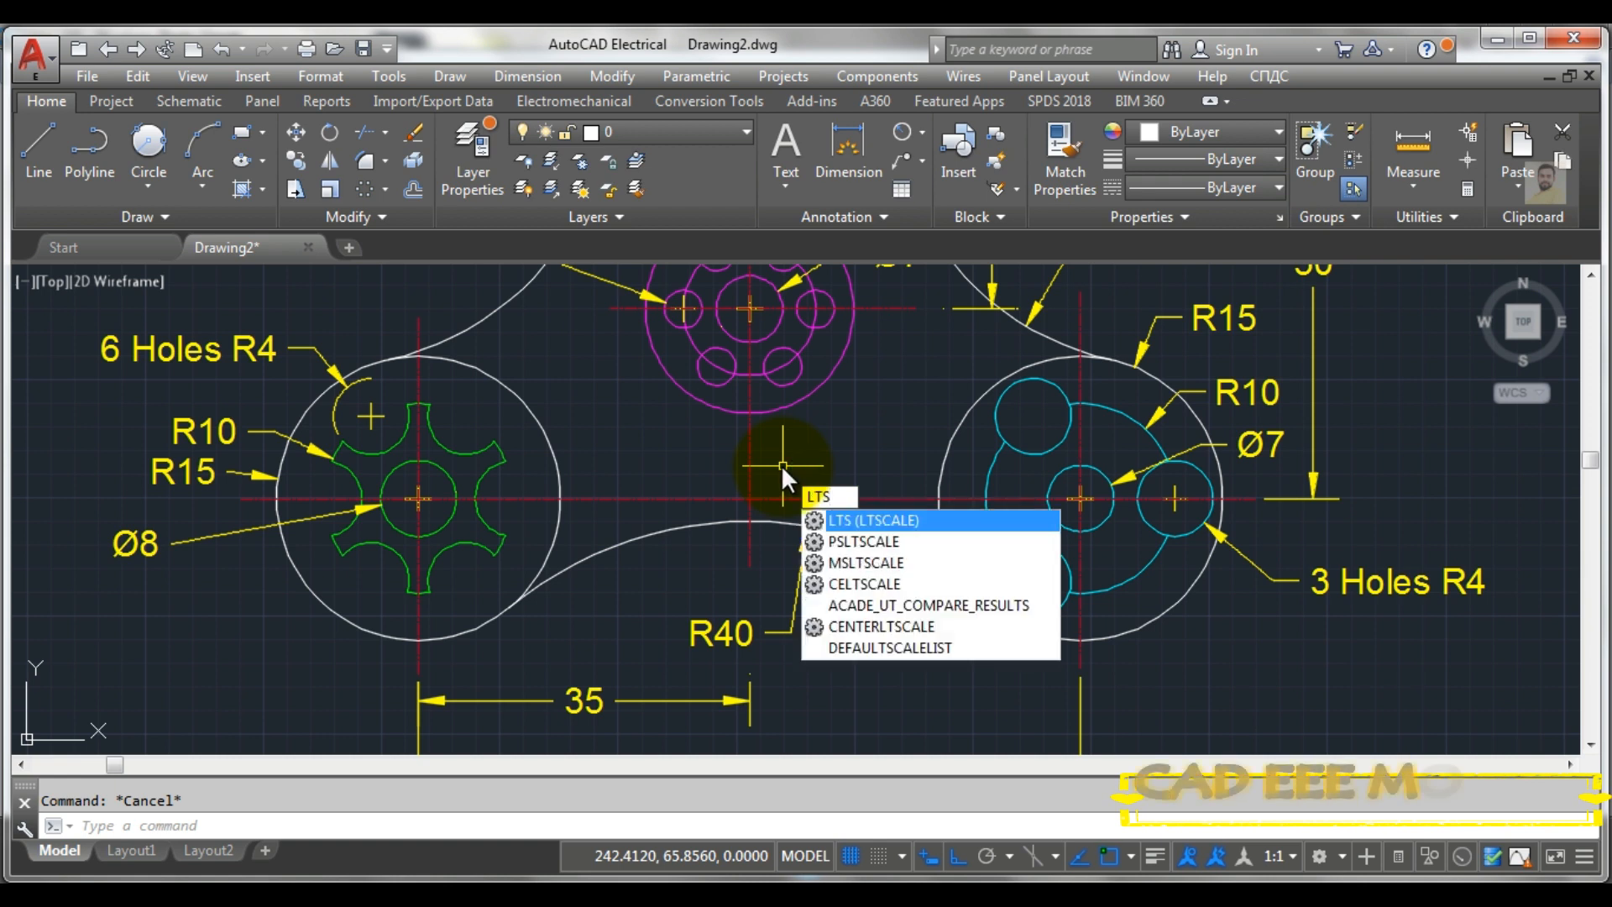
key("Return")
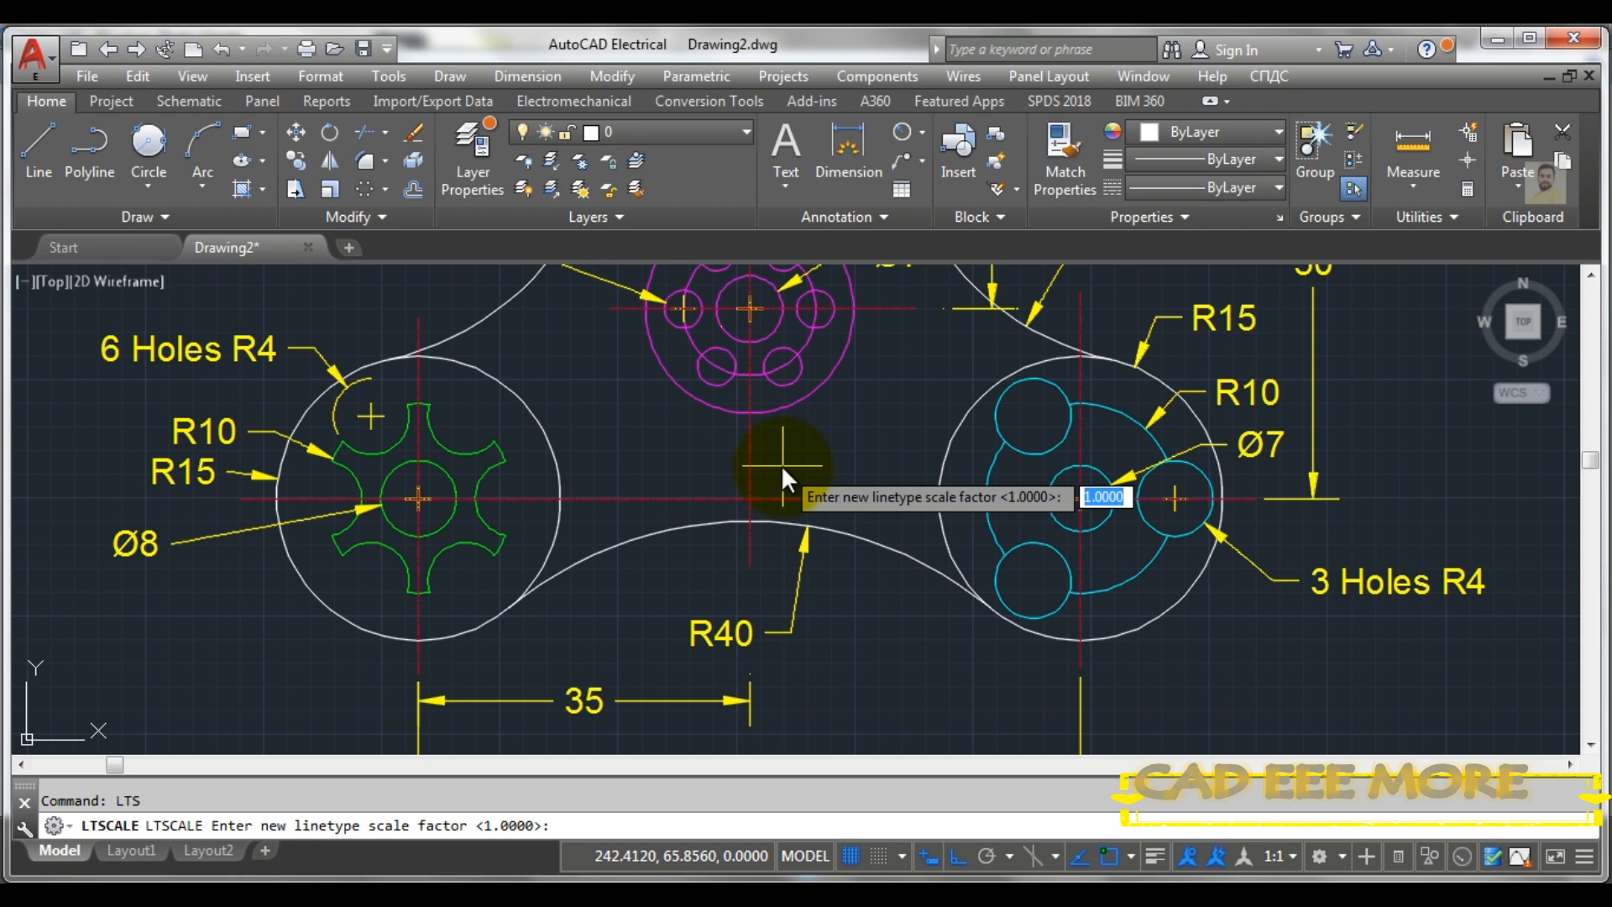
type("0.1")
key("Return")
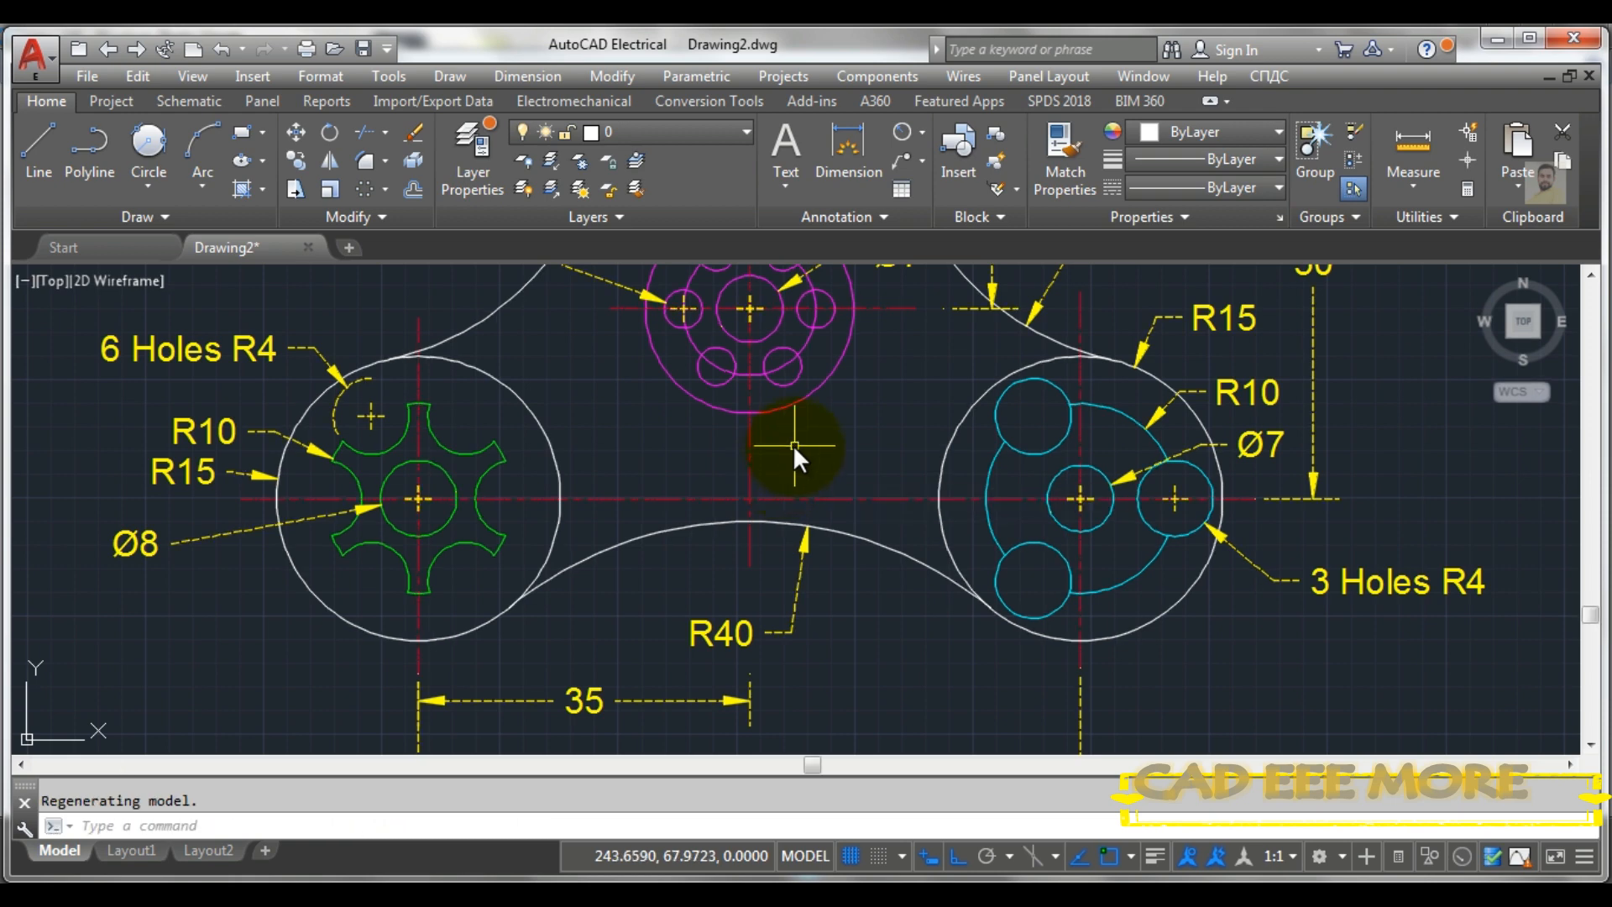
scroll(766, 437, "up", 3)
scroll(743, 433, "down", 3)
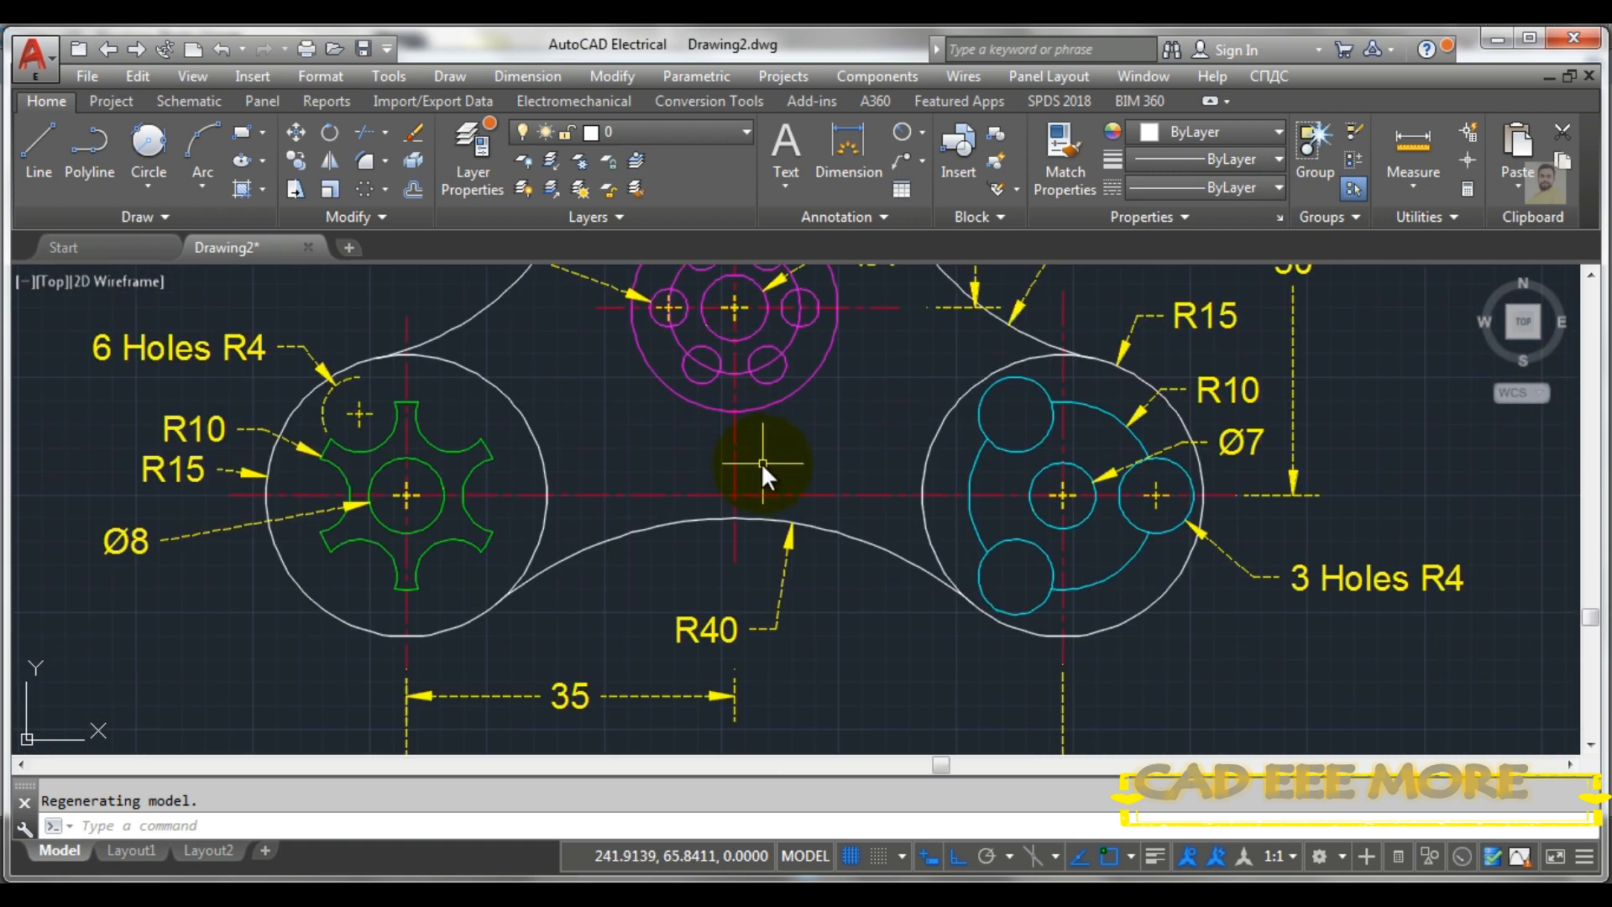
Set the global linetype scale factor to 5 and check the dashes around the right lobe
type("LTS")
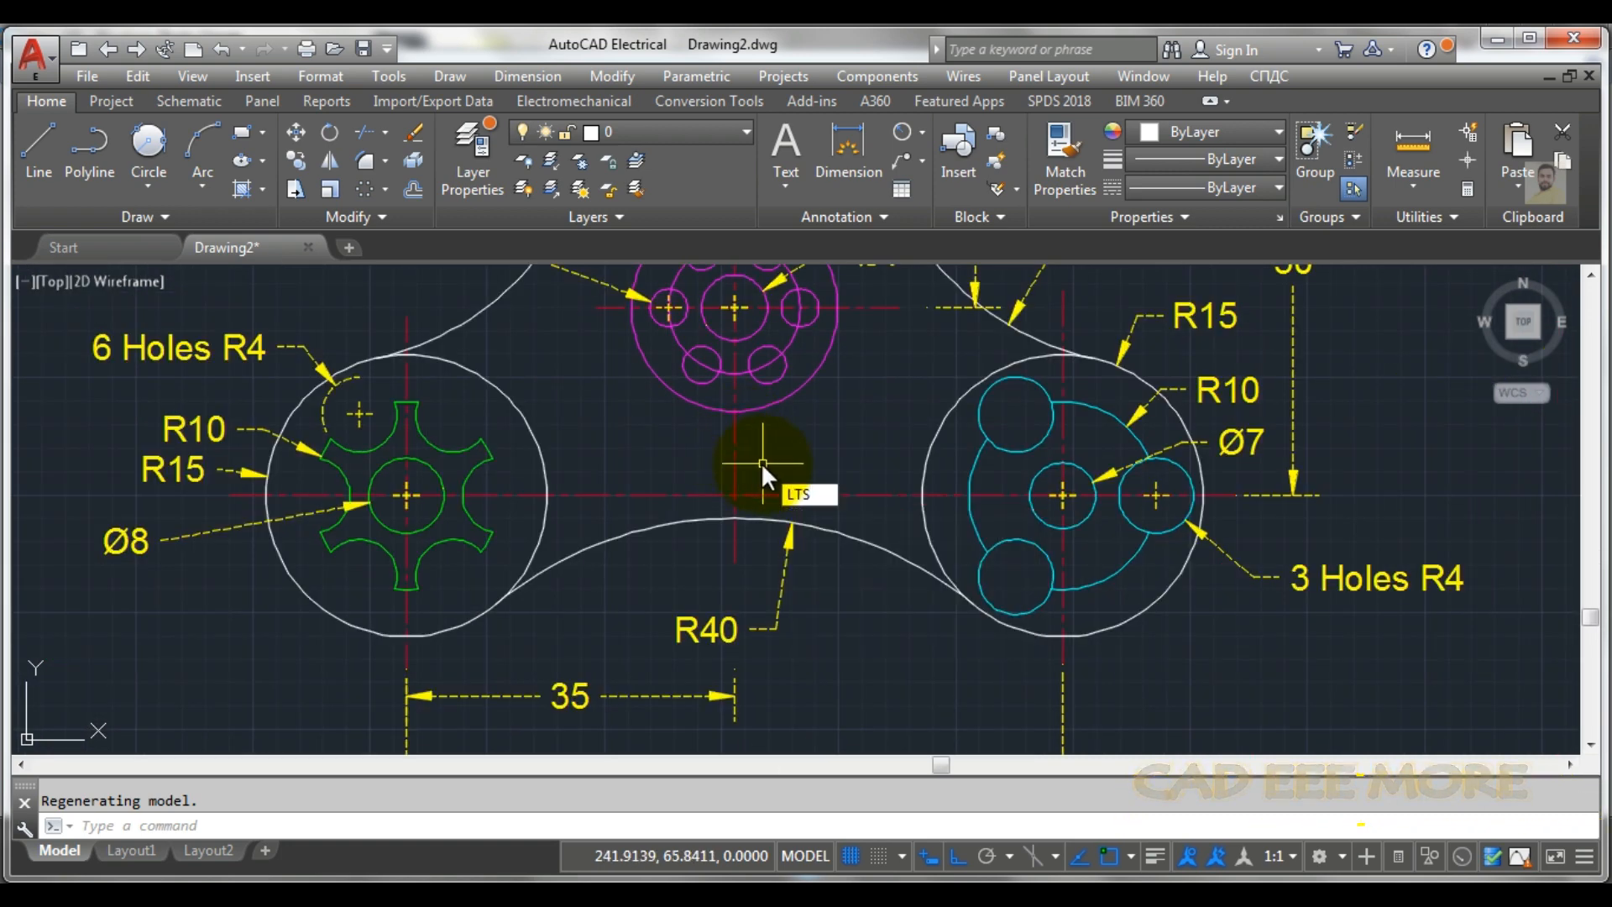
key("Return")
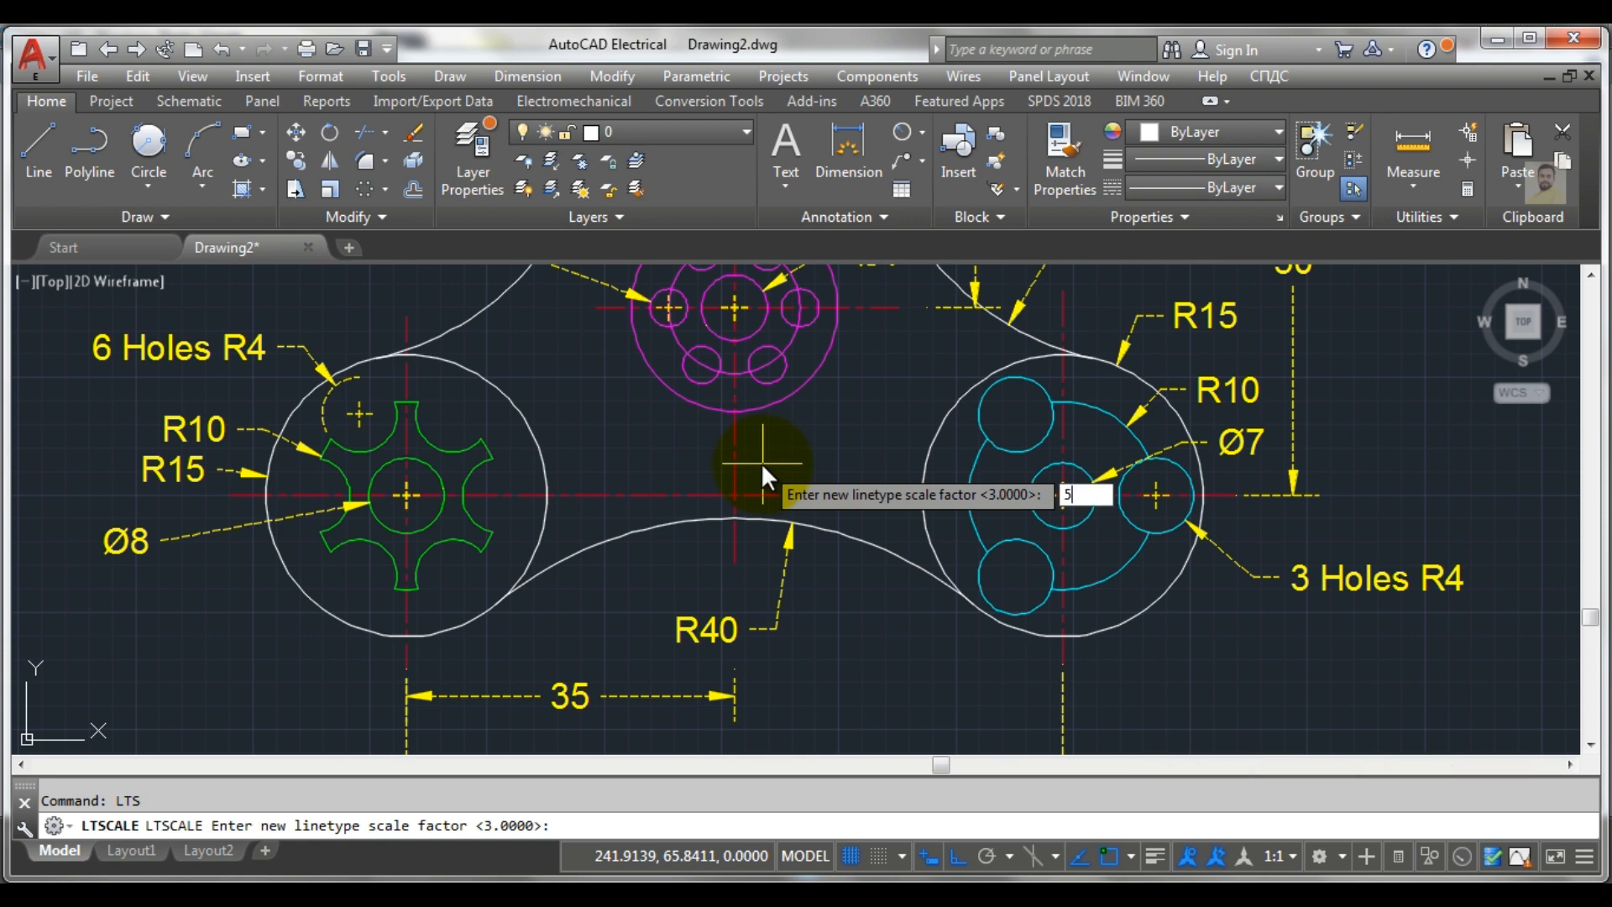
key("Return")
scroll(757, 467, "down", 4)
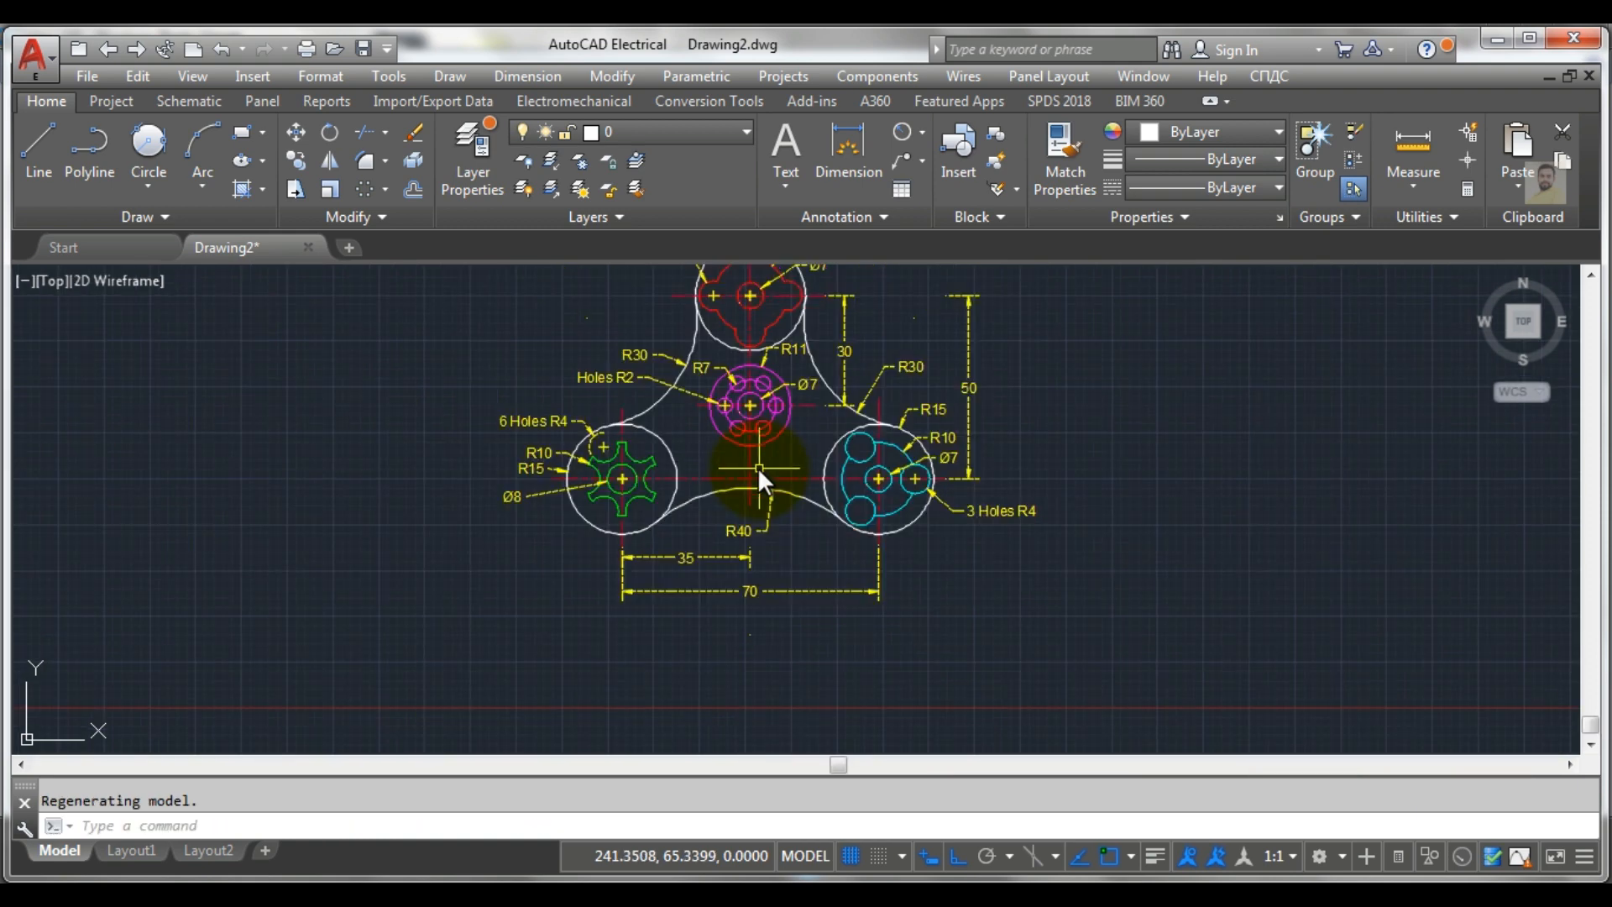
scroll(789, 457, "up", 2)
scroll(1082, 455, "up", 6)
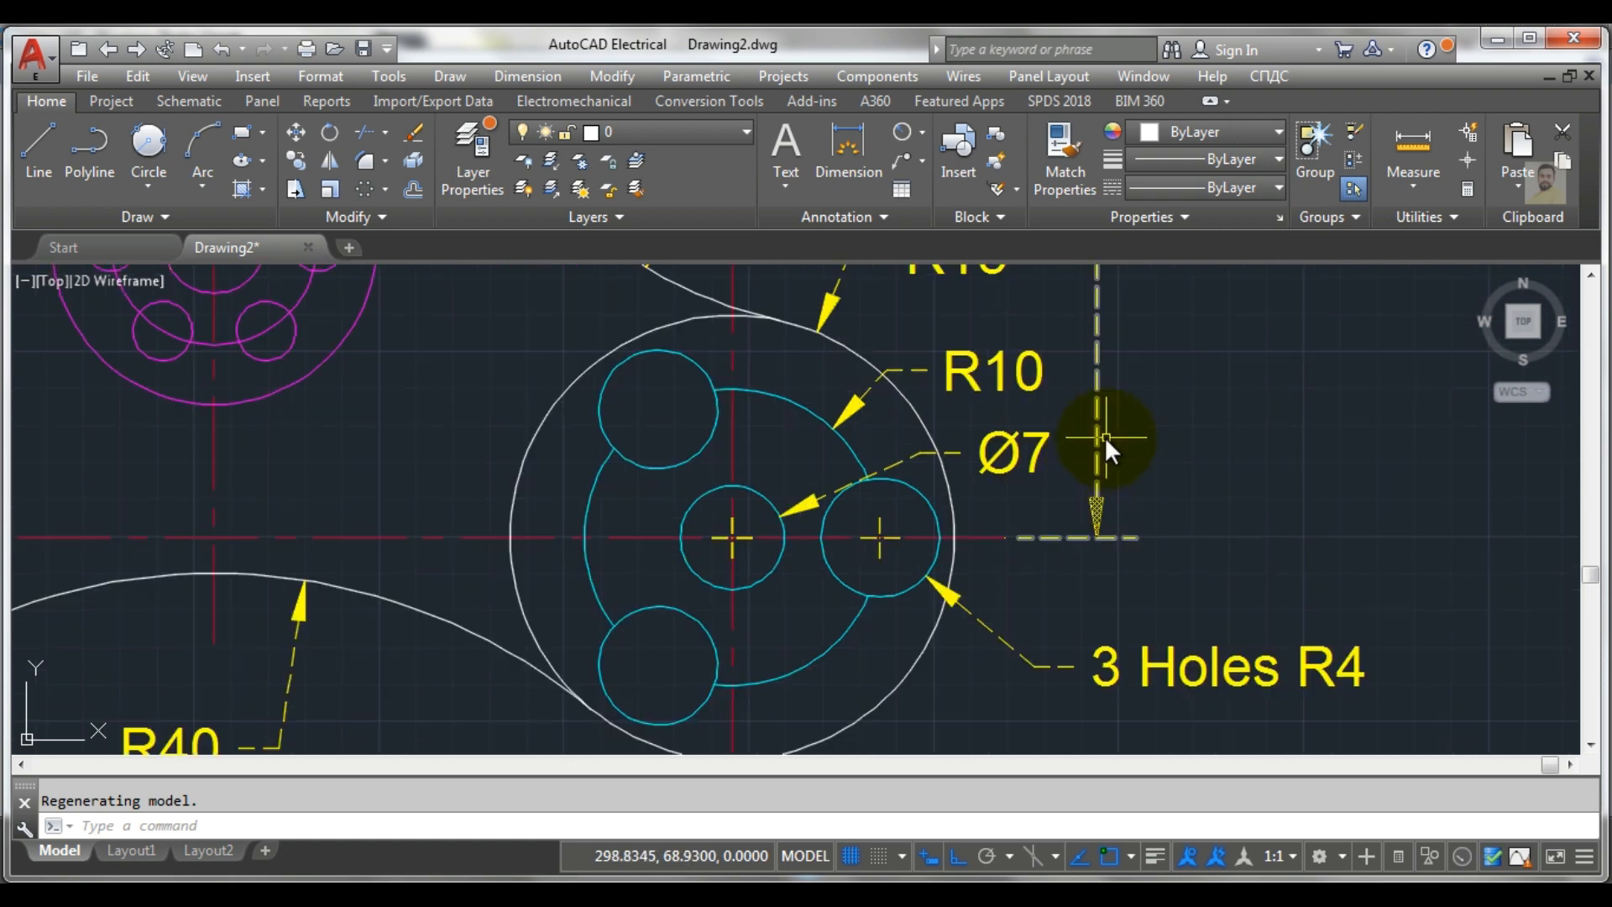
scroll(1112, 424, "down", 5)
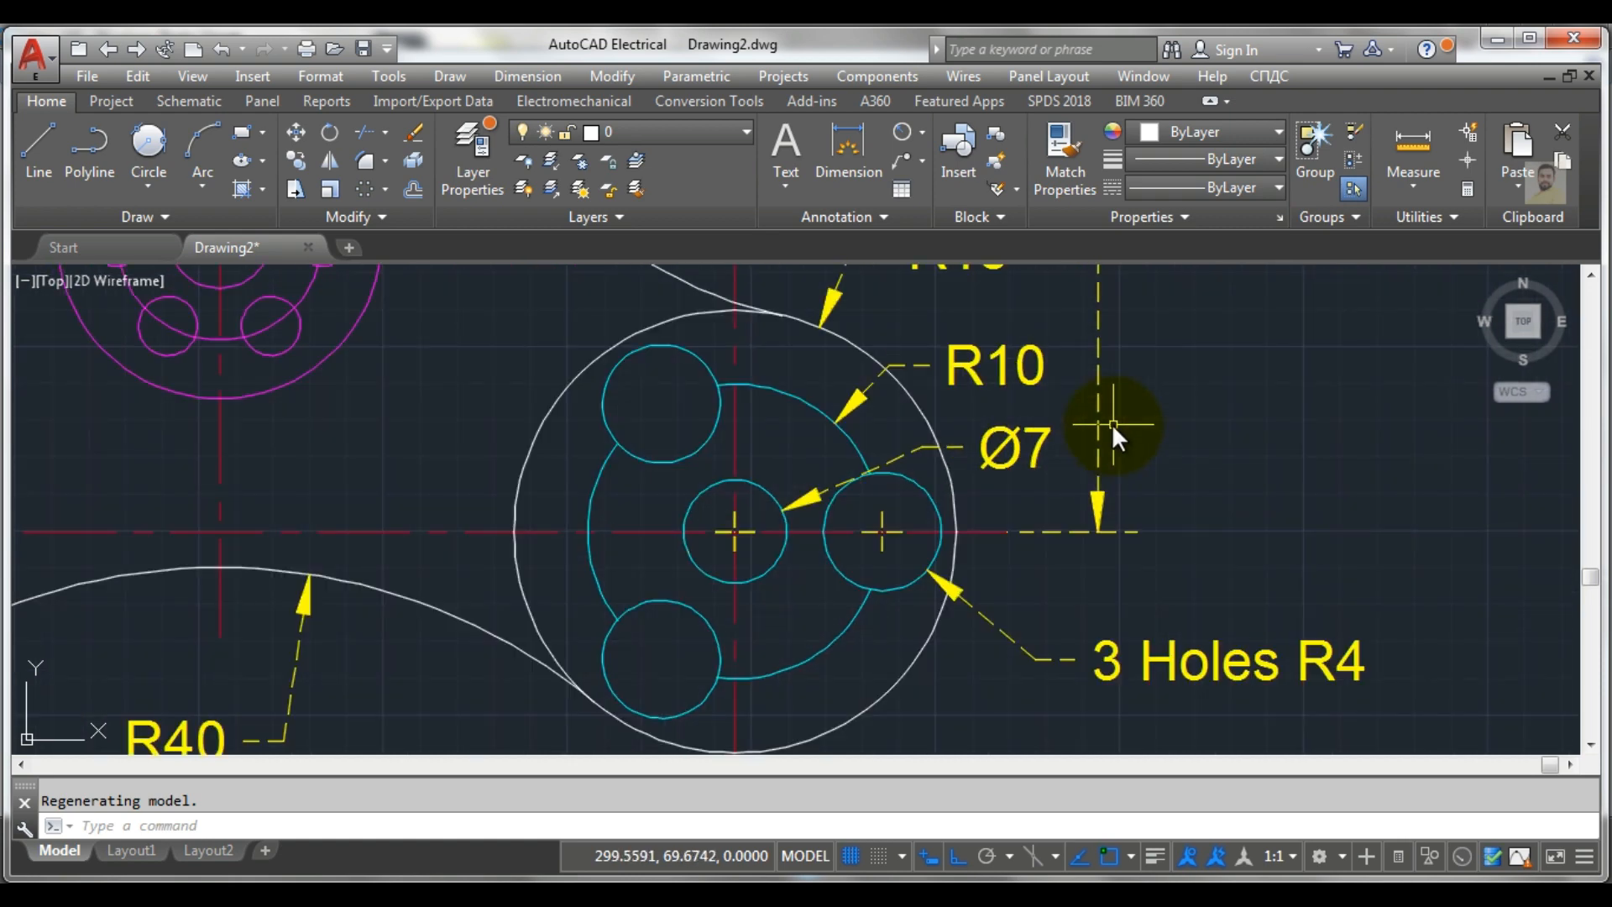
scroll(838, 447, "down", 2)
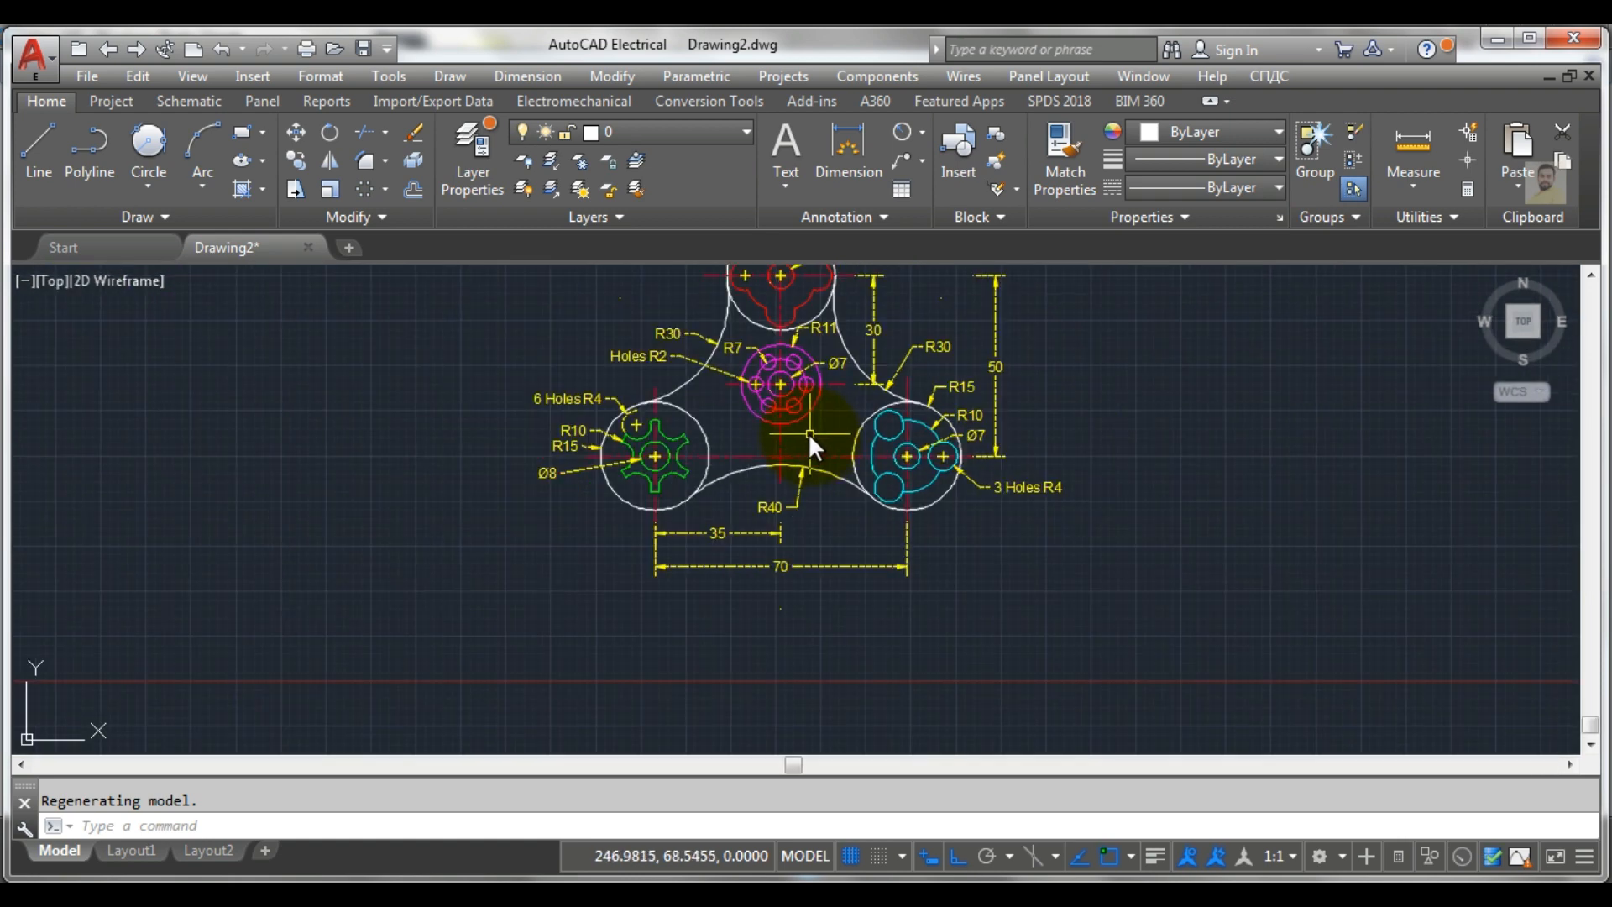
Change layer 0's color to blue and check the plate's outline across the whole drawing
left_click(648, 128)
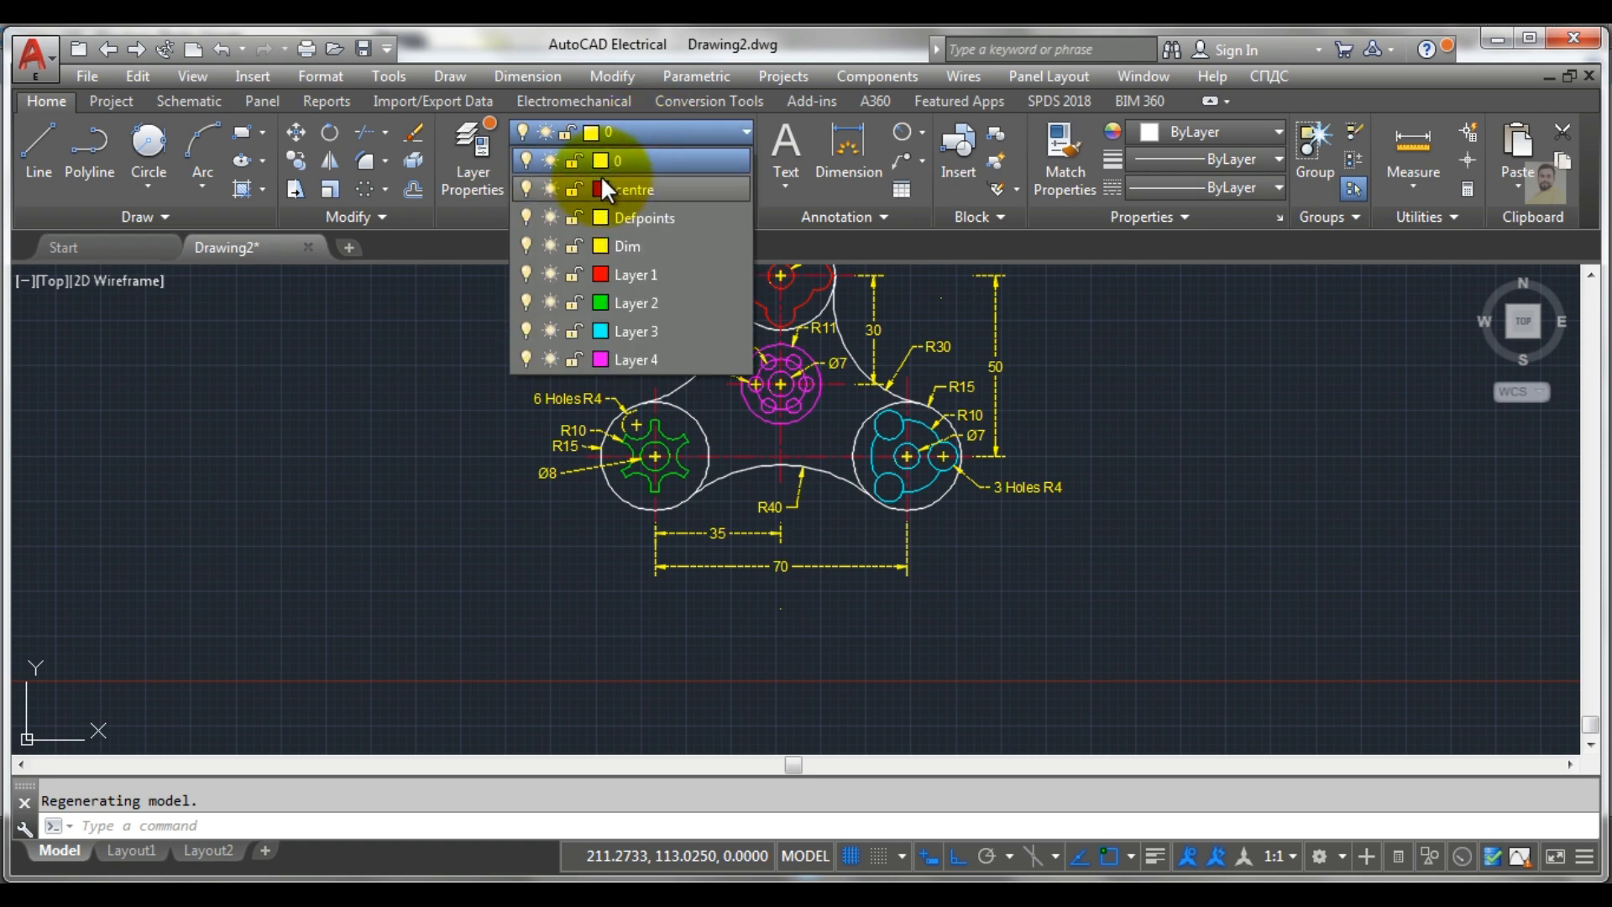
left_click(597, 162)
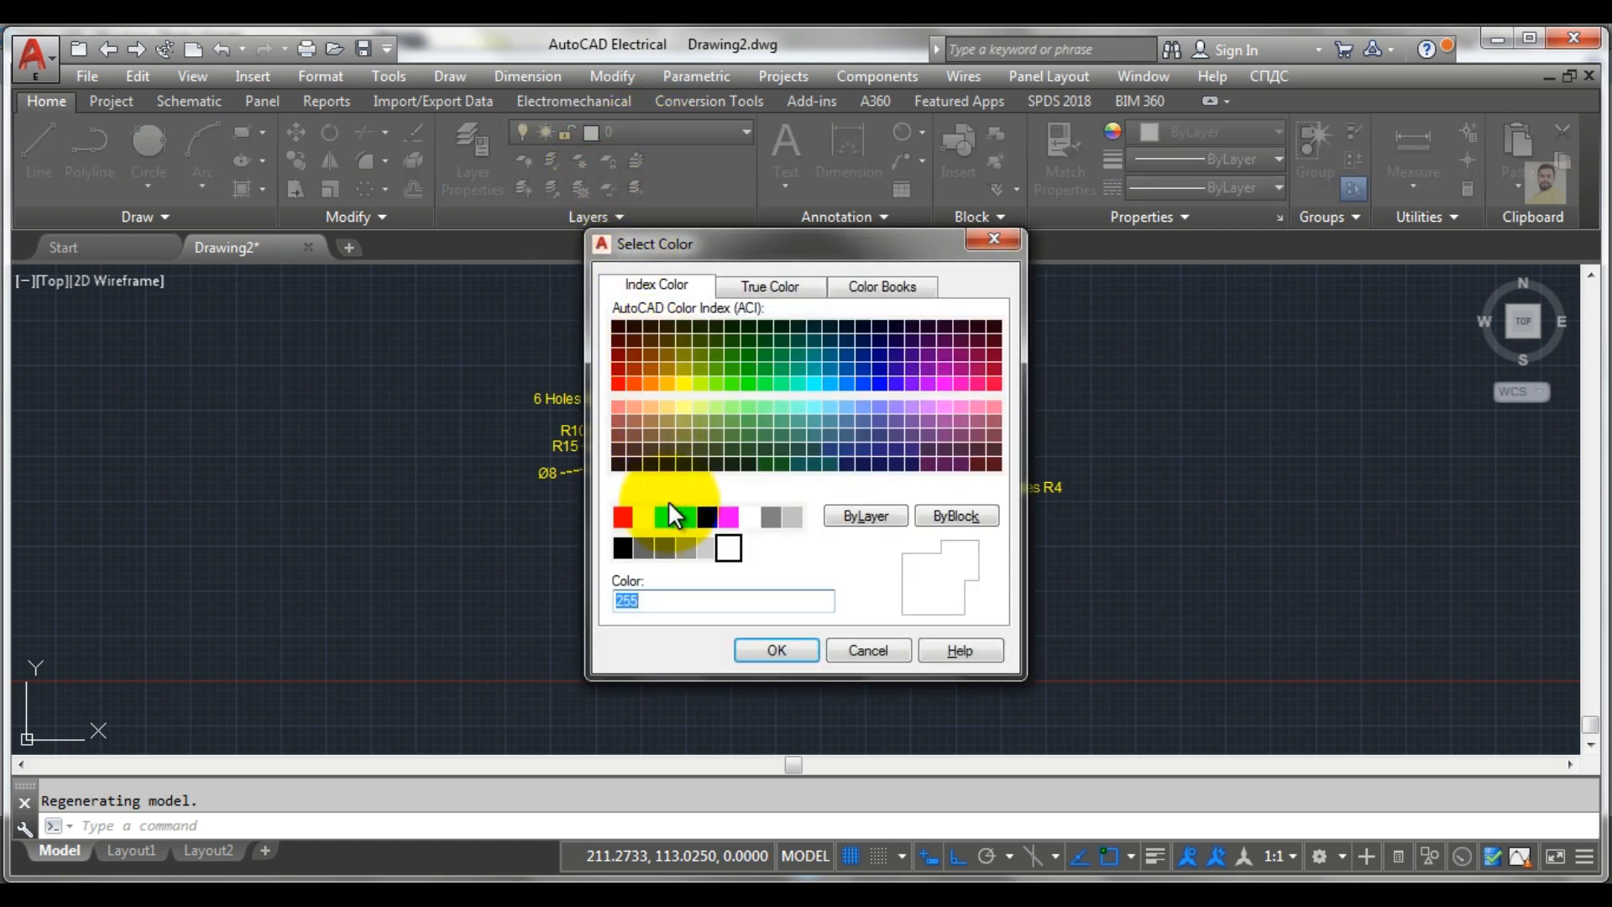
left_click(707, 515)
left_click(776, 649)
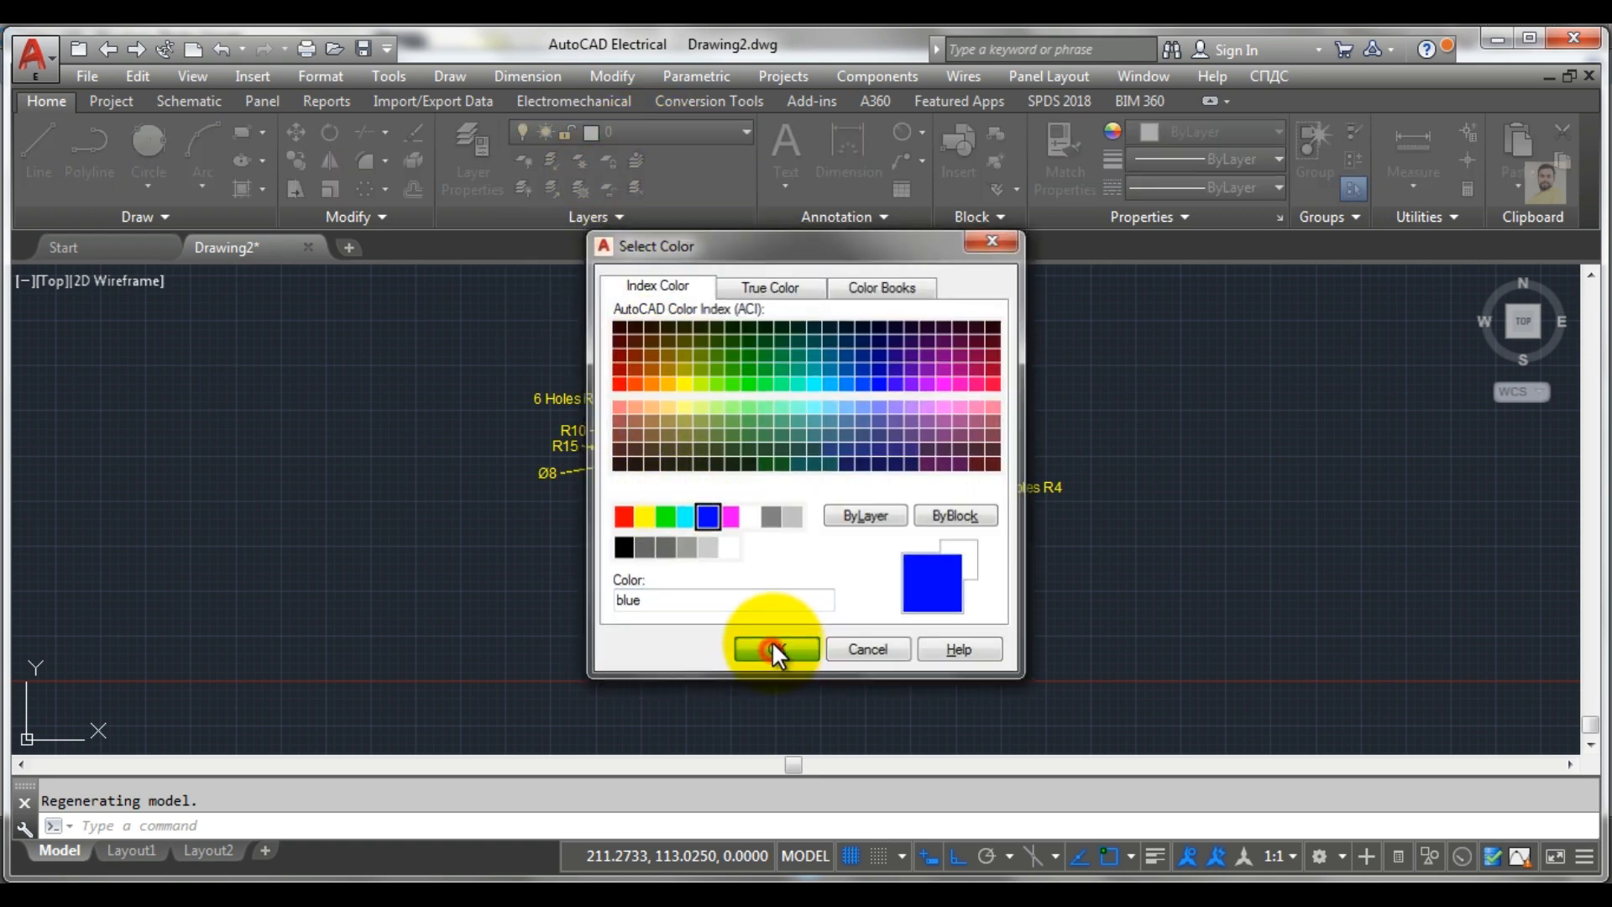
scroll(805, 436, "down", 2)
scroll(813, 374, "up", 4)
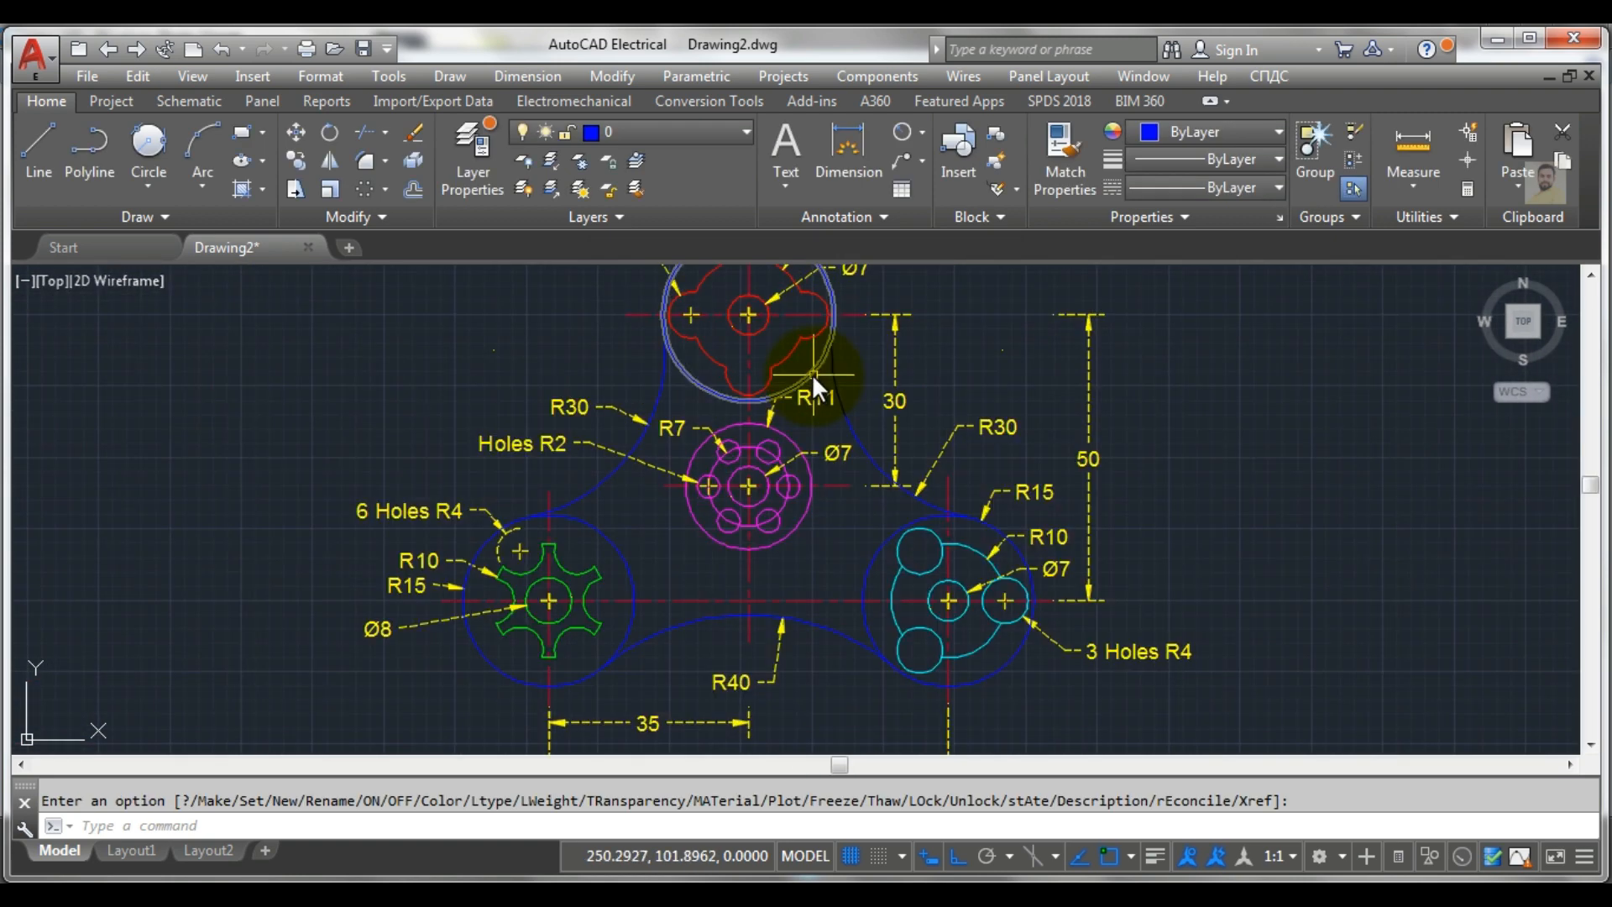
middle_click_drag(808, 371, 768, 463)
scroll(884, 566, "down", 3)
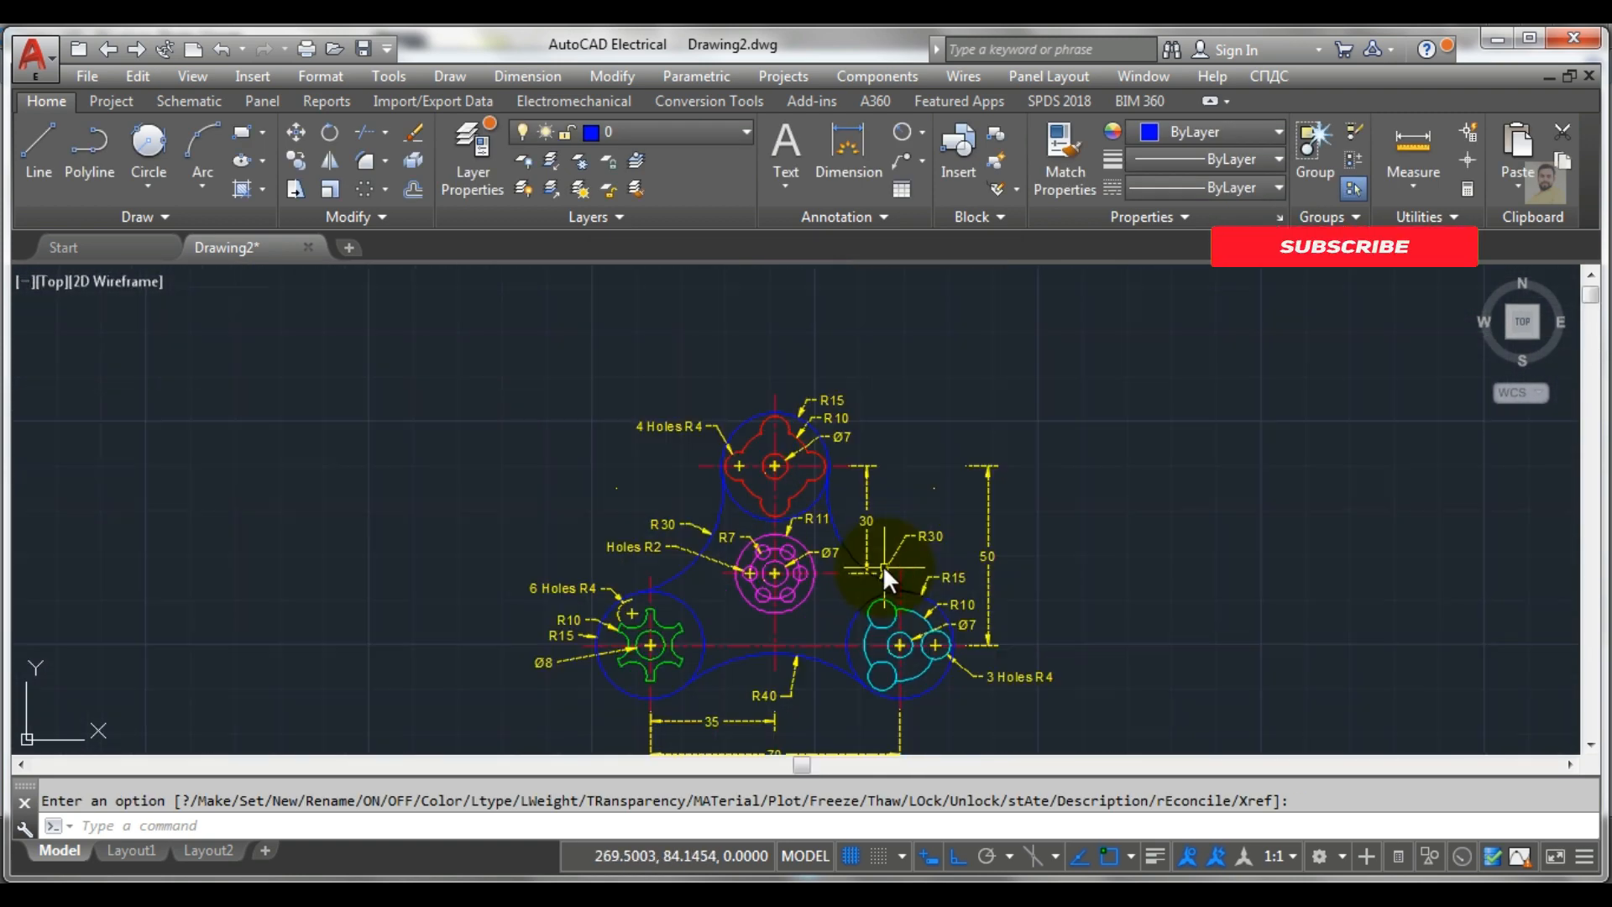
middle_click_drag(845, 558, 814, 479)
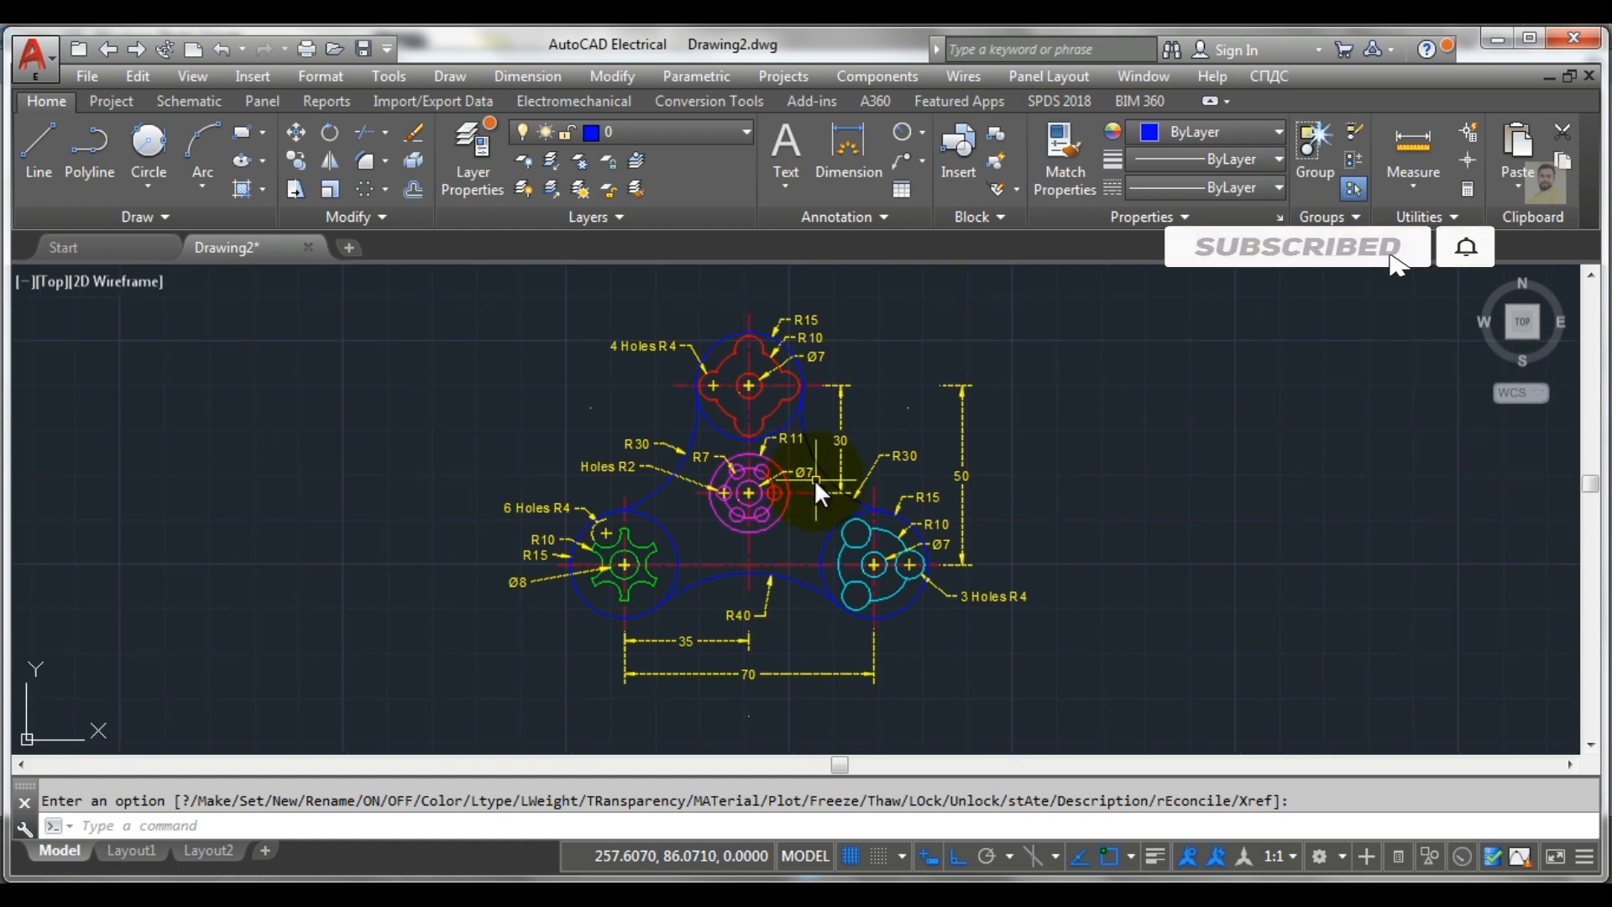